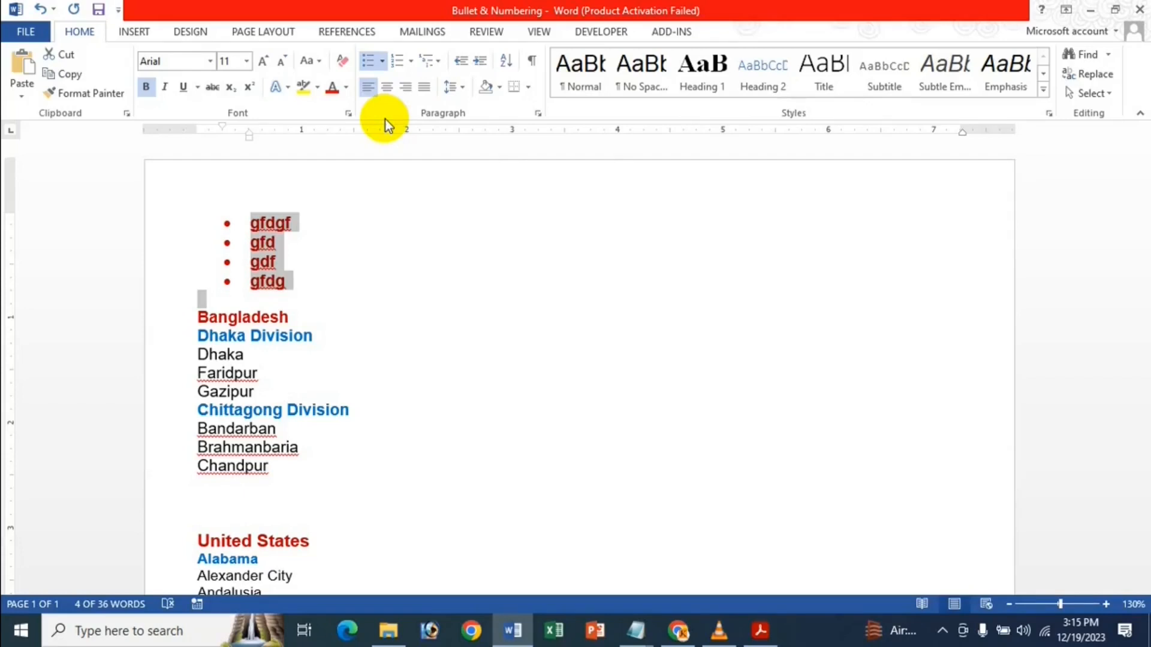
# Switch the list to the multicoloured arrow bullet and add a fifth item 'sdfds' below gfdg.
pyautogui.click(382, 73)
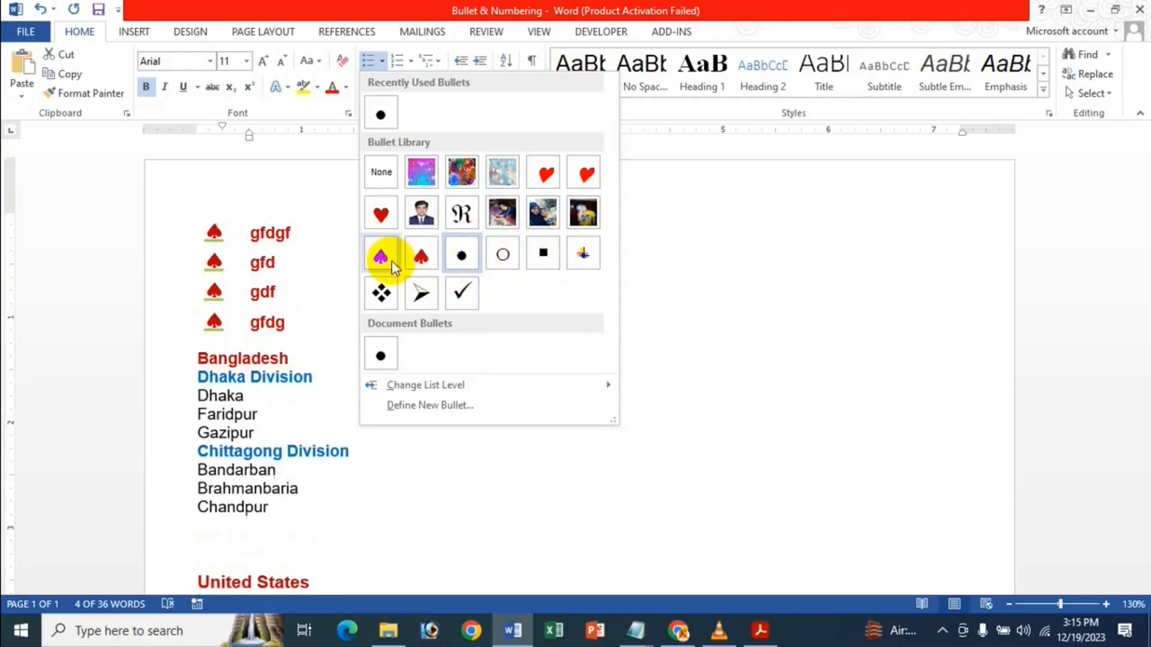
pyautogui.click(595, 257)
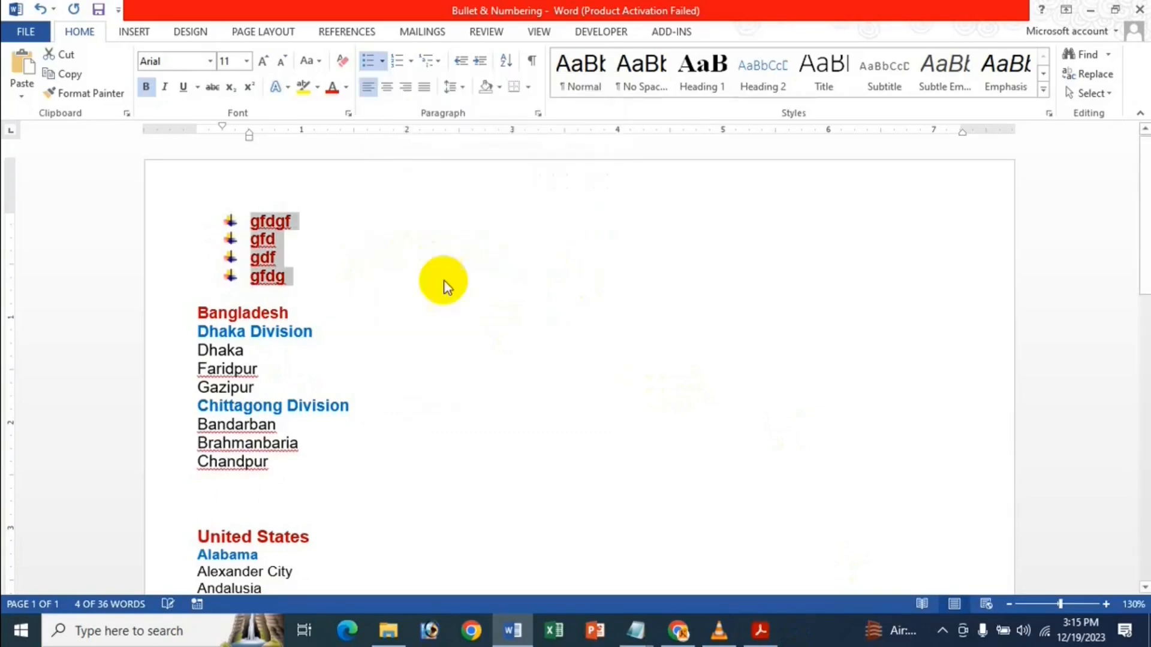
pyautogui.click(277, 276)
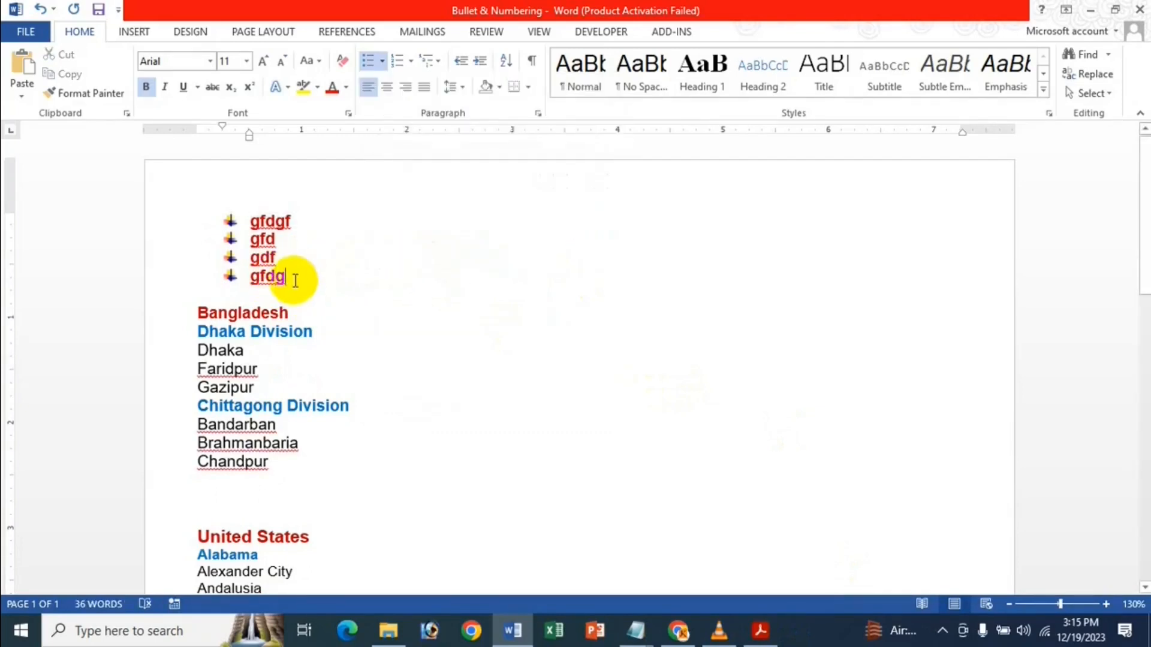
pyautogui.press('Return')
pyautogui.write('sdfds')
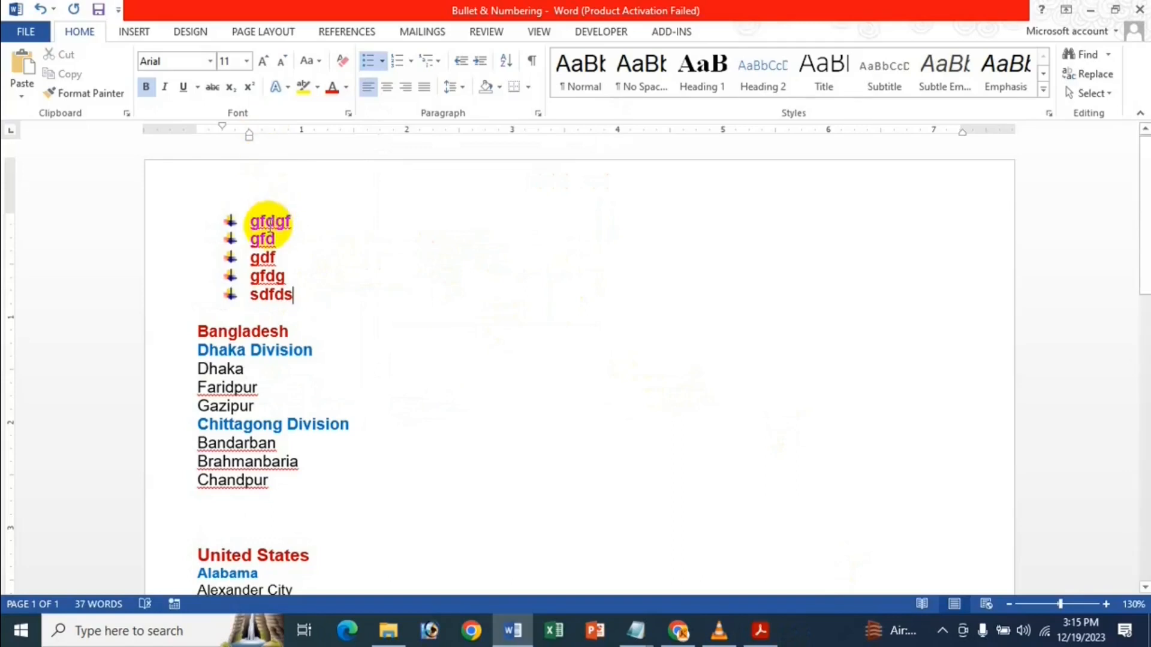
# Start a blank line below sdfds with its bullet removed, ready for a new bullet style.
pyautogui.click(379, 58)
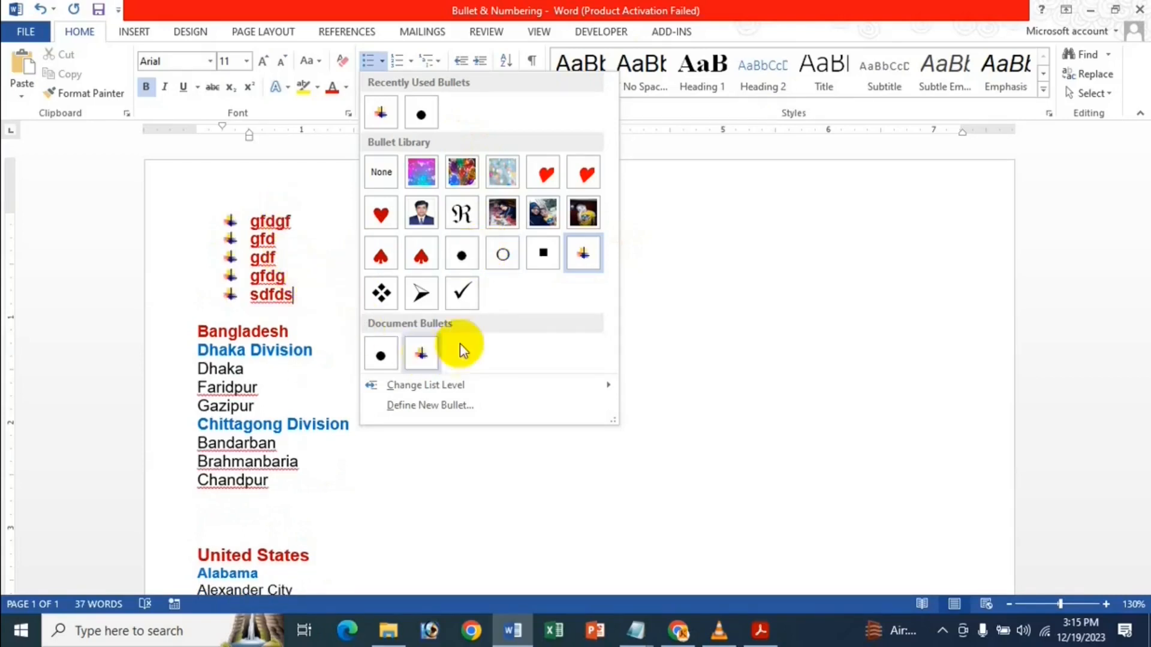
pyautogui.click(298, 249)
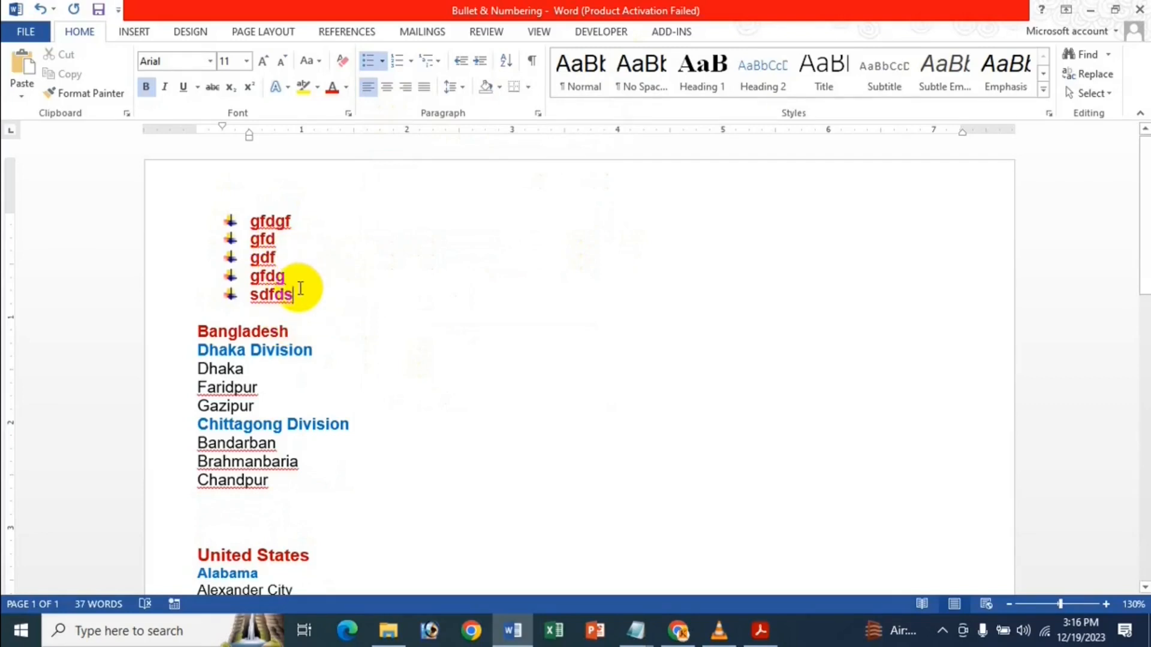
pyautogui.press('Return')
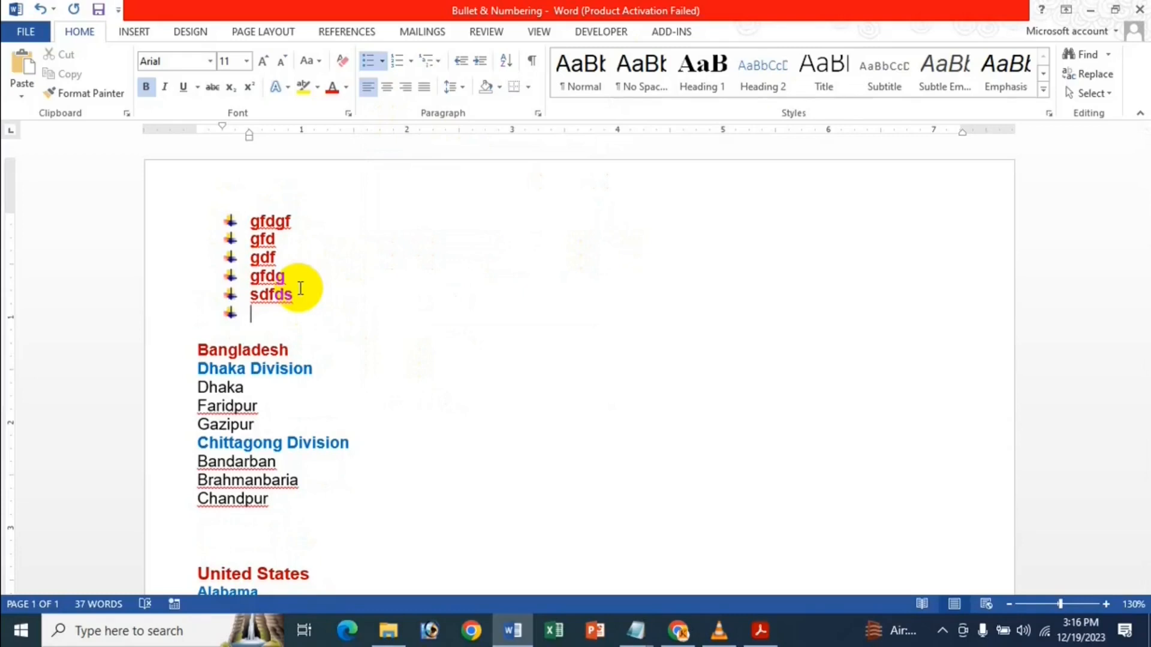
pyautogui.press('BackSpace')
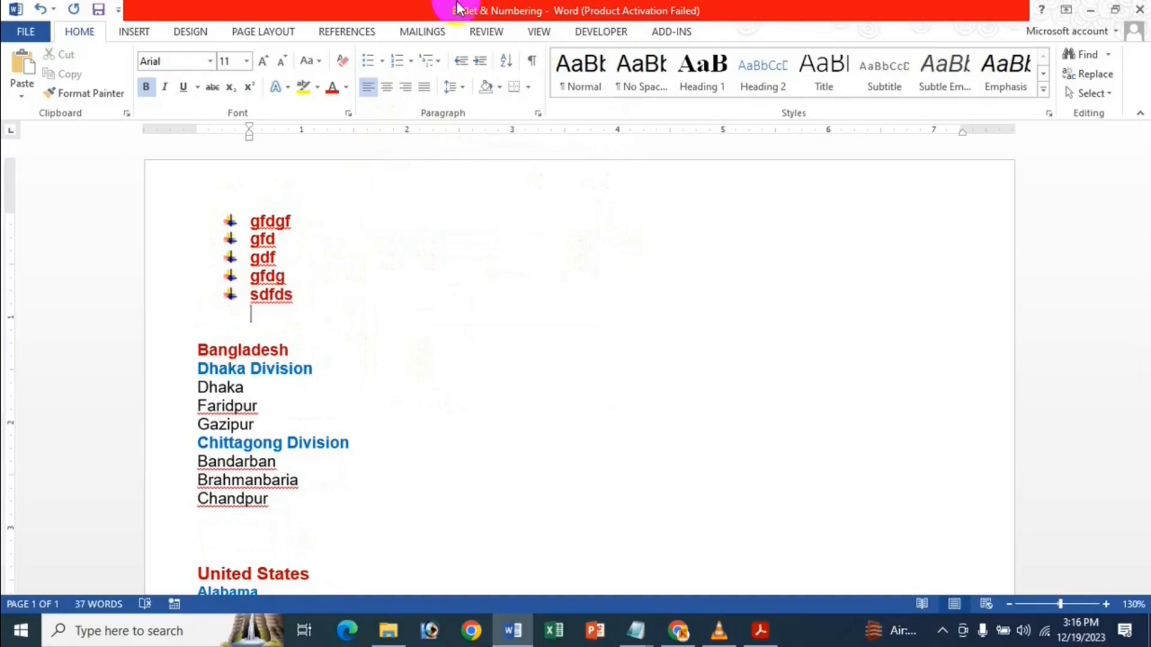
pyautogui.click(382, 61)
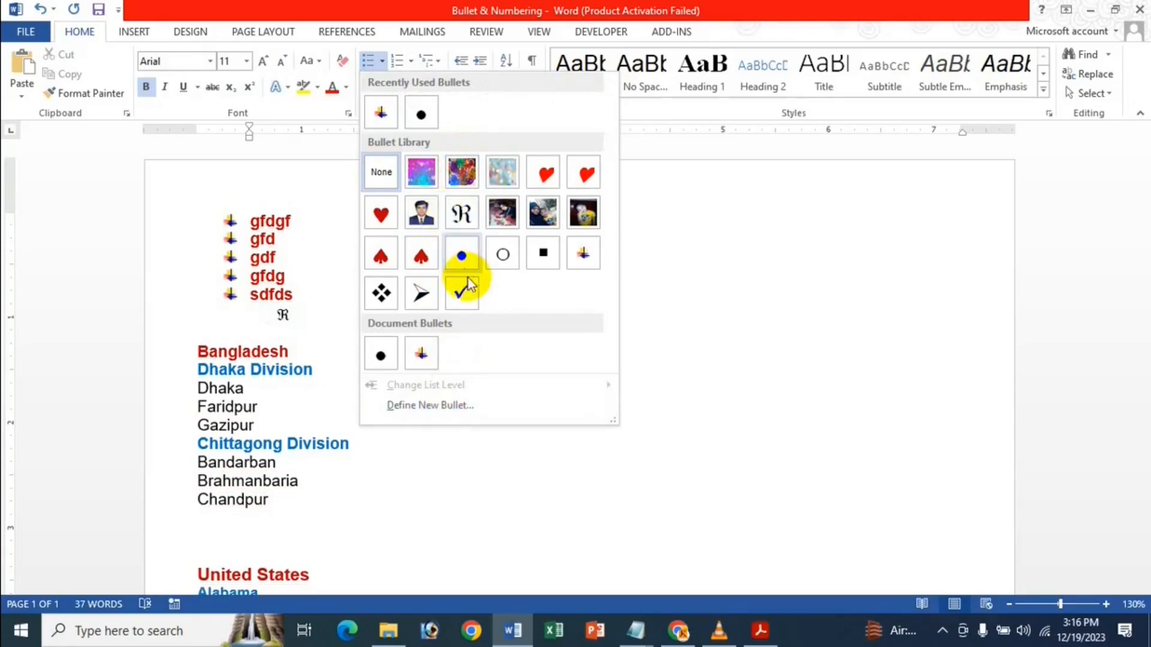
# Apply the ℜ bullet to the empty line below sdfds.
pyautogui.click(462, 228)
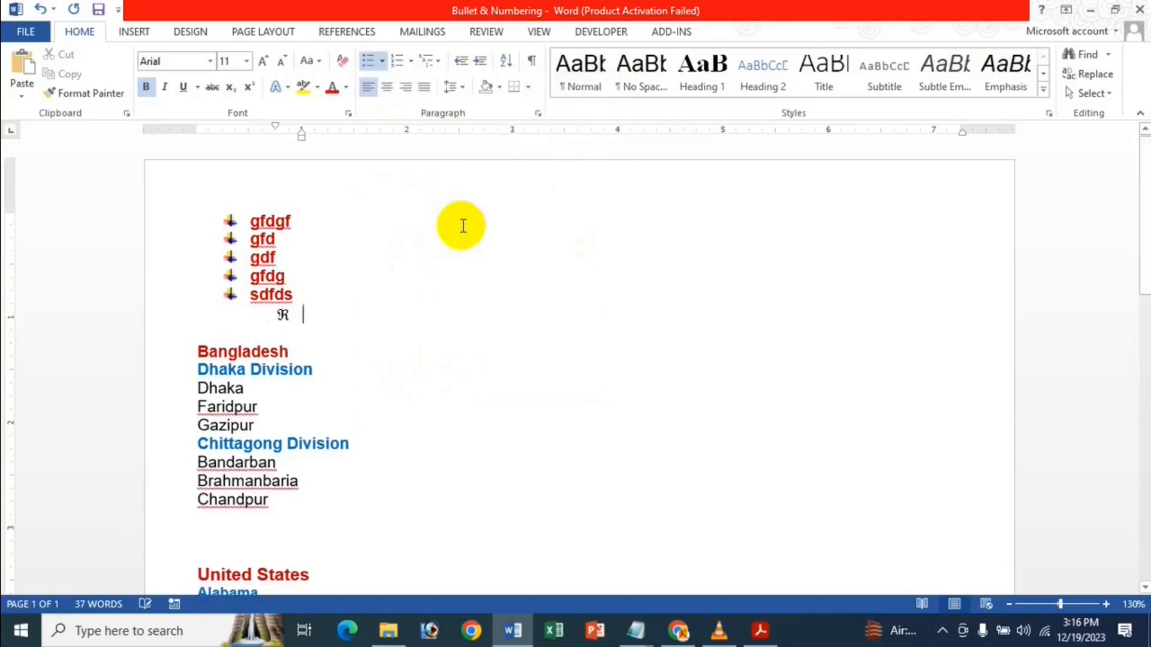
pyautogui.click(290, 318)
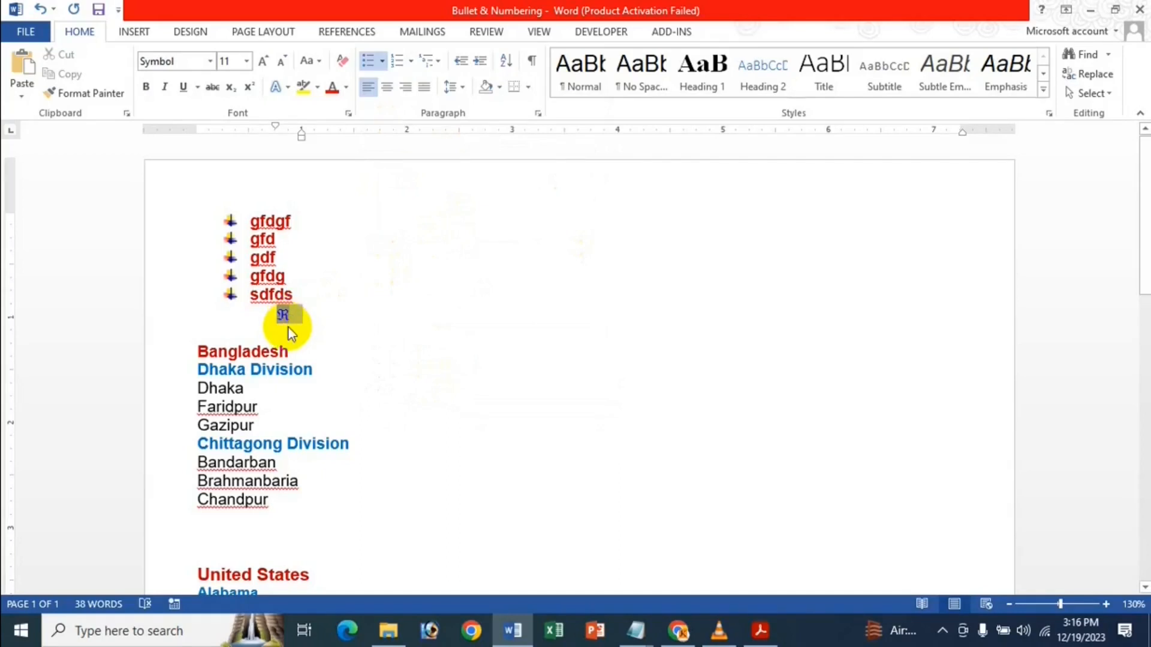
pyautogui.doubleClick(288, 321)
pyautogui.click(288, 321)
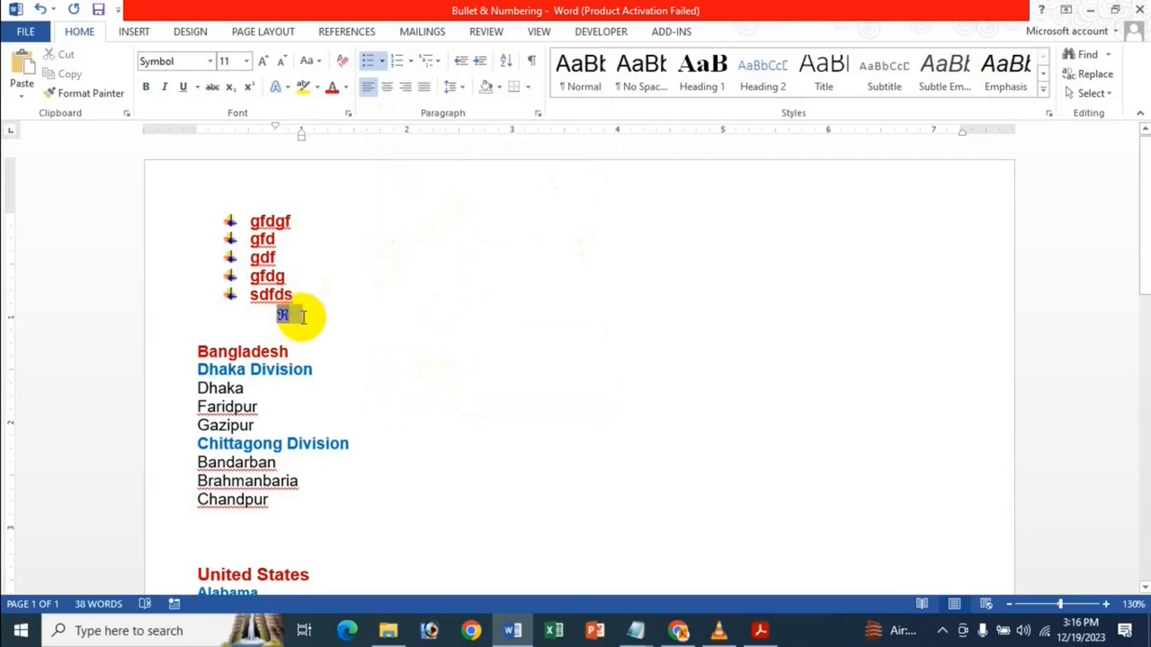
pyautogui.click(305, 315)
pyautogui.press('BackSpace')
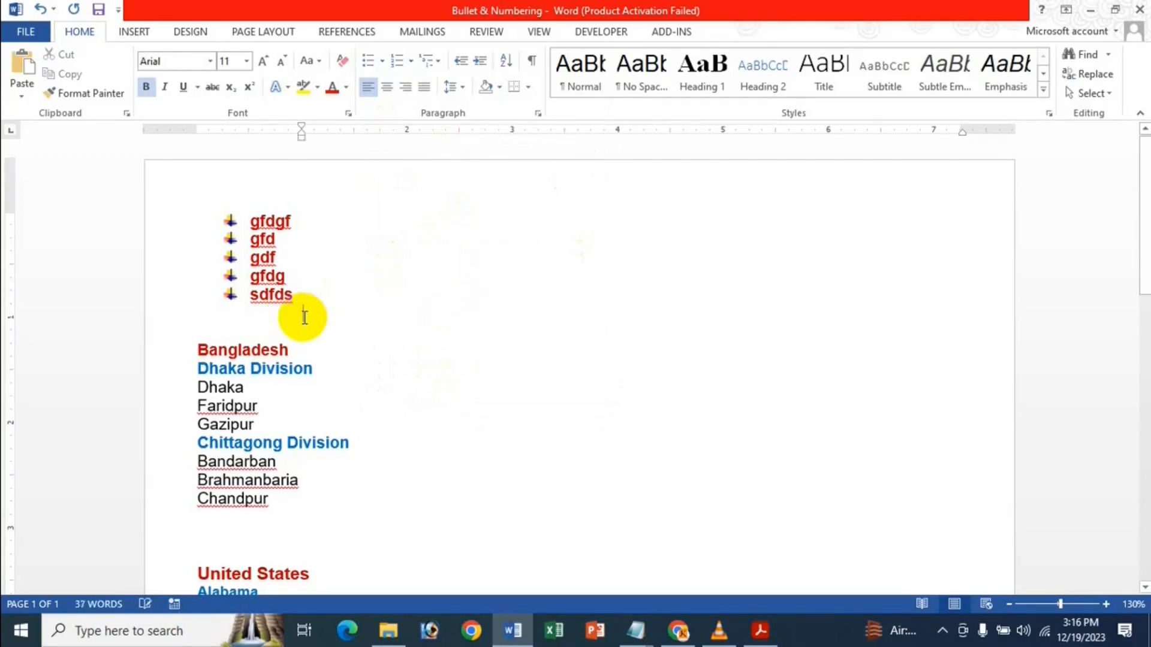
pyautogui.hotkey('ctrl', 'z')
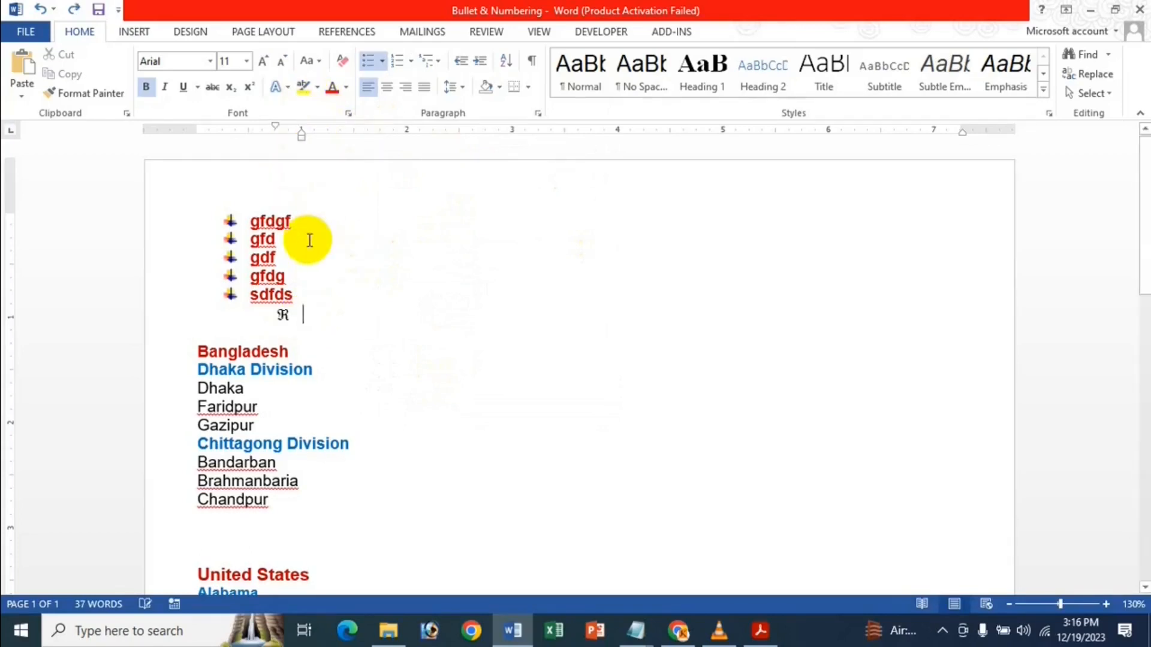
pyautogui.click(283, 314)
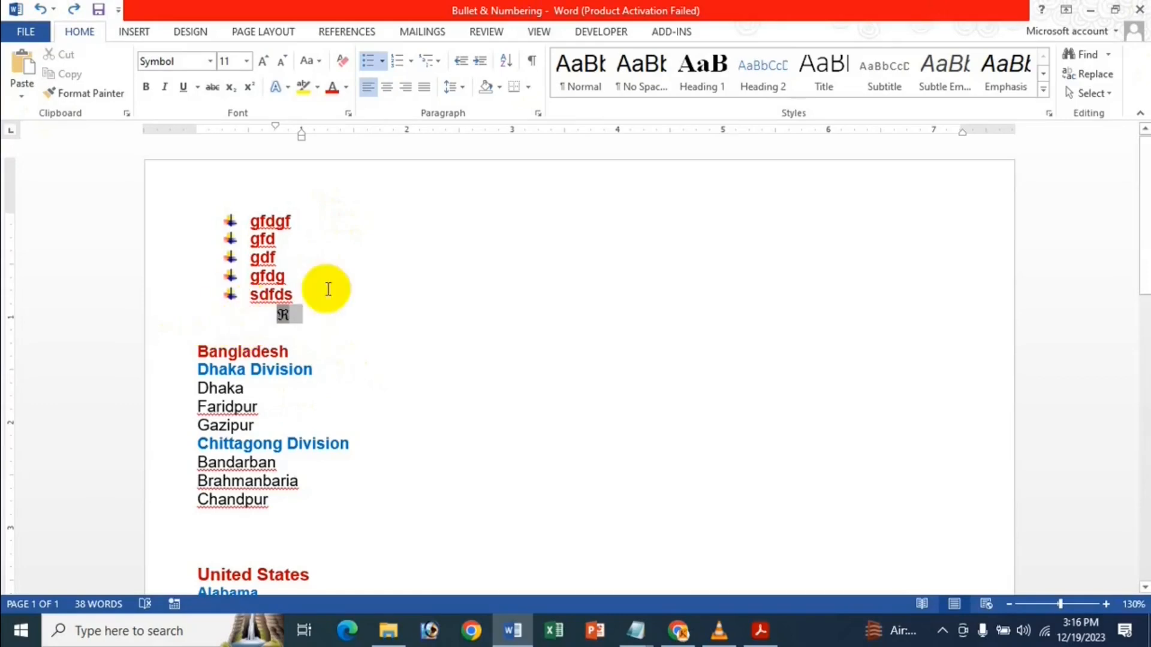
# Decrease the ℜ line's indent twice and type items gfdgfd, dfg and fdgf.
pyautogui.click(459, 63)
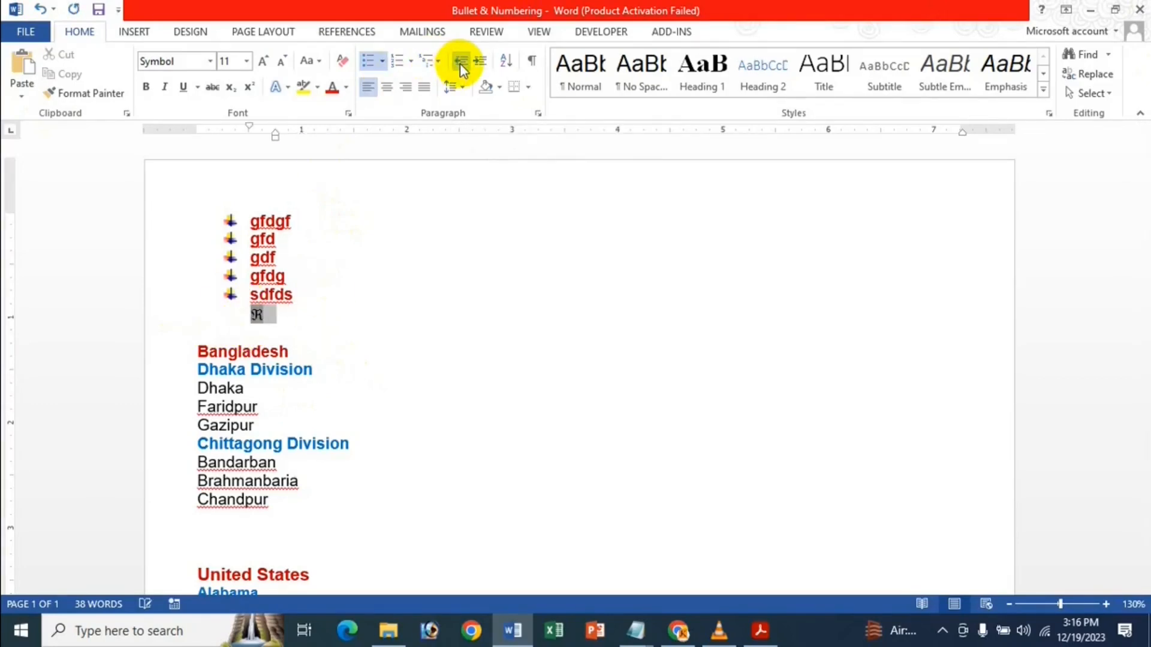
pyautogui.click(459, 63)
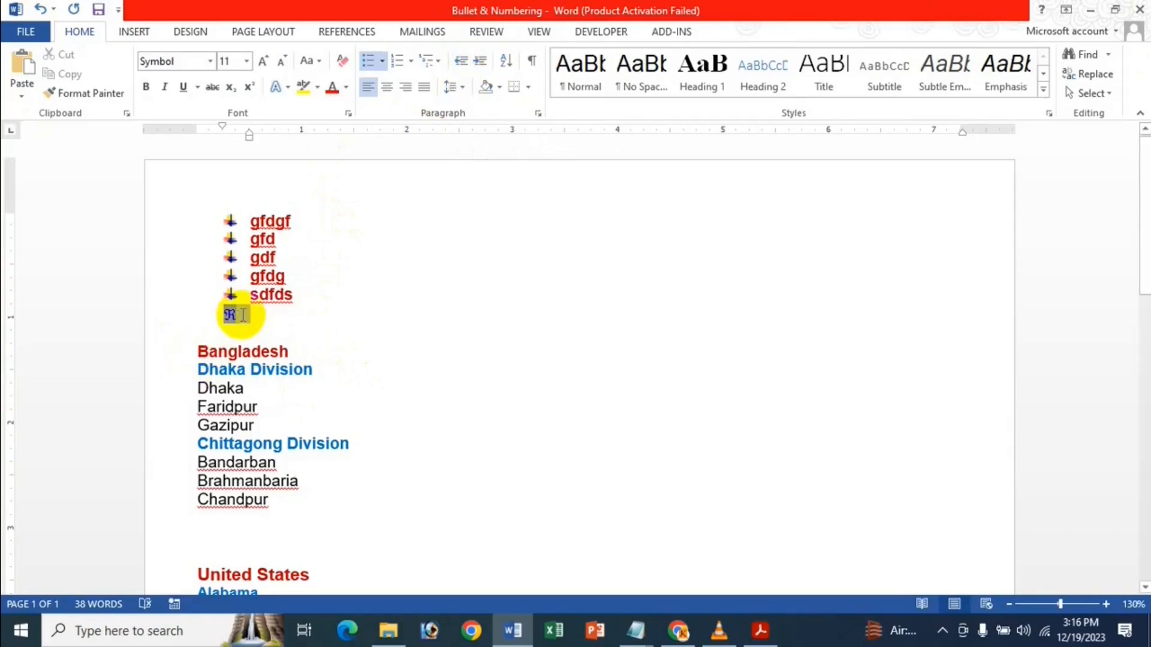
pyautogui.click(337, 324)
pyautogui.write('gfdgfd')
pyautogui.press('Return')
pyautogui.write('dfg')
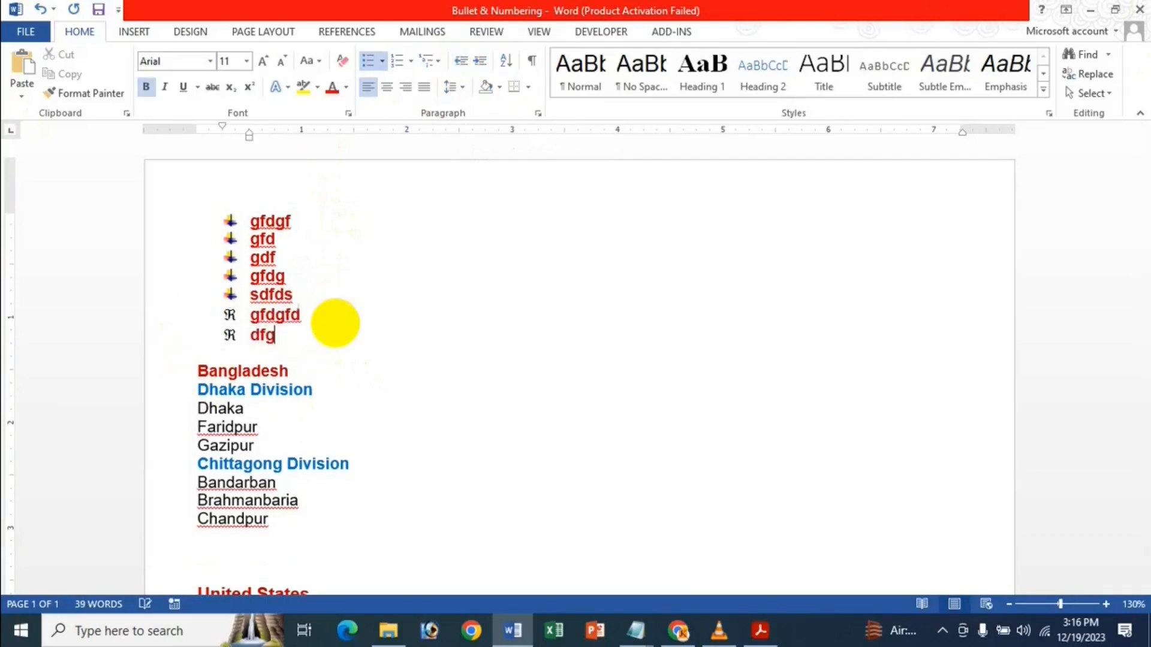
pyautogui.press('Return')
pyautogui.write('fdgf')
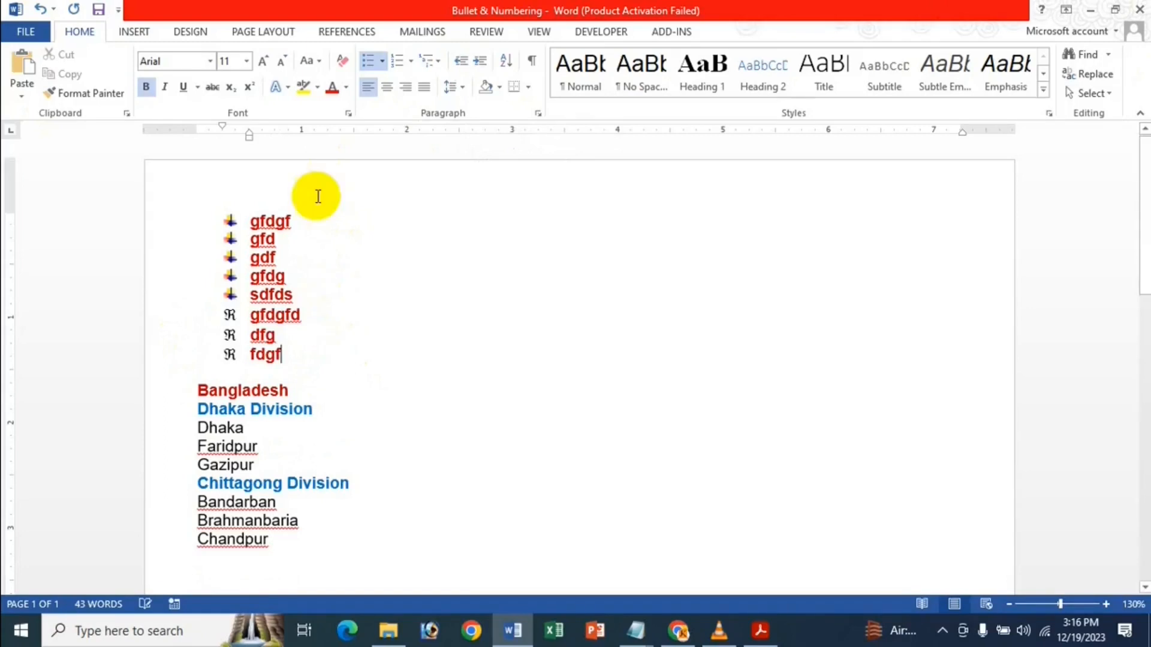
pyautogui.click(411, 57)
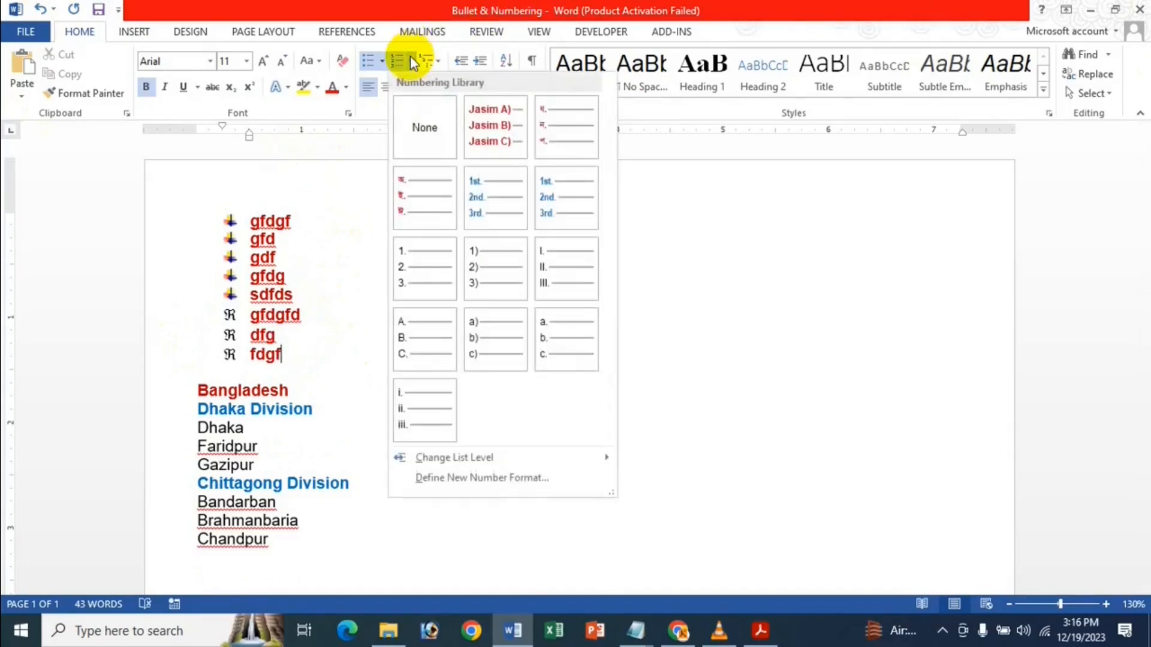
pyautogui.click(383, 59)
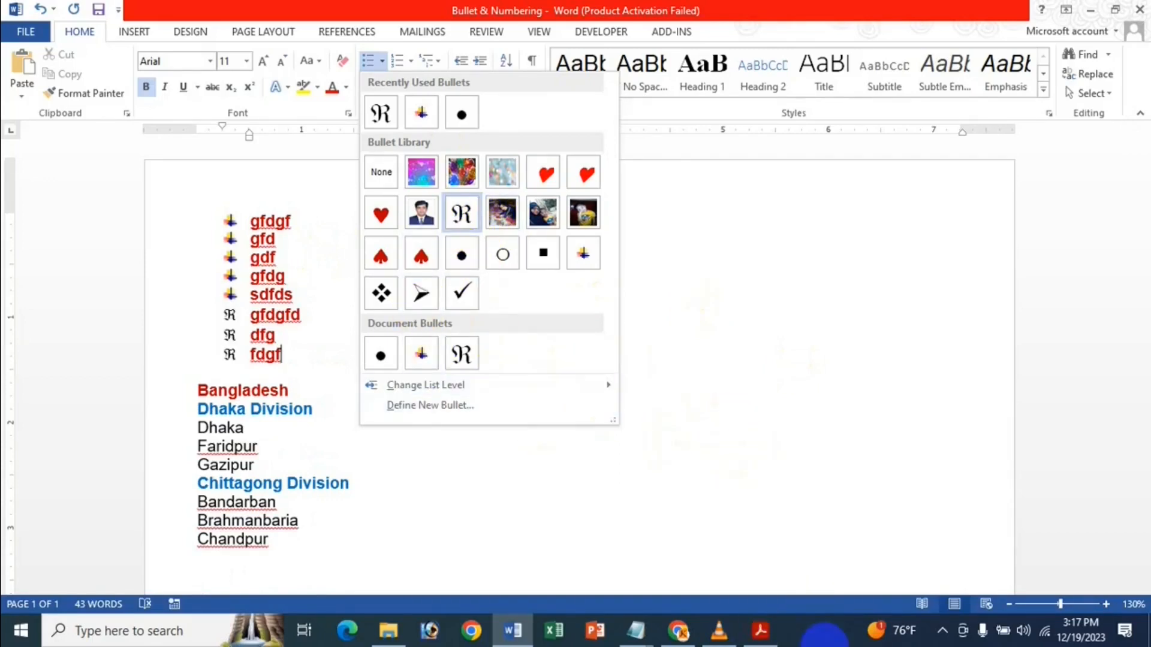
pyautogui.click(532, 307)
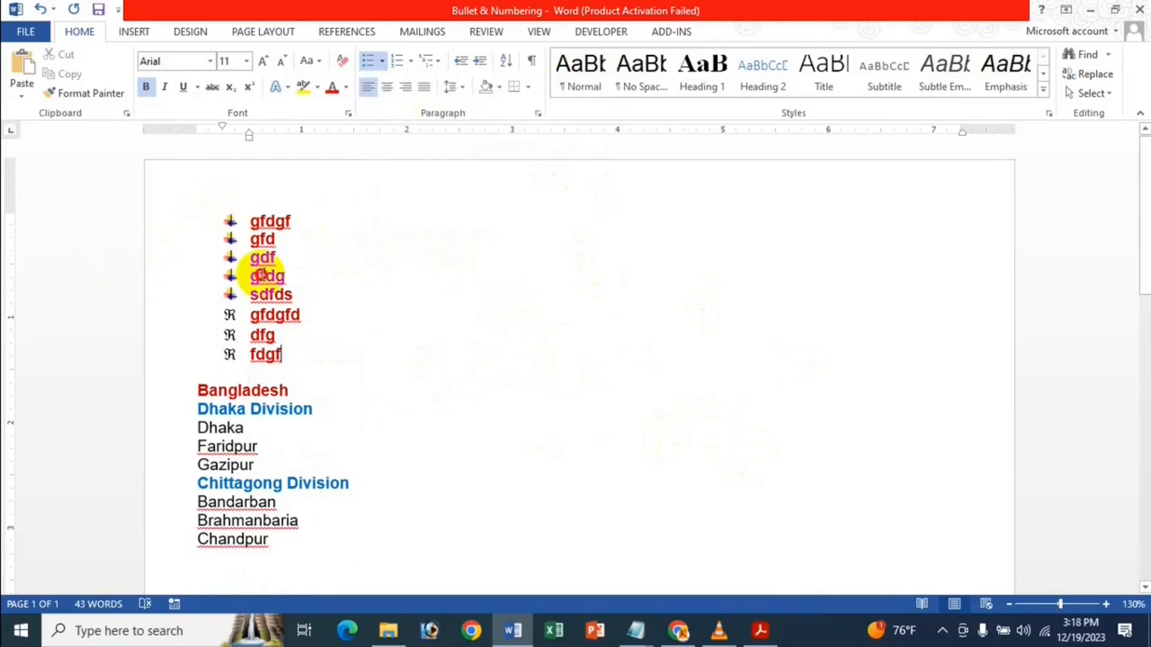
# Select the eight-item practice list from gfdgf to fdgf and delete it.
pyautogui.click(231, 276)
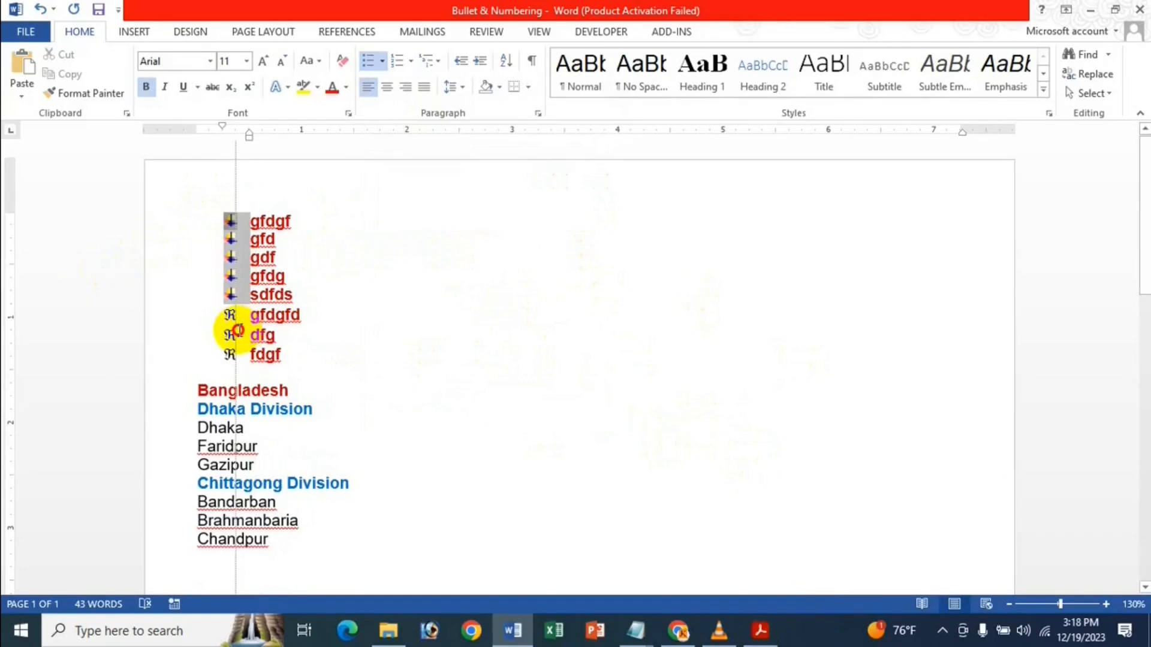
pyautogui.moveTo(238, 330); pyautogui.dragTo(240, 330)
pyautogui.hotkey('ctrl', 'z')
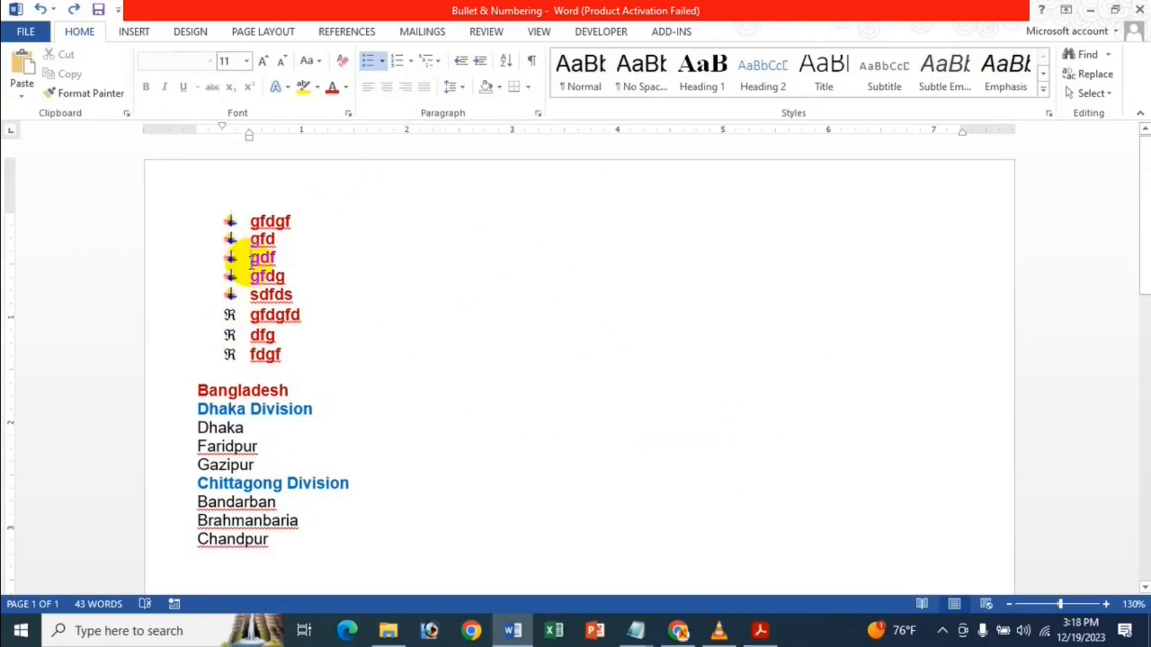
pyautogui.click(231, 251)
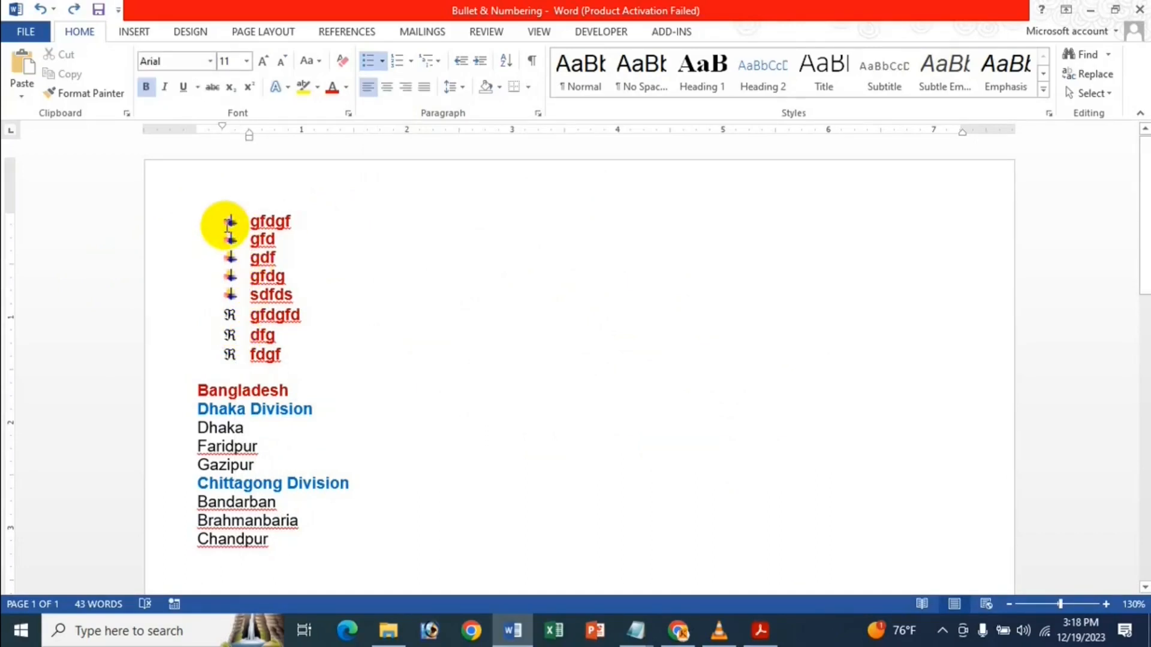
pyautogui.moveTo(227, 222); pyautogui.dragTo(249, 324)
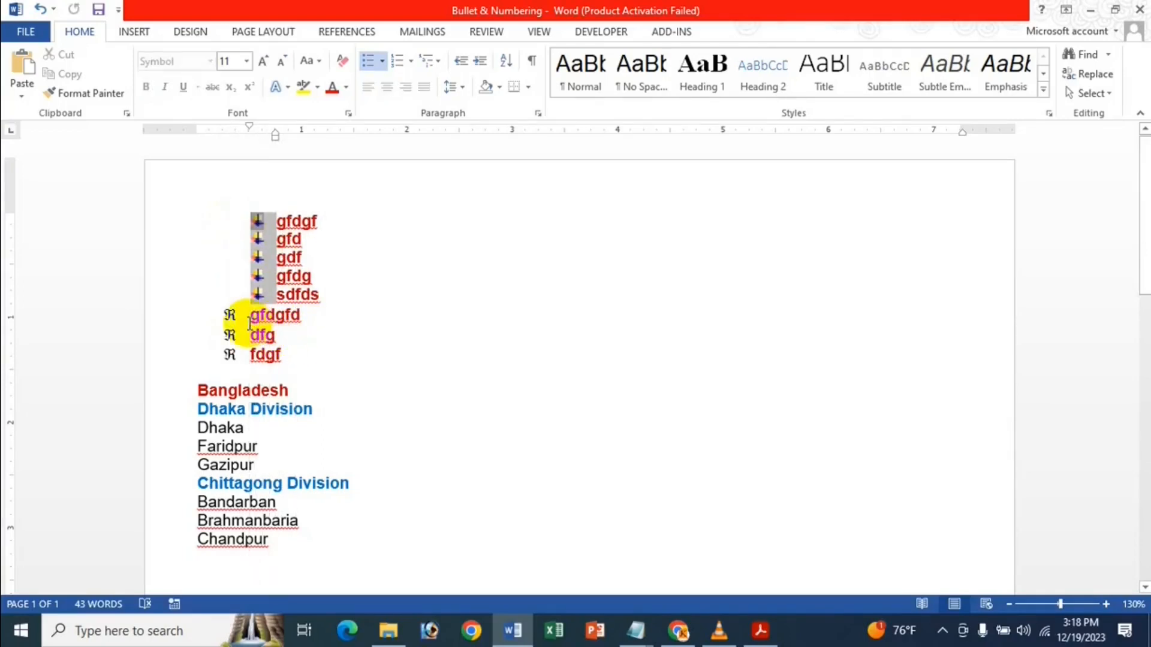
pyautogui.hotkey('ctrl', 'z')
pyautogui.press('BackSpace')
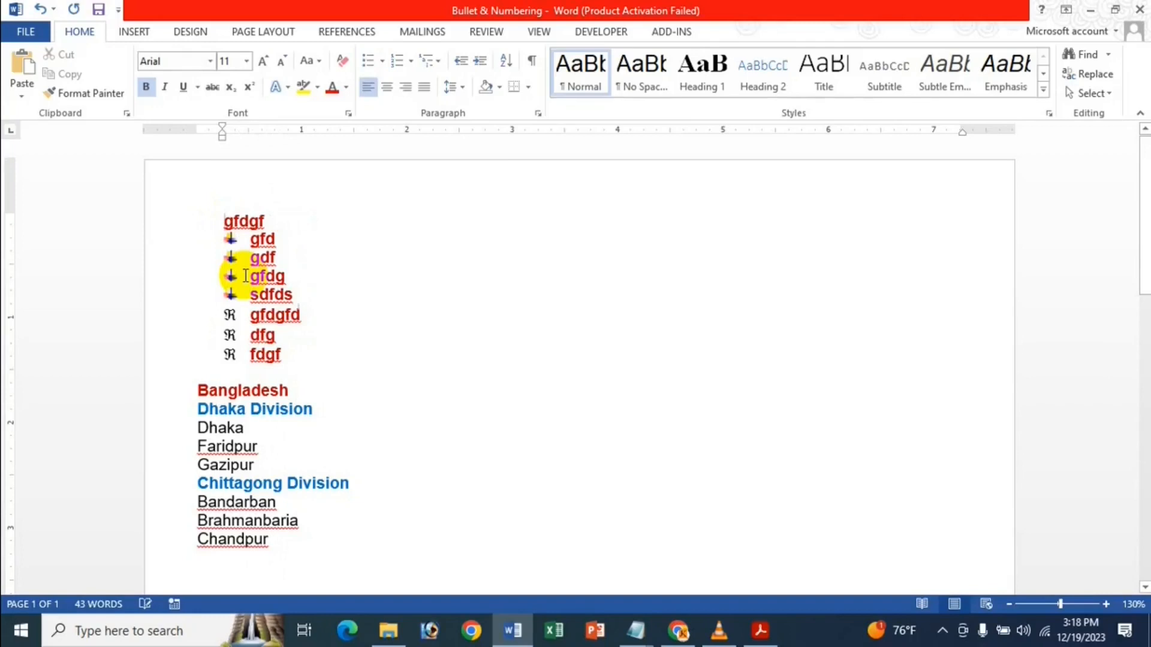
pyautogui.moveTo(282, 356); pyautogui.dragTo(192, 214)
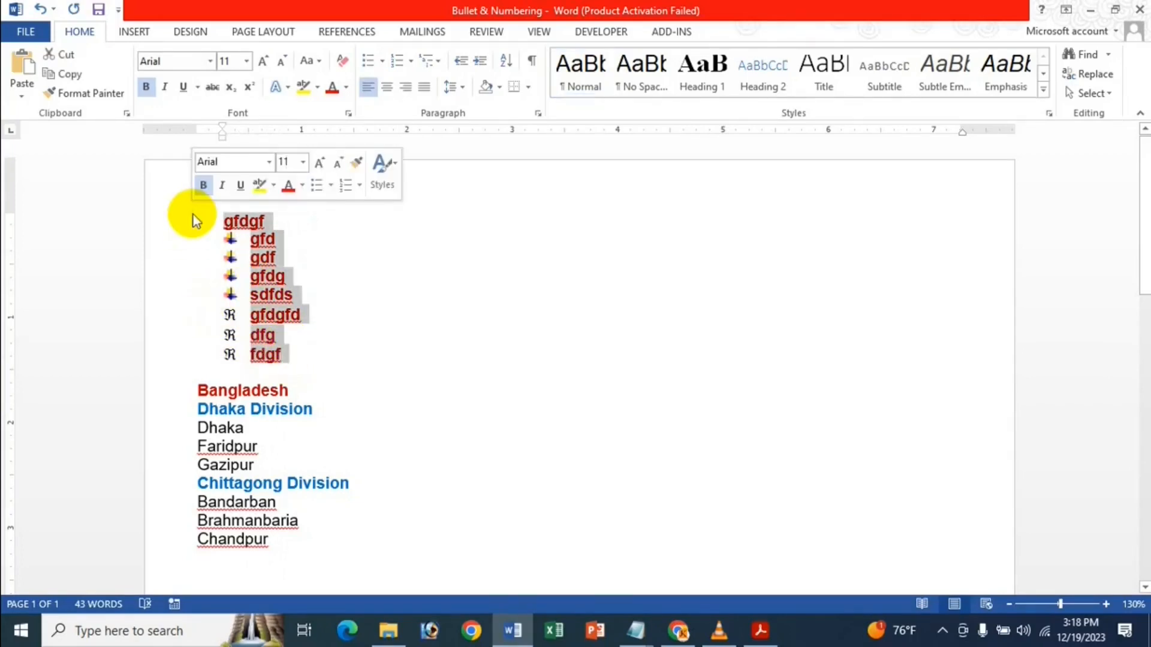
pyautogui.press('Delete')
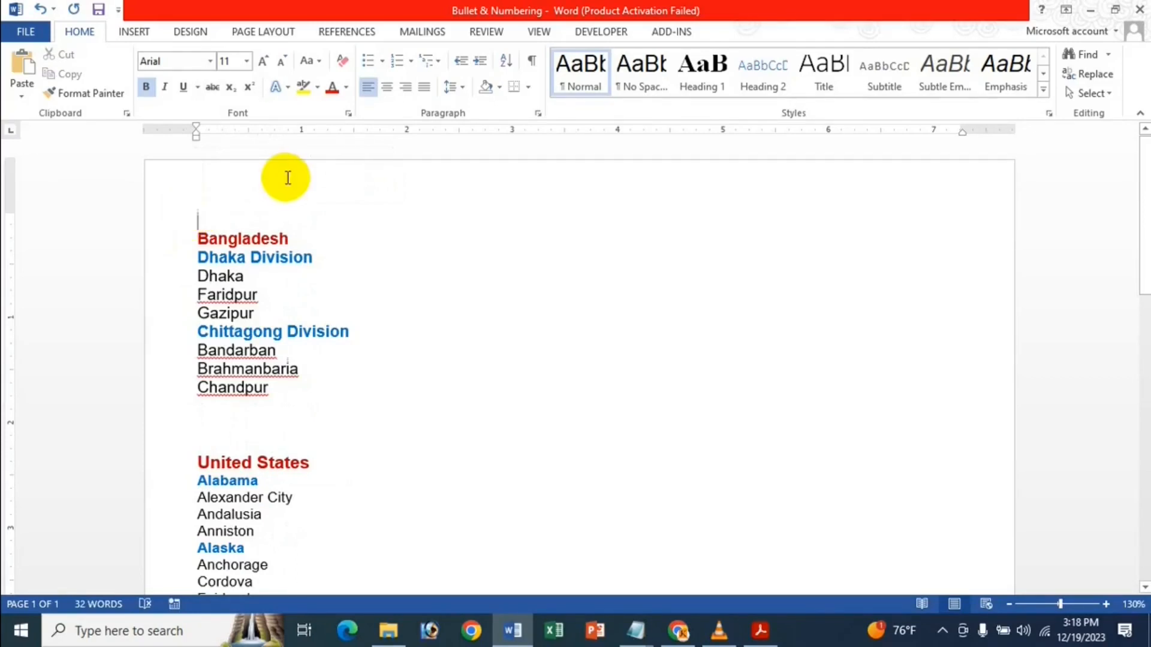
# Above Bangladesh, create a numbered list: dsfds, fds, fsd, fdsf, dsfdsfs df.
pyautogui.press('Return')
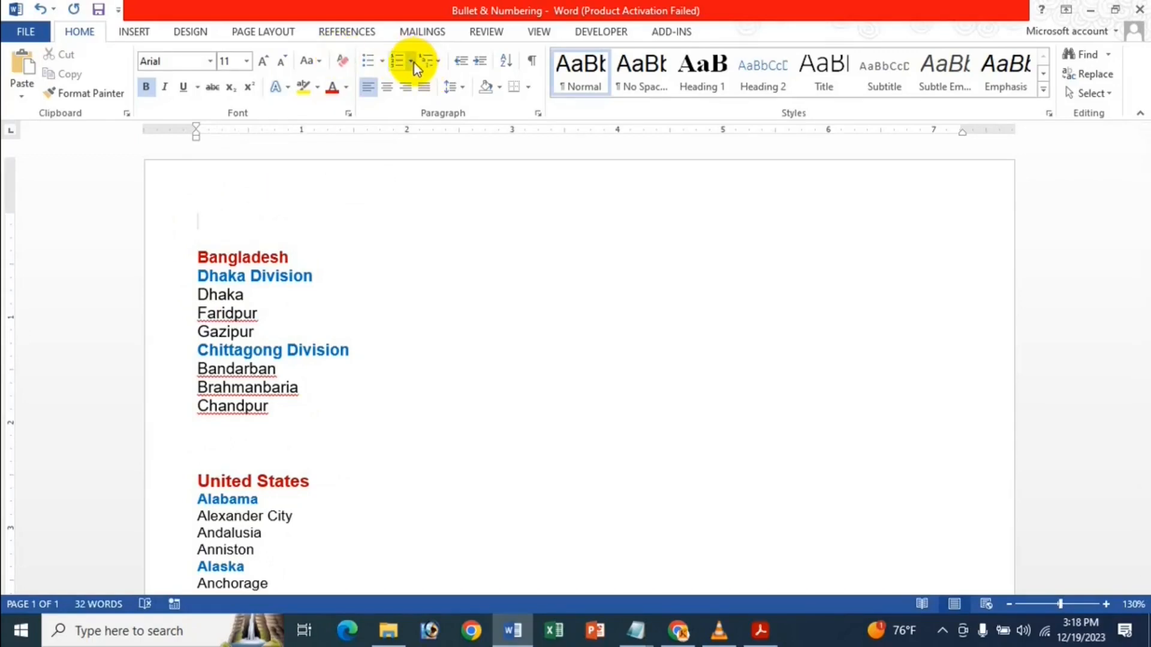
pyautogui.click(398, 63)
pyautogui.write('dsfds')
pyautogui.press('Return')
pyautogui.write('fds')
pyautogui.press('Return')
pyautogui.write('fsd')
pyautogui.press('Return')
pyautogui.write('fdsf')
pyautogui.press('Return')
pyautogui.write('dsfds')
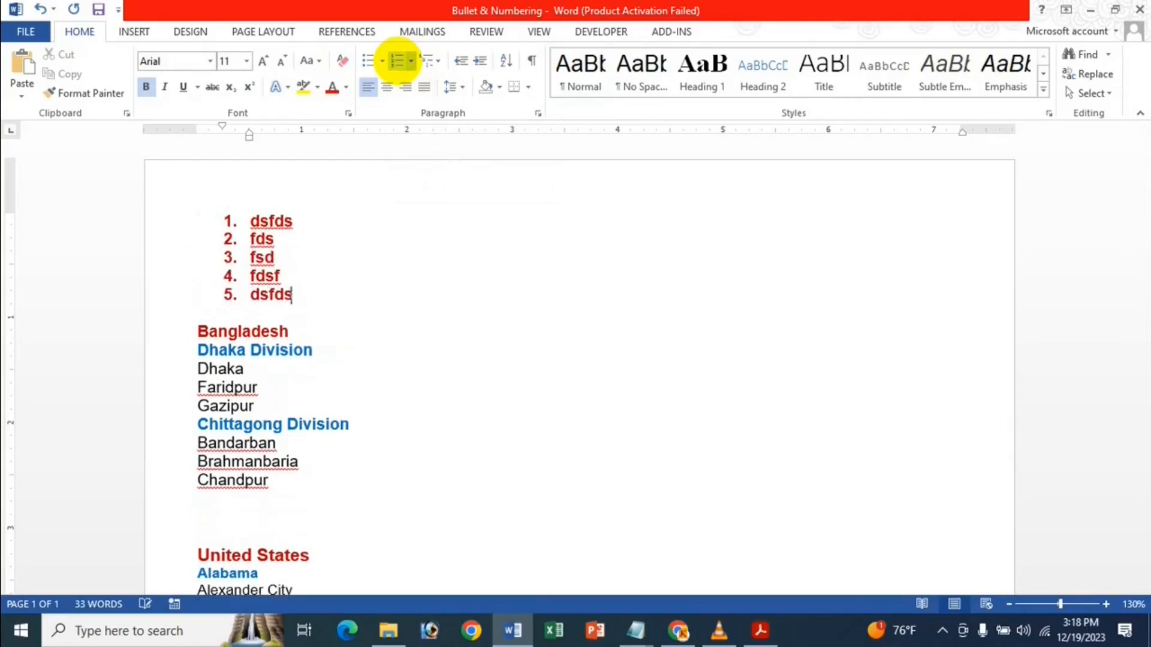
pyautogui.write('fs df')
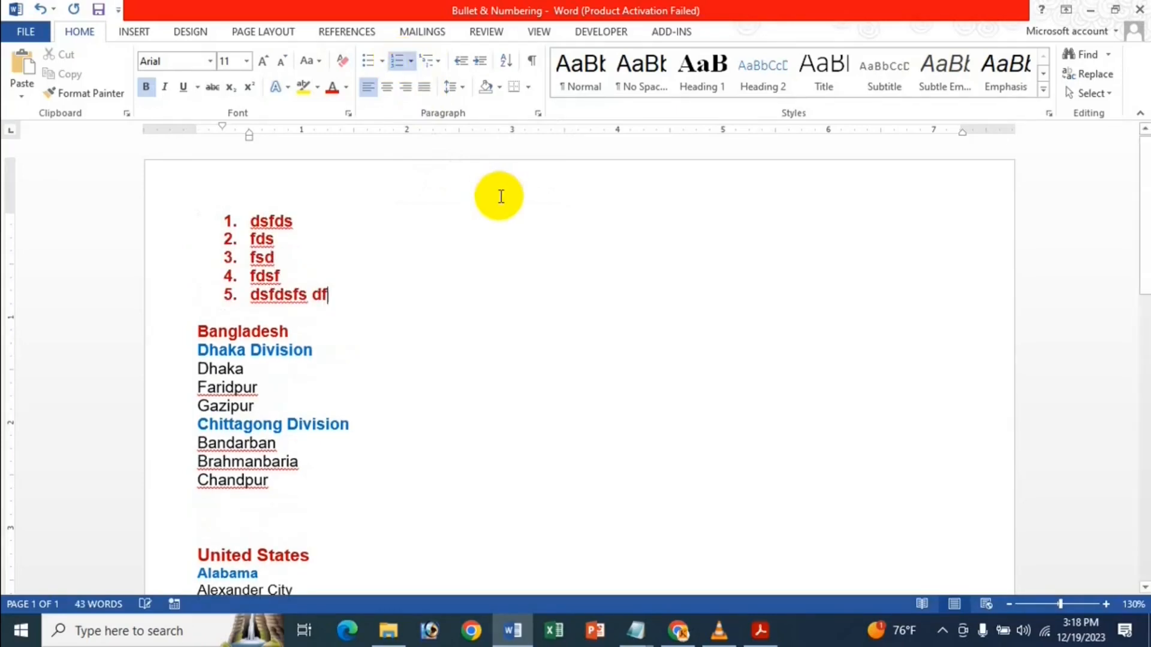
# Add an empty unnumbered line after item 5.
pyautogui.click(410, 62)
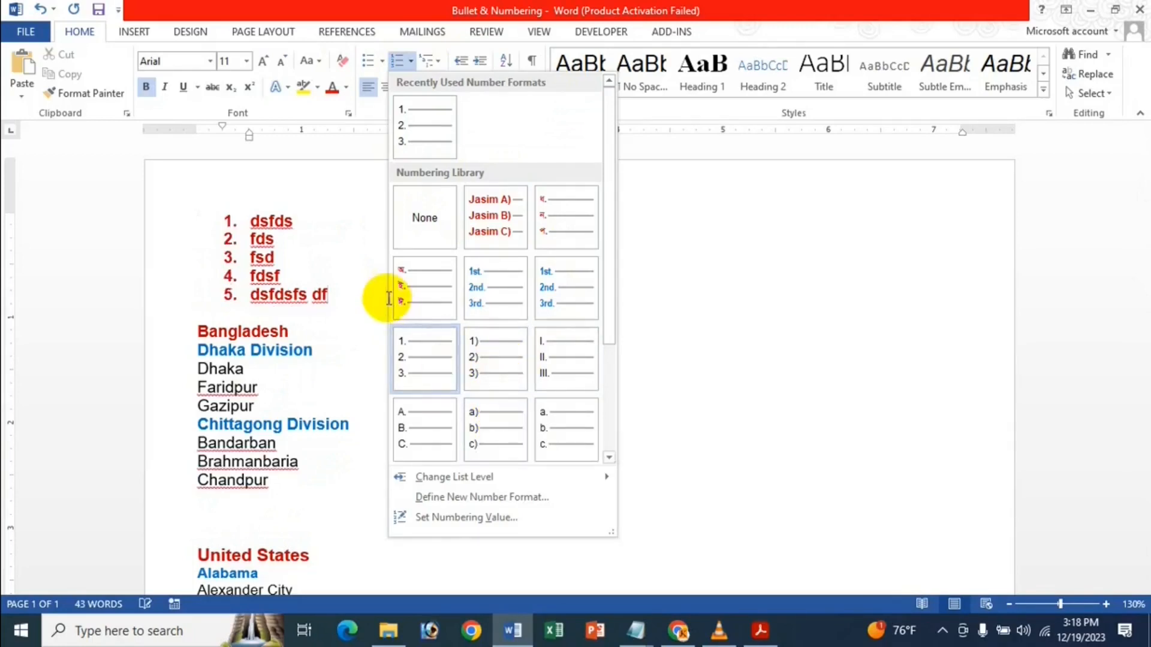
pyautogui.click(334, 292)
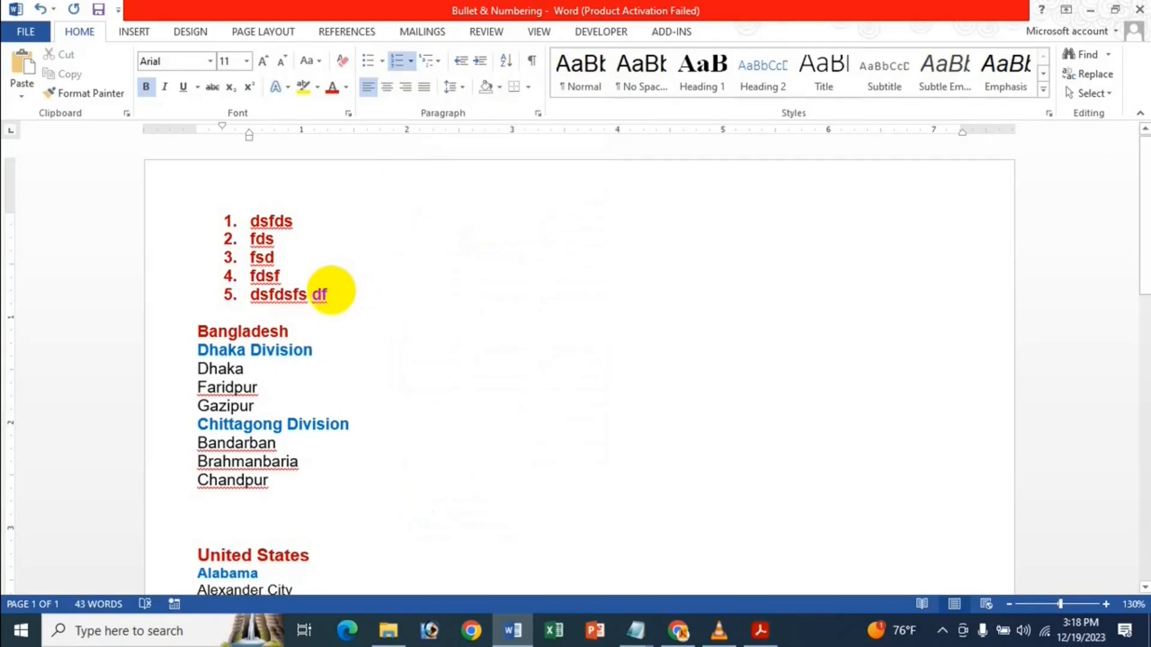
pyautogui.press('Return')
pyautogui.press('BackSpace')
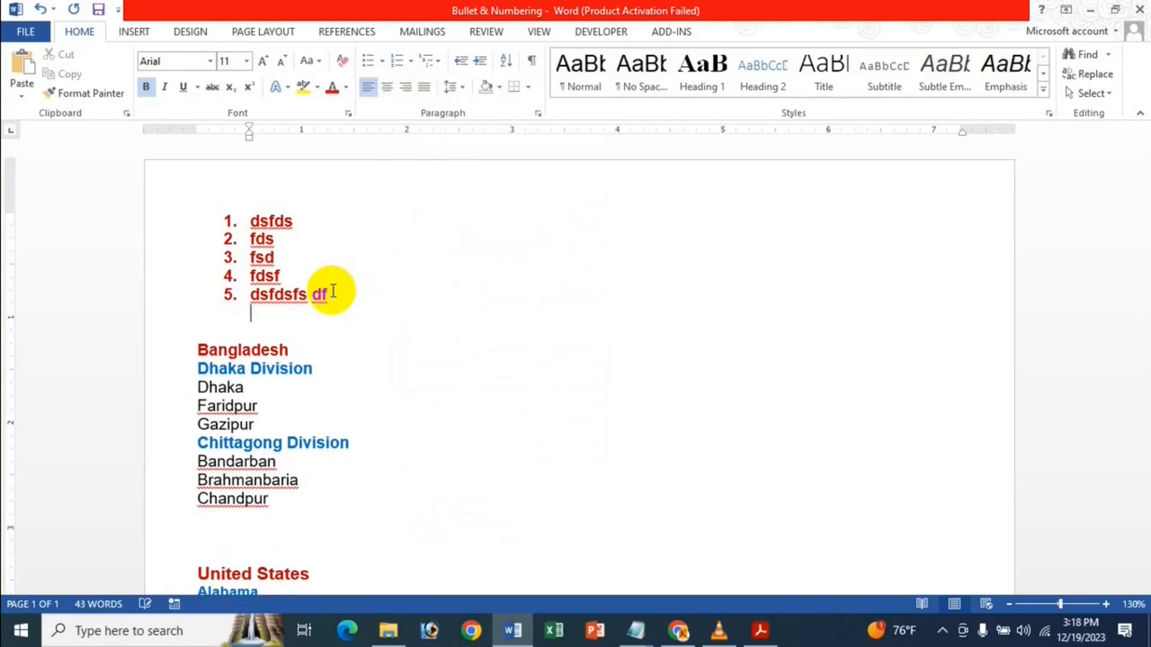
# Number the new line a) b) c), outdent it once, and enter gdfg and fdgdgfdg.
pyautogui.click(412, 65)
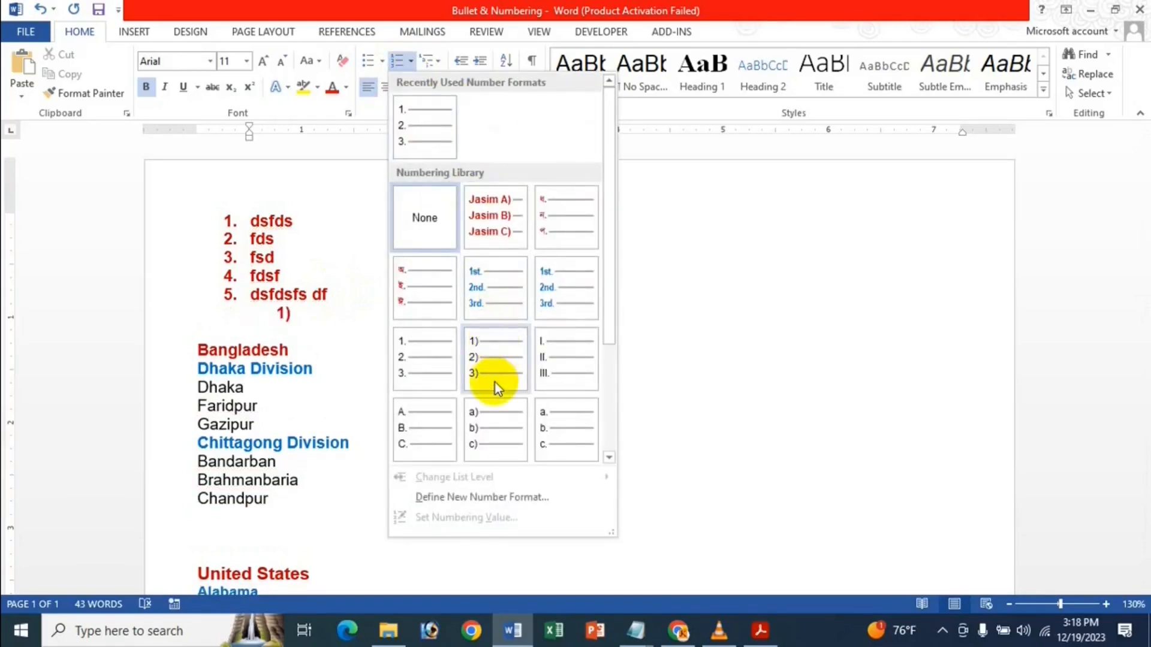
pyautogui.scroll(-3, 547, 343)
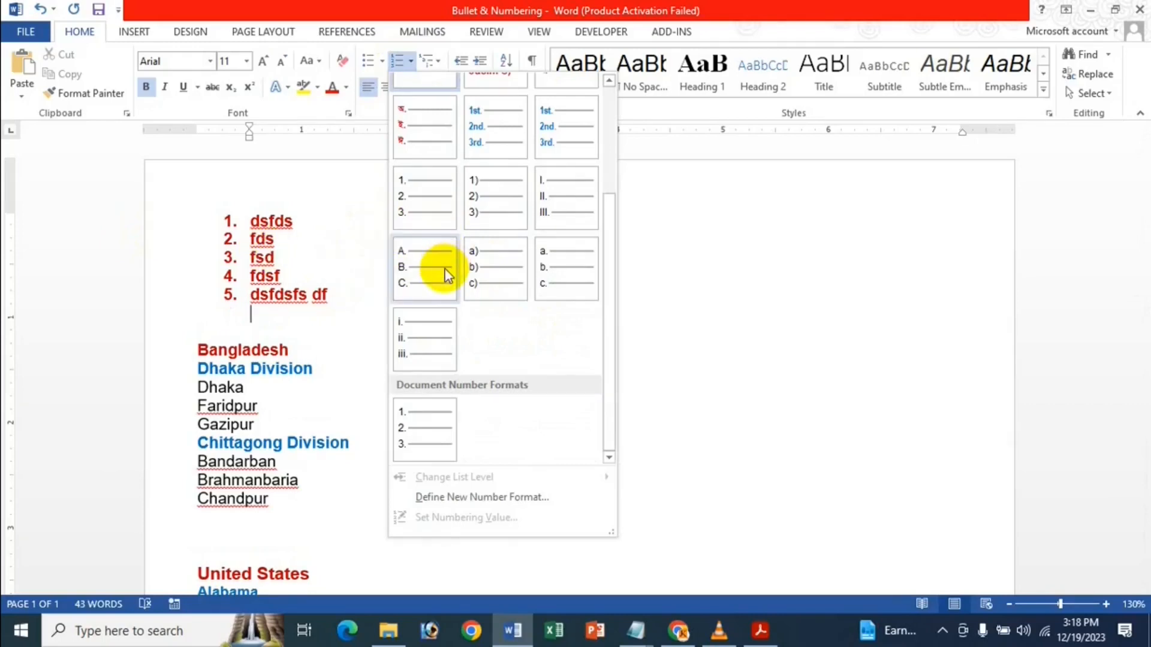
pyautogui.click(483, 267)
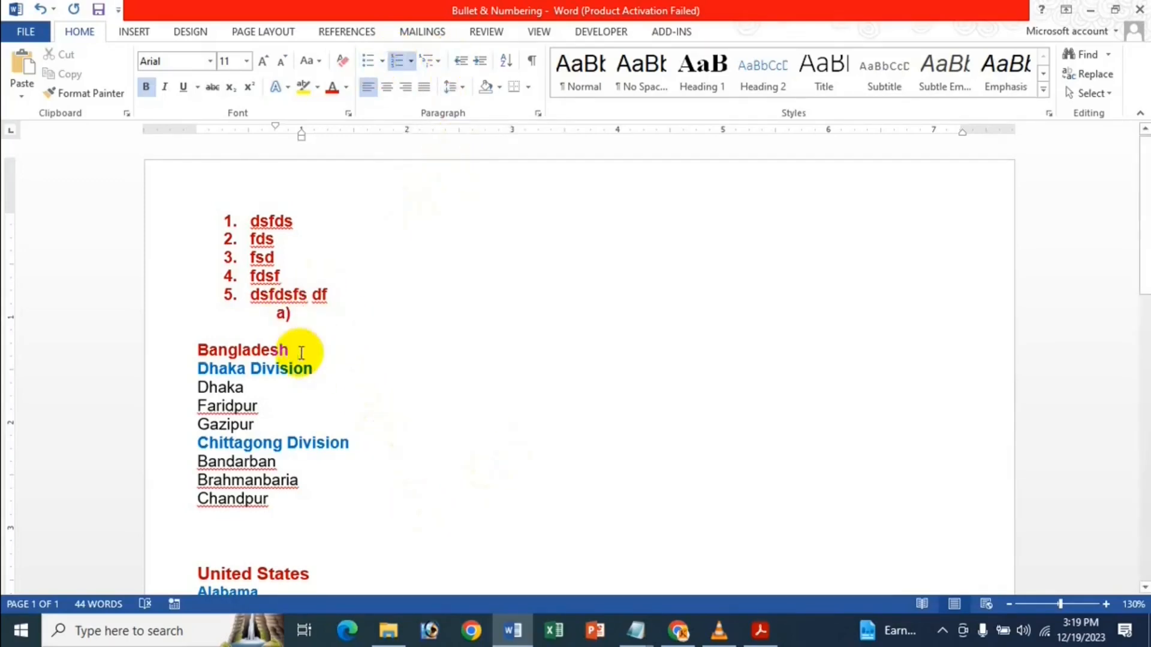
pyautogui.click(462, 61)
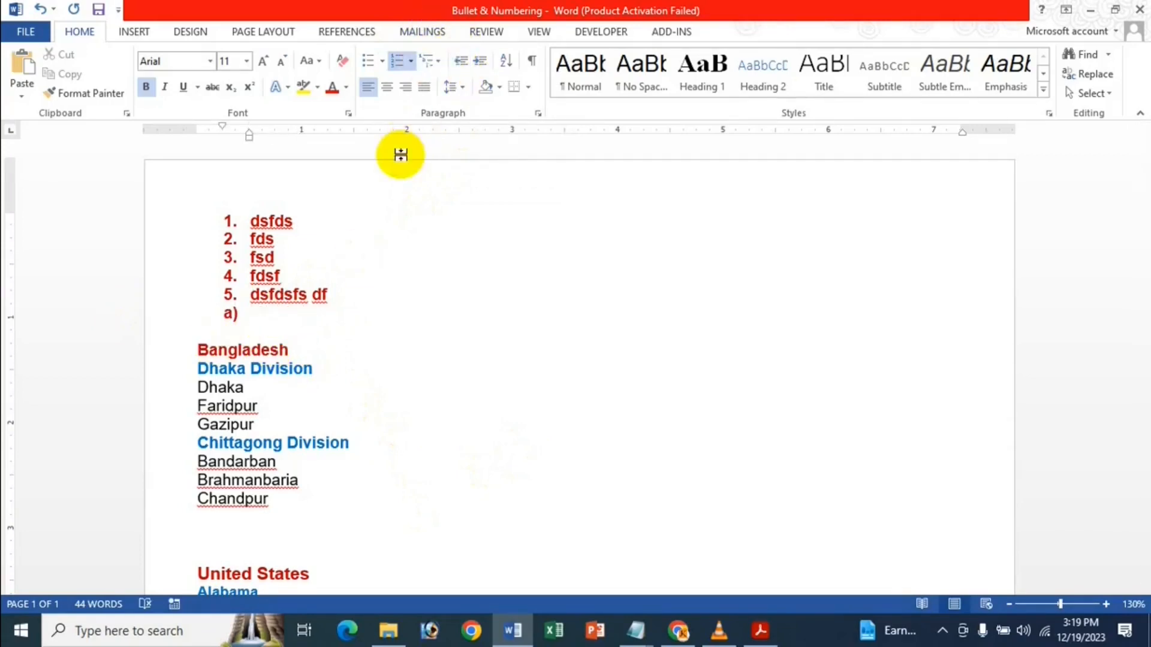
pyautogui.write('gdfg')
pyautogui.press('Return')
pyautogui.write('fdgdgfdg')
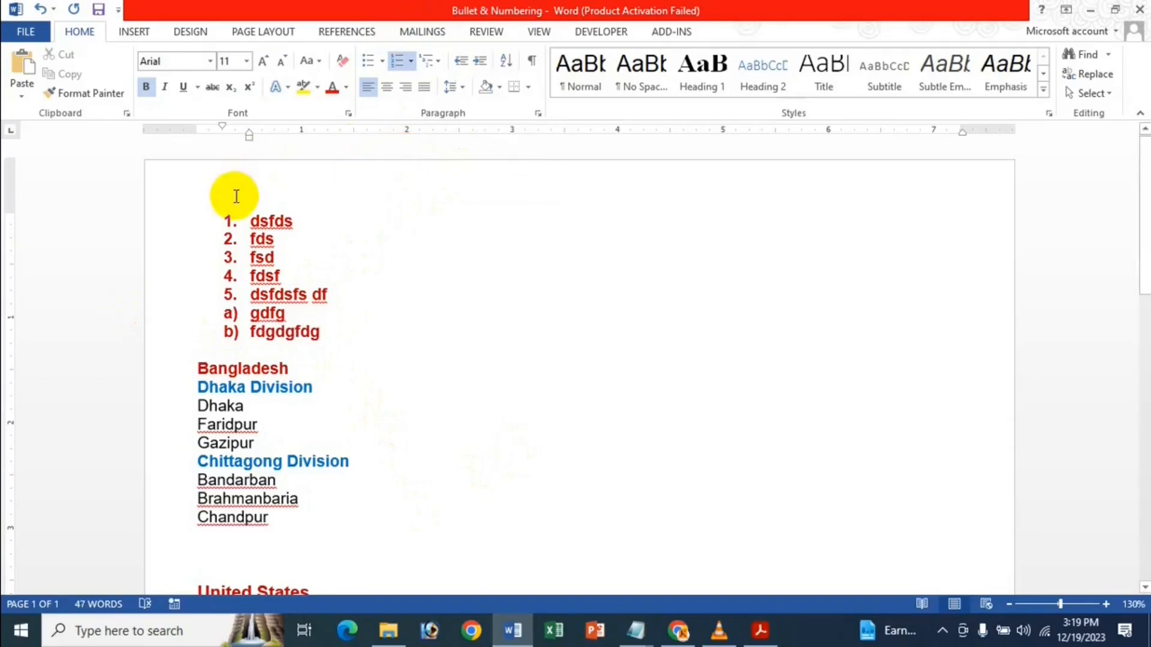
# Reopen the numbering styles inside the list and close them without applying one.
pyautogui.click(249, 240)
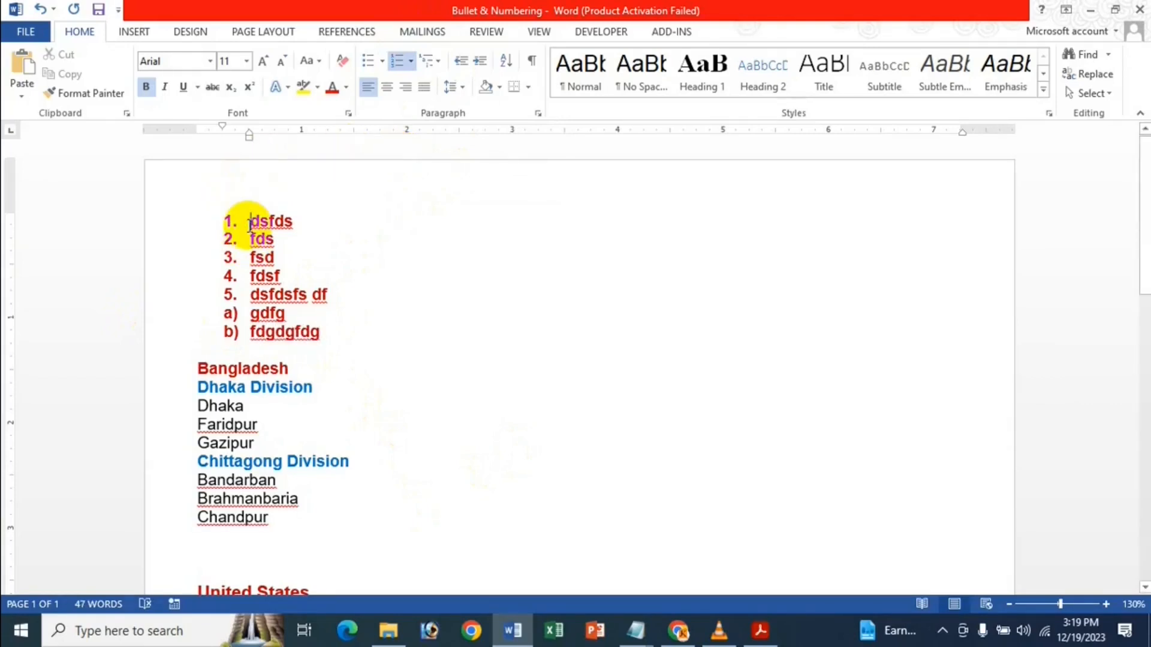
pyautogui.click(411, 61)
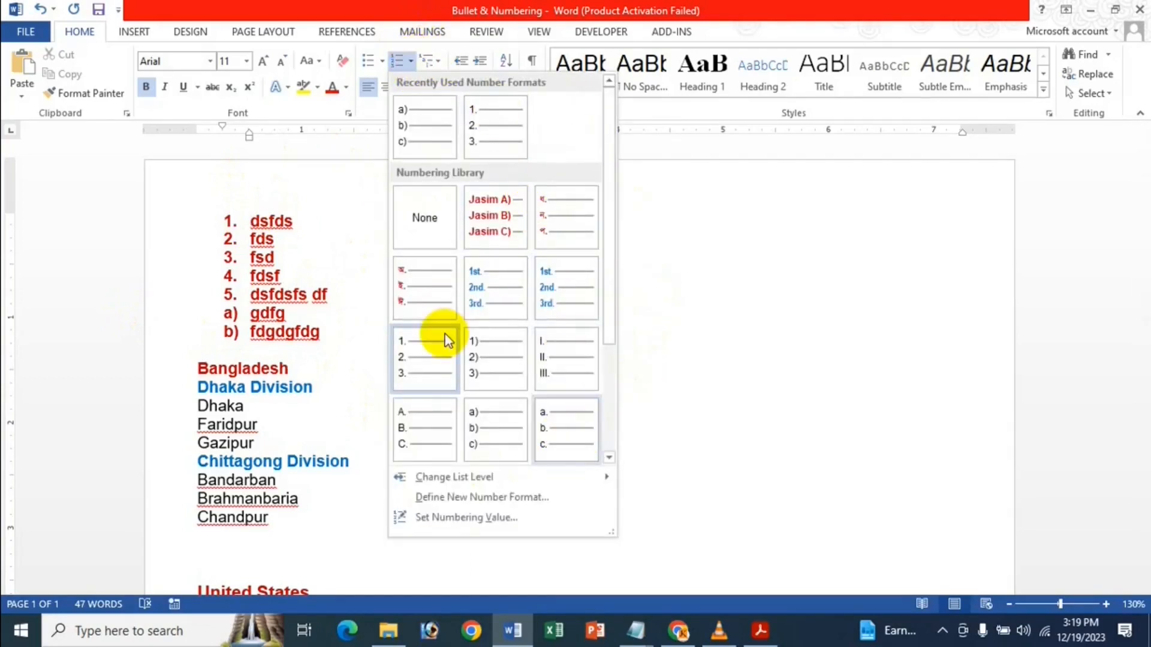
pyautogui.click(444, 7)
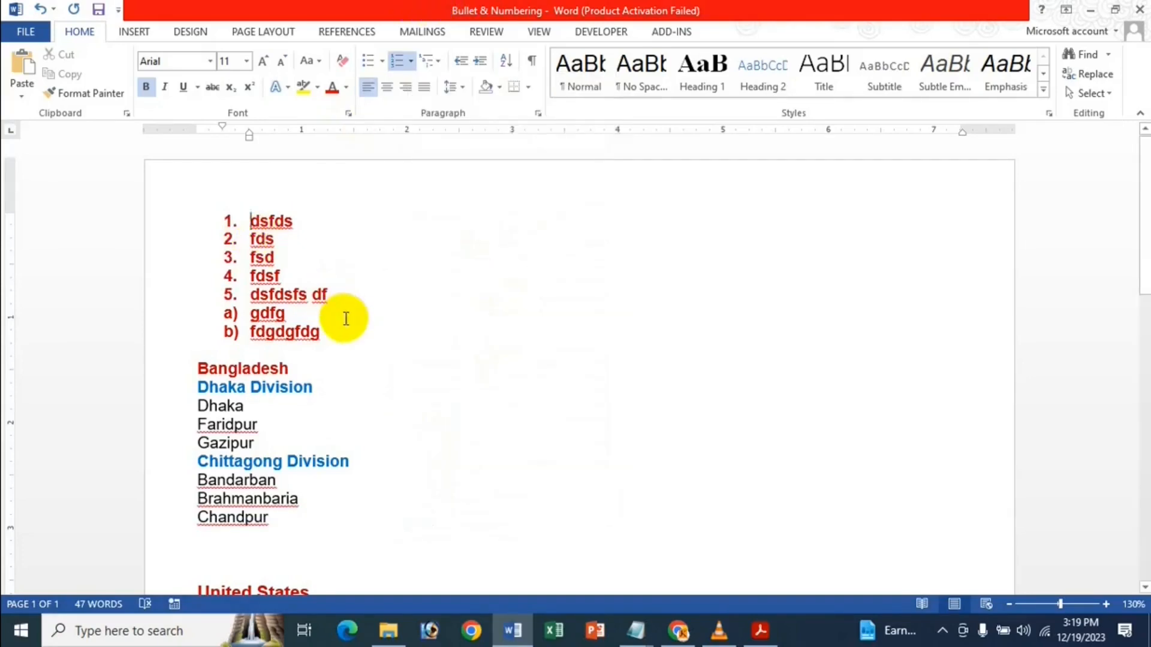
# Select the red numbered and lettered list and delete it.
pyautogui.moveTo(226, 224); pyautogui.dragTo(268, 265)
pyautogui.hotkey('ctrl', 'z')
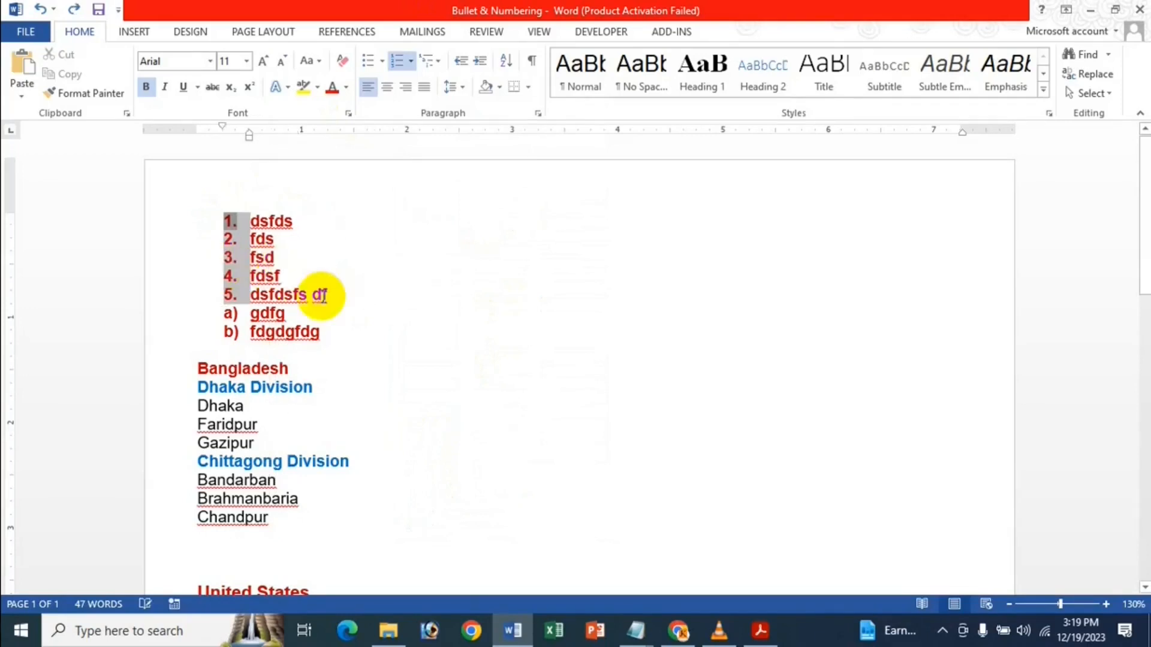
pyautogui.moveTo(327, 334); pyautogui.dragTo(277, 208)
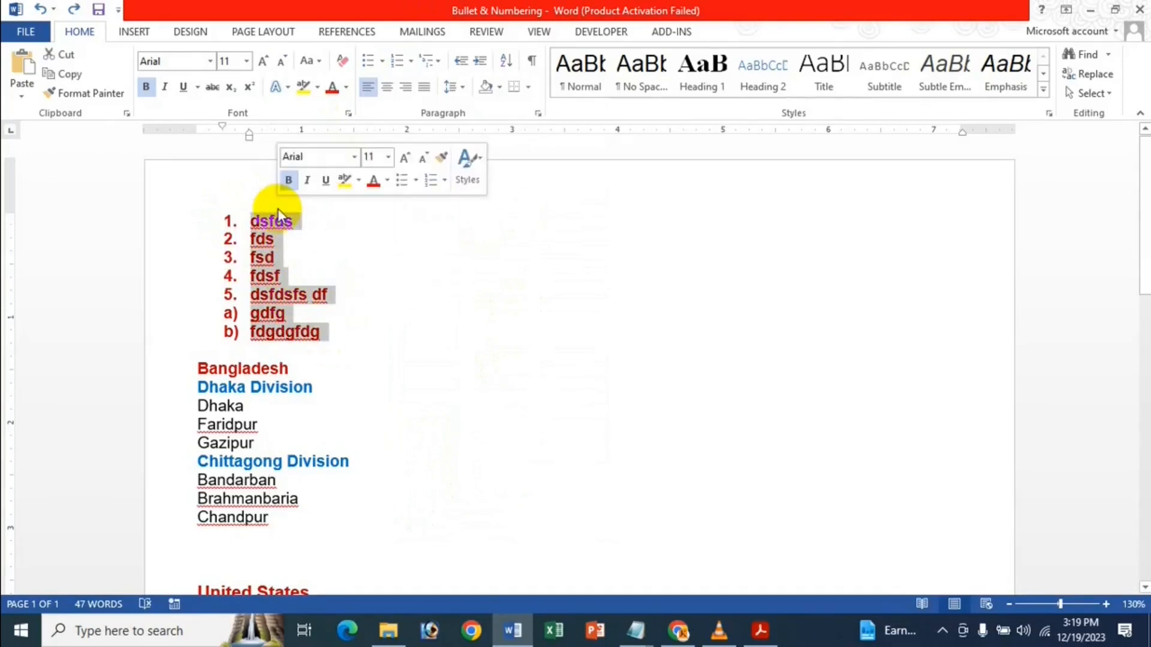
pyautogui.press('Delete')
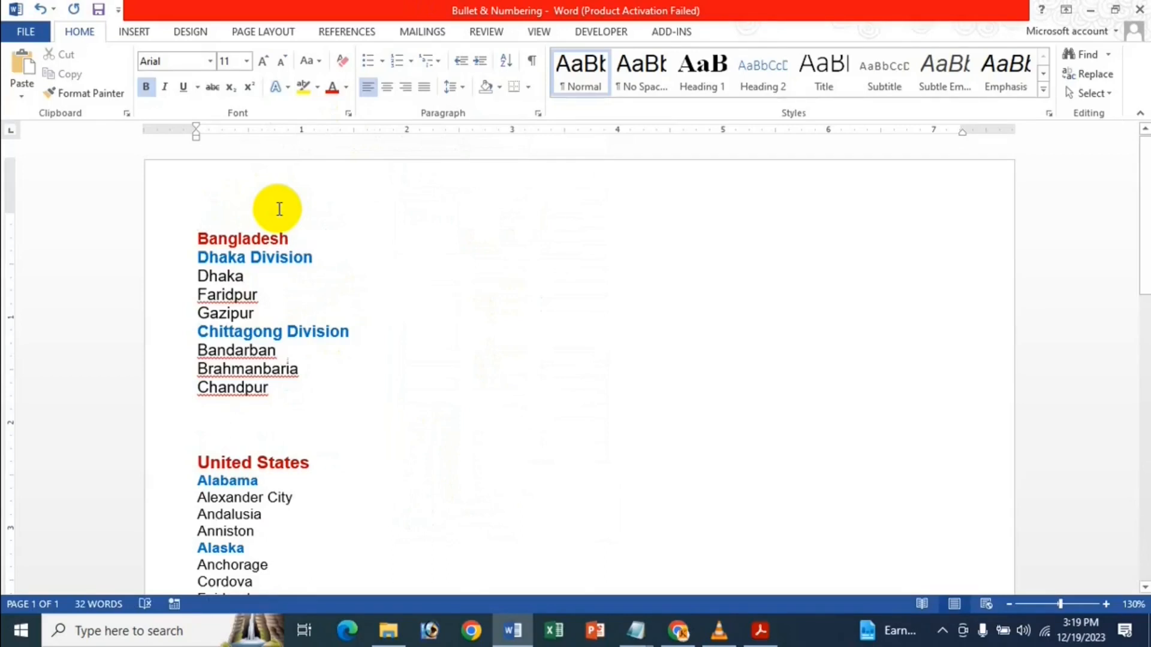
pyautogui.click(262, 254)
pyautogui.moveTo(200, 237); pyautogui.dragTo(240, 316)
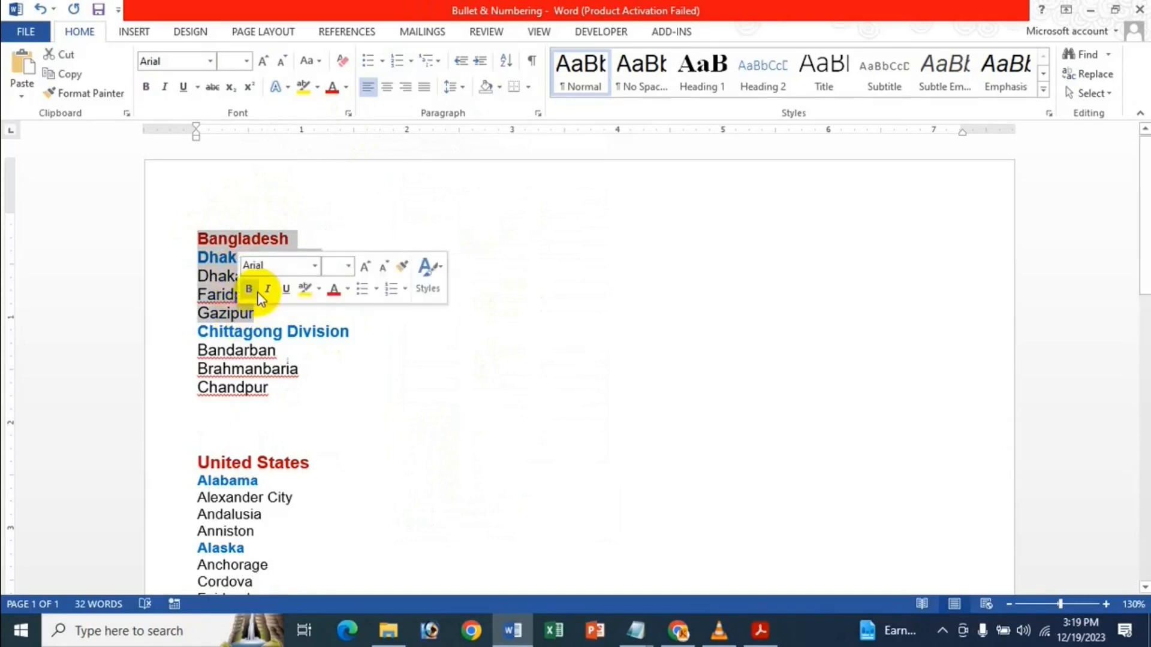
pyautogui.click(222, 331)
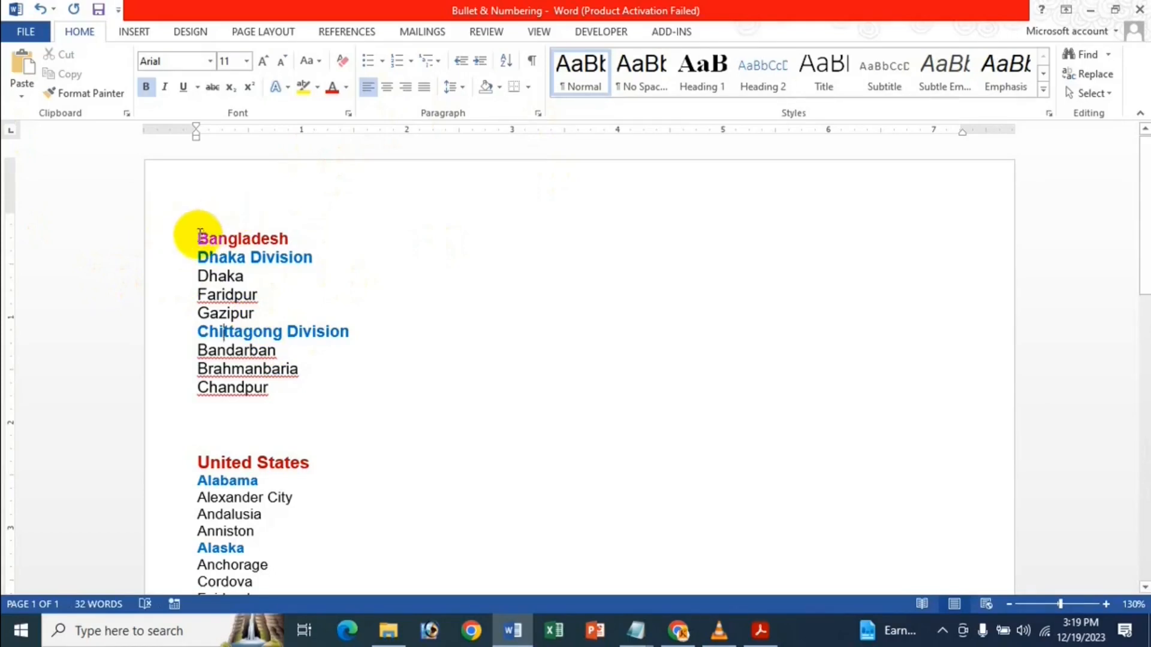
pyautogui.moveTo(199, 238); pyautogui.dragTo(216, 239)
pyautogui.moveTo(260, 288); pyautogui.dragTo(278, 386)
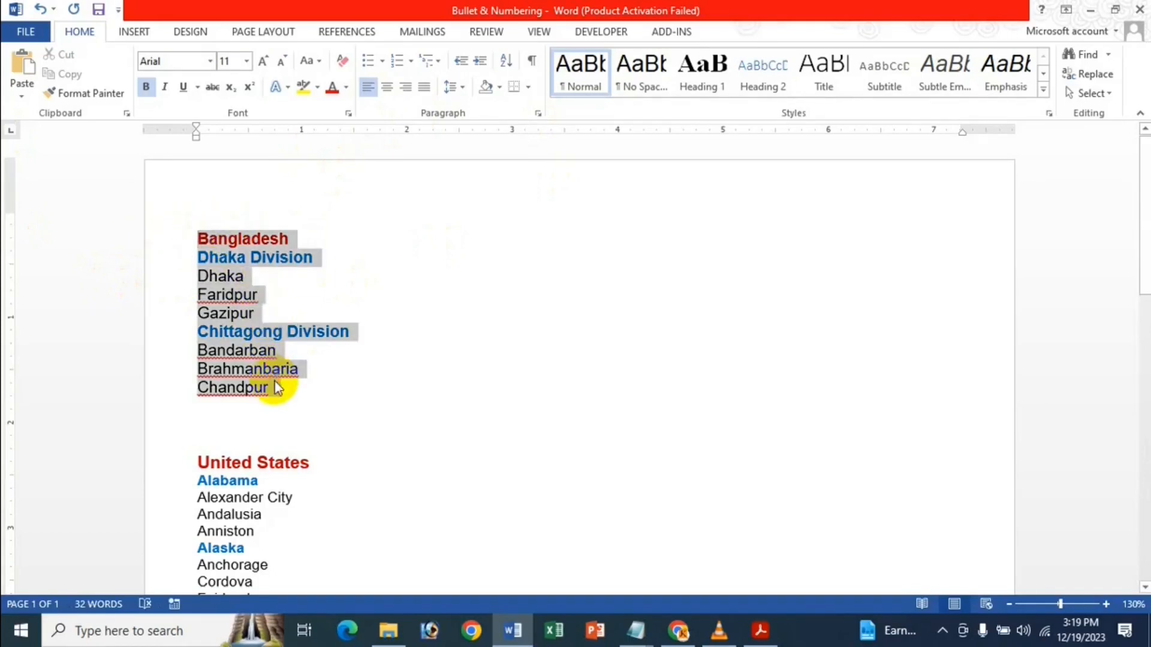
pyautogui.click(373, 63)
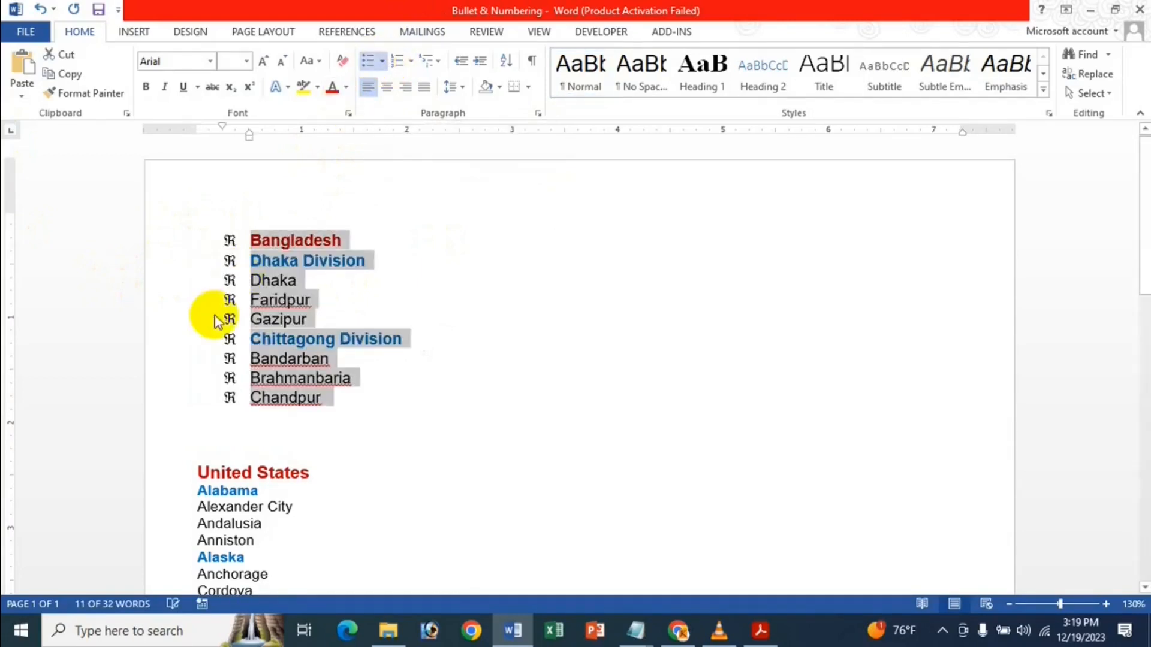
pyautogui.click(382, 60)
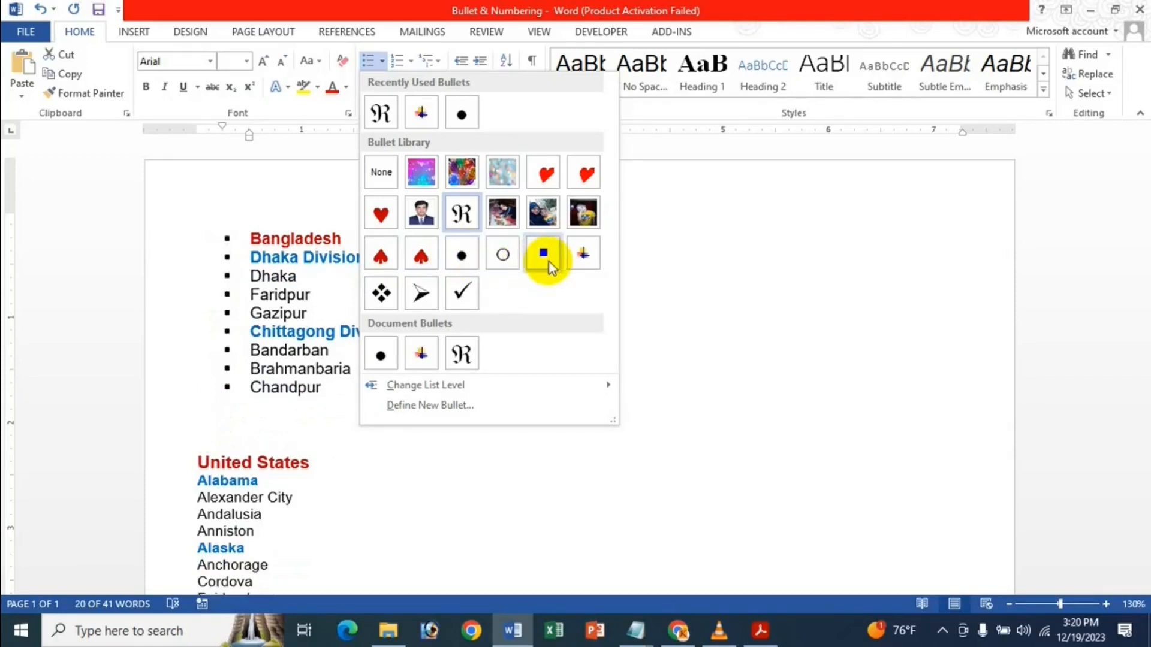
pyautogui.click(420, 294)
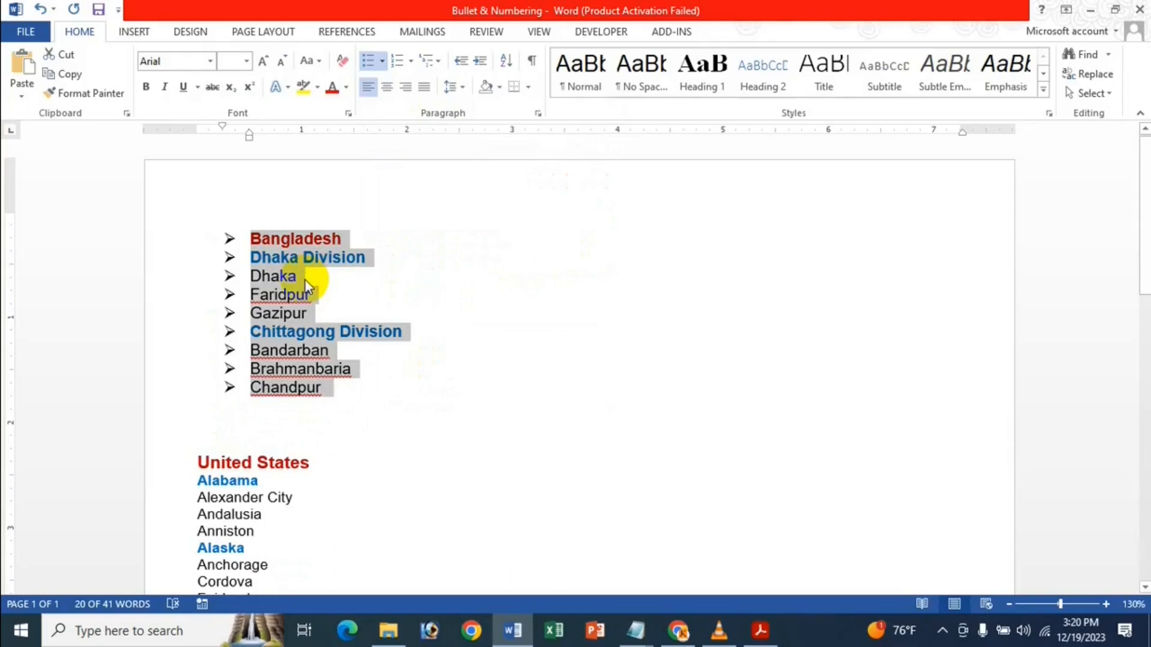
pyautogui.click(382, 62)
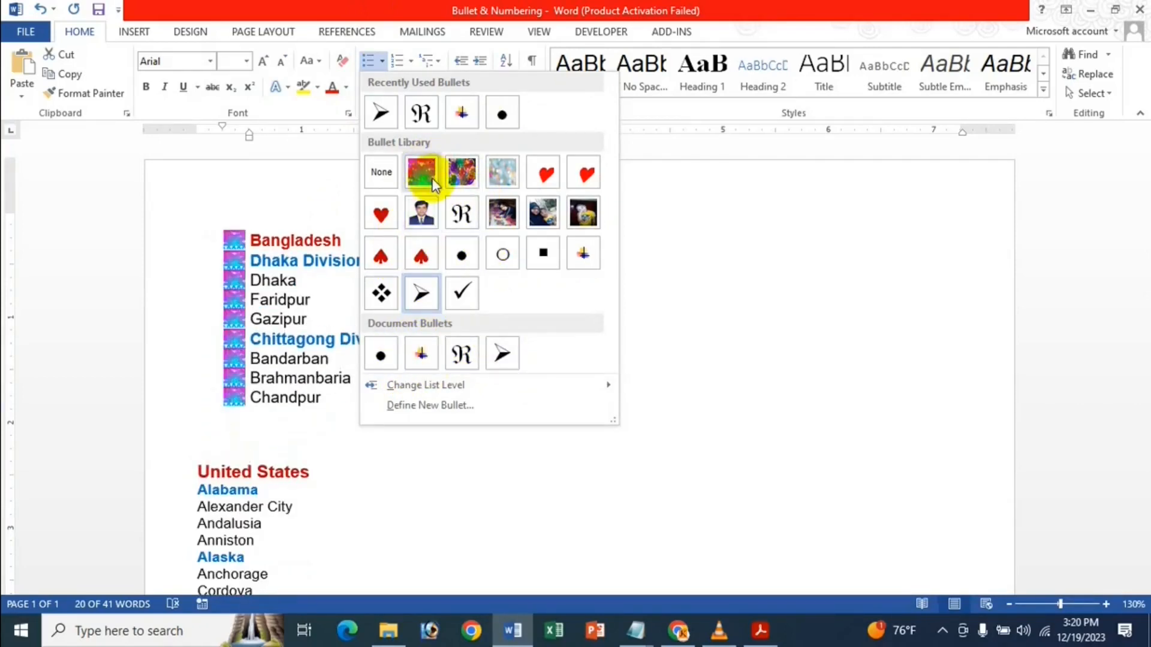
pyautogui.click(421, 293)
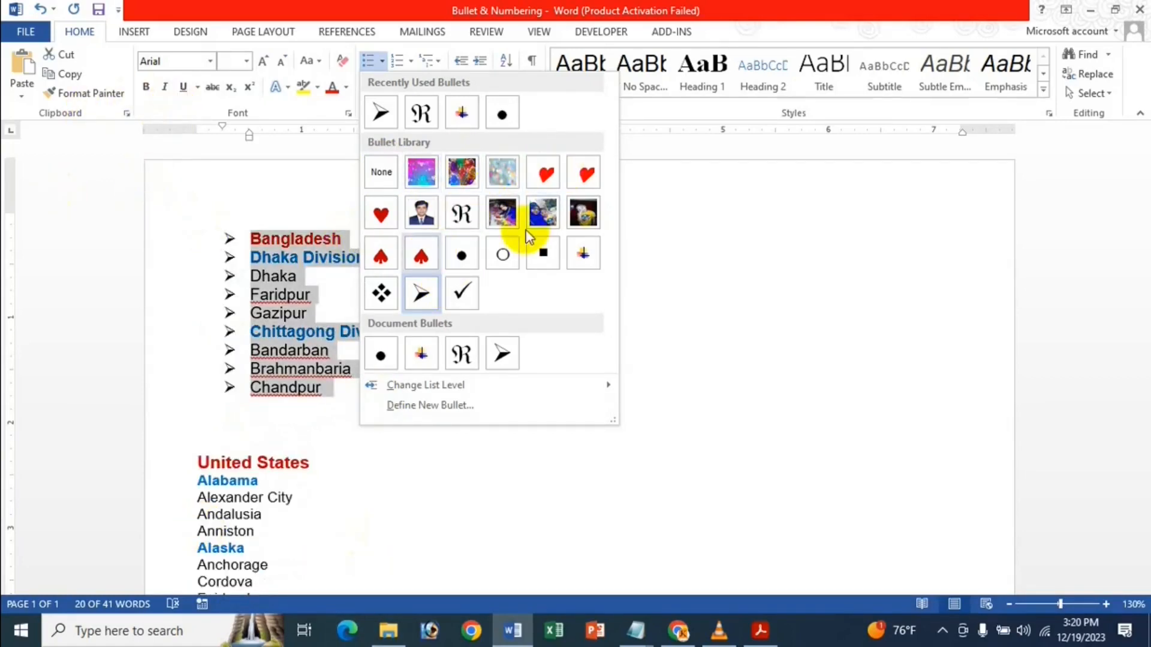
pyautogui.click(496, 215)
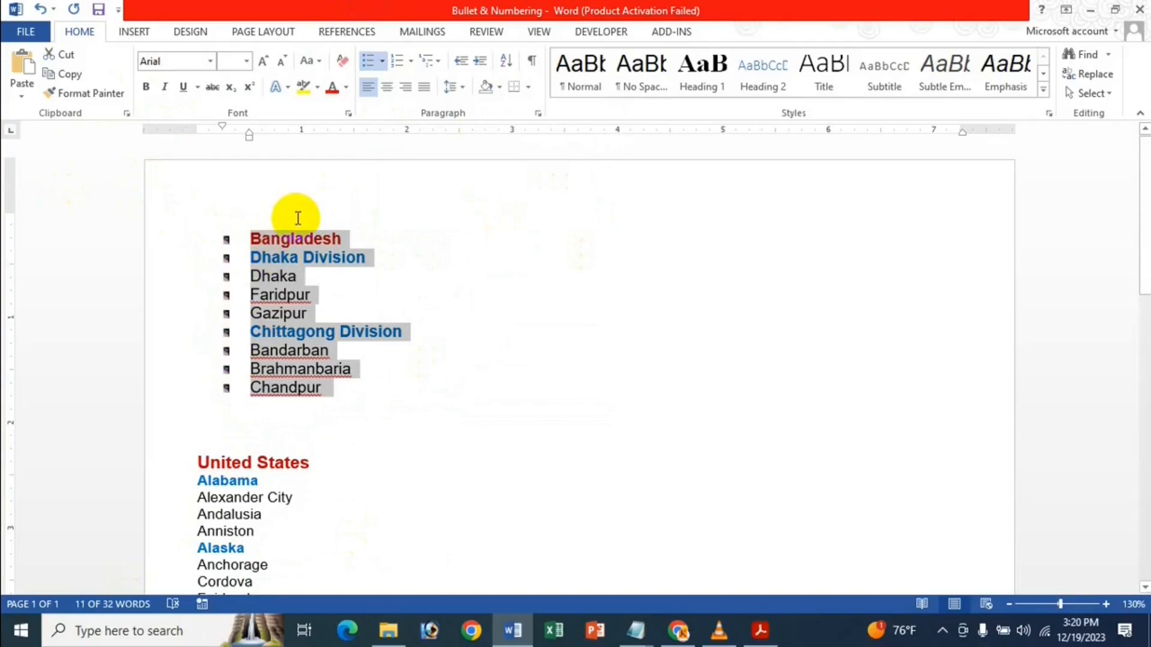
pyautogui.click(387, 65)
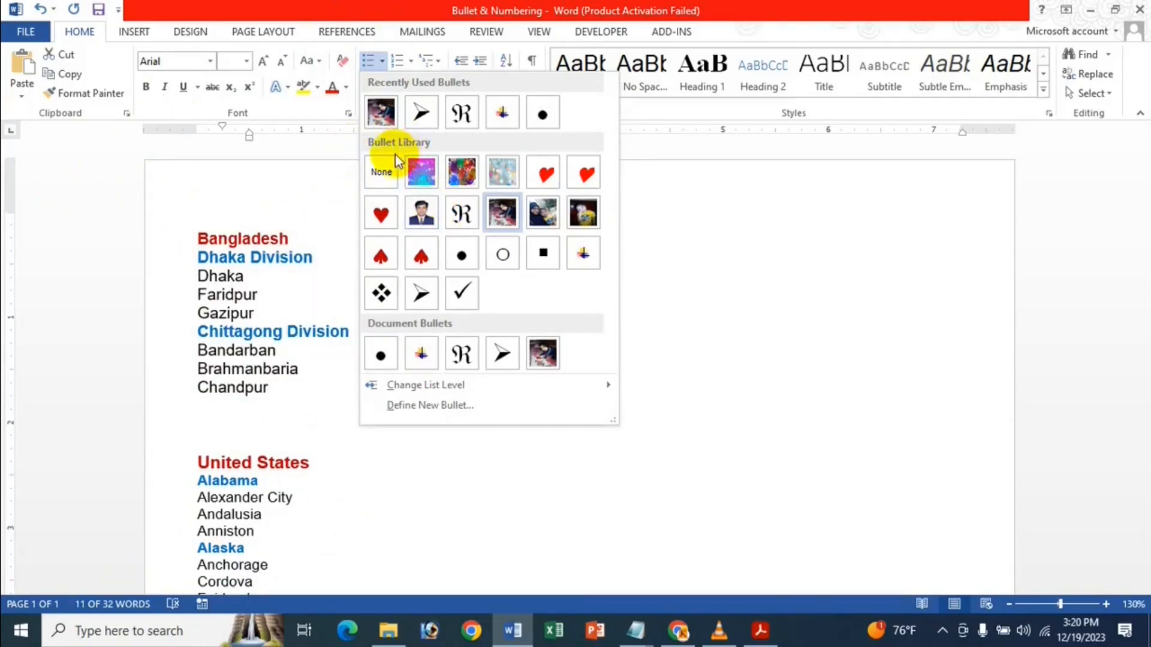
pyautogui.click(387, 168)
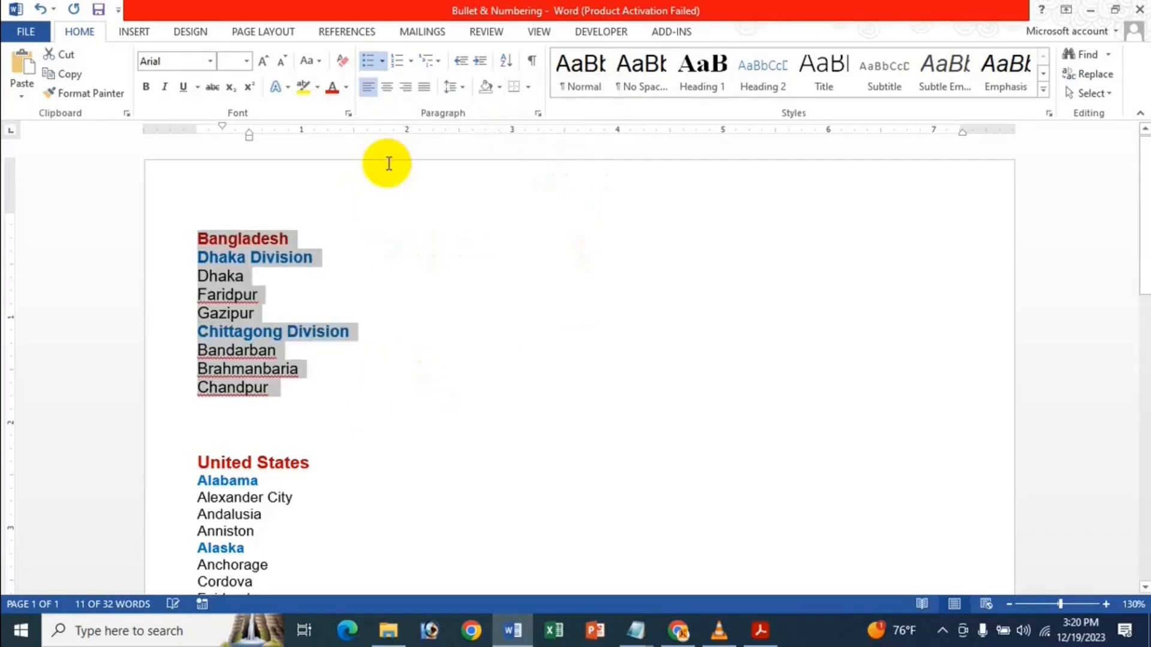
# Give the Bangladesh heading through Chandpur the third Bullet Library picture bullet, keeping it at level 1.
pyautogui.click(381, 62)
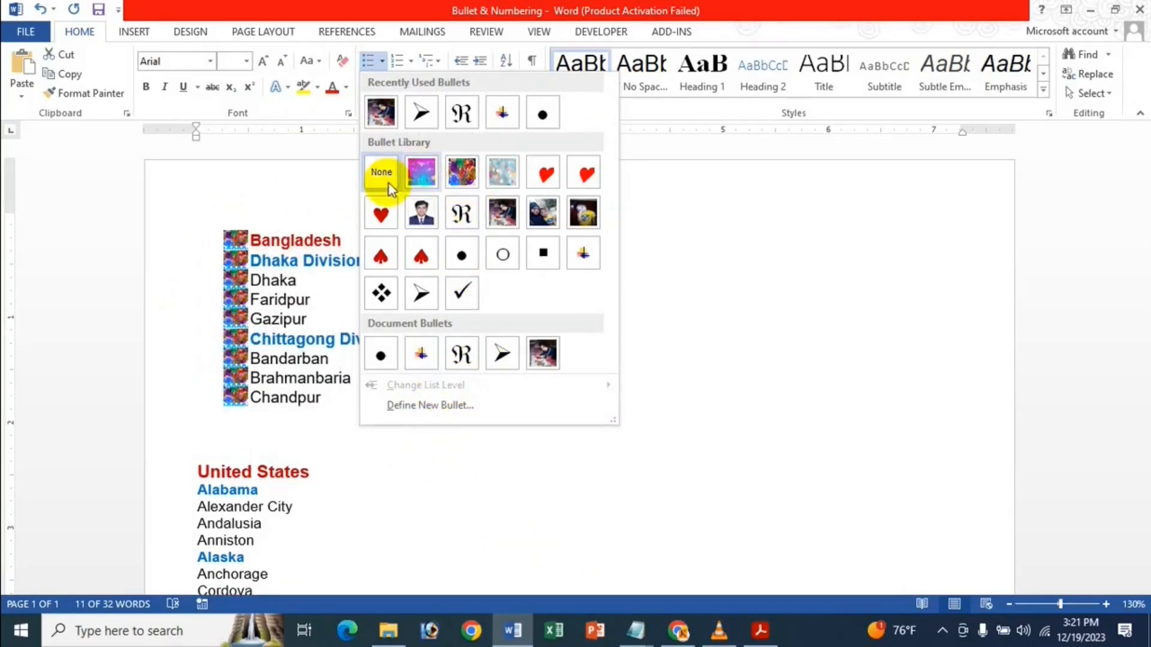
pyautogui.click(462, 171)
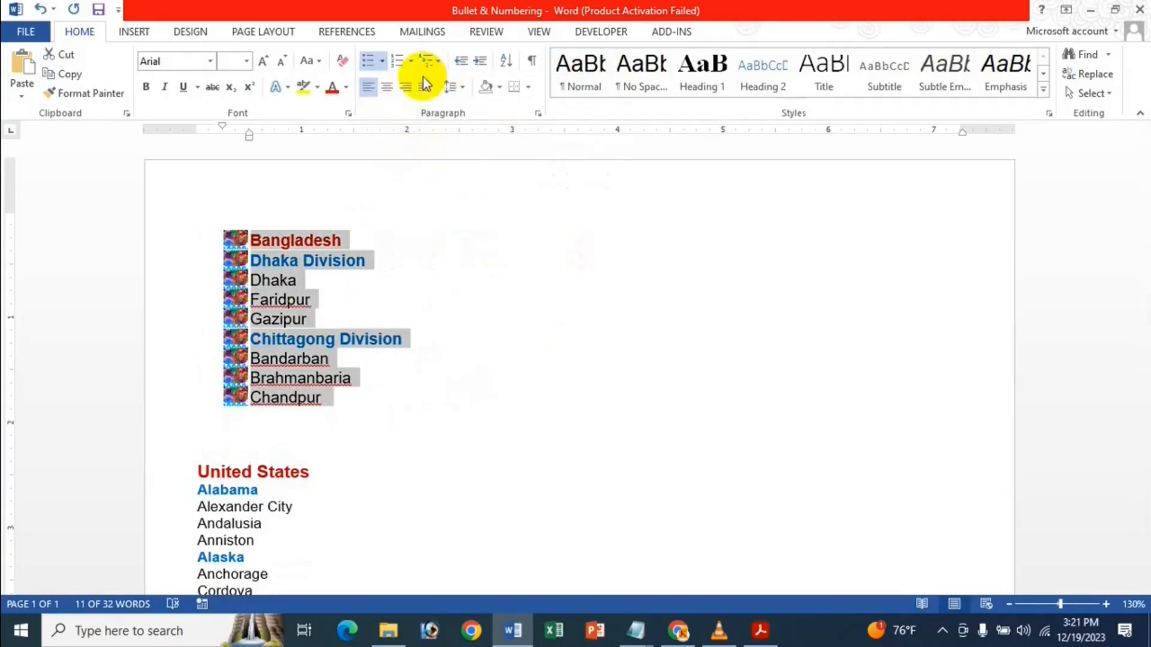
pyautogui.click(383, 63)
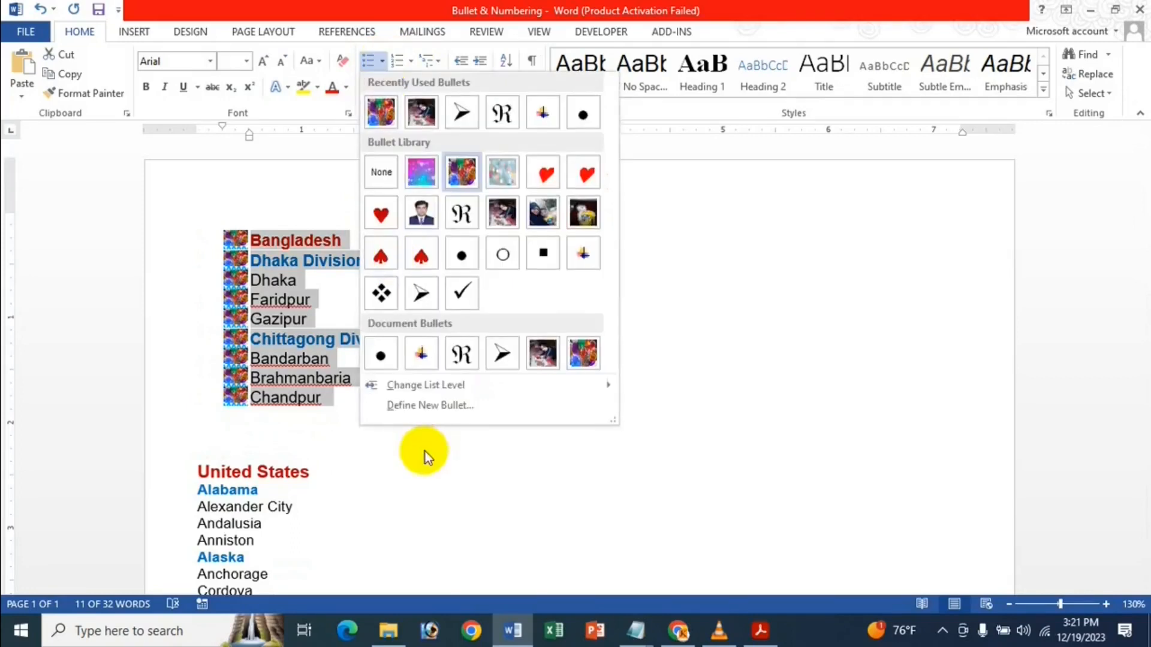
pyautogui.moveTo(438, 390)
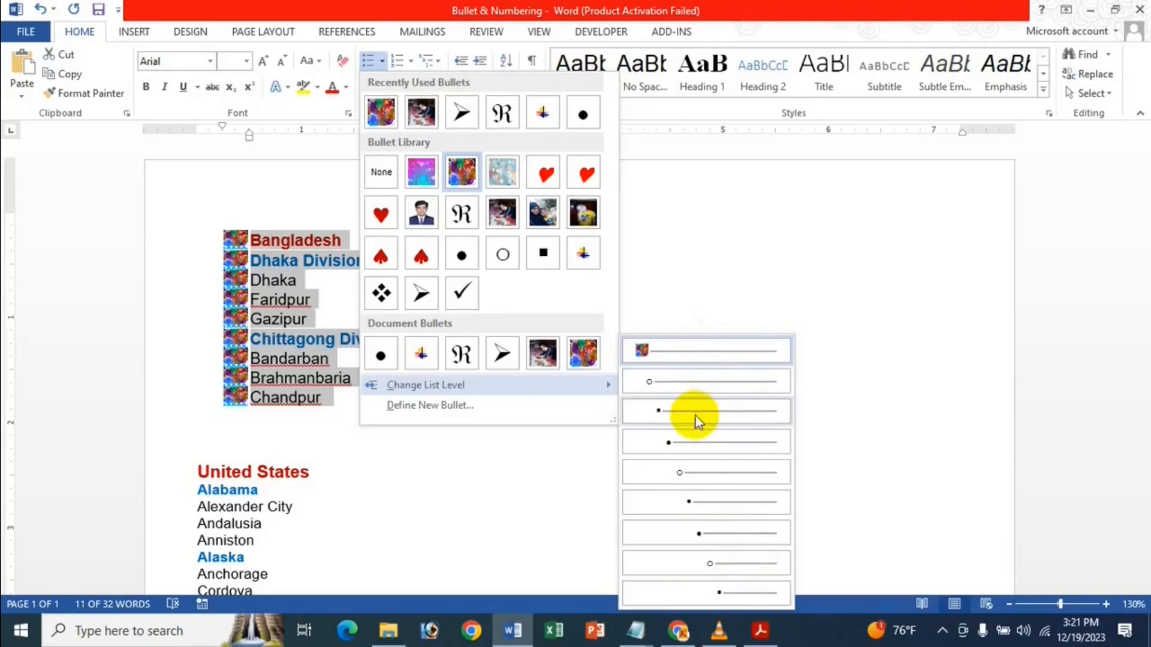
pyautogui.click(682, 383)
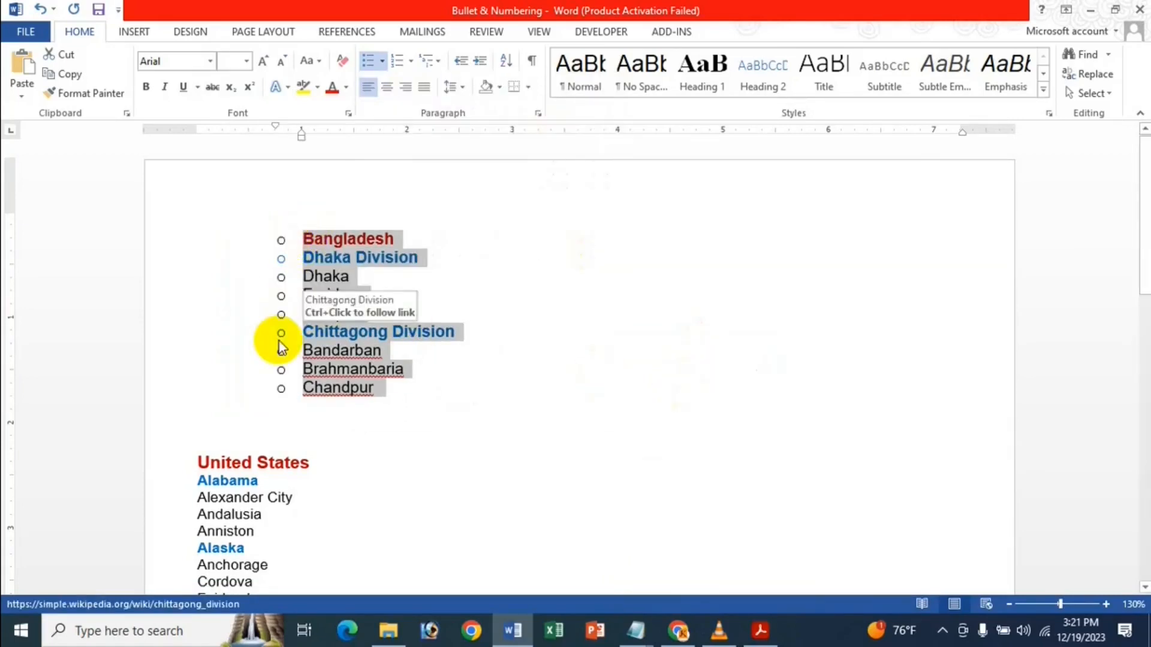
pyautogui.hotkey('ctrl', 'z')
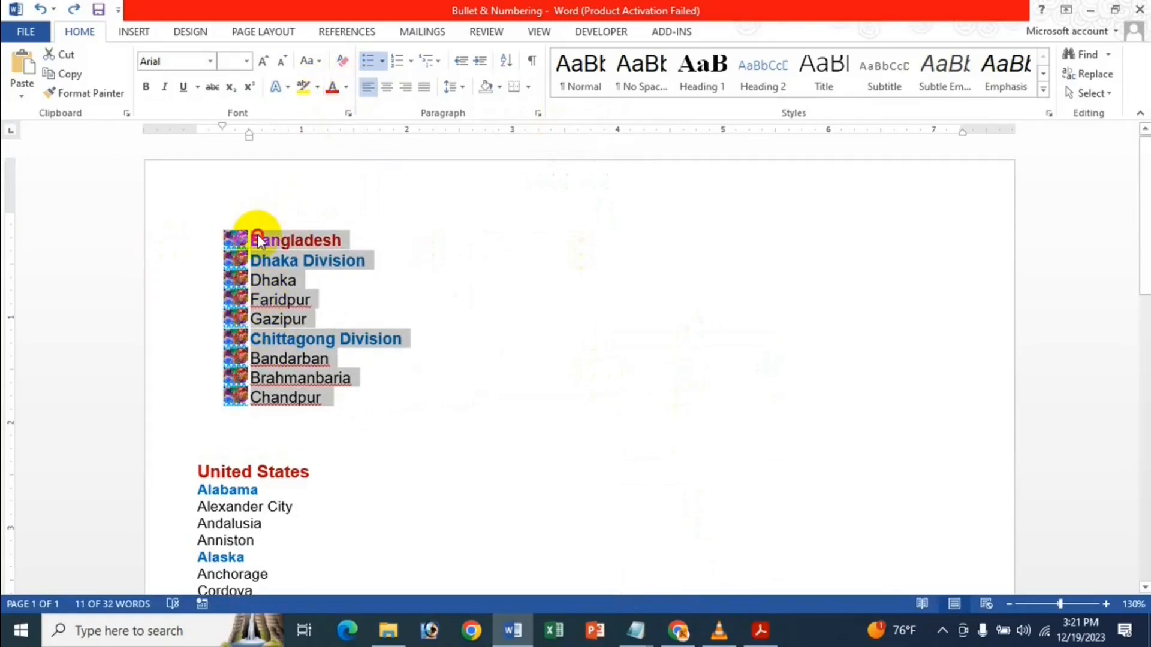
# Demote Dhaka Division to list level 2 with a hollow circle bullet.
pyautogui.click(259, 240)
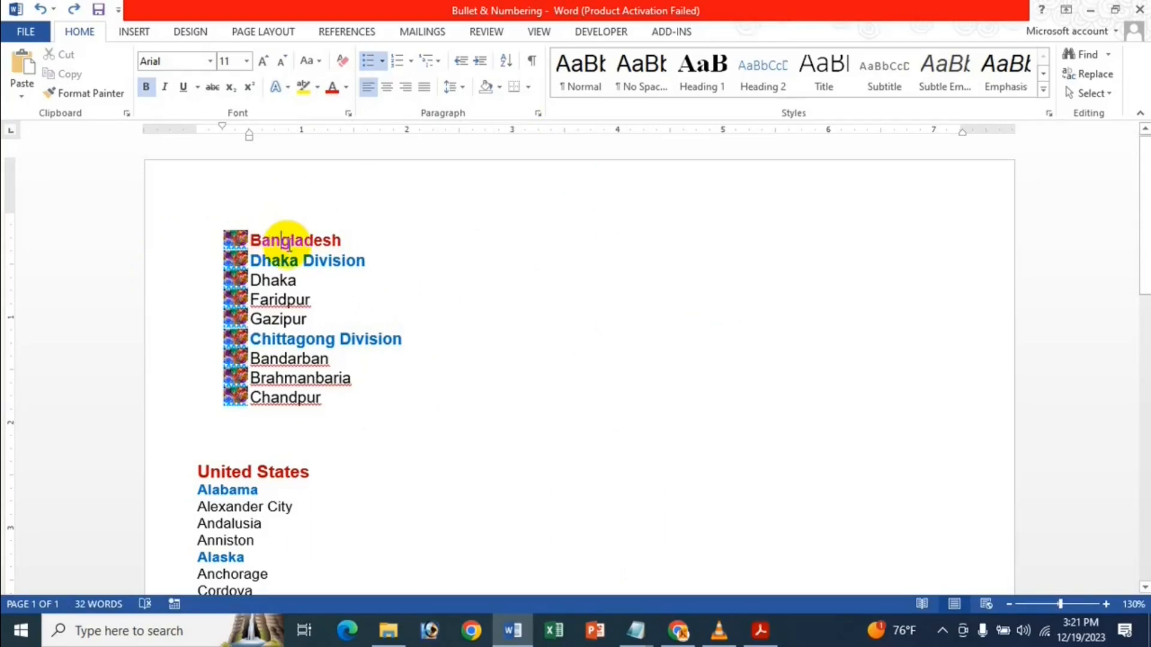
pyautogui.click(382, 61)
pyautogui.moveTo(449, 429)
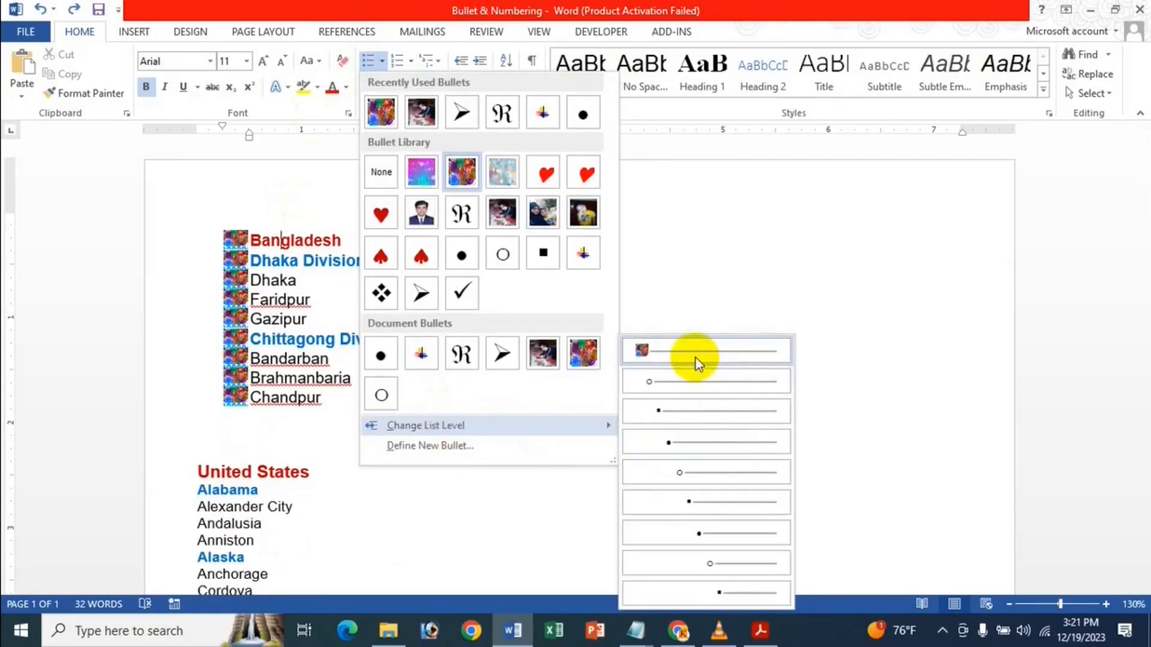
pyautogui.click(260, 268)
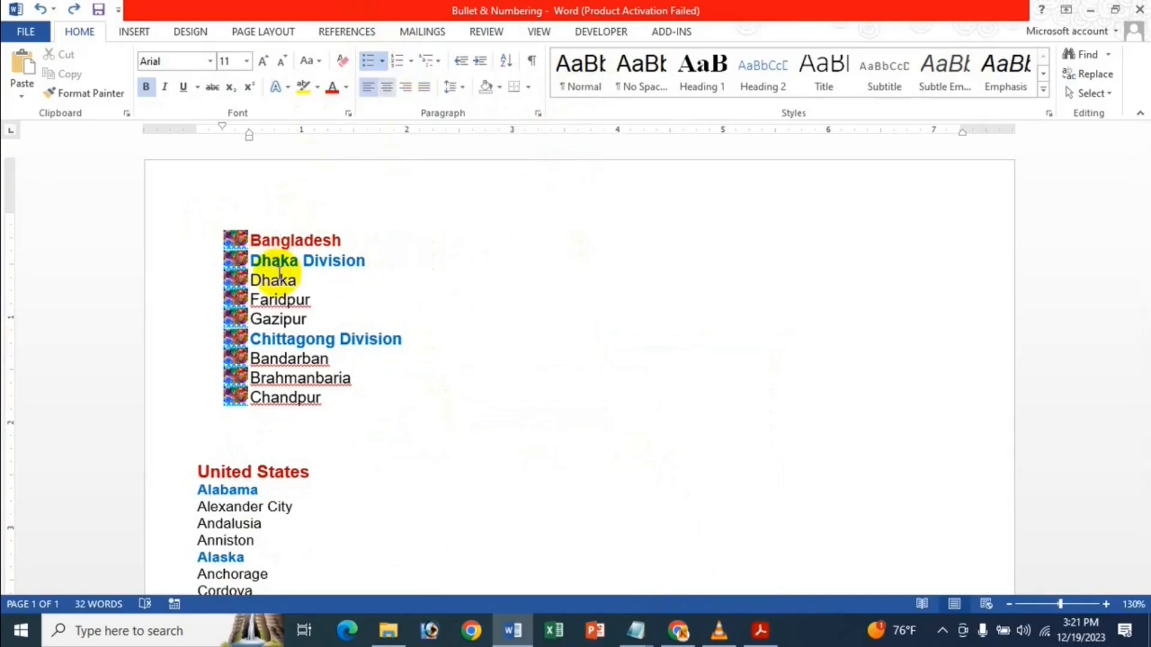
pyautogui.click(272, 261)
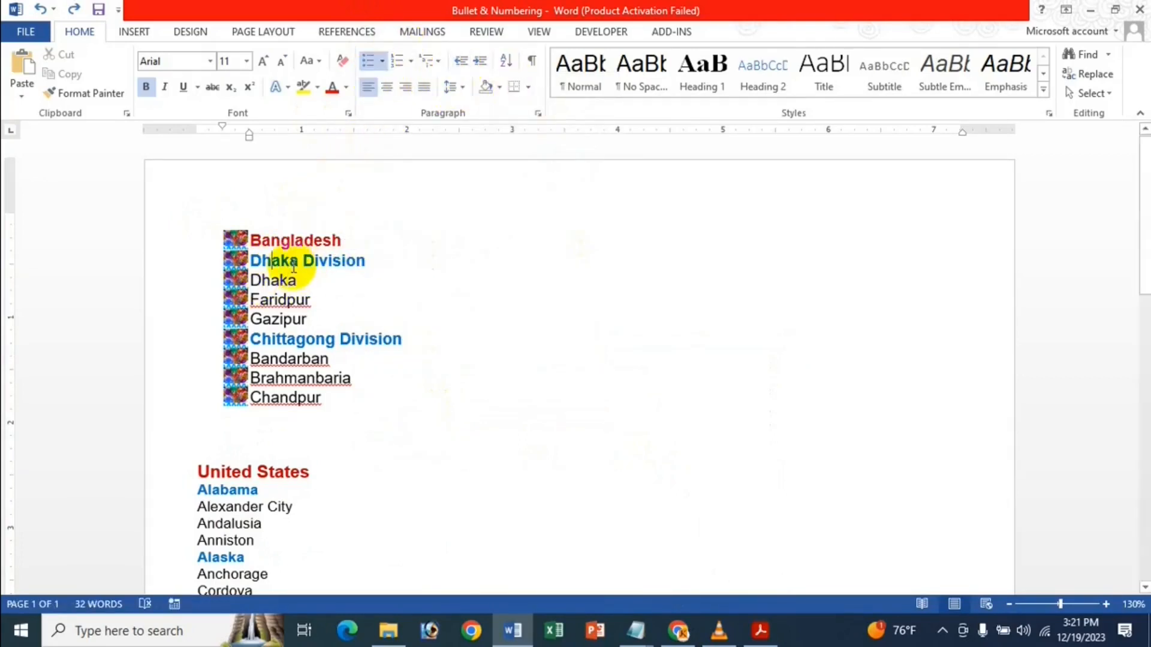
pyautogui.click(380, 60)
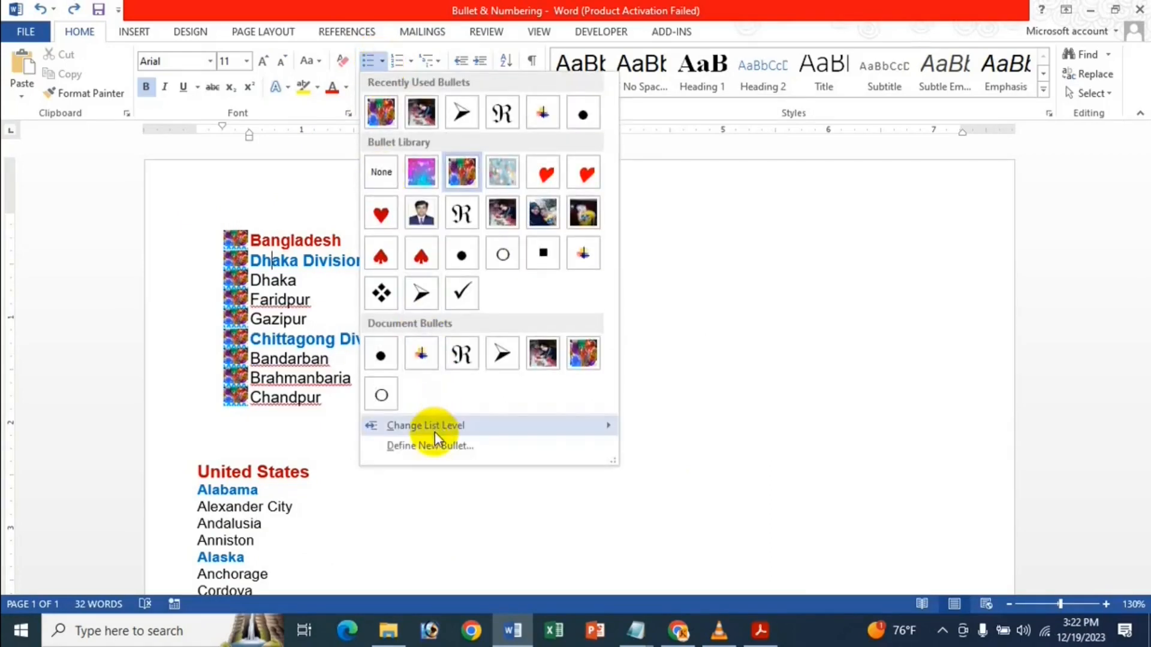
pyautogui.moveTo(434, 432)
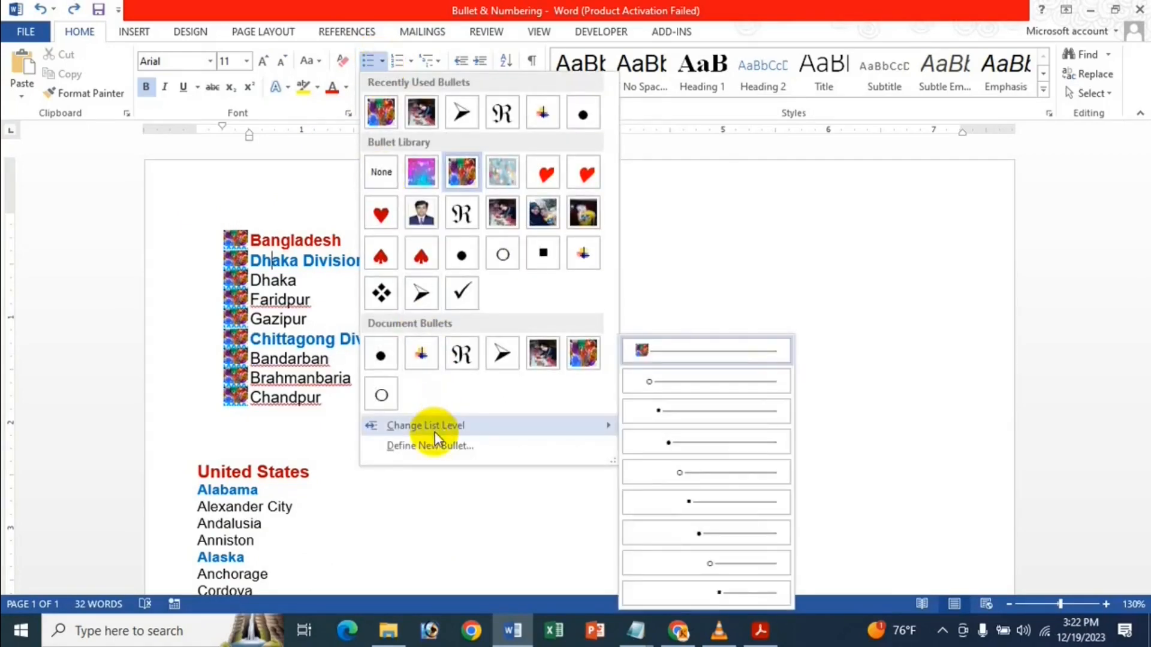
pyautogui.click(719, 382)
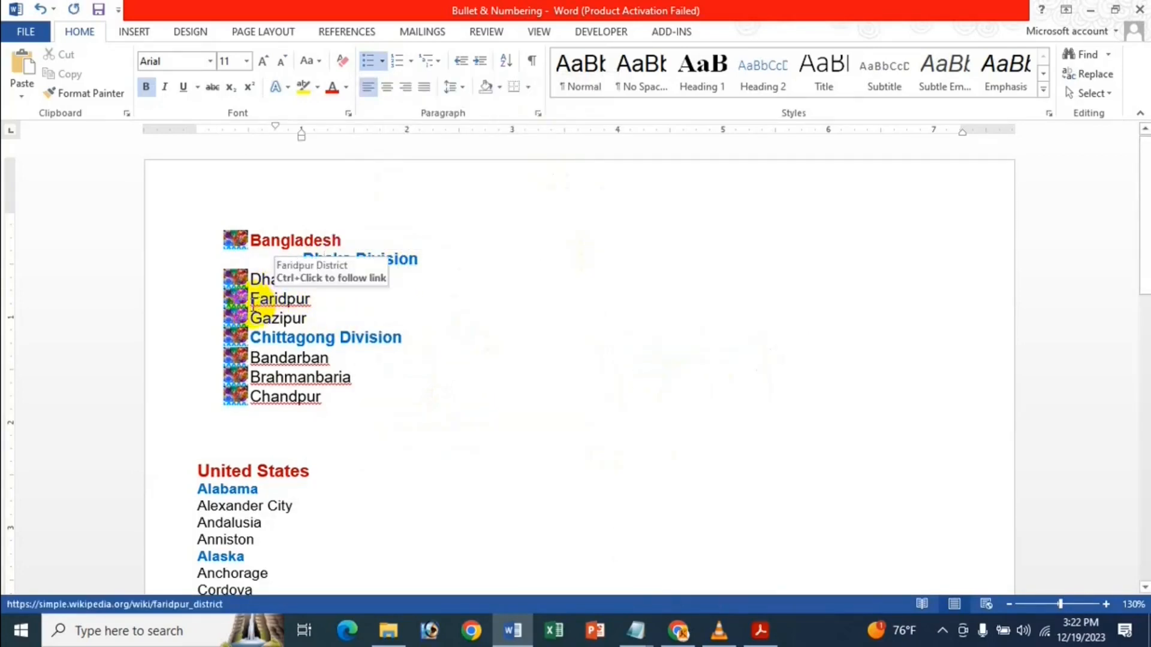
# Demote Chittagong Division to list level 2, then select the Dhaka, Faridpur and Gazipur lines.
pyautogui.click(287, 338)
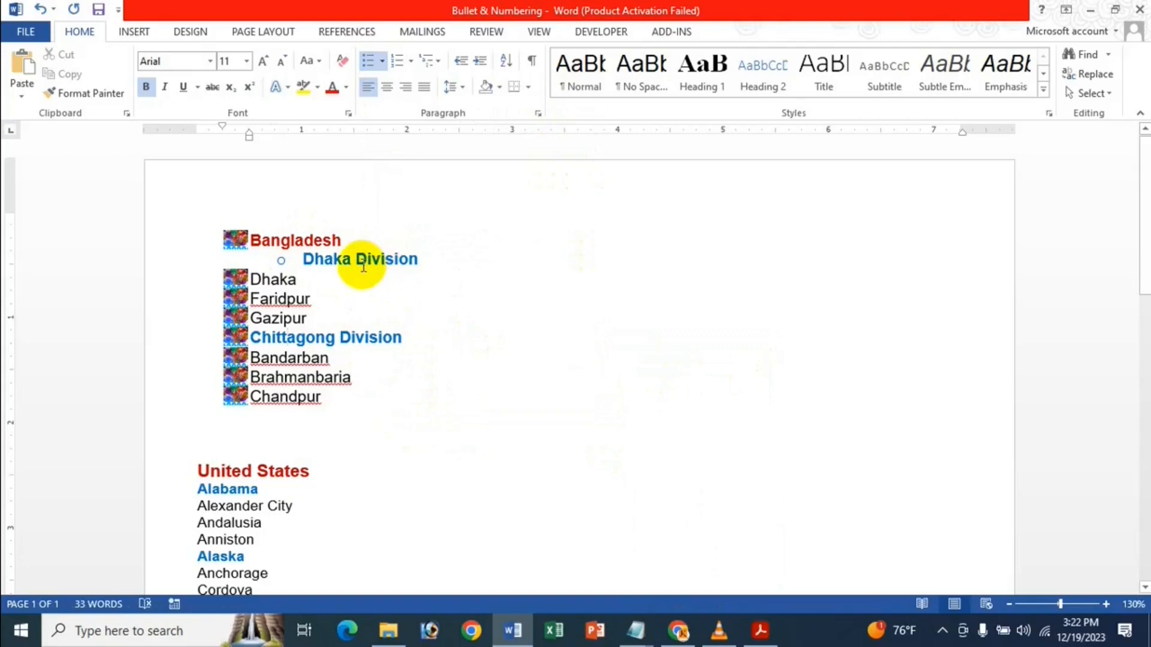
pyautogui.click(382, 60)
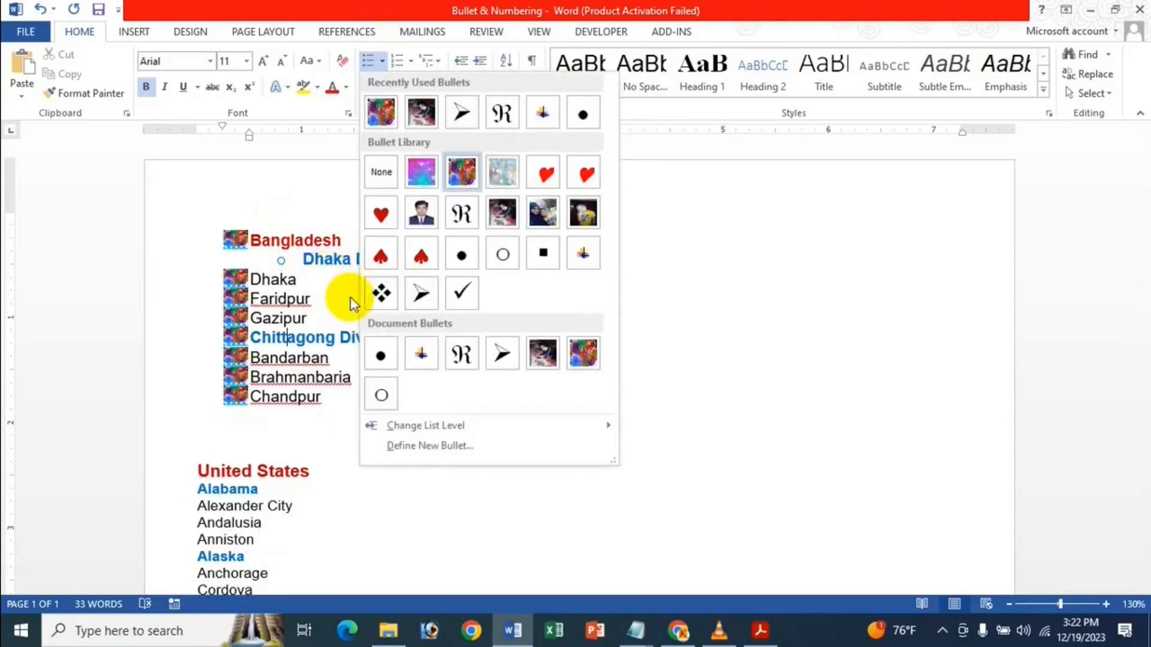
pyautogui.moveTo(477, 431)
pyautogui.click(671, 391)
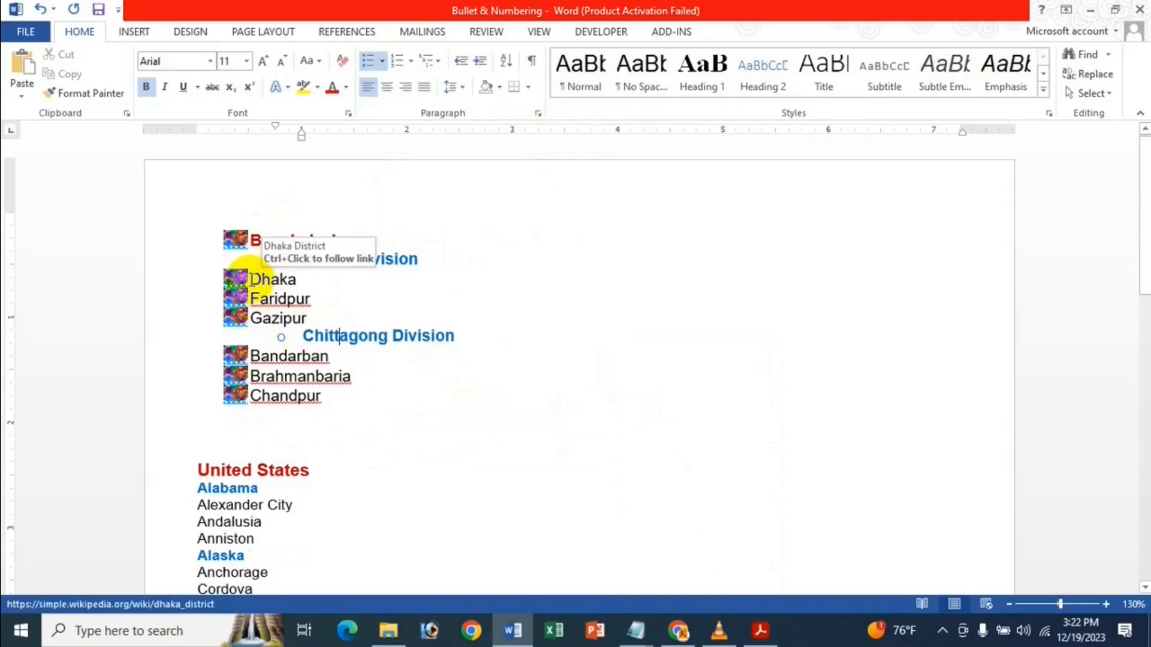
pyautogui.moveTo(252, 280); pyautogui.dragTo(298, 318)
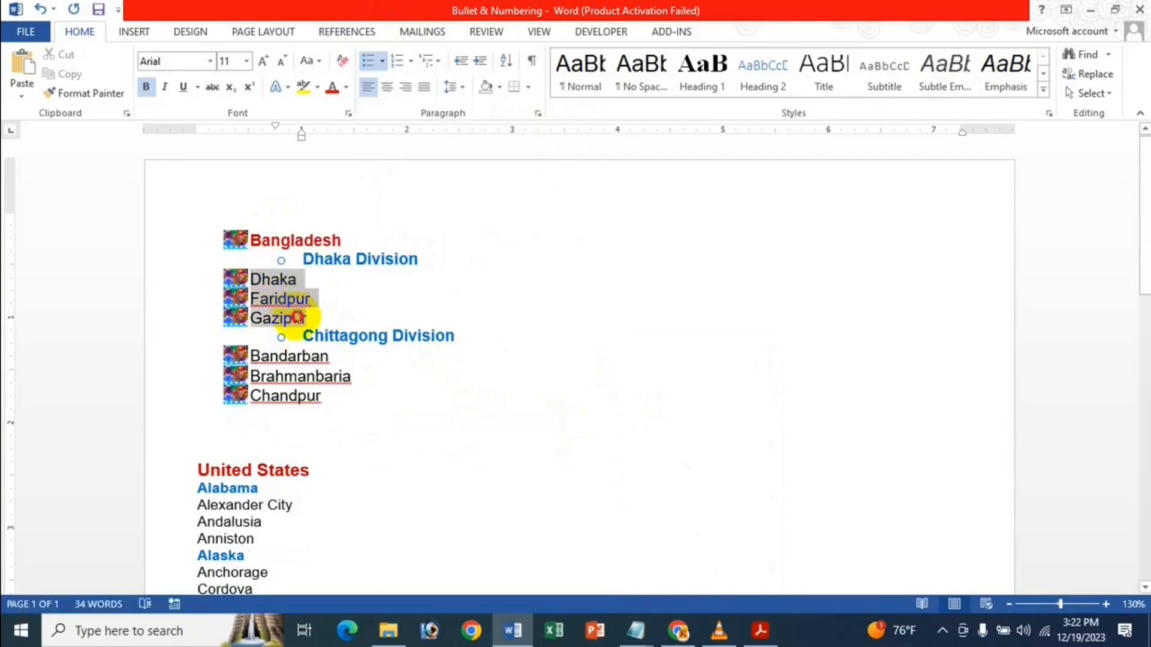
pyautogui.click(290, 298)
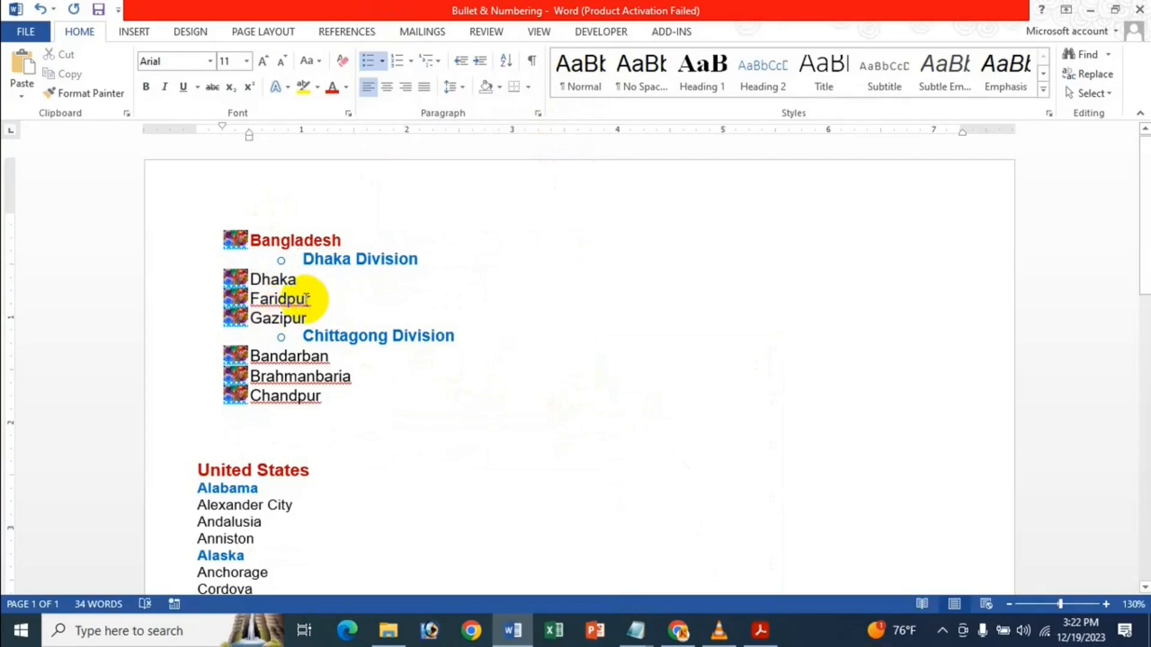
pyautogui.moveTo(250, 277); pyautogui.dragTo(321, 312)
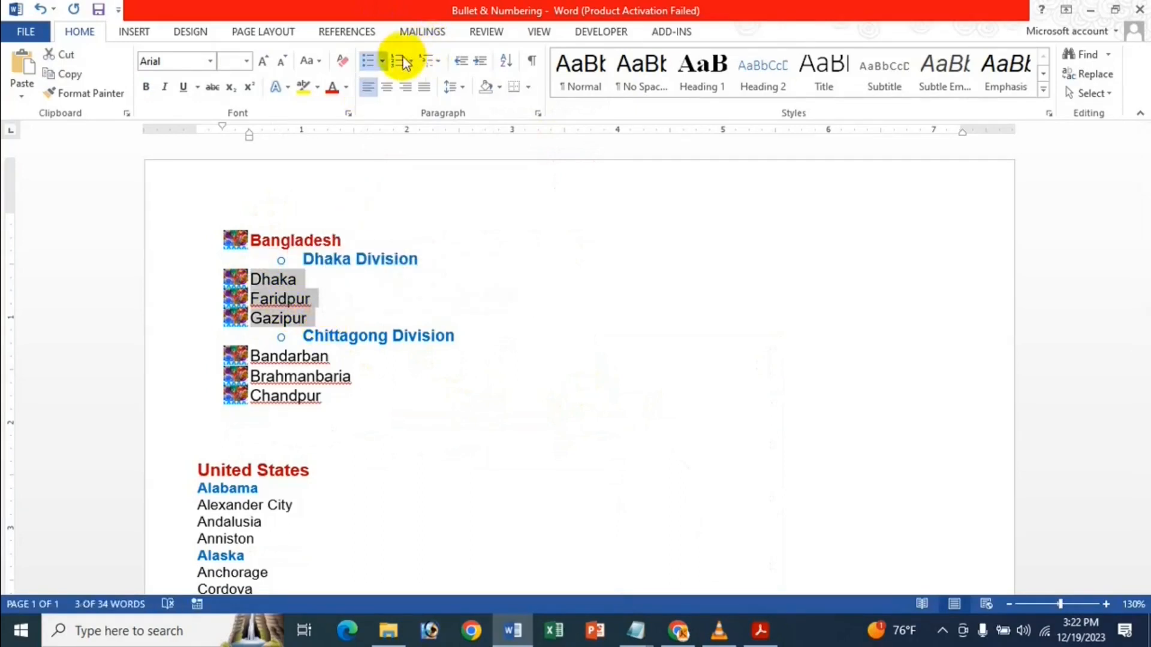
# Move Dhaka, Faridpur and Gazipur to list level 3.
pyautogui.click(383, 60)
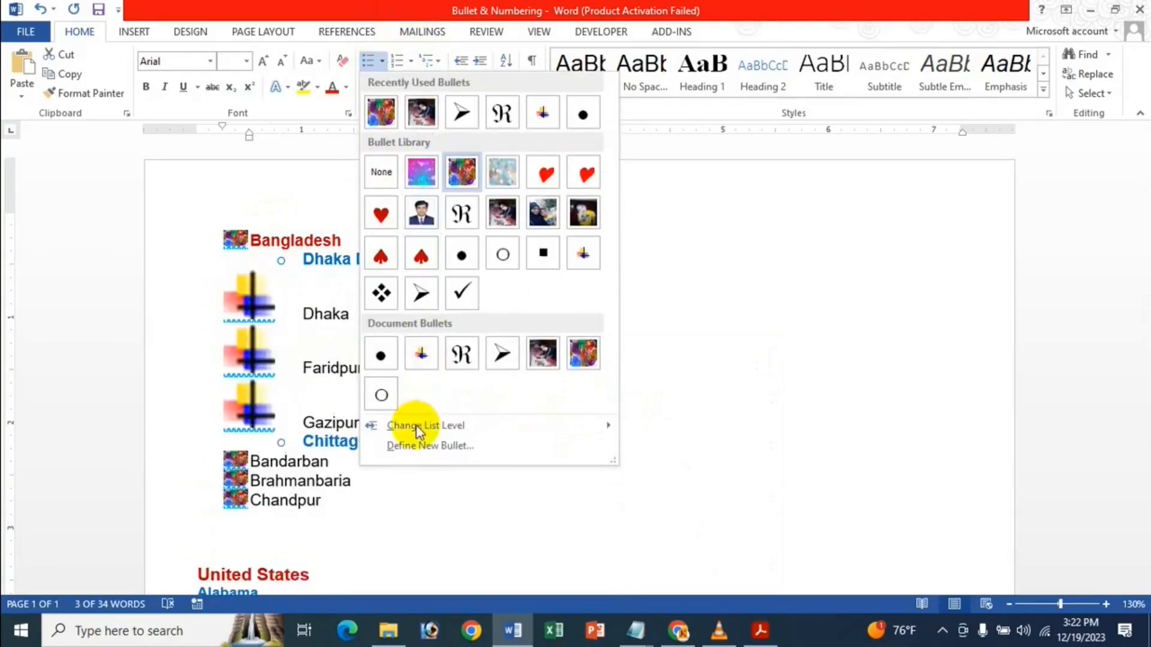
pyautogui.moveTo(419, 430)
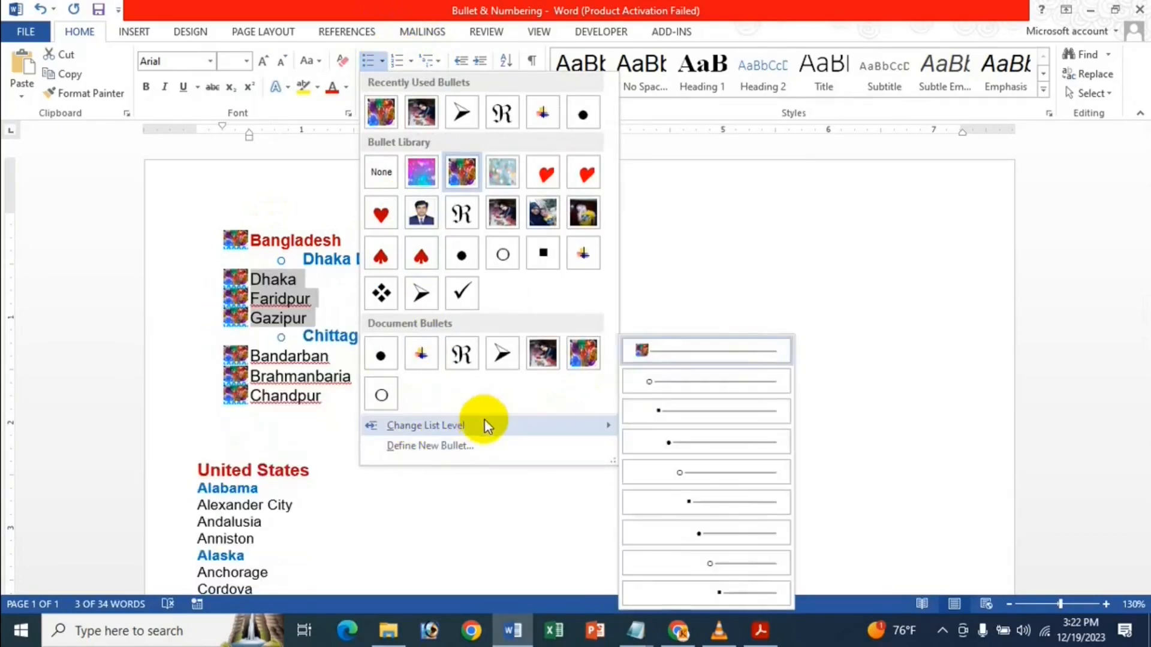
pyautogui.click(729, 412)
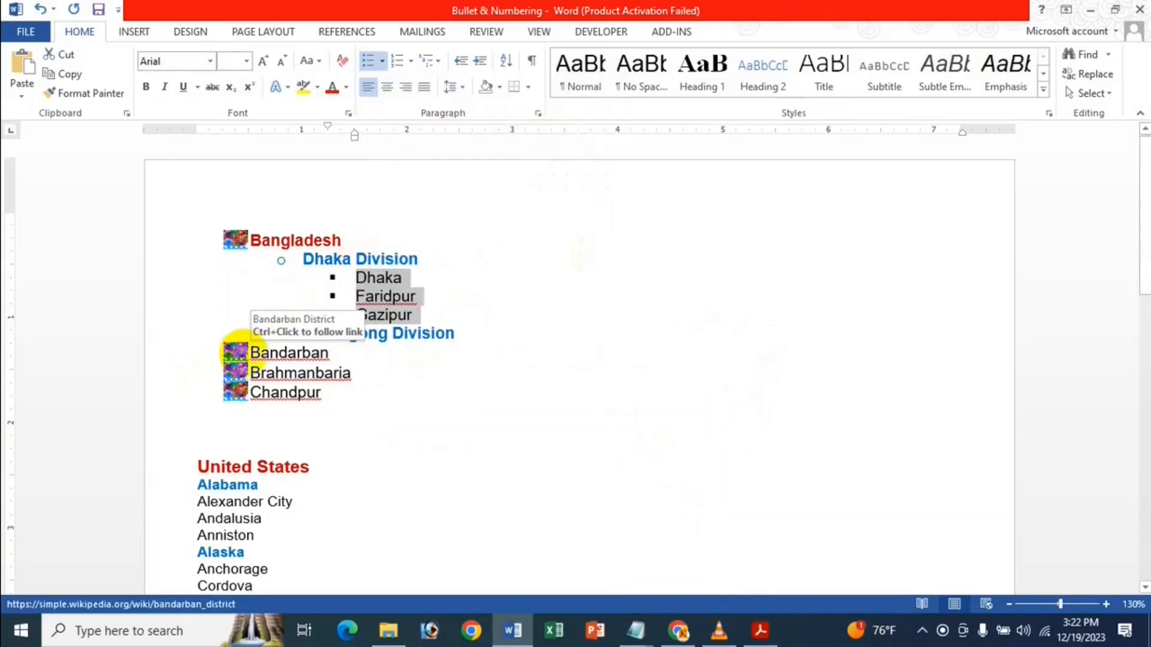
# Put Bandarban, Brahmanbaria and Chandpur on list level 3 too.
pyautogui.moveTo(249, 347); pyautogui.dragTo(320, 391)
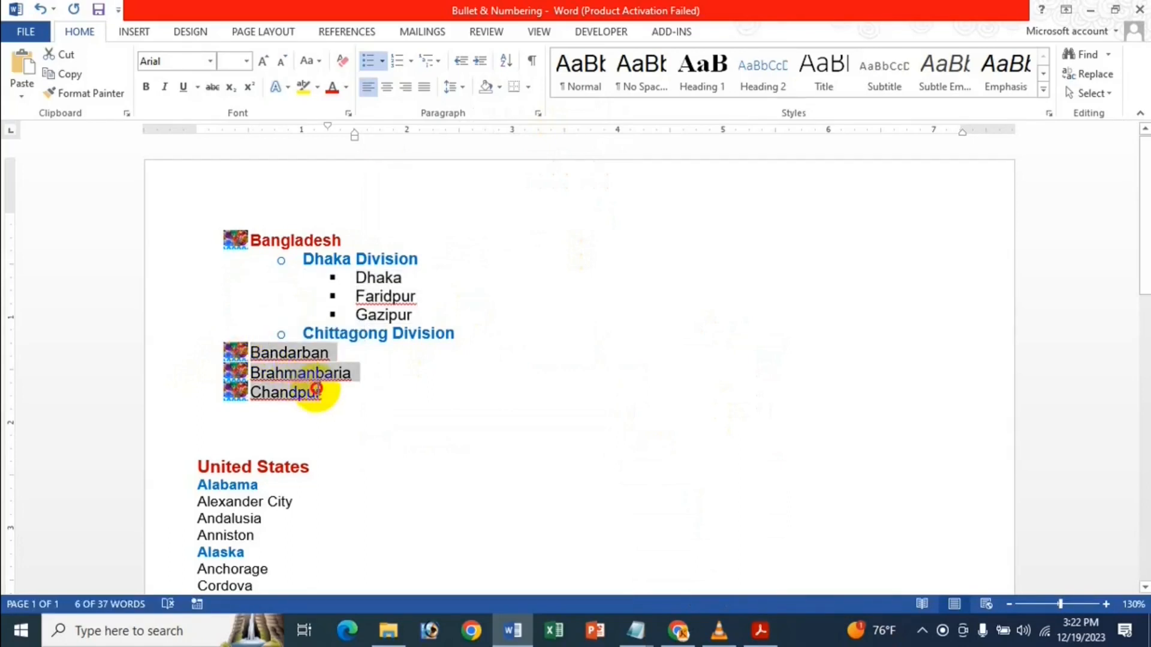
pyautogui.click(382, 60)
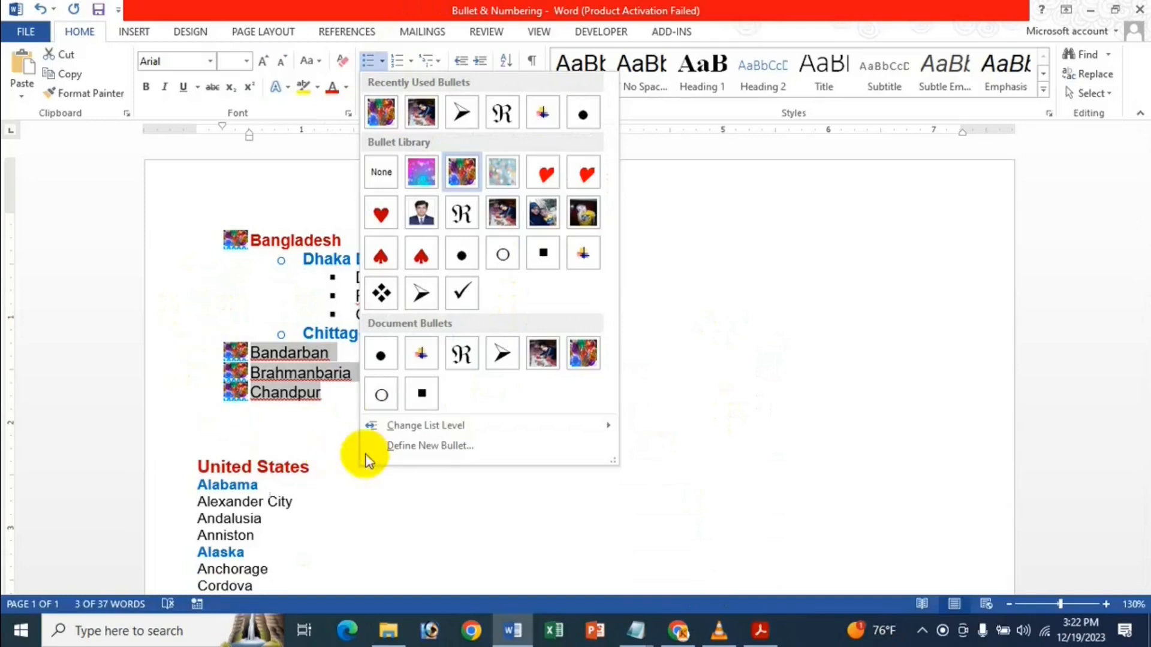
pyautogui.moveTo(450, 426)
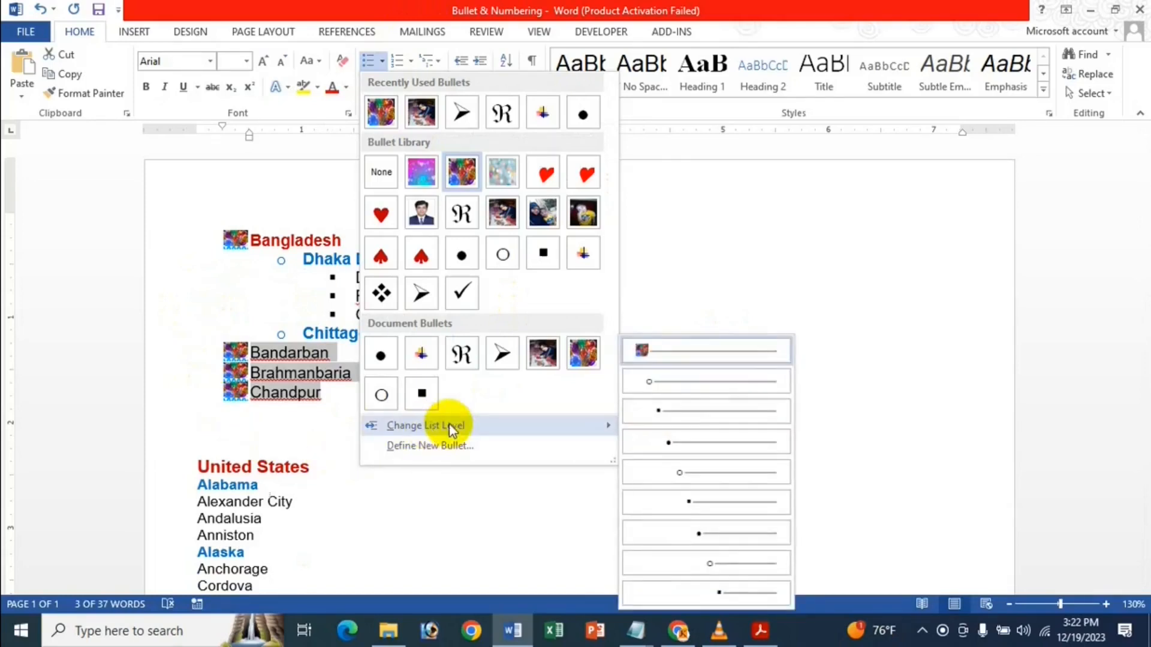
pyautogui.click(685, 440)
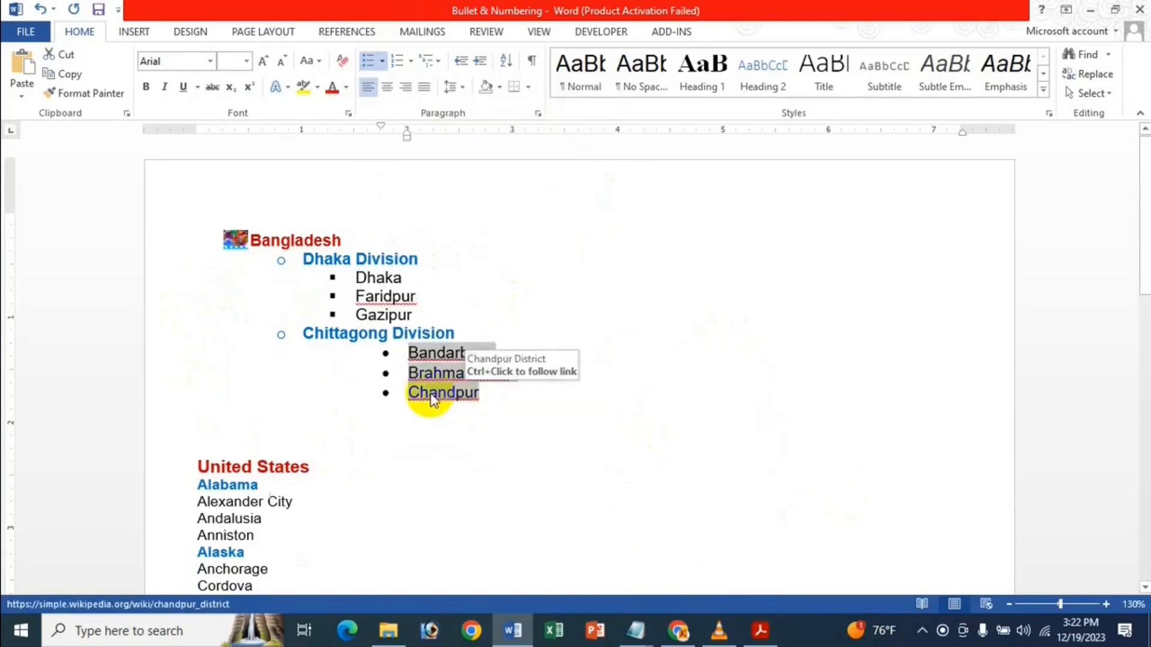
pyautogui.click(381, 60)
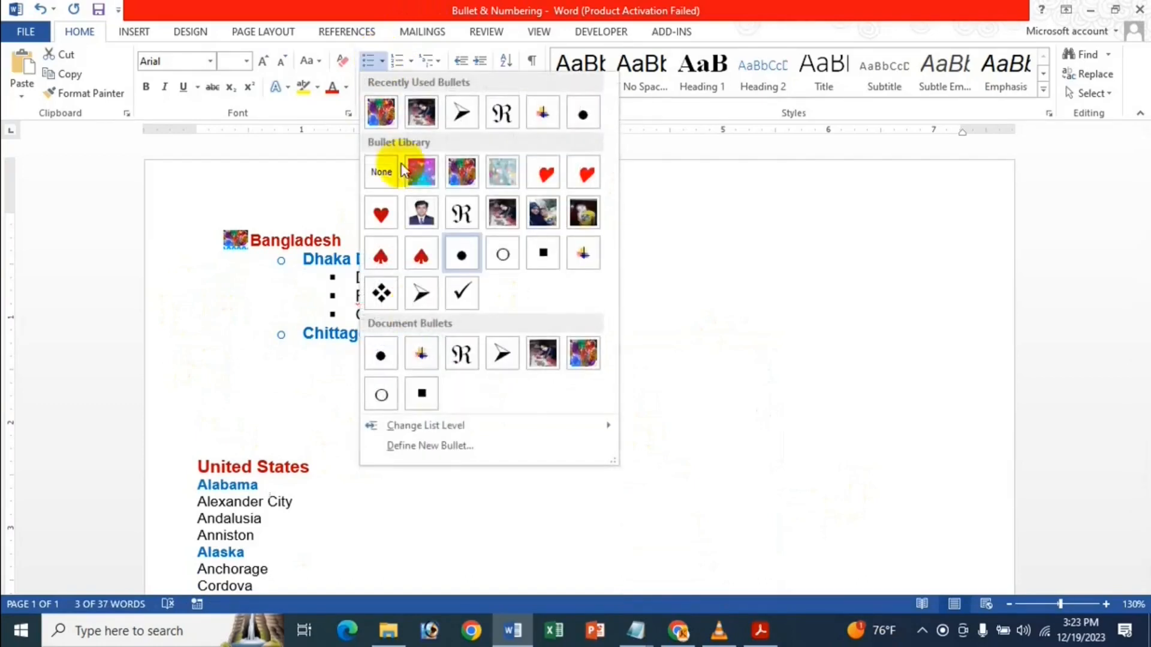
pyautogui.moveTo(452, 435)
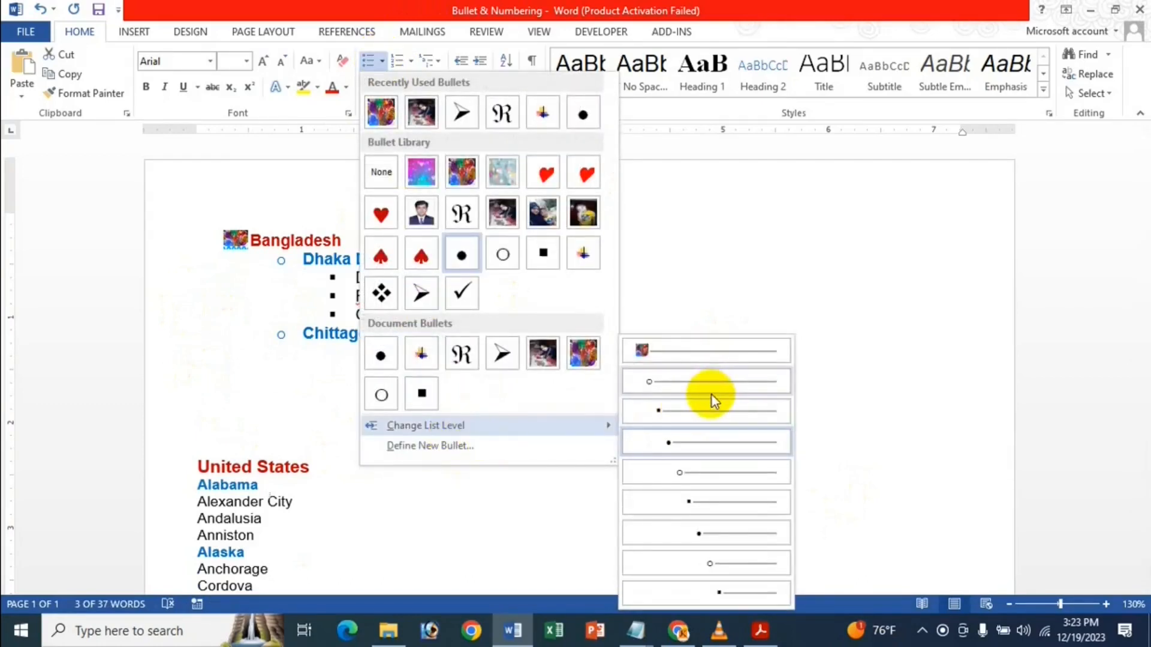
pyautogui.click(699, 409)
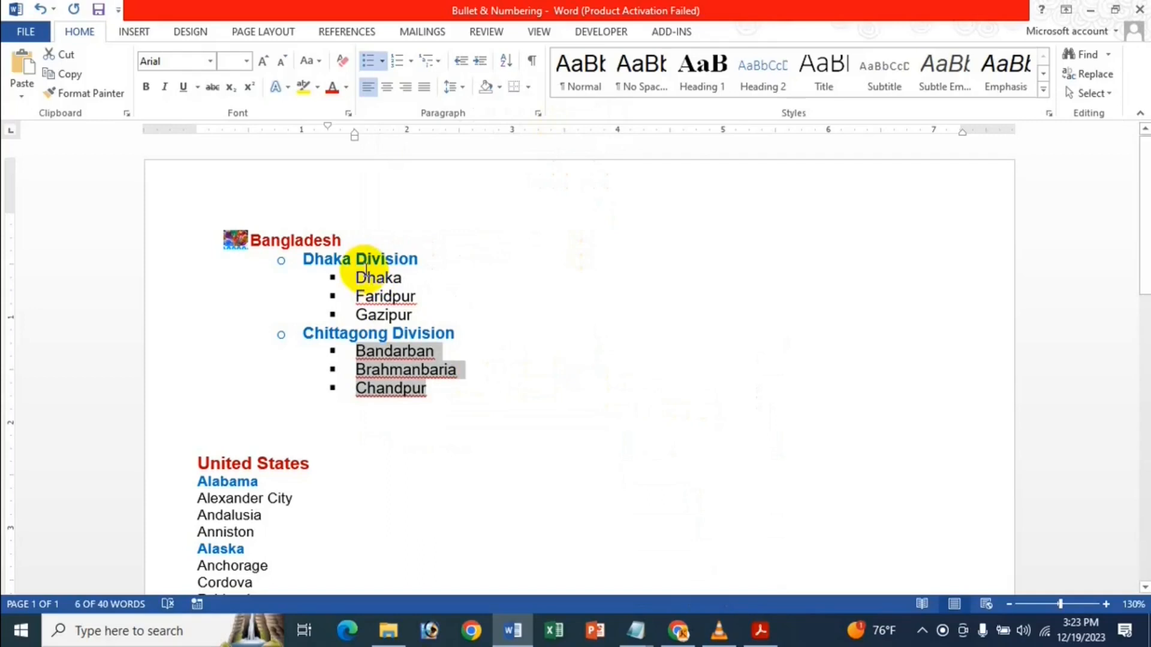
pyautogui.click(408, 315)
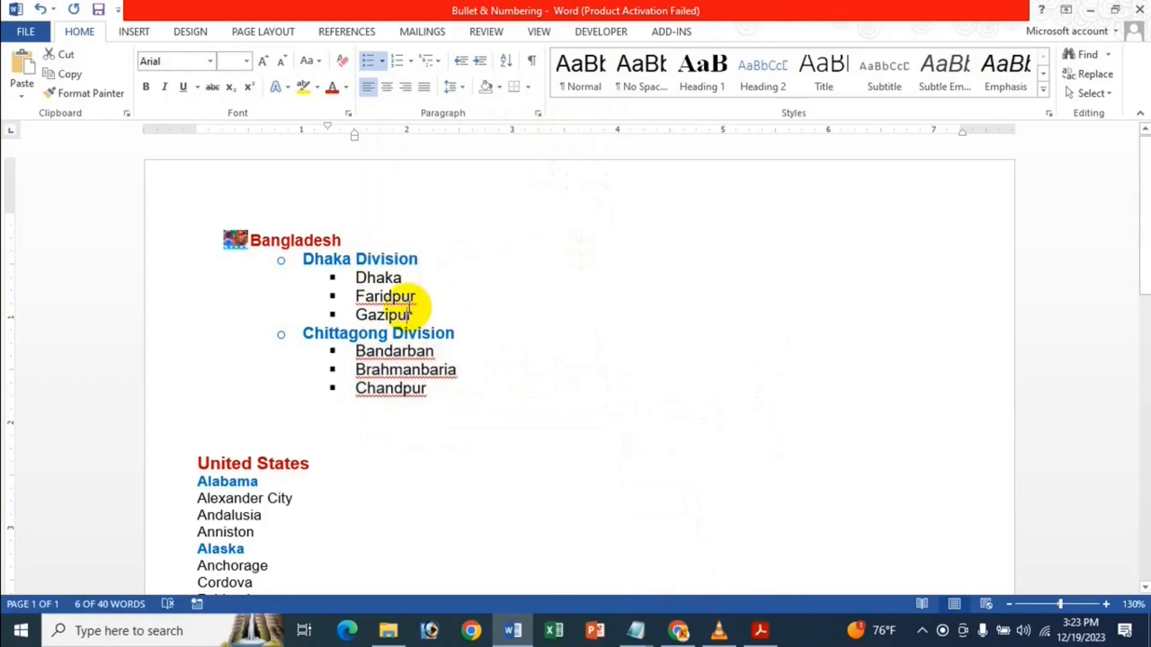
# Check the list levels of the Dhaka, Bangladesh, Chittagong Division and Faridpur lines.
pyautogui.click(376, 278)
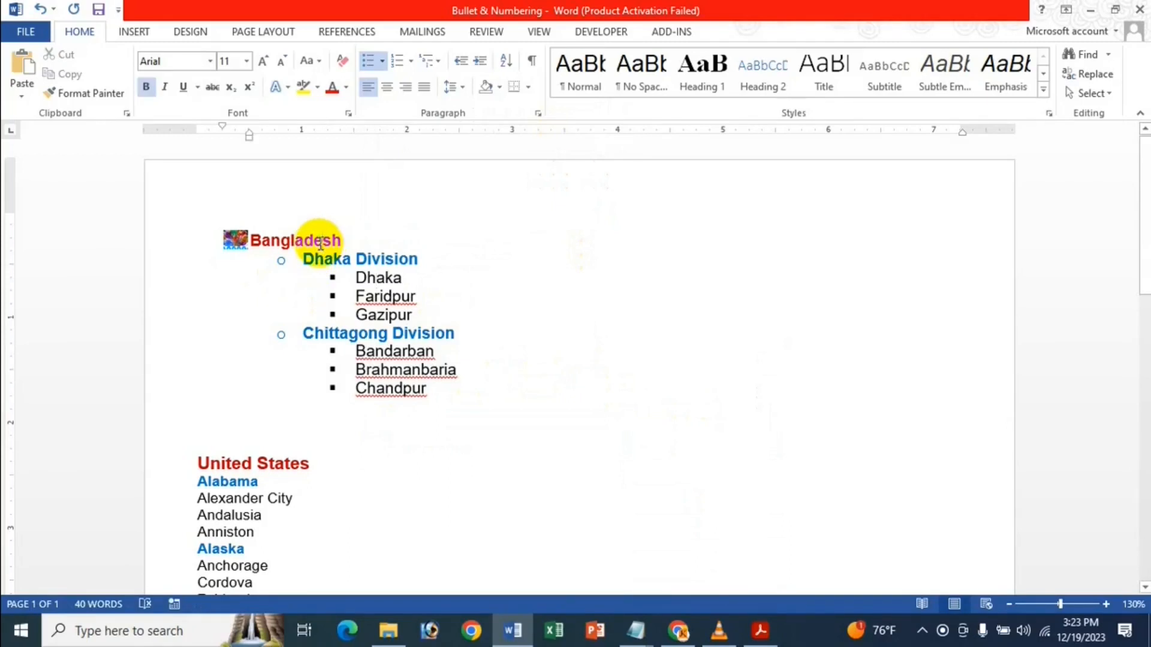
pyautogui.click(322, 241)
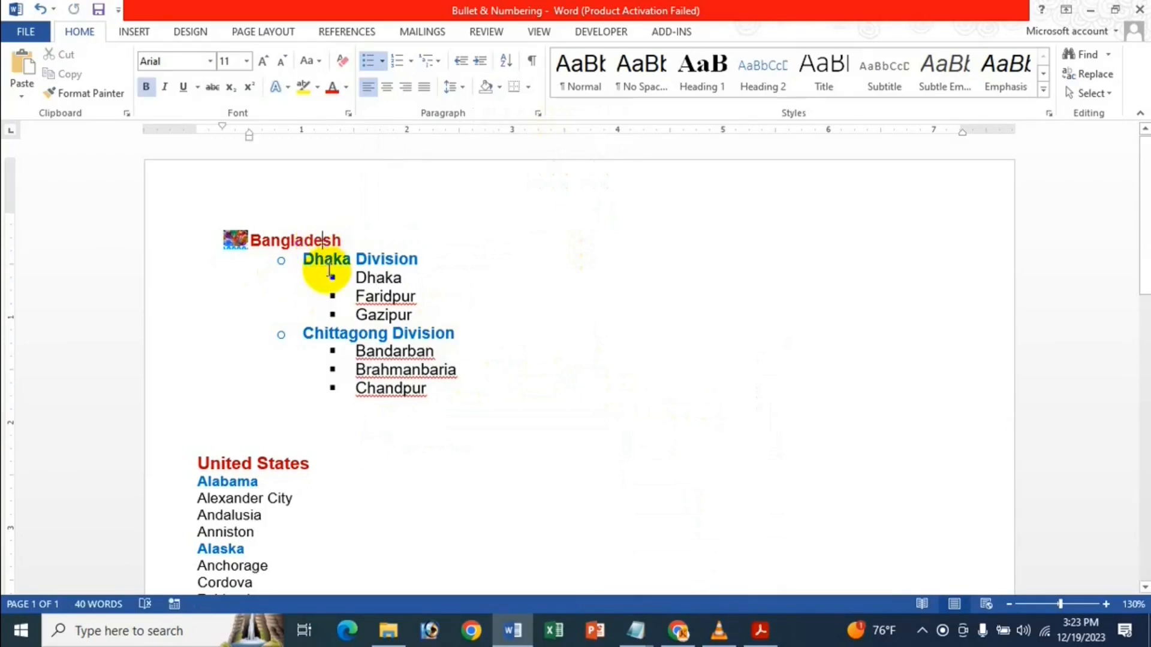
pyautogui.click(325, 267)
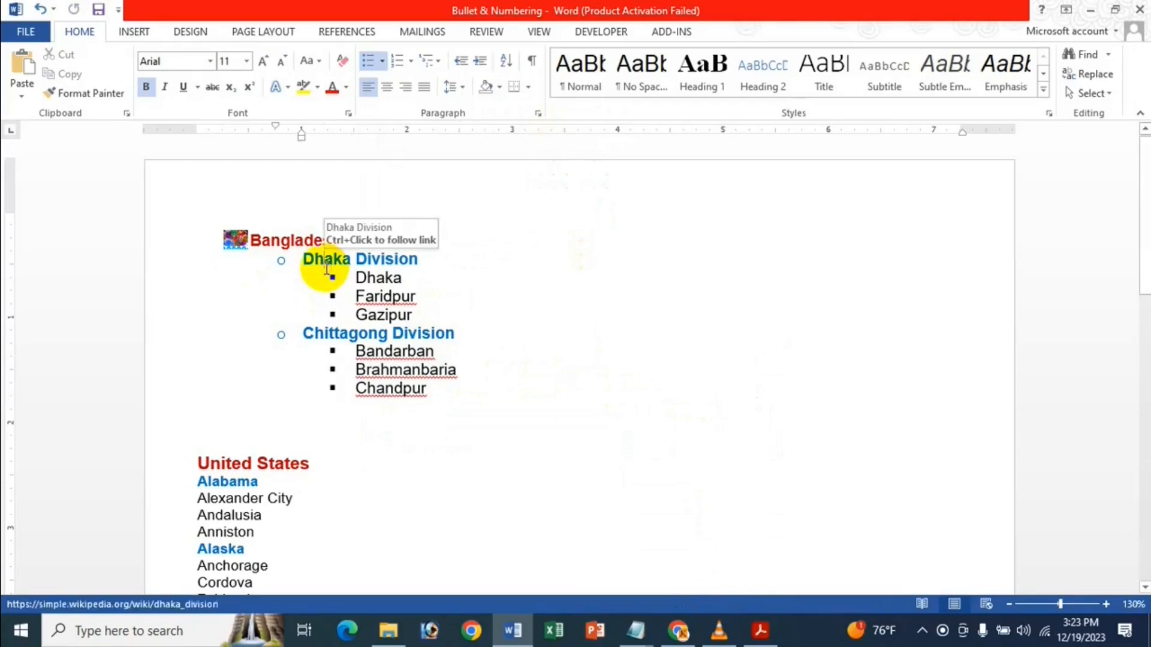
pyautogui.click(314, 334)
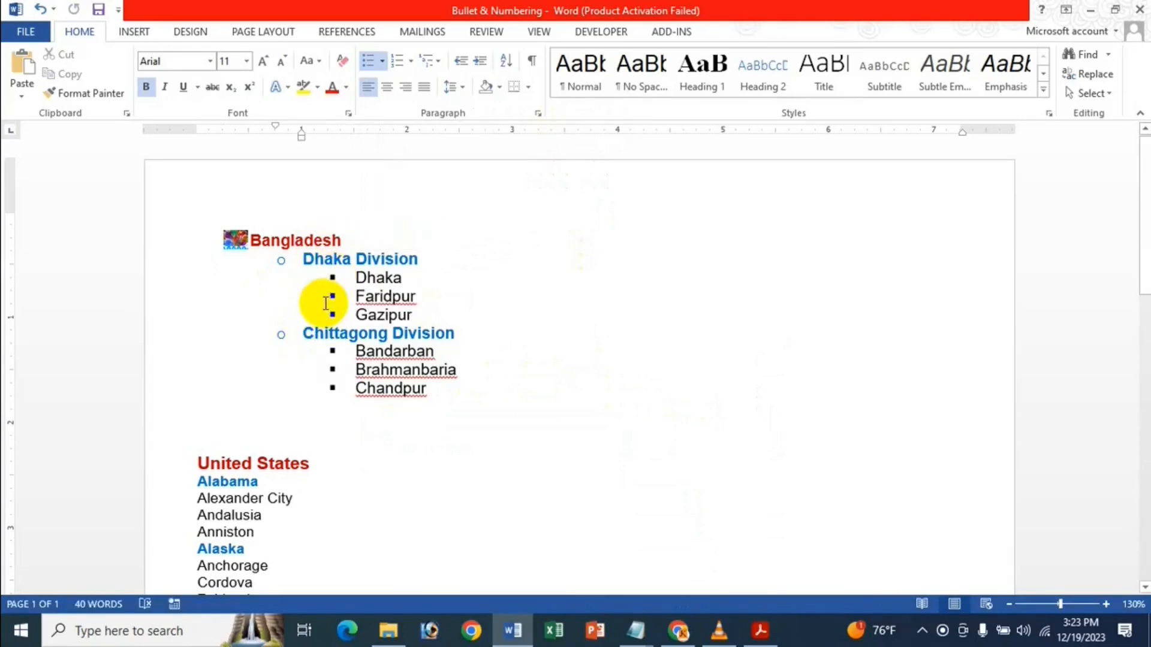
pyautogui.click(380, 296)
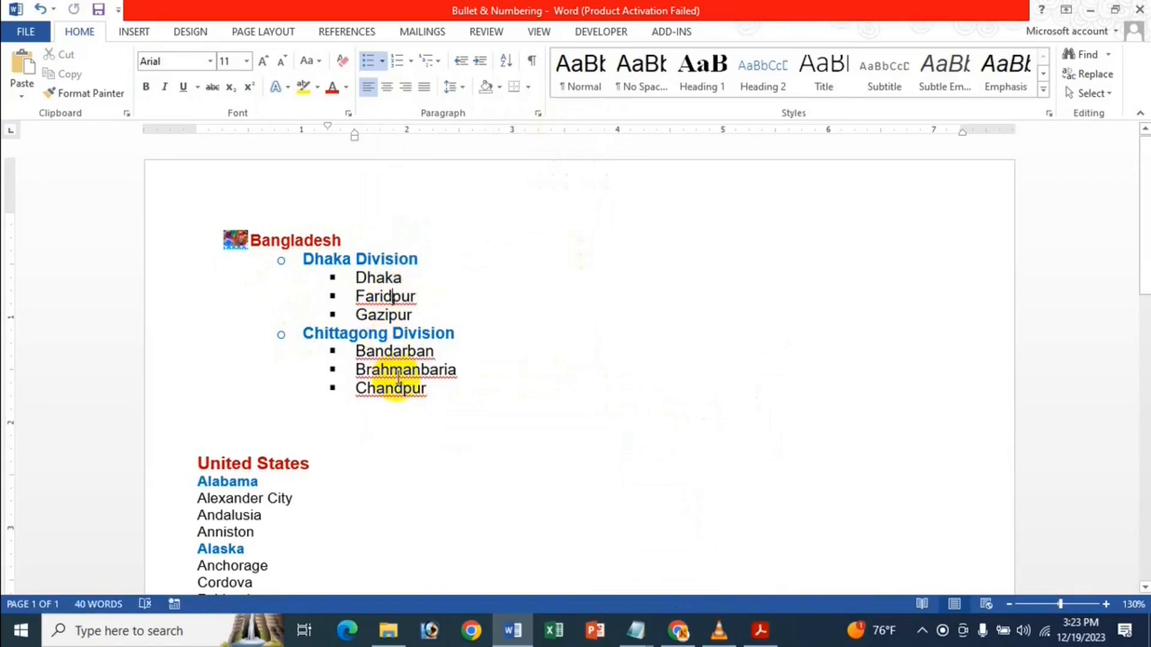
pyautogui.click(412, 297)
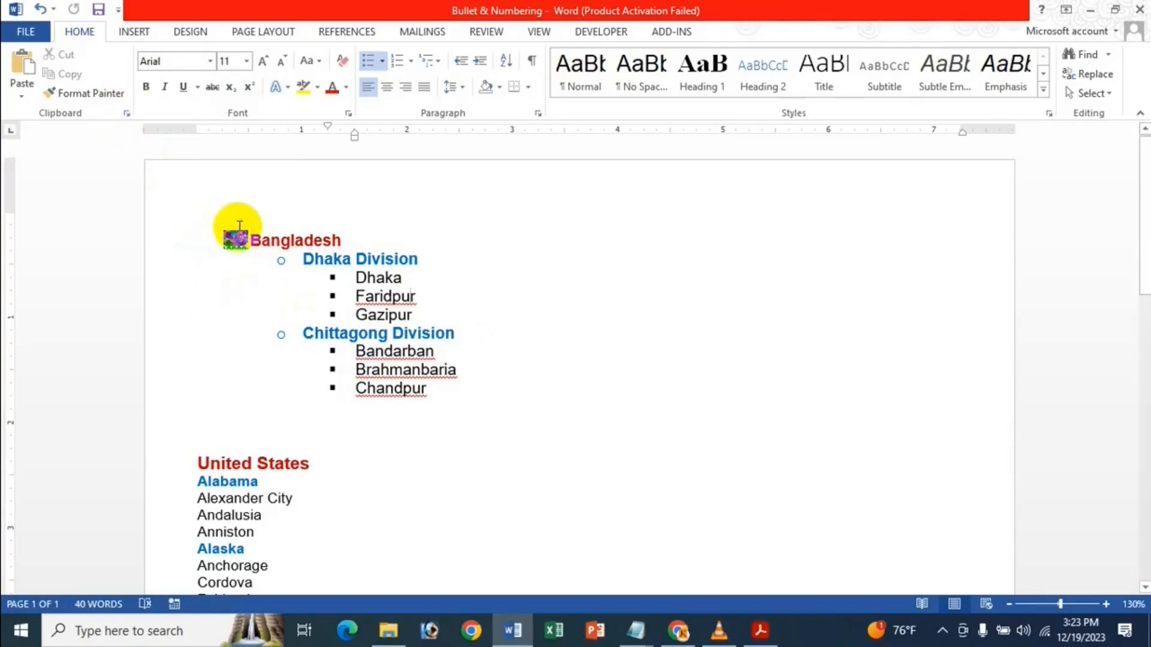
# Select the entire list from Bangladesh down to Chandpur and show the bullet styles gallery.
pyautogui.moveTo(236, 239)
pyautogui.mouseDown()
pyautogui.moveTo(309, 258)
pyautogui.moveTo(313, 282)
pyautogui.moveTo(218, 283)
pyautogui.moveTo(223, 238)
pyautogui.mouseUp()
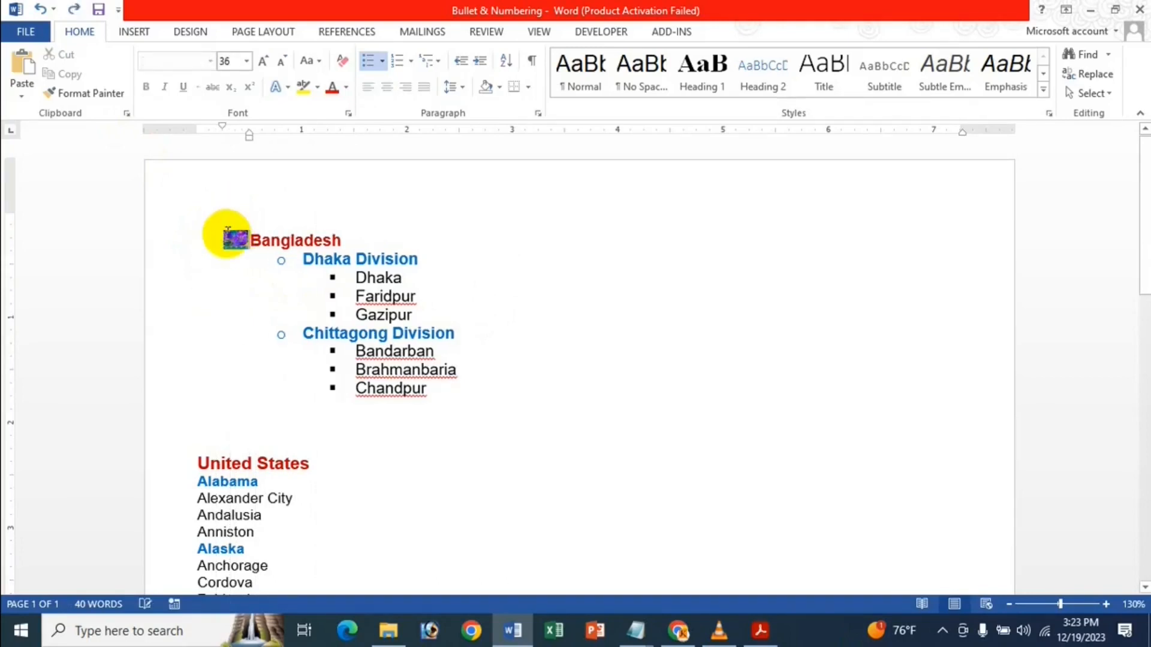
pyautogui.moveTo(427, 391); pyautogui.dragTo(335, 241)
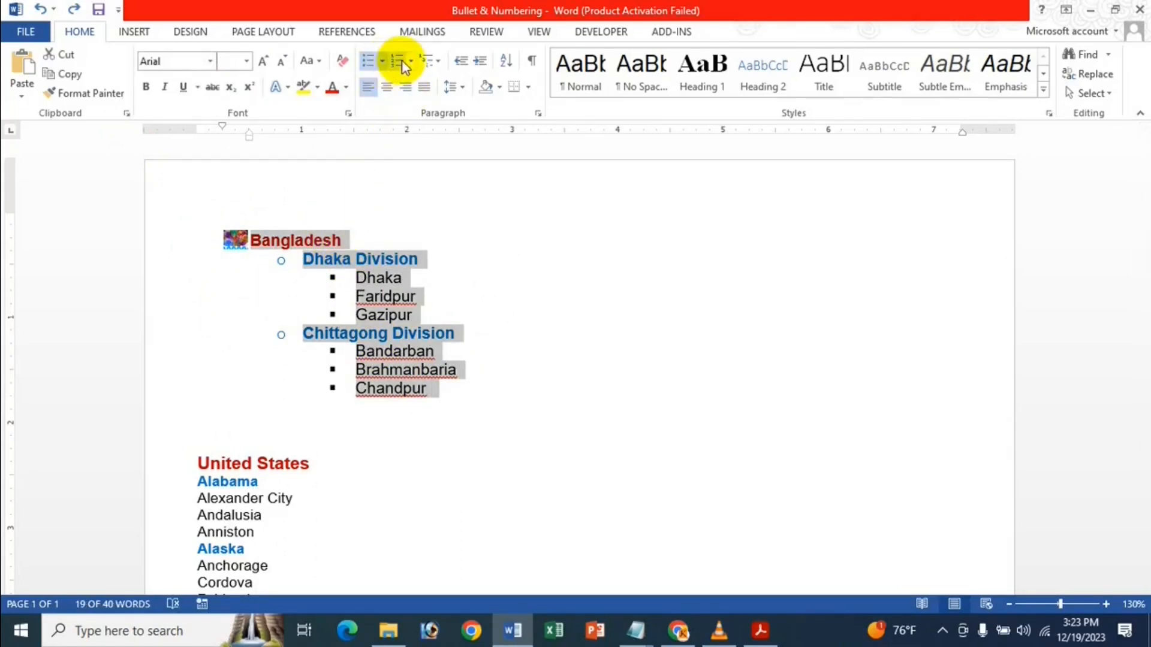
pyautogui.click(382, 62)
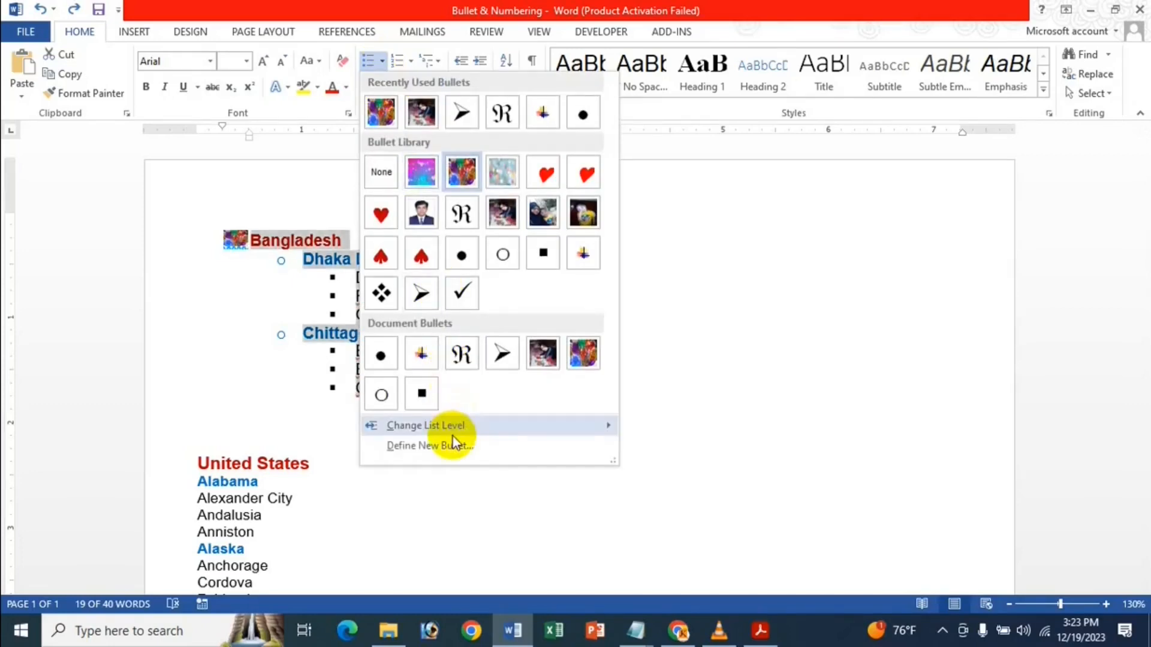
# Move every selected Bangladesh line to list Level 1 with the picture bullet.
pyautogui.moveTo(452, 429)
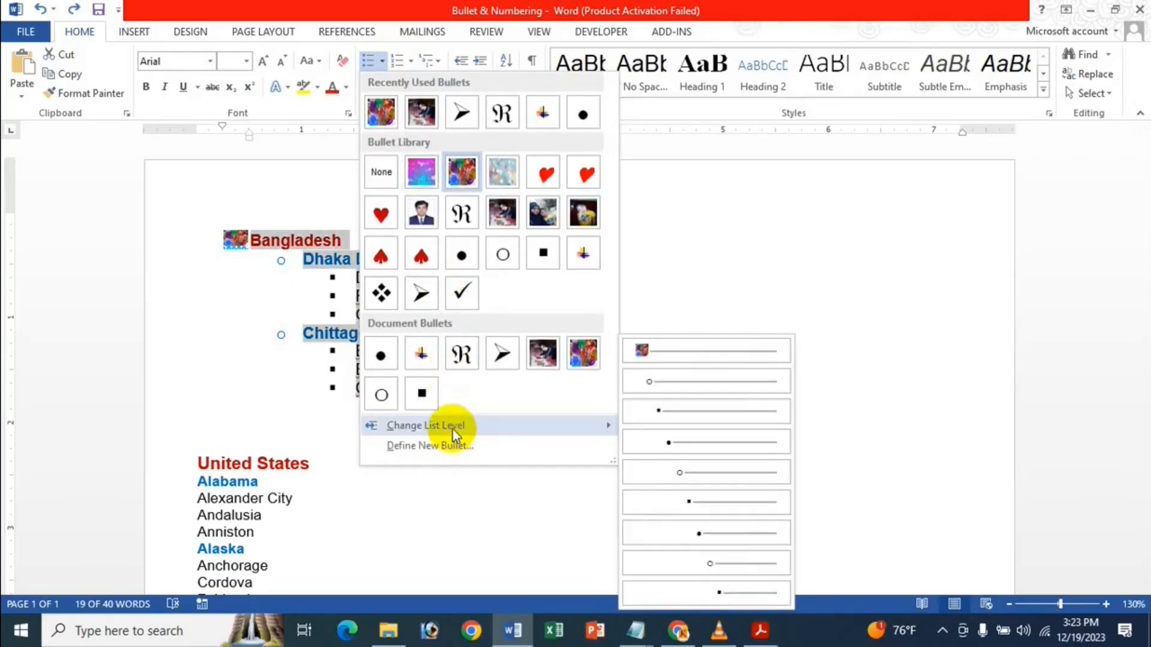
pyautogui.click(700, 350)
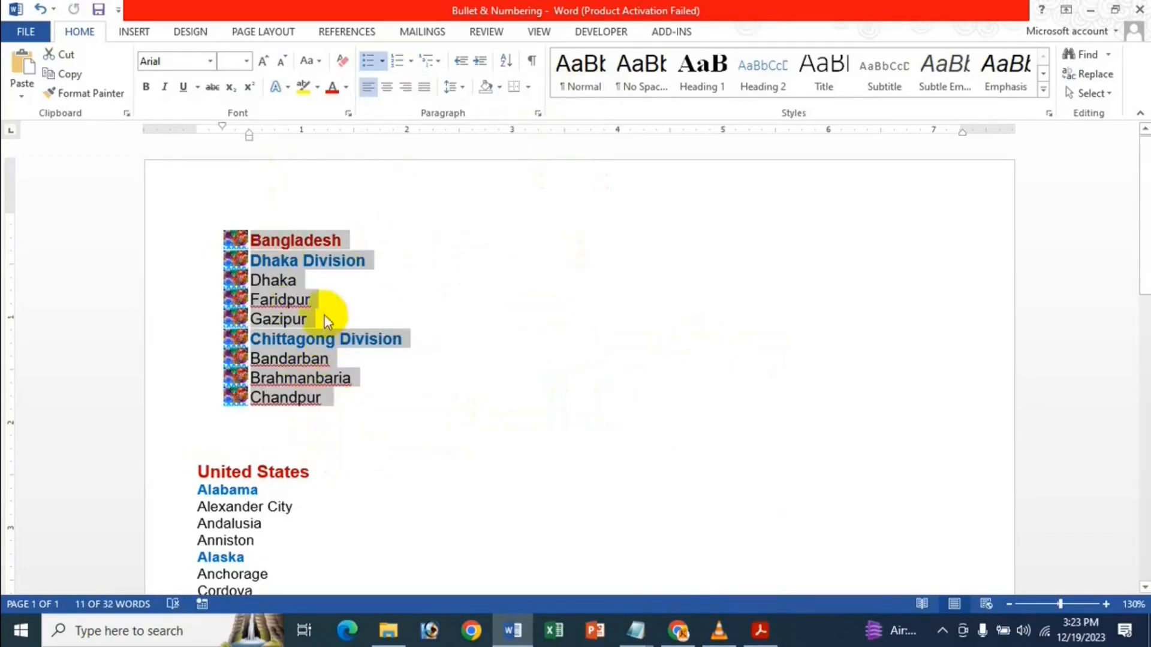
pyautogui.click(382, 61)
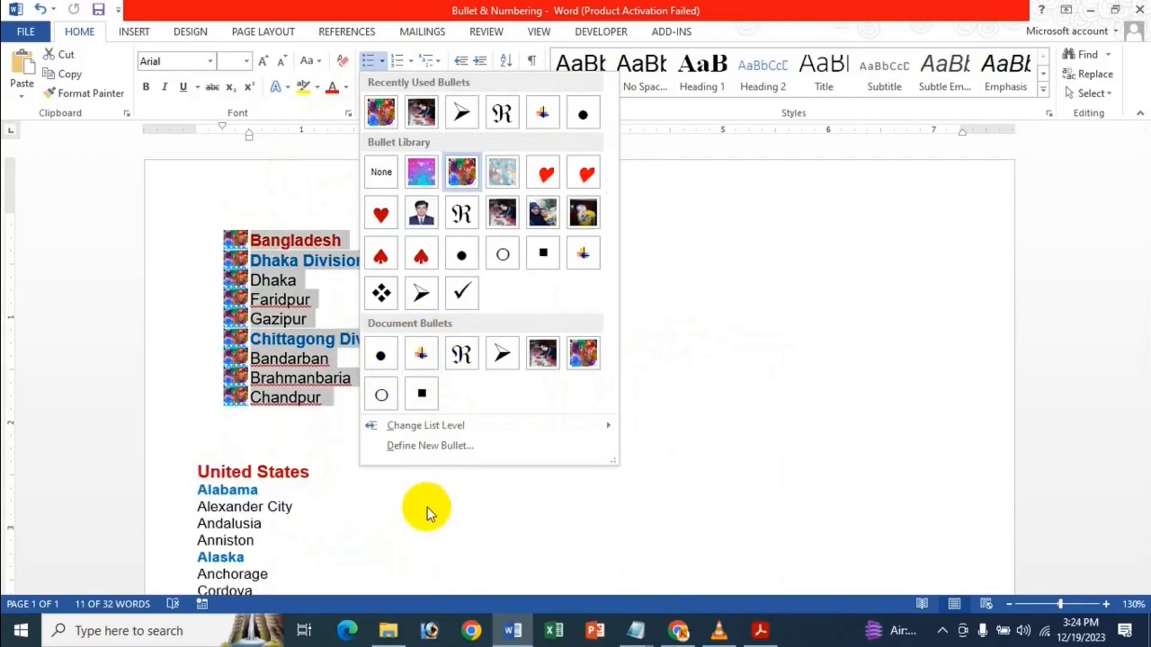
pyautogui.moveTo(411, 427)
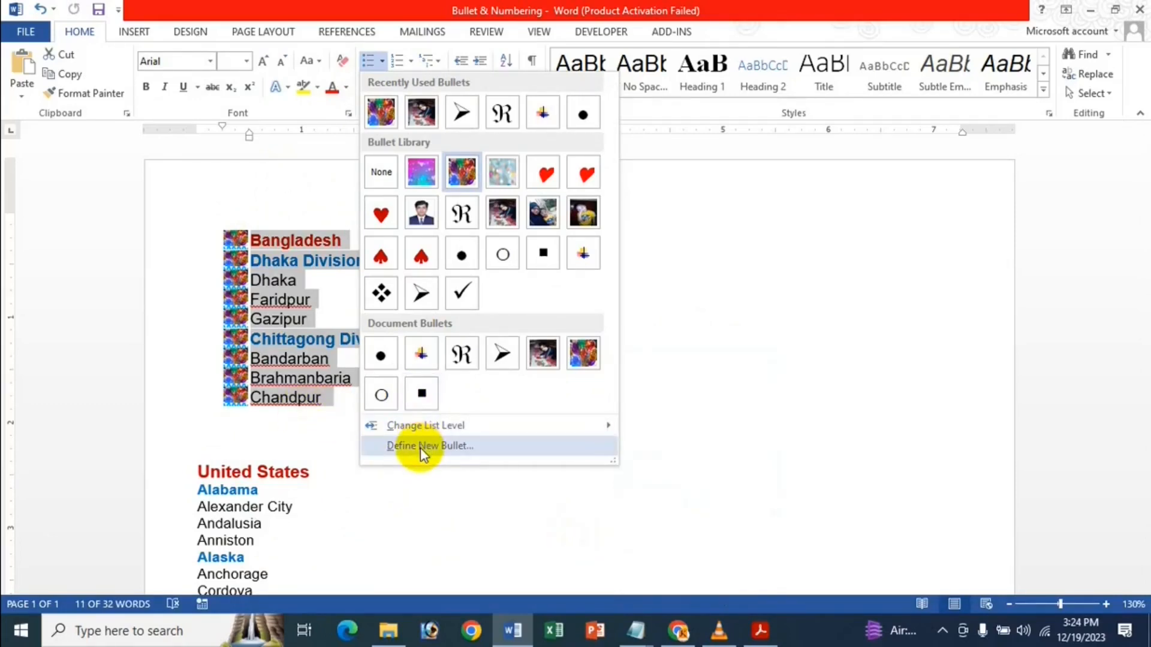
# Start a new bullet from a symbol, trying characters including Verdana's right square bracket.
pyautogui.click(462, 443)
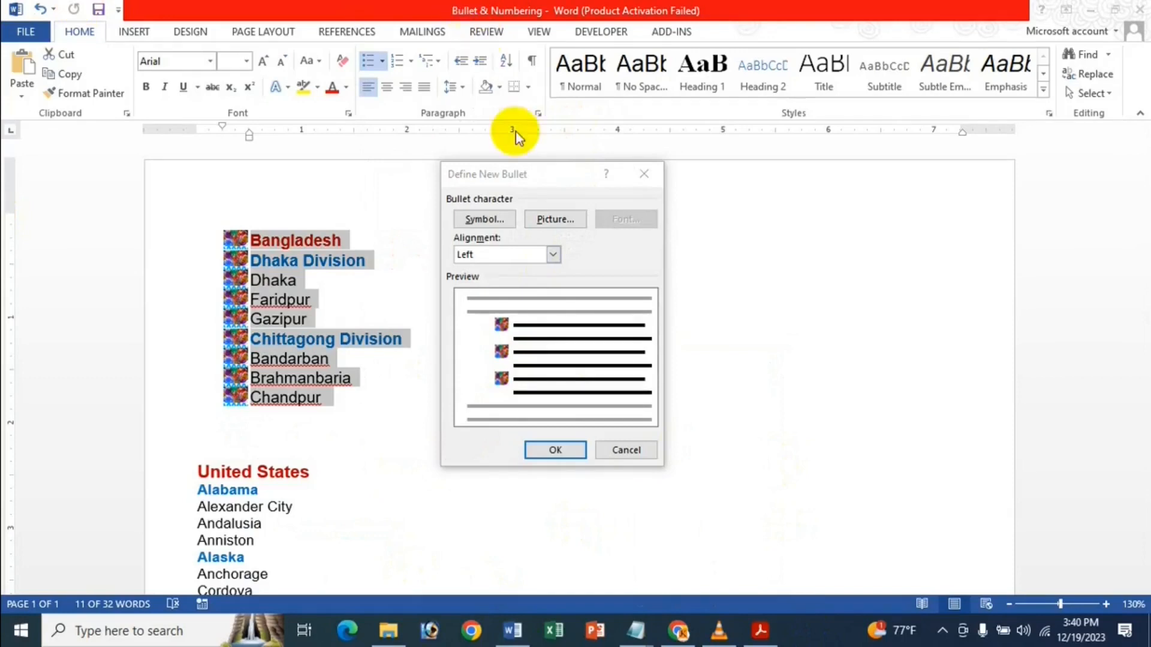
pyautogui.click(487, 222)
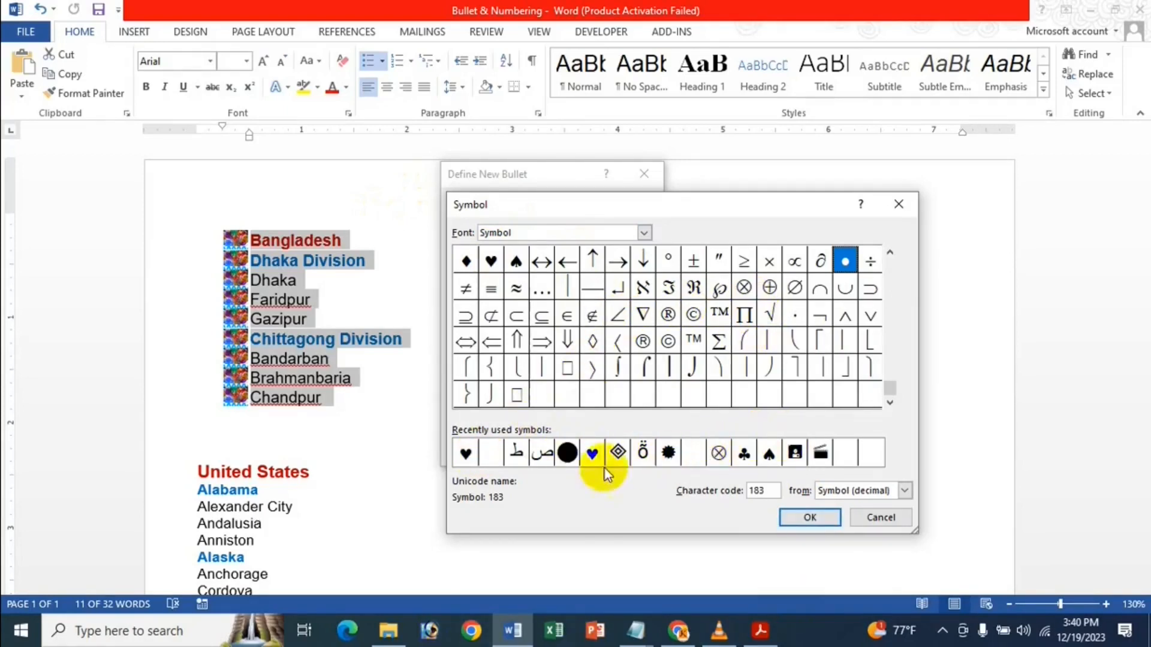
pyautogui.click(668, 453)
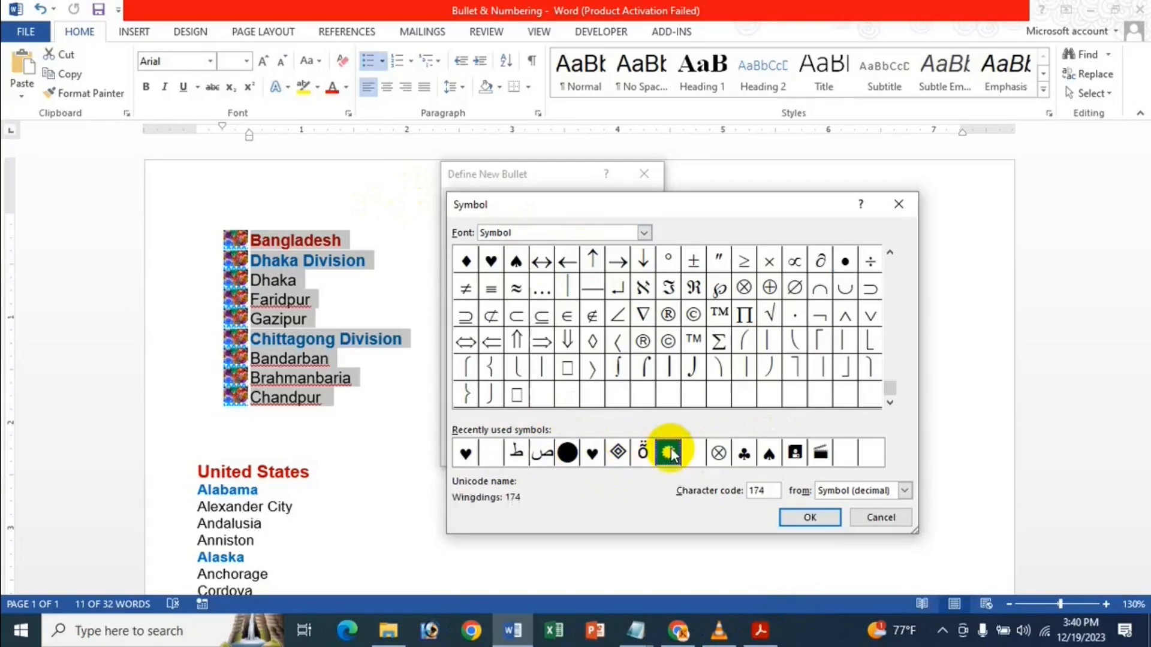
pyautogui.click(794, 453)
pyautogui.click(694, 340)
pyautogui.click(794, 321)
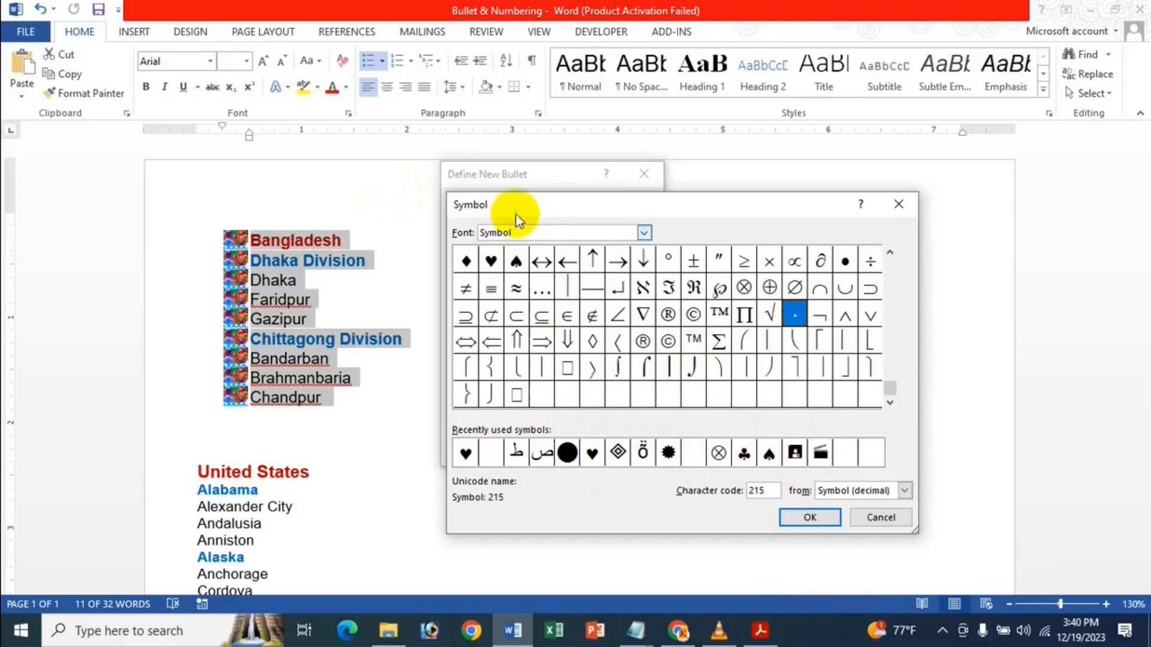
pyautogui.click(644, 233)
pyautogui.scroll(-4, 549, 315)
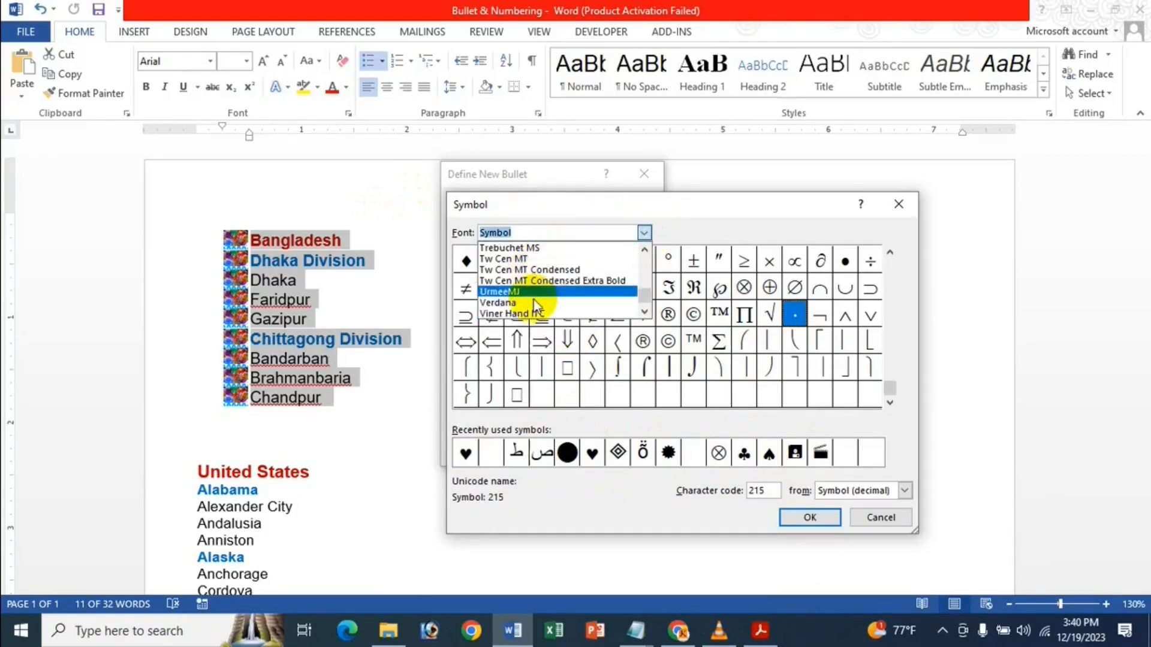
pyautogui.click(534, 302)
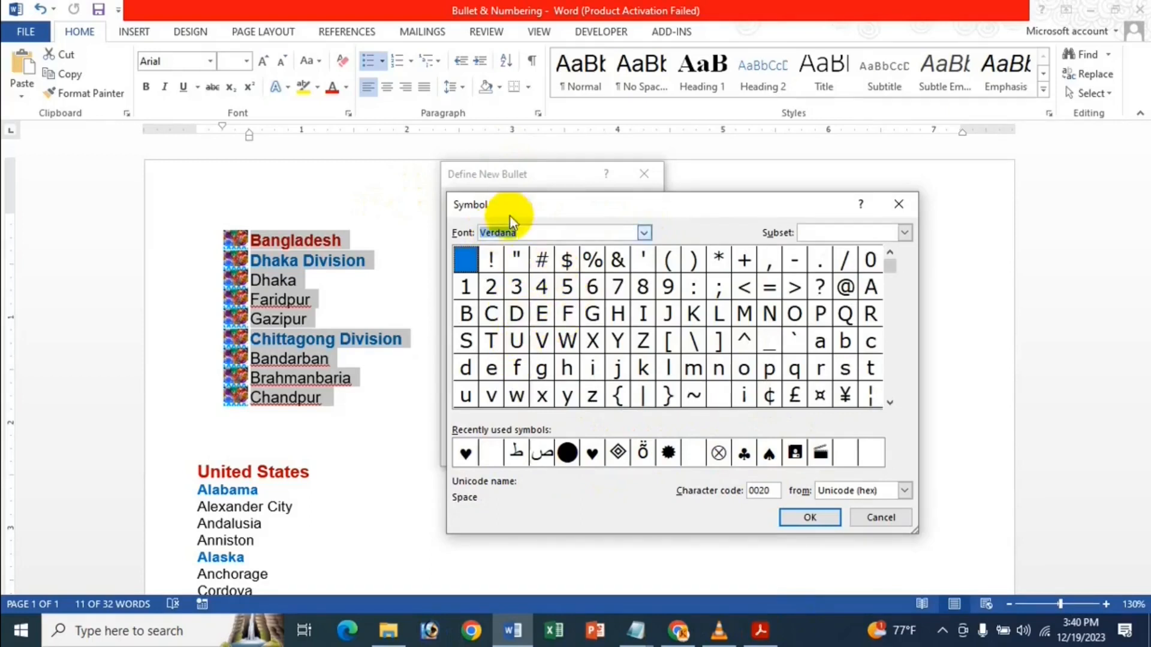
pyautogui.write('sy')
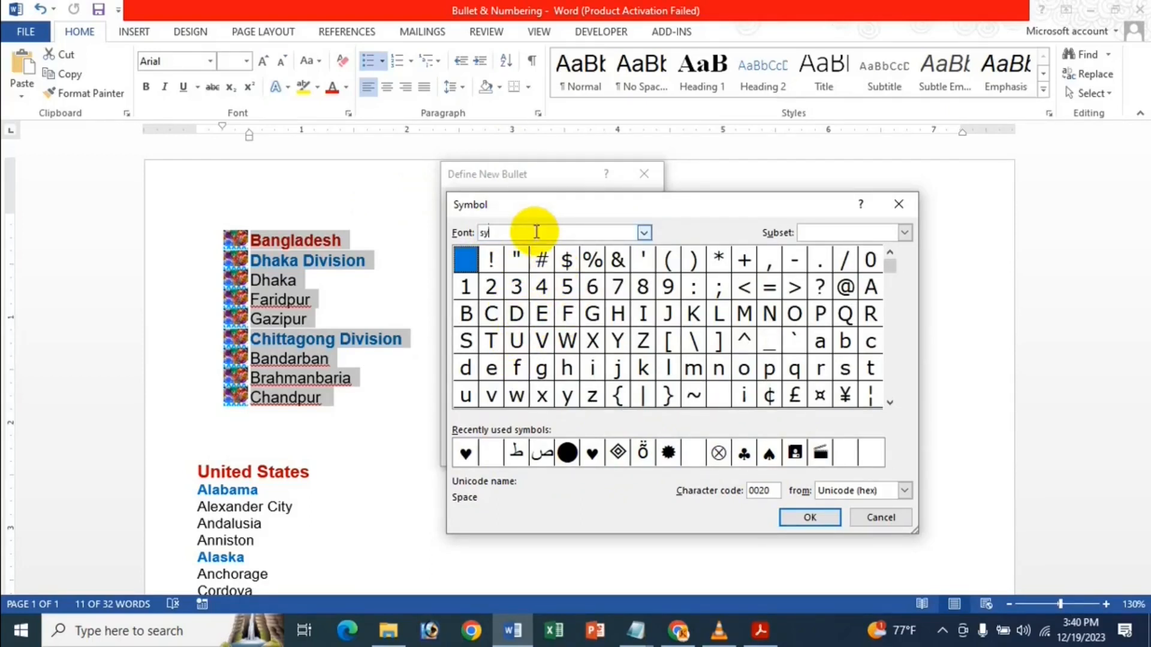
pyautogui.click(719, 341)
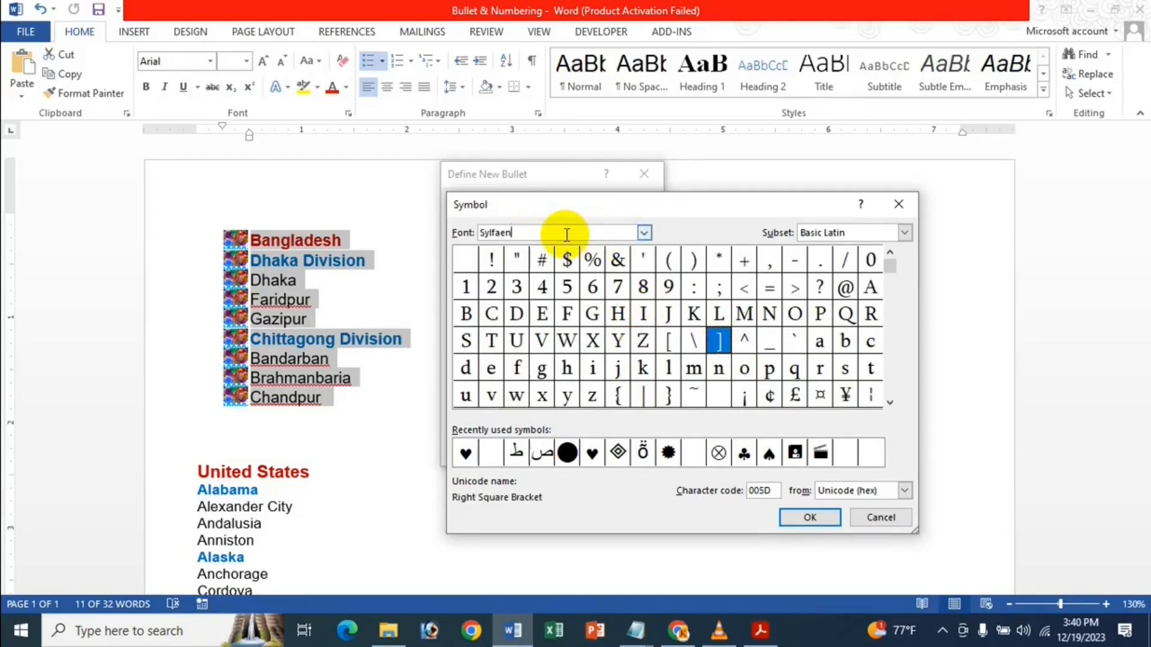
# Switch the symbol font to Symbol and choose the heart (code 169) as the bullet.
pyautogui.click(643, 233)
pyautogui.scroll(5, 537, 264)
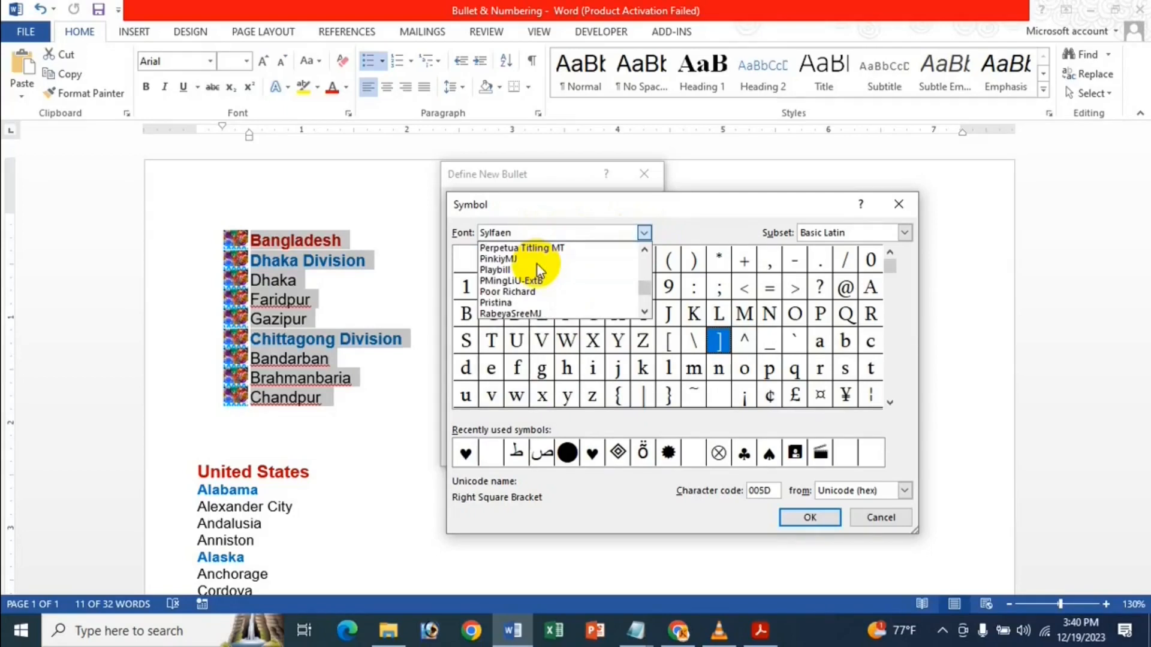
pyautogui.scroll(-5, 535, 286)
pyautogui.scroll(-3, 535, 286)
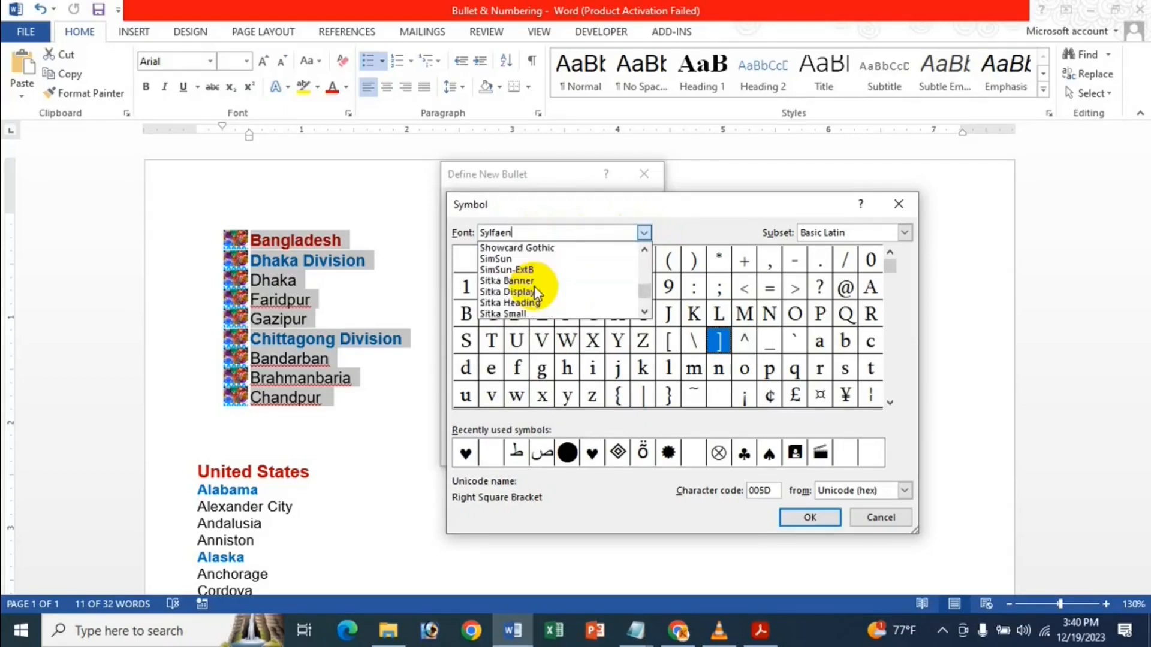
pyautogui.scroll(-5, 535, 288)
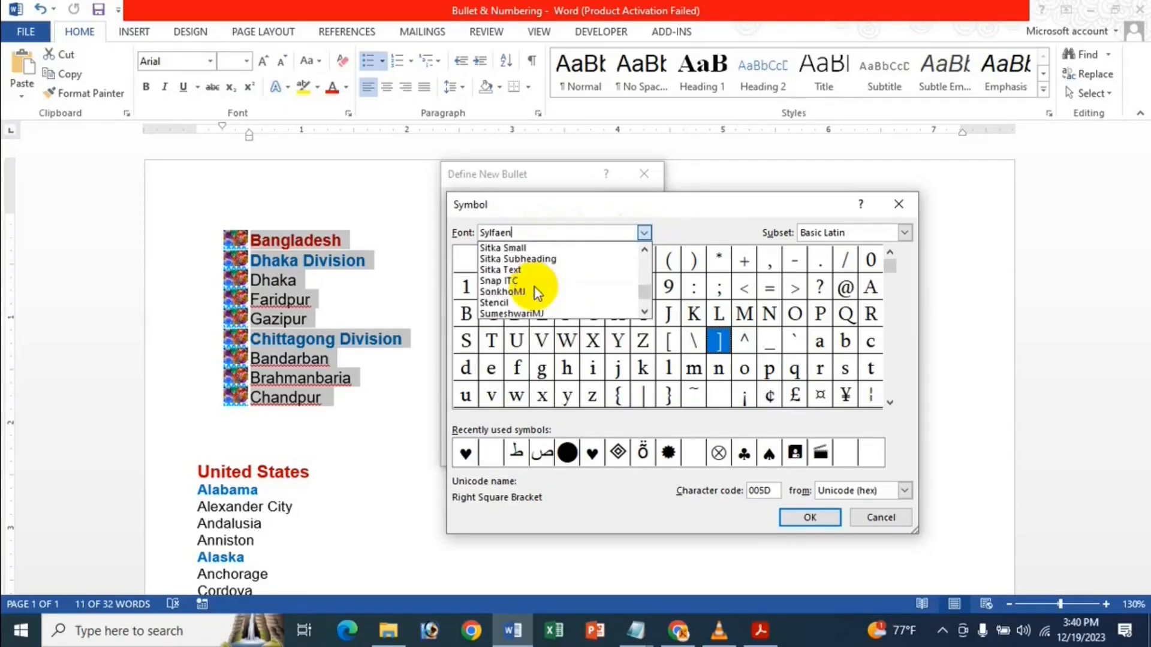
pyautogui.scroll(1, 535, 288)
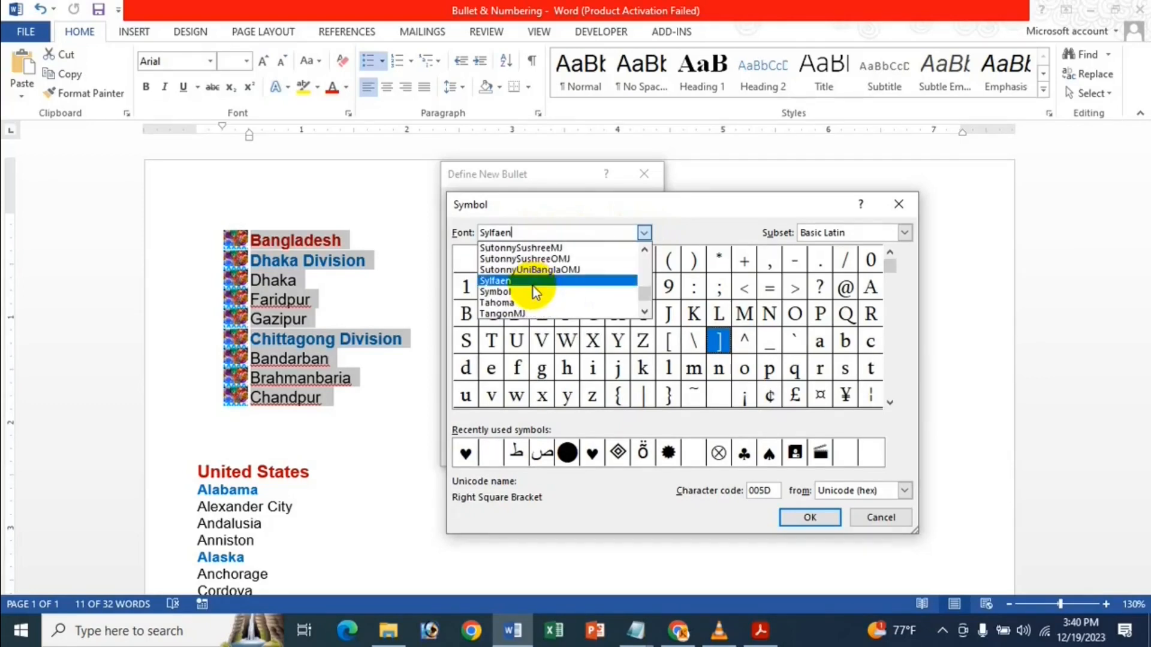
pyautogui.click(520, 288)
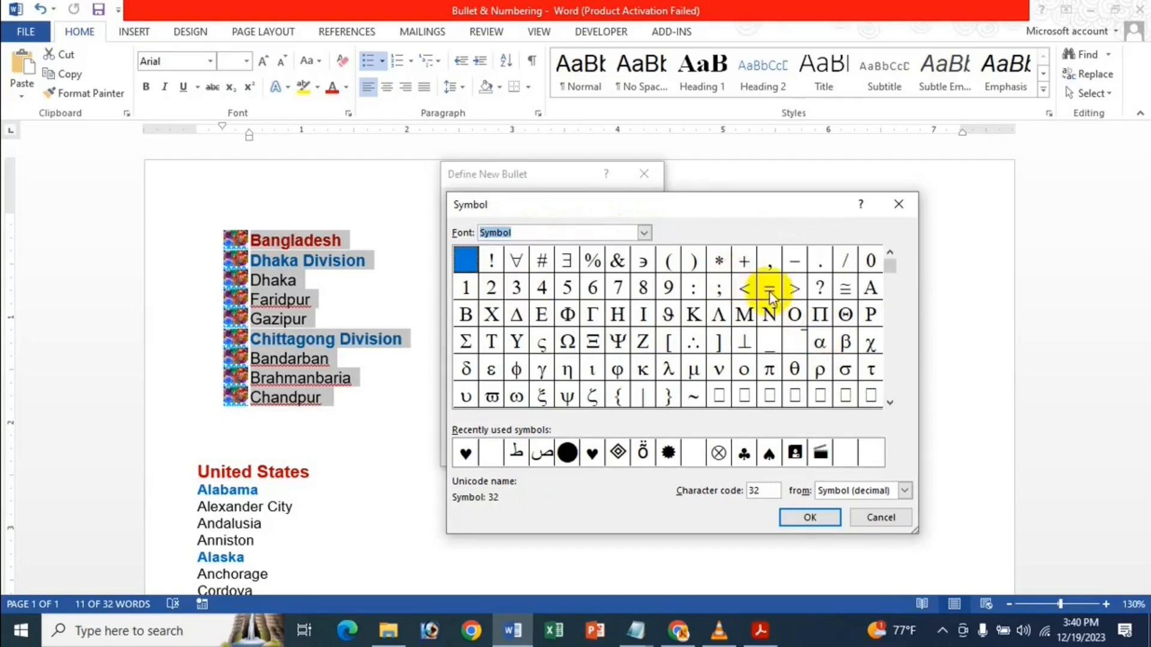
pyautogui.scroll(-5, 890, 395)
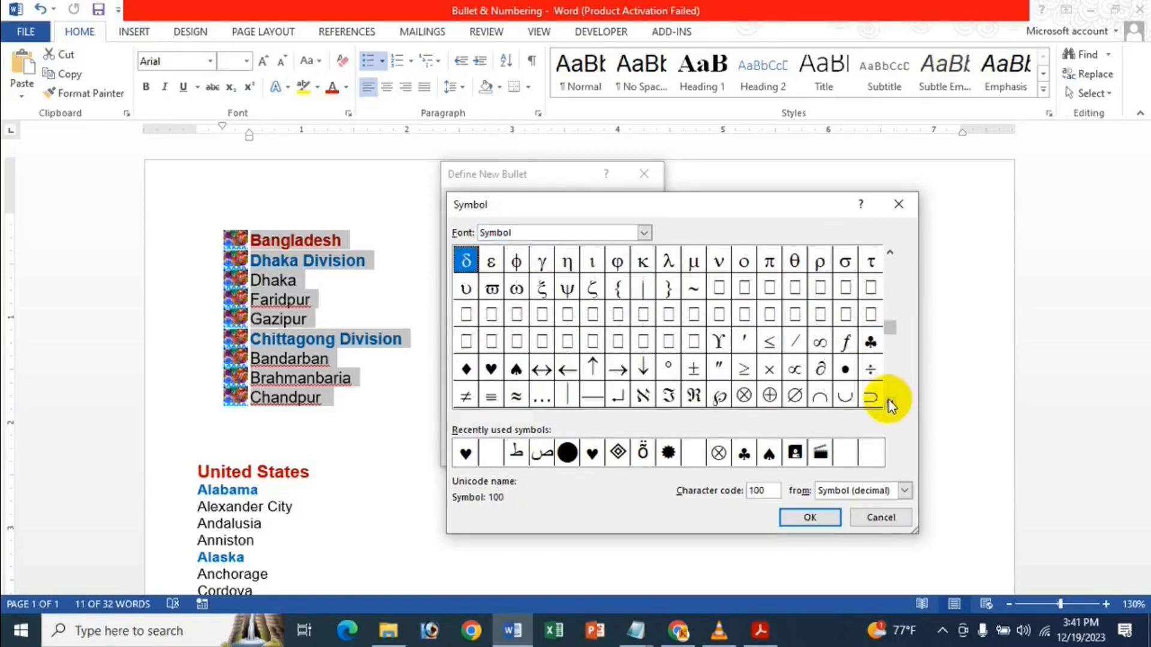
pyautogui.scroll(-2, 891, 406)
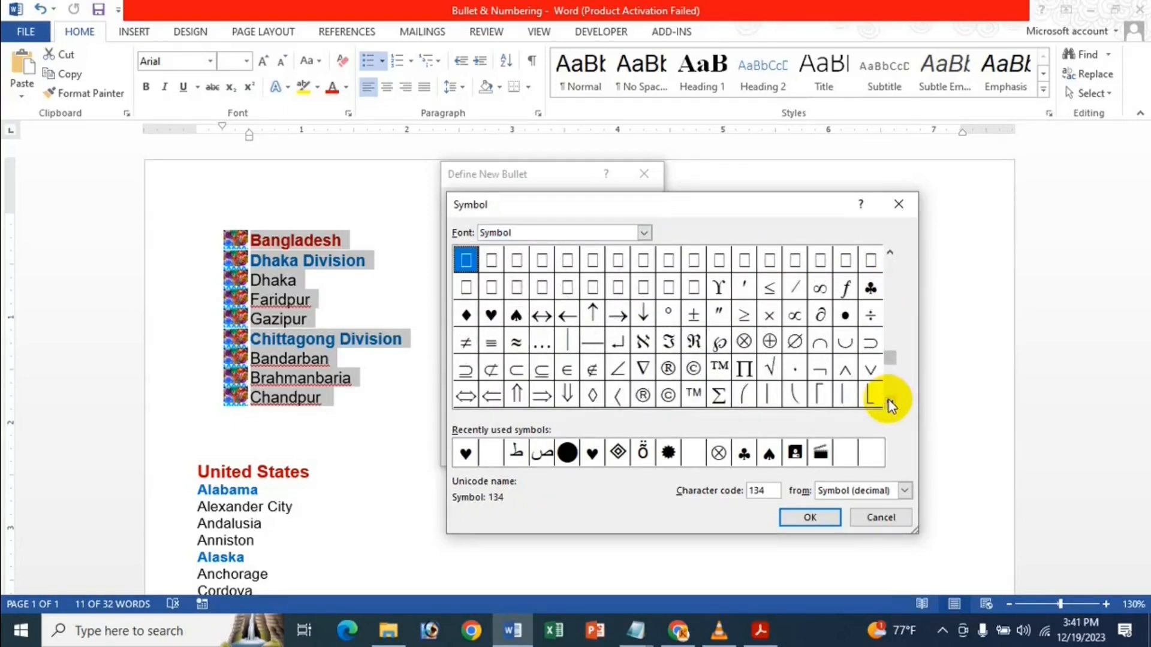
pyautogui.click(493, 320)
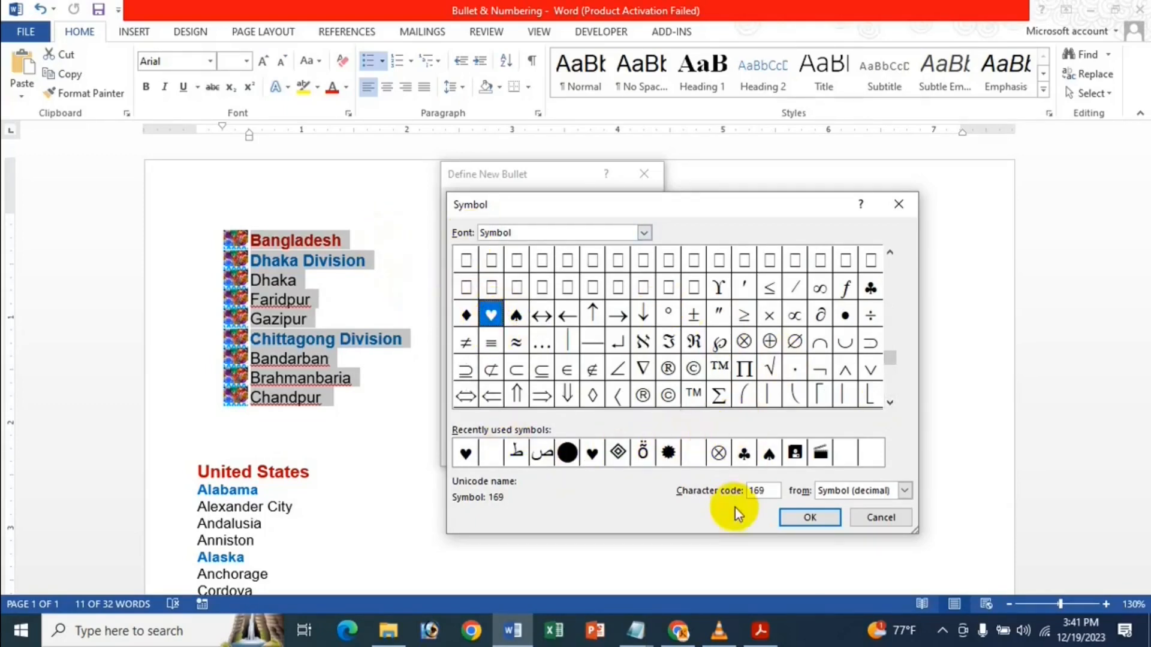
pyautogui.click(822, 519)
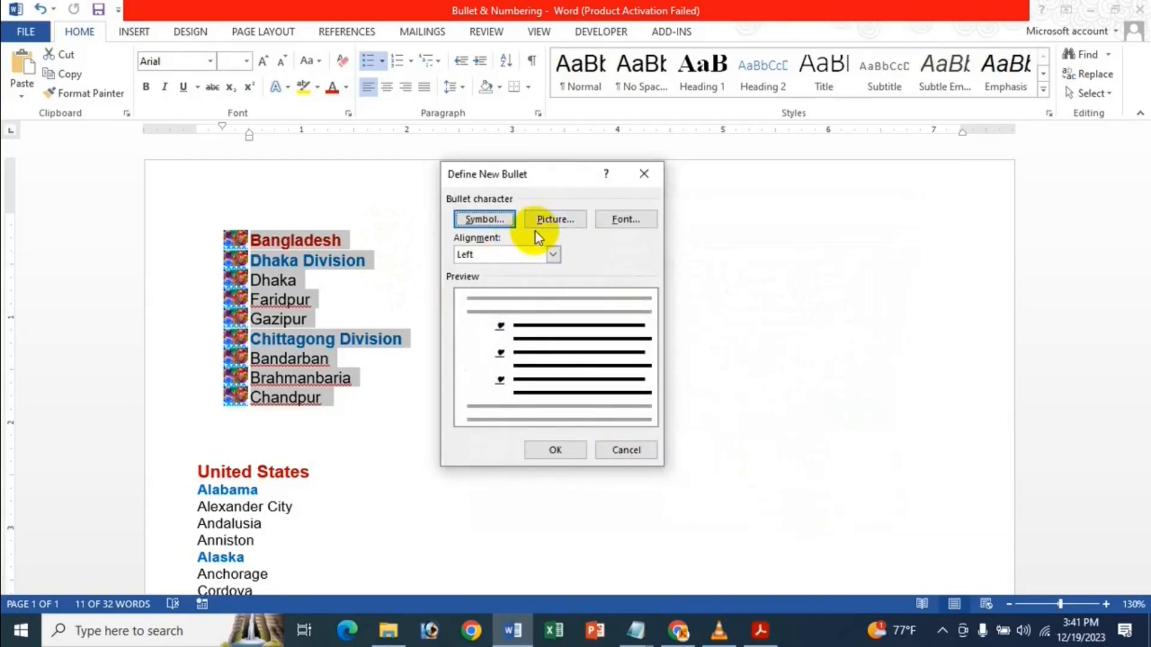
# Set the heart bullet's font style to Bold Italic.
pyautogui.click(626, 219)
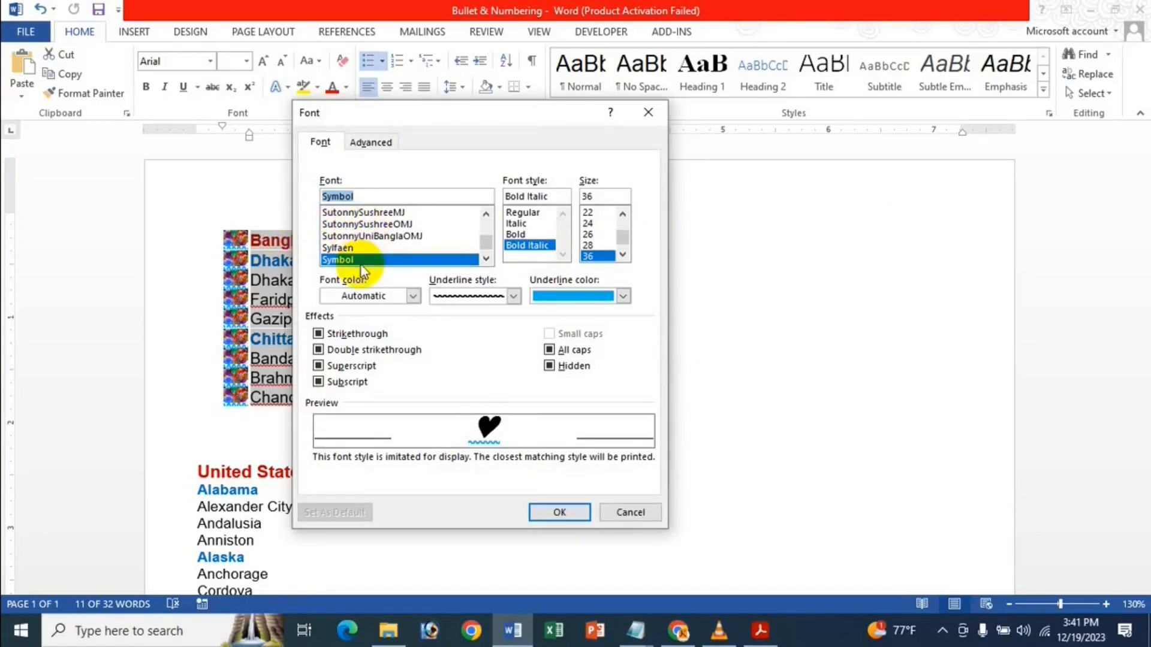
pyautogui.click(531, 234)
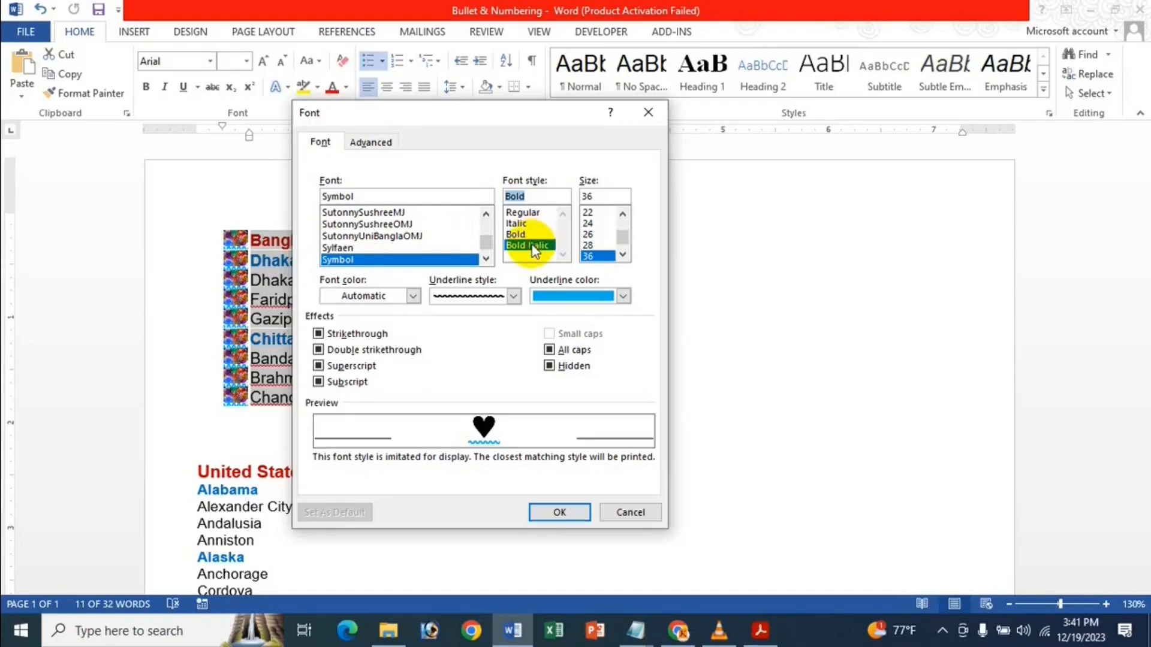
pyautogui.click(529, 245)
pyautogui.click(535, 214)
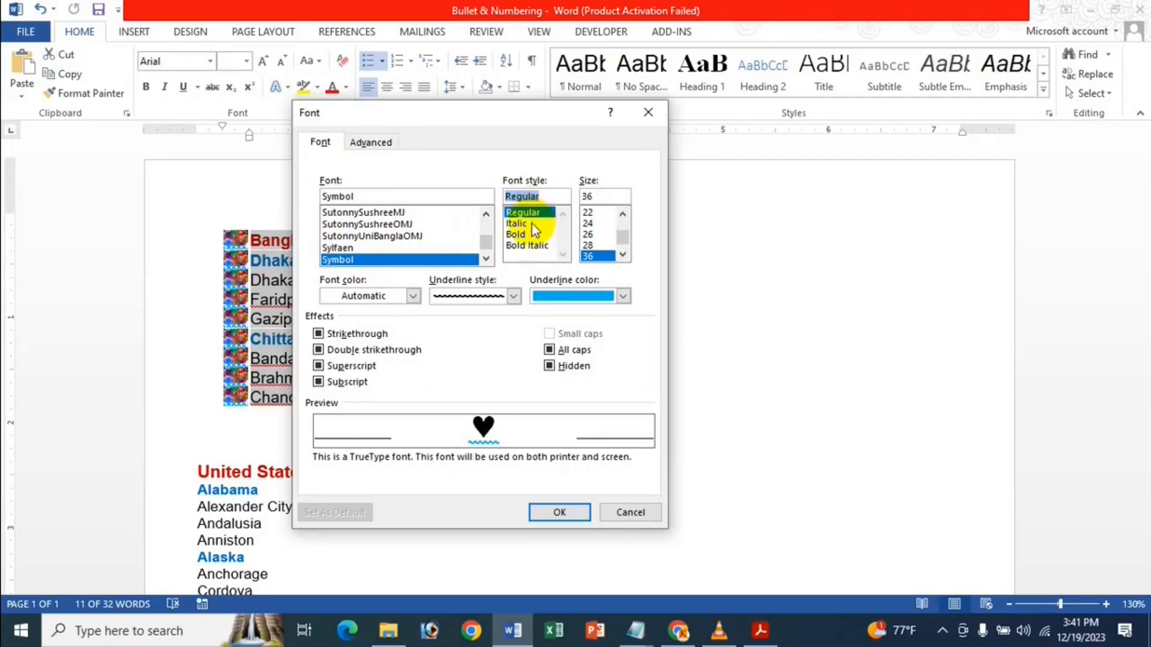
pyautogui.click(532, 223)
pyautogui.click(528, 246)
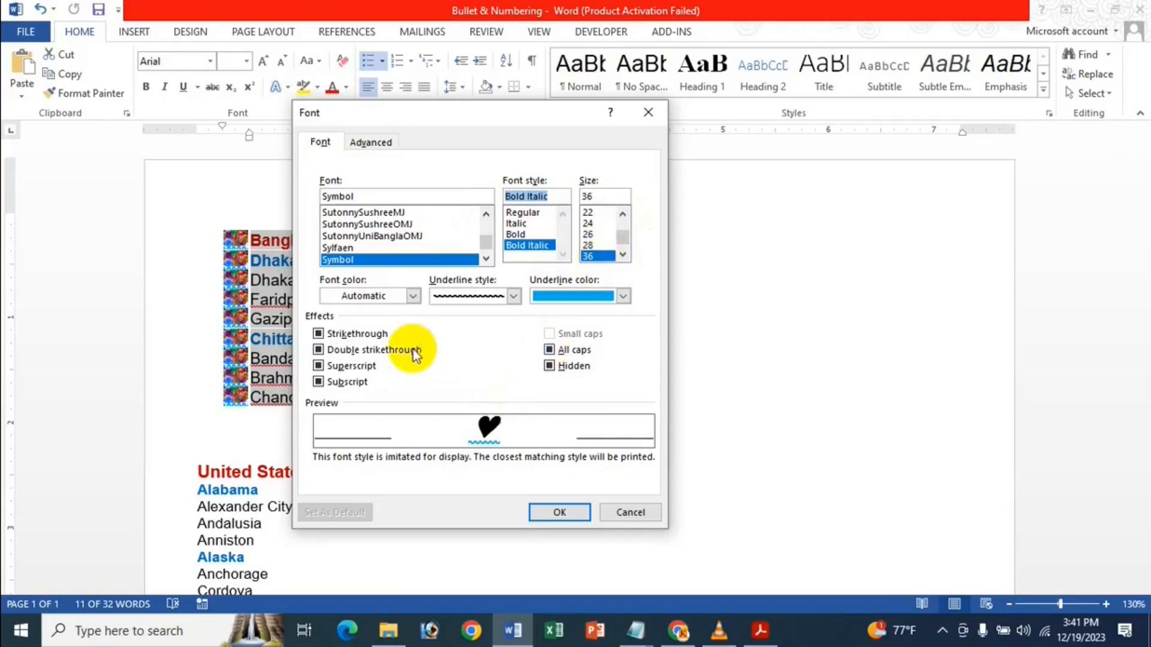
# Colour the heart red with a light blue wavy underline and confirm the font settings.
pyautogui.click(413, 296)
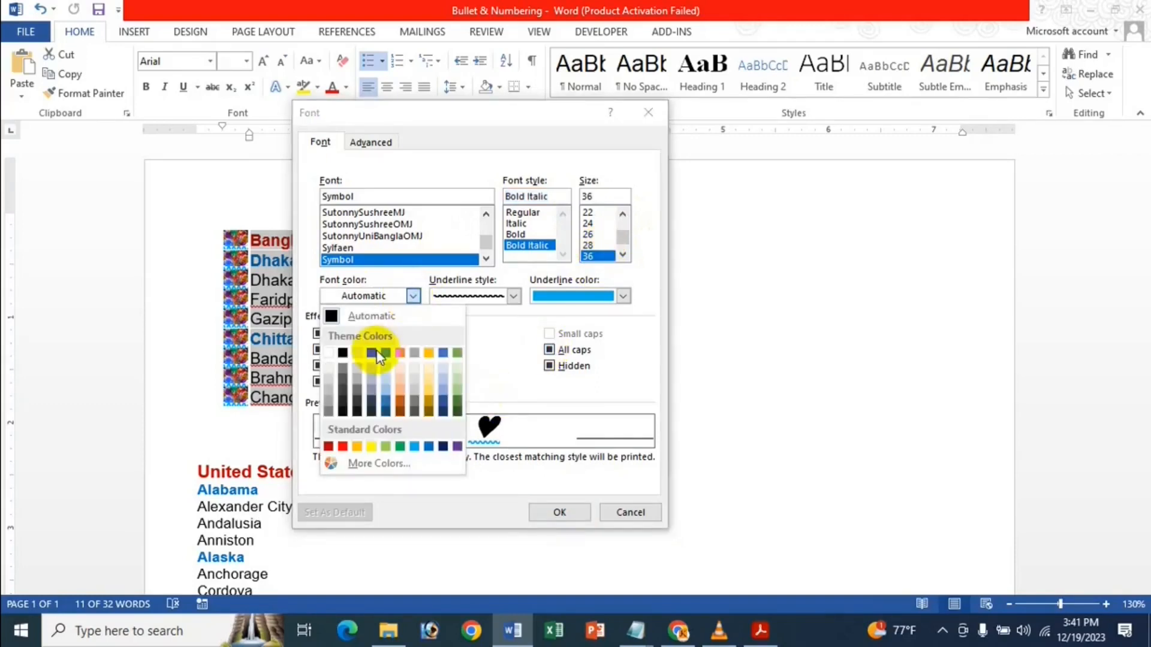
pyautogui.click(342, 447)
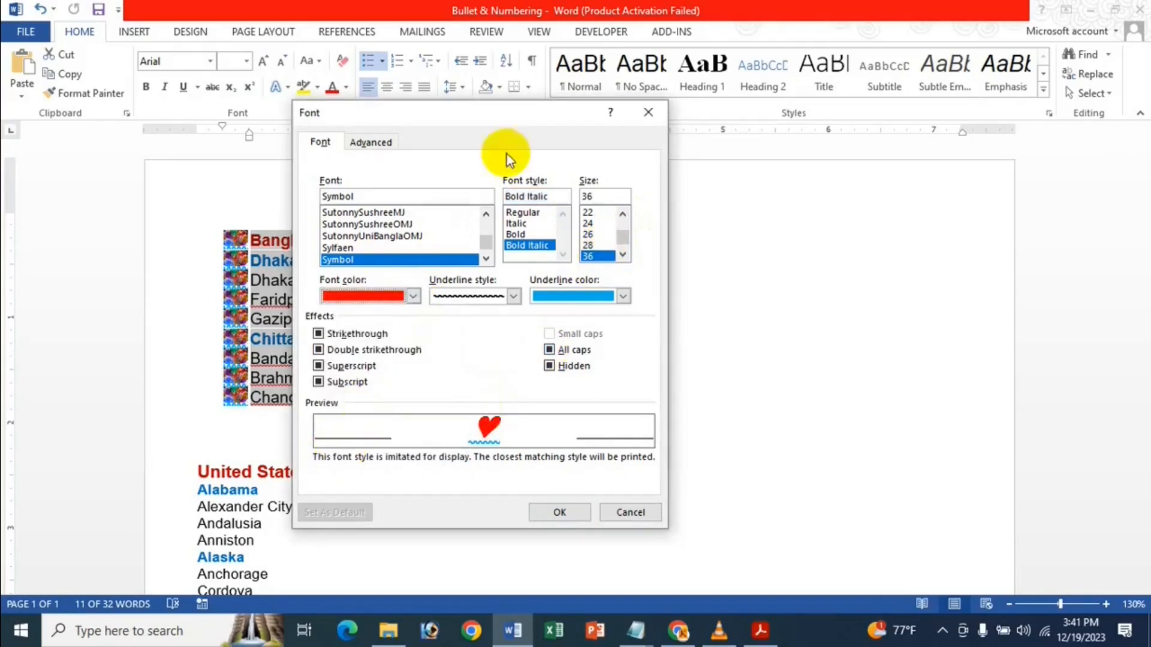
pyautogui.click(477, 297)
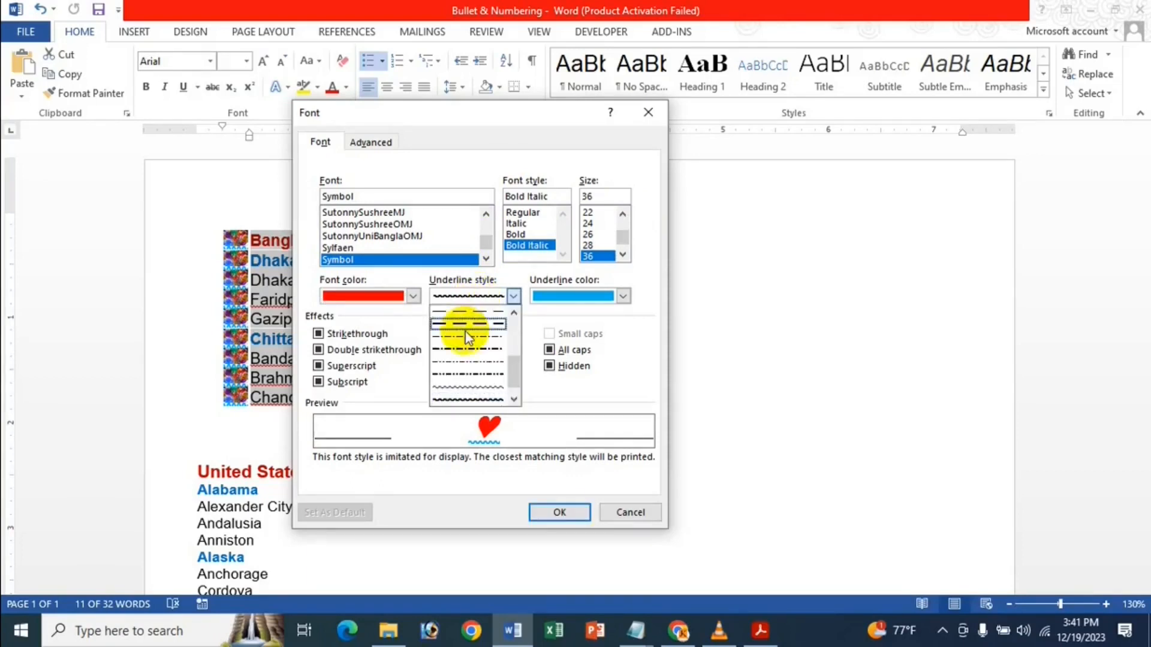
pyautogui.click(460, 398)
pyautogui.click(540, 296)
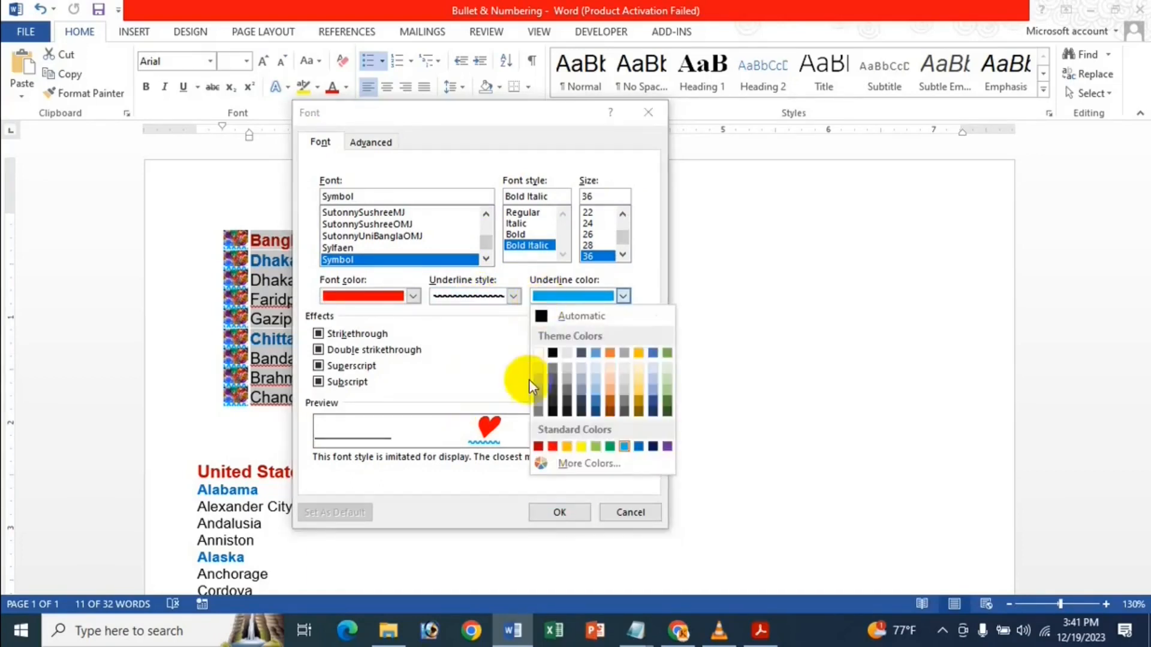
pyautogui.click(627, 446)
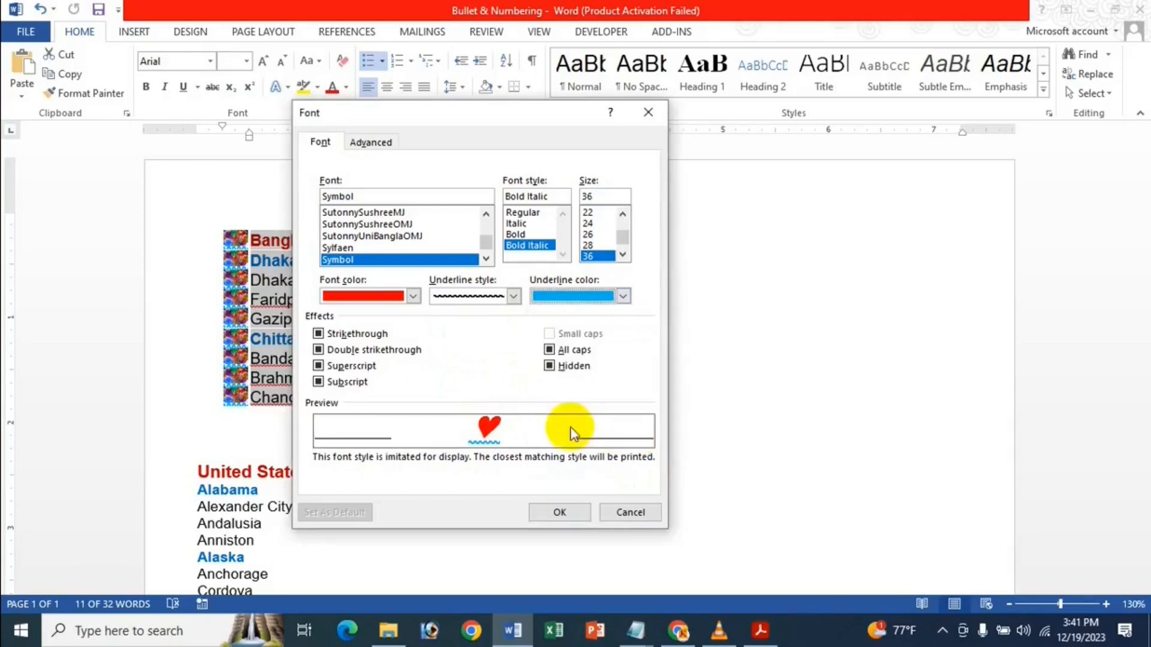
pyautogui.click(558, 509)
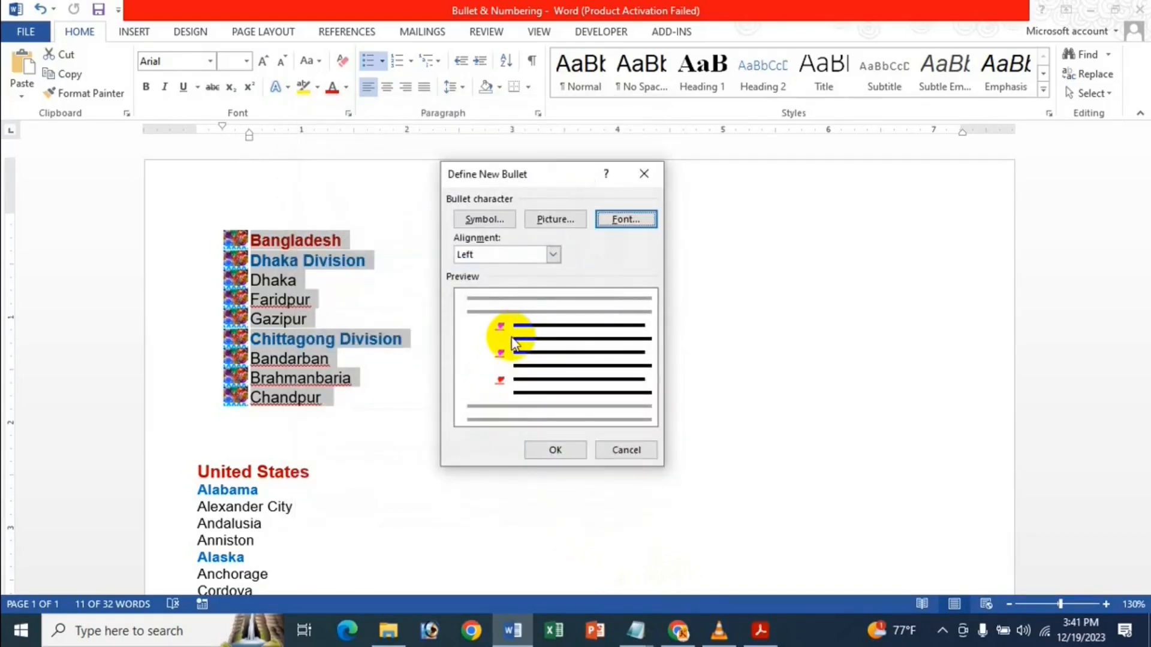
pyautogui.click(643, 218)
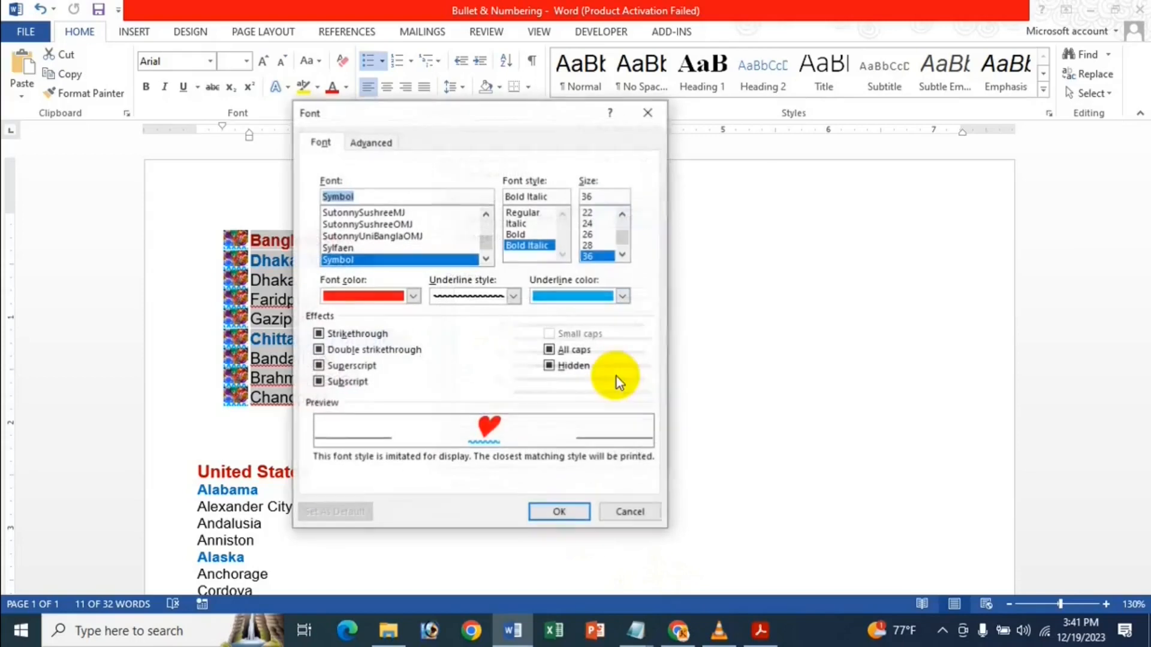
pyautogui.click(569, 512)
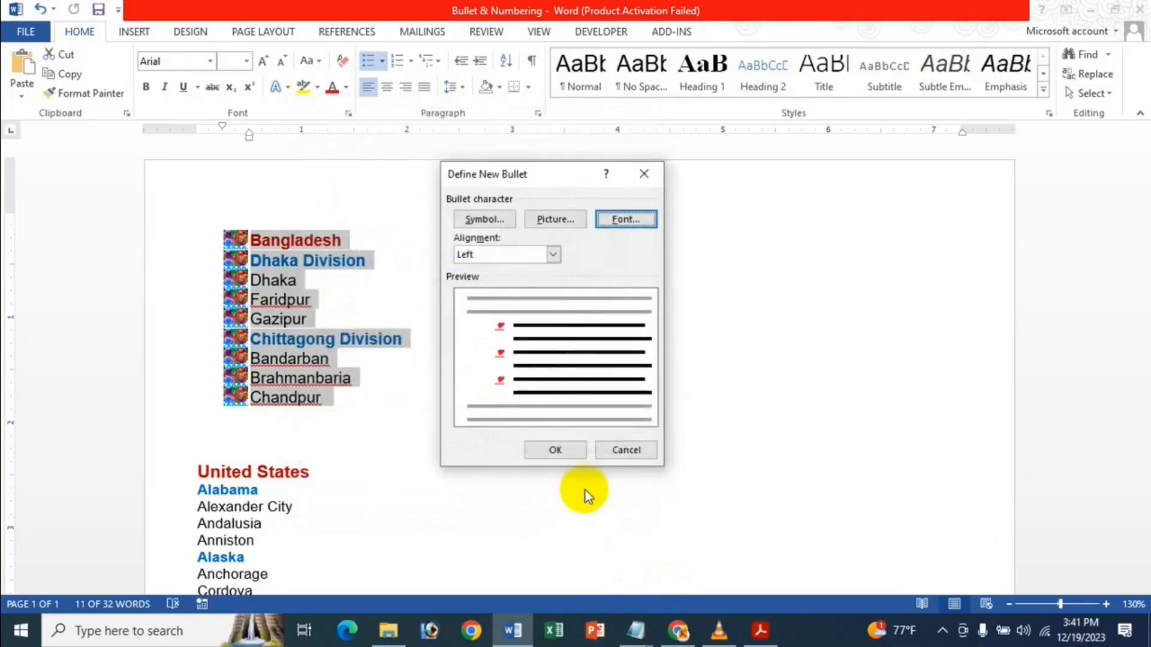
# Set the heart bullet's alignment to Centered and apply it to the whole list.
pyautogui.click(543, 253)
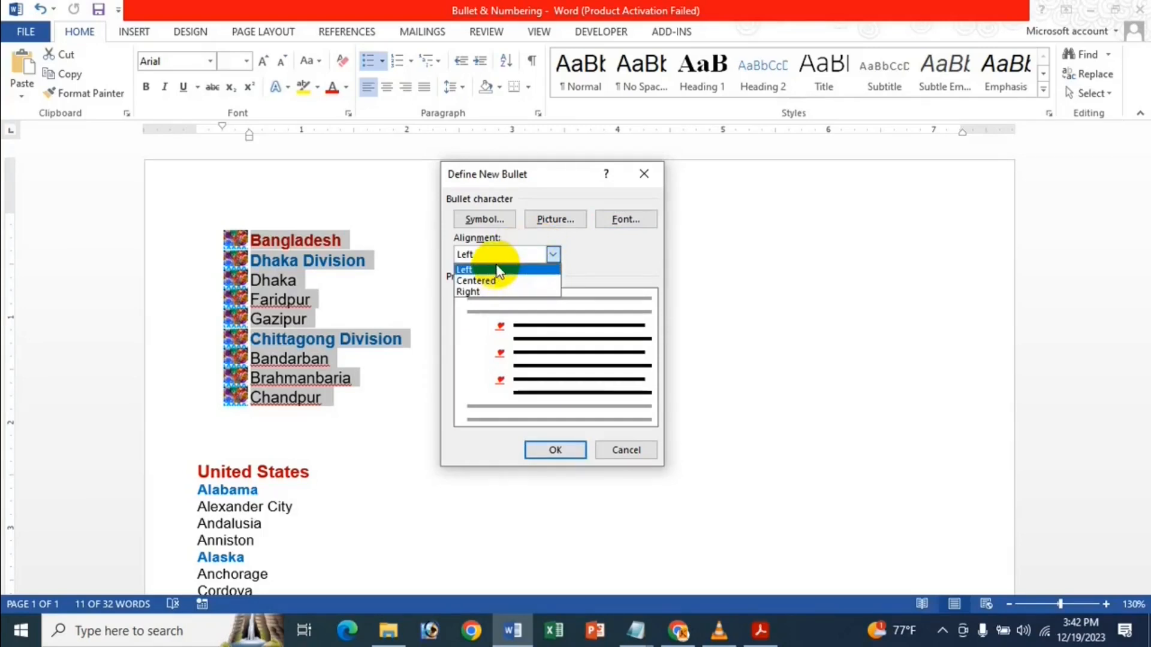
pyautogui.click(575, 261)
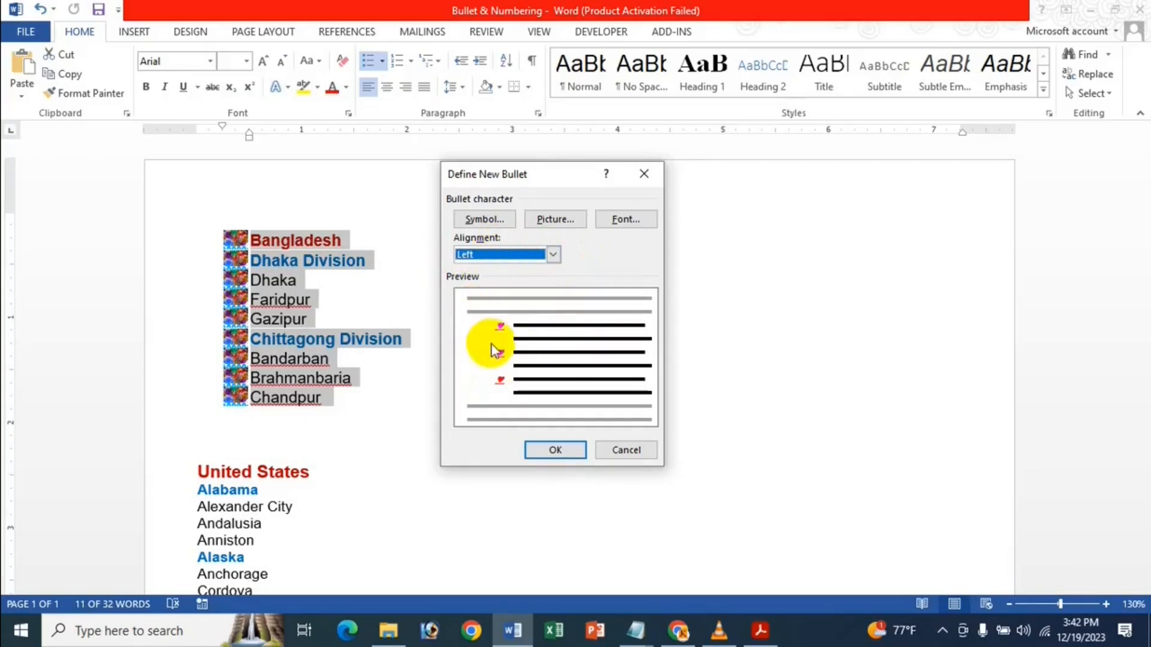
pyautogui.click(514, 252)
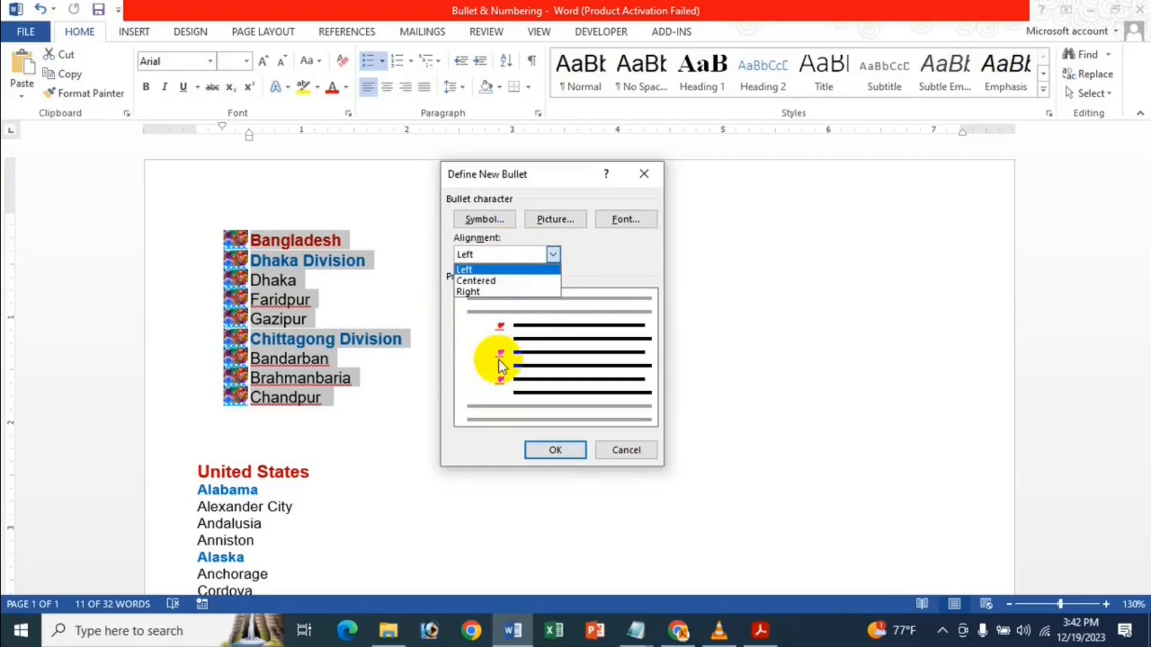
pyautogui.click(494, 282)
pyautogui.click(541, 253)
pyautogui.click(510, 293)
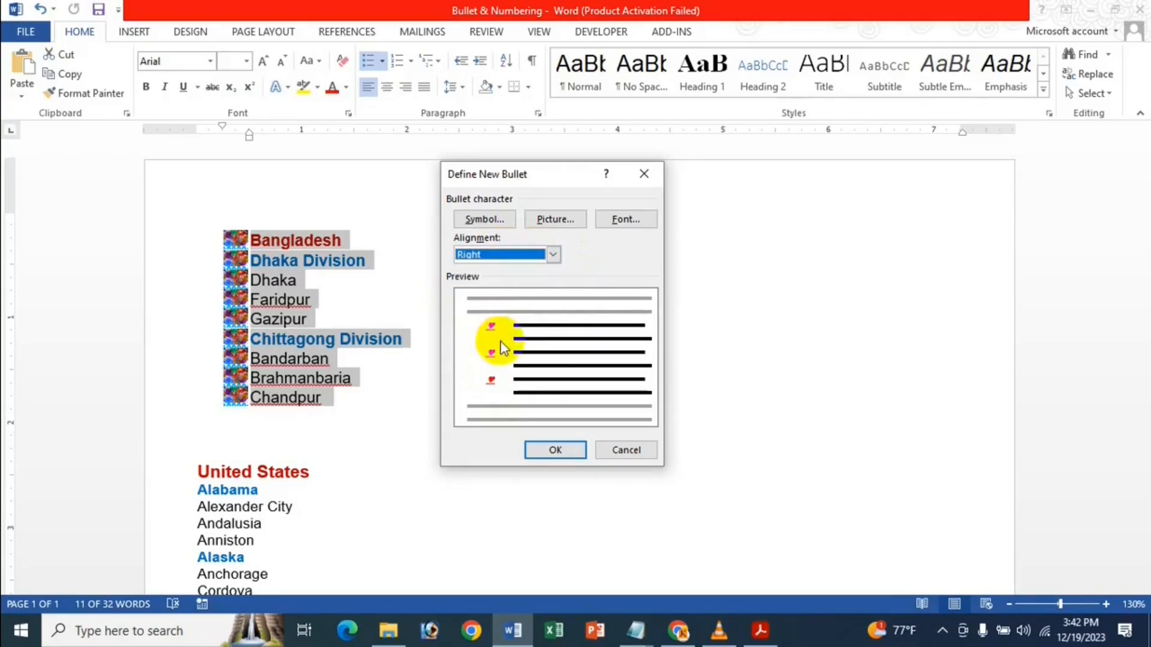
pyautogui.click(531, 257)
pyautogui.click(522, 277)
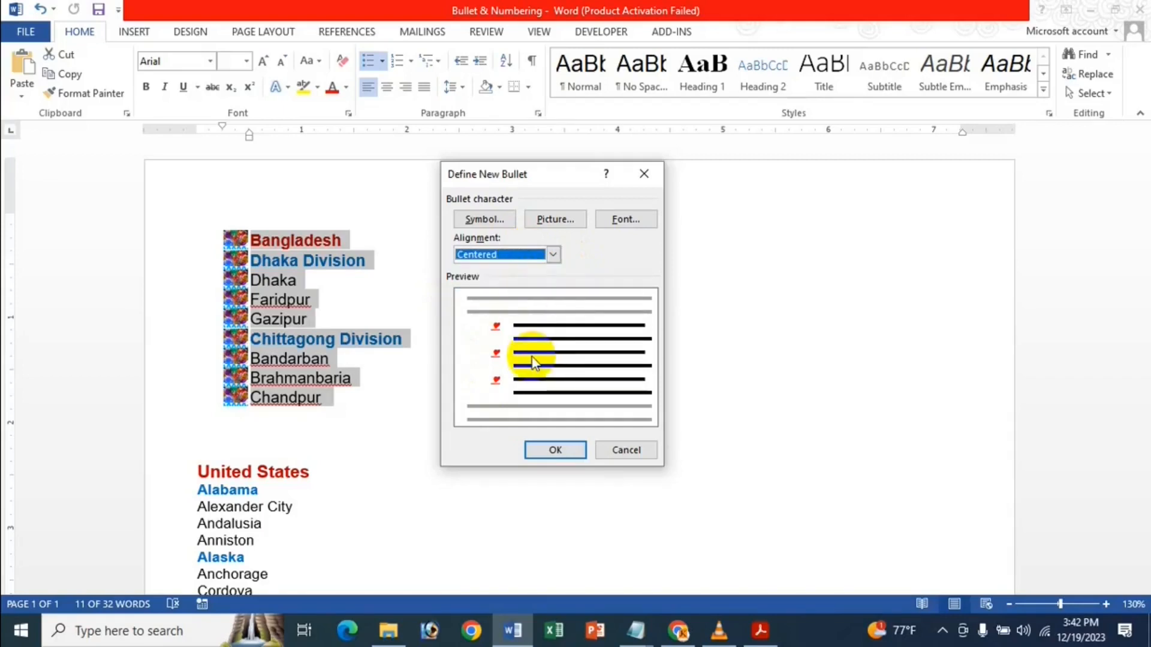
pyautogui.click(575, 450)
pyautogui.scroll(-6, 267, 315)
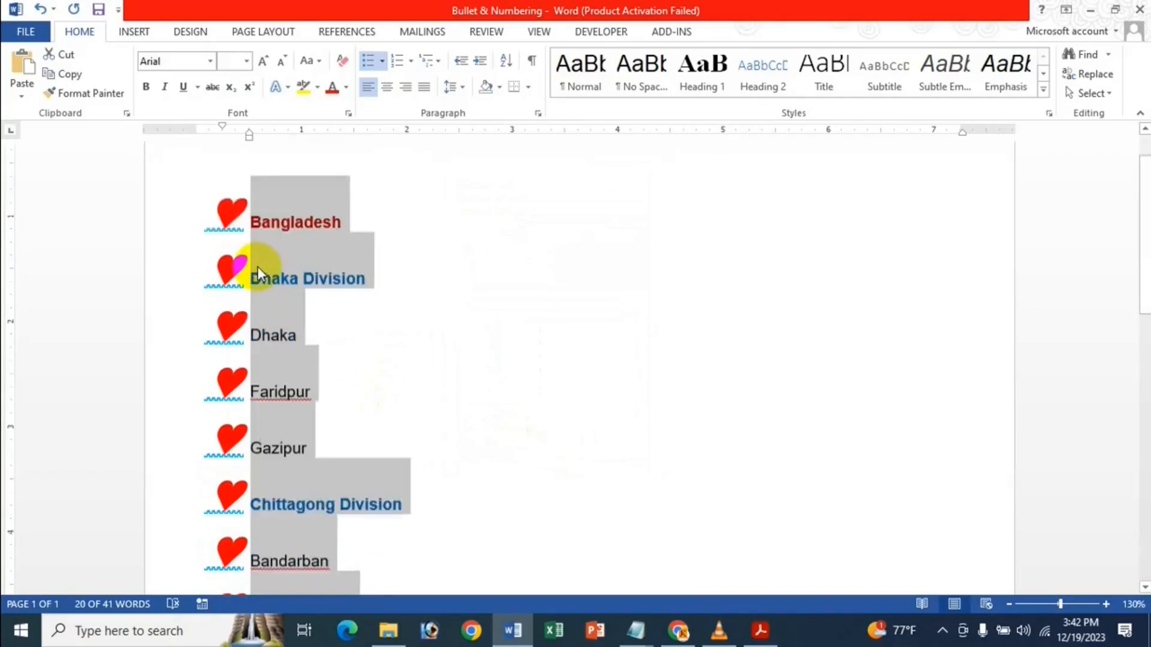
# Reconfirm the centred heart bullet definition for the list and reopen the bullet gallery.
pyautogui.scroll(6, 265, 369)
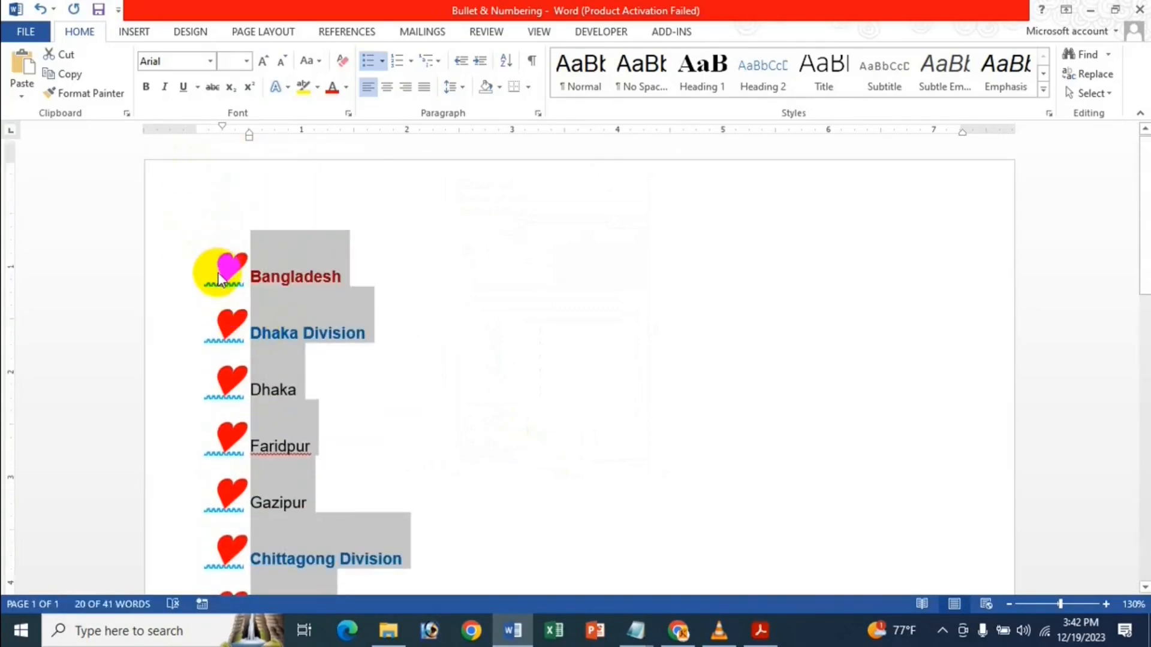
pyautogui.scroll(-3, 230, 288)
pyautogui.scroll(3, 229, 339)
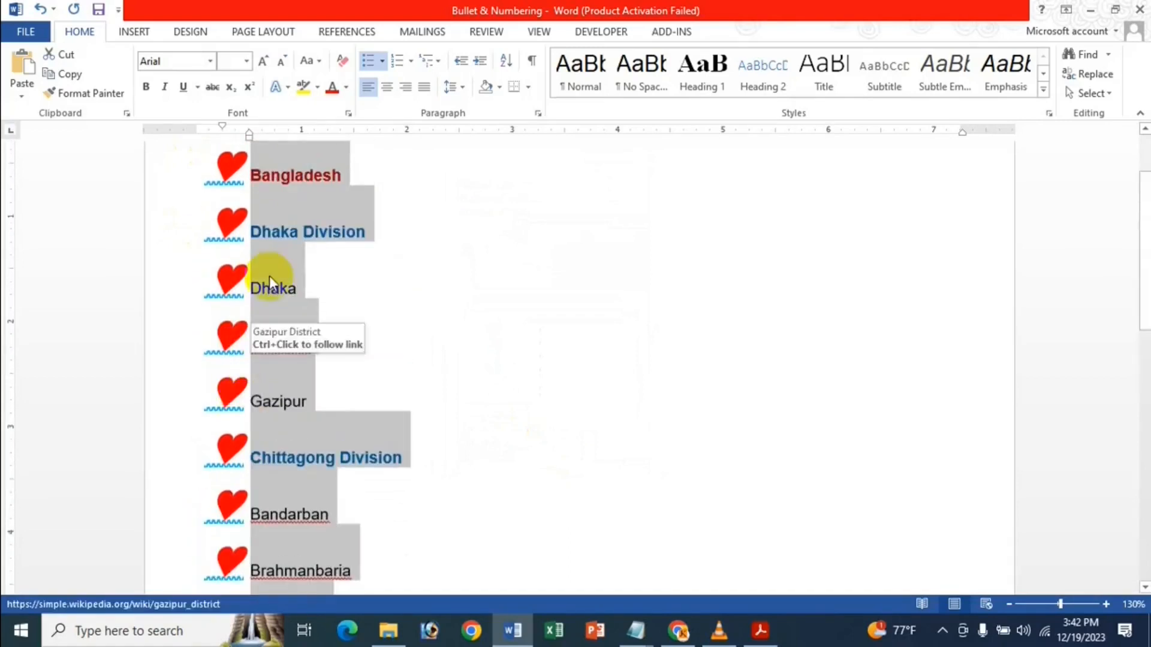
pyautogui.scroll(-4, 232, 240)
pyautogui.scroll(3, 219, 378)
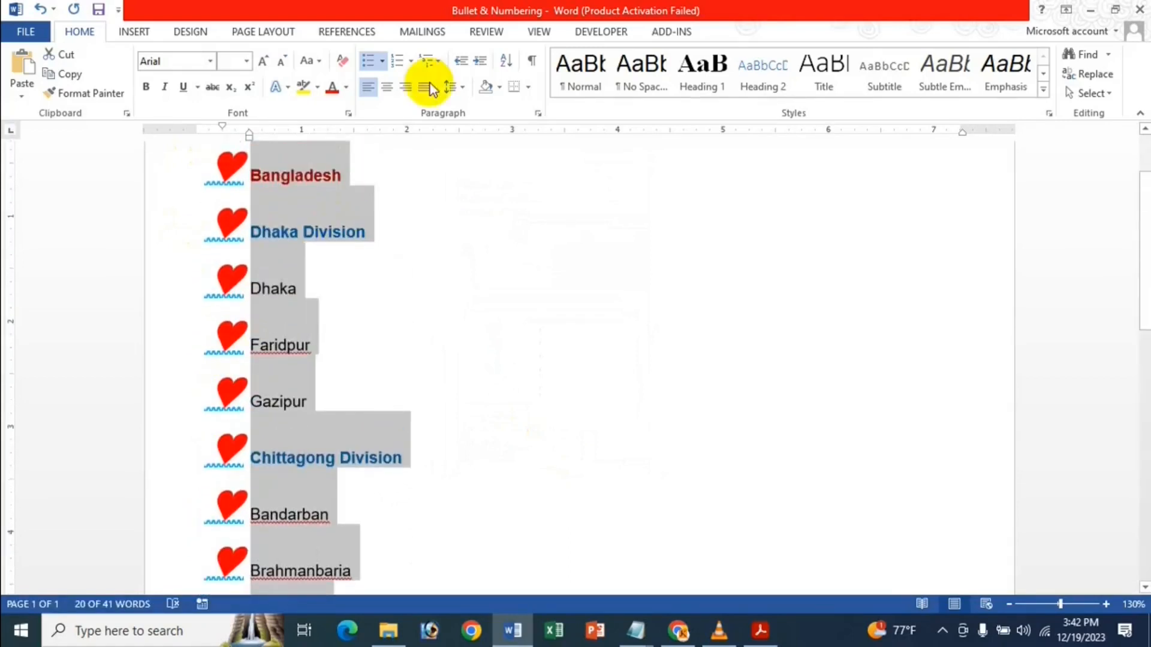
pyautogui.click(383, 62)
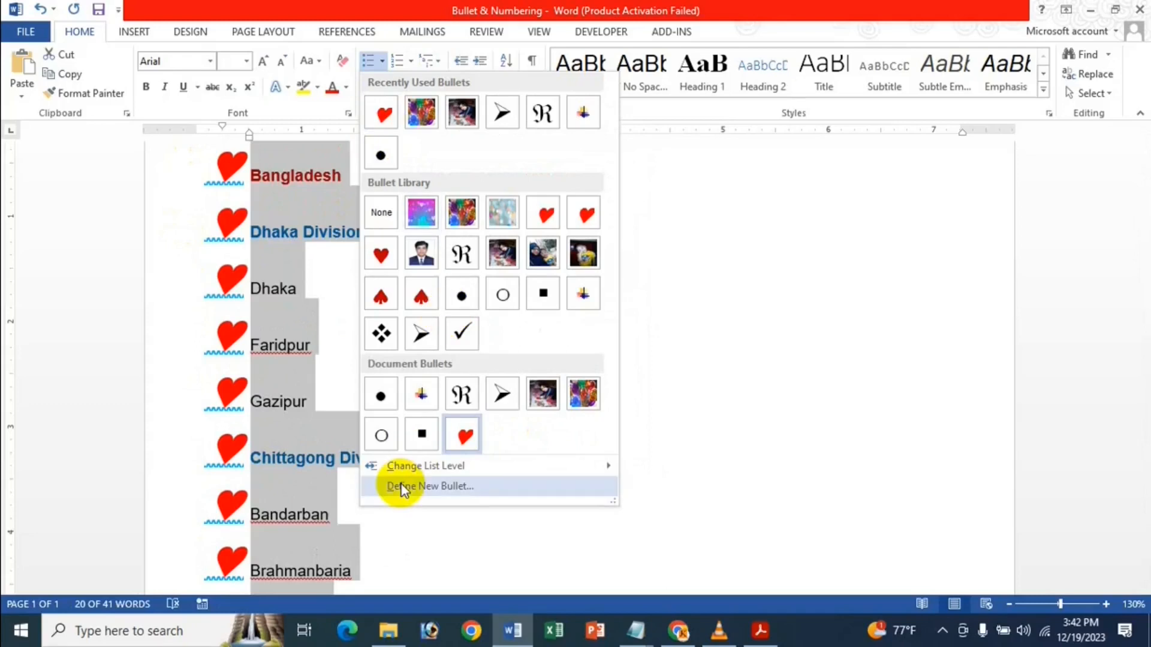
pyautogui.click(434, 488)
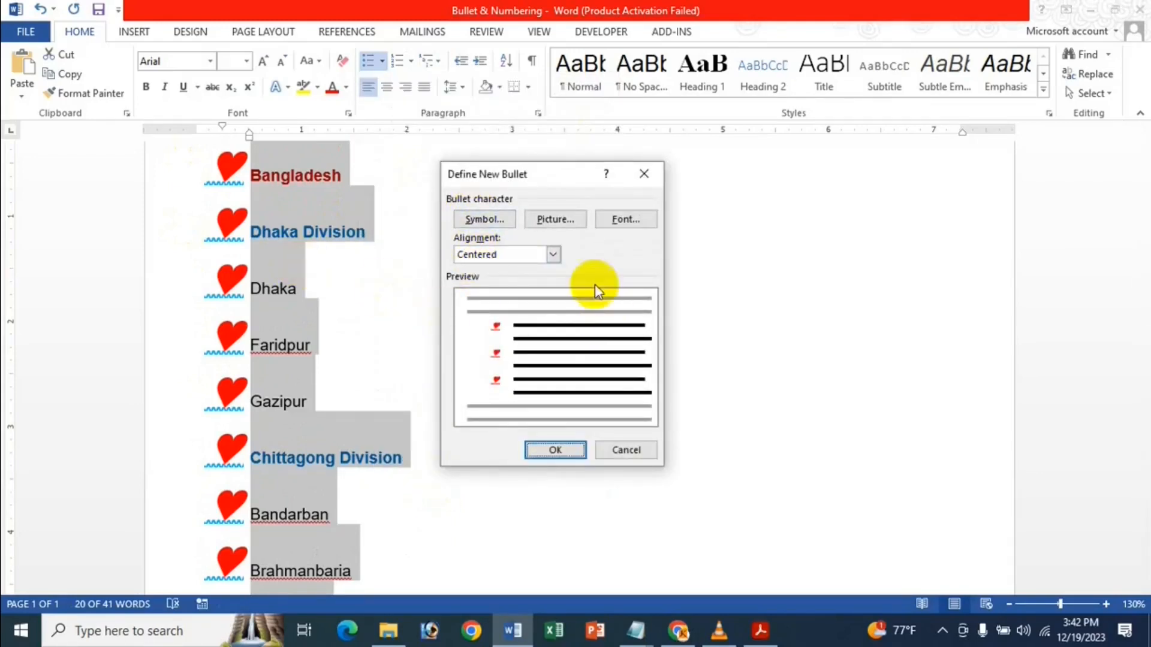
pyautogui.click(553, 254)
pyautogui.click(502, 280)
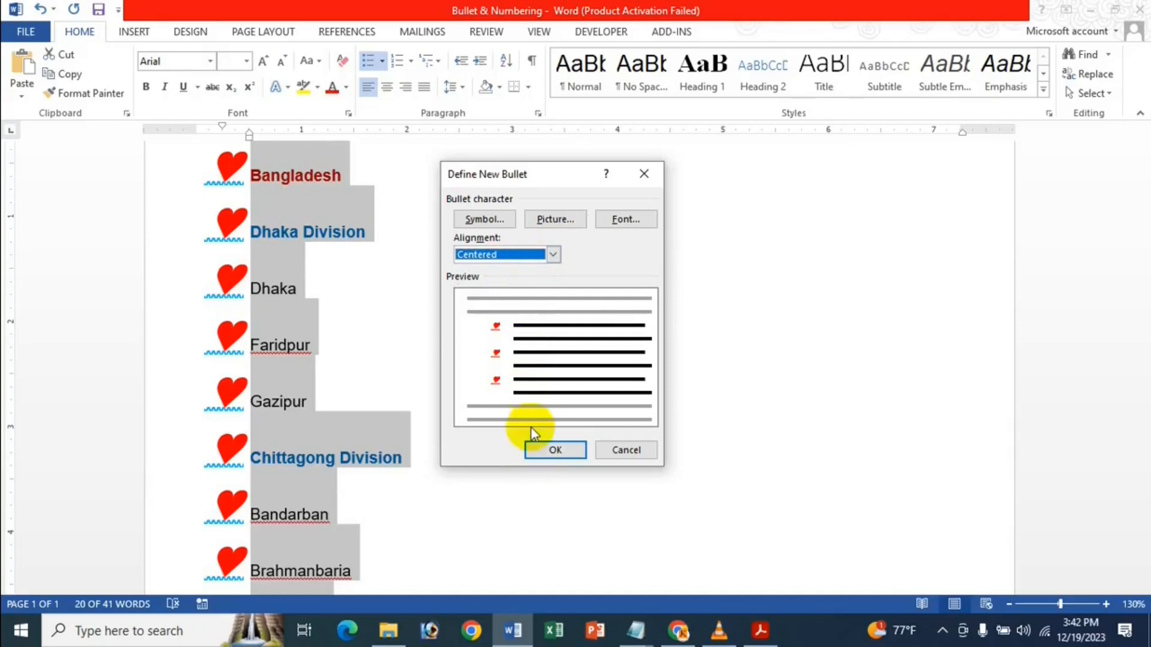
pyautogui.click(542, 450)
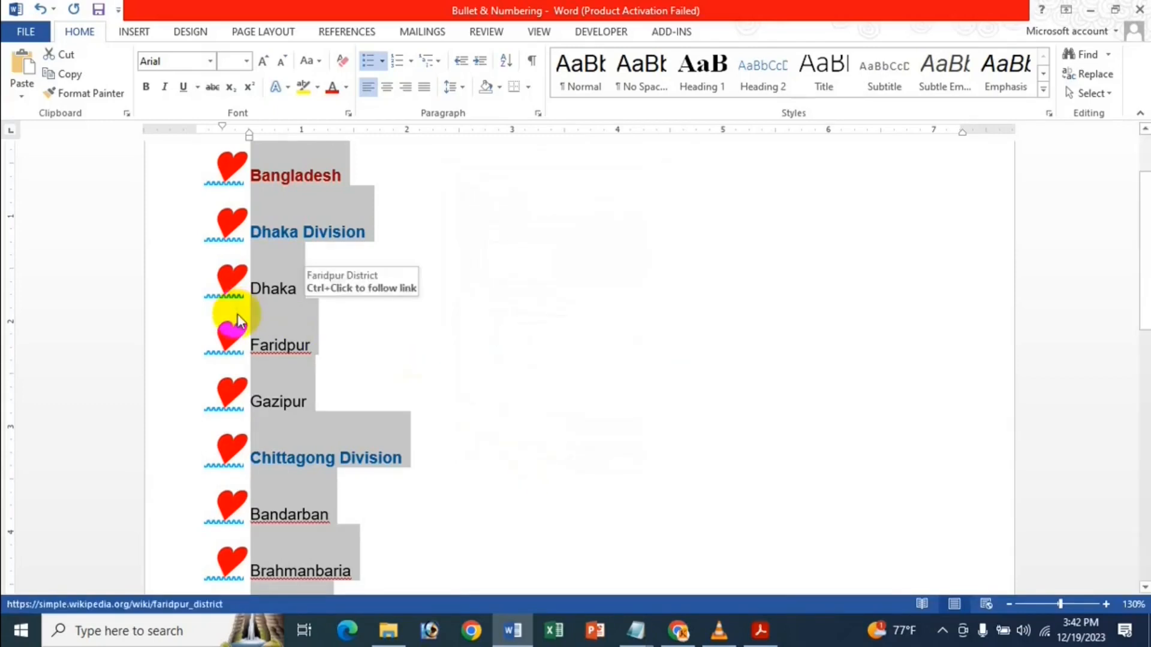
pyautogui.click(381, 66)
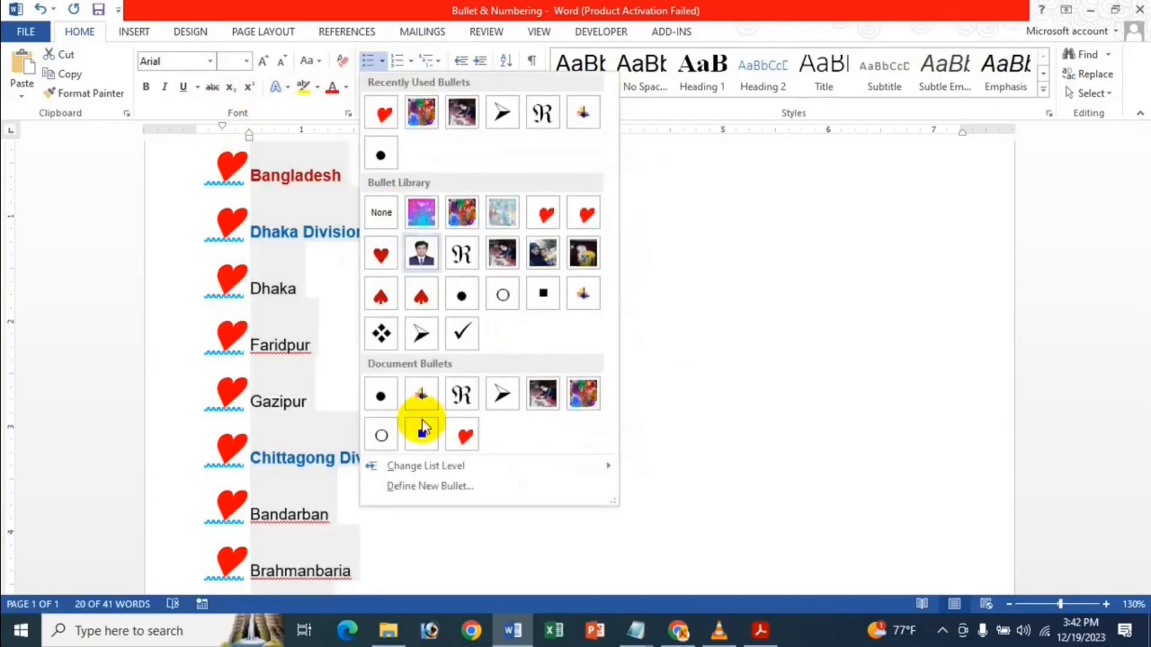
# Choose the Icche Jan Kolija picture from Documents > Icche Dana as the bullet image.
pyautogui.click(428, 490)
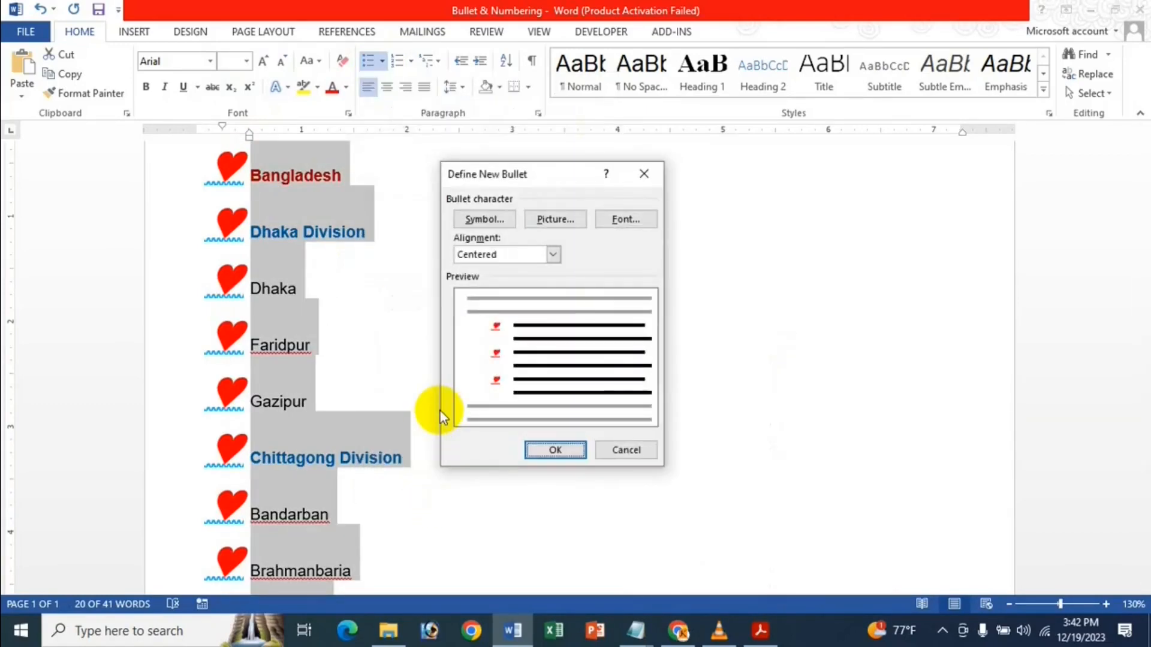
pyautogui.click(570, 226)
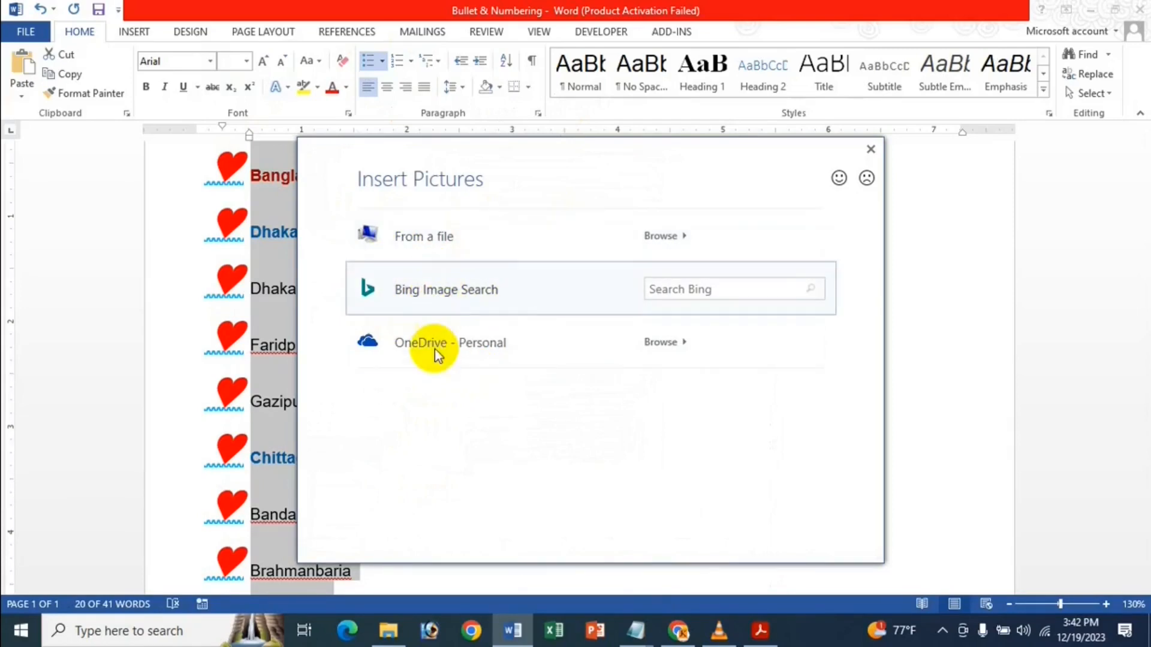
pyautogui.click(447, 238)
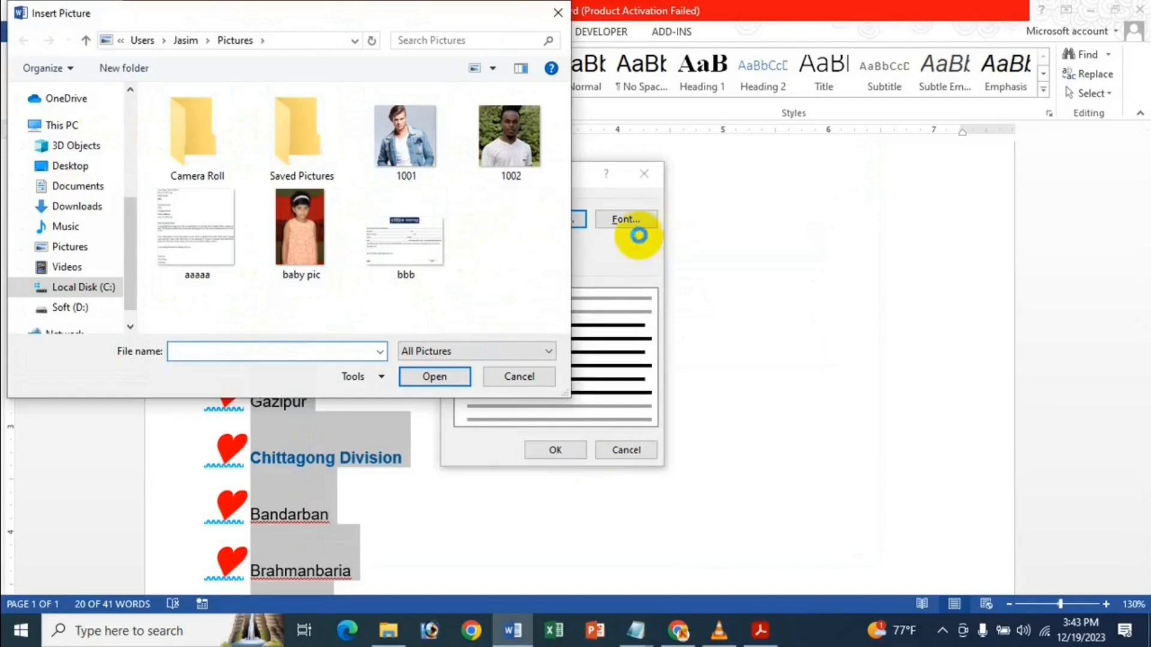
pyautogui.click(80, 188)
pyautogui.scroll(-5, 441, 219)
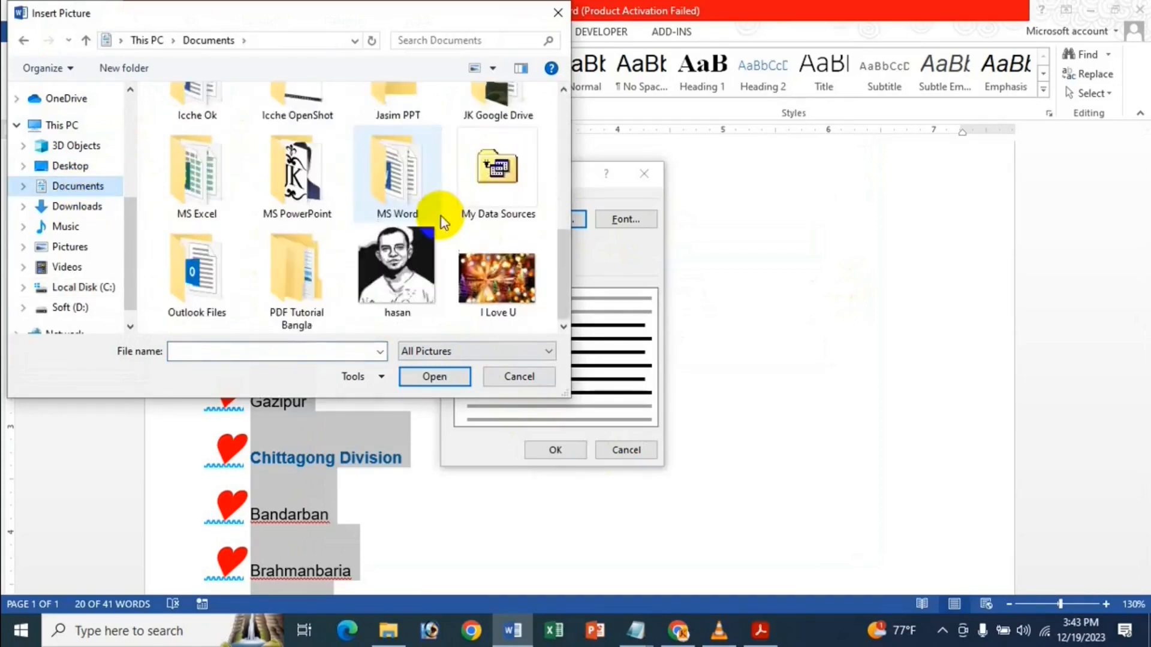
pyautogui.doubleClick(401, 123)
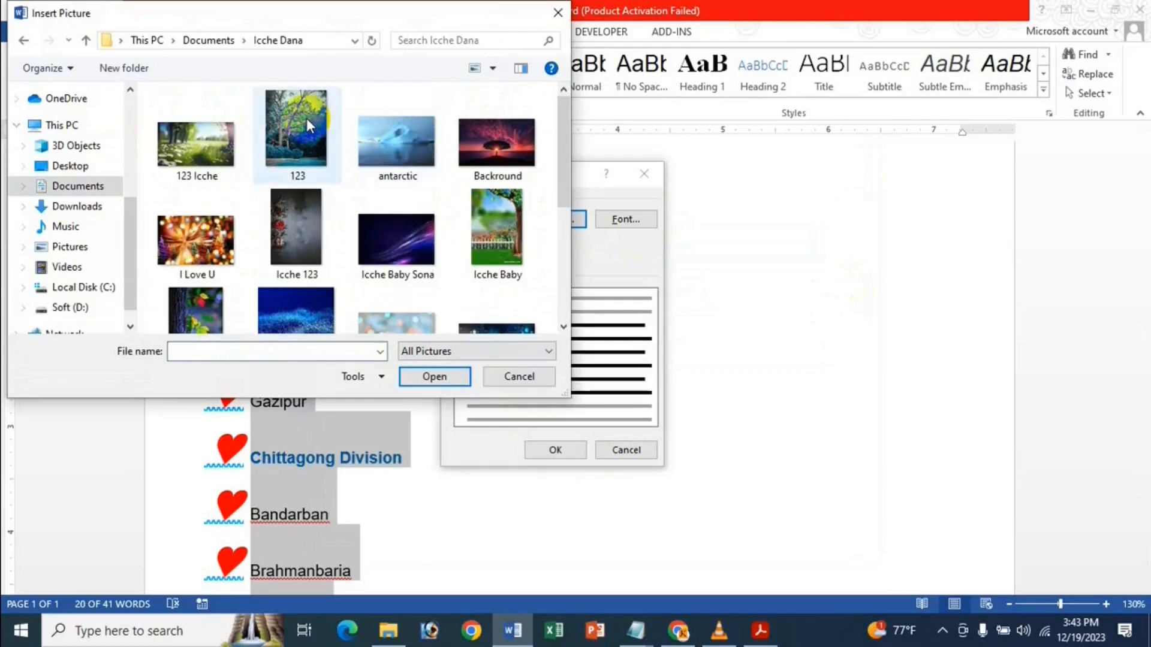
pyautogui.scroll(-4, 307, 118)
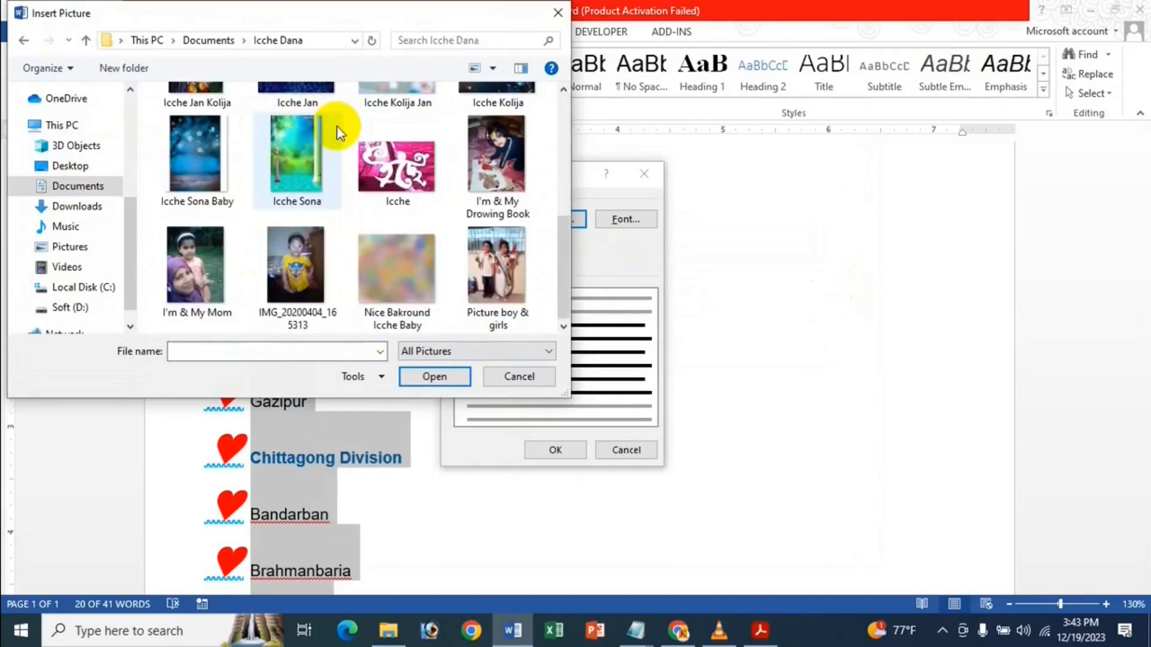
pyautogui.scroll(5, 451, 163)
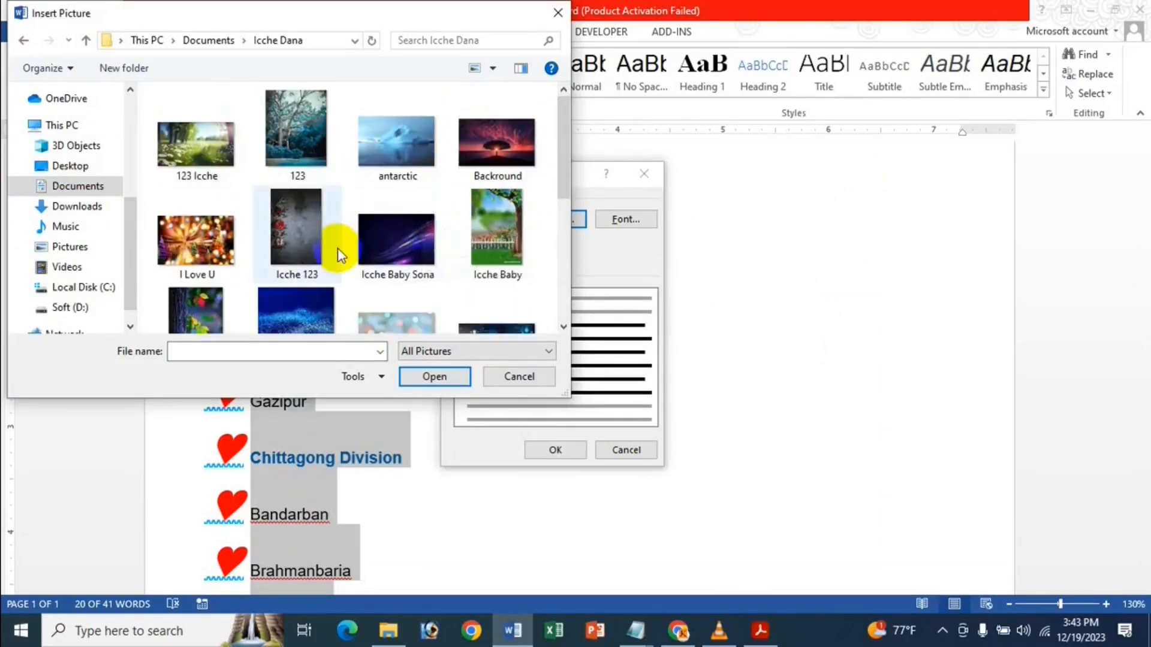
pyautogui.scroll(-1, 337, 247)
pyautogui.click(192, 269)
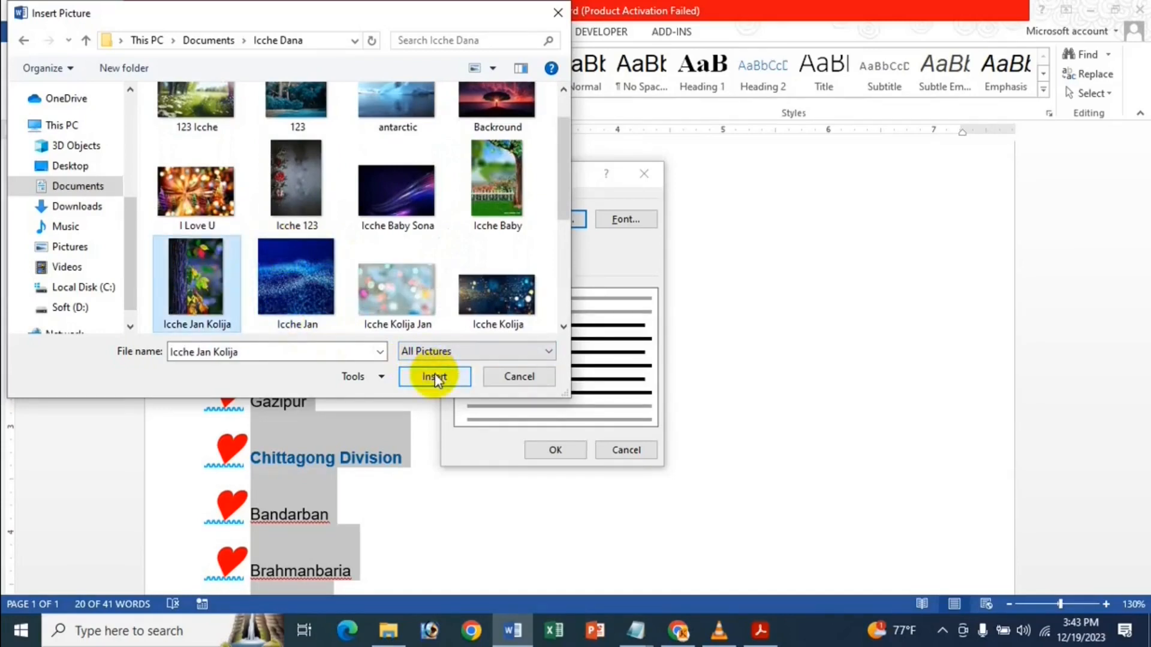
pyautogui.click(435, 375)
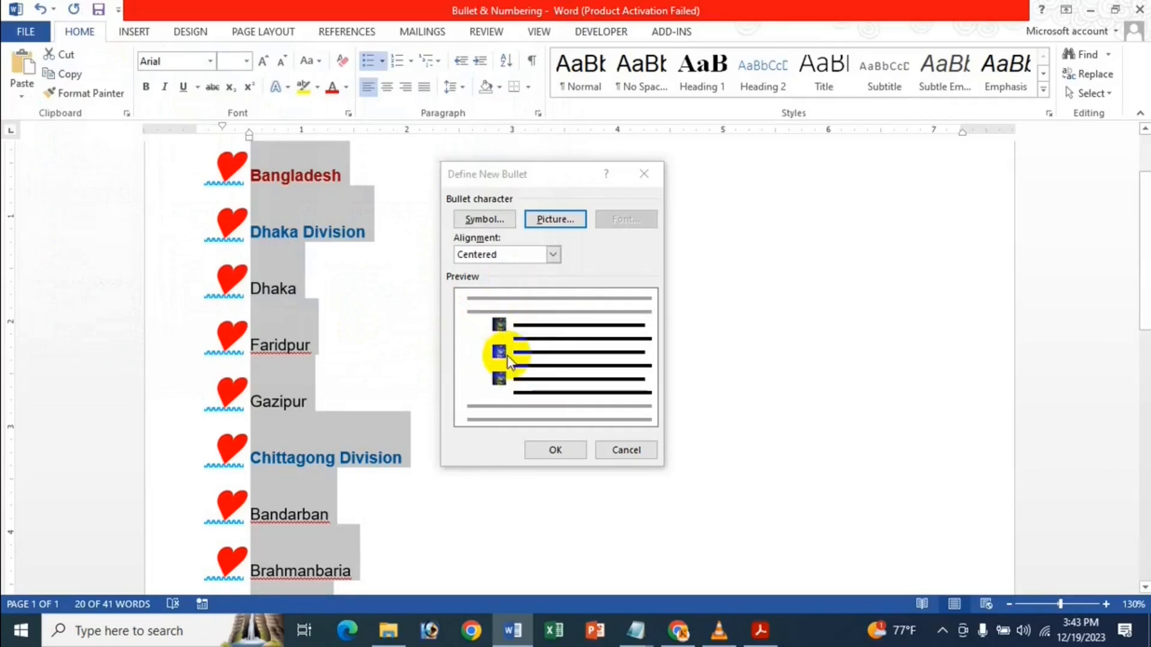
# Left-align the Icche Jan Kolija picture bullet and apply it to every list line.
pyautogui.click(503, 254)
pyautogui.click(500, 281)
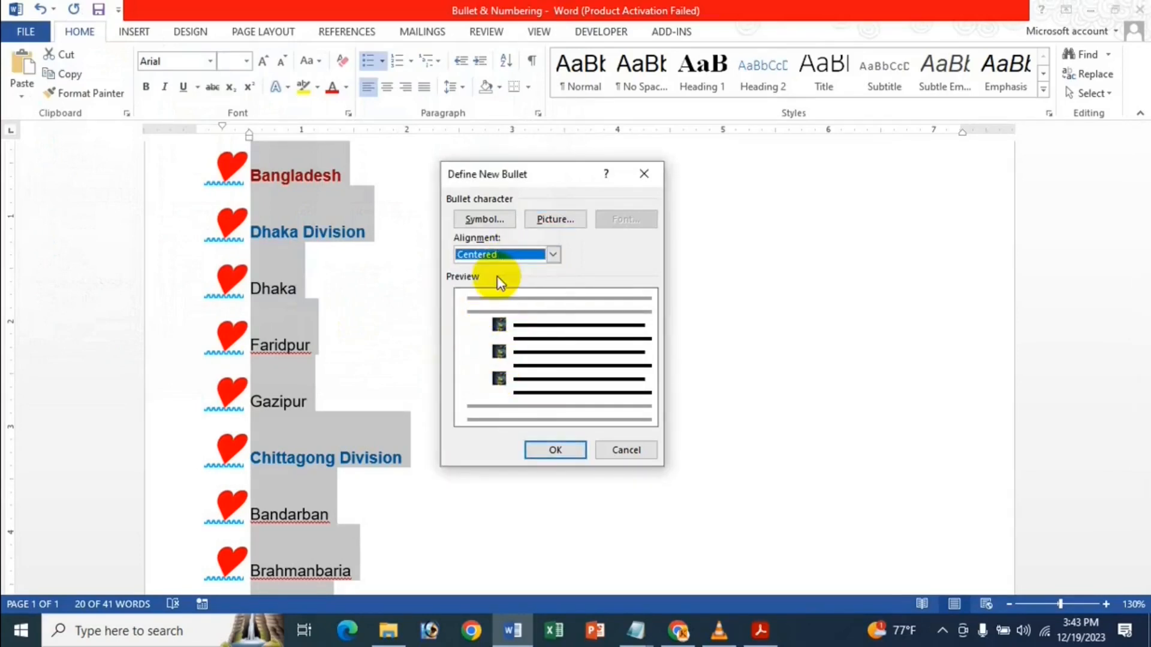
pyautogui.click(498, 258)
pyautogui.click(495, 268)
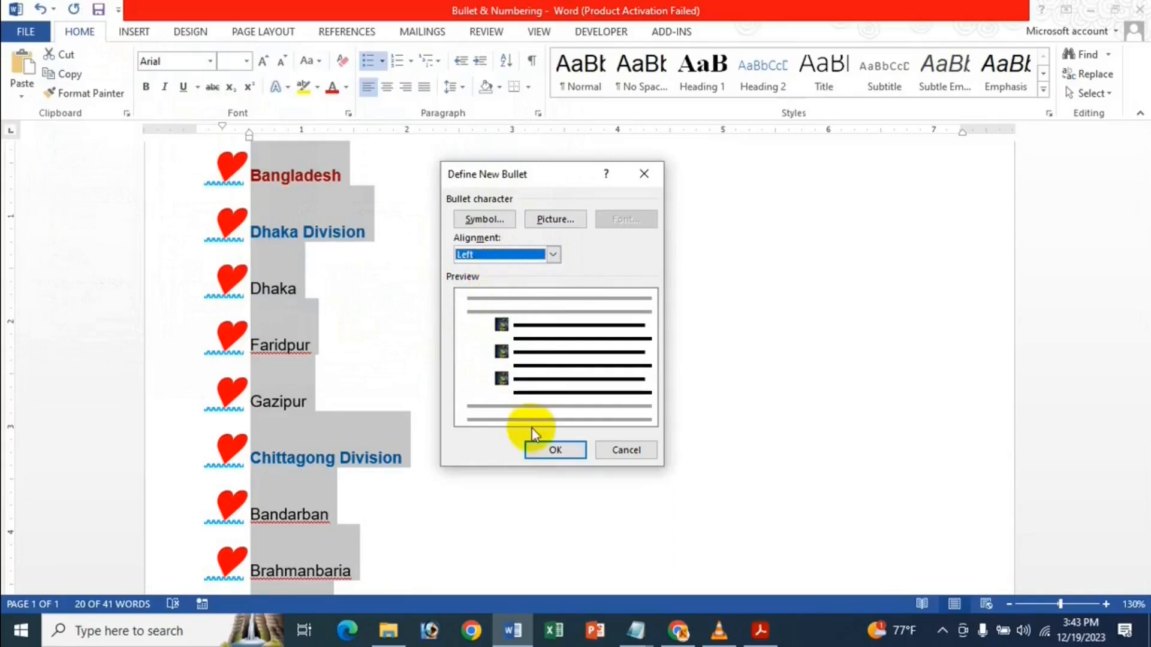
pyautogui.click(552, 450)
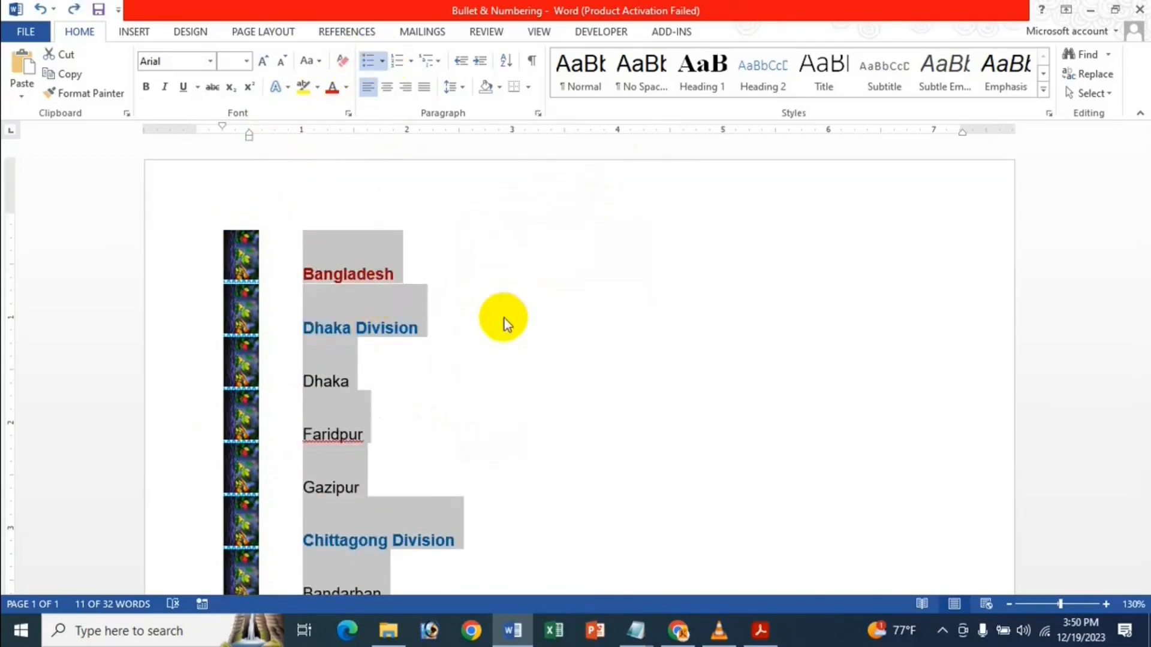
# Undo the picture bullets and start a new picture bullet definition.
pyautogui.hotkey('ctrl', 'z')
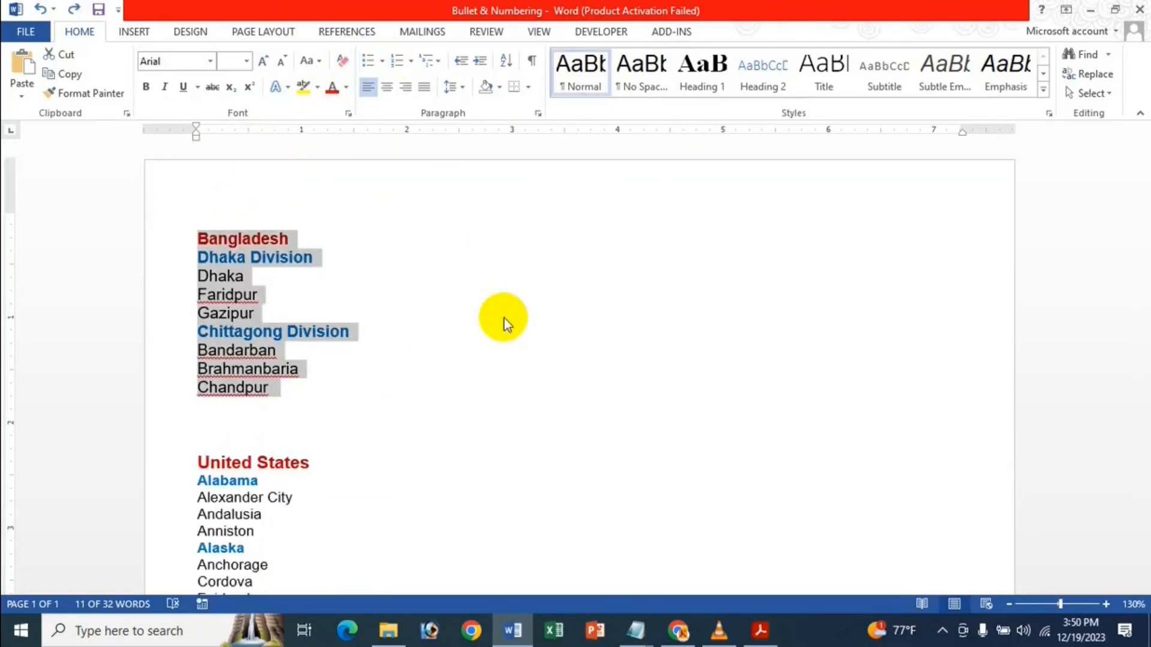
pyautogui.click(384, 64)
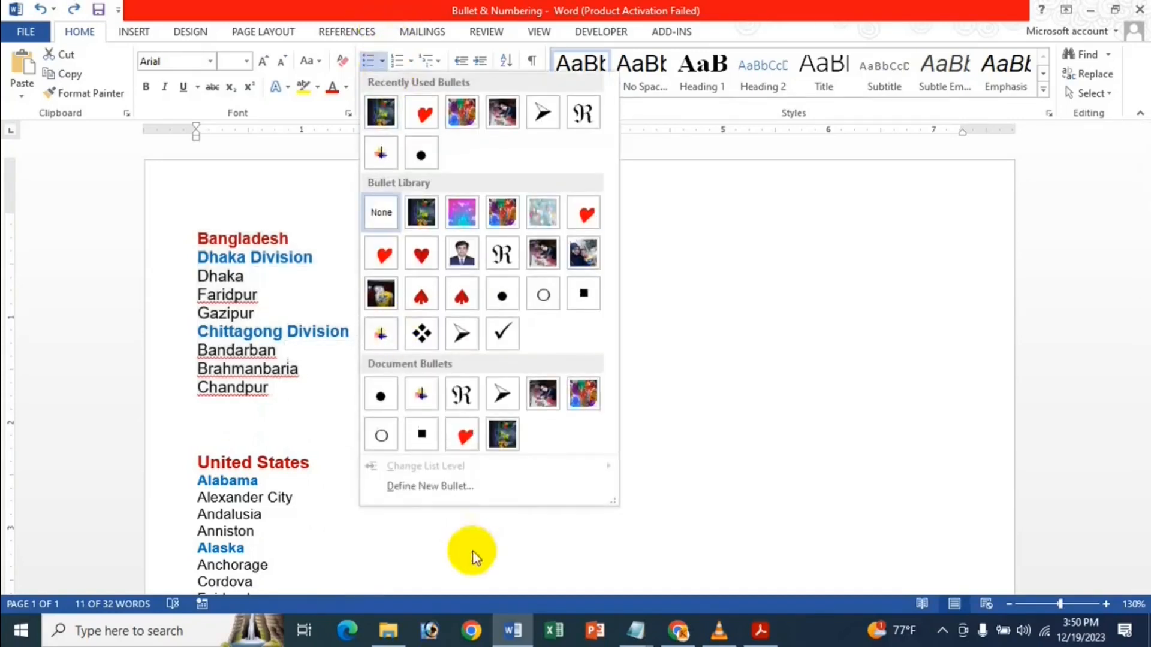
pyautogui.click(477, 487)
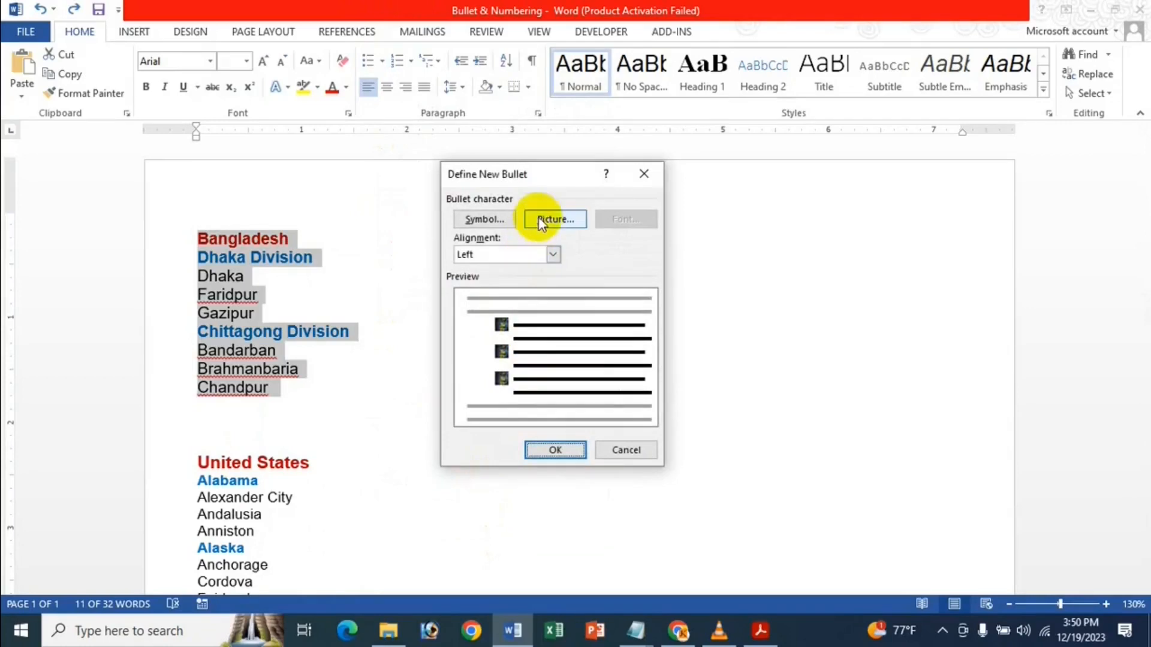
pyautogui.click(547, 221)
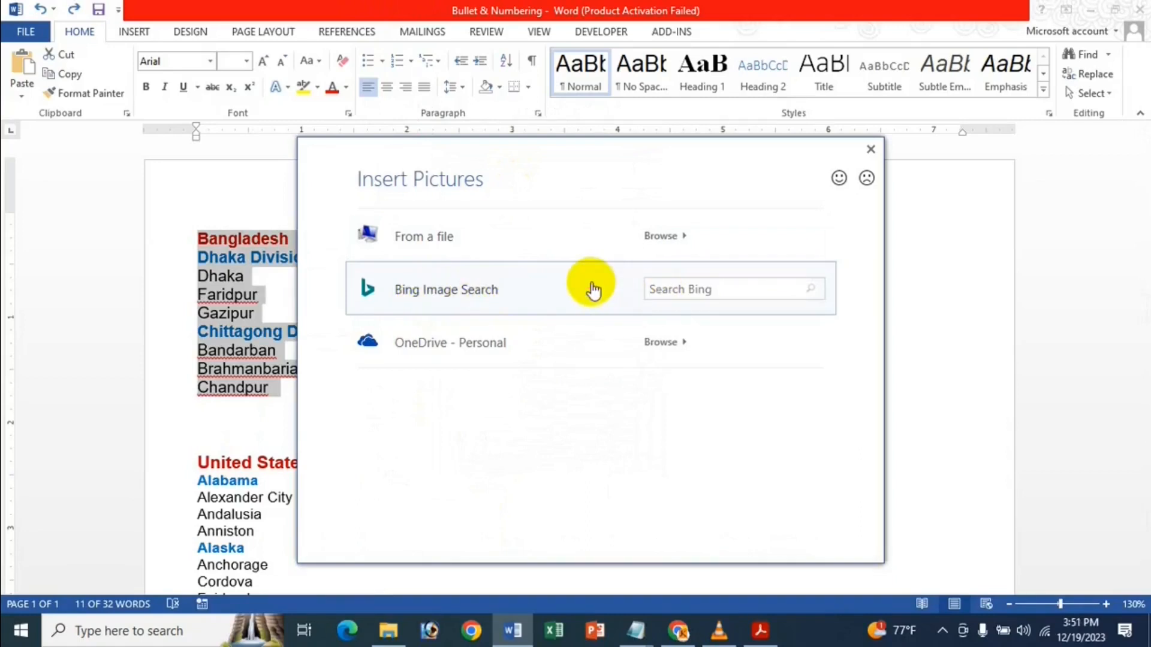
# Scroll the online picture categories to Emoji and emoticons and open the Smiley face results.
pyautogui.scroll(-5, 584, 371)
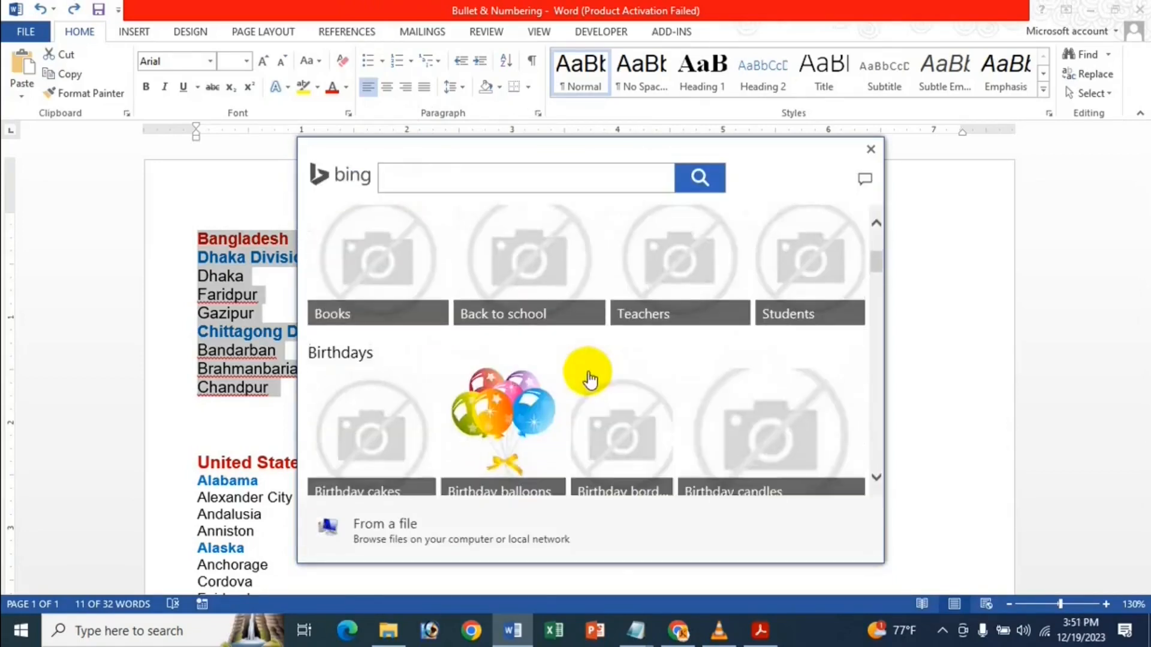
pyautogui.scroll(-1, 590, 379)
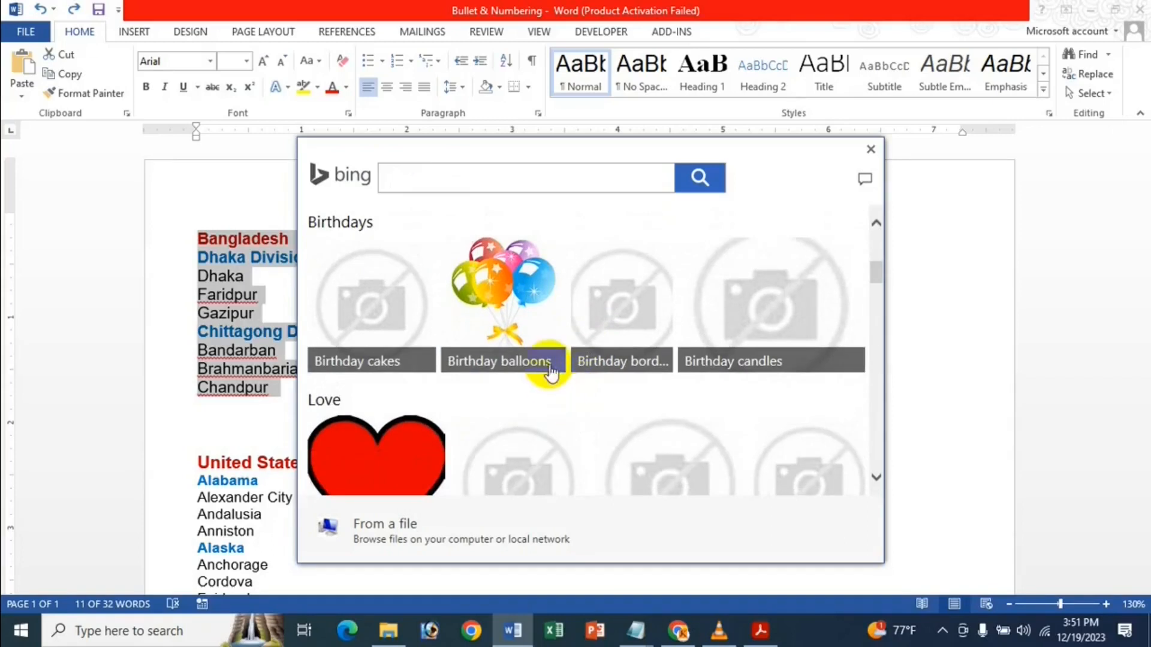
pyautogui.scroll(-7, 542, 372)
pyautogui.scroll(-12, 373, 370)
pyautogui.scroll(-7, 373, 370)
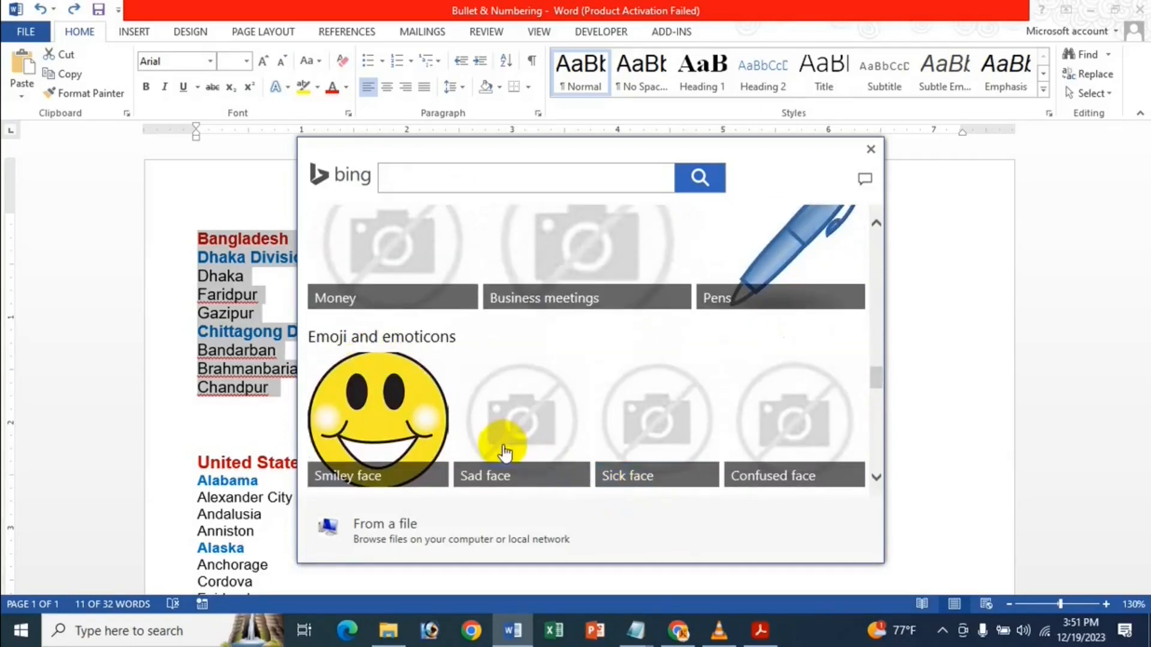
pyautogui.click(374, 424)
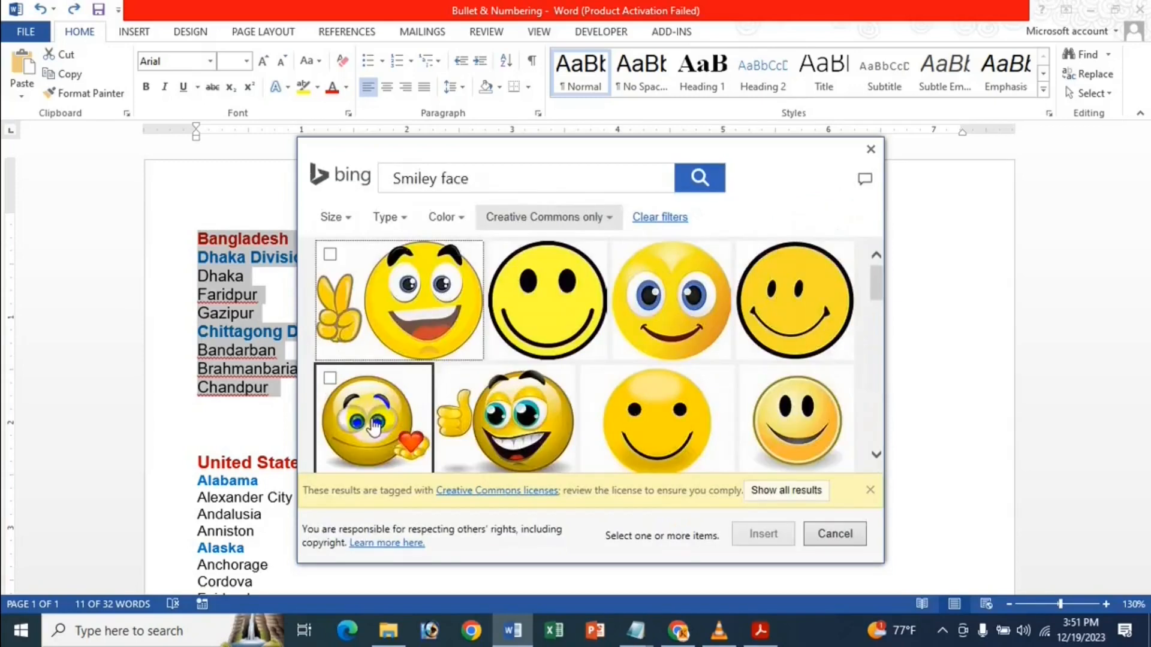
# Insert the sunglasses smiley as the bullet picture, accepting the file conversion and dismissing the error.
pyautogui.scroll(-1, 502, 379)
pyautogui.scroll(-6, 502, 379)
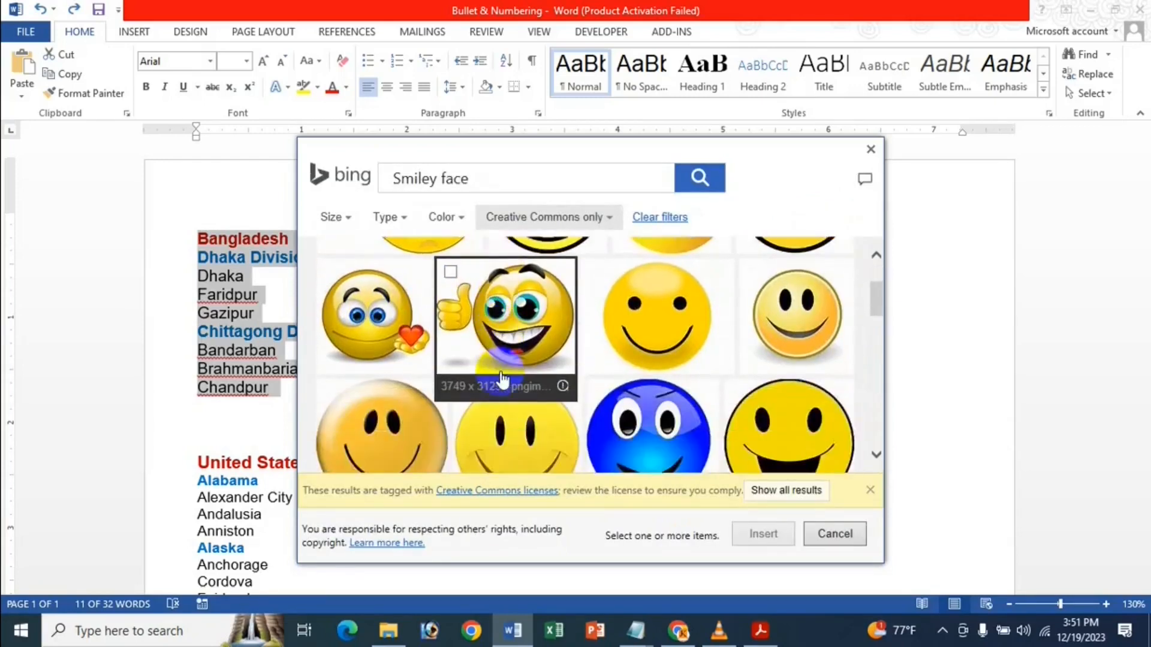
pyautogui.scroll(-6, 495, 406)
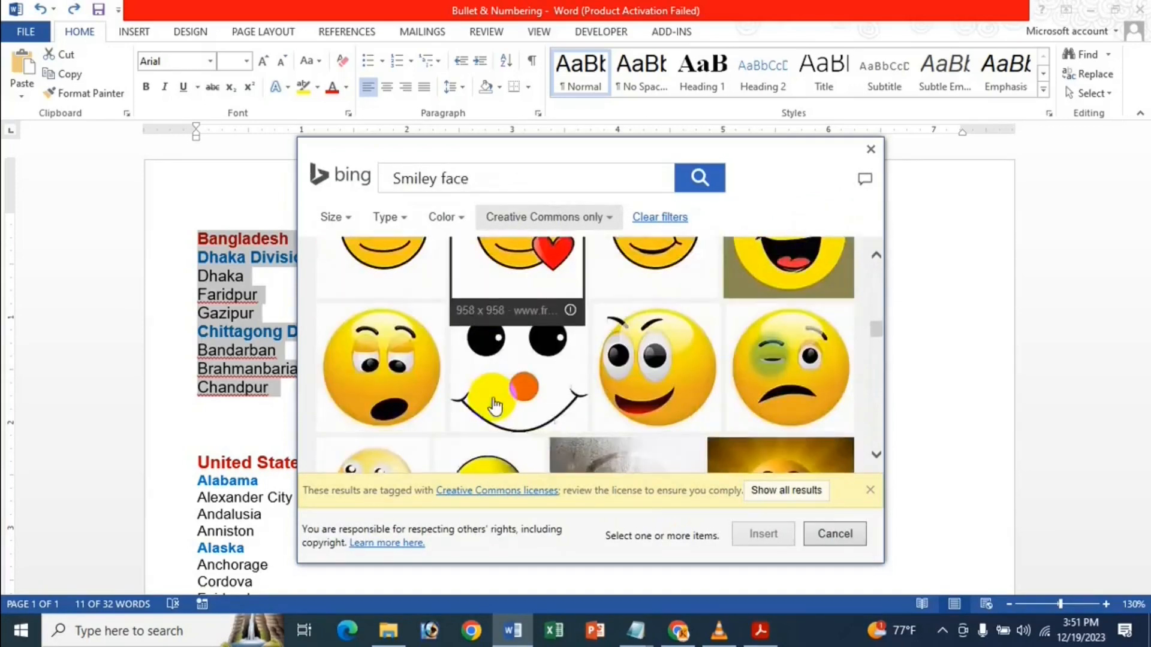
pyautogui.scroll(-6, 495, 407)
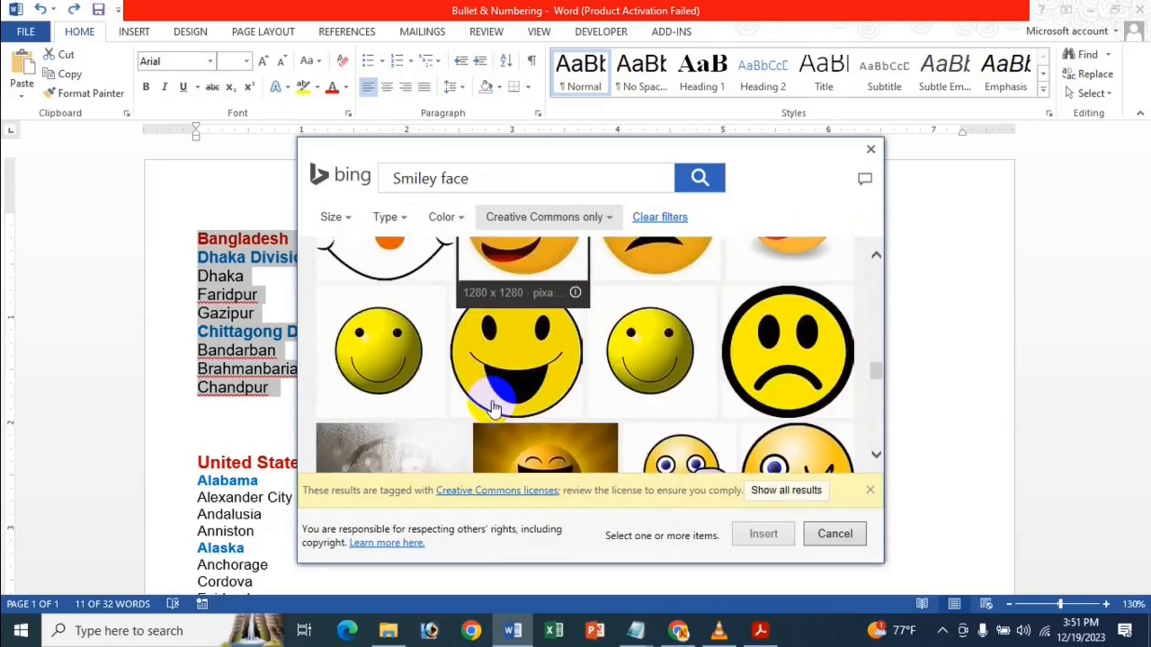
pyautogui.scroll(6, 494, 410)
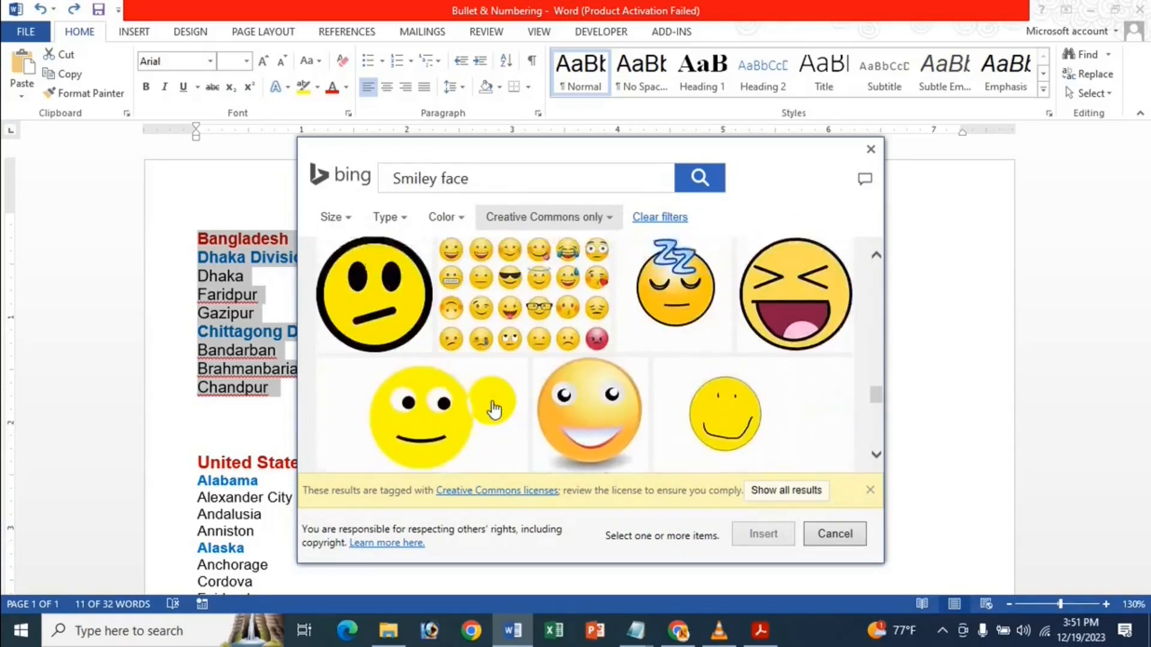
pyautogui.scroll(6, 495, 409)
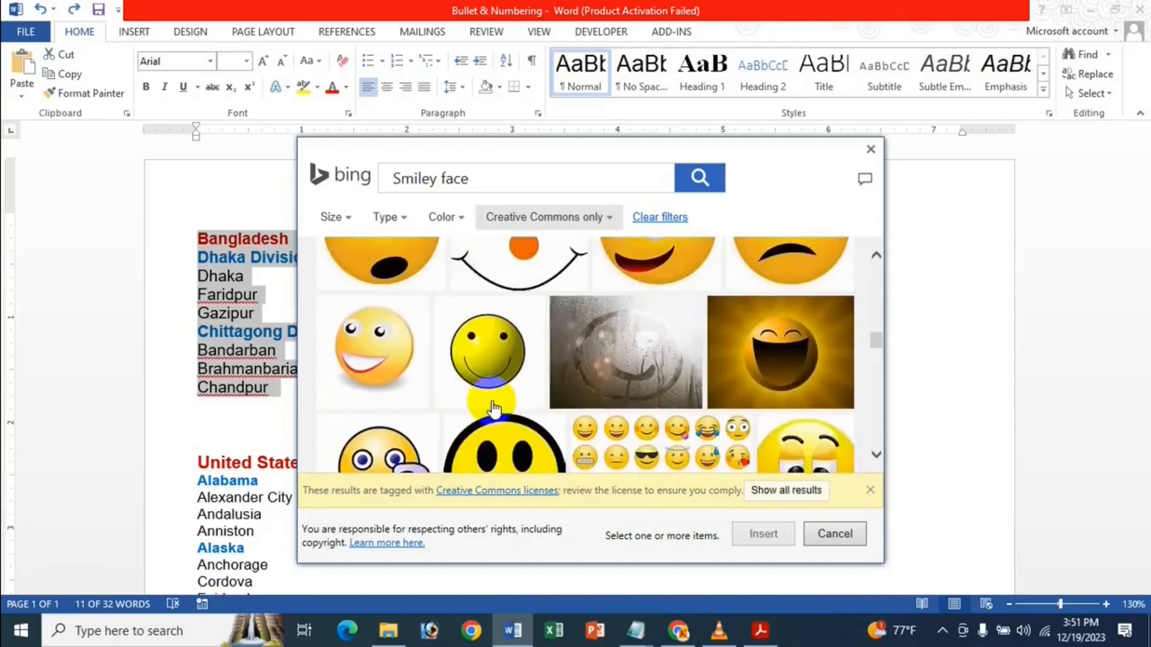
pyautogui.scroll(2, 488, 427)
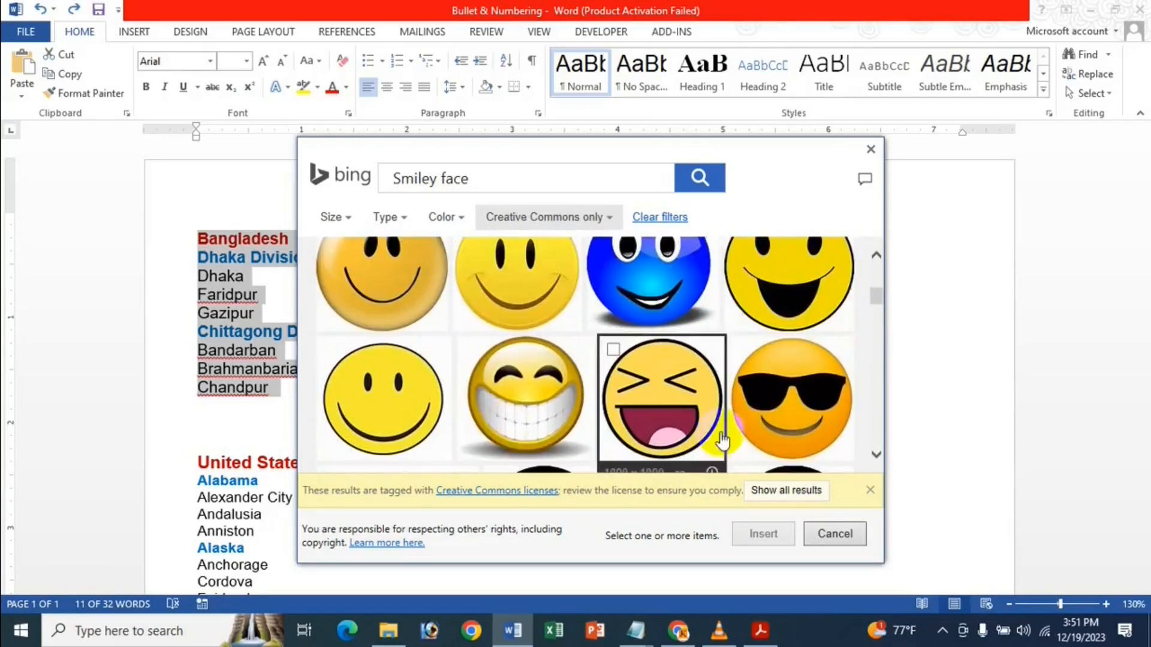
pyautogui.click(798, 396)
pyautogui.click(768, 529)
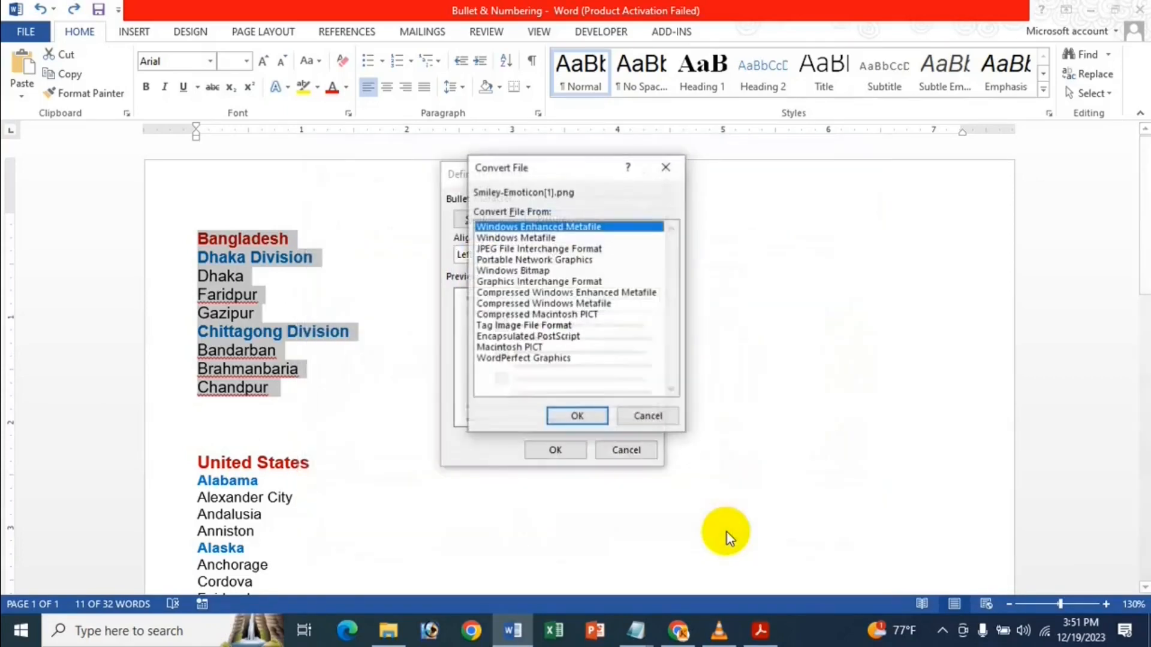
pyautogui.click(568, 420)
pyautogui.click(587, 362)
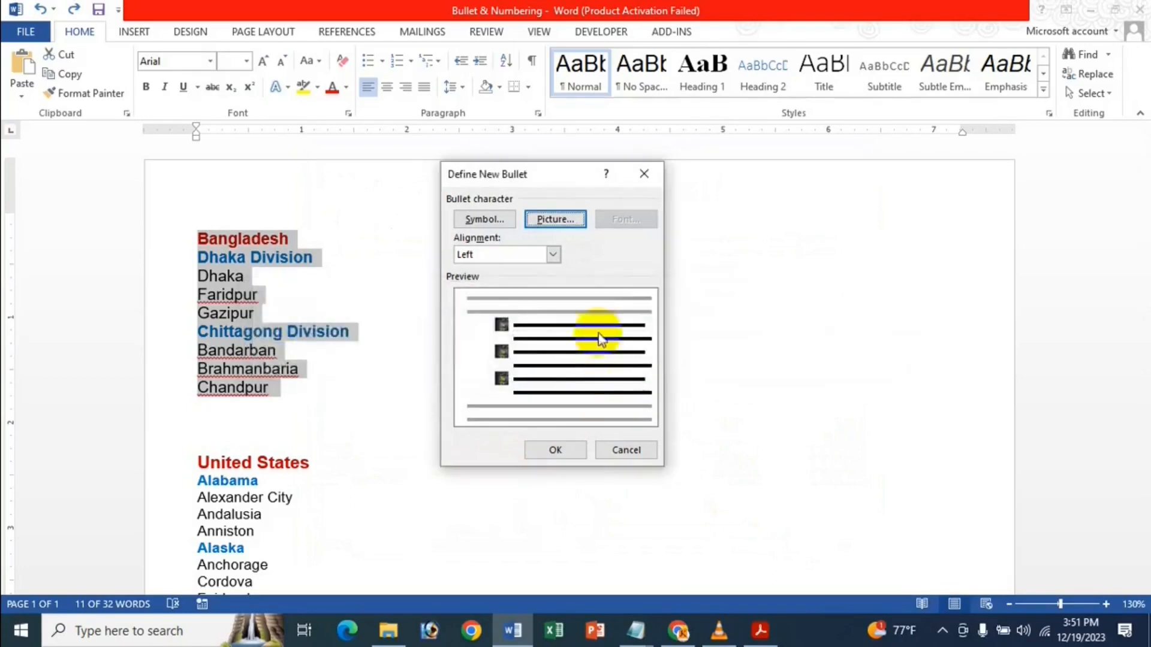
# Search online pictures for 'cat' and browse the results for a bullet picture.
pyautogui.click(571, 222)
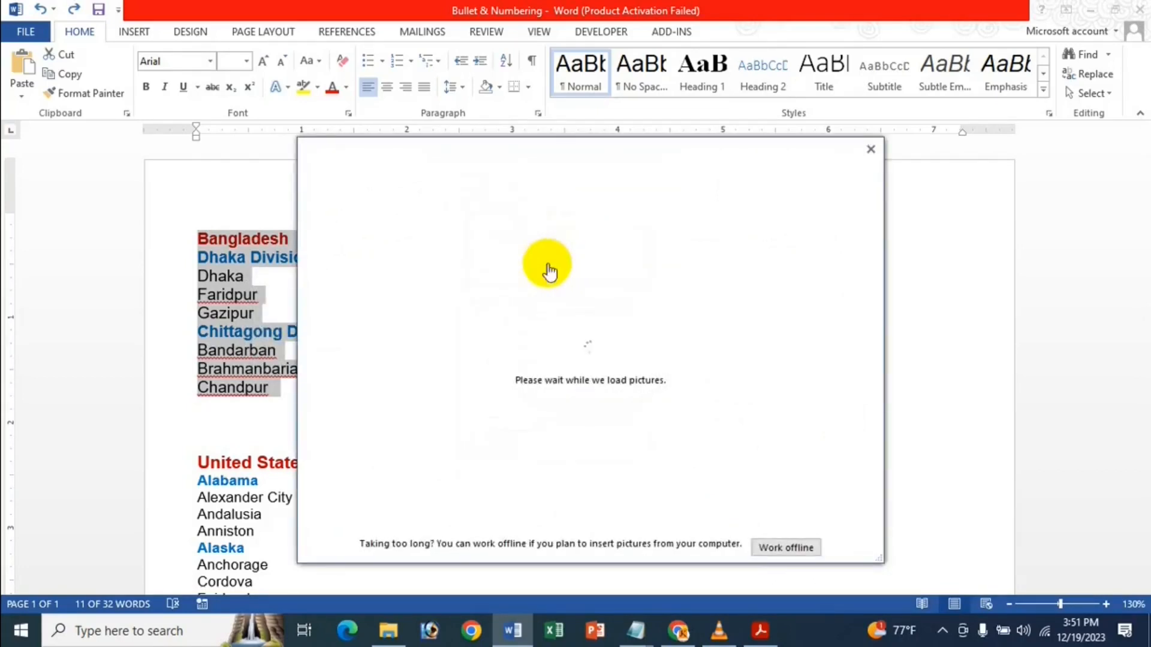
pyautogui.click(685, 289)
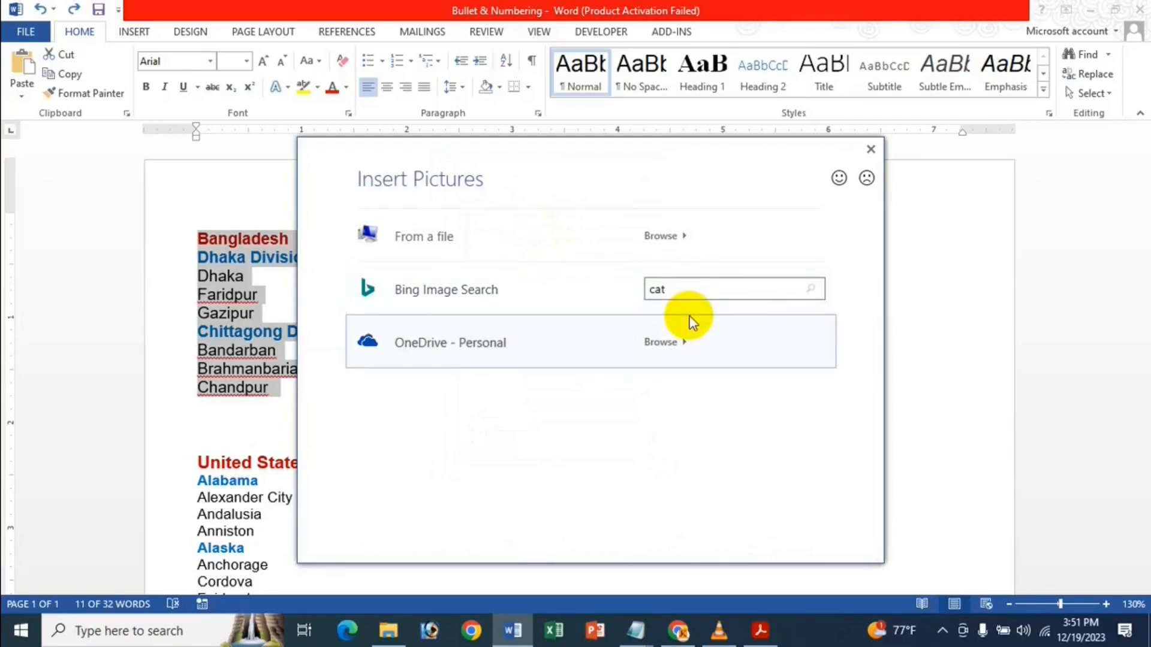
pyautogui.press('Return')
pyautogui.scroll(-2, 604, 357)
pyautogui.scroll(-5, 604, 357)
pyautogui.scroll(-5, 594, 367)
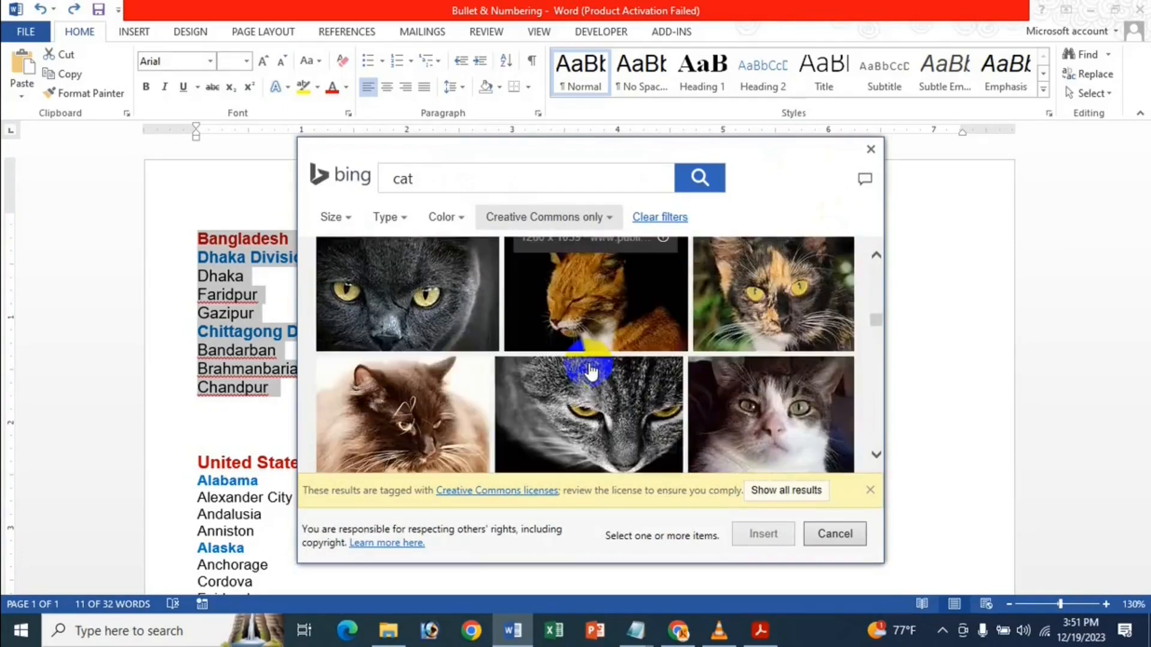
pyautogui.scroll(1, 591, 371)
pyautogui.scroll(-6, 594, 337)
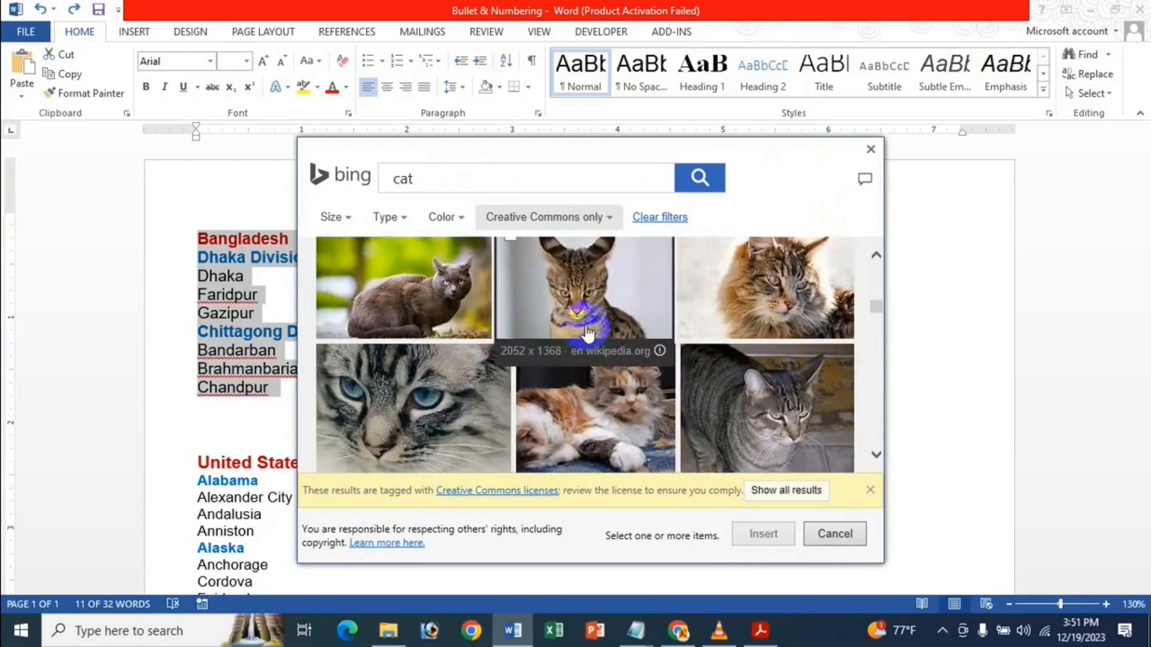
# Insert a kitten photo from the results as the new bullet's picture.
pyautogui.click(780, 346)
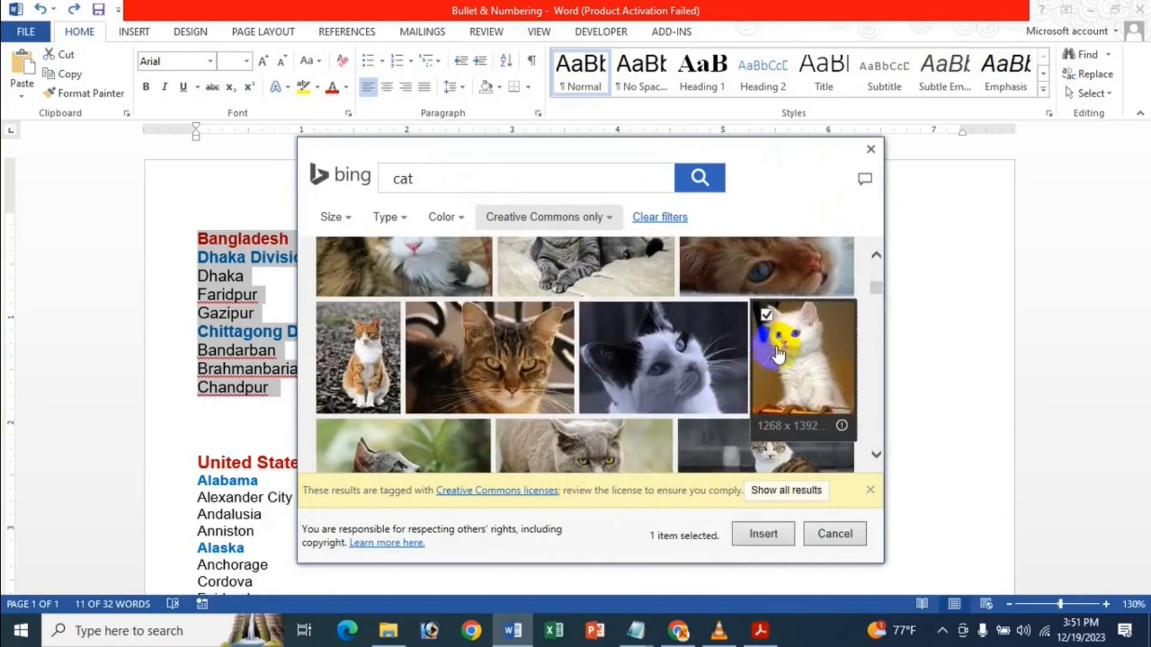
pyautogui.click(768, 533)
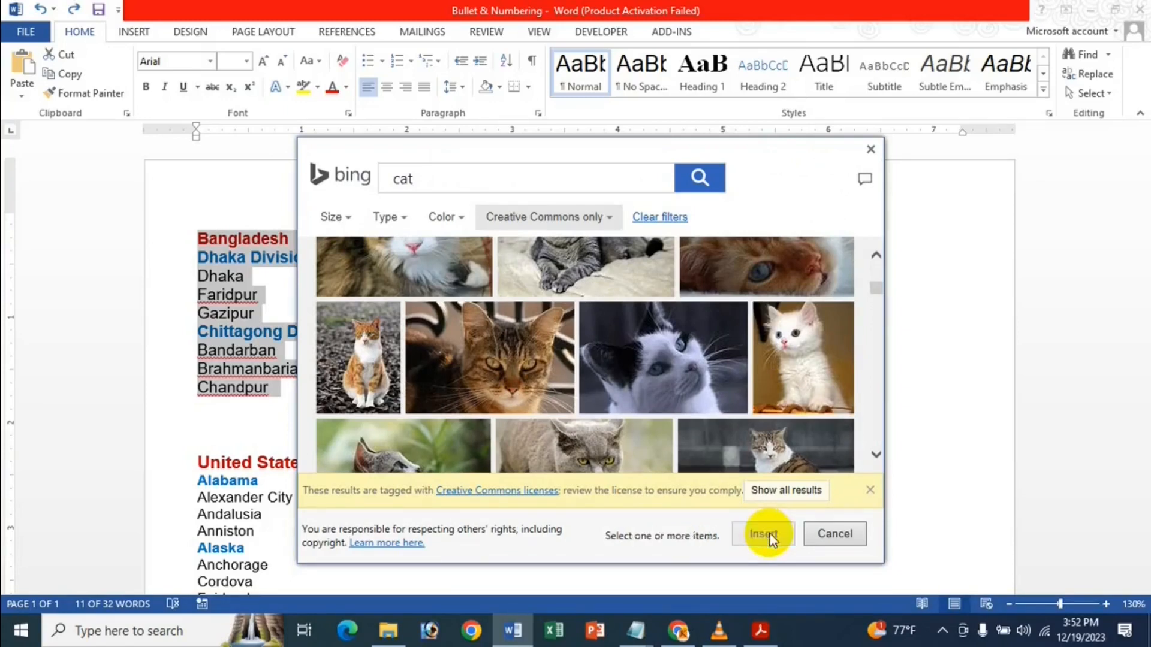
pyautogui.doubleClick(764, 459)
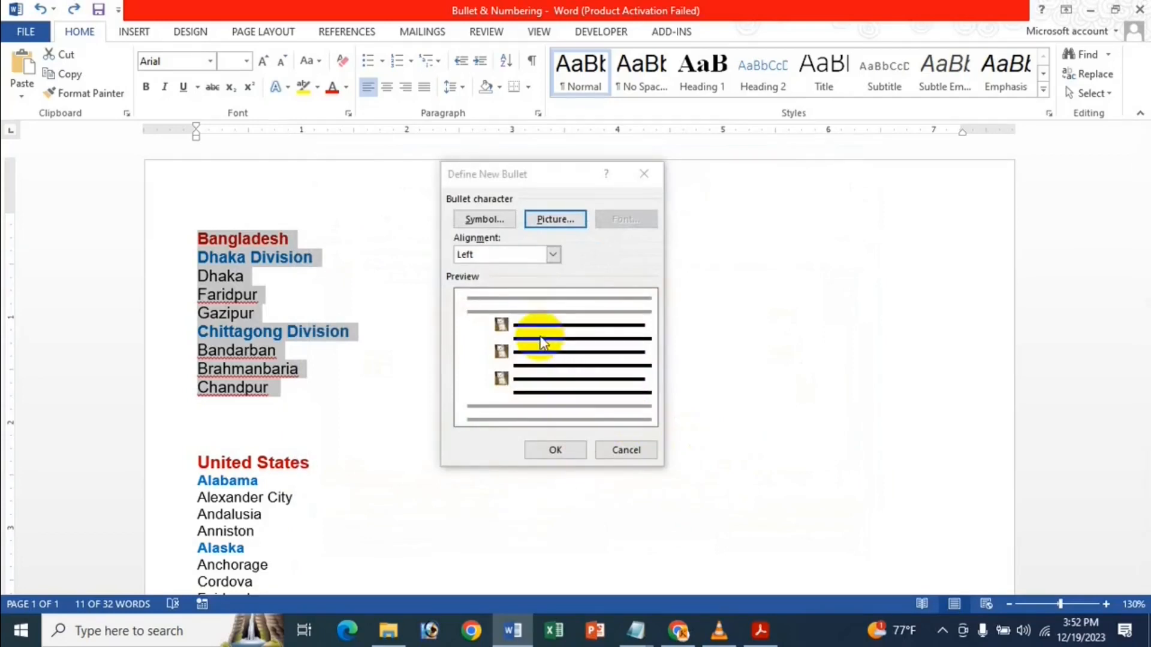
pyautogui.click(510, 257)
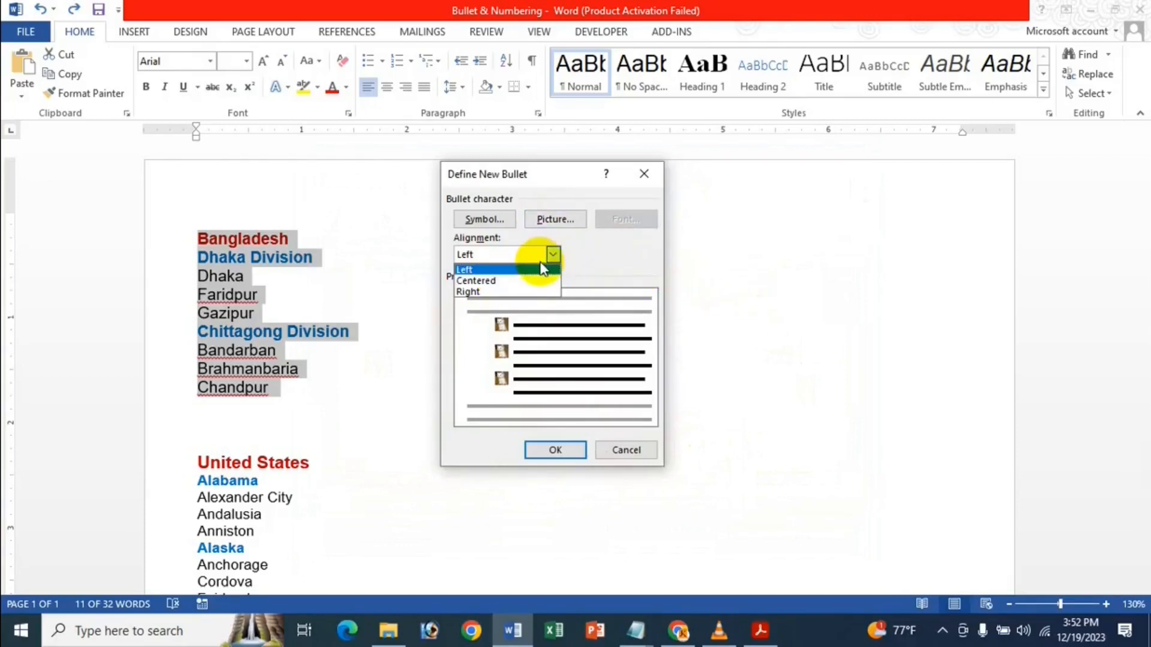
# Keep the kitten bullet left-aligned and apply it to every line from Bangladesh to Chandpur.
pyautogui.click(616, 246)
pyautogui.click(549, 450)
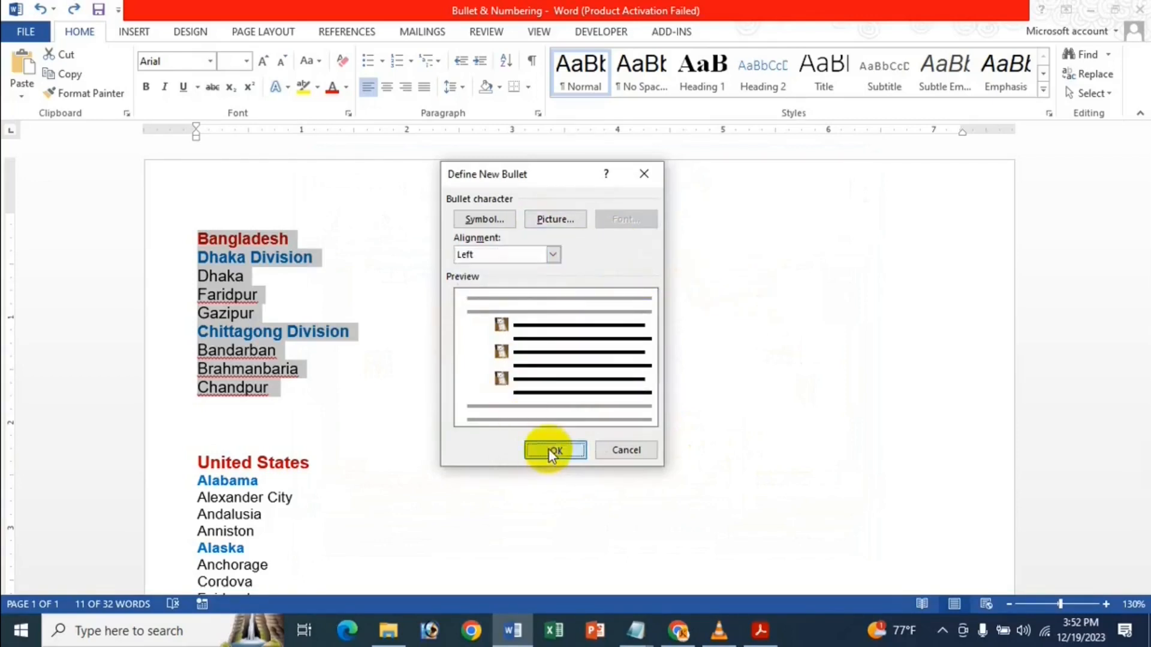
pyautogui.scroll(-4, 296, 265)
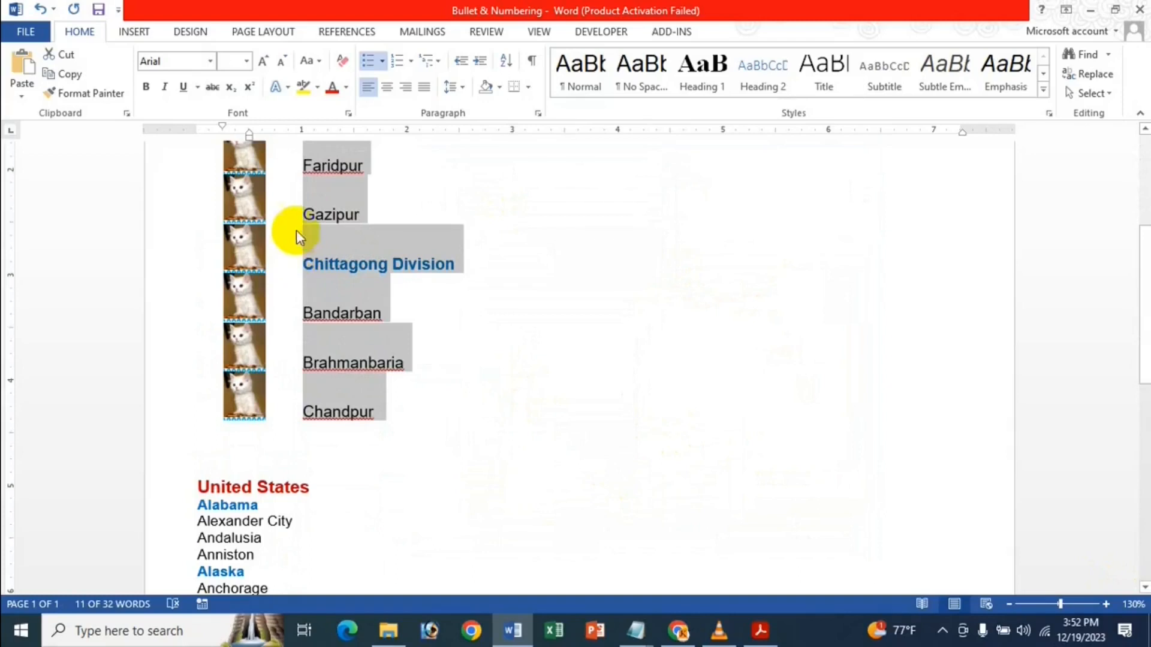
pyautogui.scroll(3, 297, 230)
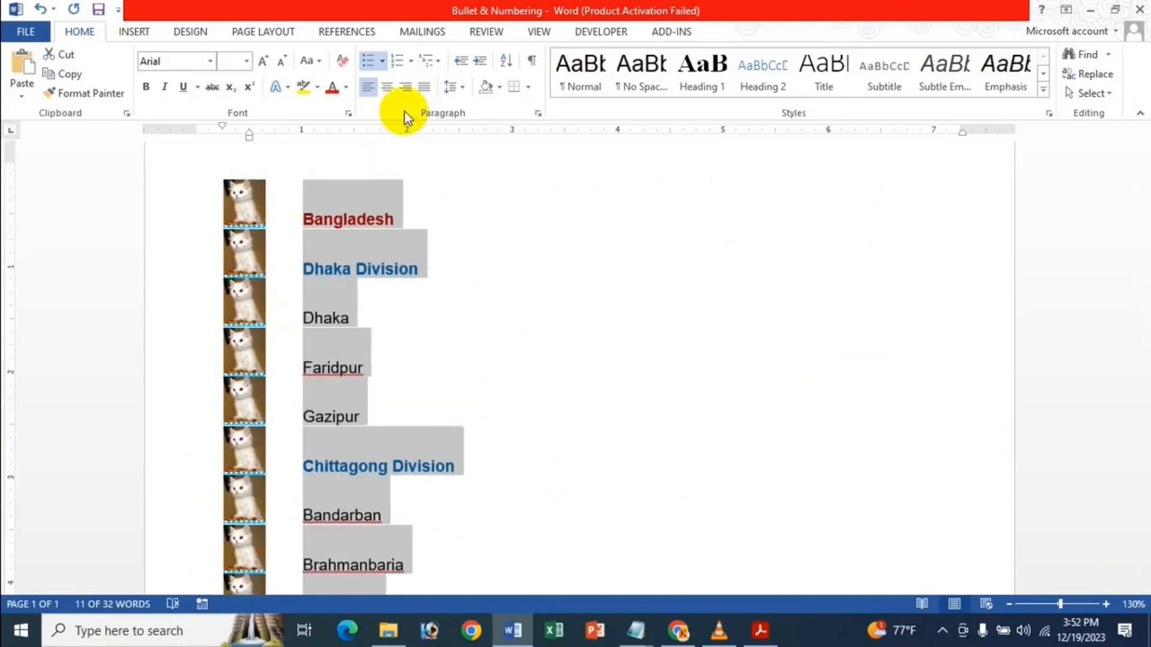
# Set the Bangladesh list's bullets to None, leaving plain text lines.
pyautogui.click(382, 61)
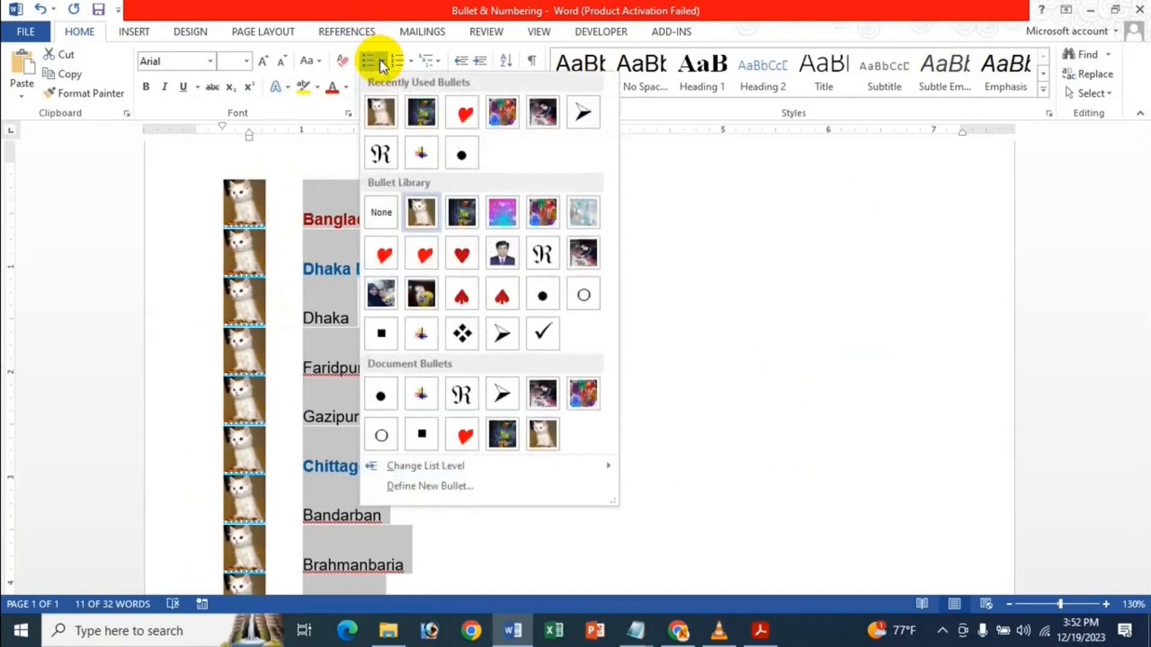
pyautogui.click(456, 492)
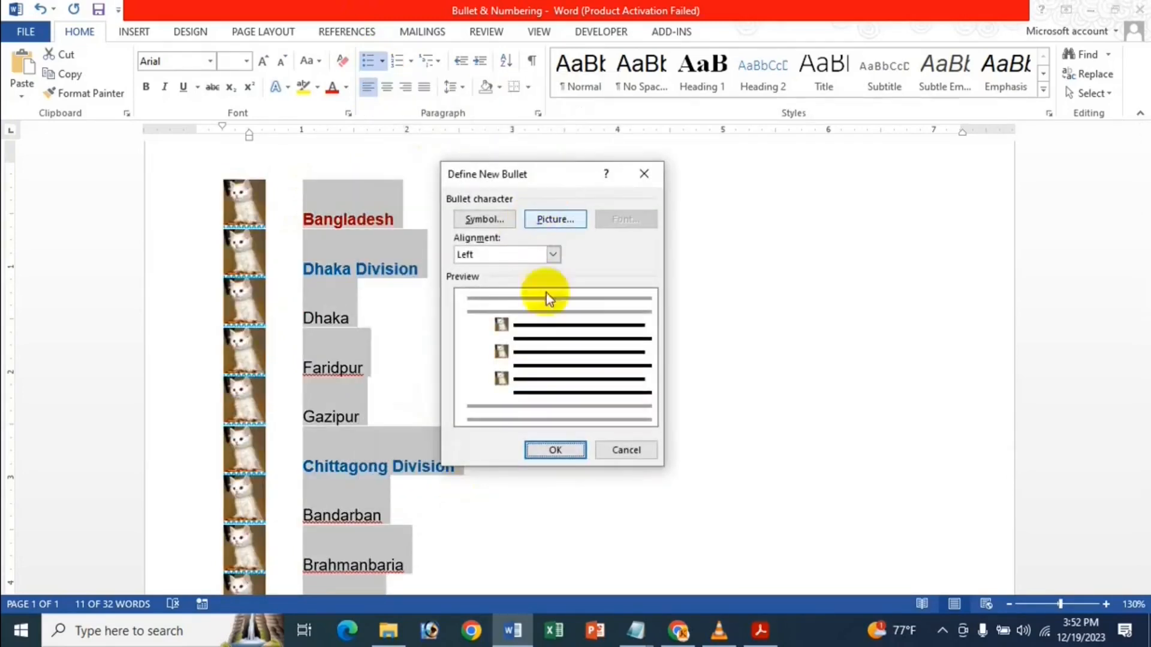
pyautogui.click(636, 451)
pyautogui.click(384, 66)
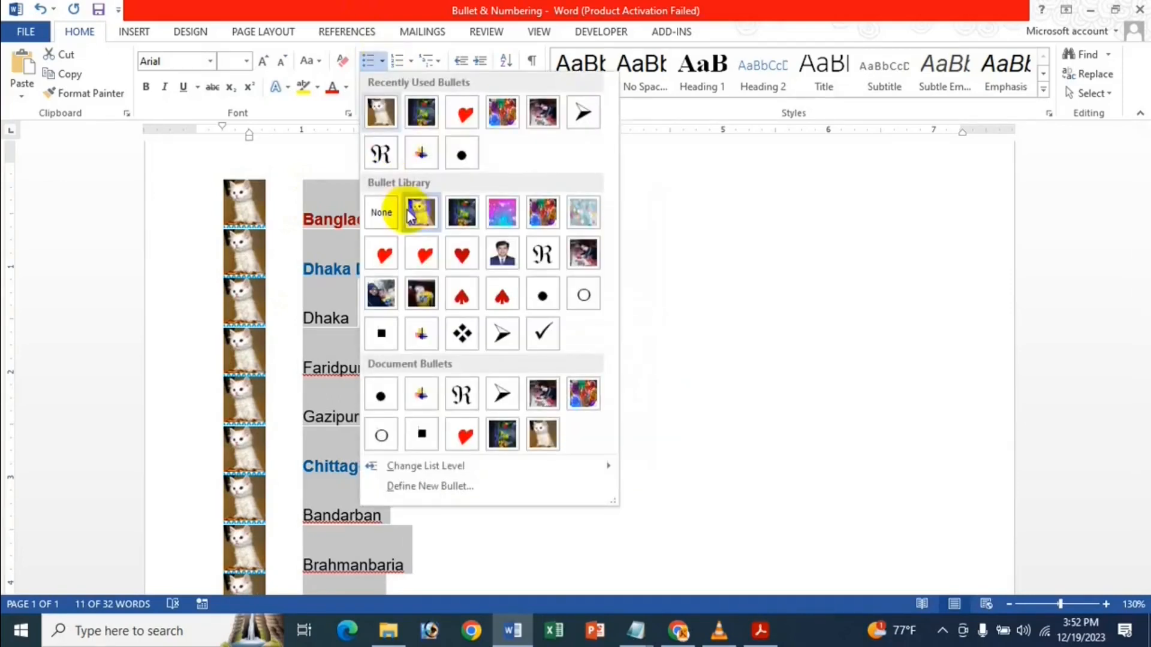
pyautogui.click(387, 209)
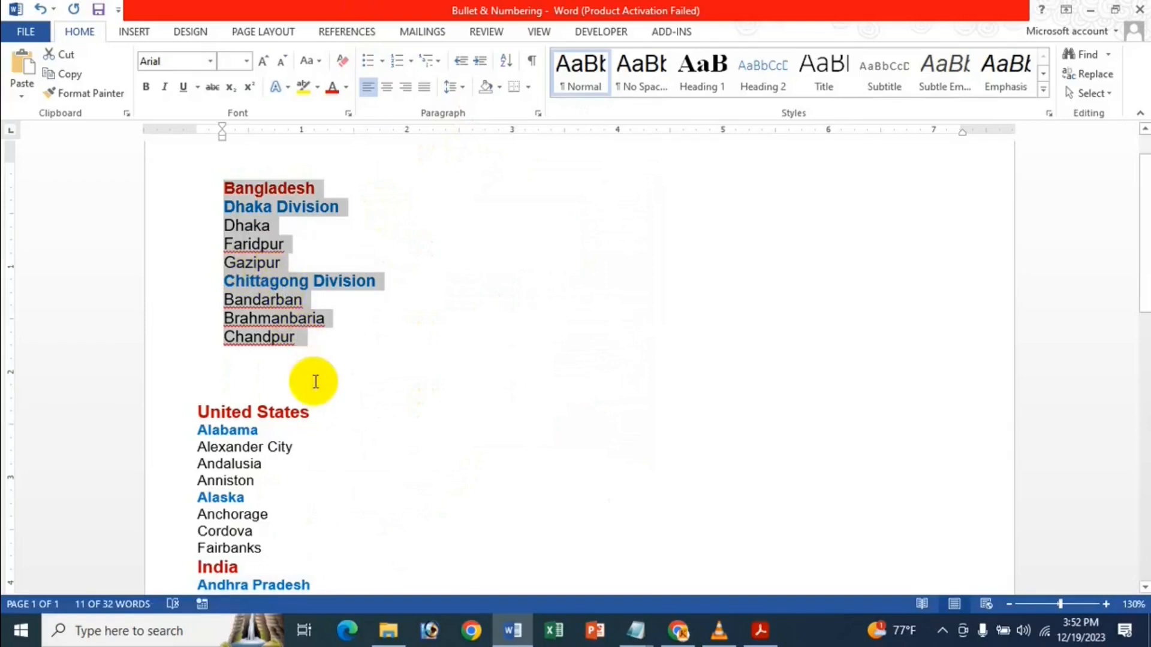
pyautogui.hotkey('ctrl', 'z')
pyautogui.hotkey('ctrl', 'z')
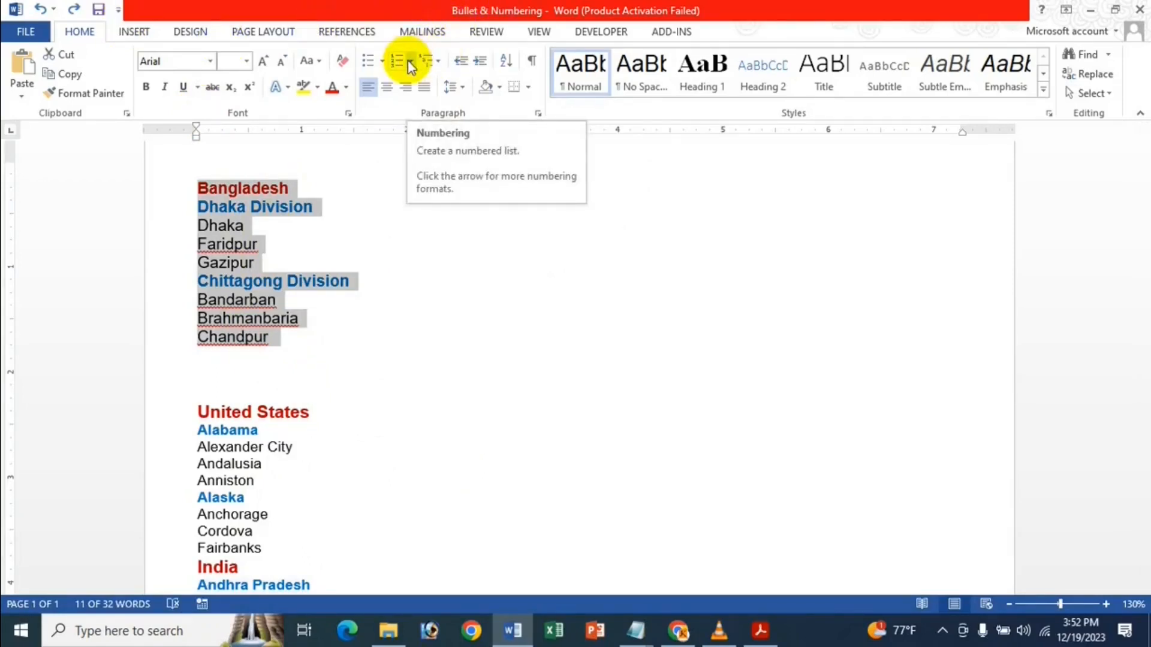
# Select the lines Bangladesh through Chandpur and number them 1 to 9.
pyautogui.click(219, 206)
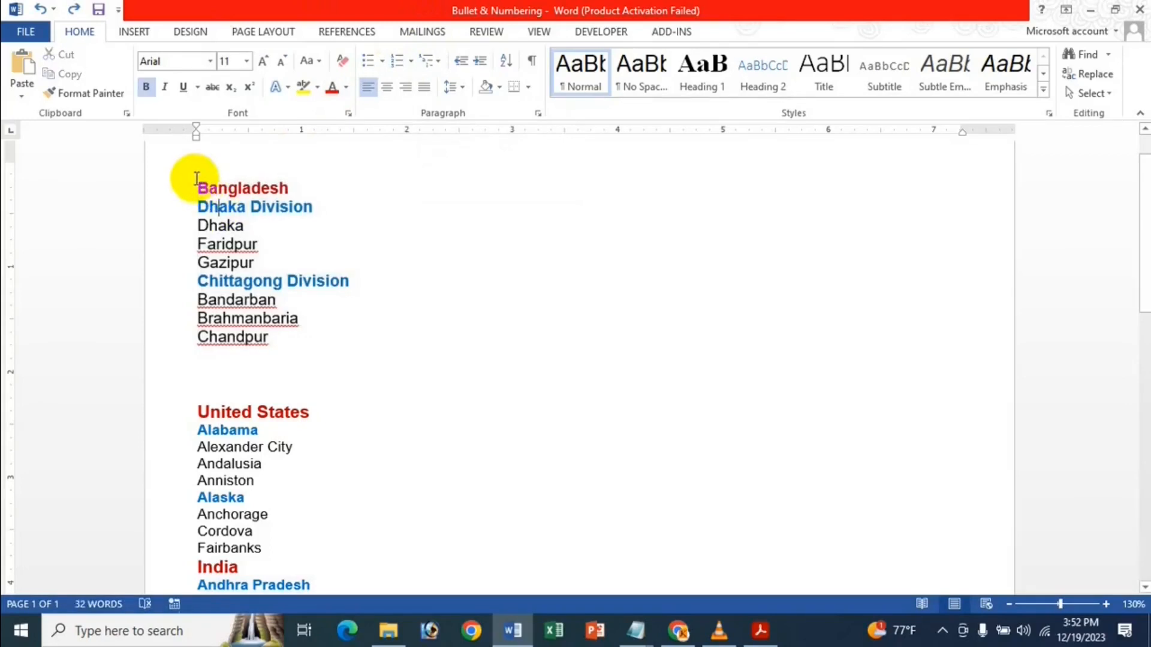
pyautogui.doubleClick(206, 185)
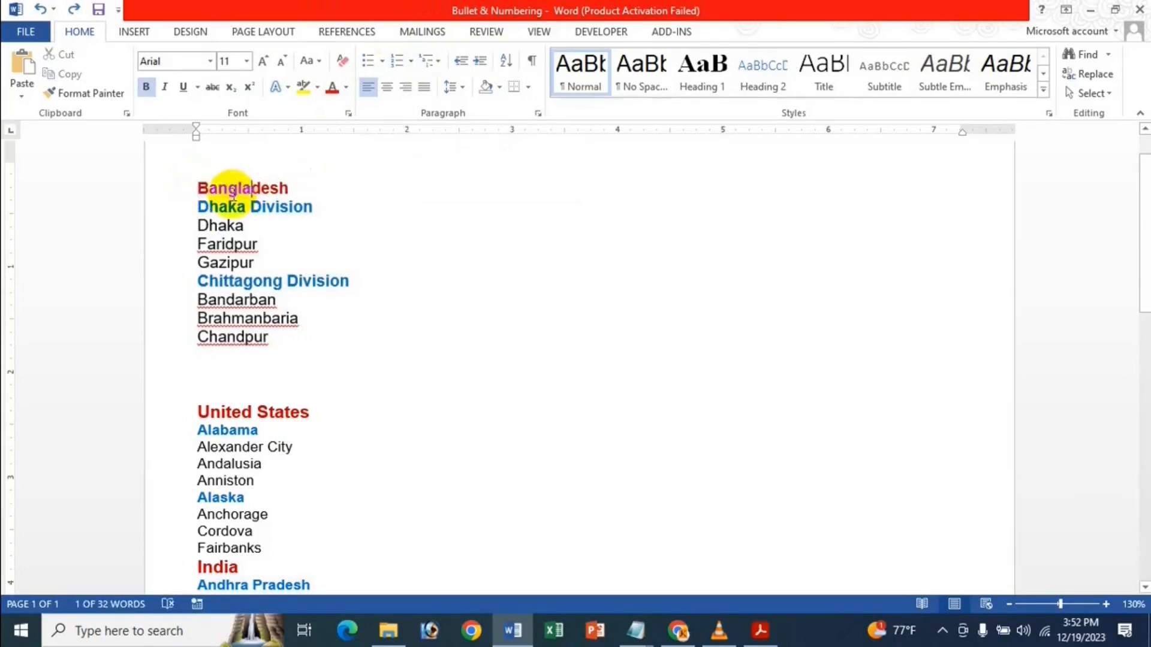
pyautogui.moveTo(198, 186); pyautogui.dragTo(268, 343)
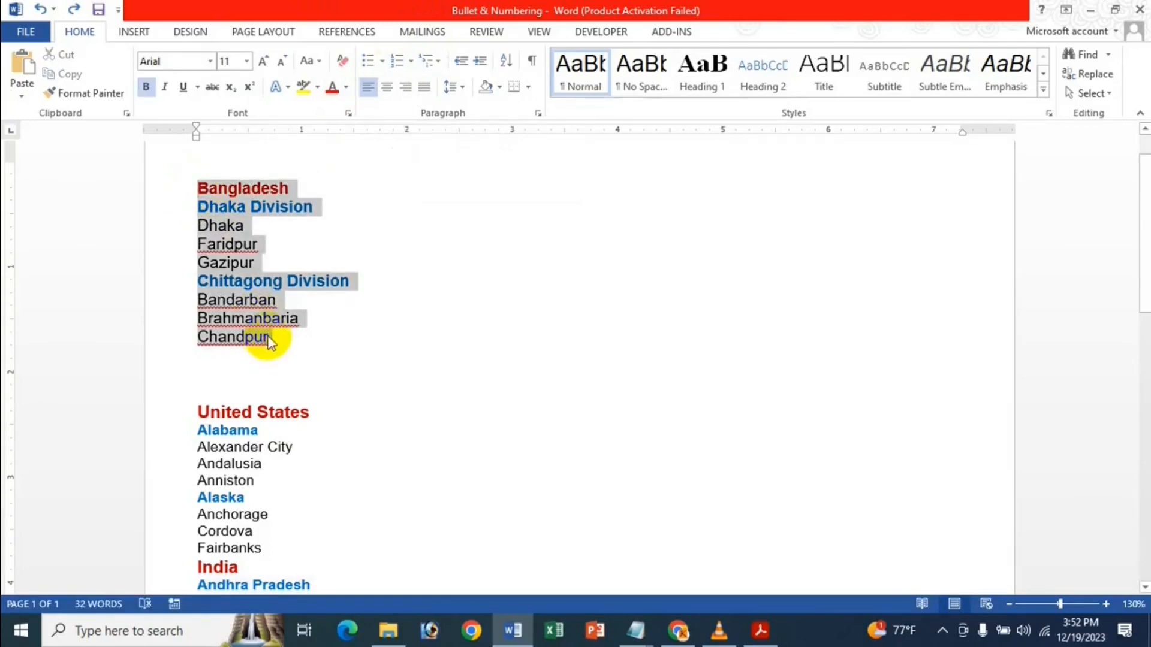
pyautogui.click(401, 60)
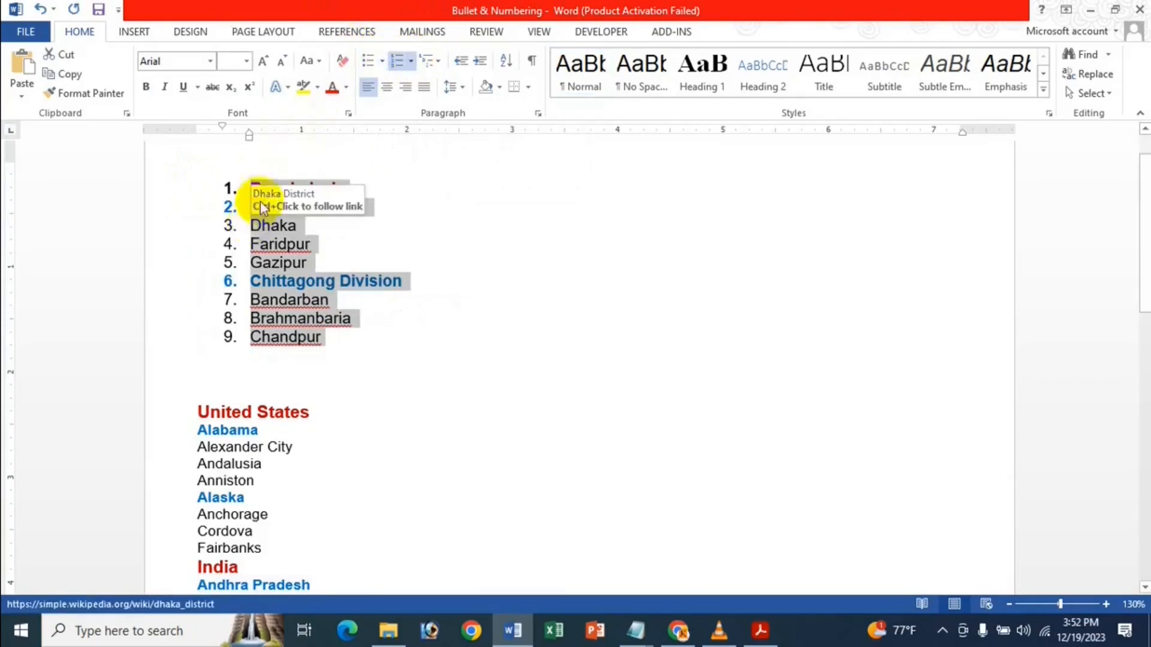
# Switch the list to the A. B. C. uppercase-letter numbering format.
pyautogui.click(413, 61)
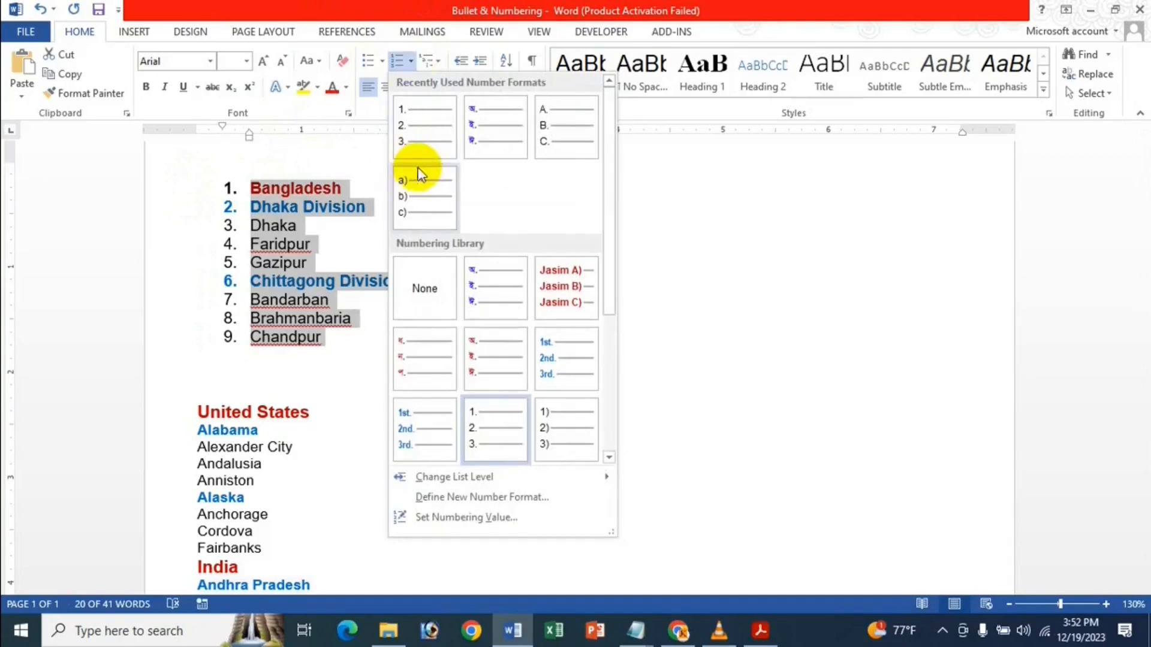
pyautogui.scroll(-3, 513, 297)
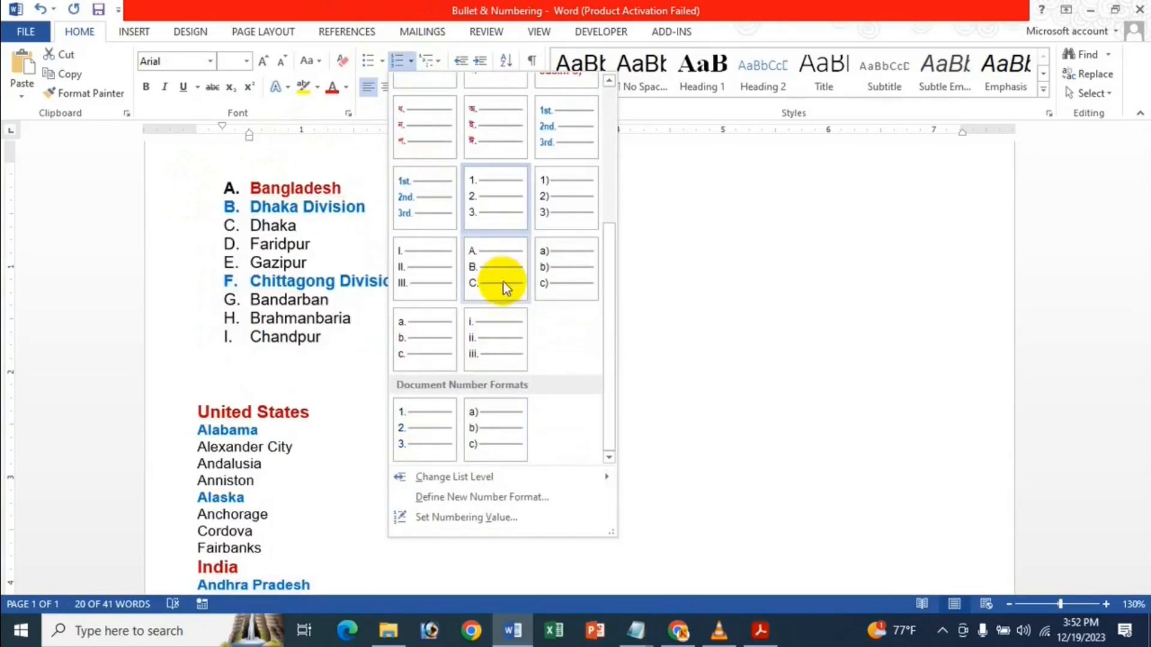
pyautogui.scroll(3, 503, 282)
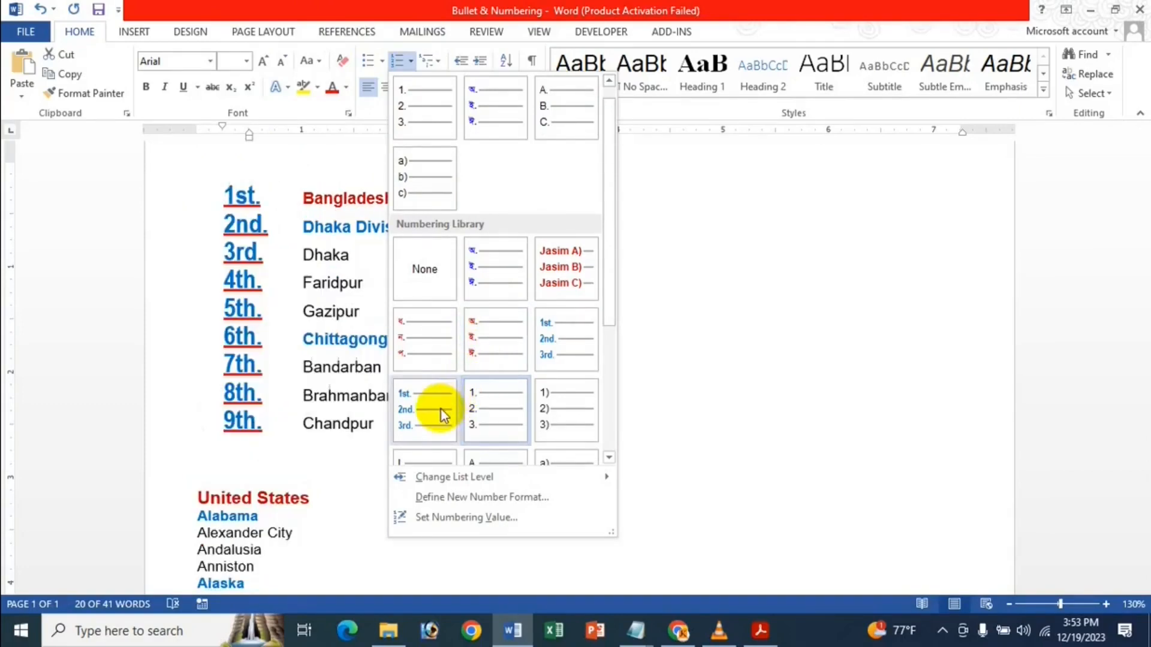
pyautogui.scroll(-3, 553, 401)
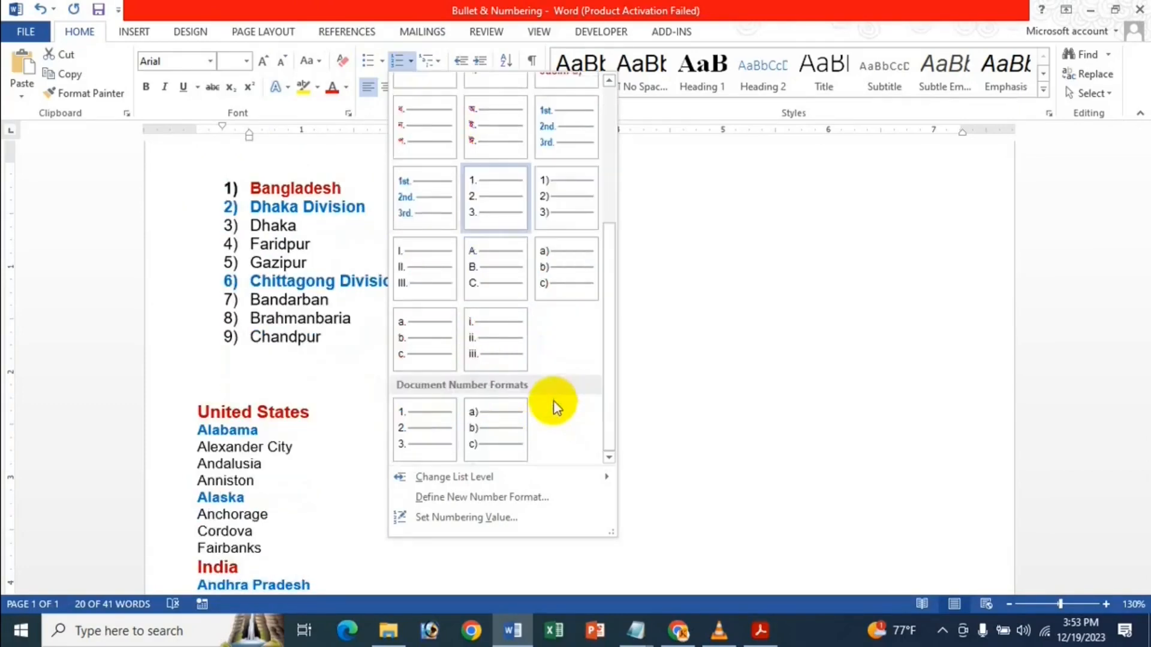
pyautogui.click(508, 289)
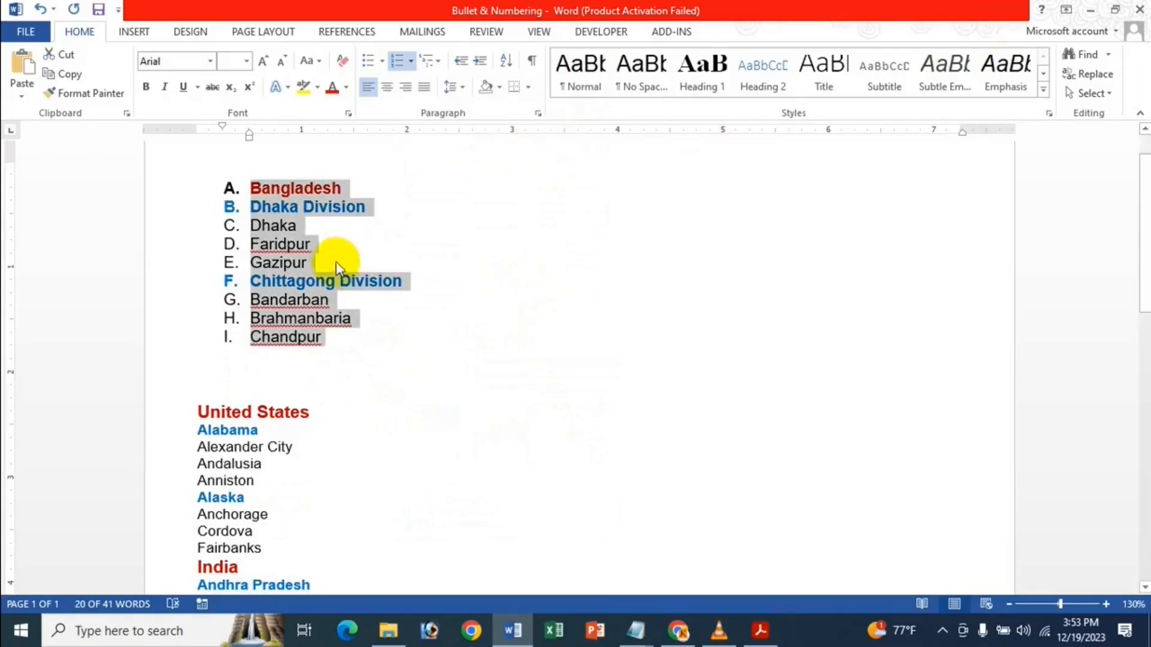
pyautogui.click(262, 194)
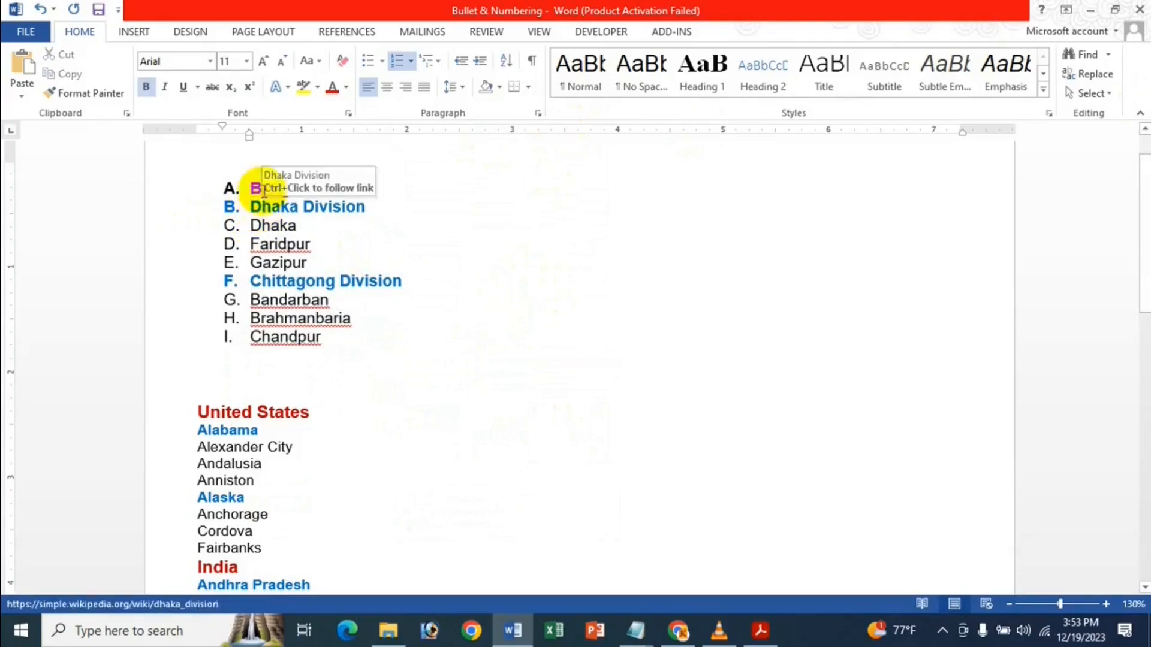
# Demote Dhaka Division and Chittagong Division to list level a. under Bangladesh.
pyautogui.click(417, 61)
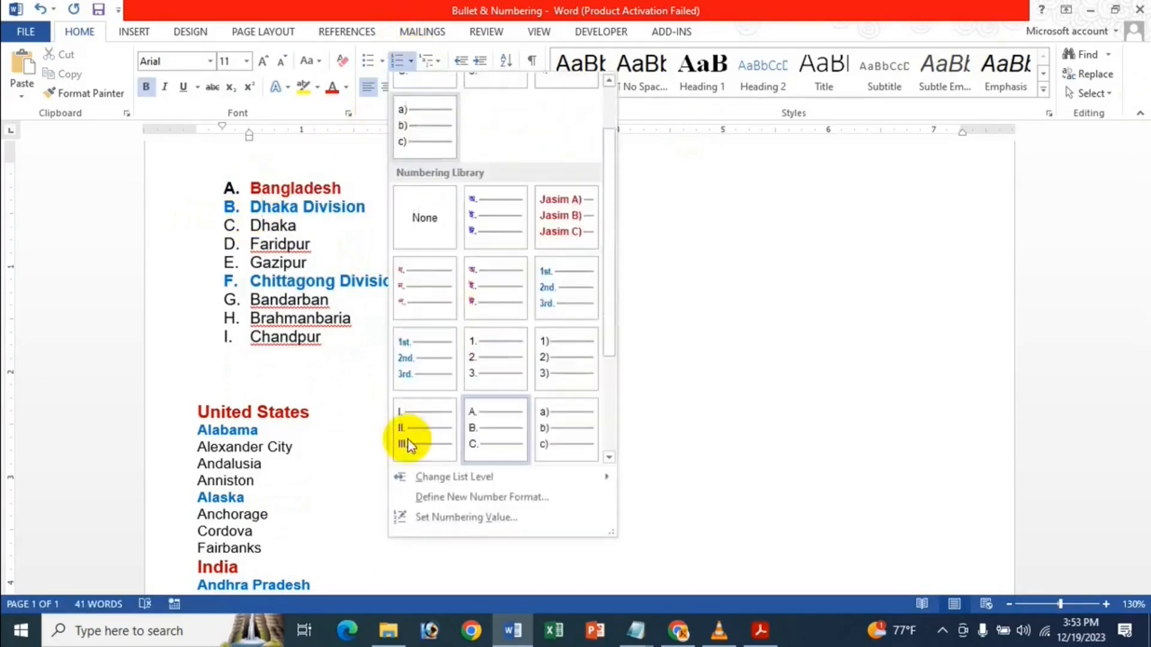
pyautogui.moveTo(480, 477)
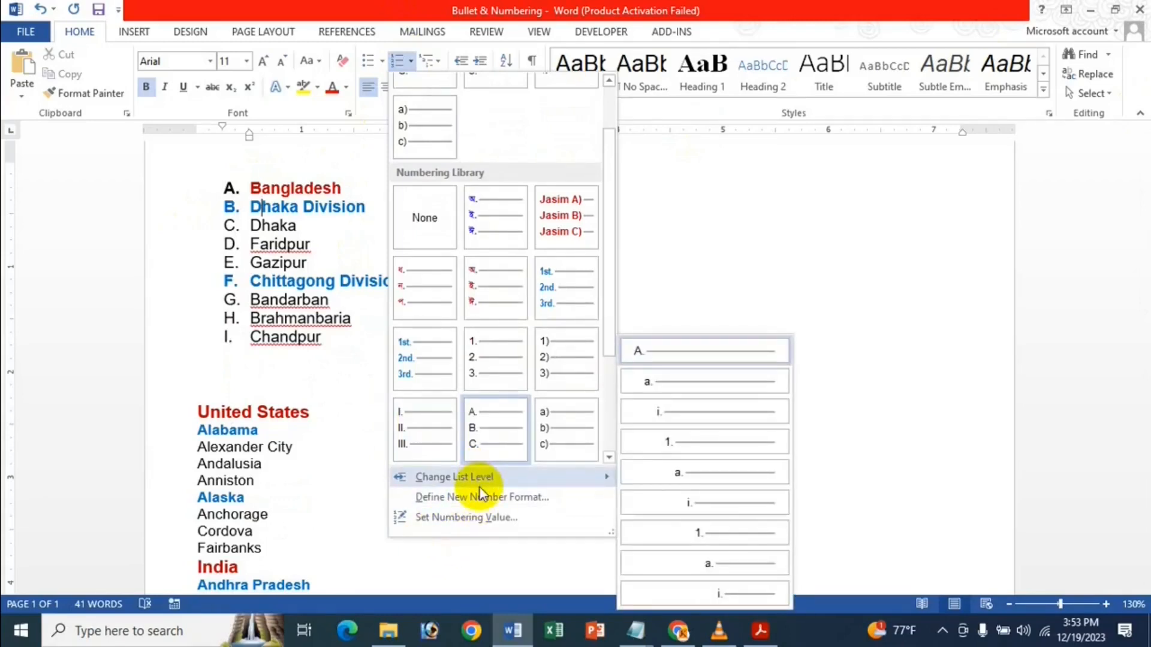
pyautogui.click(635, 261)
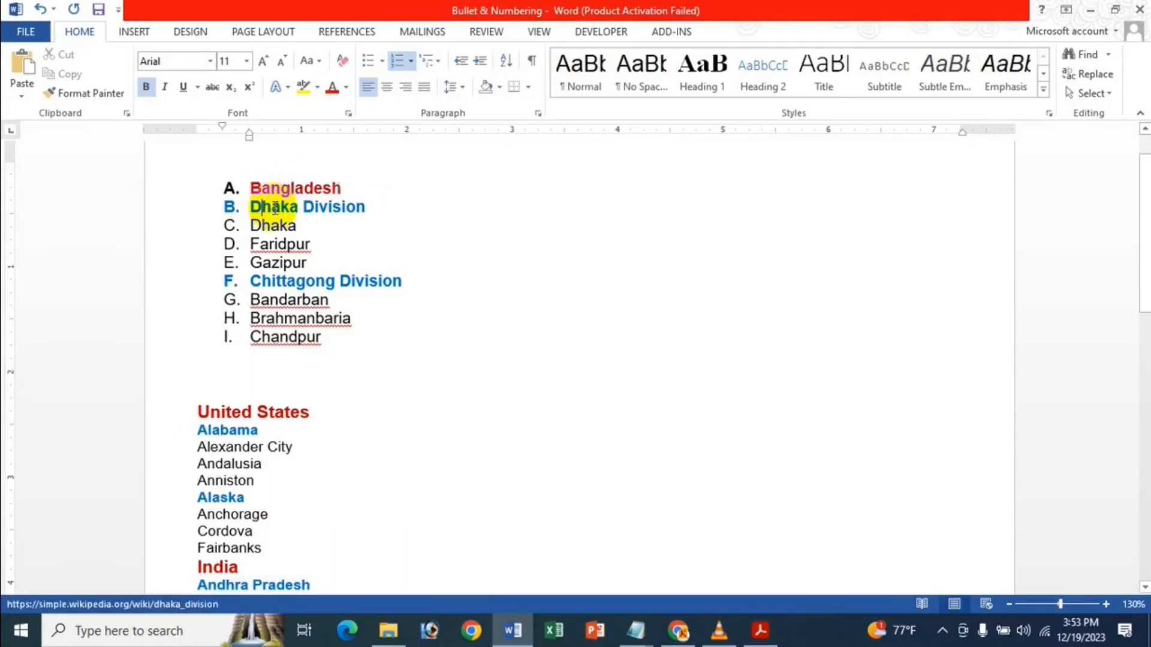
pyautogui.click(413, 60)
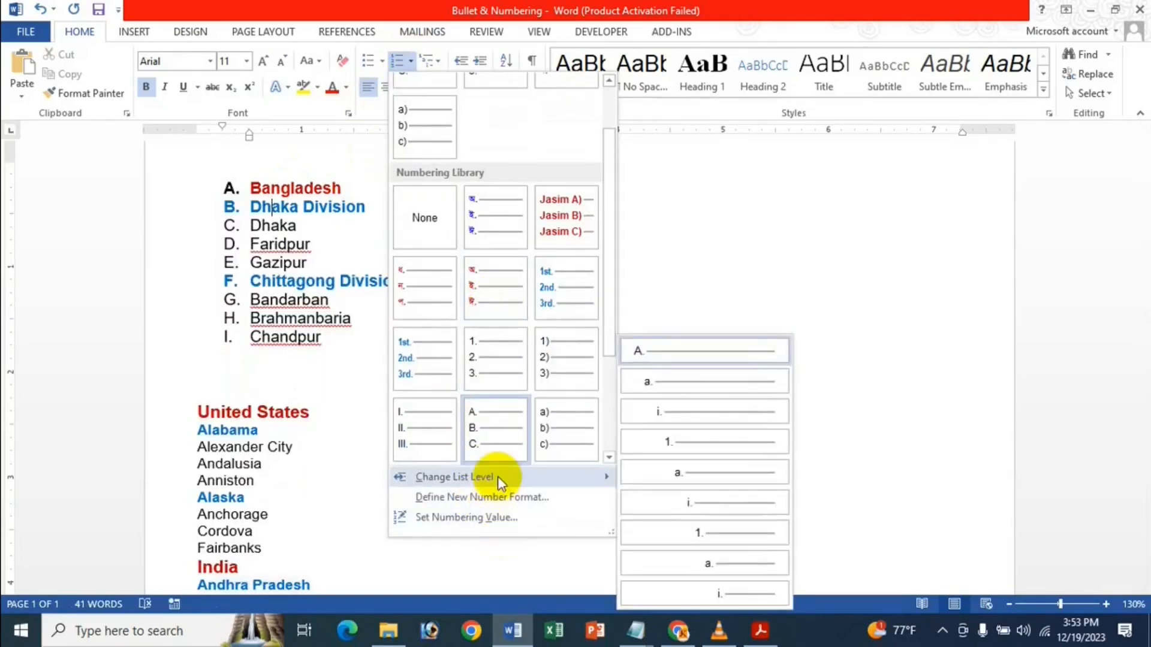
pyautogui.click(692, 381)
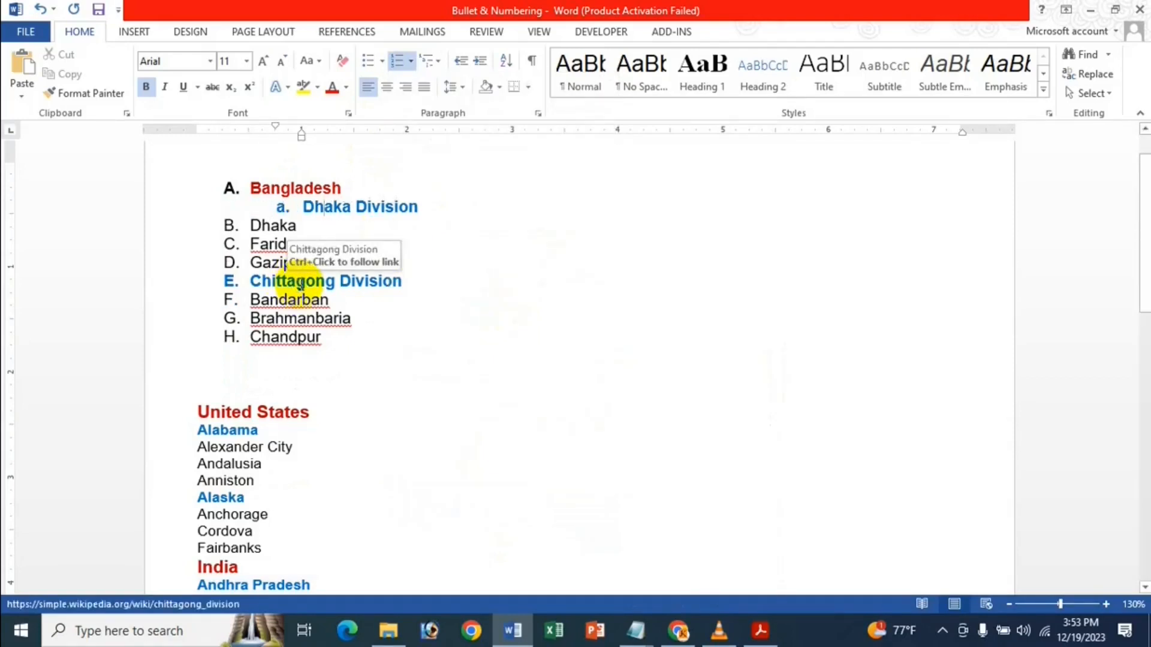
pyautogui.click(297, 282)
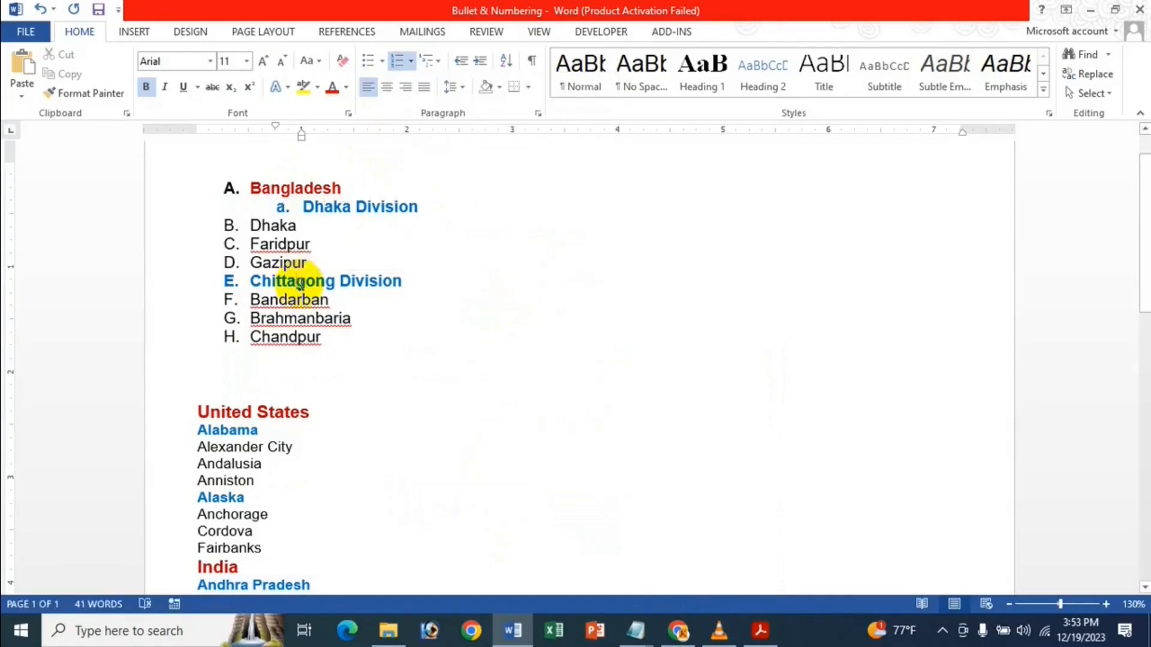
pyautogui.click(410, 62)
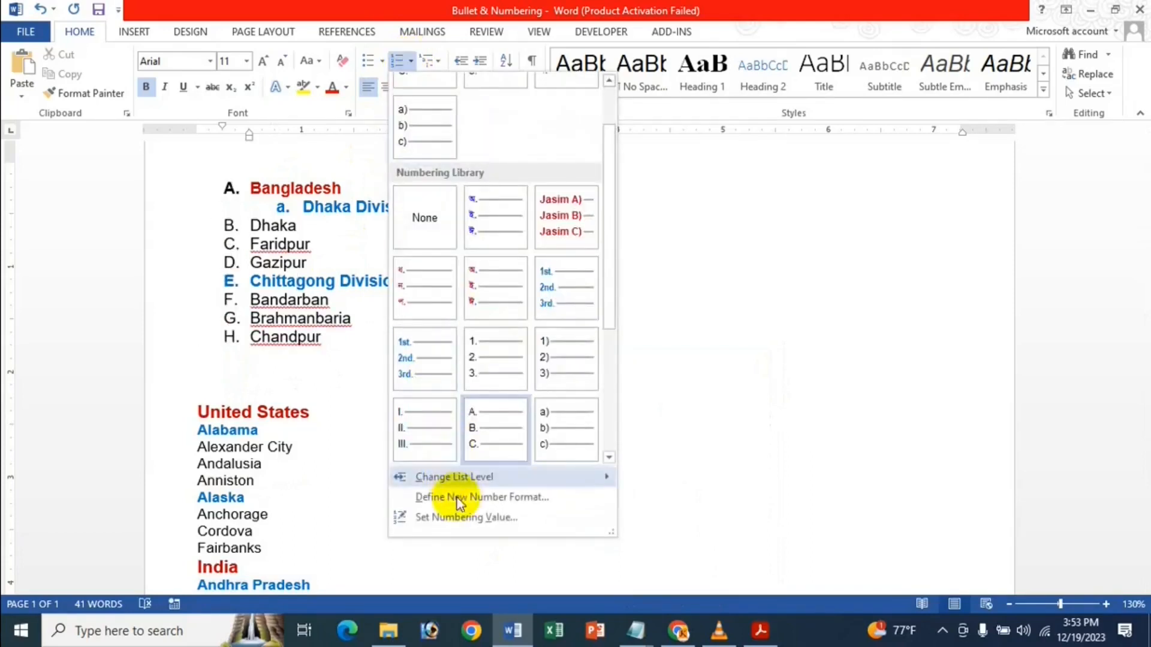
pyautogui.moveTo(458, 478)
pyautogui.click(693, 383)
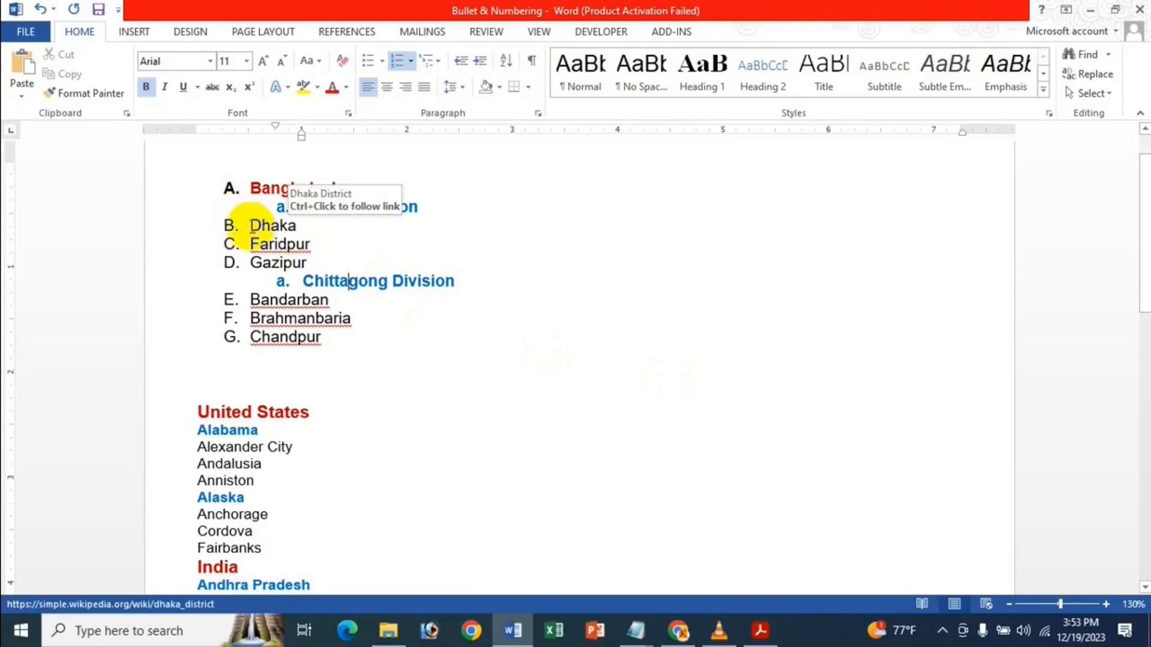
# Demote Dhaka, Faridpur, Gazipur and Bandarban, Brahmanbaria, Chandpur to level i. under their divisions.
pyautogui.moveTo(251, 225); pyautogui.dragTo(342, 260)
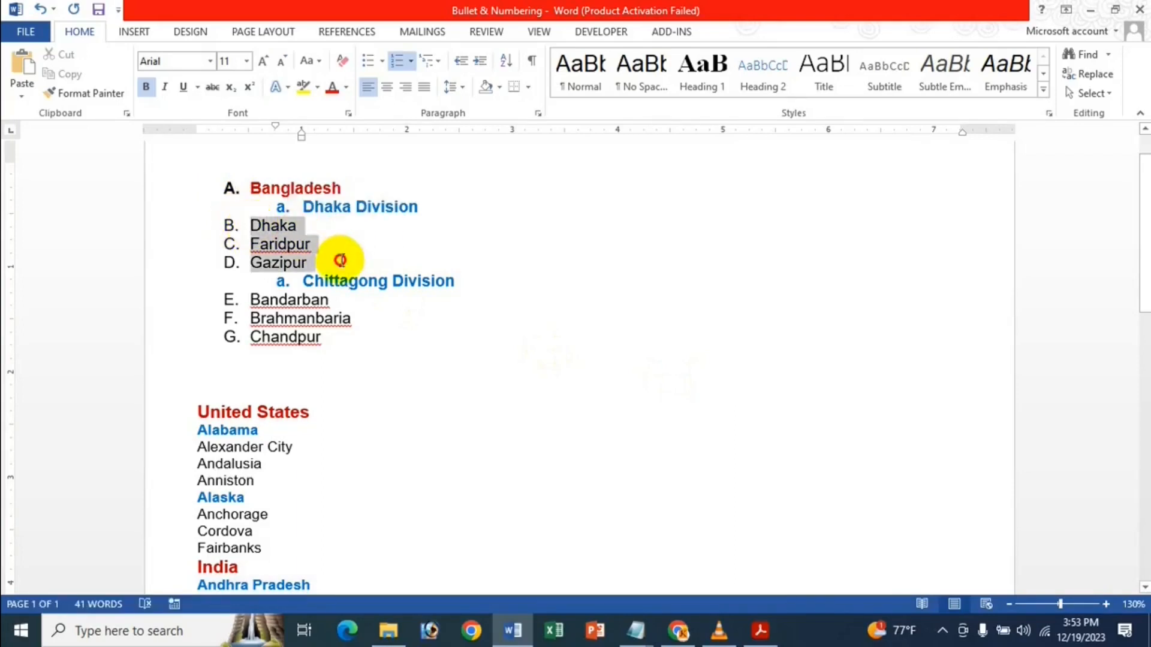
pyautogui.click(407, 63)
pyautogui.moveTo(465, 479)
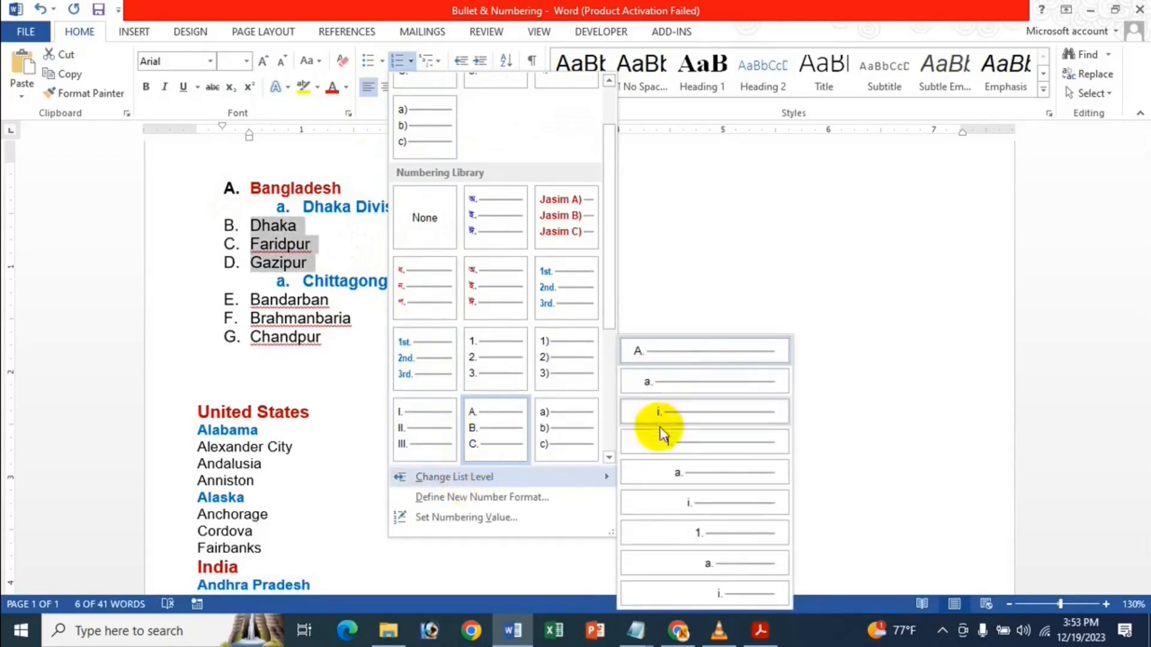
pyautogui.click(699, 412)
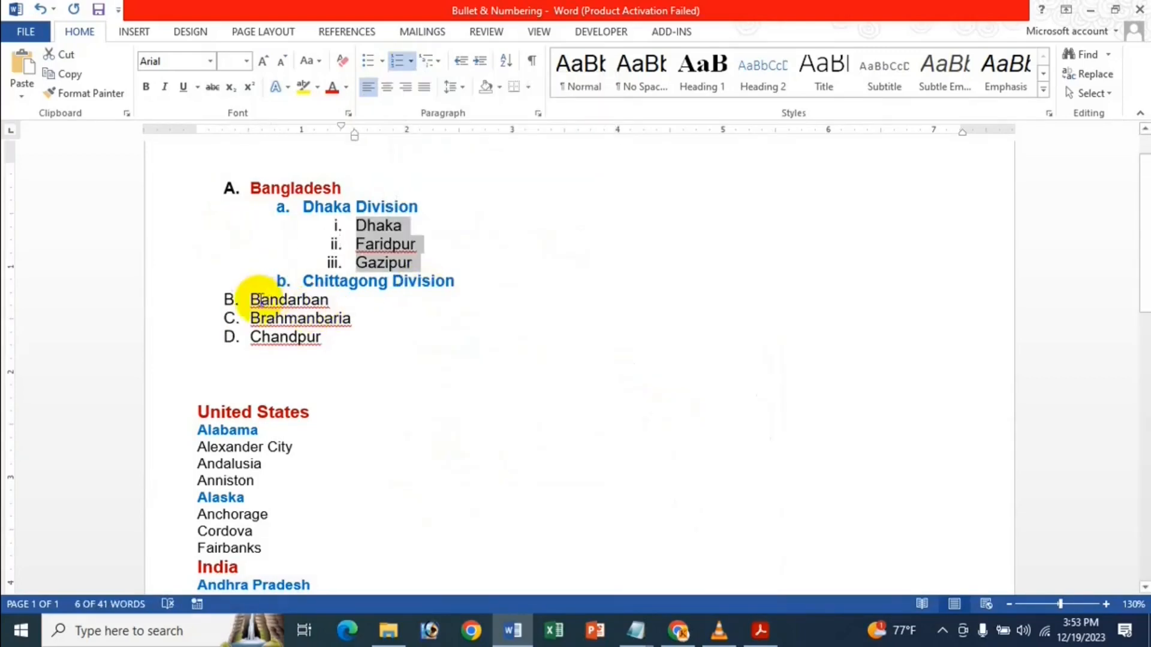
pyautogui.moveTo(250, 299); pyautogui.dragTo(327, 337)
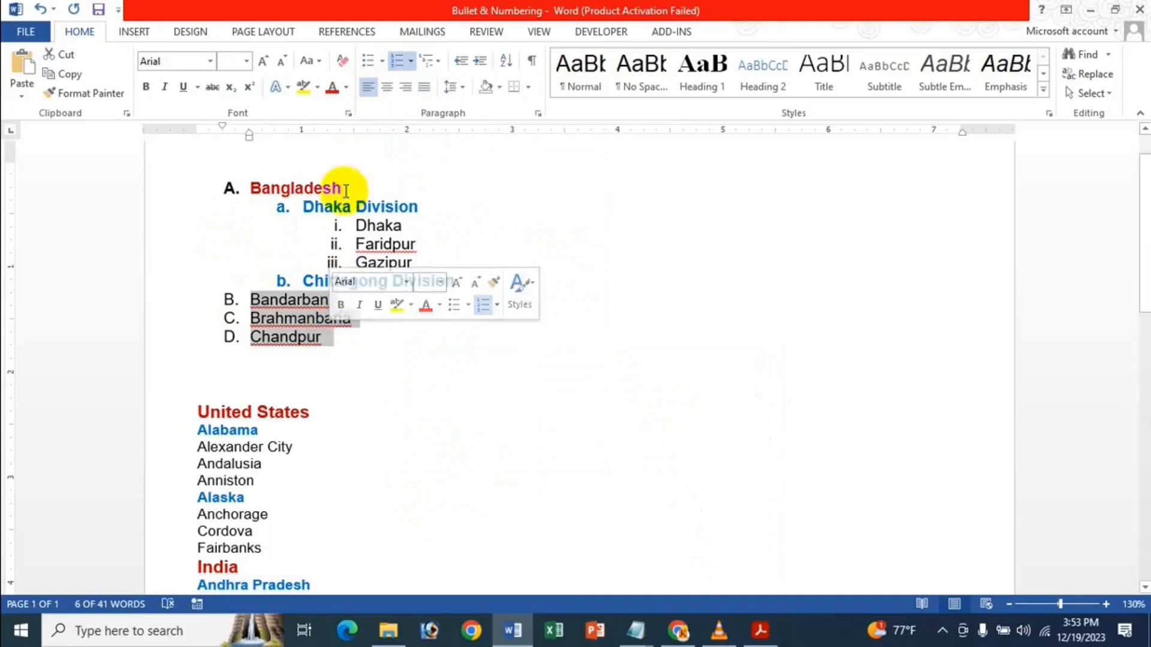
pyautogui.click(412, 59)
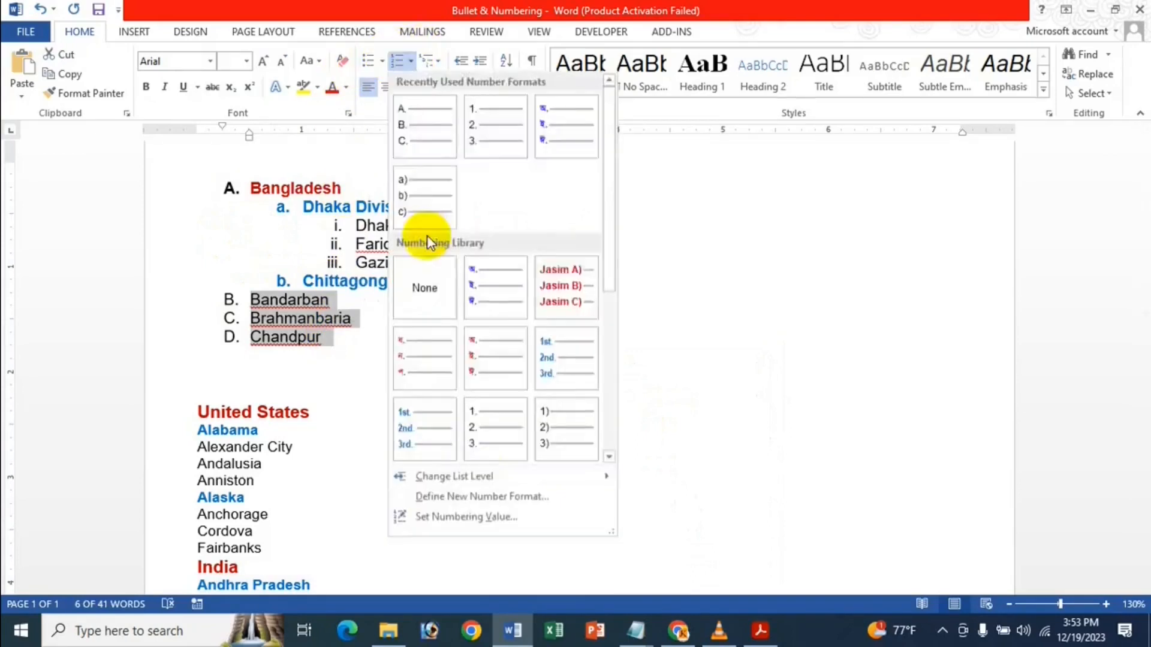
pyautogui.moveTo(483, 476)
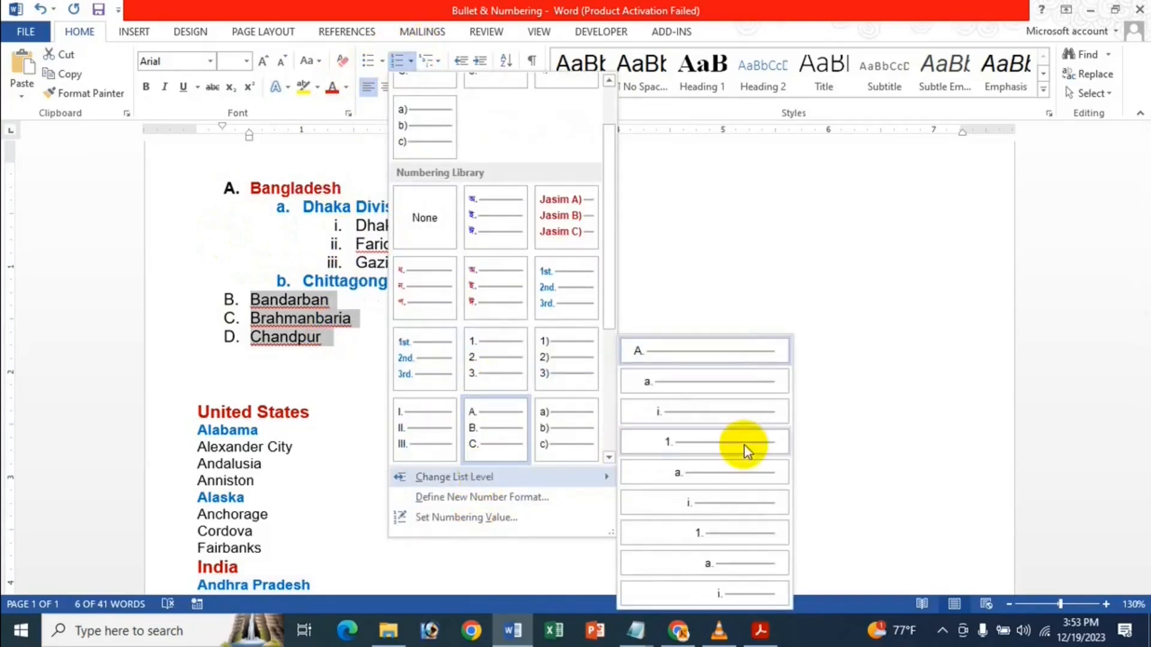
pyautogui.click(732, 414)
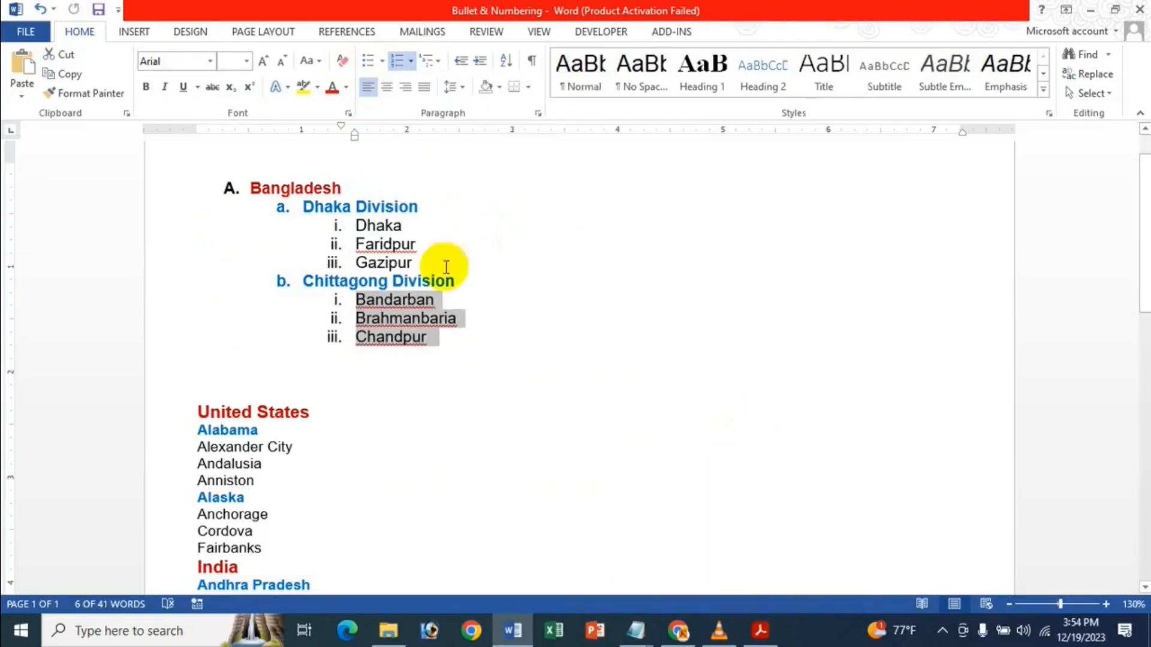
pyautogui.click(396, 327)
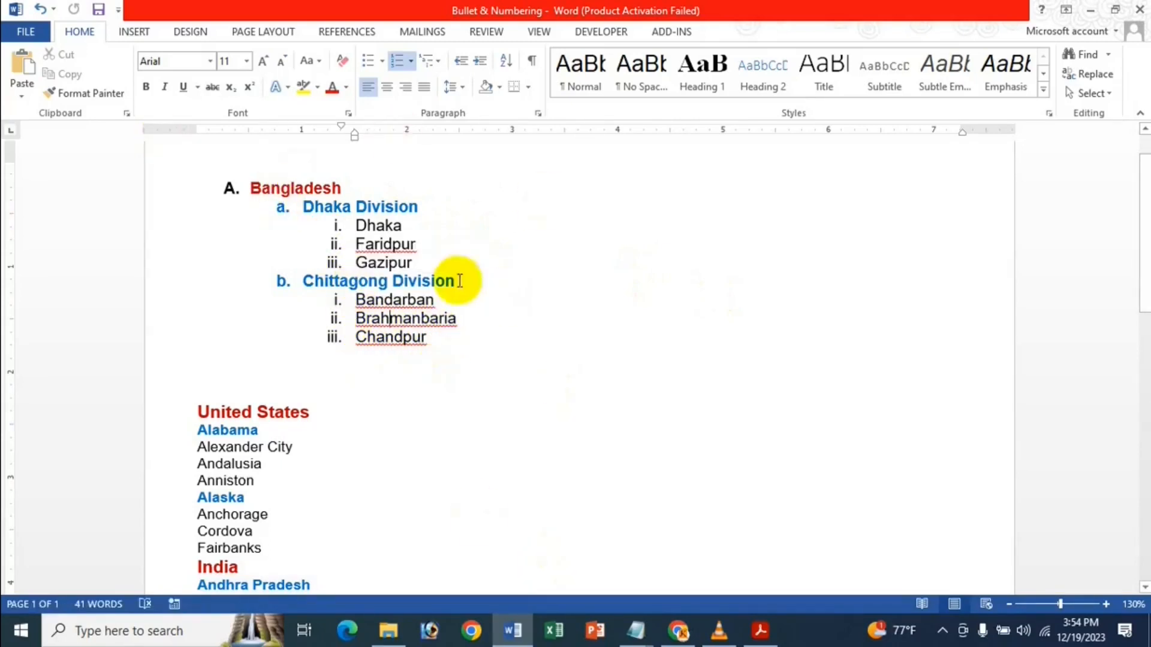
pyautogui.moveTo(420, 337); pyautogui.dragTo(308, 187)
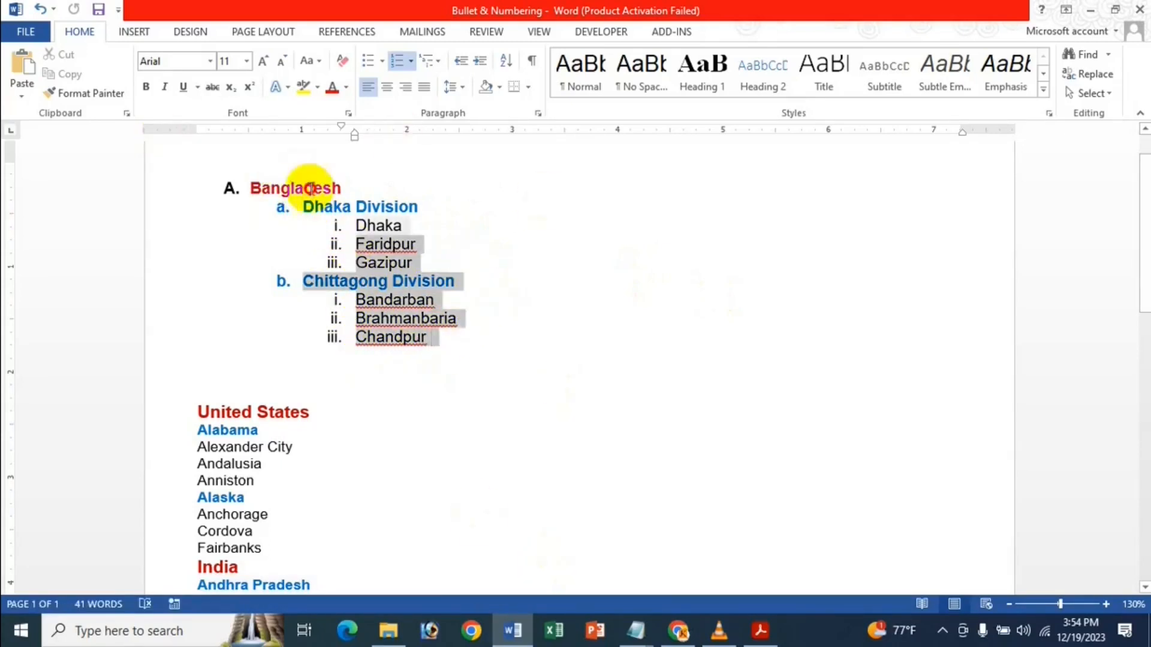
# Return all list items to level 1 (A.–I.) and open Define New Number Format.
pyautogui.click(412, 55)
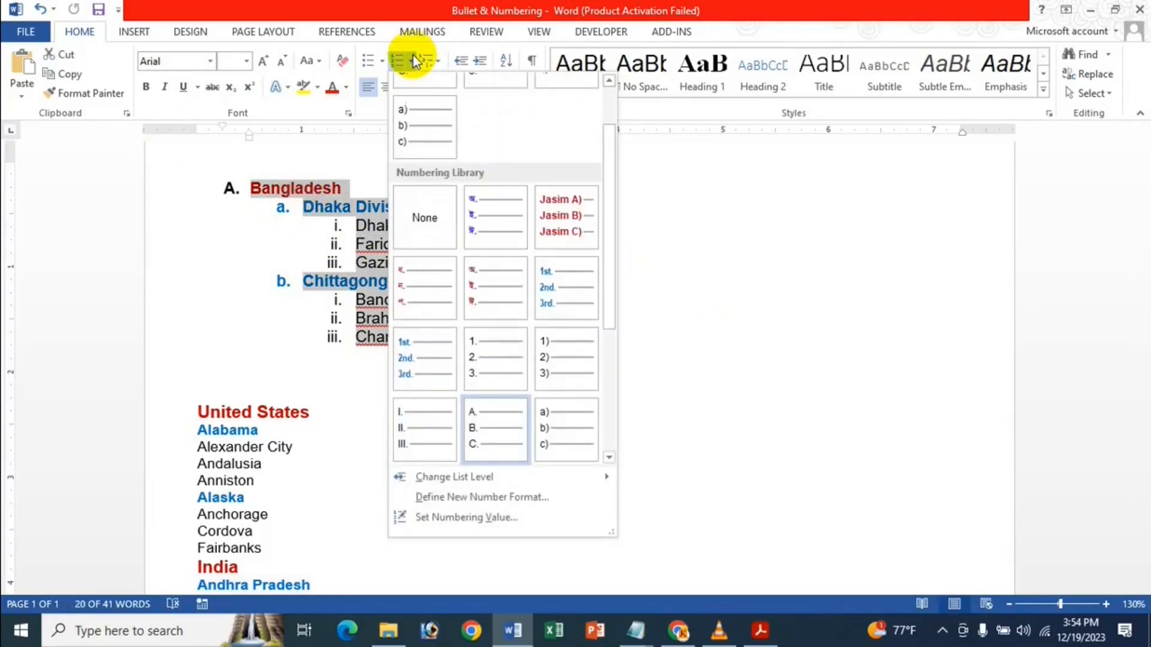
pyautogui.moveTo(499, 483)
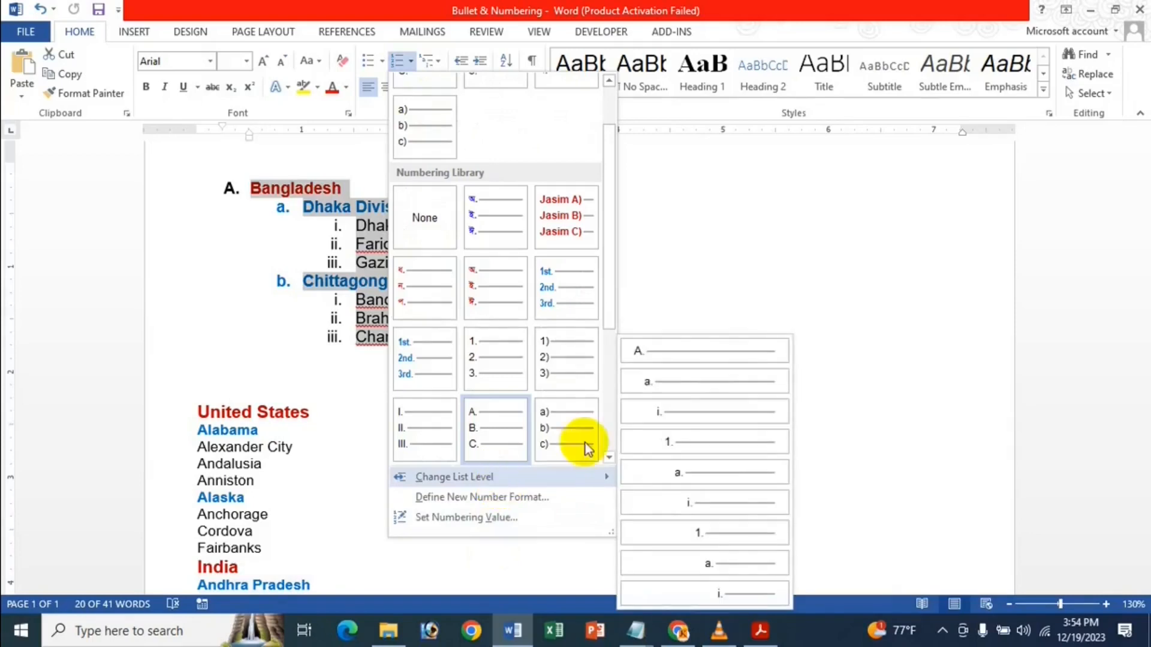
pyautogui.click(695, 358)
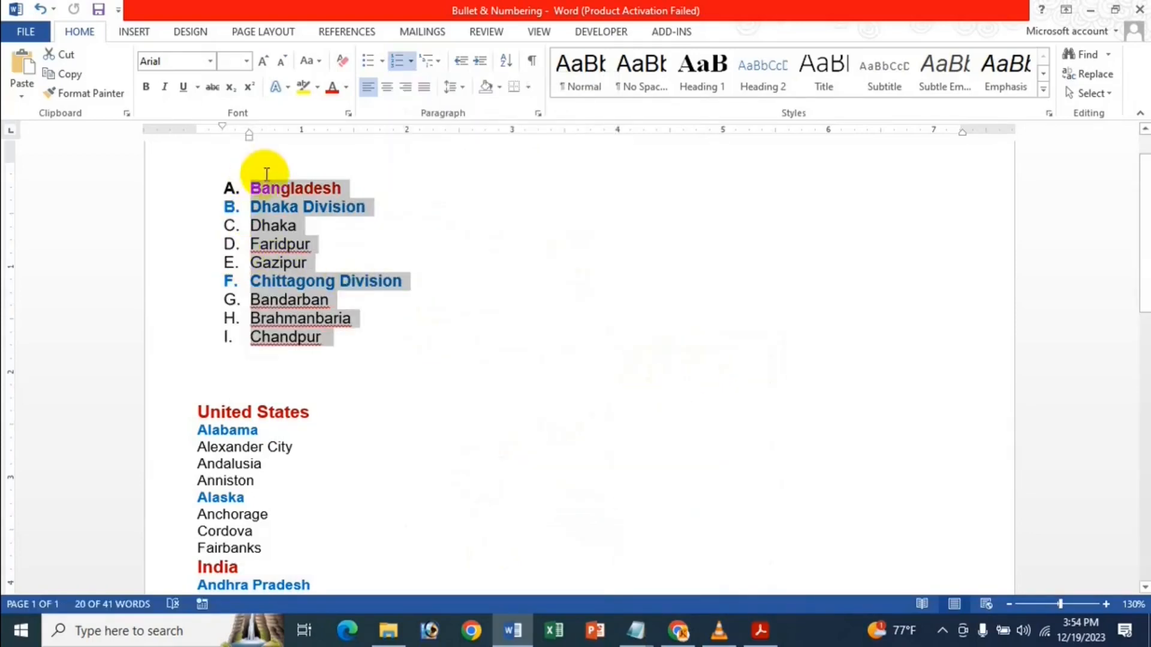
pyautogui.click(411, 60)
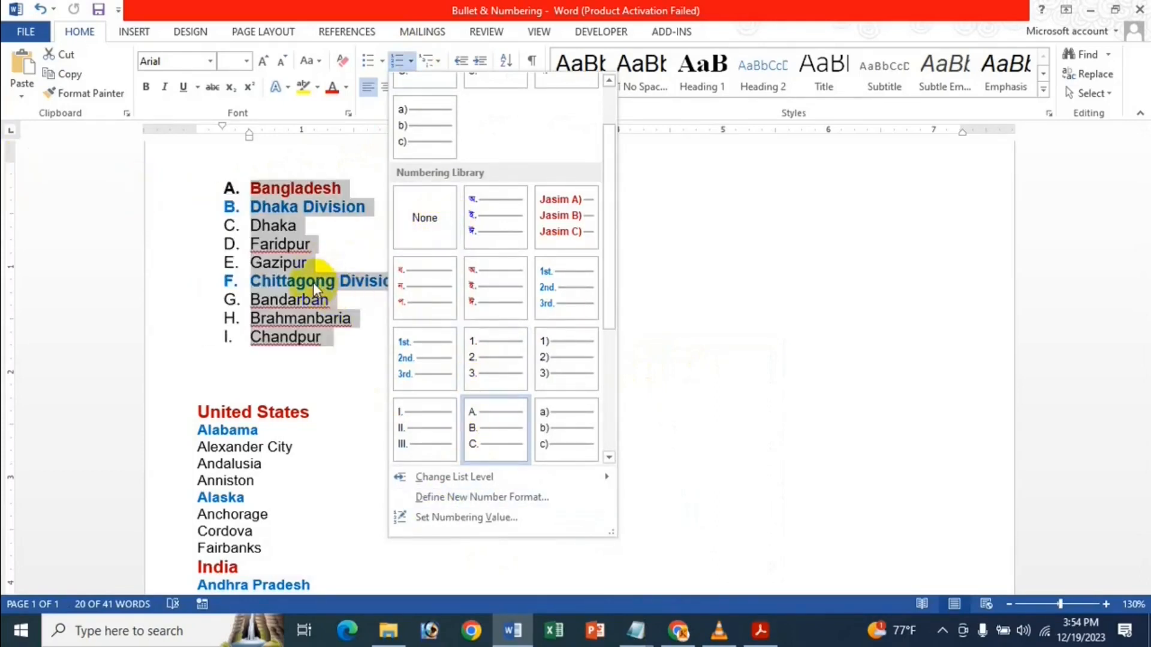
pyautogui.click(460, 499)
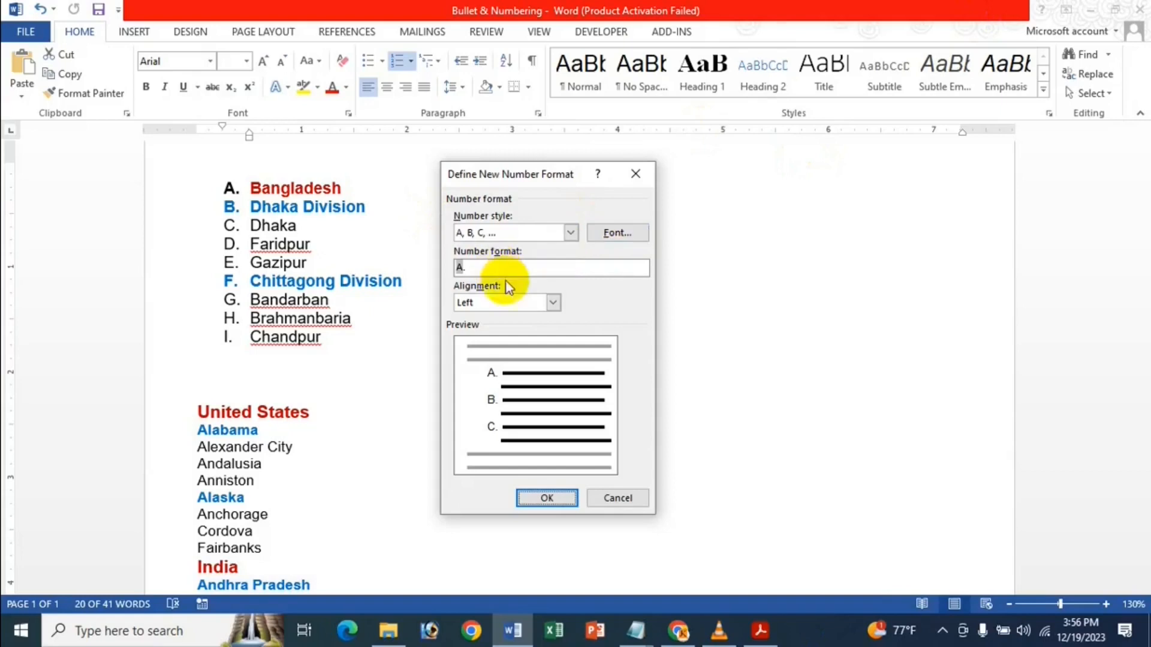
# Choose the 1st, 2nd, 3rd ordinal number style.
pyautogui.click(521, 232)
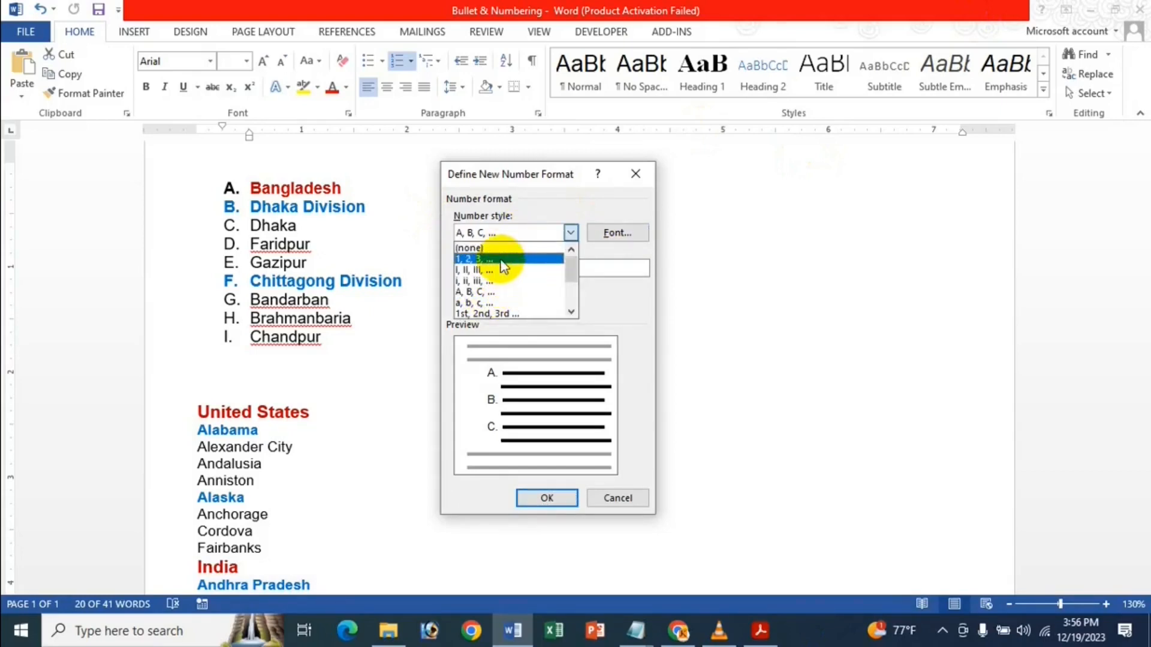
pyautogui.scroll(-1, 506, 279)
pyautogui.click(505, 302)
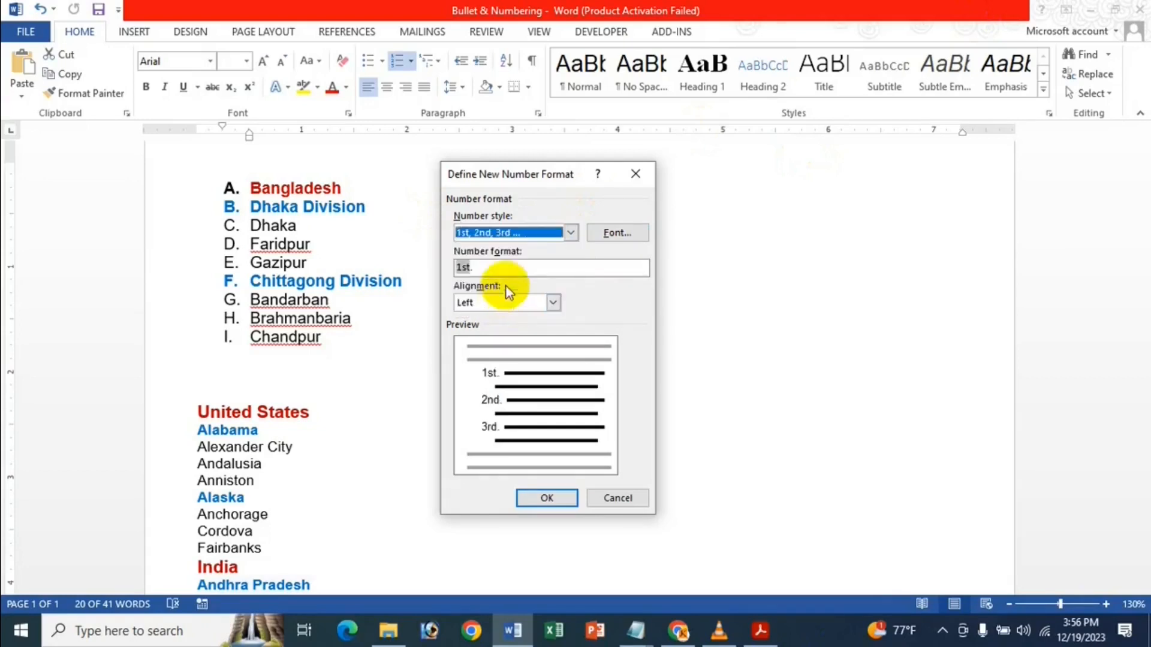
# Format the ordinals as light blue Arial Bold Italic, size 12, and apply them to the list.
pyautogui.click(616, 233)
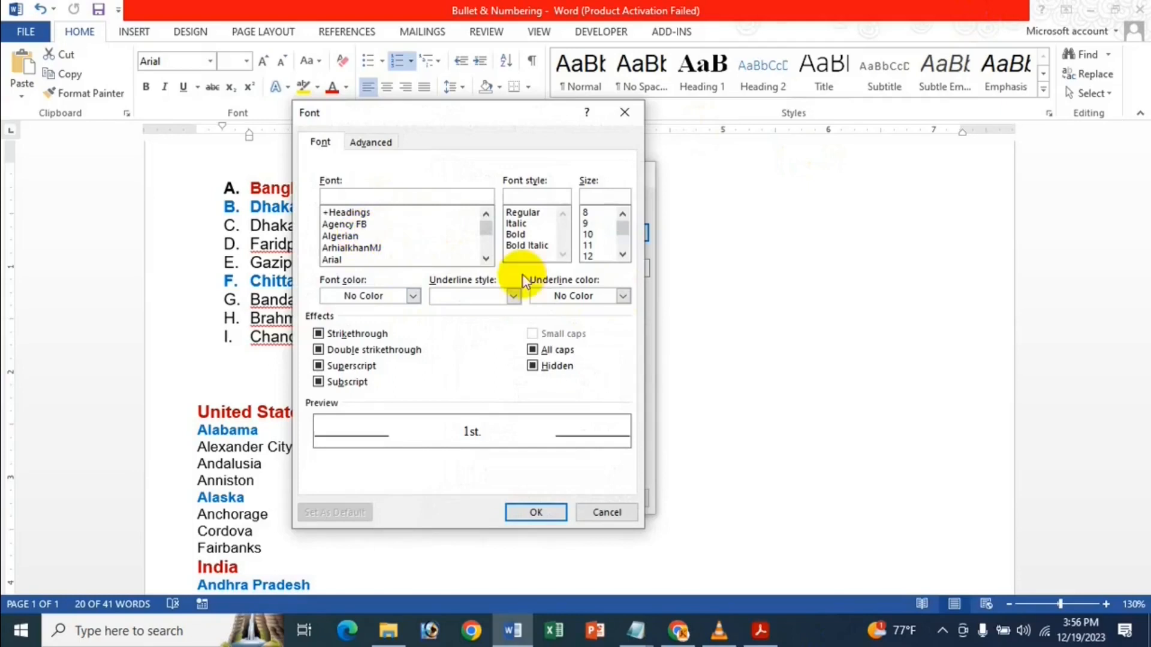
pyautogui.click(517, 223)
pyautogui.click(527, 245)
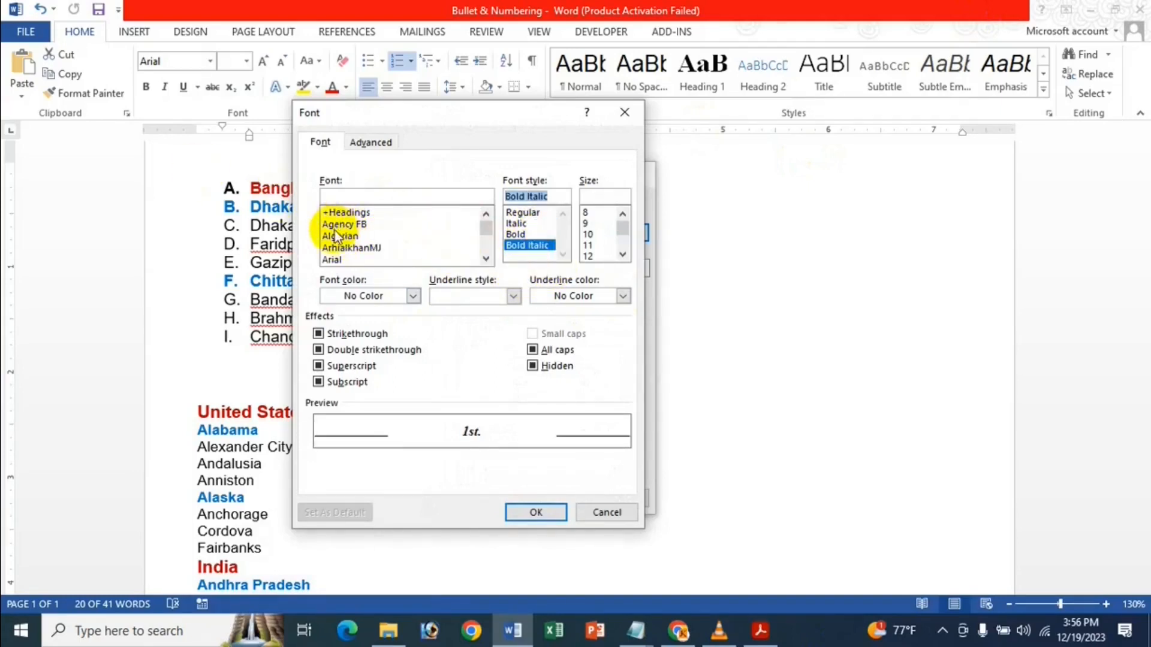
pyautogui.click(356, 259)
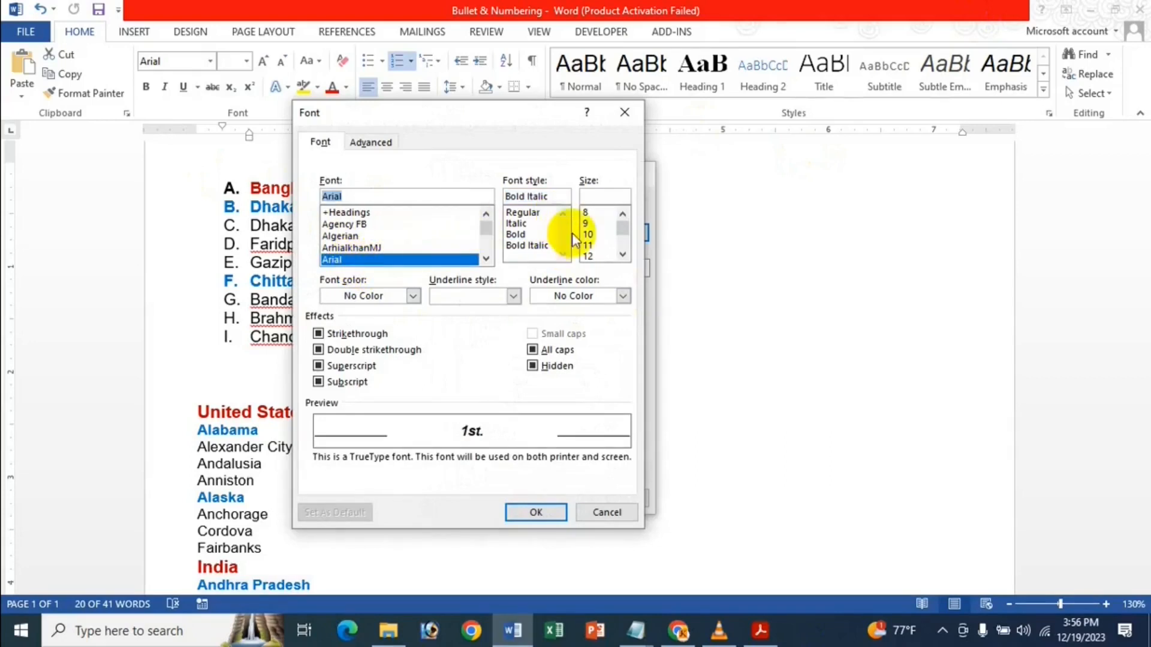
pyautogui.click(536, 245)
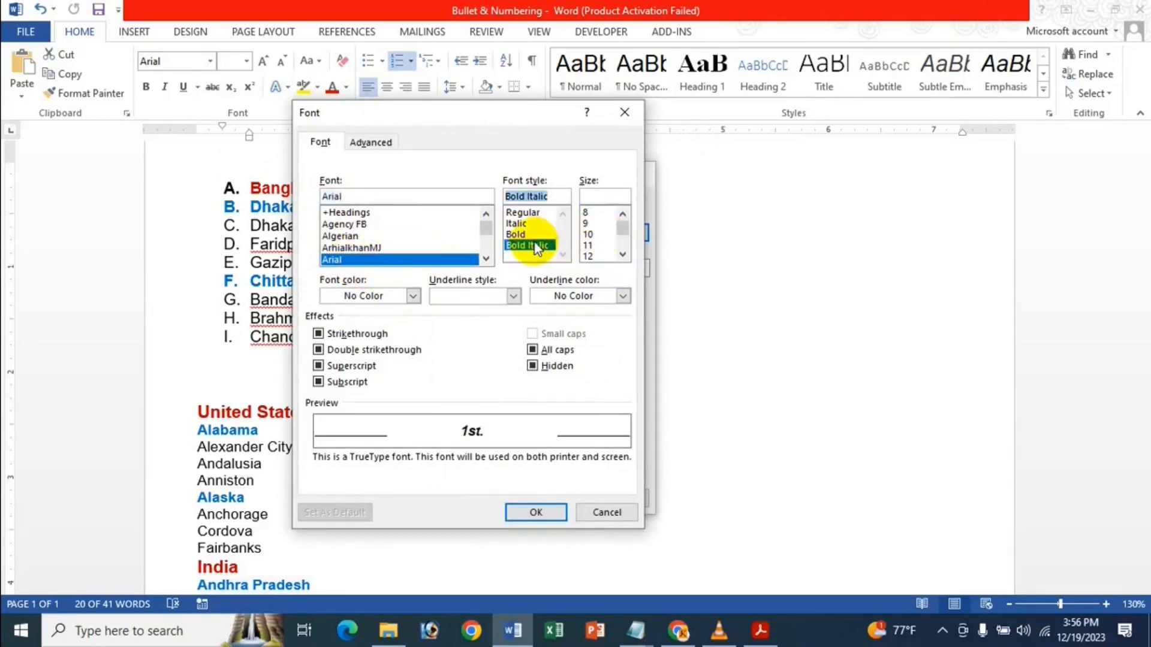
pyautogui.click(599, 257)
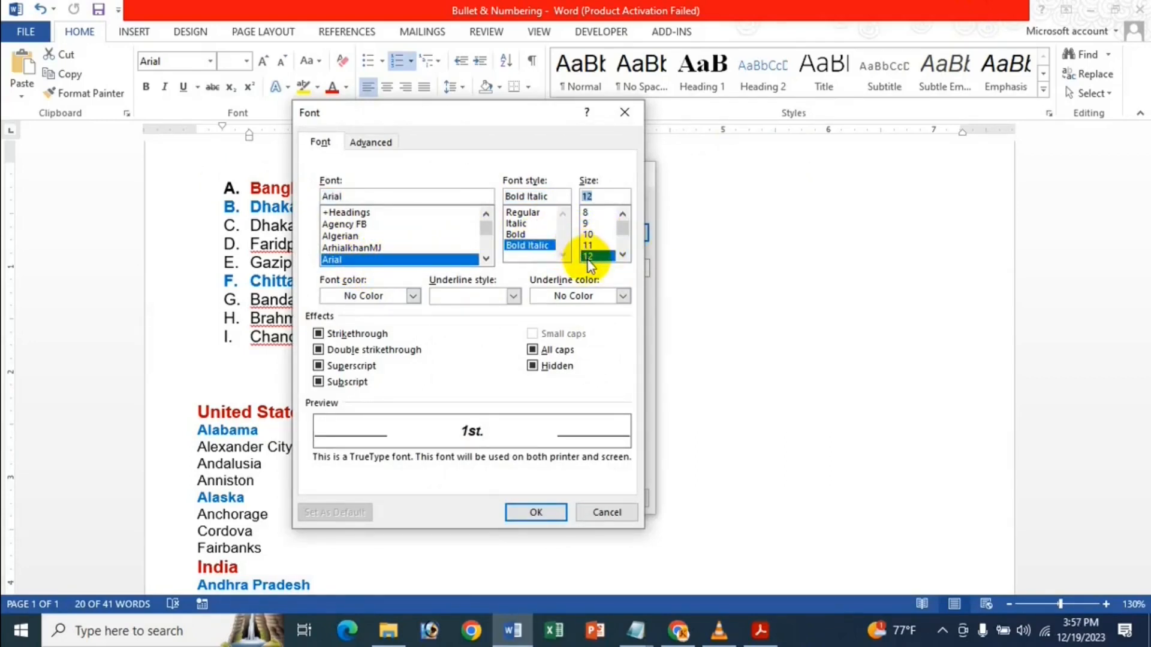
pyautogui.click(413, 296)
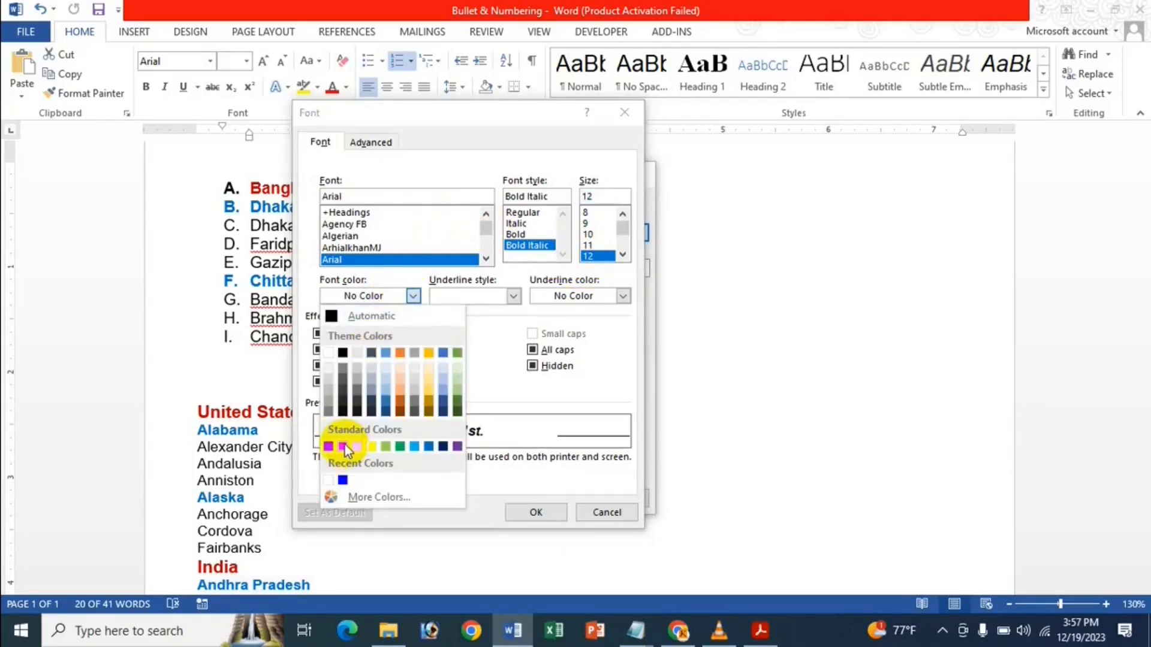
pyautogui.click(416, 444)
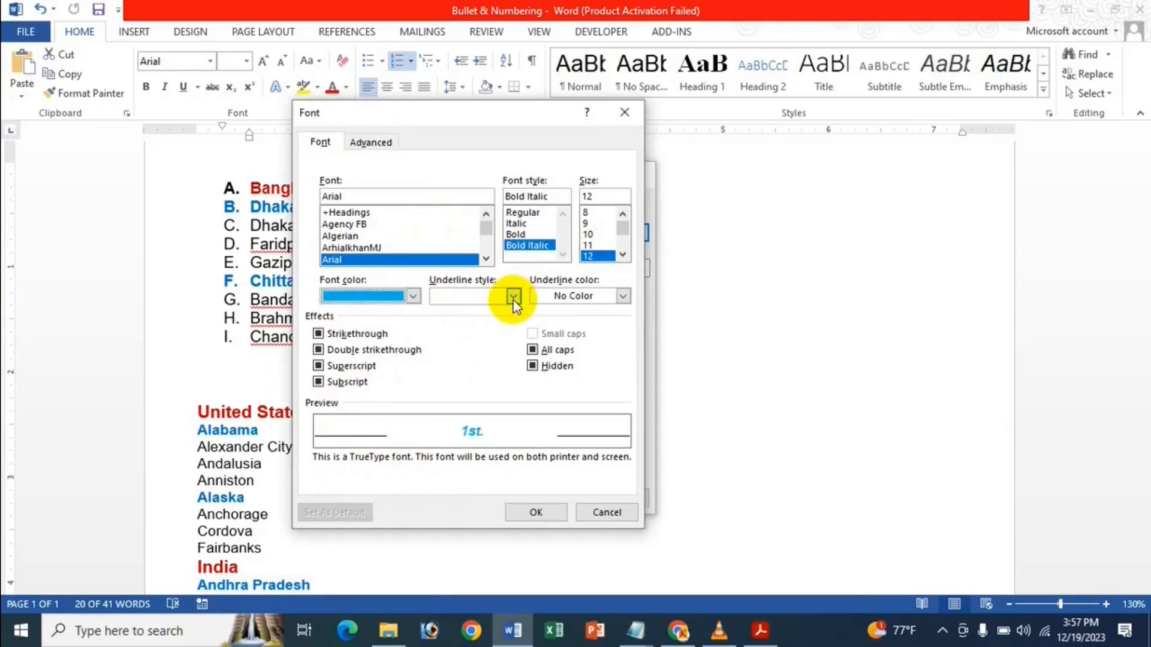
pyautogui.click(534, 514)
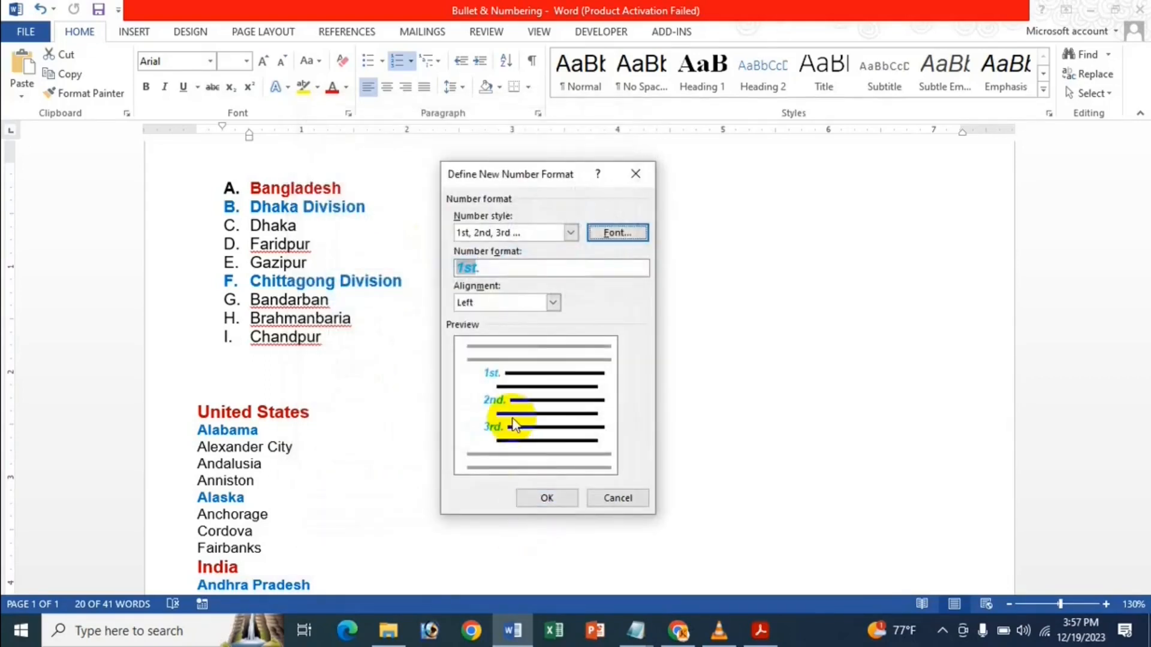
pyautogui.click(540, 497)
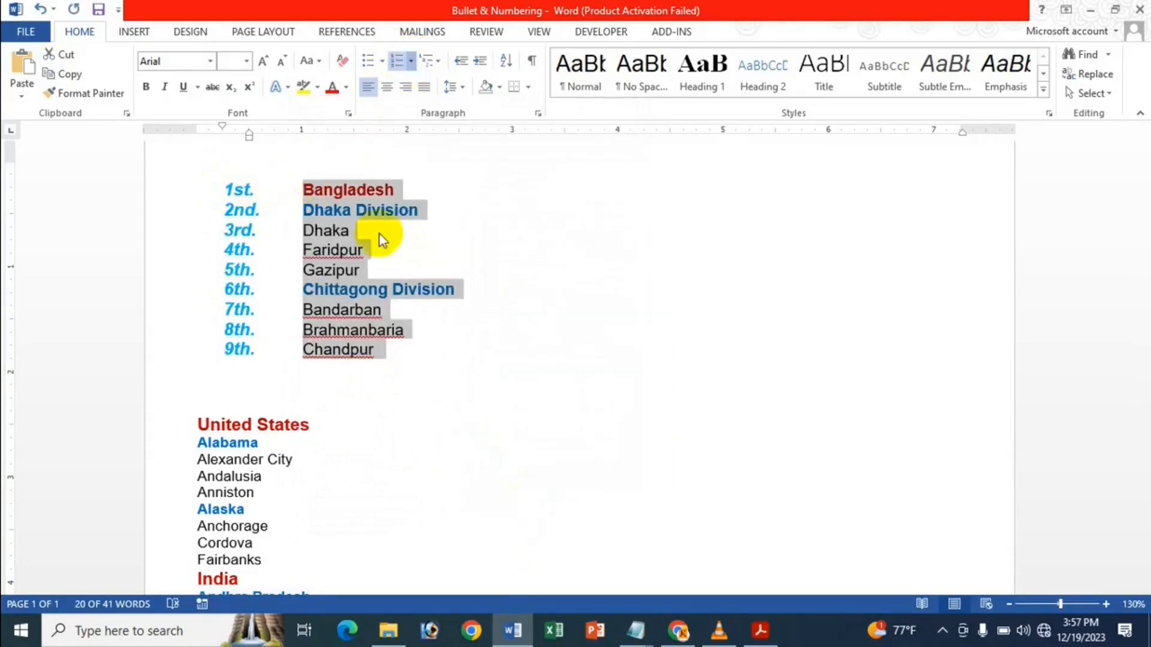
# Set the list's starting value to 5th so it runs 5th. to 13th.
pyautogui.click(410, 61)
pyautogui.click(420, 500)
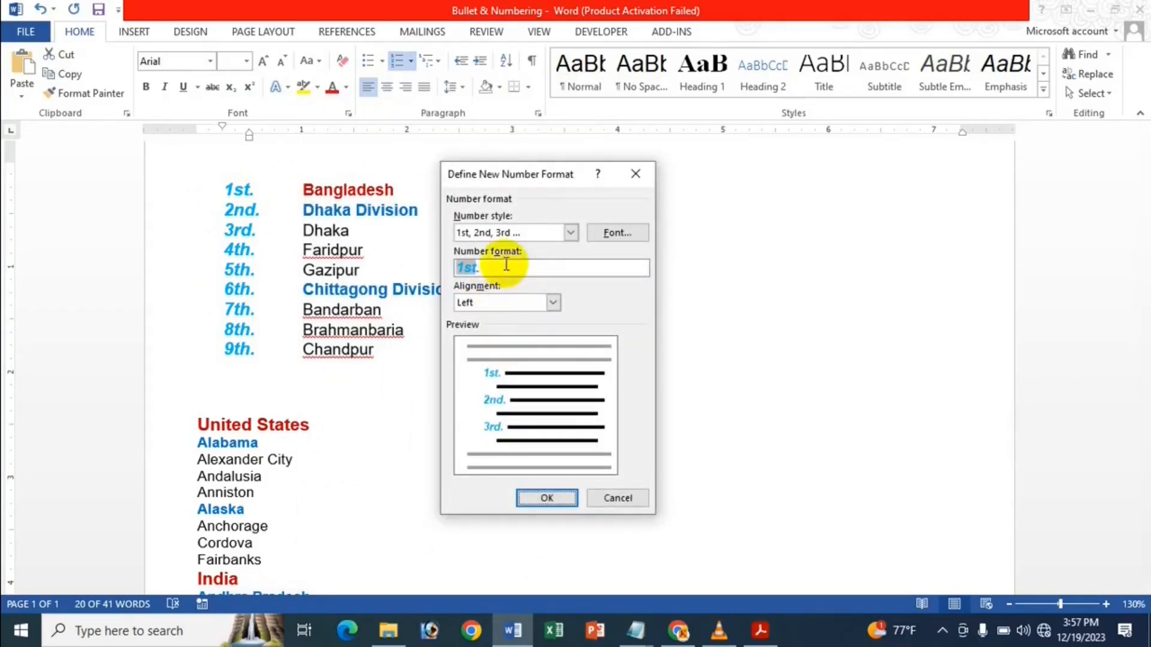
pyautogui.click(636, 174)
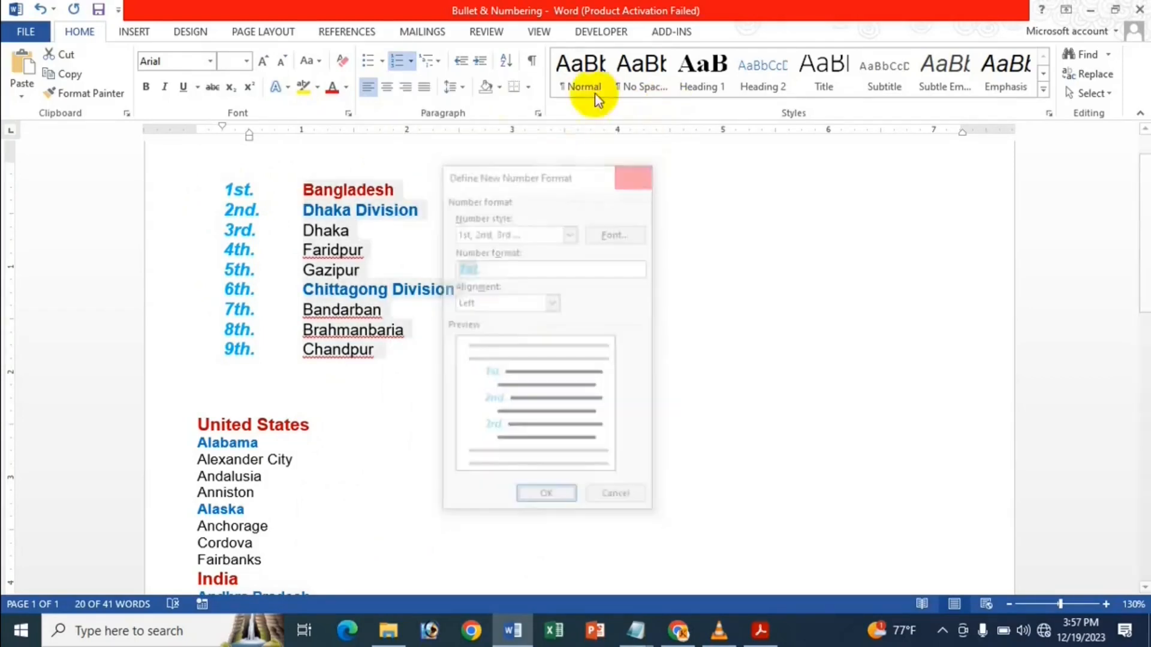
pyautogui.click(410, 60)
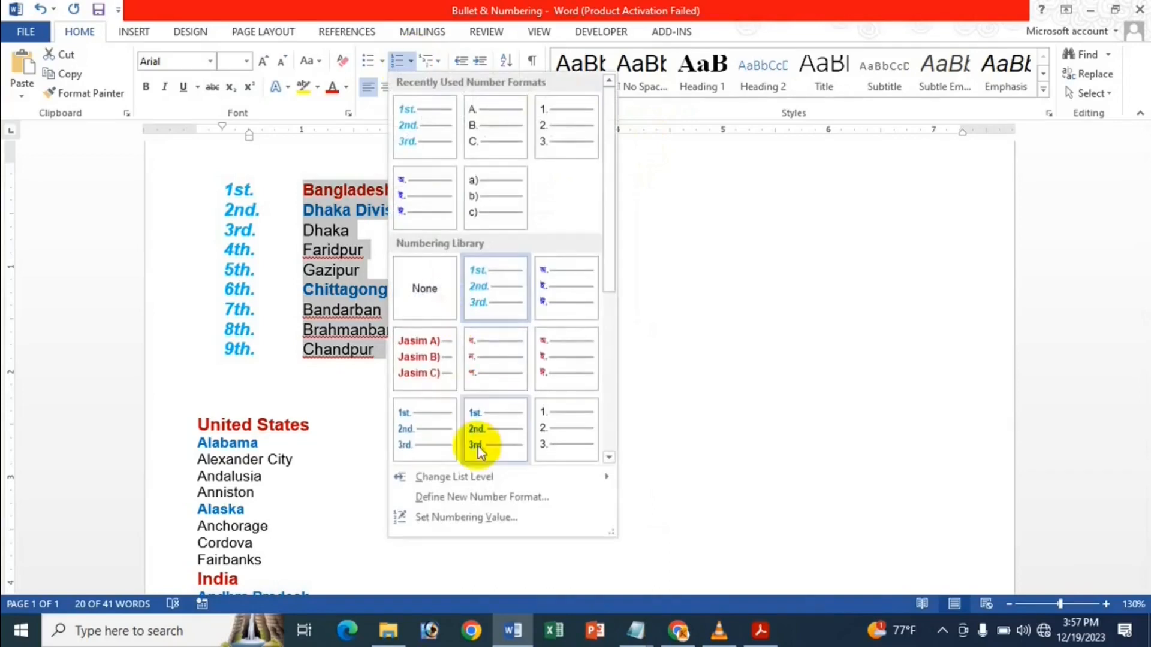
pyautogui.click(473, 523)
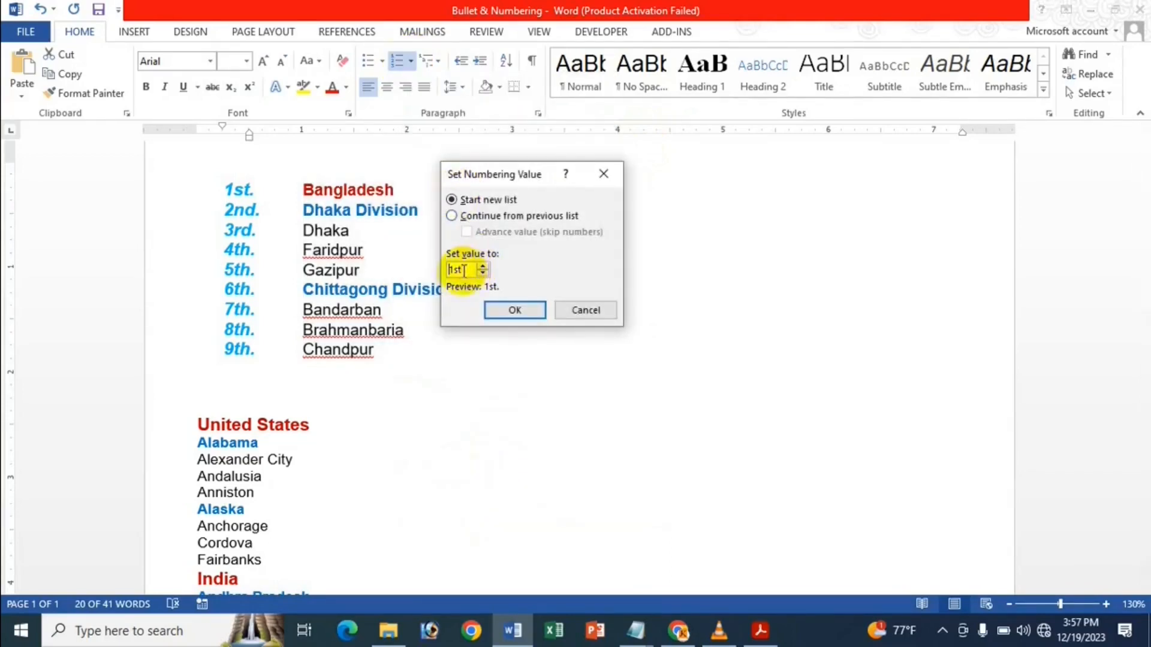
pyautogui.press('Down')
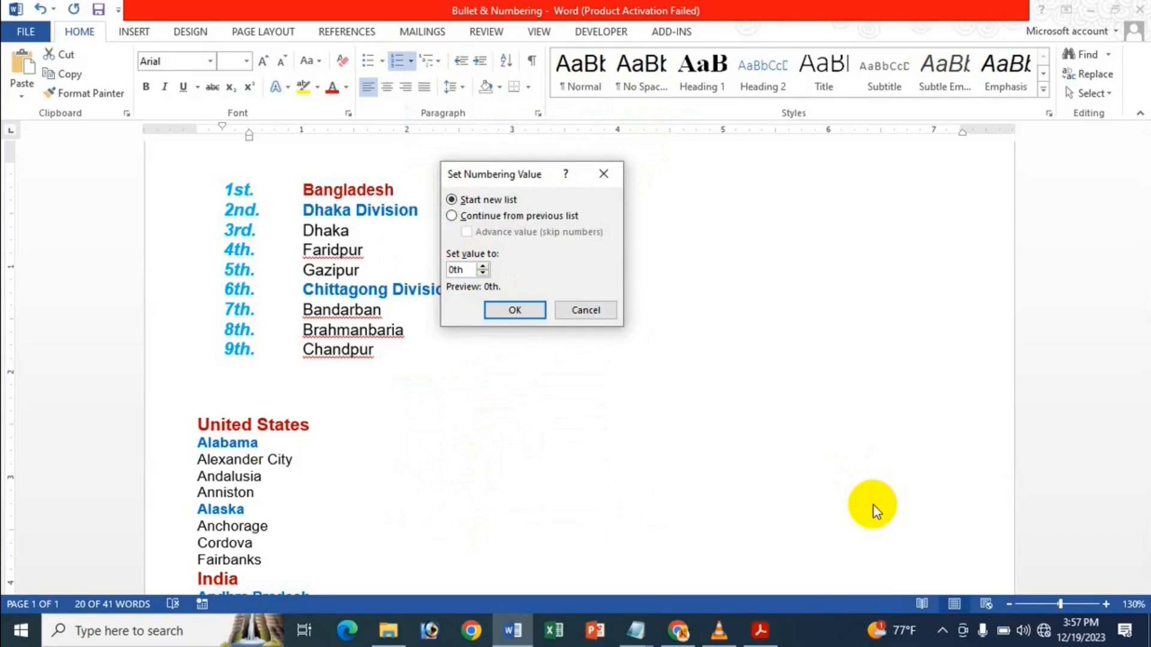
pyautogui.write('5')
pyautogui.press('Delete')
pyautogui.press('Return')
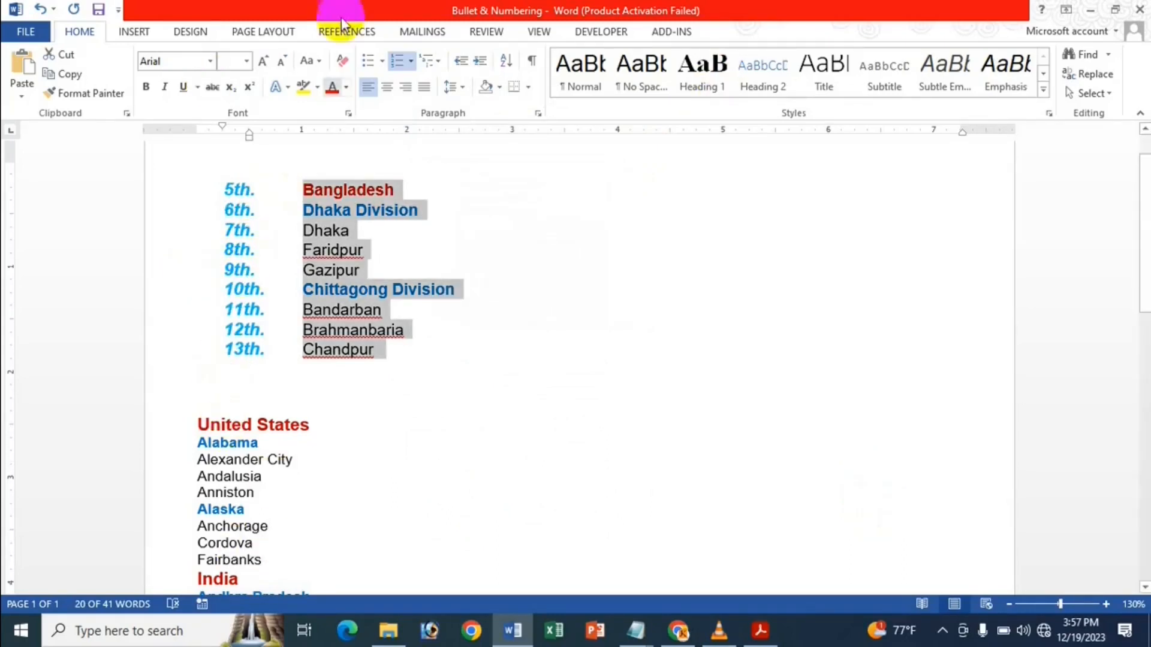
# Open Set Numbering Value and edit the list's starting value.
pyautogui.click(411, 61)
pyautogui.scroll(-5, 455, 359)
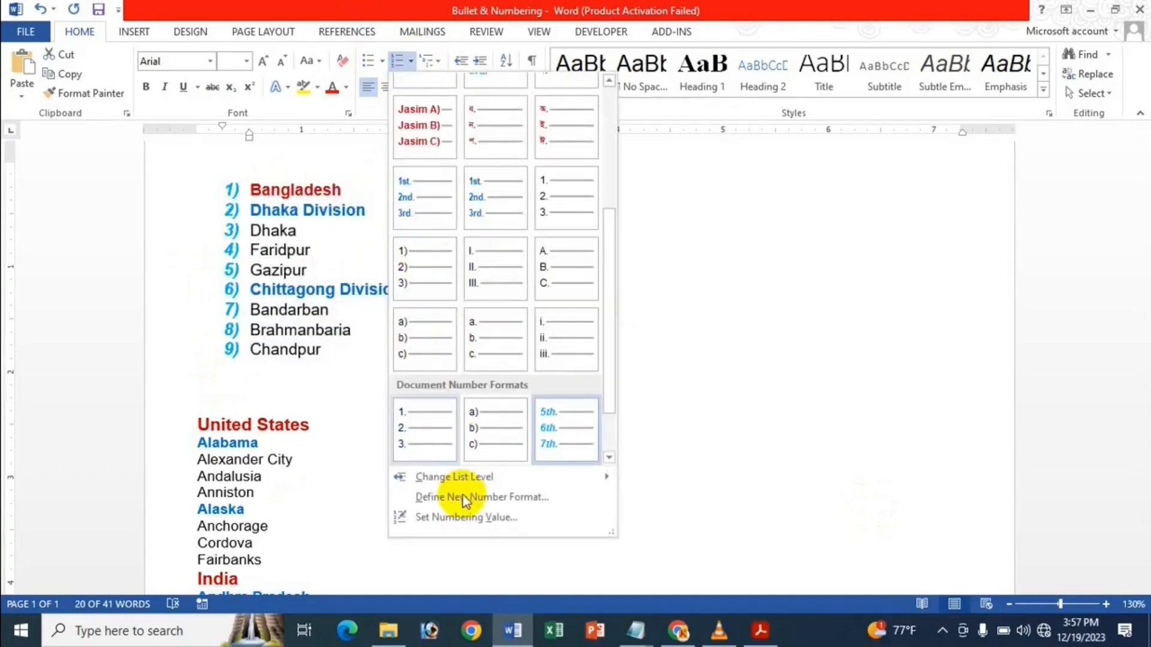
pyautogui.click(457, 518)
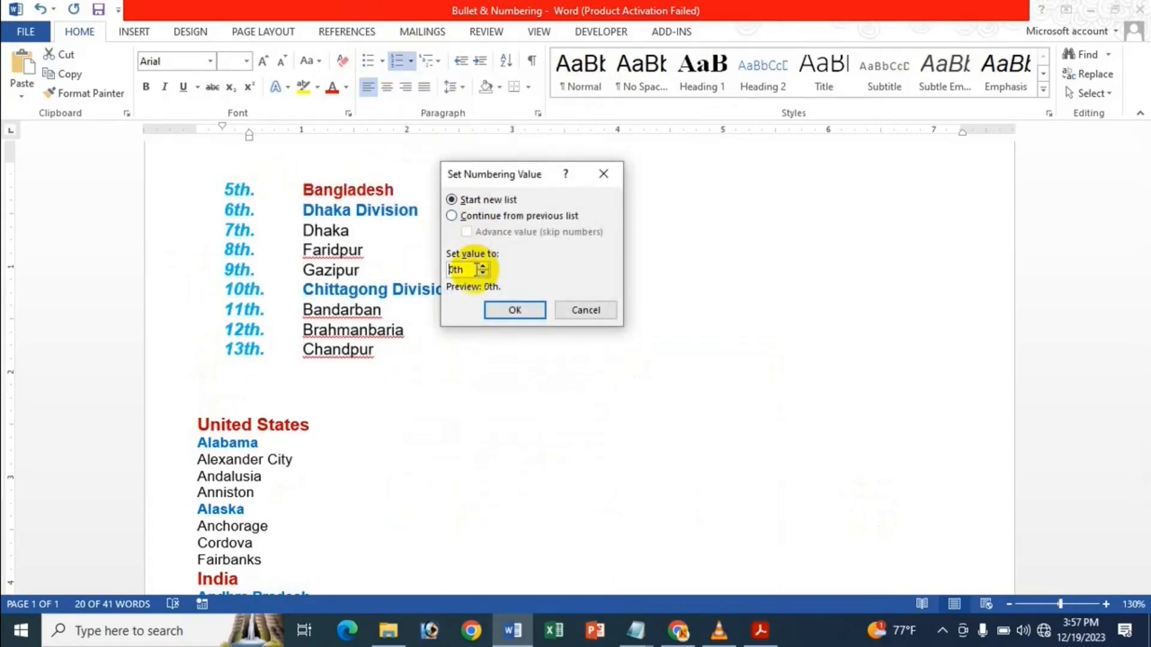
pyautogui.click(451, 269)
pyautogui.write('1')
pyautogui.press('BackSpace')
pyautogui.write('1')
pyautogui.press('BackSpace')
pyautogui.write('1')
pyautogui.press('BackSpace')
# Start the list at 10th., then undo back to 1st. through 9th.
pyautogui.write('1')
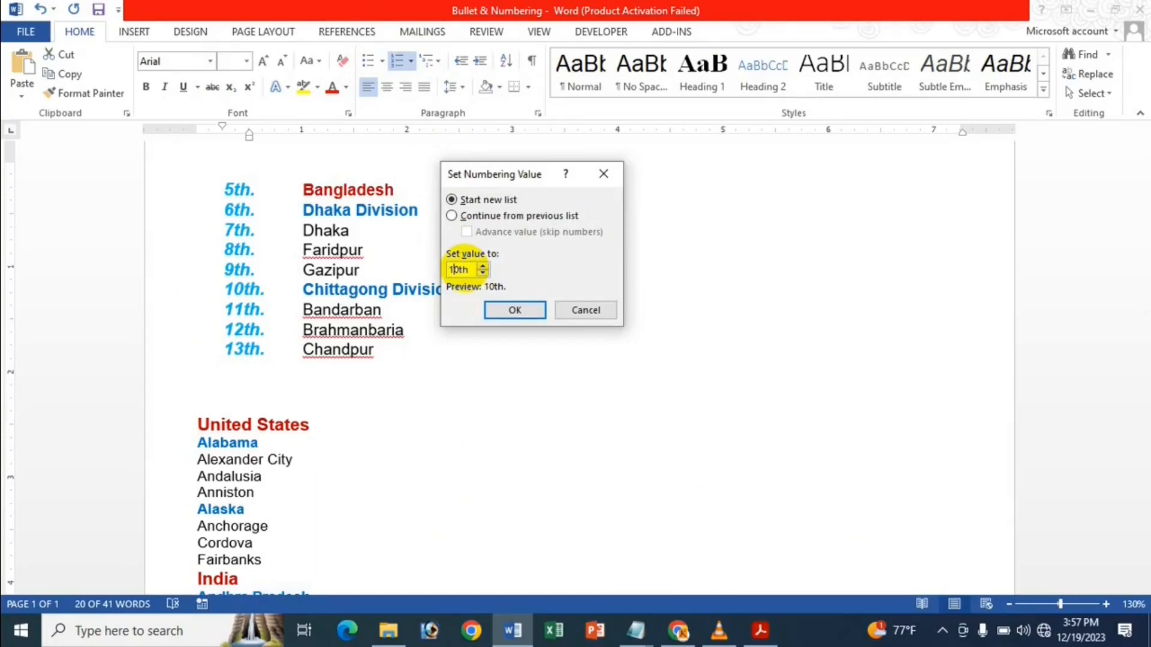
pyautogui.click(509, 313)
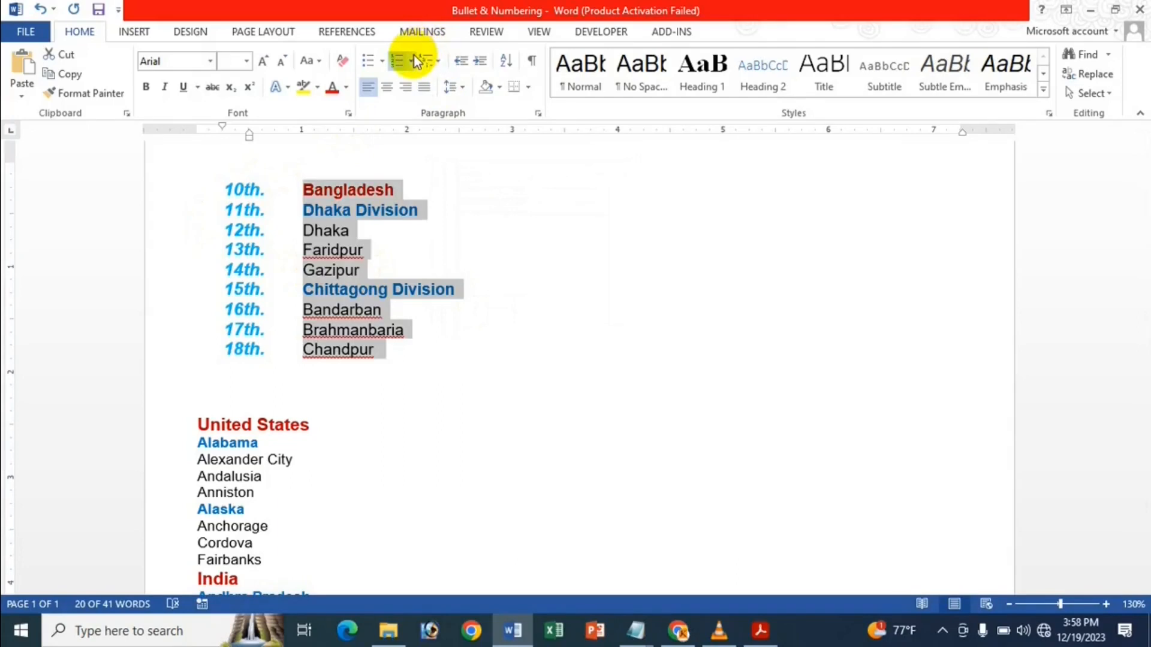
pyautogui.hotkey('ctrl', 'z')
pyautogui.hotkey('ctrl', 'z')
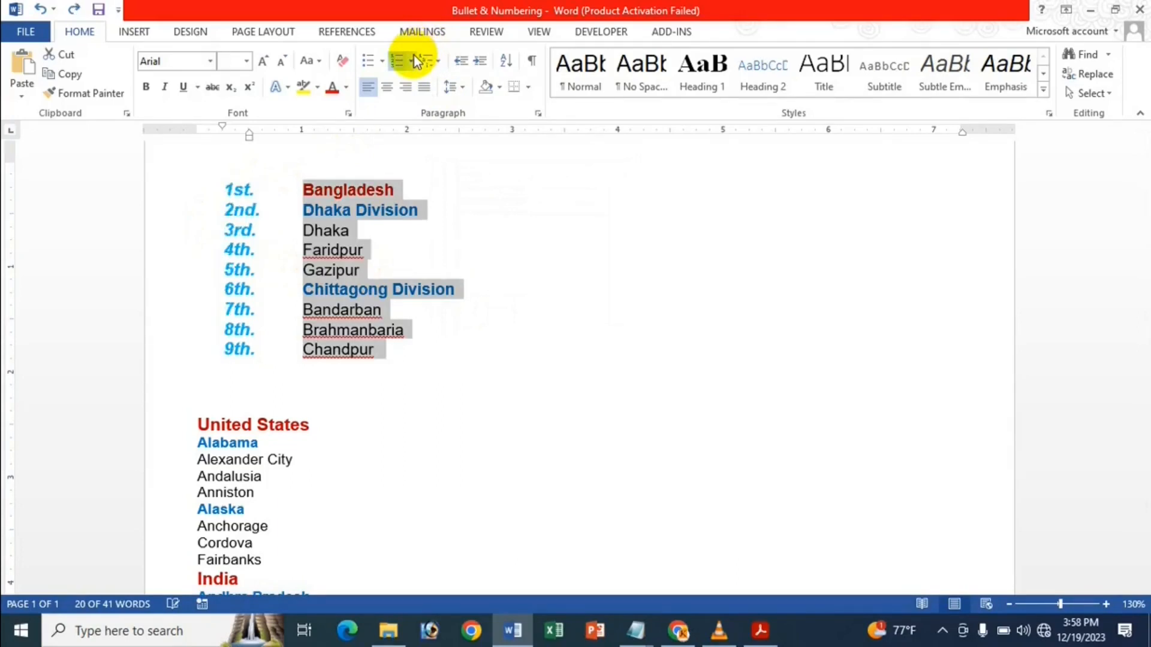
pyautogui.click(411, 60)
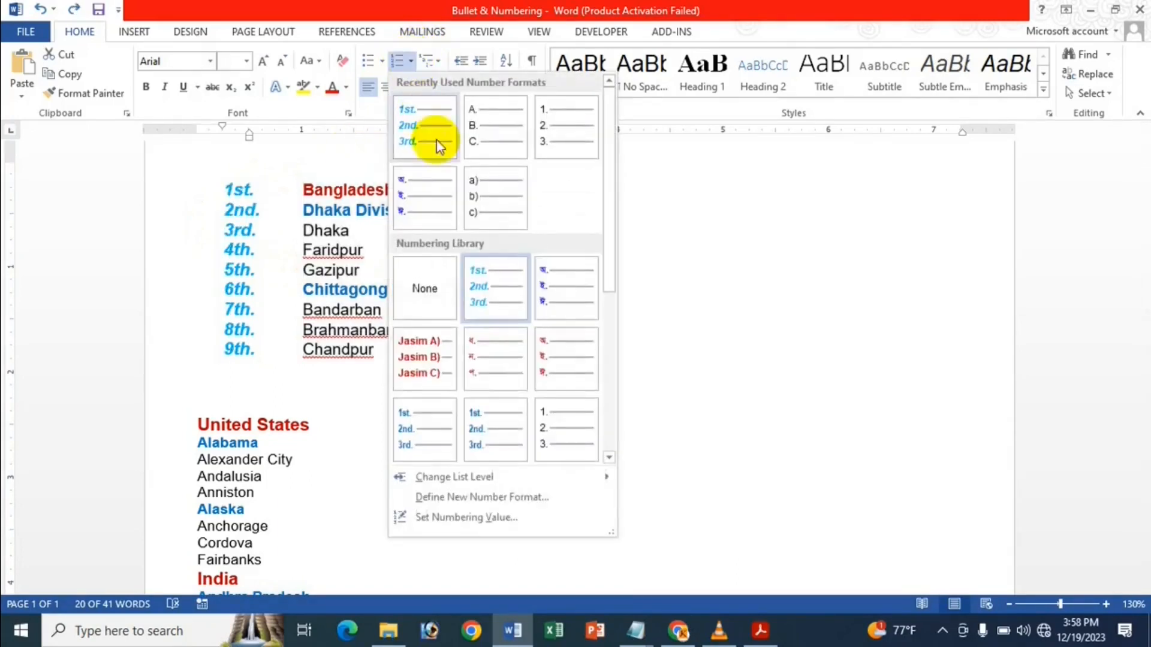
# In a new number format's font settings, replace Arial with the SutonnyMJ font.
pyautogui.click(509, 497)
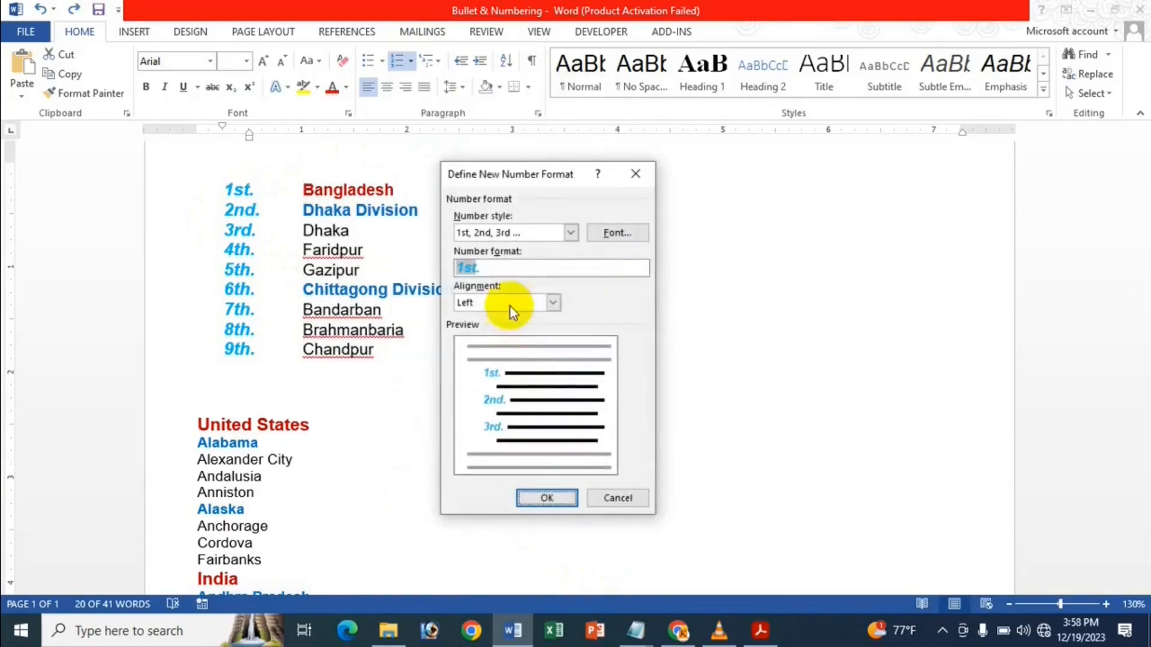
pyautogui.click(599, 232)
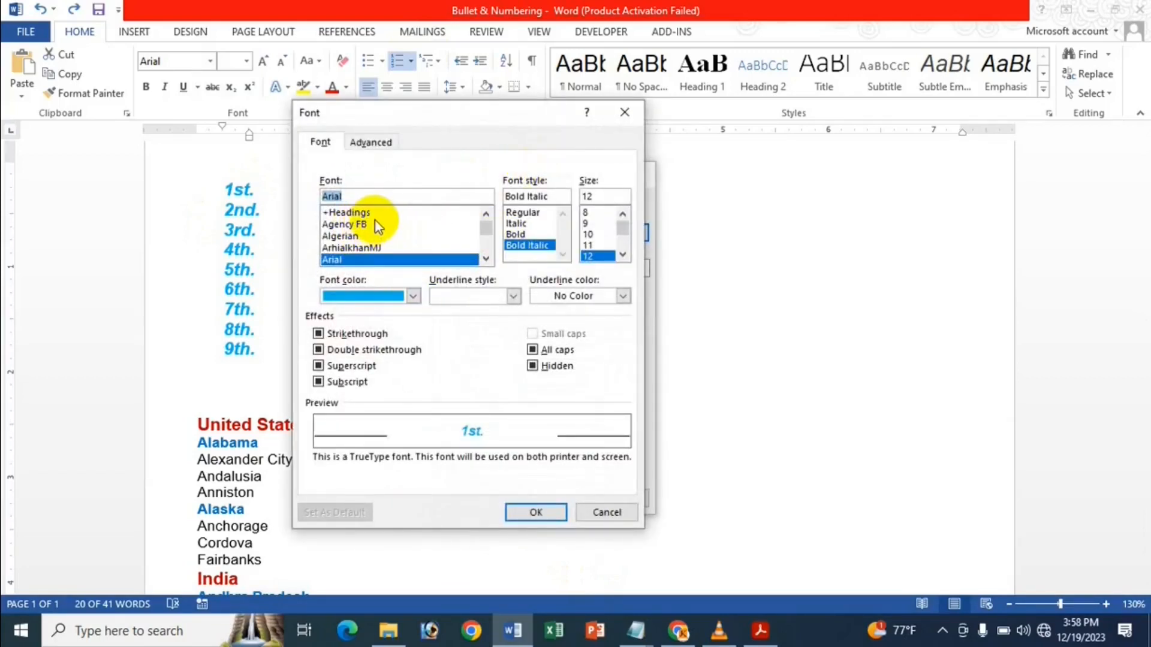
pyautogui.click(357, 200)
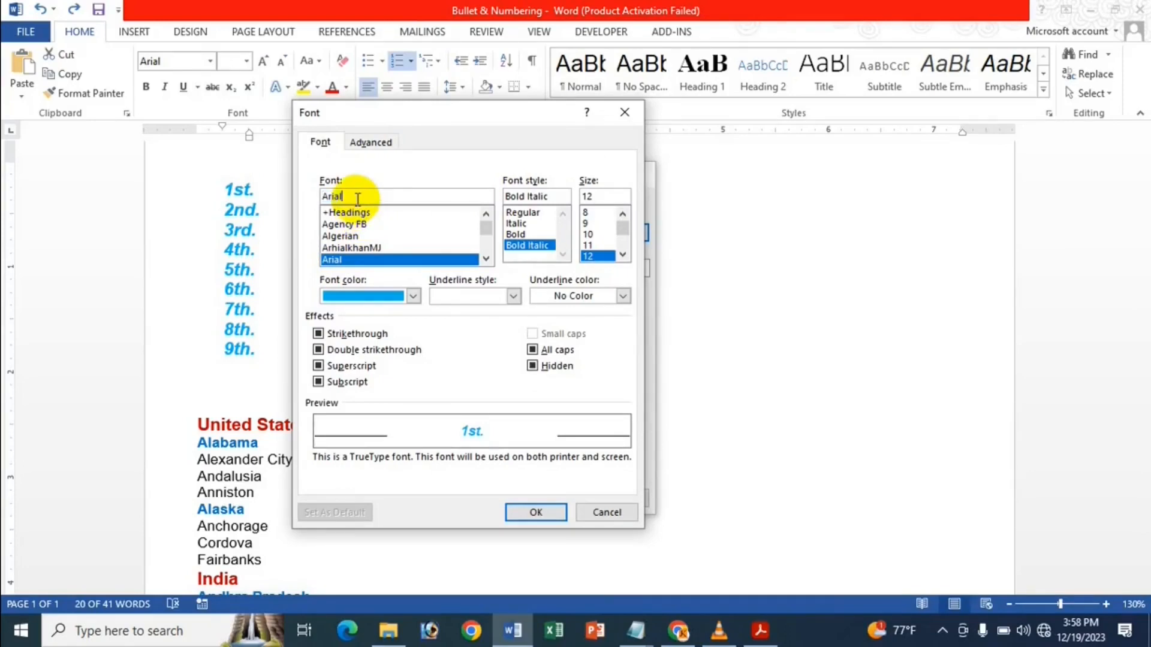
pyautogui.press('BackSpace')
pyautogui.press('BackSpace')
pyautogui.press('BackSpace')
pyautogui.press('BackSpace')
pyautogui.press('BackSpace')
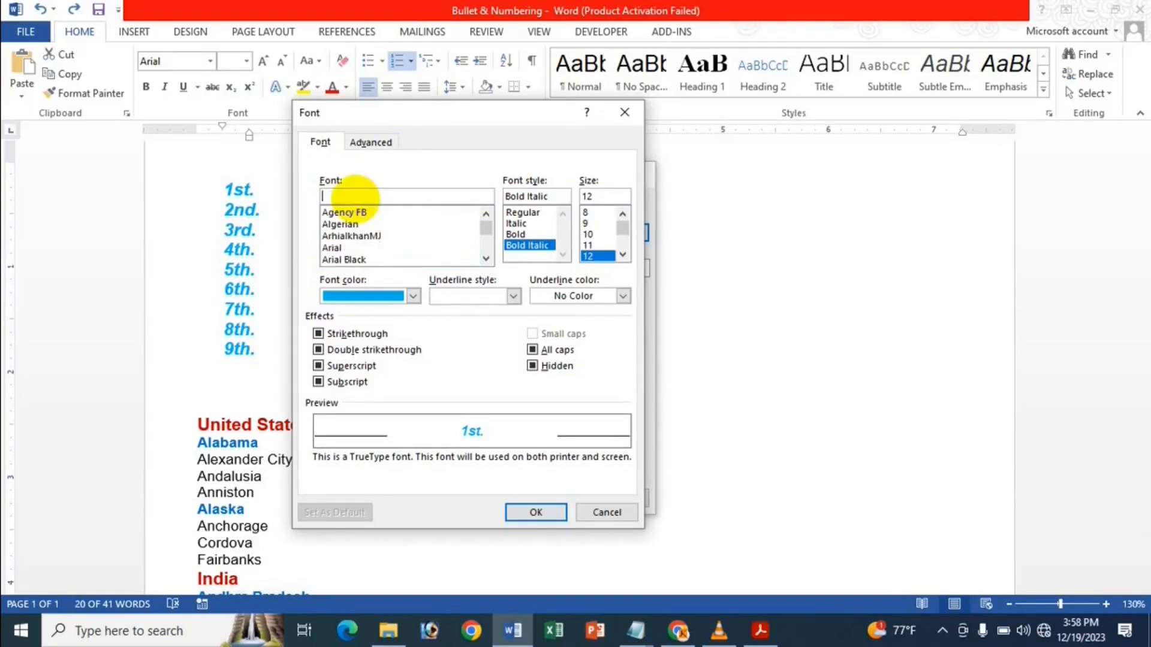
pyautogui.write('su')
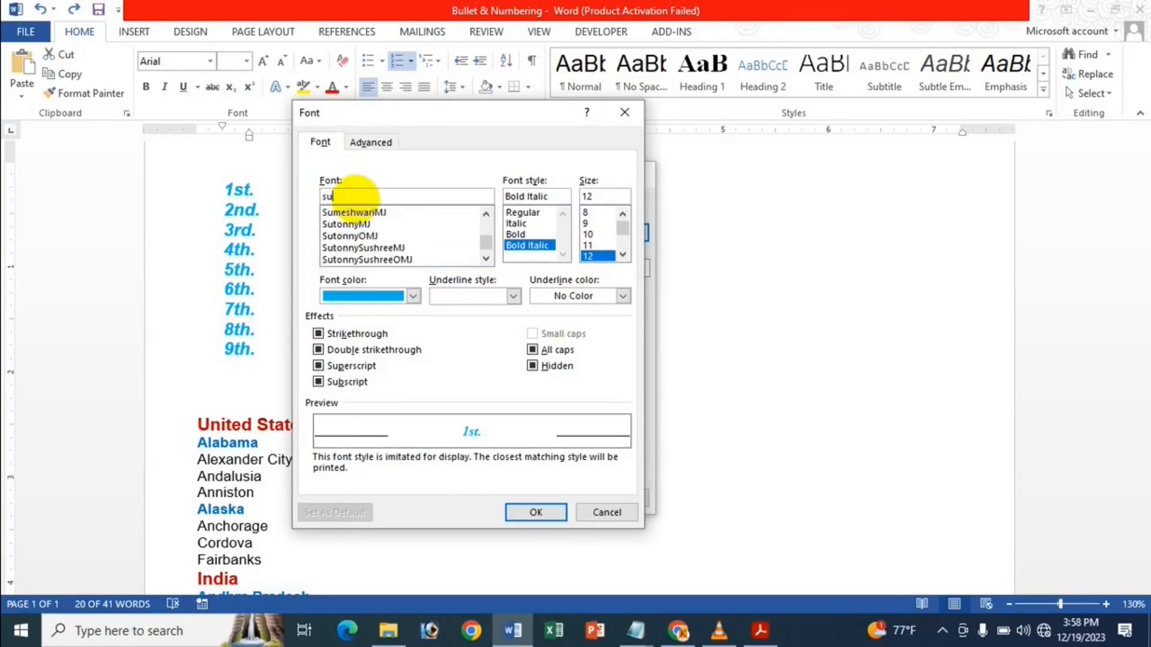
pyautogui.click(363, 224)
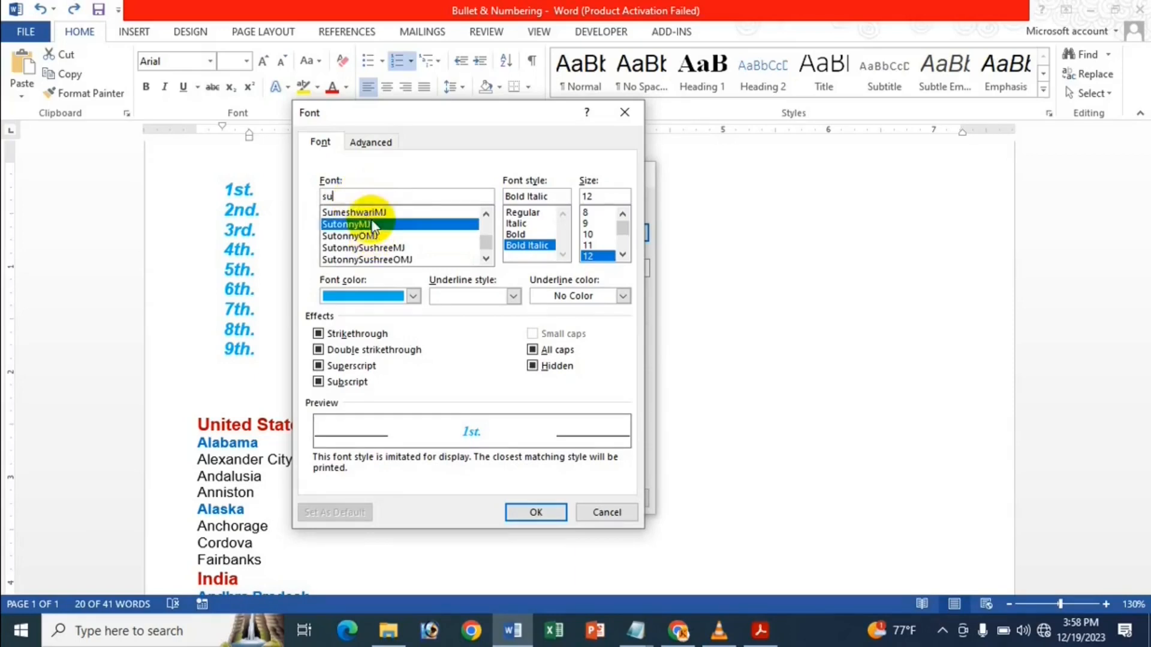
# Make the number font Bold, size 20 and red, and confirm it.
pyautogui.click(527, 235)
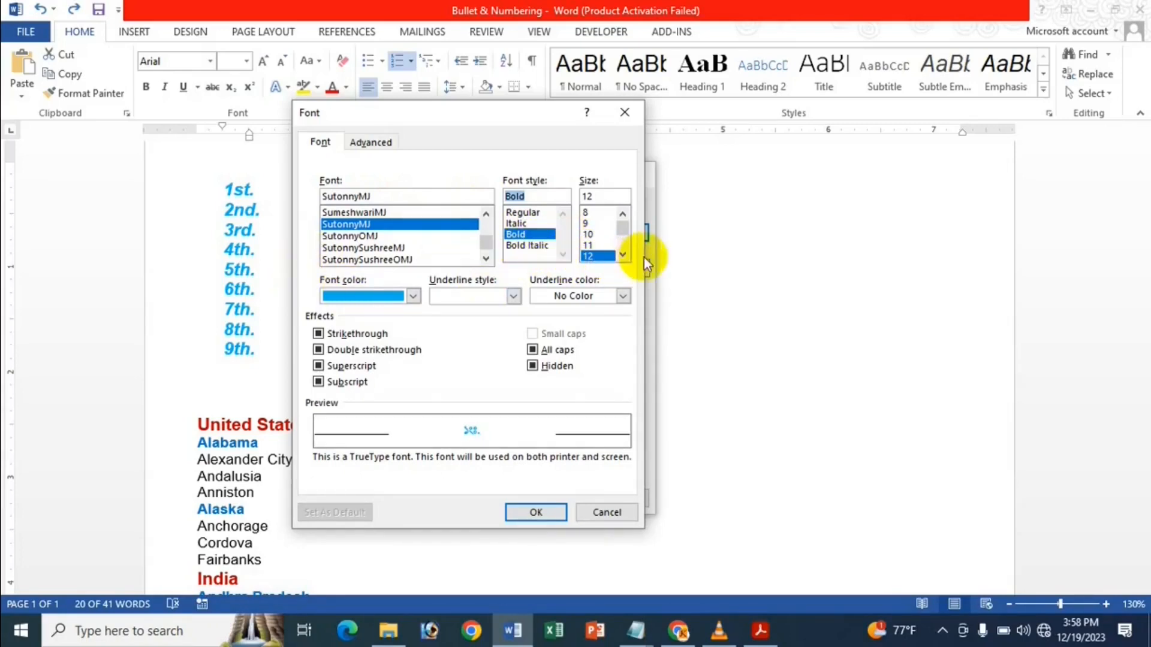
pyautogui.click(624, 254)
pyautogui.click(623, 255)
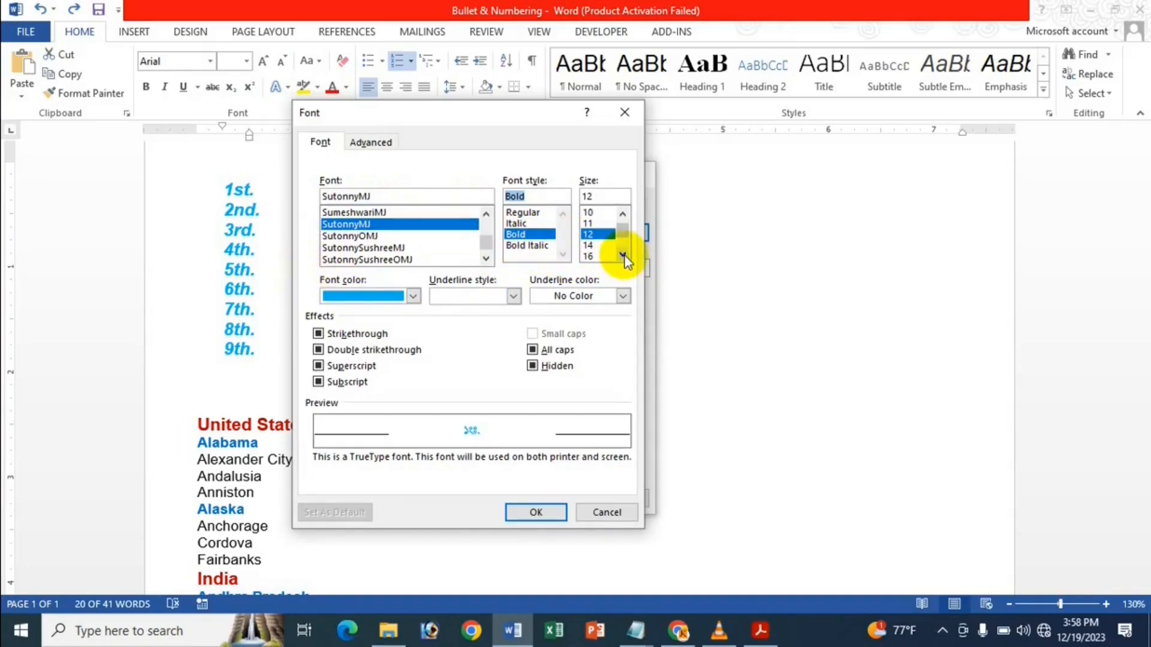
pyautogui.click(589, 256)
pyautogui.click(624, 255)
pyautogui.click(624, 255)
pyautogui.click(589, 256)
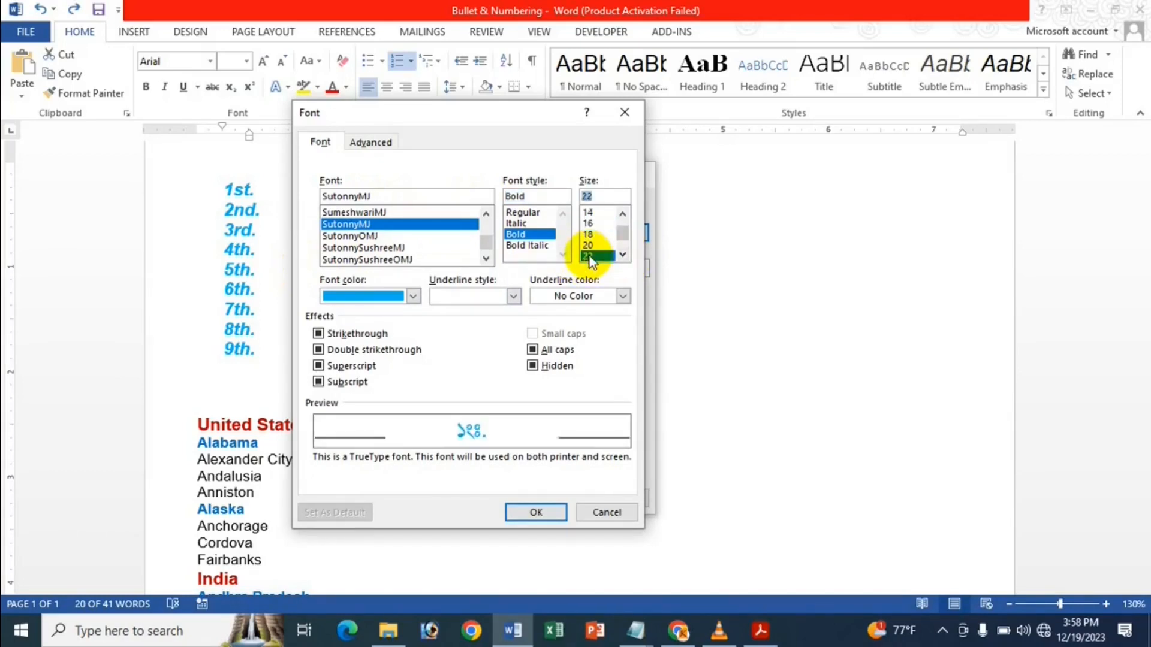
pyautogui.click(589, 245)
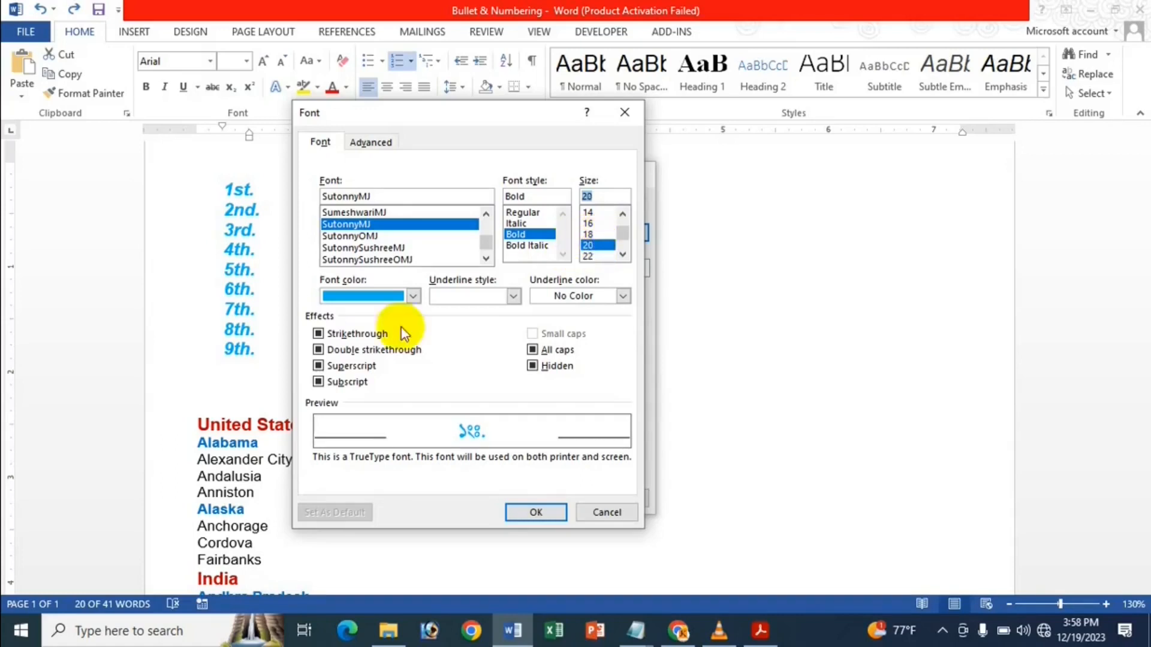
pyautogui.click(402, 298)
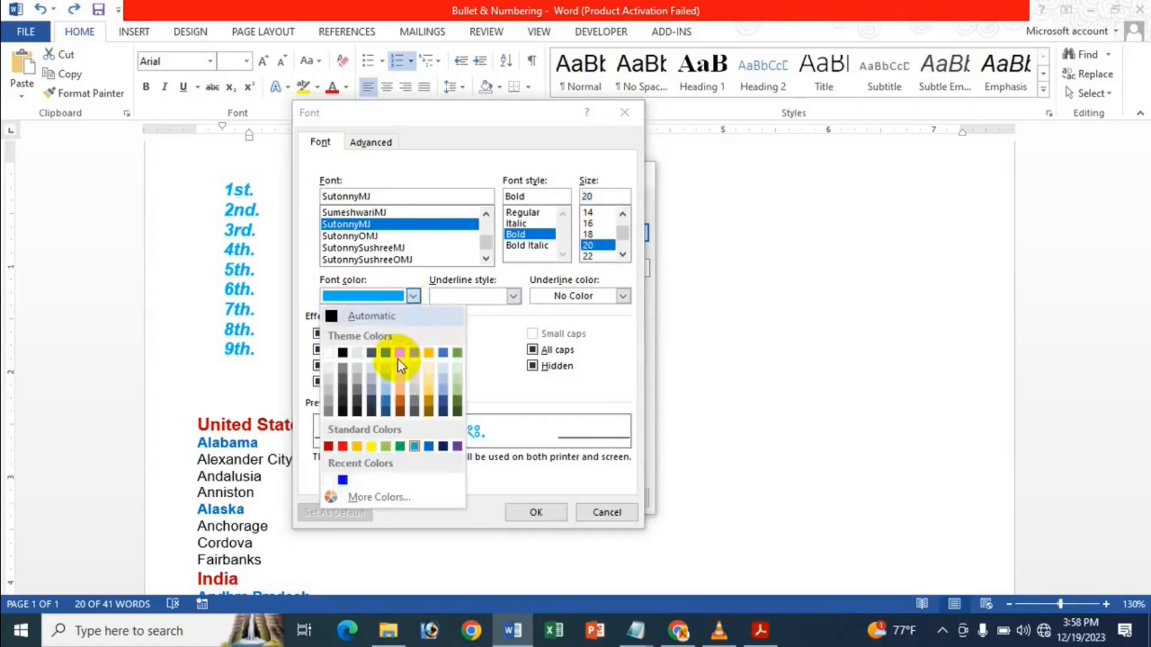
pyautogui.click(343, 447)
pyautogui.click(546, 516)
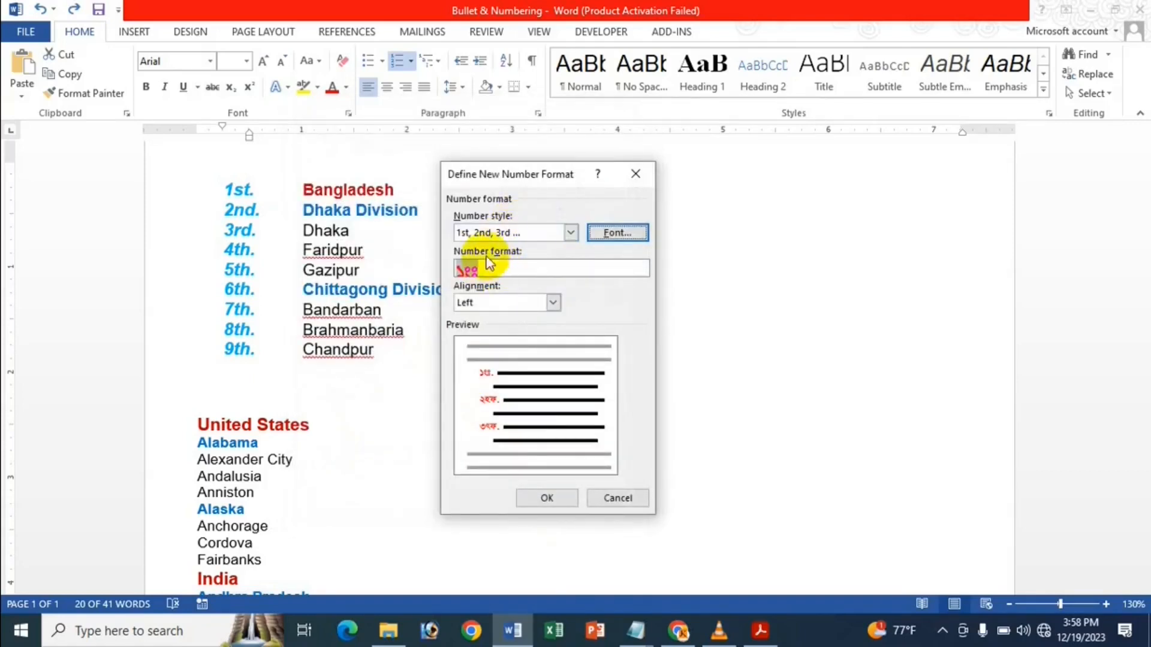
# Set the number style to capital letters A, B, C with the Bengali font and confirm.
pyautogui.click(512, 232)
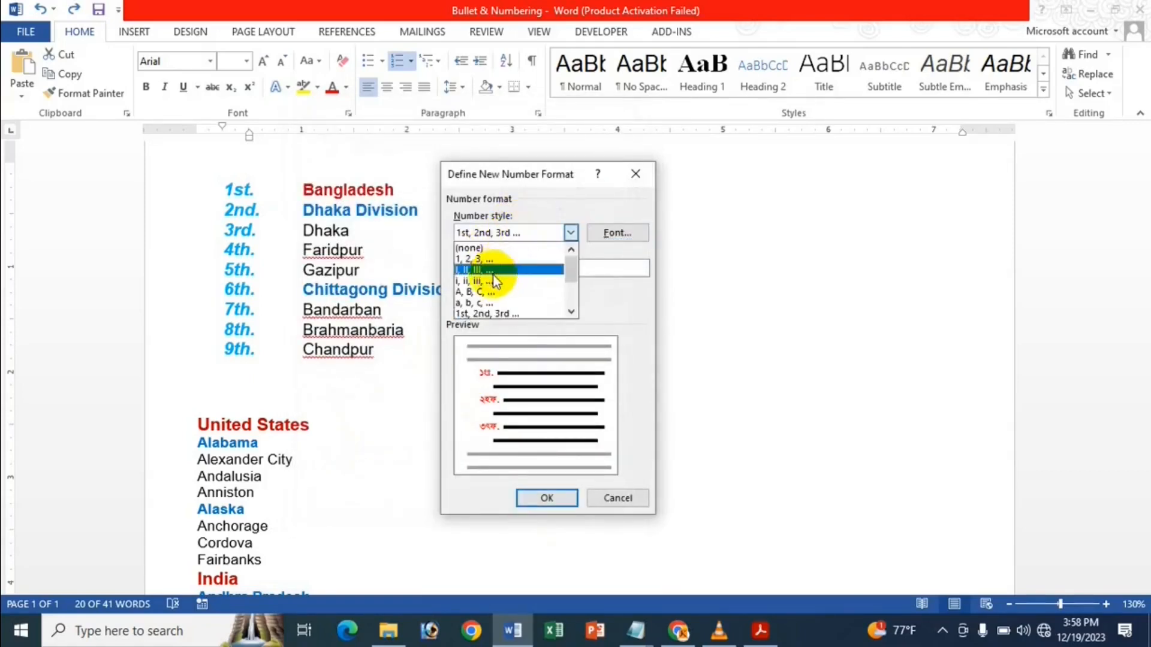
pyautogui.click(490, 292)
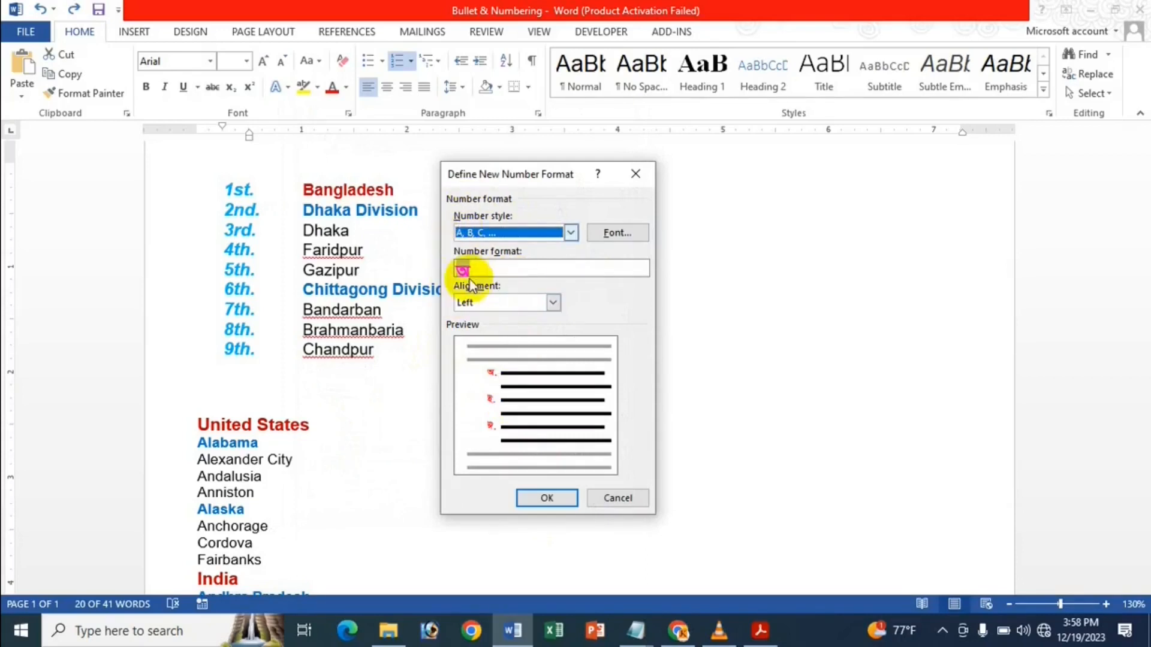
pyautogui.click(547, 498)
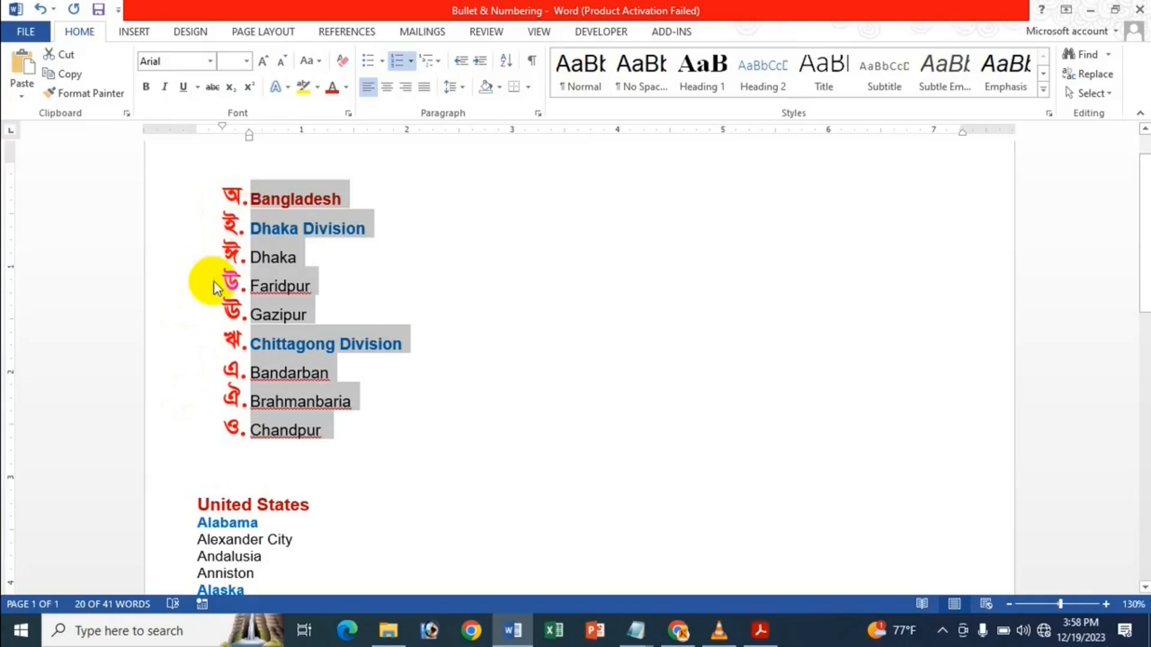
# Redefine the list's number format to use lowercase letters.
pyautogui.click(411, 61)
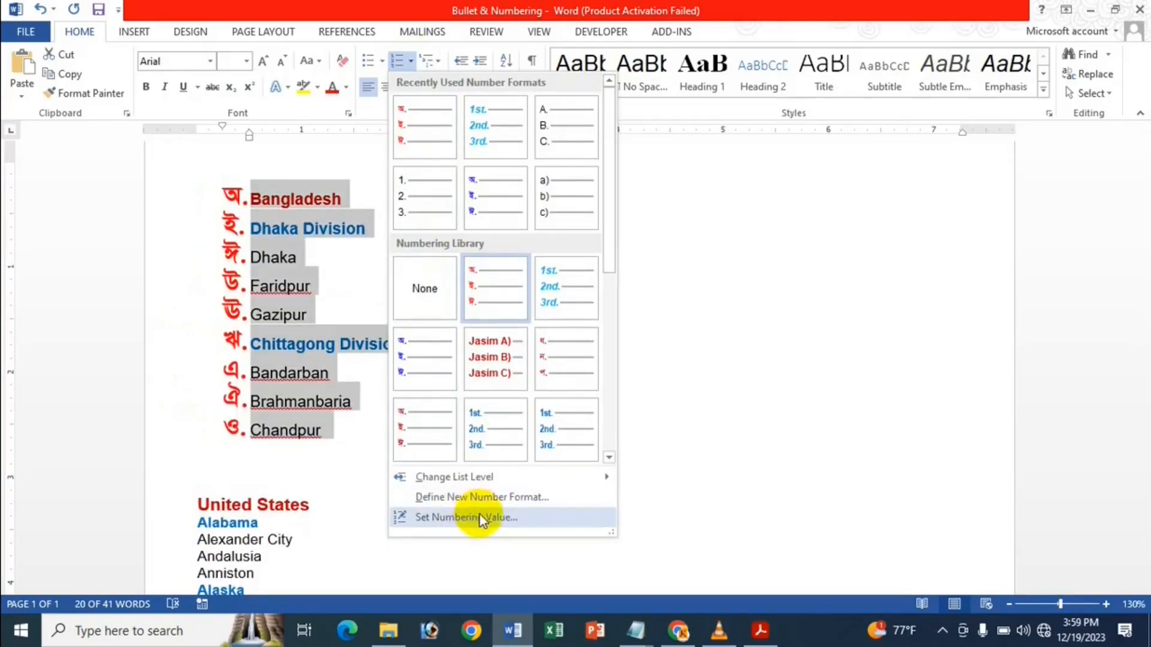
pyautogui.click(483, 497)
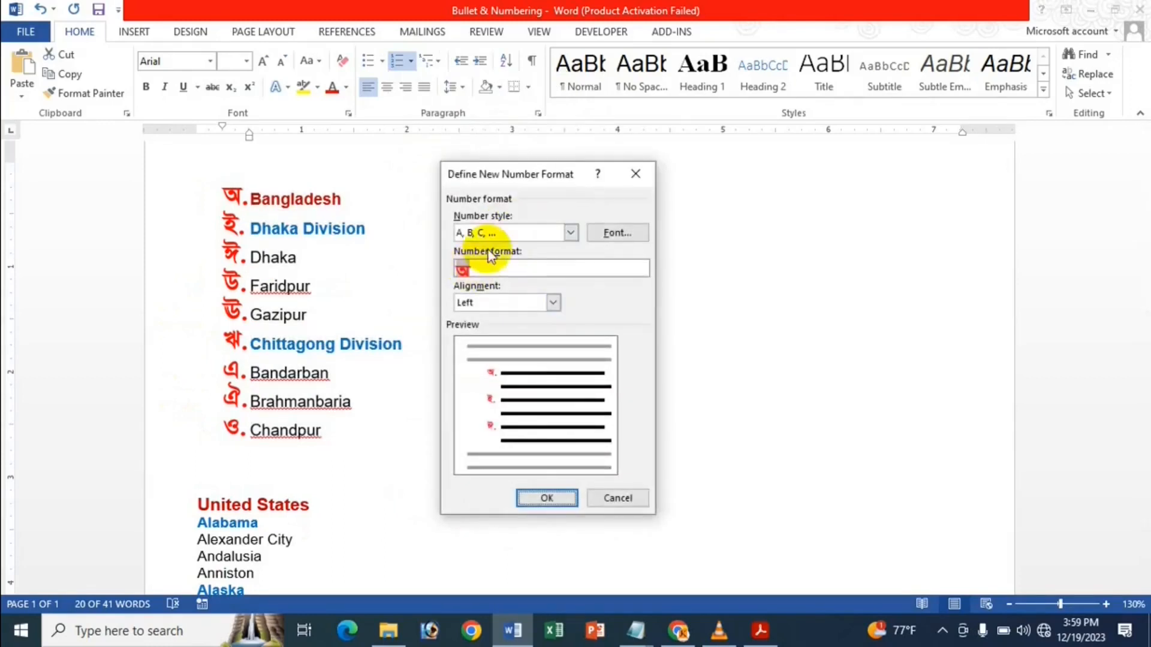
pyautogui.click(508, 234)
pyautogui.click(494, 305)
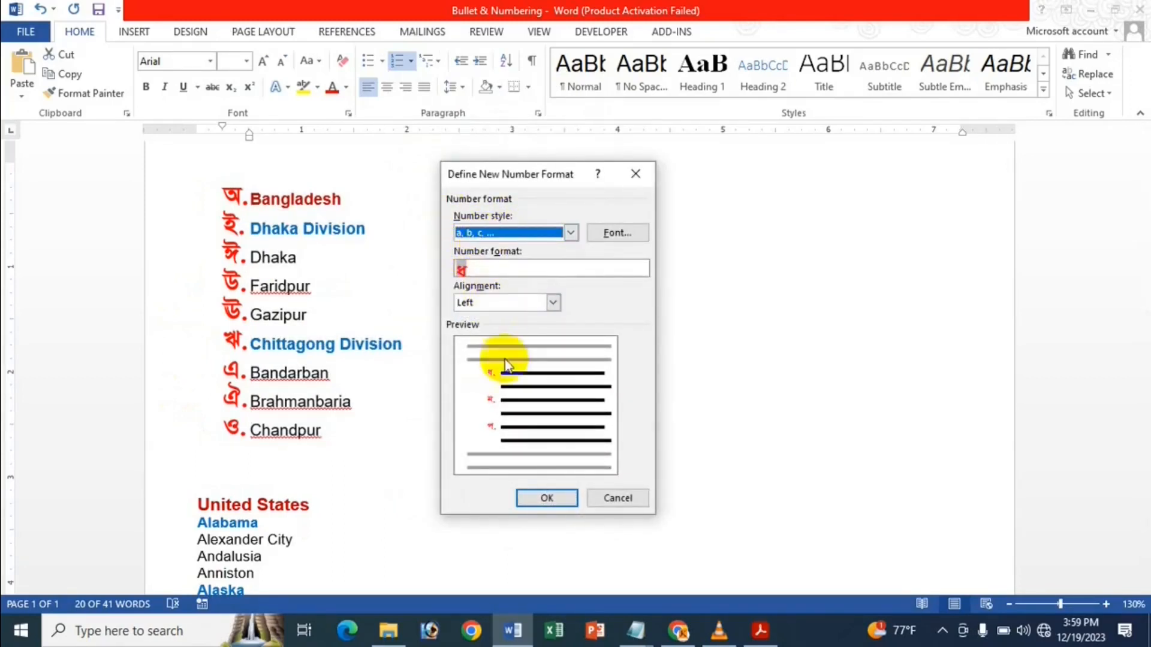
pyautogui.click(547, 500)
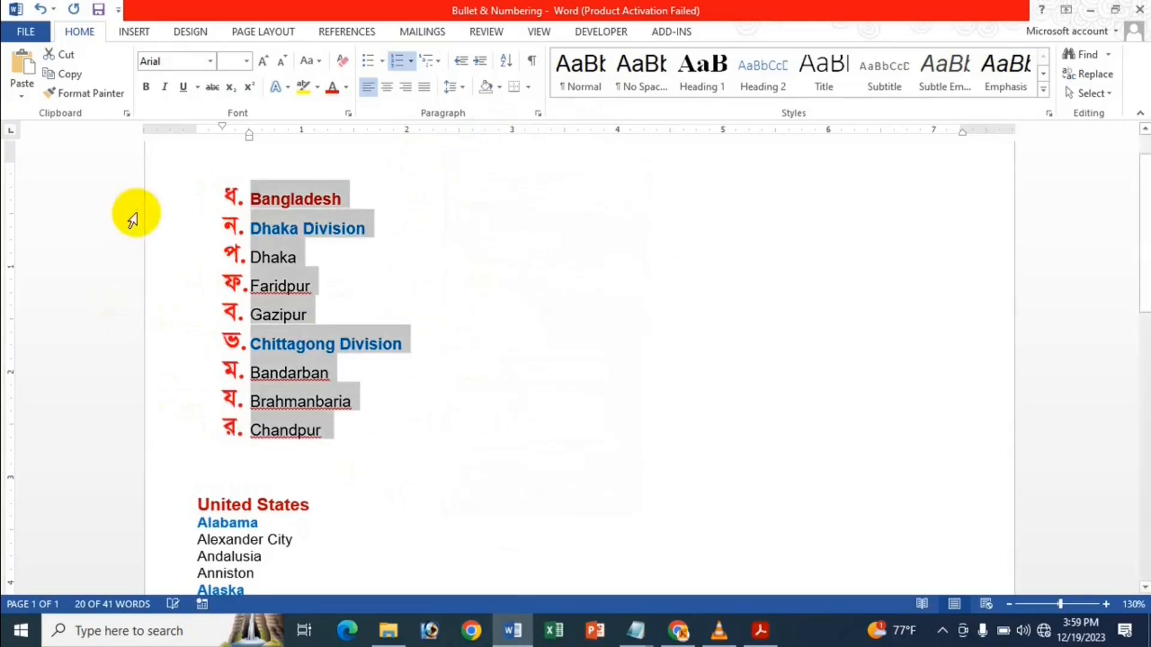
# Restore capital-letter Bengali numbering, then remove the numbering from the list.
pyautogui.click(411, 60)
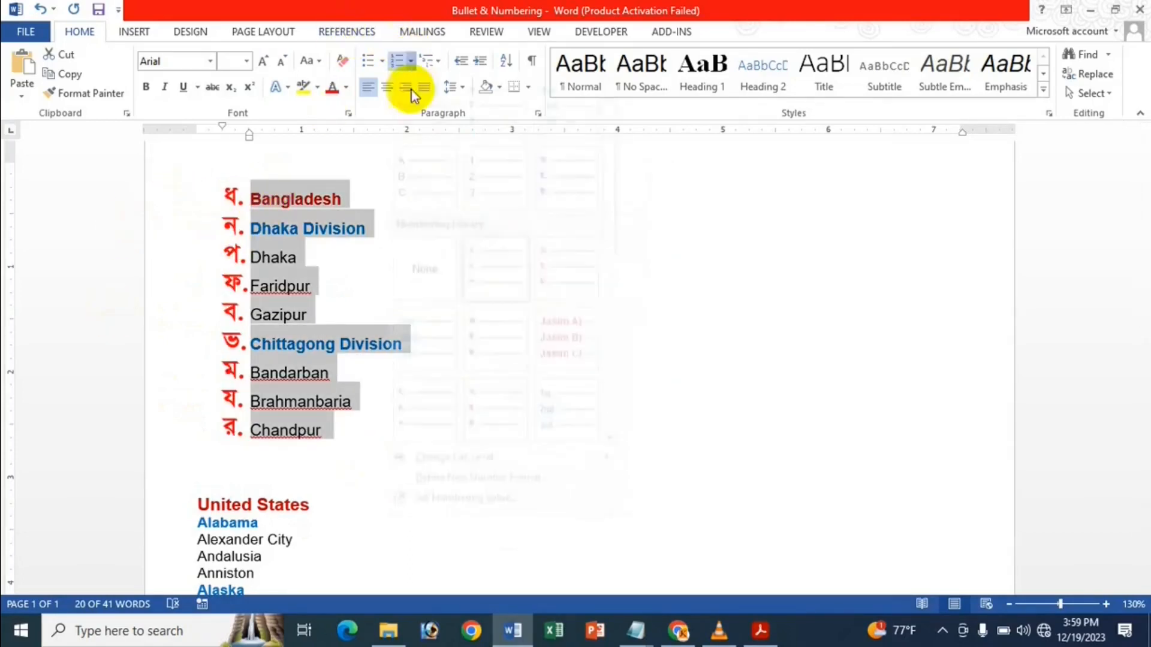
pyautogui.click(430, 506)
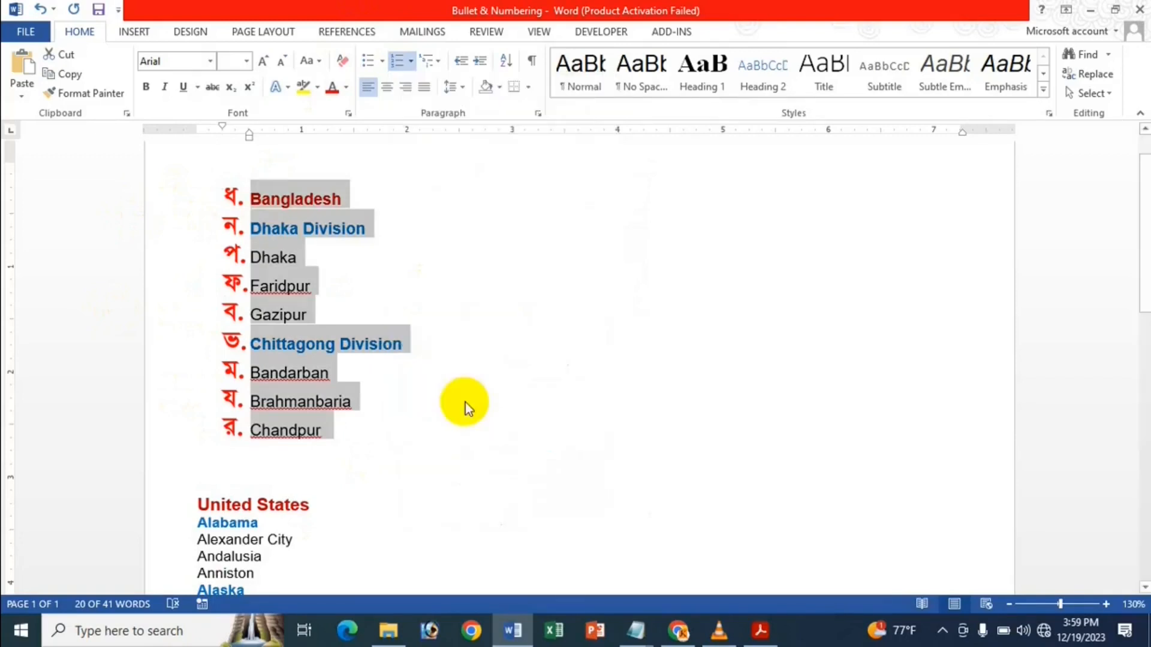
pyautogui.click(480, 234)
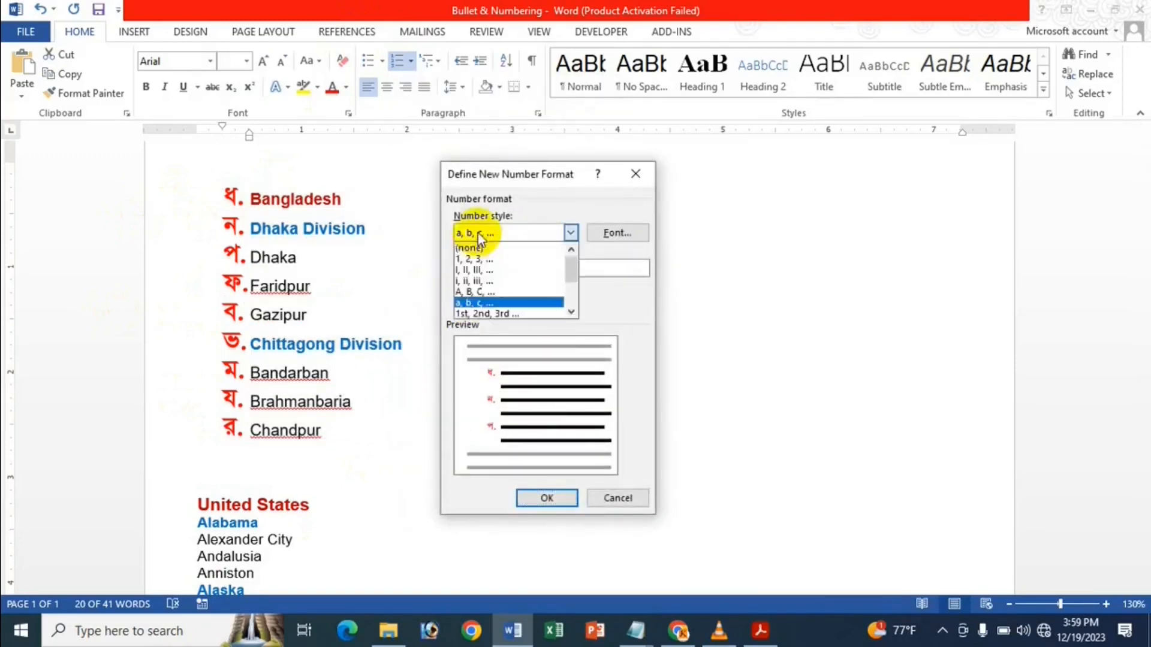
pyautogui.click(486, 290)
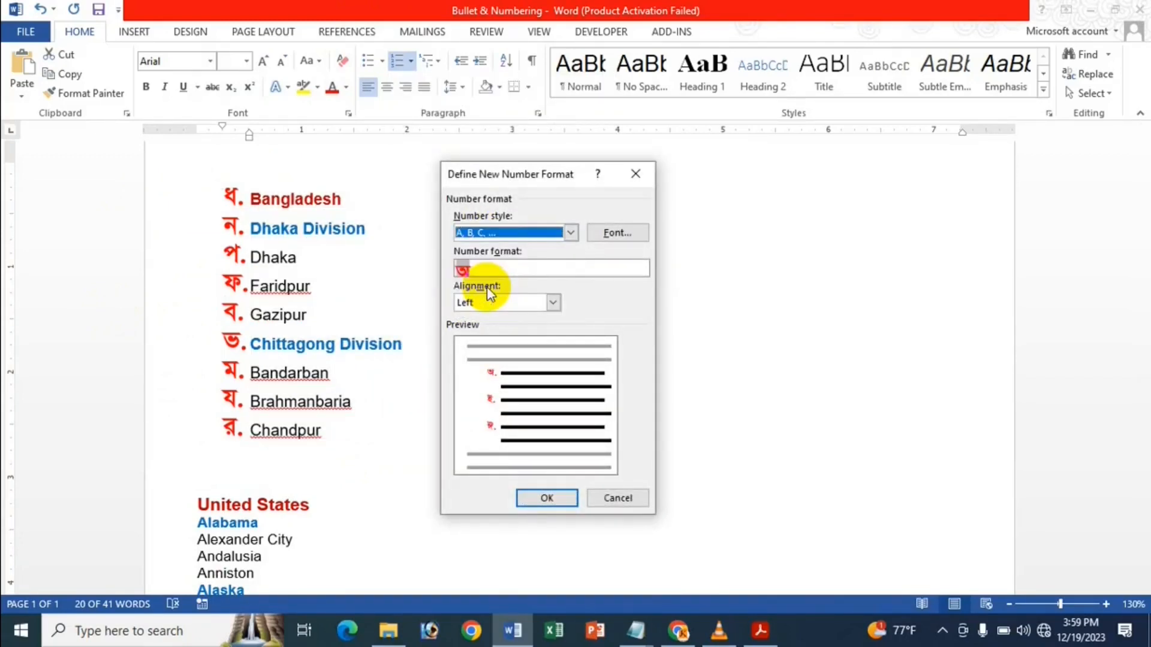
pyautogui.click(560, 508)
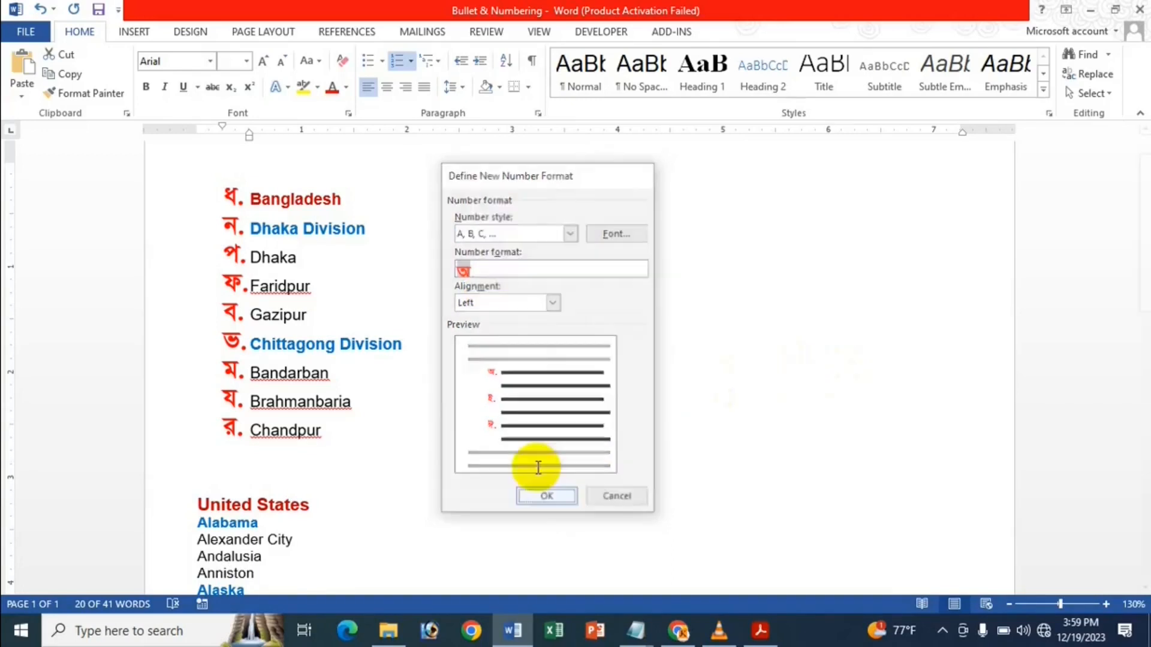
pyautogui.click(405, 60)
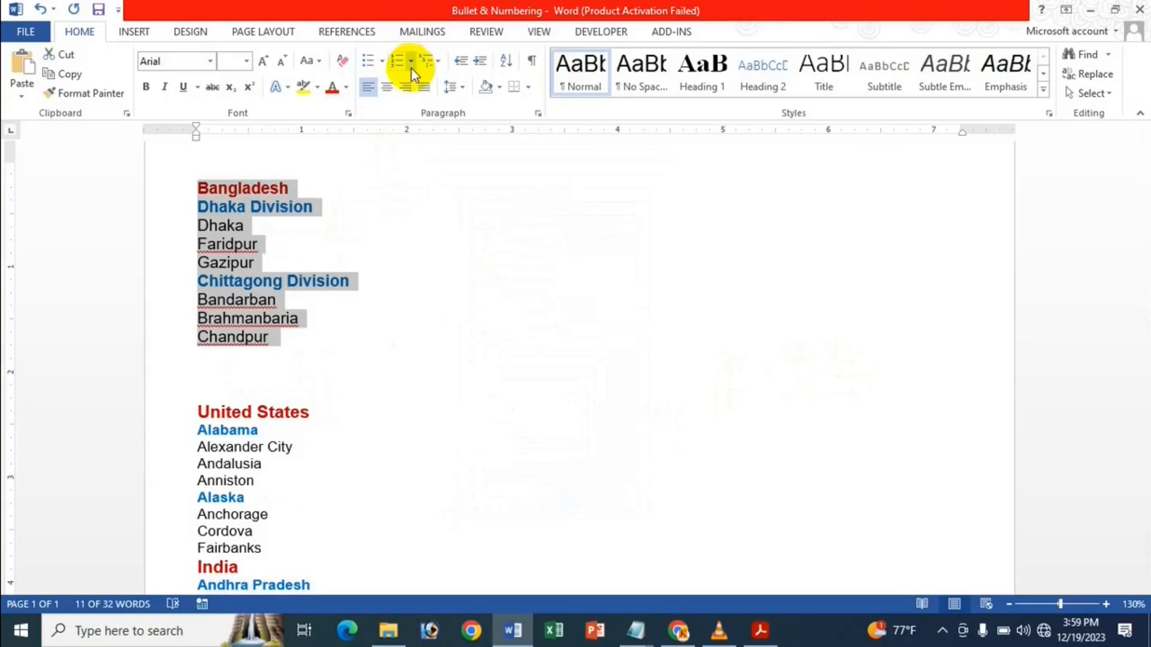
# Reapply the Bengali-letter numbering and set its starting value to k so it begins at ক.
pyautogui.click(412, 68)
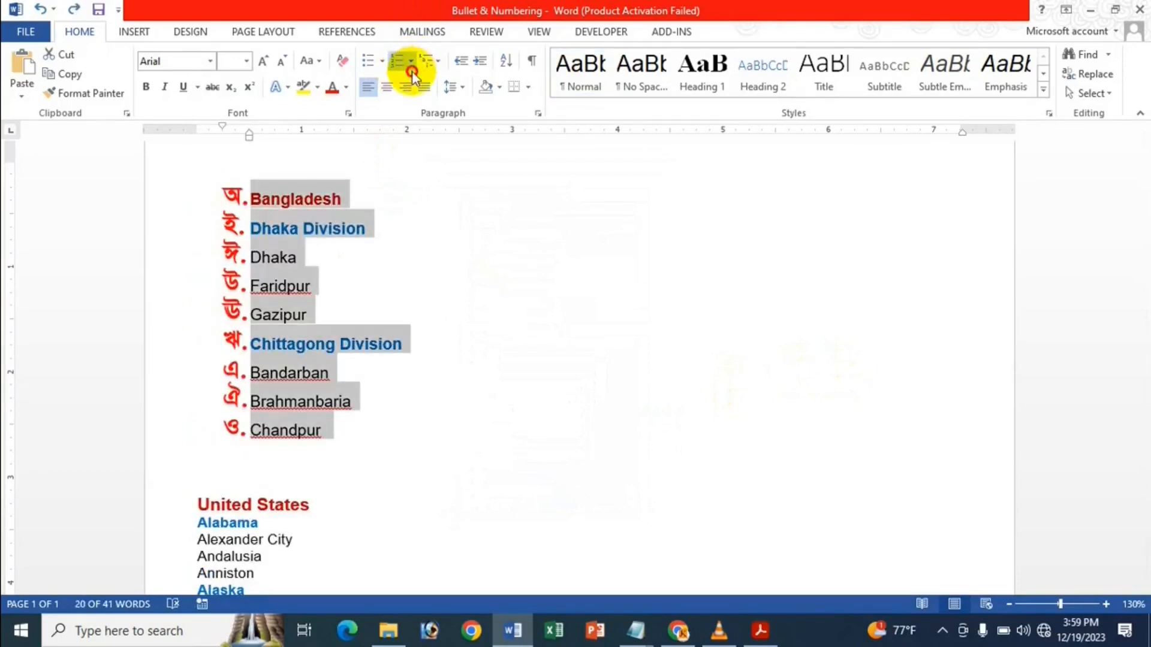
pyautogui.click(415, 62)
pyautogui.scroll(-3, 458, 458)
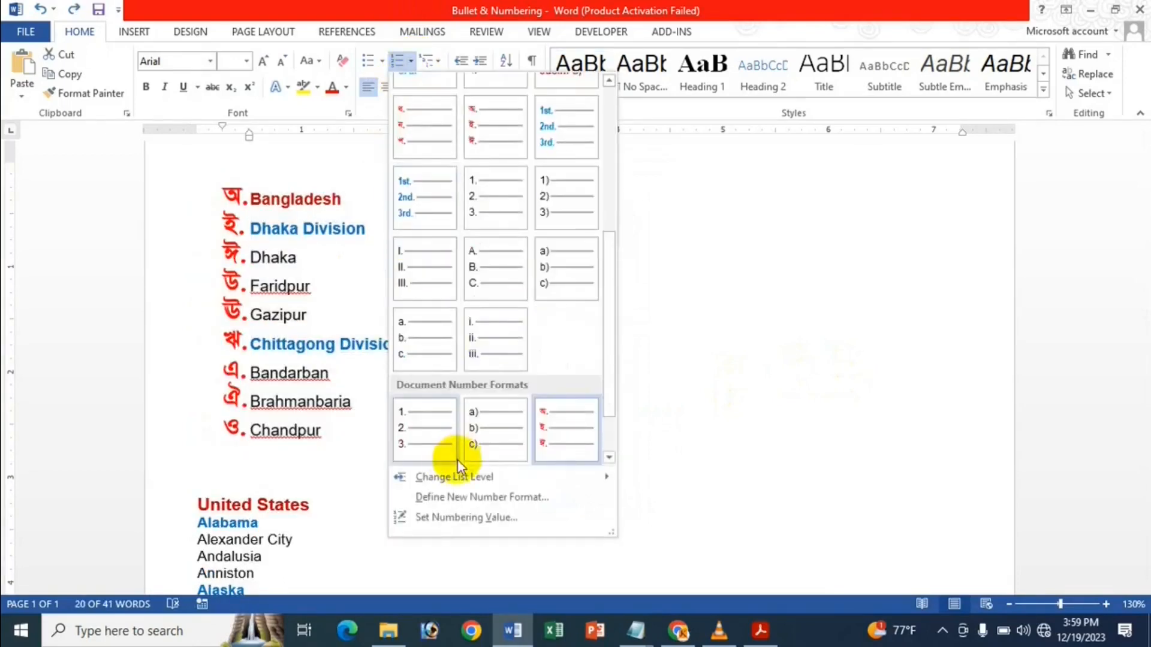
pyautogui.click(455, 516)
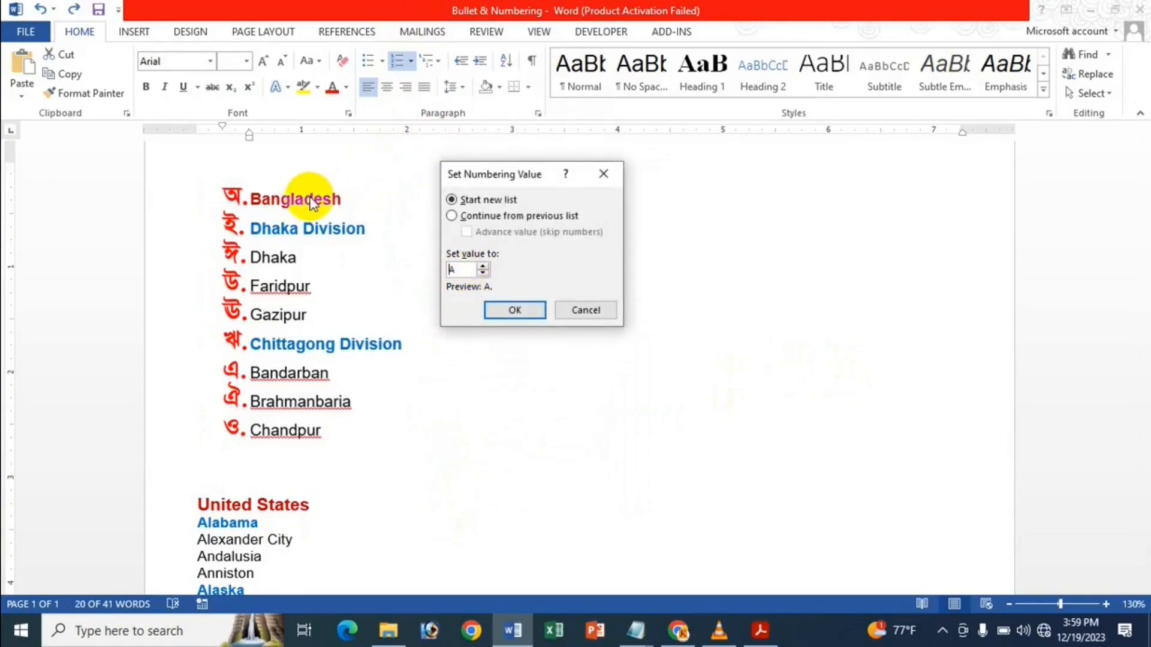
pyautogui.press('Delete')
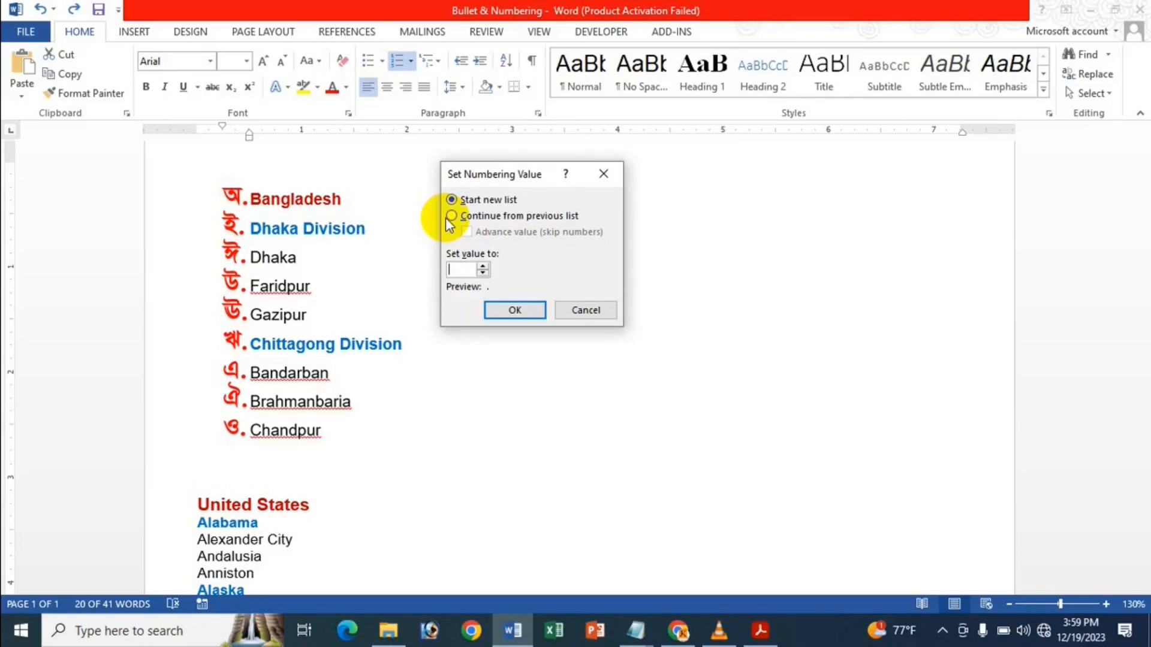
pyautogui.write('k')
pyautogui.click(514, 310)
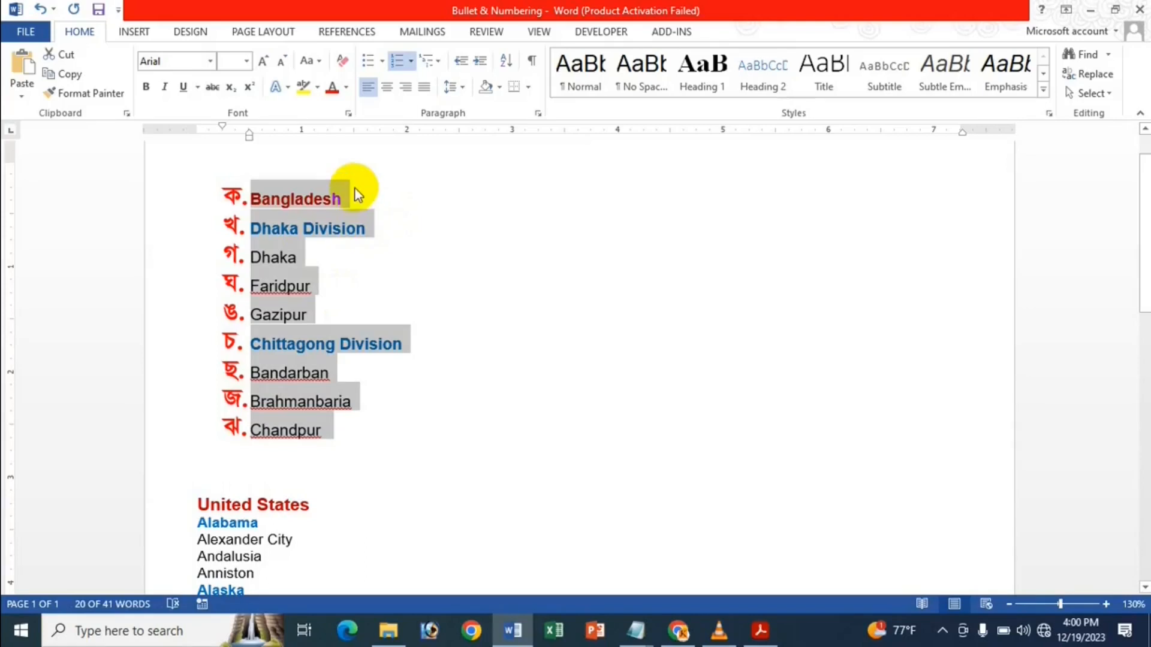
pyautogui.click(411, 59)
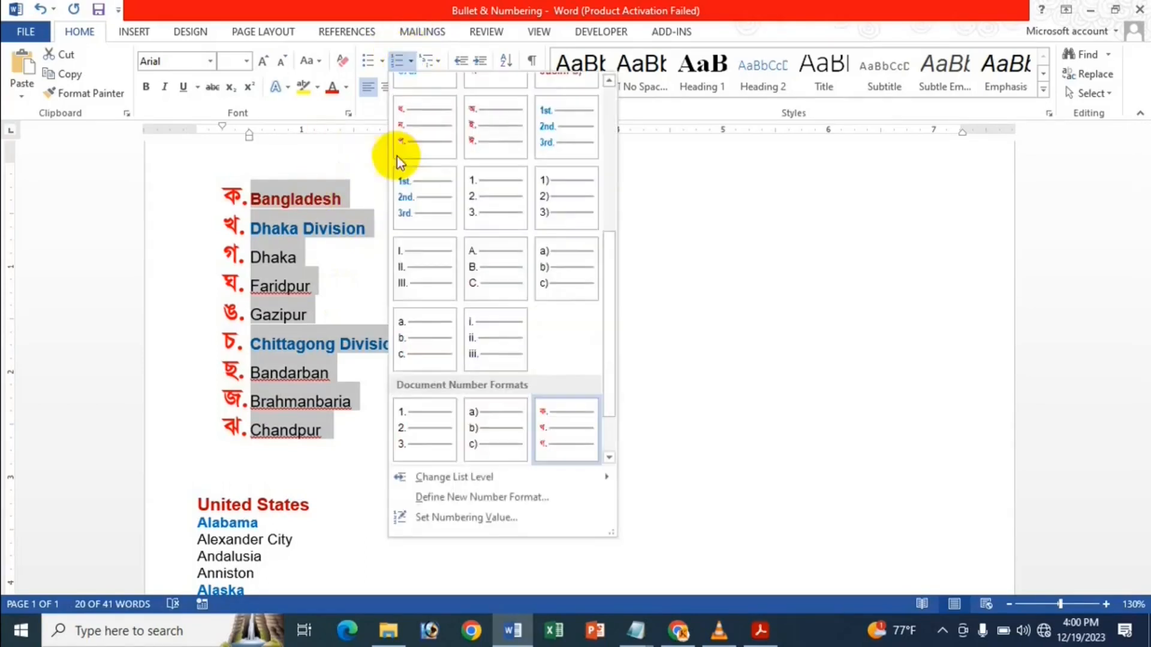
# Reset the list's starting numbering value to 3.
pyautogui.click(415, 519)
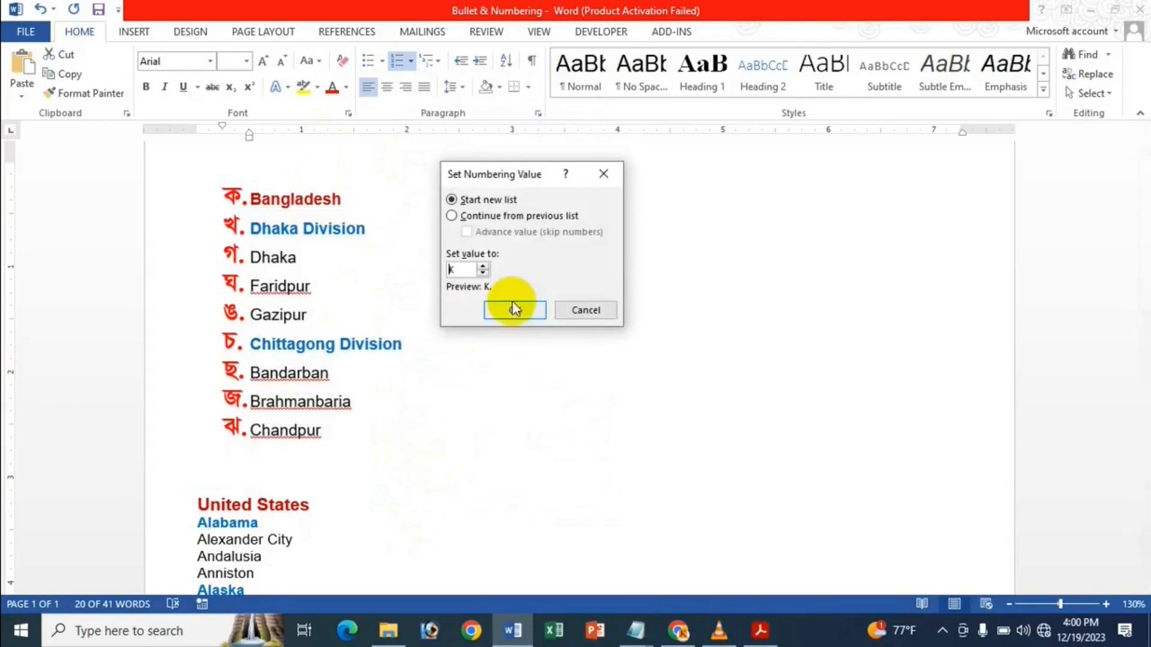
pyautogui.click(587, 312)
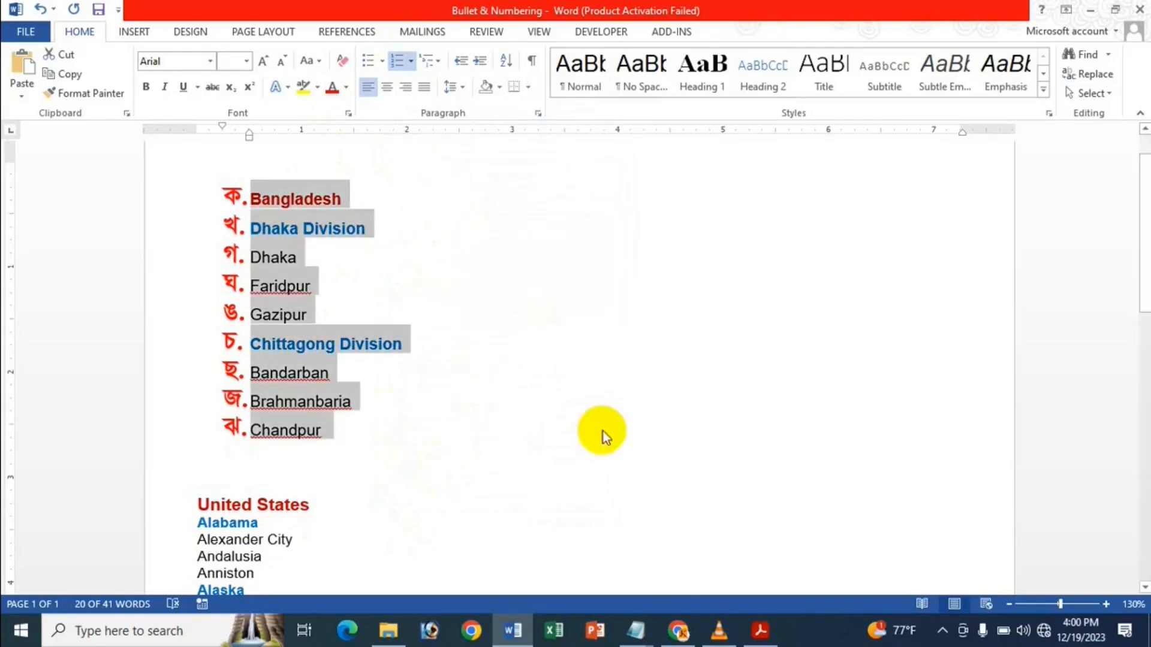
pyautogui.click(816, 635)
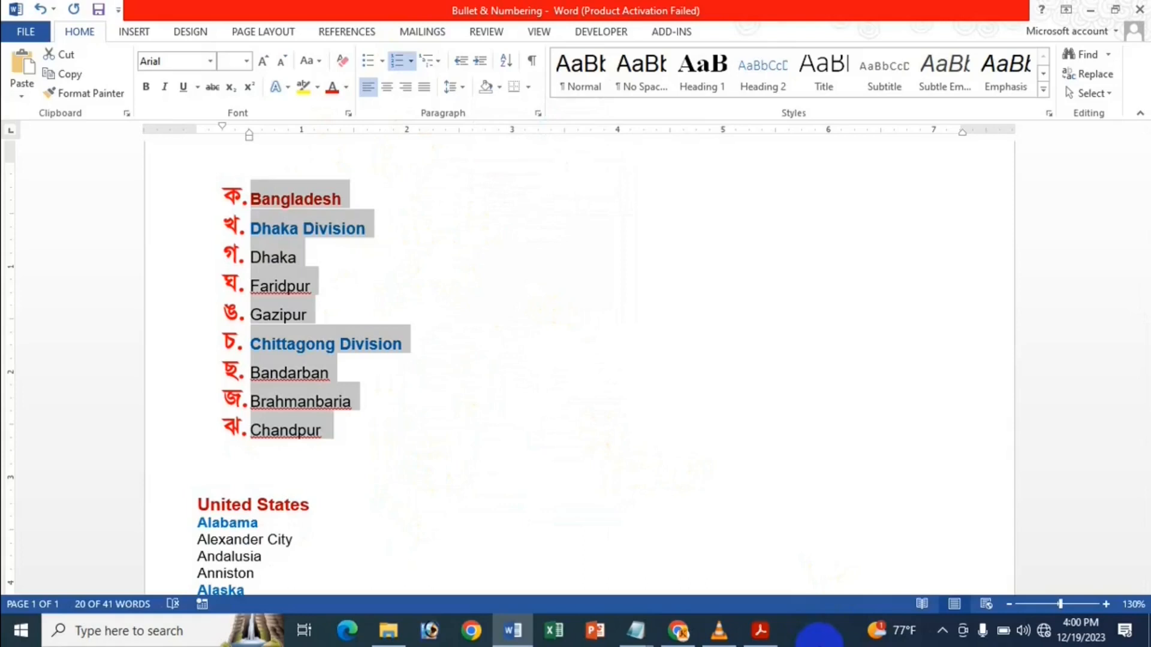
pyautogui.click(413, 58)
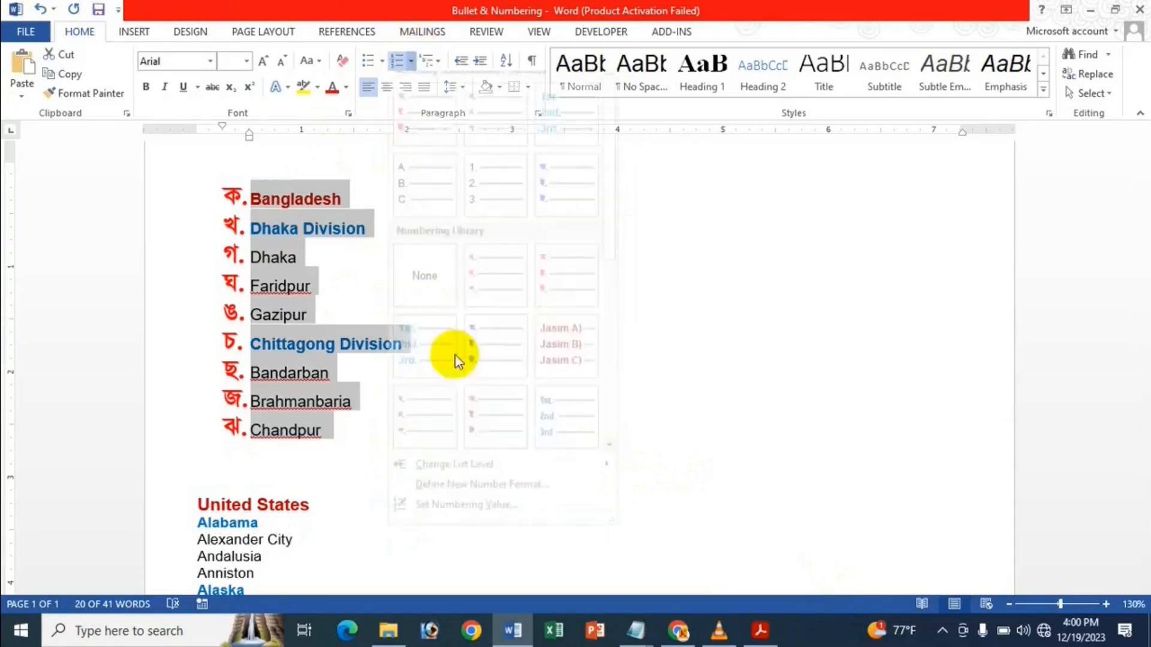
pyautogui.click(452, 518)
pyautogui.press('Delete')
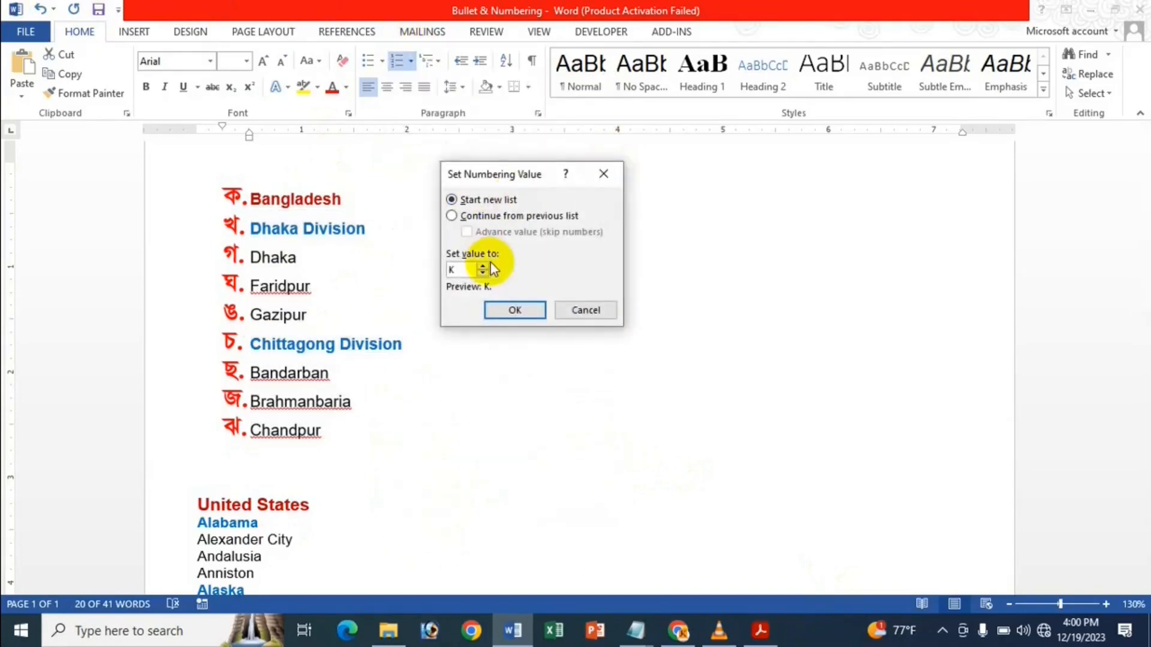
pyautogui.write('3')
pyautogui.press('Return')
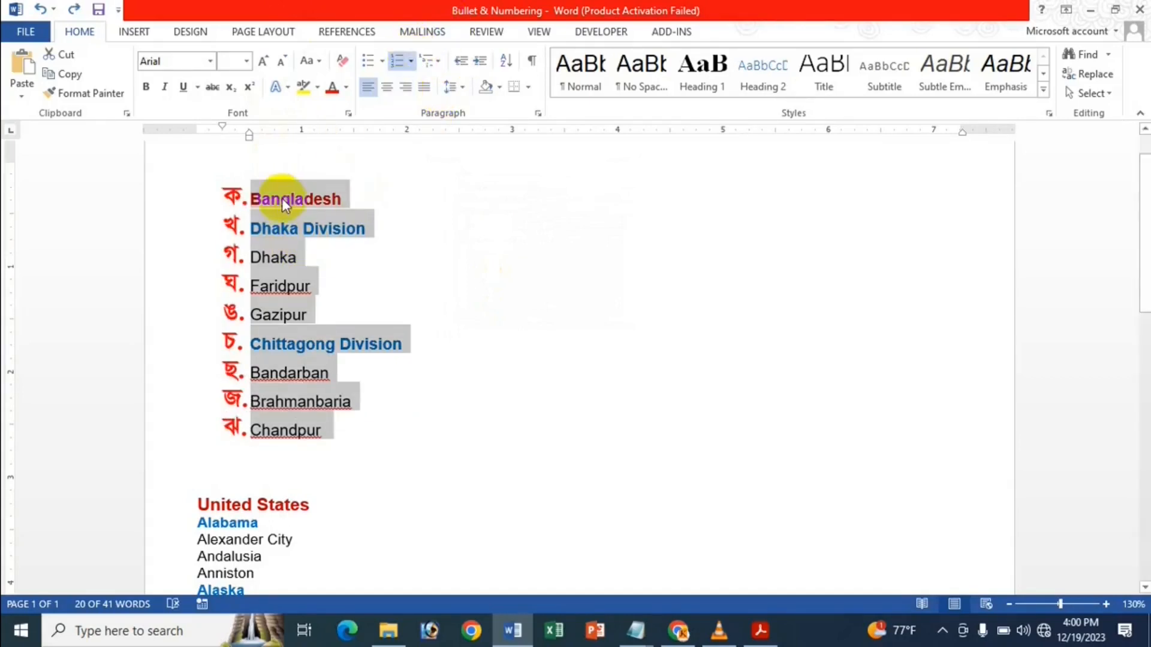
# Choose None in the Numbering Library to strip the list numbering.
pyautogui.click(412, 61)
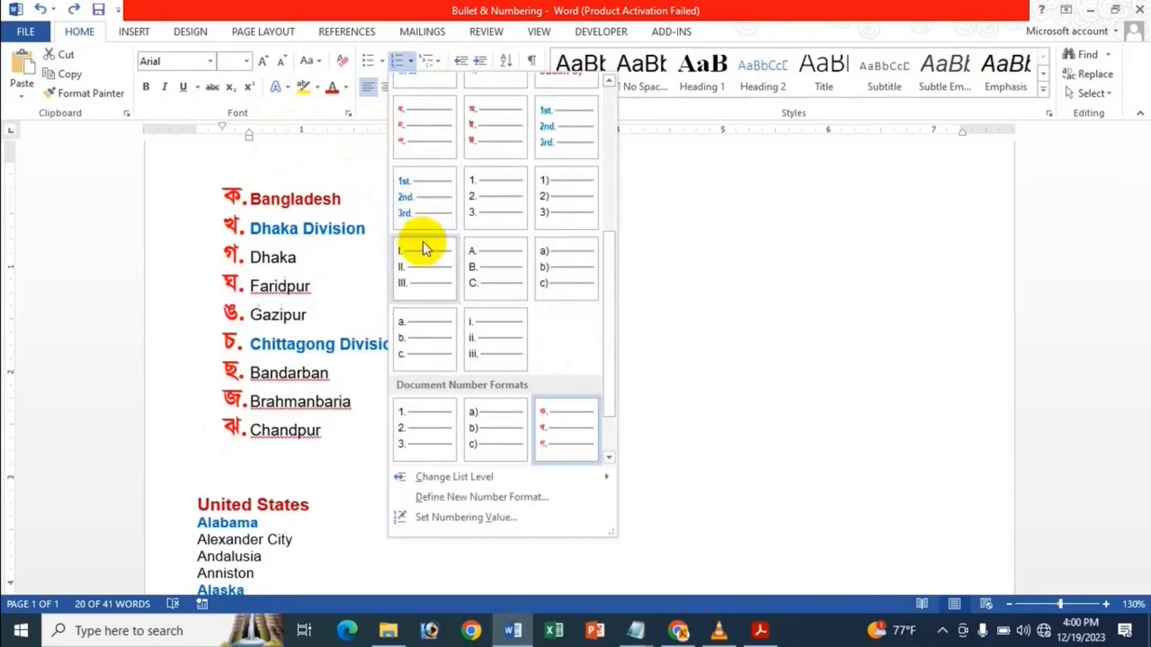
pyautogui.scroll(5, 438, 251)
pyautogui.click(438, 291)
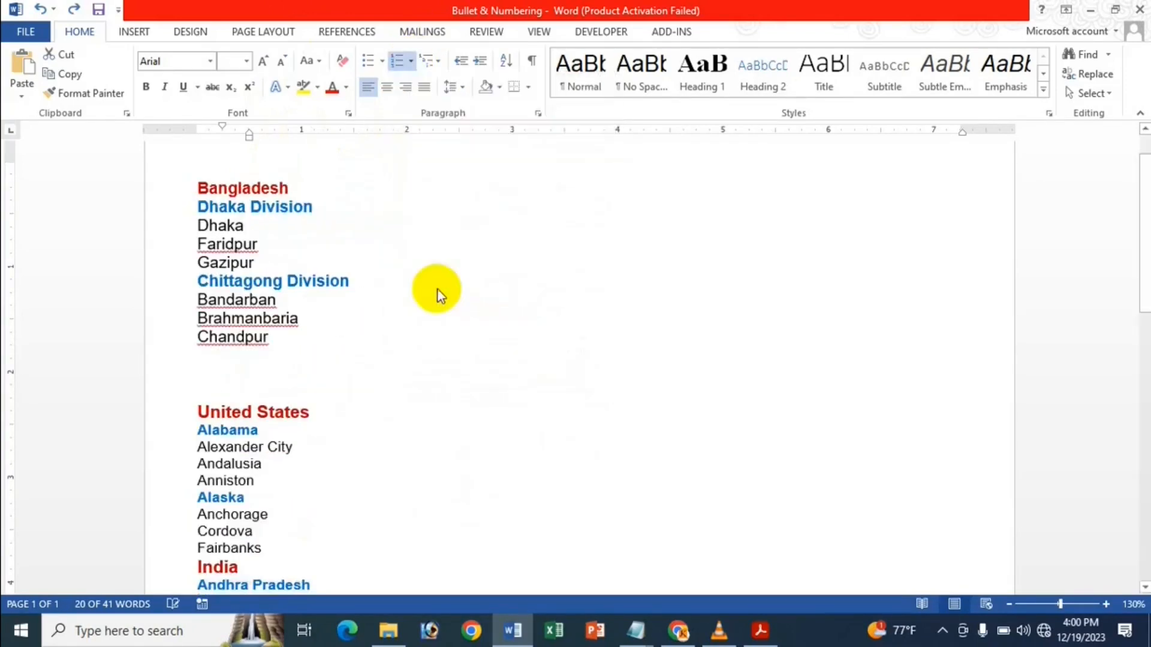
# Deselect the list and bring up the 'Use Bullets And Numbering In MS Word - Bangla' PDF.
pyautogui.click(253, 281)
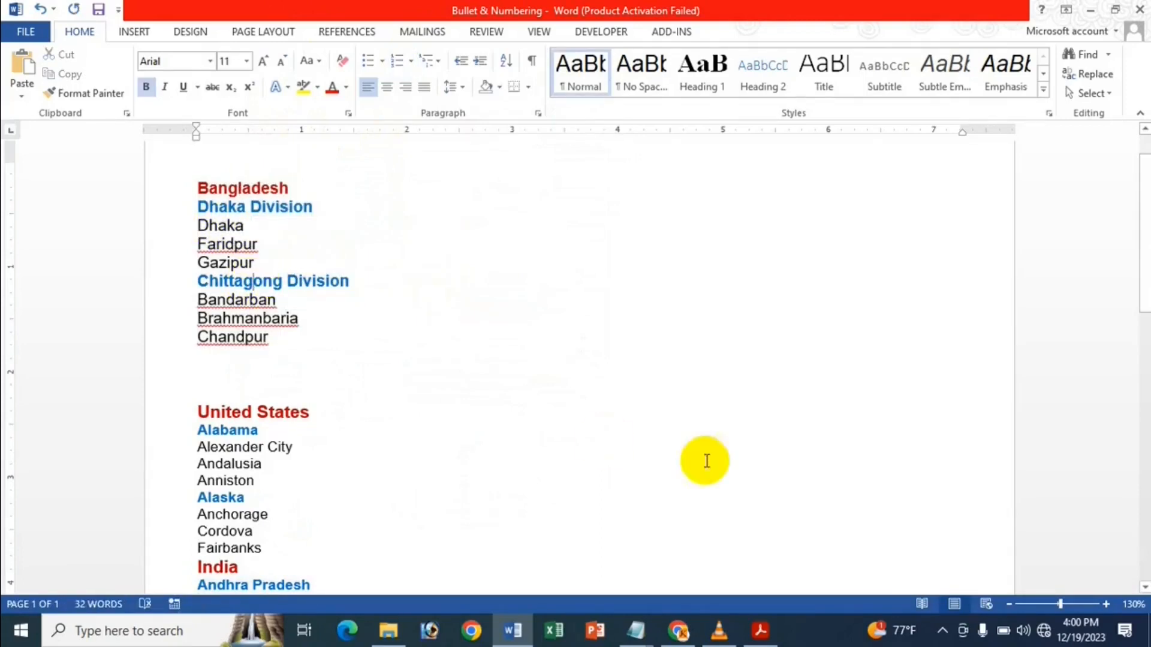
pyautogui.moveTo(773, 645)
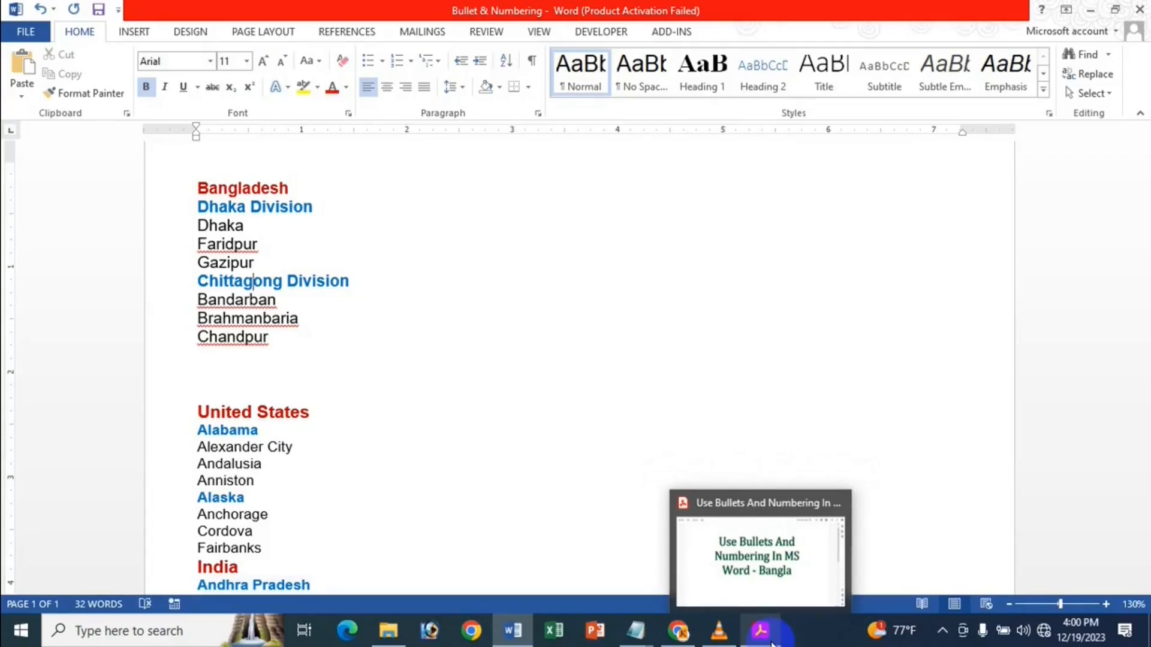
pyautogui.click(772, 643)
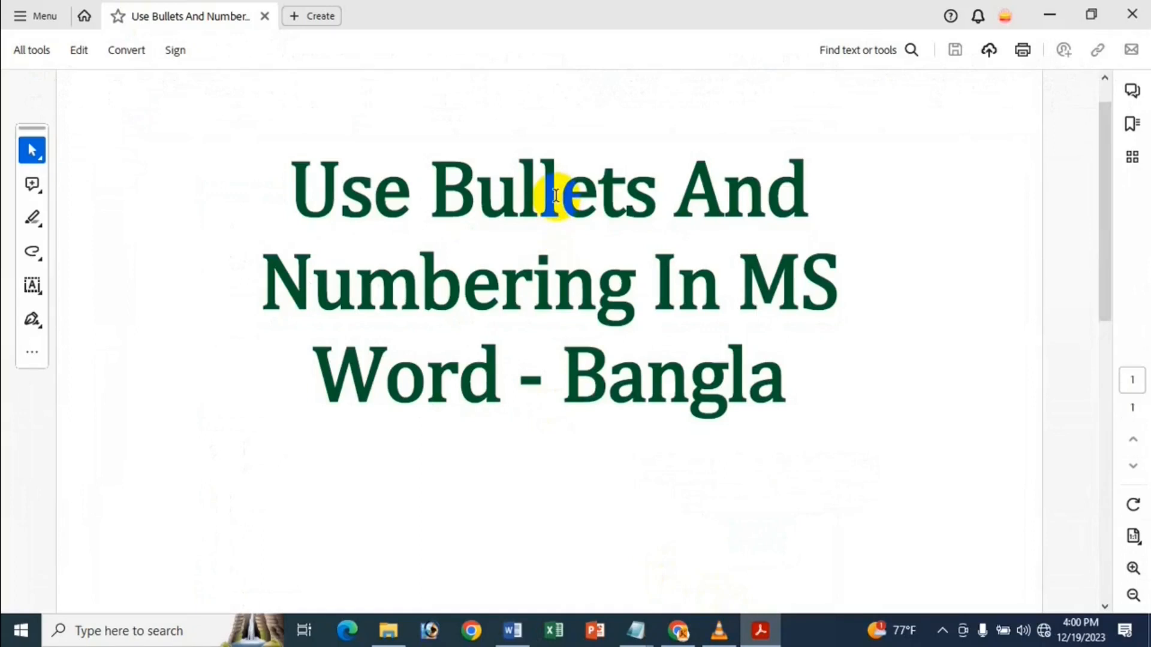
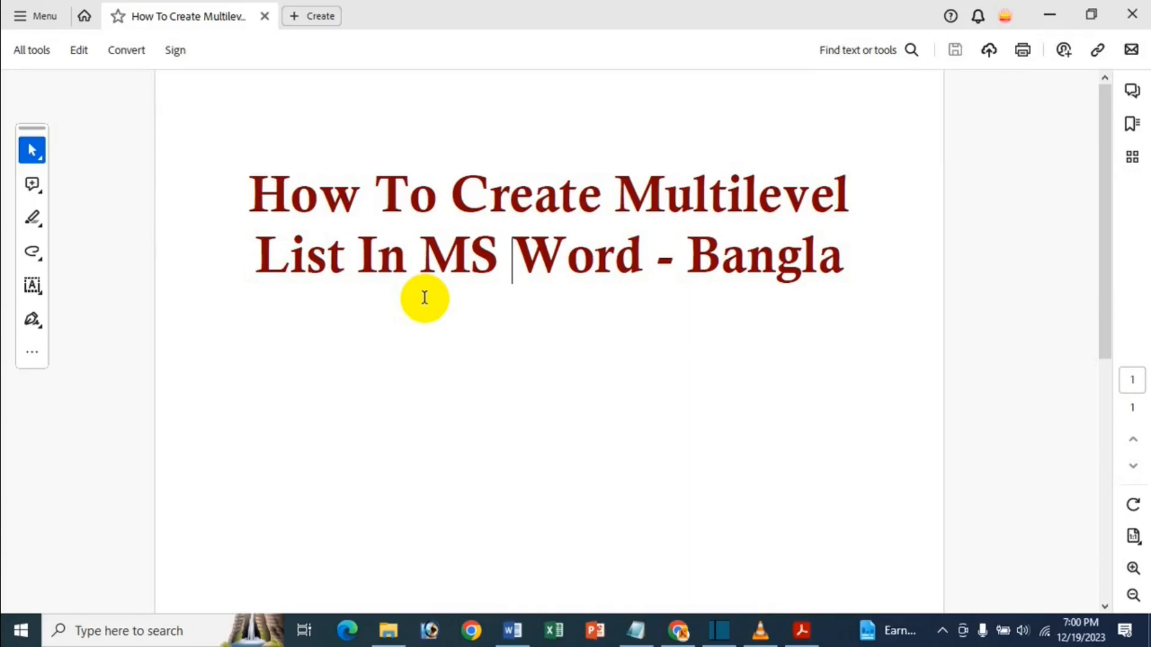
# Minimize Acrobat and its multilevel-list title PDF to bring the Word document forward.
pyautogui.click(1048, 4)
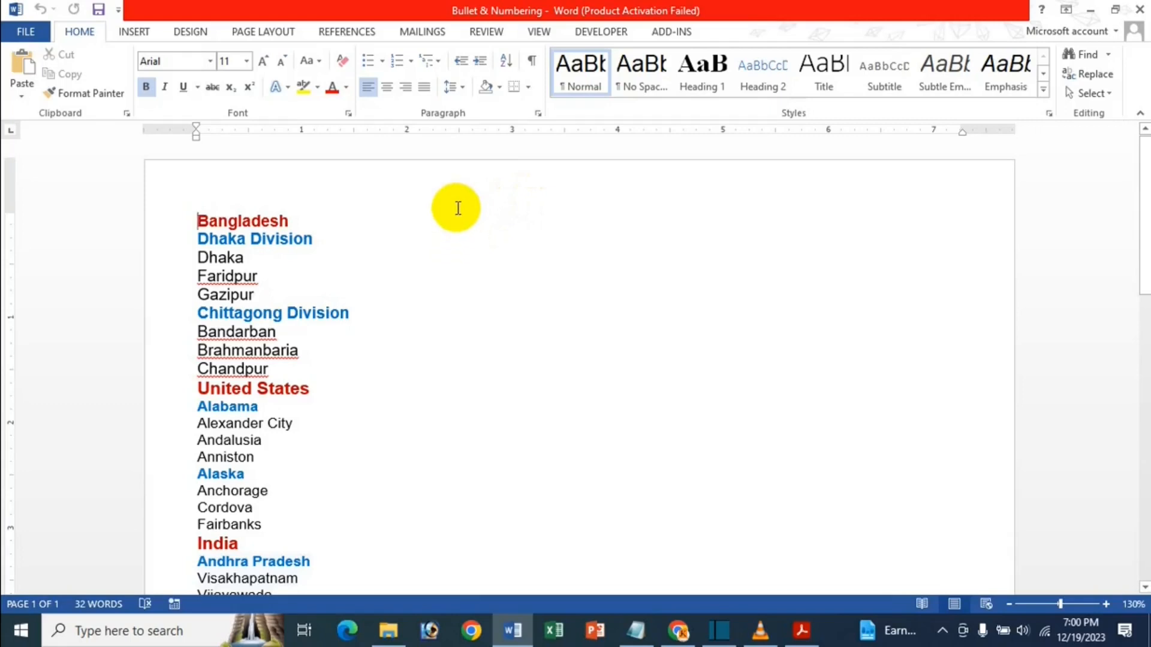
# Insert two blank lines above Bangladesh and briefly view the Multilevel List gallery.
pyautogui.click(258, 256)
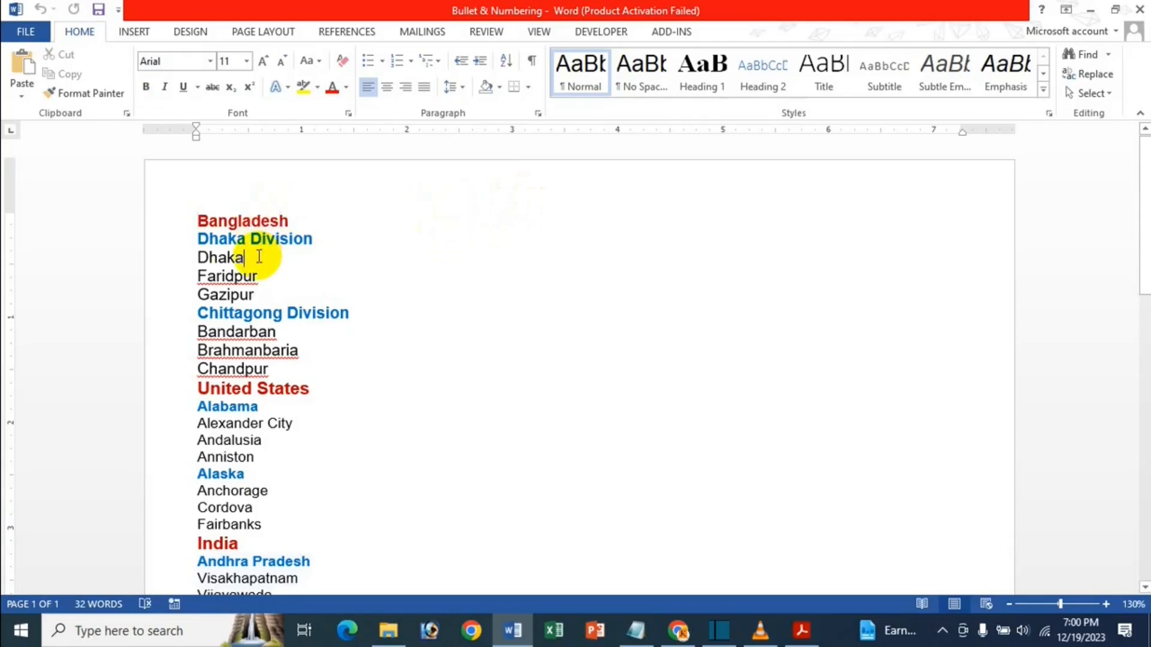
pyautogui.click(193, 219)
pyautogui.press('Return')
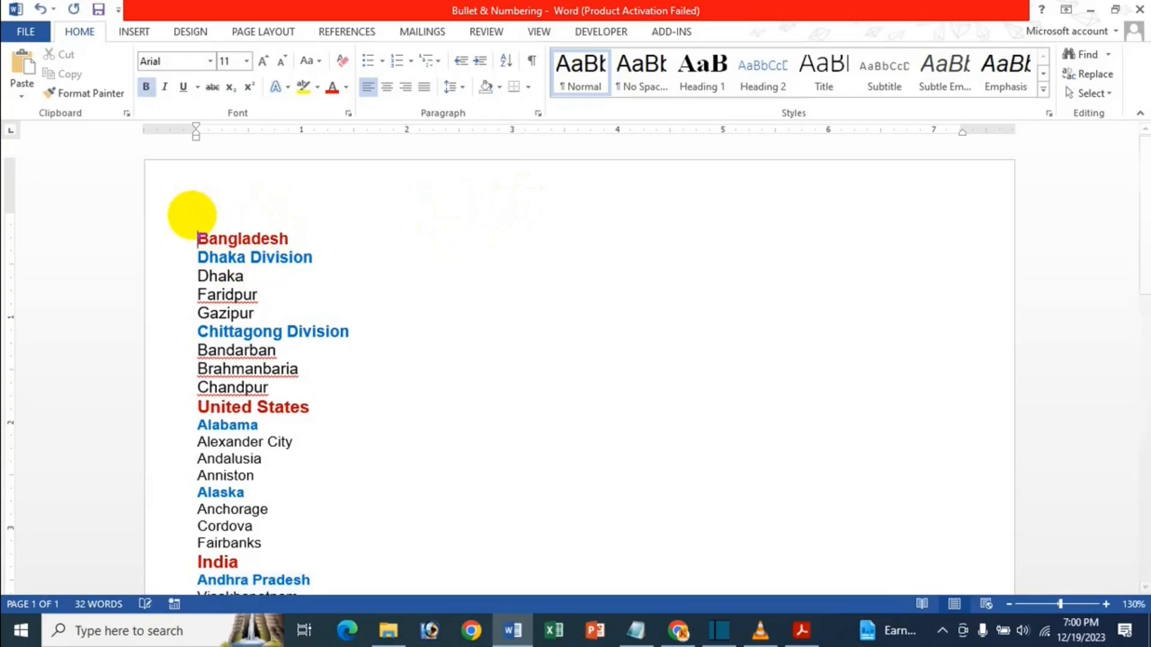
pyautogui.press('Return')
pyautogui.click(193, 220)
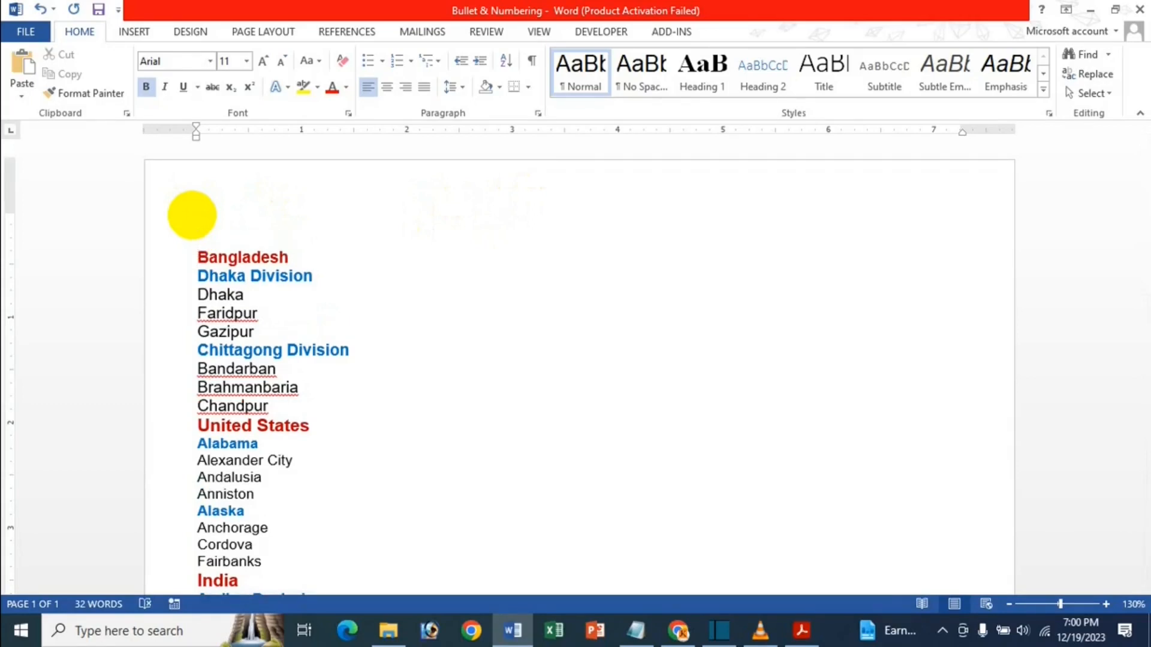
pyautogui.click(431, 62)
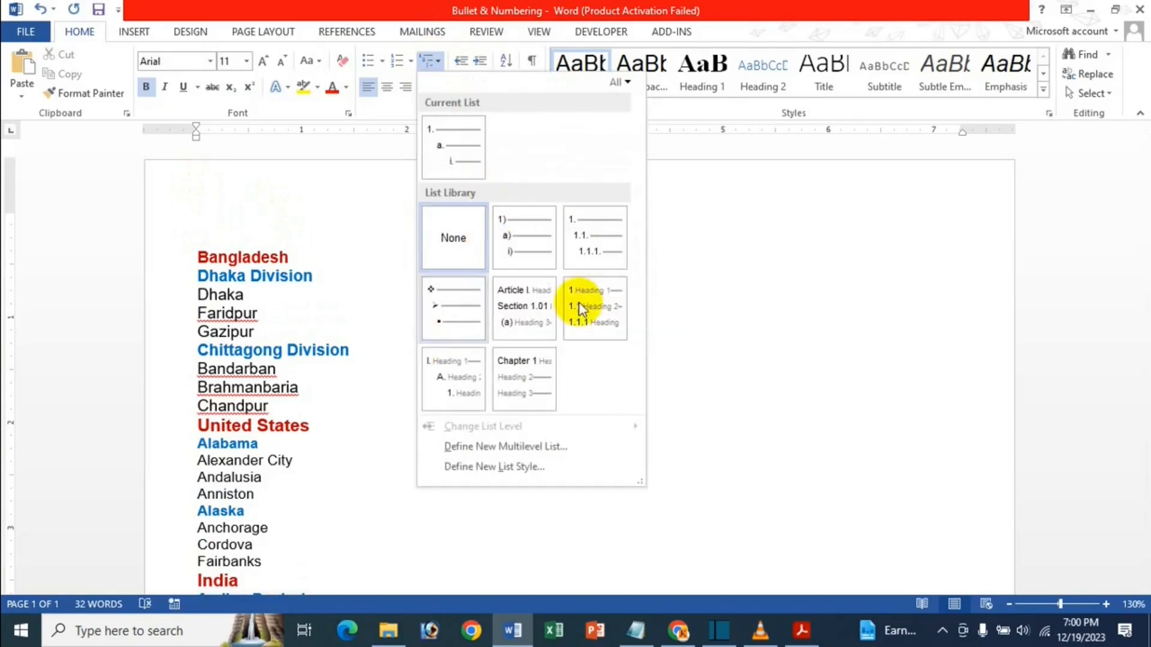
pyautogui.click(395, 7)
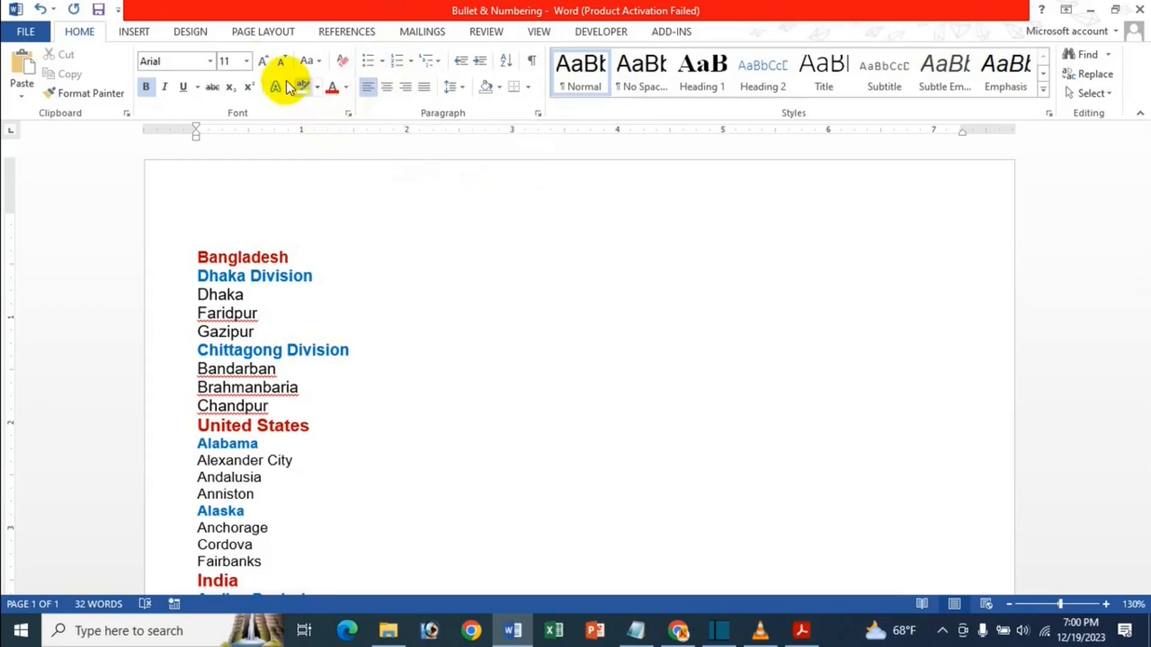
pyautogui.click(309, 7)
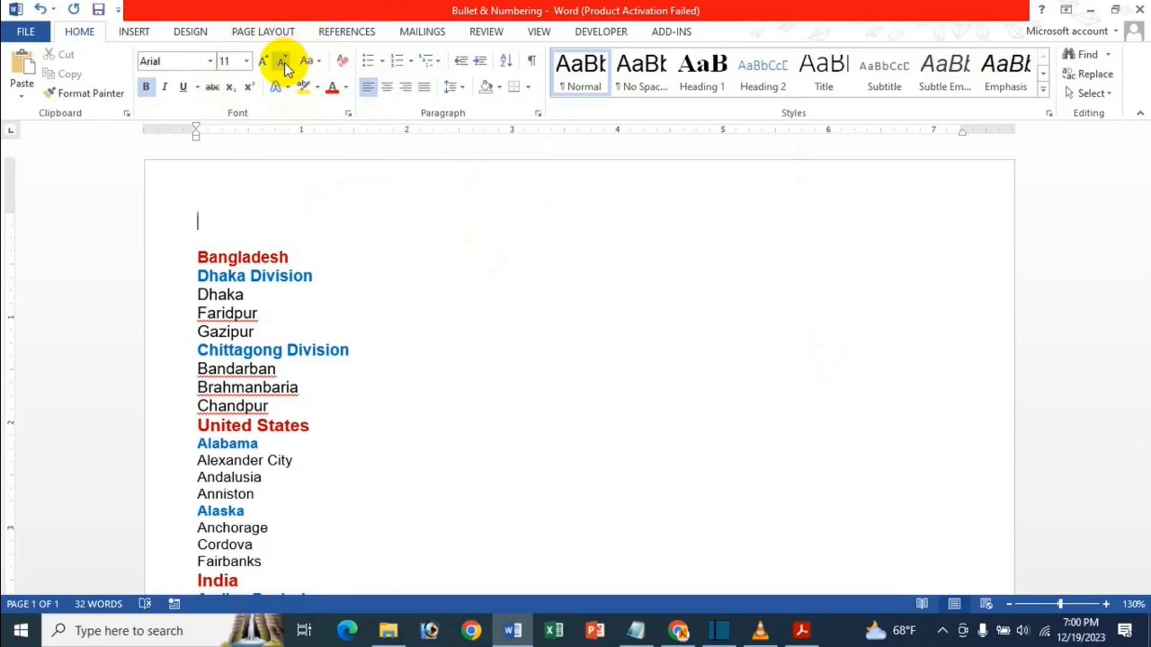
# Apply the Current List (1., a., i.) multilevel style to the empty top line.
pyautogui.click(256, 7)
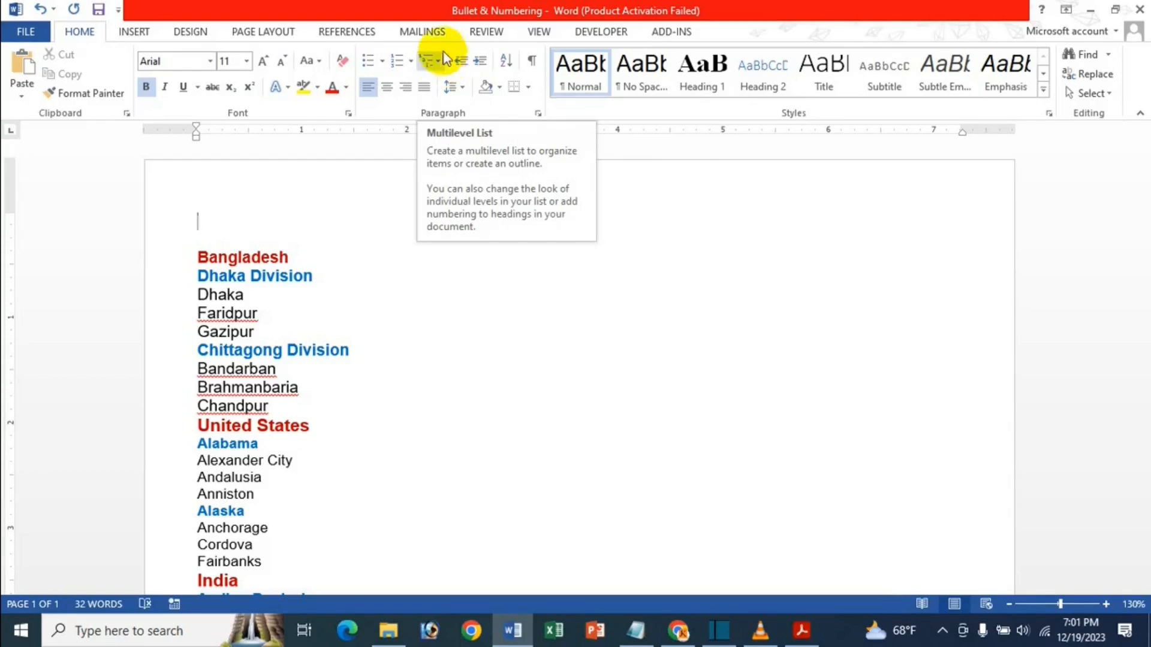
pyautogui.click(440, 33)
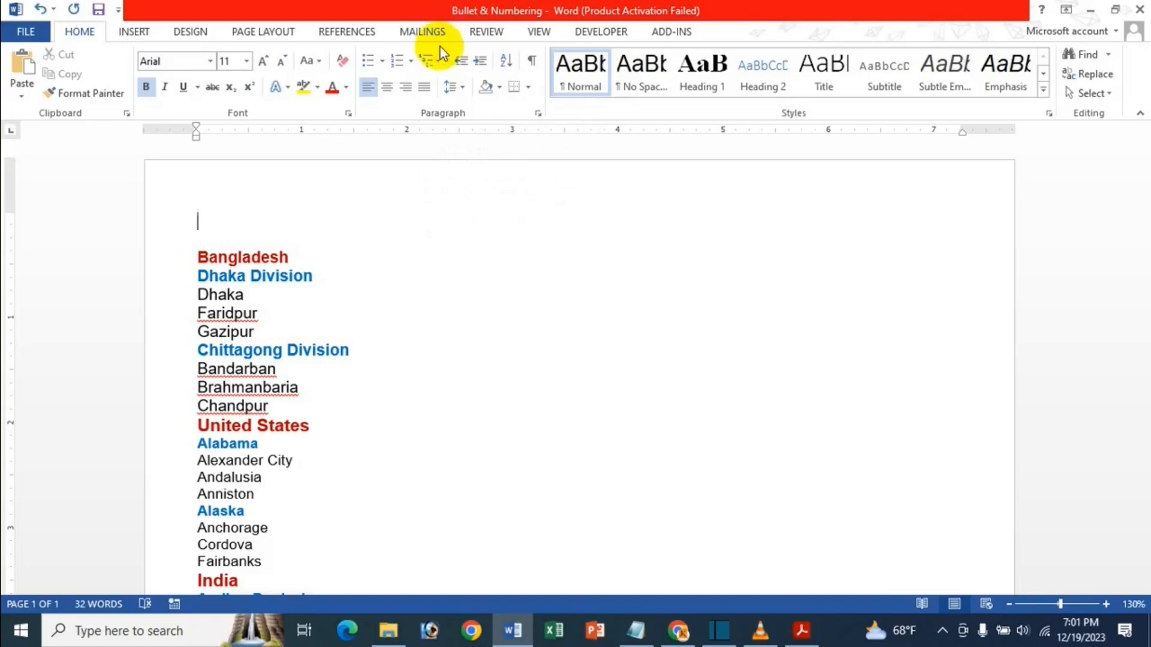
pyautogui.click(433, 60)
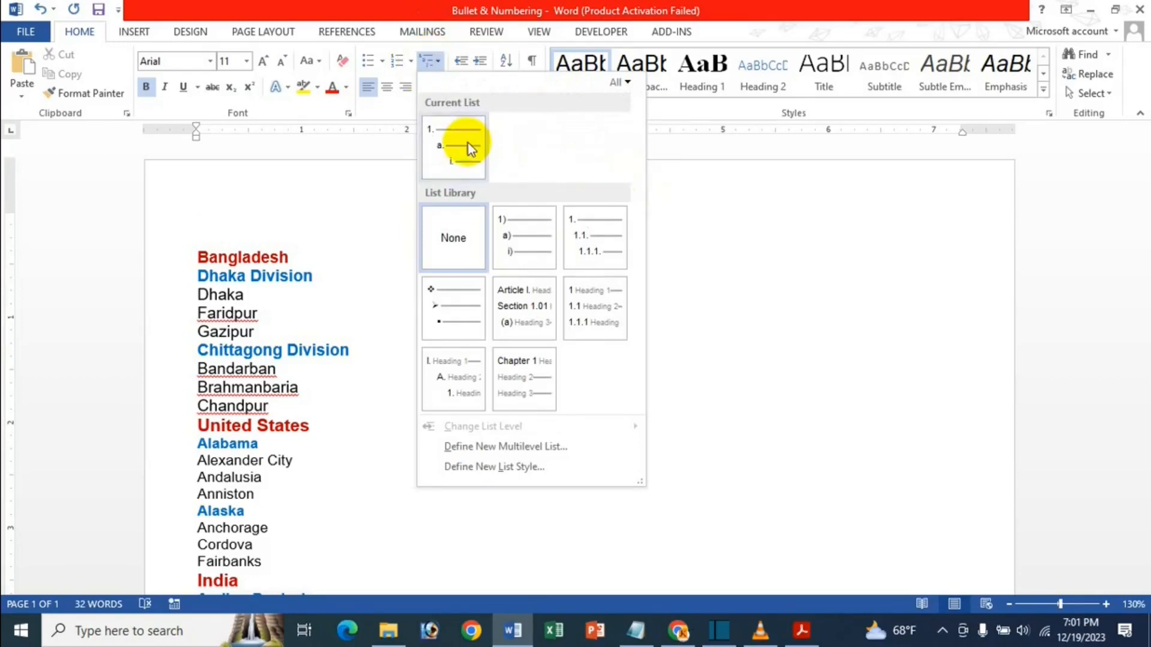
pyautogui.moveTo(462, 141)
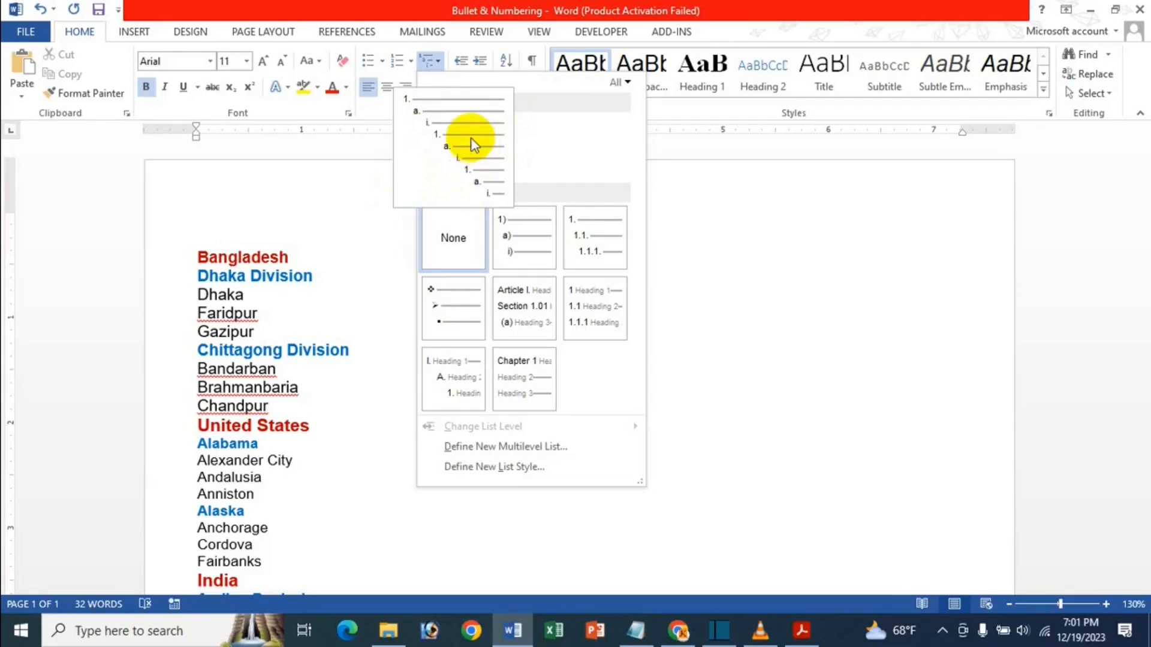
pyautogui.click(470, 138)
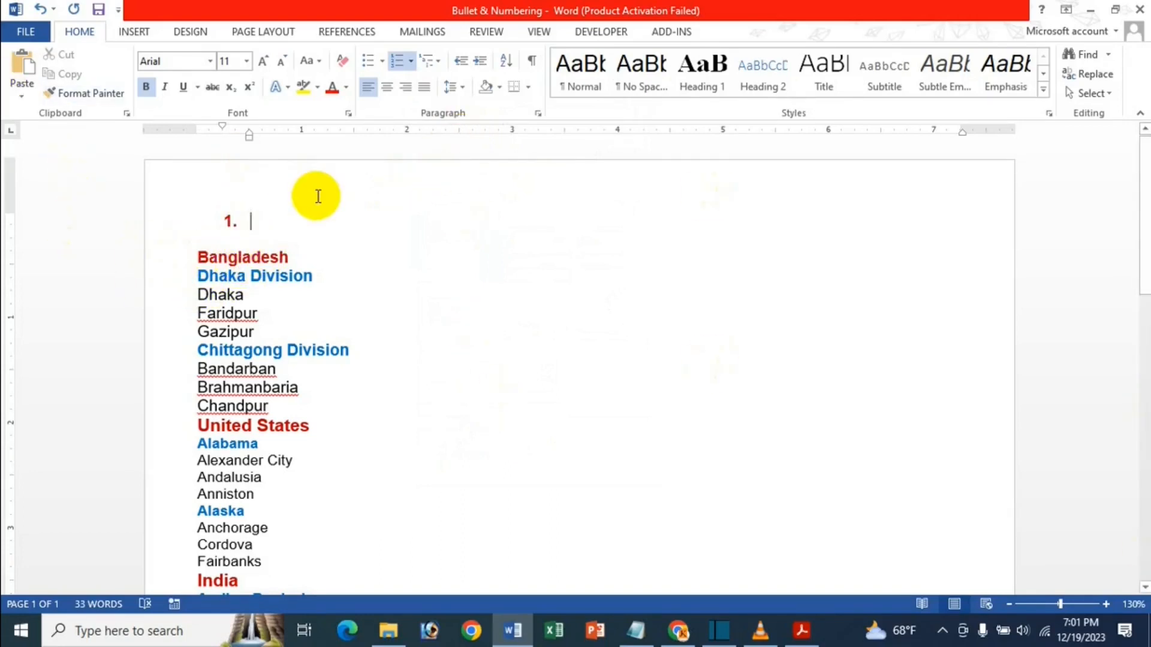
# Type Bangladesh as item 1. and Dhaka Division as level-2 item a.
pyautogui.write('Ban')
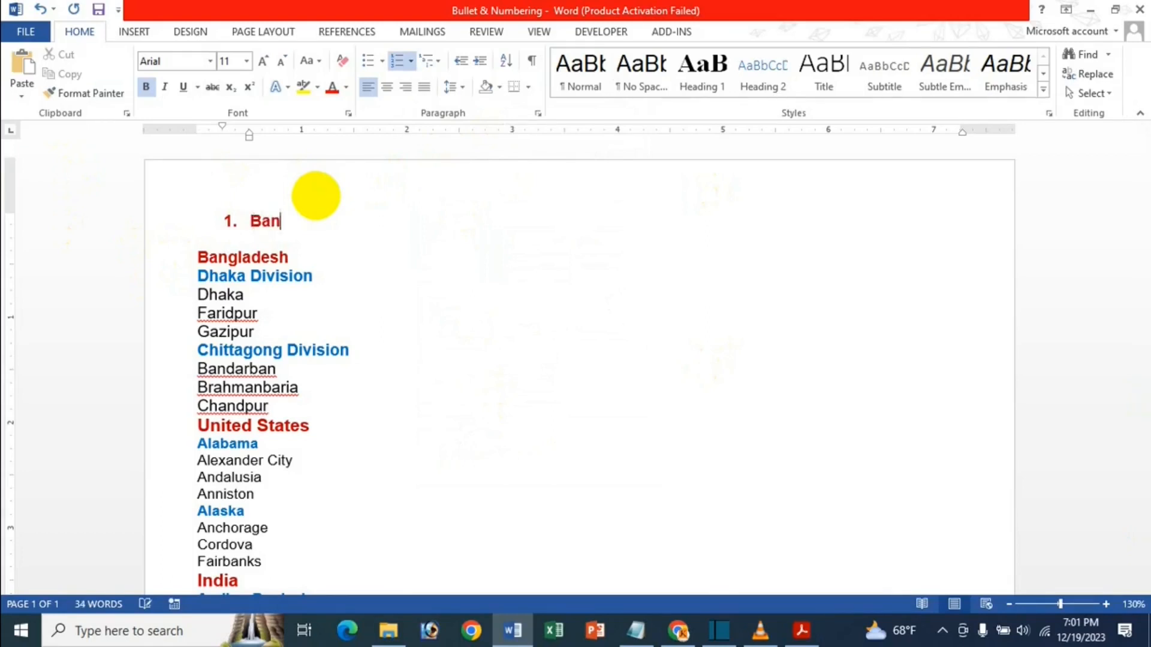
pyautogui.write('gladesh')
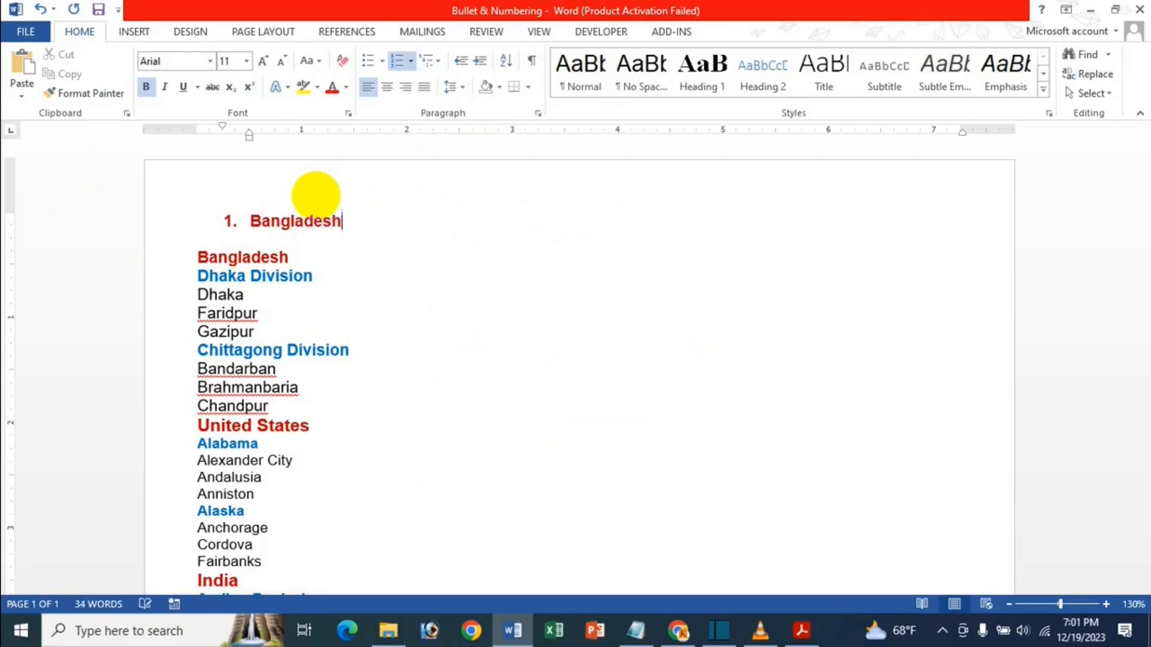
pyautogui.press('Return')
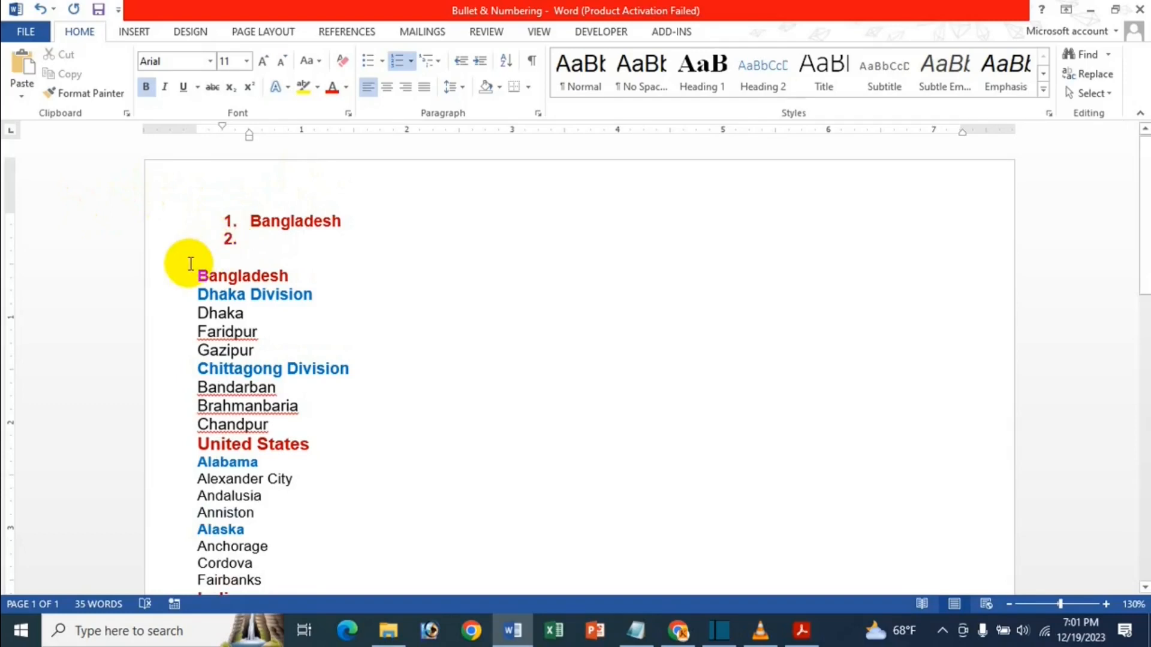
pyautogui.press('Tab')
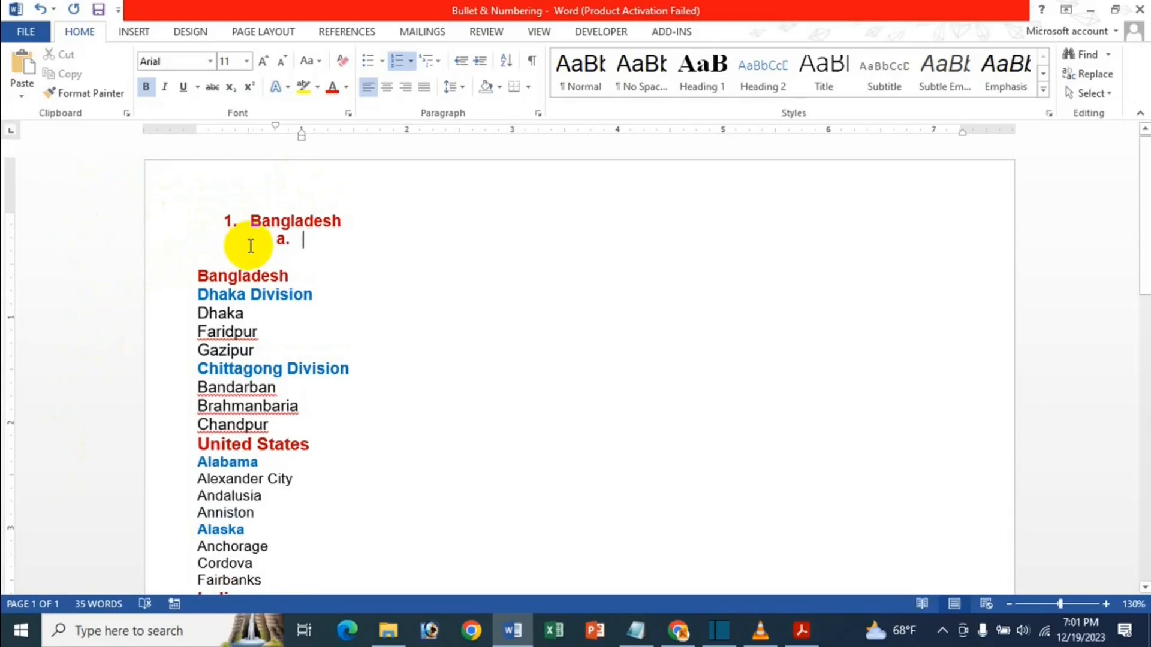
pyautogui.write('Dhaka')
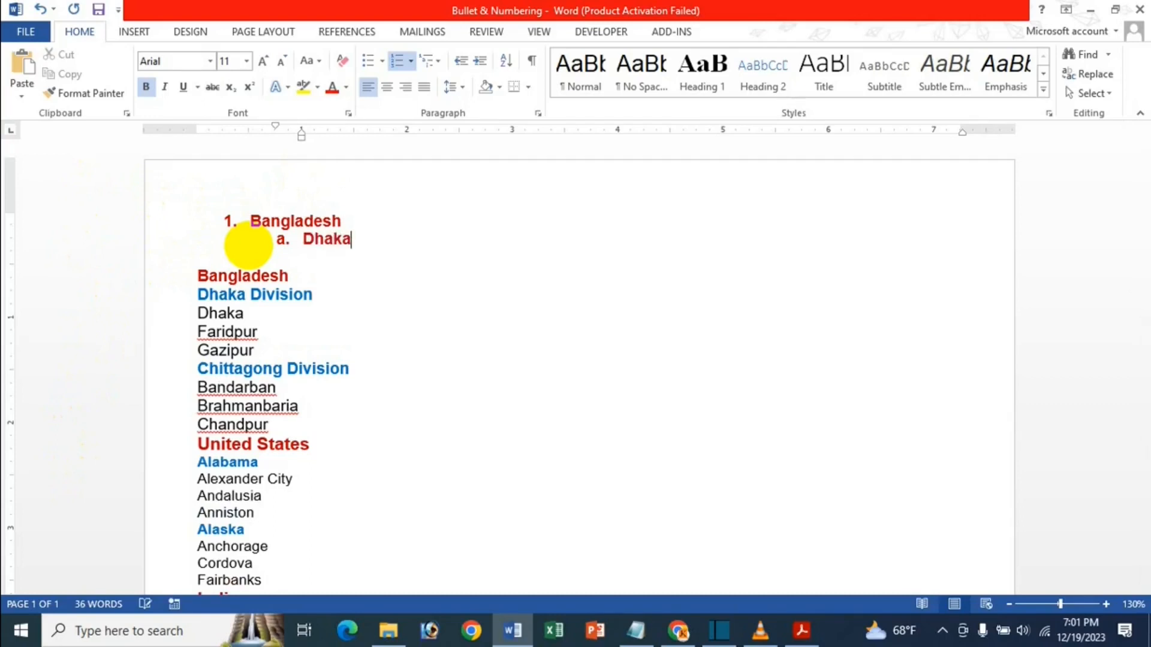
pyautogui.write(' Division')
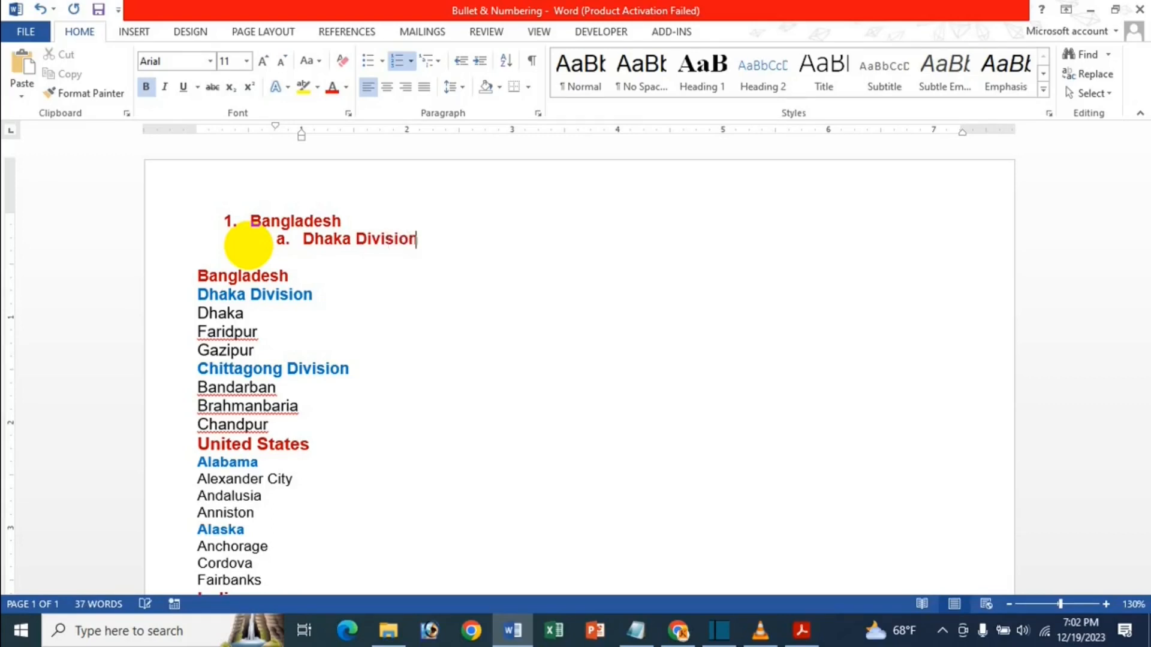
pyautogui.press('Return')
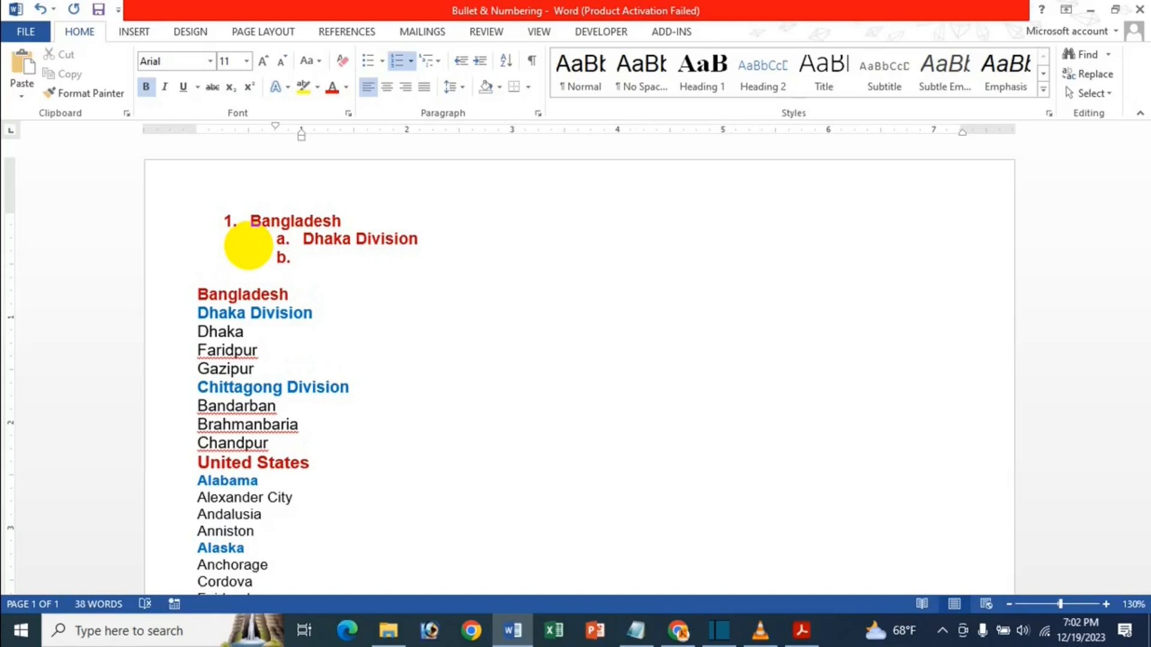
pyautogui.press('Tab')
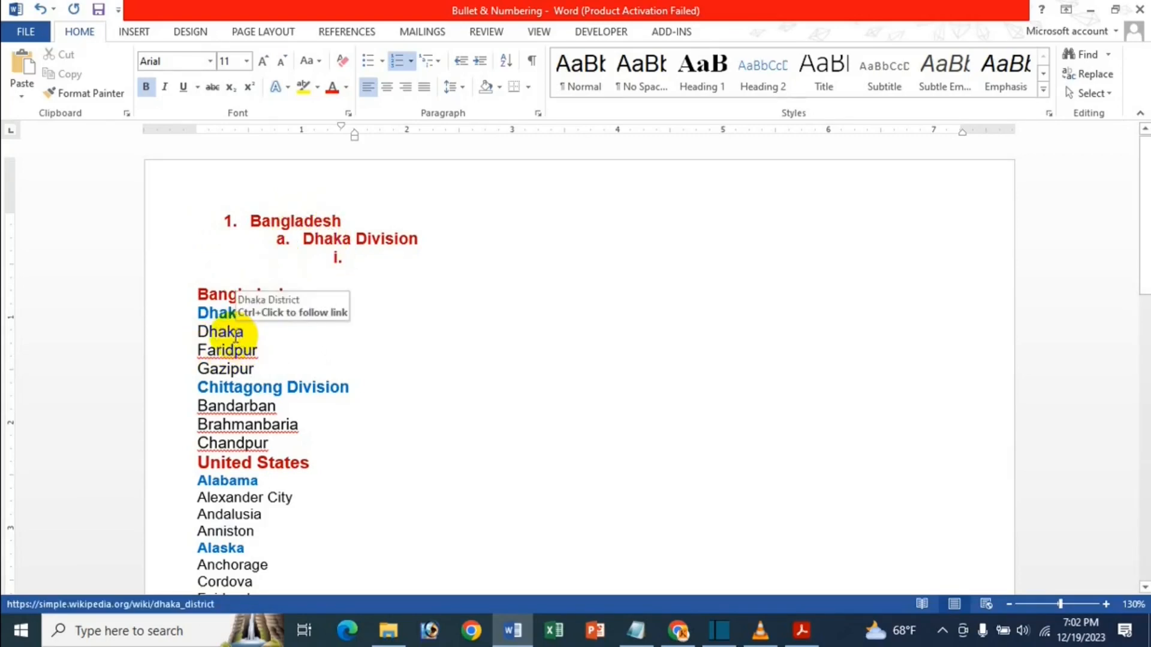
# Type districts Dhaka, Faridpur and Gazipur as level-3 items i.–iii., then clear the trailing empty item.
pyautogui.write('Dhaka')
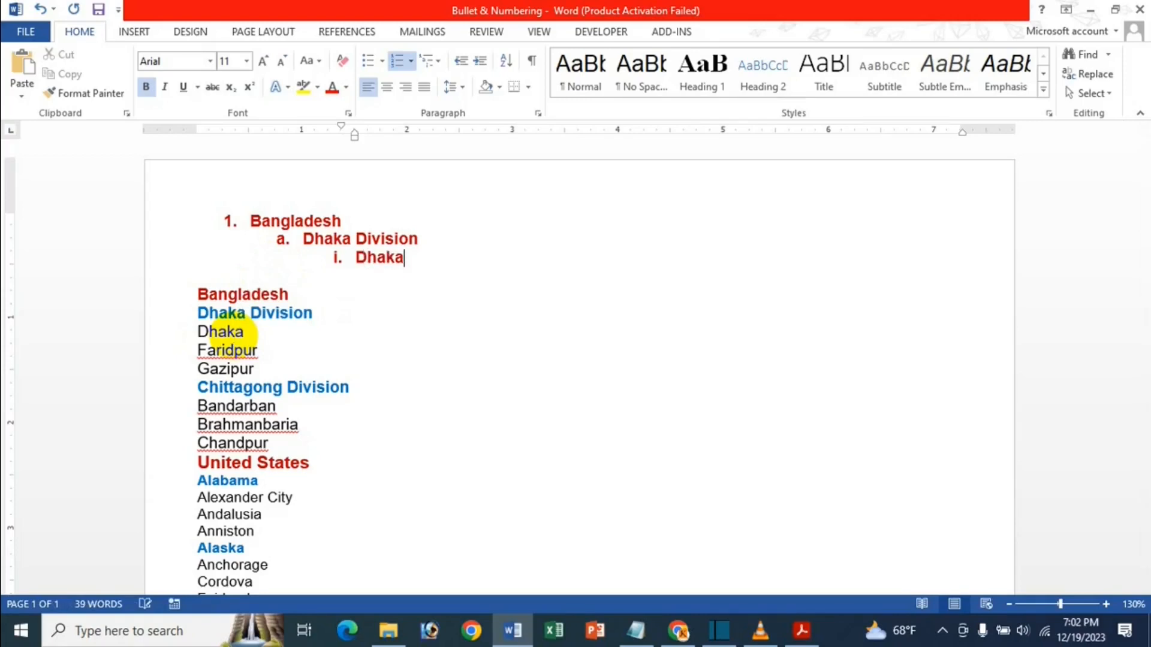
pyautogui.press('Return')
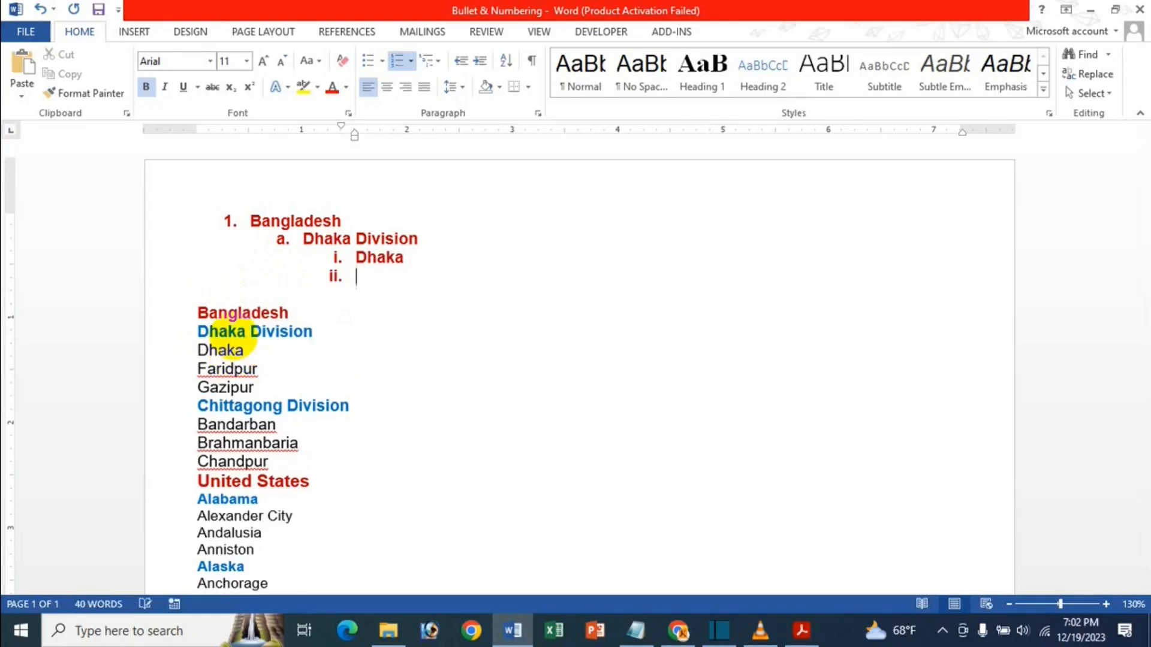
pyautogui.write('Fa')
pyautogui.write('ridpur')
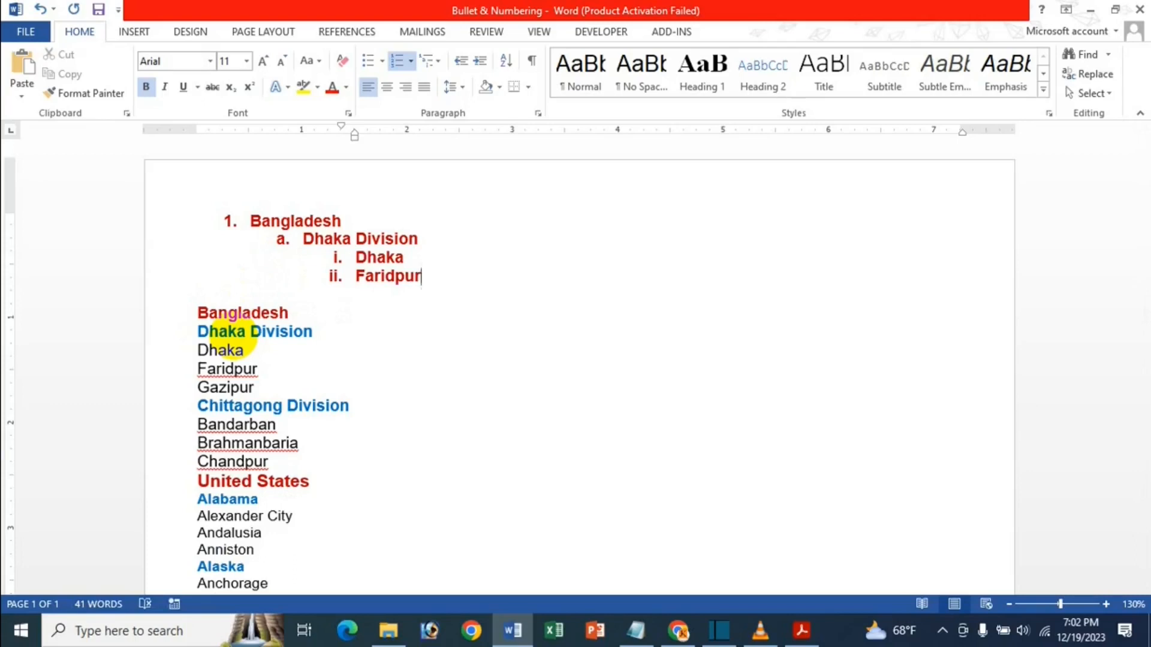
pyautogui.press('Return')
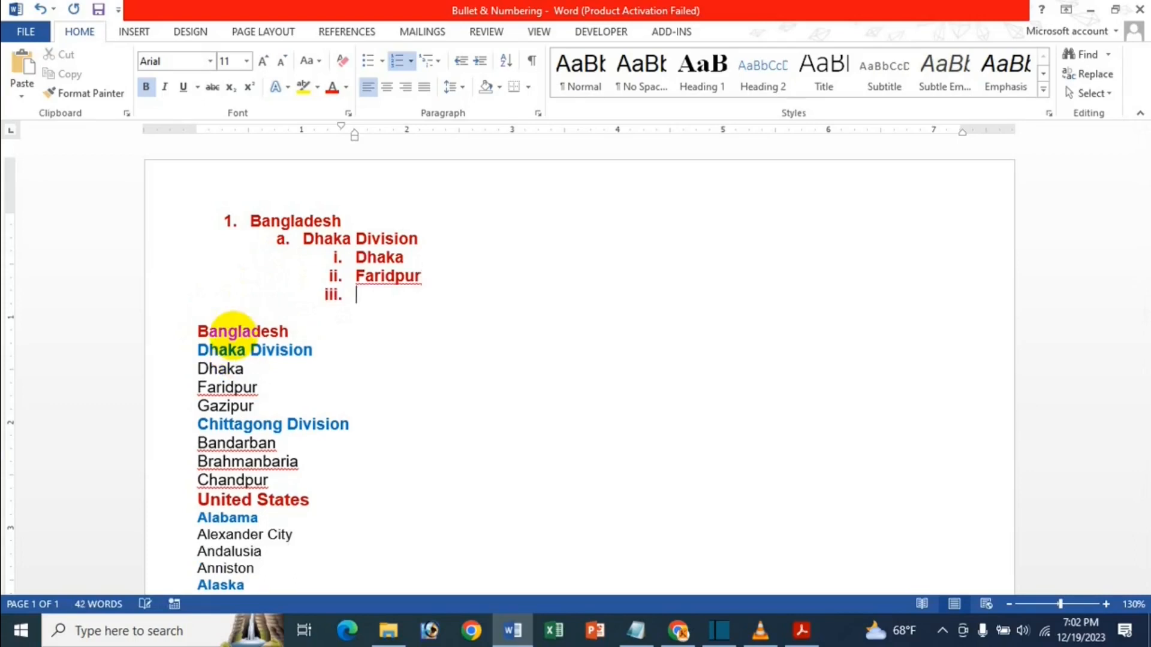
pyautogui.write('Gazipur')
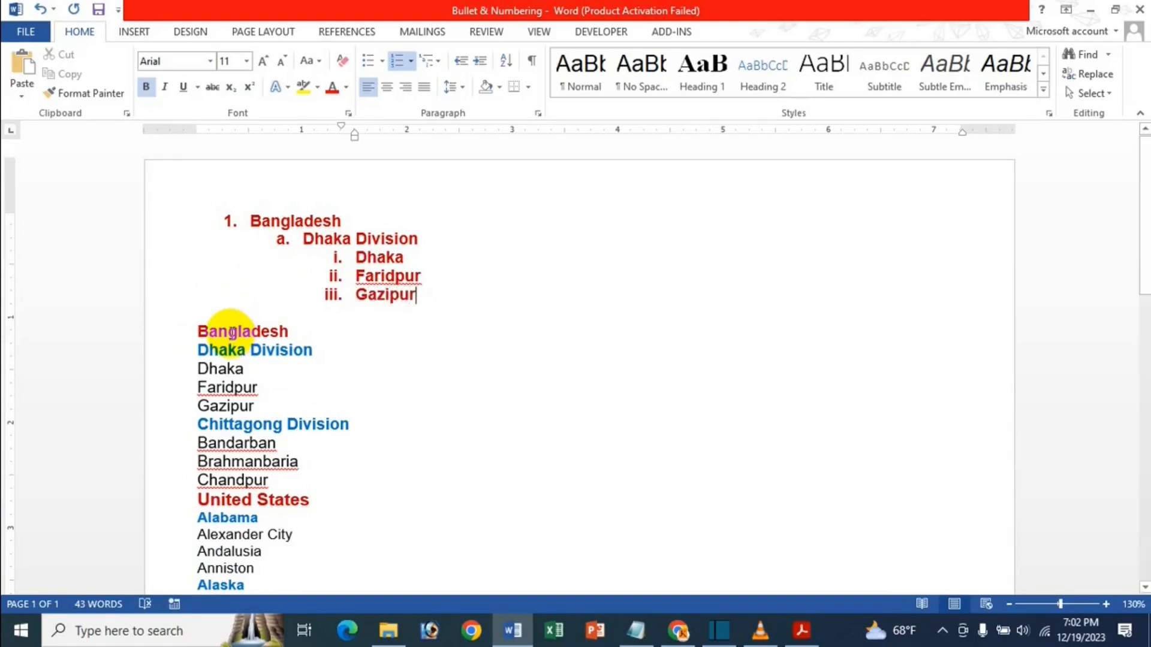
pyautogui.press('Return')
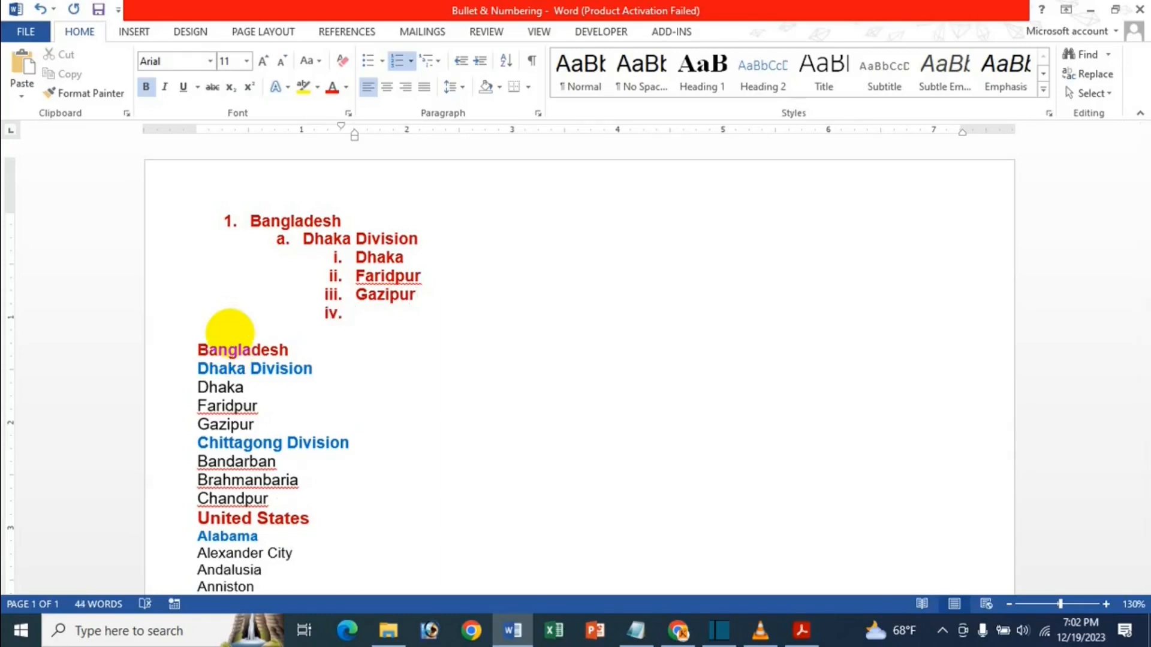
pyautogui.press('BackSpace')
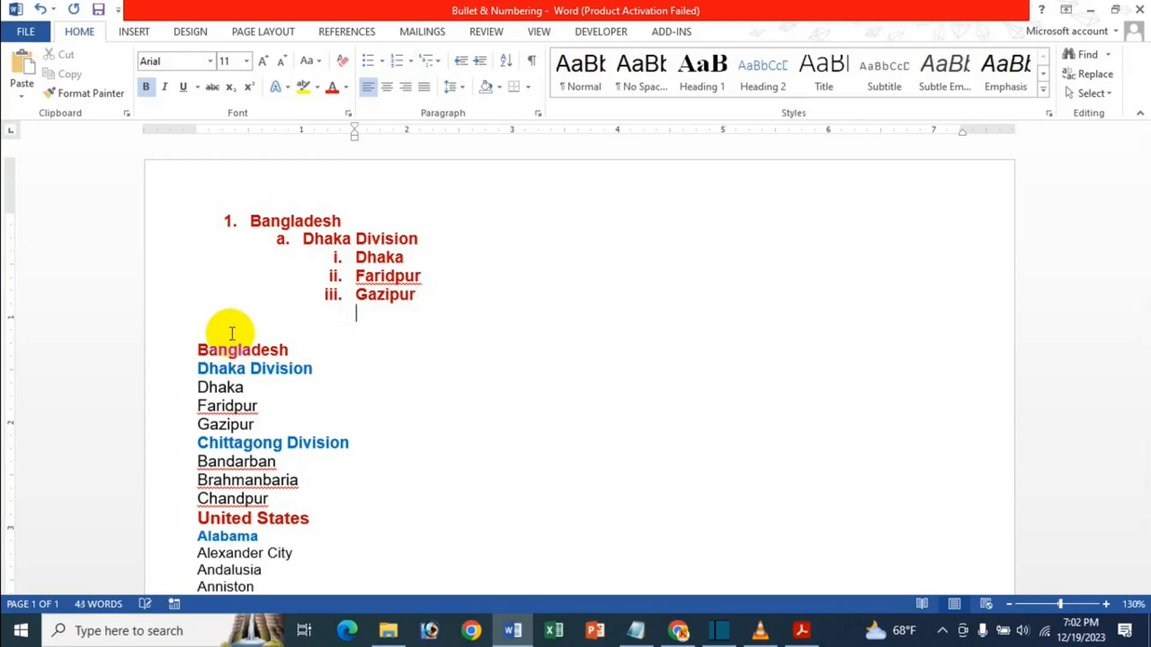
# Restore the empty item as b., type 'Chittagong Division', and demote a new item to i.
pyautogui.hotkey('ctrl', 'z')
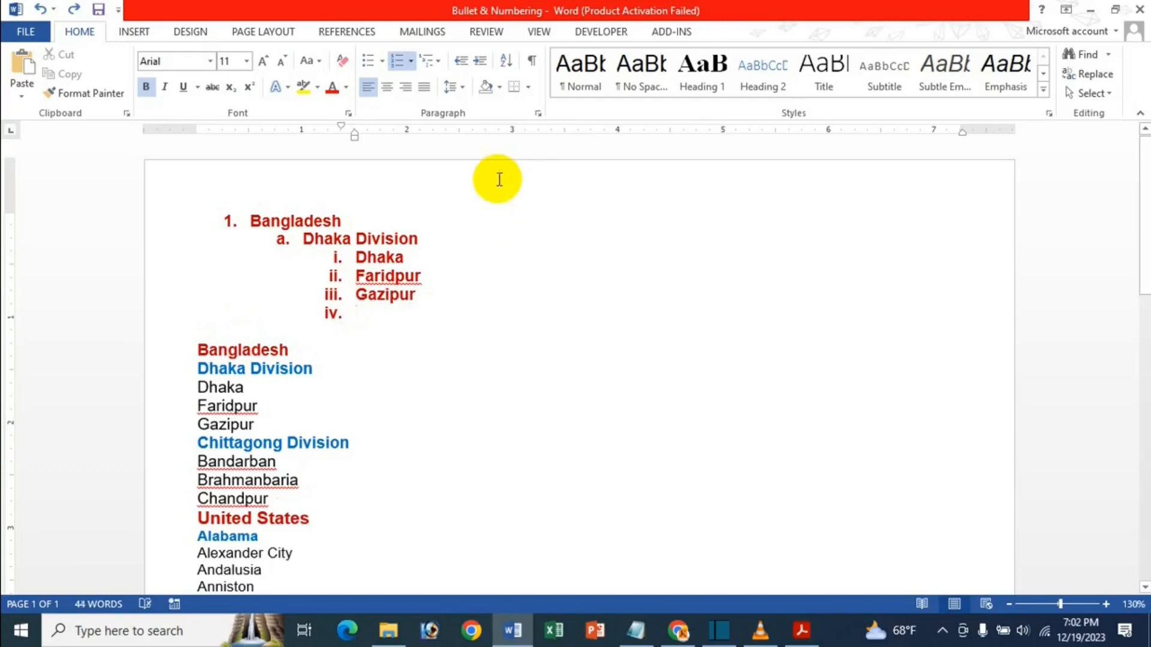
pyautogui.click(459, 66)
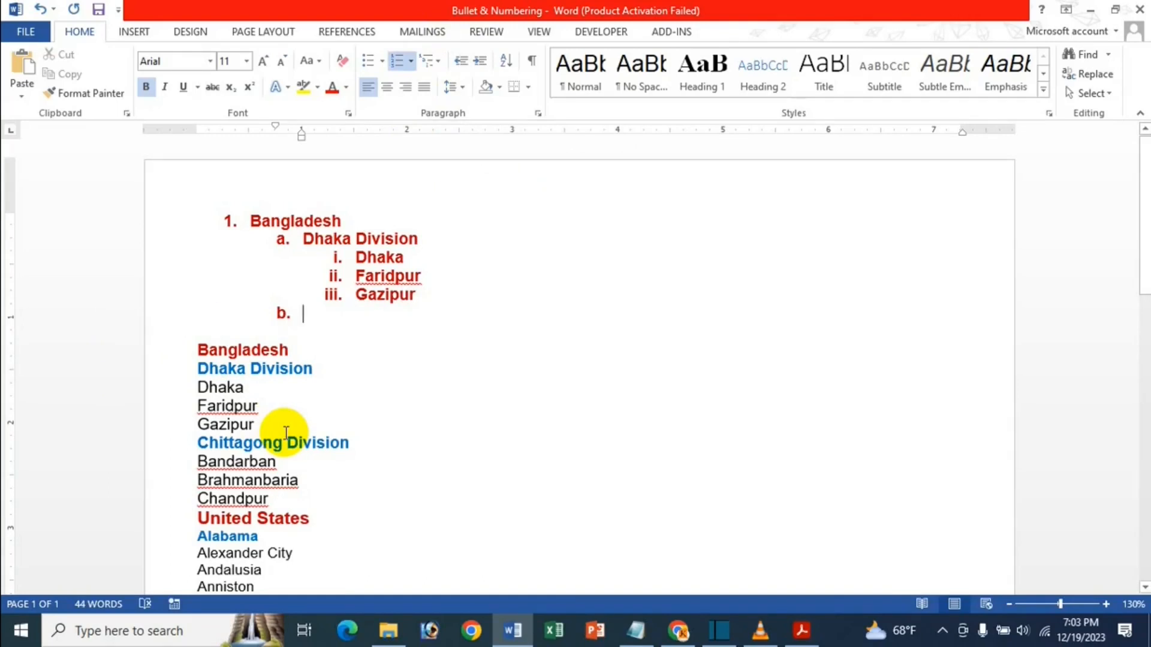
pyautogui.write('C')
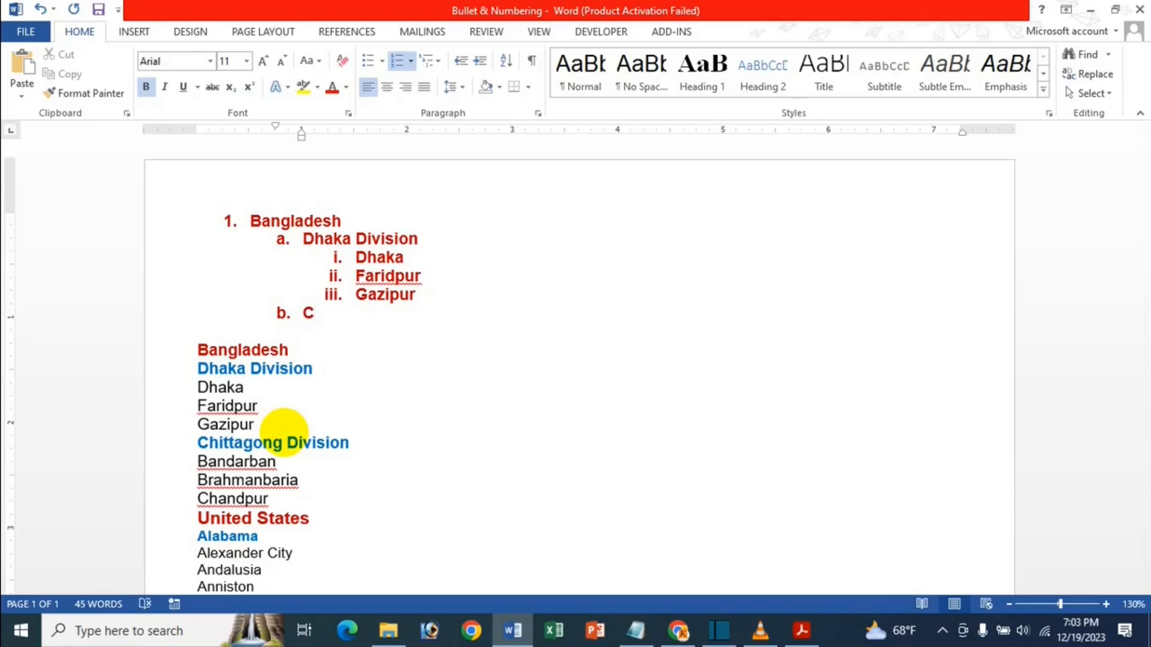
pyautogui.write('hittagong')
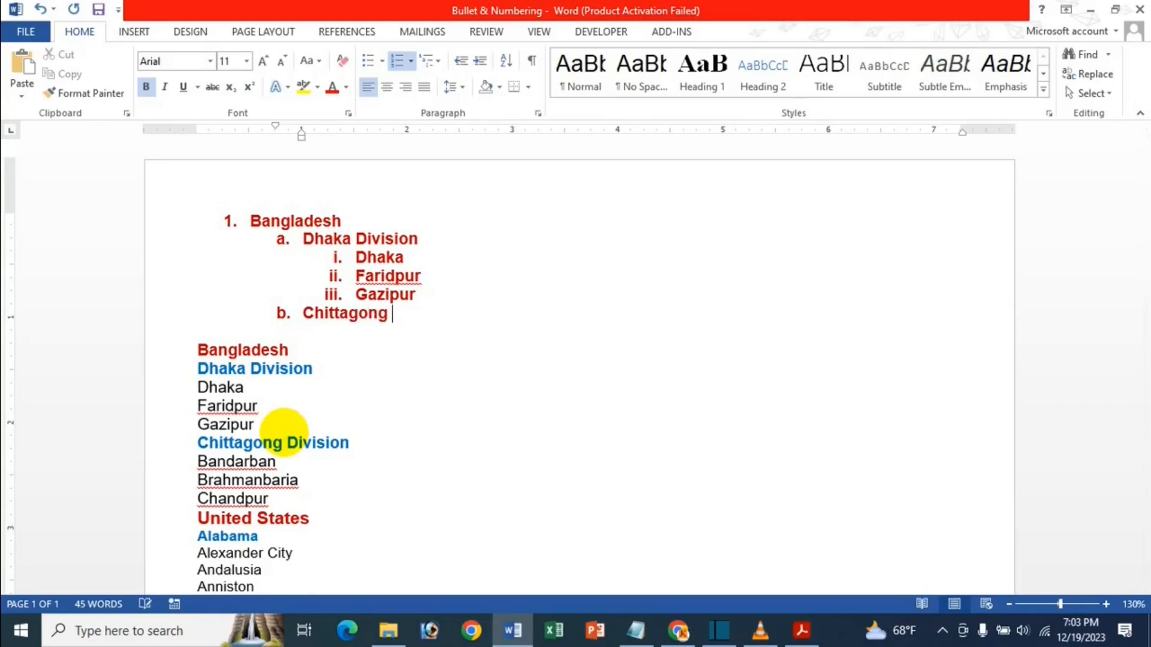
pyautogui.write(' S')
pyautogui.press('BackSpace')
pyautogui.write('Division')
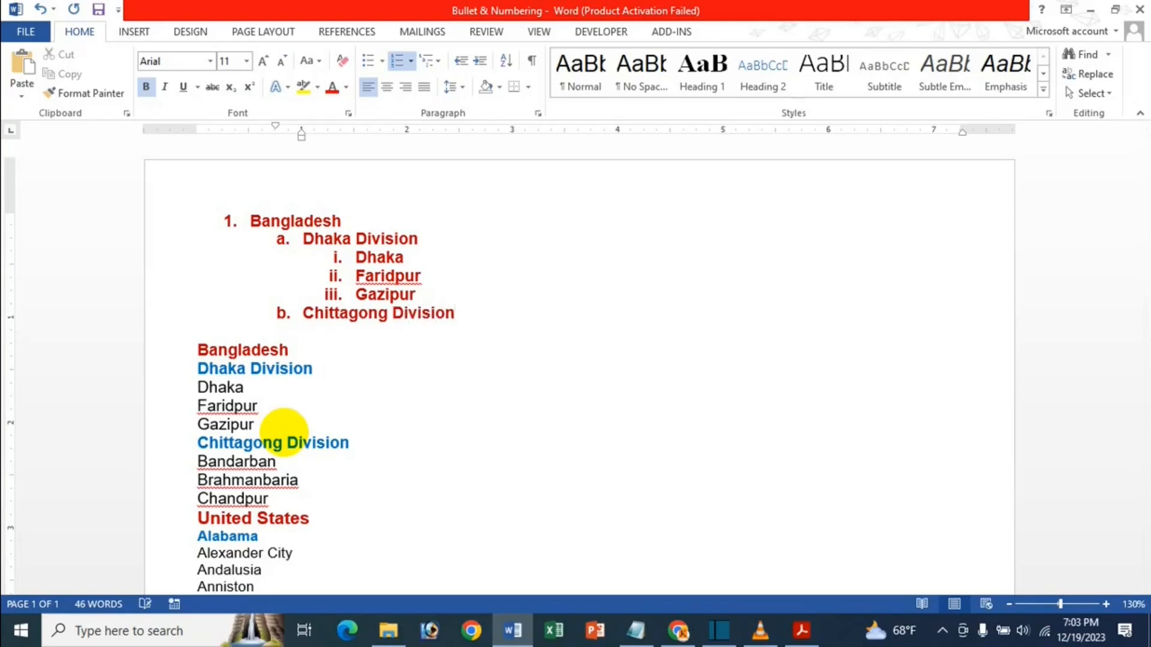
pyautogui.press('Return')
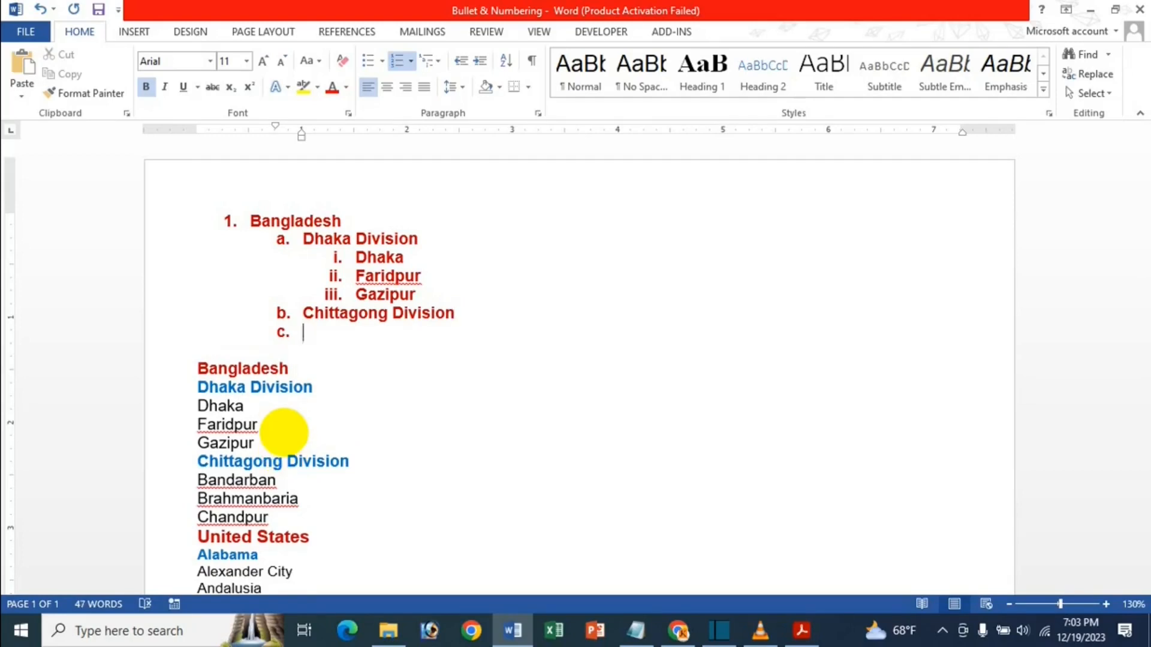
pyautogui.press('Tab')
# Type Bandarban, Brah,ambaria and Chandpur as items i.–iii. under Chittagong Division.
pyautogui.scroll(-5, 314, 442)
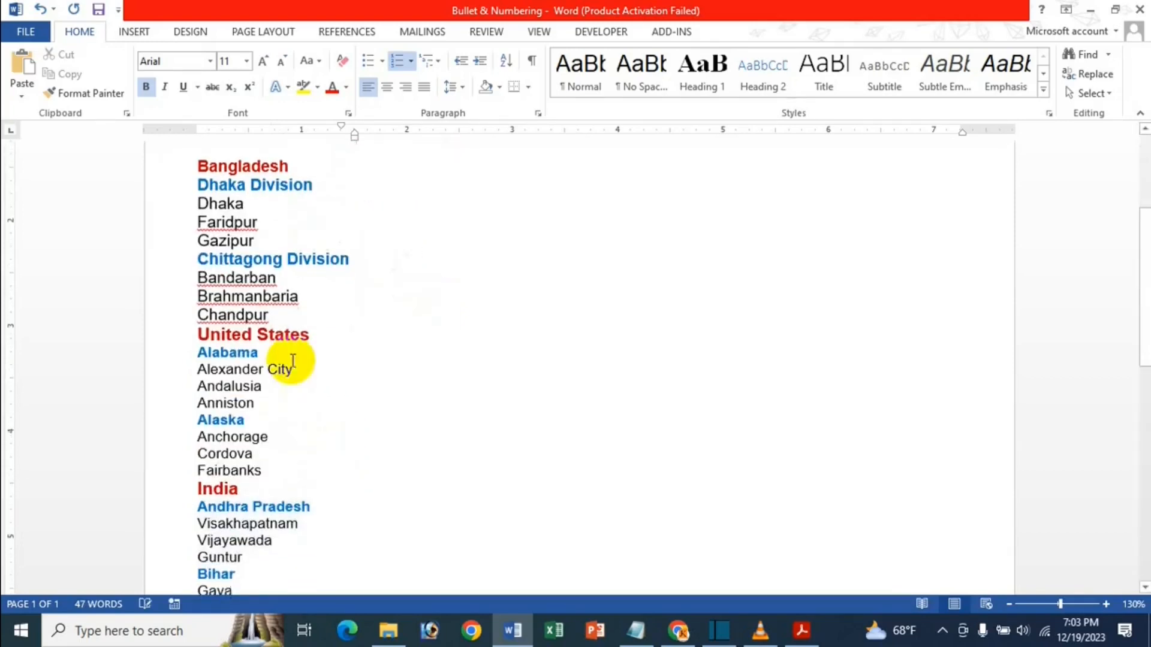
pyautogui.scroll(1, 264, 279)
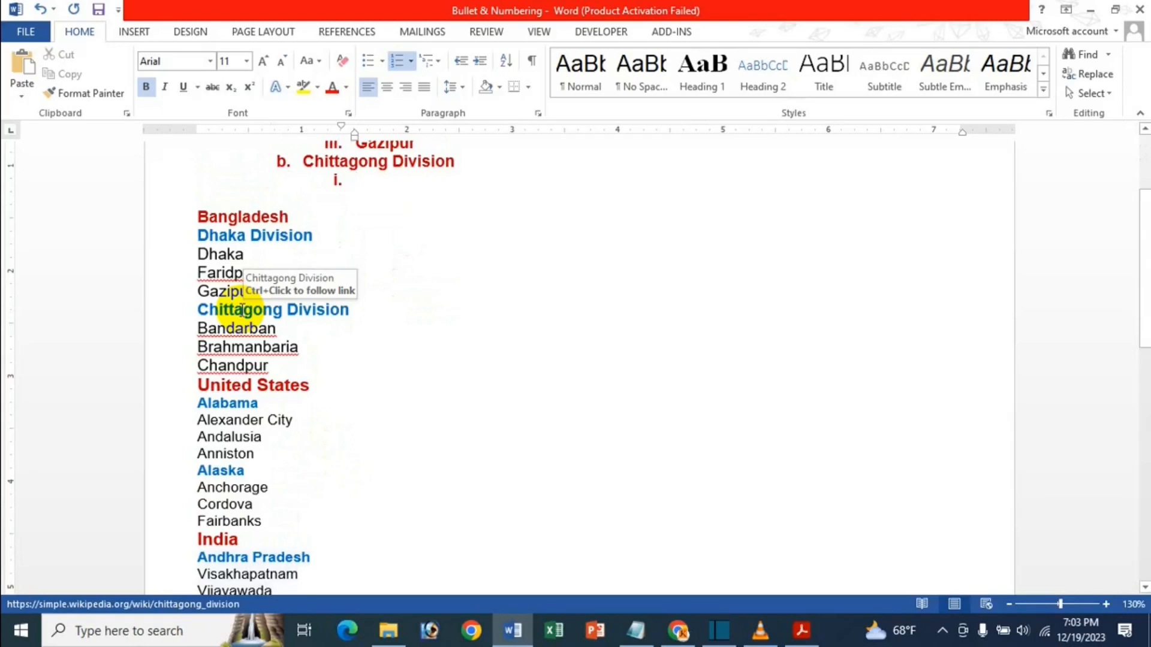
pyautogui.write('Banda')
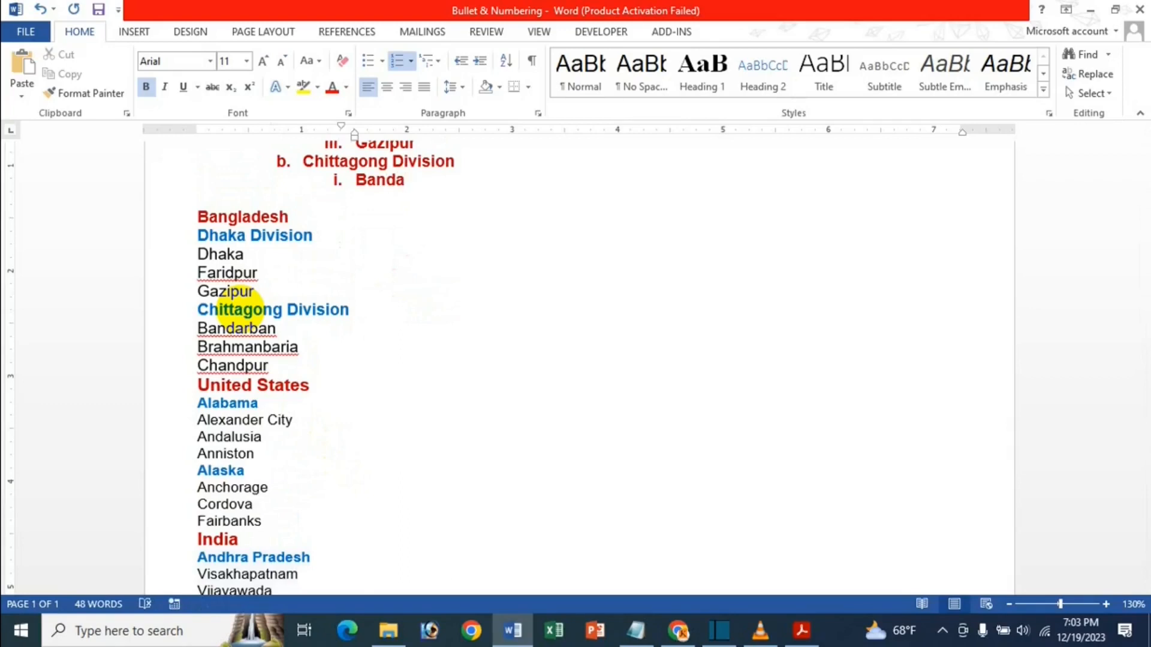
pyautogui.write('rban')
pyautogui.press('Return')
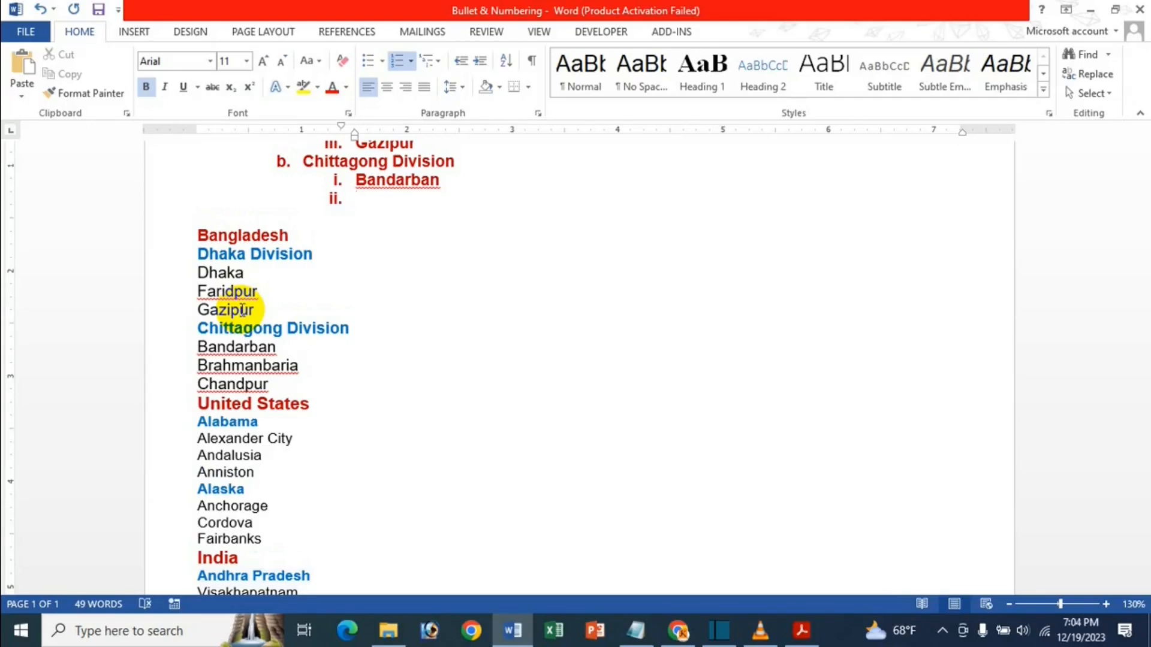
pyautogui.write('Brah,ambaria')
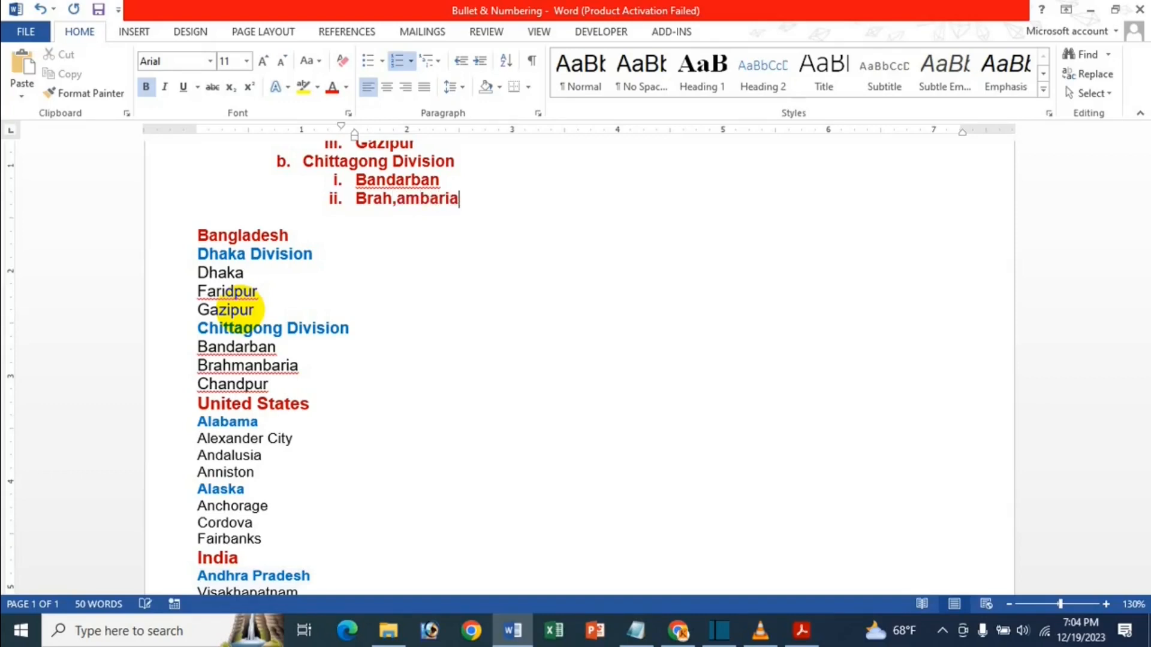
pyautogui.press('Return')
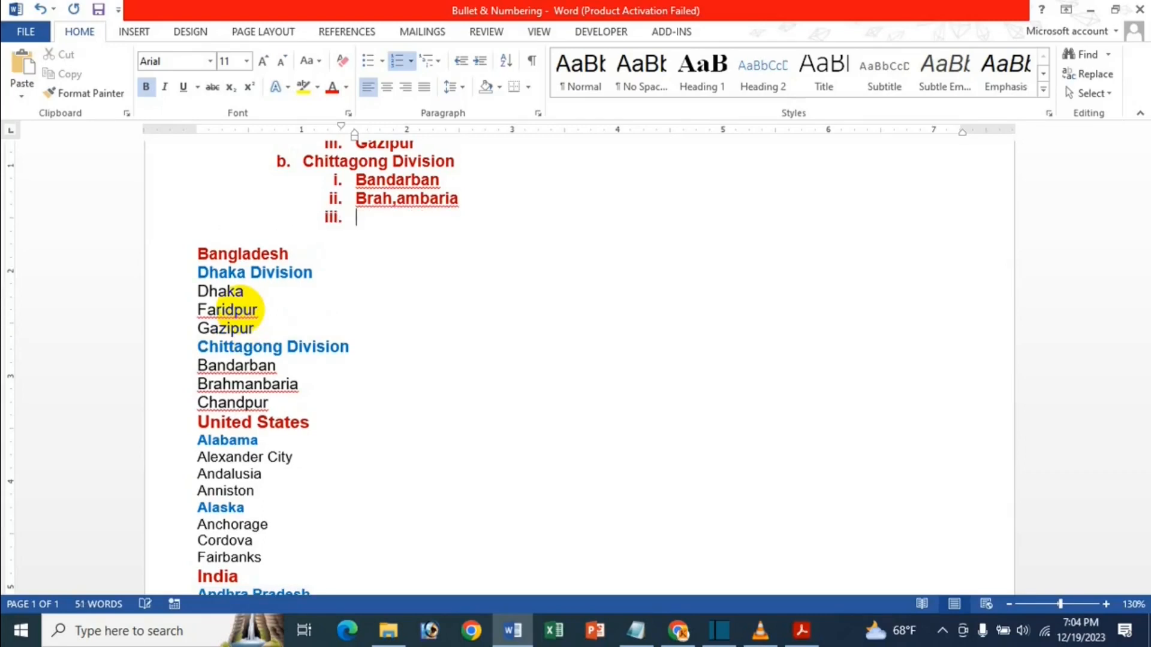
pyautogui.write('Chan')
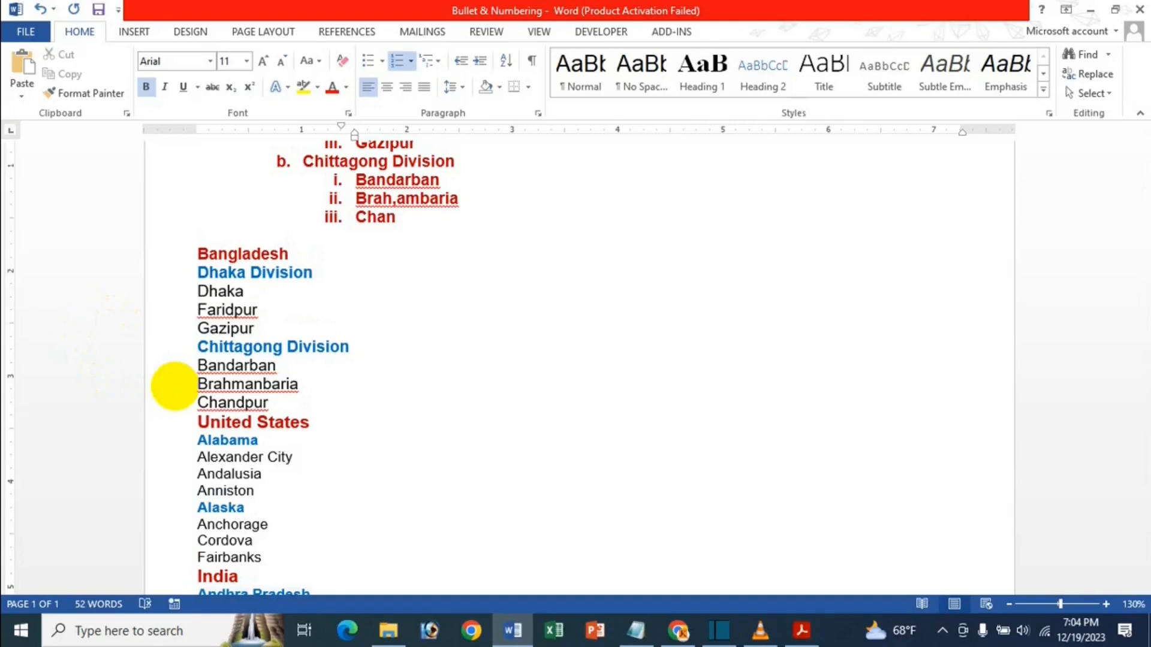
pyautogui.write('dpur')
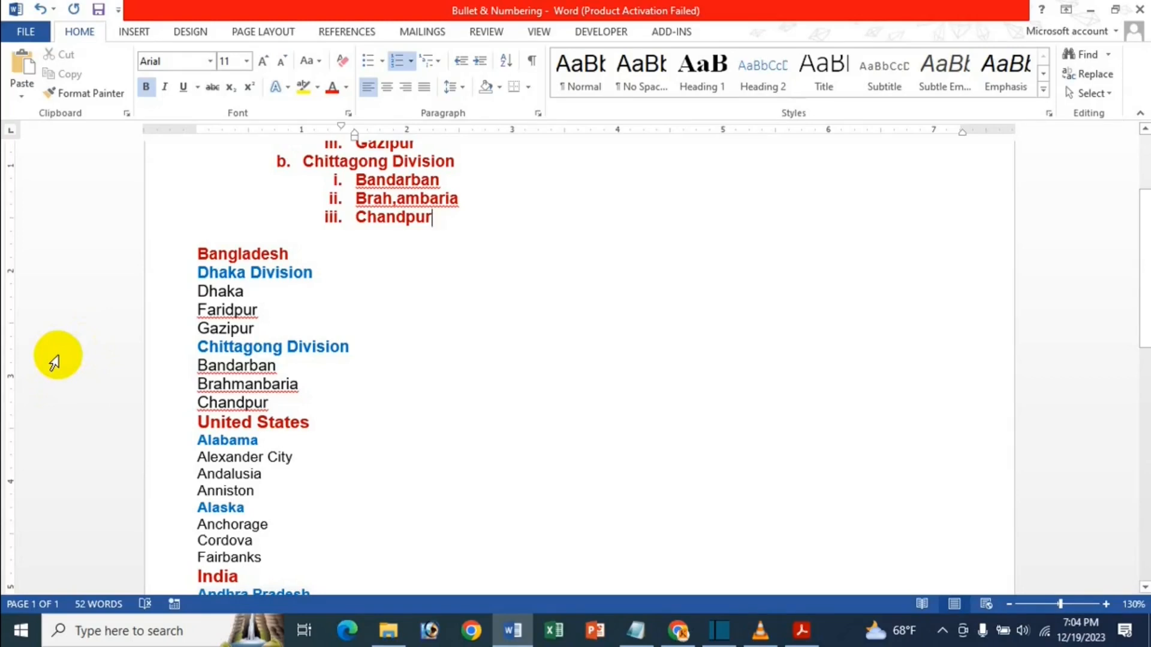
pyautogui.scroll(3, 120, 413)
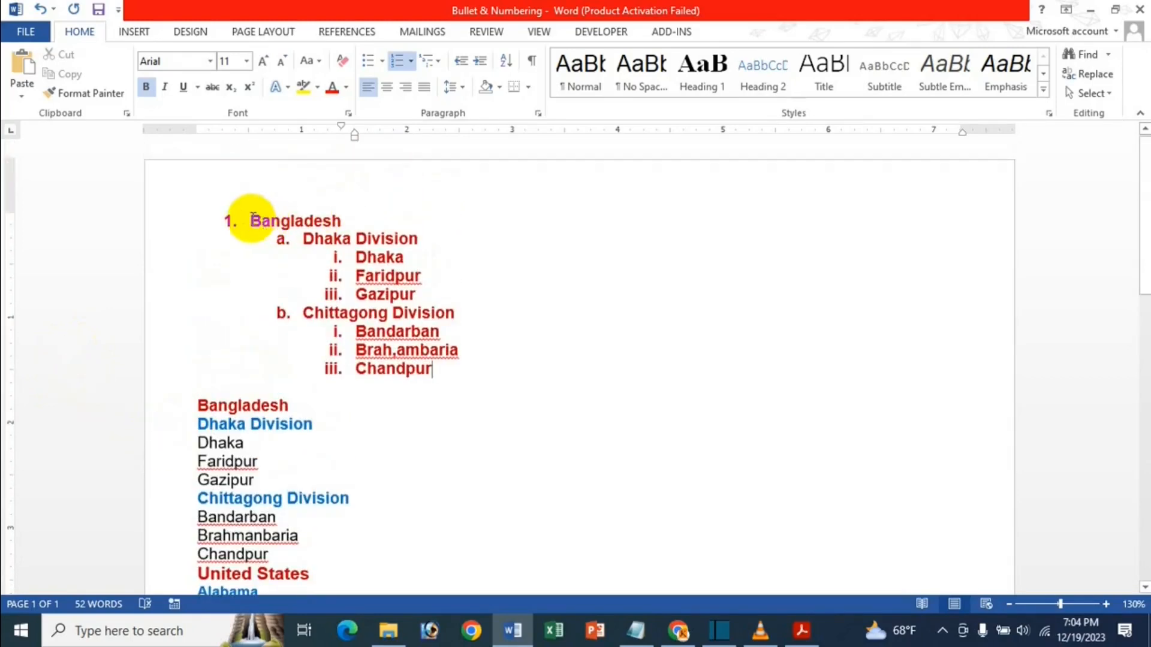
# Select the practice list and browse the Numbering and Multilevel List galleries without applying any.
pyautogui.moveTo(248, 220); pyautogui.dragTo(446, 368)
pyautogui.click(410, 62)
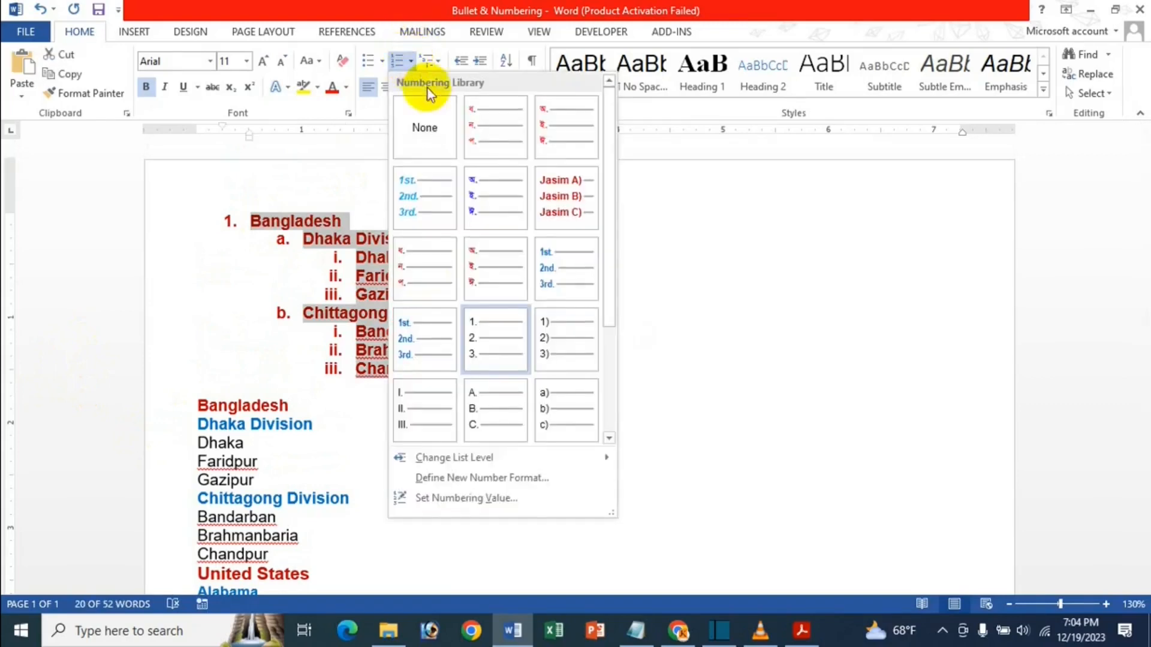
pyautogui.click(440, 59)
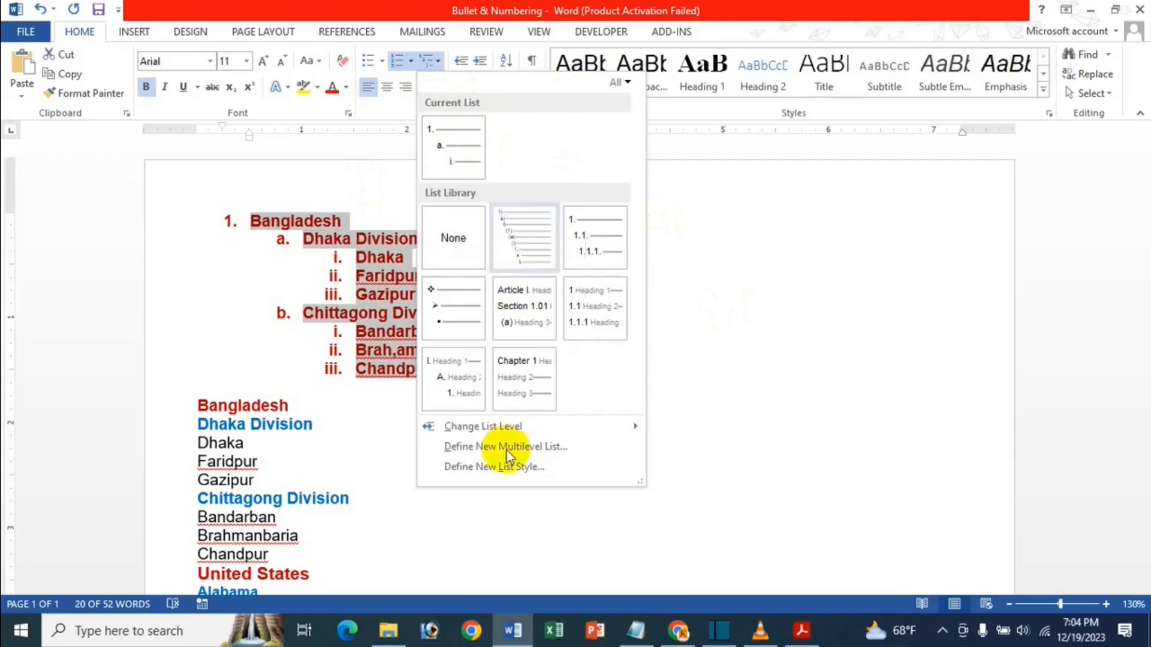
pyautogui.moveTo(514, 426)
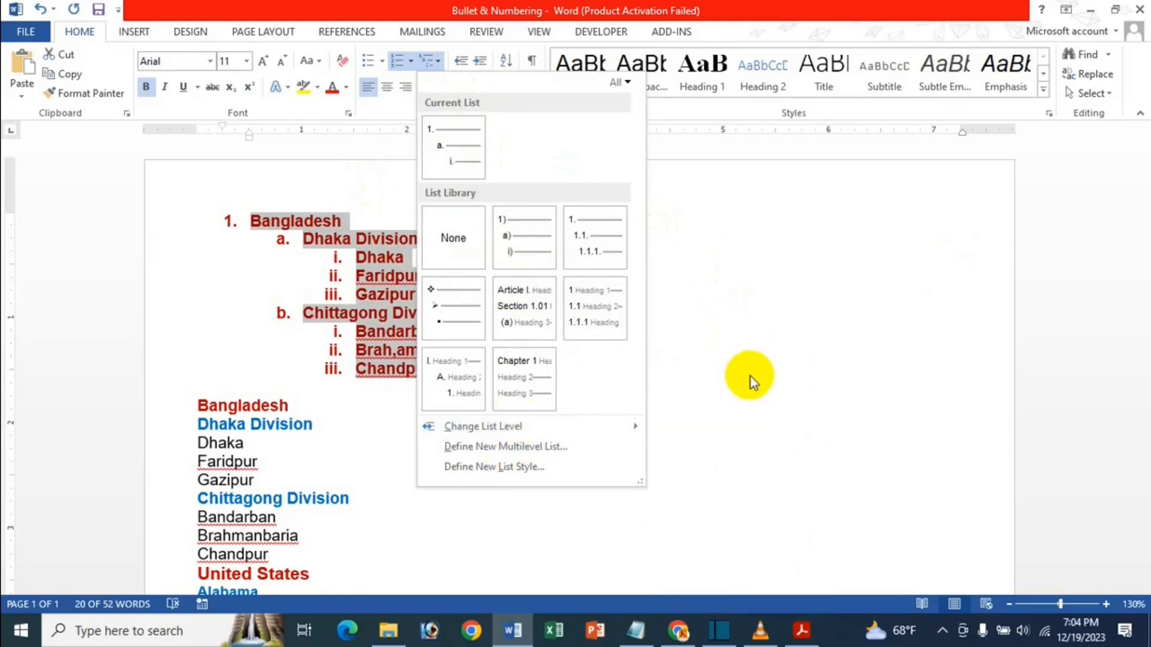
pyautogui.moveTo(586, 419)
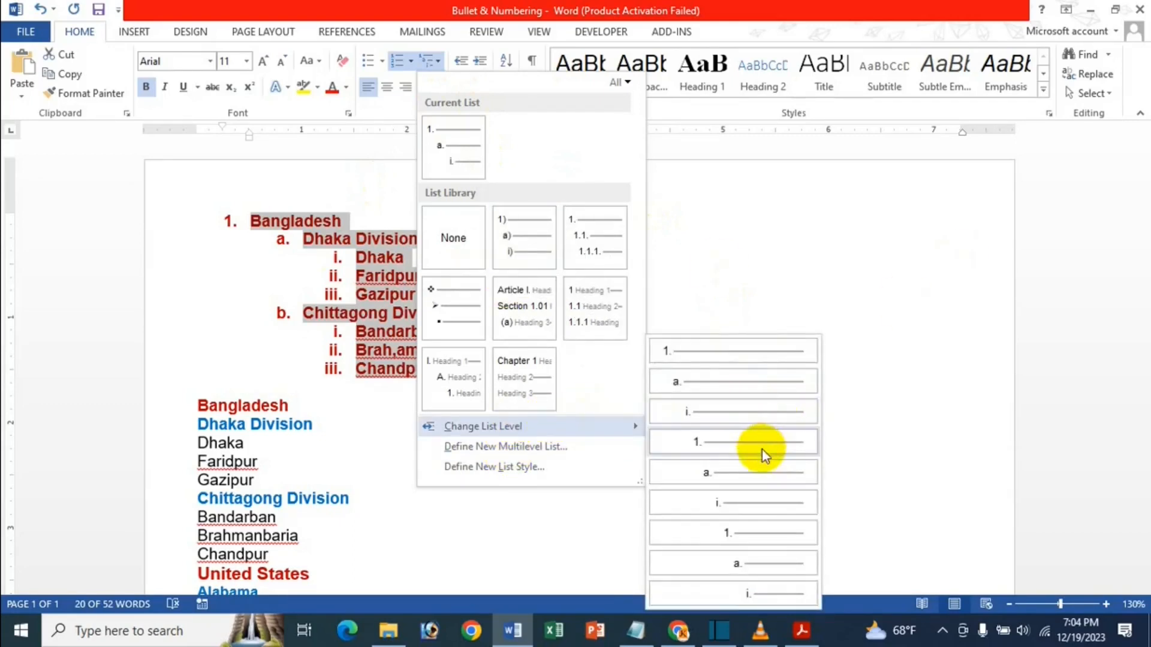
pyautogui.click(304, 283)
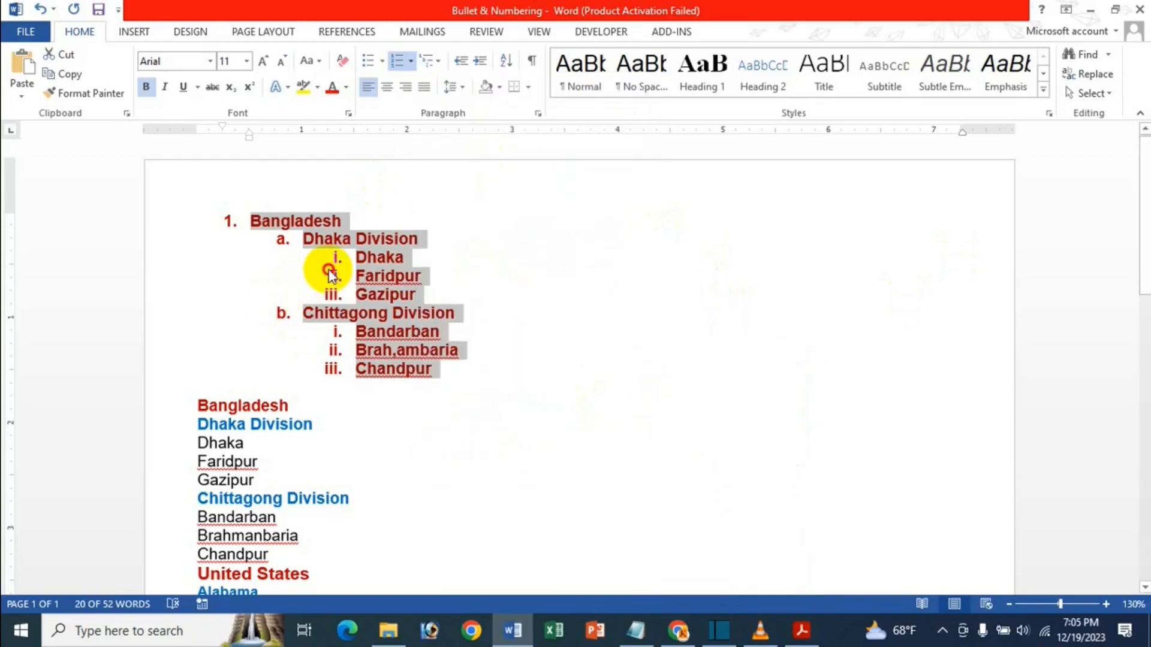
pyautogui.click(321, 265)
pyautogui.click(344, 301)
# Reselect Bangladesh through Chandpur, set Multilevel List to None, and delete those lines.
pyautogui.moveTo(343, 301); pyautogui.dragTo(467, 367)
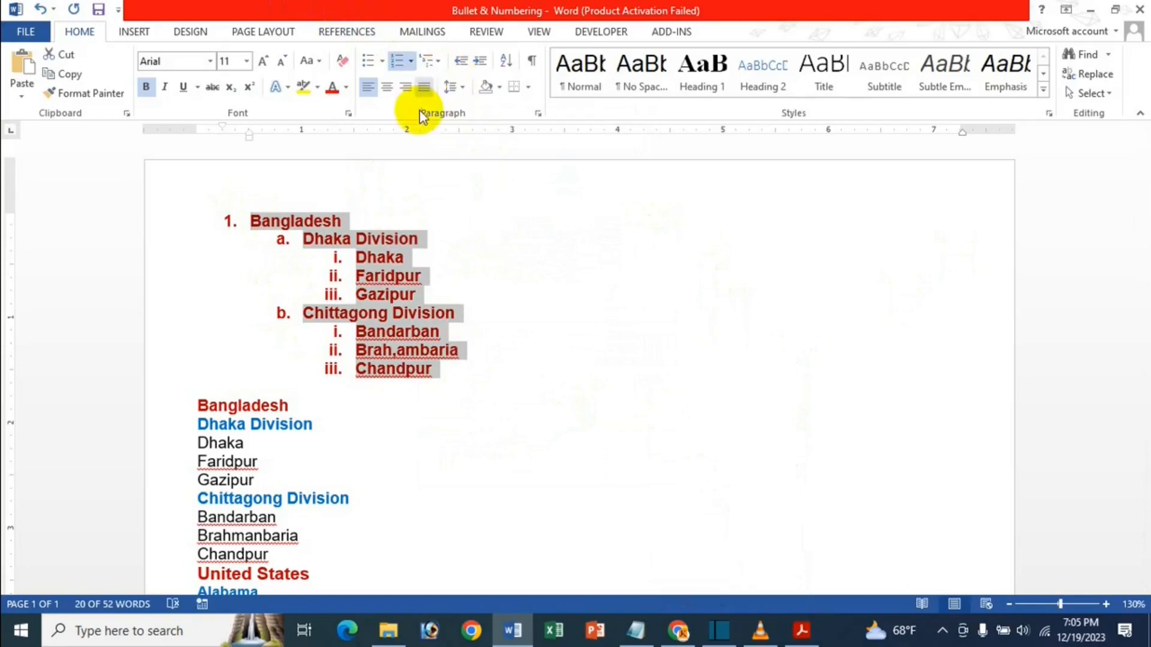
pyautogui.click(442, 59)
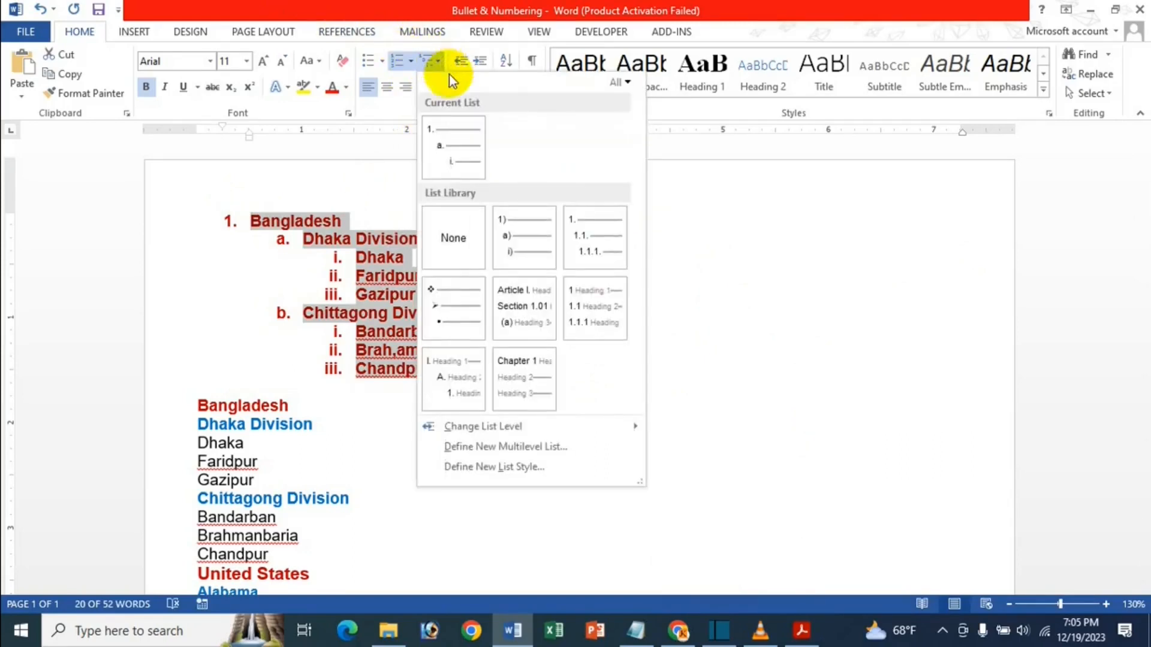
pyautogui.click(473, 228)
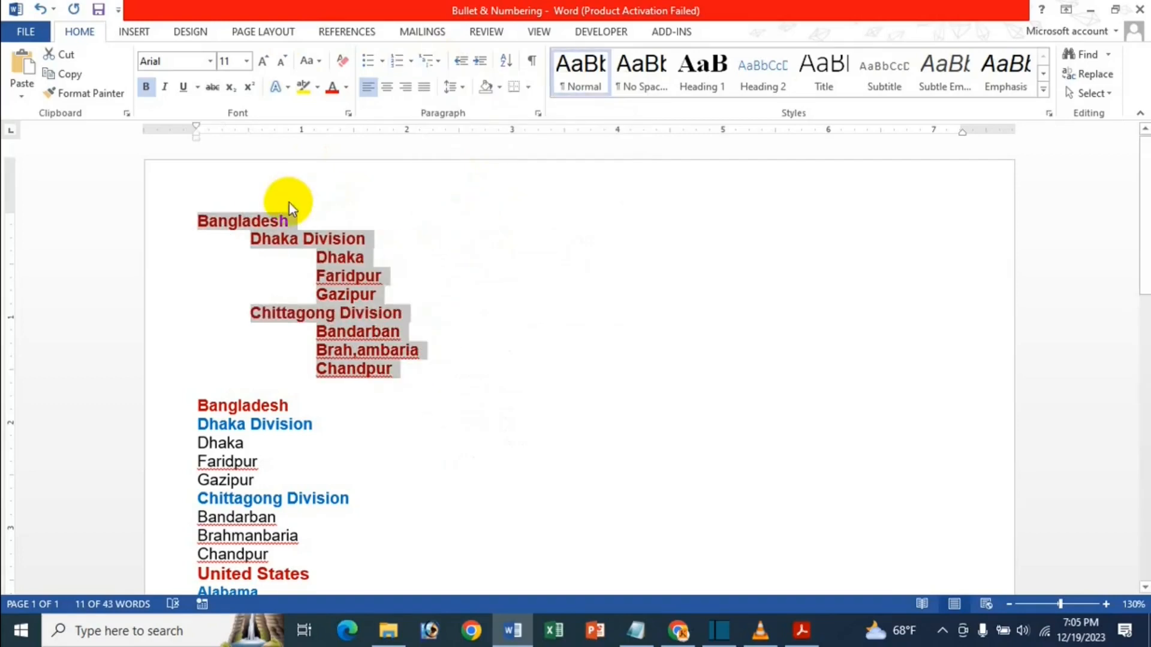
pyautogui.press('Delete')
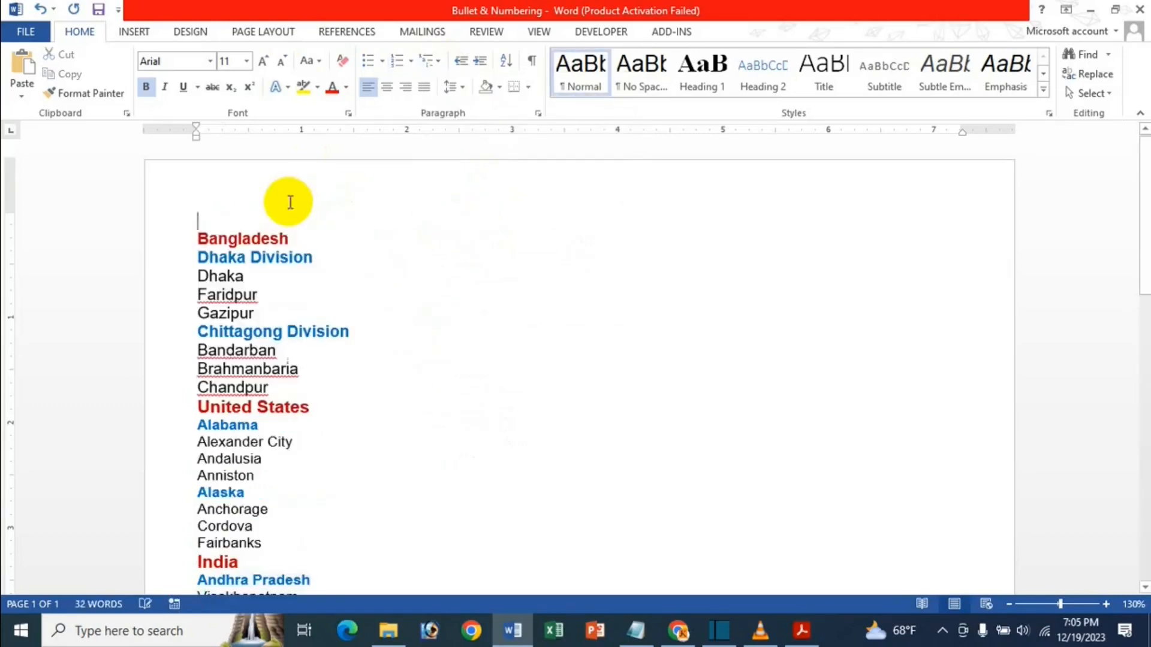
# Apply 1) a) i) multilevel numbering to the Bangladesh section through Chandpur.
pyautogui.click(274, 330)
pyautogui.scroll(-1, 240, 247)
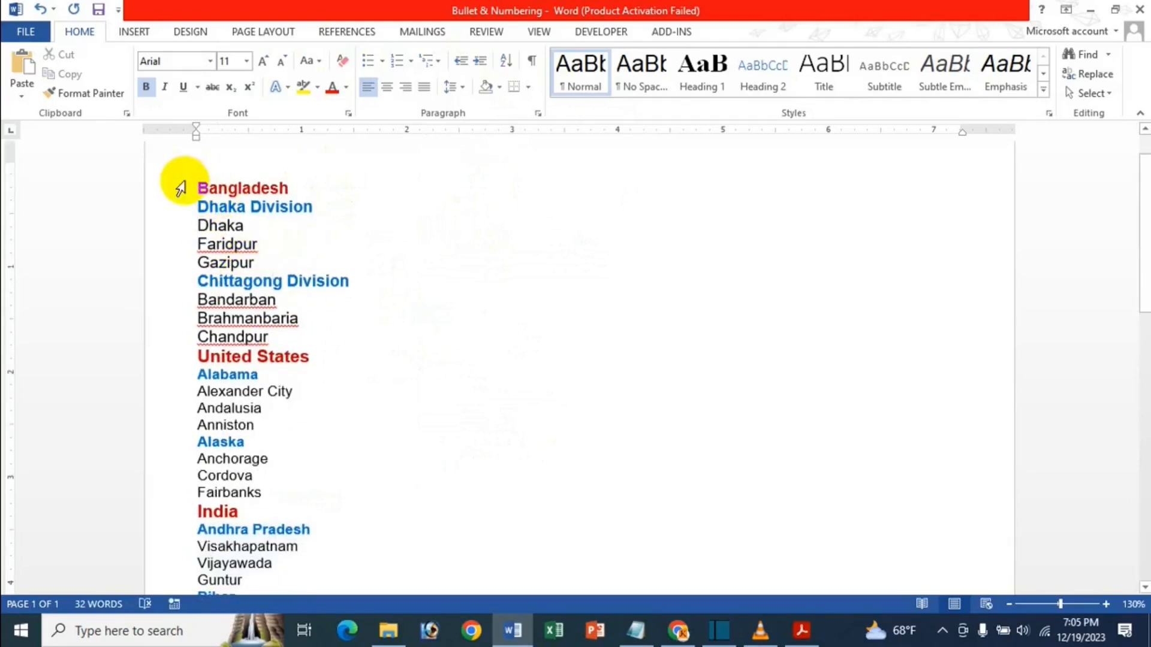
pyautogui.moveTo(198, 182); pyautogui.dragTo(296, 331)
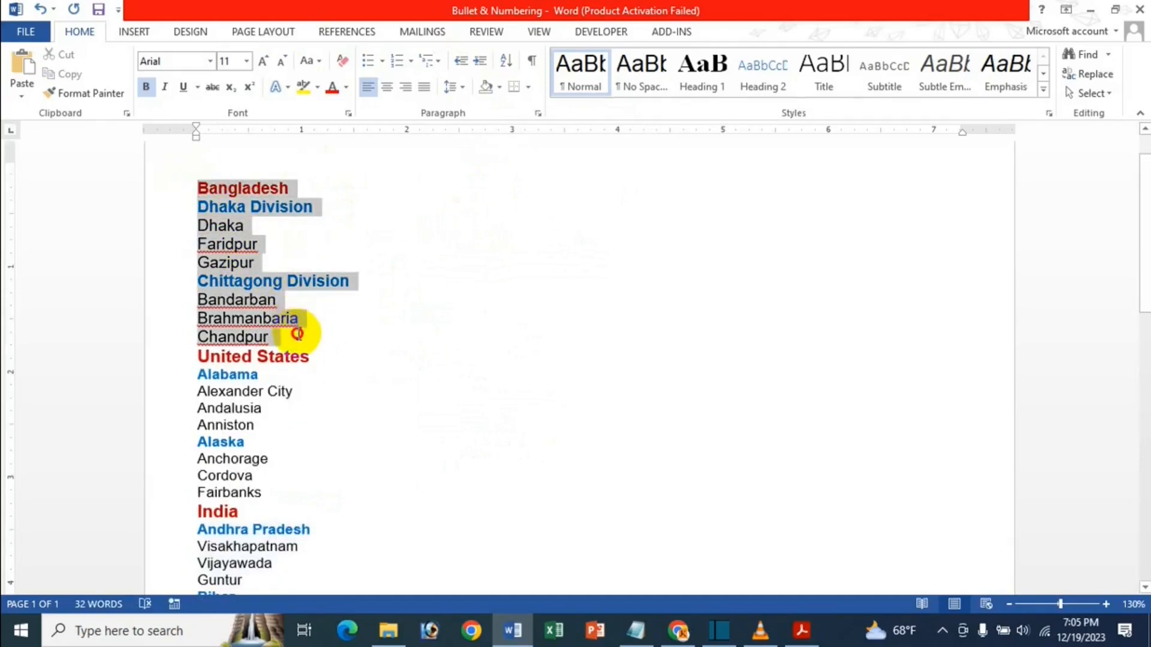
pyautogui.click(441, 57)
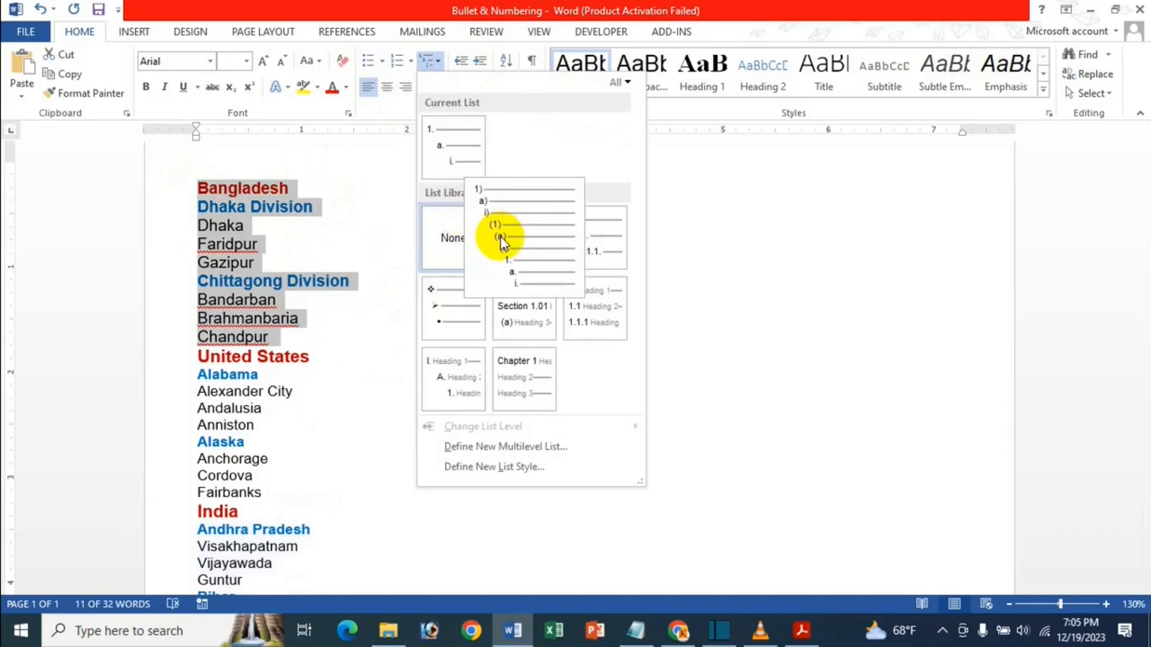
pyautogui.click(501, 241)
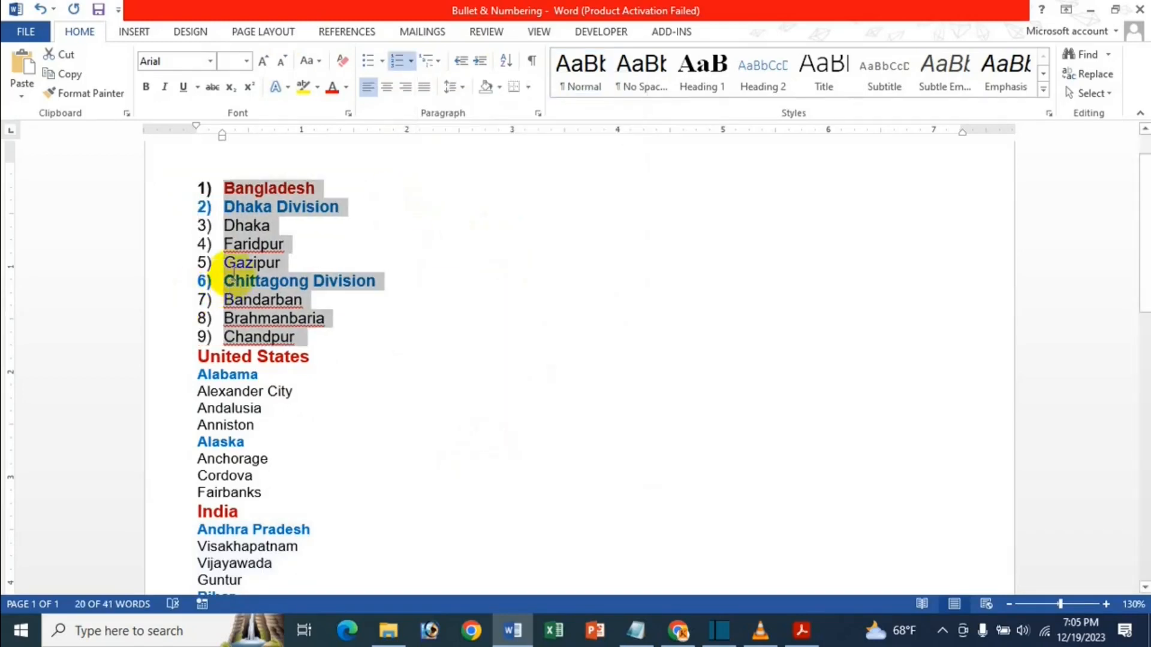
pyautogui.click(235, 282)
# Undo the partial numbering and apply 1) a) i) numbering to the whole list through Darbhanga.
pyautogui.moveTo(225, 187); pyautogui.dragTo(300, 547)
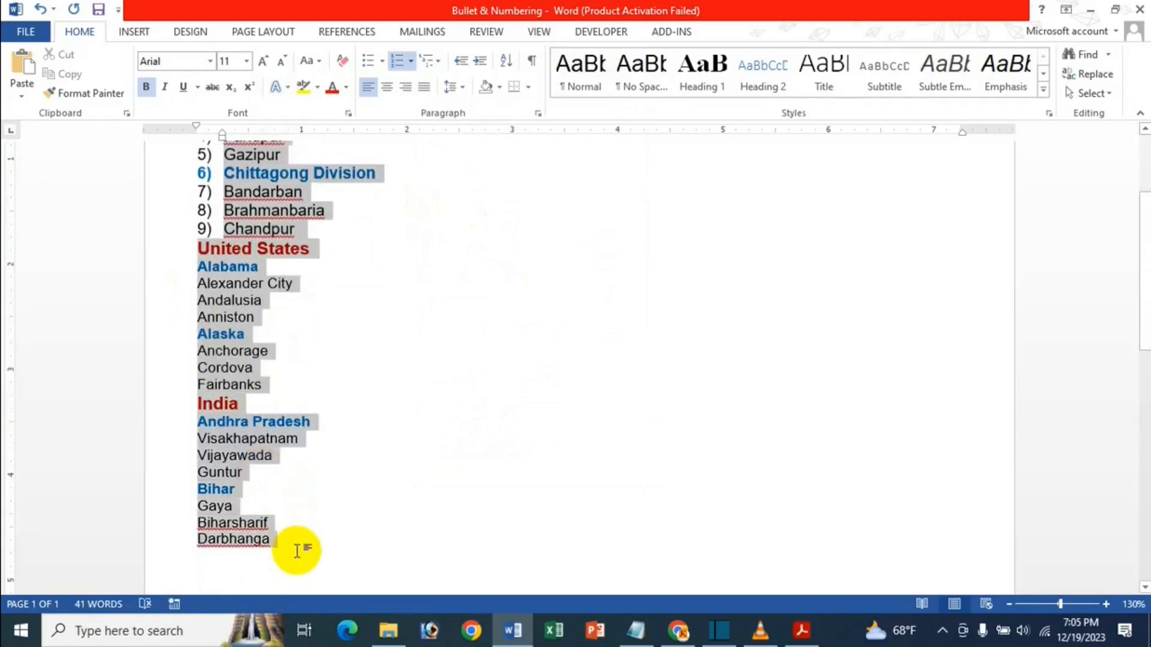
pyautogui.click(437, 62)
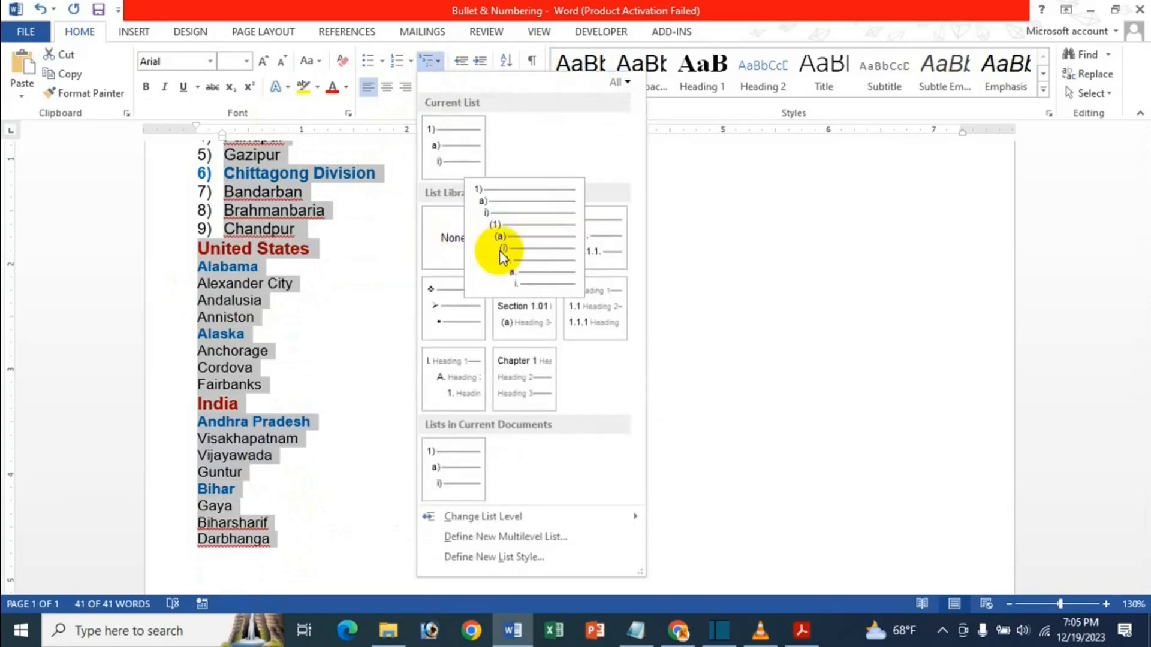
pyautogui.press('Escape')
pyautogui.scroll(3, 307, 247)
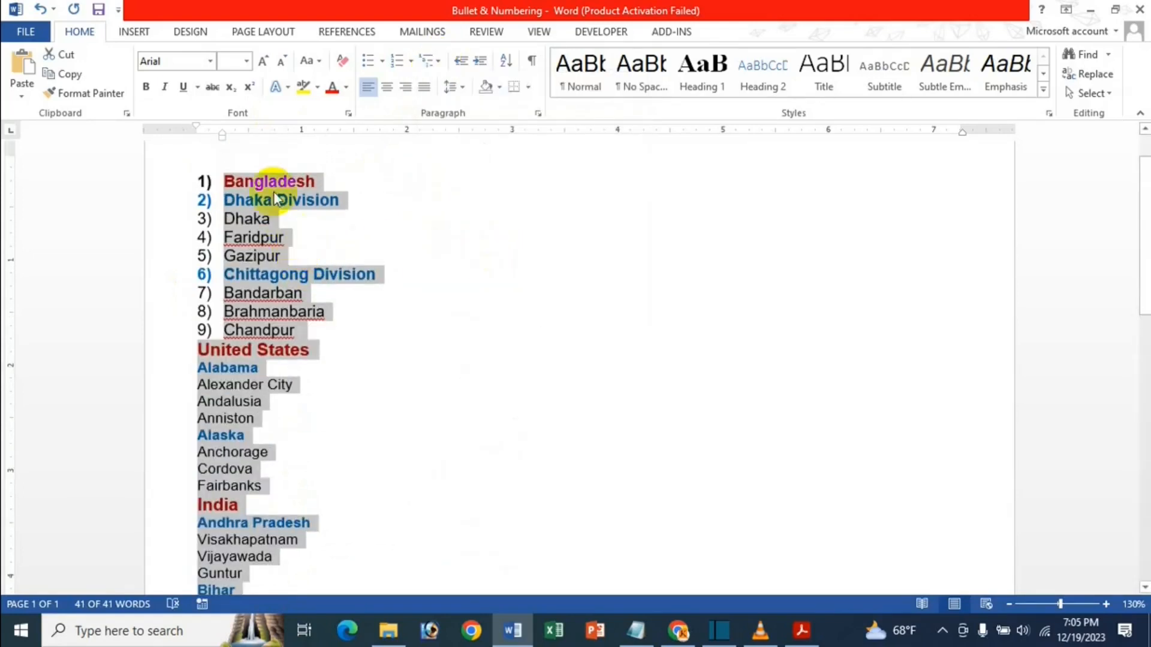
pyautogui.hotkey('ctrl', 'z')
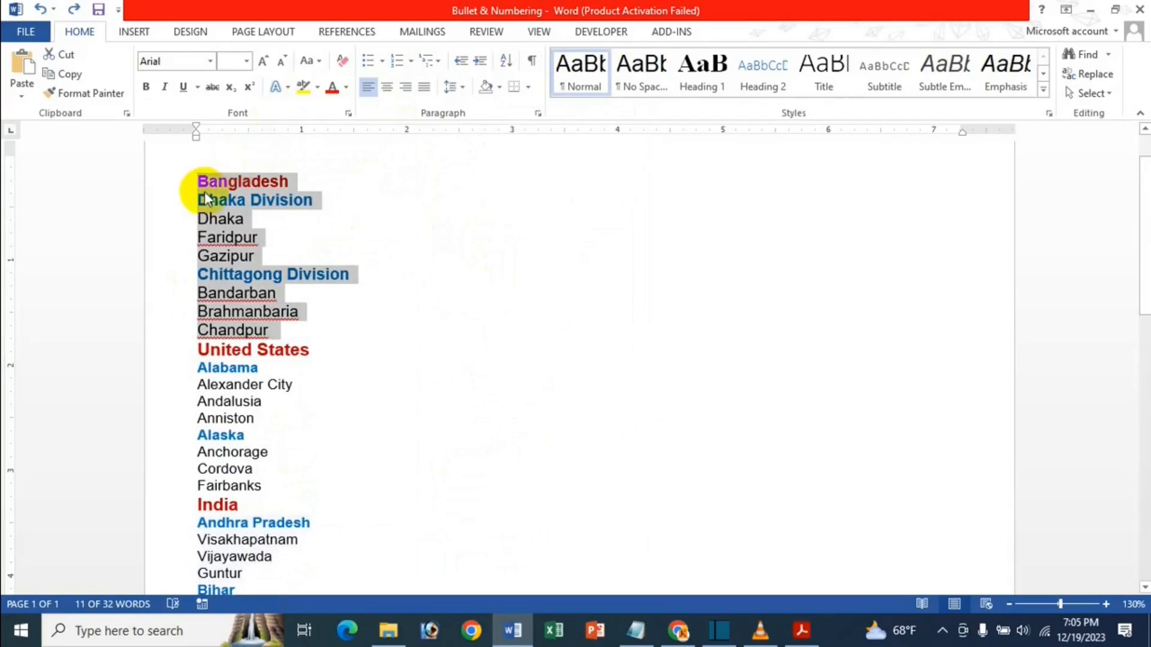
pyautogui.scroll(-3, 278, 411)
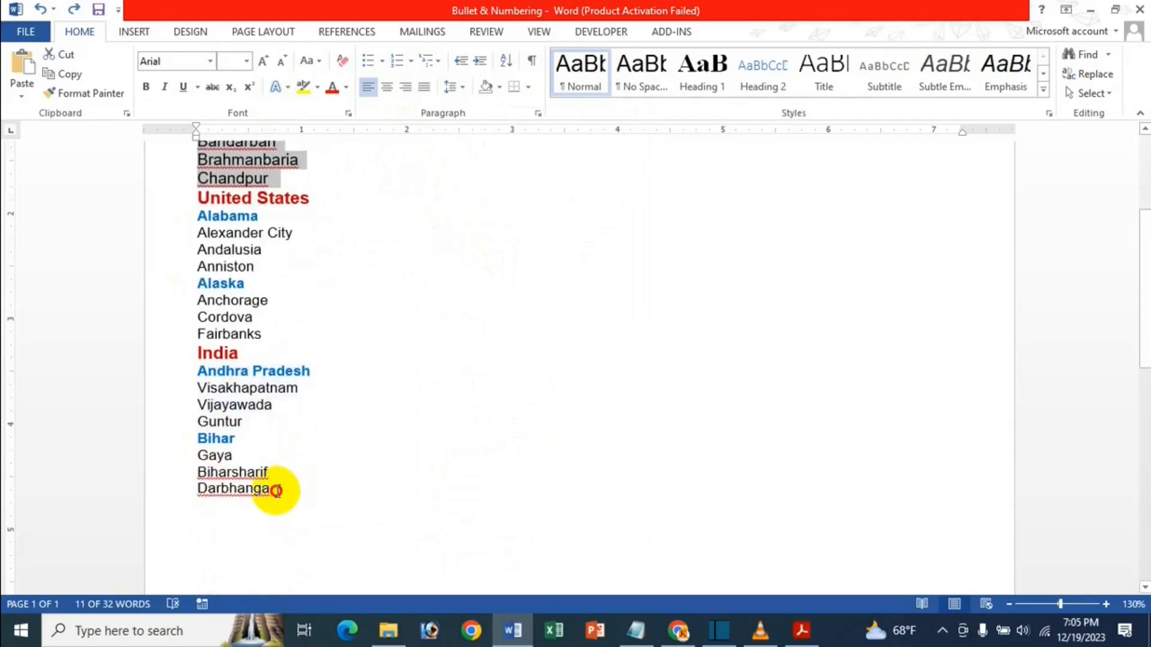
pyautogui.keyDown('shift'); pyautogui.click(275, 488); pyautogui.keyUp('shift')
pyautogui.click(440, 60)
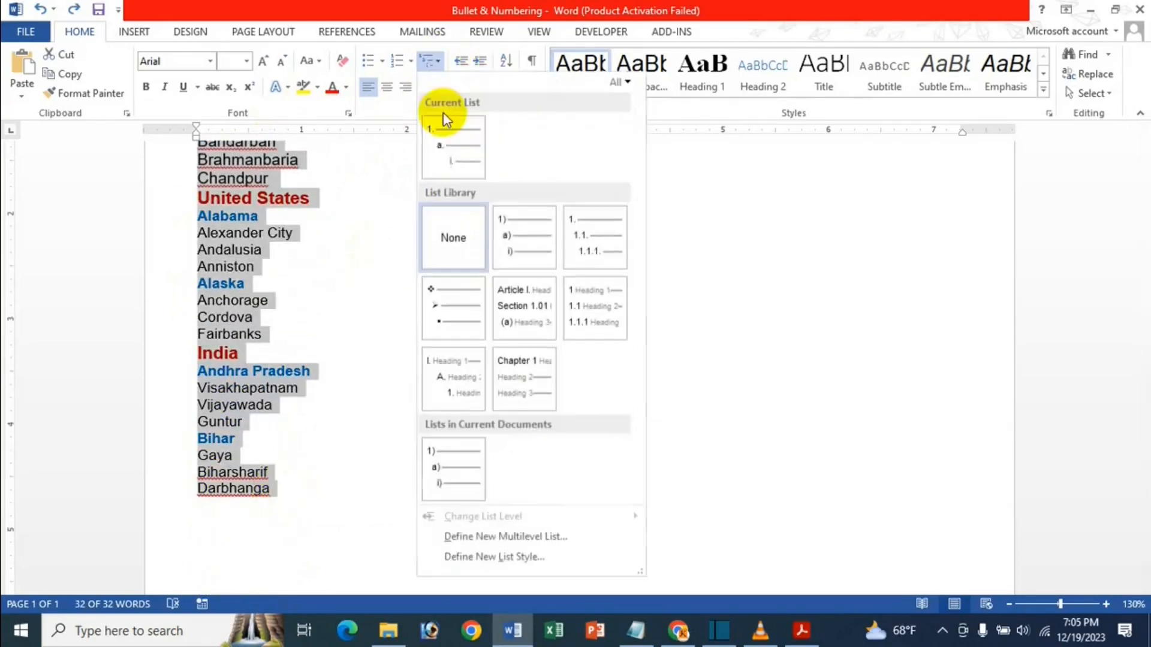
pyautogui.click(512, 228)
pyautogui.scroll(3, 358, 218)
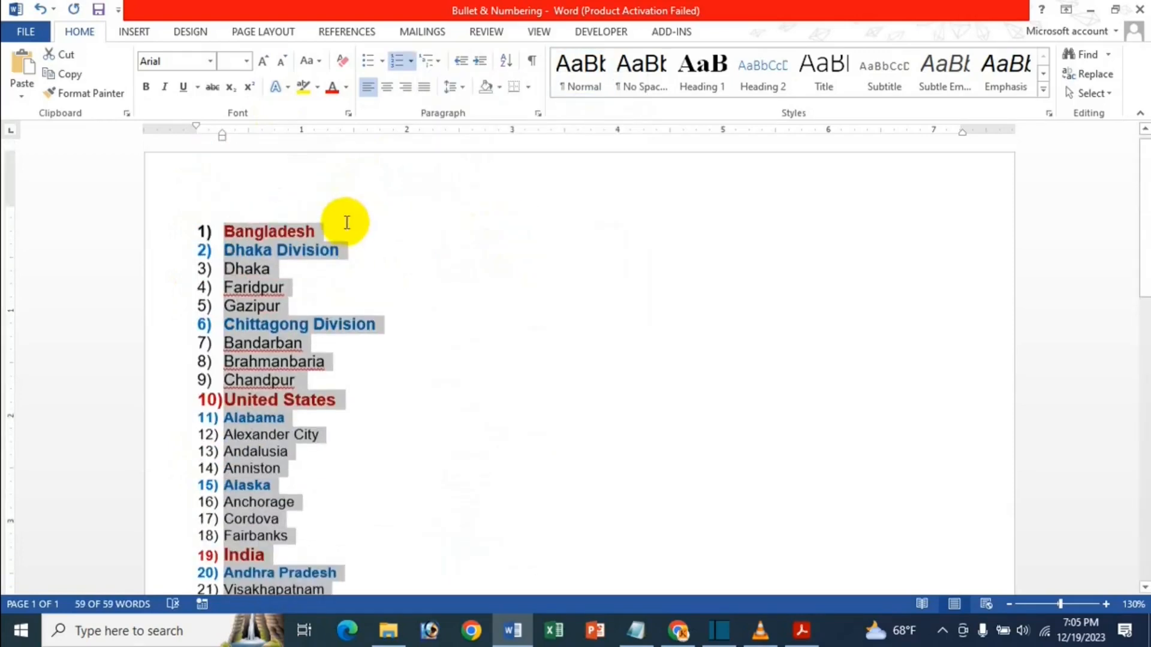
# Nest Dhaka Division as a) with districts Dhaka, Faridpur and Gazipur as i)–iii).
pyautogui.click(297, 343)
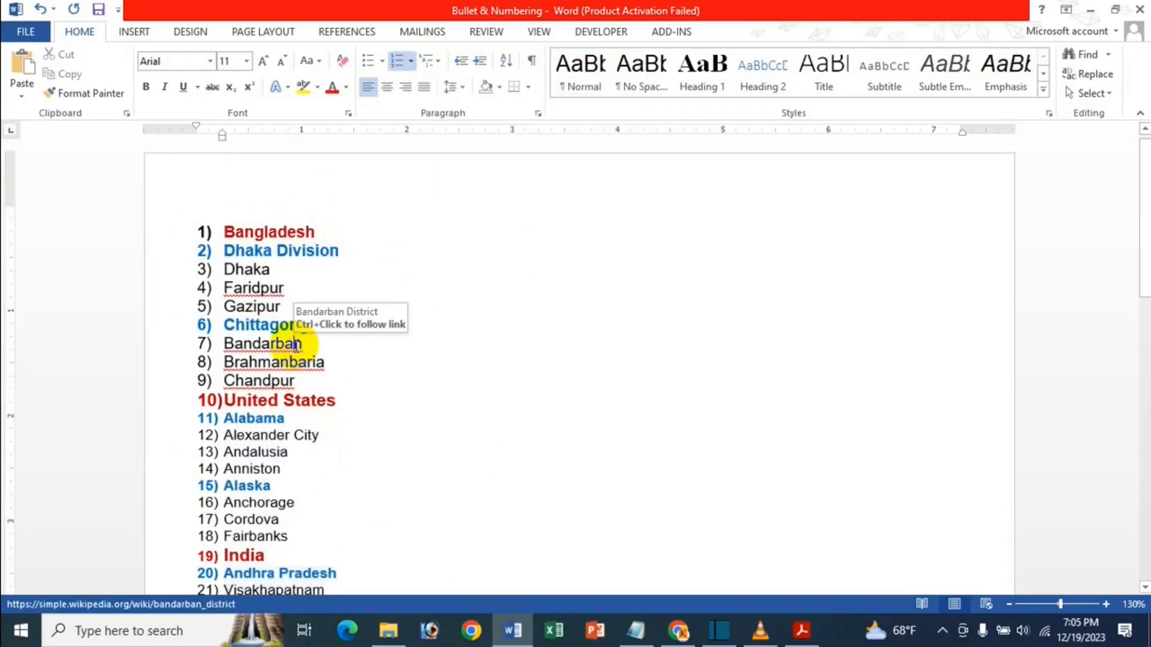
pyautogui.click(246, 418)
pyautogui.click(224, 248)
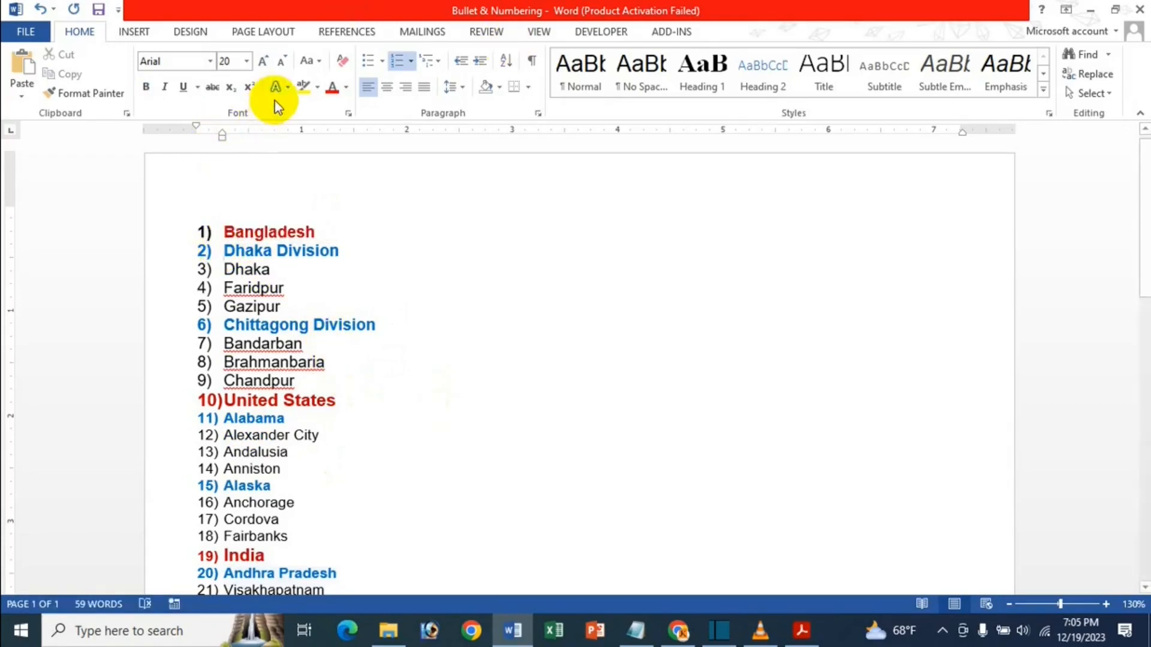
pyautogui.press('Tab')
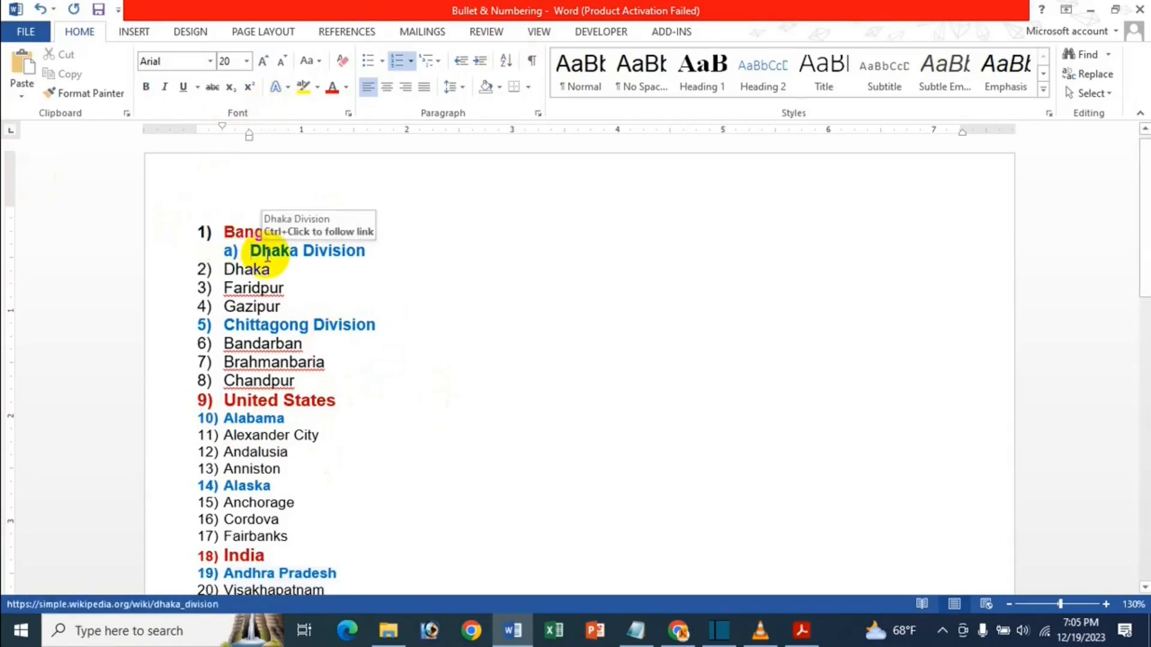
pyautogui.click(223, 271)
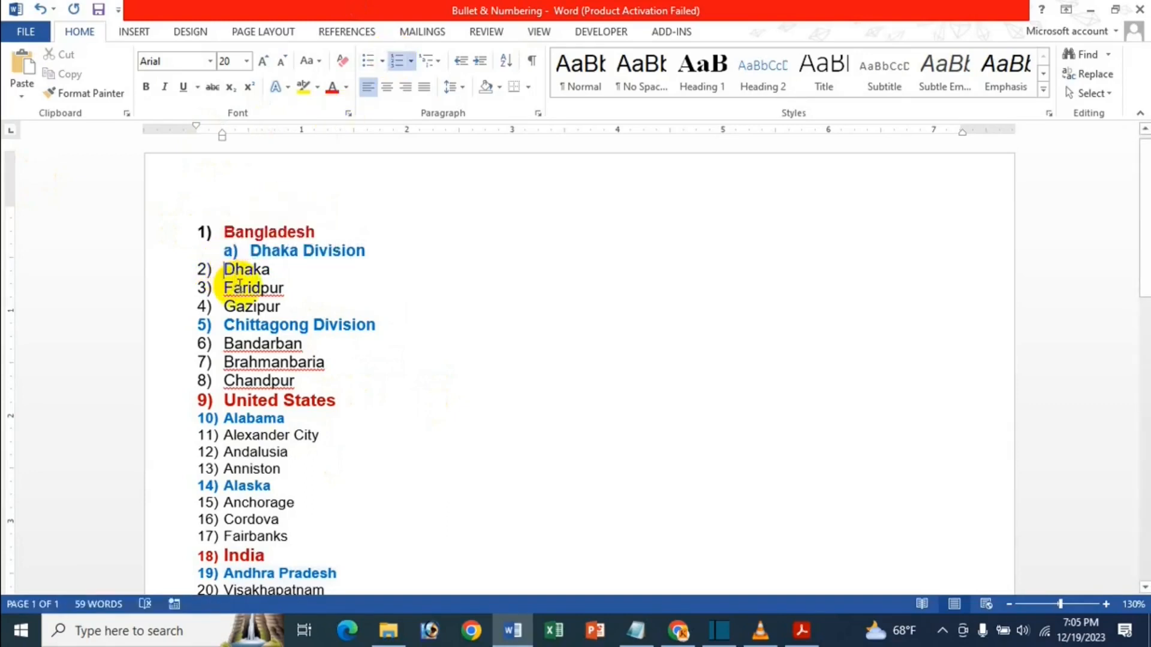
pyautogui.press('Tab')
pyautogui.press('Tab')
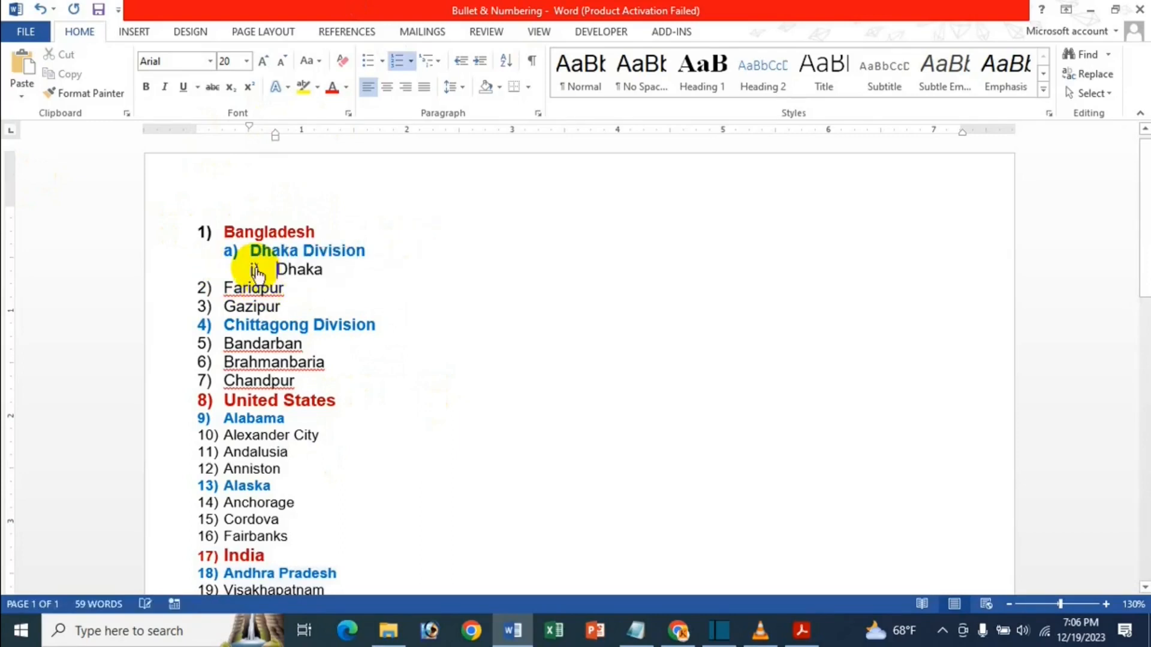
pyautogui.hotkey('shift', 'Tab')
pyautogui.moveTo(225, 269); pyautogui.dragTo(285, 308)
pyautogui.press('Tab')
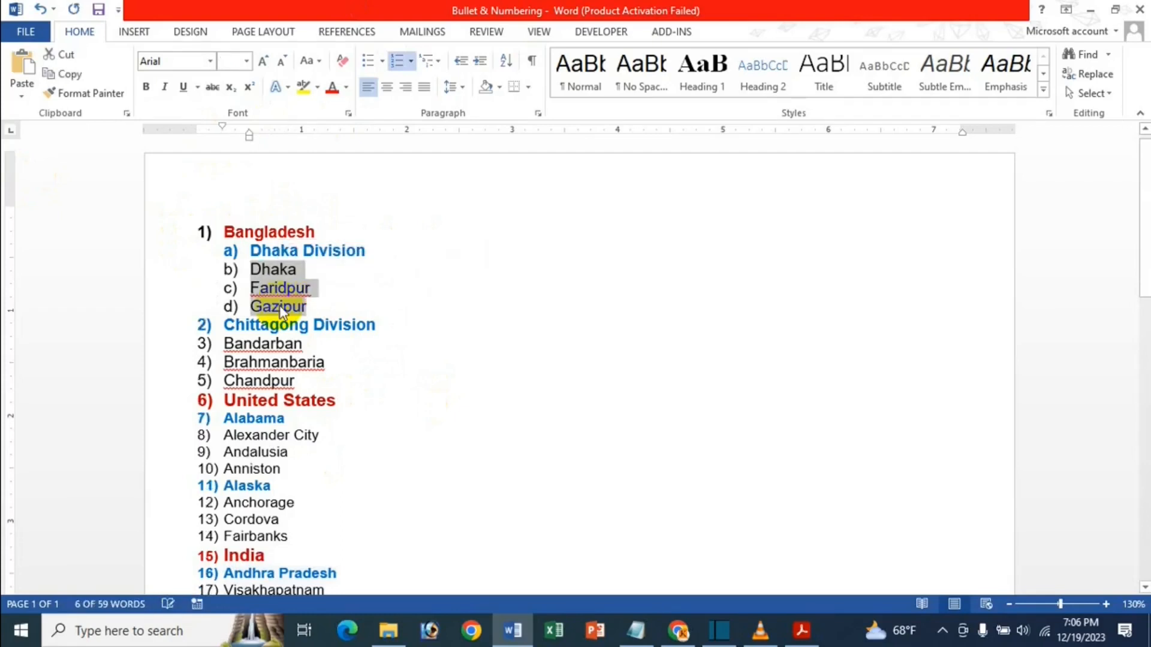
pyautogui.press('Tab')
pyautogui.click(246, 342)
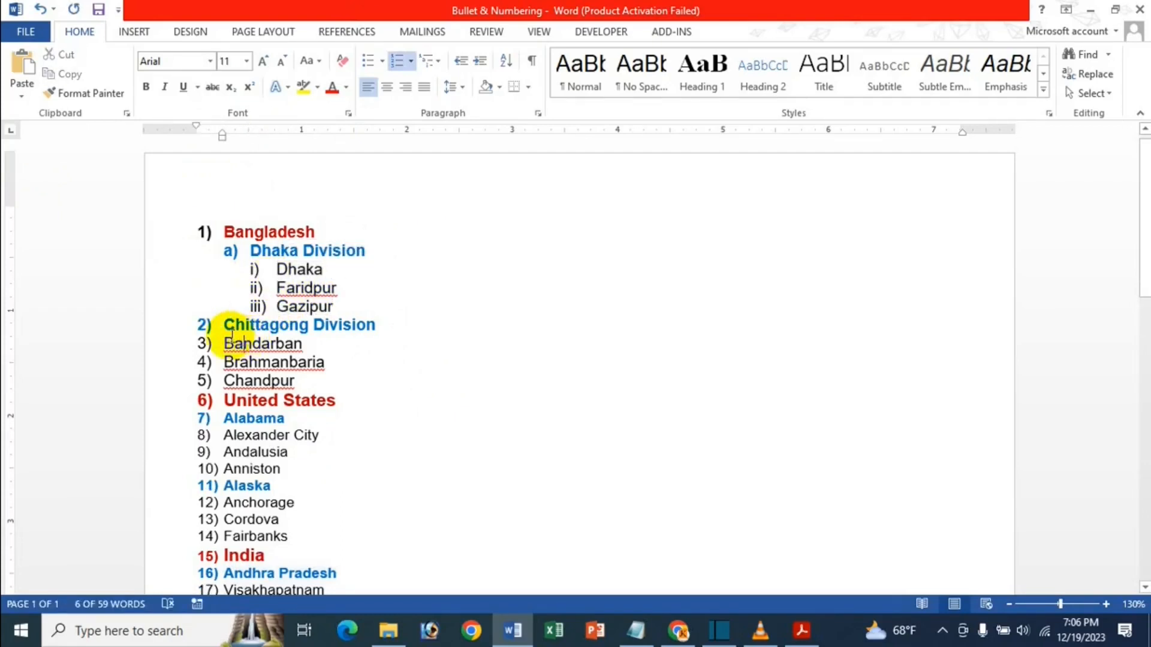
# Nest Chittagong Division as b) with Bandarban, Brahmanbaria and Chandpur as i)–iii).
pyautogui.click(228, 324)
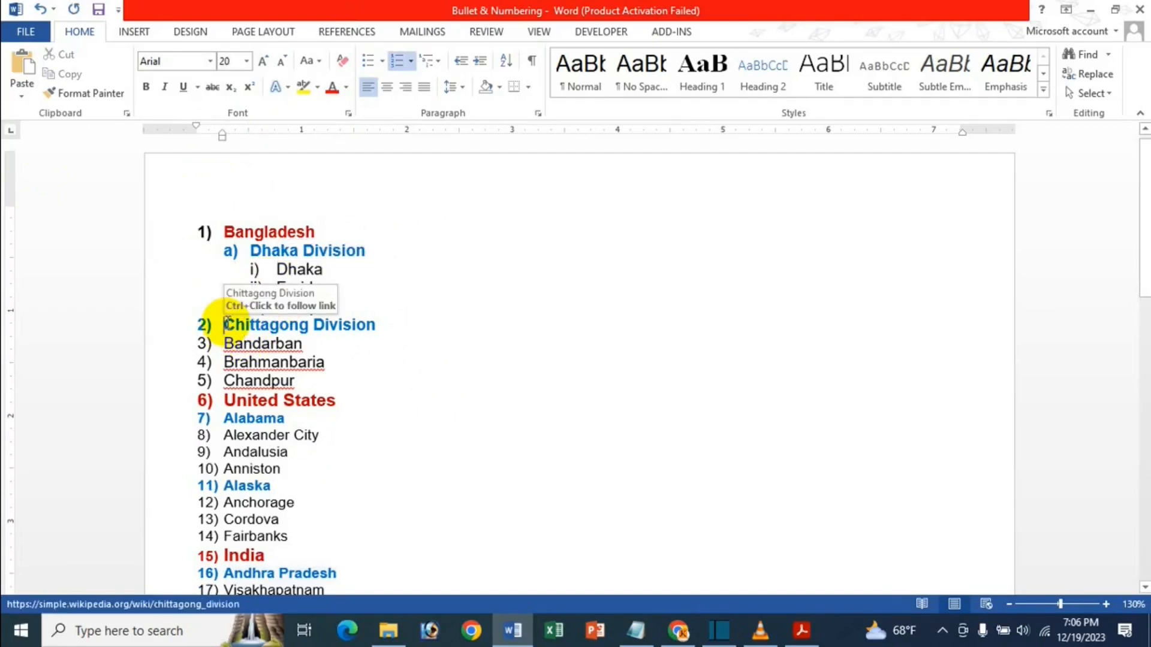
pyautogui.press('Tab')
pyautogui.click(261, 346)
pyautogui.moveTo(261, 346); pyautogui.dragTo(334, 341)
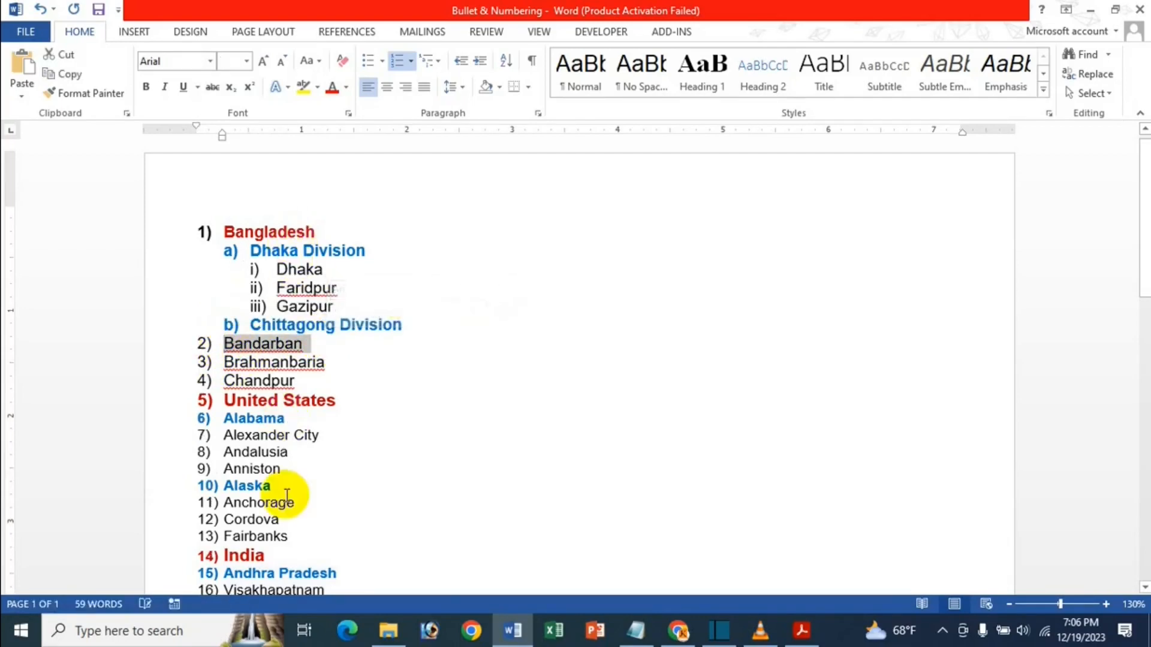
pyautogui.click(225, 341)
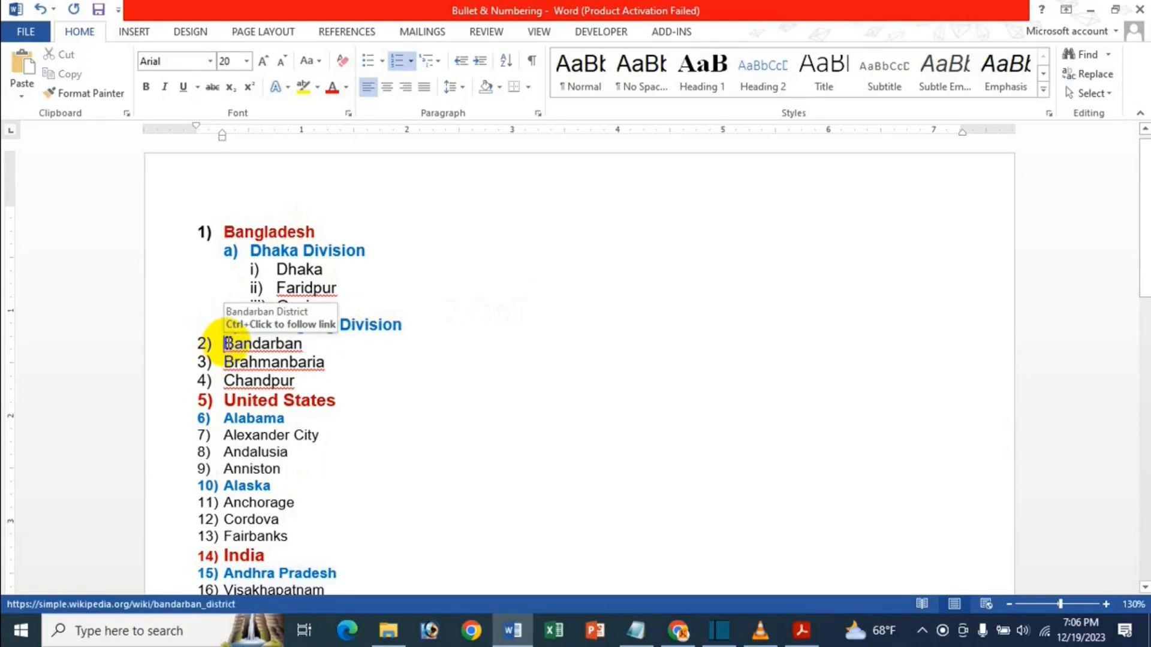
pyautogui.moveTo(225, 344); pyautogui.dragTo(301, 383)
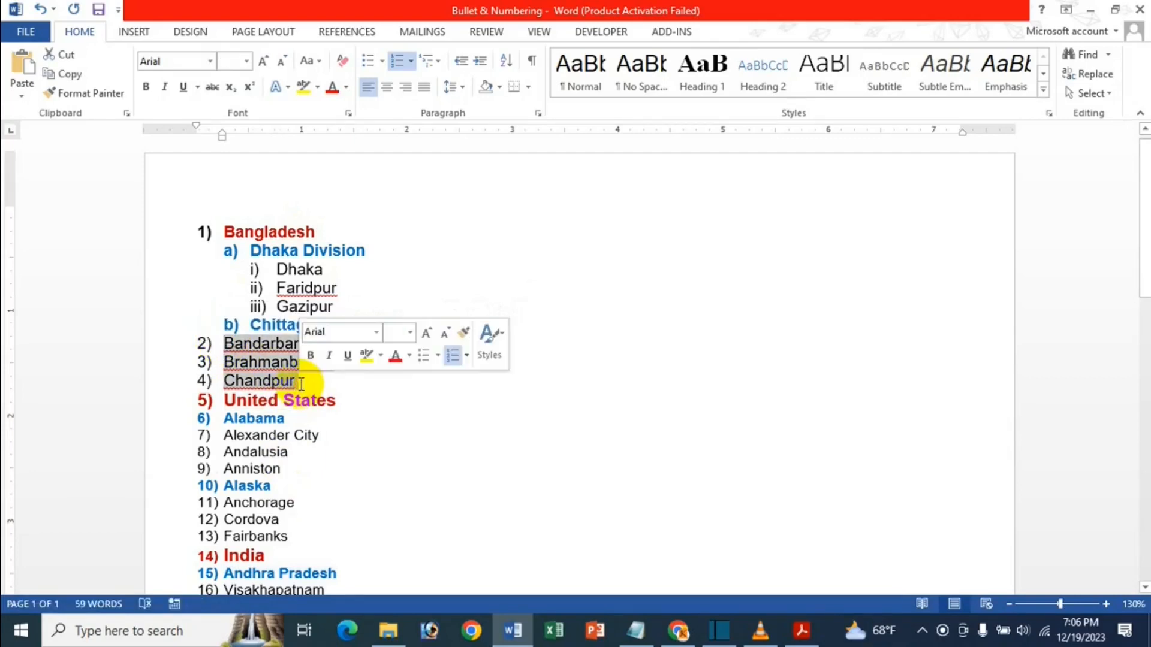
pyautogui.press('Tab')
pyautogui.press('Tab')
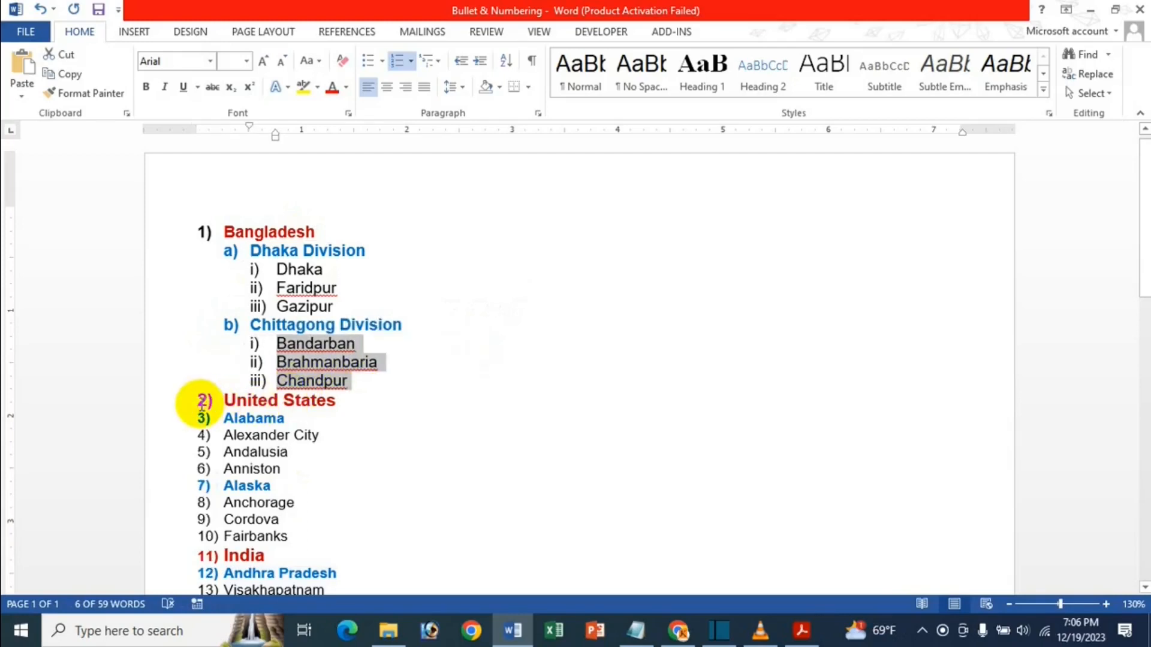
pyautogui.click(229, 400)
# Nest Alabama and Alaska as a) and b) under United States, their cities as i)–iii).
pyautogui.click(225, 421)
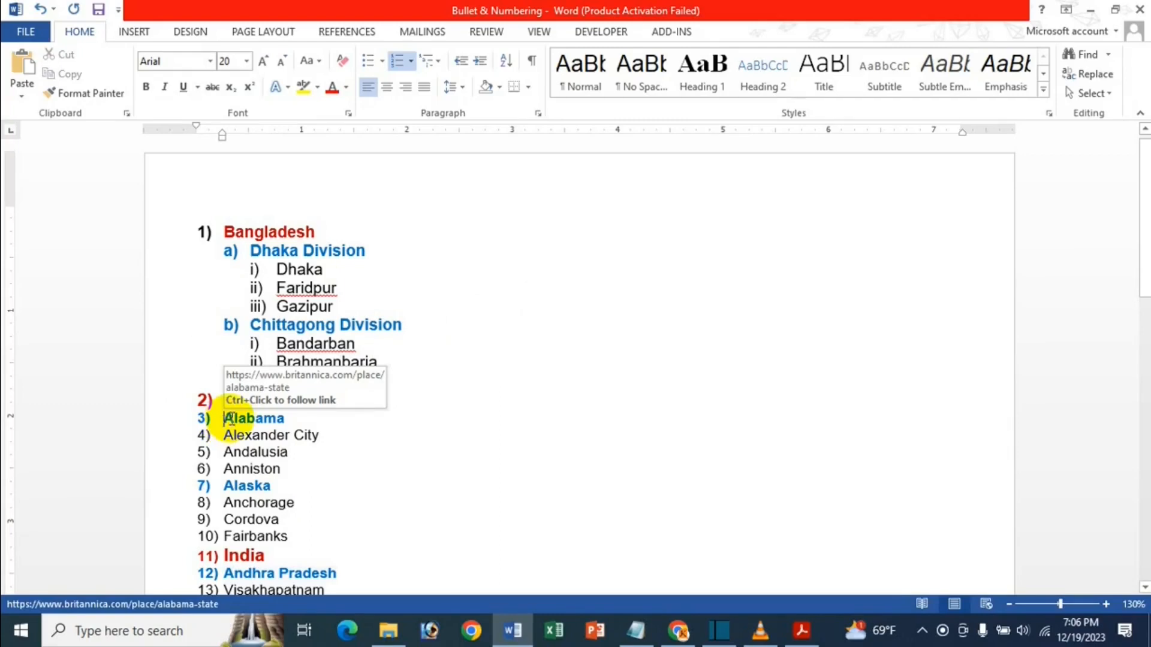
pyautogui.press('Tab')
pyautogui.moveTo(223, 442); pyautogui.dragTo(296, 466)
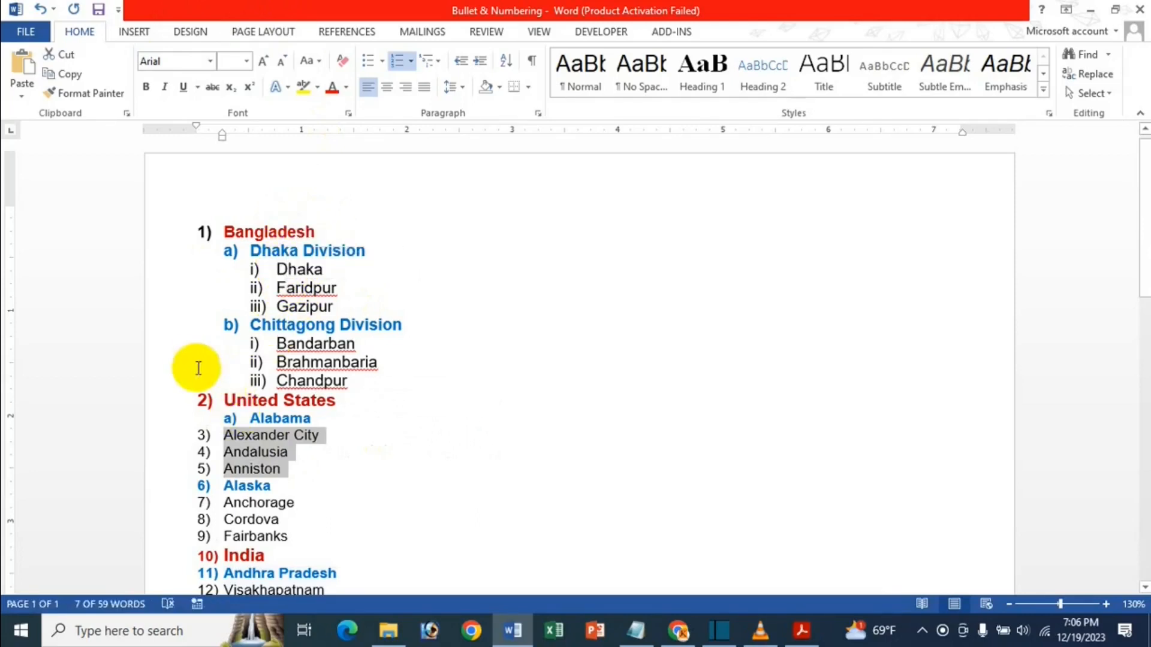
pyautogui.press('Tab')
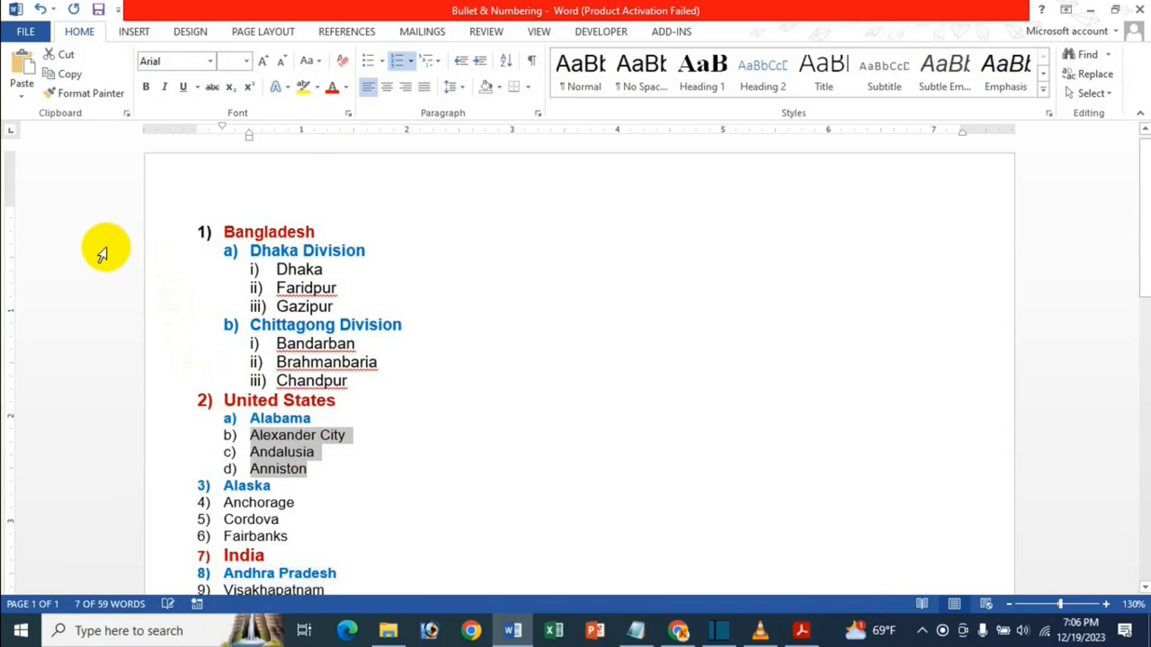
pyautogui.press('Tab')
pyautogui.scroll(-5, 46, 391)
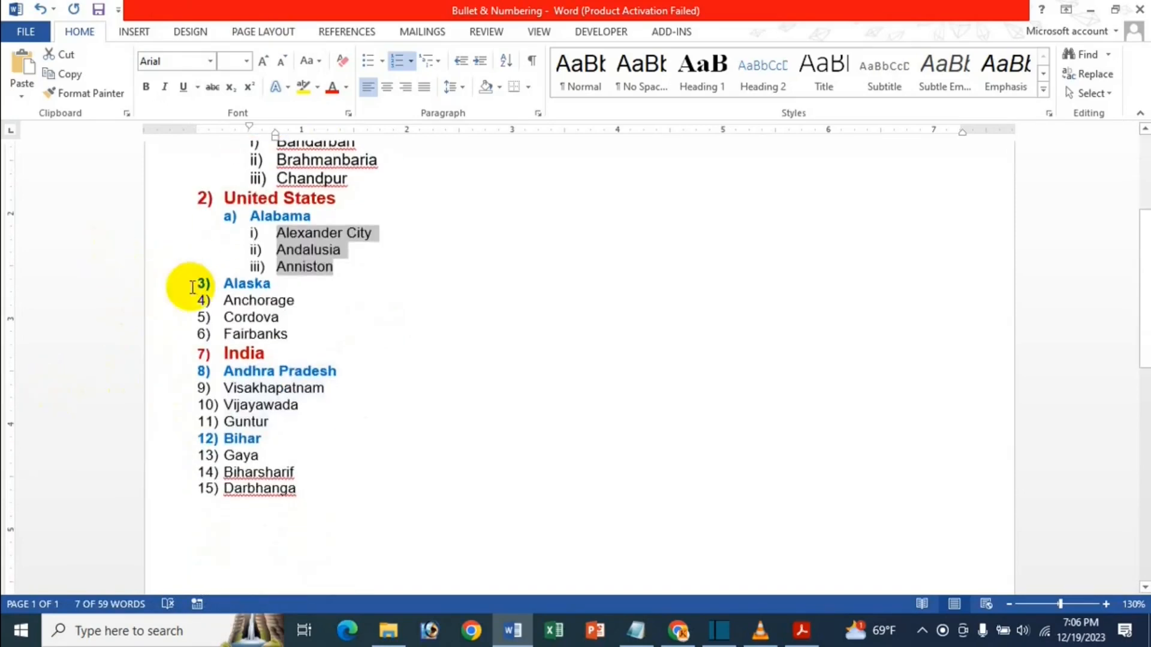
pyautogui.click(223, 288)
pyautogui.press('Tab')
pyautogui.moveTo(224, 300); pyautogui.dragTo(296, 342)
pyautogui.press('Tab')
pyautogui.press('Tab')
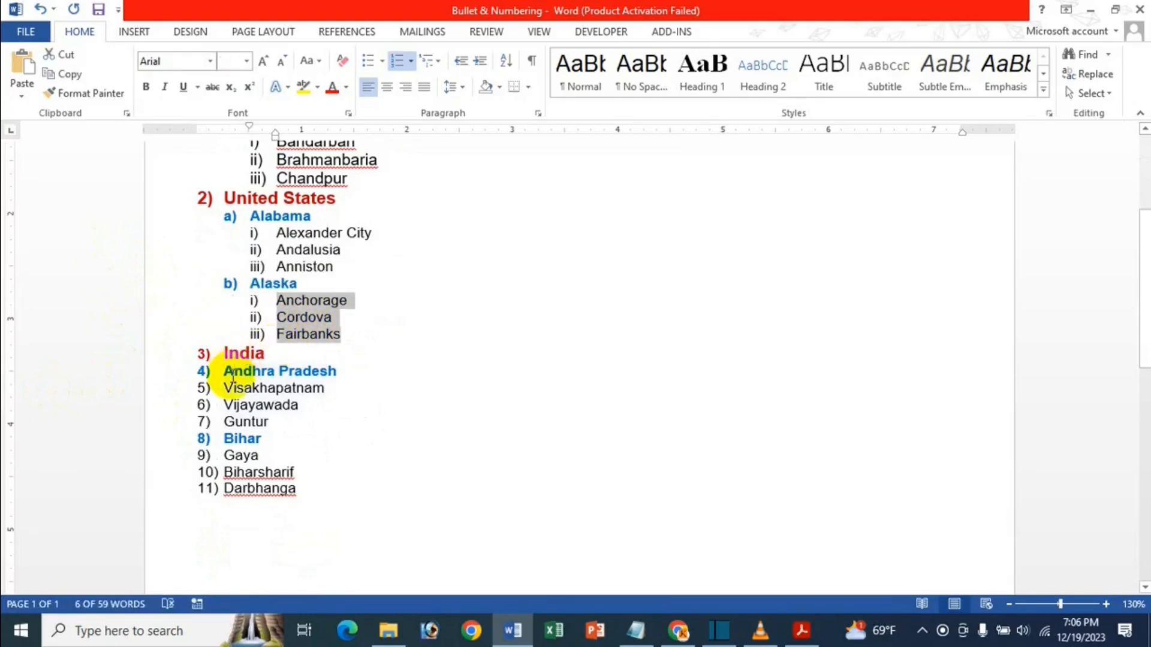
# Nest Andhra Pradesh and Bihar under India, with their cities numbered i)–iii).
pyautogui.tripleClick(223, 375)
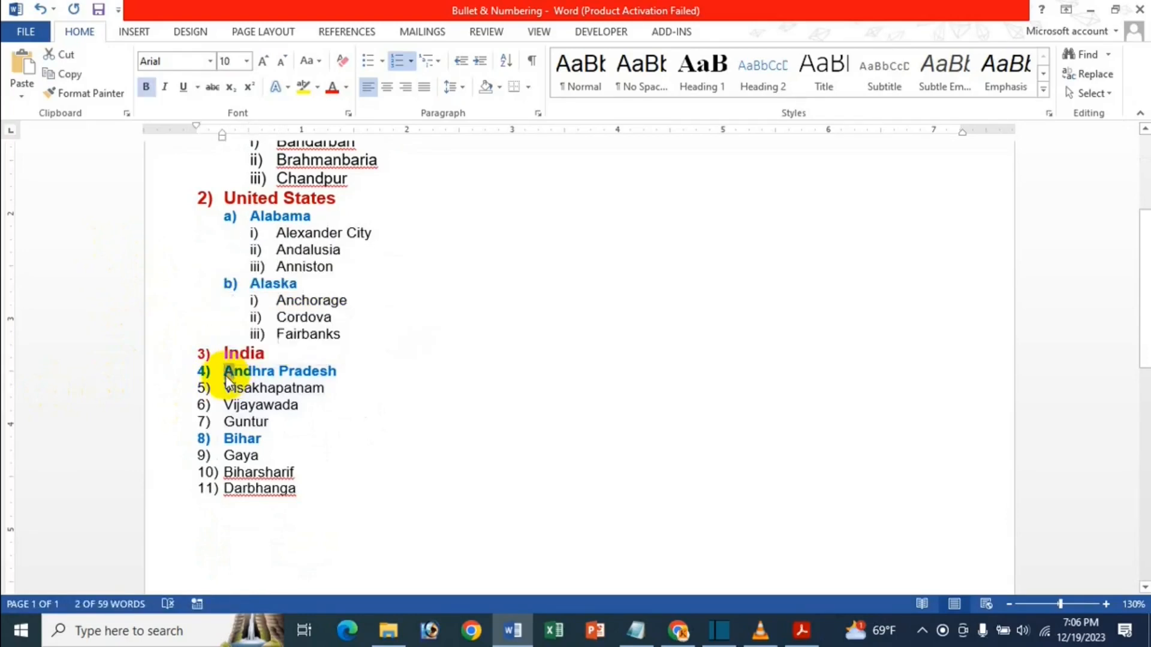
pyautogui.press('Tab')
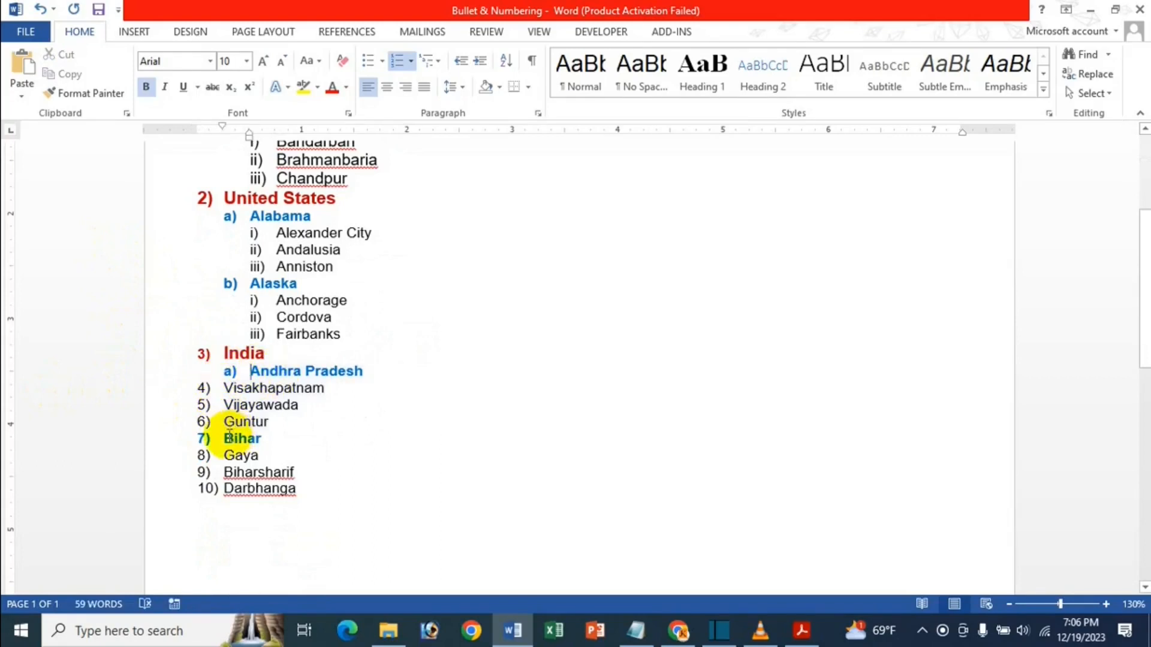
pyautogui.click(225, 439)
pyautogui.press('Tab')
pyautogui.moveTo(269, 391); pyautogui.dragTo(286, 419)
pyautogui.press('Tab')
pyautogui.press('Tab')
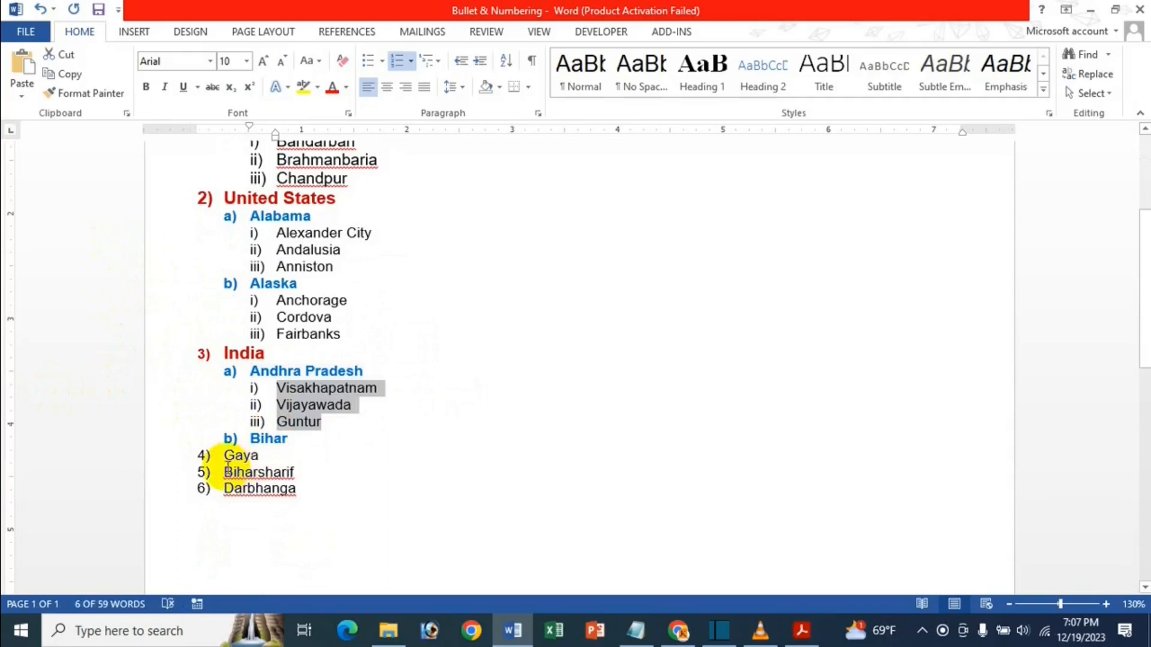
pyautogui.moveTo(225, 458); pyautogui.dragTo(295, 488)
pyautogui.press('Tab')
pyautogui.press('Tab')
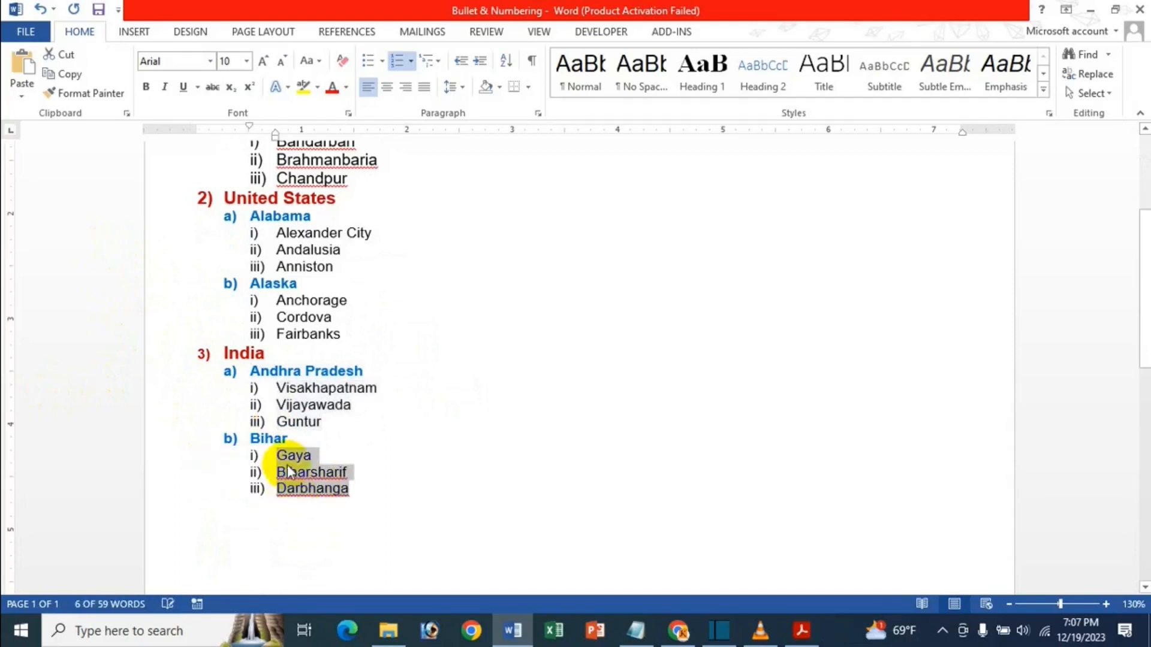
# Select the finished list starting from Bangladesh.
pyautogui.click(273, 284)
pyautogui.scroll(4, 268, 294)
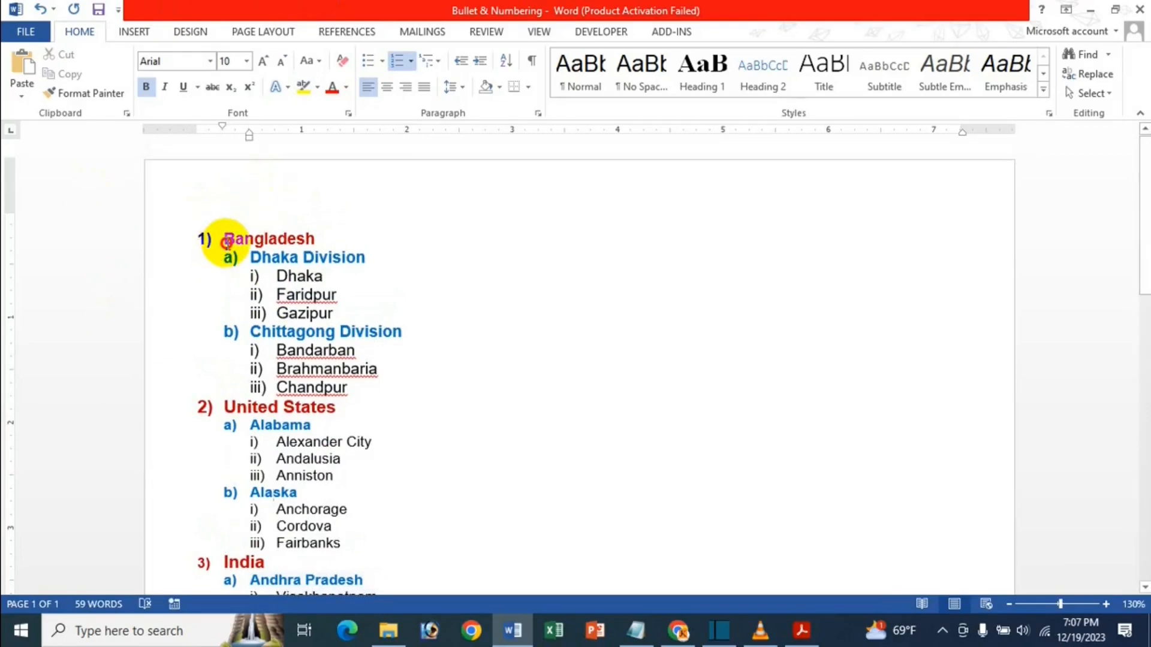
pyautogui.click(226, 241)
pyautogui.scroll(-3, 310, 172)
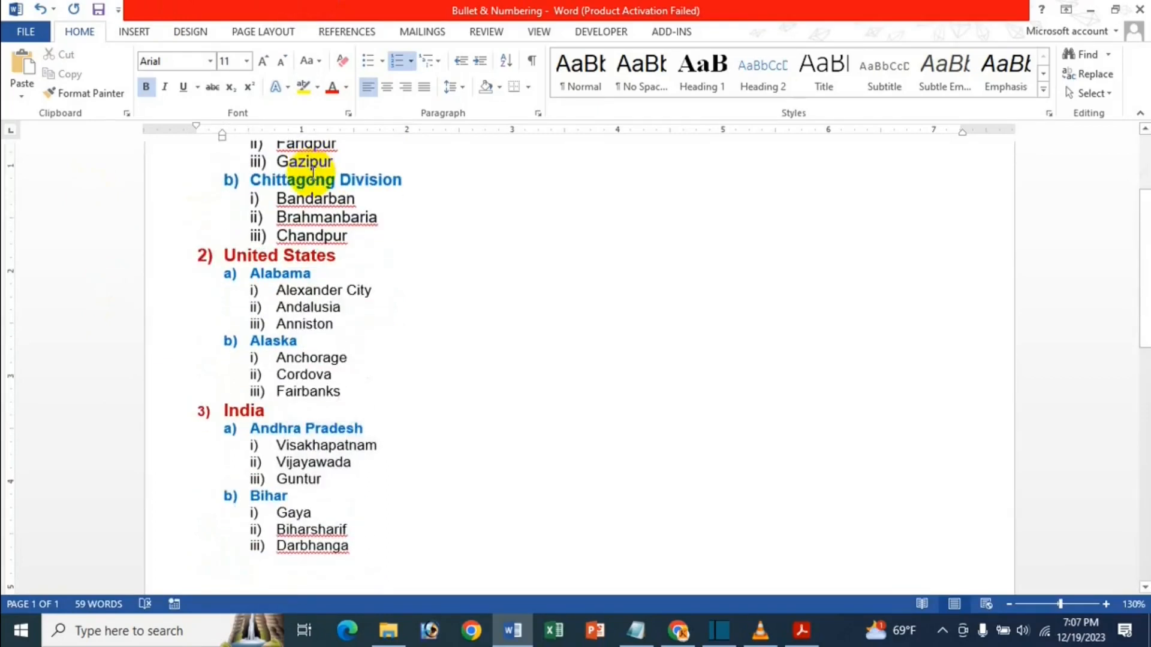
pyautogui.scroll(3, 312, 174)
pyautogui.moveTo(226, 237); pyautogui.dragTo(392, 238)
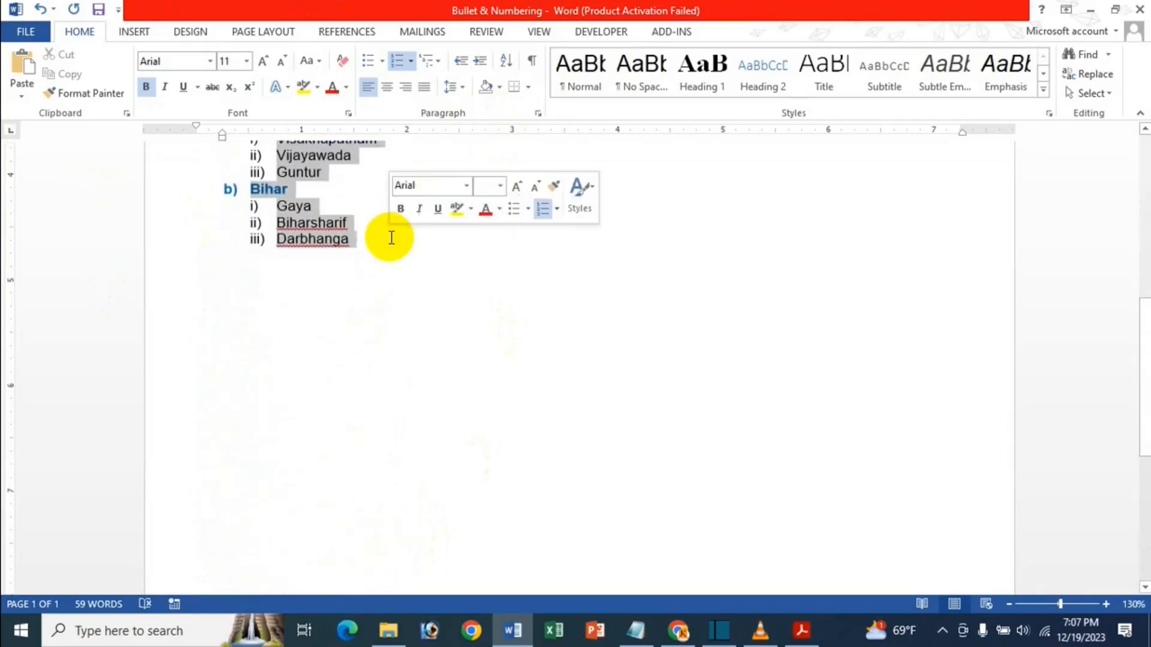
# Apply the 1. / 1.1. / 1.1.1. decimal outline style from the List Library to the country list.
pyautogui.scroll(5, 403, 180)
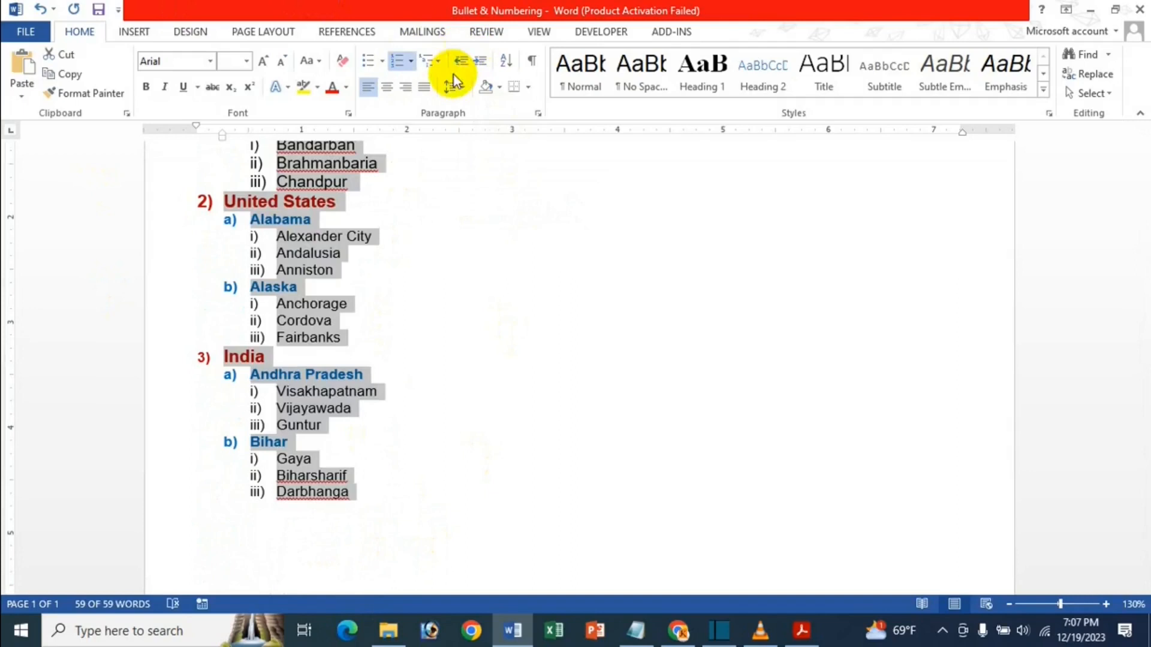
pyautogui.click(440, 62)
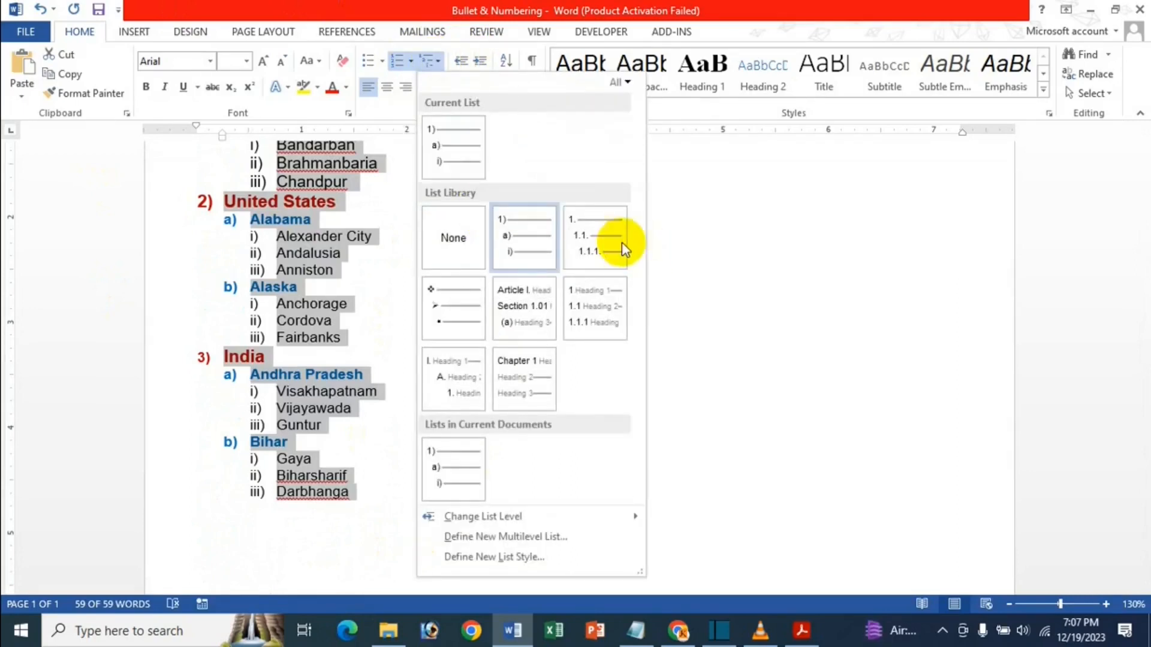
pyautogui.moveTo(613, 245)
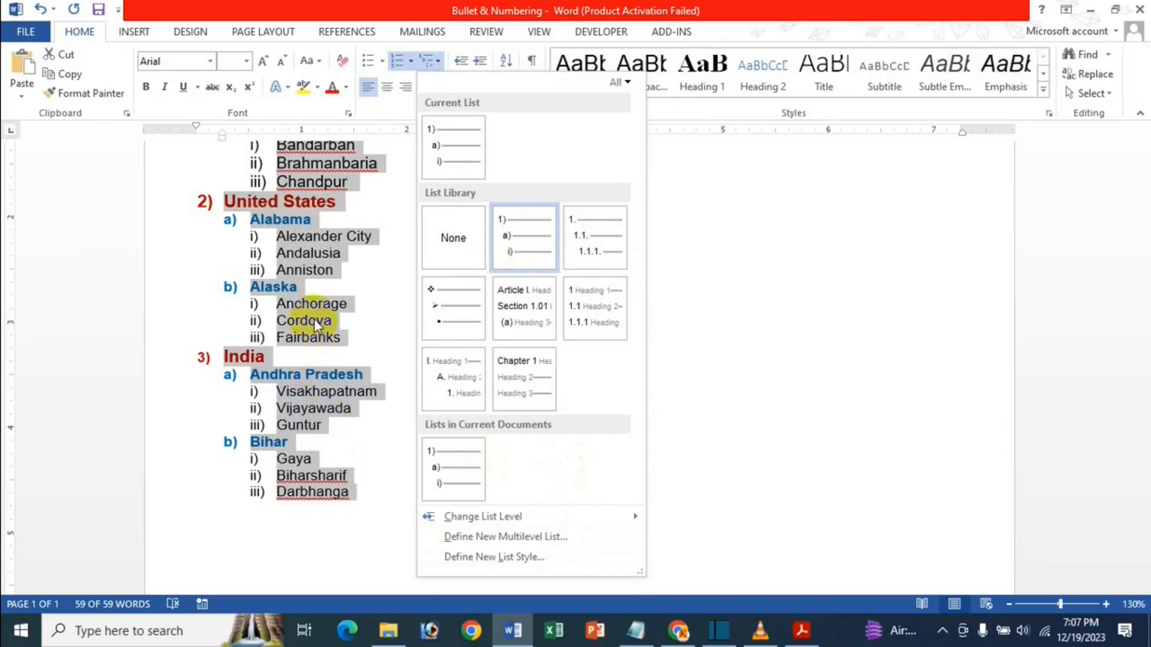
pyautogui.moveTo(517, 240)
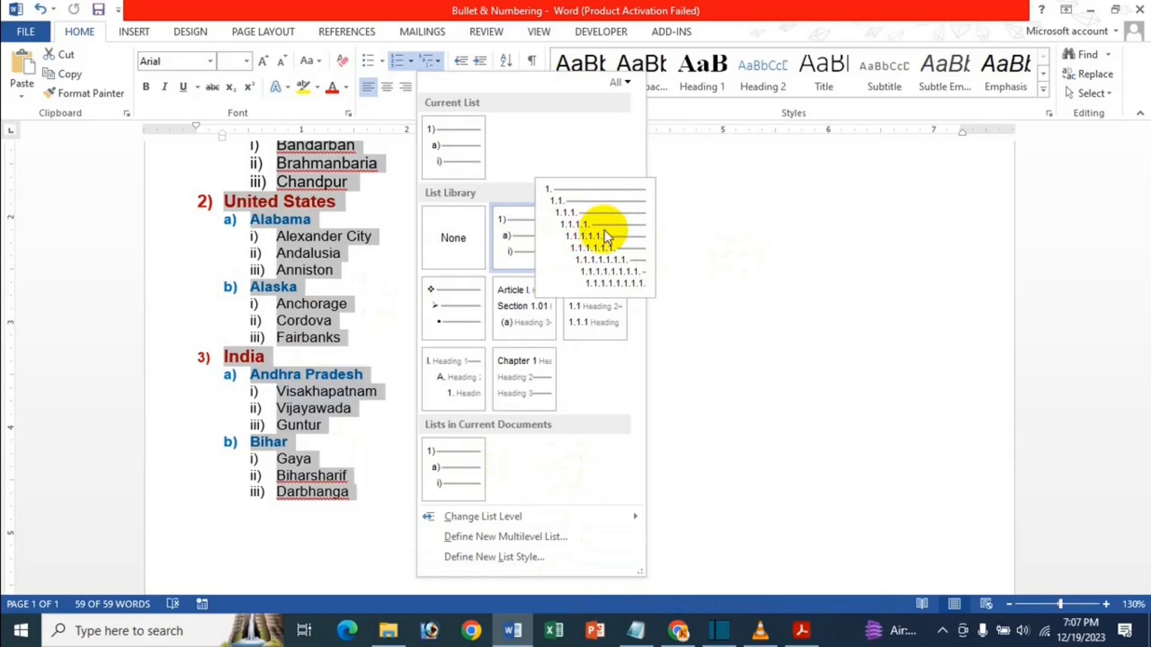
pyautogui.click(607, 235)
pyautogui.scroll(2, 335, 240)
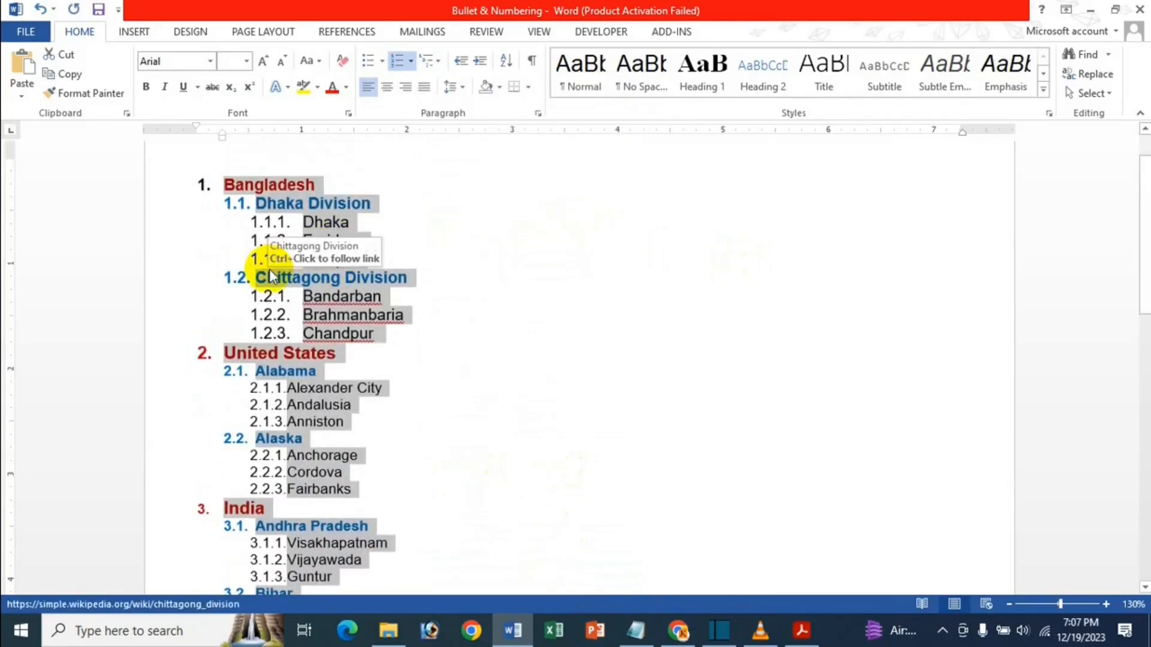
pyautogui.click(239, 204)
pyautogui.moveTo(247, 225); pyautogui.dragTo(367, 260)
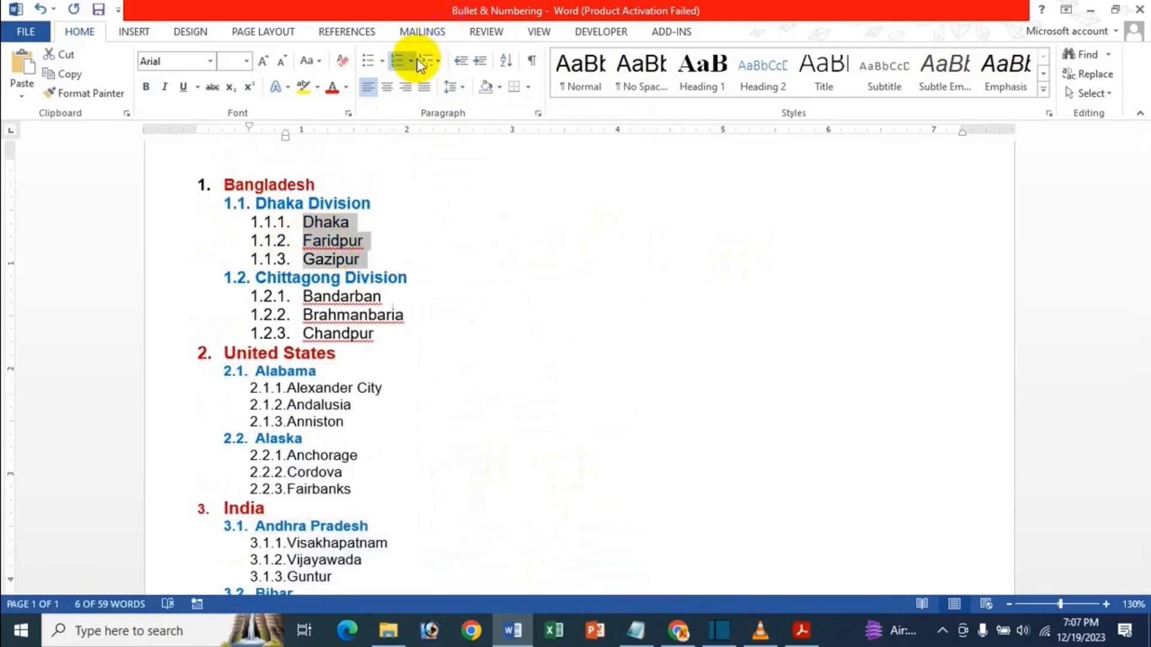
pyautogui.click(444, 54)
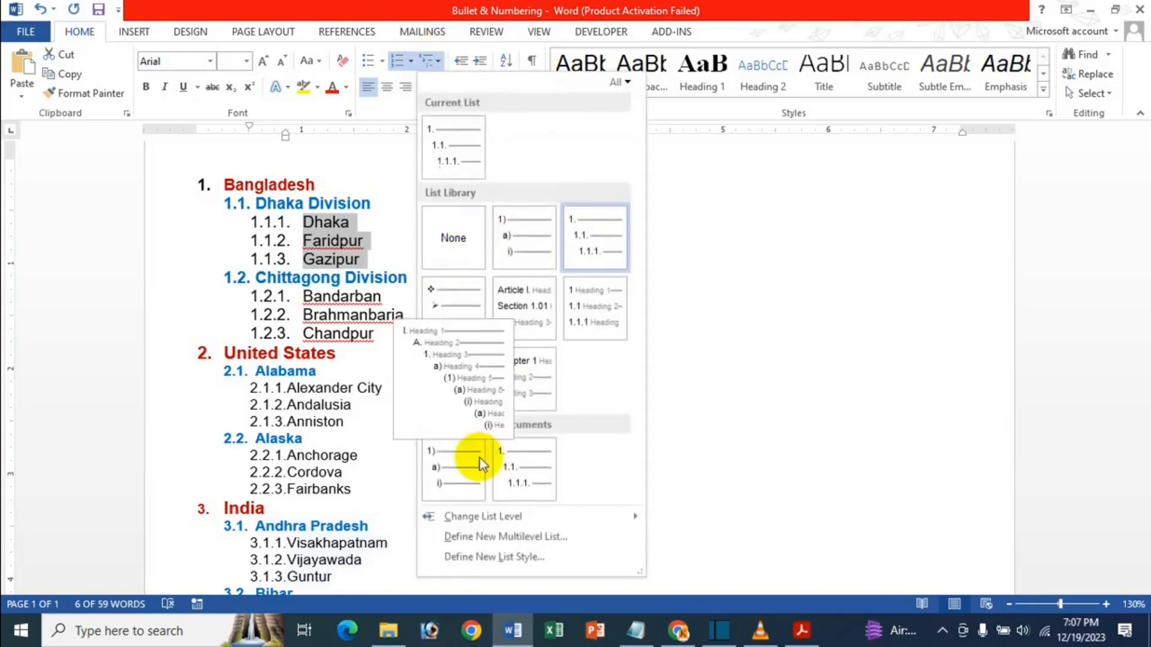
pyautogui.moveTo(507, 517)
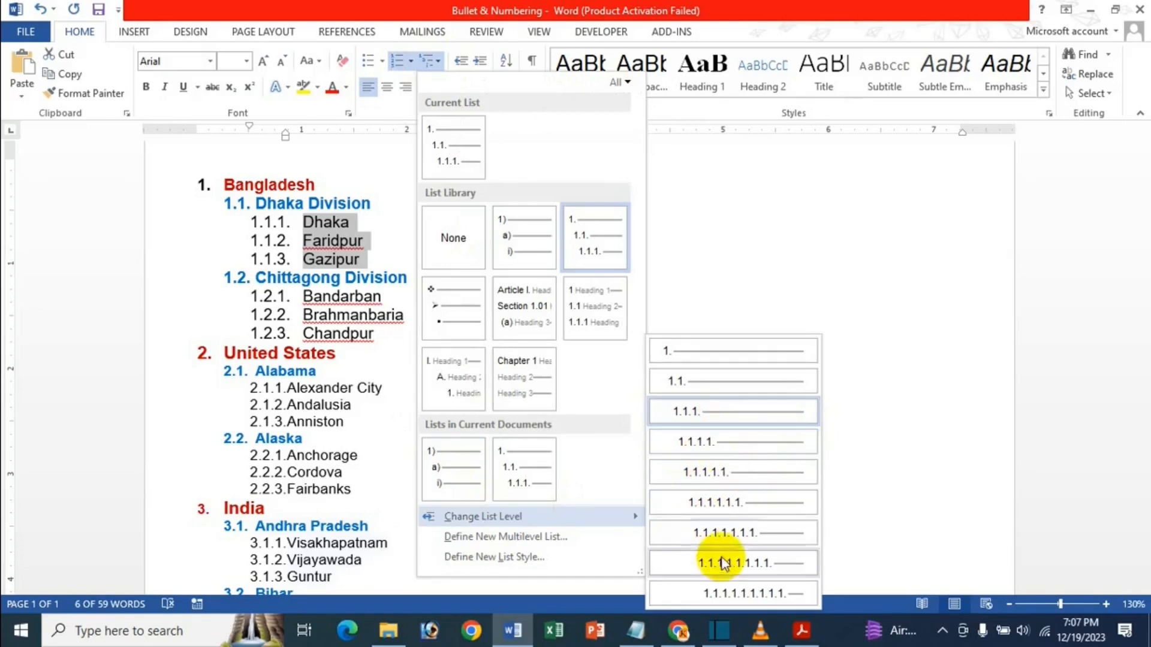
pyautogui.click(646, 437)
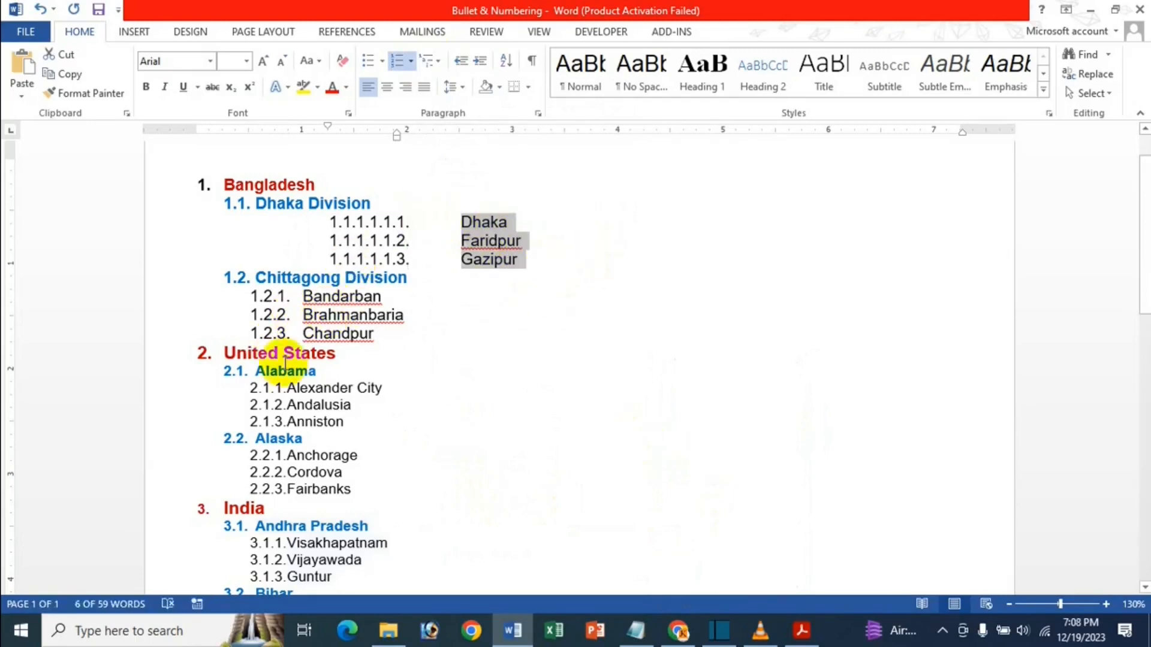
pyautogui.moveTo(287, 389); pyautogui.dragTo(362, 418)
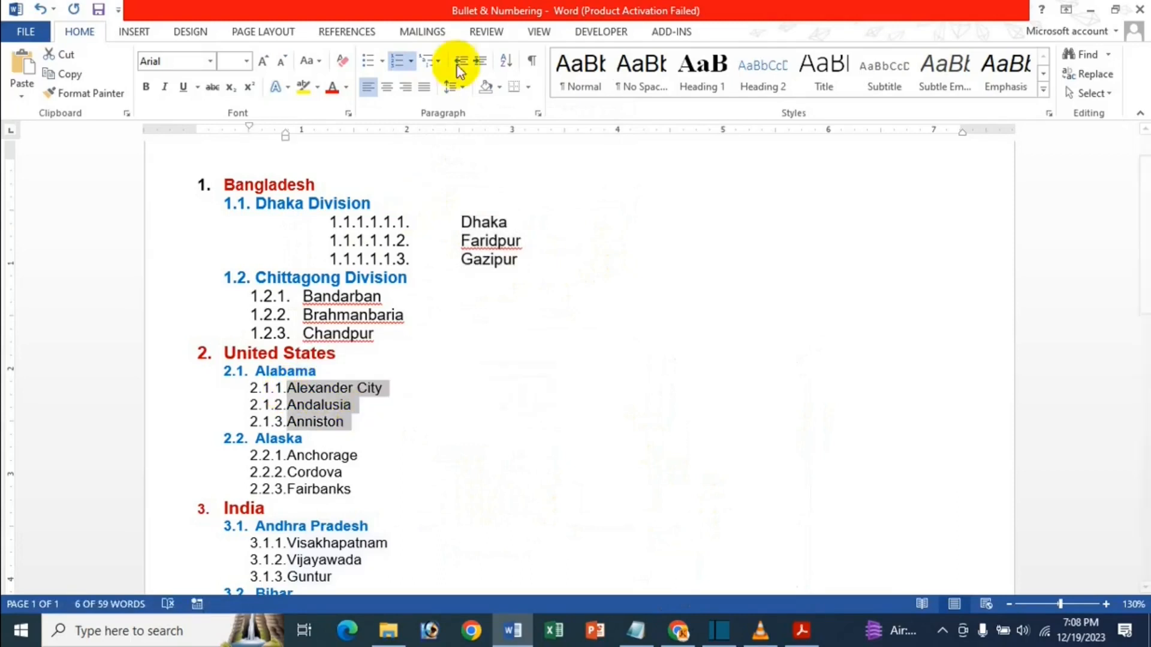
pyautogui.click(440, 60)
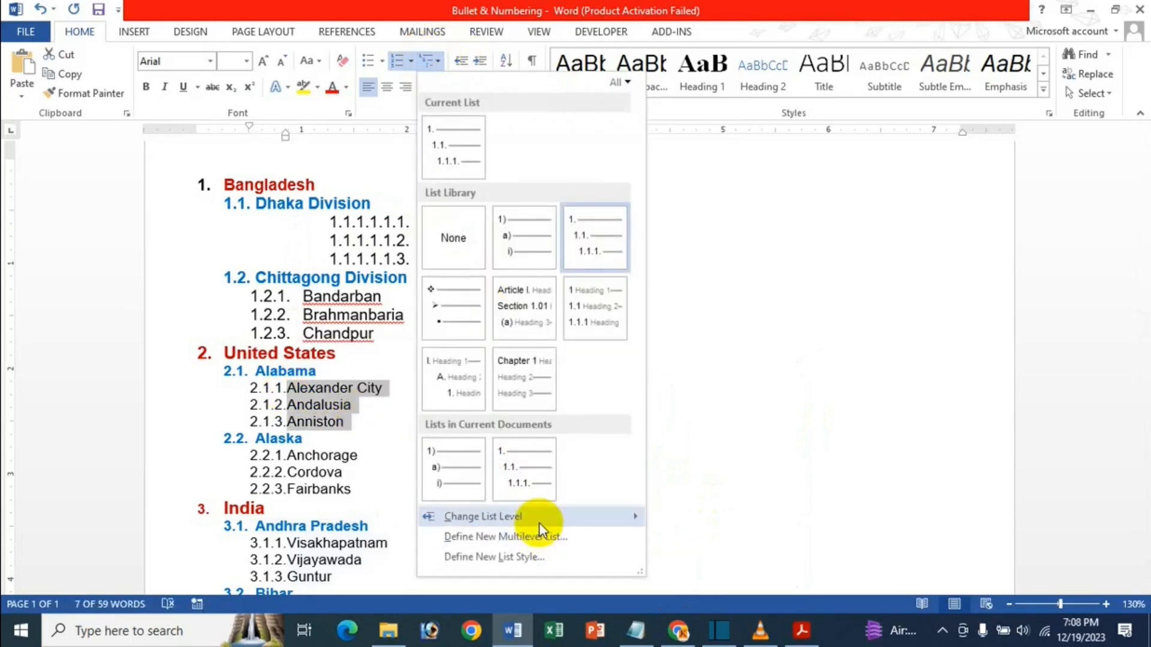
pyautogui.click(754, 522)
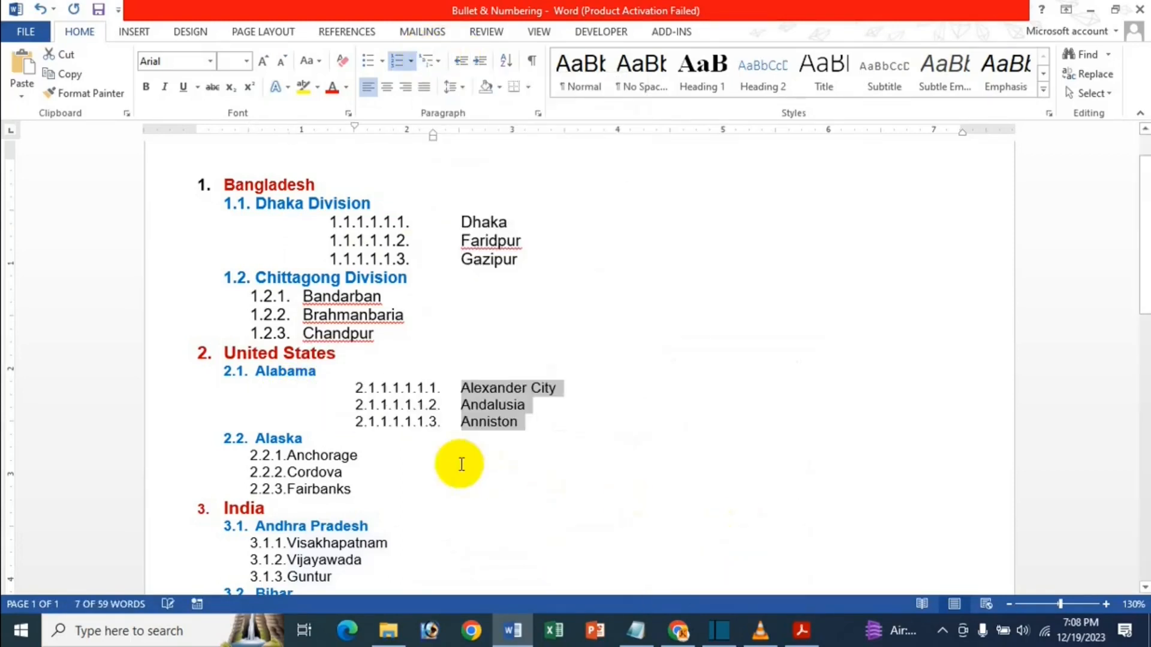
pyautogui.scroll(-1, 347, 452)
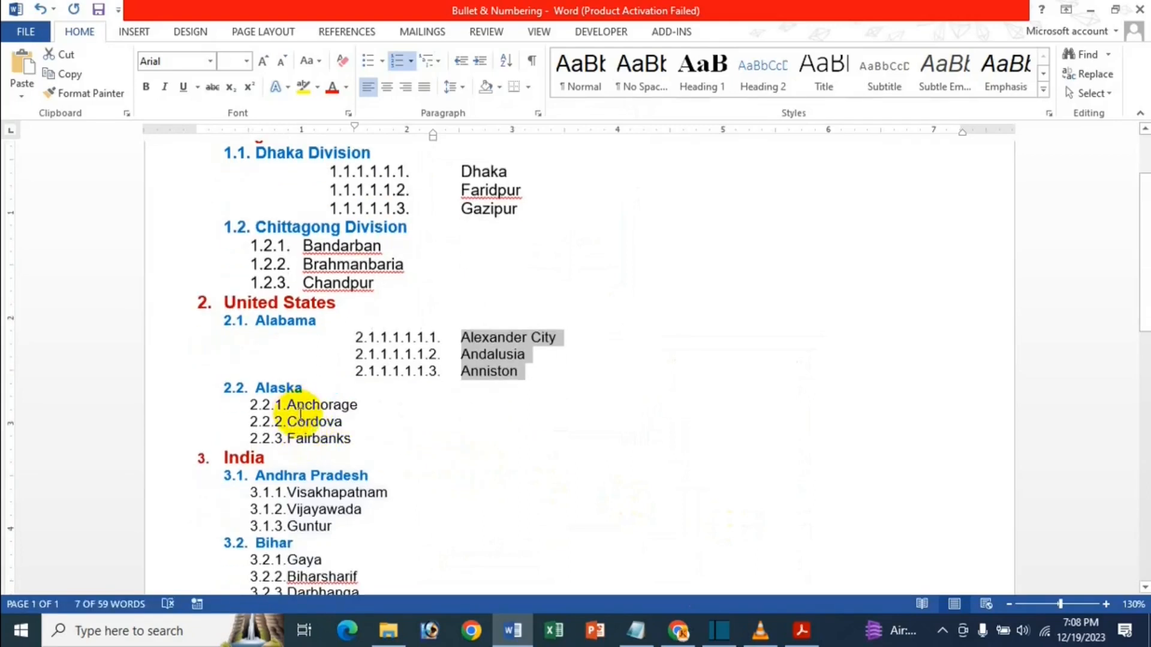
pyautogui.click(324, 500)
pyautogui.moveTo(324, 500); pyautogui.dragTo(344, 527)
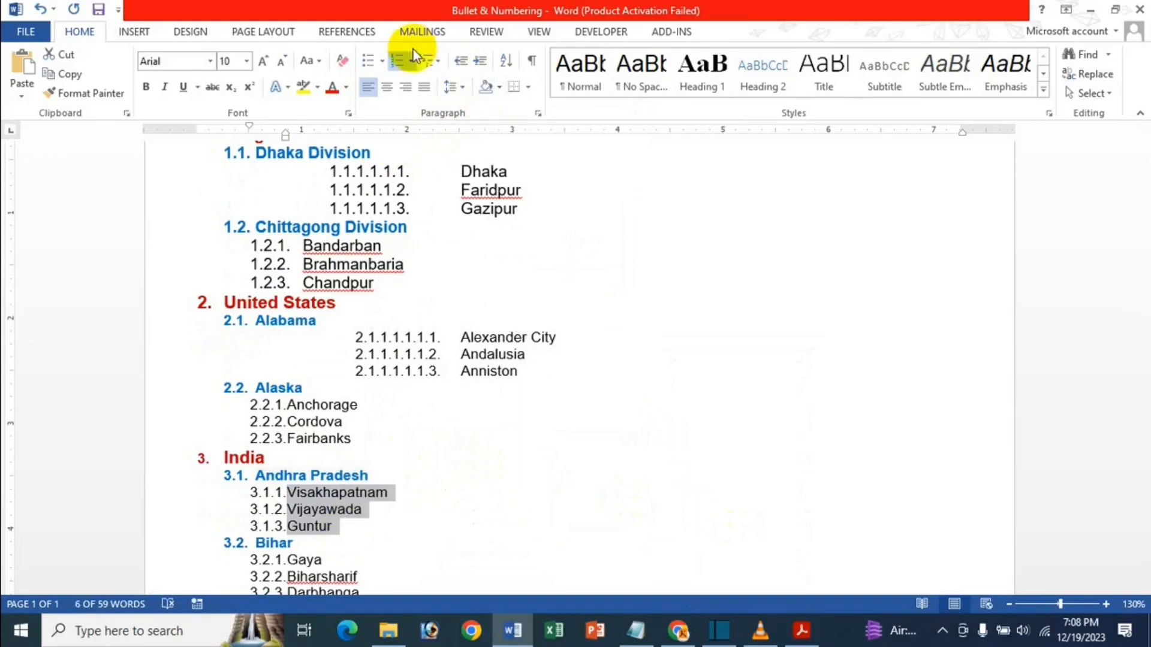
pyautogui.click(430, 60)
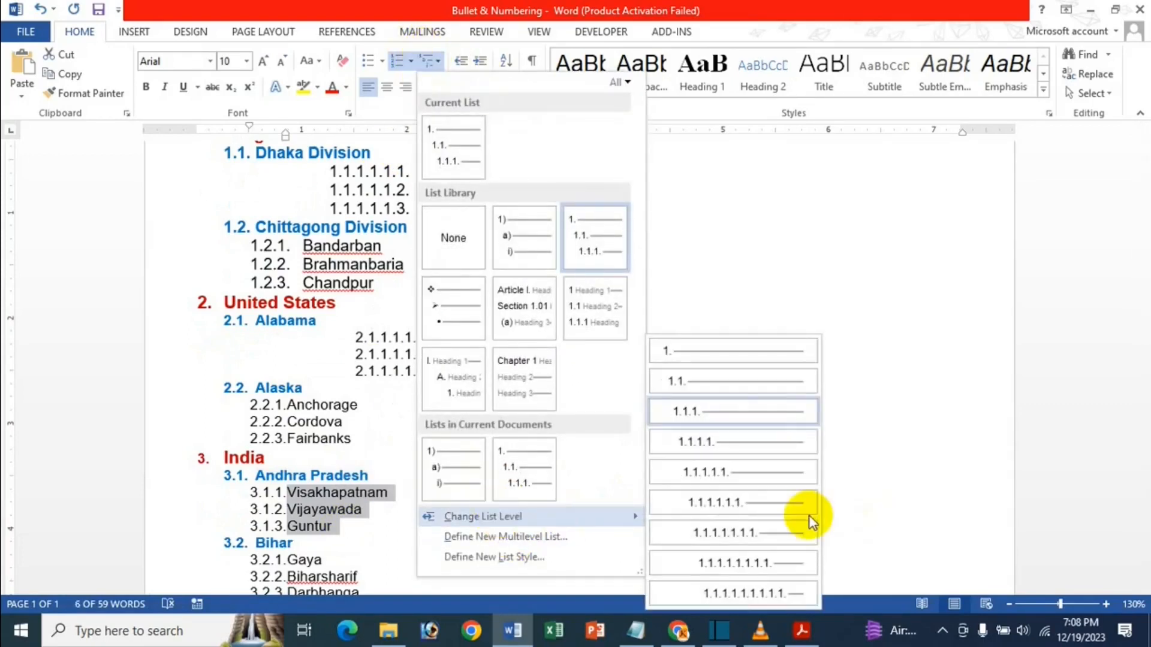
pyautogui.click(752, 590)
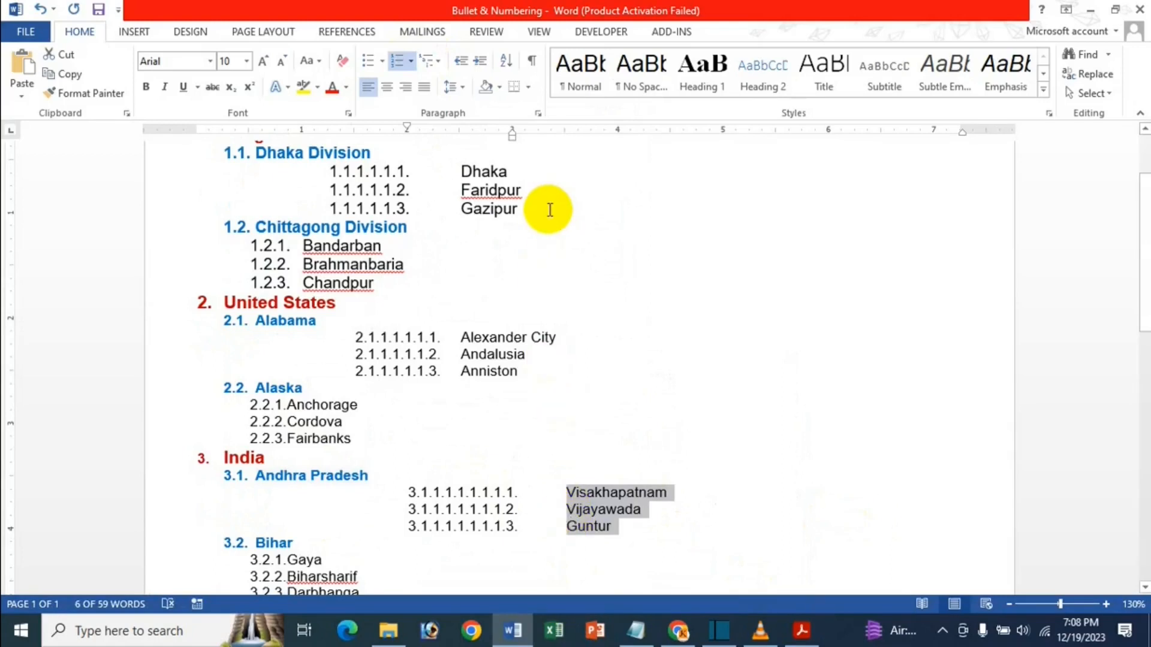
pyautogui.hotkey('ctrl', 'z')
pyautogui.hotkey('ctrl', 'z')
pyautogui.hotkey('ctrl', 'z')
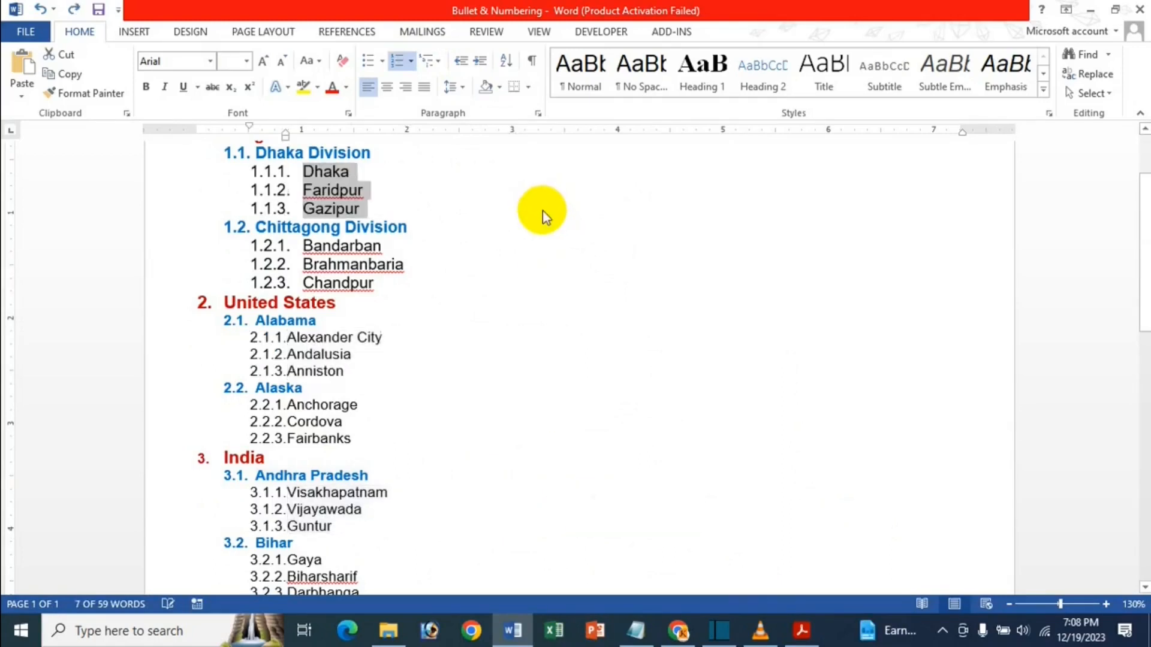
# Open the Multilevel List gallery and dismiss it without changing the list.
pyautogui.click(448, 217)
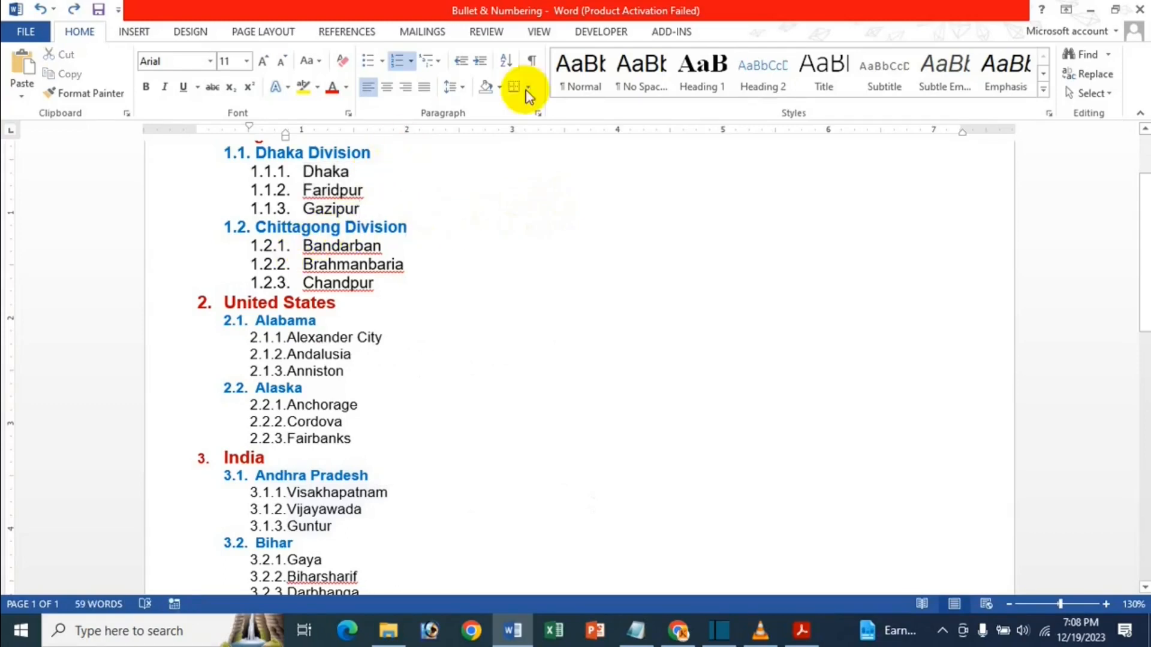
pyautogui.click(436, 63)
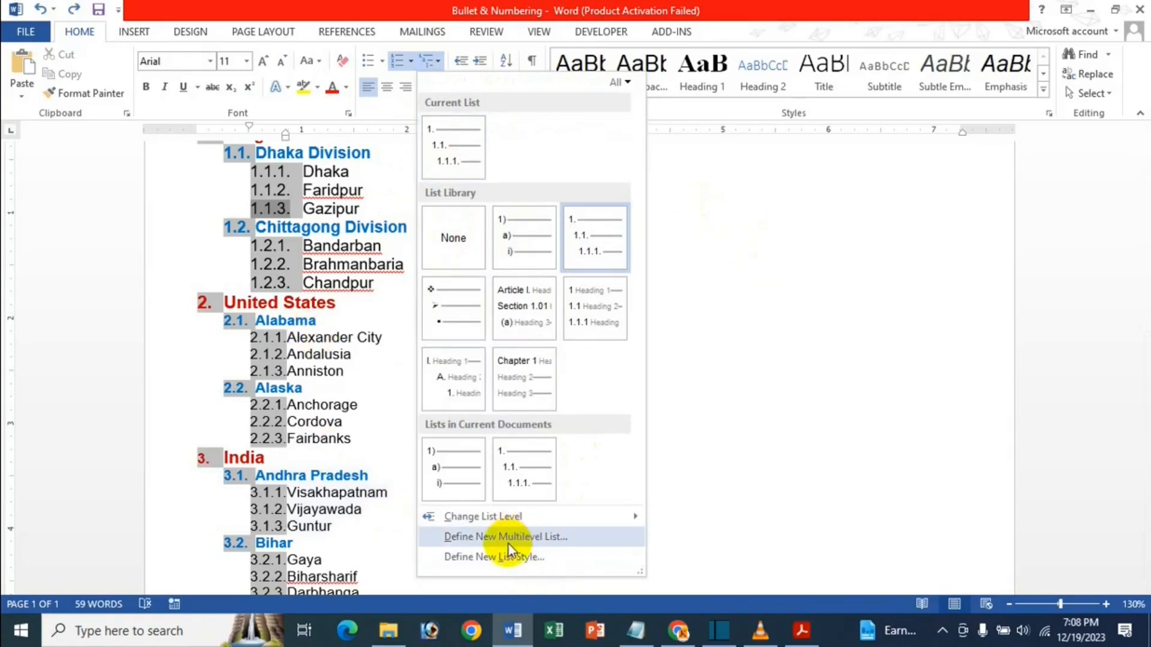
pyautogui.click(326, 384)
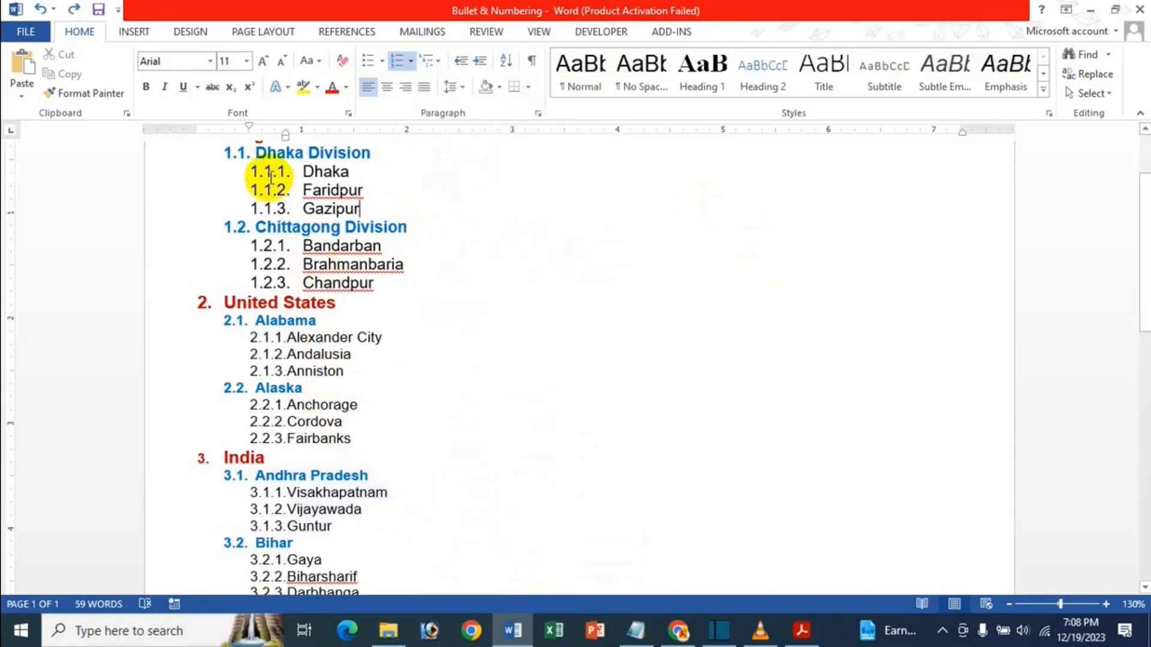
pyautogui.scroll(3, 271, 176)
# Select the list from Bangladesh to Darbhanga, then undo back to 1) / a) / i) numbering.
pyautogui.hotkey('ctrl', 'a')
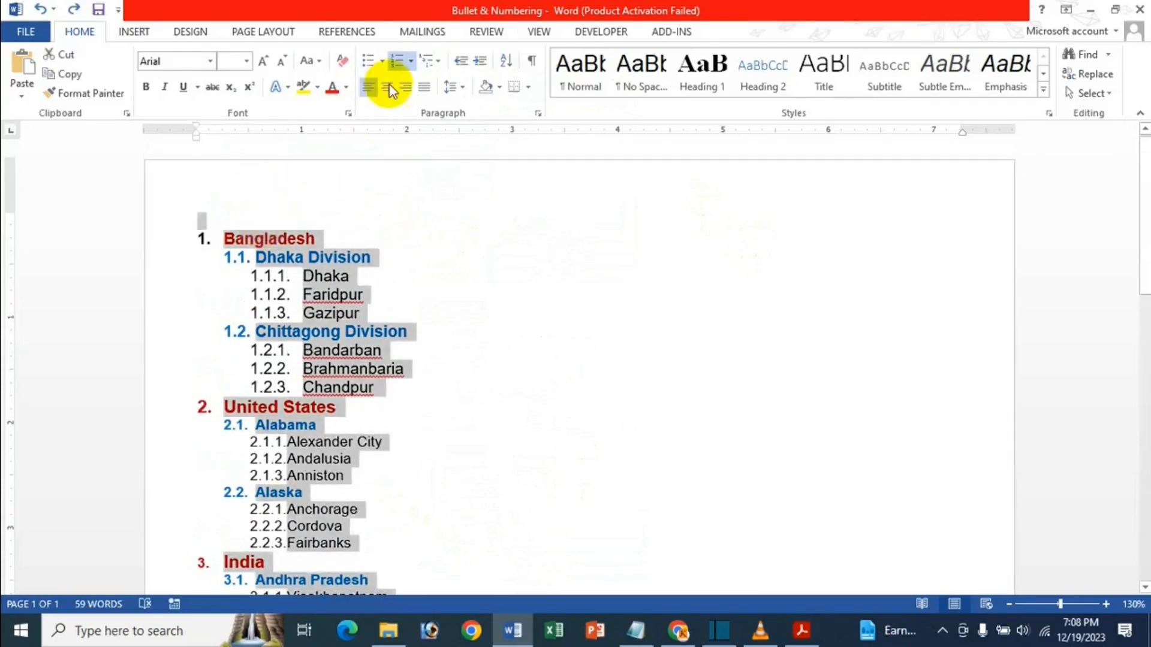
pyautogui.click(236, 231)
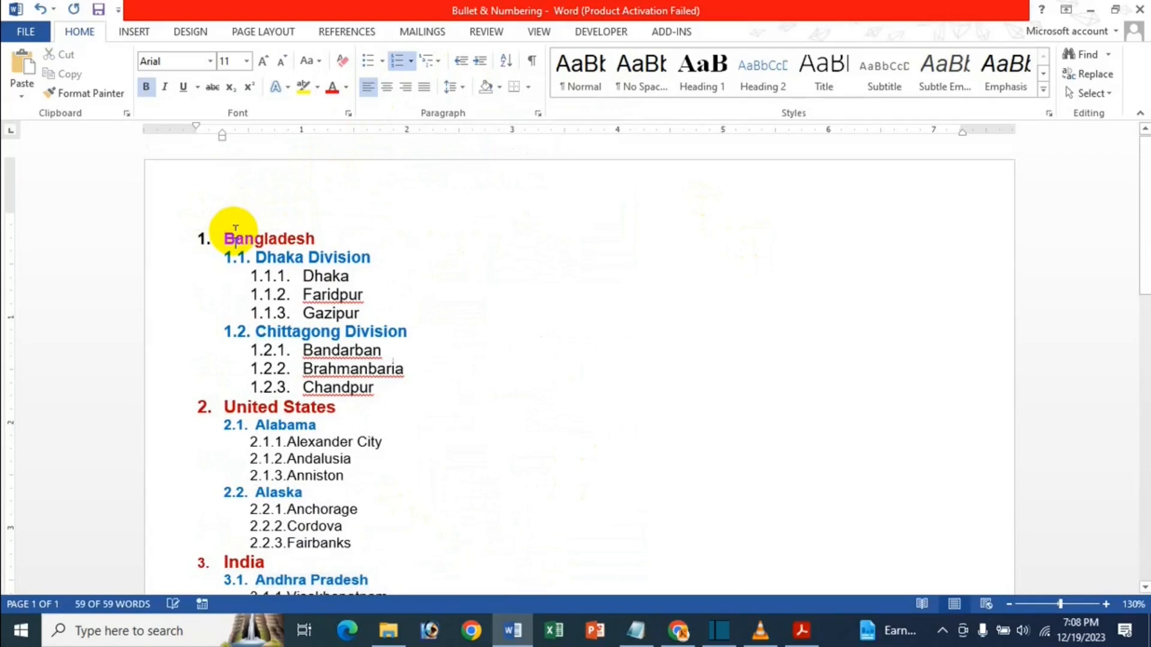
pyautogui.moveTo(227, 228); pyautogui.dragTo(360, 594)
pyautogui.click(316, 161)
pyautogui.moveTo(316, 160); pyautogui.dragTo(315, 564)
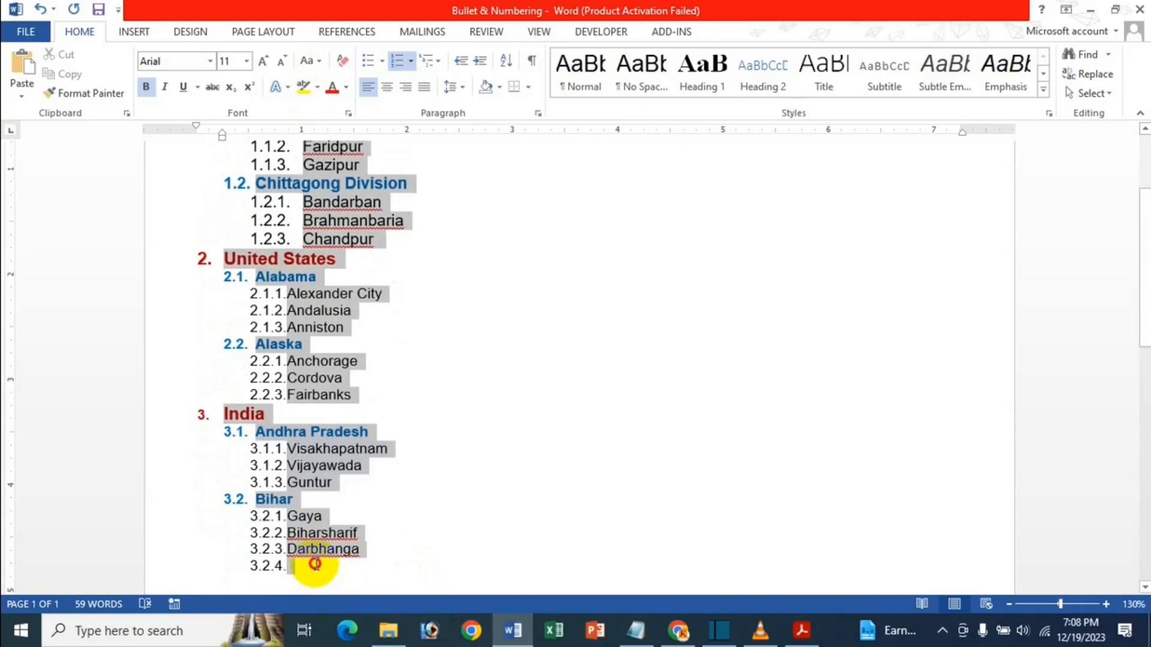
pyautogui.click(487, 448)
pyautogui.scroll(-1, 490, 449)
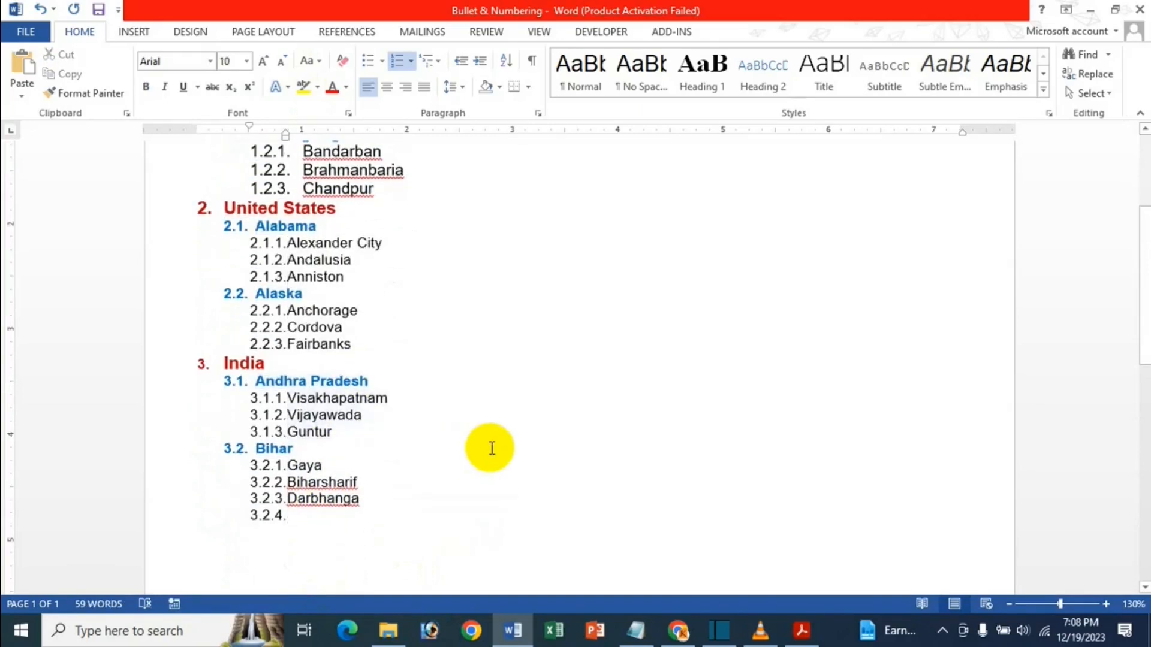
pyautogui.hotkey('ctrl', 'z')
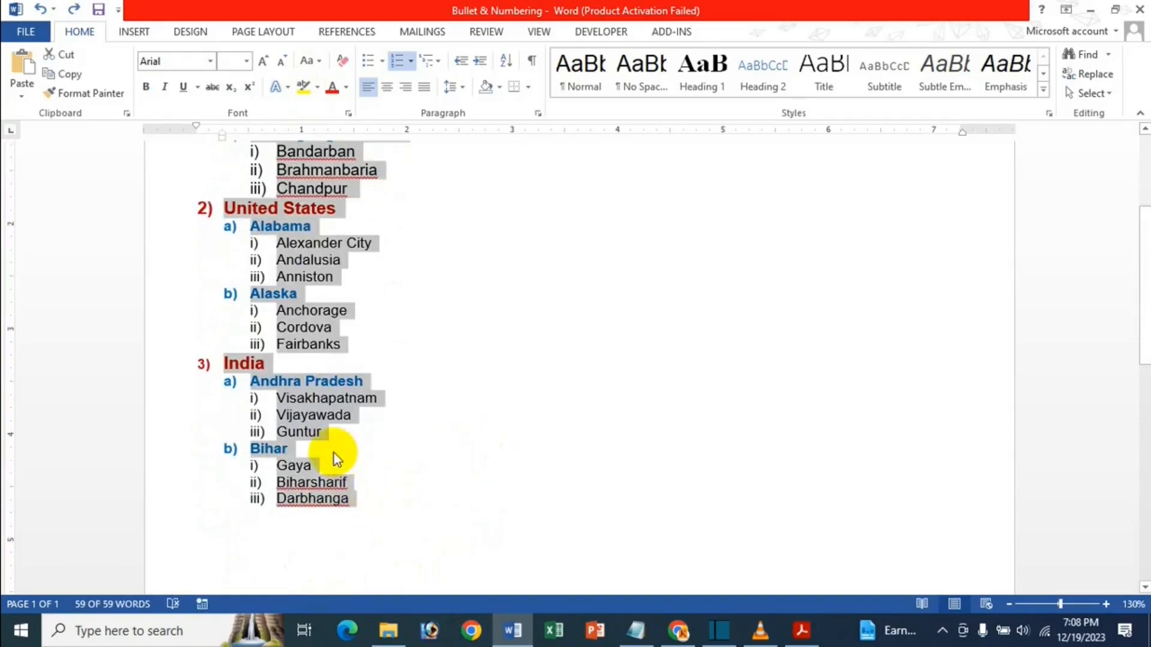
pyautogui.scroll(4, 336, 387)
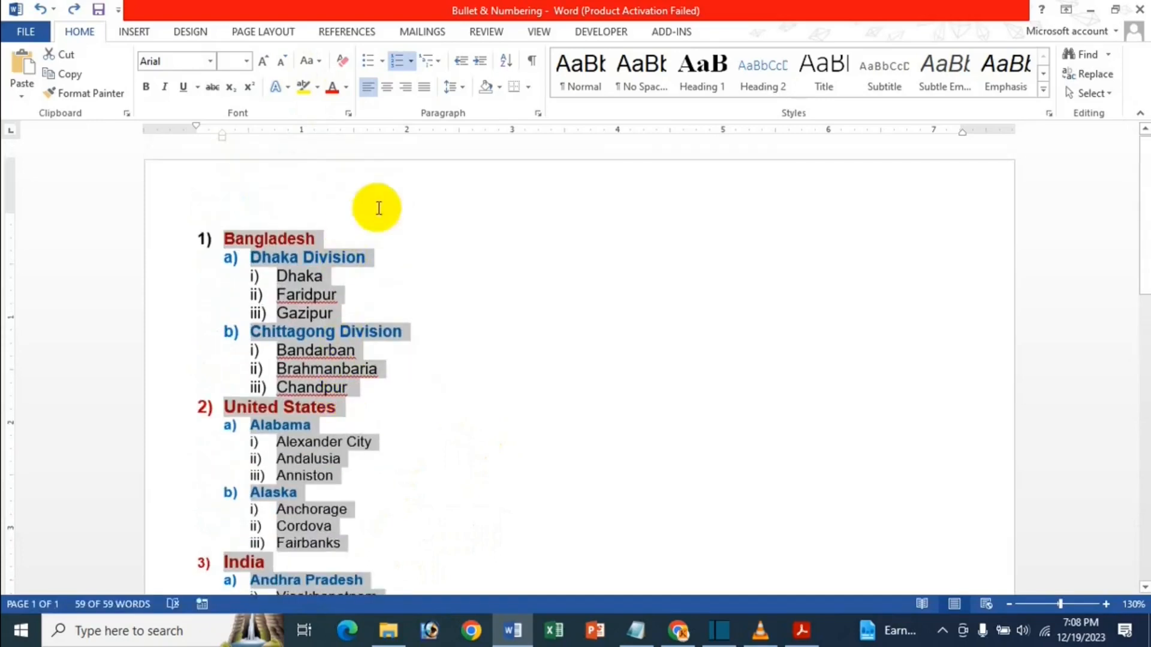
# Start a new multilevel list definition and review the settings of its levels 1 to 9.
pyautogui.click(434, 60)
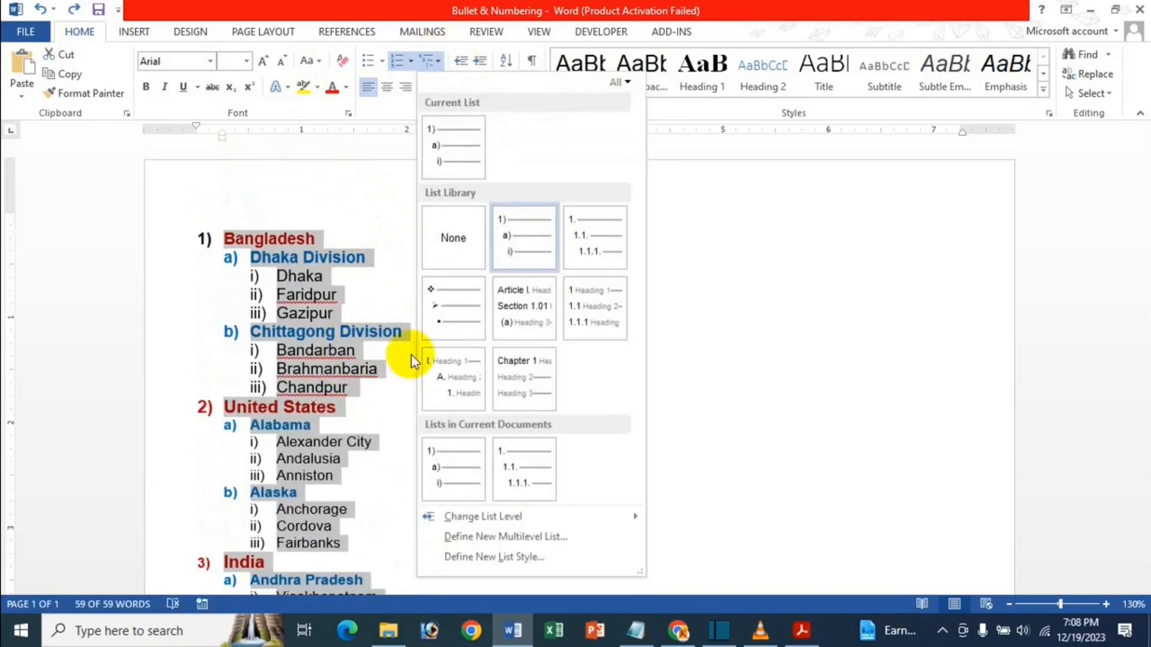
pyautogui.click(460, 539)
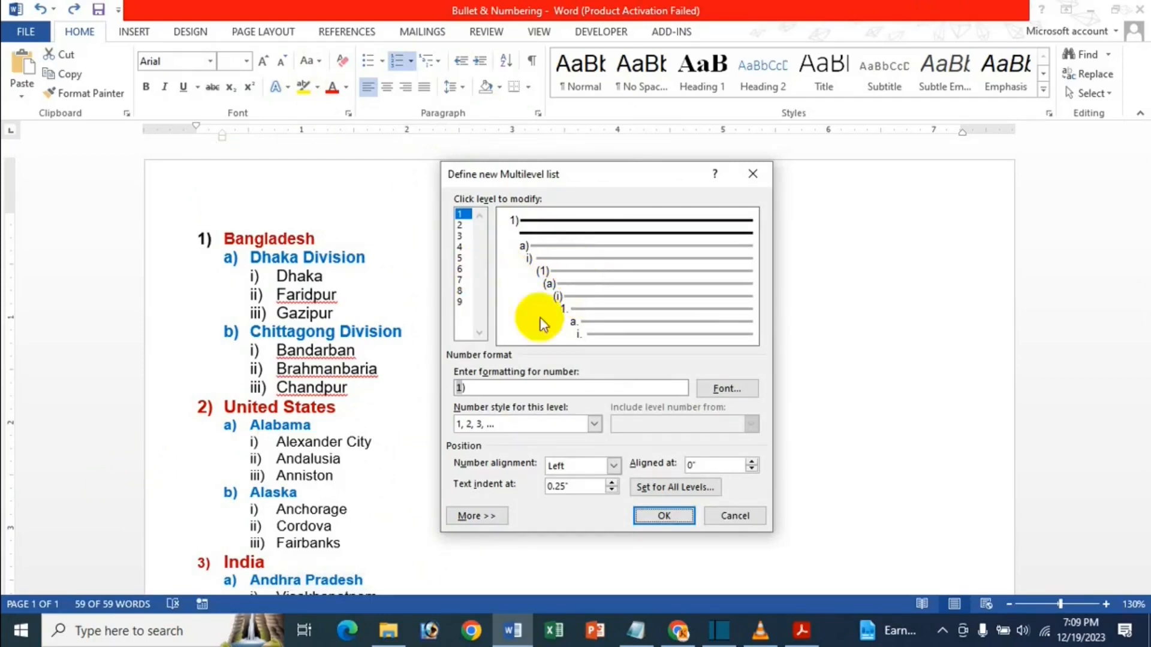
pyautogui.click(463, 280)
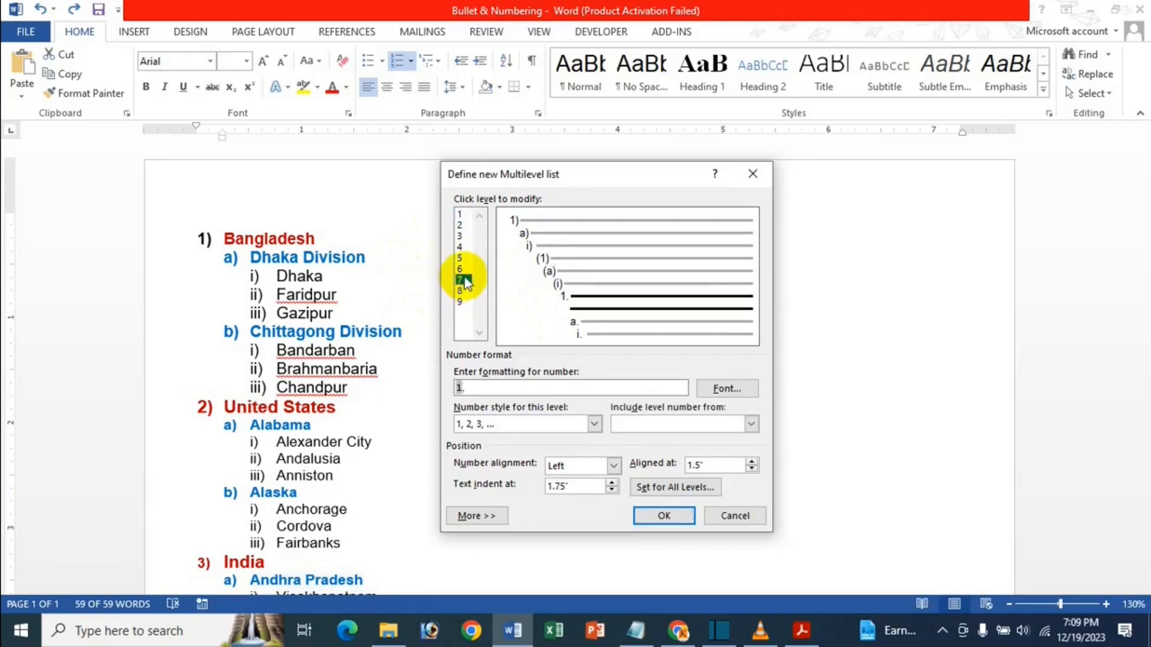
pyautogui.click(462, 214)
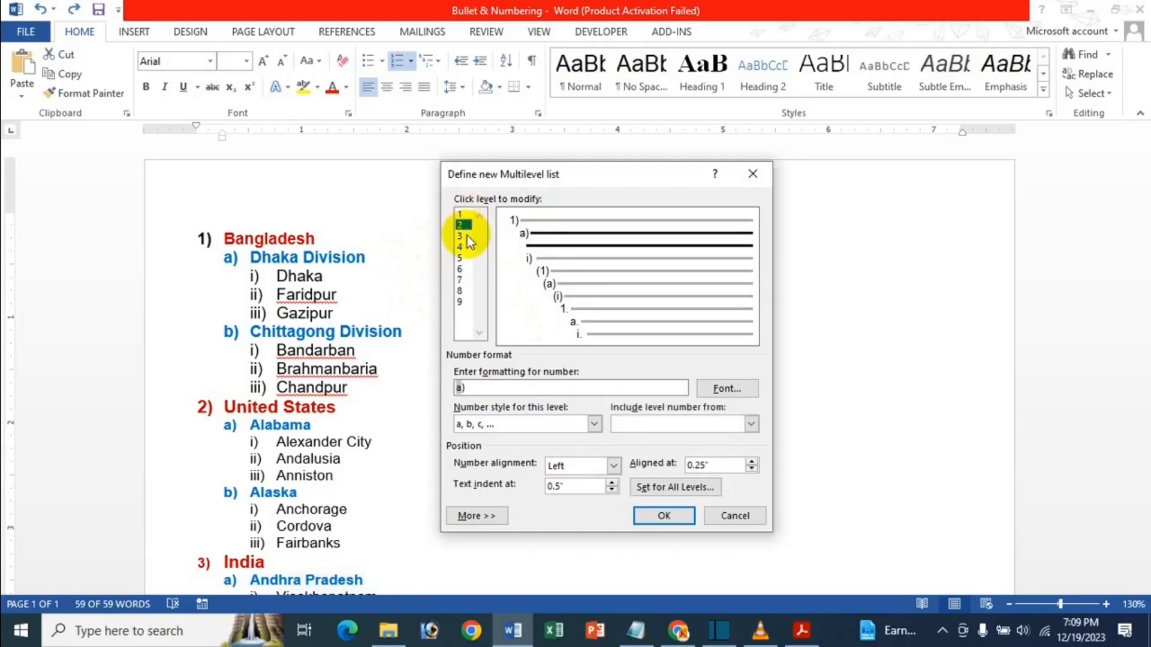
pyautogui.click(462, 236)
pyautogui.click(459, 258)
pyautogui.click(460, 269)
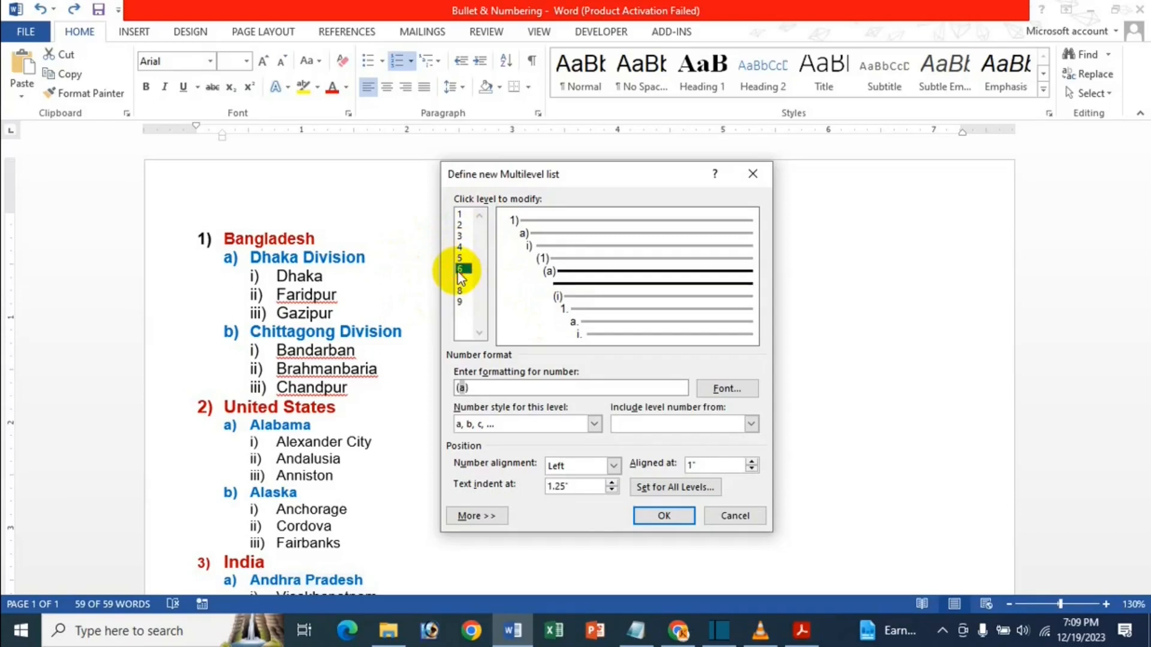
pyautogui.click(459, 280)
pyautogui.click(460, 302)
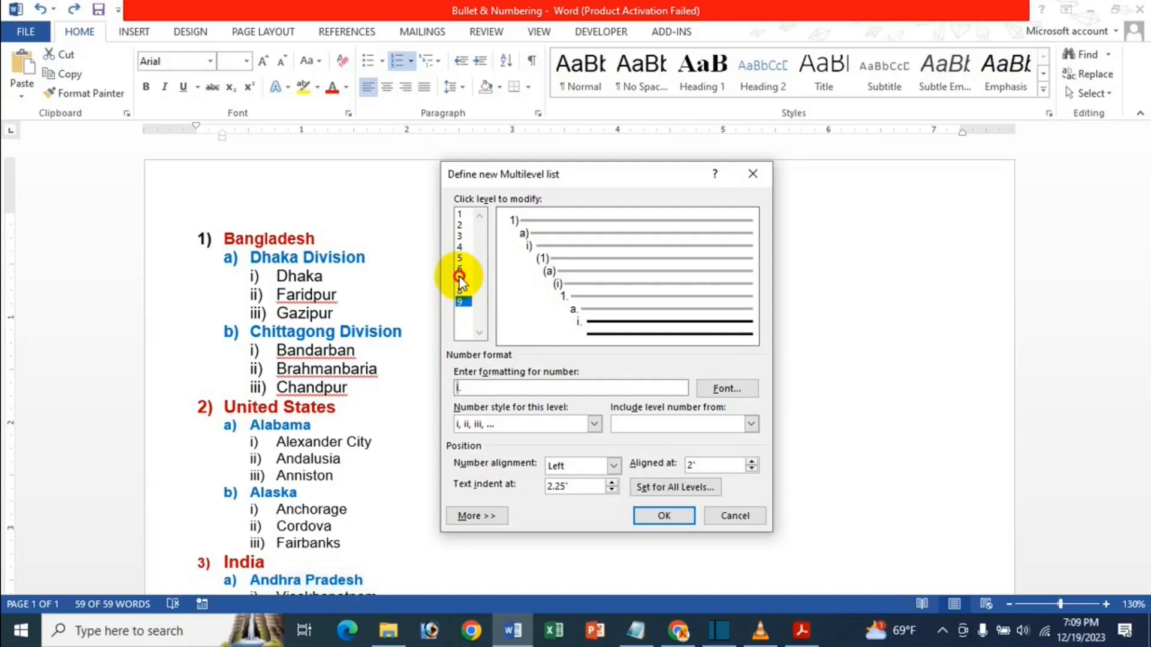
pyautogui.click(460, 280)
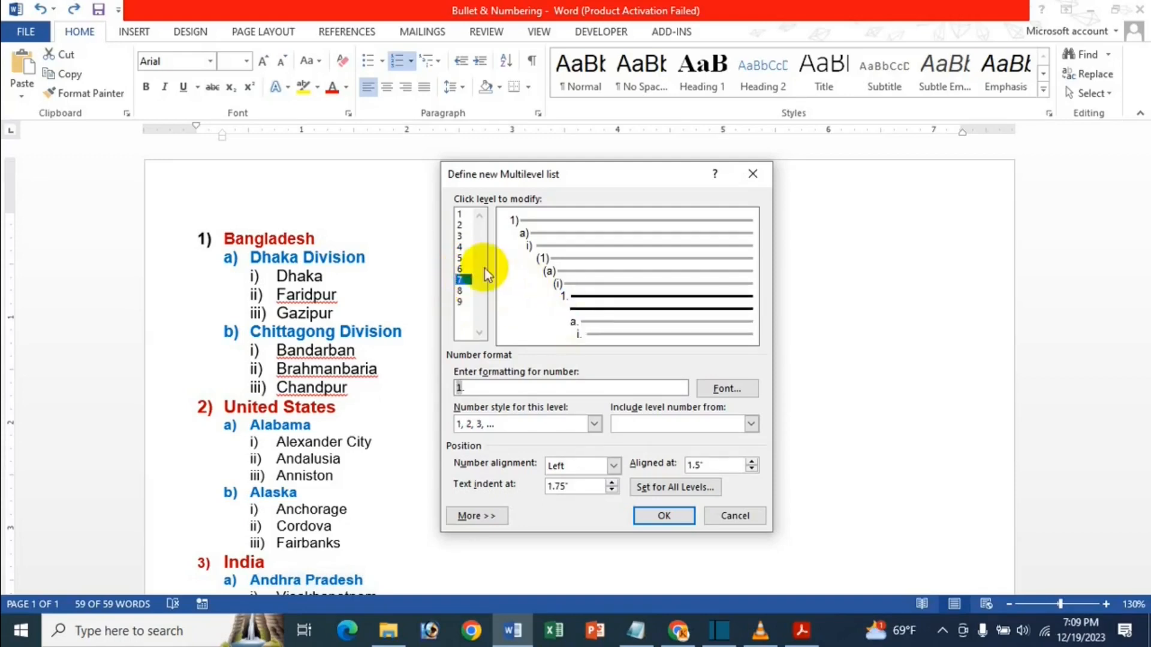
pyautogui.click(460, 247)
pyautogui.click(460, 235)
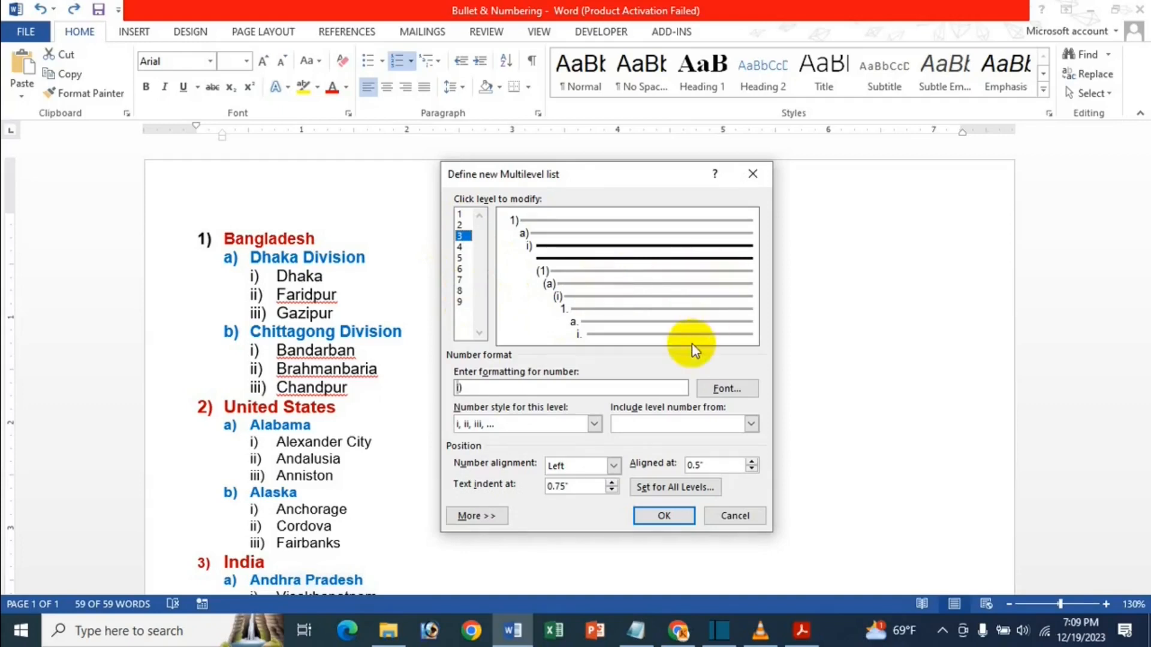
# Number list level 7 with capital letters A, B, C.
pyautogui.click(487, 417)
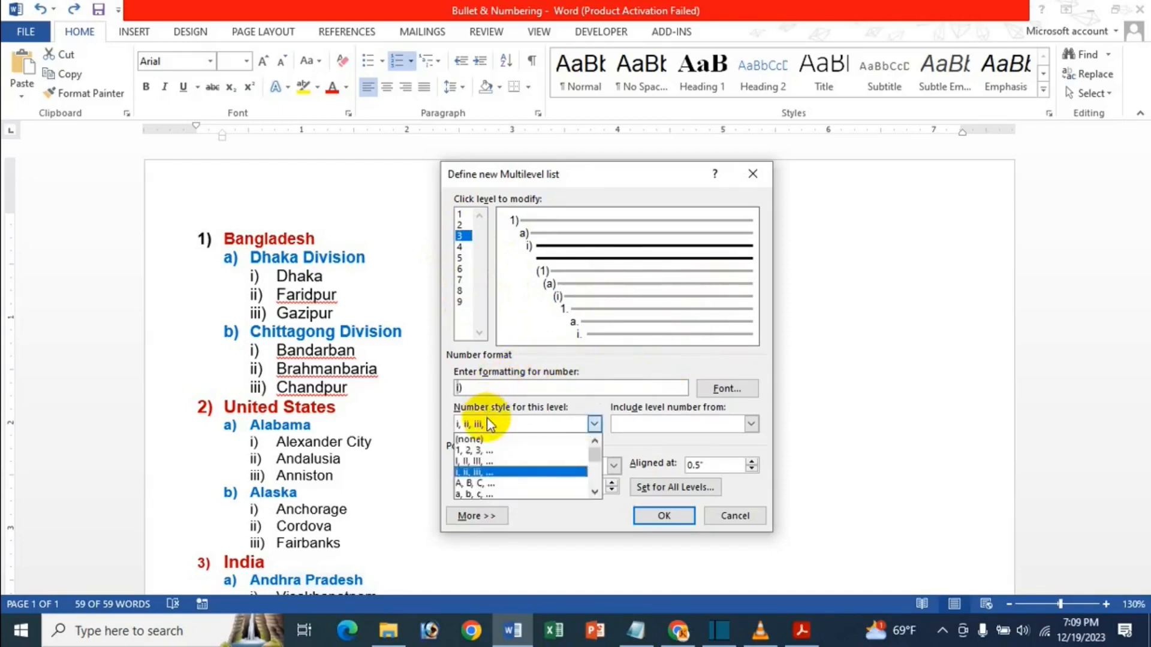
pyautogui.click(461, 280)
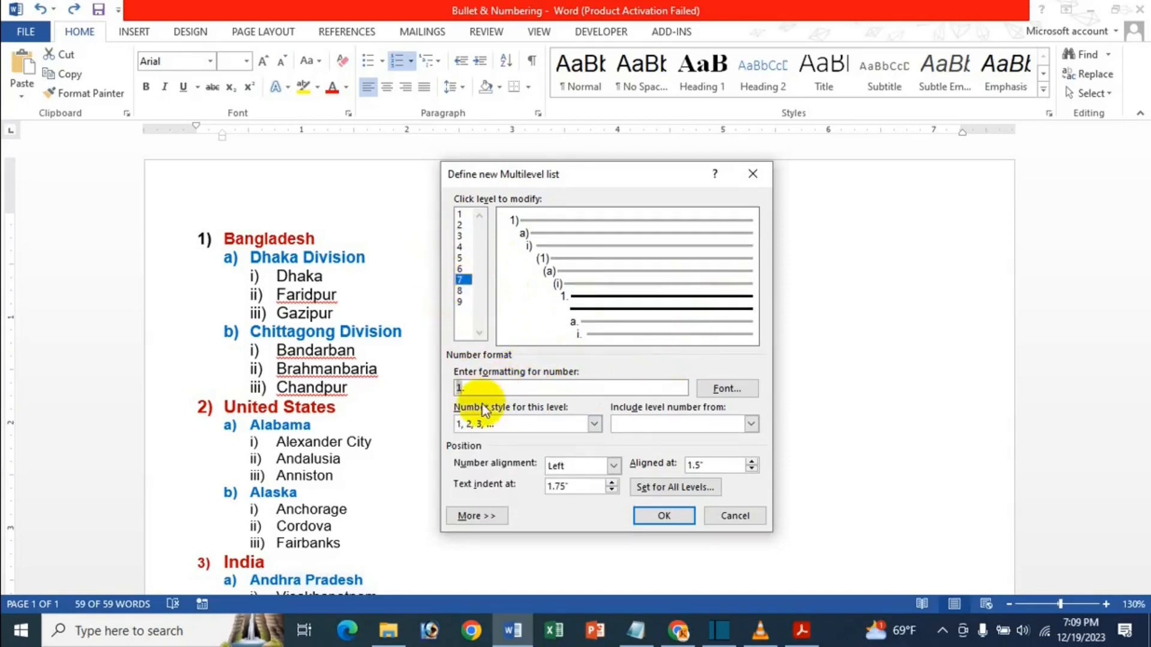
pyautogui.click(488, 419)
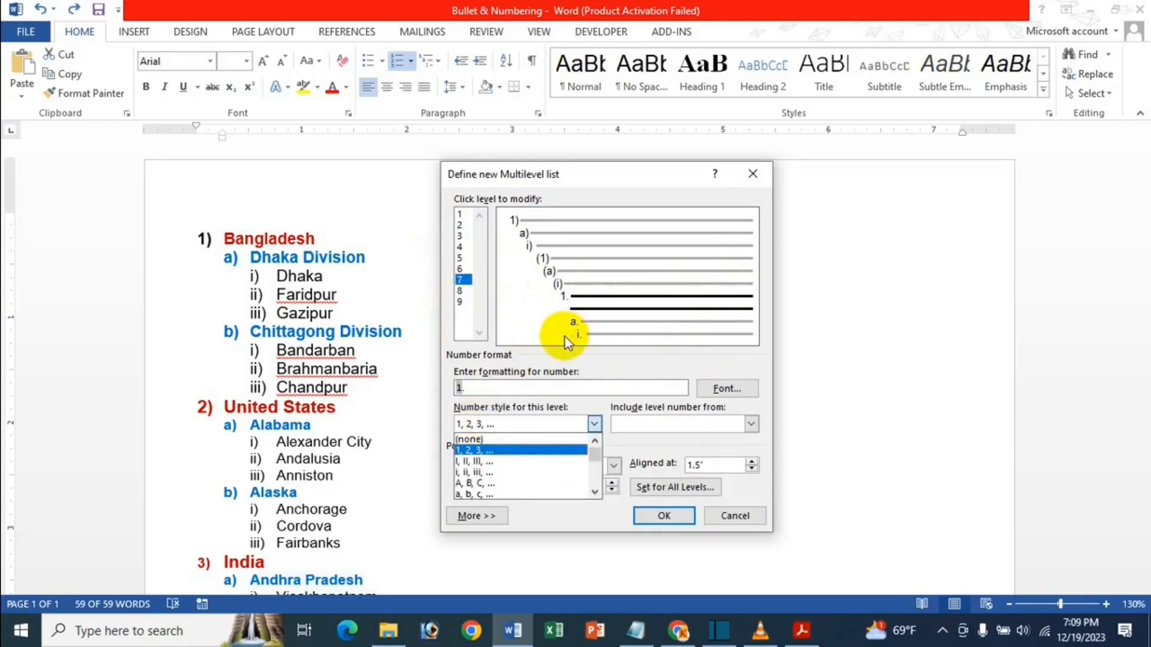
pyautogui.click(473, 481)
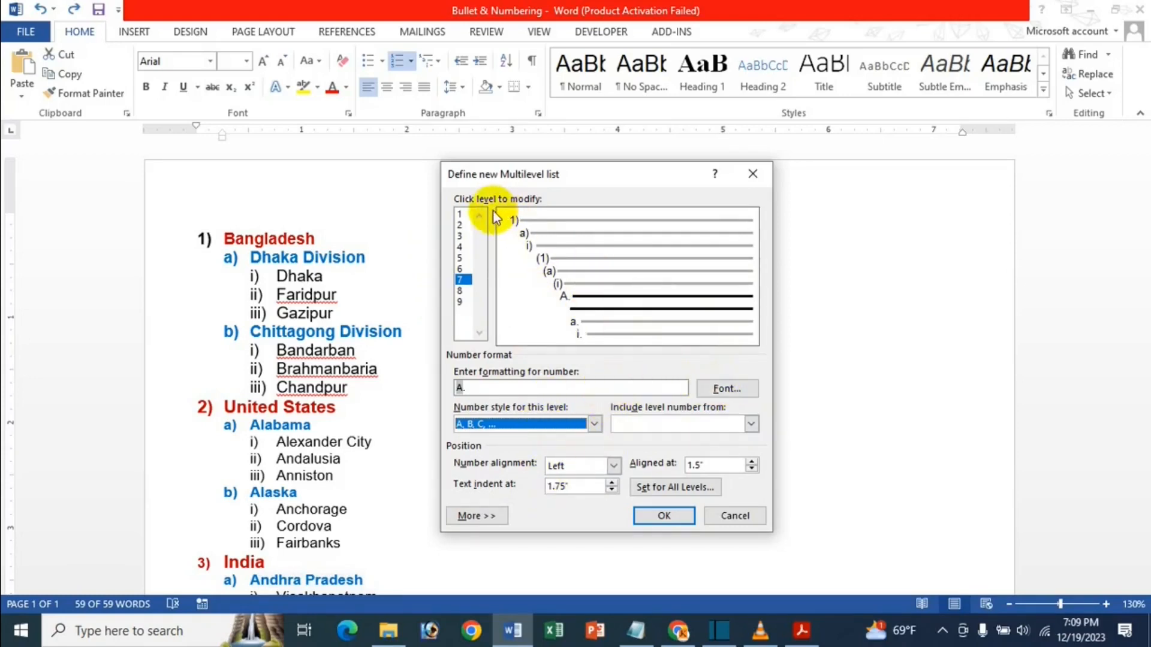
pyautogui.click(462, 214)
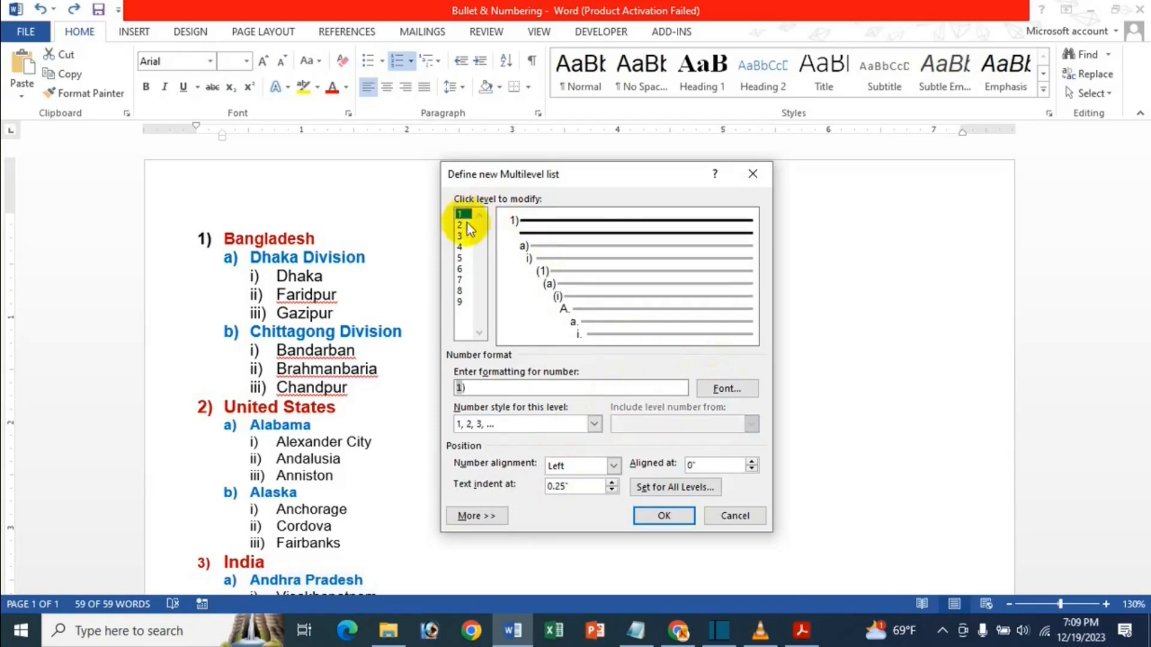
# Set the level-1 number font to SutonnyMJ, Bold Italic, size 18.
pyautogui.click(732, 389)
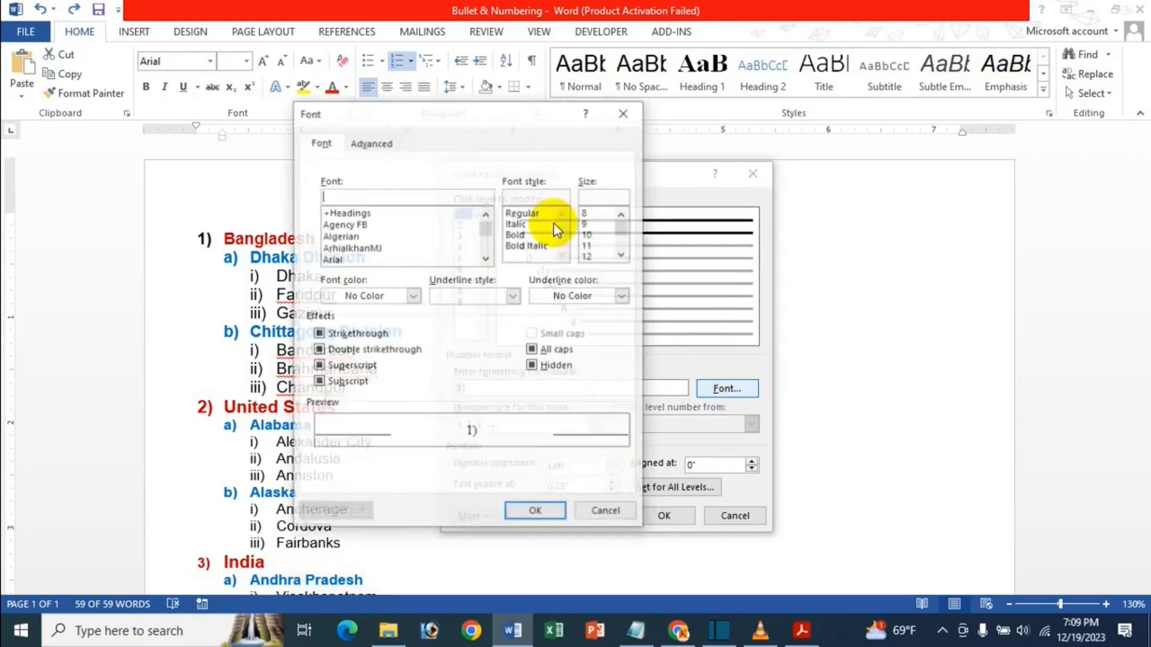
pyautogui.click(420, 201)
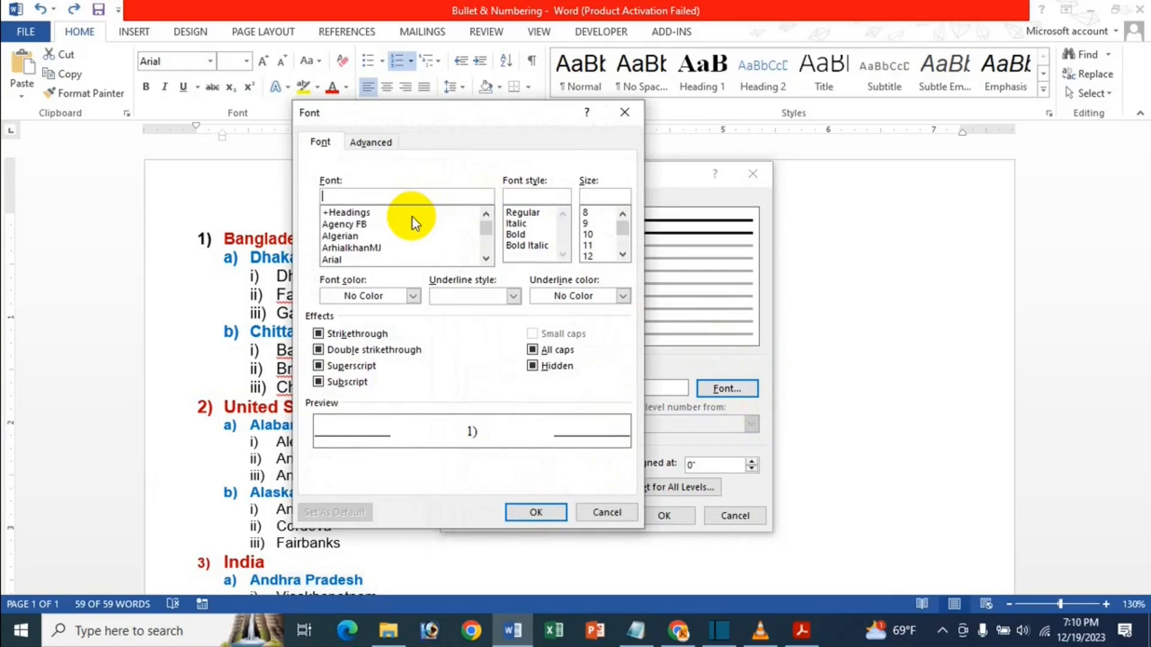
pyautogui.write('Sou')
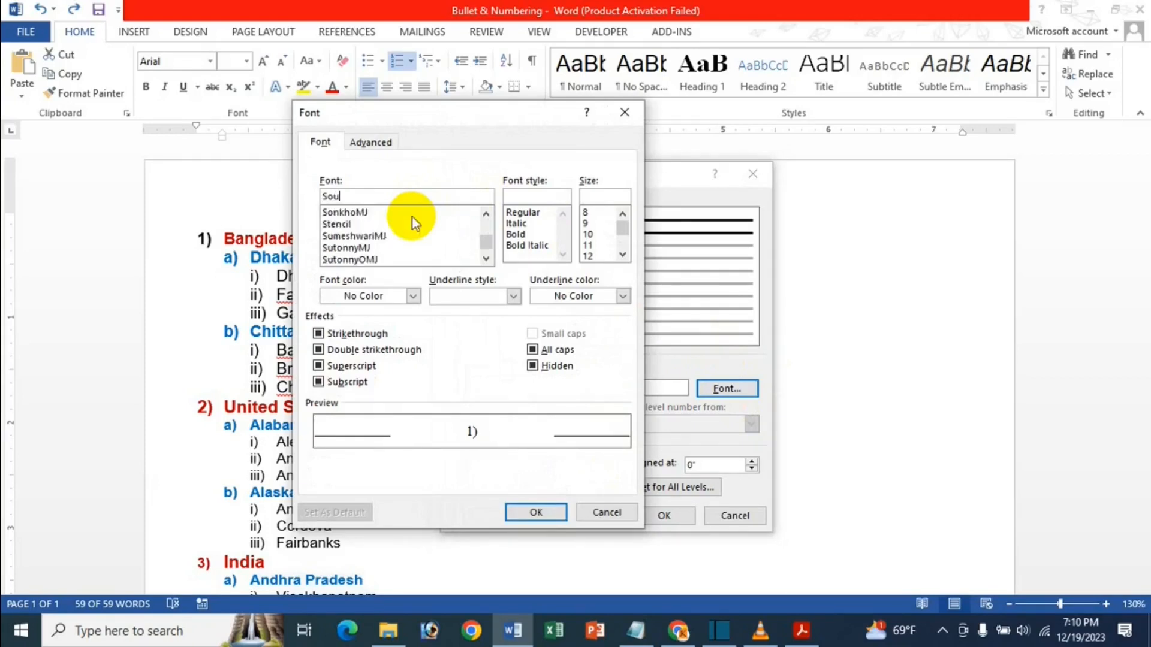
pyautogui.press('BackSpace')
pyautogui.press('BackSpace')
pyautogui.write('ut')
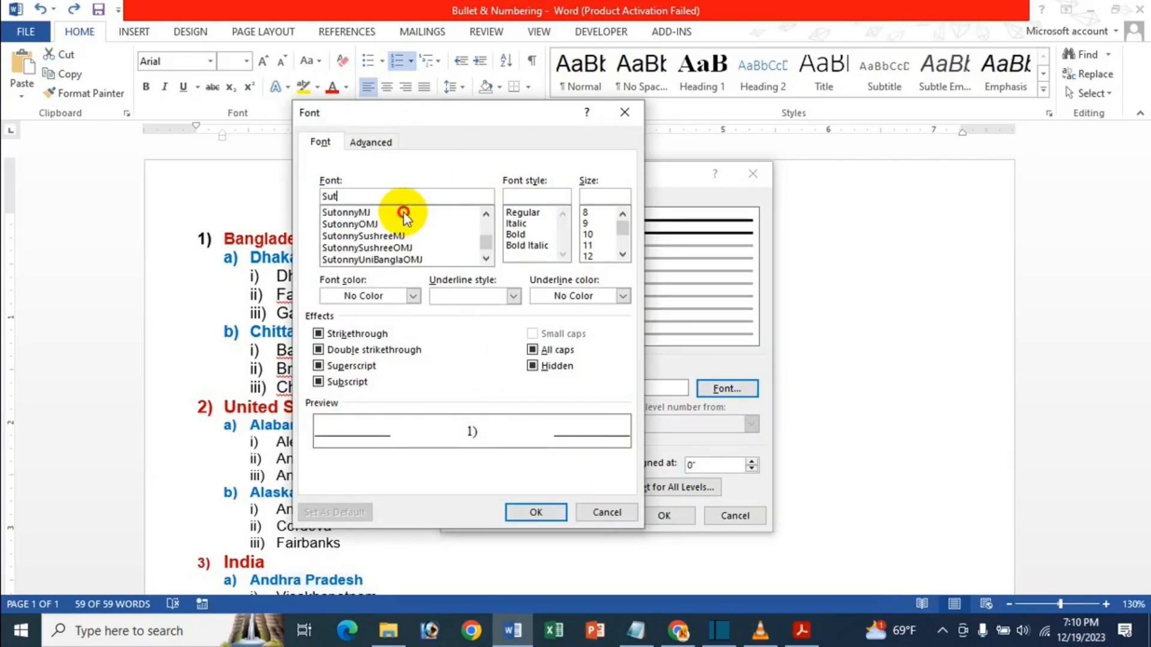
pyautogui.click(412, 217)
pyautogui.click(549, 245)
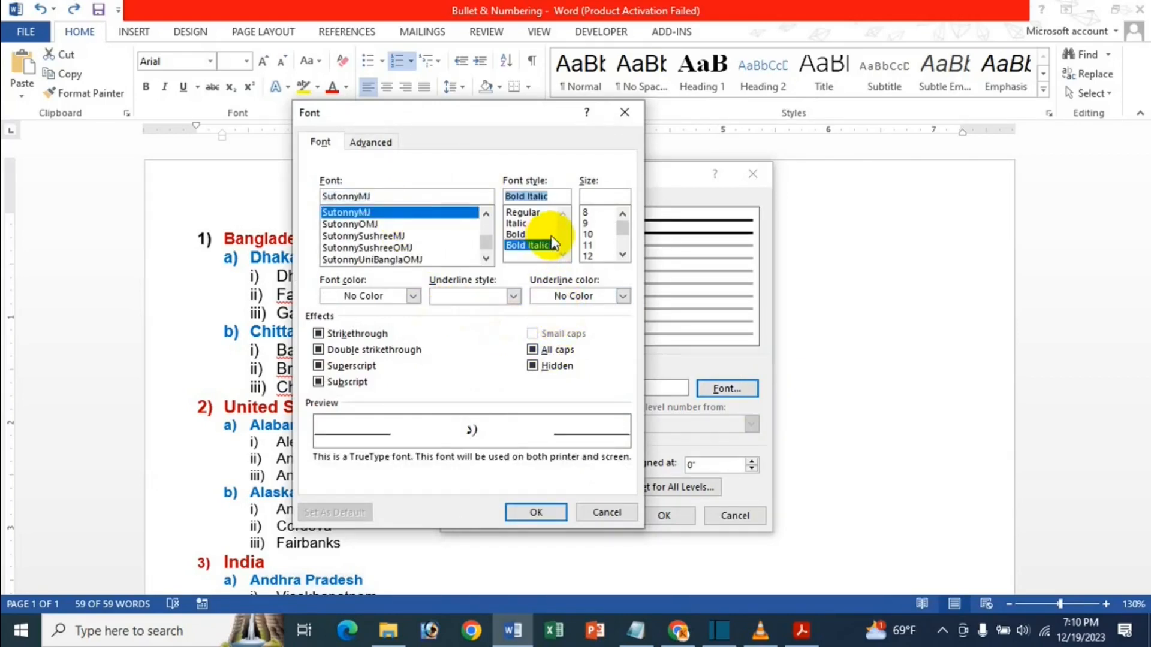
pyautogui.click(549, 232)
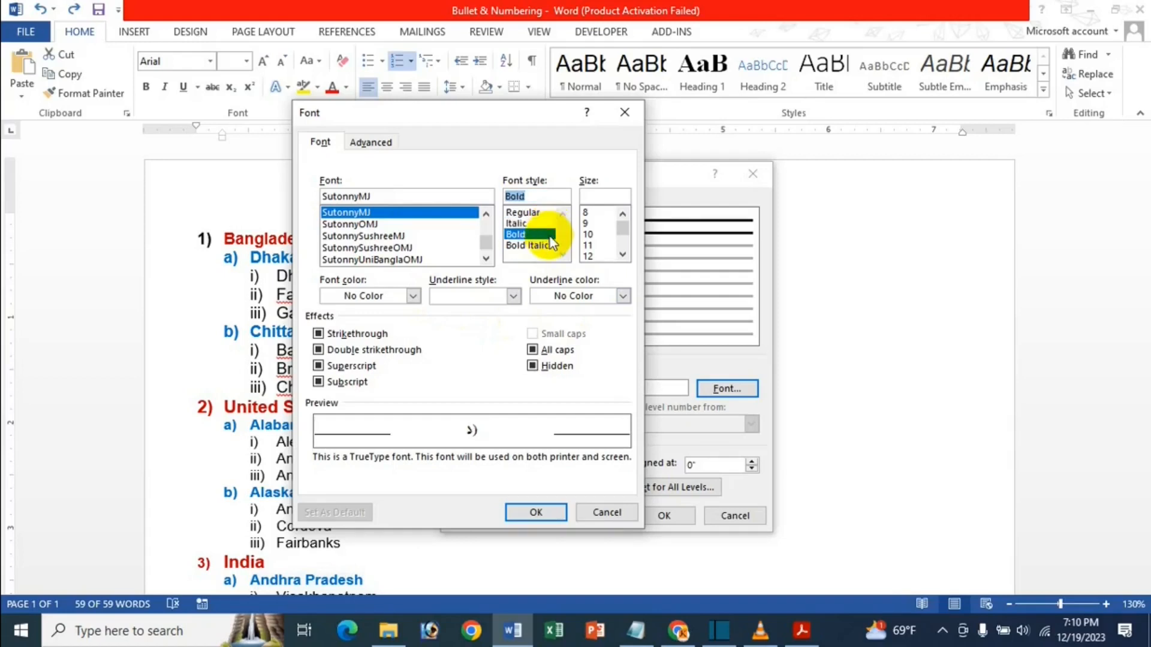
pyautogui.click(548, 246)
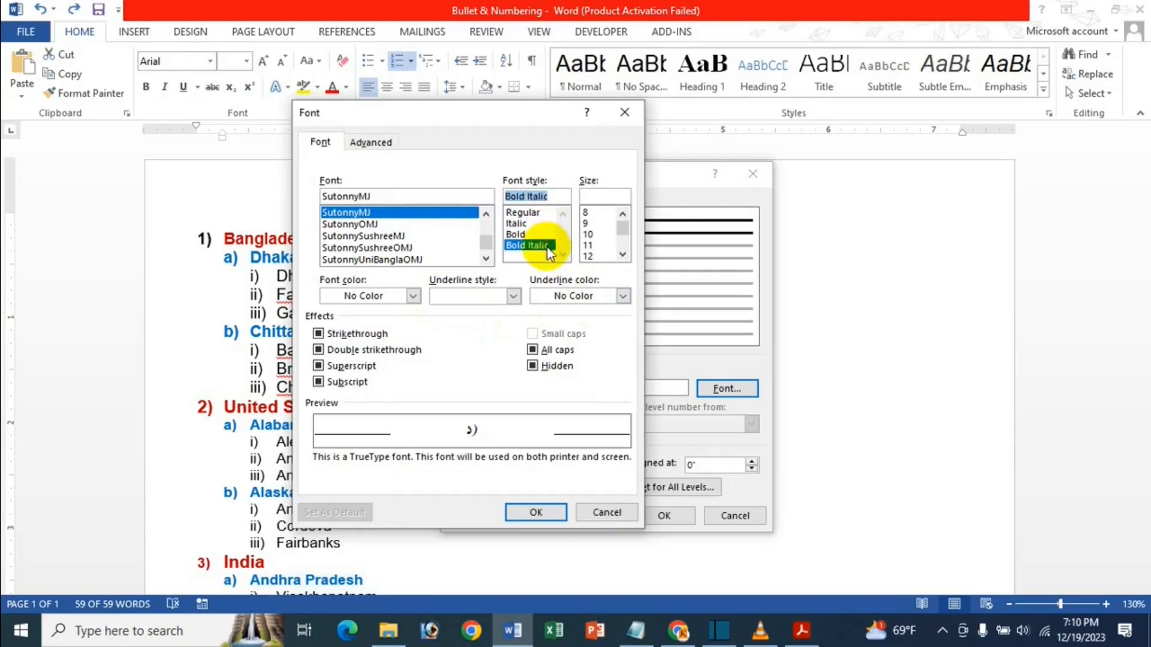
pyautogui.click(588, 246)
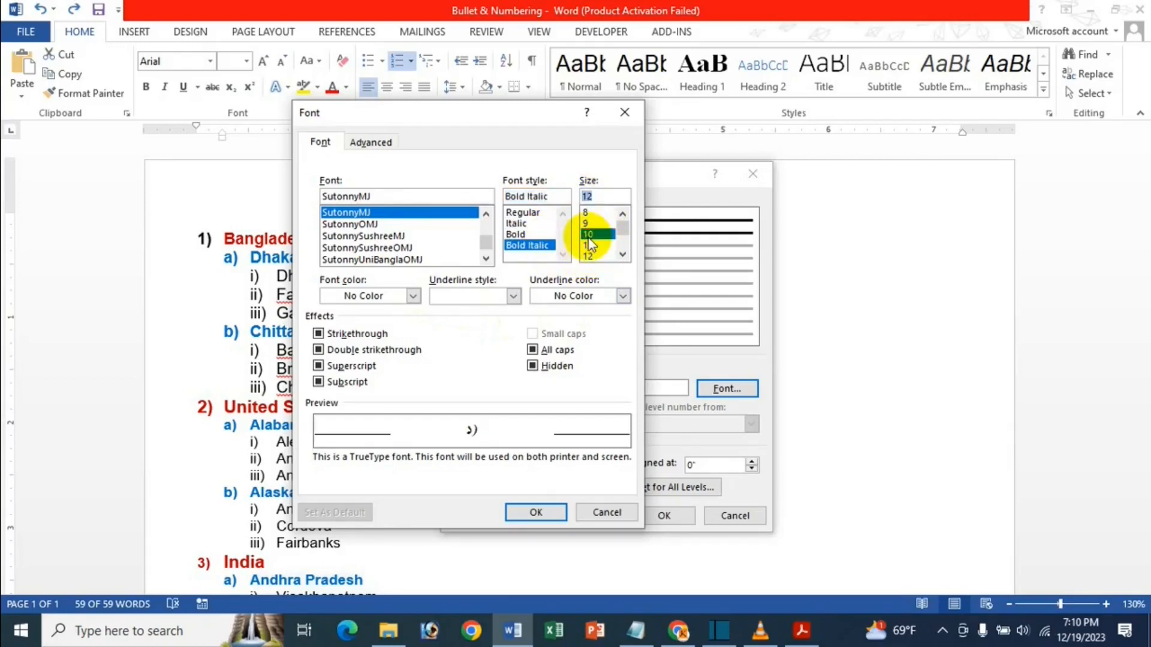
pyautogui.click(621, 253)
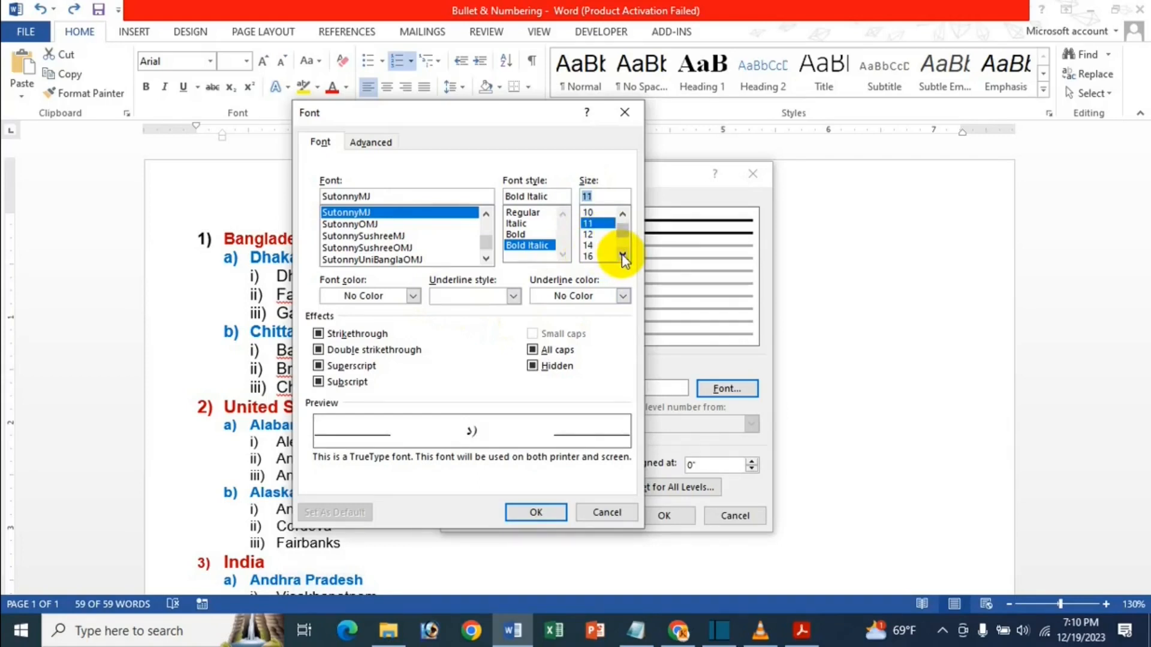
pyautogui.click(587, 257)
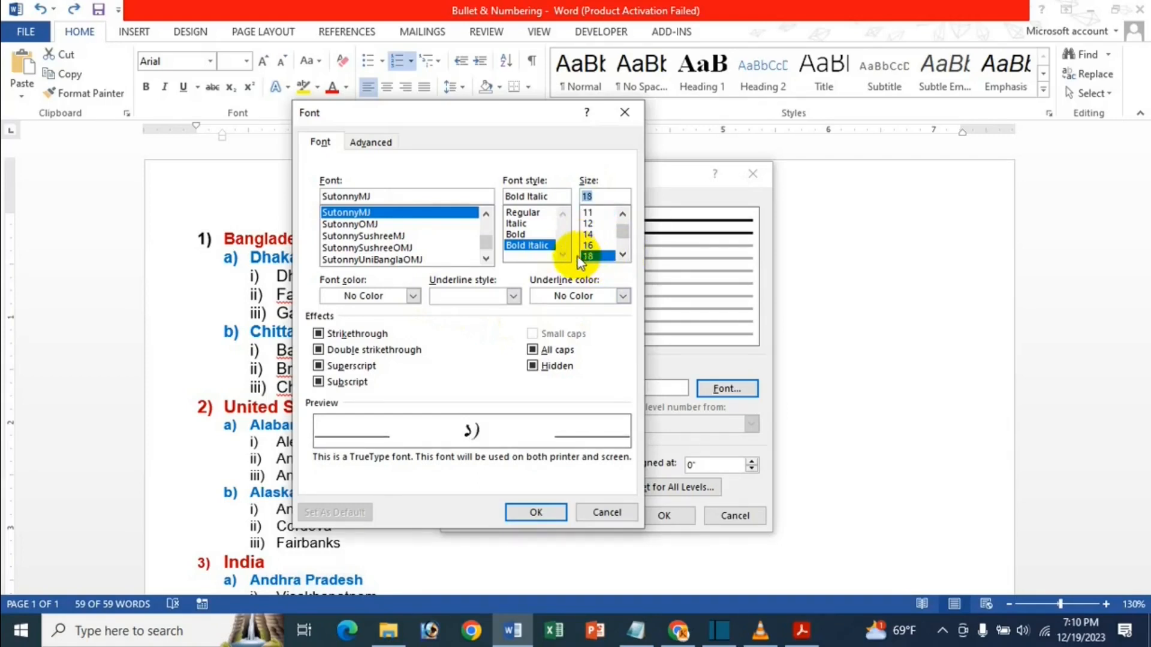
# Colour the level-1 number blue from More Colors and confirm the font settings.
pyautogui.click(370, 295)
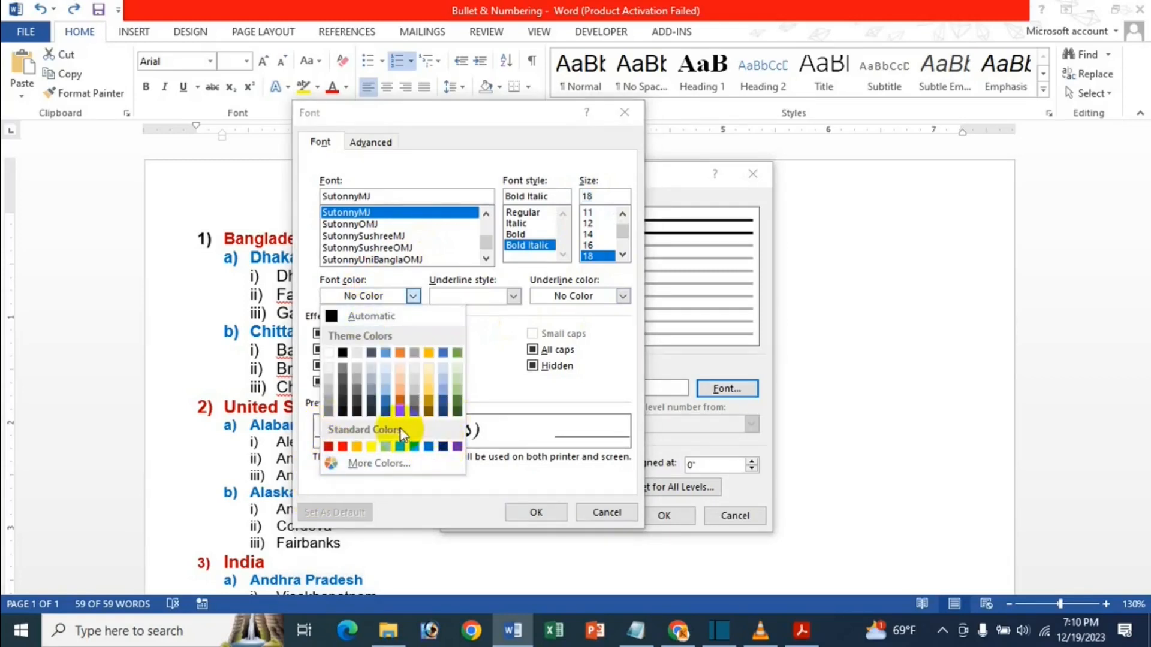
pyautogui.click(367, 464)
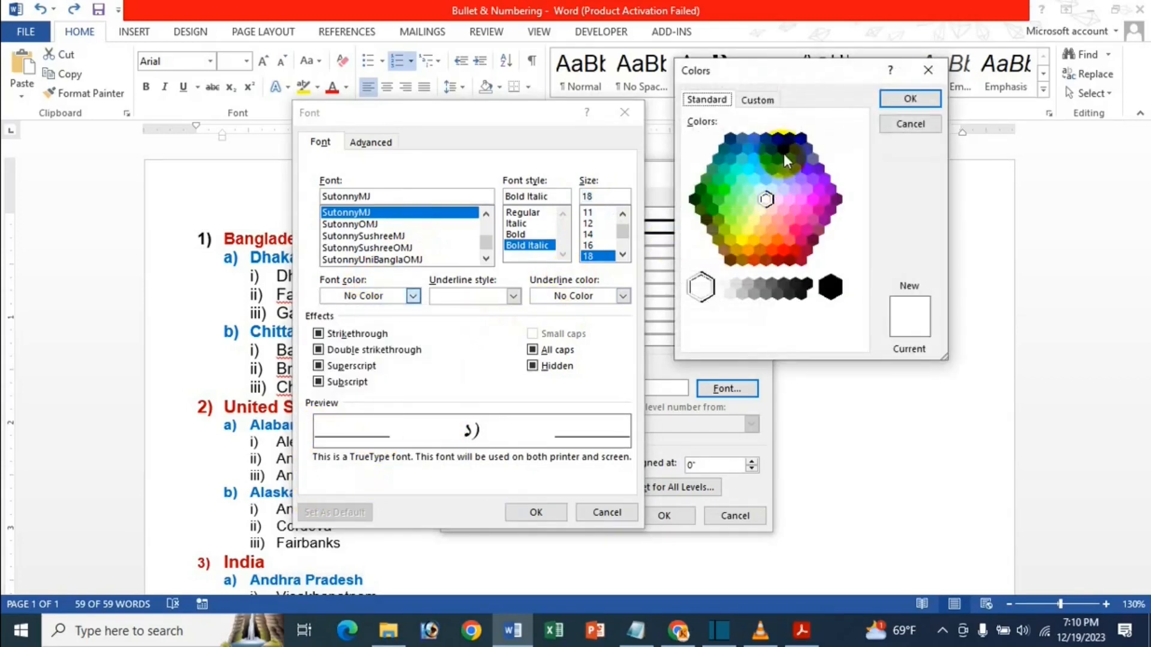
pyautogui.click(771, 149)
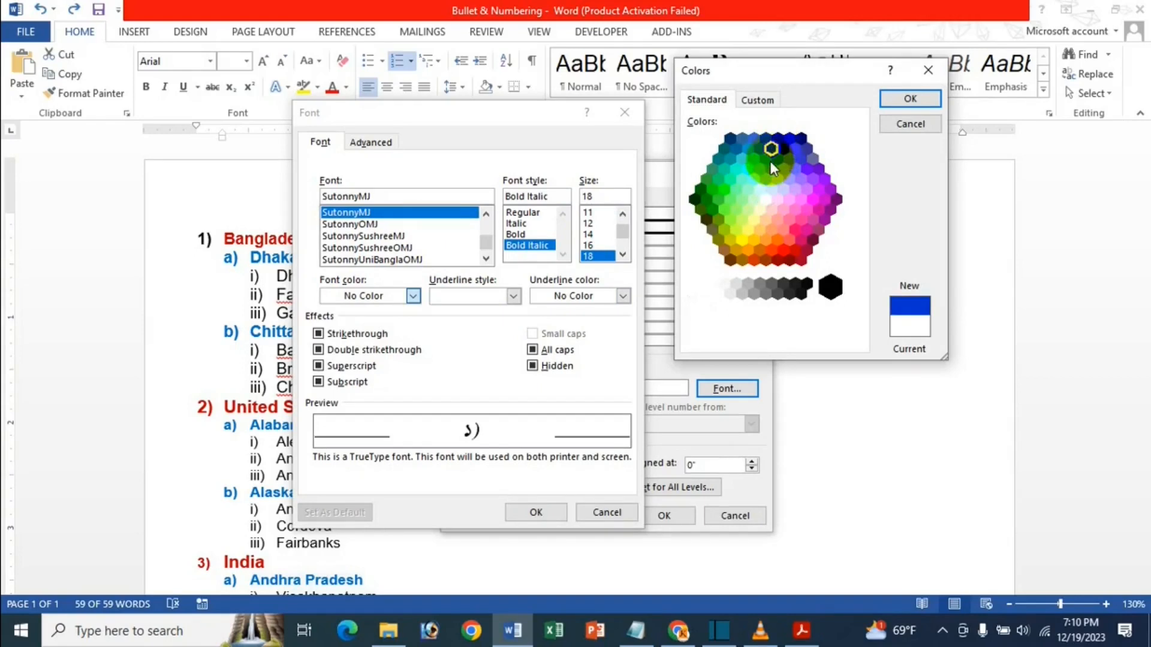
pyautogui.click(922, 97)
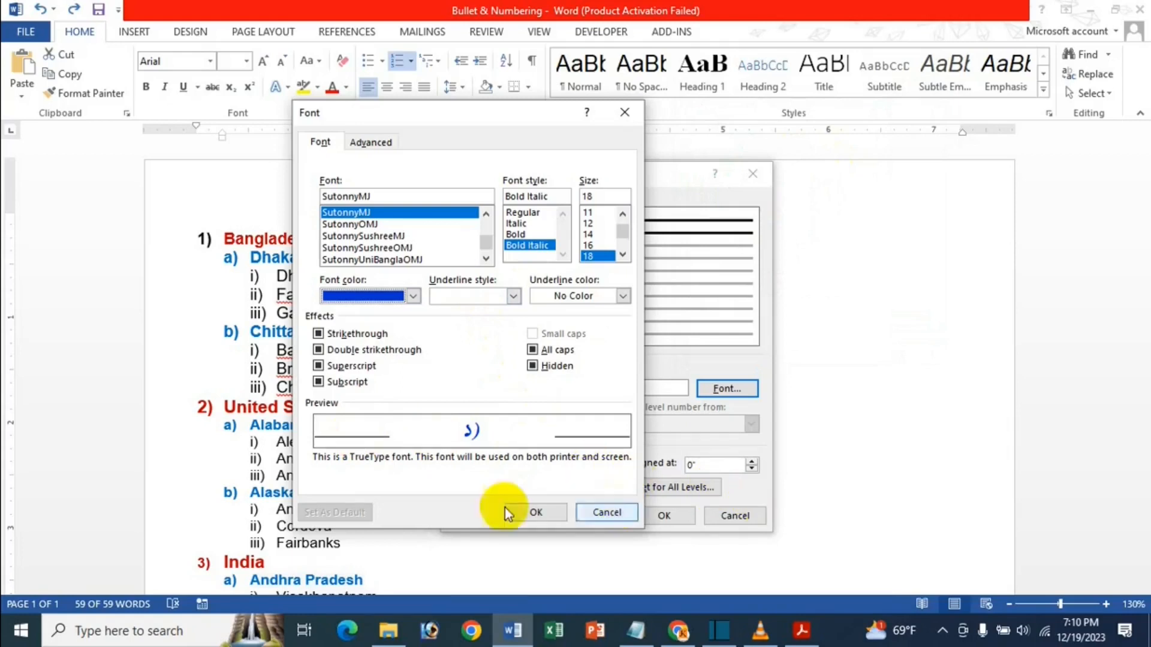
pyautogui.click(540, 513)
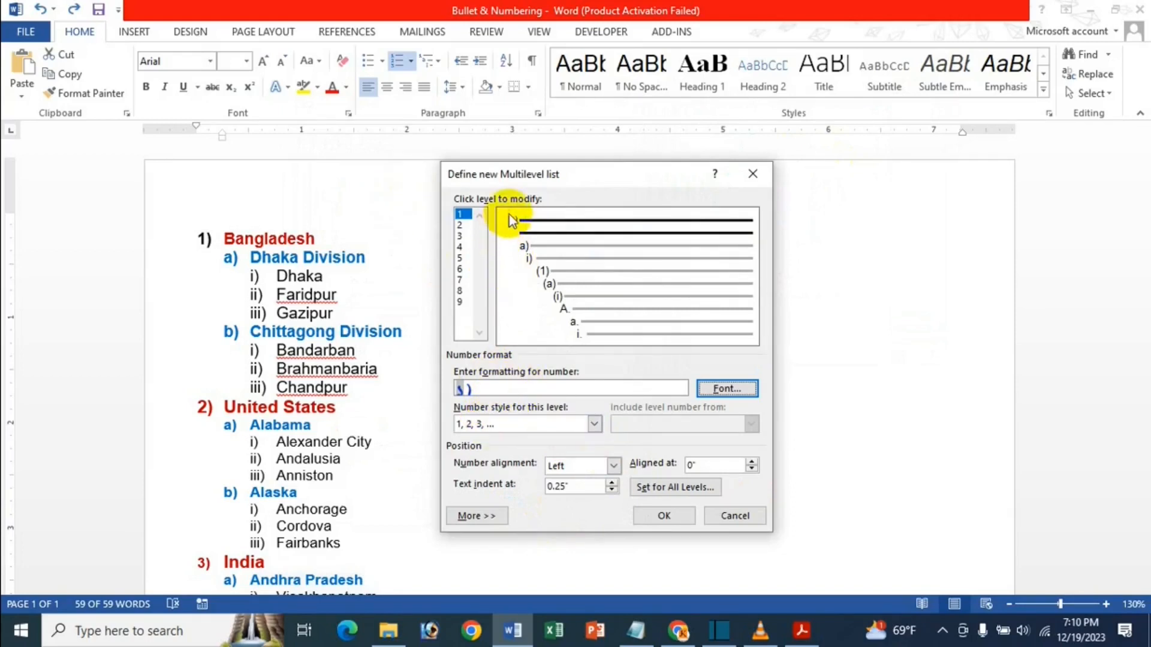
pyautogui.click(494, 424)
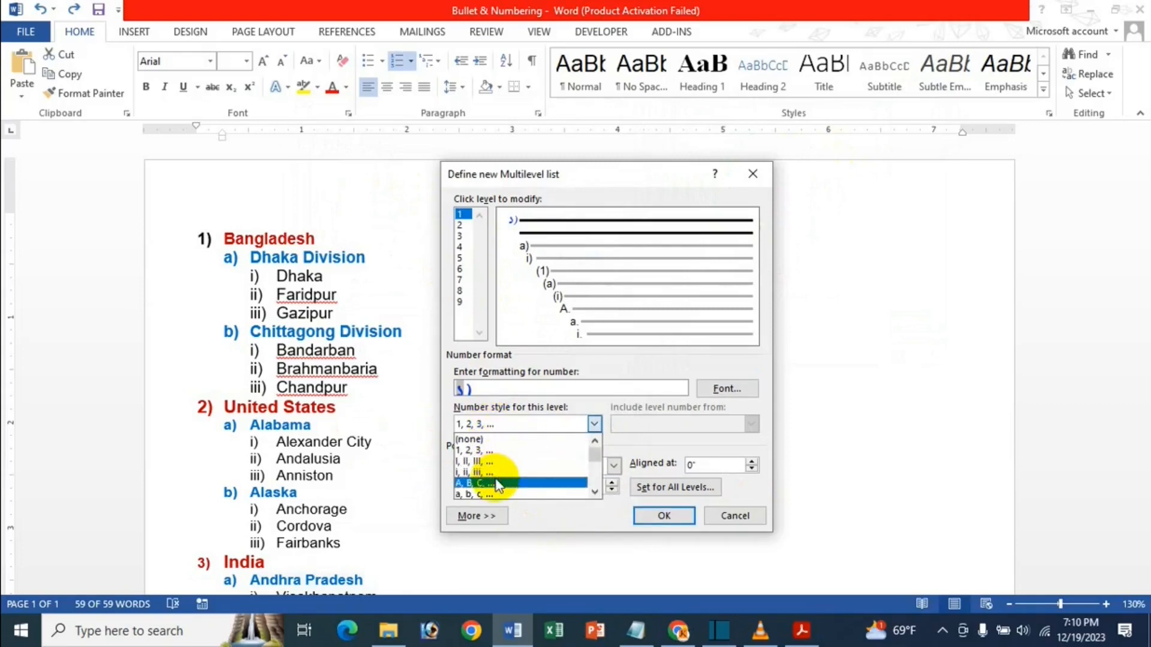
pyautogui.click(496, 483)
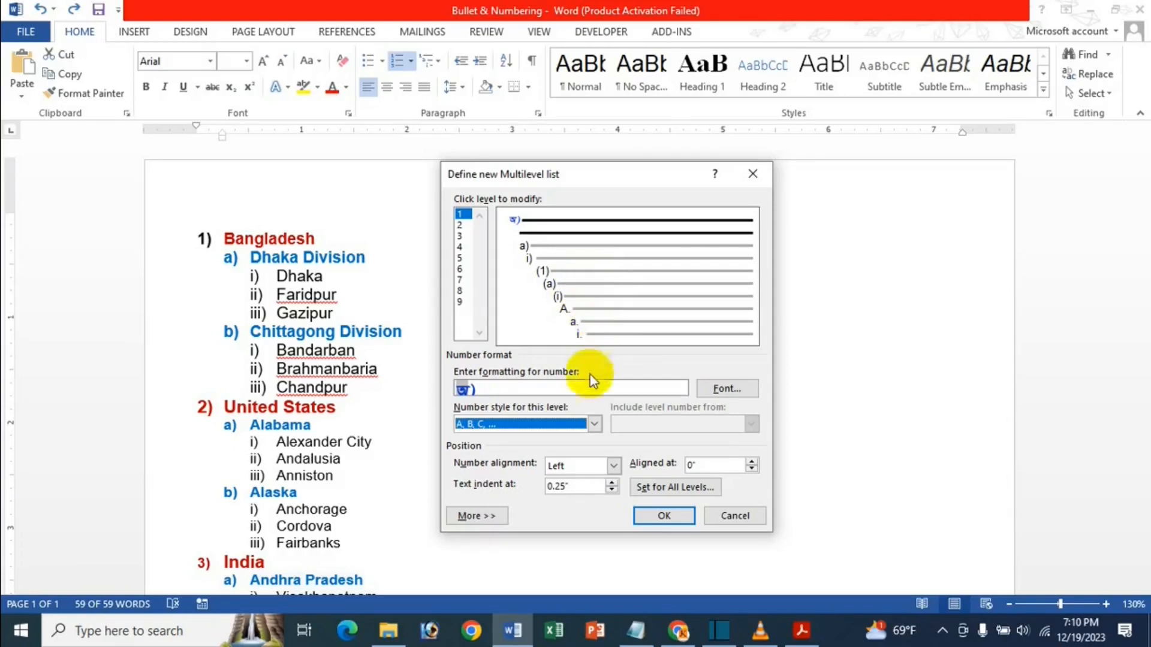
pyautogui.click(661, 516)
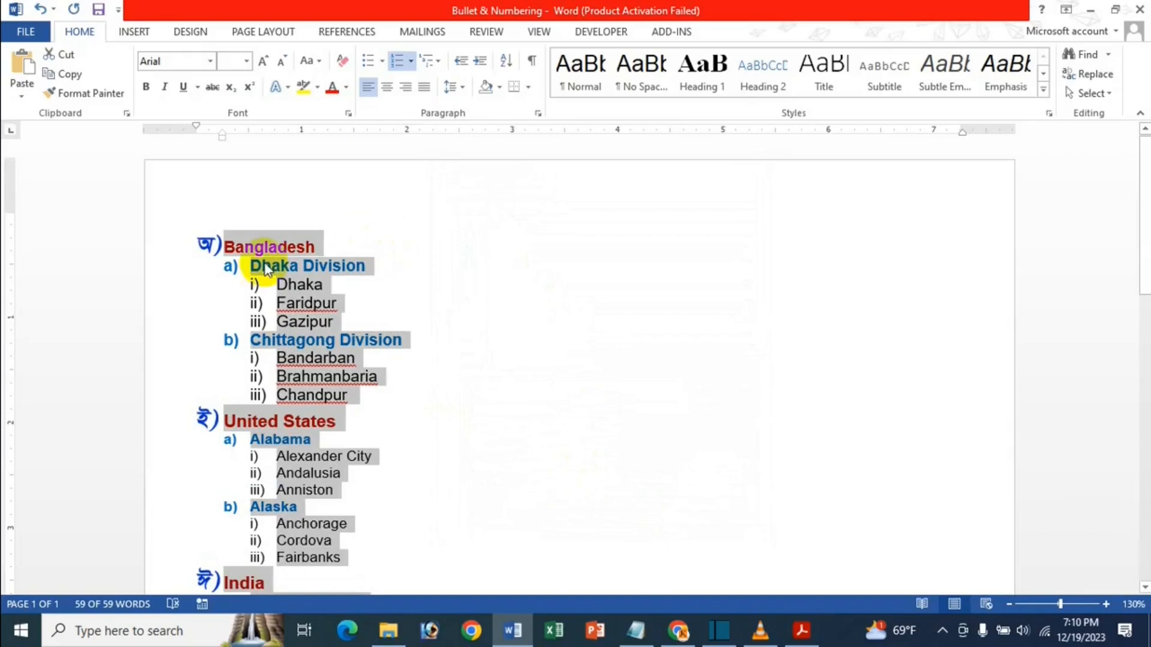
pyautogui.scroll(-1, 214, 296)
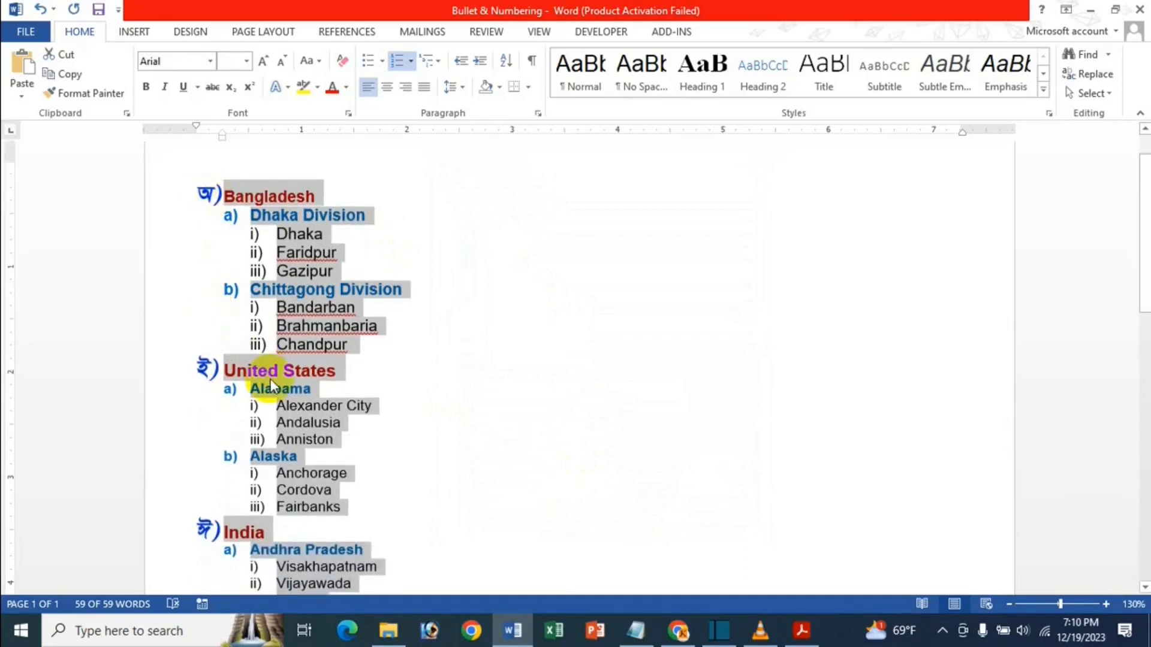
pyautogui.scroll(-4, 269, 379)
pyautogui.scroll(5, 258, 455)
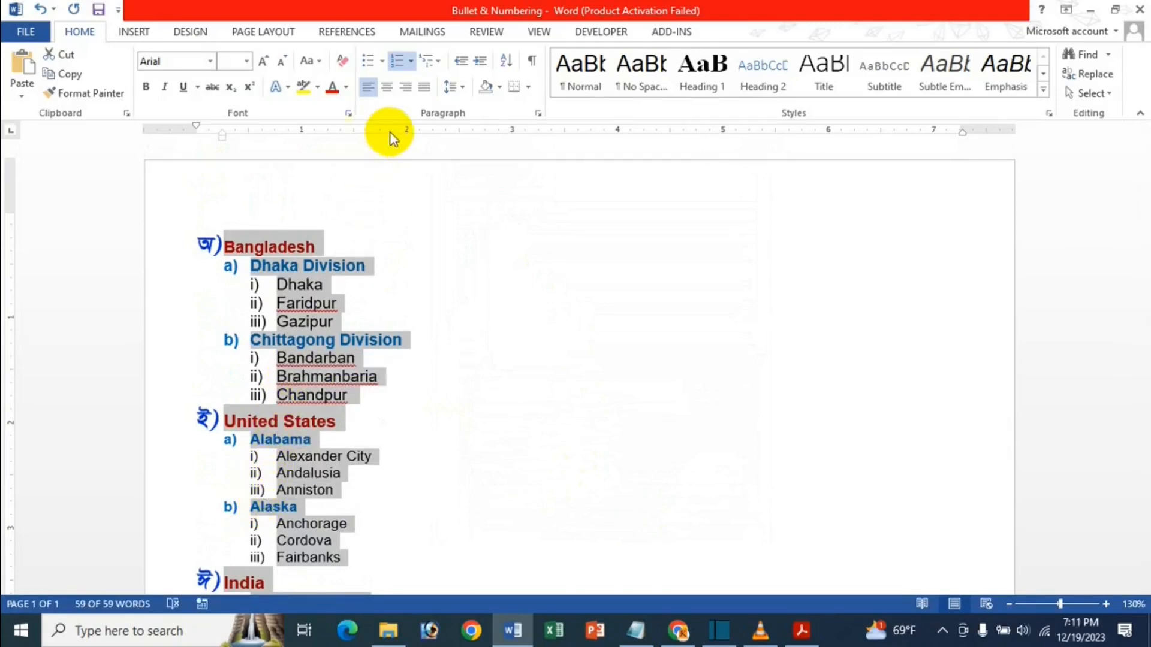
pyautogui.click(439, 59)
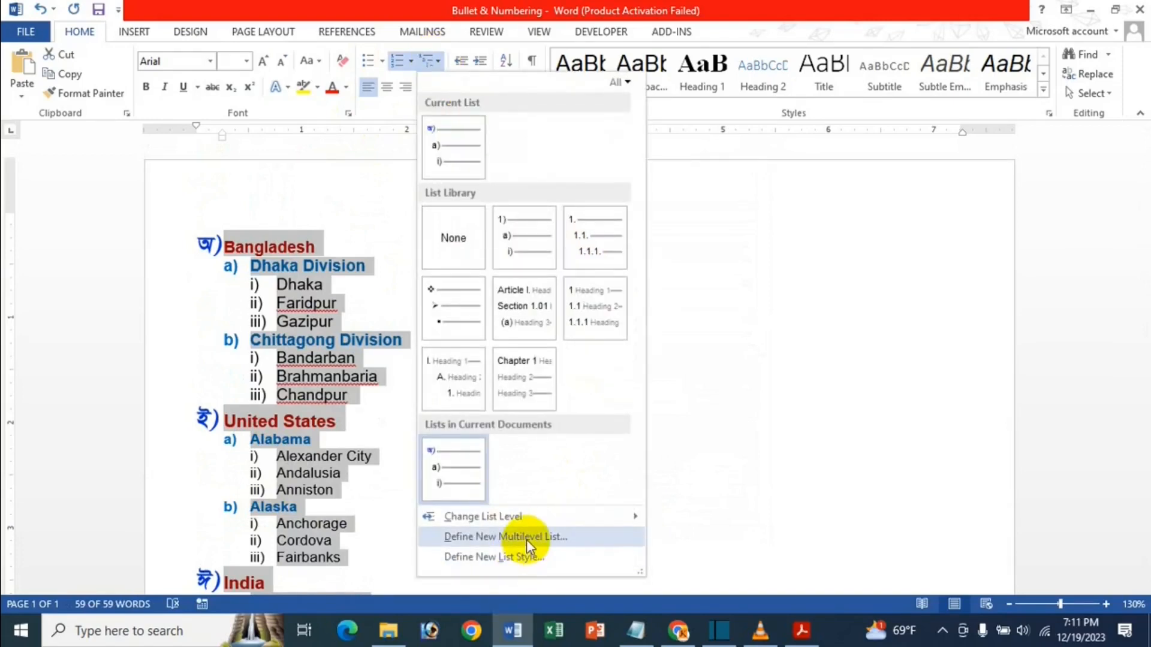
# Define a new multilevel list with level 2 numbered in the A, B, C style.
pyautogui.click(526, 537)
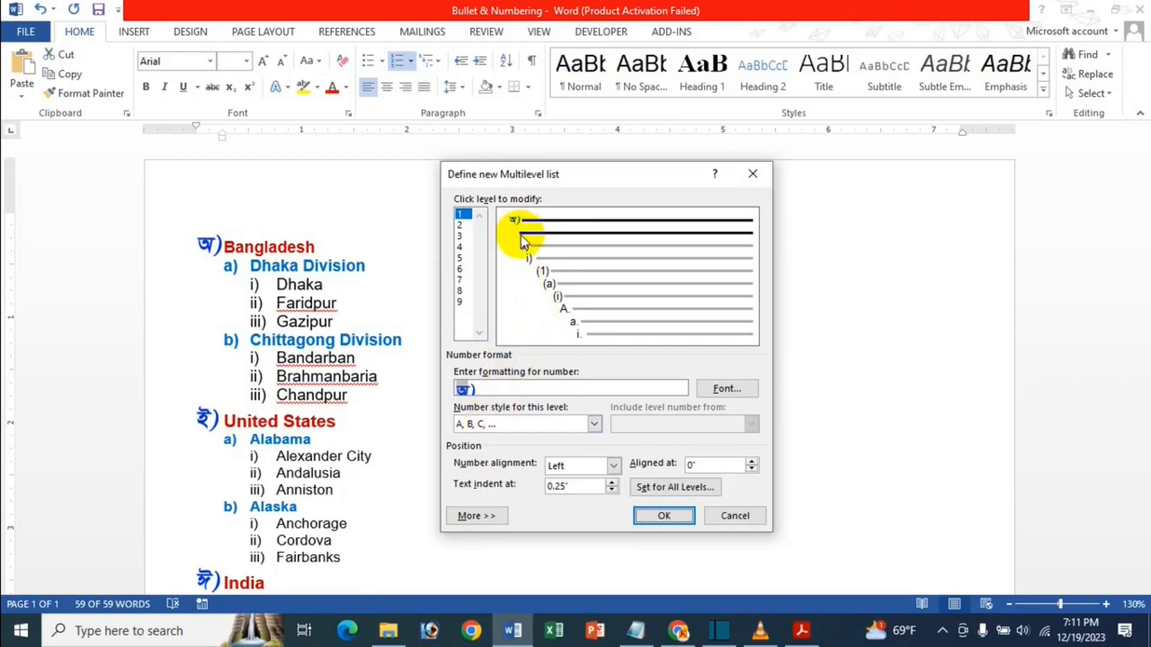
pyautogui.click(460, 224)
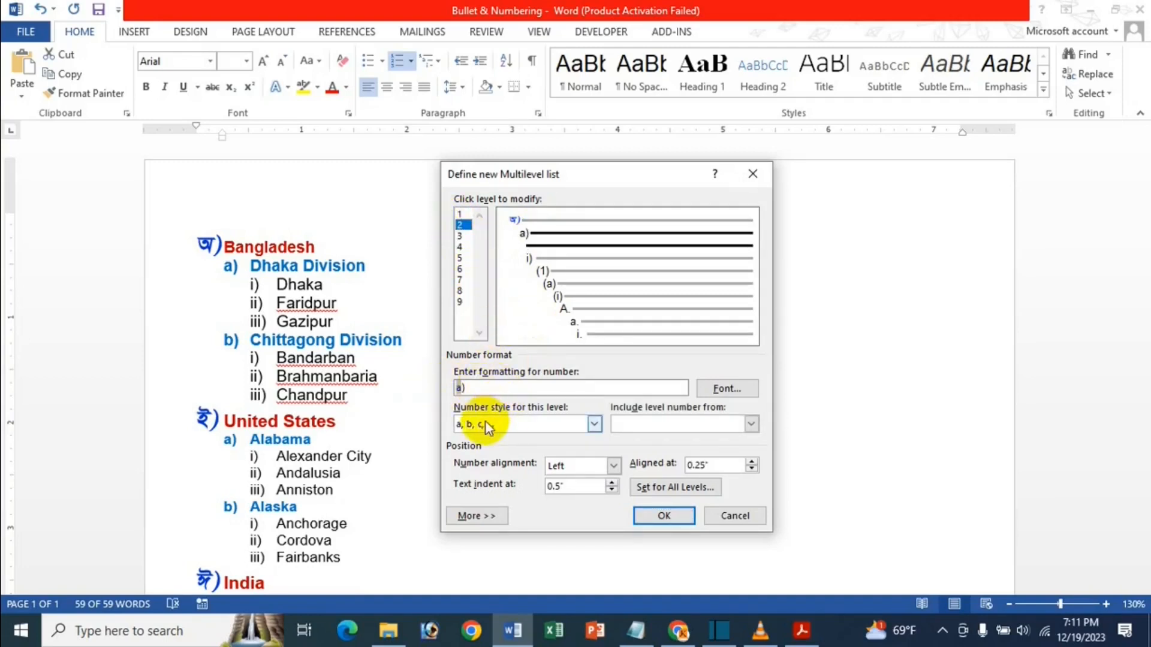
pyautogui.click(535, 427)
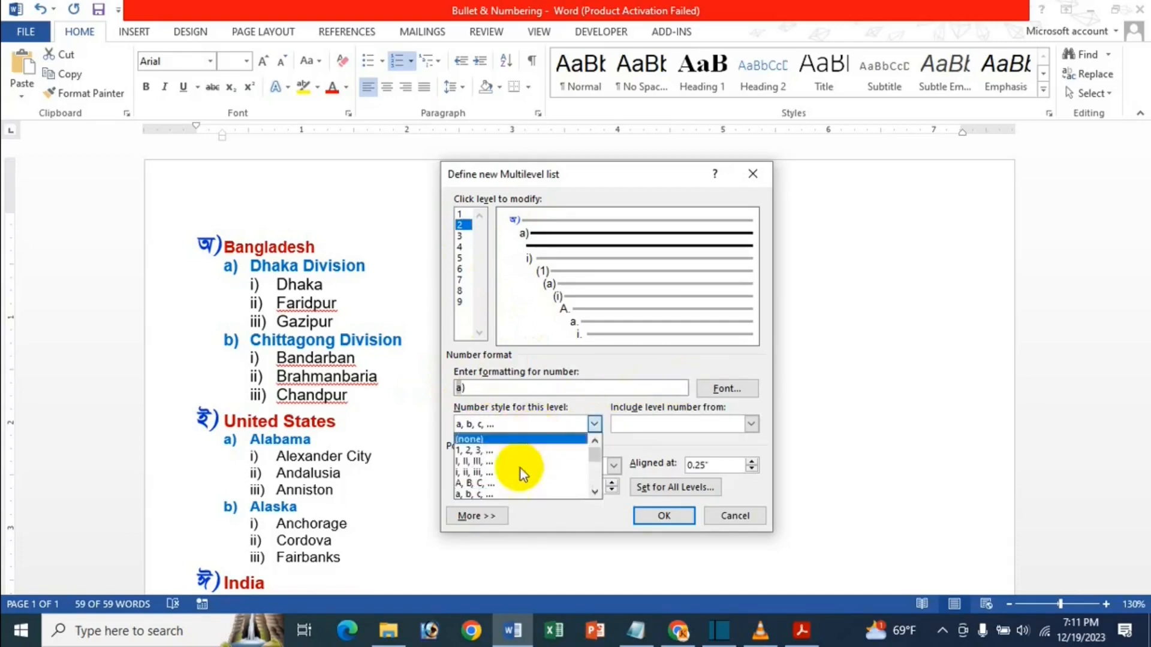
pyautogui.click(512, 495)
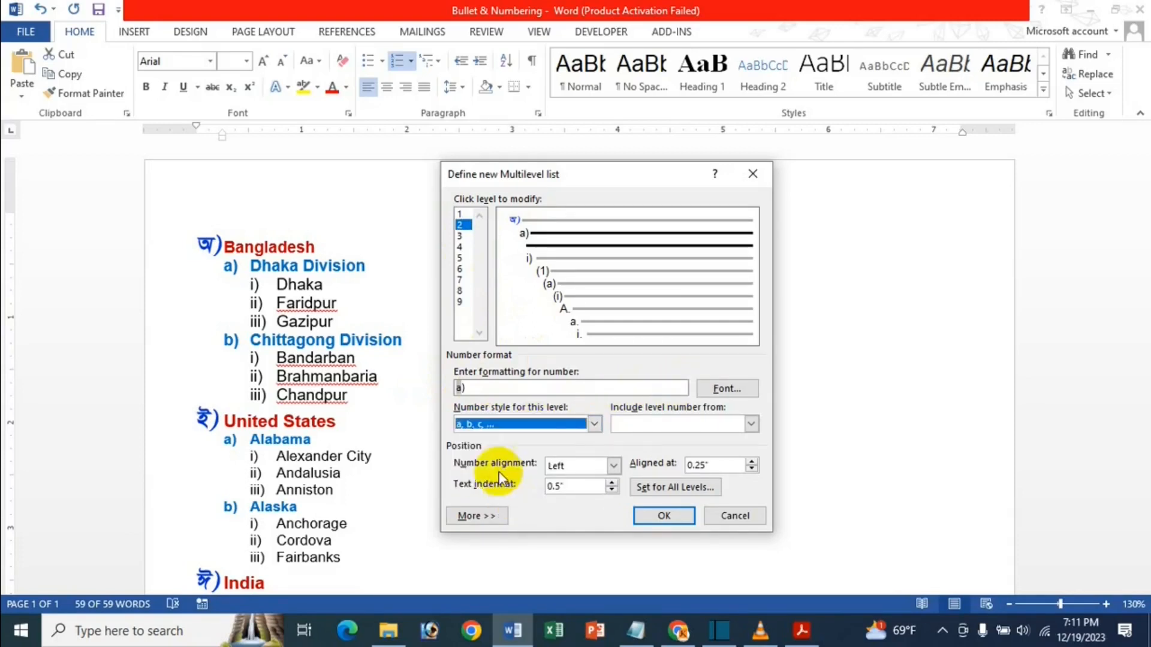
pyautogui.click(487, 426)
pyautogui.click(473, 482)
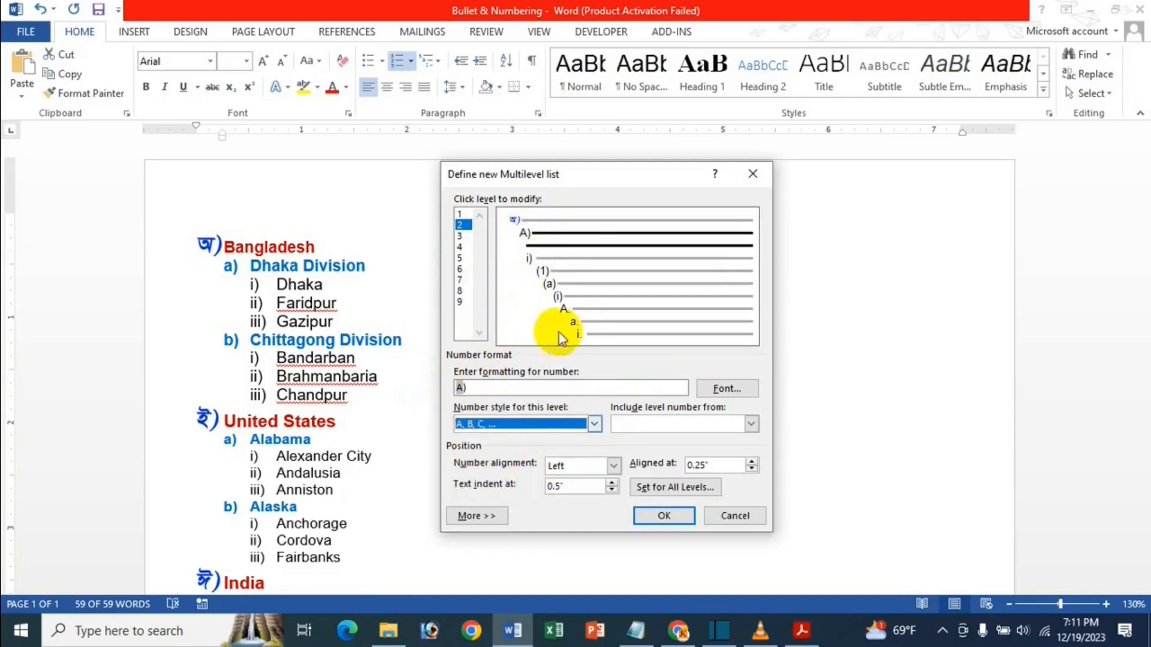
# Format the level-2 number as SutonnyMJ Bold Italic 16 pt and apply the list definition.
pyautogui.click(705, 390)
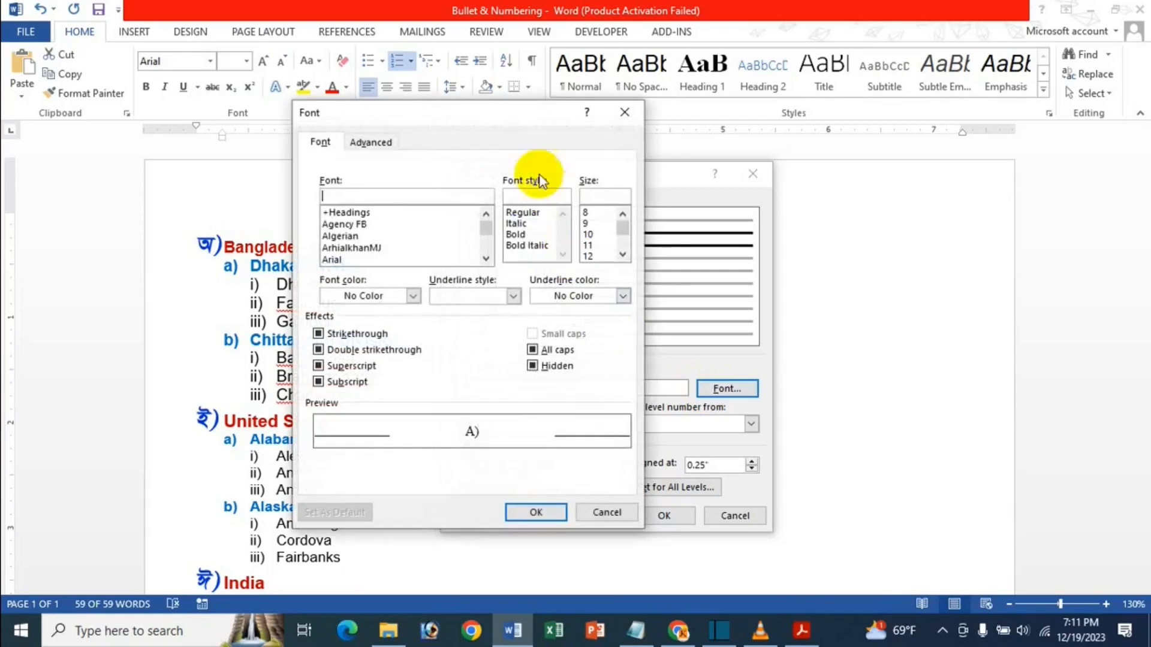
pyautogui.write('su')
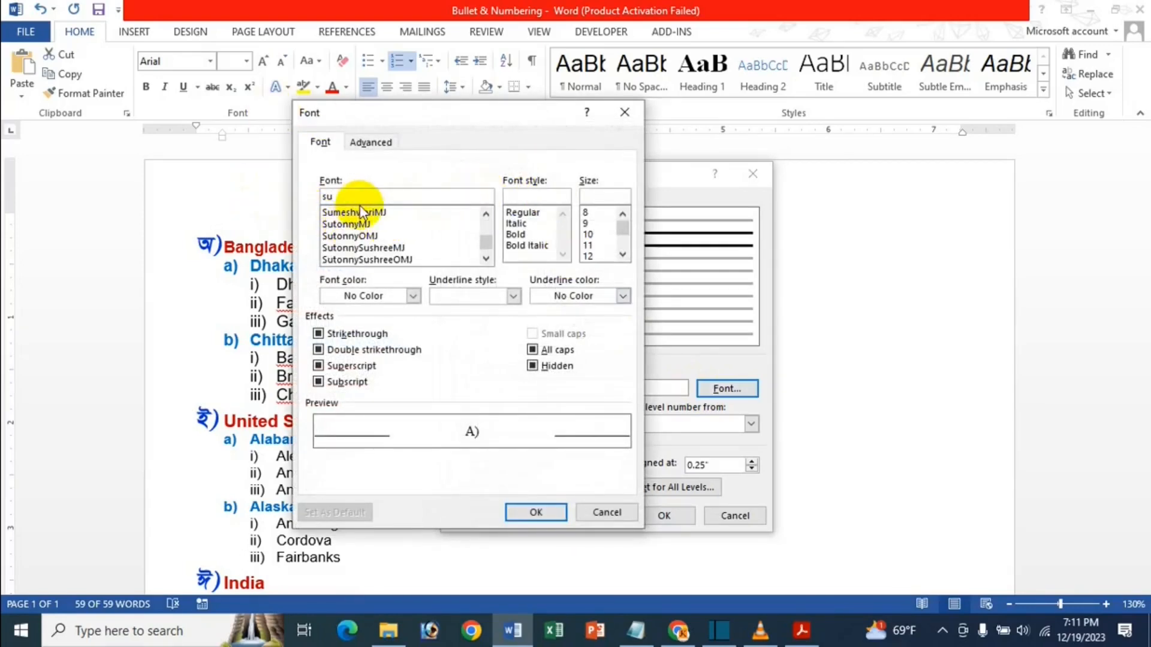
pyautogui.click(359, 224)
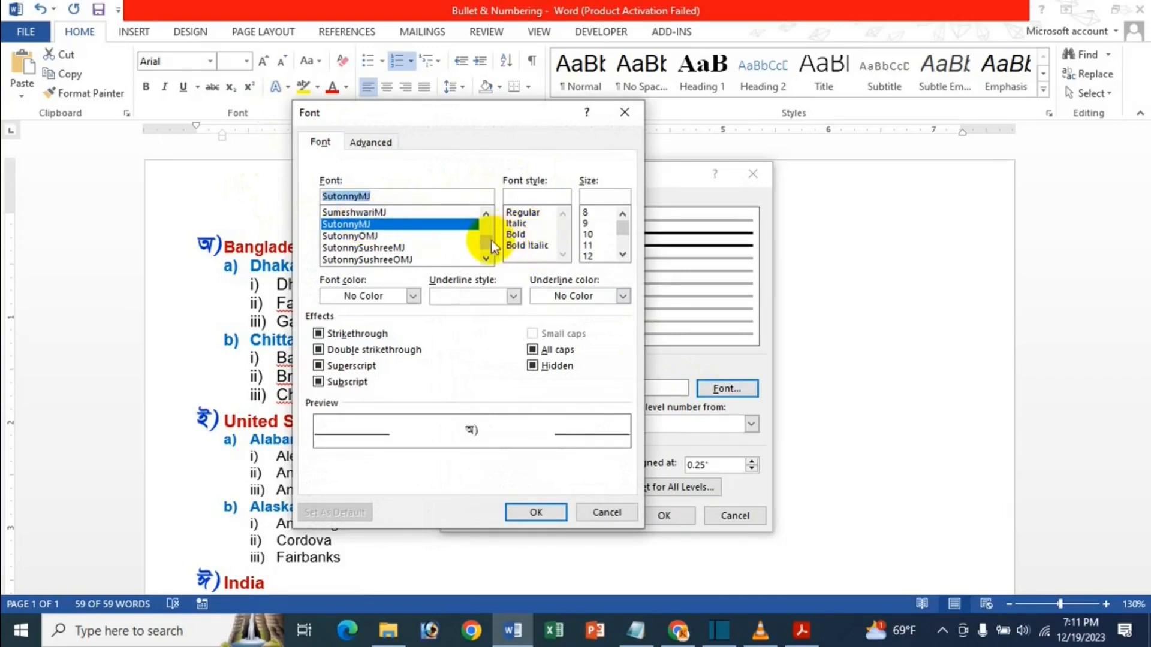
pyautogui.scroll(-1, 451, 242)
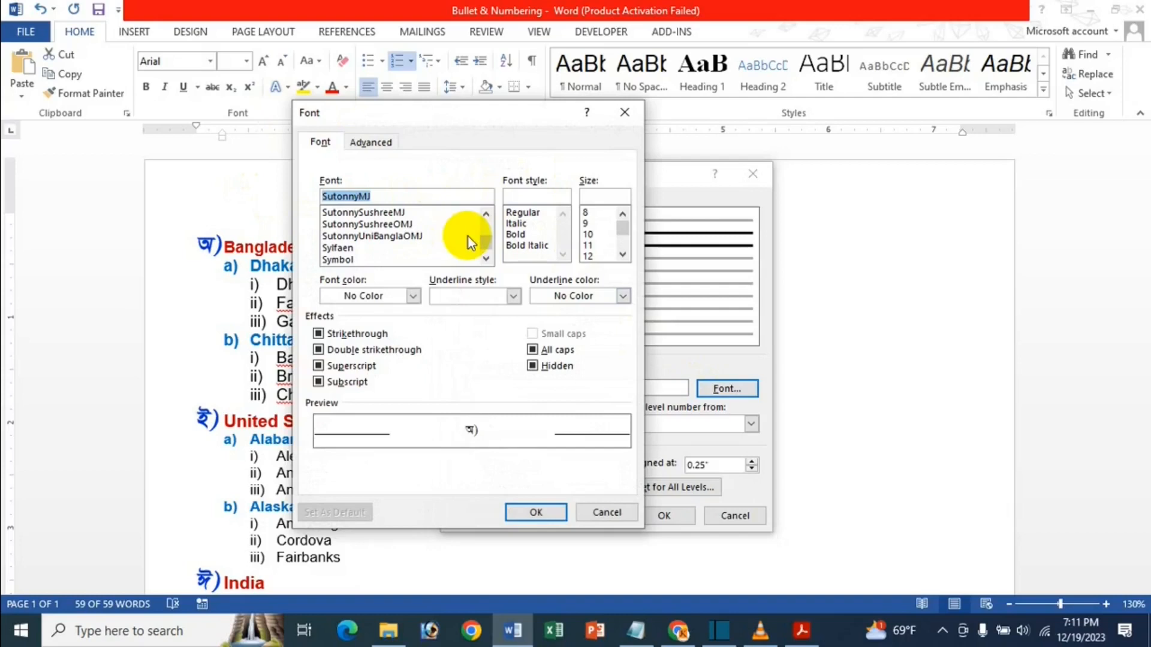
pyautogui.scroll(1, 393, 238)
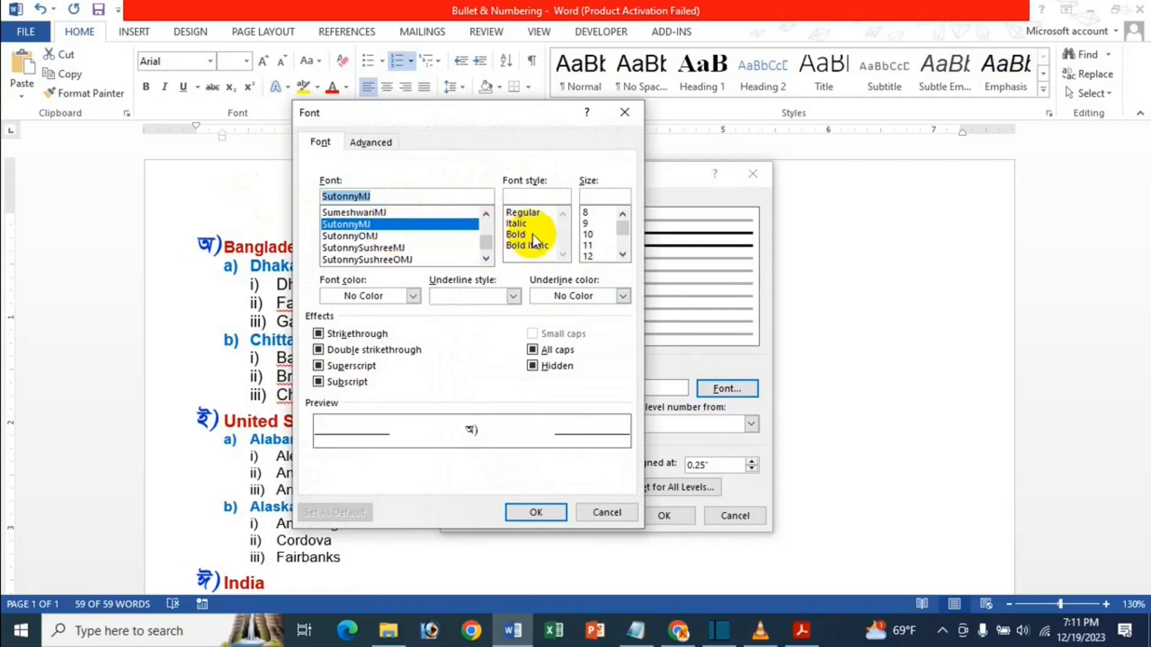
pyautogui.moveTo(534, 223); pyautogui.dragTo(537, 251)
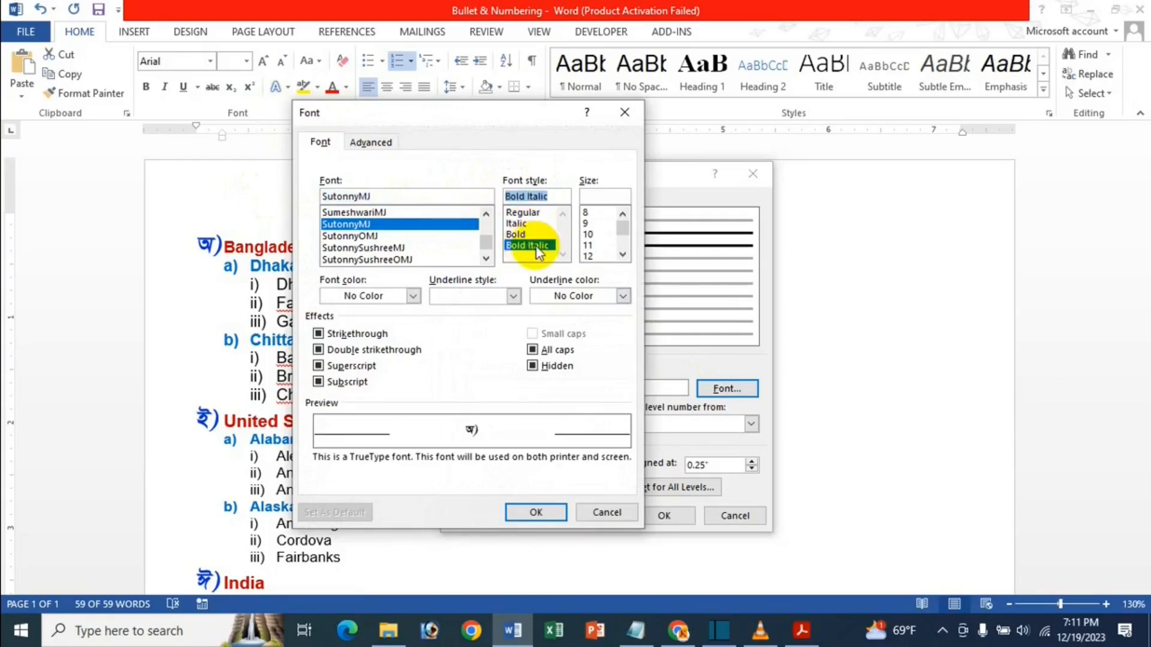
pyautogui.click(622, 255)
pyautogui.click(623, 255)
pyautogui.click(622, 255)
pyautogui.click(588, 245)
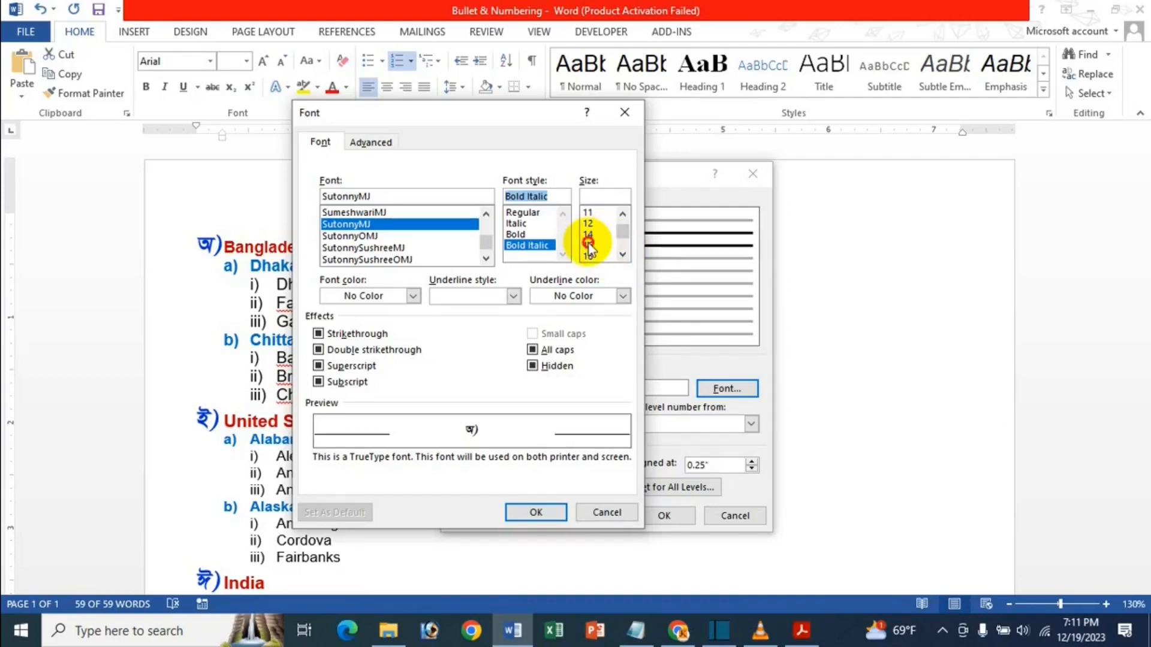
pyautogui.click(551, 514)
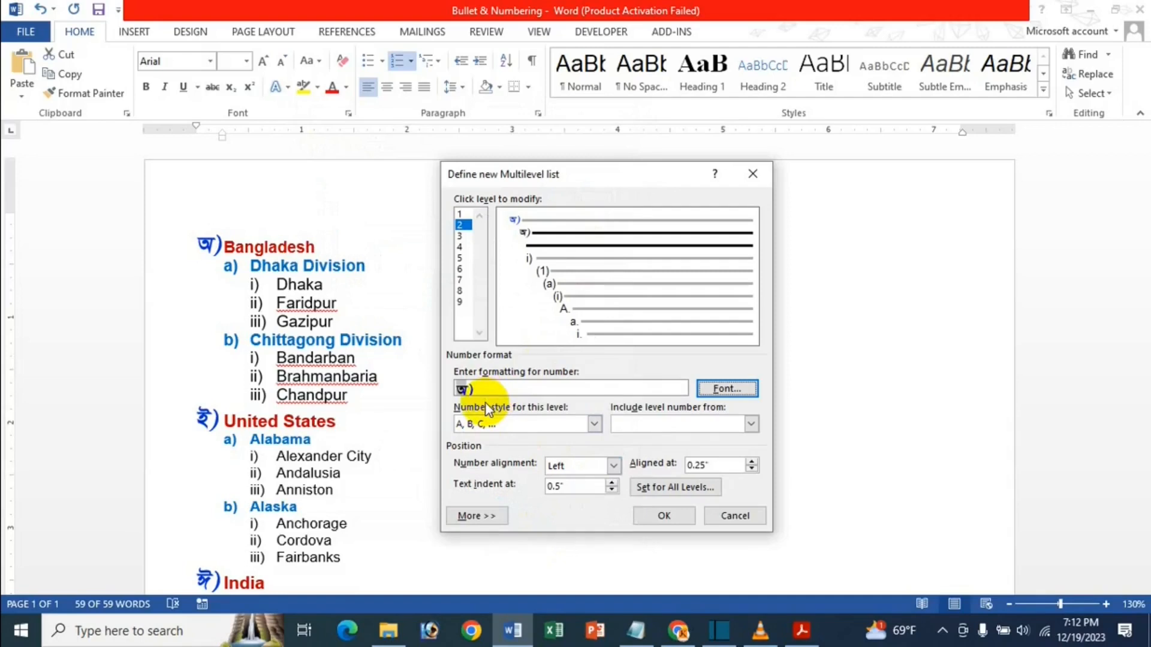
pyautogui.click(672, 516)
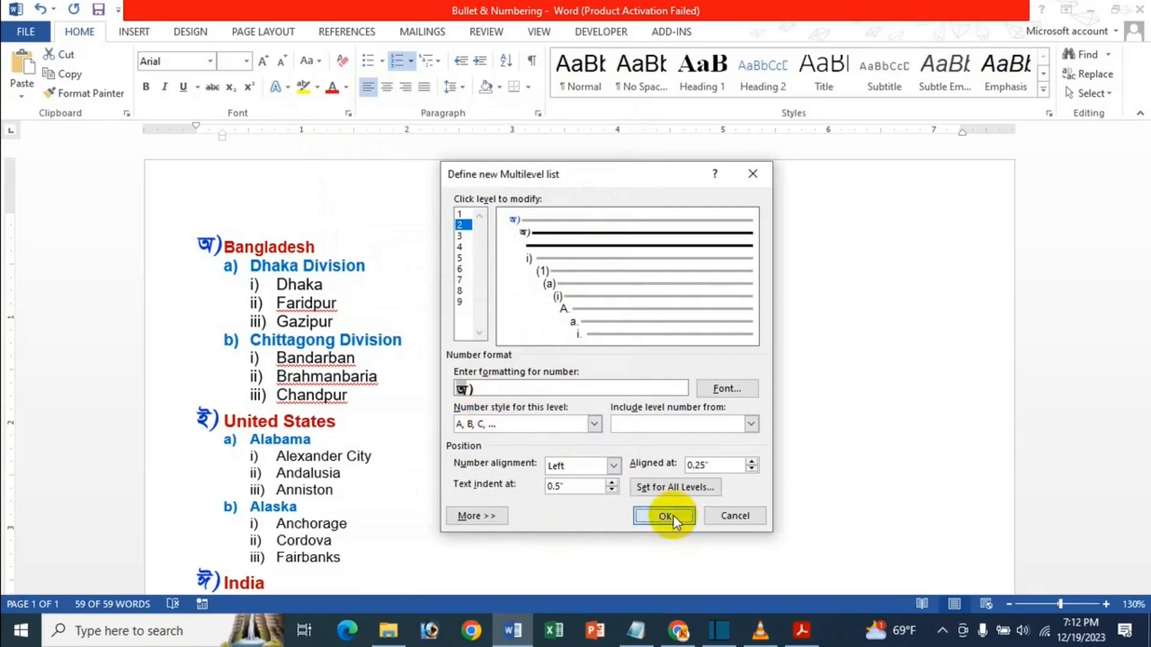
pyautogui.click(439, 62)
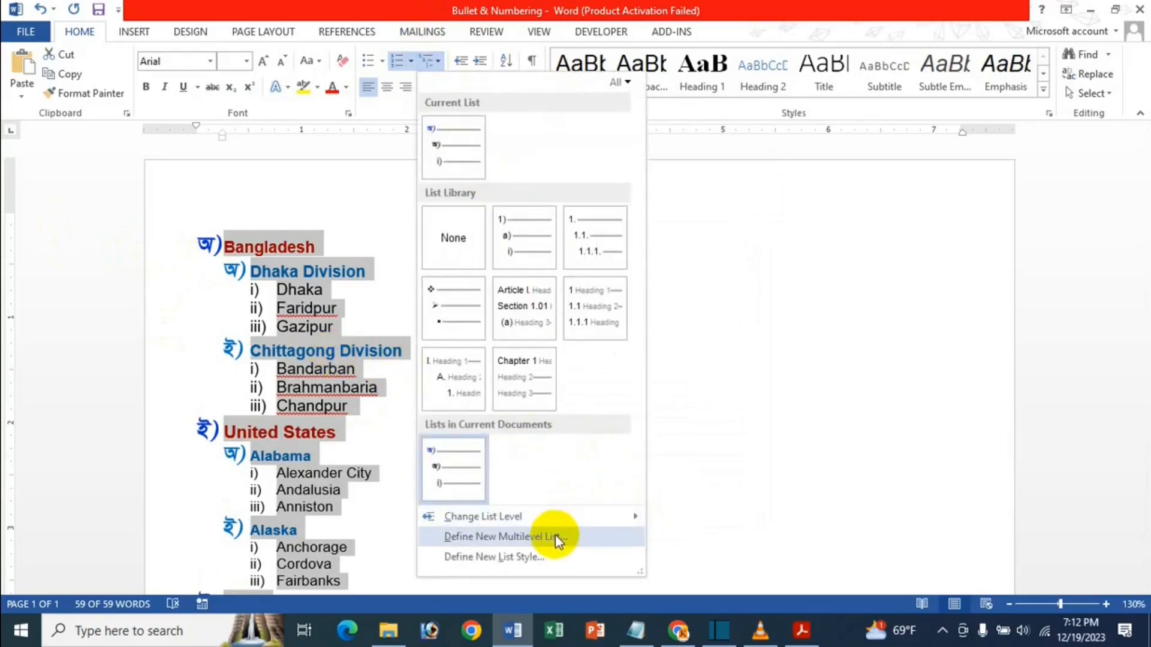
pyautogui.click(463, 560)
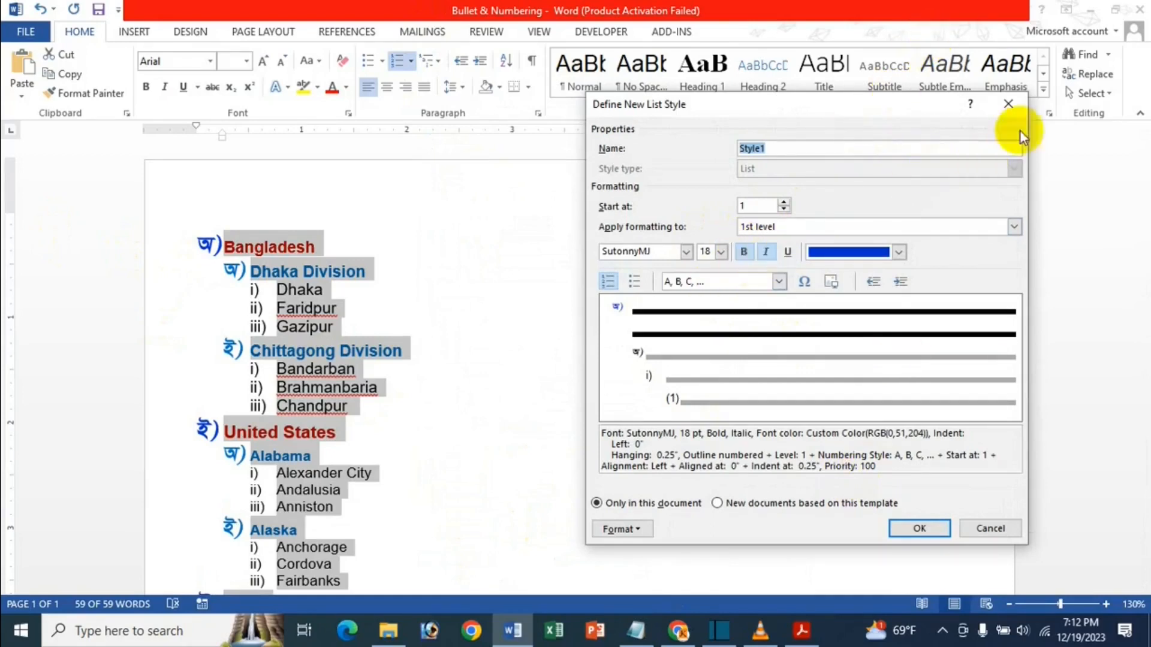
pyautogui.click(1009, 106)
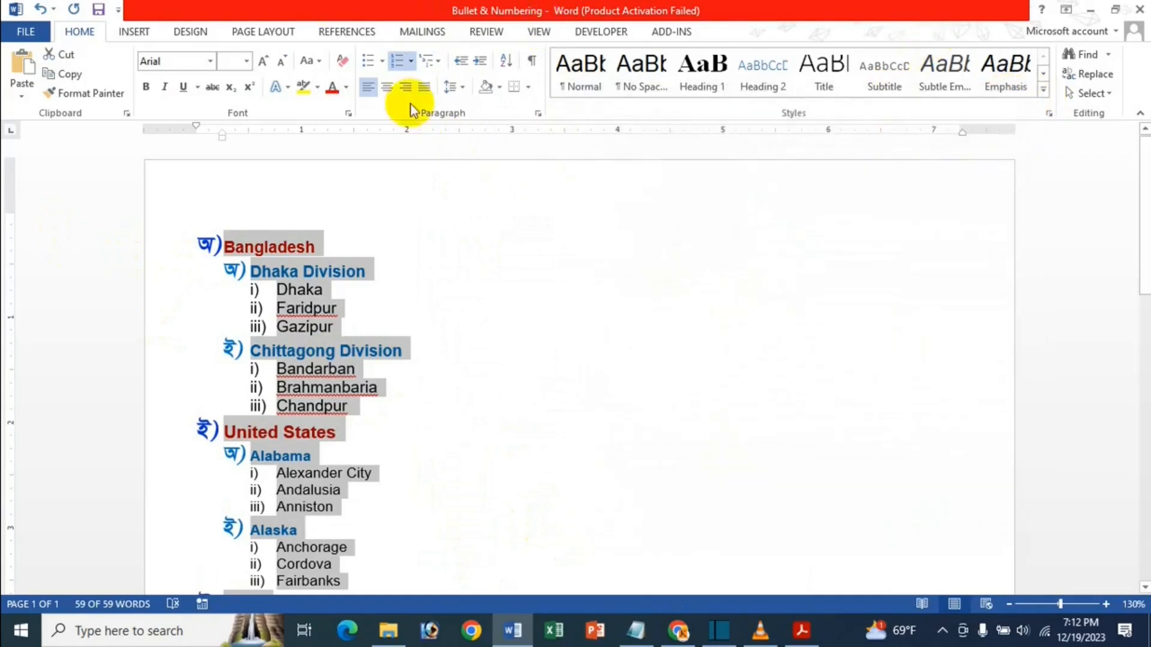
# Redefine the multilevel list so level 1 uses the lowercase a, b, c number style.
pyautogui.click(440, 62)
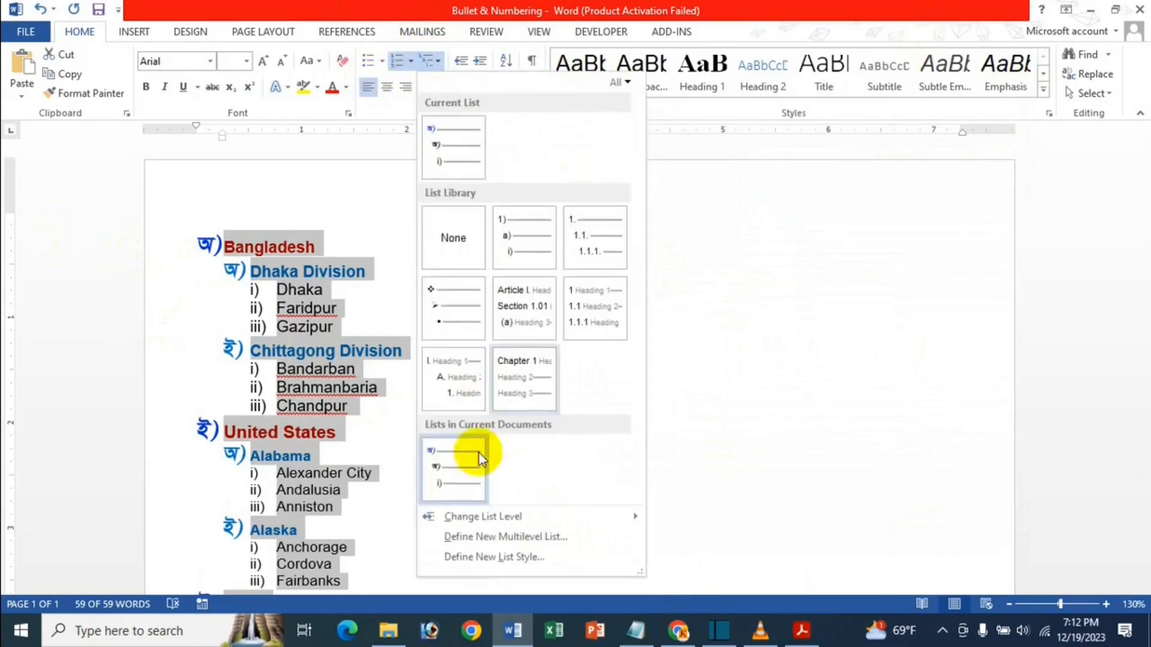
pyautogui.click(476, 542)
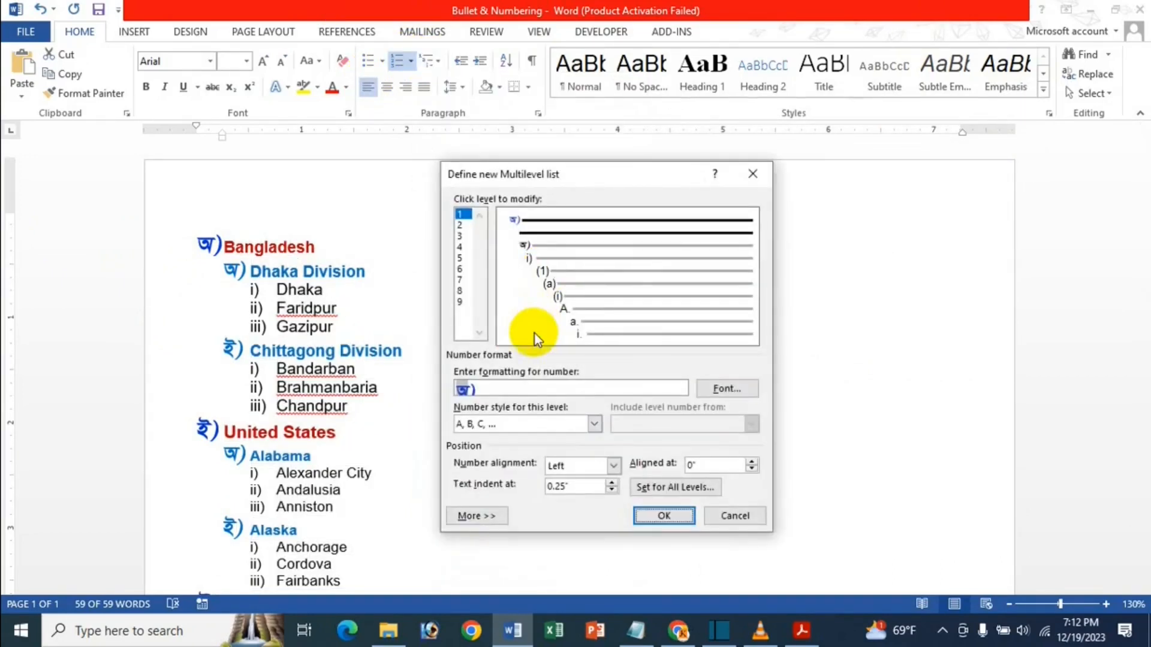
pyautogui.click(515, 432)
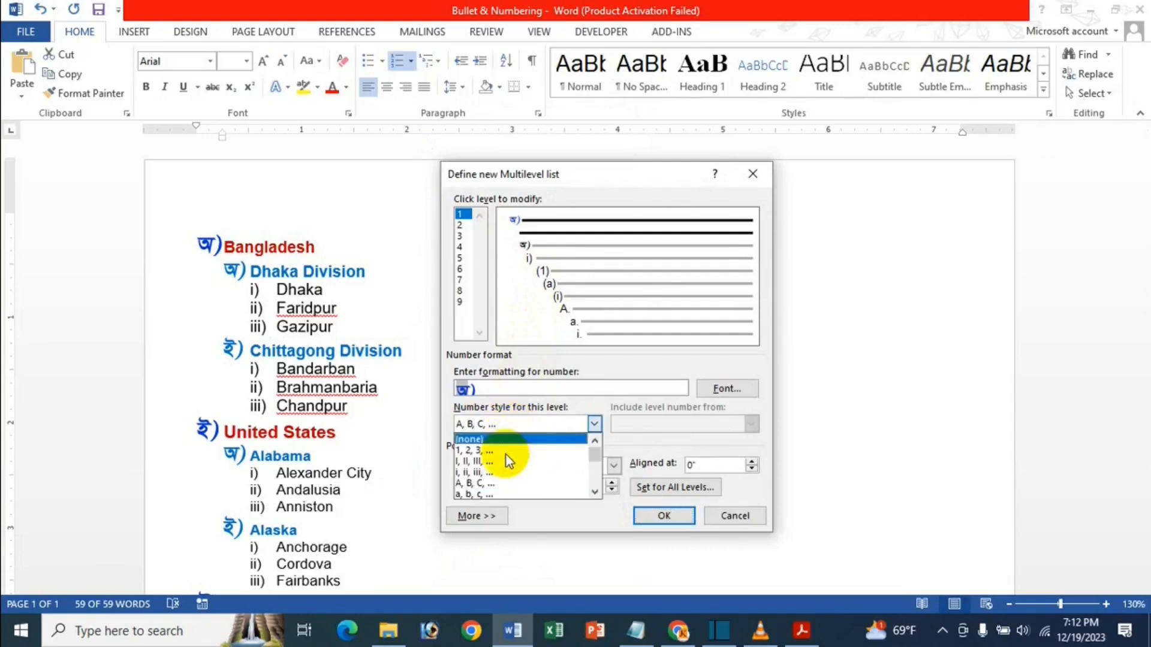
pyautogui.click(491, 496)
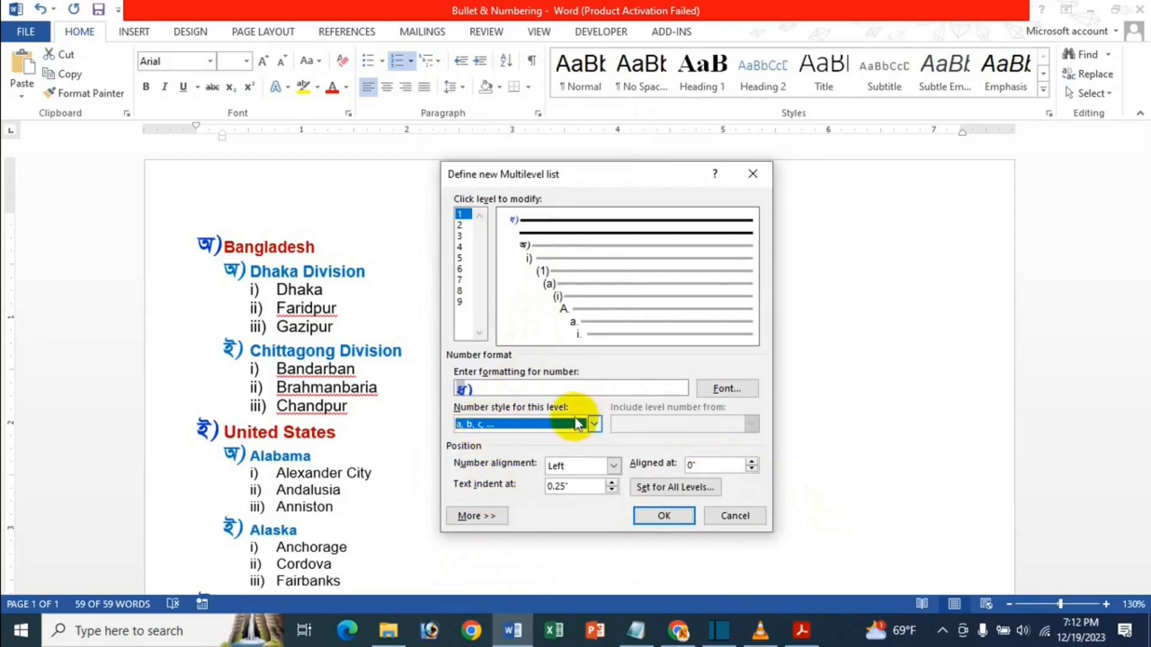
pyautogui.click(661, 521)
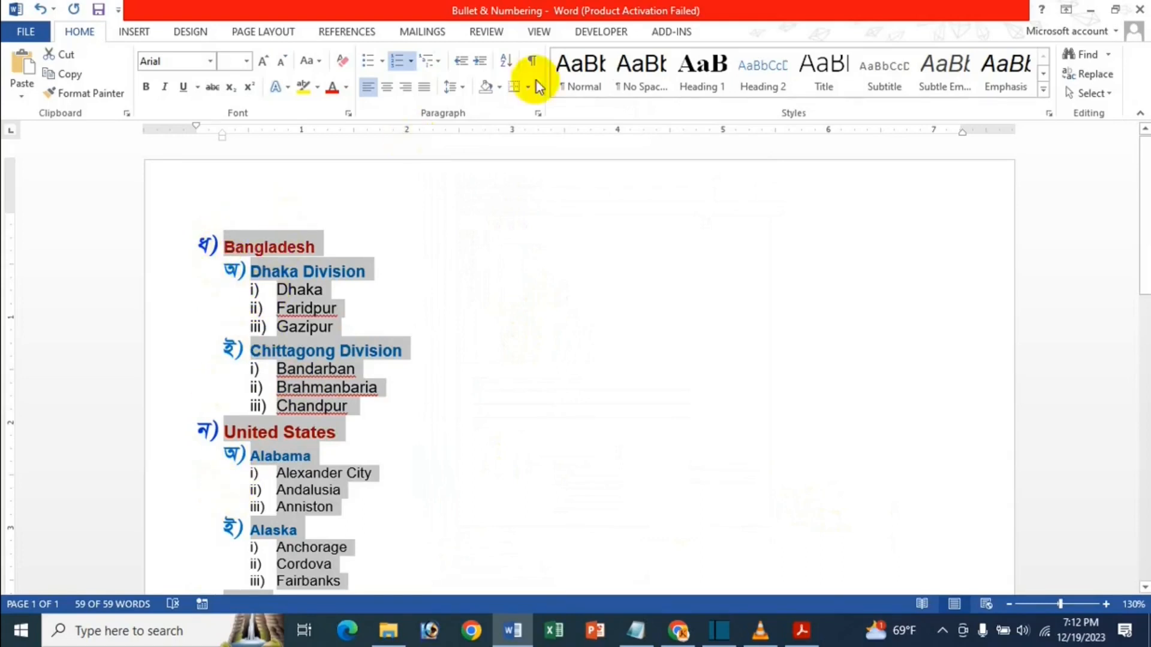
pyautogui.click(409, 60)
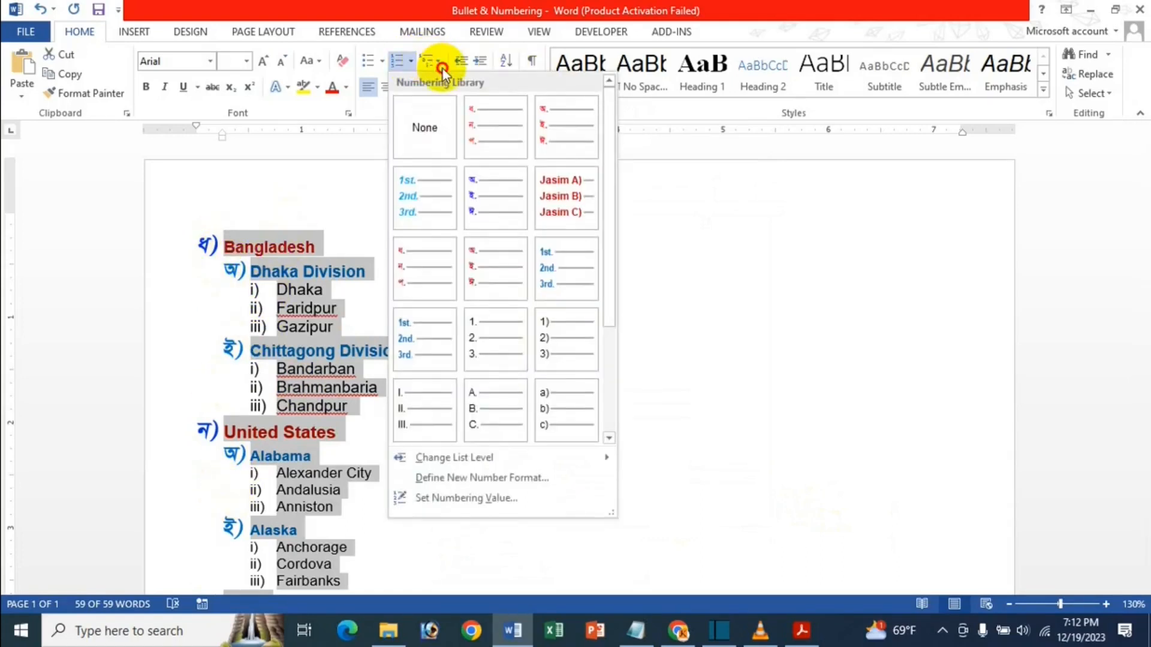
# In a new multilevel list definition, set level 1 back to capital A, B, C numbering.
pyautogui.click(430, 60)
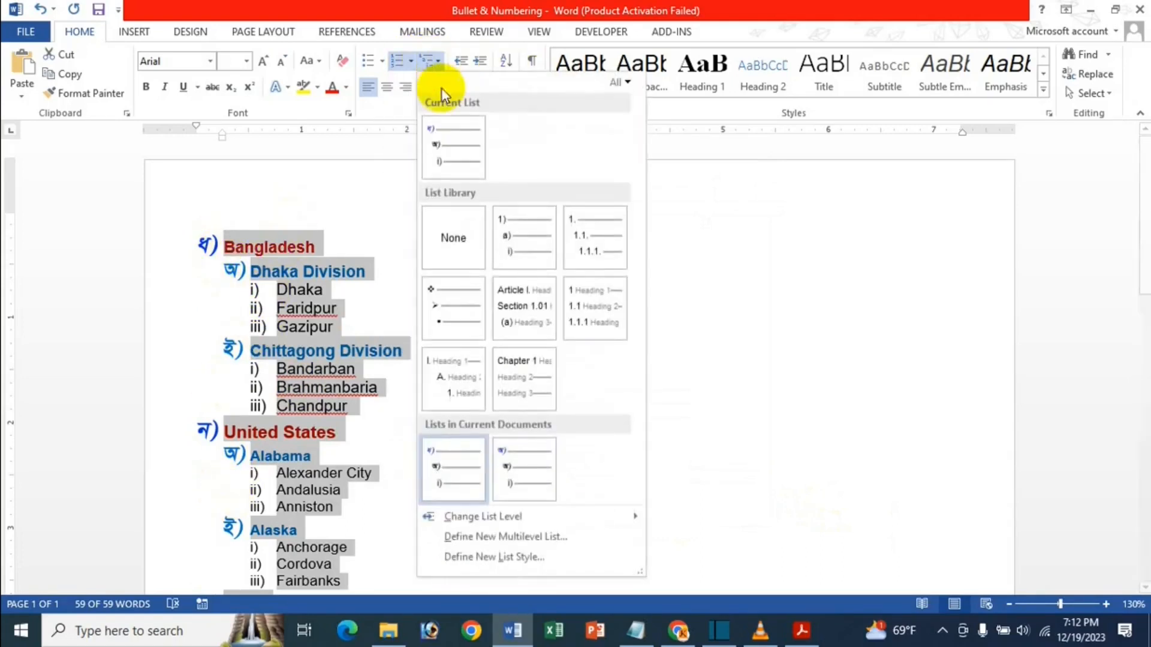
pyautogui.click(481, 537)
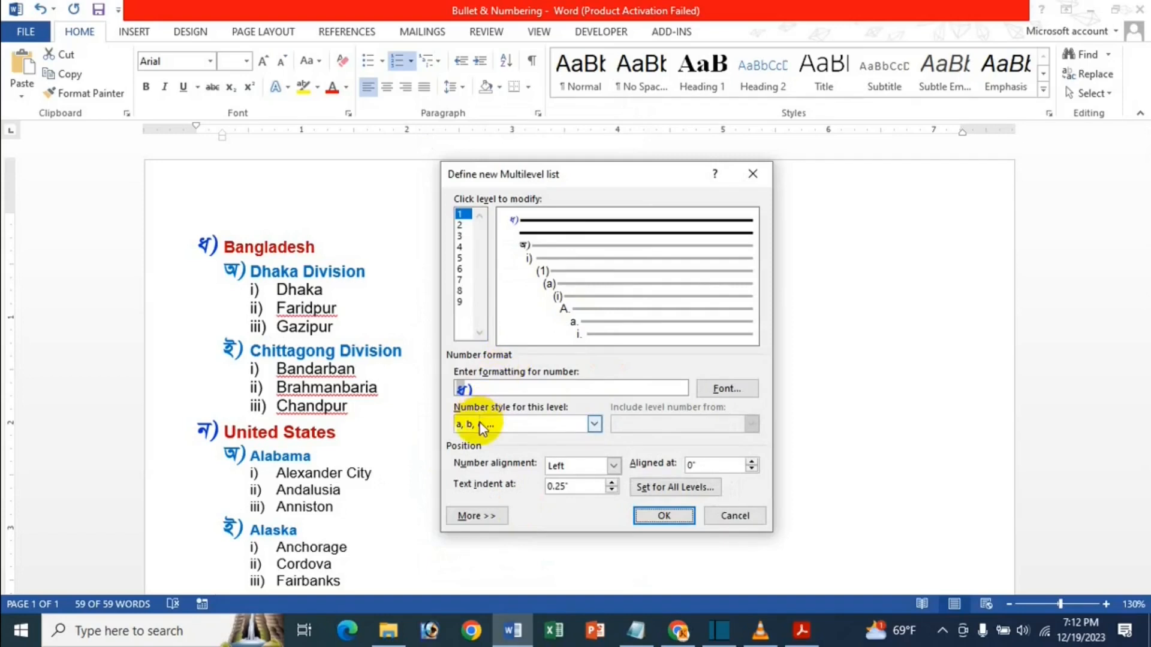
pyautogui.click(477, 424)
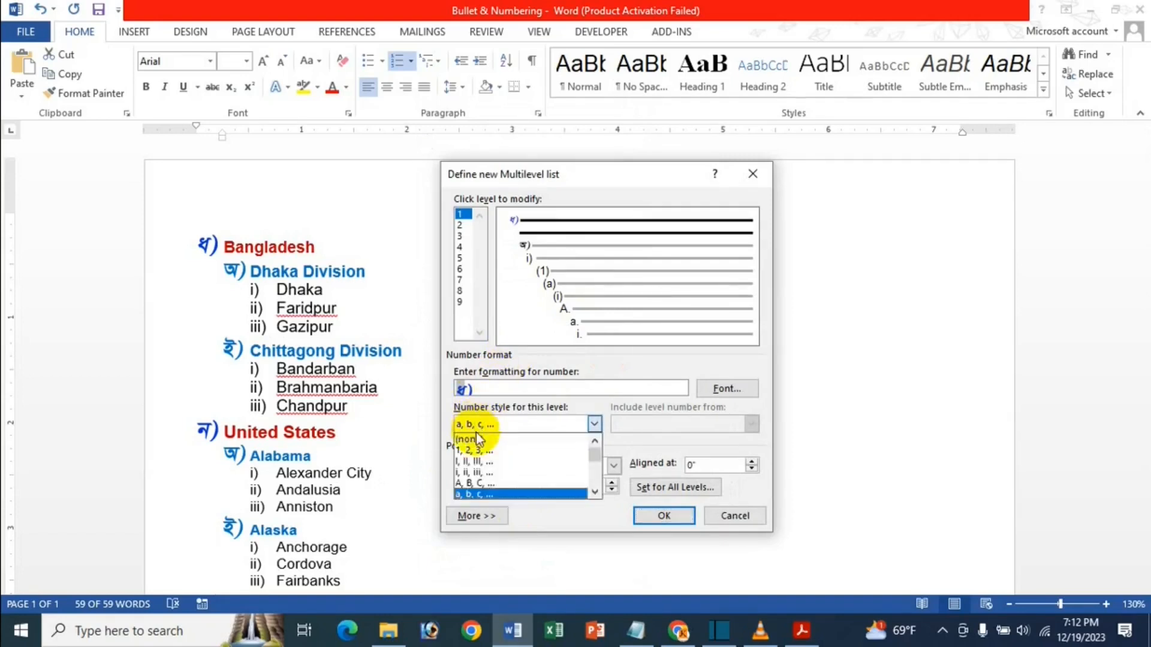
pyautogui.click(498, 483)
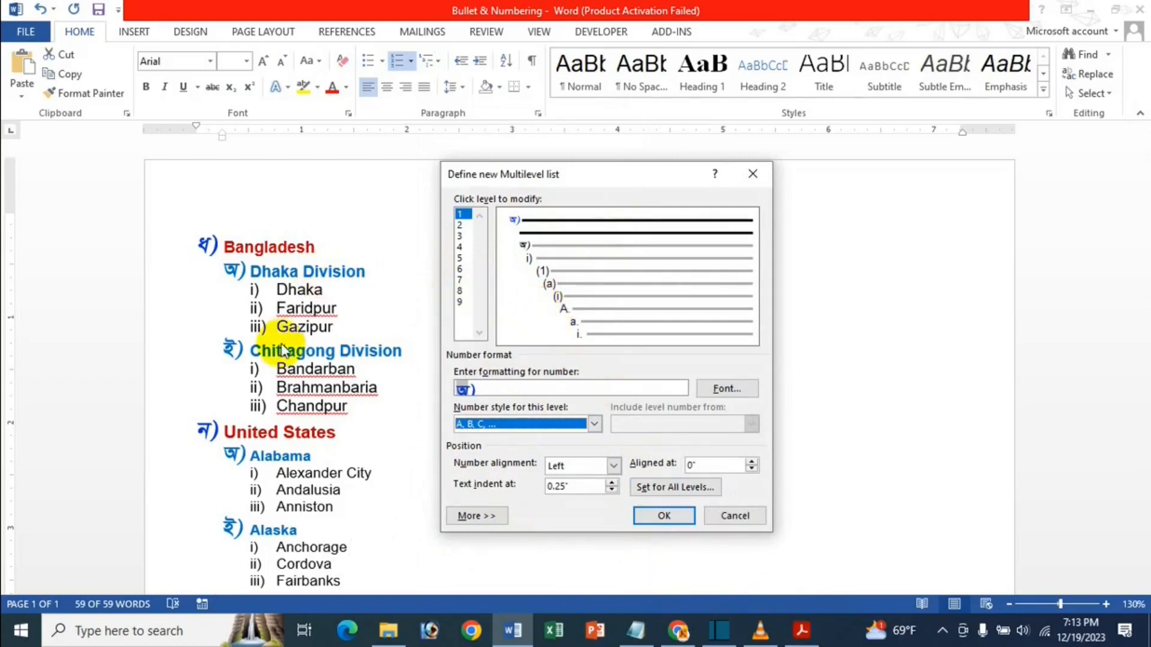
pyautogui.click(467, 237)
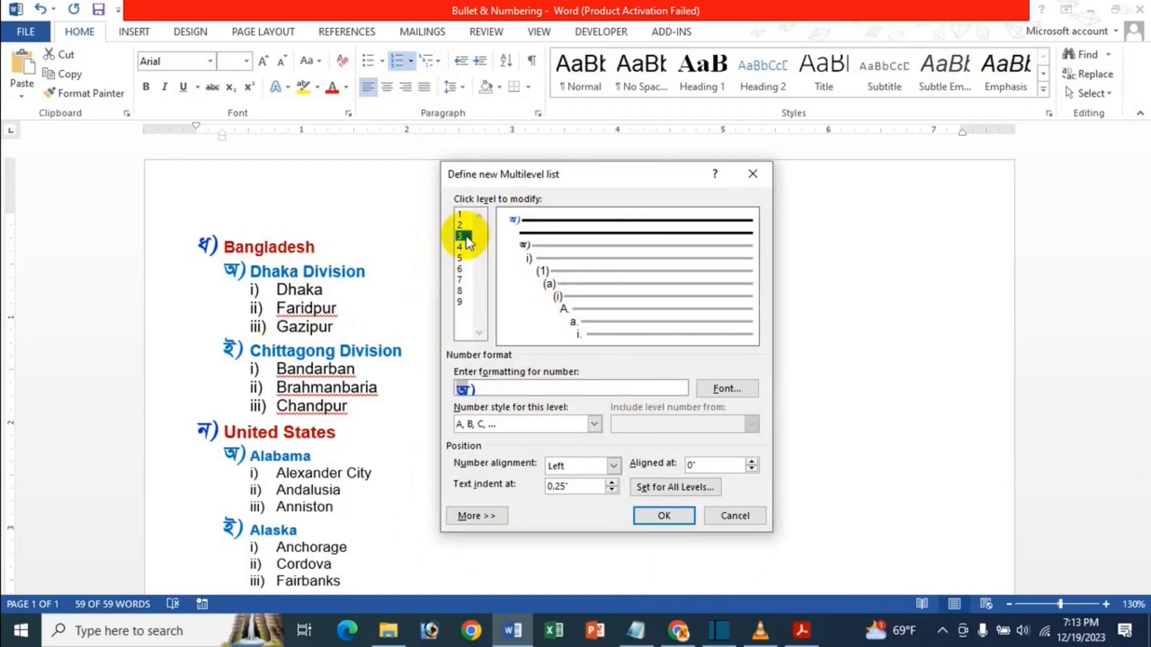
# Give the level-3 number red italic 14-pt SutonnyMJ and apply the list definition.
pyautogui.click(727, 389)
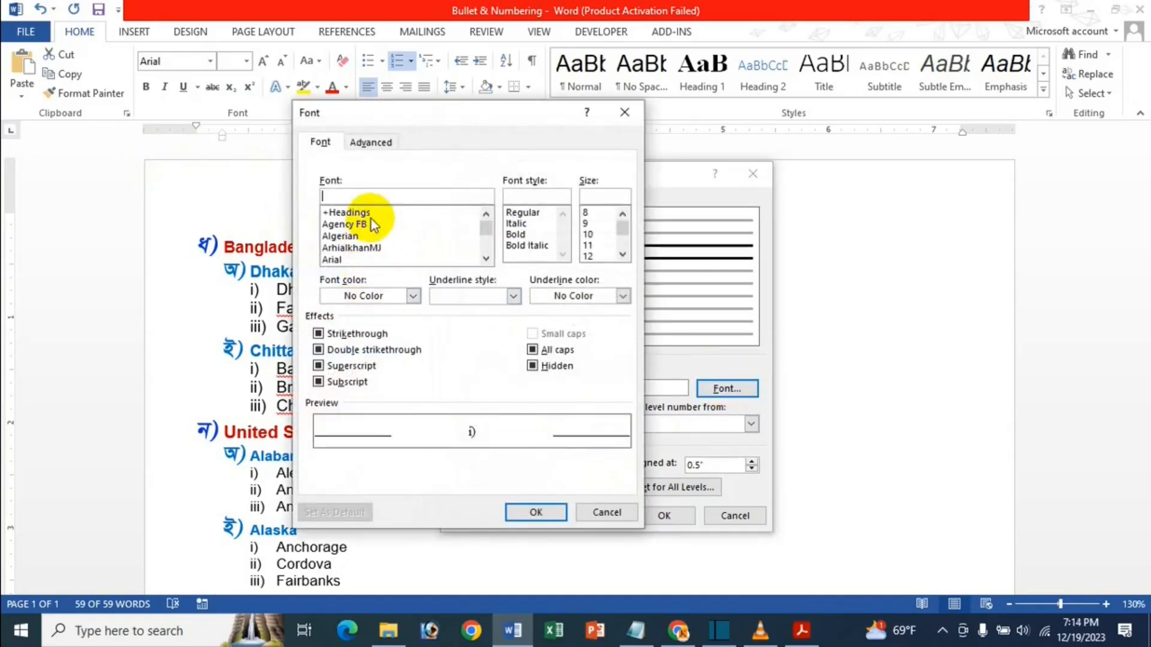
pyautogui.write('Su')
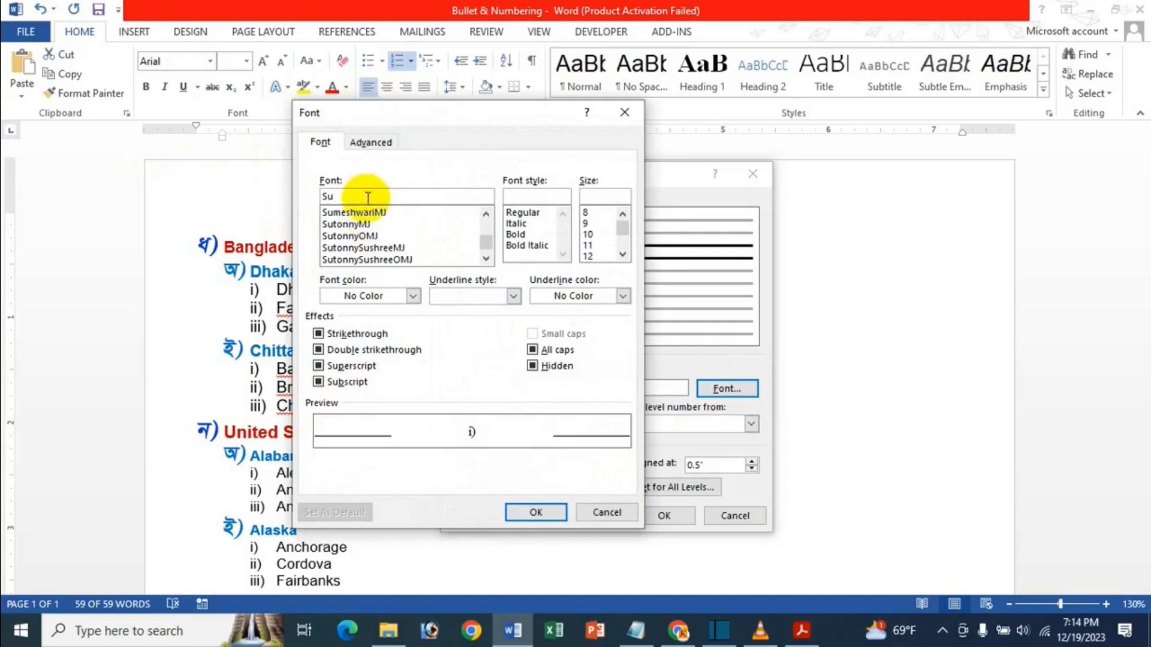
pyautogui.click(355, 227)
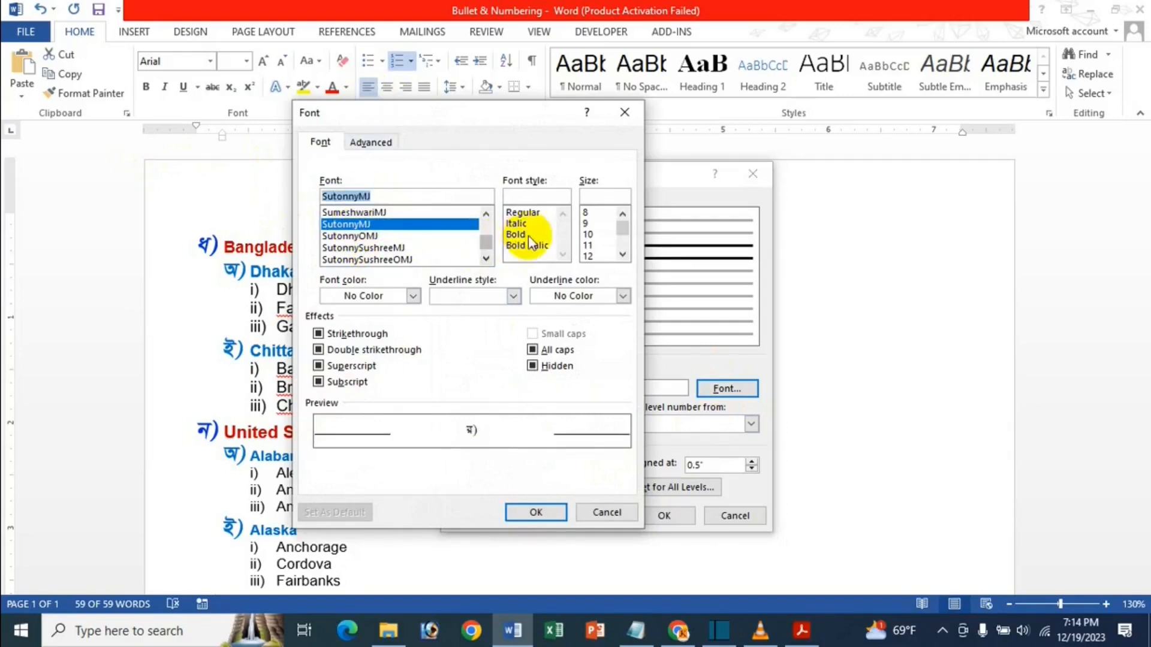
pyautogui.click(515, 224)
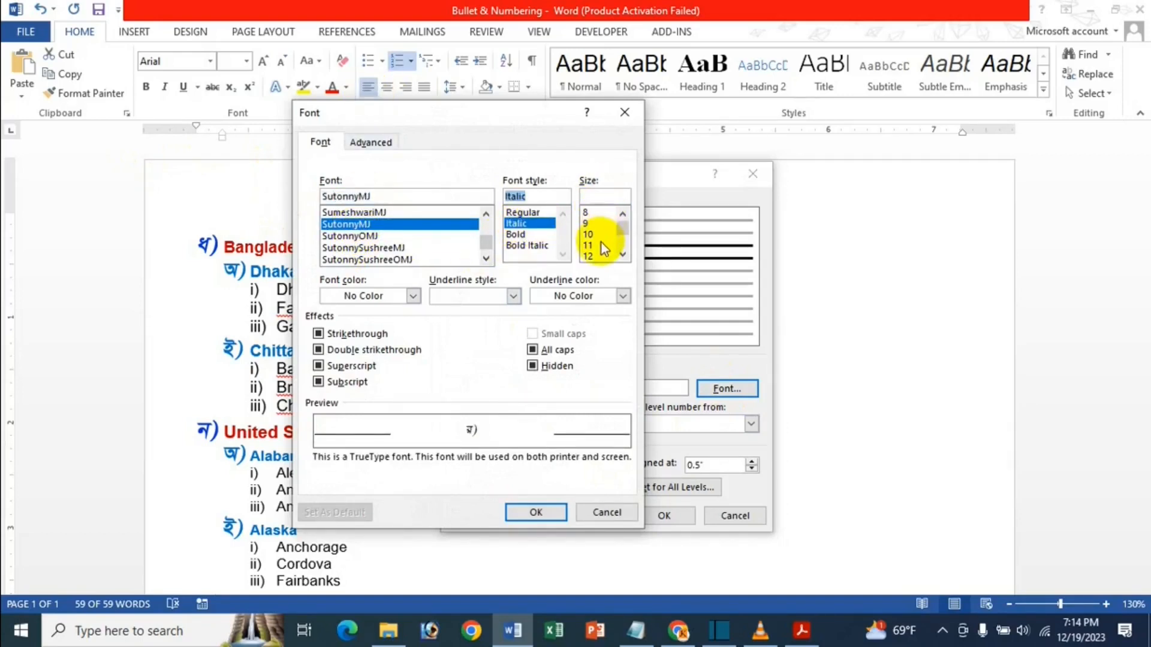
pyautogui.scroll(-1, 599, 249)
pyautogui.click(595, 234)
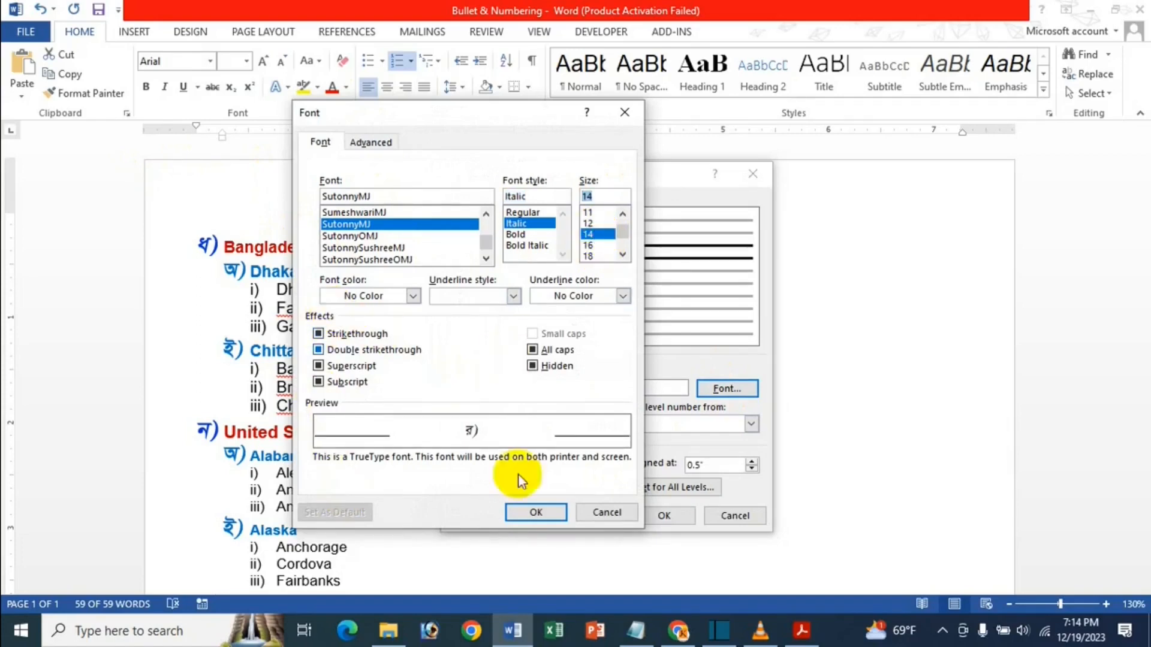
pyautogui.click(379, 296)
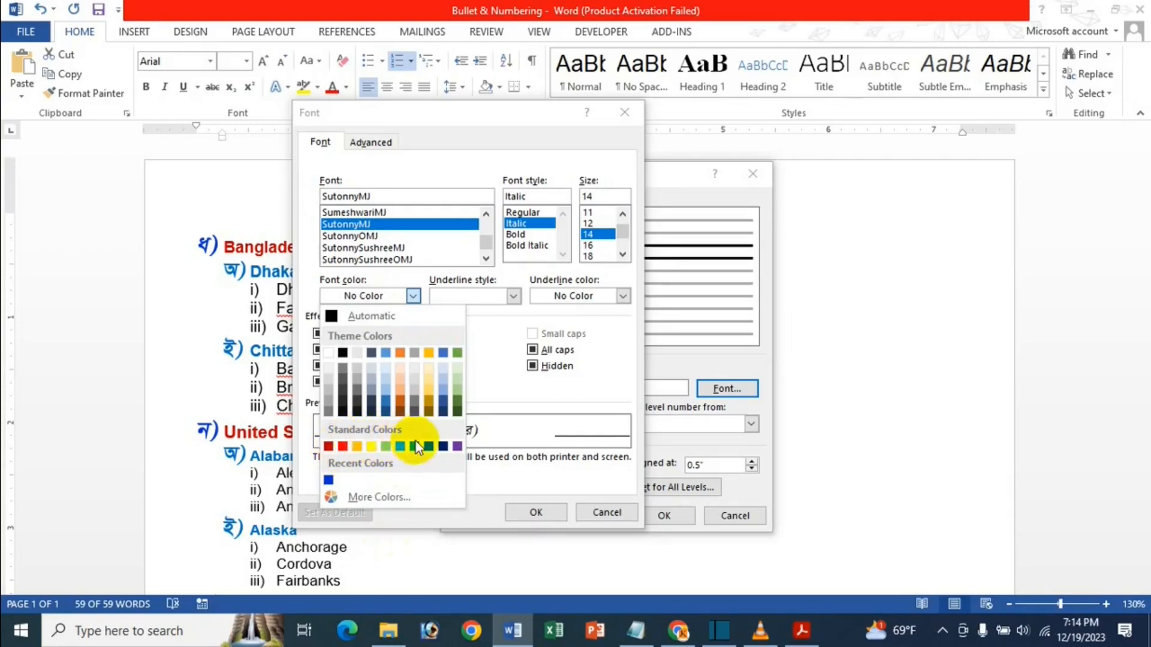
pyautogui.click(344, 447)
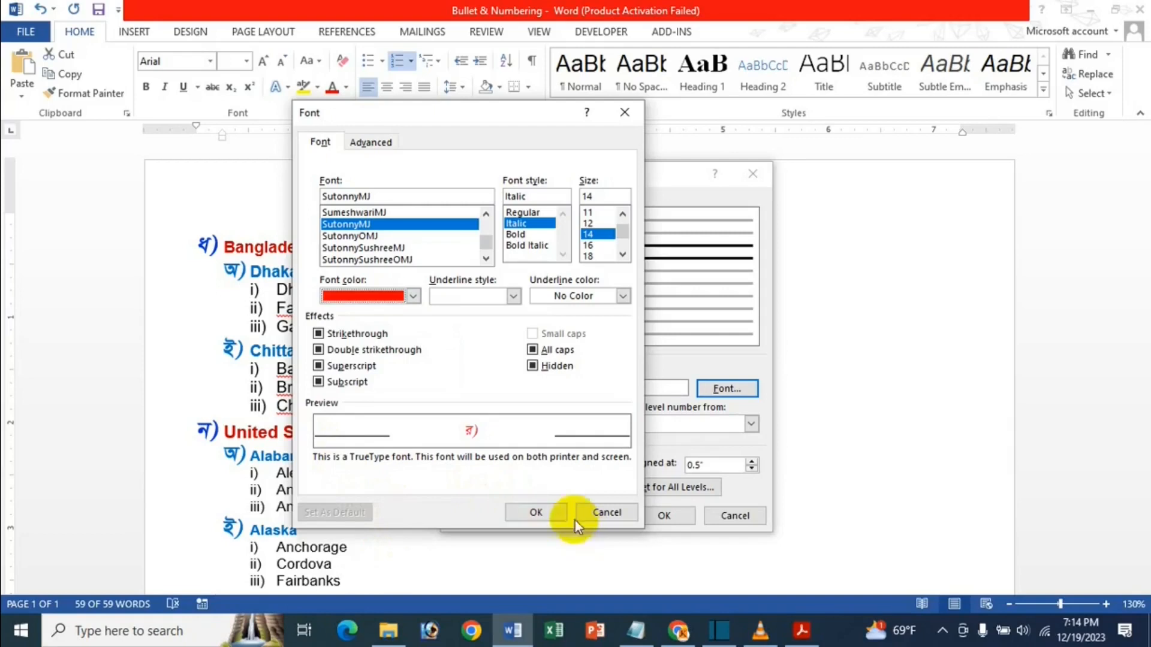
pyautogui.click(548, 512)
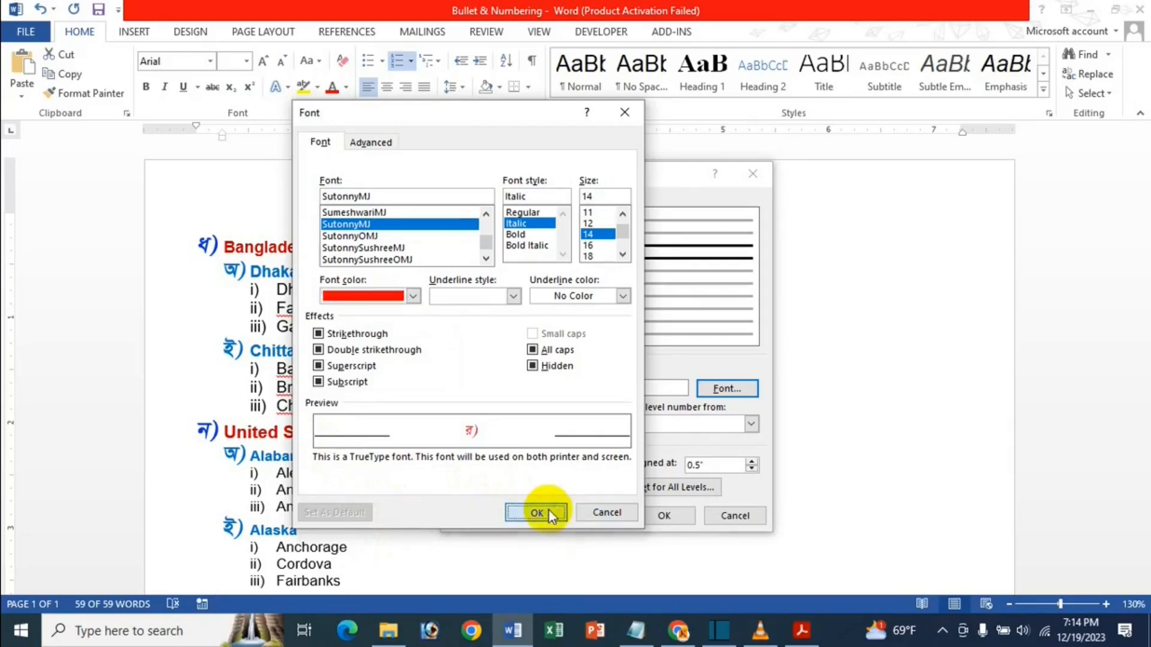
pyautogui.click(678, 516)
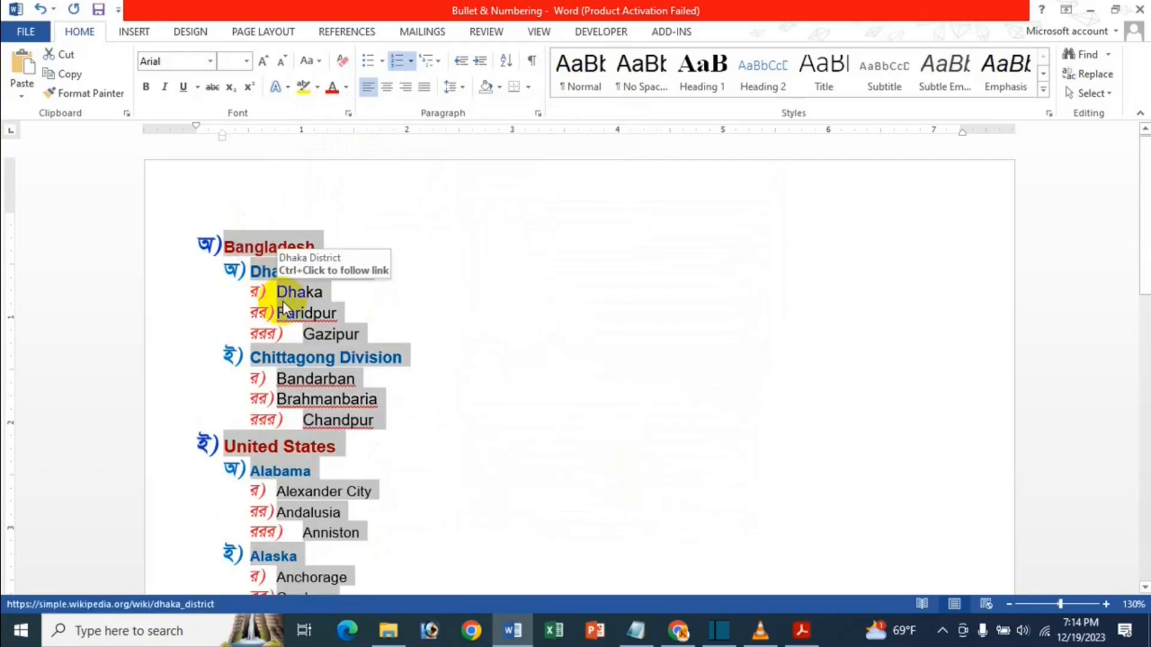
# Redefine the multilevel list with level 3 switched to the A, B, C number style.
pyautogui.click(437, 60)
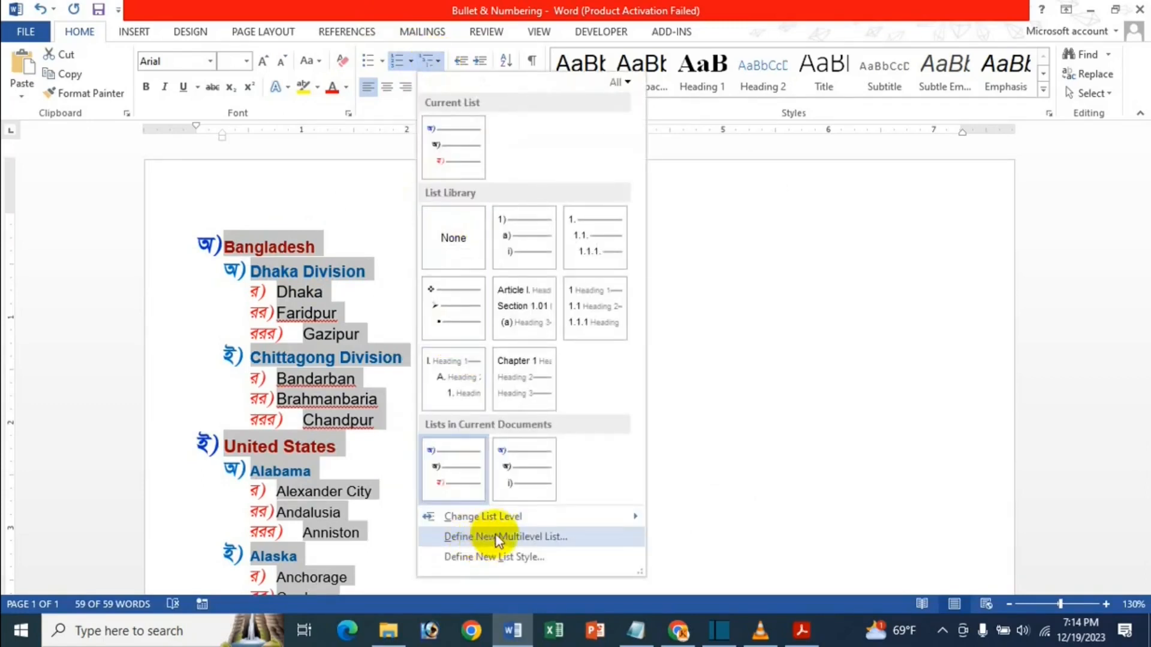
pyautogui.click(519, 542)
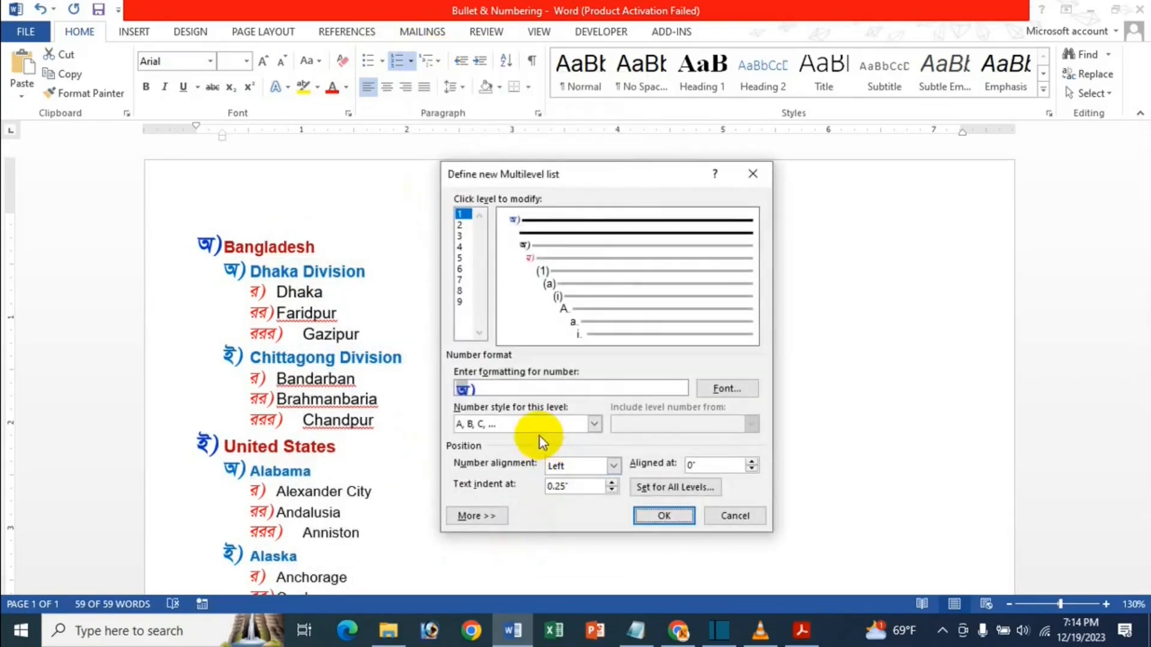
pyautogui.click(461, 235)
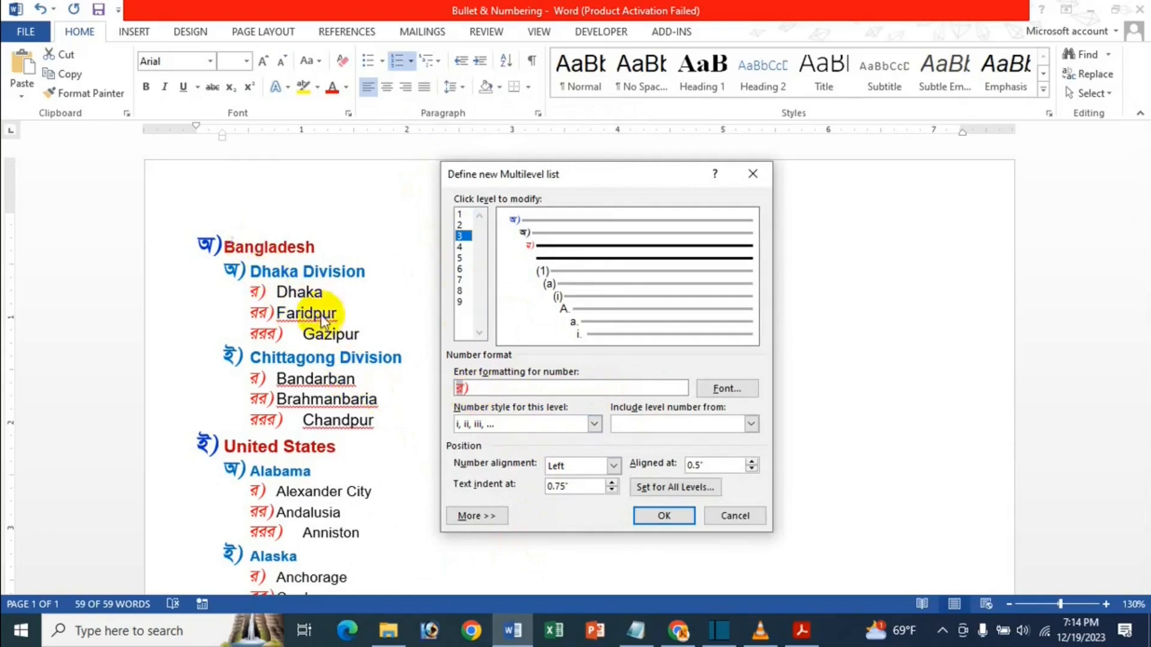
pyautogui.click(540, 425)
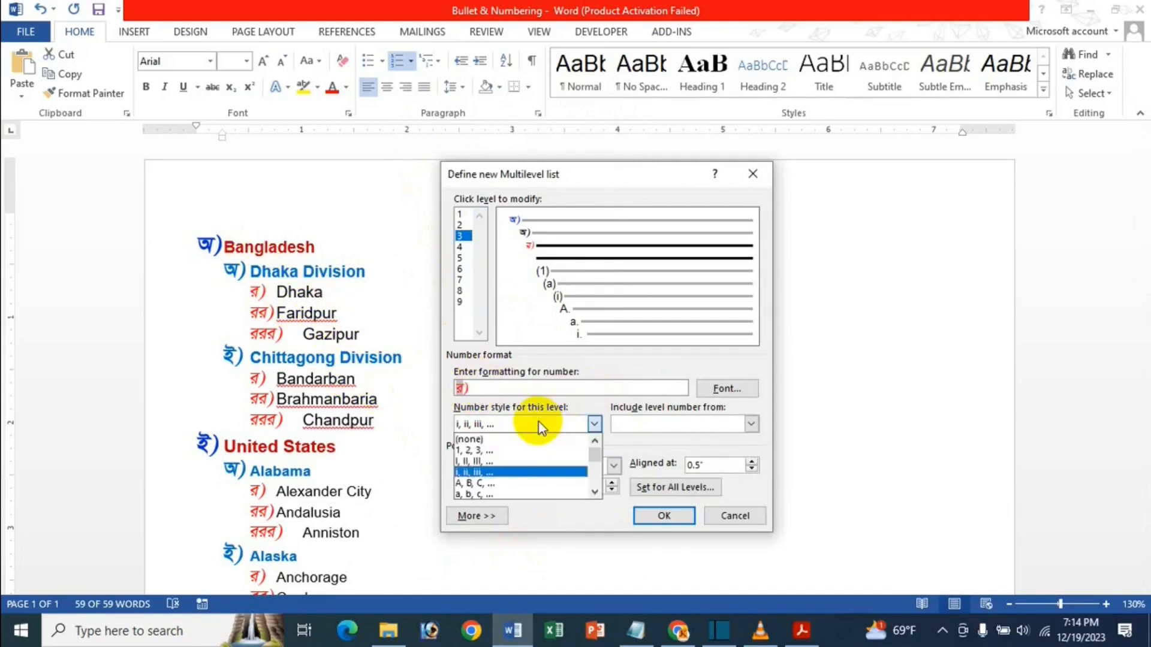
pyautogui.click(476, 484)
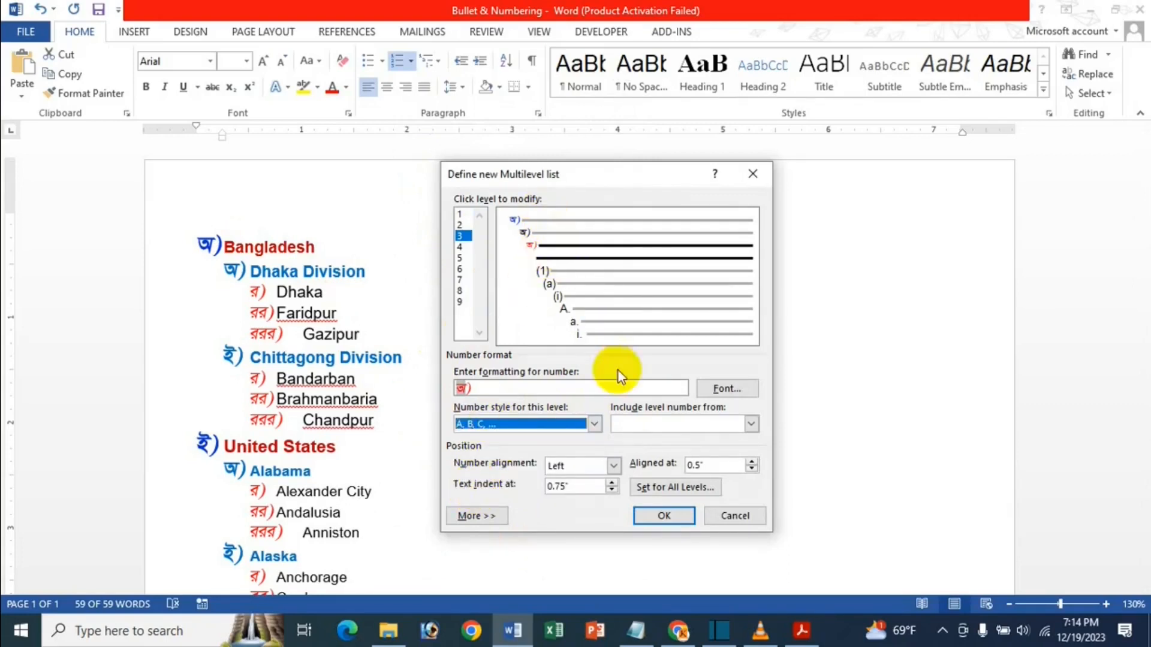
pyautogui.click(656, 519)
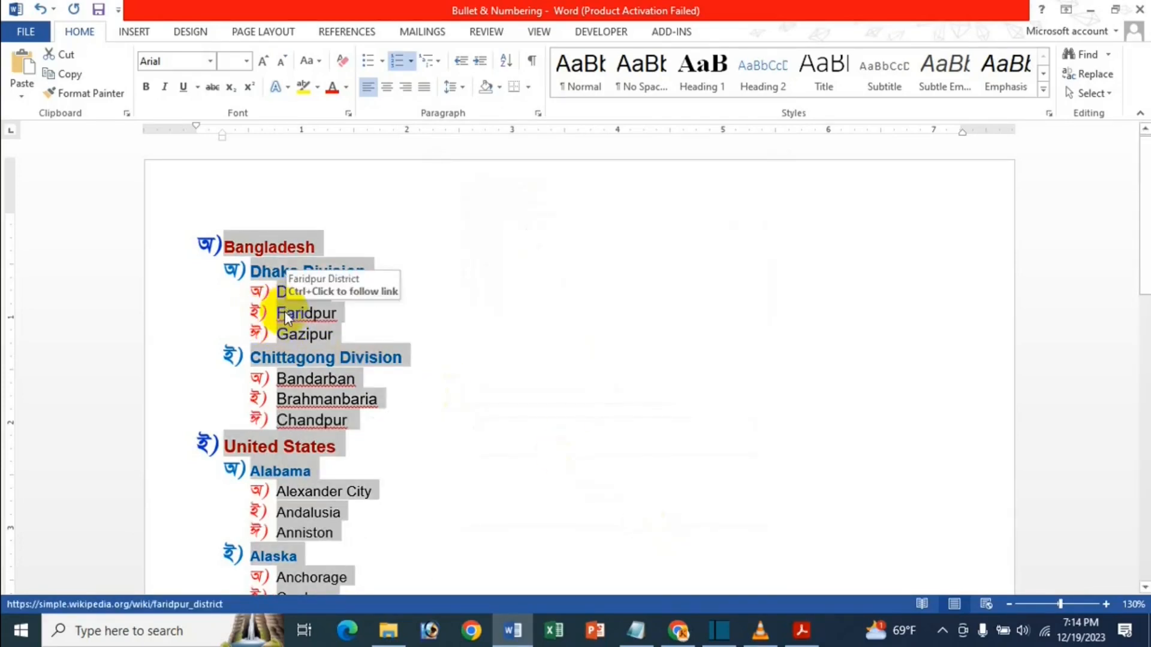
pyautogui.click(430, 62)
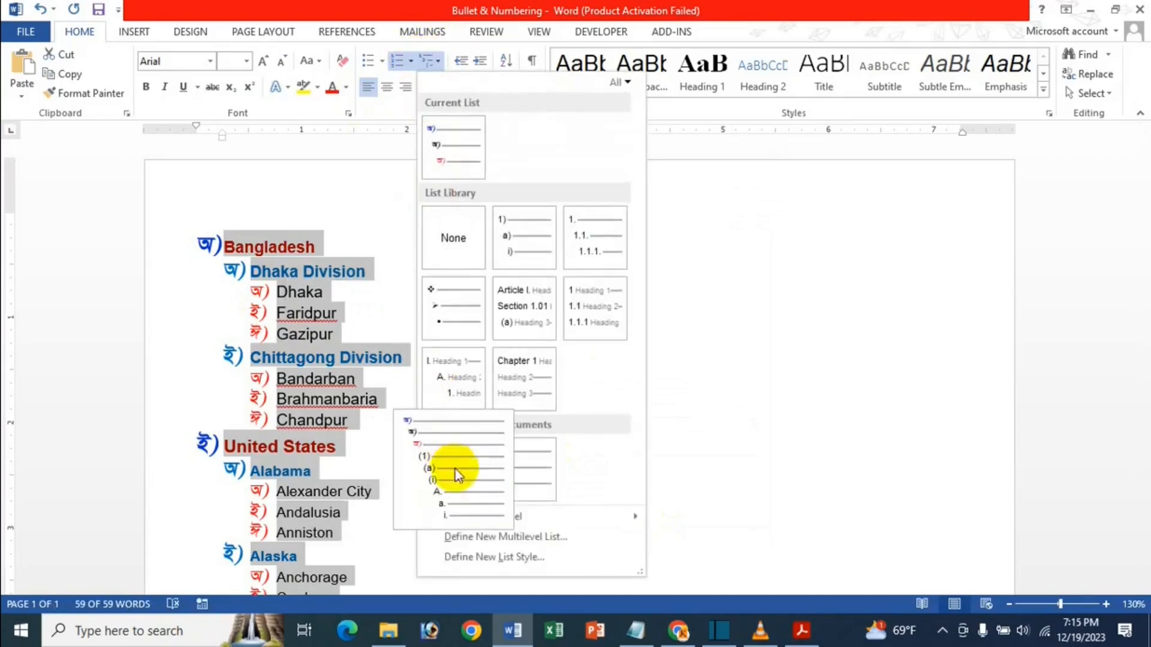
pyautogui.click(472, 560)
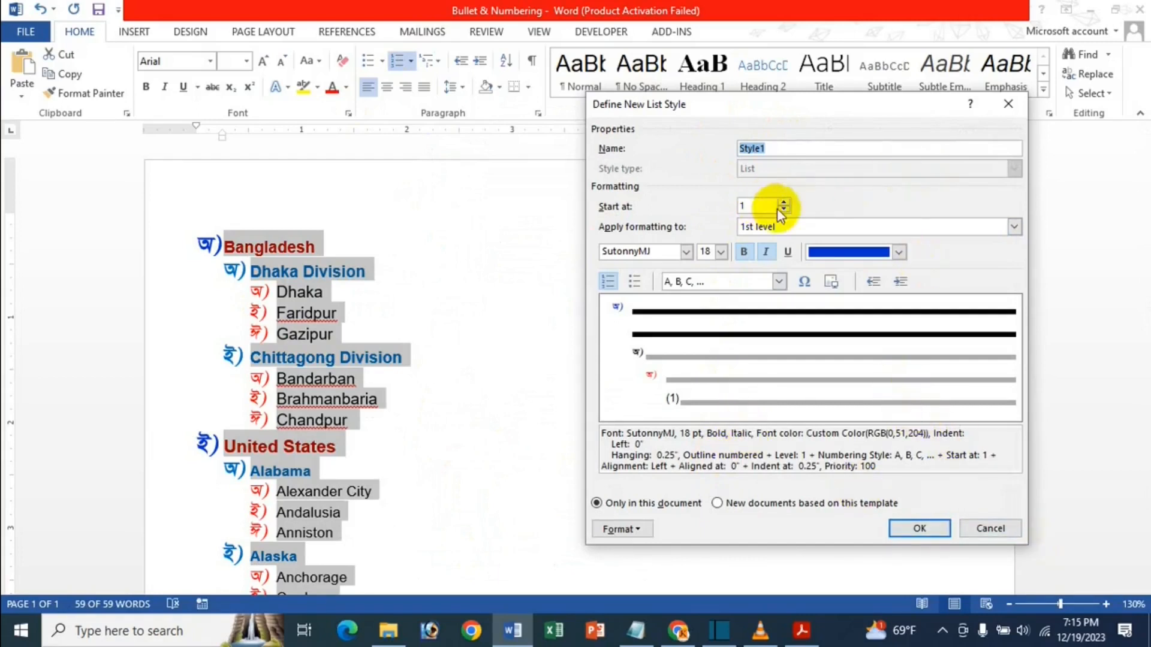
pyautogui.click(791, 226)
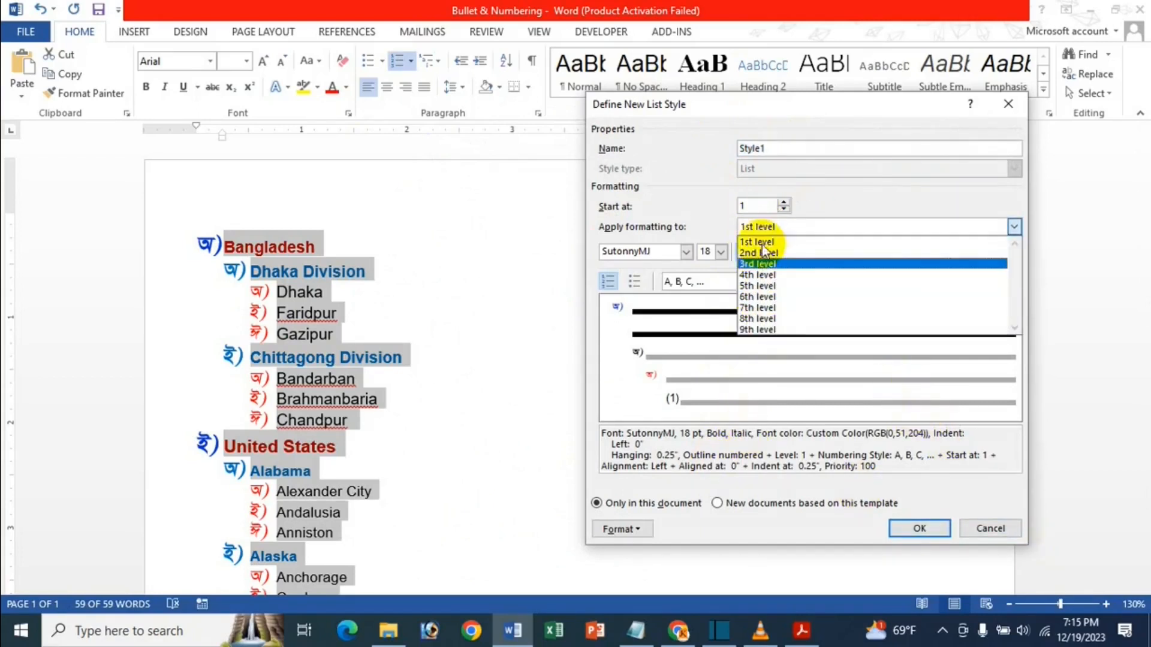
pyautogui.click(680, 186)
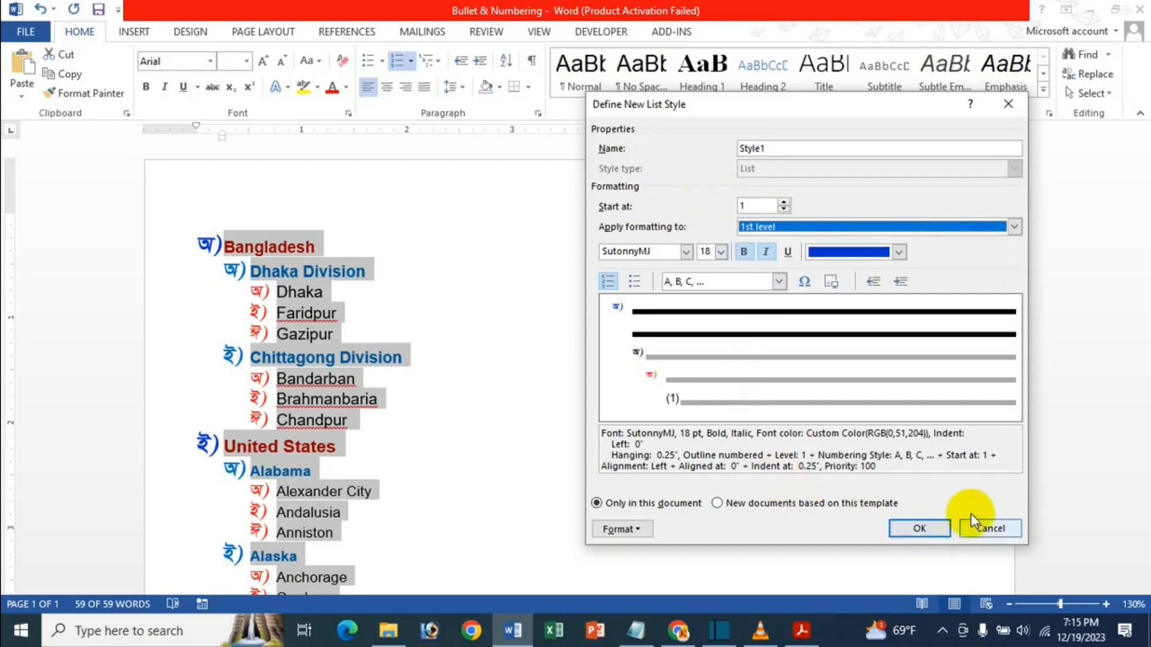
pyautogui.click(976, 536)
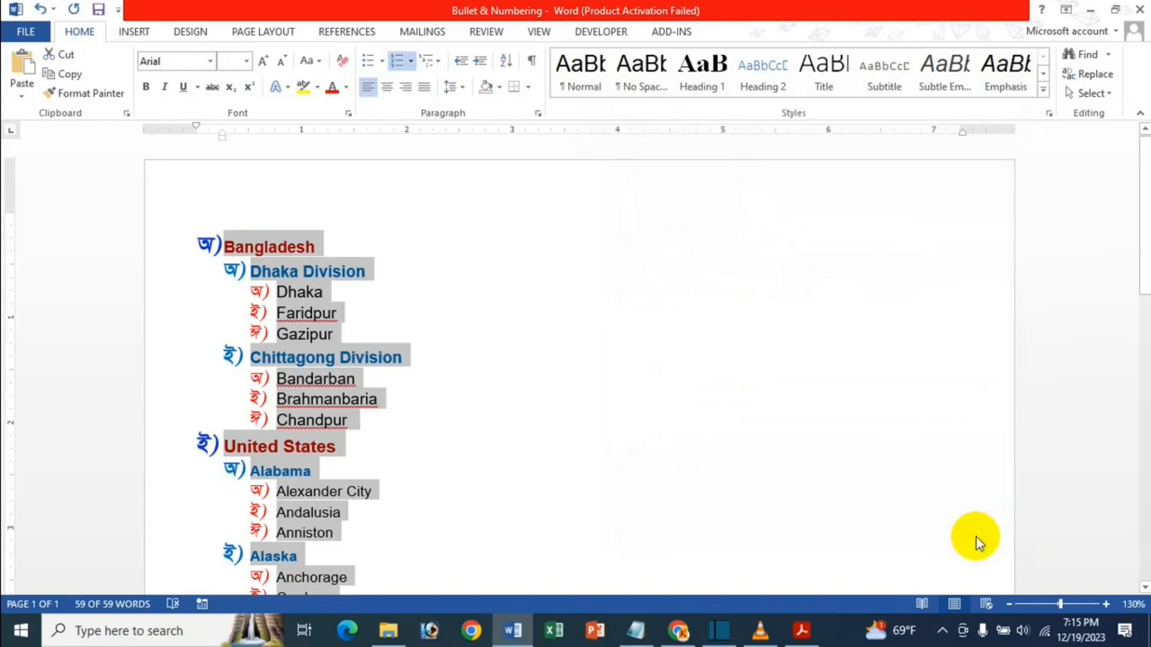
# Deselect the finished list and switch to the 'How To Create Multilevel List In MS Word - Bangla' PDF in Acrobat.
pyautogui.click(261, 377)
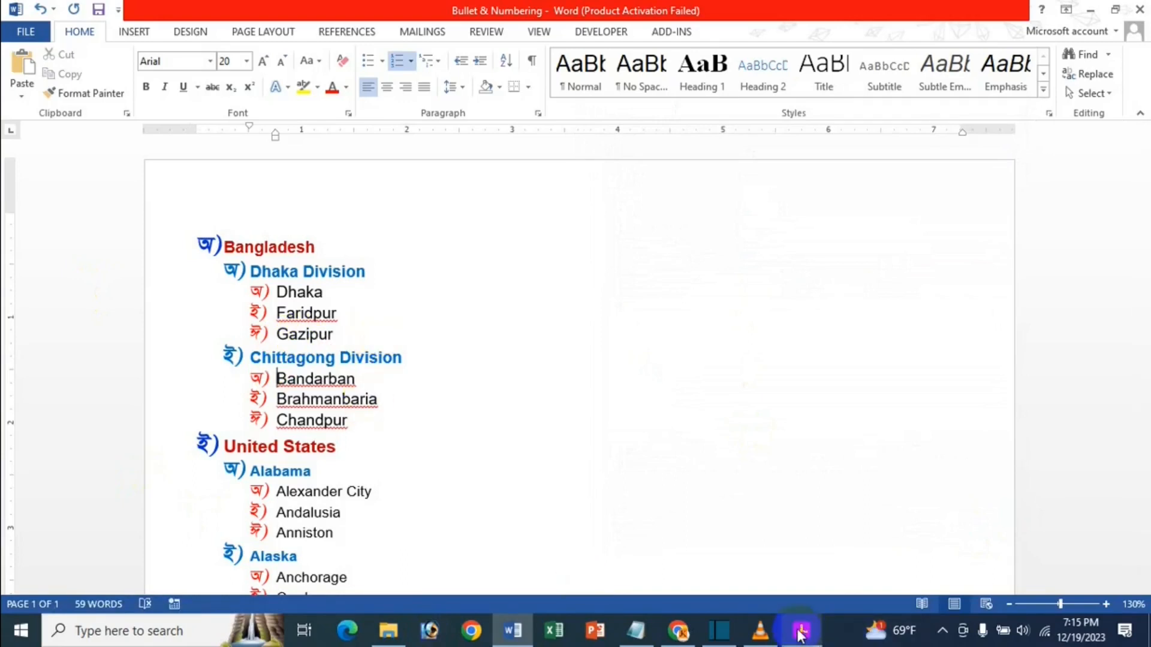
pyautogui.moveTo(801, 634)
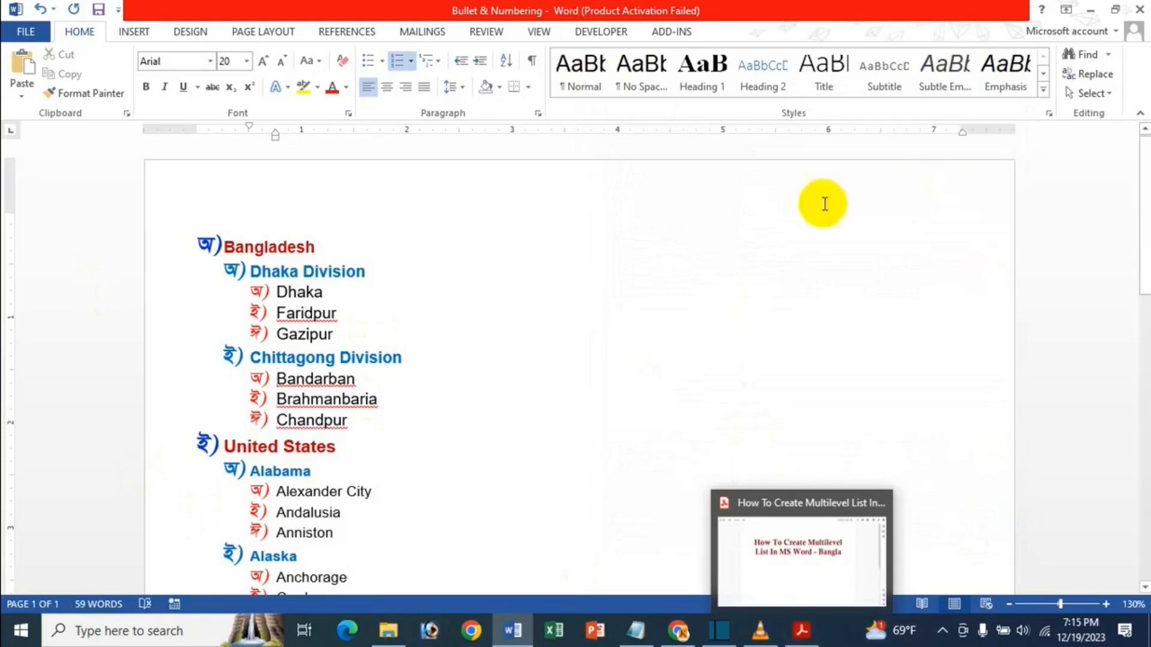
pyautogui.click(801, 630)
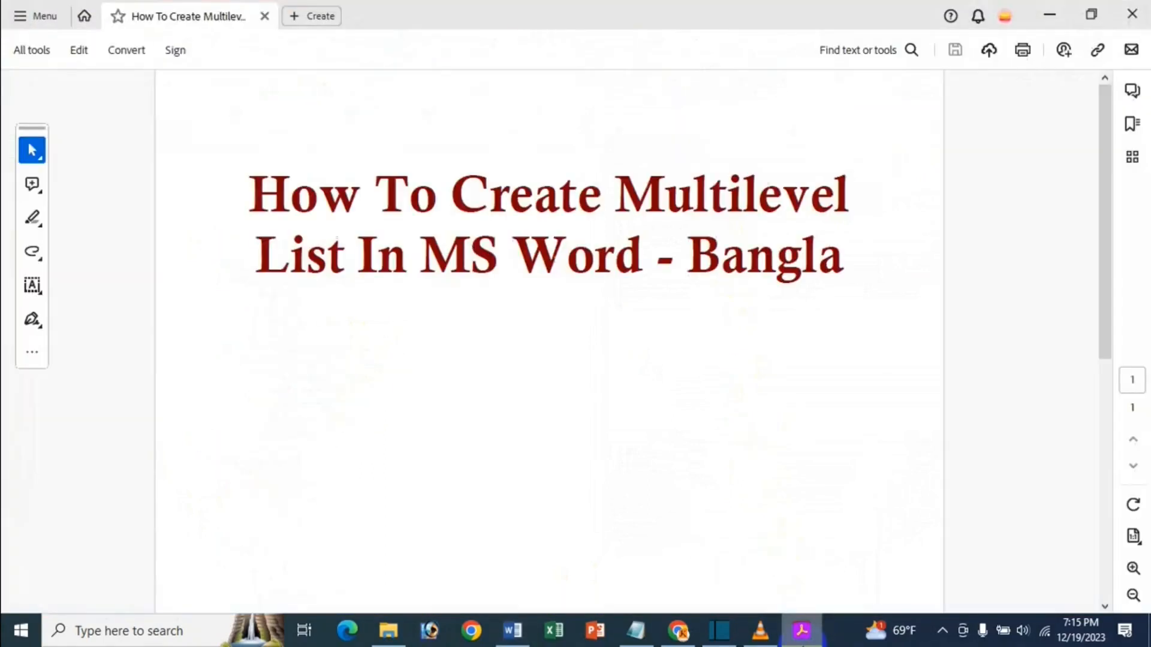
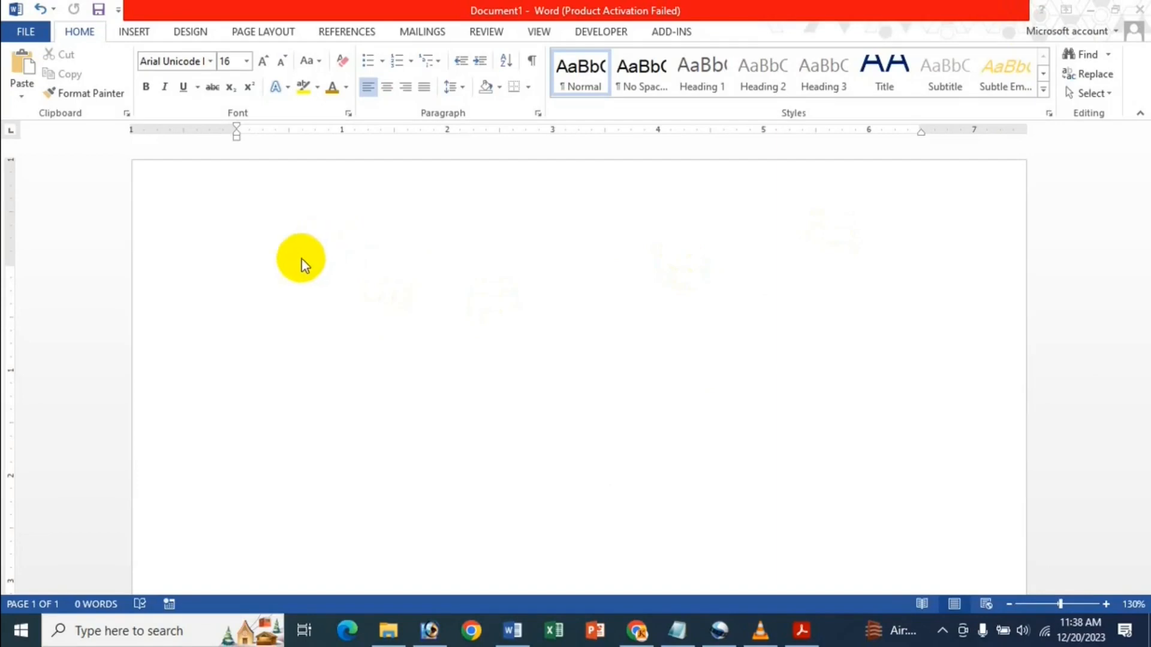
# Type the author's name on a line, then paste three more copies of it below.
pyautogui.write('Nusrat Jahan')
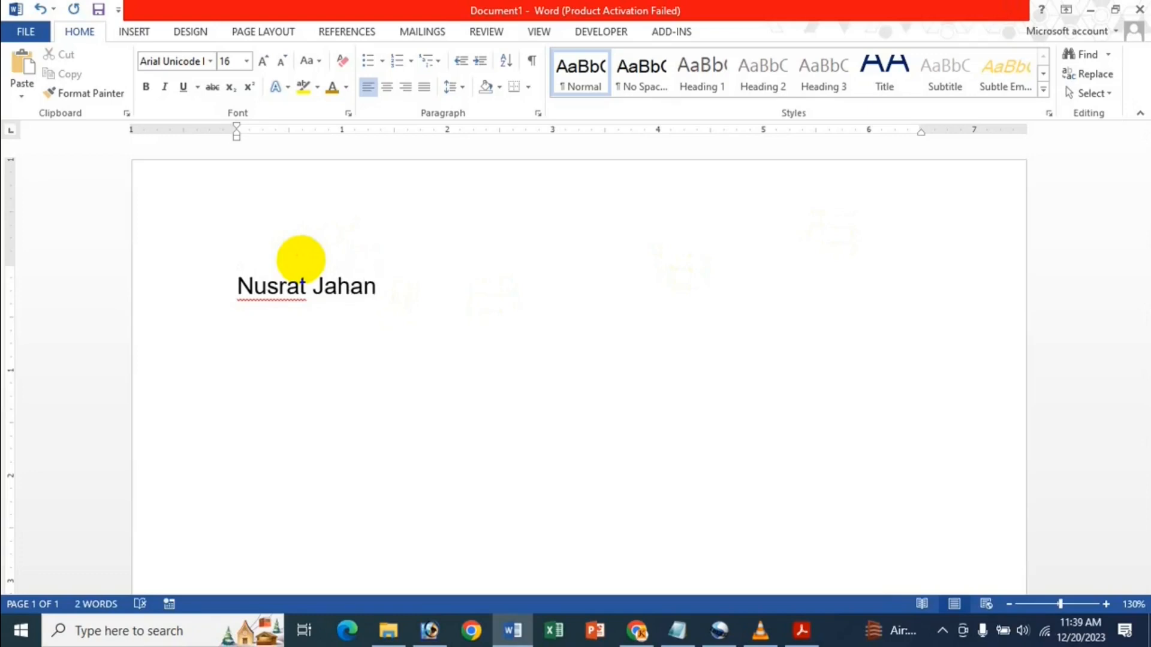
pyautogui.write(' Icche')
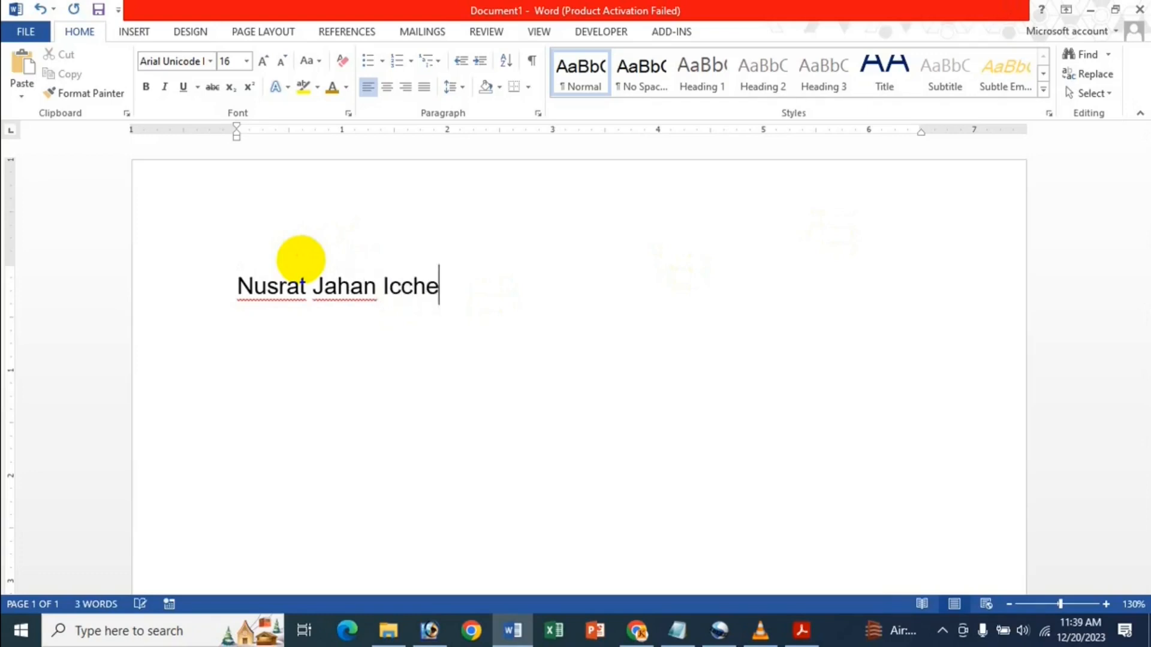
pyautogui.moveTo(437, 287); pyautogui.dragTo(258, 287)
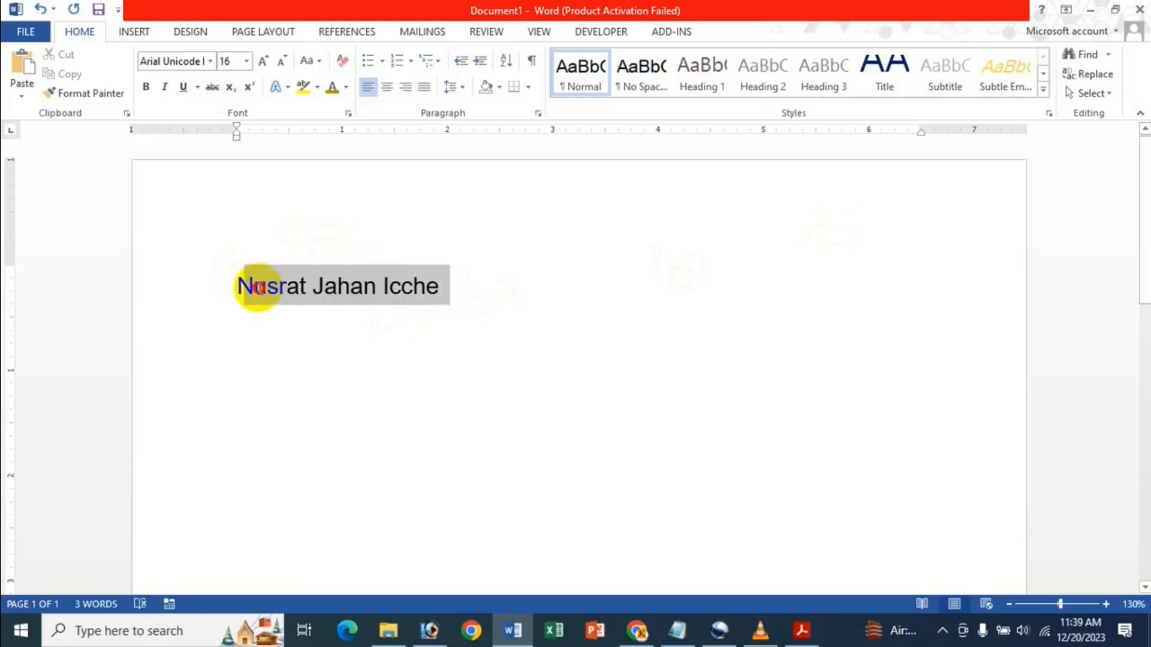
pyautogui.hotkey('ctrl', 'c')
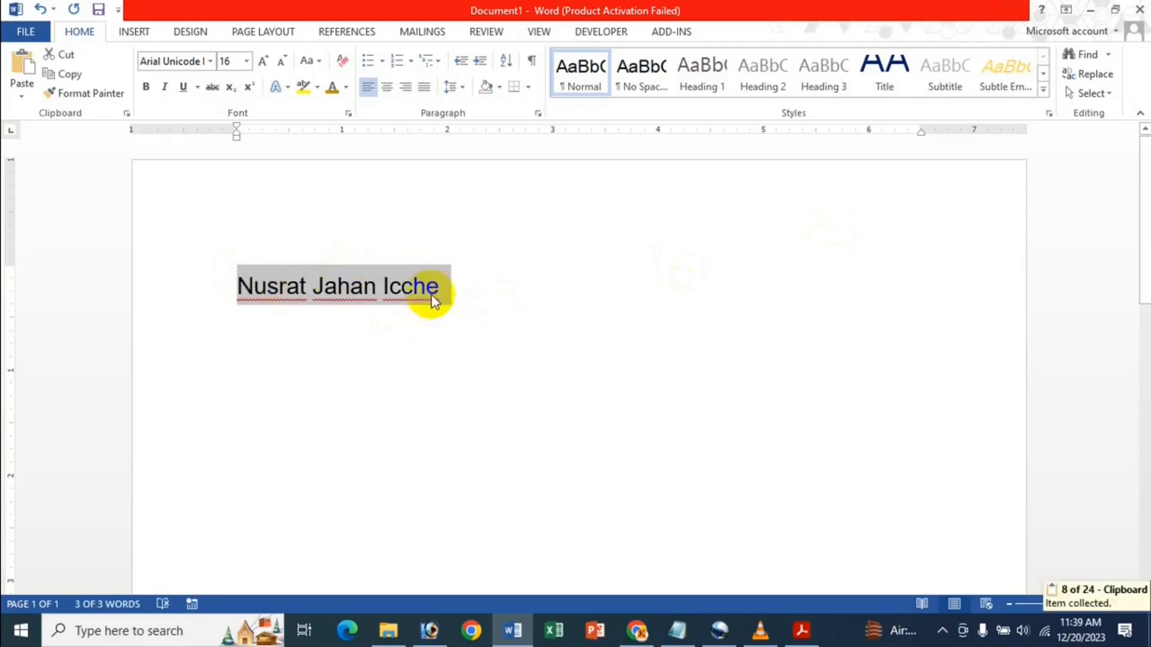
pyautogui.click(457, 289)
pyautogui.press('Return')
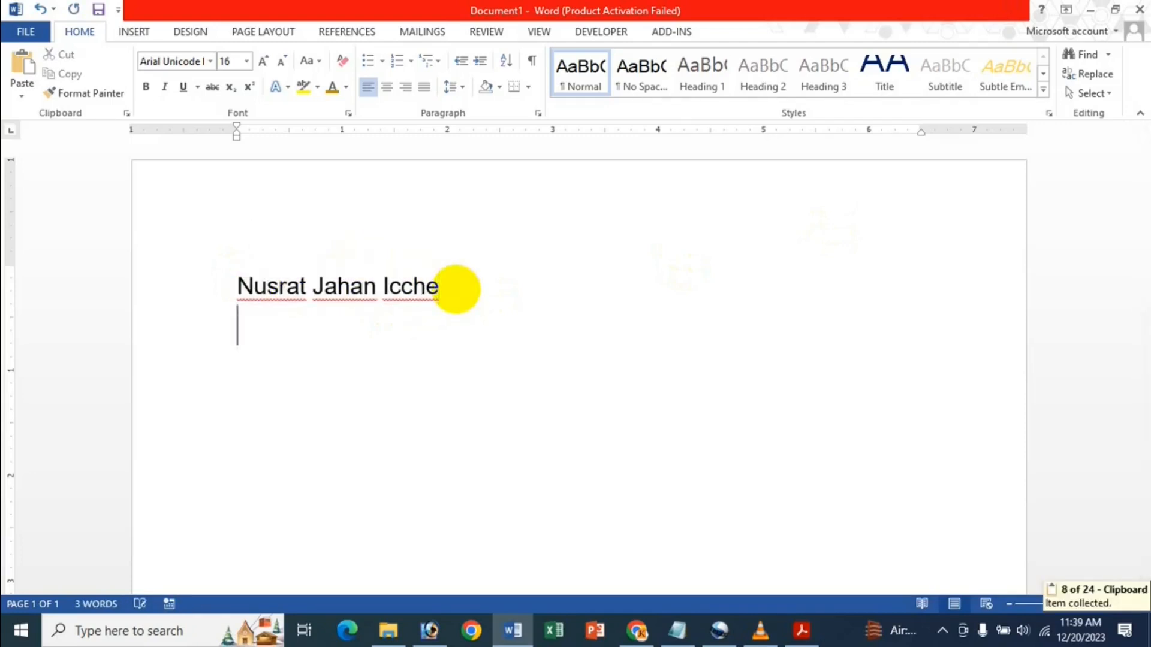
pyautogui.hotkey('ctrl', 'v')
pyautogui.press('Return')
pyautogui.hotkey('ctrl', 'v')
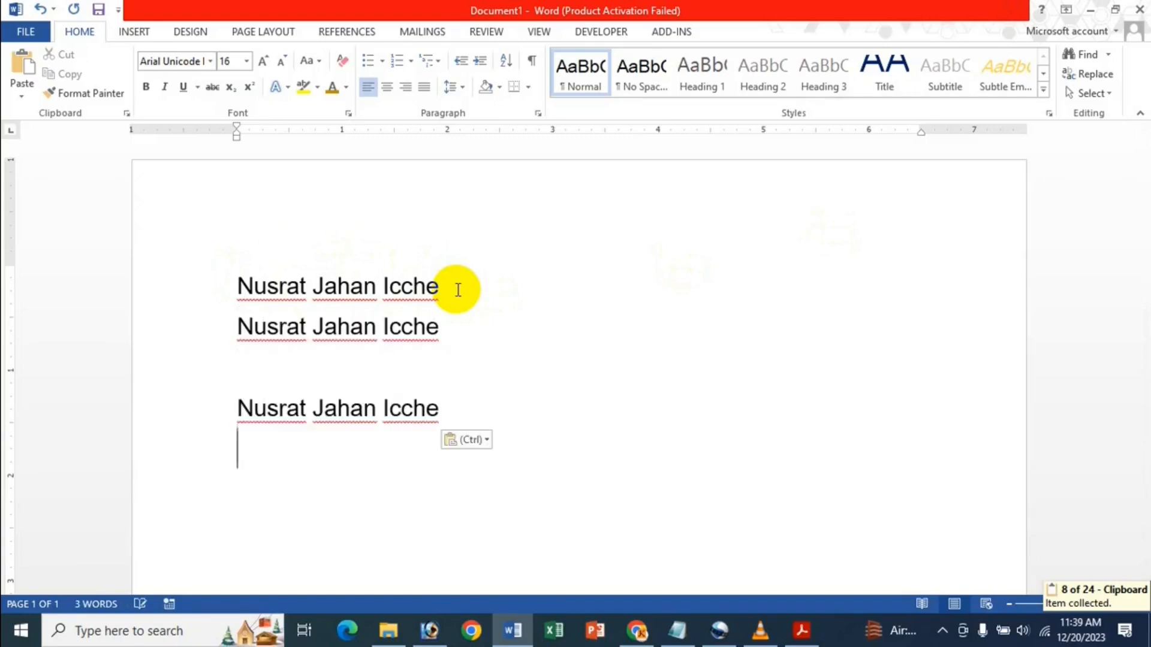
pyautogui.press('Return')
pyautogui.hotkey('ctrl', 'v')
pyautogui.press('Return')
# Remove the blank lines between the copies and select all four name lines.
pyautogui.click(340, 376)
pyautogui.press('Delete')
pyautogui.click(303, 406)
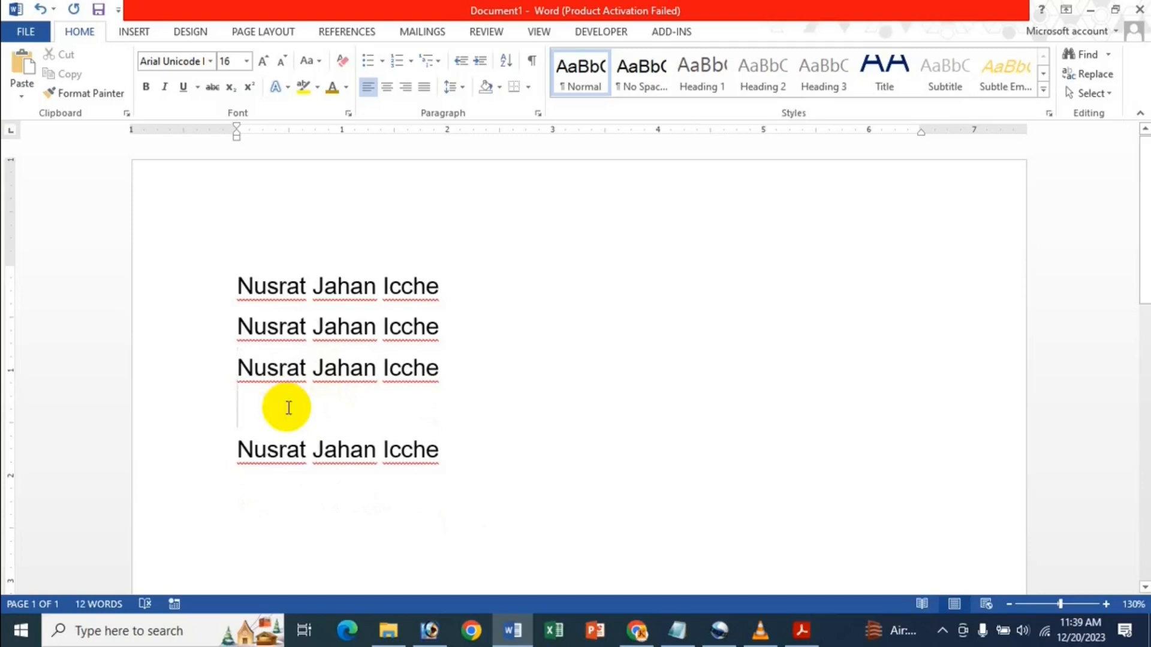
pyautogui.press('Delete')
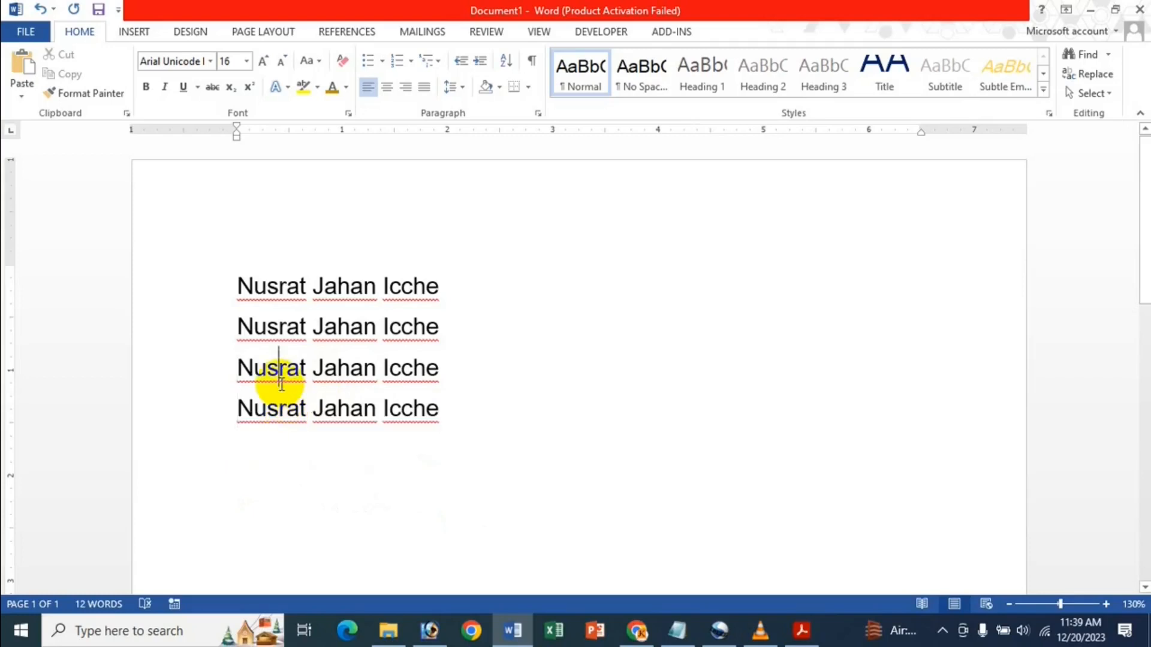
pyautogui.click(302, 295)
pyautogui.click(237, 286)
pyautogui.moveTo(302, 309); pyautogui.dragTo(414, 426)
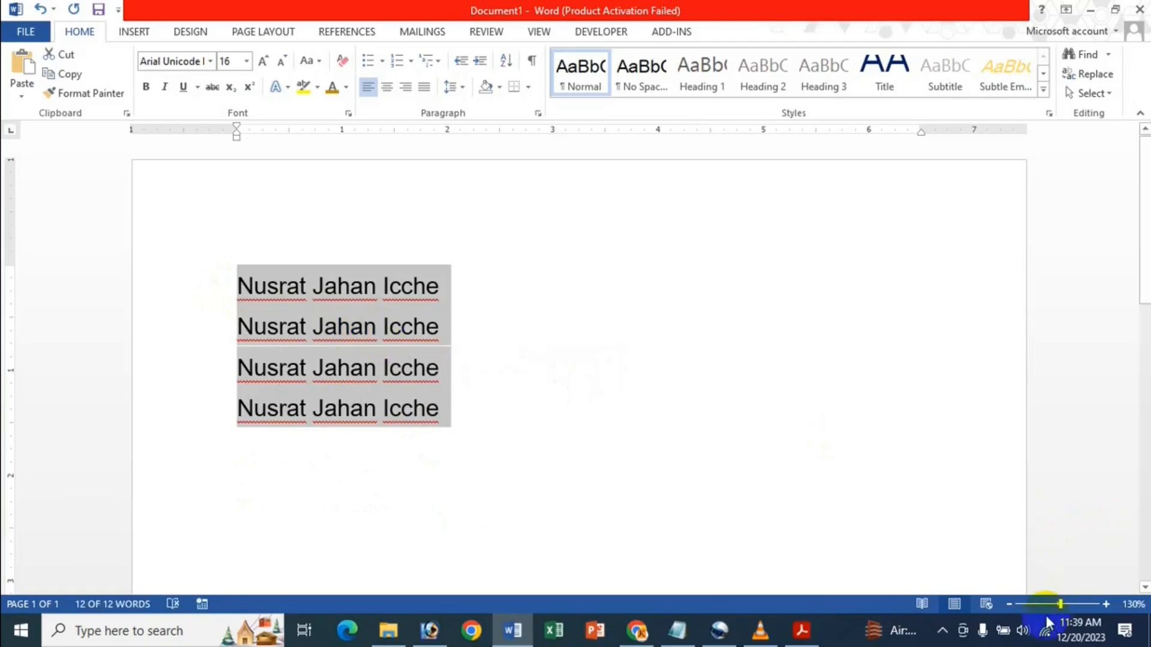
pyautogui.click(1009, 604)
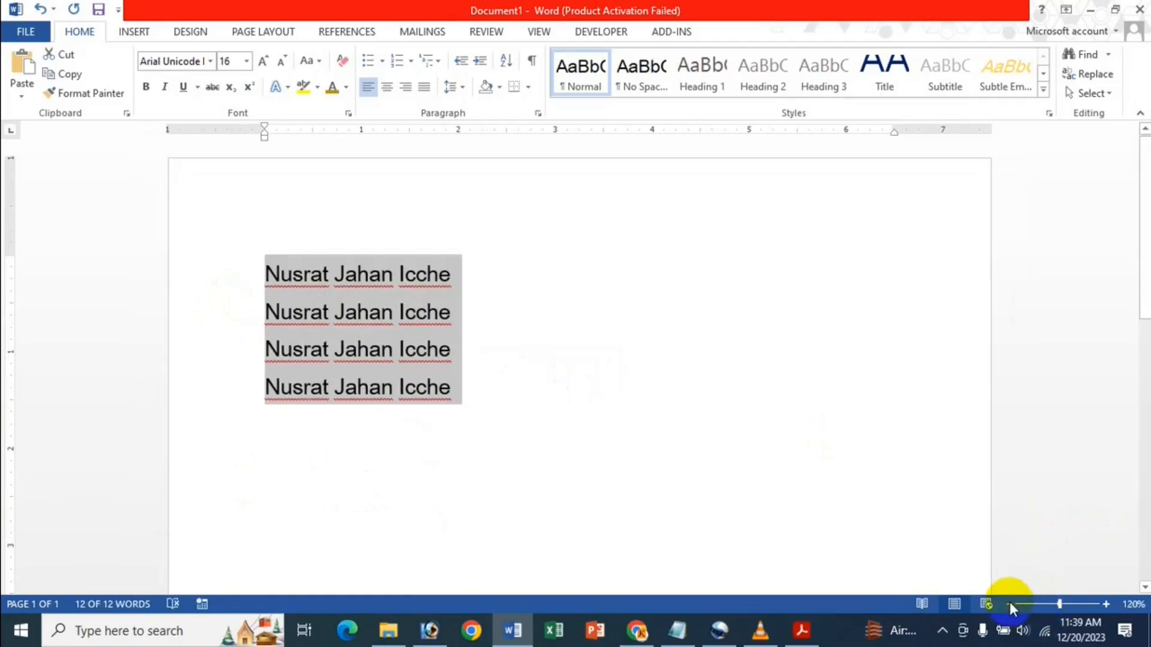
pyautogui.click(1106, 604)
pyautogui.click(365, 315)
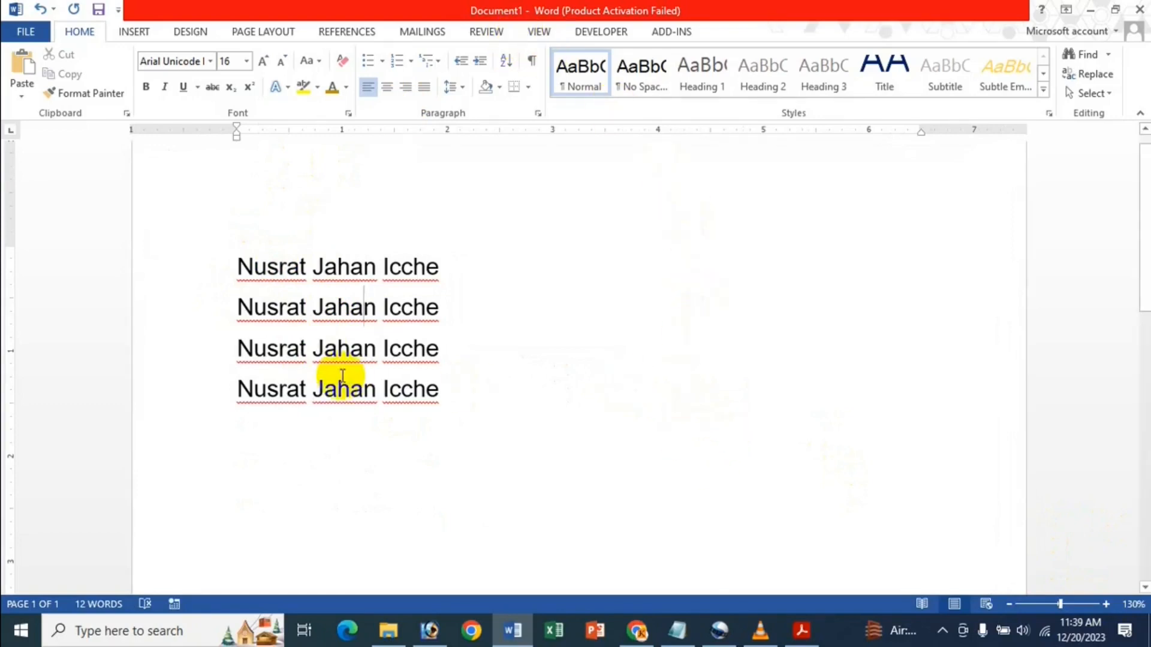
pyautogui.click(314, 339)
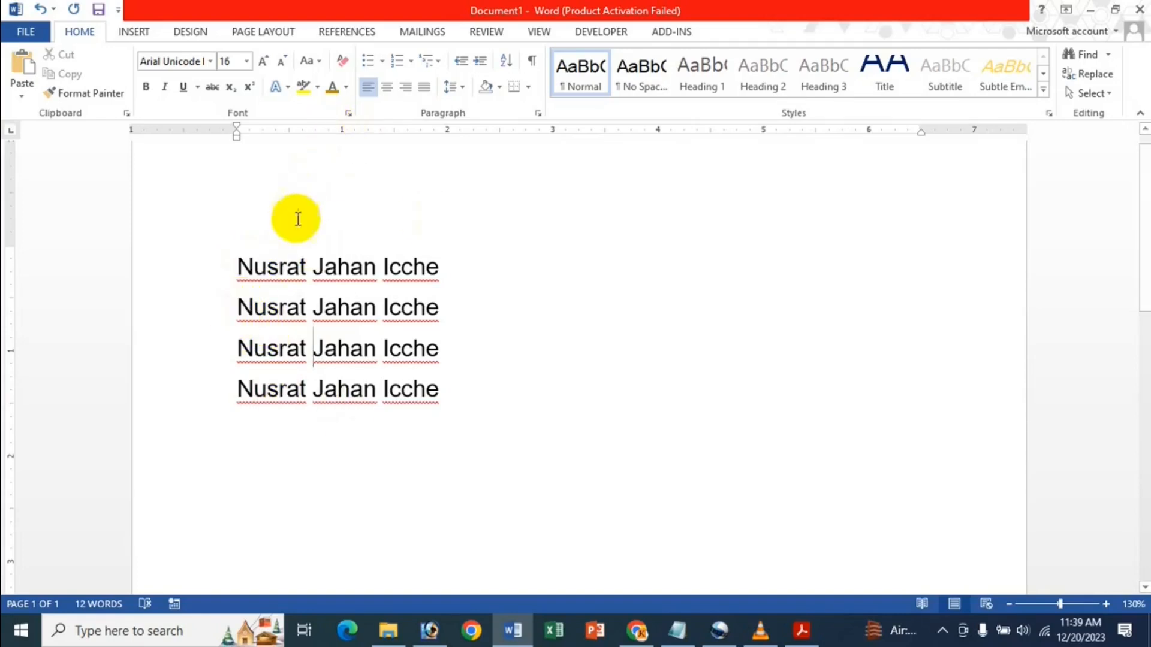
pyautogui.moveTo(239, 308); pyautogui.dragTo(440, 354)
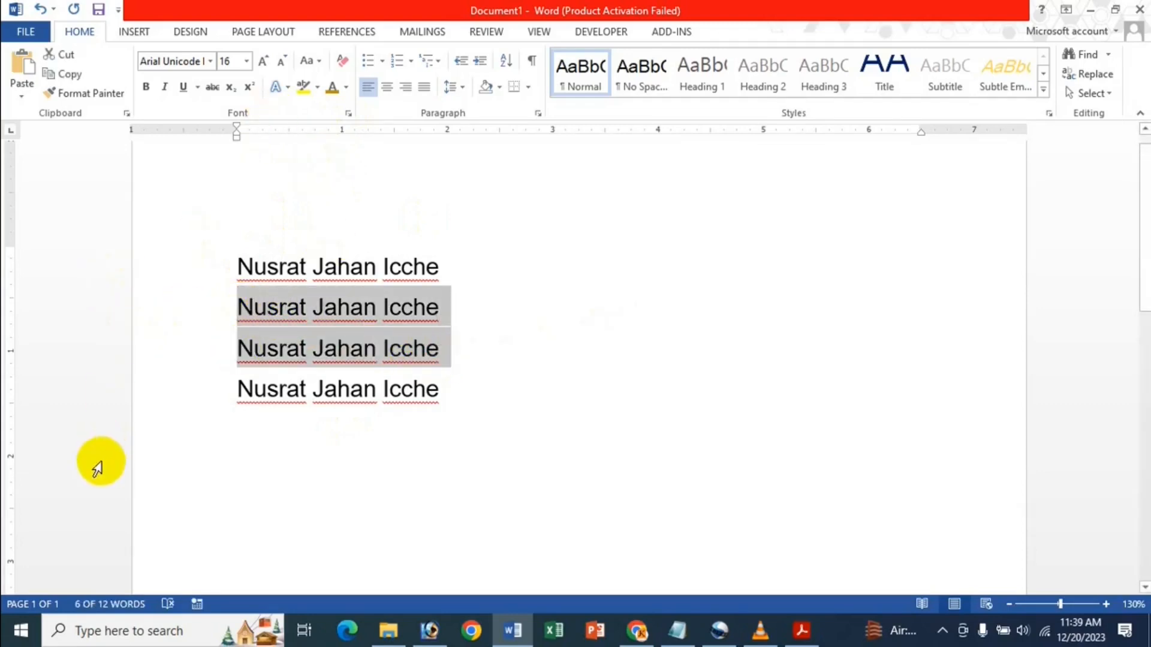
pyautogui.click(487, 62)
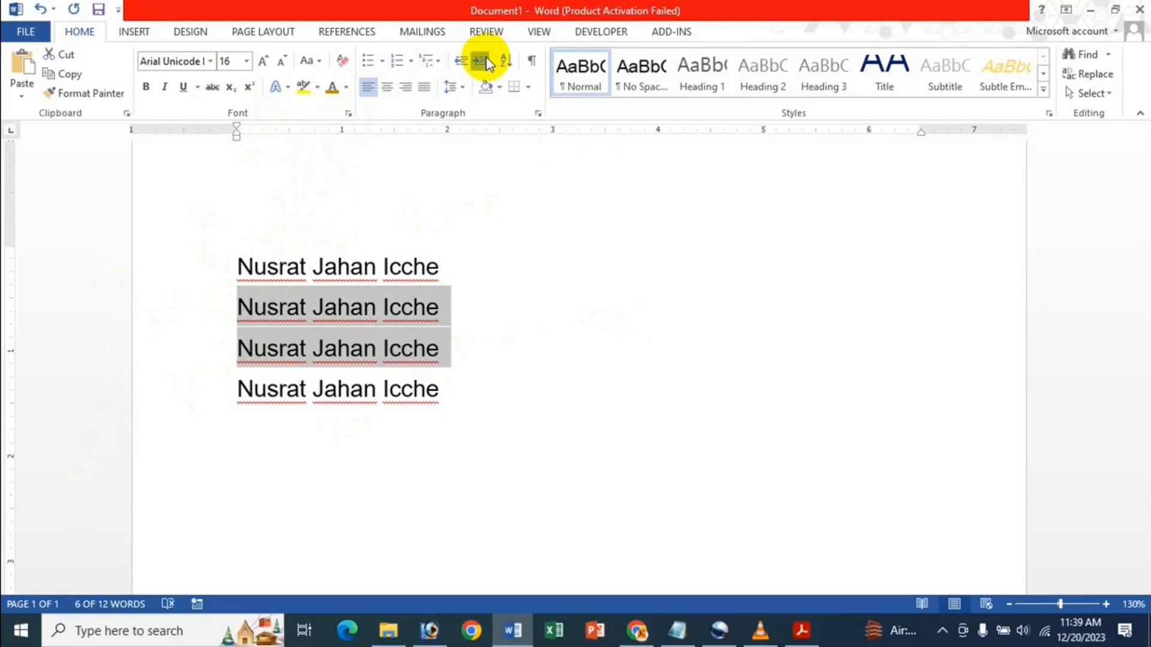
pyautogui.click(487, 62)
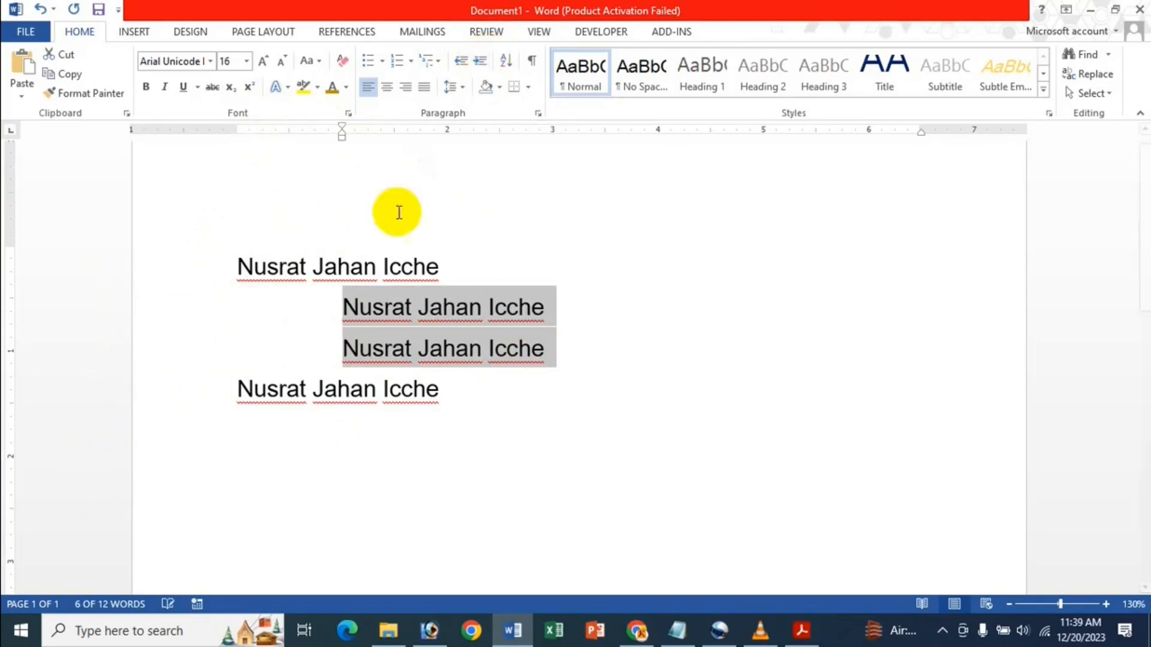
pyautogui.click(474, 63)
pyautogui.click(474, 63)
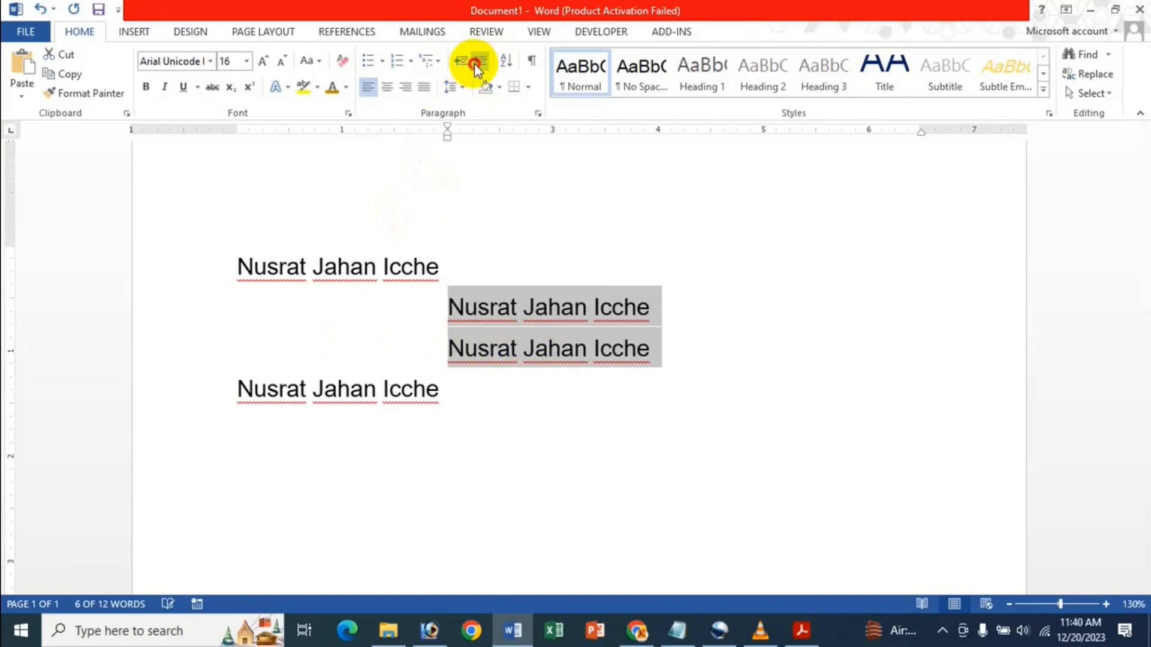
pyautogui.click(474, 63)
pyautogui.click(473, 63)
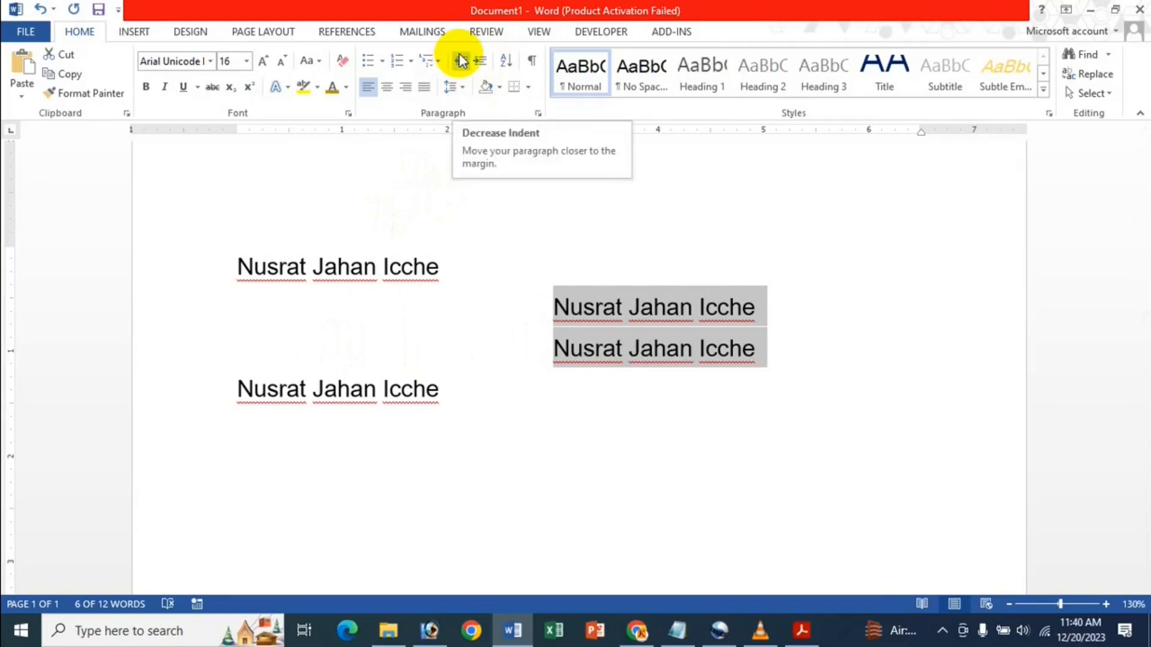
pyautogui.click(461, 60)
pyautogui.click(461, 60)
pyautogui.click(462, 61)
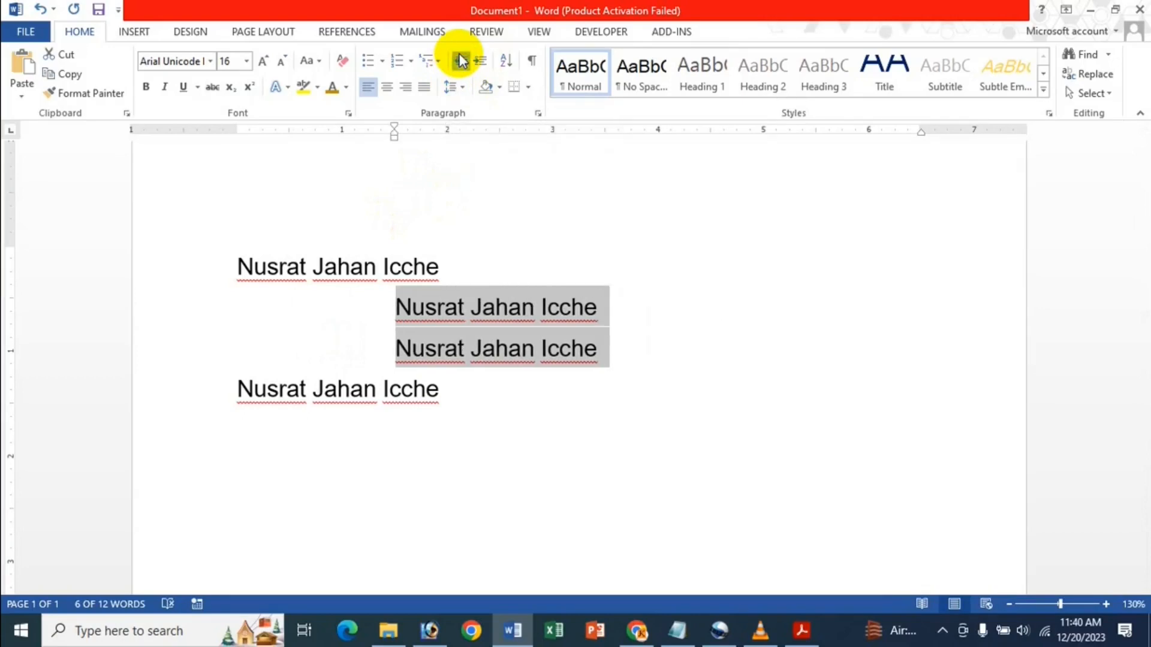
pyautogui.click(461, 61)
pyautogui.click(461, 60)
pyautogui.click(462, 61)
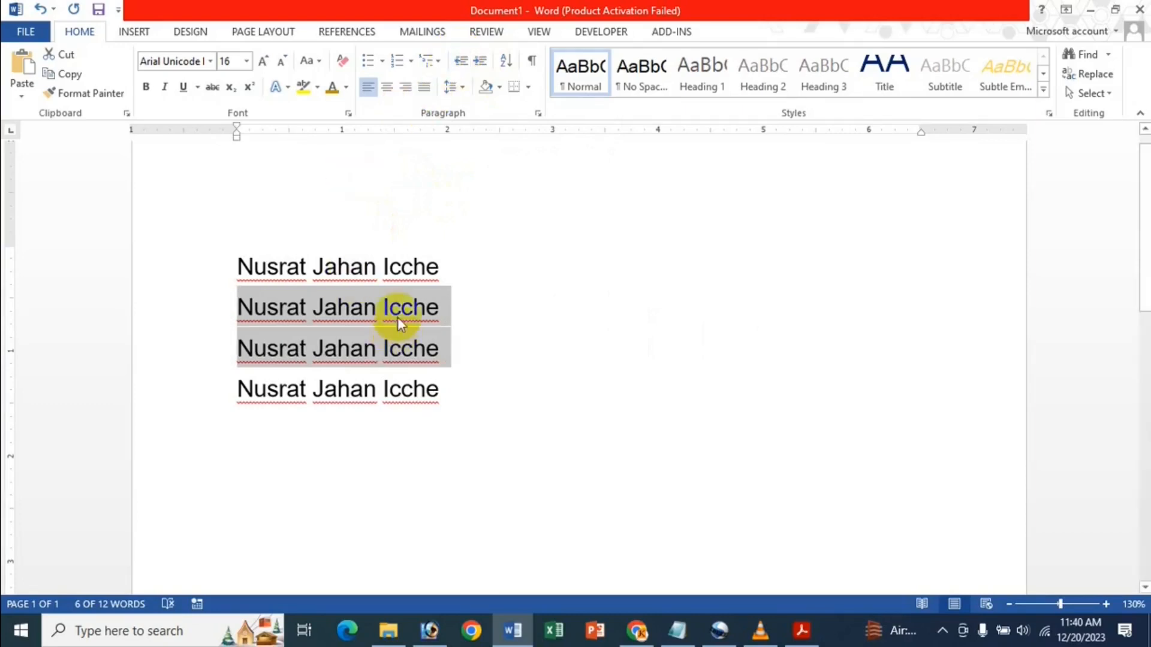
# Give the two middle name lines a 0.4" left indent in the Paragraph dialog.
pyautogui.click(540, 113)
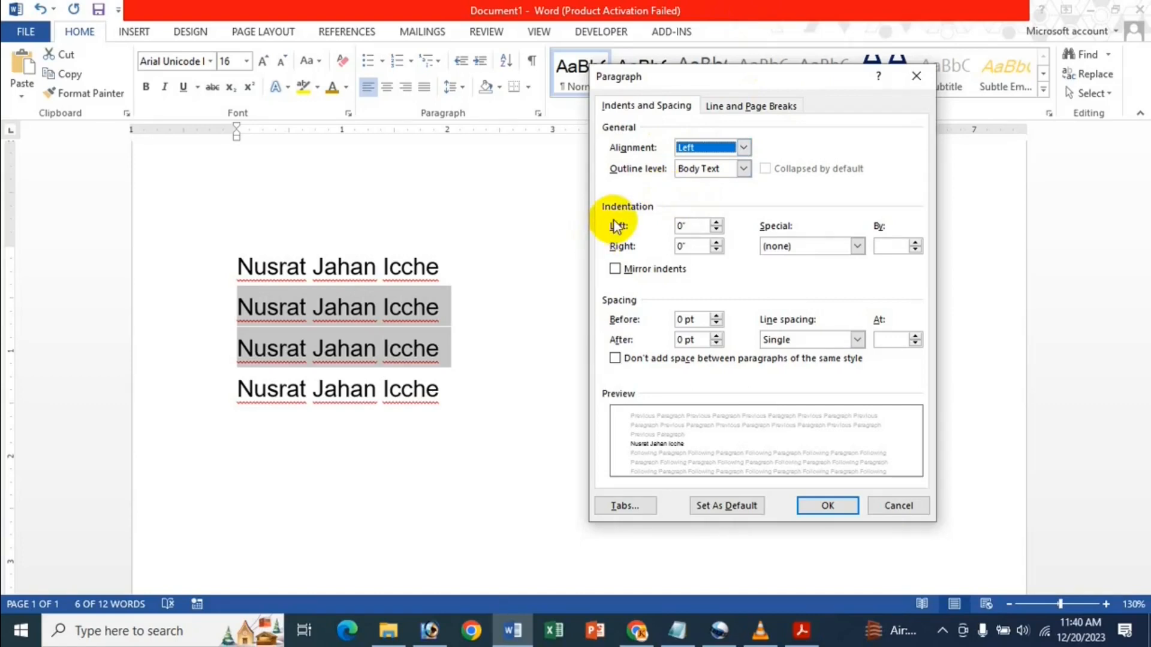
pyautogui.click(682, 226)
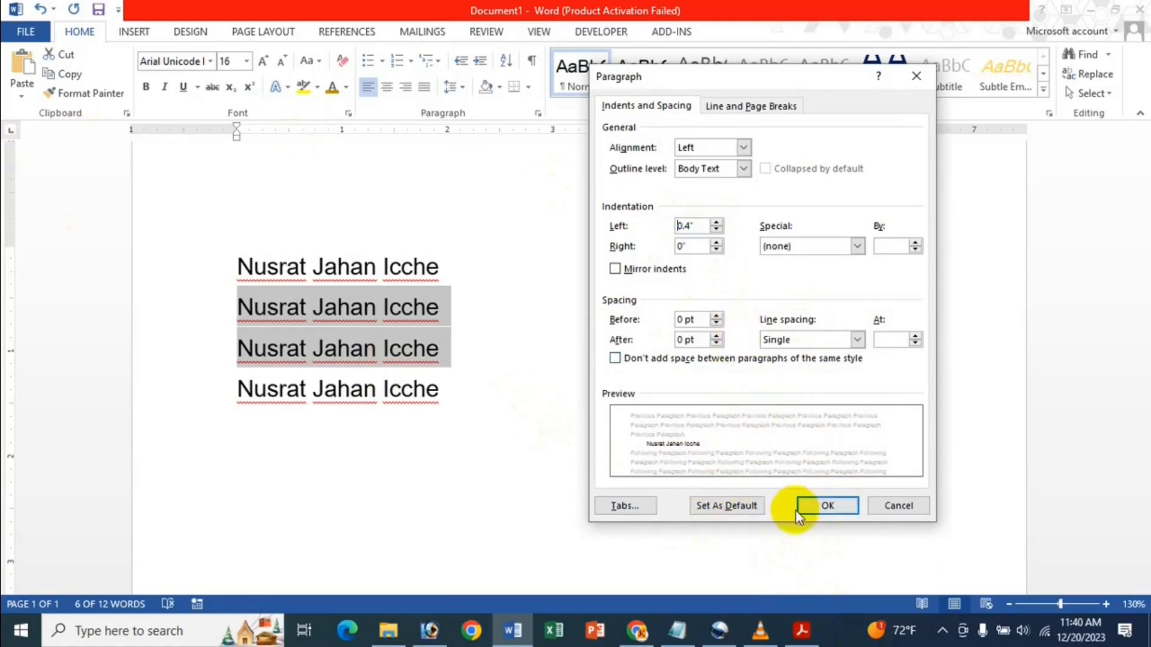
pyautogui.click(816, 509)
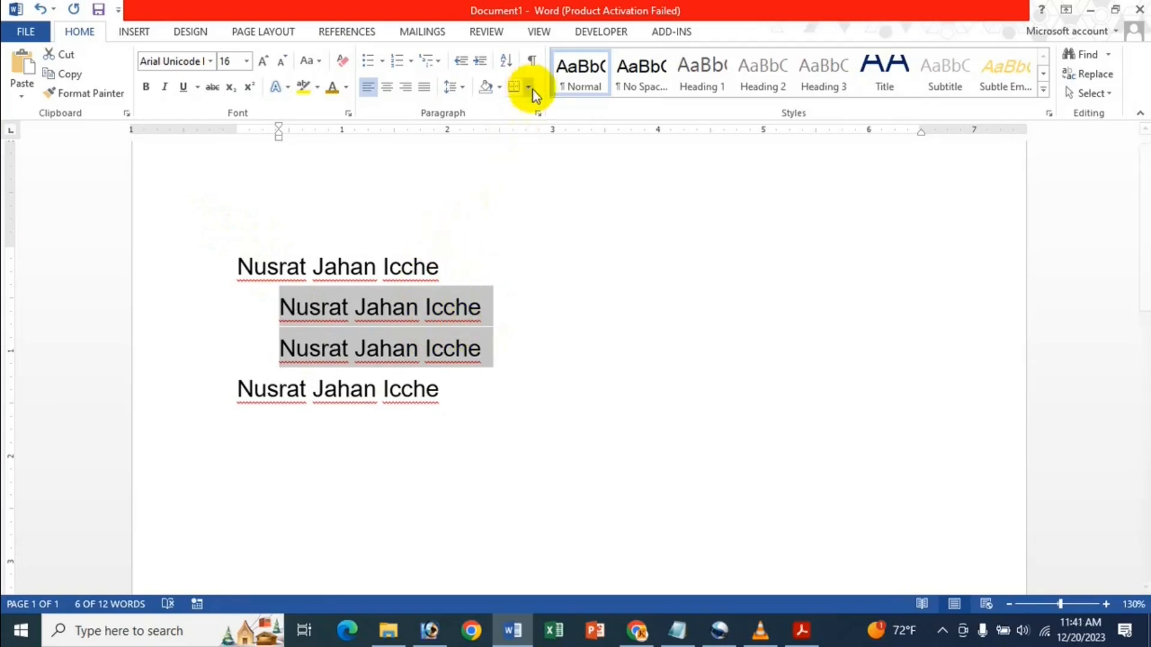
# Raise the middle lines' left indent to 1" with the Paragraph spinner.
pyautogui.click(537, 113)
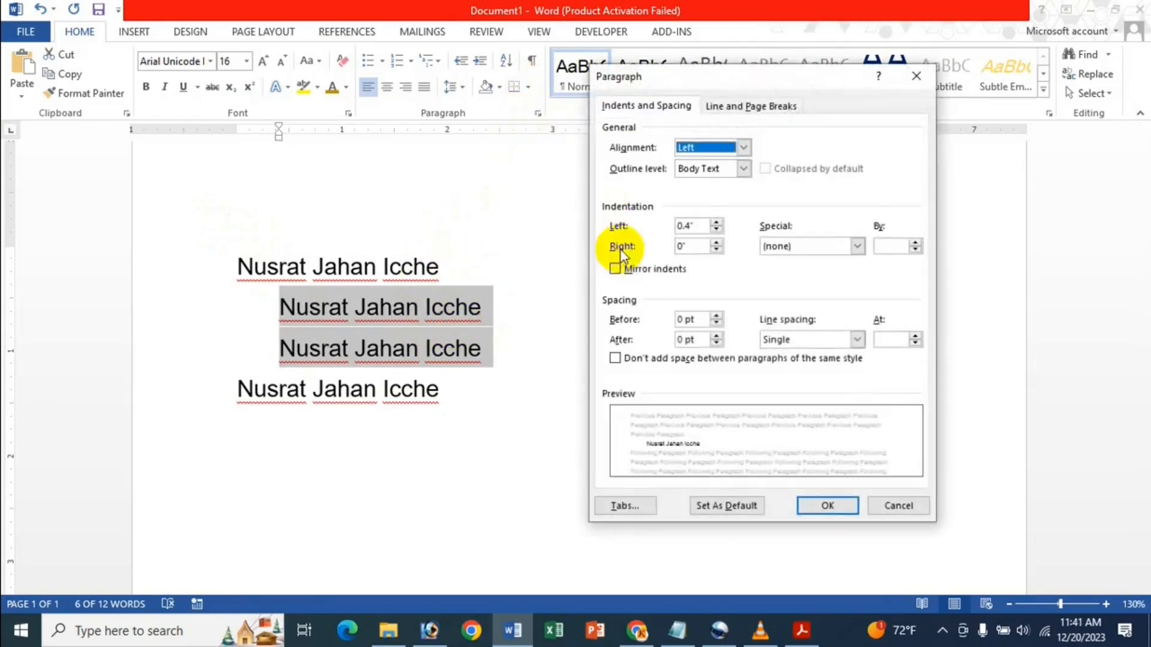
pyautogui.click(716, 223)
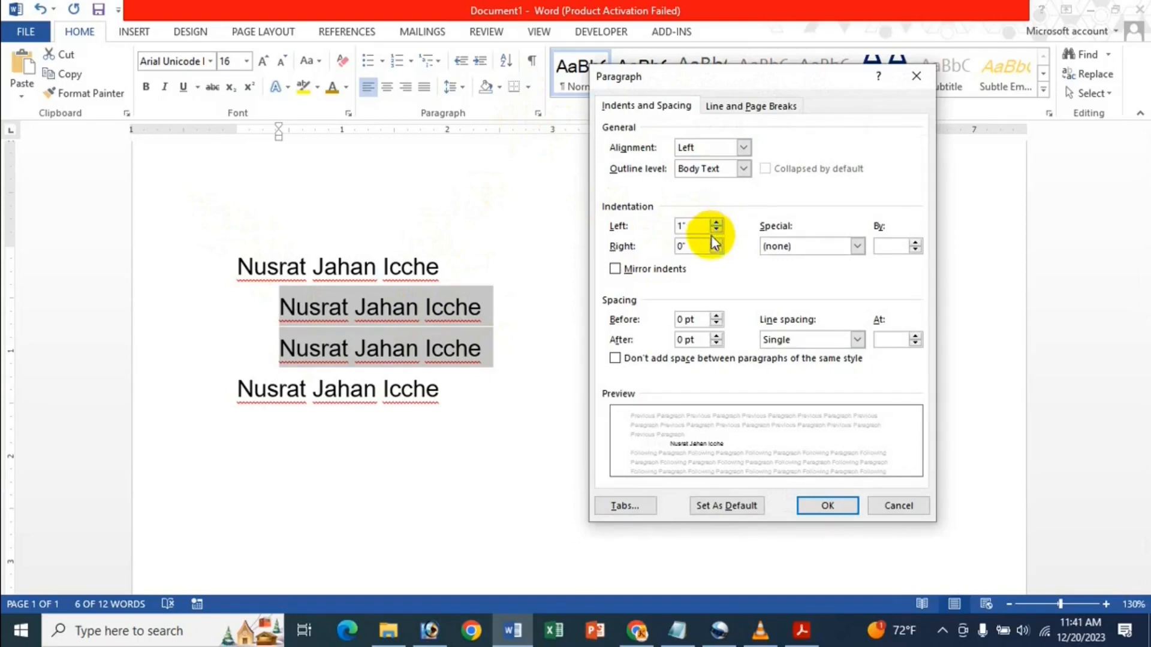
pyautogui.click(819, 512)
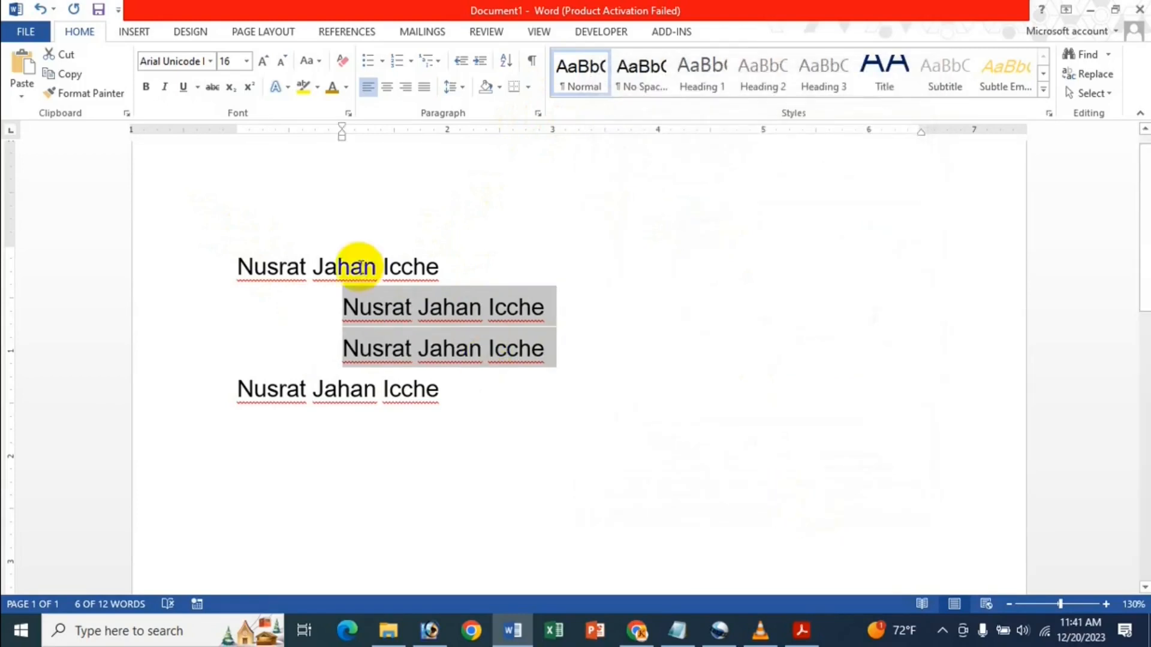
# Reset the middle lines' left indent to 0 in the Paragraph dialog.
pyautogui.click(544, 110)
pyautogui.click(682, 228)
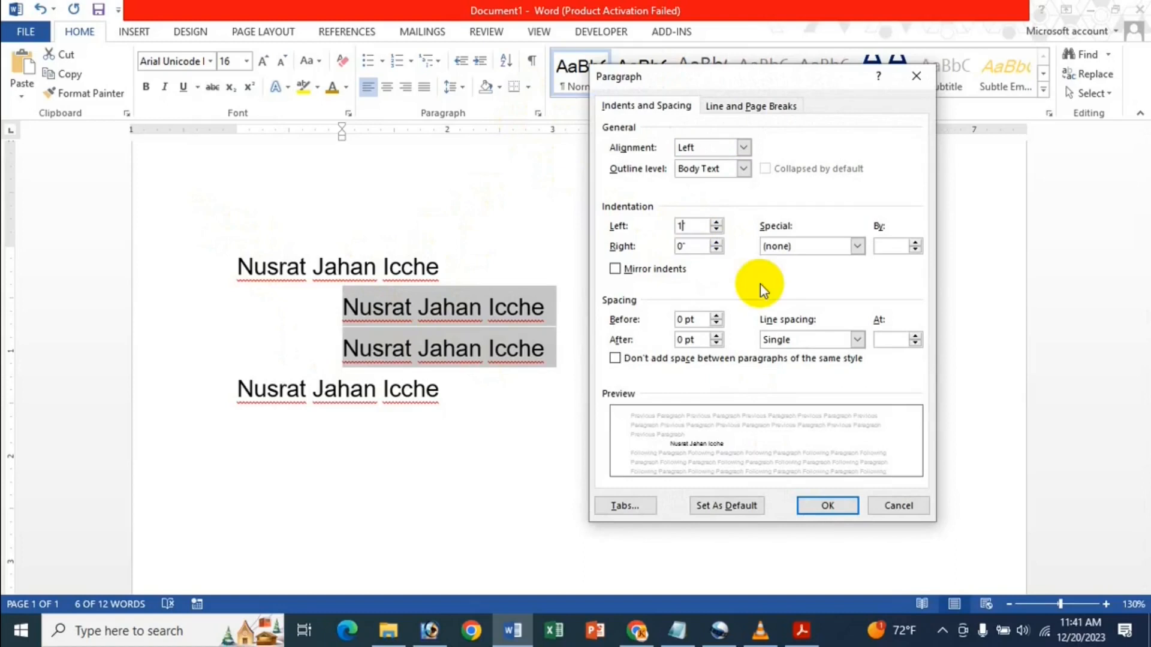
pyautogui.press('BackSpace')
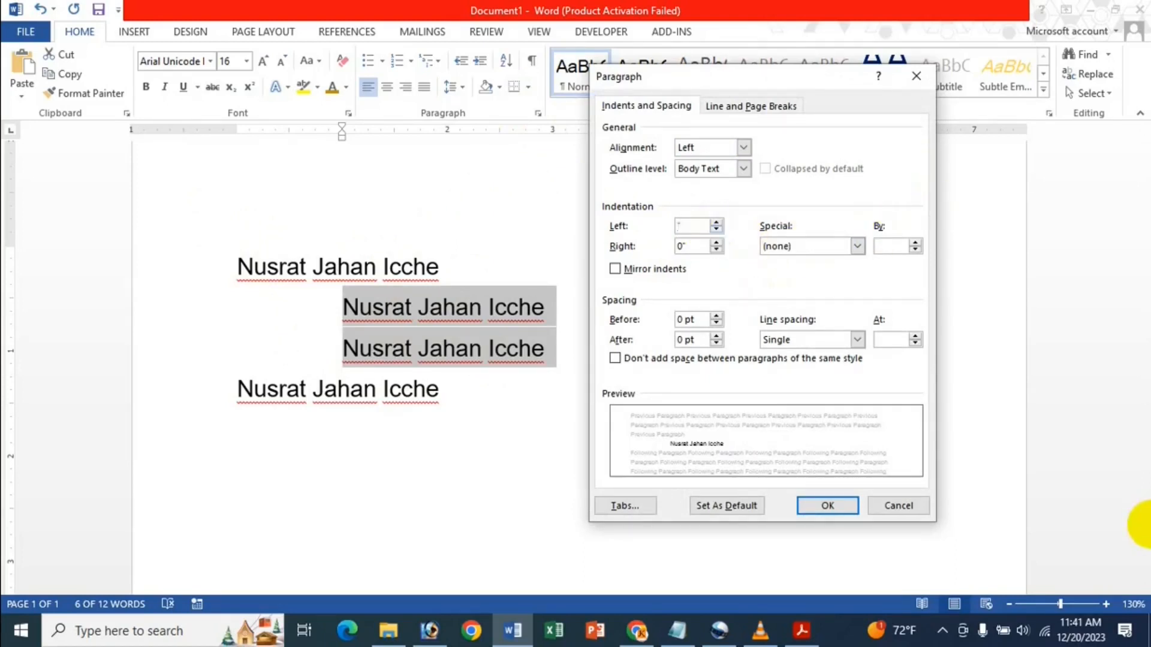
pyautogui.write('0')
pyautogui.press('Return')
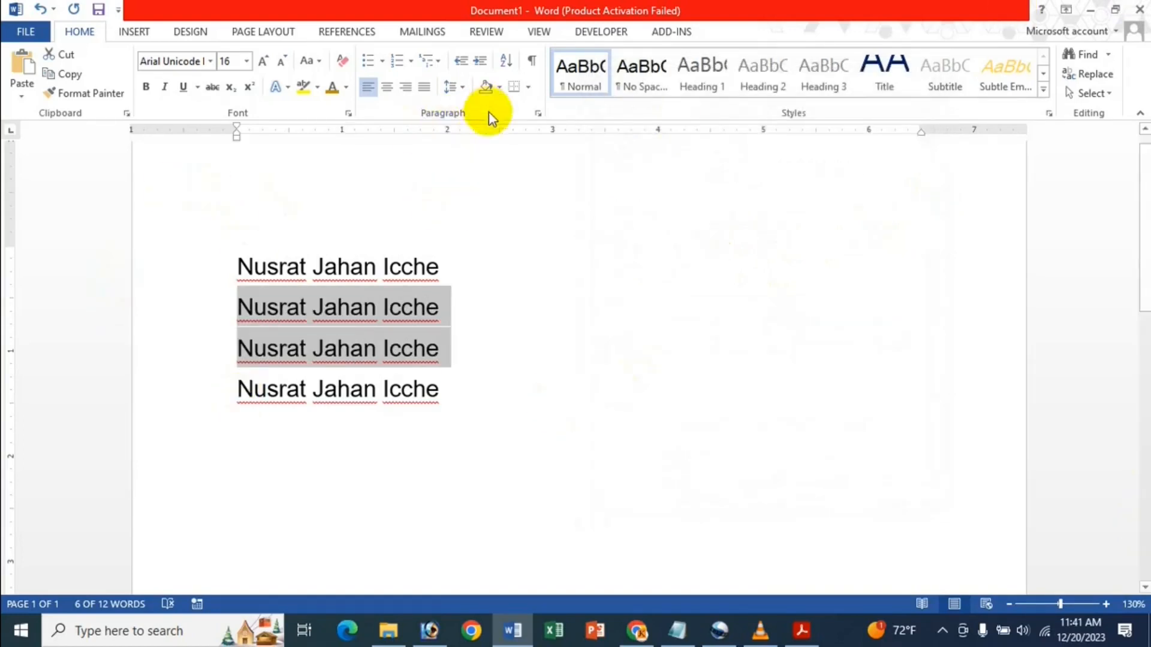
# Raise the middle lines' right indent to 0.6" with the Paragraph spinner and apply it.
pyautogui.click(538, 114)
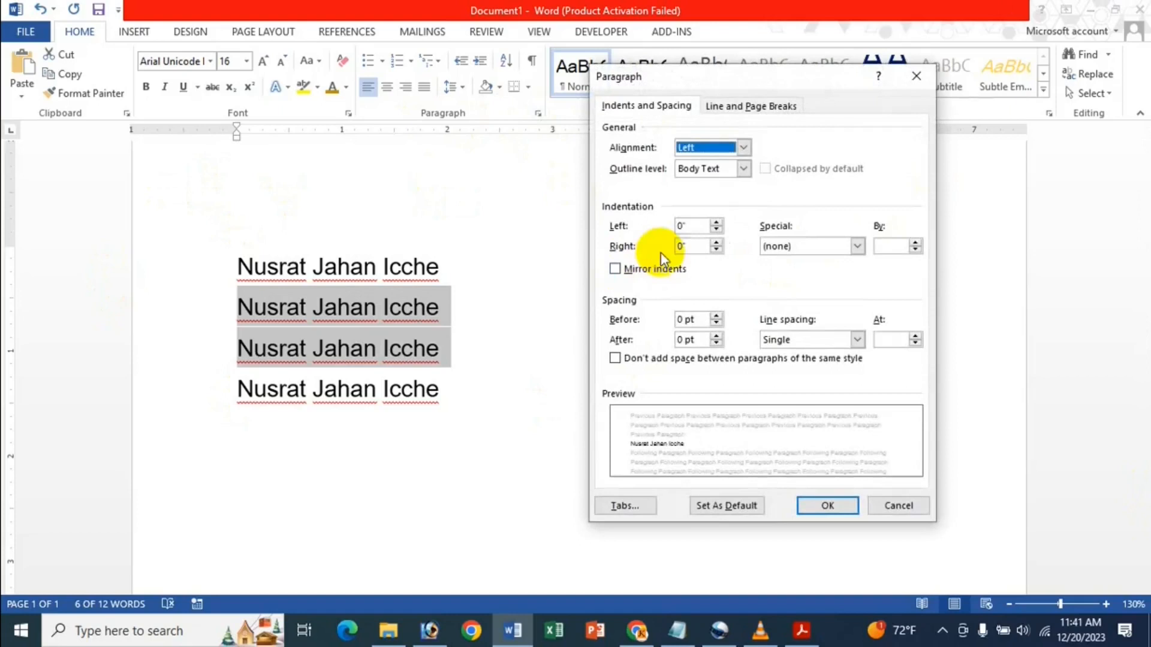
pyautogui.click(719, 243)
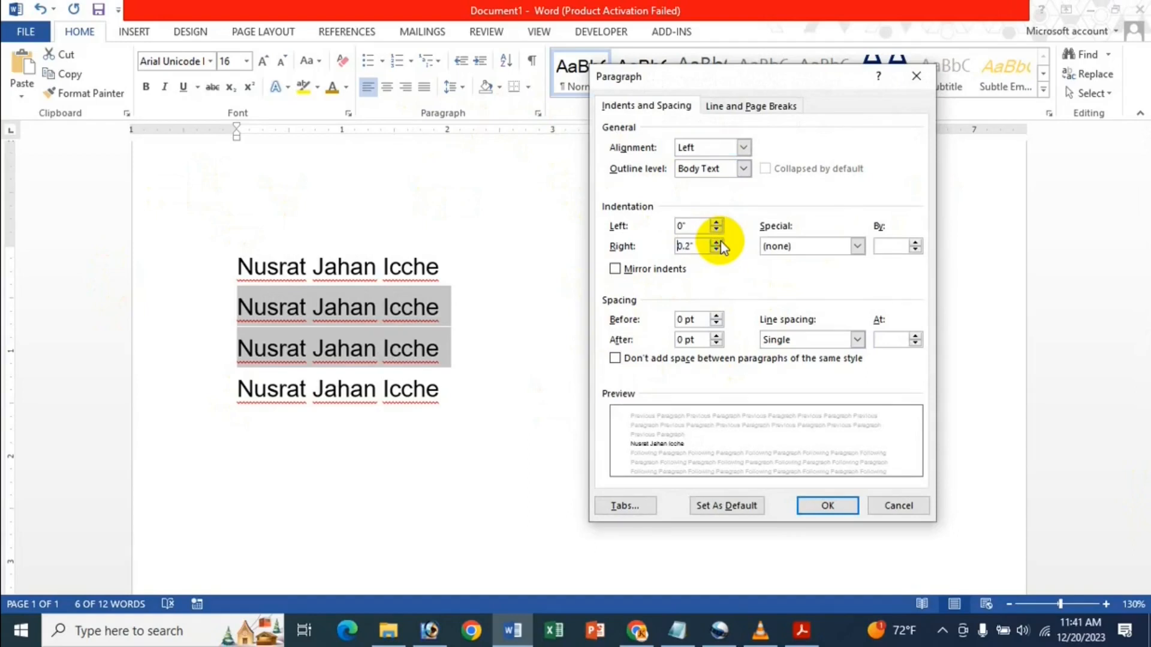
pyautogui.click(720, 242)
pyautogui.click(720, 242)
pyautogui.click(720, 242)
pyautogui.click(720, 242)
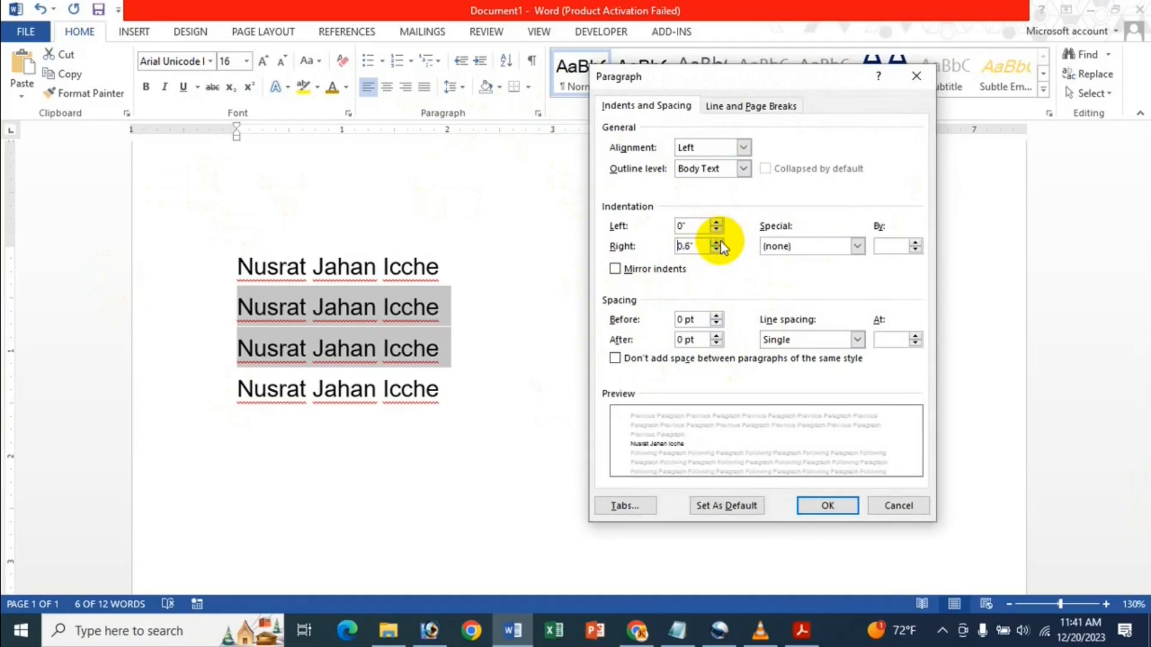
pyautogui.click(830, 505)
# Extend the first line with filler text up to its right margin.
pyautogui.click(451, 297)
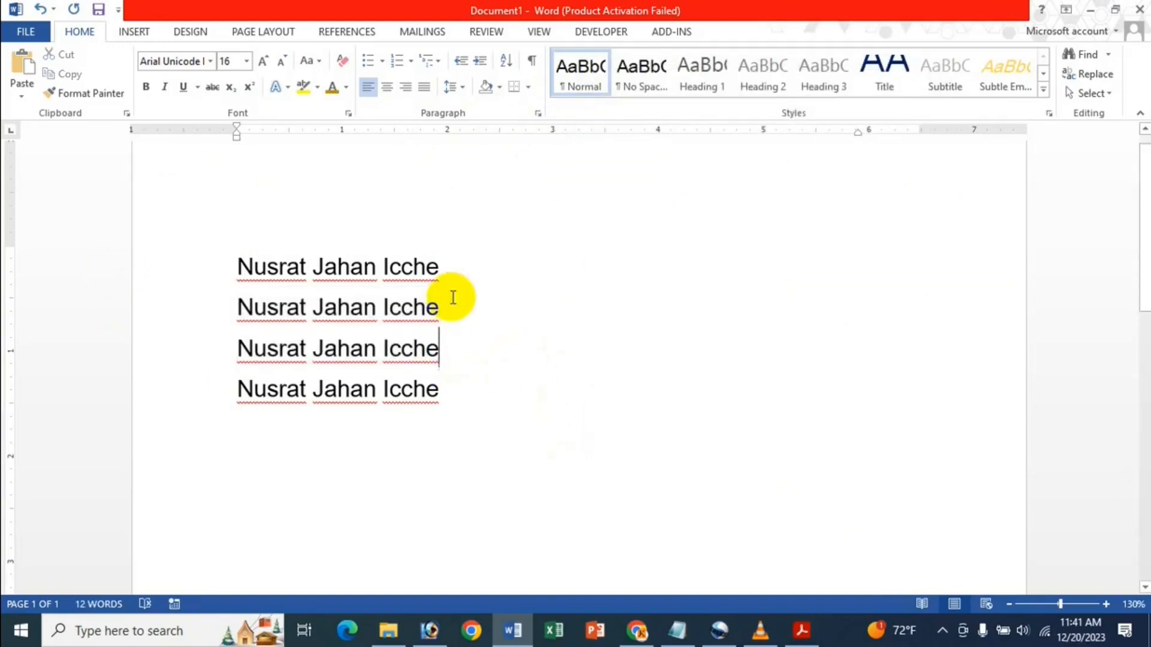
pyautogui.click(448, 279)
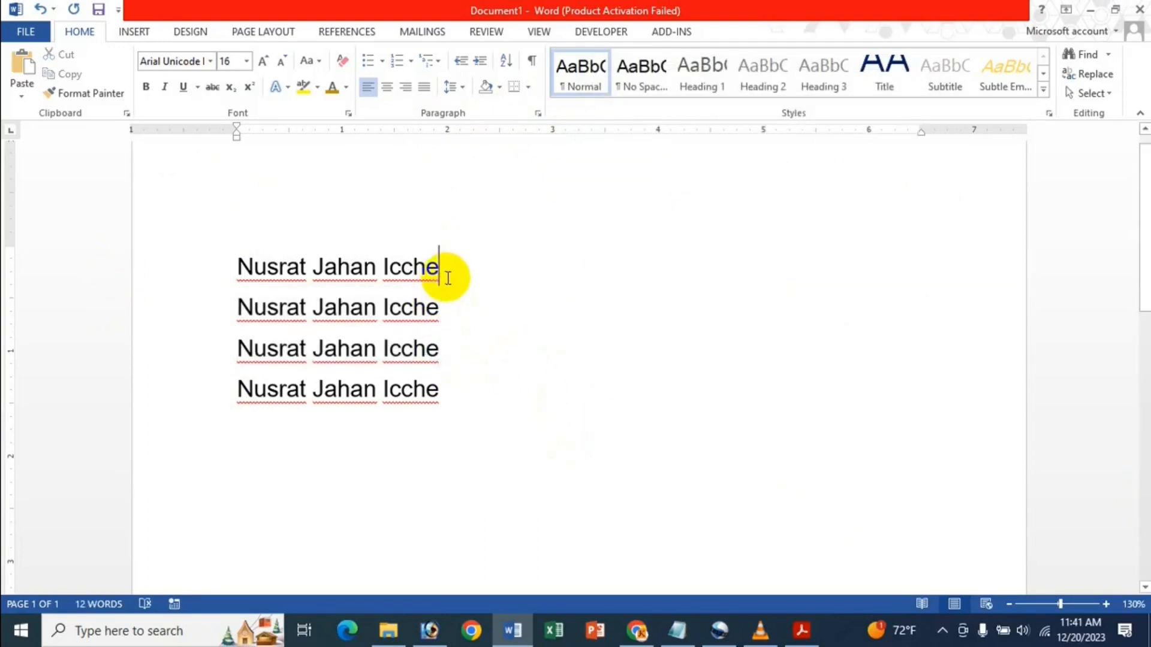
pyautogui.write('gfdg dg df g df')
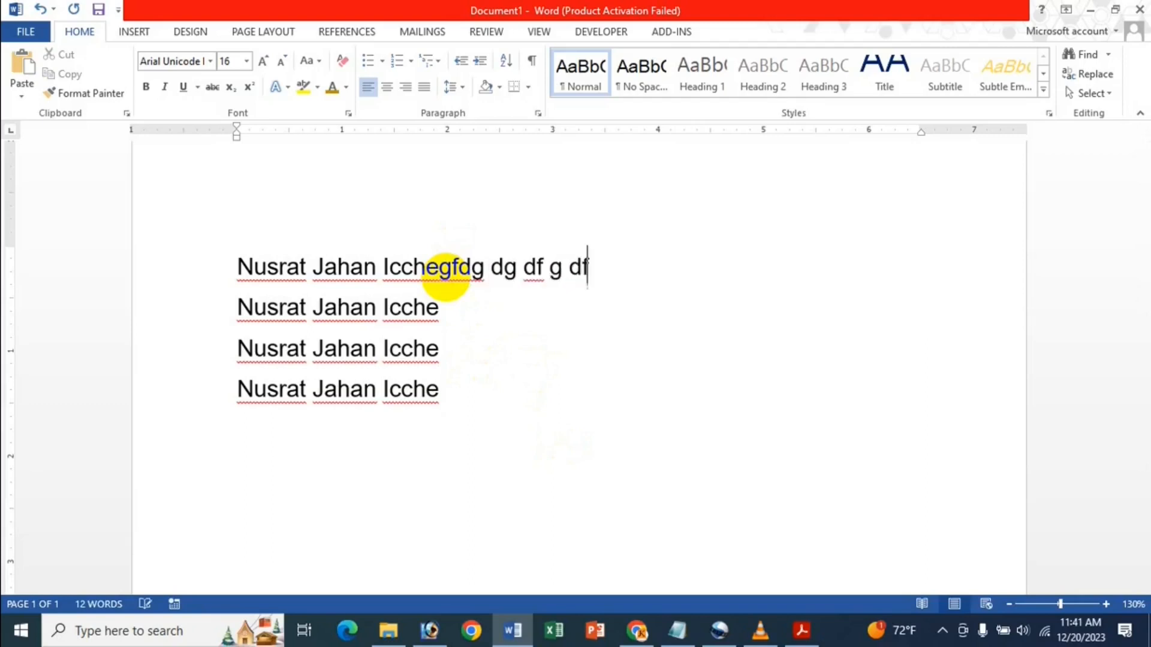
pyautogui.write('gd fg dg dfg dfg dfg d gdf g fdgdf g')
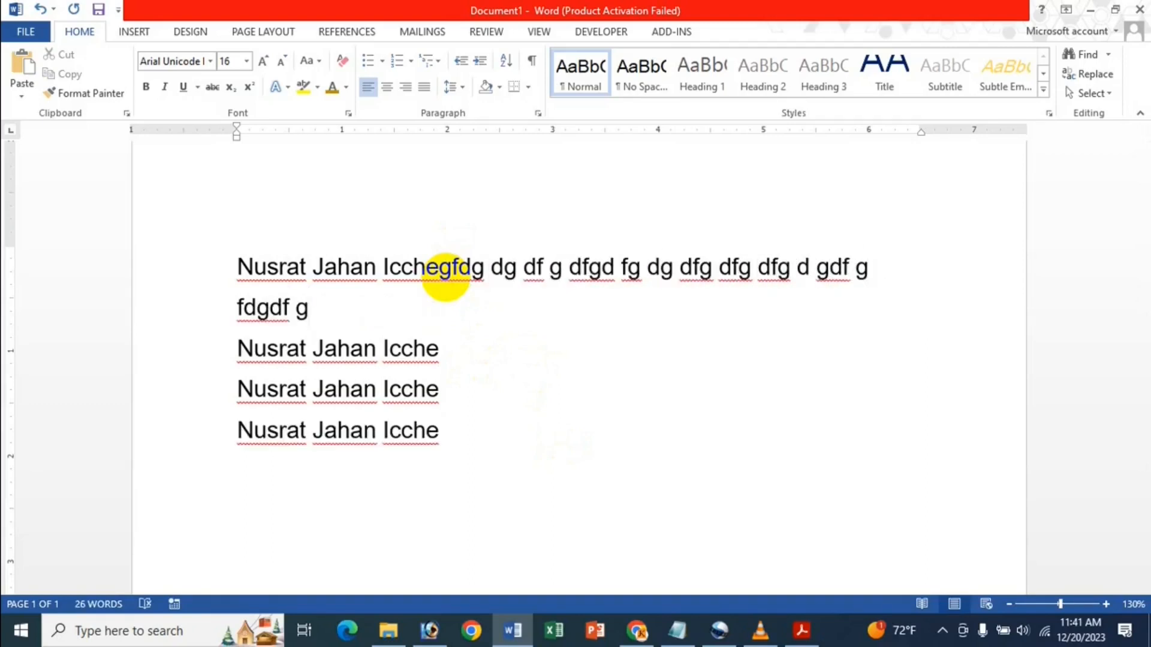
pyautogui.press('BackSpace')
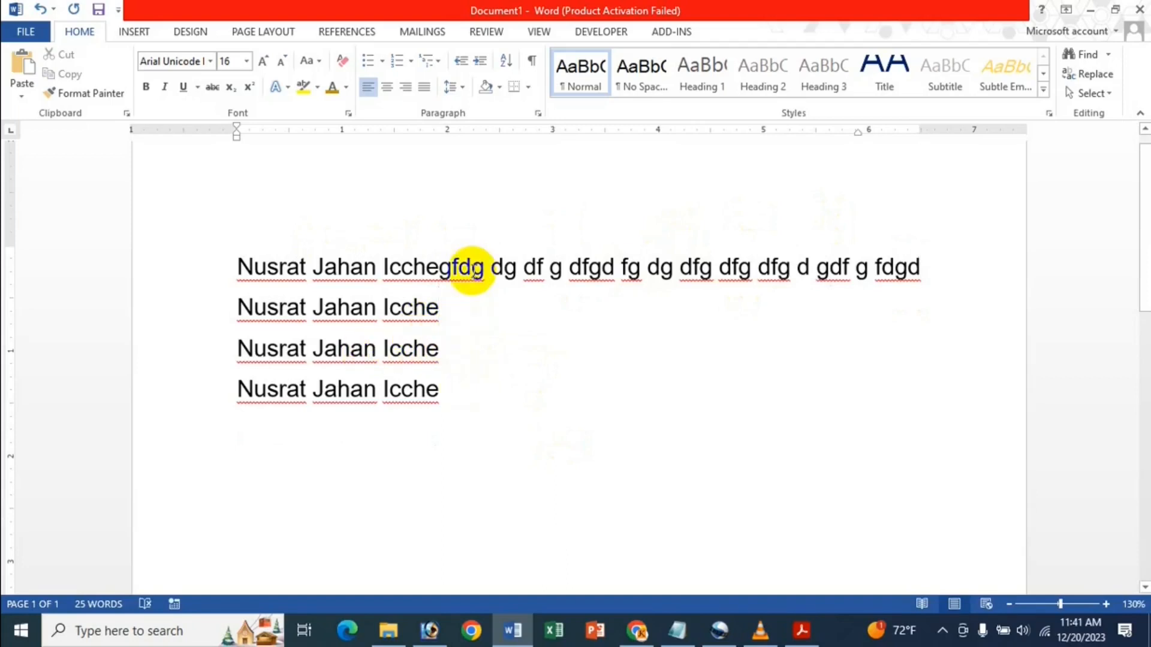
# Add more filler text onto the second line, trimming letters that wrap.
pyautogui.write('gd ')
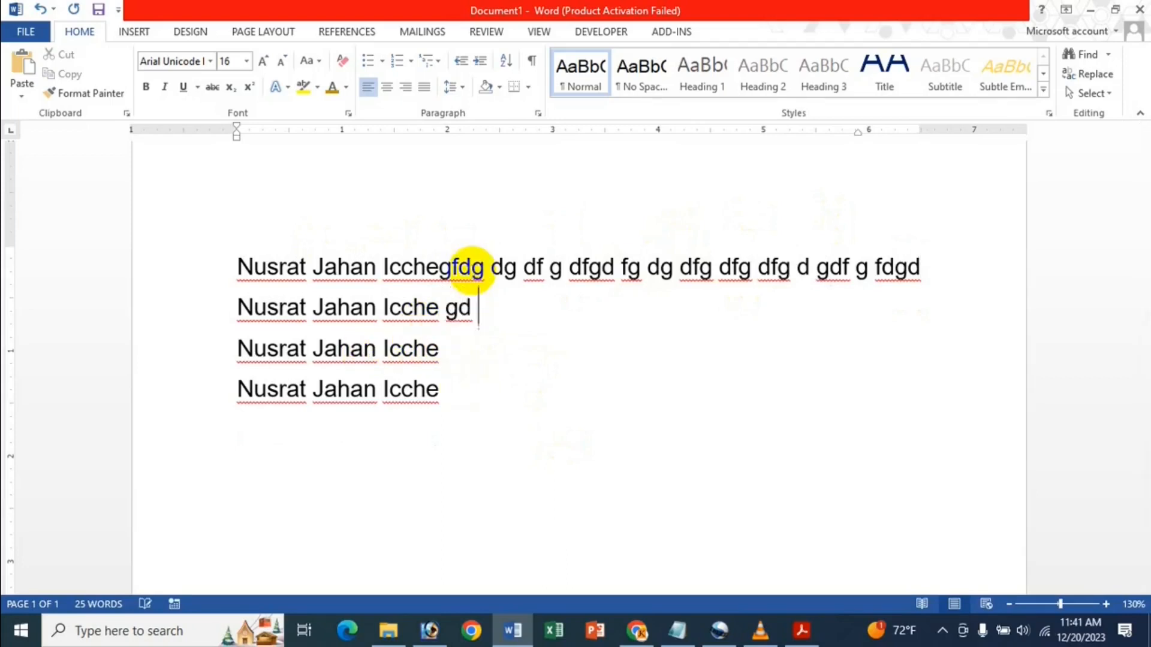
pyautogui.write('gfd gfd gf g dfg fdg ')
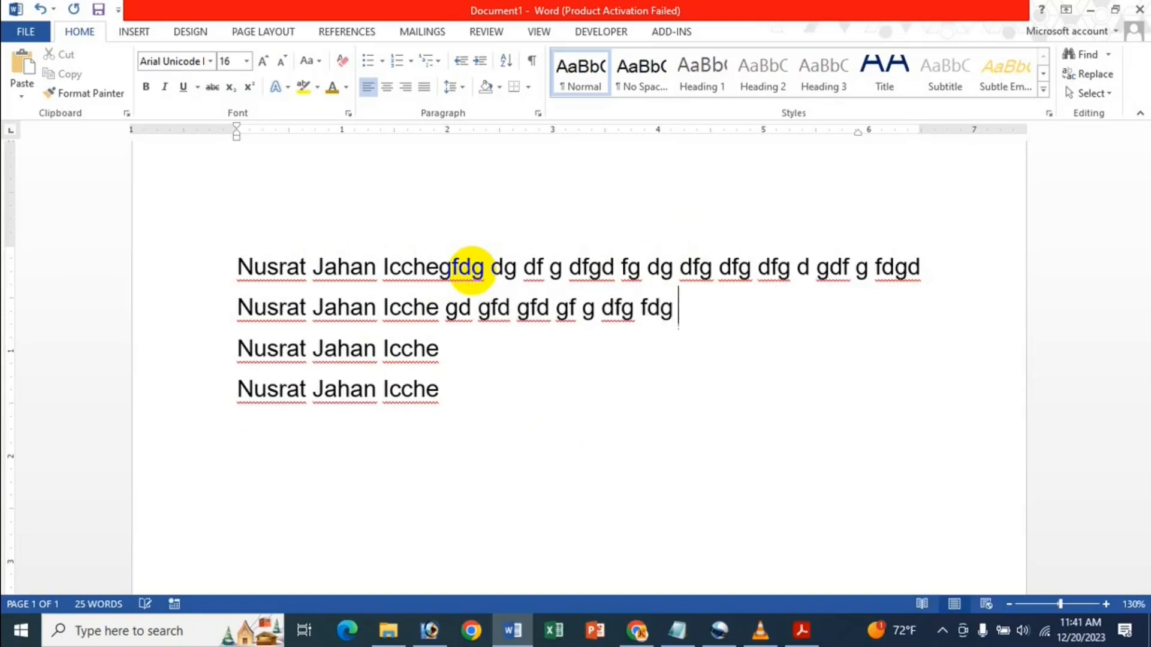
pyautogui.write('fdg fg dfg fgd fg')
pyautogui.press('Return')
pyautogui.write('fdg')
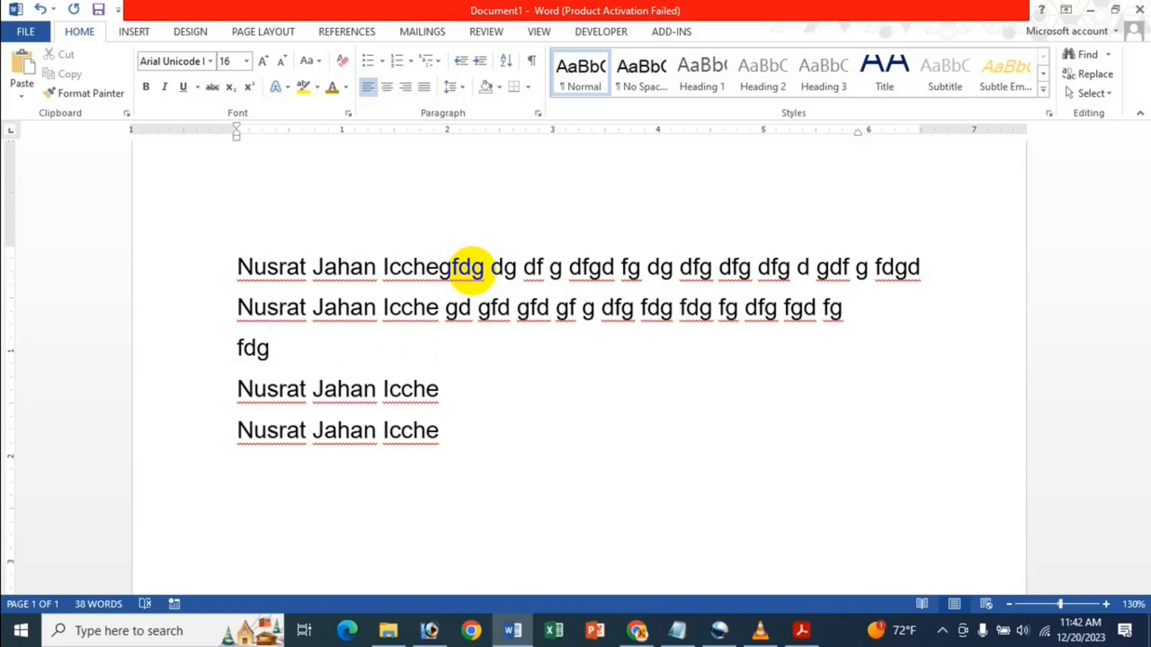
pyautogui.press('BackSpace')
pyautogui.press('BackSpace')
pyautogui.press('BackSpace')
pyautogui.press('BackSpace')
pyautogui.write('f')
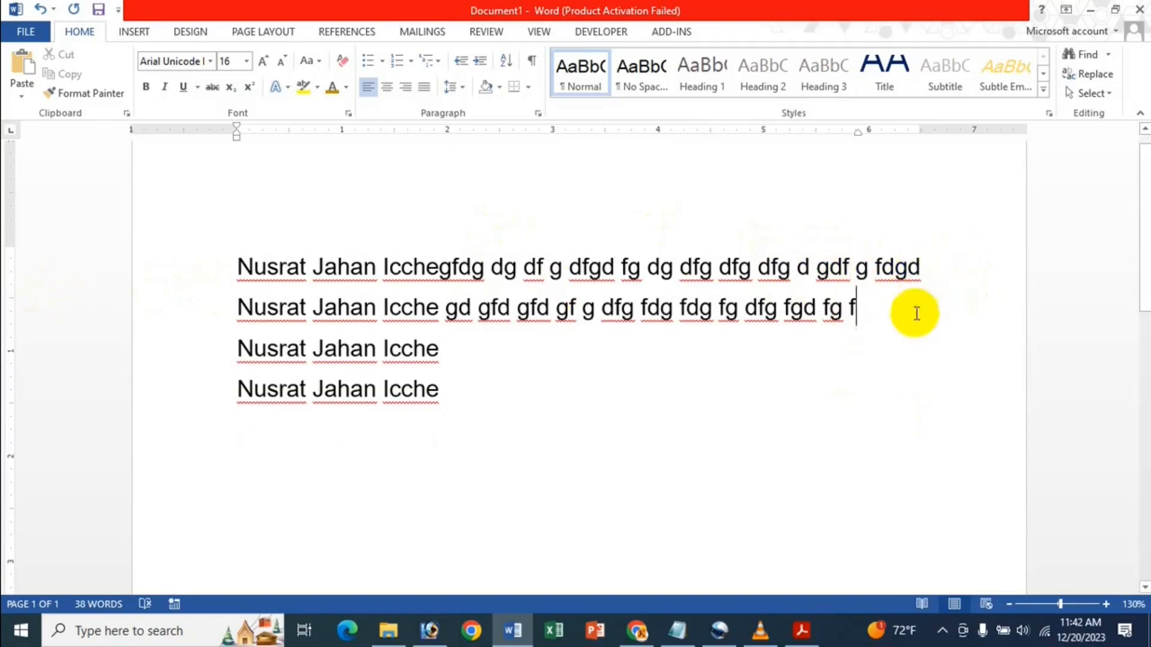
pyautogui.click(538, 113)
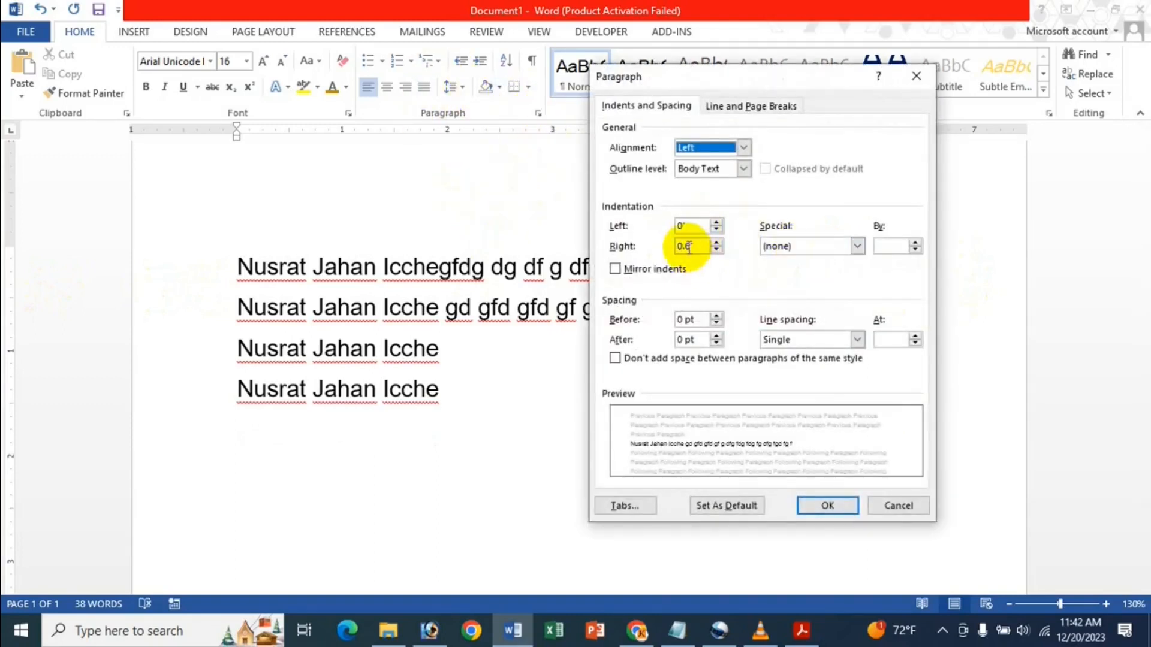
# Set the second paragraph's right indent to 2".
pyautogui.click(689, 246)
pyautogui.press('BackSpace')
pyautogui.write('2')
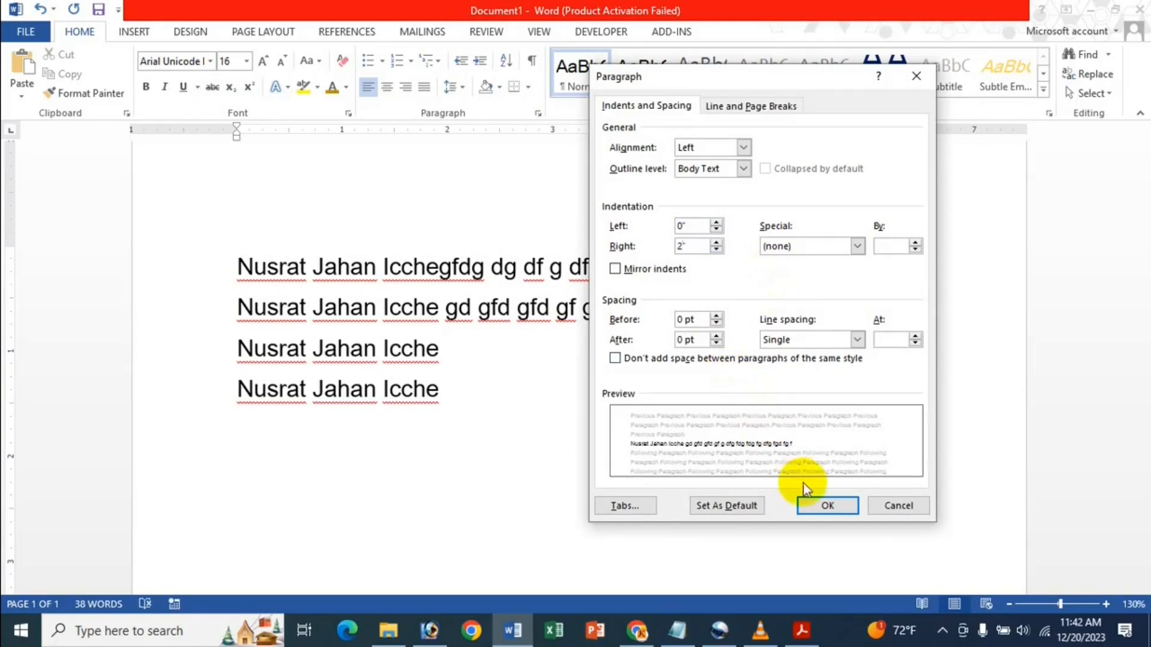
pyautogui.click(823, 506)
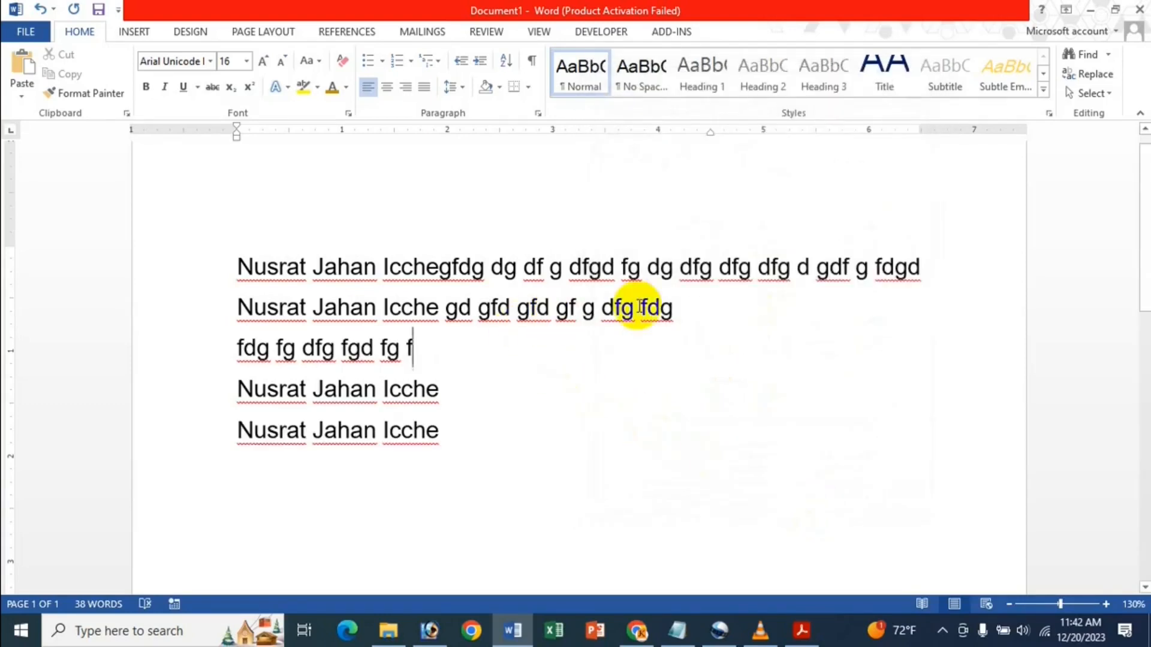
# Type more filler after the wrapped line, then select and delete the extra filler lines.
pyautogui.click(441, 392)
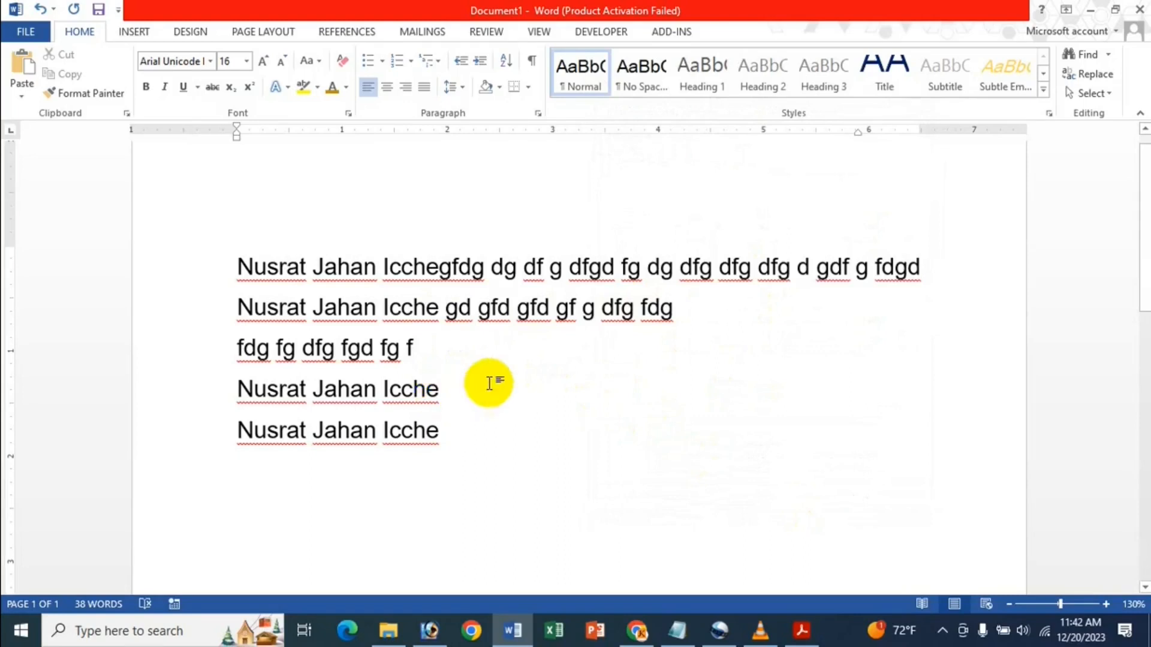
pyautogui.click(436, 350)
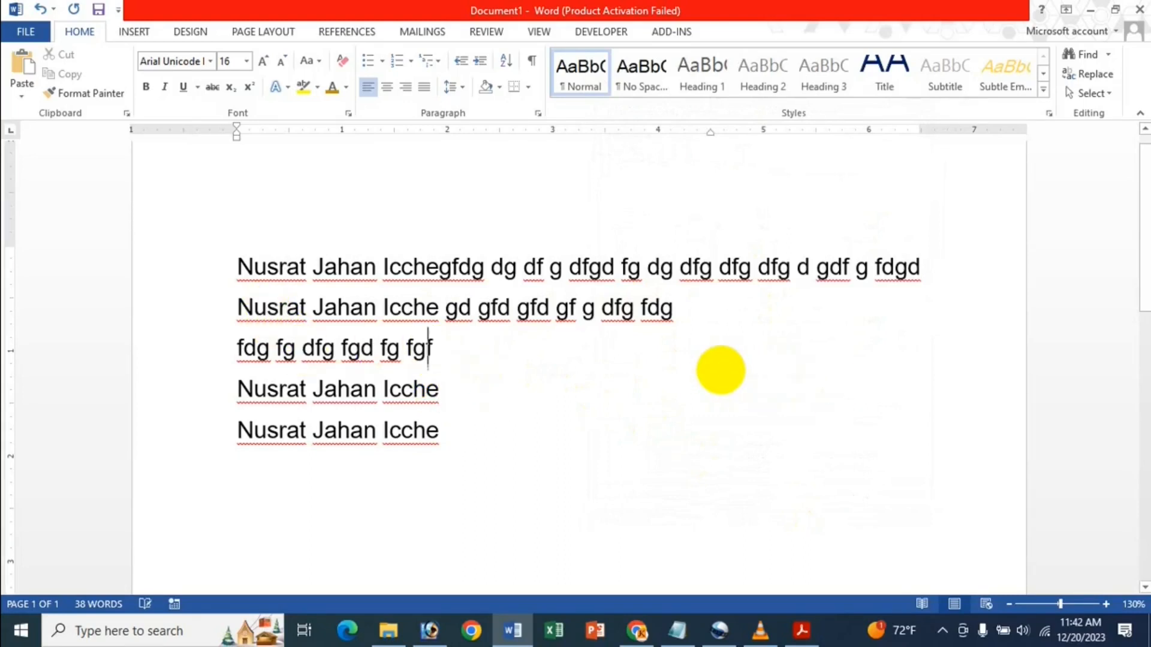
pyautogui.write('hg fh fgh fg hfgh gfh gf h h')
pyautogui.press('BackSpace')
pyautogui.press('Return')
pyautogui.write('hgfh')
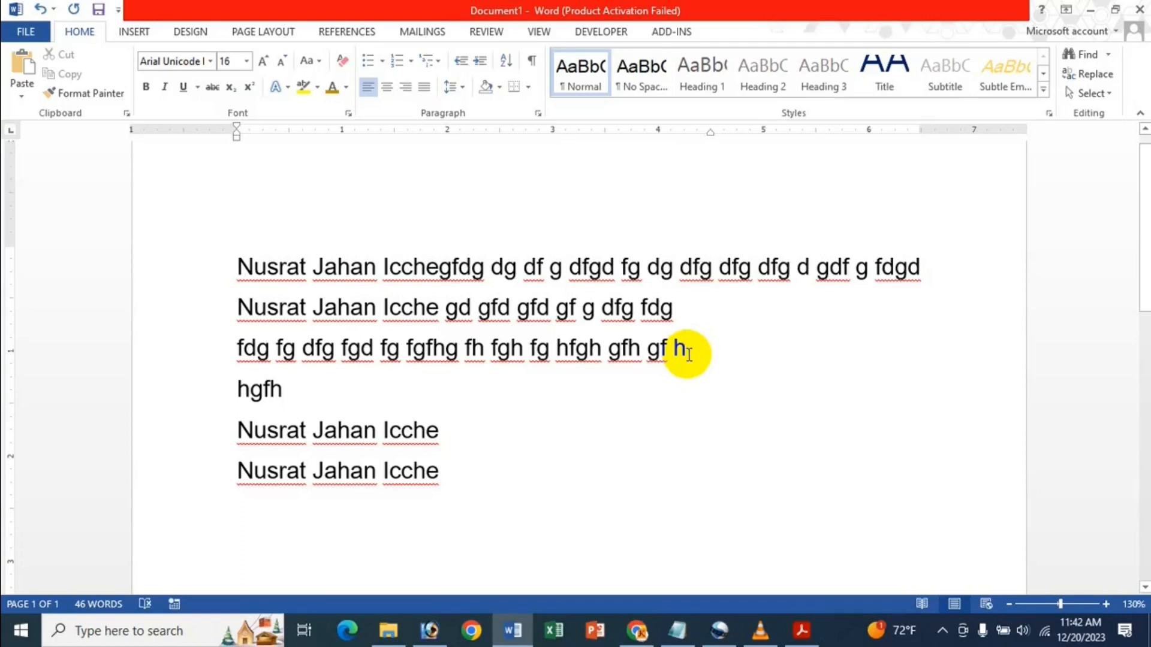
pyautogui.write('h gh g')
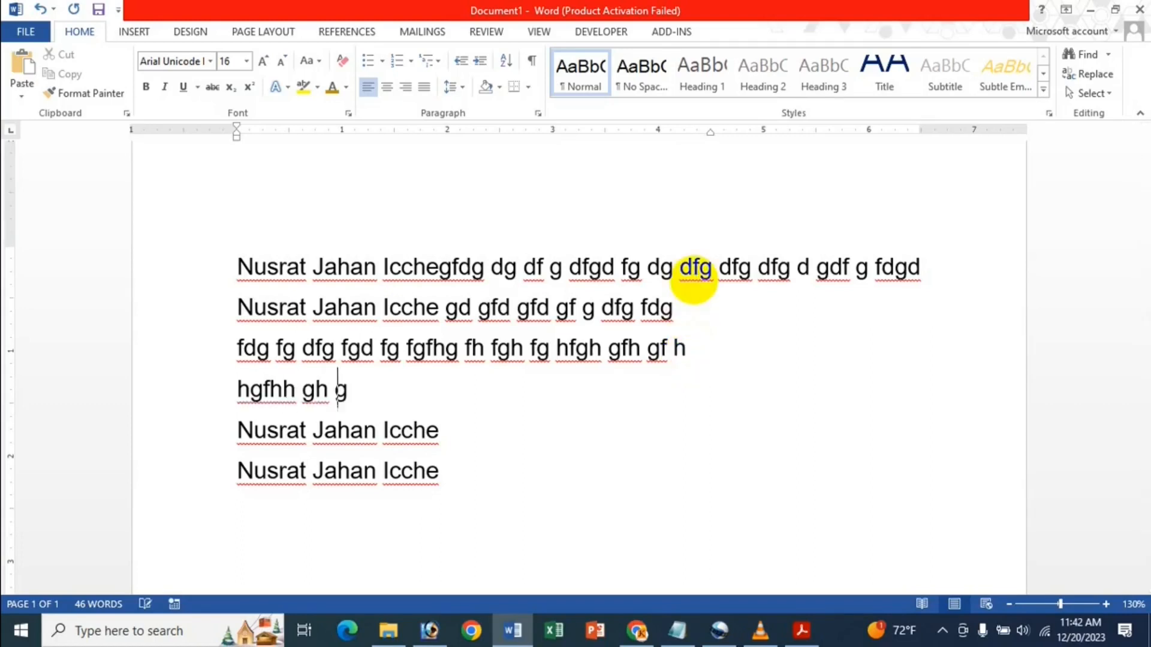
pyautogui.write('fh fghf ghg h gh h fgh g h h gh gfh')
pyautogui.press('Return')
pyautogui.write('gh')
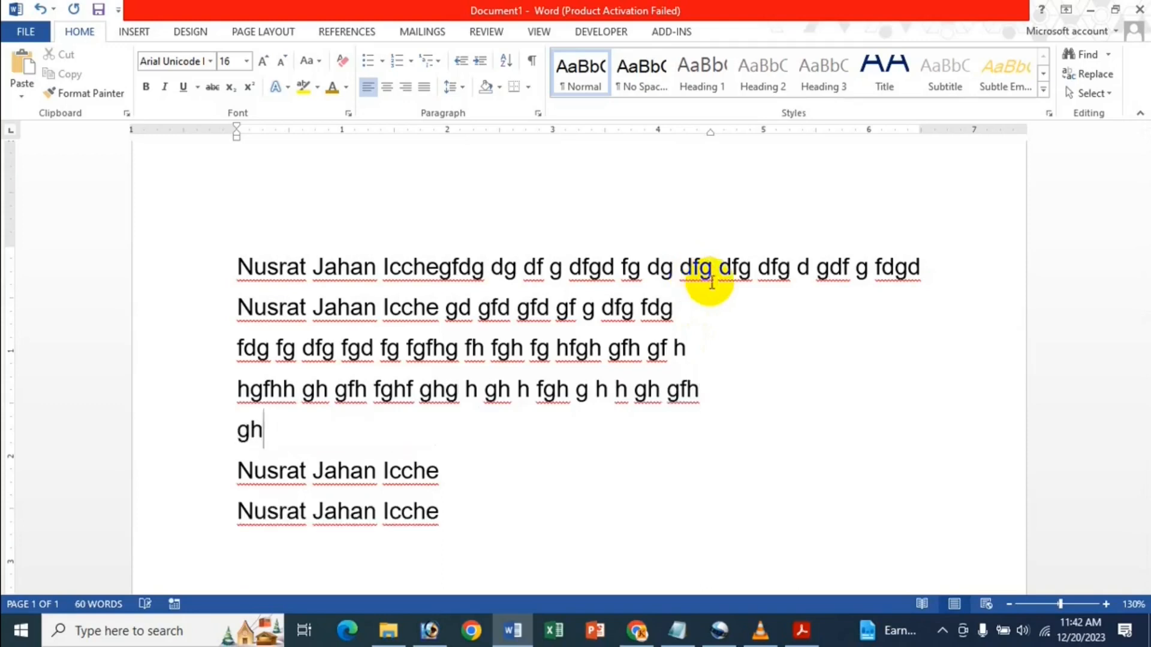
pyautogui.moveTo(695, 397); pyautogui.dragTo(223, 351)
pyautogui.press('Delete')
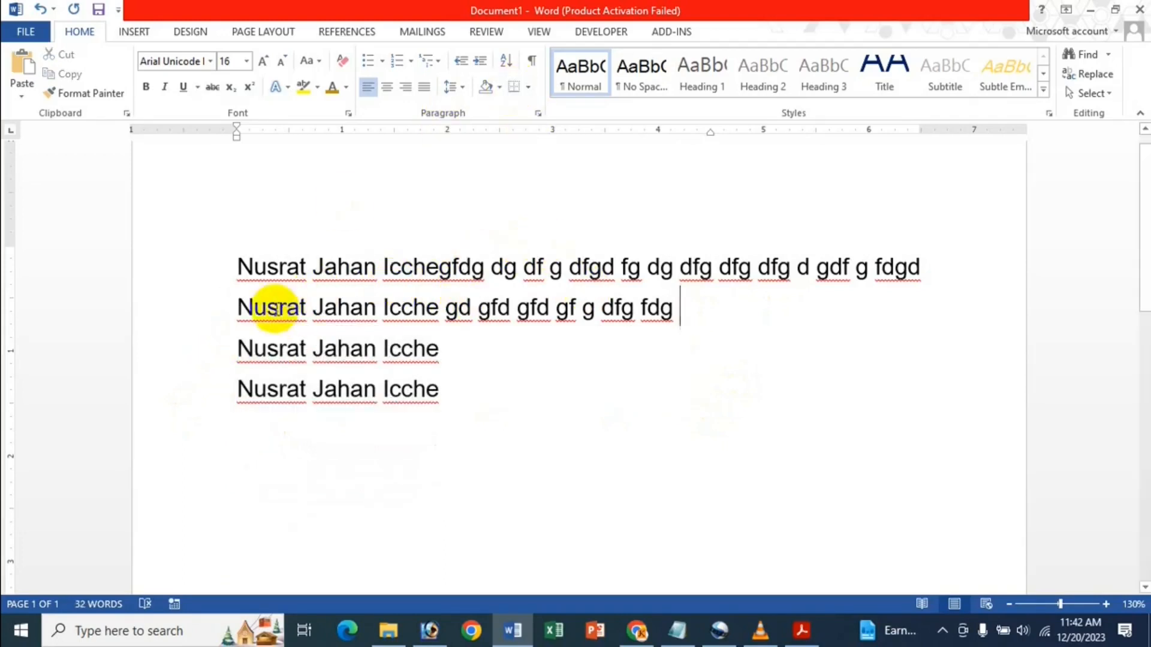
# Reset the second paragraph's right indent to 0.
pyautogui.moveTo(226, 300); pyautogui.dragTo(663, 316)
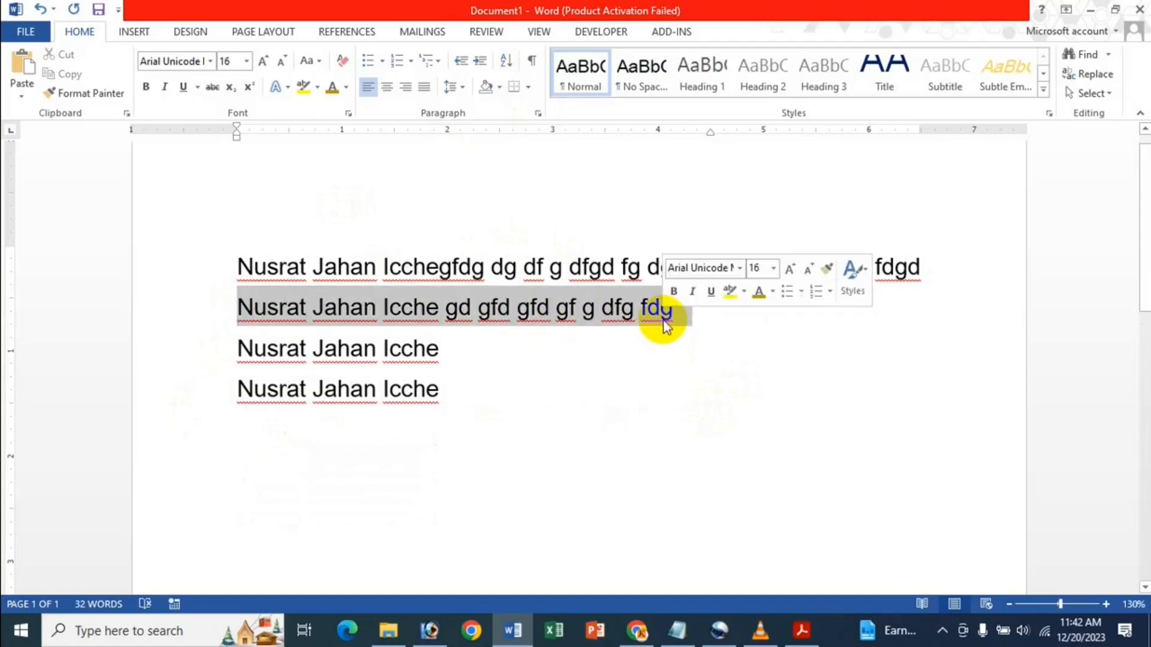
pyautogui.click(537, 114)
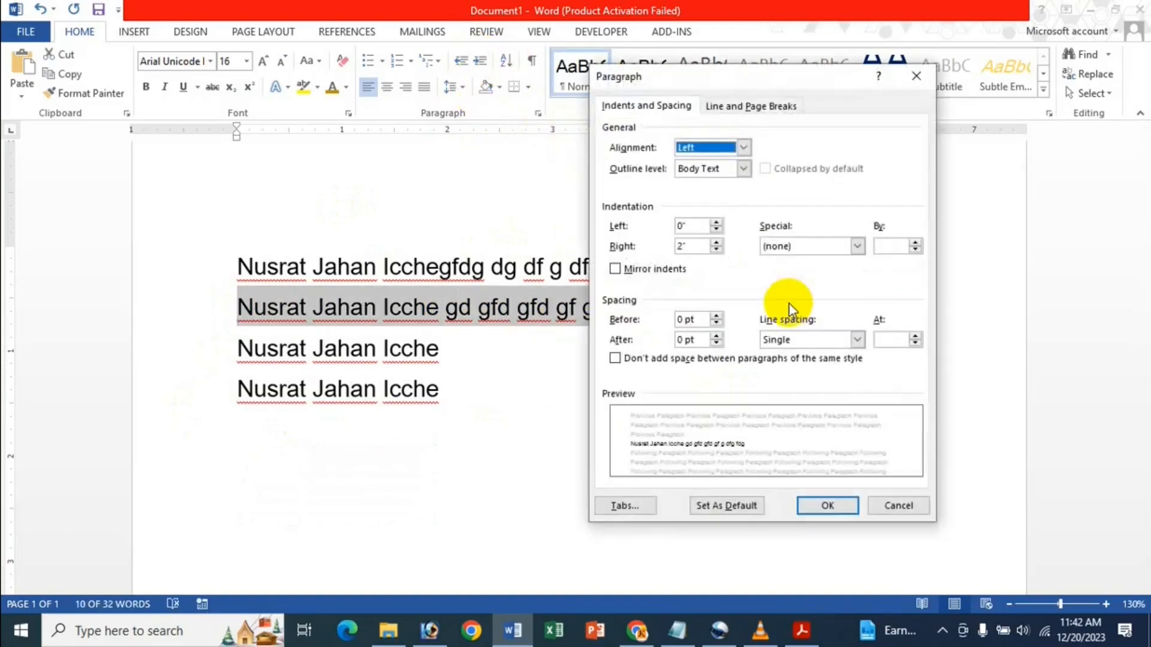
pyautogui.click(681, 248)
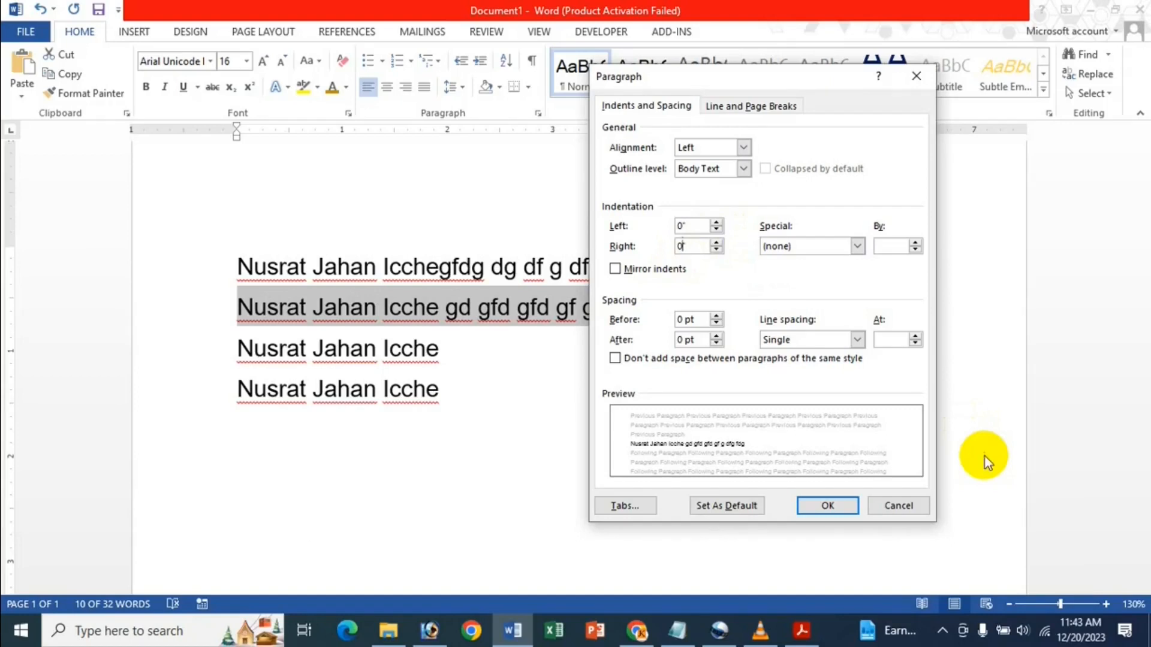
pyautogui.press('Return')
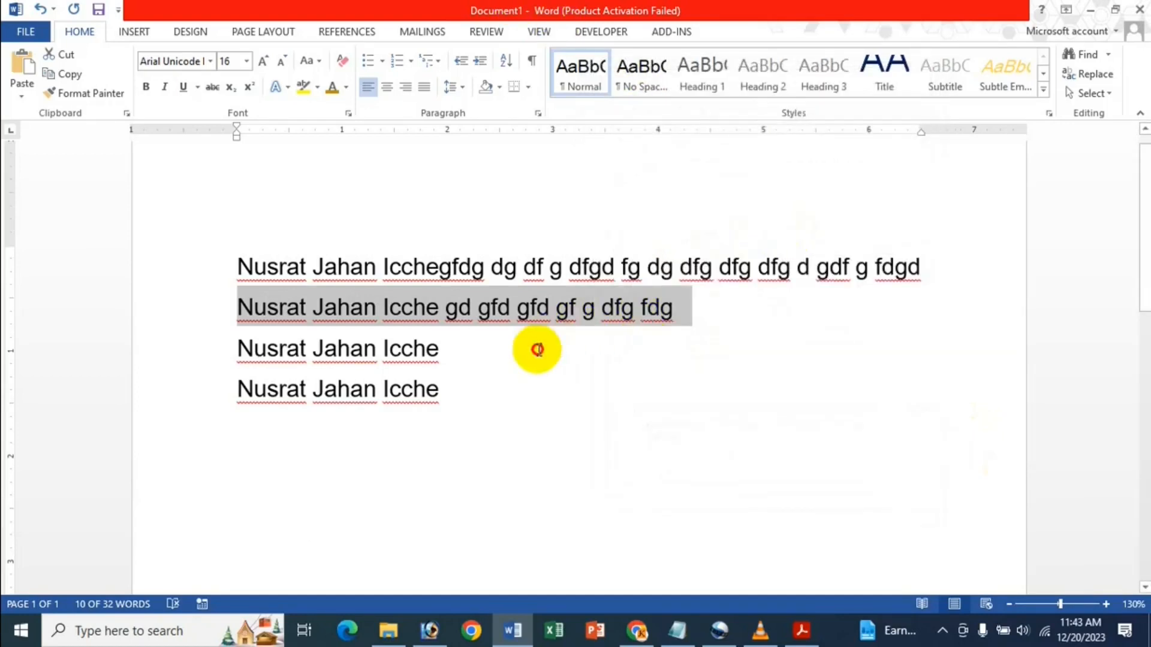
# Append more filler words to the end of the second line.
pyautogui.click(534, 350)
pyautogui.write('g fd')
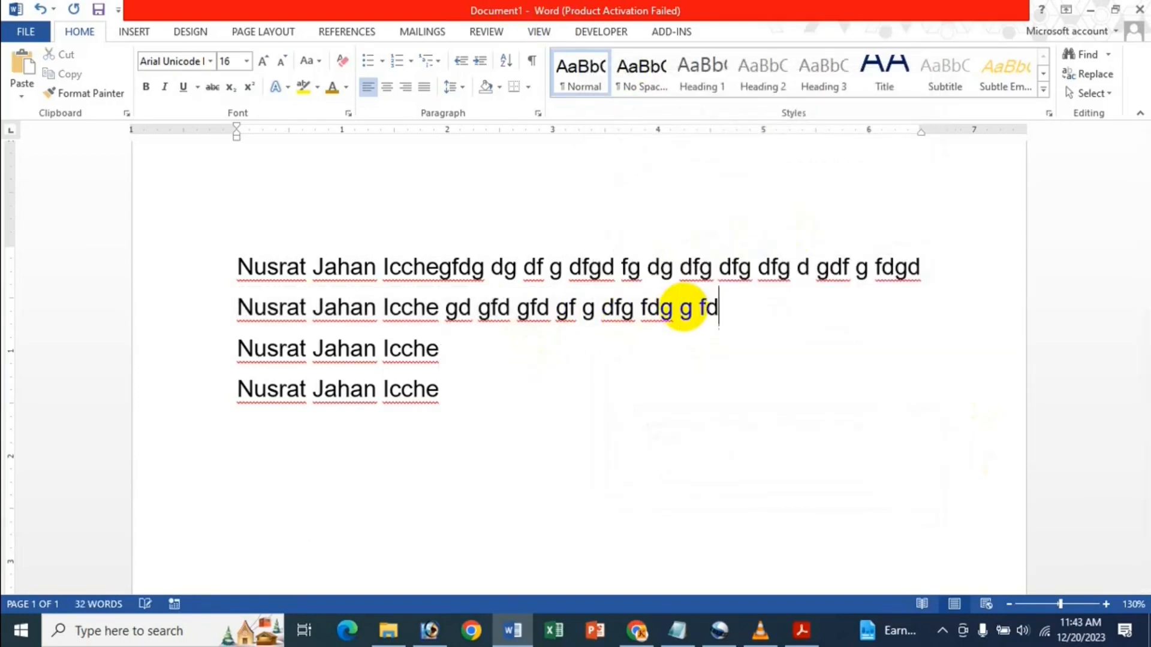
pyautogui.write(' gf g d gf  f dgdf g dfg')
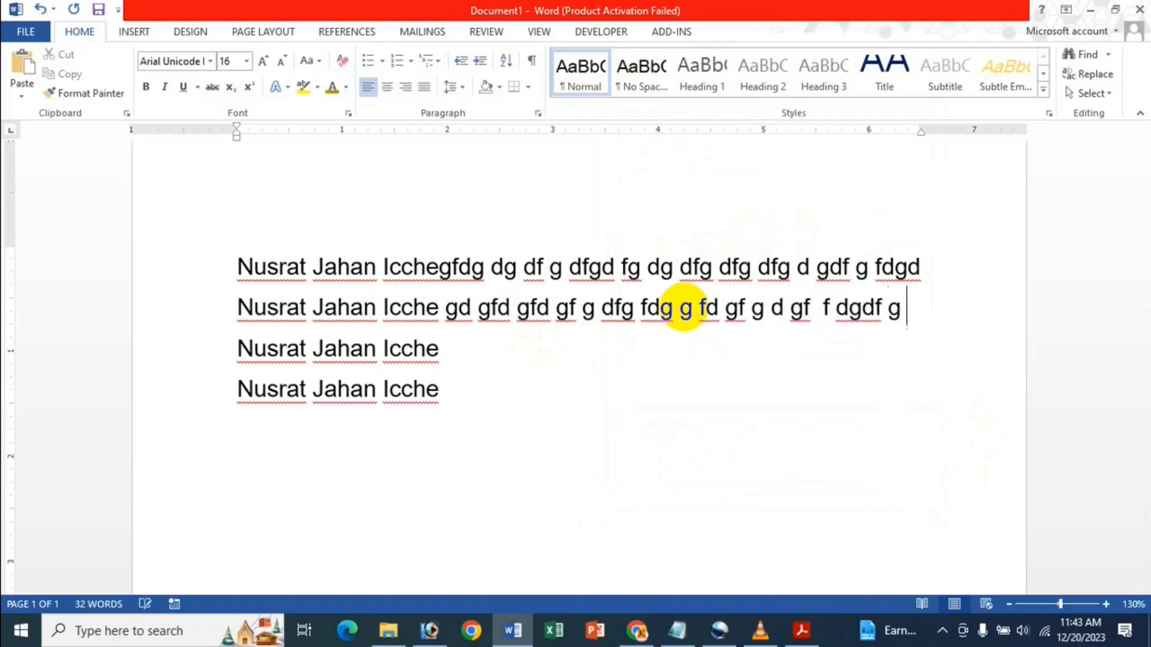
pyautogui.press('BackSpace')
pyautogui.press('BackSpace')
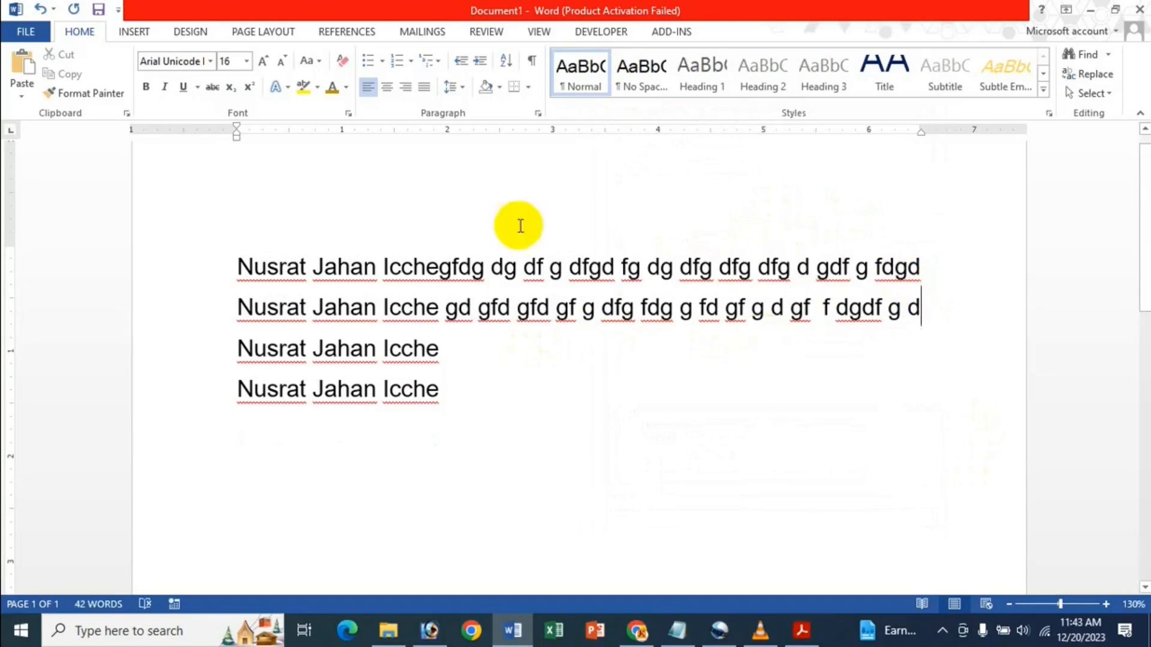
pyautogui.click(474, 360)
# Fill the third paragraph with long filler, reset its right indent to 0, and add more text.
pyautogui.write('f sd')
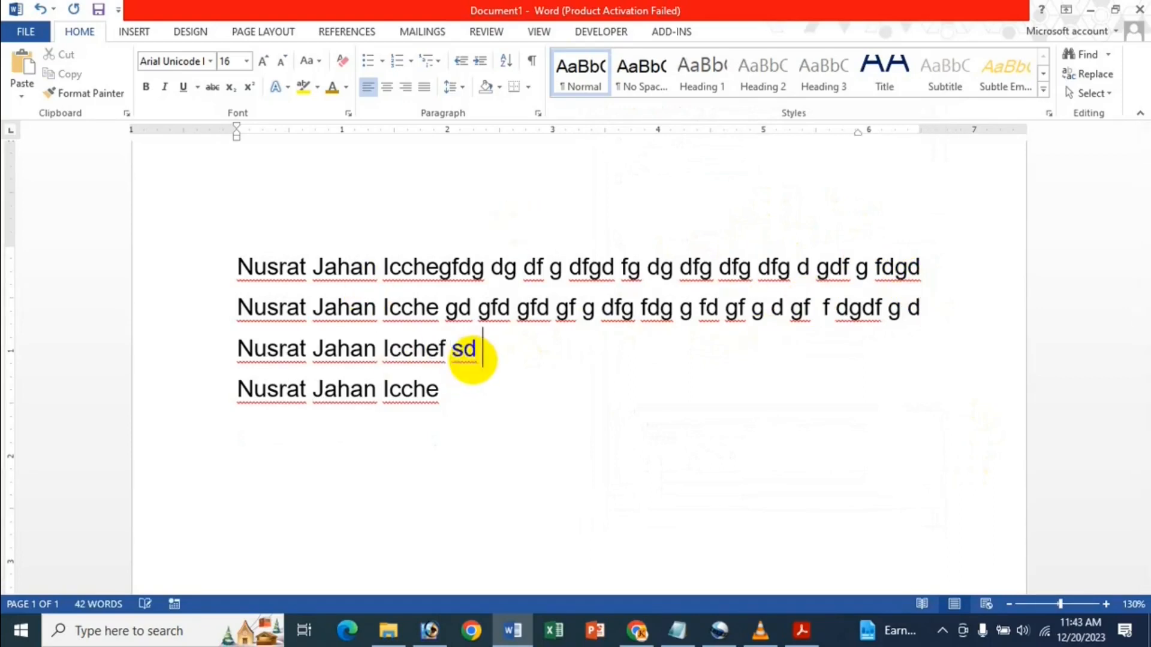
pyautogui.write(' f f dsfsfsdf')
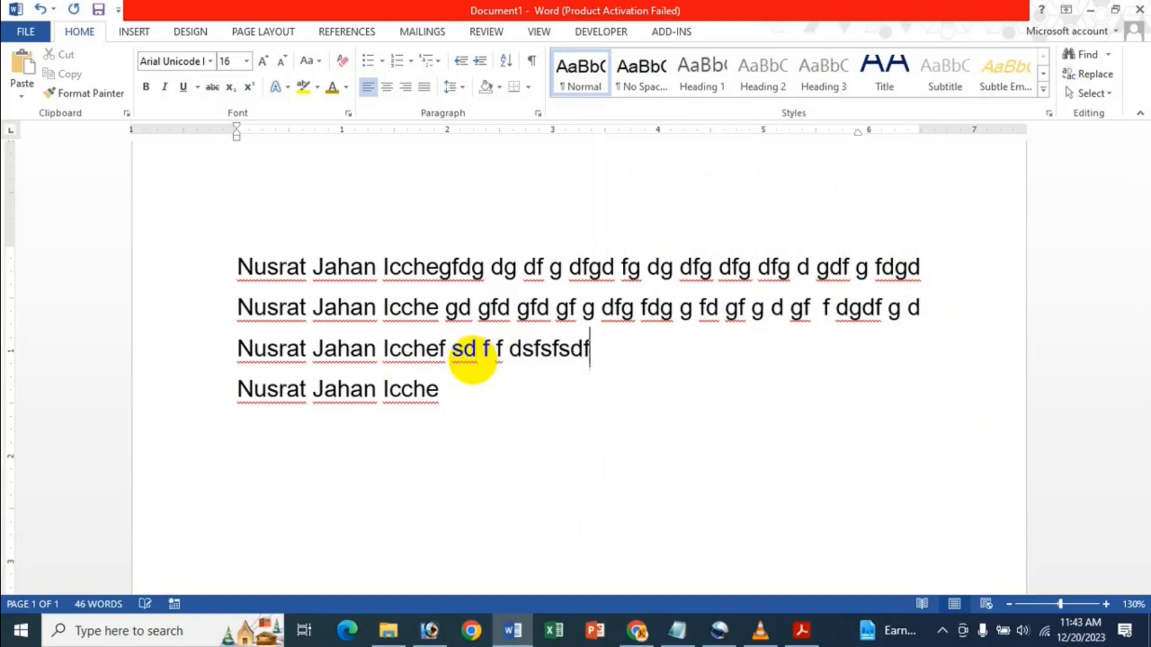
pyautogui.write('fffffffffffffffffffffffffffffffffffffffff')
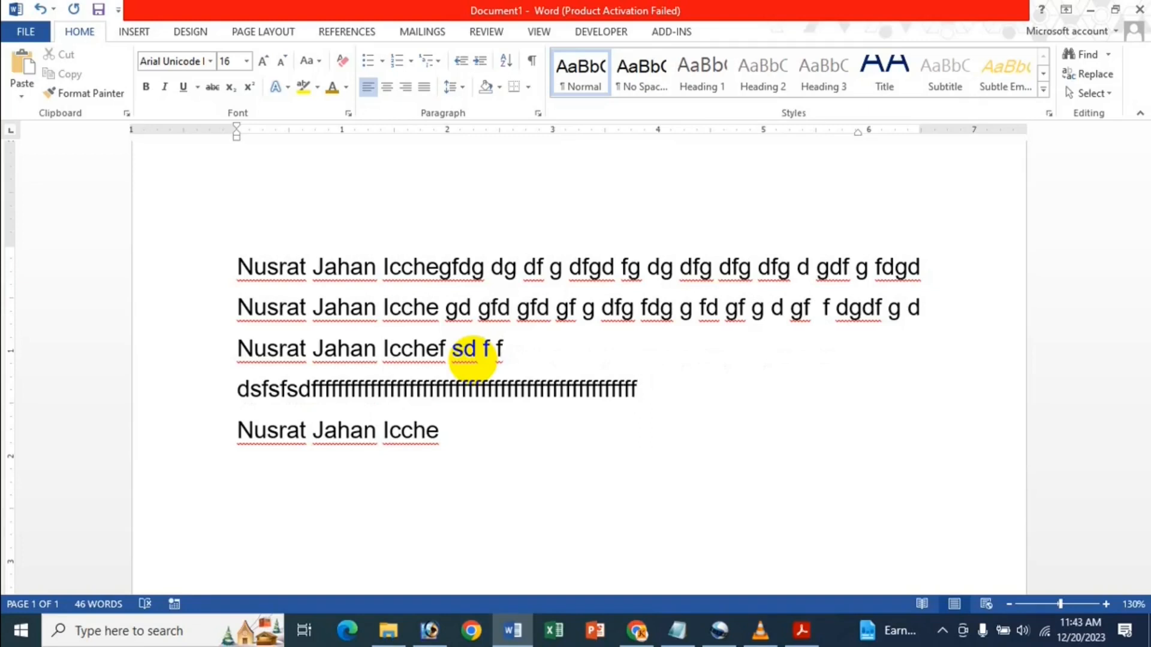
pyautogui.write('ffffffffffffffffffffffffffffffffffffffffff')
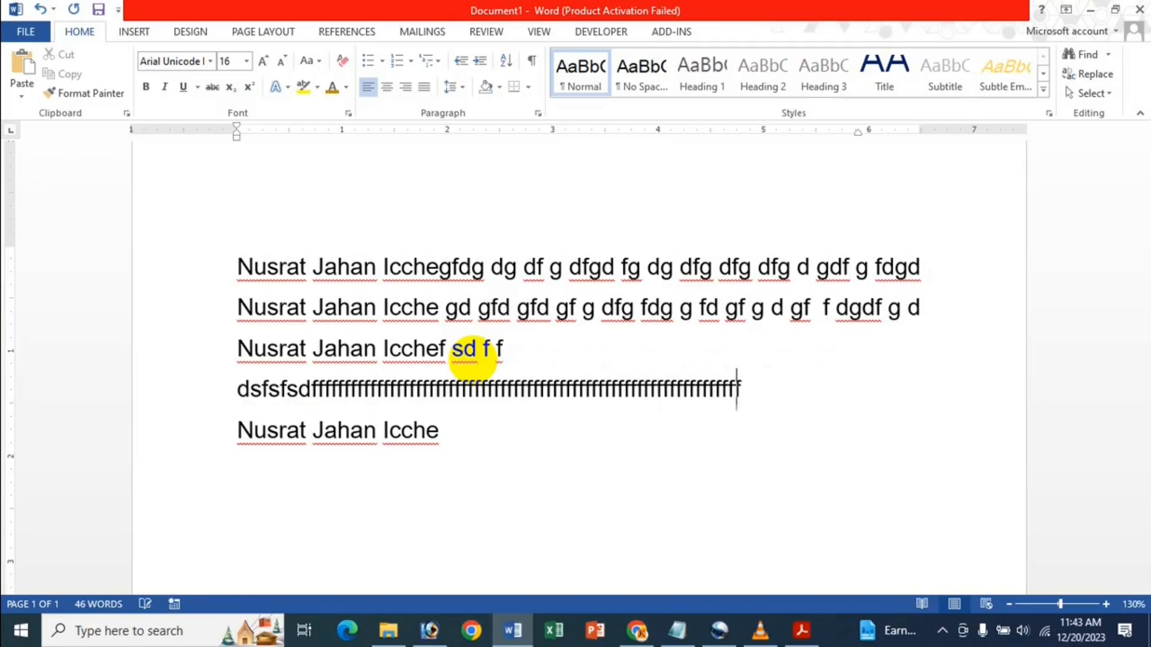
pyautogui.write('fffffffff')
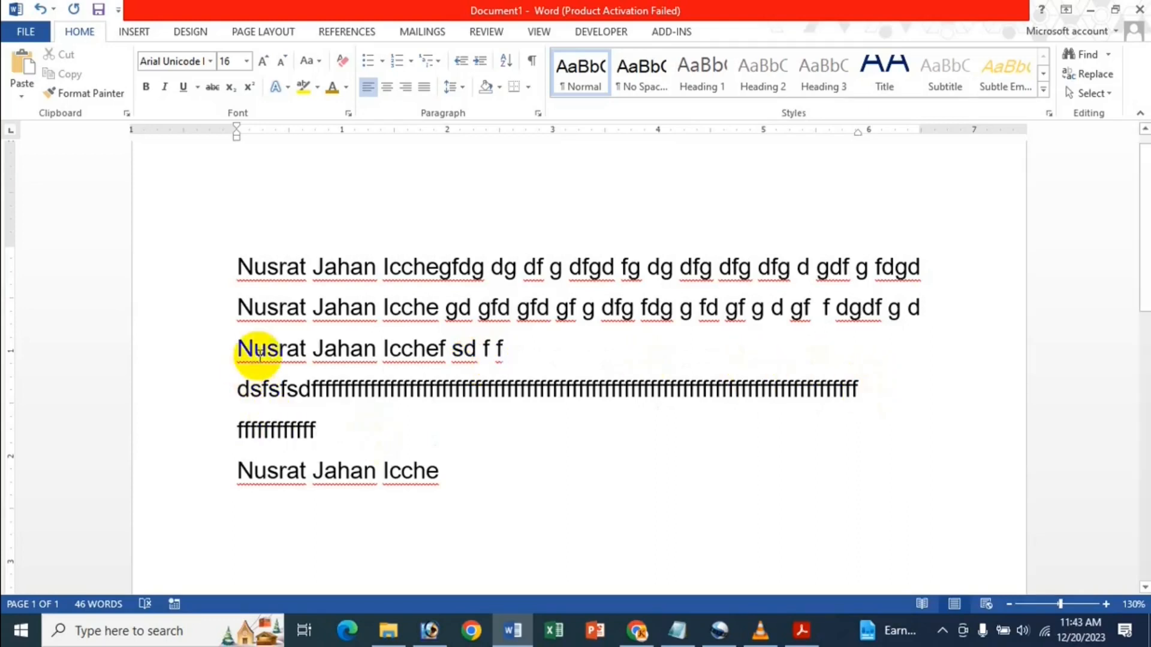
pyautogui.moveTo(231, 351); pyautogui.dragTo(330, 431)
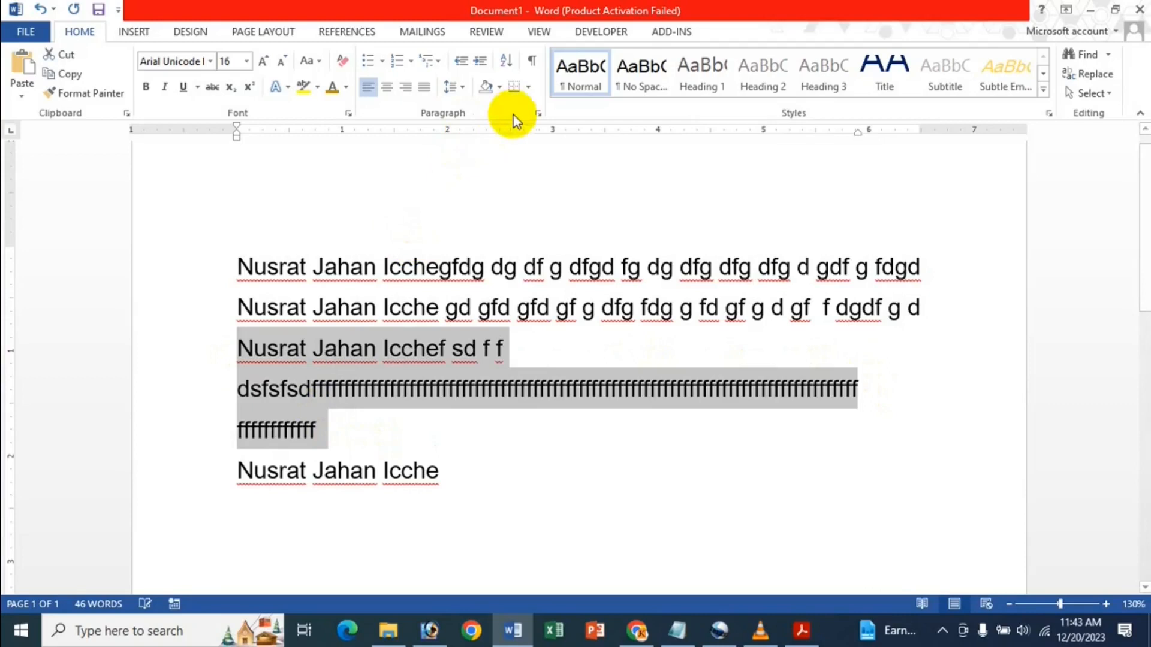
pyautogui.click(537, 113)
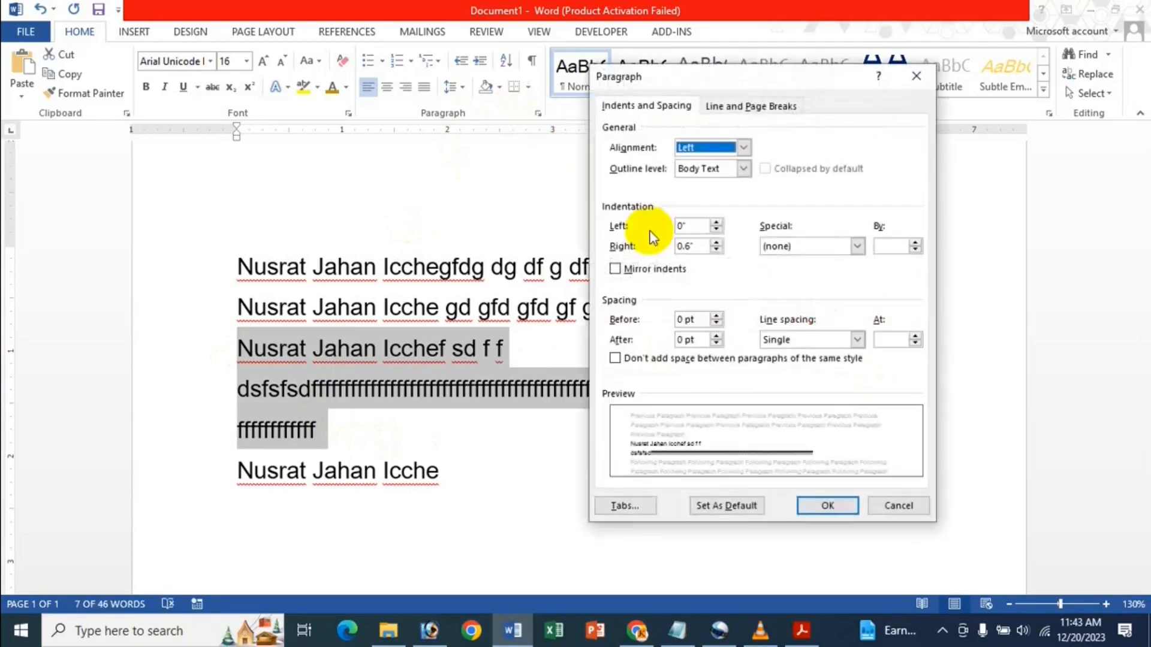
pyautogui.click(684, 247)
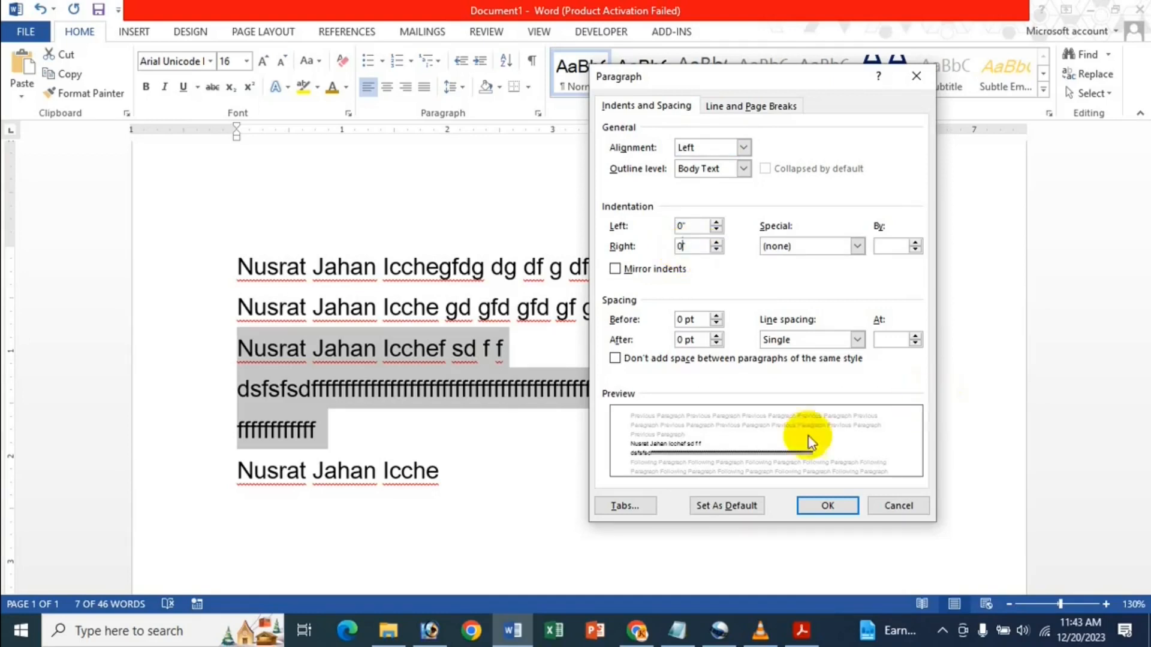
pyautogui.click(827, 505)
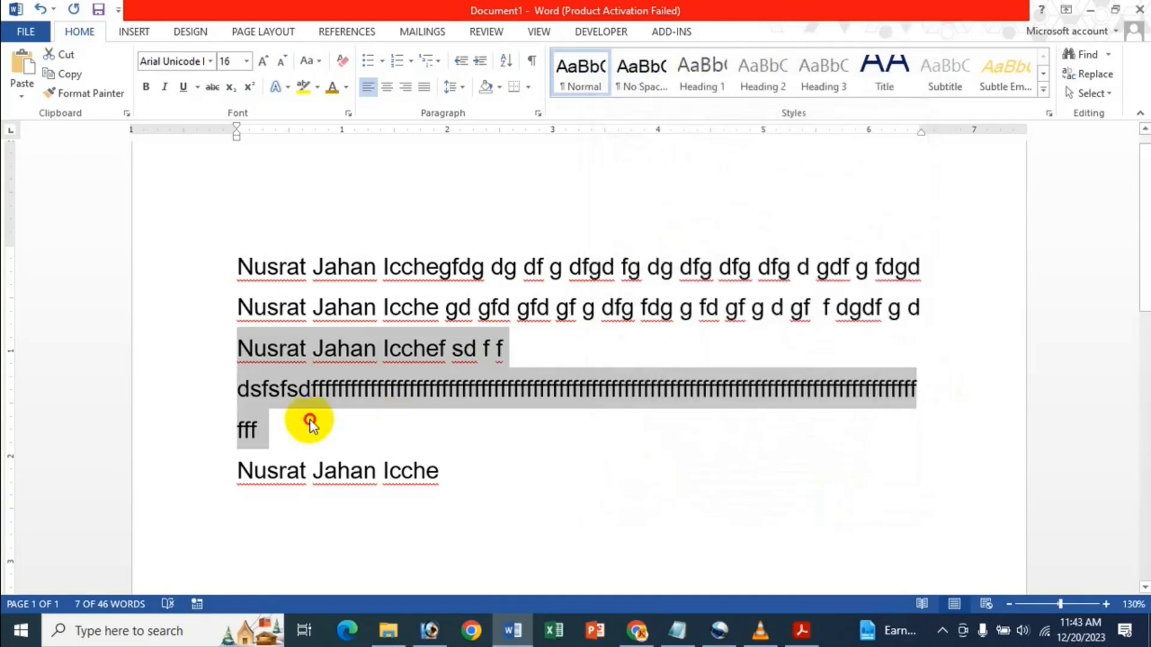
pyautogui.click(310, 423)
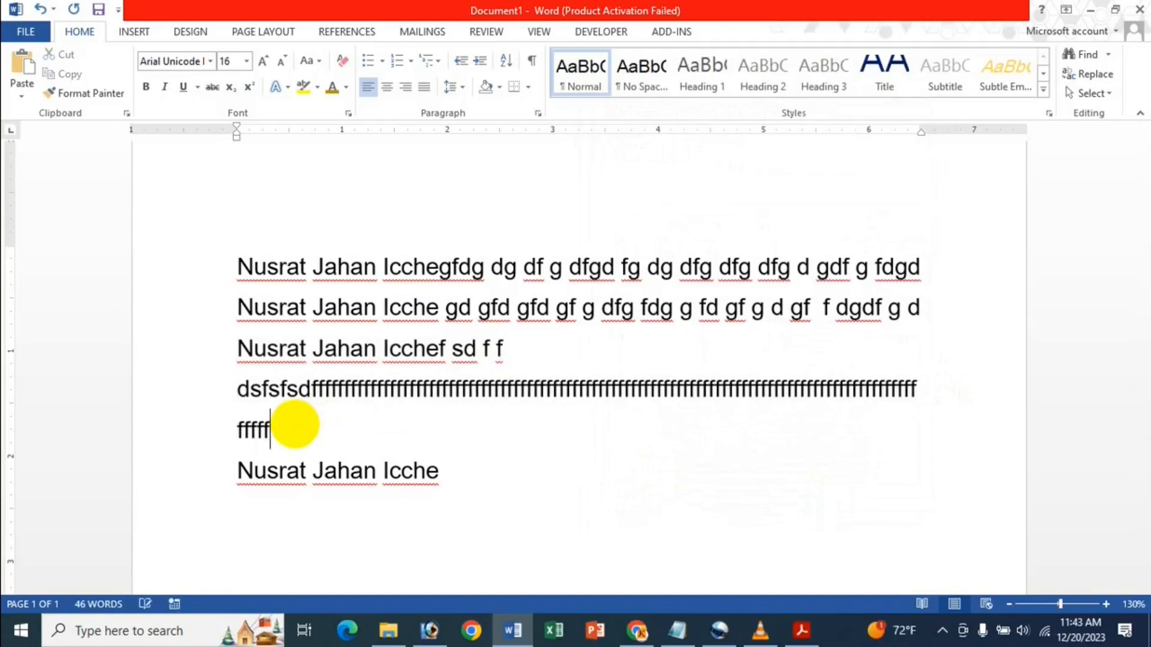
pyautogui.write('sdfsdfsdfsdfsdfs')
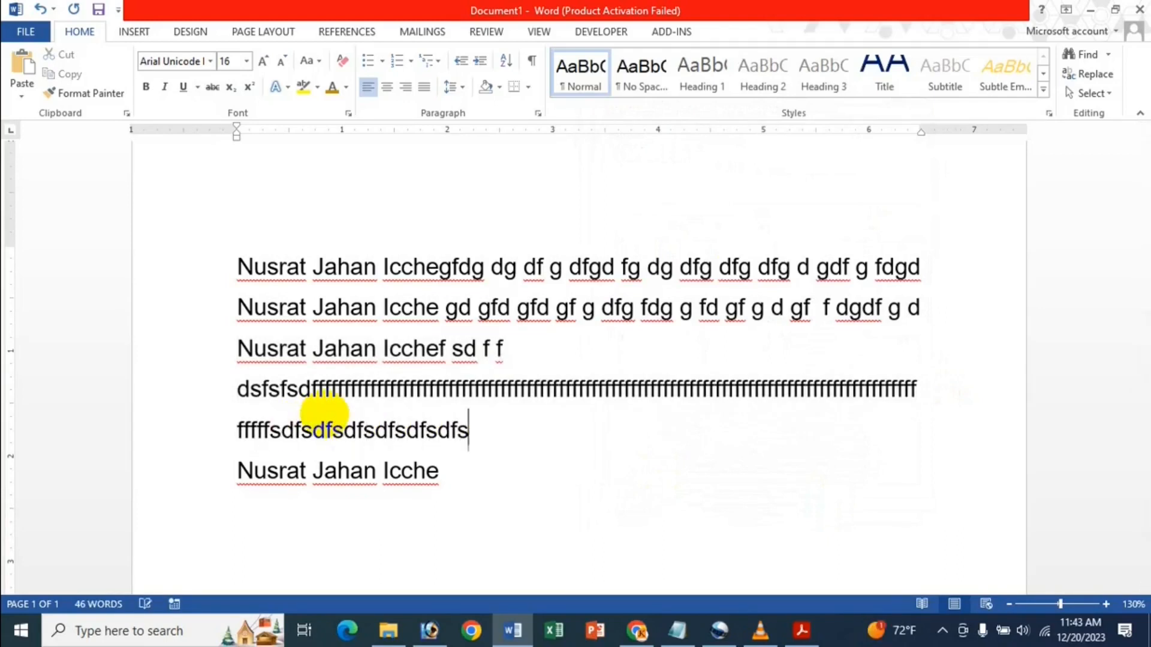
pyautogui.write(' dfsd fs df s f sd      ')
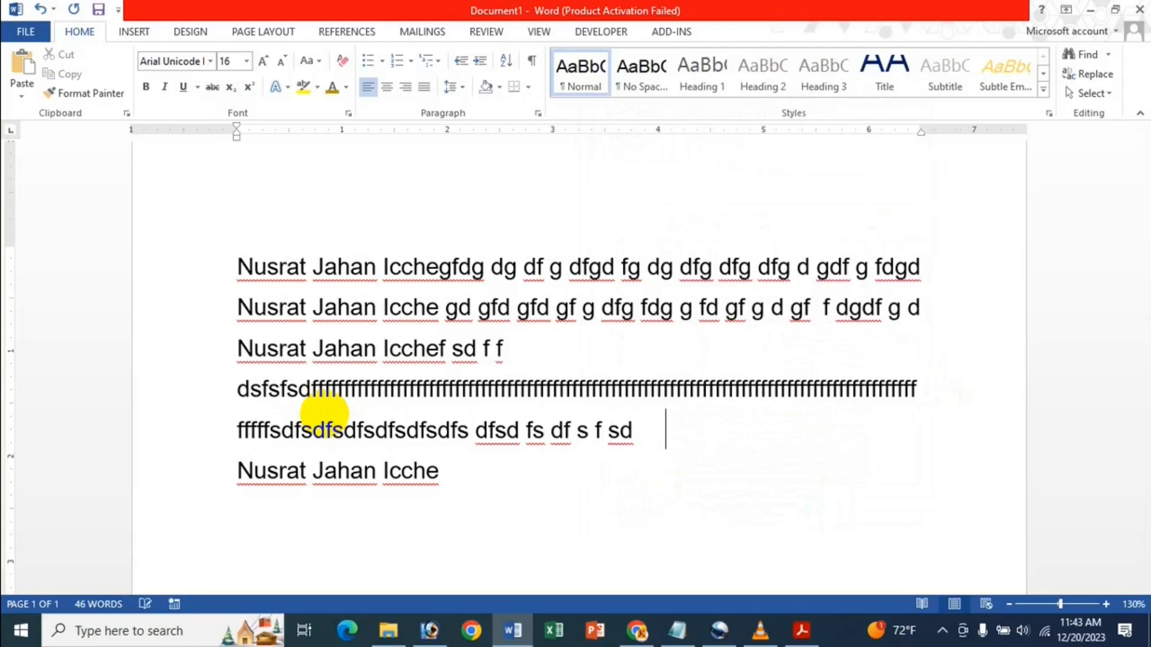
pyautogui.write('sdfsdf sf sd f sd f dff')
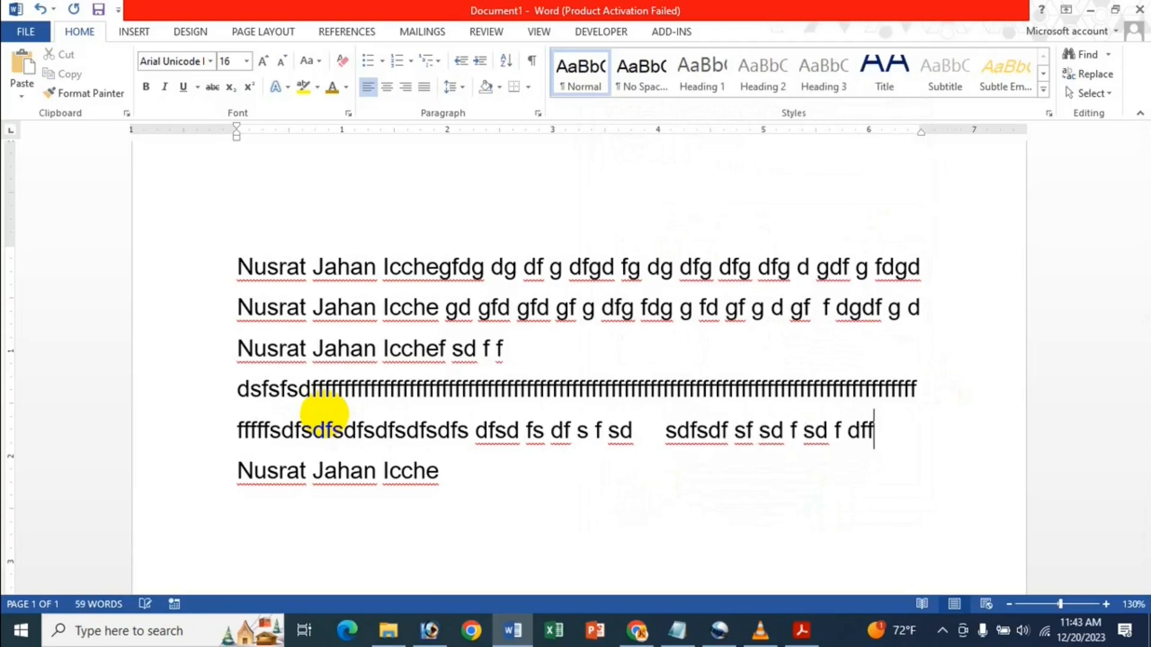
pyautogui.write('fffffd')
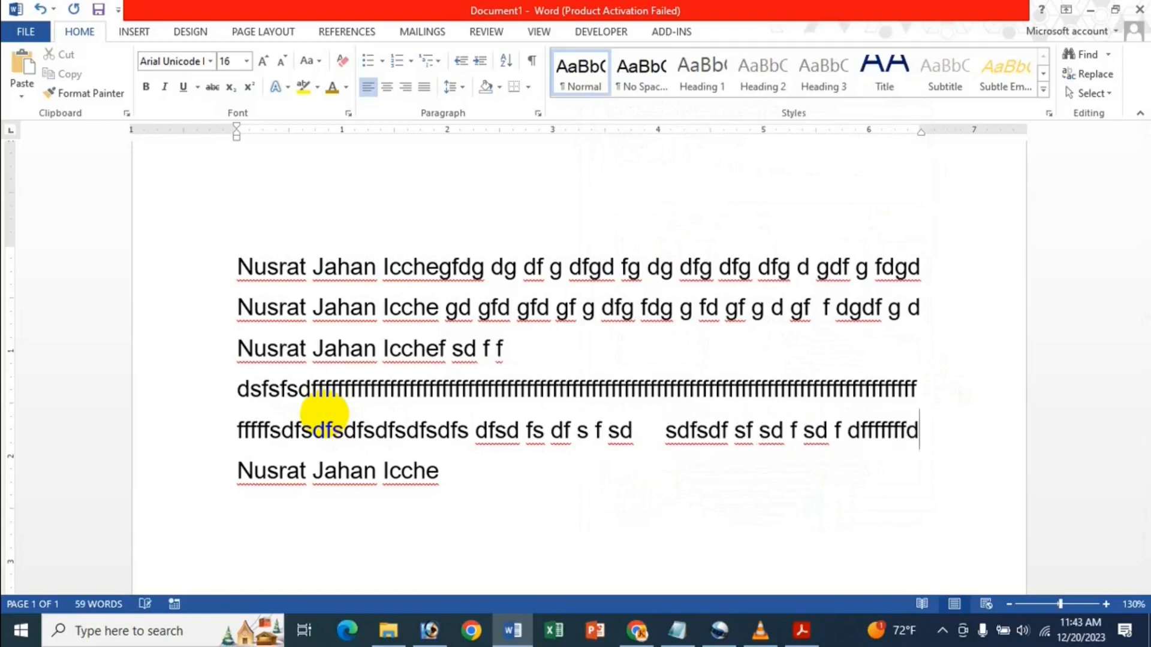
pyautogui.write('d')
# Delete the trailing filler lines and the filler words after the name on line 3.
pyautogui.press('BackSpace')
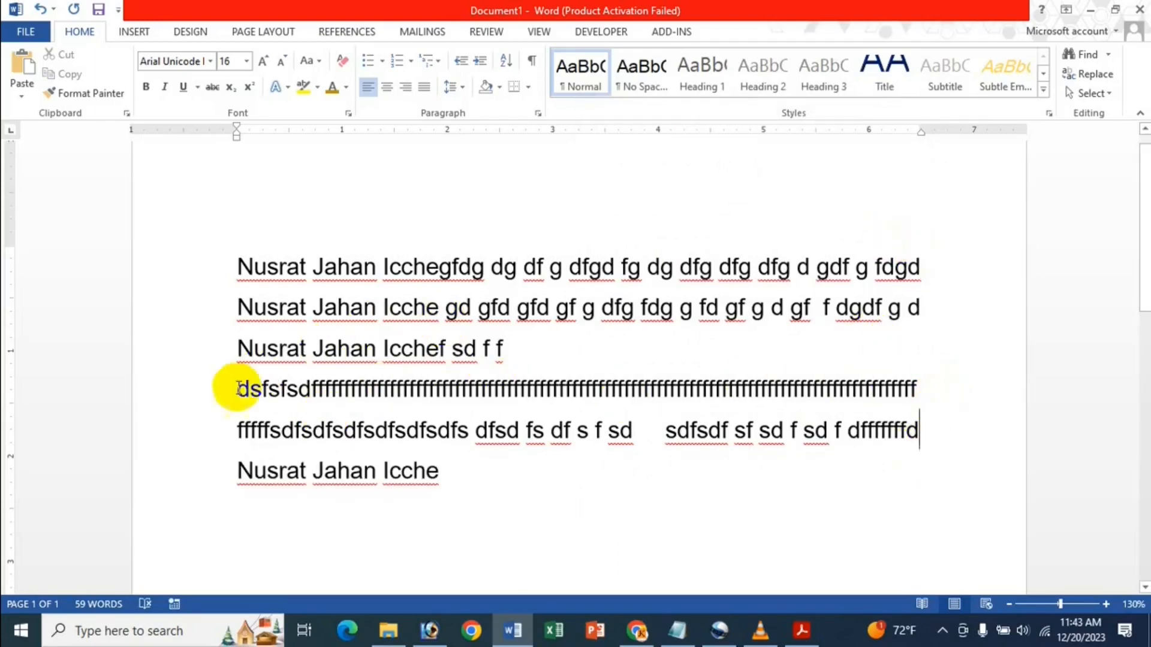
pyautogui.moveTo(234, 388); pyautogui.dragTo(939, 424)
pyautogui.press('BackSpace')
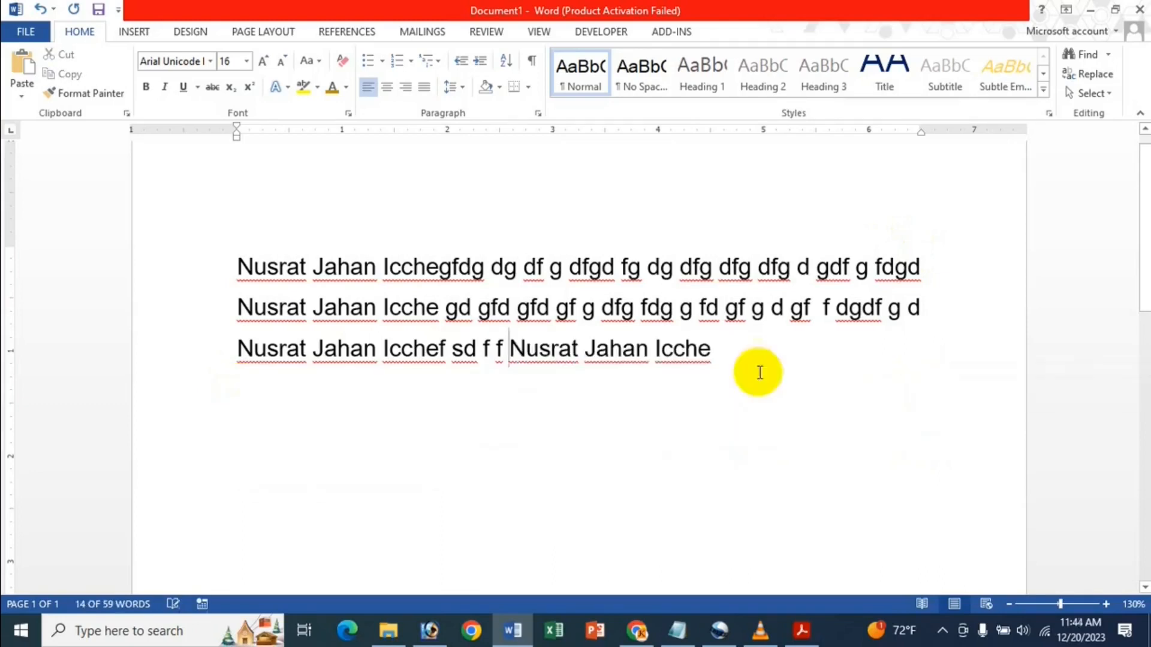
pyautogui.press('Return')
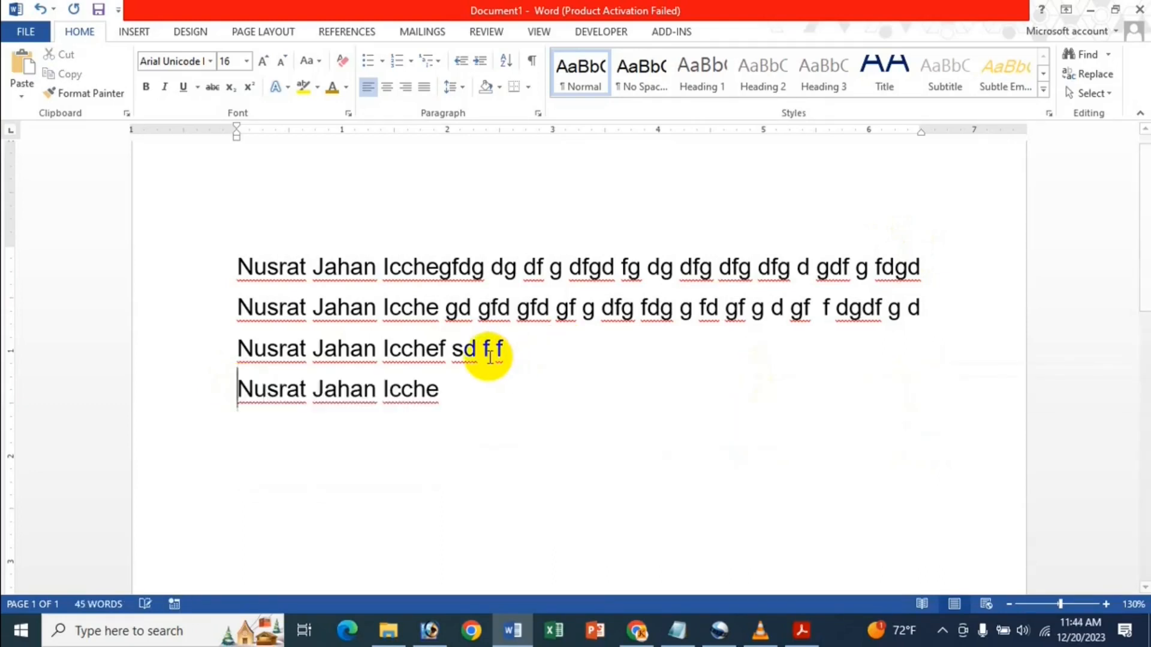
pyautogui.moveTo(446, 345); pyautogui.dragTo(508, 347)
pyautogui.click(508, 346)
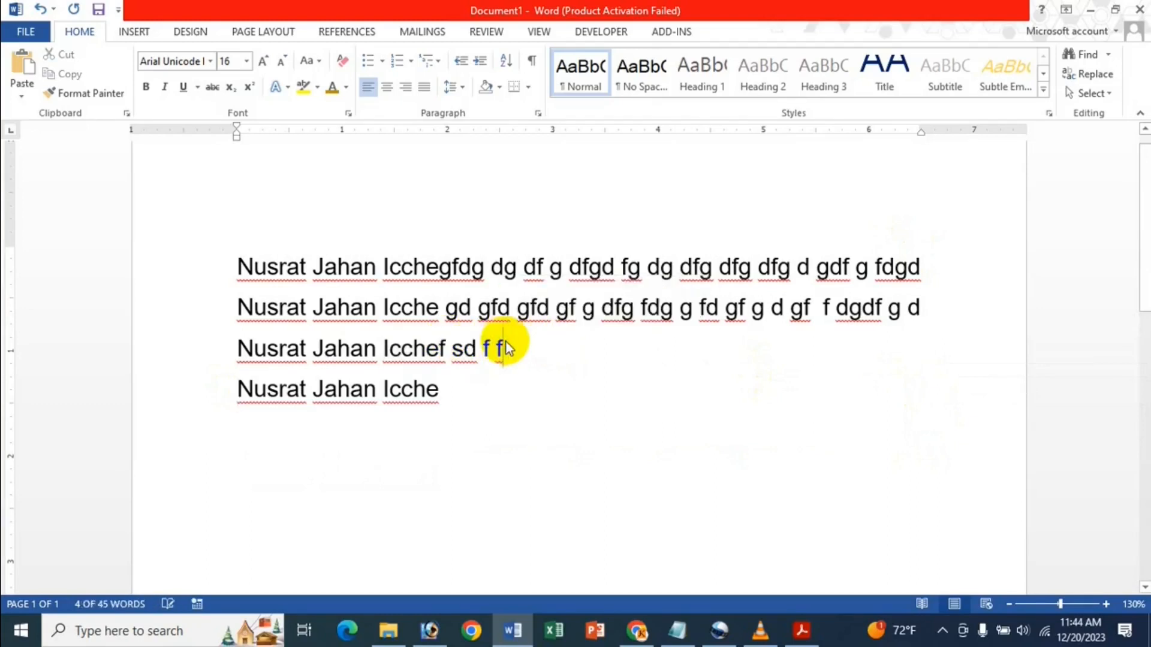
pyautogui.click(443, 348)
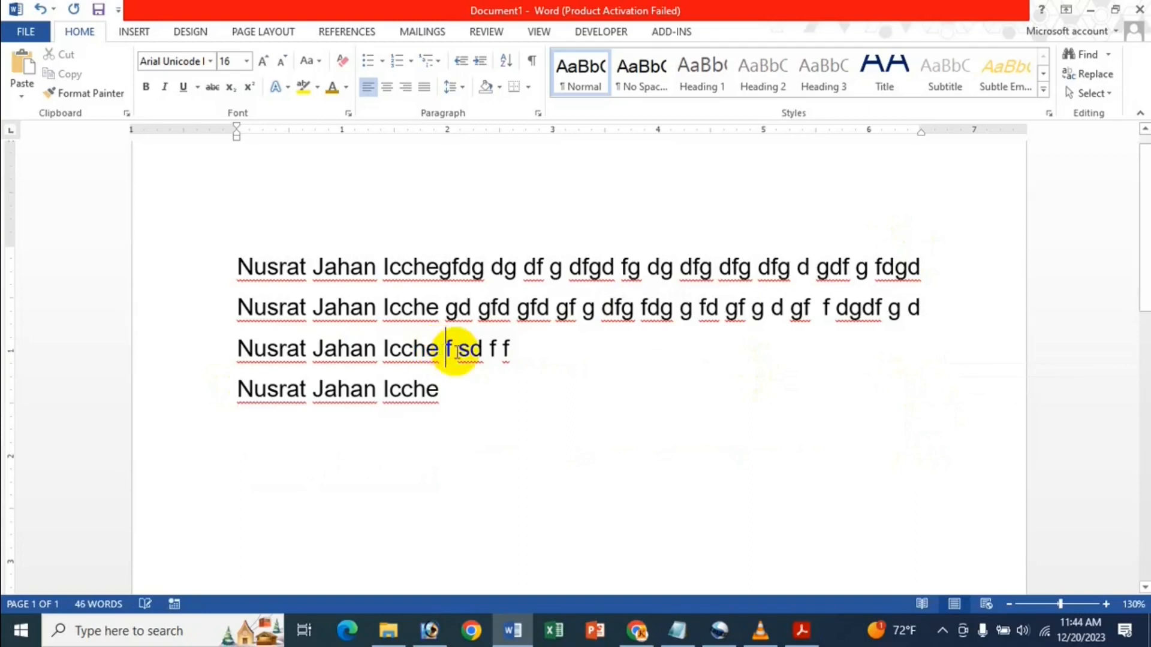
pyautogui.hotkey('shift', 'End')
pyautogui.press('Delete')
pyautogui.press('Return')
pyautogui.press('Left')
# Clear the filler from lines 1 and 2, pasting the name back so four name lines remain.
pyautogui.click(498, 306)
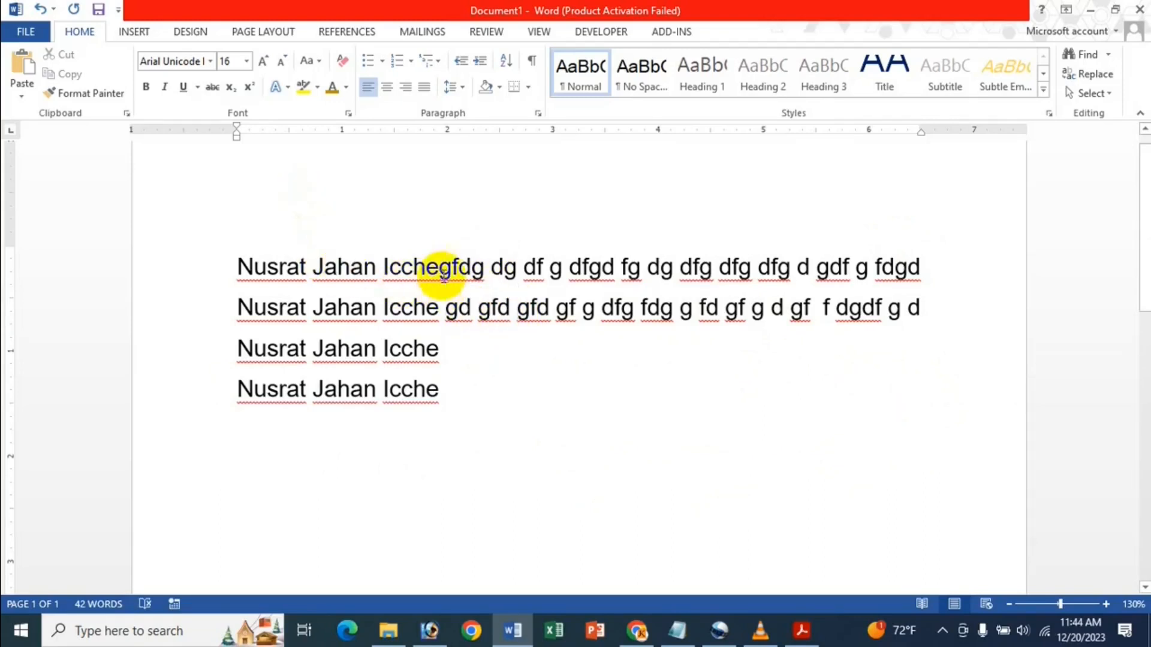
pyautogui.moveTo(440, 267); pyautogui.dragTo(1060, 262)
pyautogui.press('Delete')
pyautogui.moveTo(446, 308); pyautogui.dragTo(984, 313)
pyautogui.write('Nusrat Jahan Icche')
pyautogui.press('Left')
pyautogui.press('Return')
pyautogui.click(436, 303)
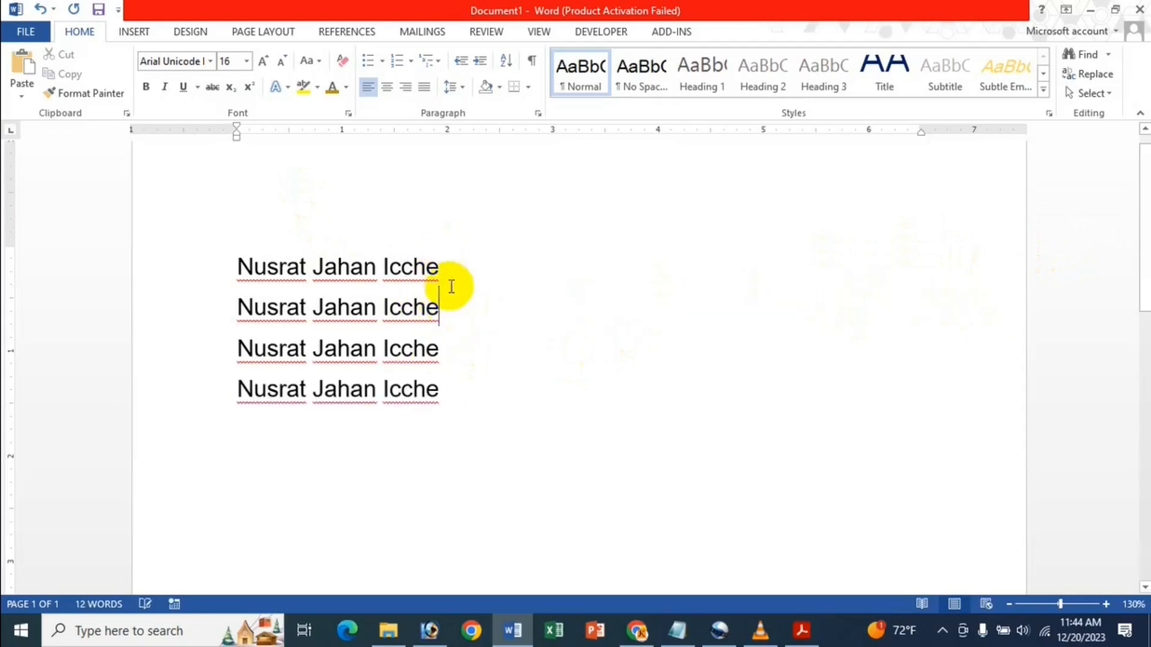
pyautogui.click(452, 273)
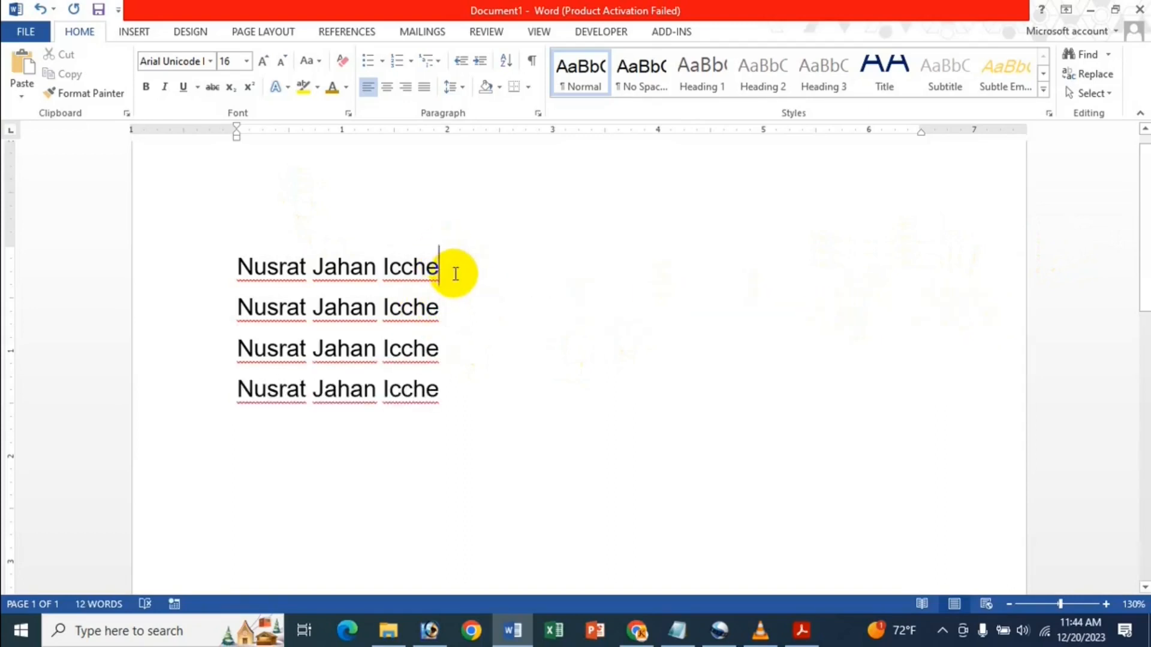
pyautogui.click(466, 312)
pyautogui.press('BackSpace')
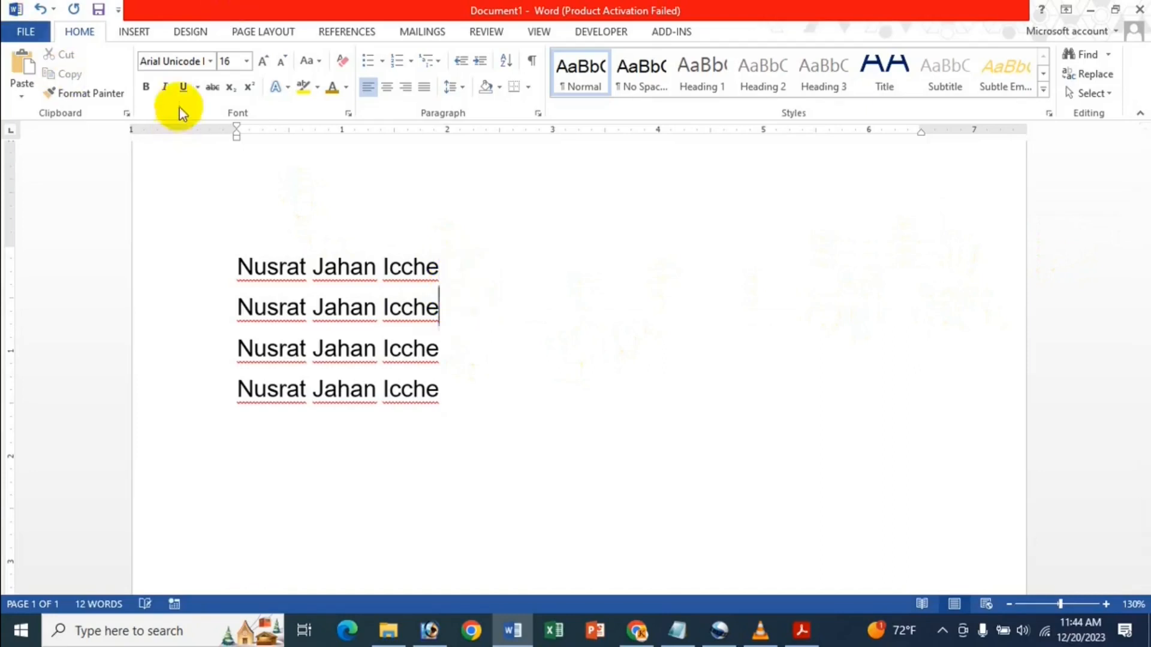
pyautogui.click(539, 113)
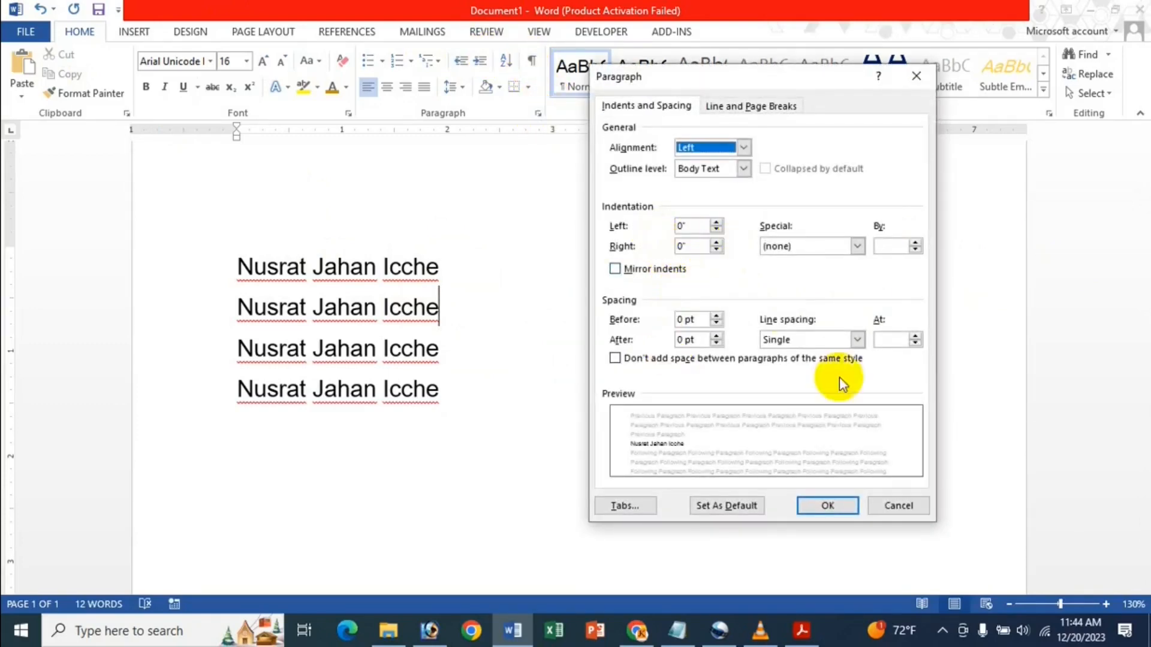
pyautogui.click(916, 76)
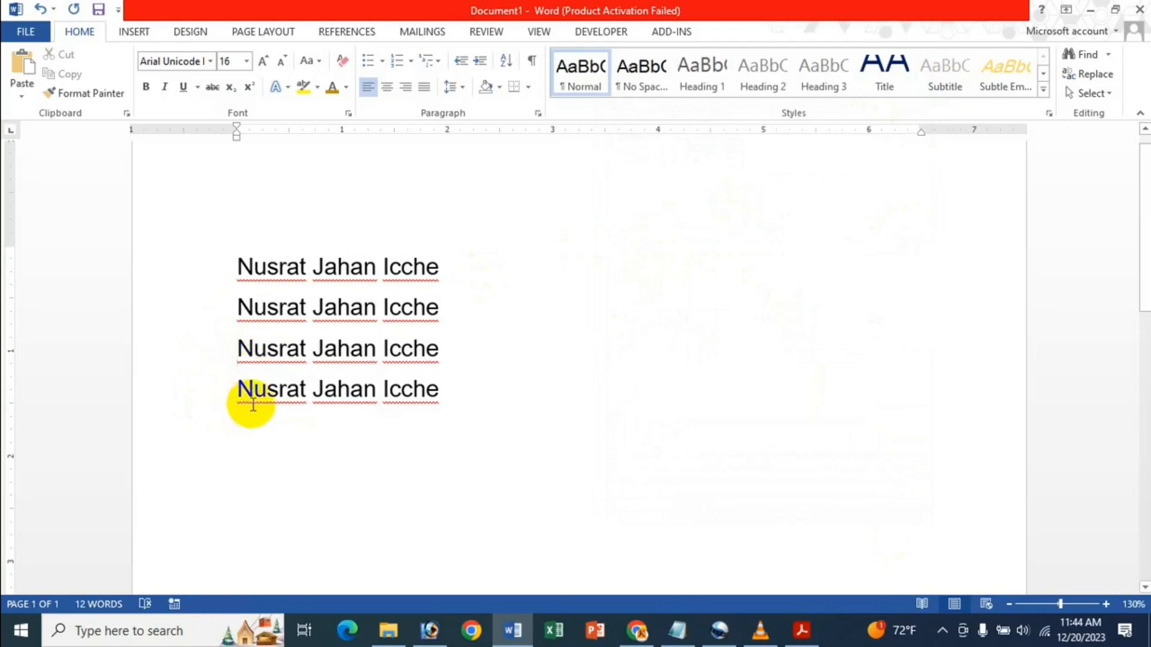
pyautogui.click(239, 352)
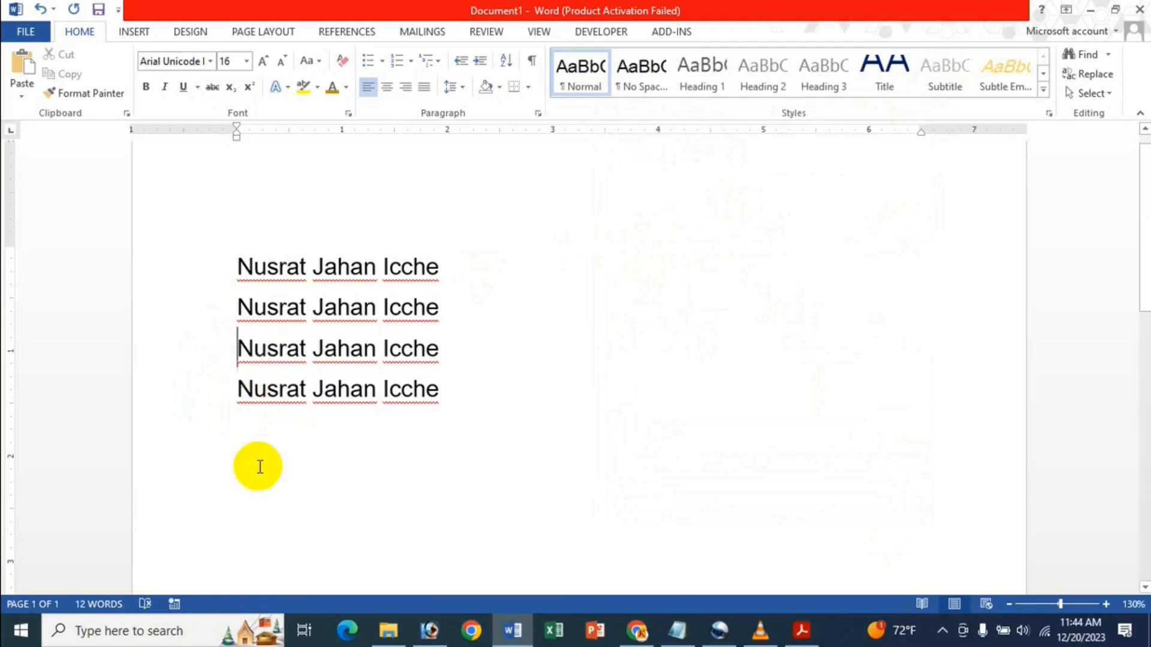
pyautogui.press('Tab')
pyautogui.press('Tab')
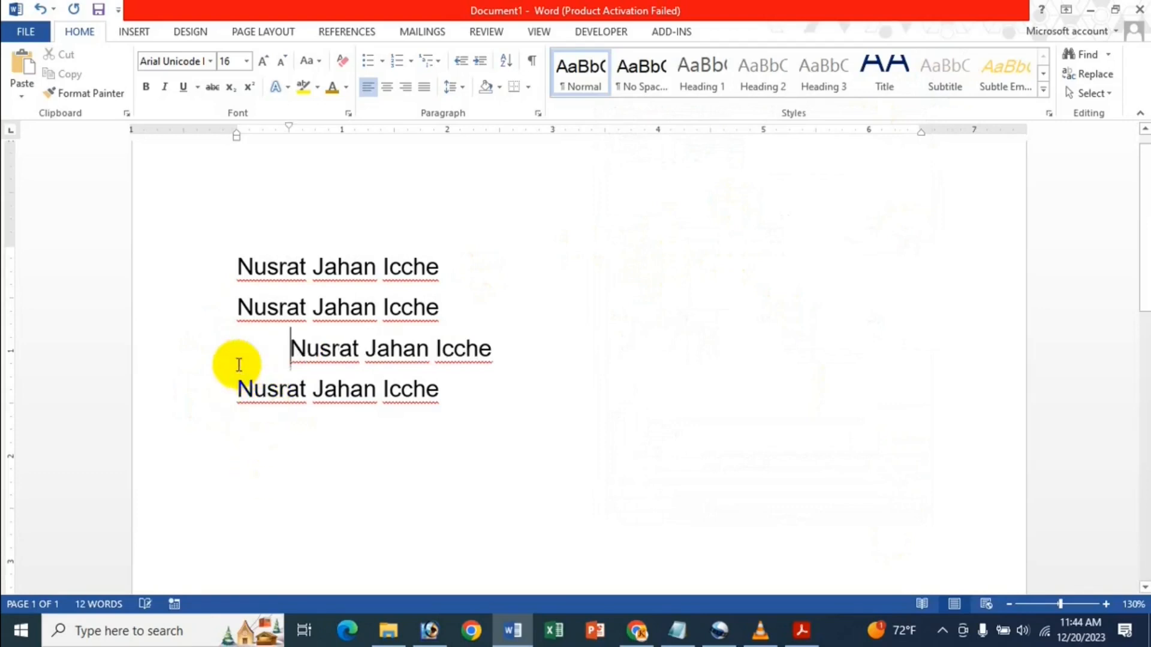
pyautogui.press('Tab')
pyautogui.press('Tab')
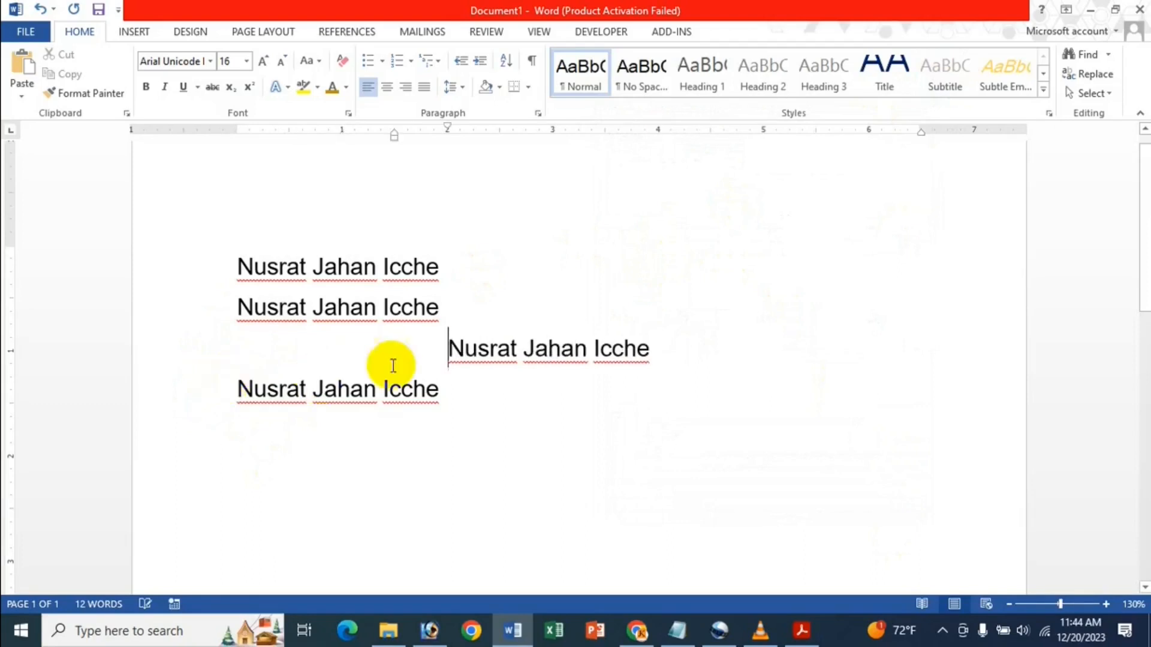
pyautogui.press('Tab')
pyautogui.press('Tab')
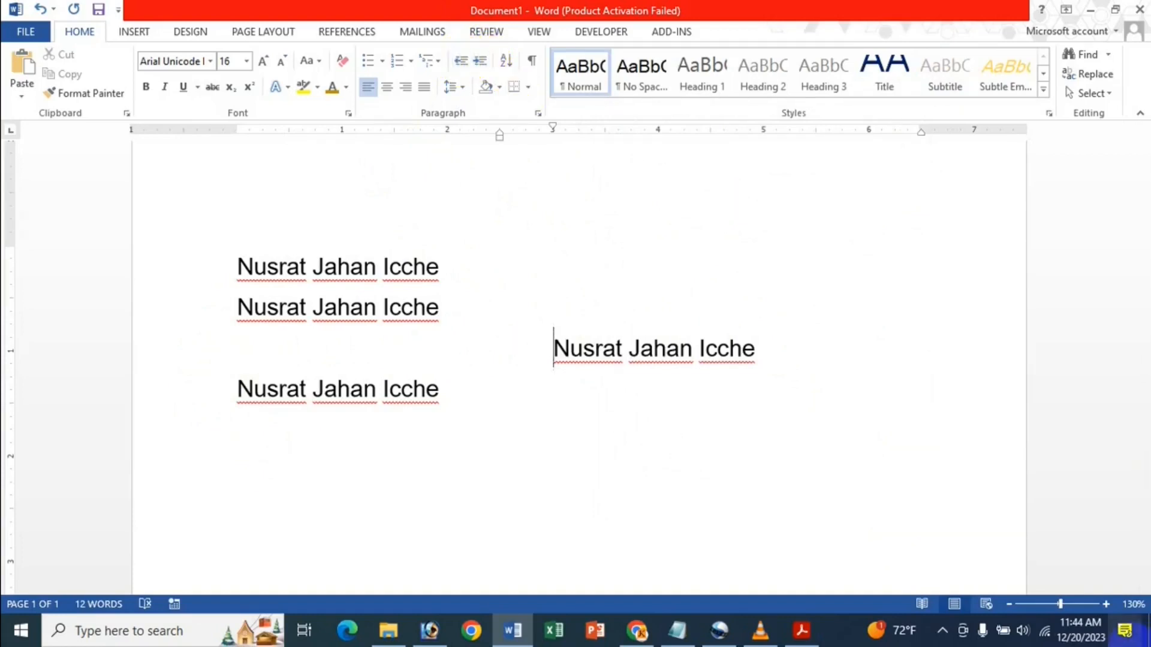
pyautogui.press('Tab')
pyautogui.press('Tab')
pyautogui.press('Tab')
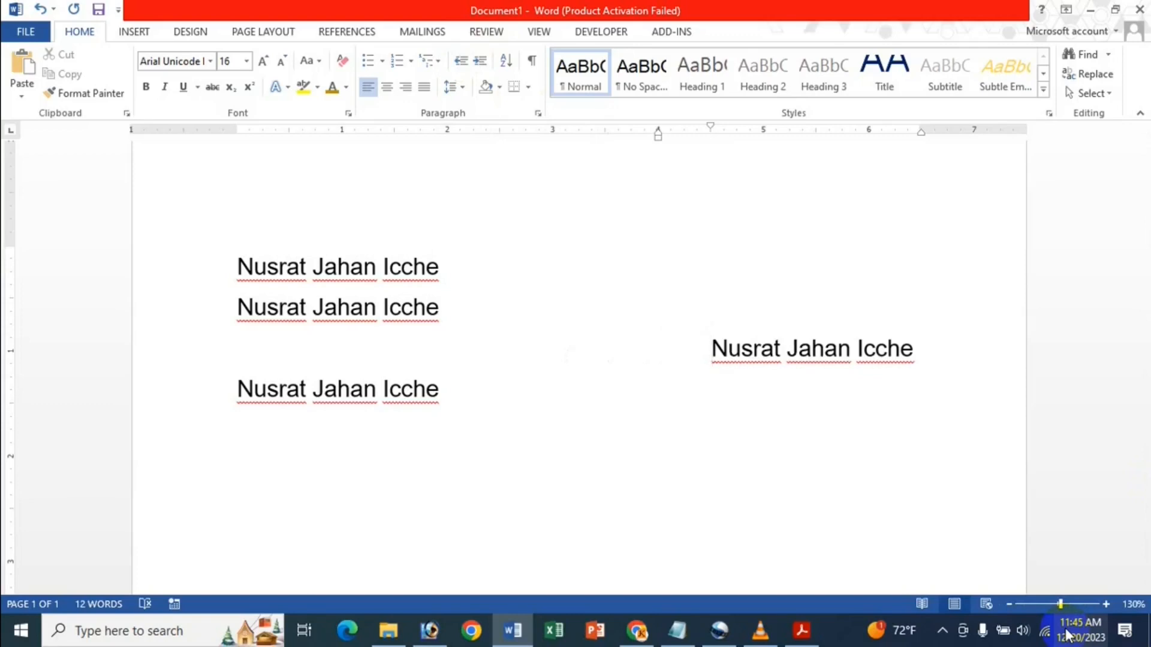
pyautogui.press('BackSpace')
pyautogui.press('BackSpace')
pyautogui.press('BackSpace')
pyautogui.press('BackSpace')
pyautogui.press('BackSpace')
pyautogui.press('BackSpace')
pyautogui.press('BackSpace')
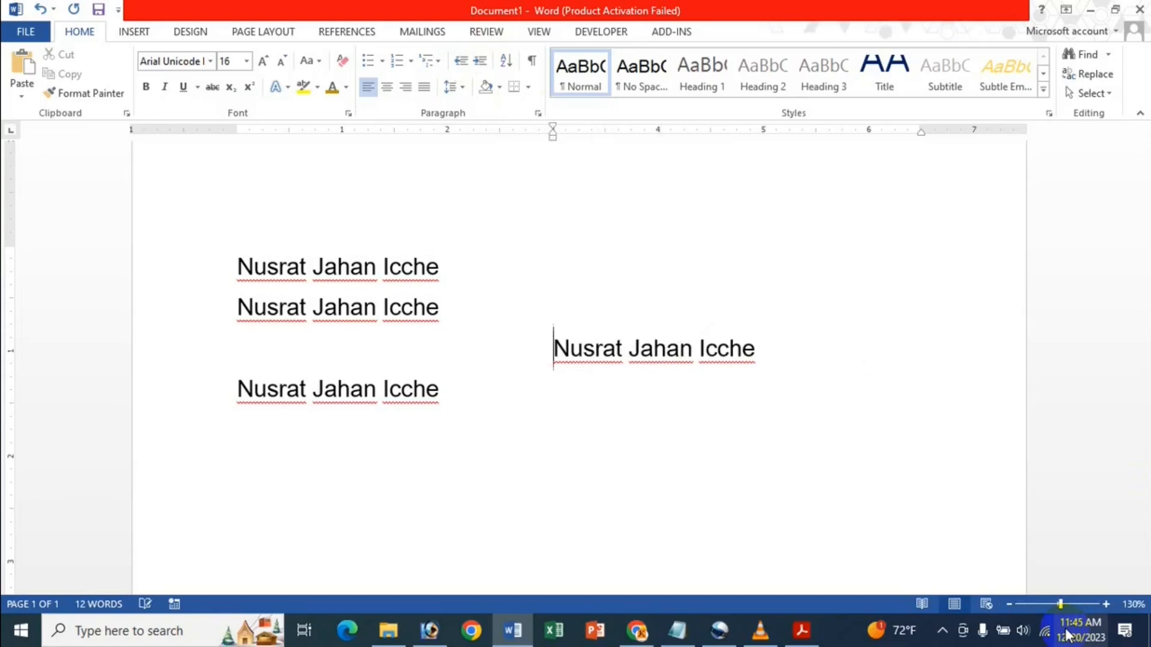
pyautogui.press('BackSpace')
pyautogui.press('BackSpace')
pyautogui.press('Tab')
pyautogui.press('Tab')
pyautogui.press('Tab')
pyautogui.press('BackSpace')
pyautogui.press('BackSpace')
pyautogui.press('BackSpace')
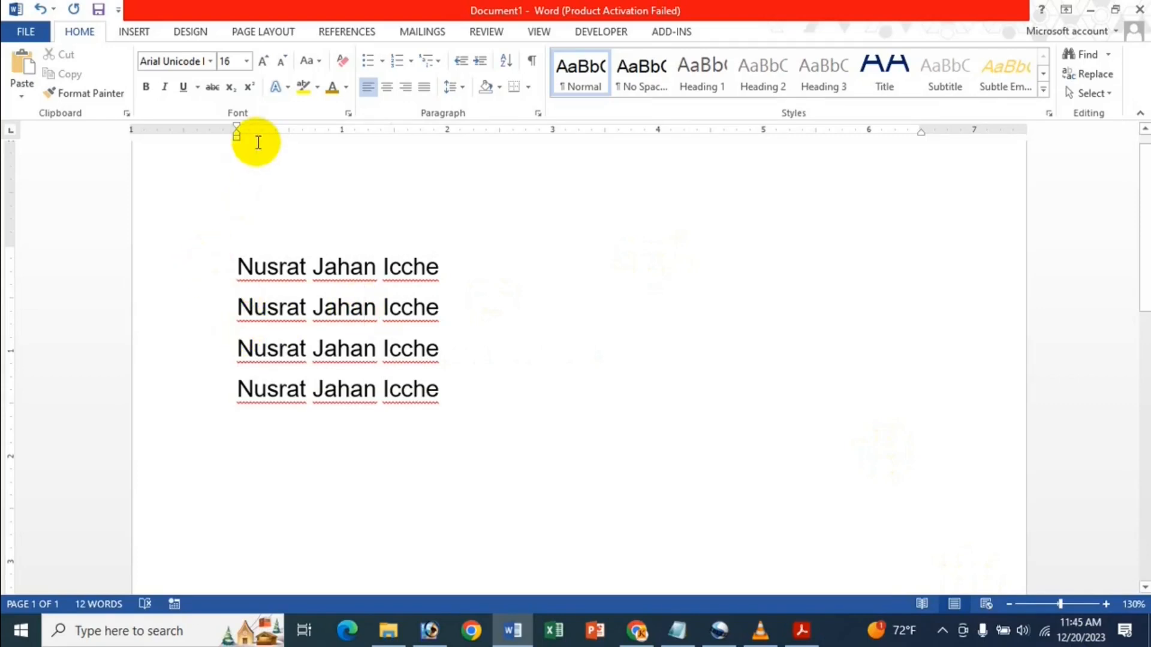
# Tab the third line four steps to the right and remove the stray M letters.
pyautogui.click(236, 349)
pyautogui.write('m')
pyautogui.press('BackSpace')
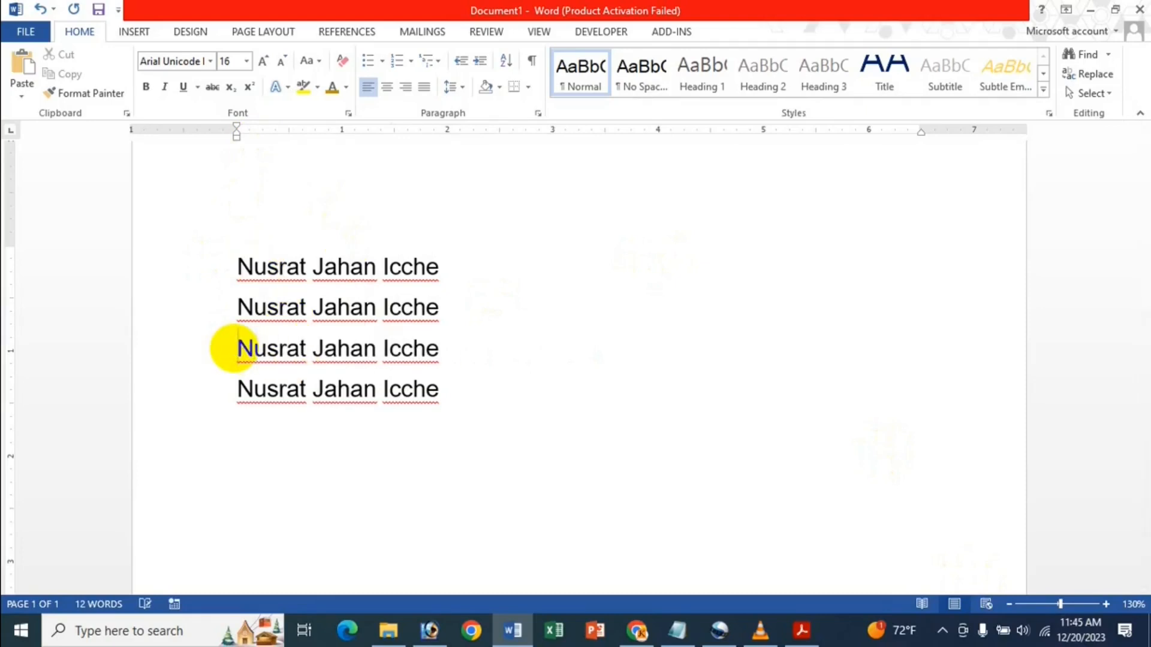
pyautogui.press('Tab')
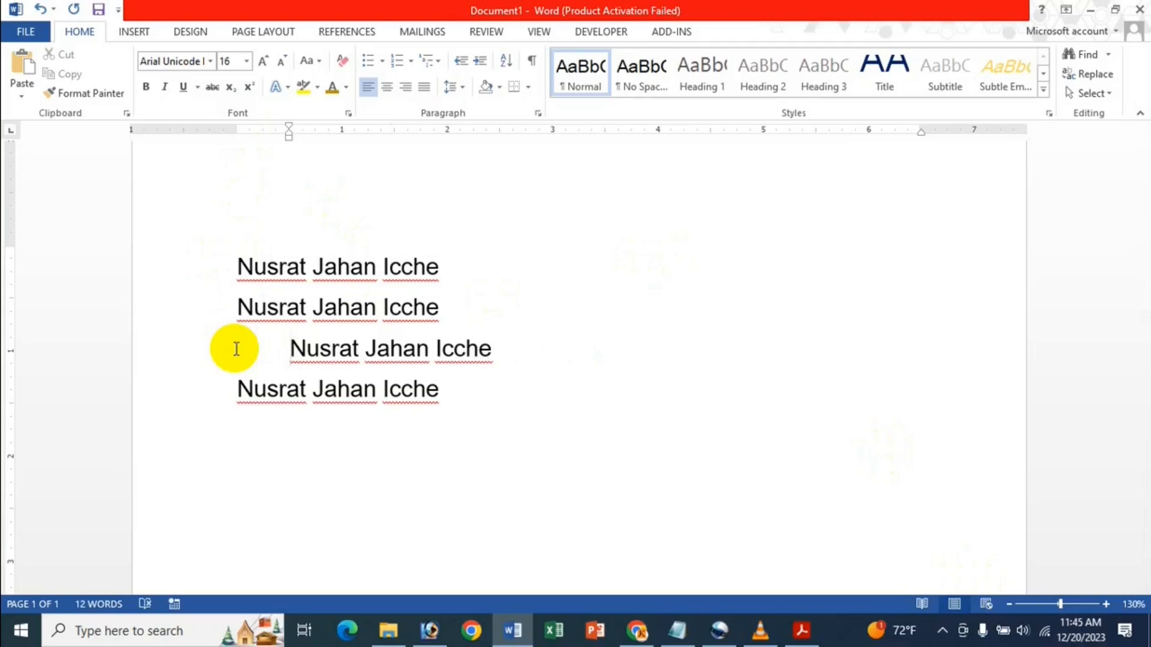
pyautogui.press('Tab')
pyautogui.press('Tab')
pyautogui.press('Tab')
pyautogui.press('Tab')
pyautogui.press('Tab')
pyautogui.press('Tab')
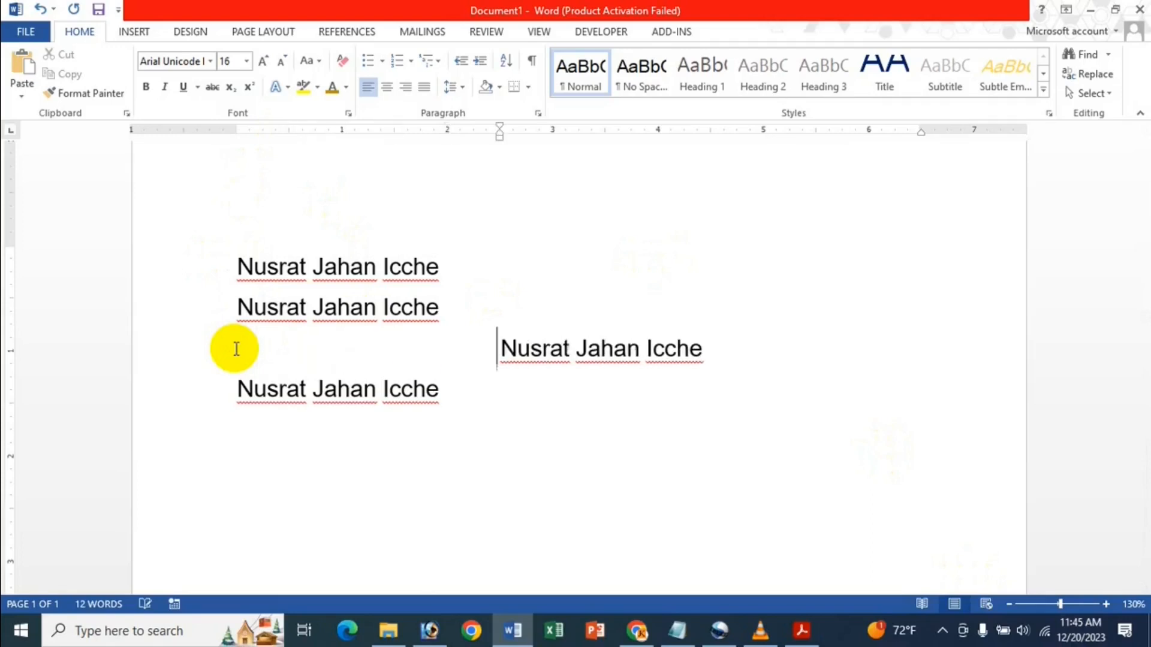
pyautogui.press('Tab')
pyautogui.press('Tab')
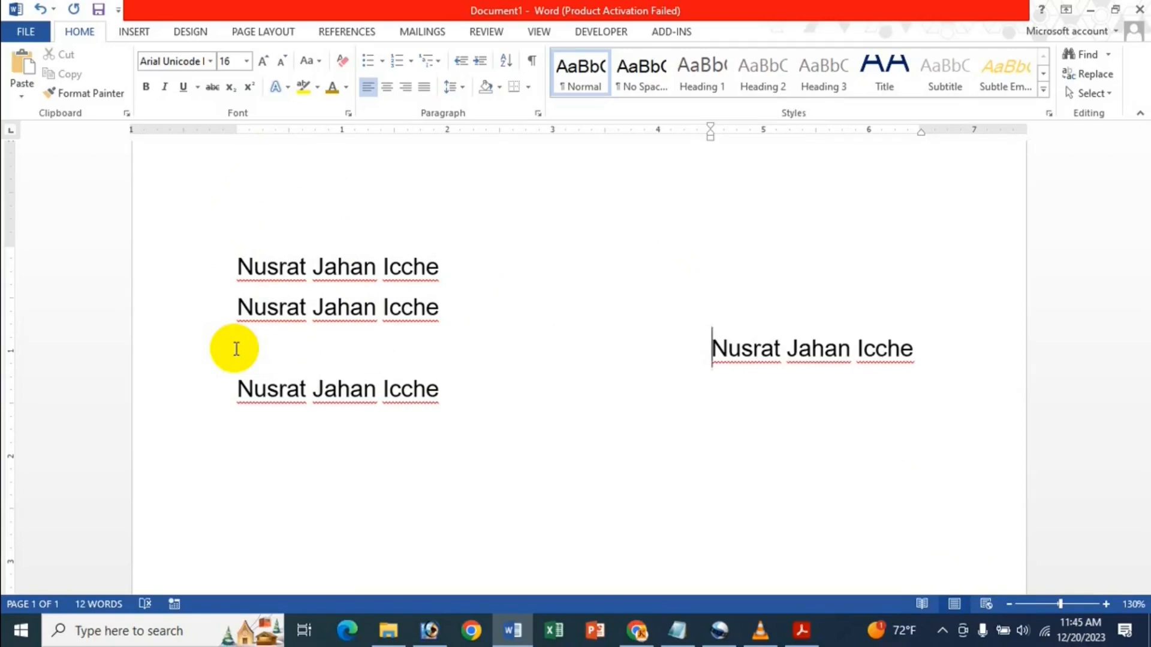
pyautogui.press('Tab')
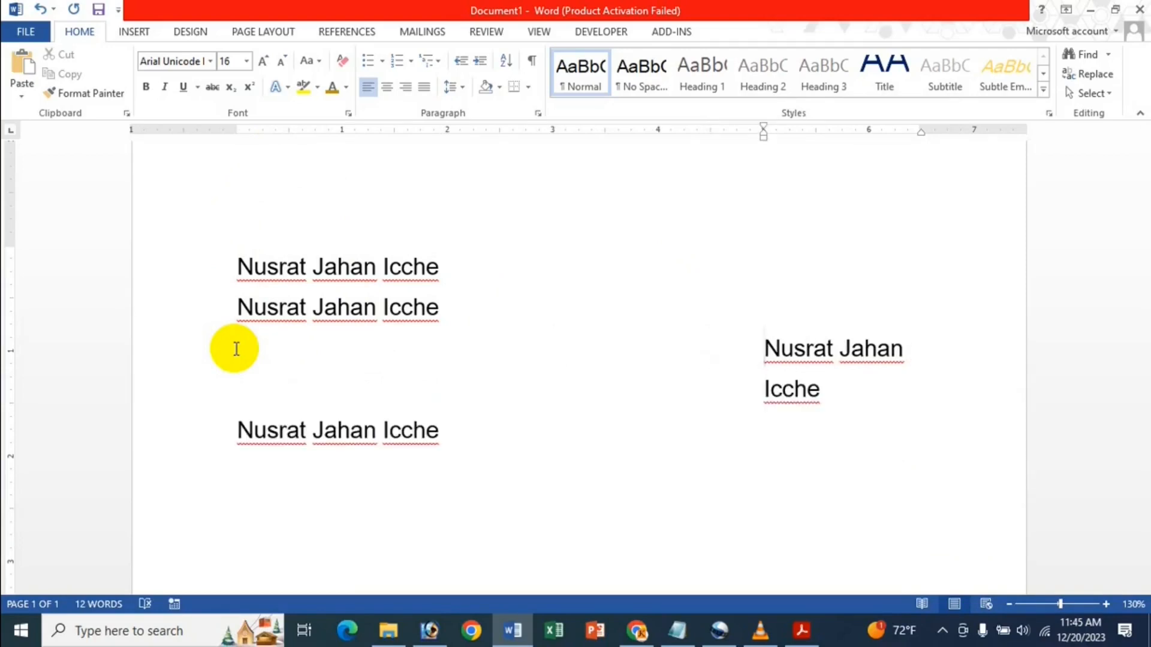
pyautogui.write('MM')
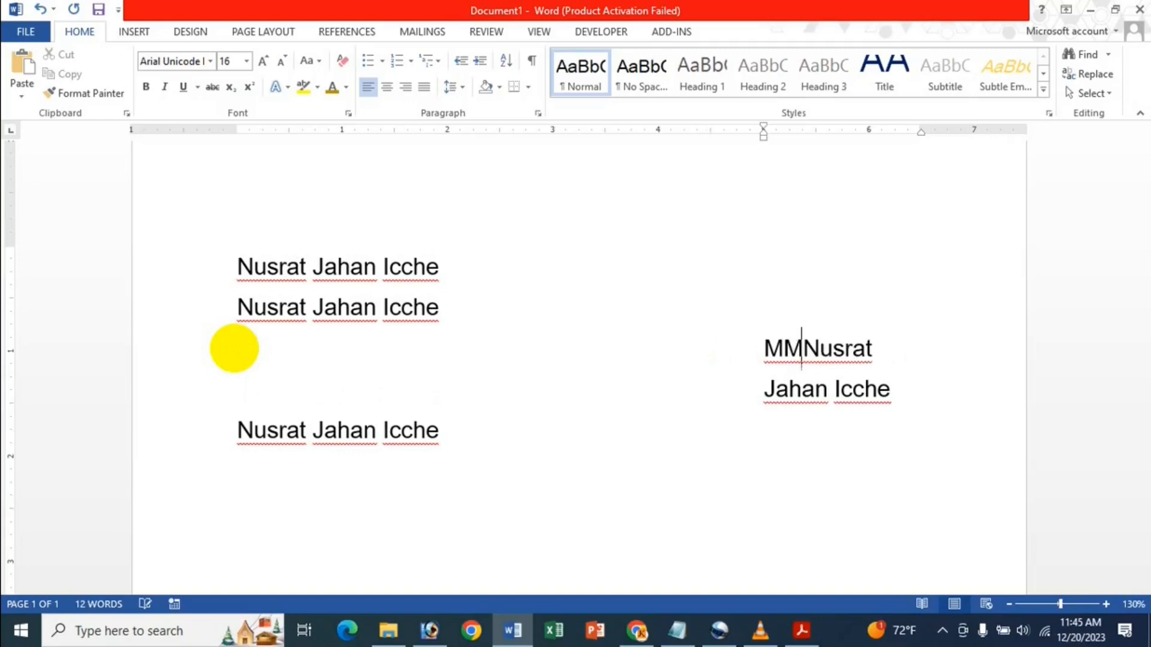
pyautogui.press('BackSpace')
pyautogui.press('BackSpace')
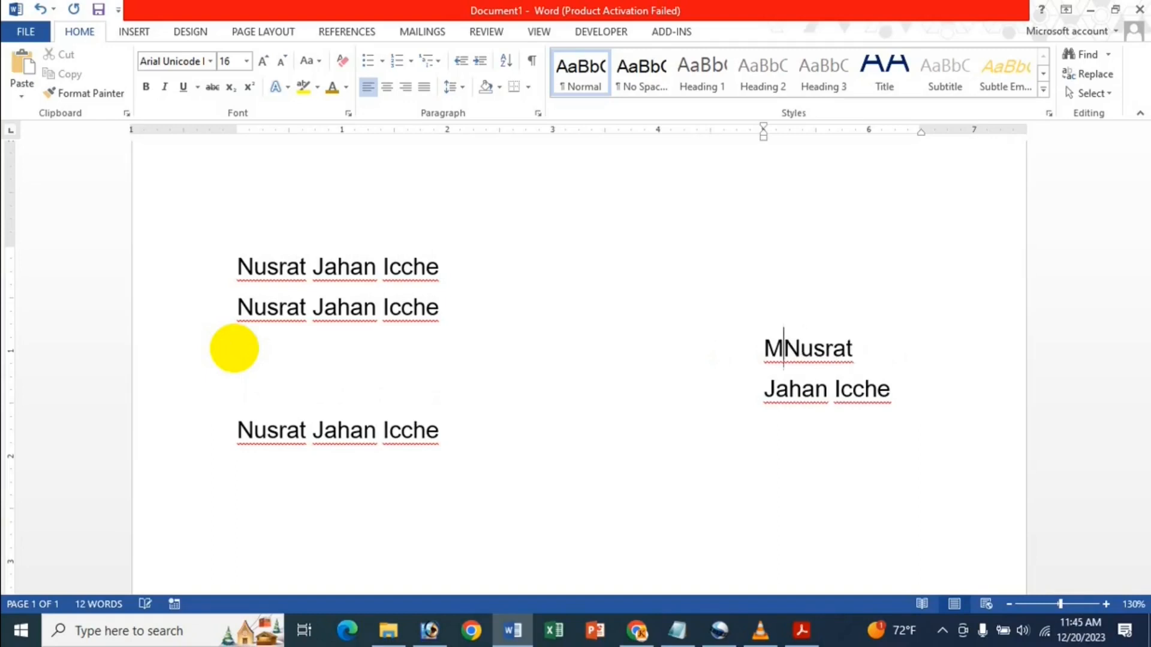
# Backspace the third line's indent away so it sits flush at the left margin.
pyautogui.press('BackSpace')
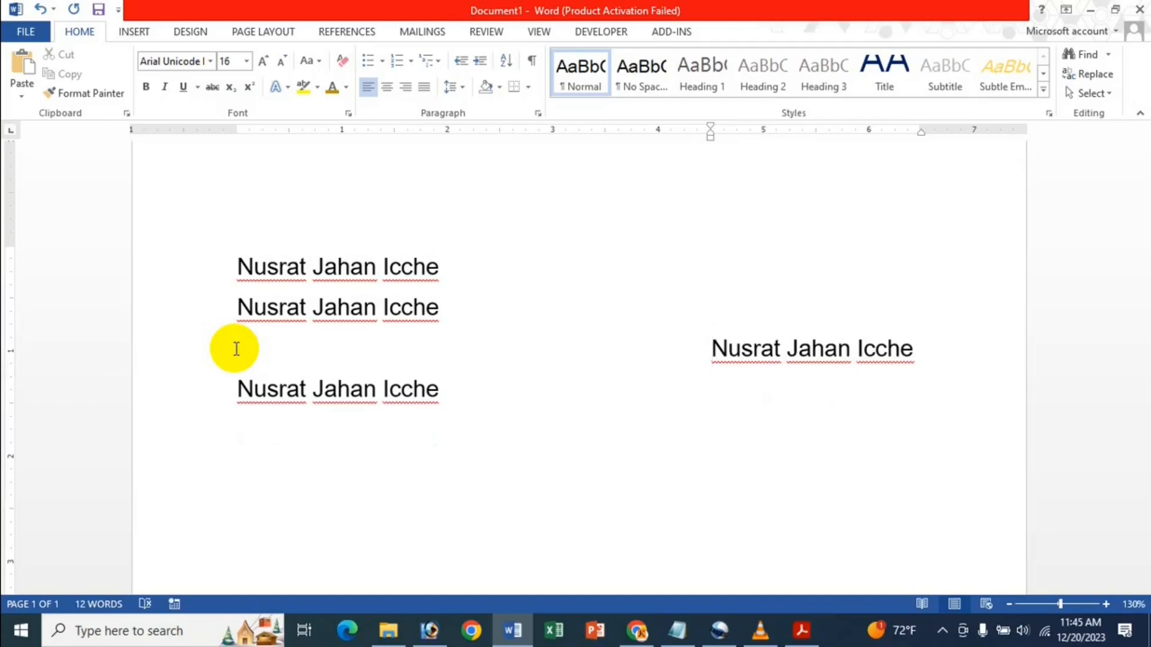
pyautogui.press('BackSpace')
pyautogui.press('BackSpace')
pyautogui.press('BackSpace')
pyautogui.press('BackSpace')
pyautogui.press('BackSpace')
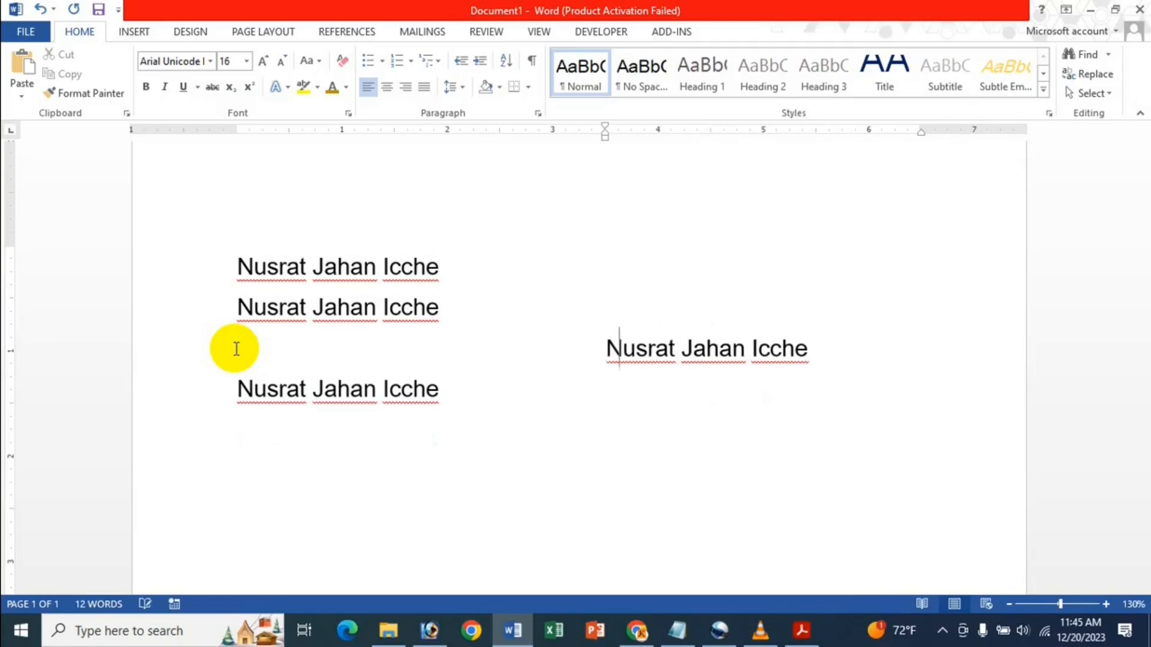
pyautogui.press('BackSpace')
pyautogui.press('BackSpace')
pyautogui.press('BackSpace')
pyautogui.press('BackSpace')
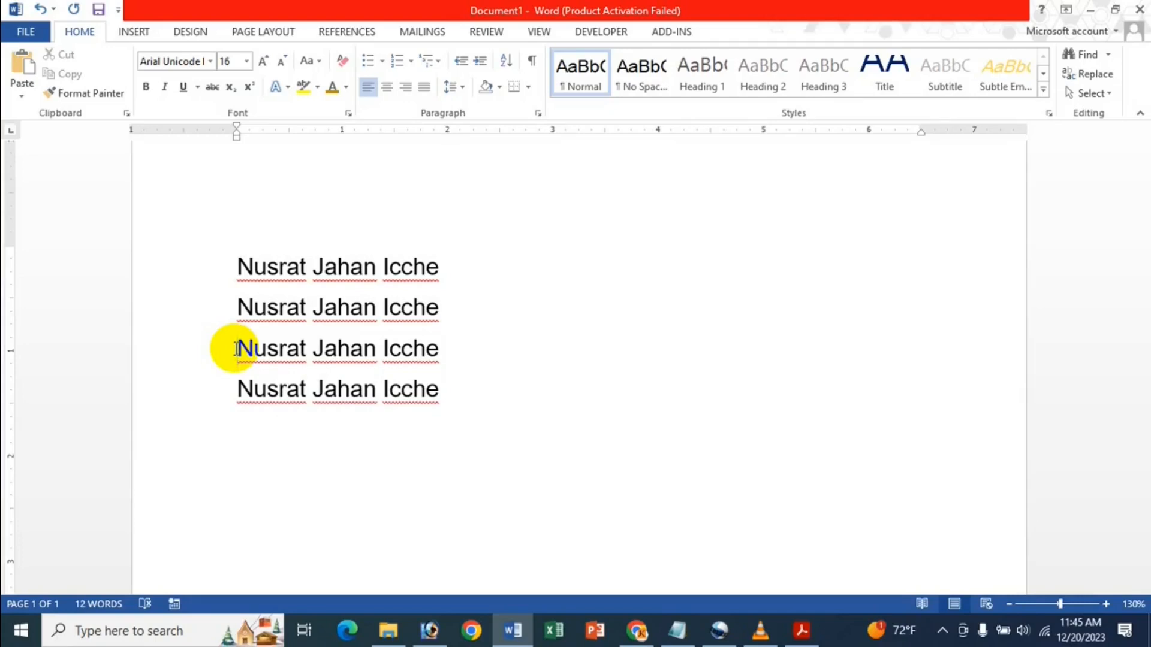
pyautogui.press('Tab')
pyautogui.press('Tab')
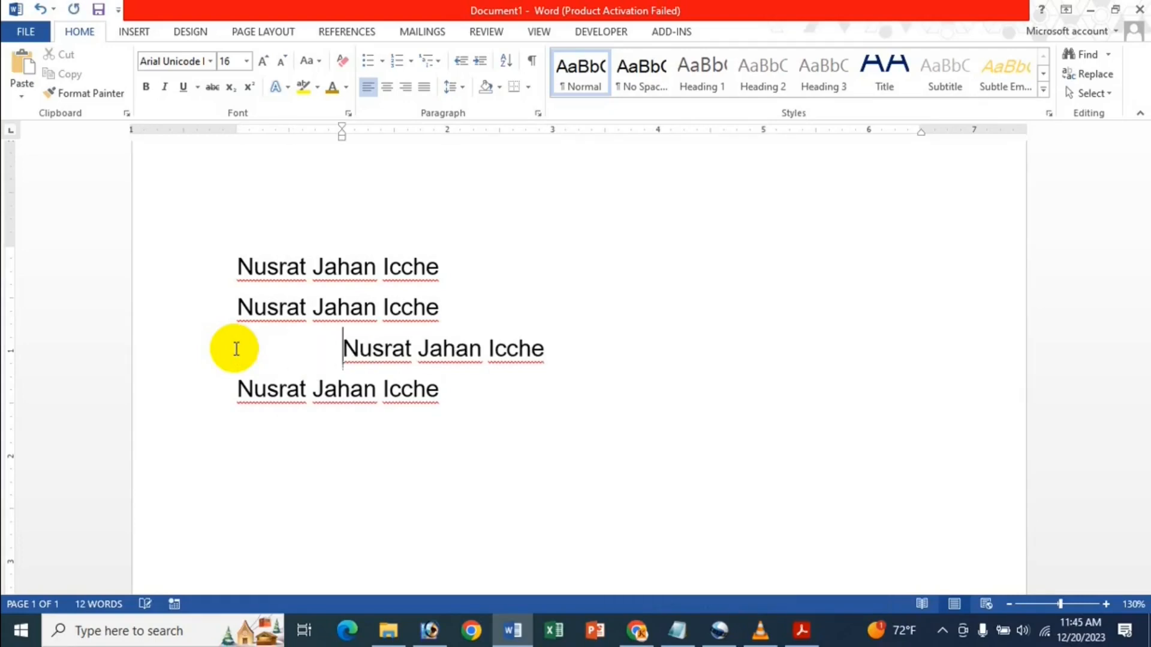
pyautogui.press('Tab')
pyautogui.press('Tab')
pyautogui.press('Tab')
pyautogui.press('Tab')
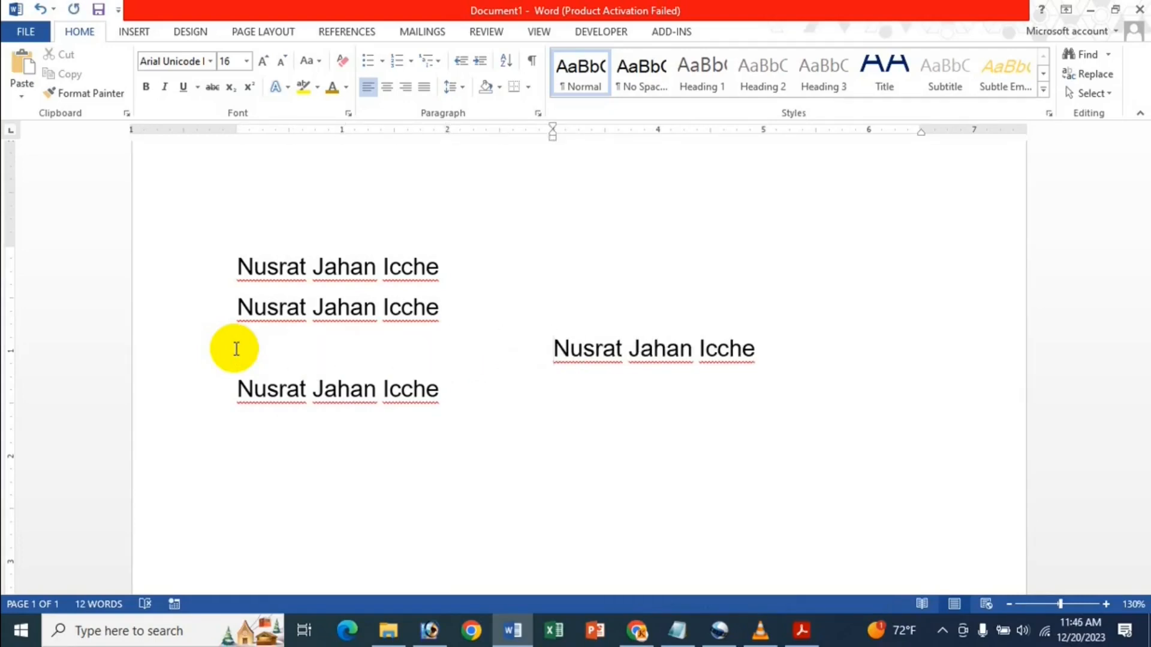
pyautogui.press('BackSpace')
pyautogui.press('BackSpace')
pyautogui.press('BackSpace')
pyautogui.press('BackSpace')
pyautogui.press('BackSpace')
pyautogui.press('BackSpace')
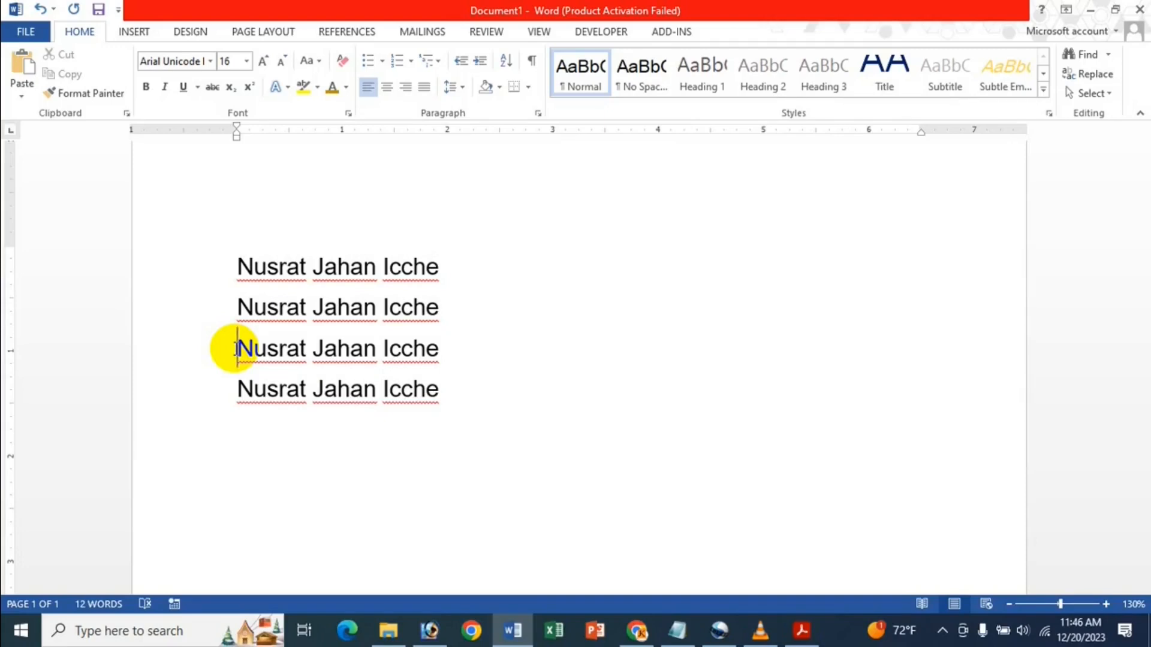
# Type a test word on a new line below the fourth line, then erase it.
pyautogui.click(484, 396)
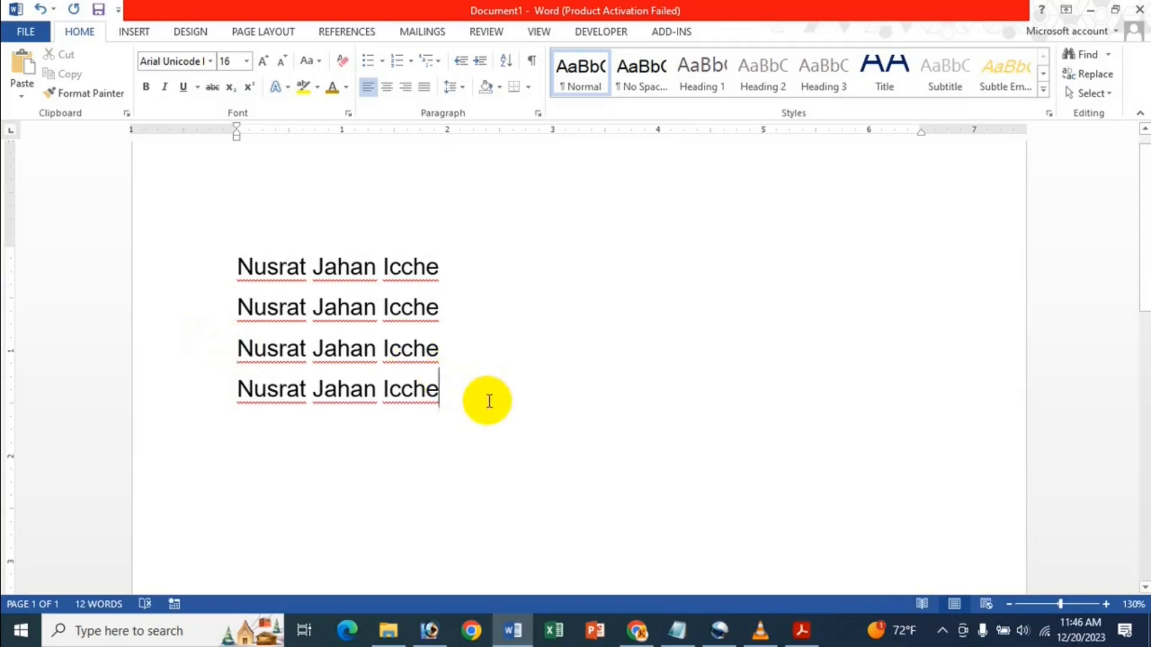
pyautogui.press('Return')
pyautogui.press('Return')
pyautogui.write('Icche')
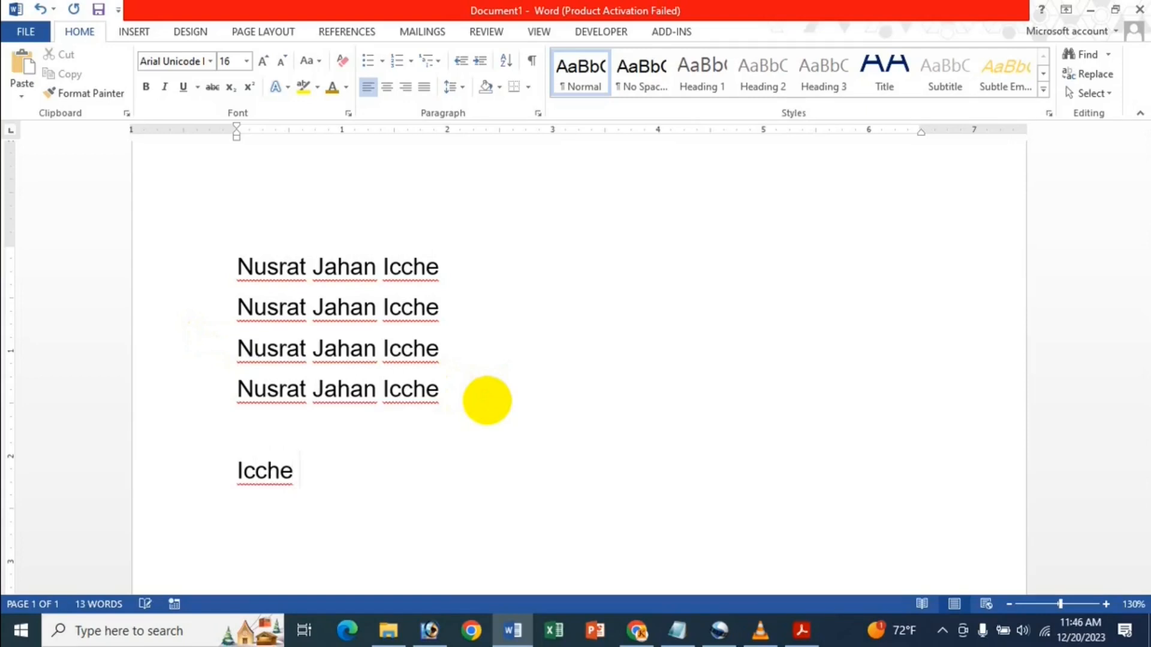
pyautogui.write(' gdg')
pyautogui.press('BackSpace')
pyautogui.press('BackSpace')
pyautogui.press('BackSpace')
pyautogui.press('BackSpace')
pyautogui.press('BackSpace')
pyautogui.press('BackSpace')
pyautogui.press('BackSpace')
pyautogui.press('BackSpace')
pyautogui.press('BackSpace')
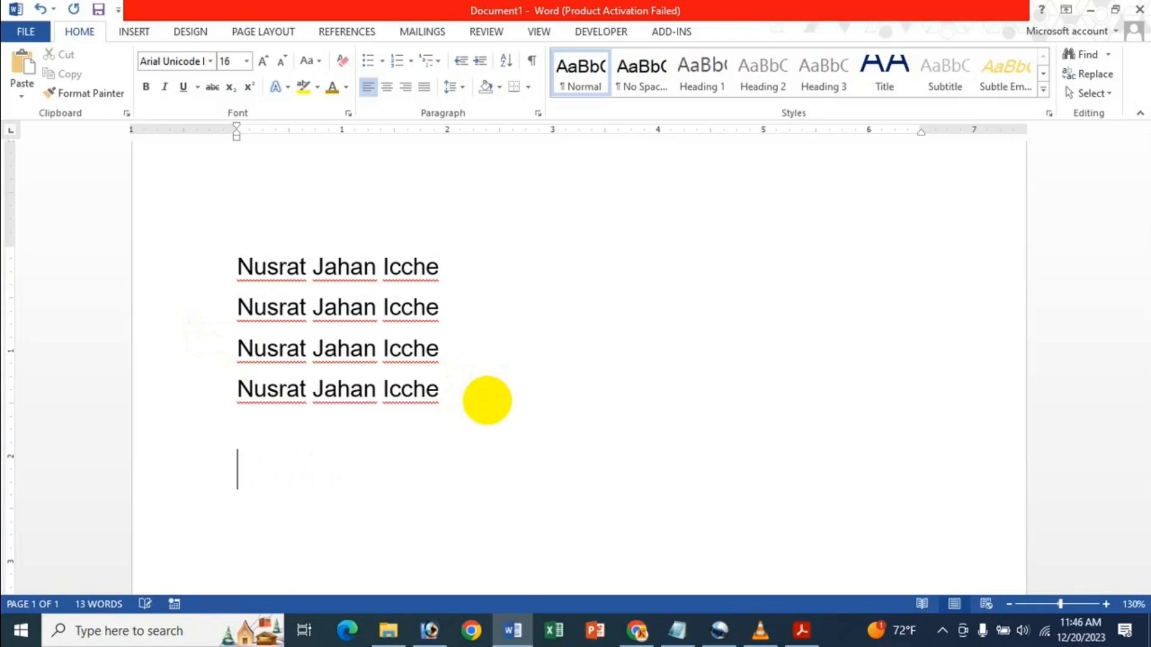
# Remove the third line's leading spaces, undo the over-deletion, and bring the Acrobat PDF forward.
pyautogui.click(237, 350)
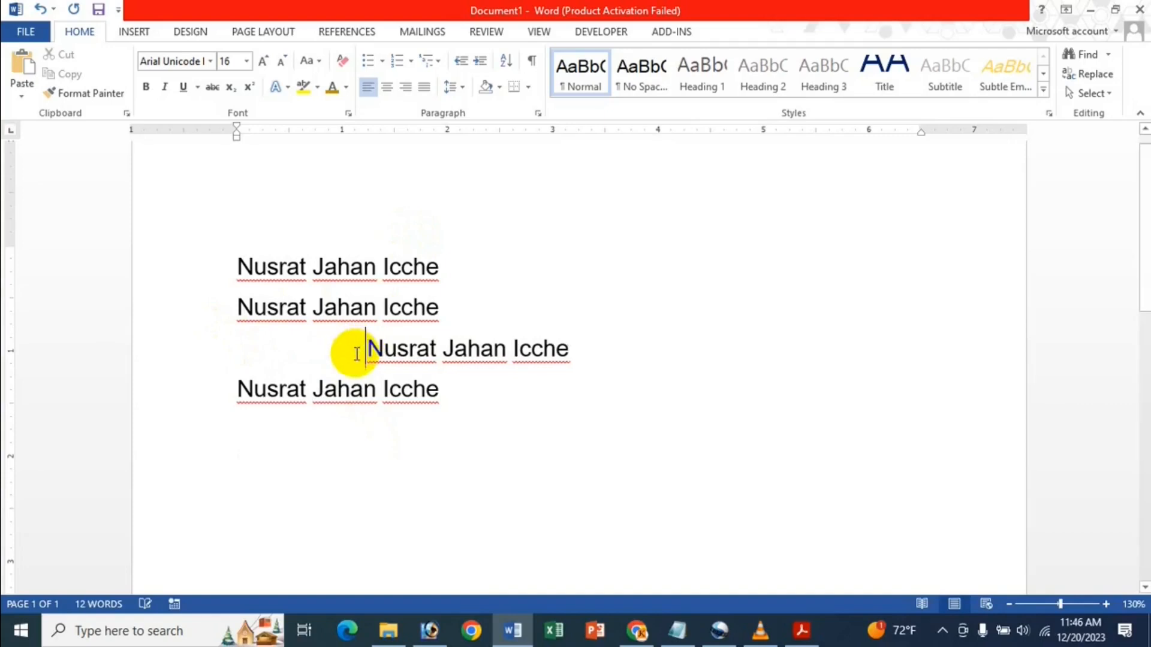
pyautogui.press('BackSpace')
pyautogui.press('BackSpace')
pyautogui.press('BackSpace')
pyautogui.press('BackSpace')
pyautogui.press('BackSpace')
pyautogui.press('BackSpace')
pyautogui.press('BackSpace')
pyautogui.press('BackSpace')
pyautogui.press('BackSpace')
pyautogui.press('BackSpace')
pyautogui.press('BackSpace')
pyautogui.press('BackSpace')
pyautogui.press('BackSpace')
pyautogui.press('BackSpace')
pyautogui.press('BackSpace')
pyautogui.press('BackSpace')
pyautogui.press('BackSpace')
pyautogui.press('BackSpace')
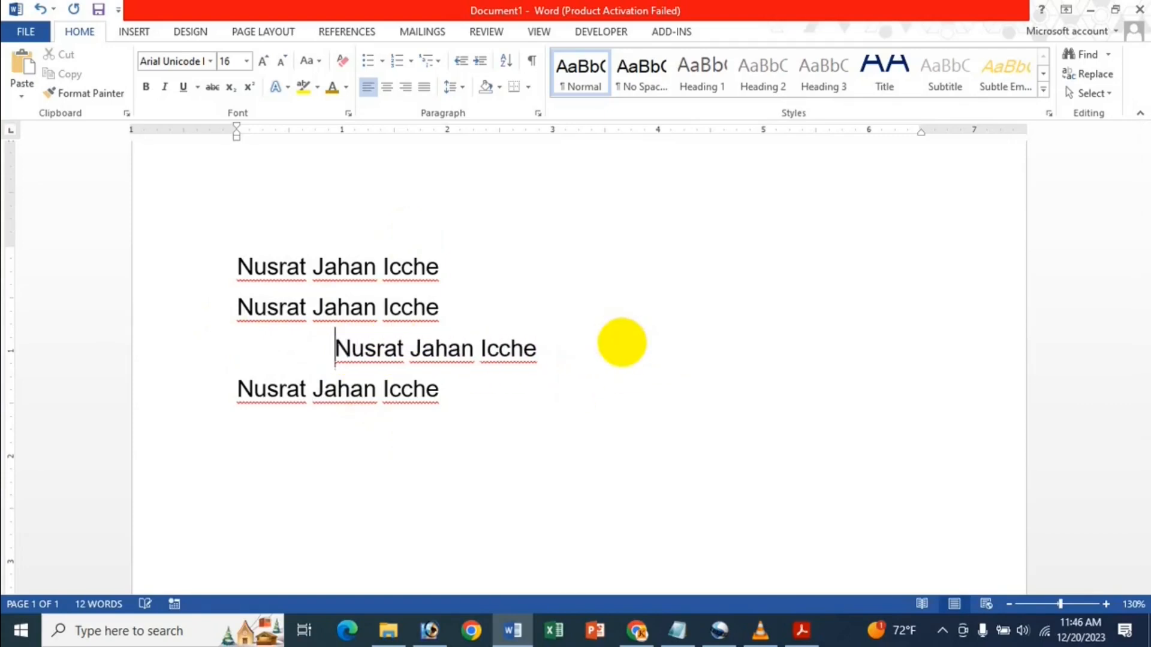
pyautogui.press('BackSpace')
pyautogui.press('BackSpace')
pyautogui.press('BackSpace')
pyautogui.press('BackSpace')
pyautogui.press('BackSpace')
pyautogui.press('BackSpace')
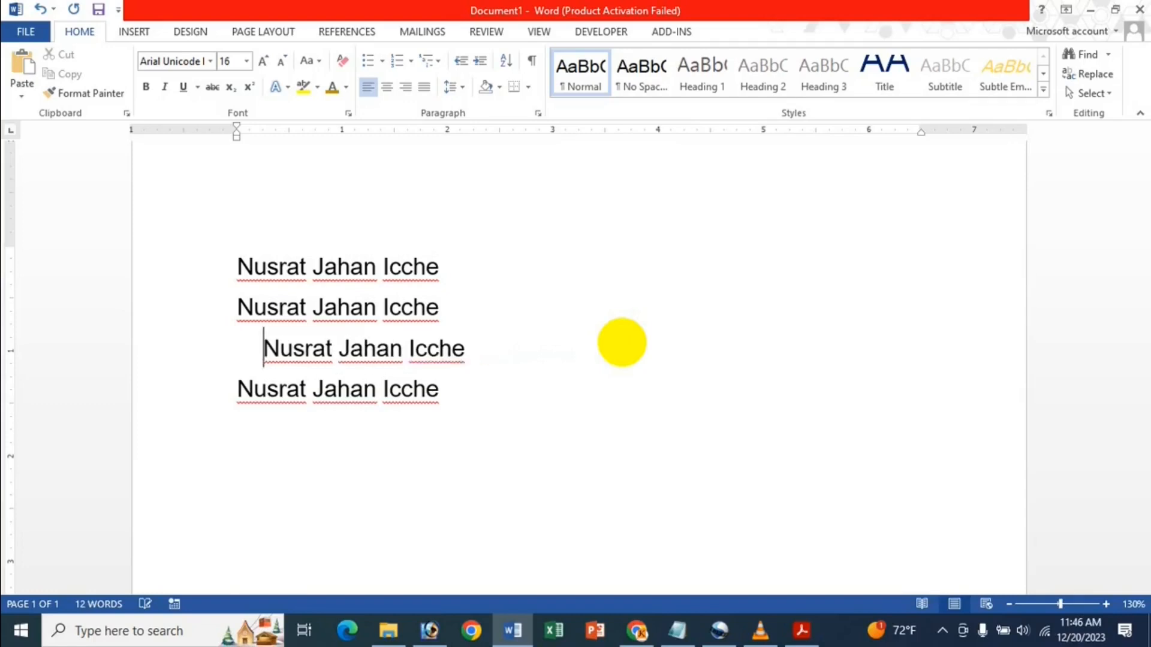
pyautogui.press('BackSpace')
pyautogui.press('BackSpace')
pyautogui.press('BackSpace')
pyautogui.press('BackSpace')
pyautogui.press('BackSpace')
pyautogui.press('BackSpace')
pyautogui.press('BackSpace')
pyautogui.press('BackSpace')
pyautogui.press('BackSpace')
pyautogui.press('BackSpace')
pyautogui.press('BackSpace')
pyautogui.press('BackSpace')
pyautogui.press('BackSpace')
pyautogui.press('BackSpace')
pyautogui.press('BackSpace')
pyautogui.press('BackSpace')
pyautogui.press('BackSpace')
pyautogui.press('BackSpace')
pyautogui.press('BackSpace')
pyautogui.press('BackSpace')
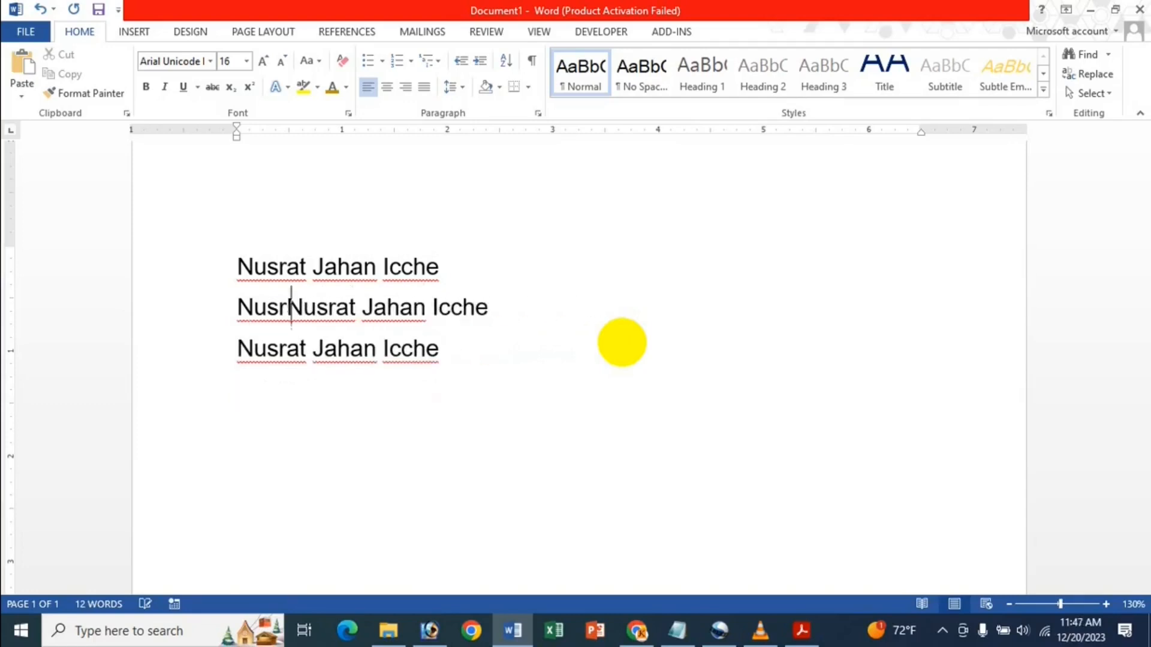
pyautogui.hotkey('ctrl', 'z')
pyautogui.hotkey('ctrl', 'z')
pyautogui.hotkey('ctrl', 'z')
pyautogui.hotkey('ctrl', 'End')
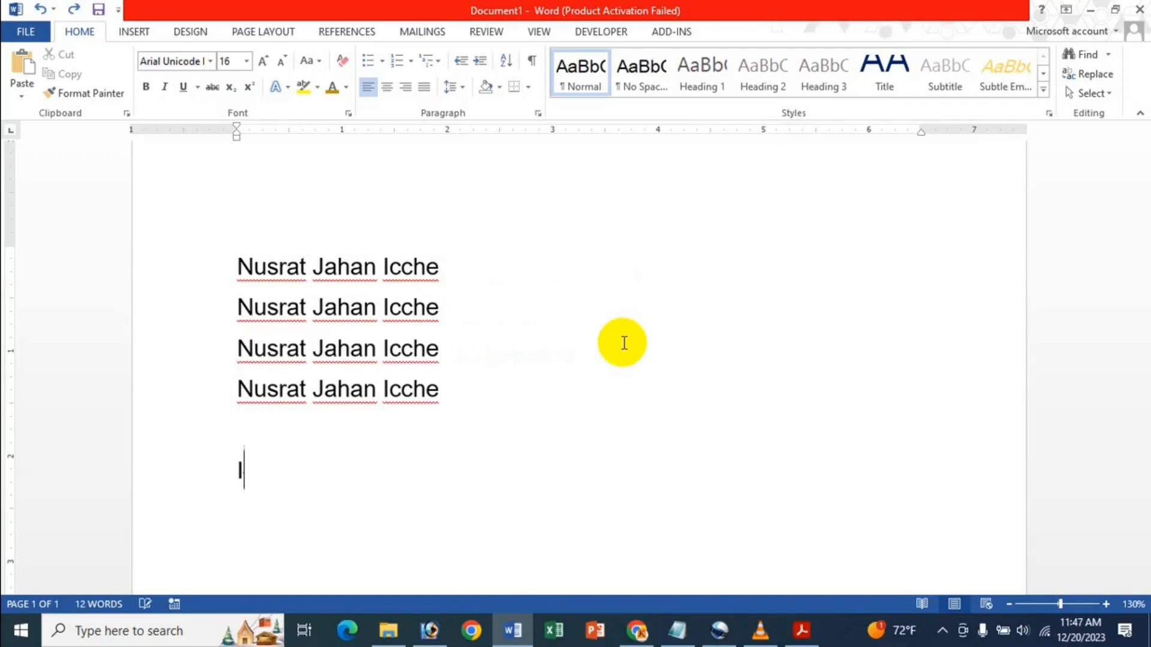
pyautogui.press('BackSpace')
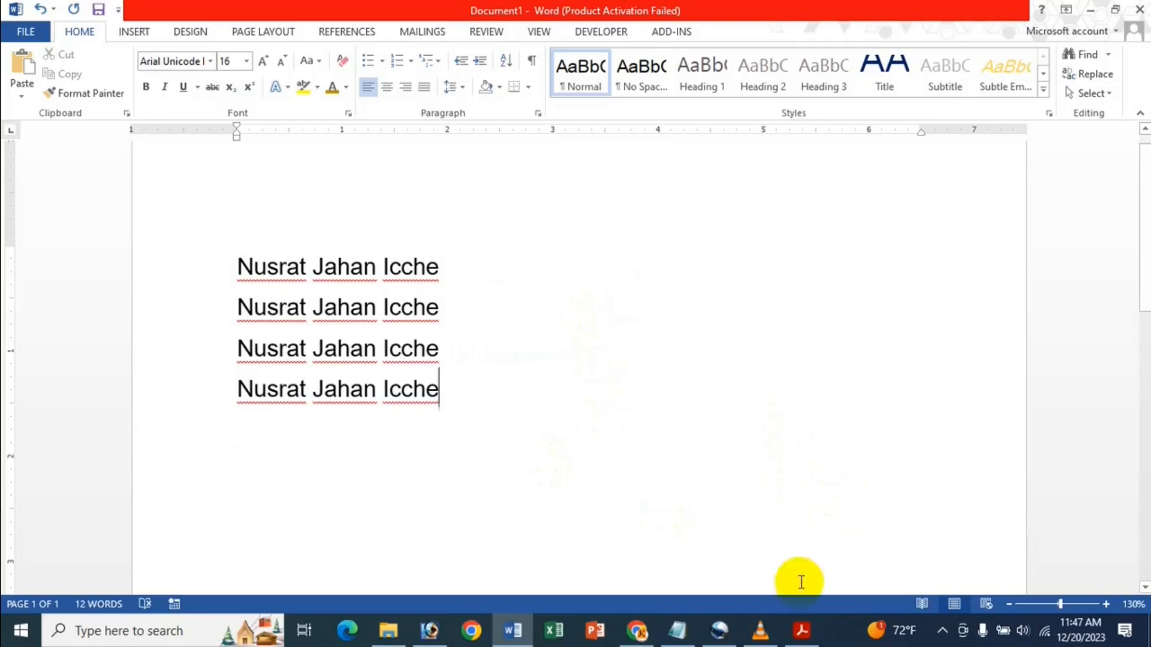
pyautogui.moveTo(799, 643)
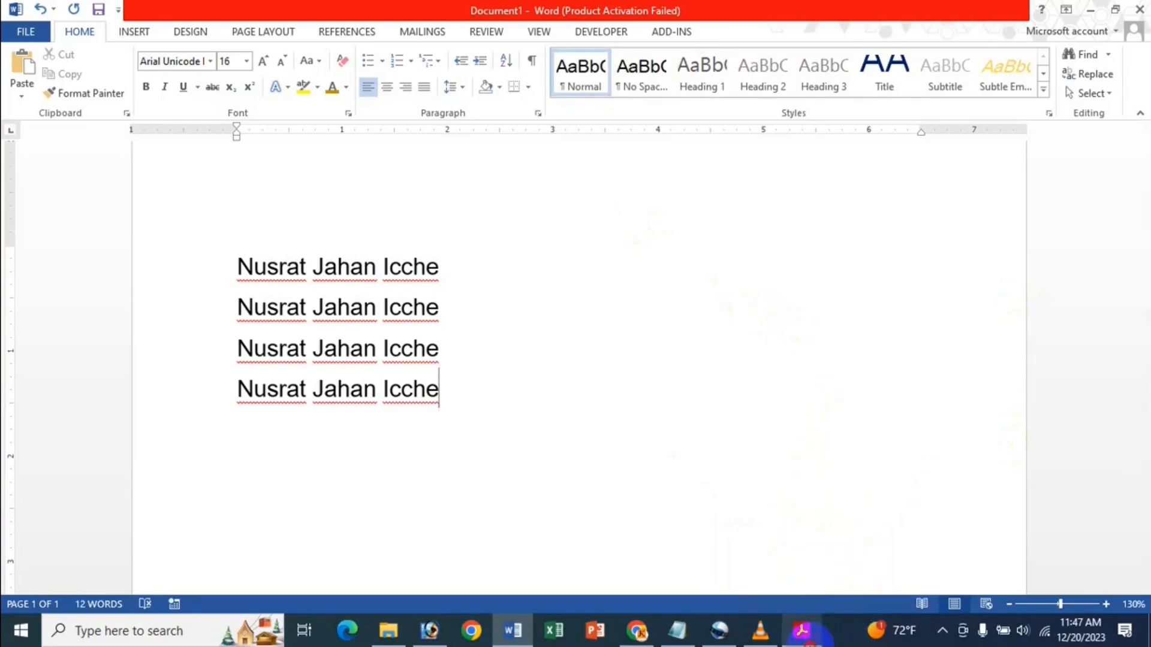
pyautogui.click(819, 631)
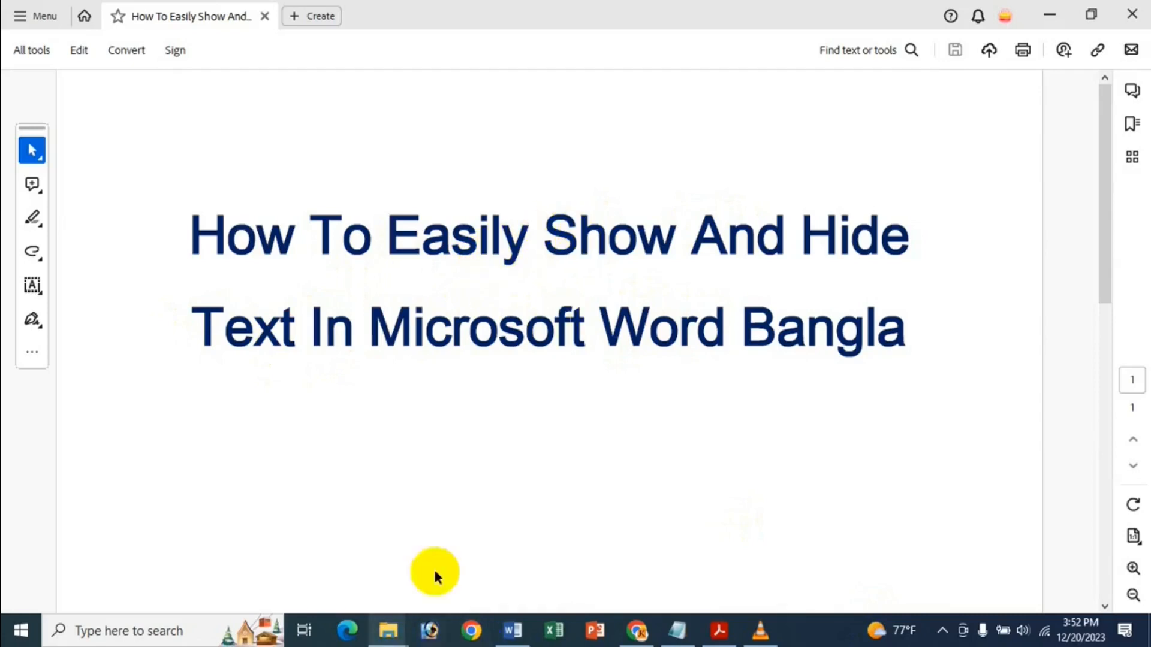
# Minimize Acrobat to return to the Word cat essay and scroll through its text.
pyautogui.click(1049, 13)
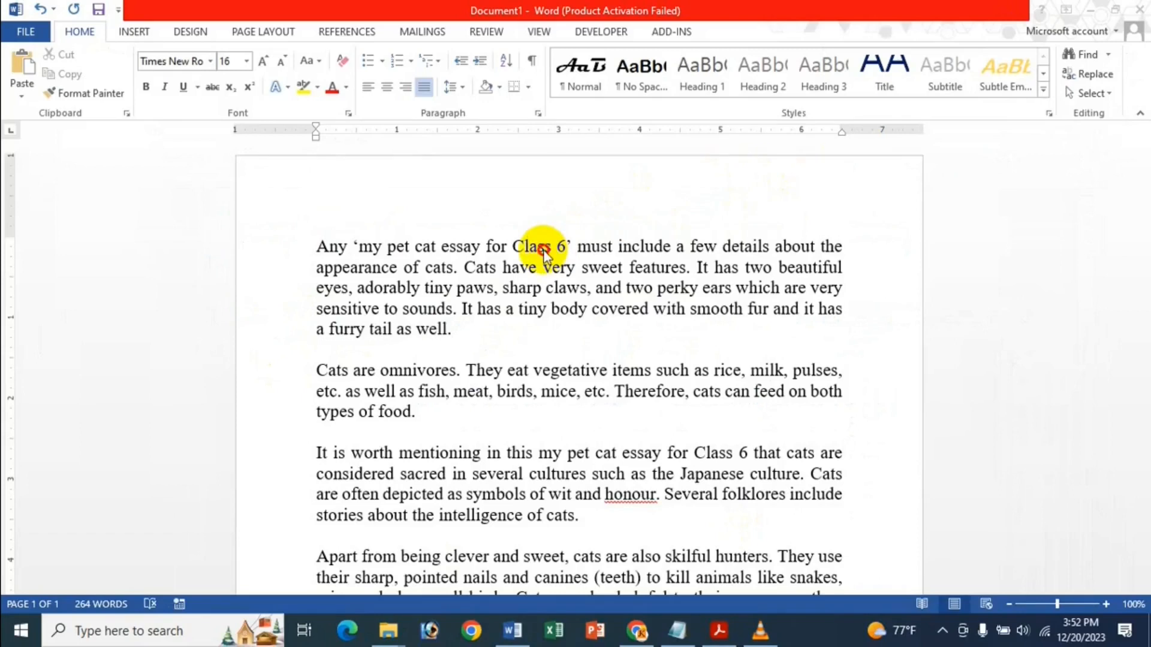
pyautogui.scroll(-2, 544, 250)
pyautogui.scroll(2, 558, 270)
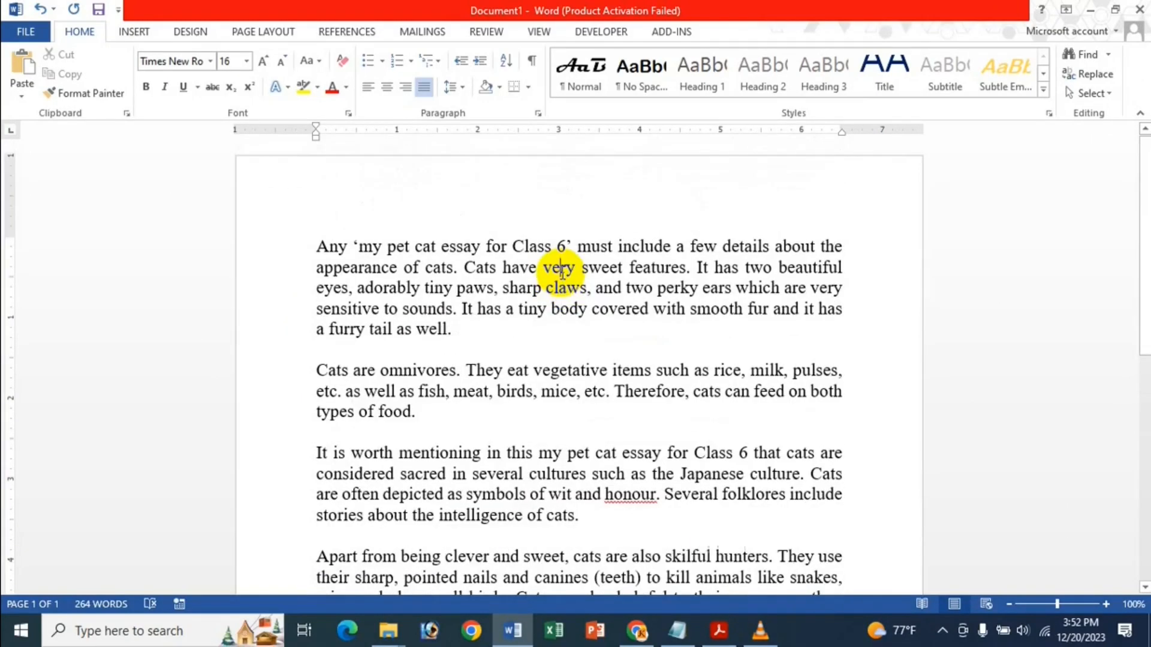
pyautogui.scroll(-3, 559, 271)
pyautogui.scroll(3, 552, 270)
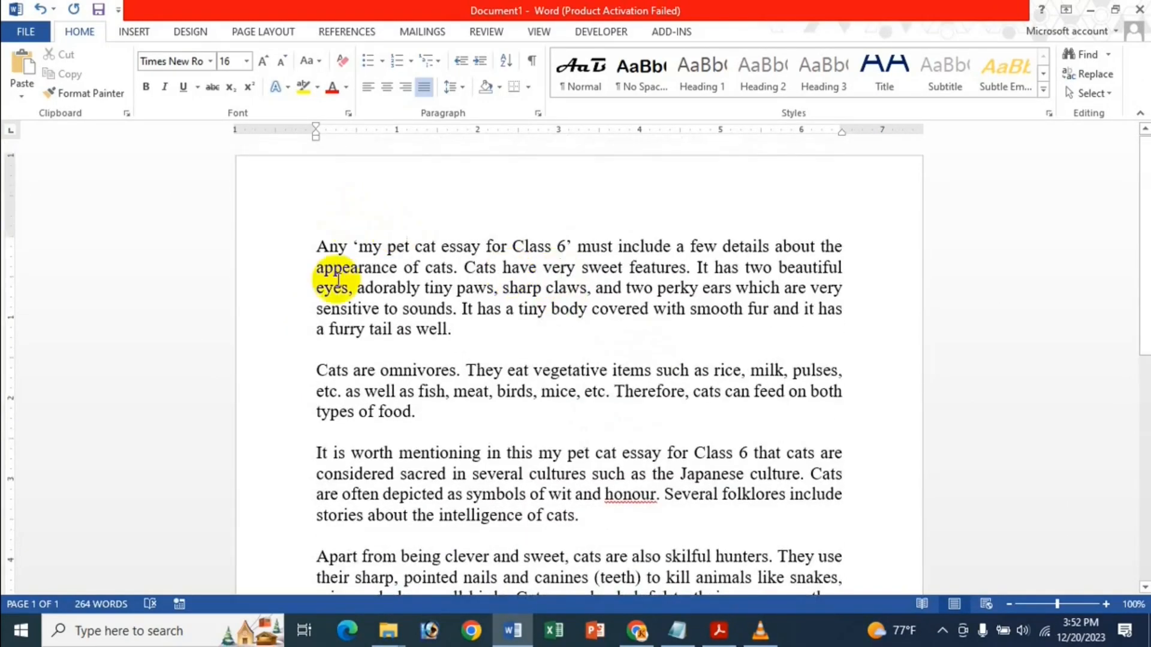
pyautogui.scroll(-1, 306, 375)
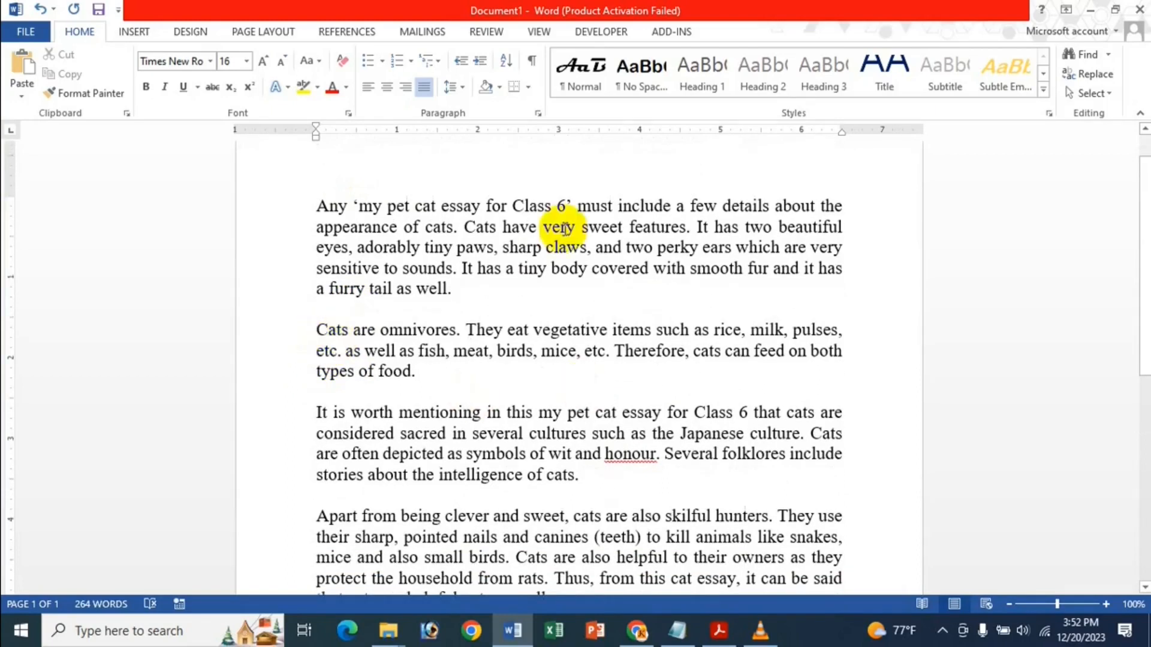
pyautogui.moveTo(738, 634)
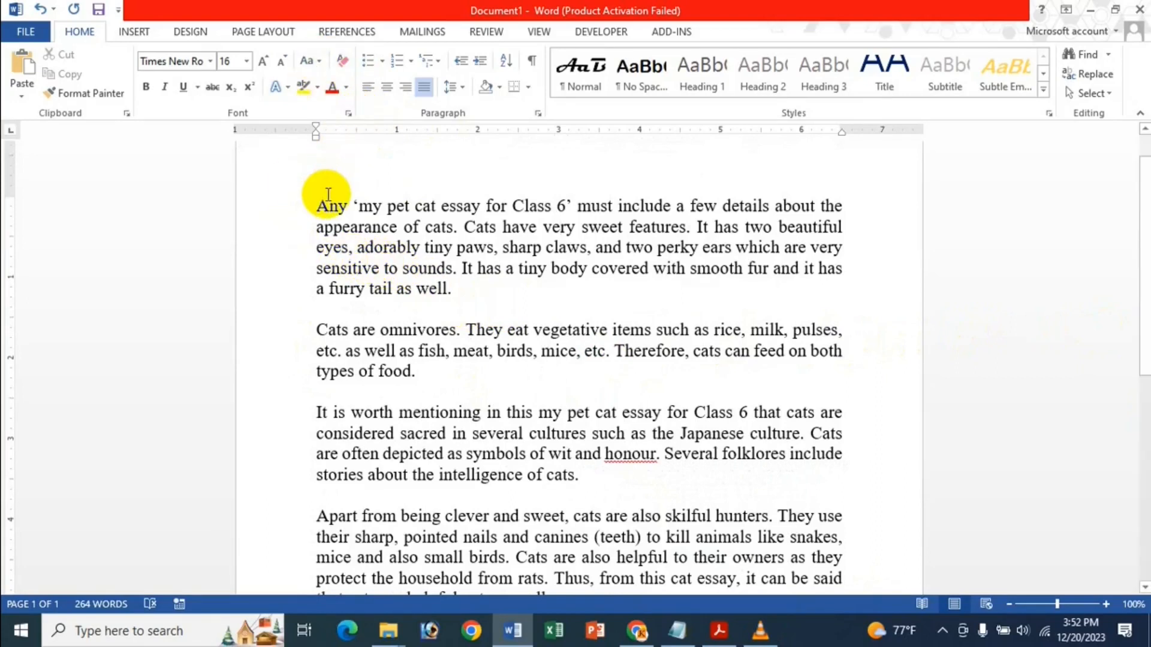
# Select the 'Cats are omnivores' paragraph and tick Hidden in the Font dialog.
pyautogui.moveTo(319, 207); pyautogui.dragTo(424, 268)
pyautogui.click(399, 388)
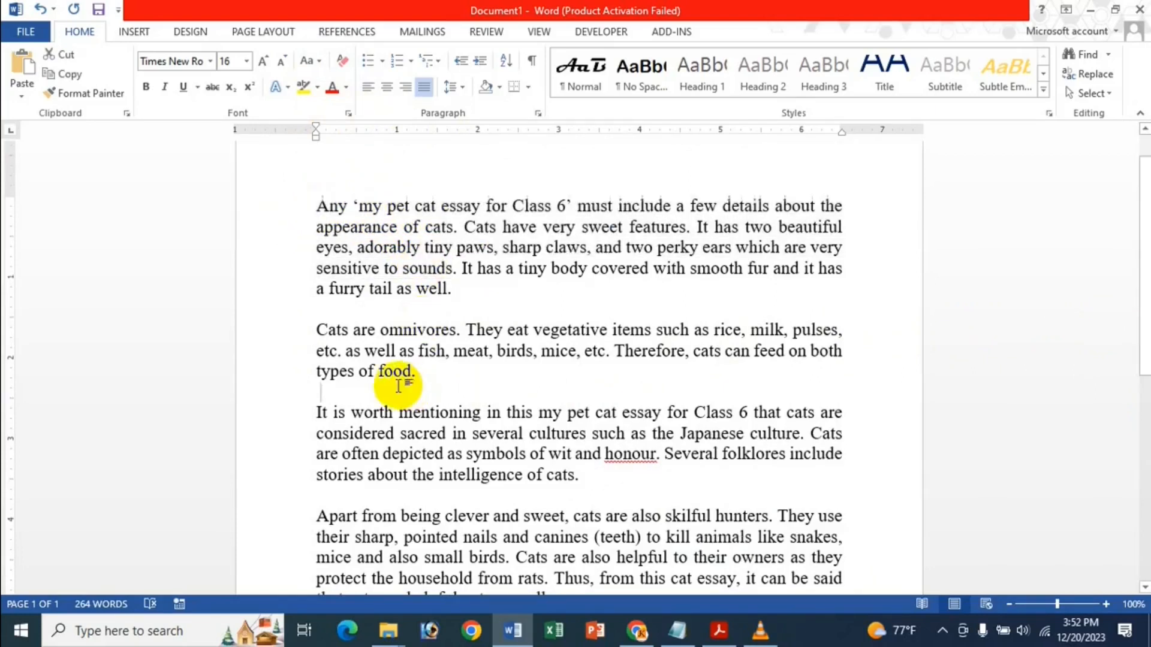
pyautogui.moveTo(317, 327); pyautogui.dragTo(432, 366)
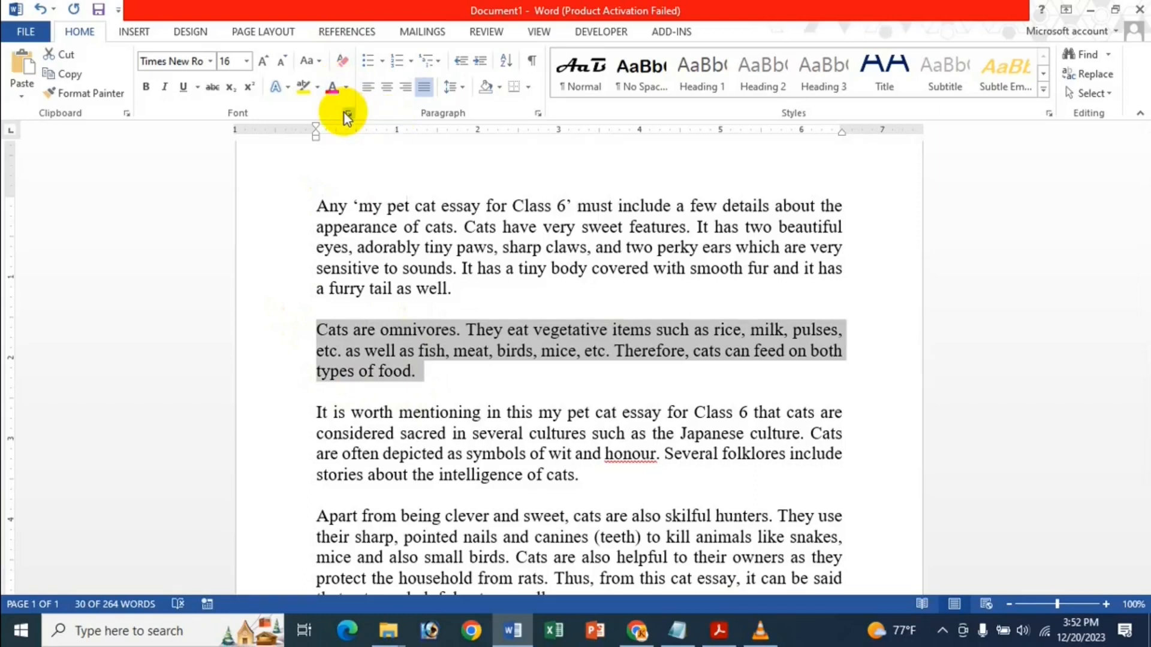
pyautogui.click(348, 116)
pyautogui.click(638, 123)
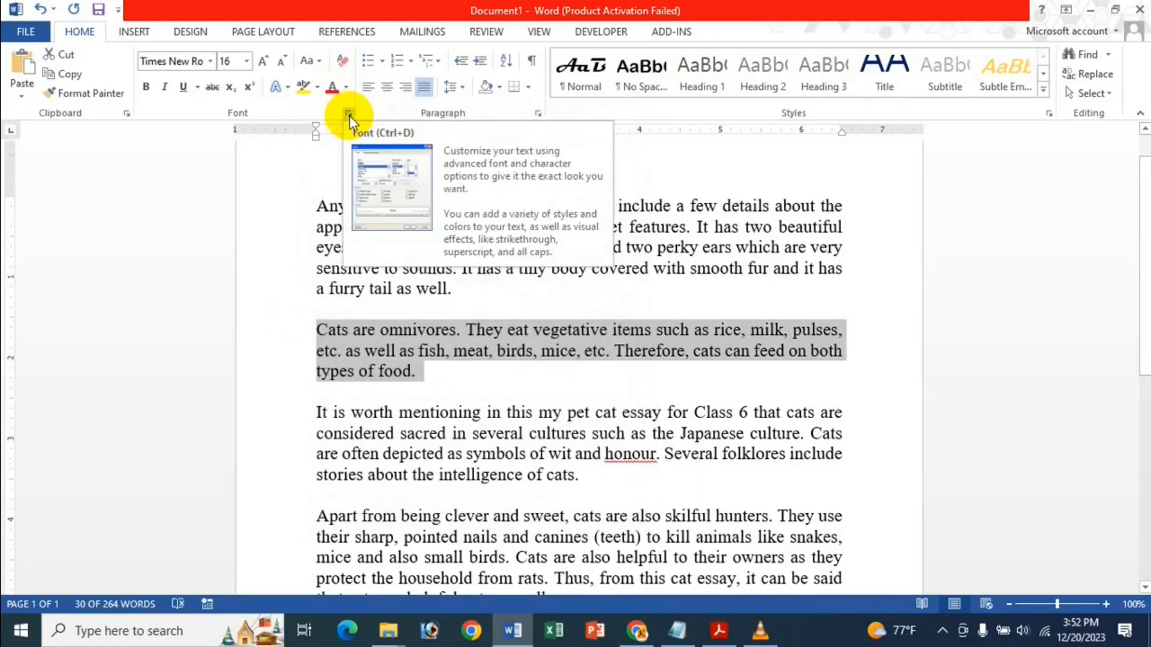
pyautogui.click(348, 116)
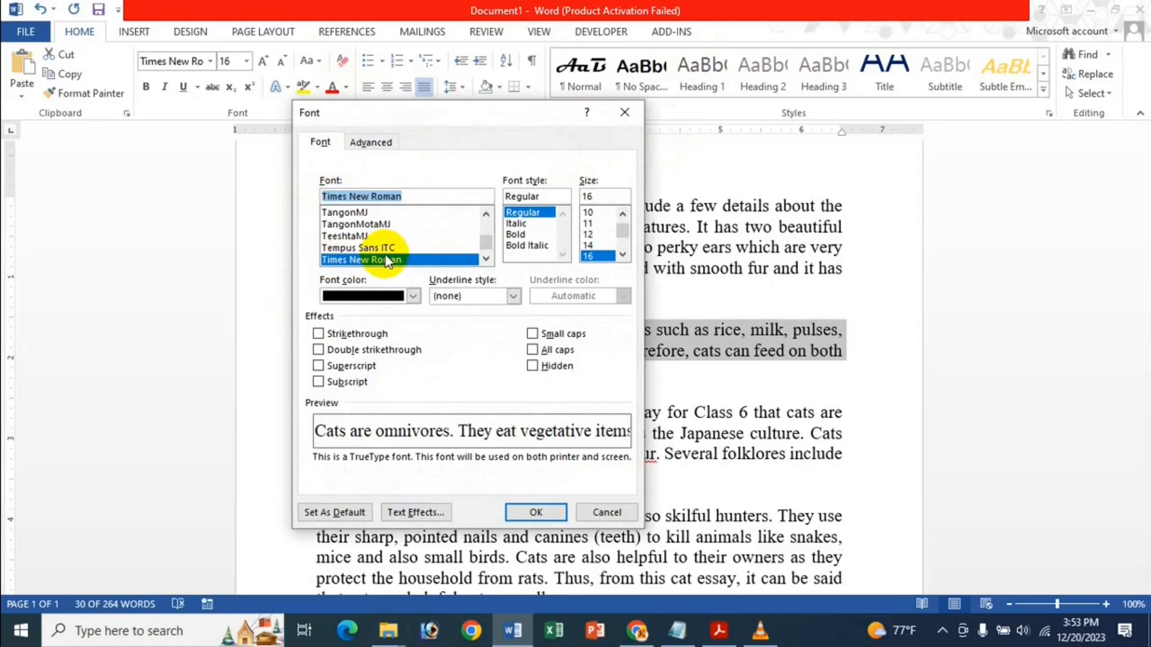
pyautogui.click(533, 366)
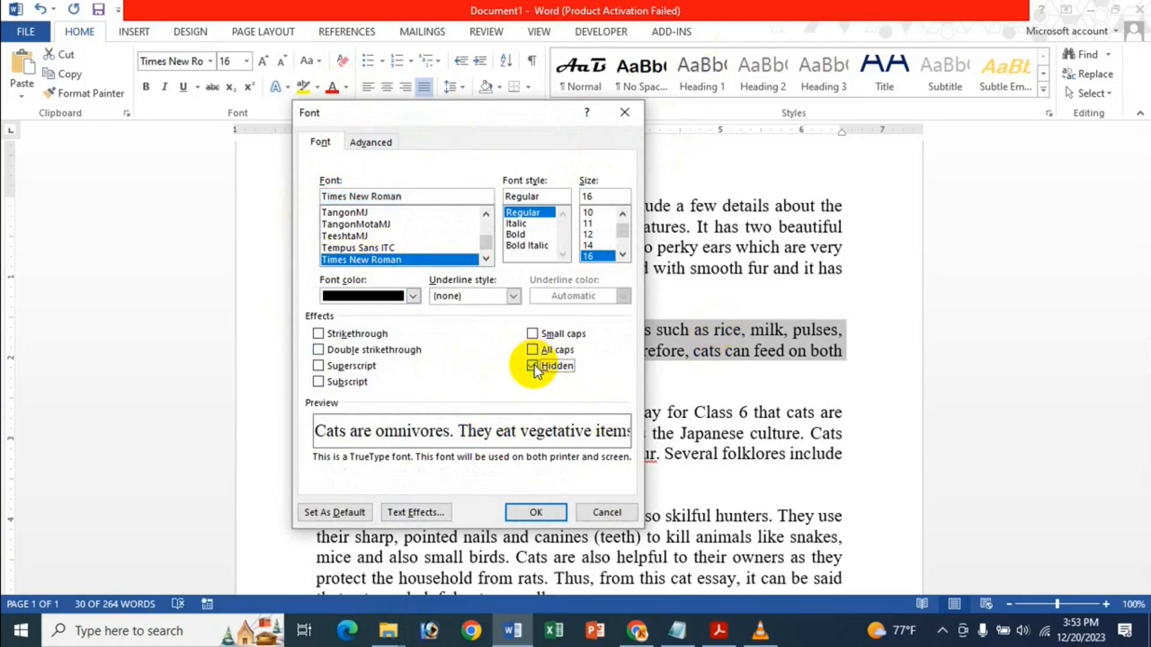
# Confirm hiding the omnivores paragraph, then hide the 'Apart from being clever' paragraph too.
pyautogui.click(535, 513)
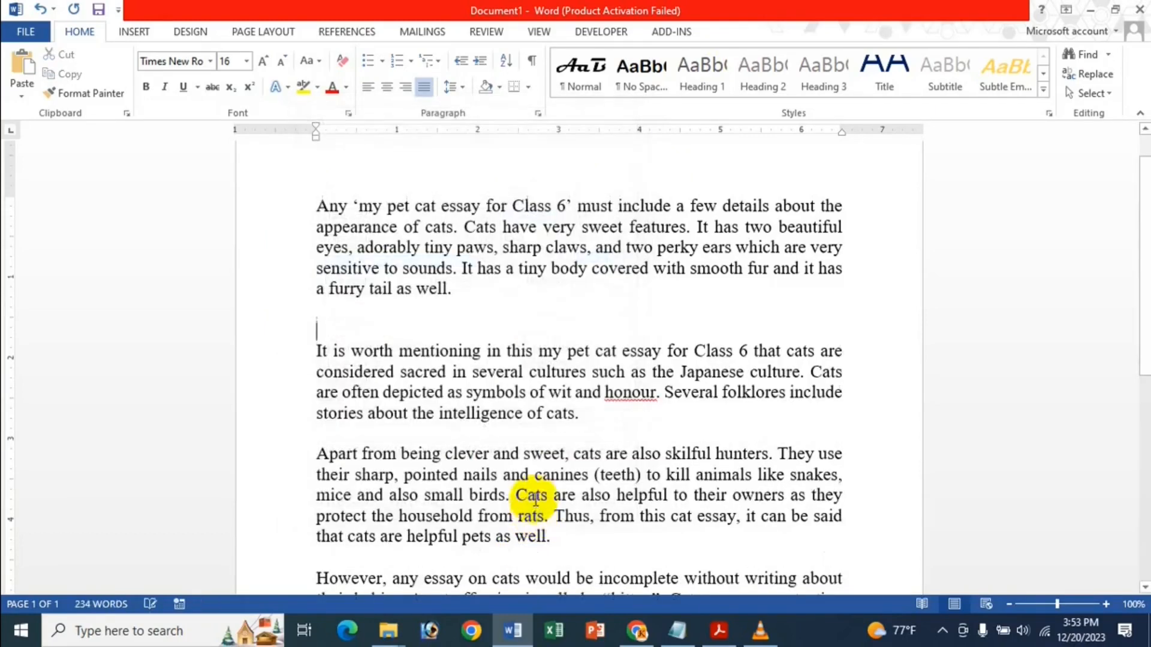
pyautogui.scroll(-3, 406, 345)
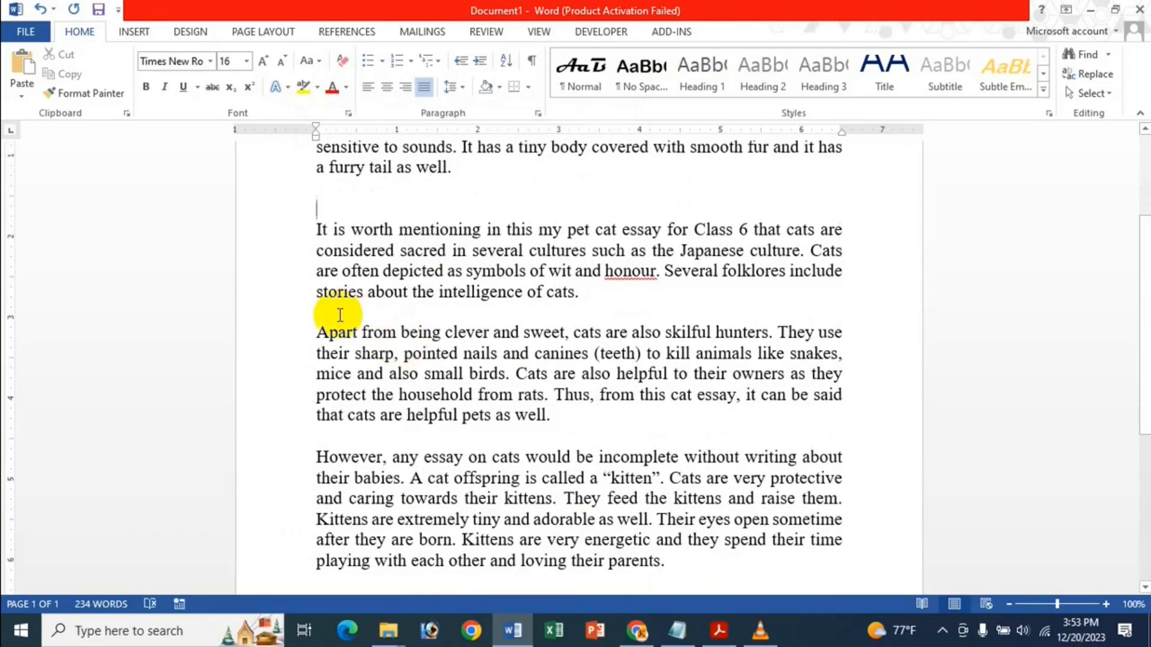
pyautogui.moveTo(312, 335); pyautogui.dragTo(544, 431)
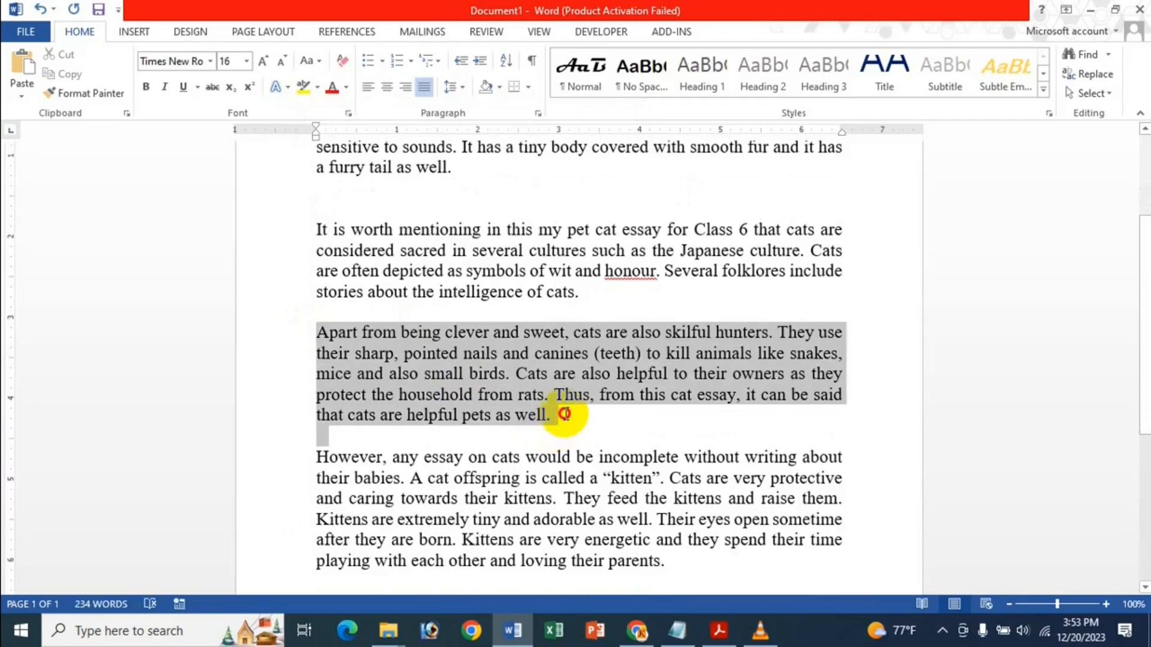
pyautogui.click(347, 114)
pyautogui.click(533, 365)
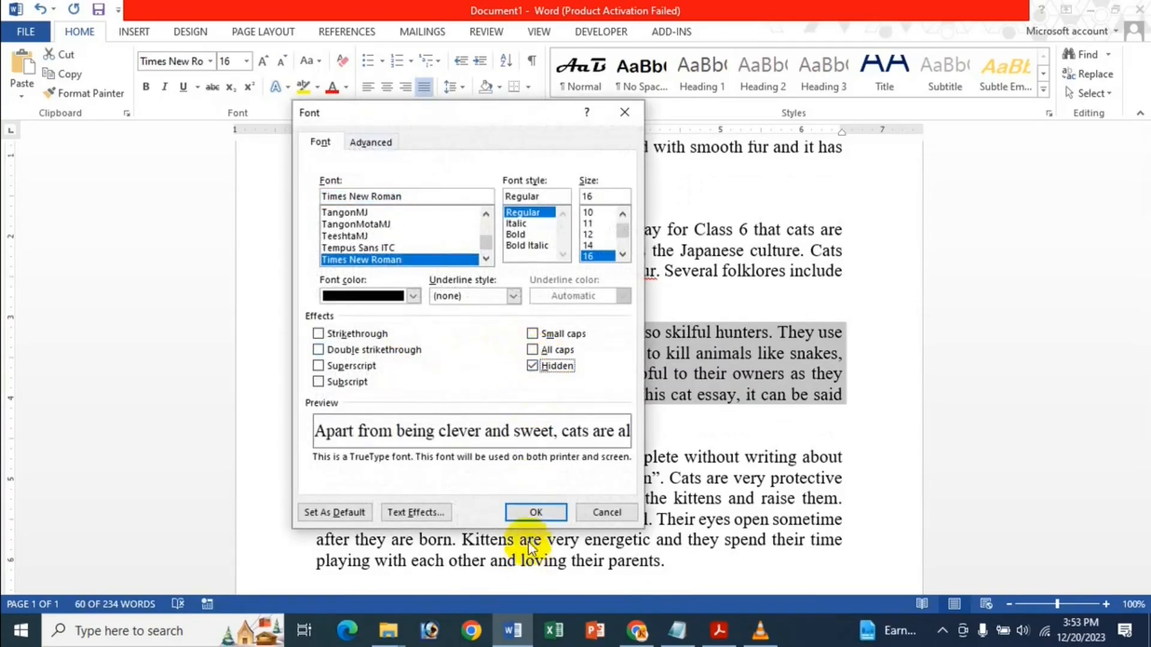
pyautogui.click(534, 514)
# Select the 'However, any essay on cats' paragraph.
pyautogui.scroll(-1, 419, 462)
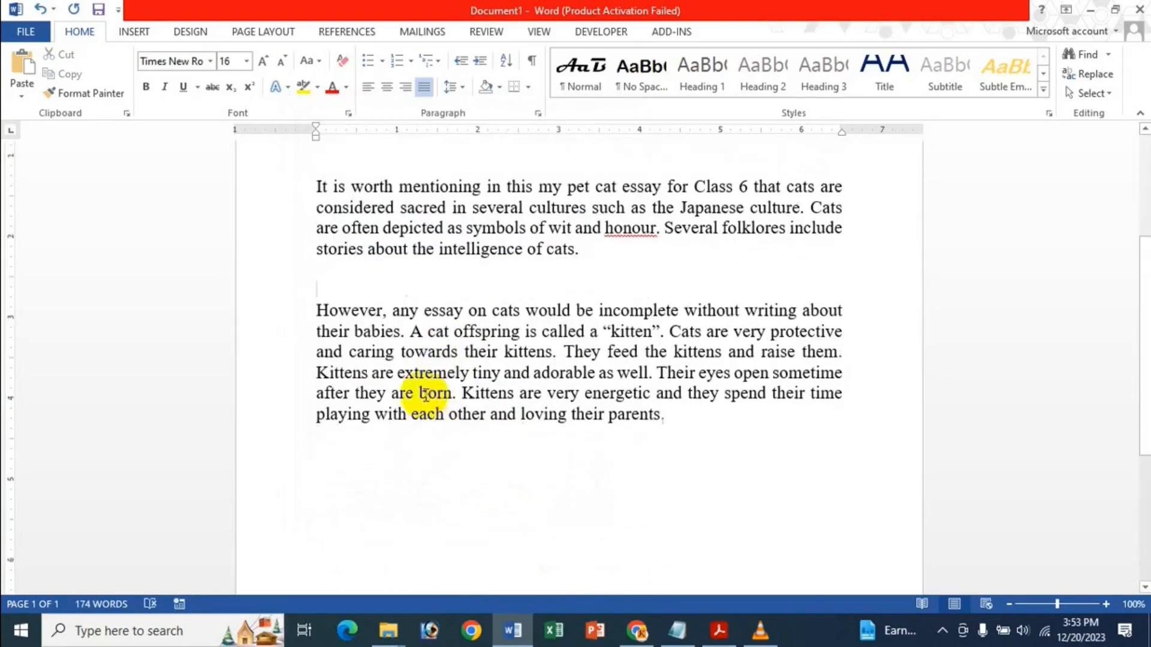
pyautogui.scroll(2, 421, 397)
pyautogui.scroll(-2, 411, 414)
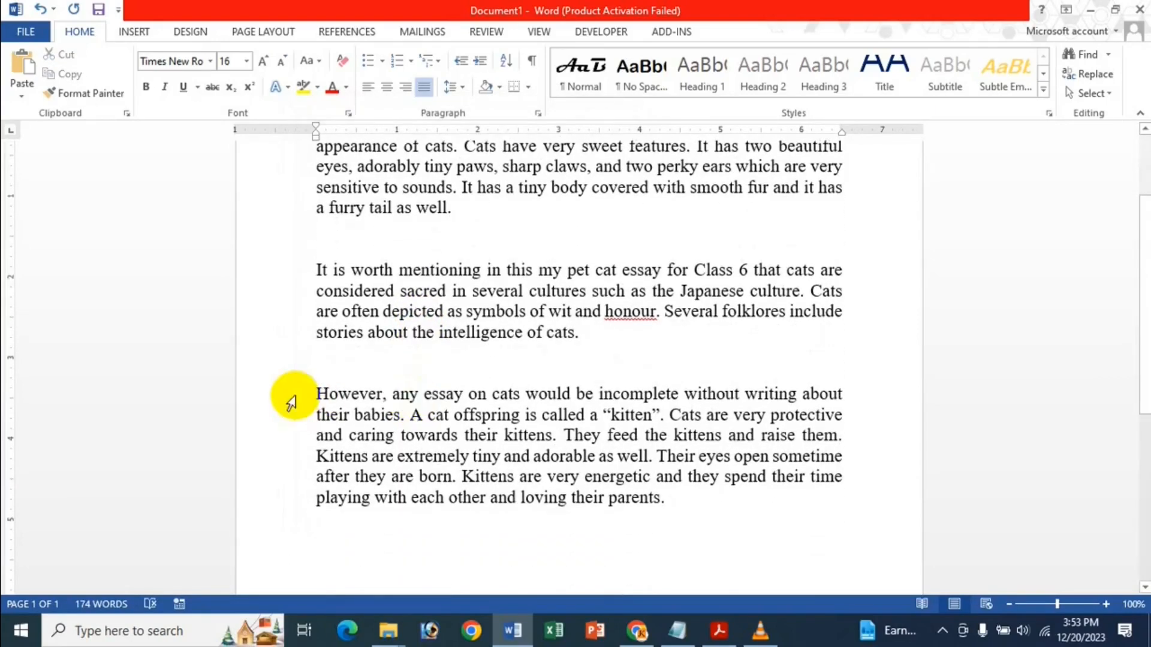
pyautogui.moveTo(318, 392); pyautogui.dragTo(714, 496)
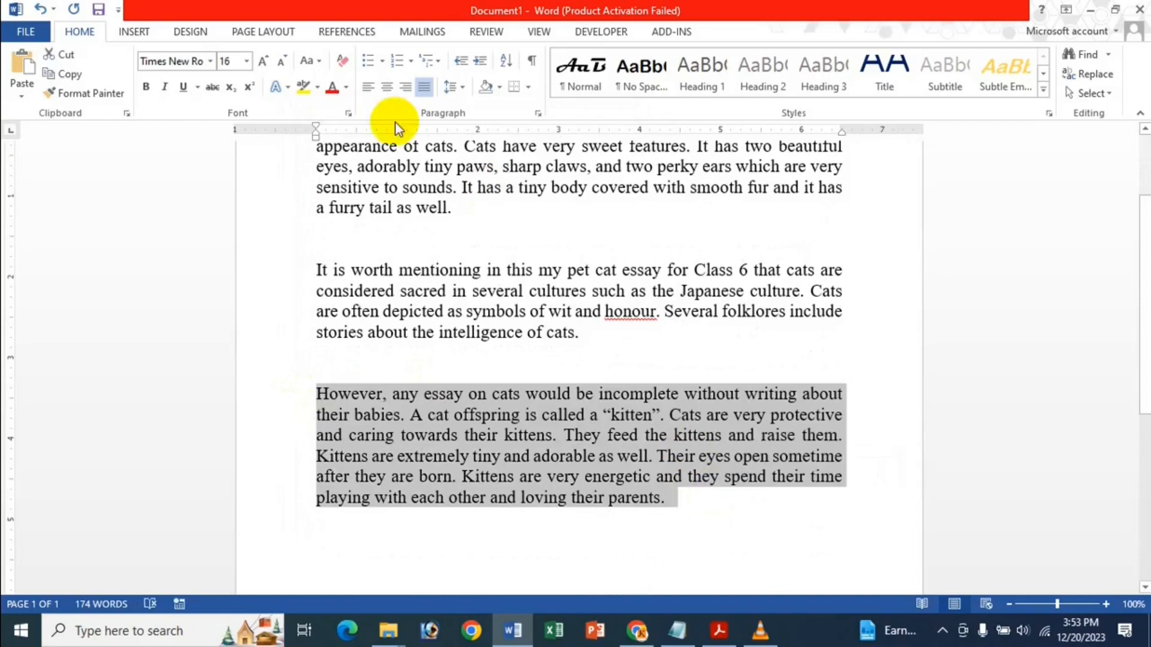
pyautogui.click(362, 334)
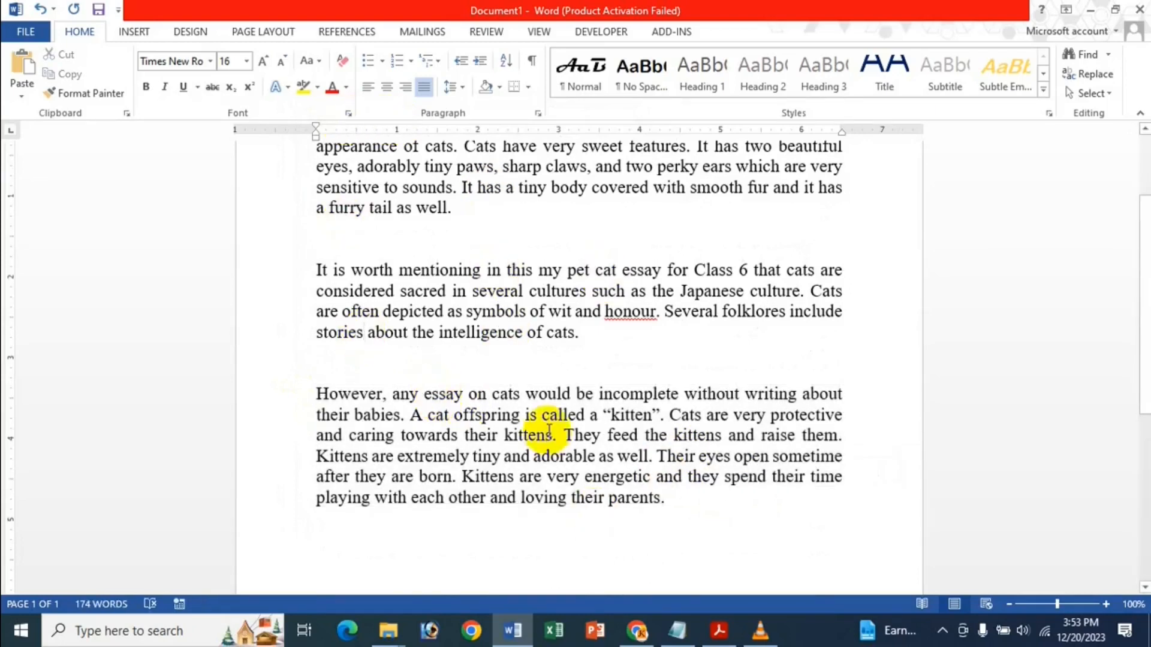
pyautogui.scroll(1, 560, 341)
pyautogui.click(561, 310)
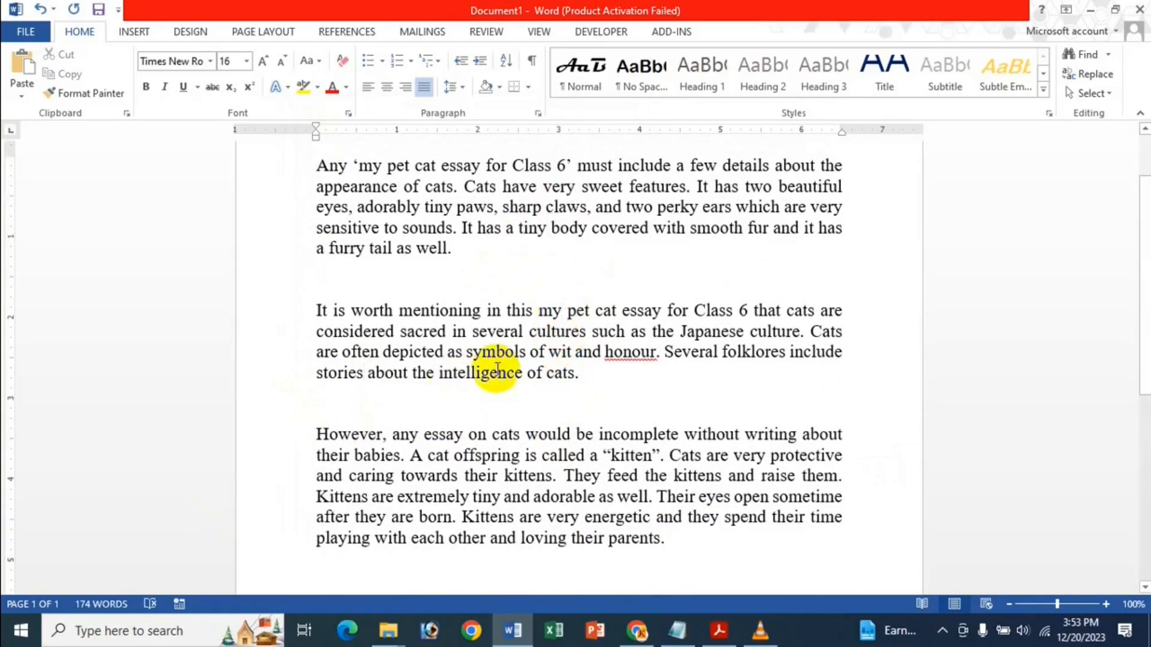
pyautogui.scroll(3, 440, 324)
pyautogui.scroll(-2, 442, 324)
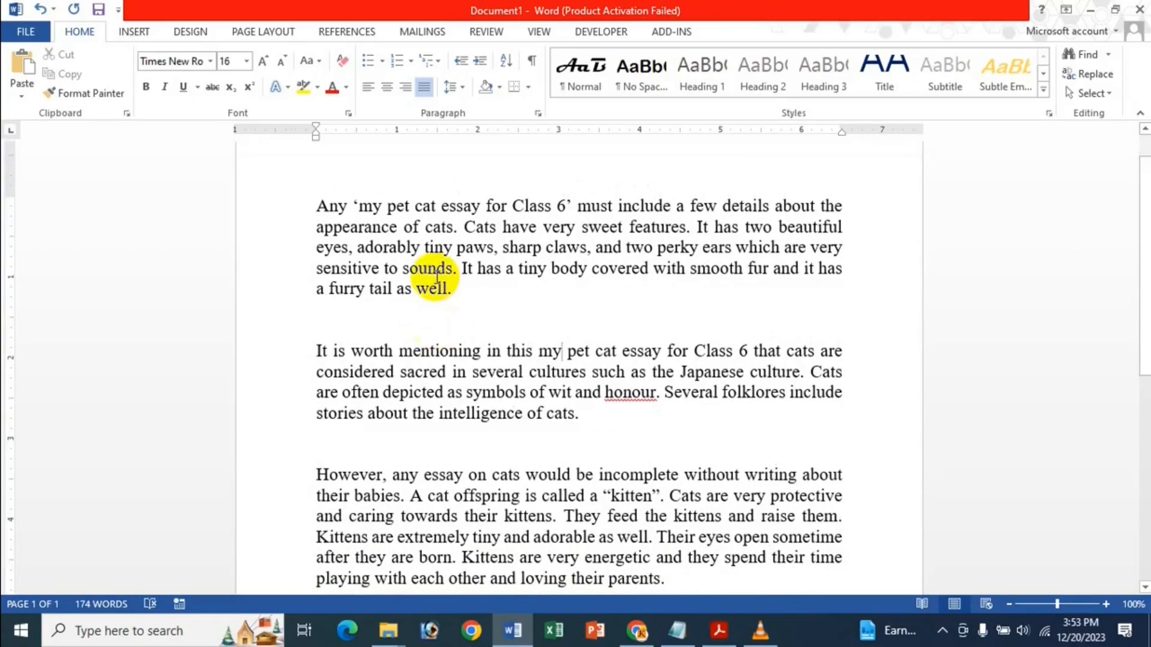
pyautogui.scroll(-1, 438, 274)
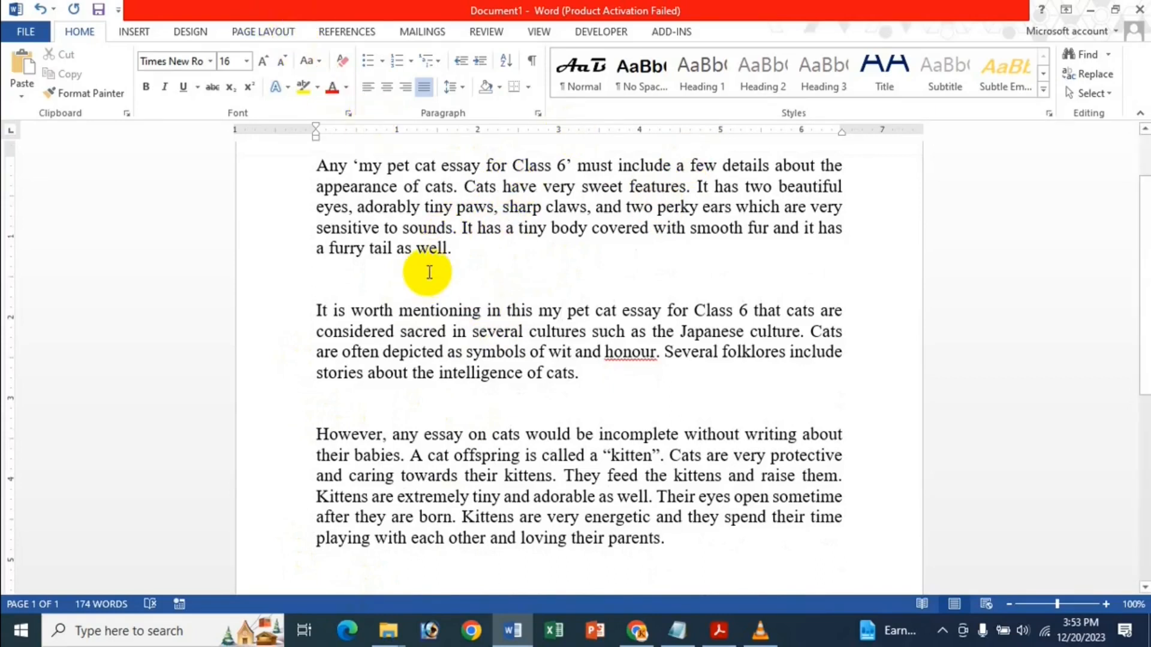
pyautogui.click(348, 114)
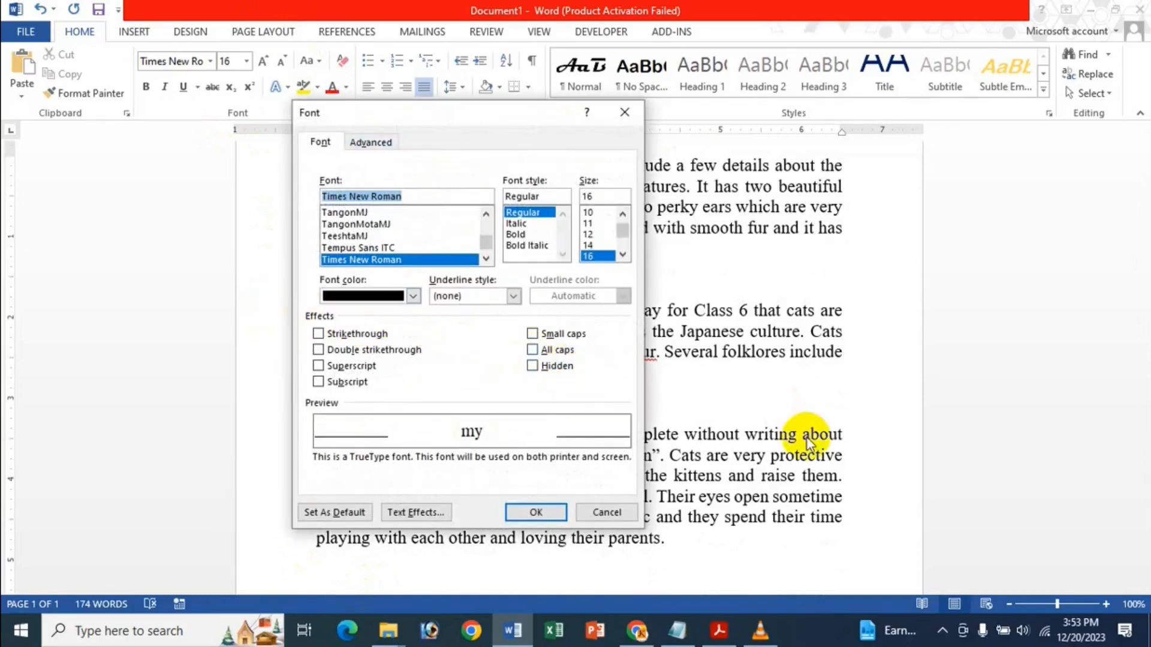
pyautogui.click(603, 513)
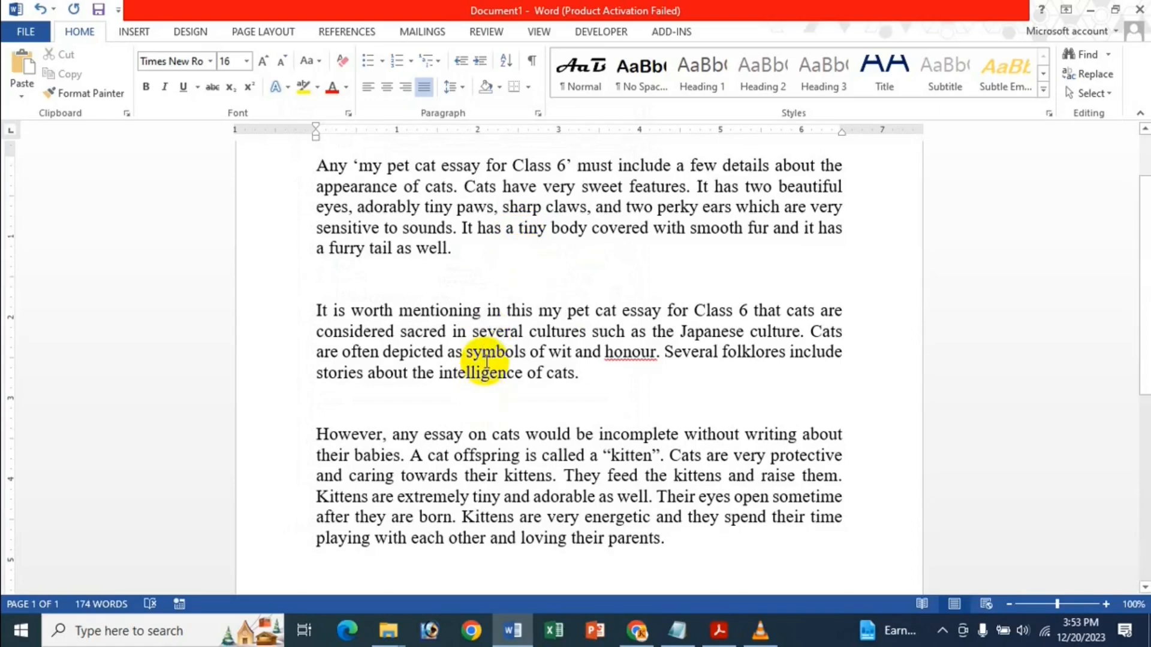
pyautogui.hotkey('ctrl', 'a')
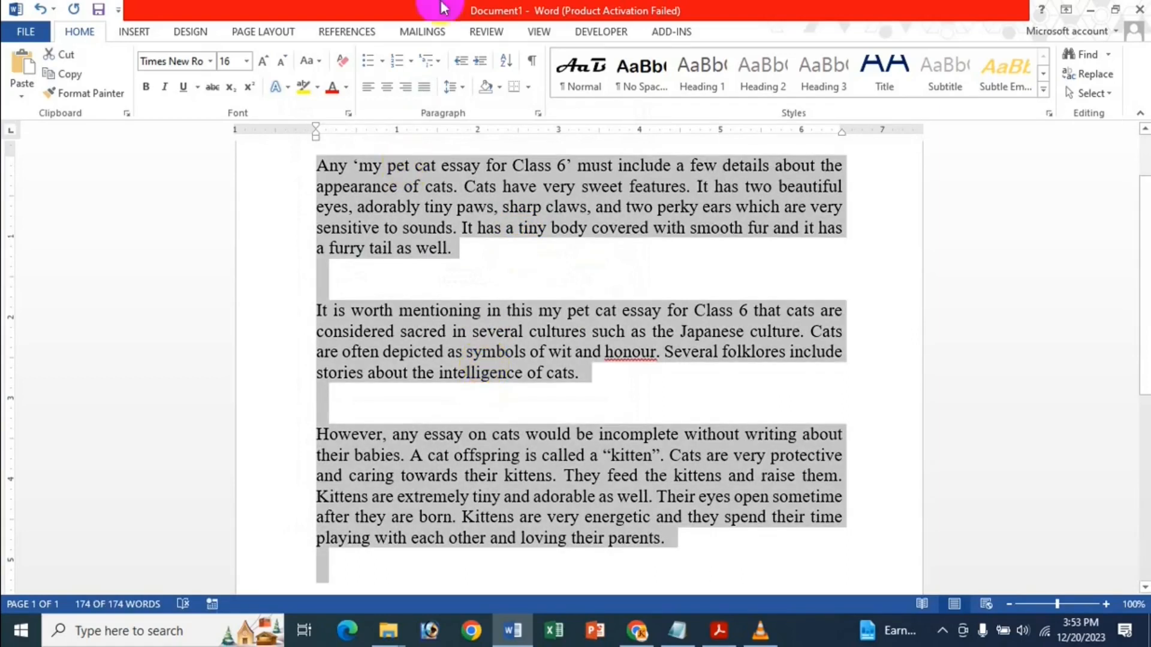
# Clear the Hidden effect for all text via the Font dialog (Ctrl+D), restoring both paragraphs.
pyautogui.click(345, 116)
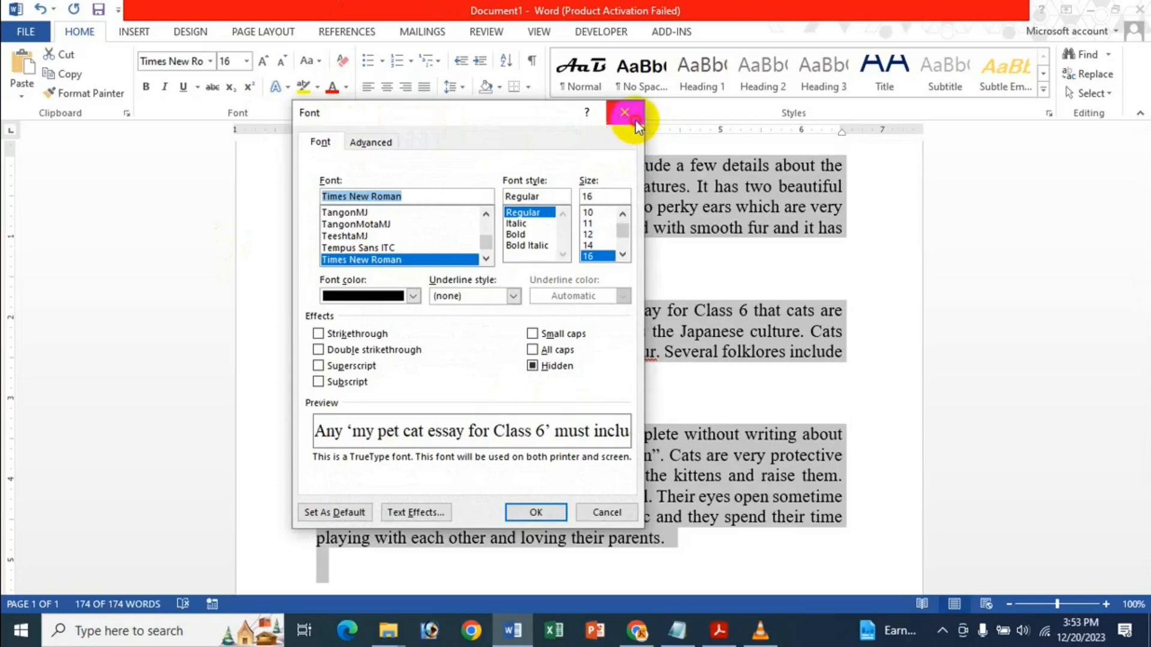
pyautogui.click(626, 113)
pyautogui.hotkey('ctrl', 'd')
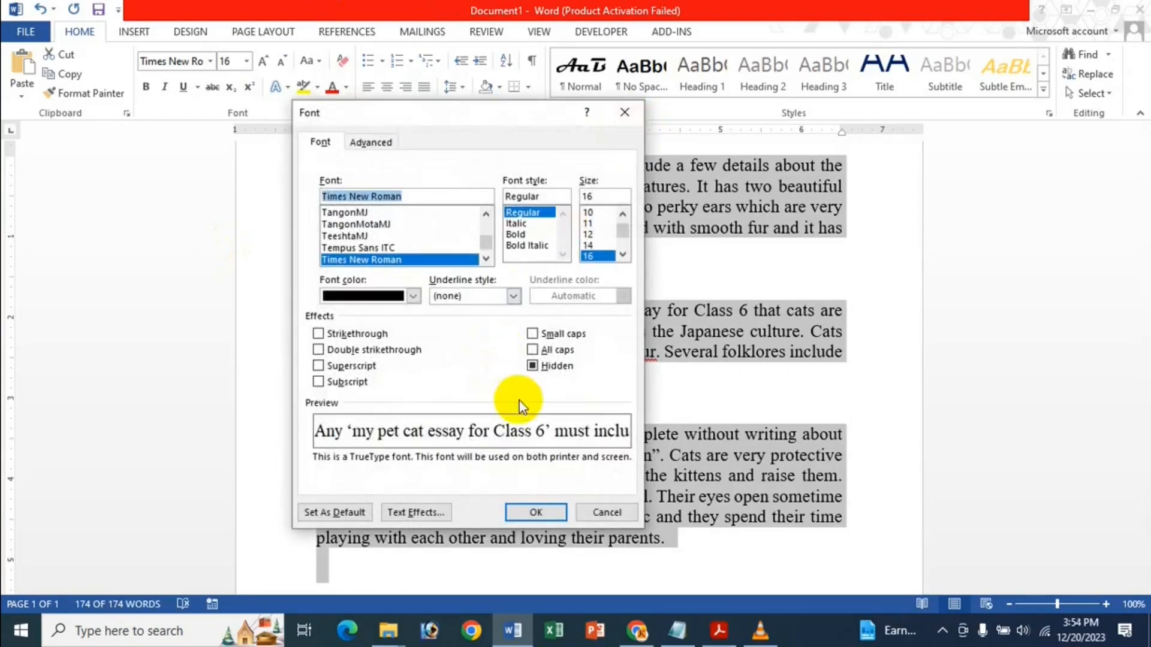
pyautogui.click(537, 368)
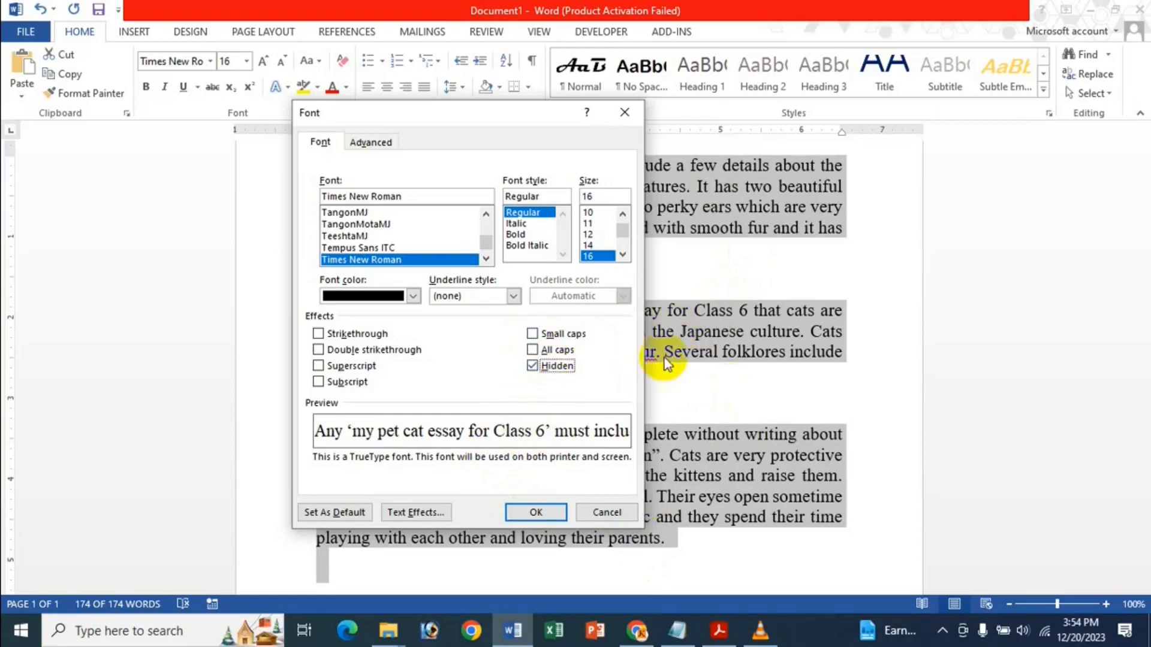
pyautogui.click(533, 366)
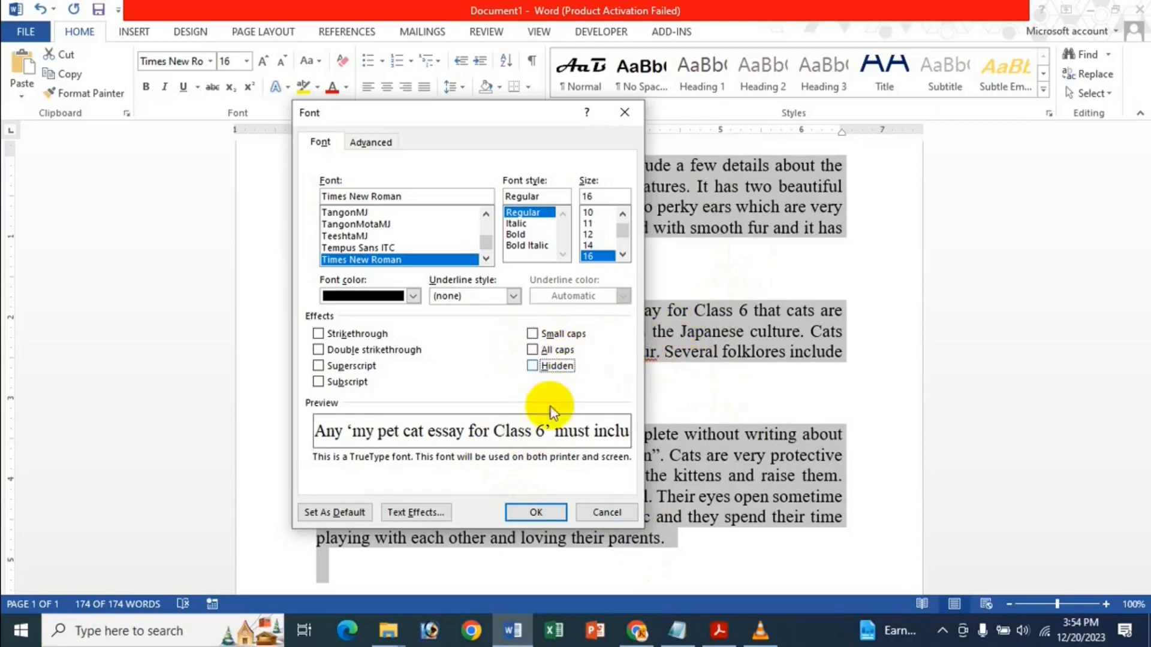
pyautogui.click(537, 514)
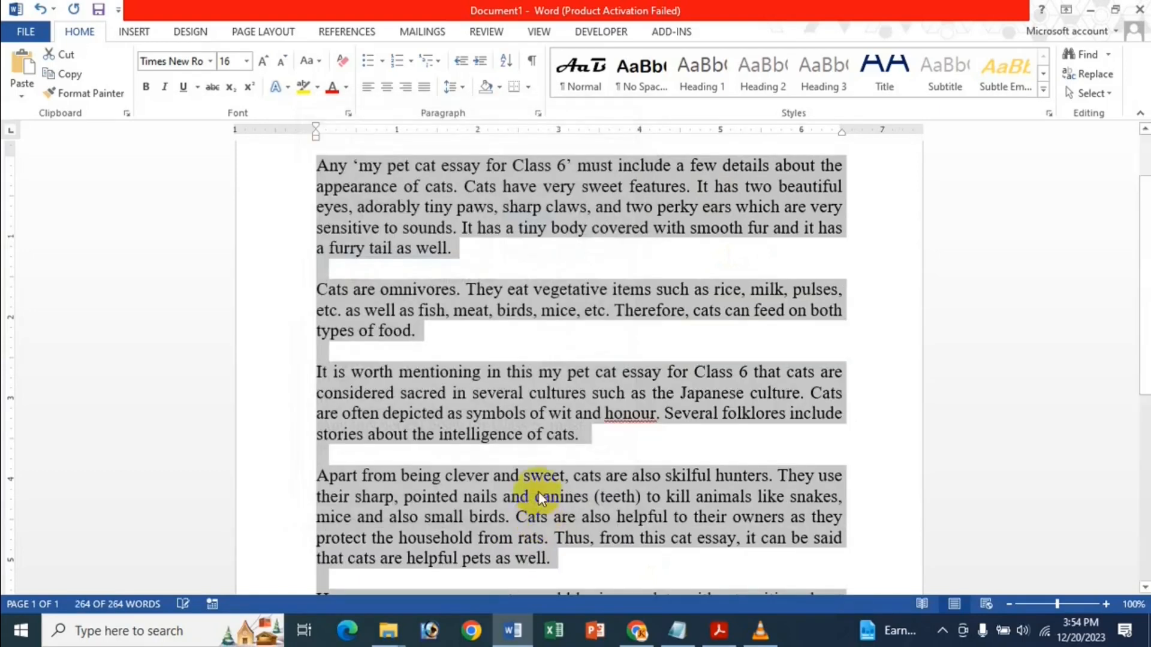
pyautogui.scroll(-3, 509, 331)
pyautogui.scroll(1, 513, 326)
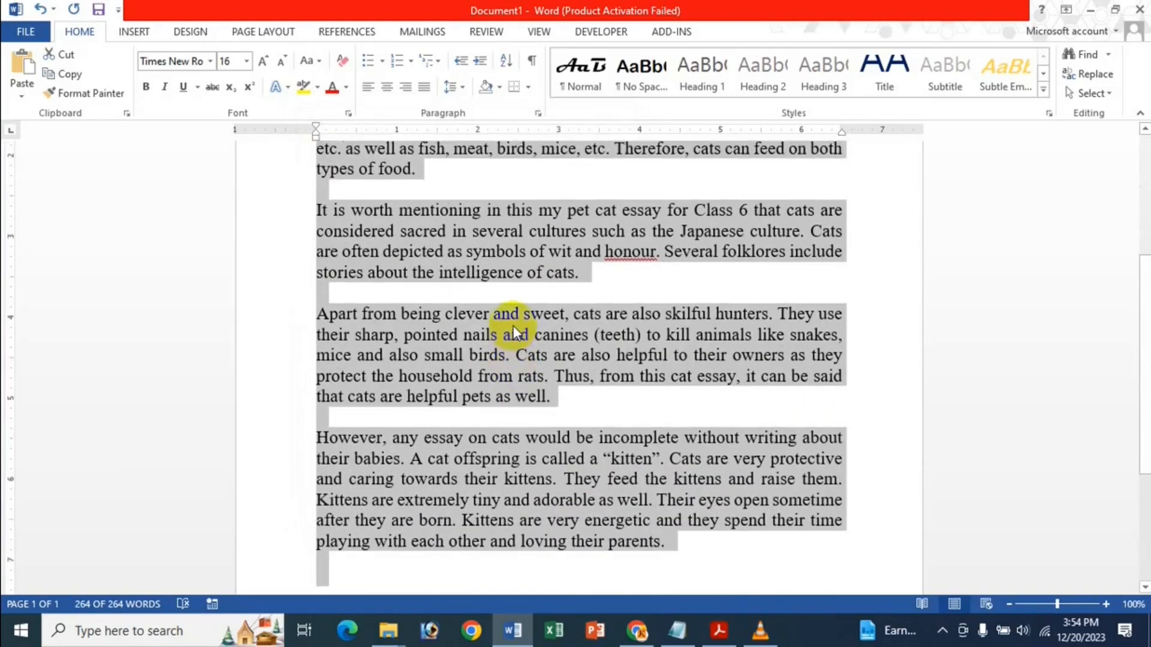
pyautogui.scroll(-3, 513, 326)
pyautogui.scroll(3, 518, 300)
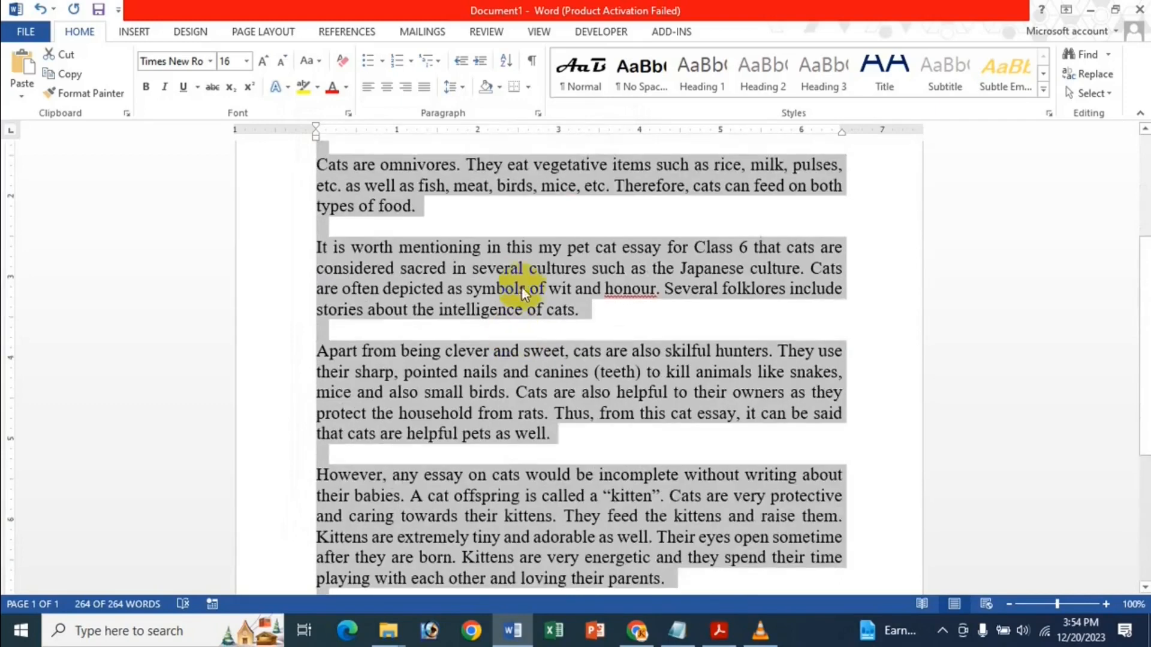
pyautogui.scroll(-2, 522, 278)
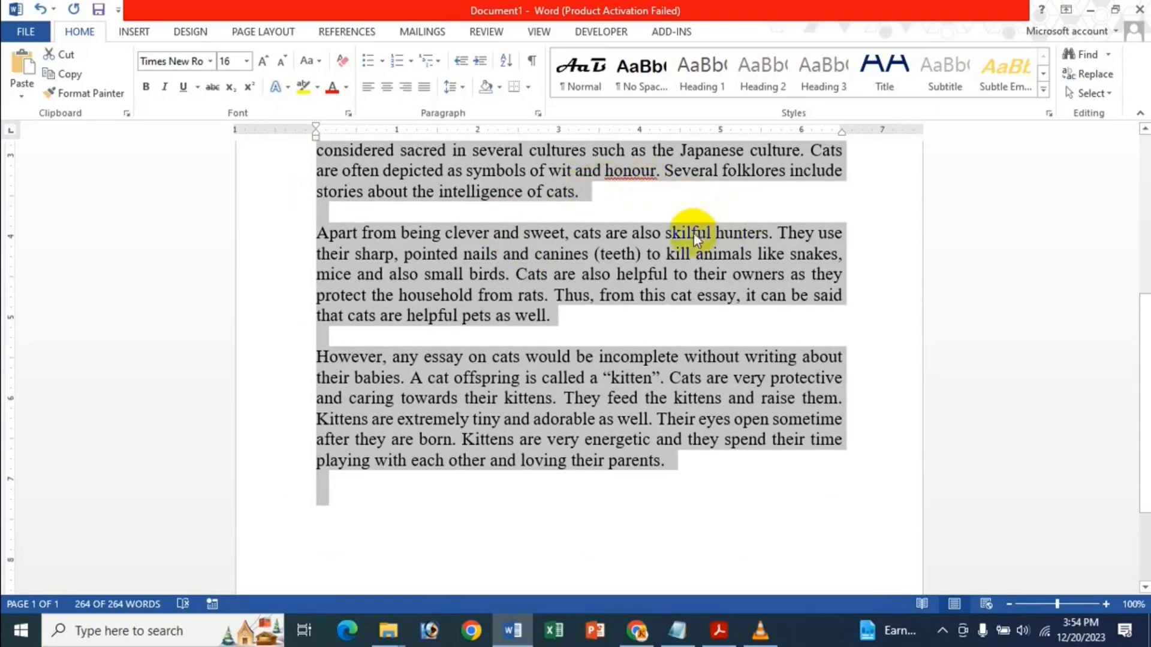
pyautogui.scroll(5, 506, 360)
pyautogui.scroll(-3, 502, 361)
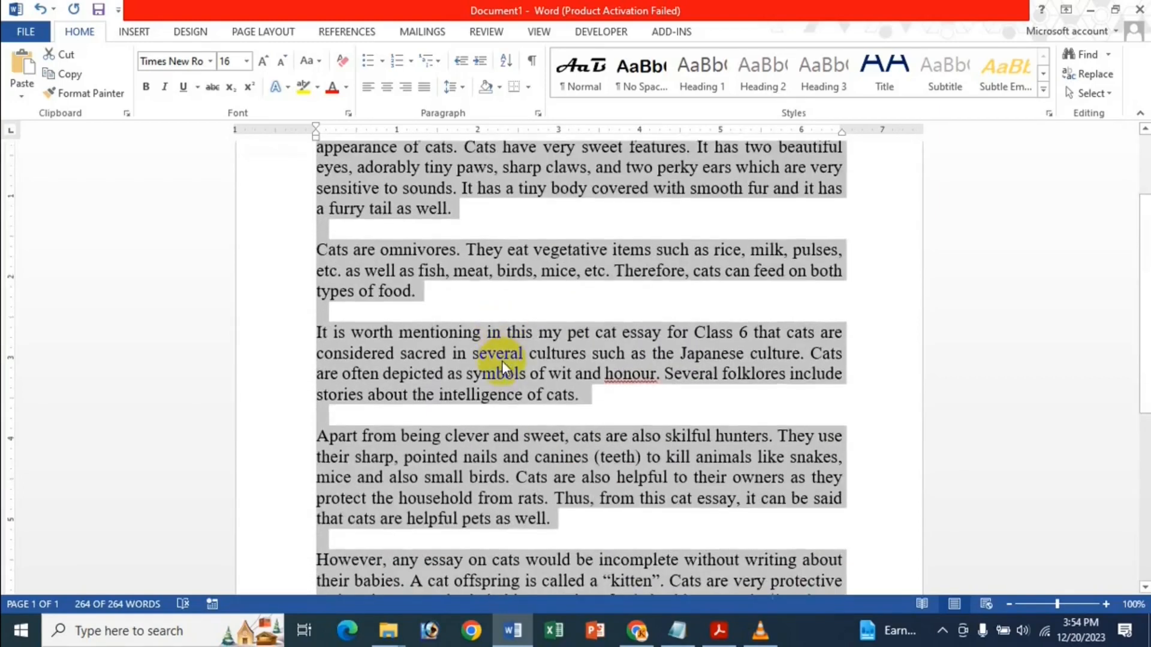
pyautogui.scroll(-3, 502, 361)
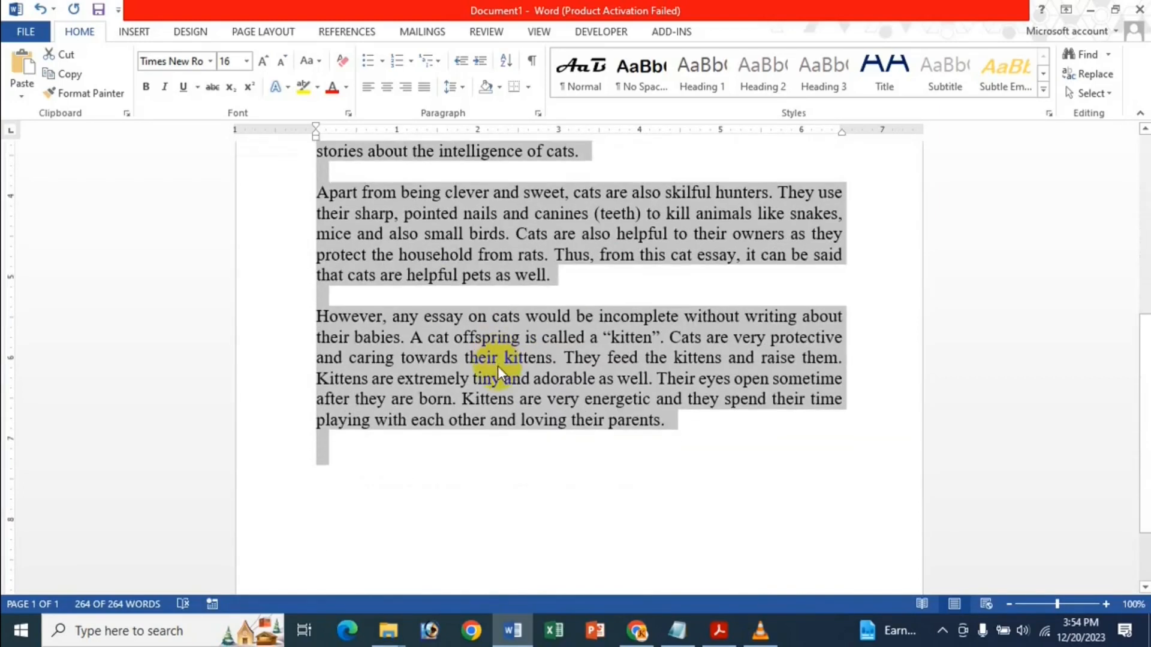
pyautogui.scroll(2, 498, 366)
pyautogui.scroll(3, 492, 385)
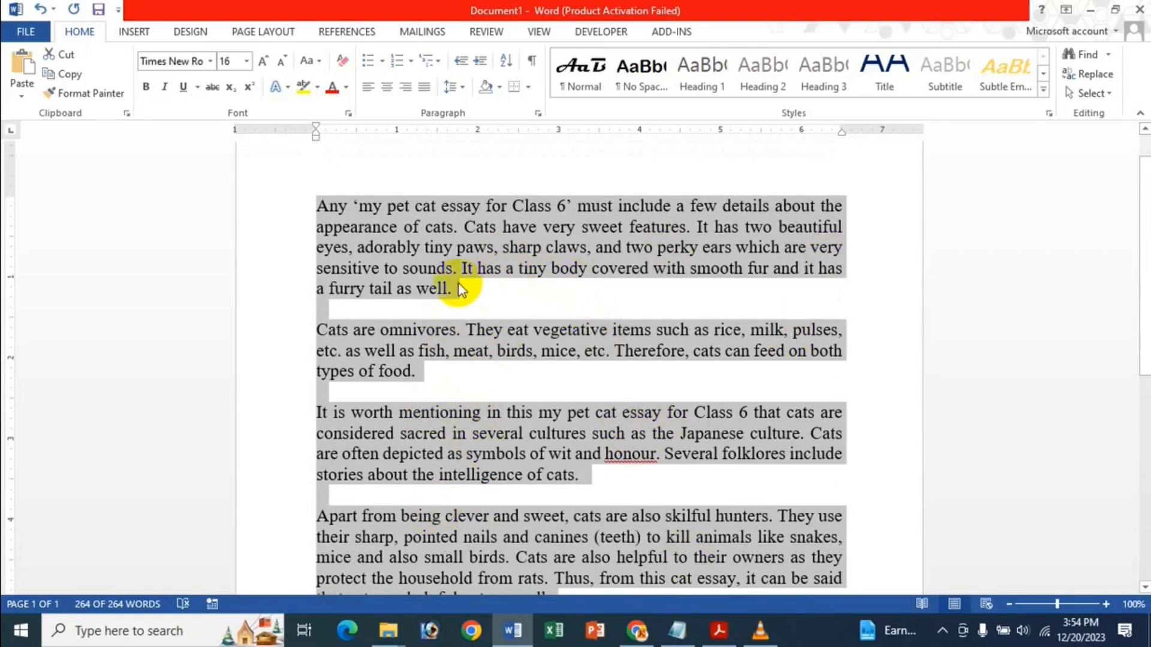
# Undo the unhiding with Ctrl+Z, then select all text and dismiss the Font dialog.
pyautogui.hotkey('ctrl', 'z')
pyautogui.click(457, 250)
pyautogui.scroll(-3, 455, 257)
pyautogui.scroll(3, 451, 264)
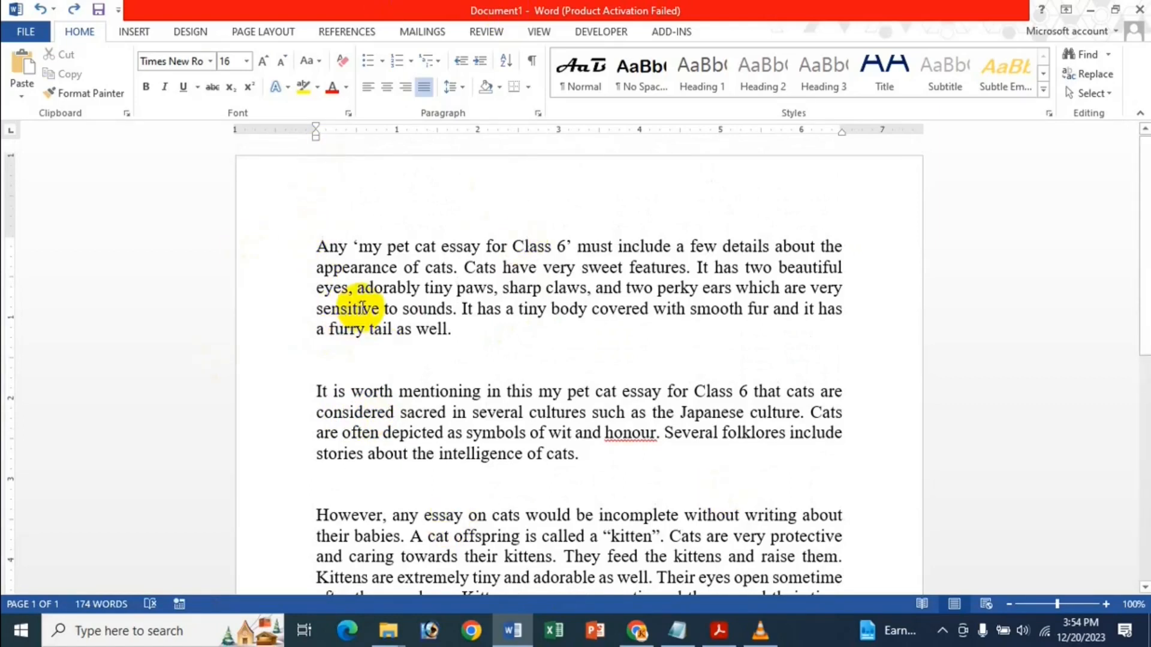
pyautogui.hotkey('ctrl', 'a')
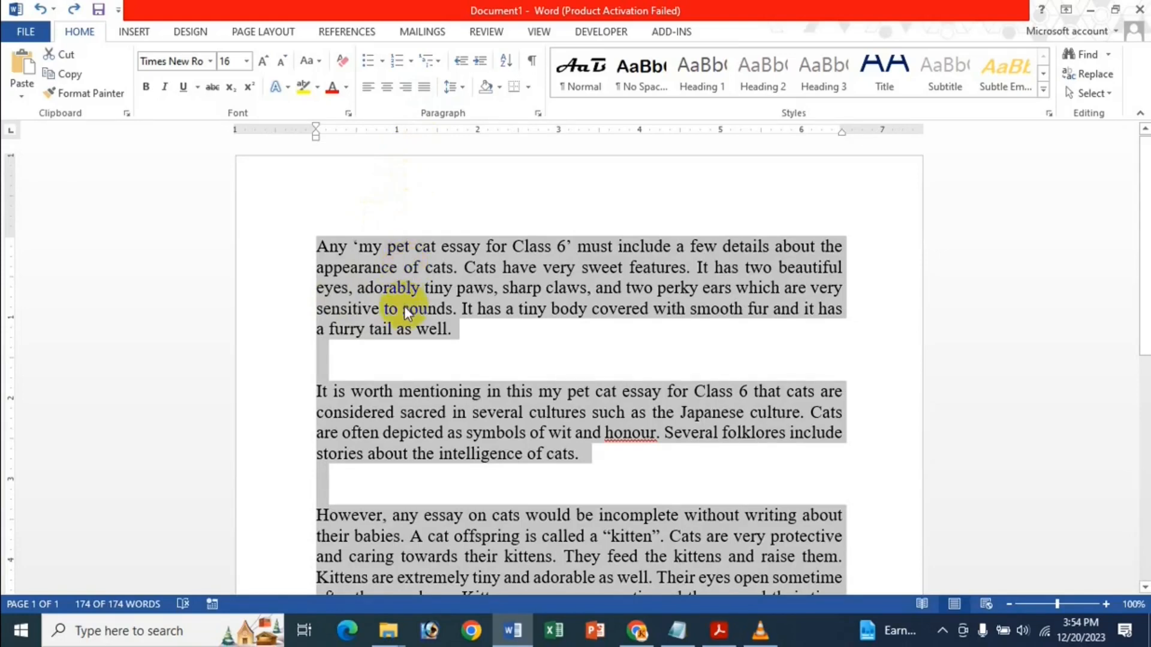
pyautogui.click(346, 114)
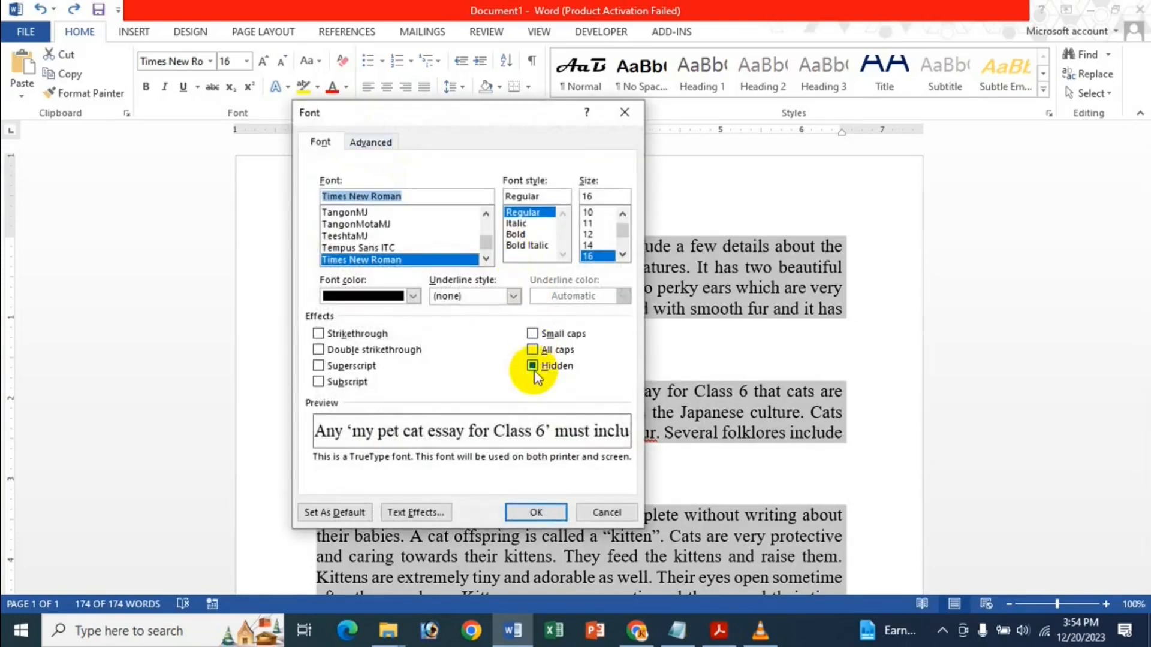
pyautogui.click(626, 112)
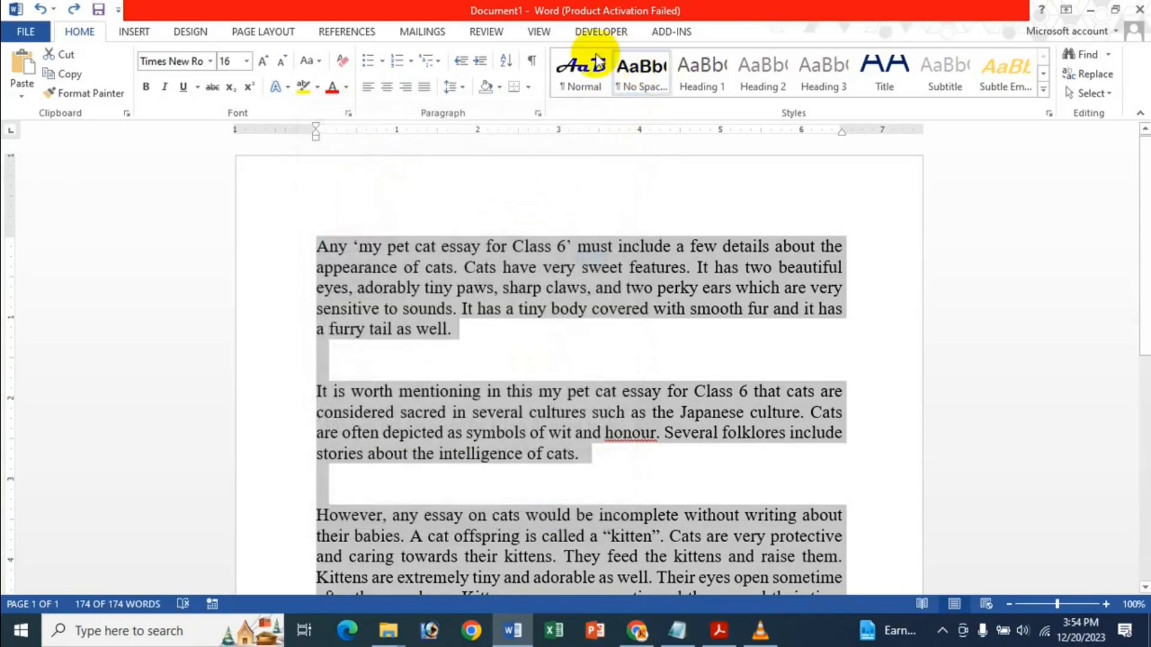
pyautogui.click(535, 58)
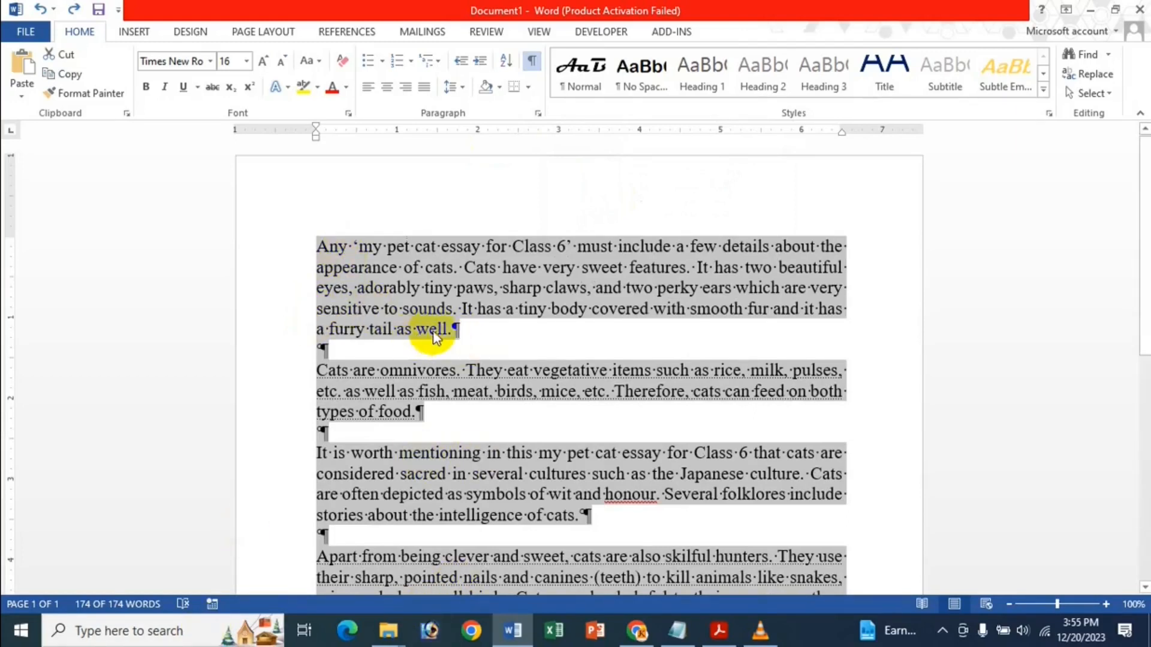
pyautogui.scroll(-5, 441, 329)
pyautogui.scroll(4, 442, 329)
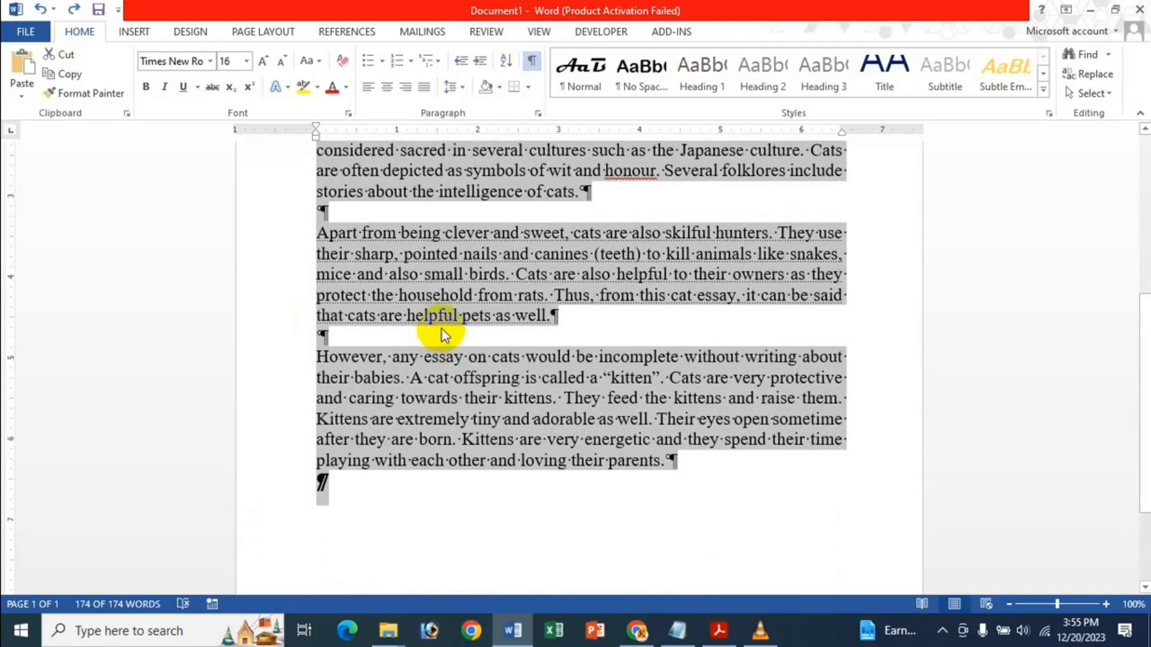
pyautogui.scroll(1, 441, 328)
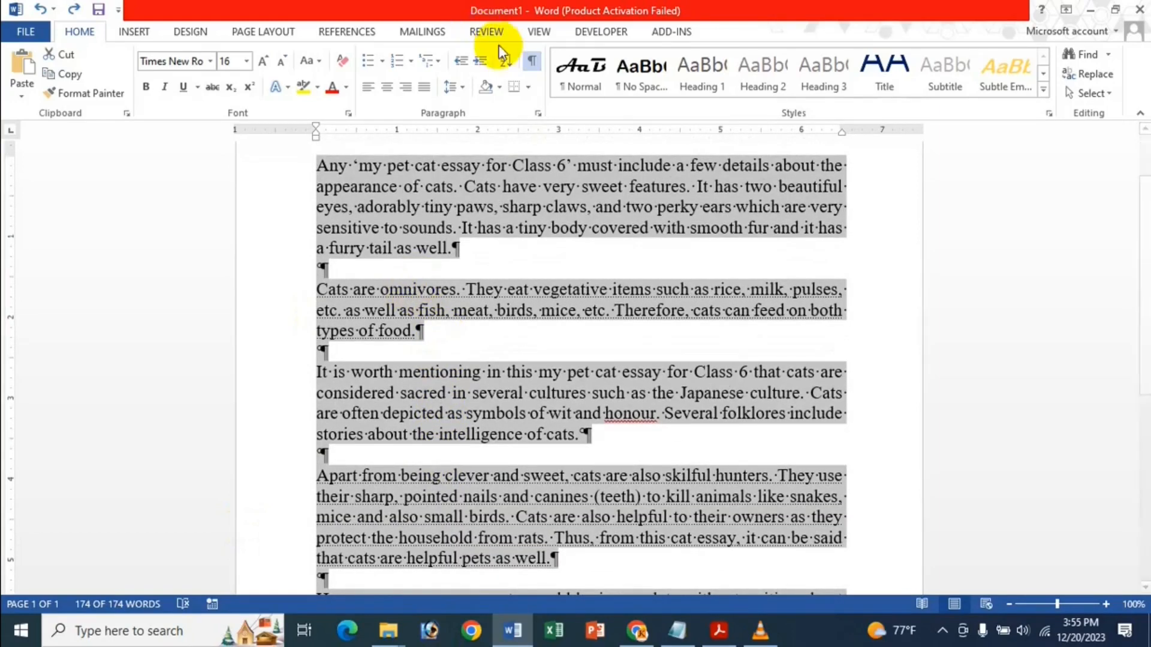
pyautogui.click(530, 64)
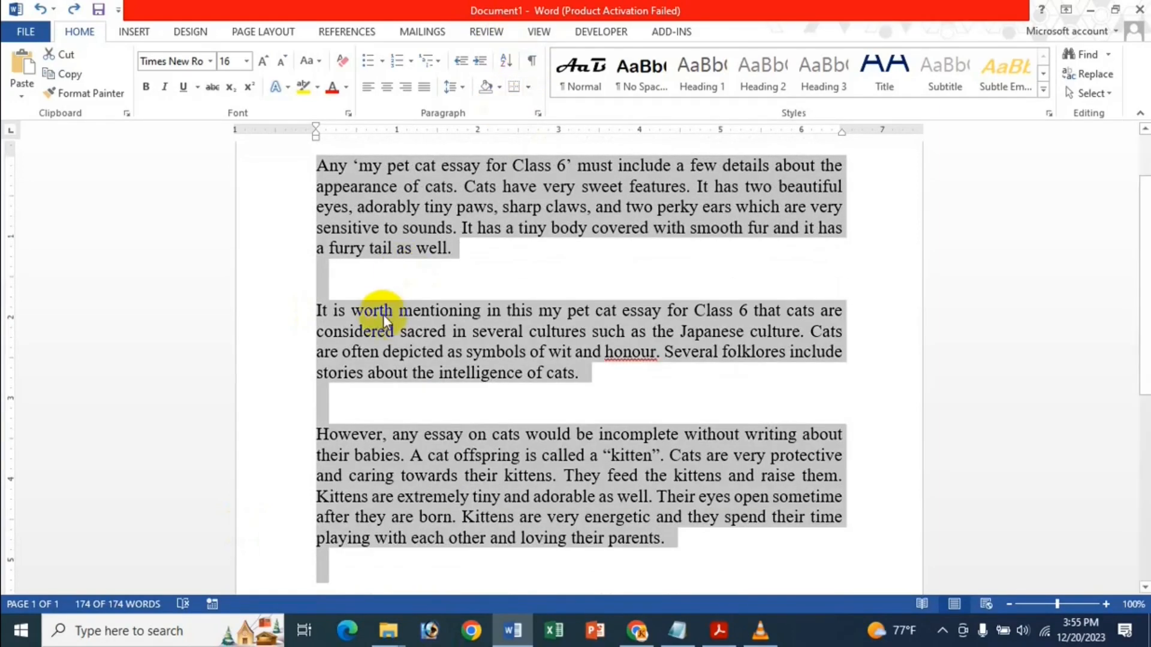
pyautogui.scroll(1, 384, 316)
pyautogui.scroll(-2, 390, 306)
pyautogui.scroll(2, 396, 282)
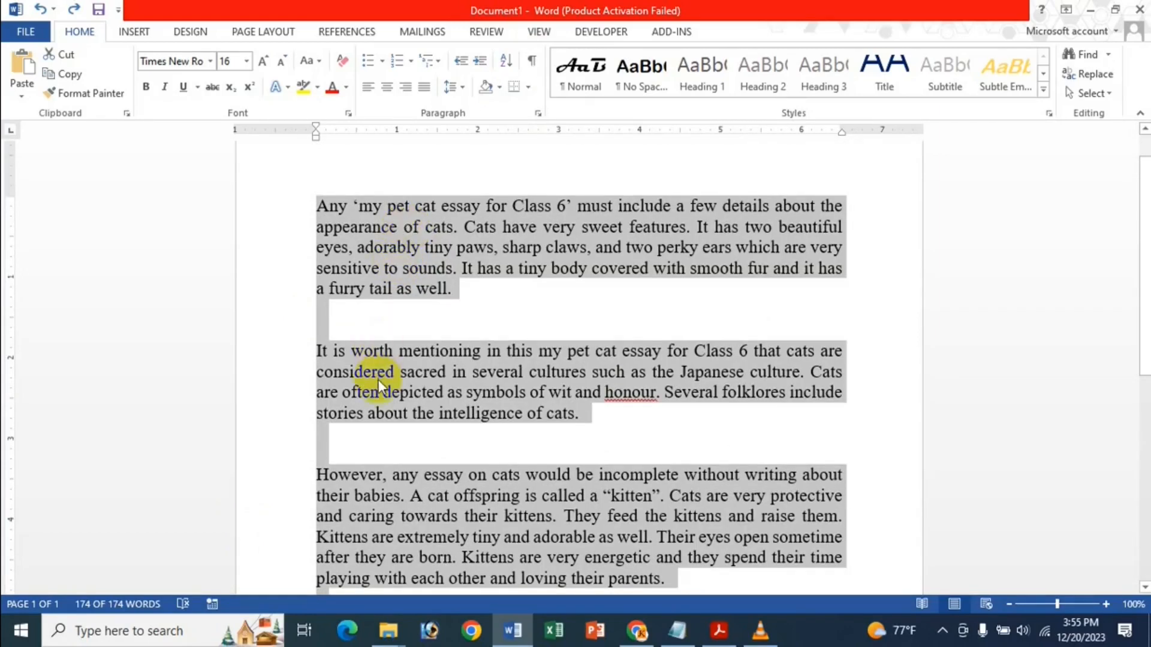
pyautogui.click(532, 61)
pyautogui.scroll(4, 458, 257)
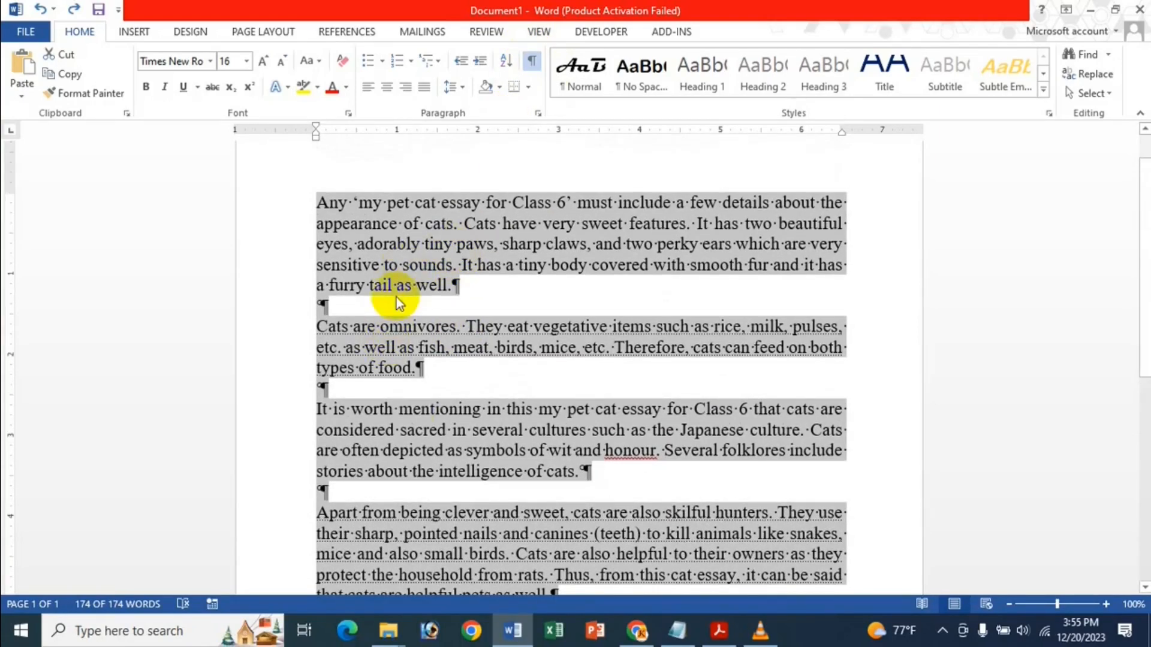
pyautogui.scroll(-3, 490, 473)
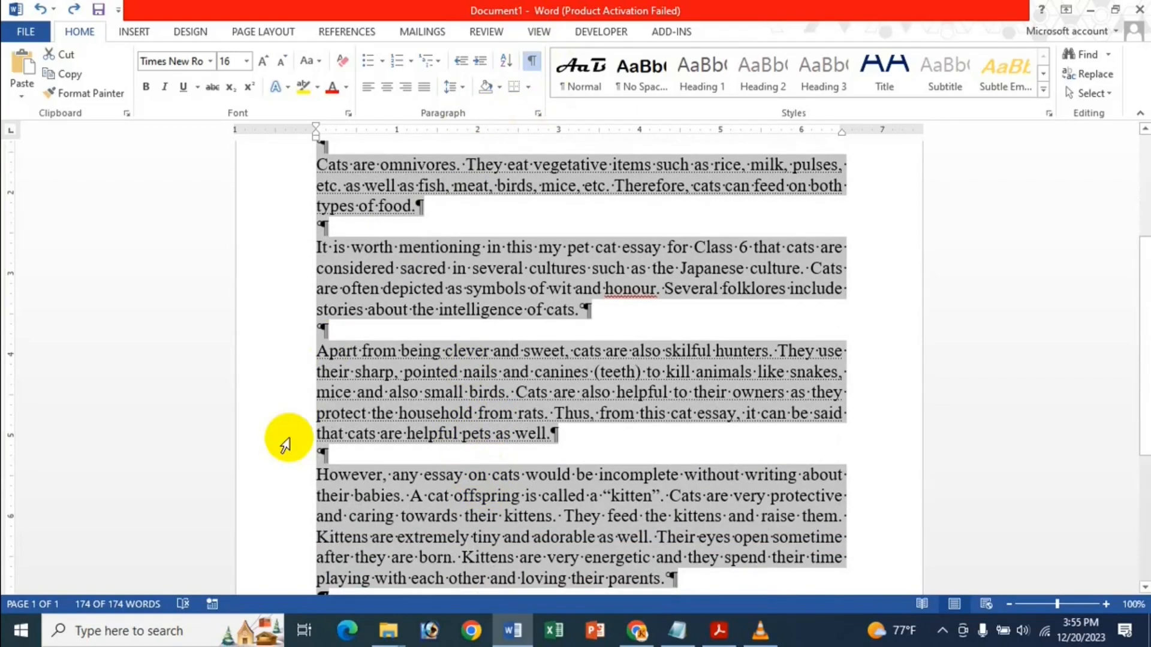
pyautogui.scroll(2, 353, 376)
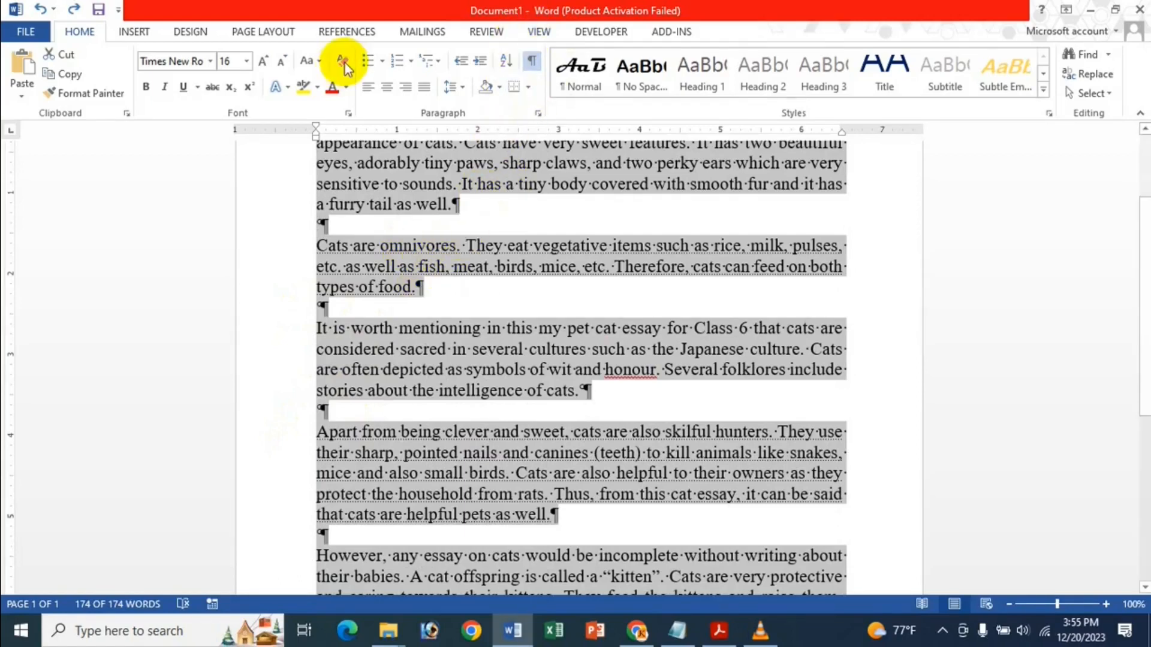
# Untick Hidden in the Font dialog so every essay paragraph shows again.
pyautogui.click(347, 113)
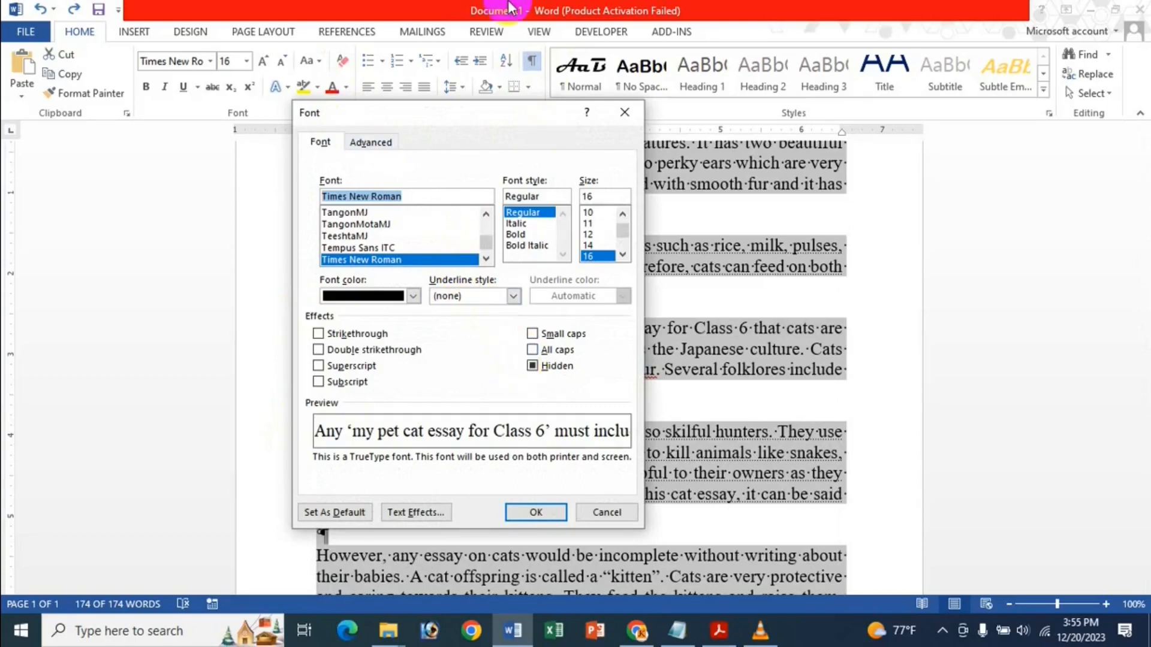
pyautogui.click(532, 367)
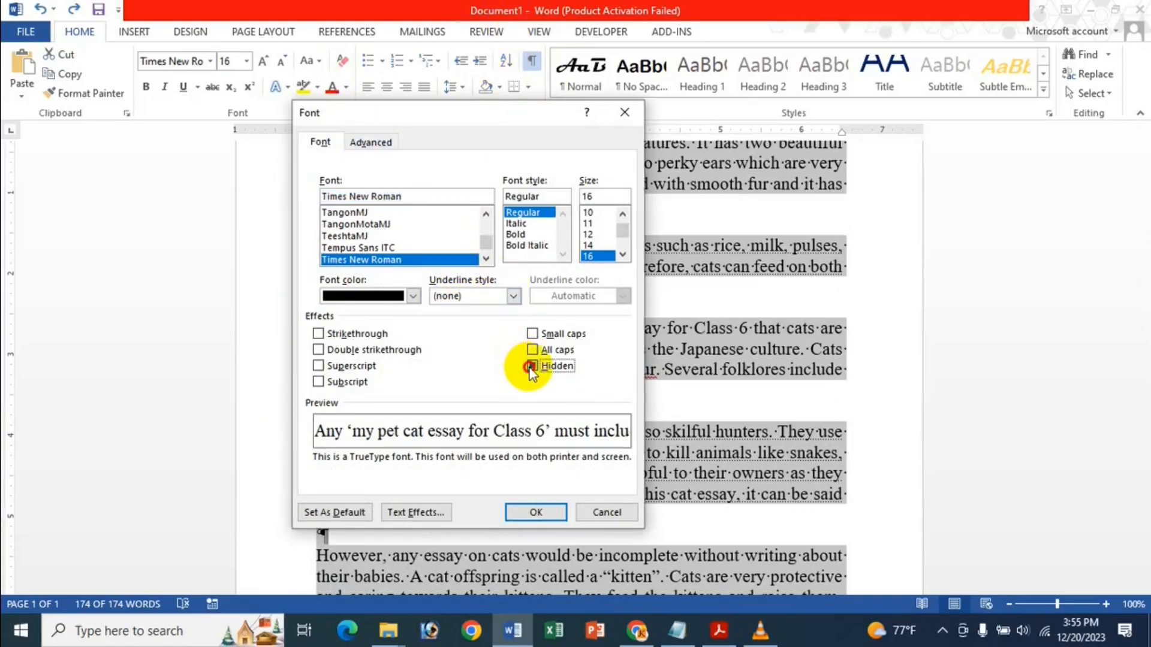
pyautogui.click(532, 368)
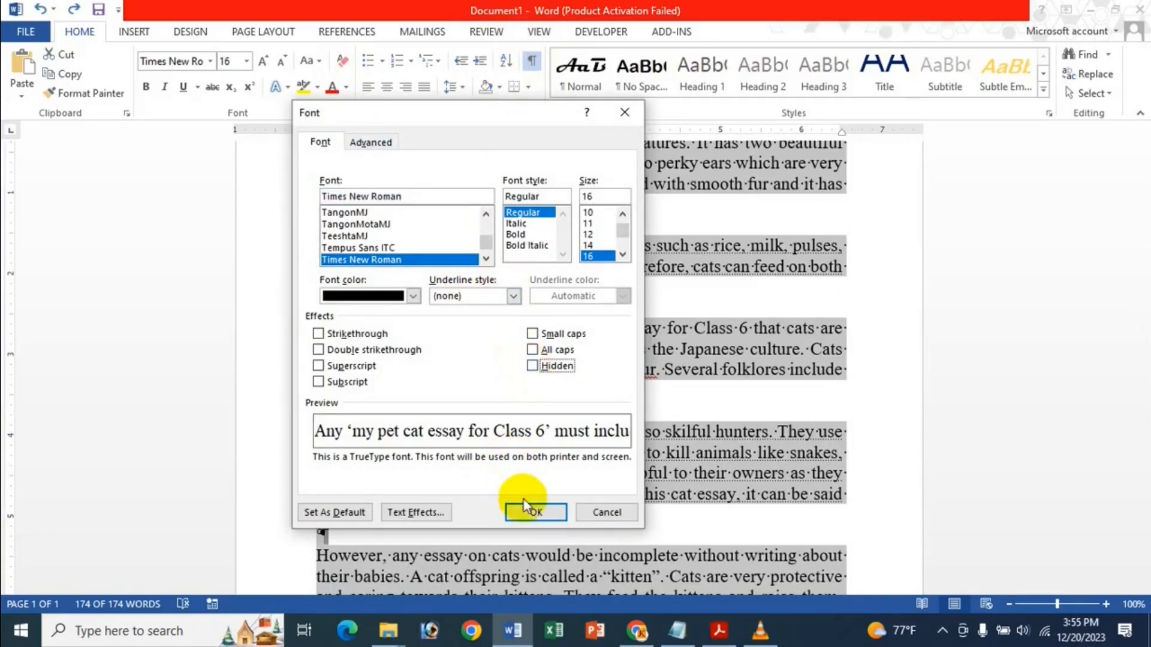
pyautogui.click(542, 512)
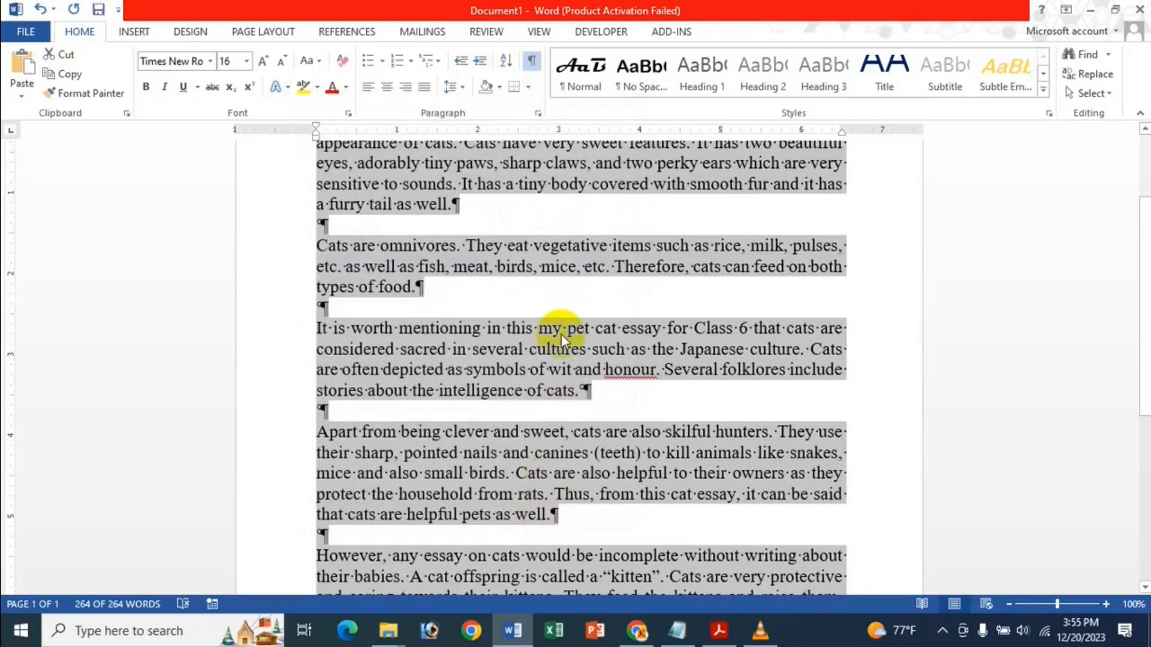
# Turn off Show/Hide ¶ formatting marks and deselect the essay text.
pyautogui.click(530, 62)
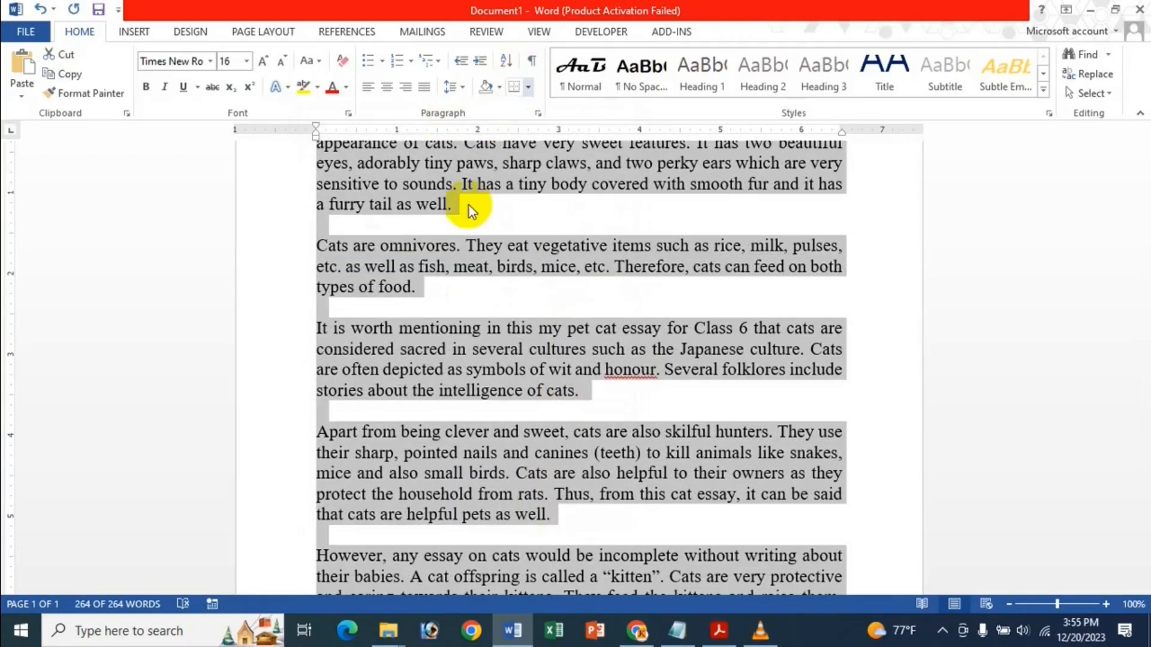
pyautogui.scroll(-2, 441, 354)
pyautogui.scroll(-3, 441, 353)
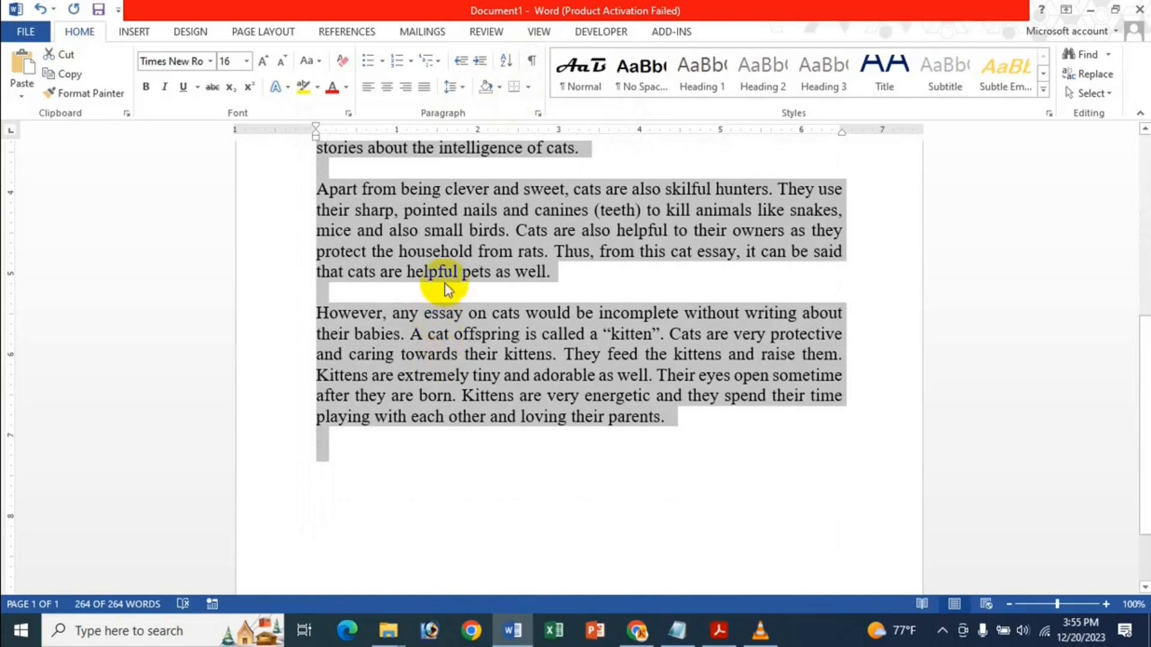
pyautogui.scroll(4, 447, 274)
pyautogui.click(426, 333)
pyautogui.scroll(3, 426, 329)
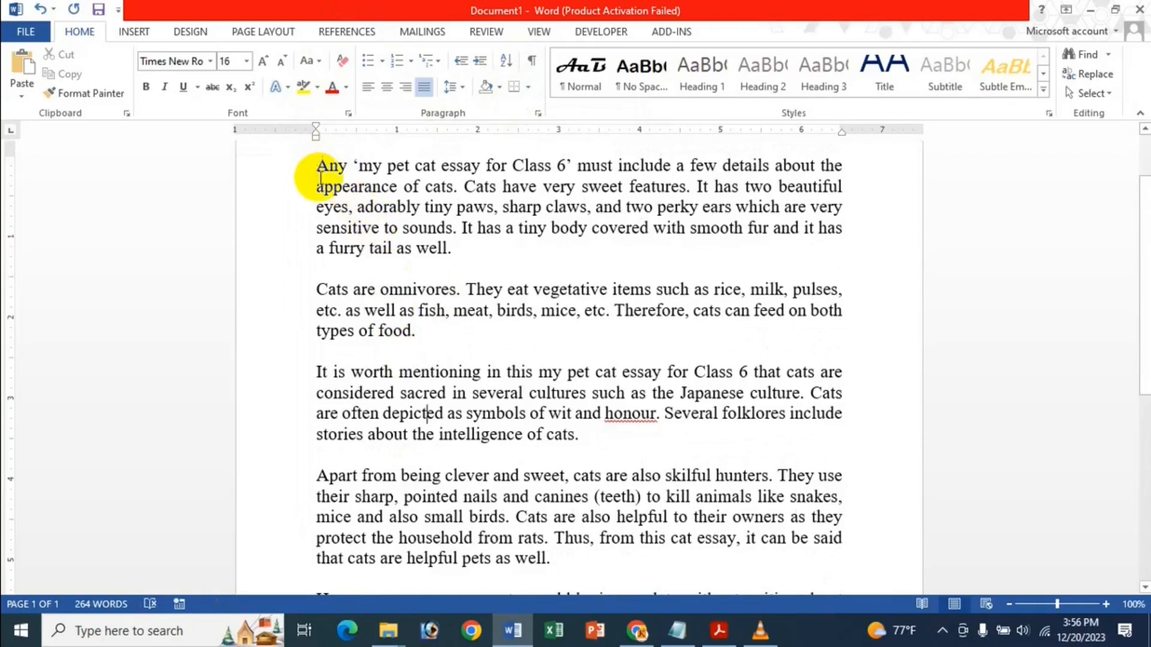
pyautogui.scroll(-2, 326, 264)
# Hide the 'Cats are omnivores' paragraph with the Font dialog's Hidden effect.
pyautogui.moveTo(313, 168); pyautogui.dragTo(411, 211)
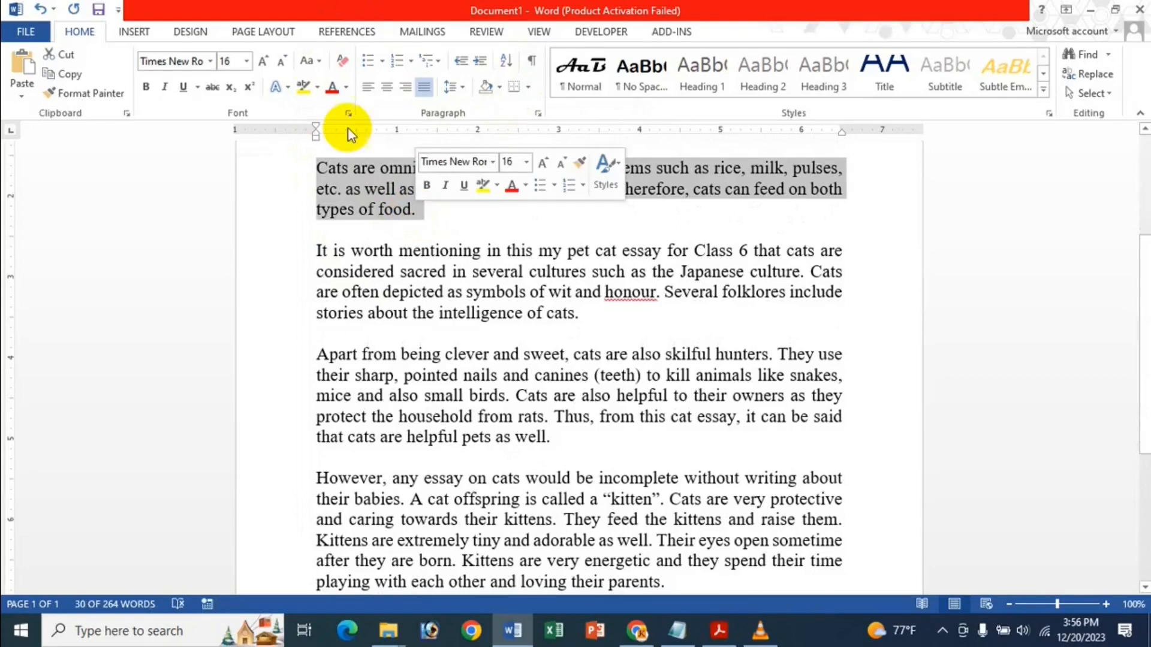
pyautogui.click(348, 111)
pyautogui.click(559, 364)
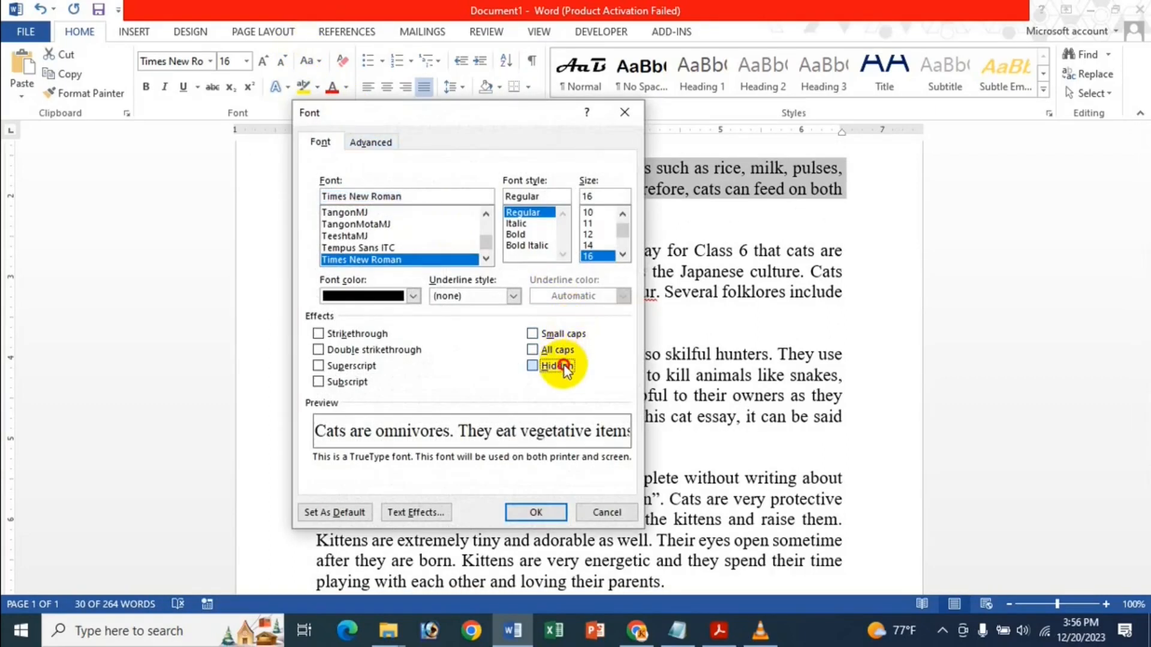
pyautogui.click(548, 515)
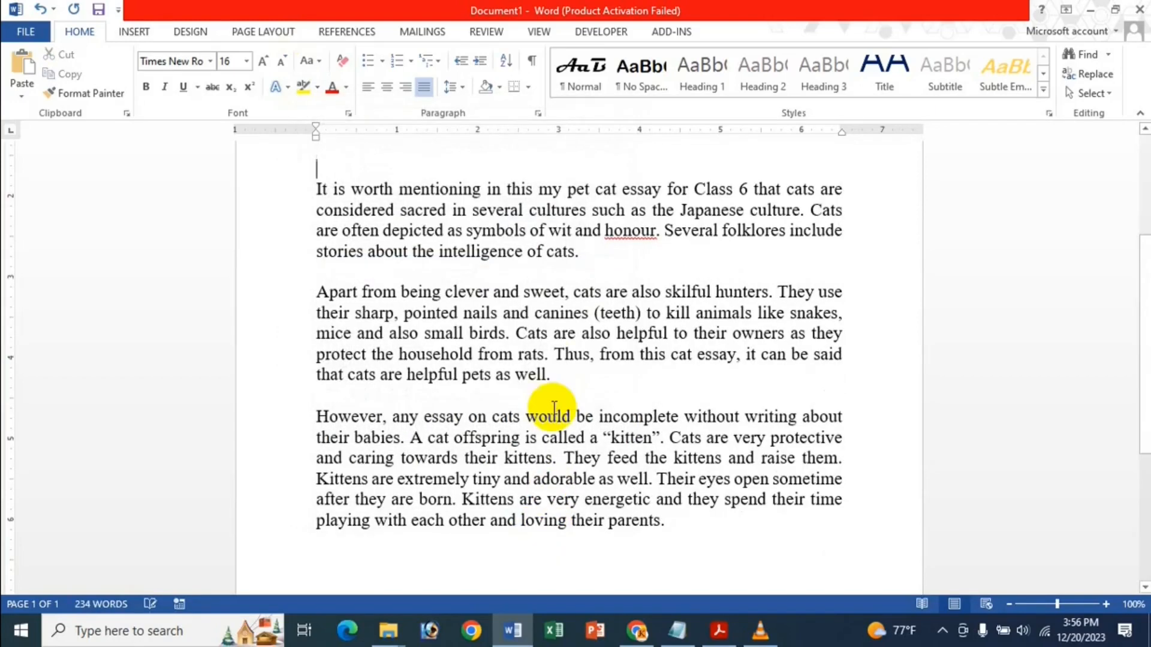
# Hide the final 'However' paragraph the same way.
pyautogui.scroll(-2, 419, 281)
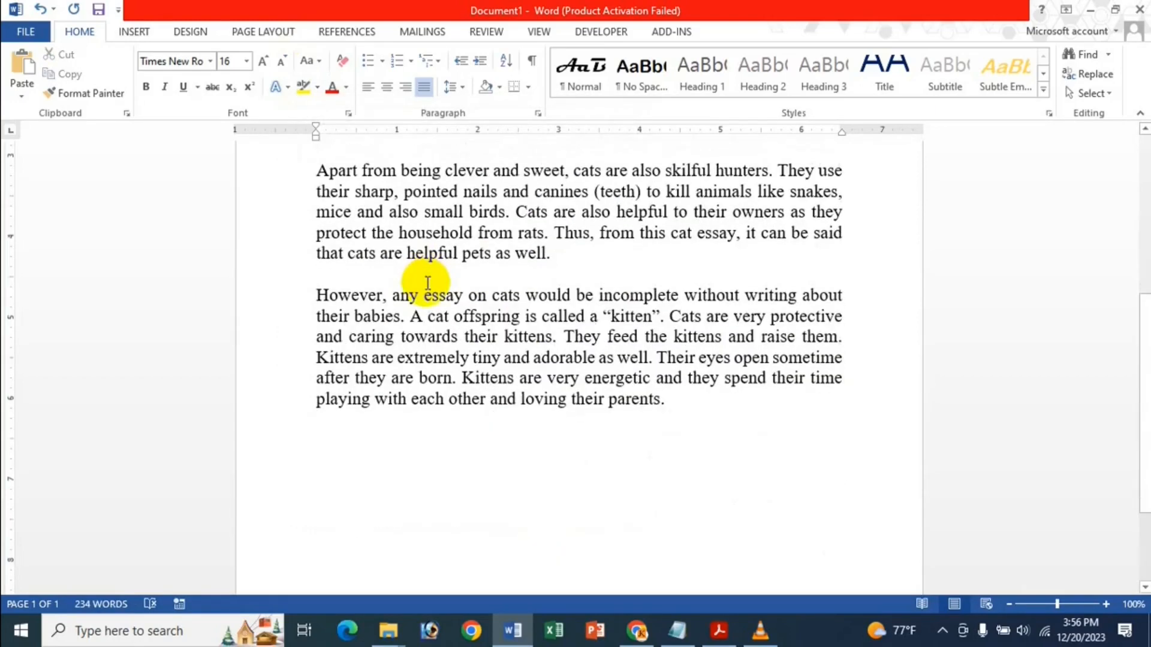
pyautogui.moveTo(317, 296); pyautogui.dragTo(685, 405)
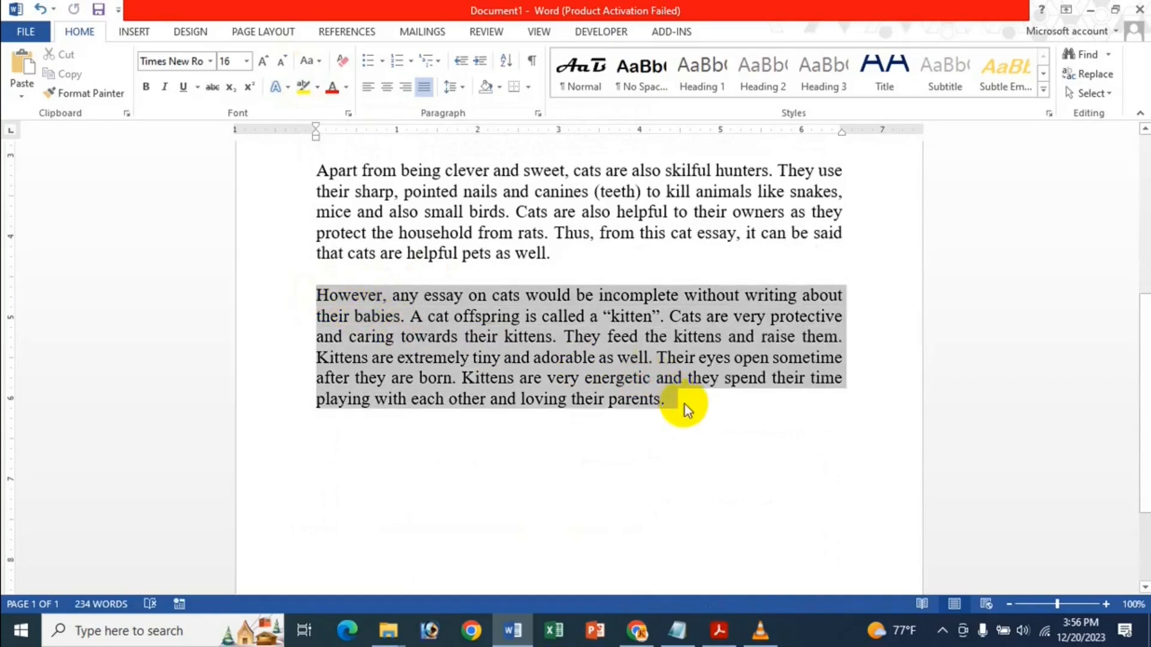
pyautogui.click(347, 114)
pyautogui.click(545, 367)
pyautogui.click(538, 514)
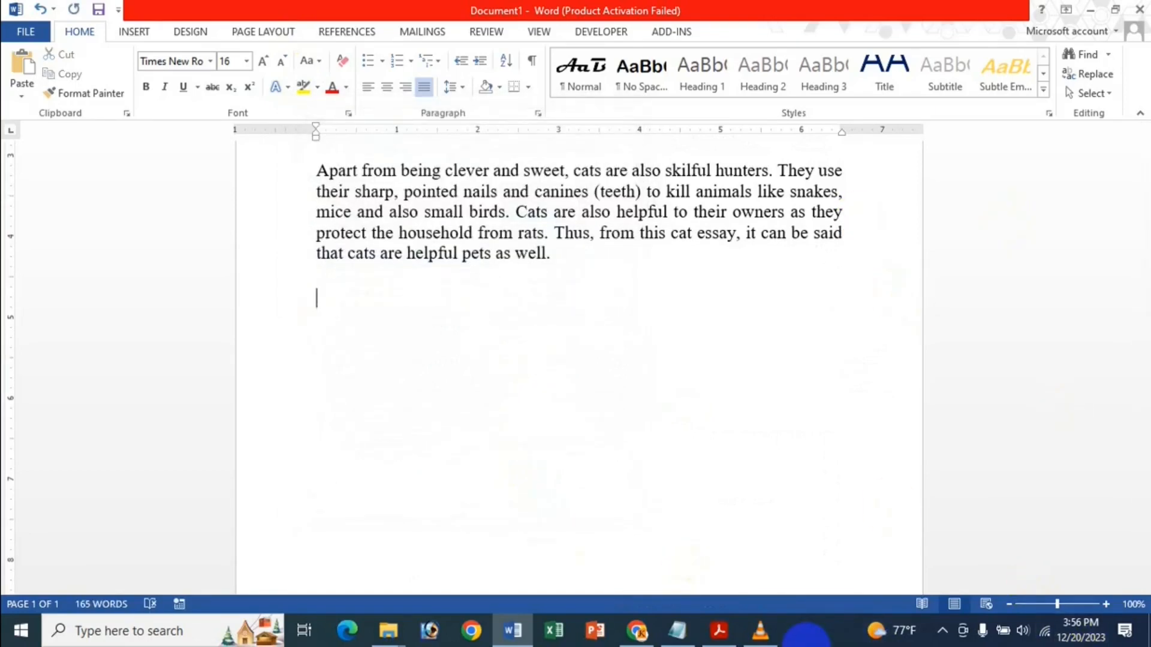
pyautogui.scroll(3, 539, 203)
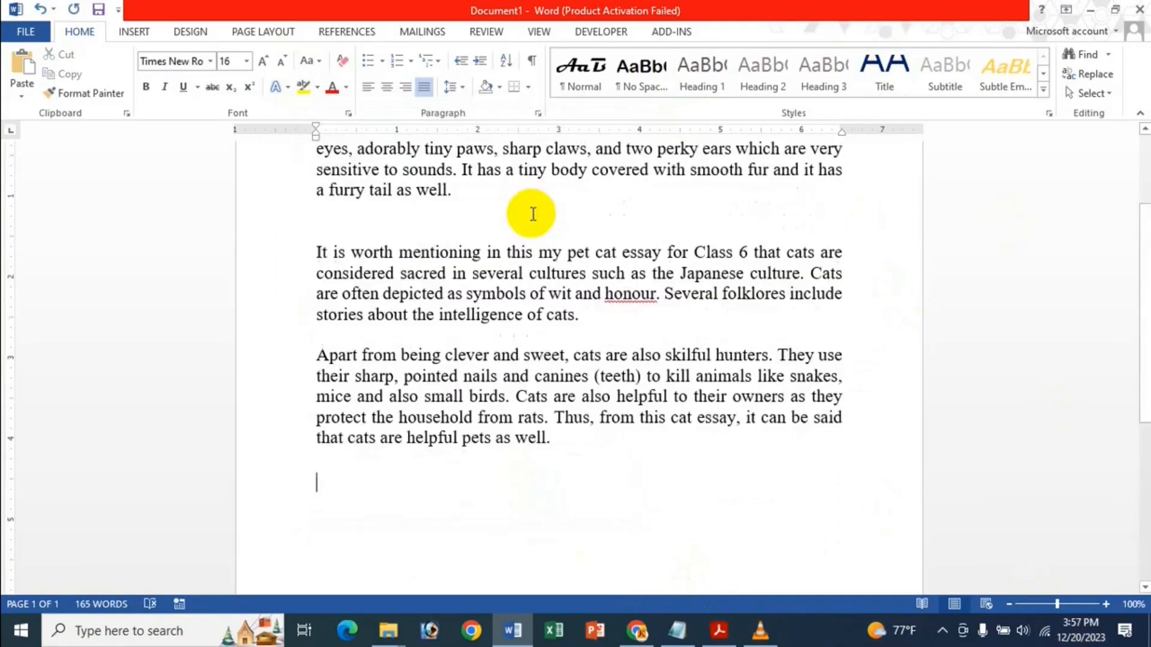
pyautogui.scroll(2, 532, 207)
pyautogui.scroll(-1, 462, 232)
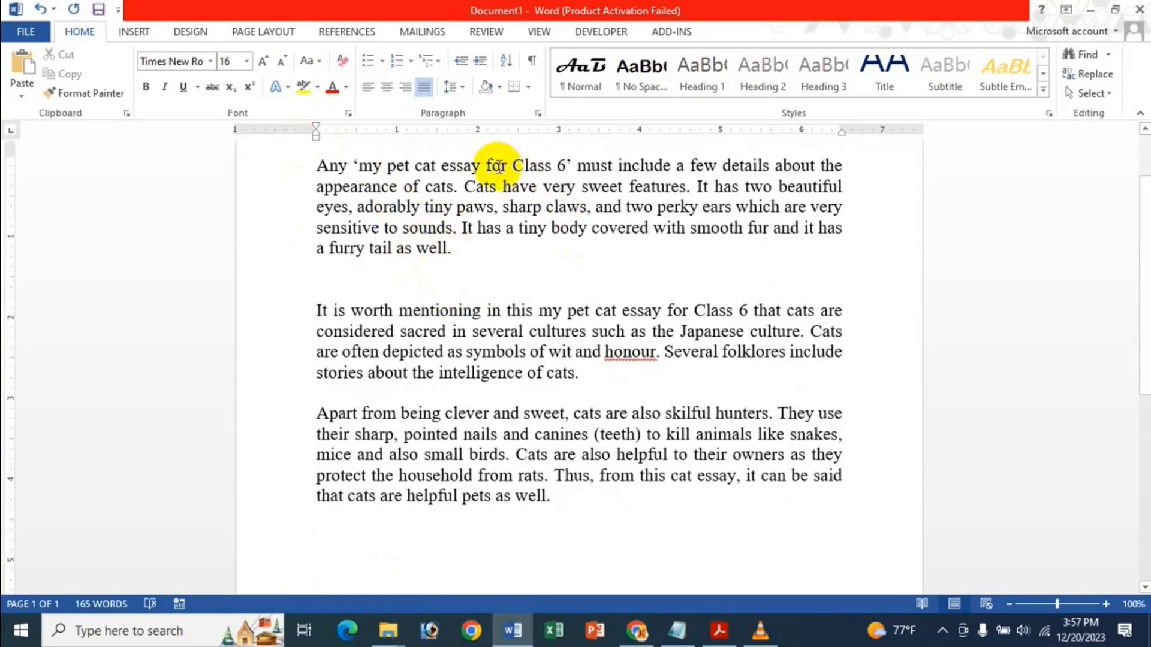
pyautogui.hotkey('ctrl', 'a')
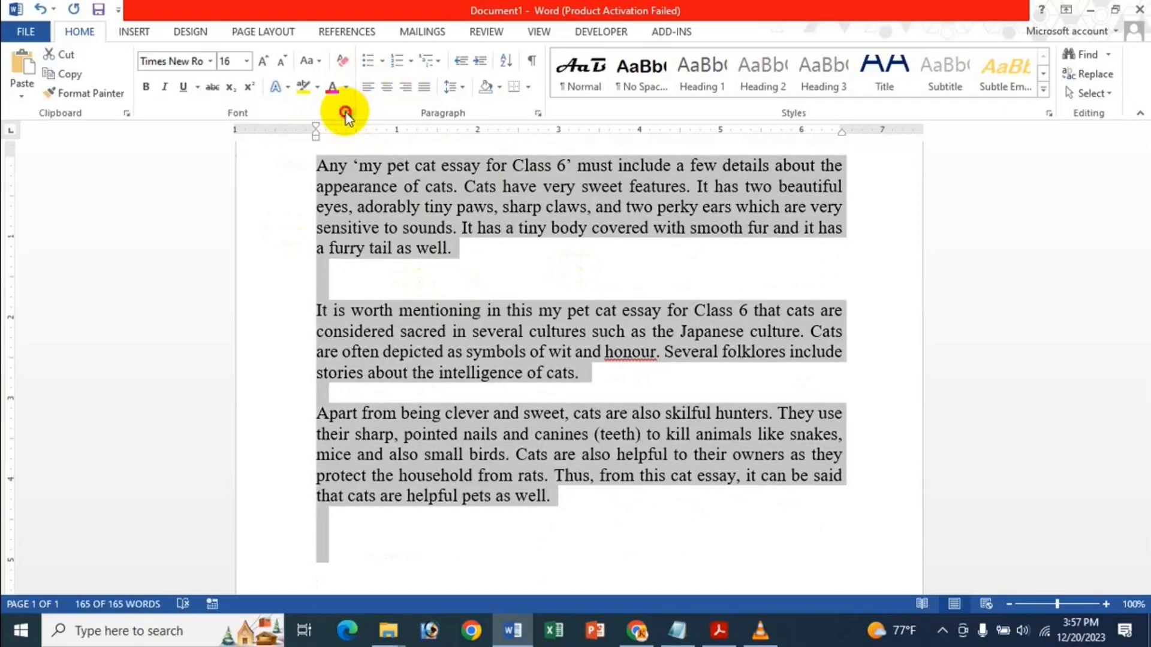
pyautogui.click(347, 113)
pyautogui.click(567, 365)
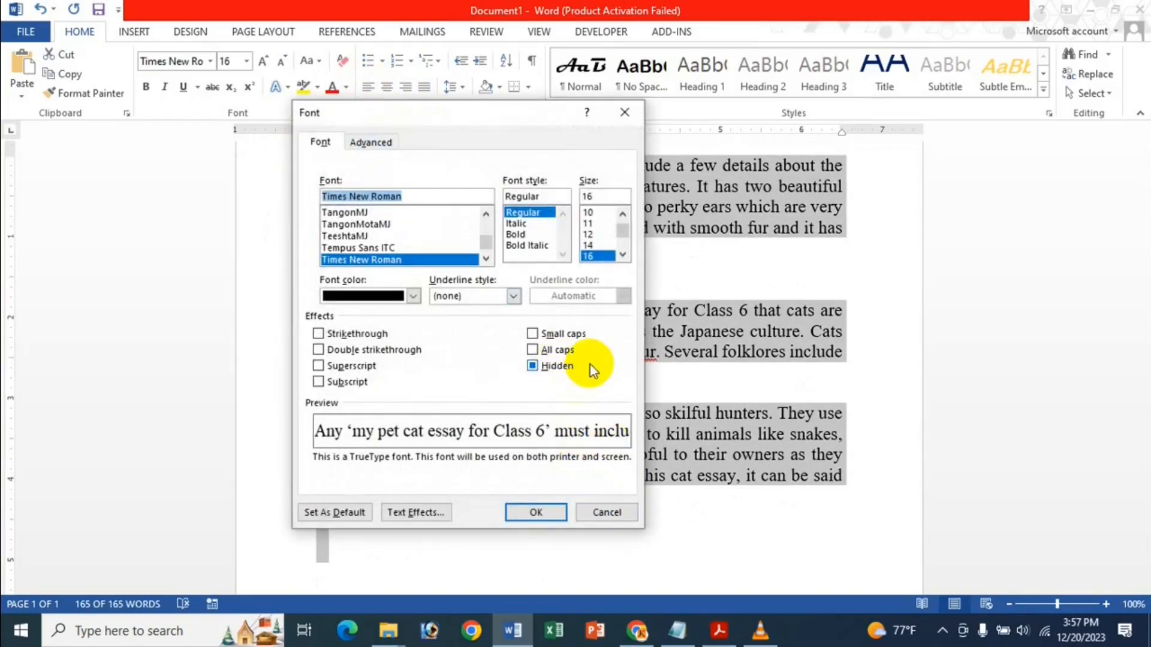
pyautogui.click(551, 373)
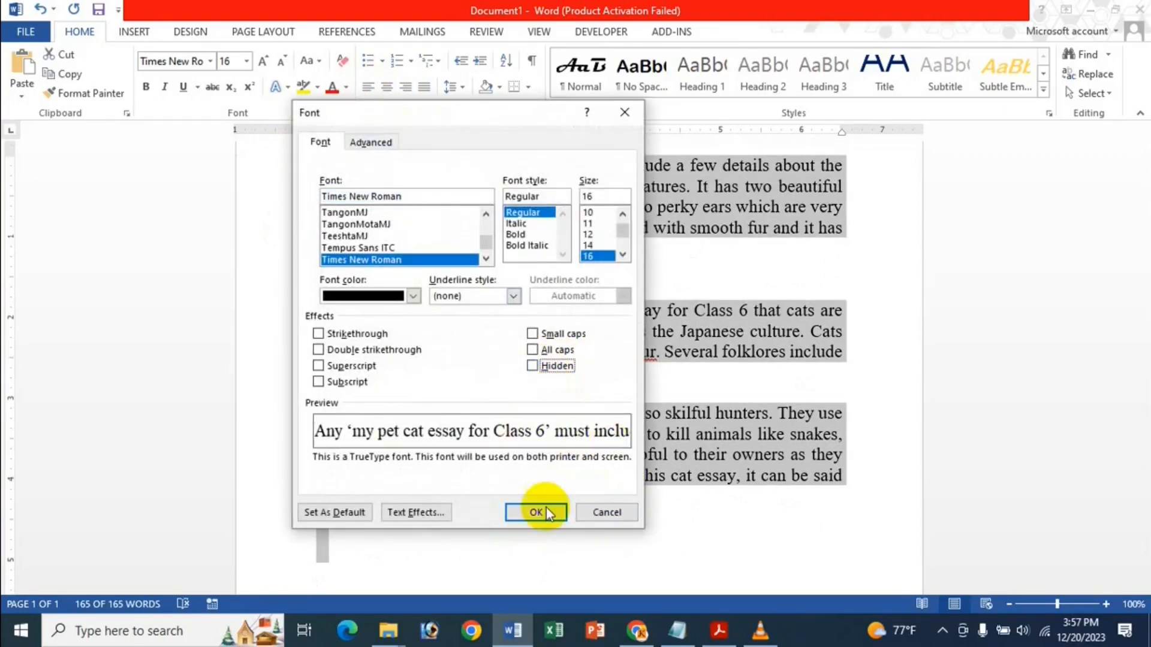
pyautogui.click(607, 513)
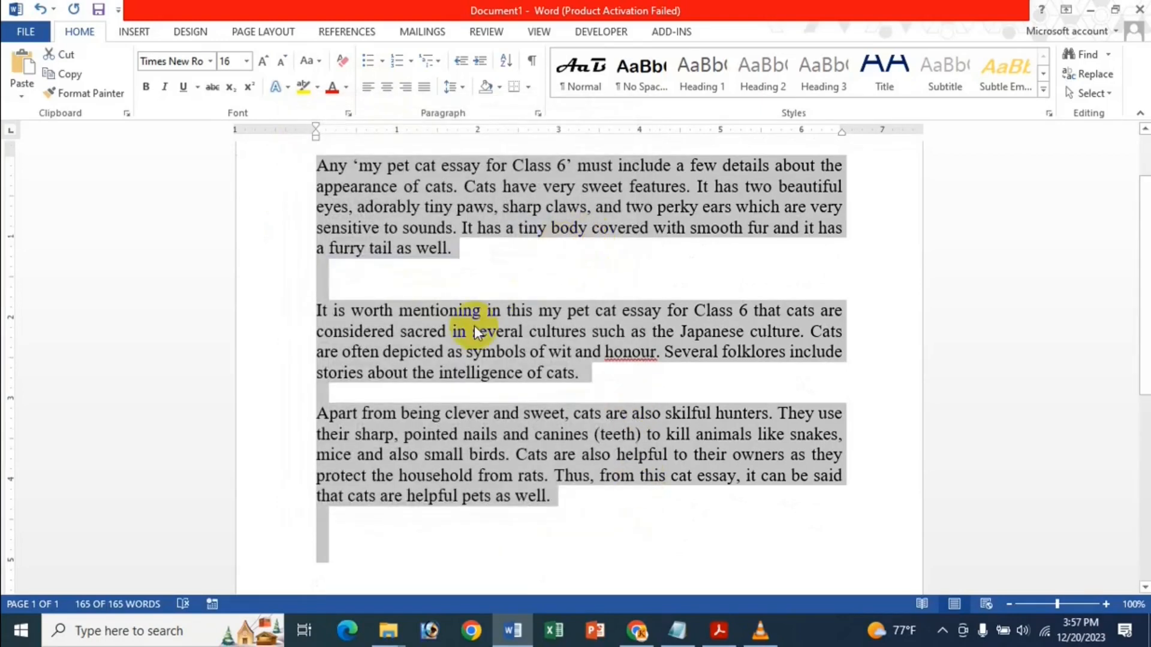
# Turn on Show/Hide ¶ to display formatting marks and hidden text.
pyautogui.click(538, 65)
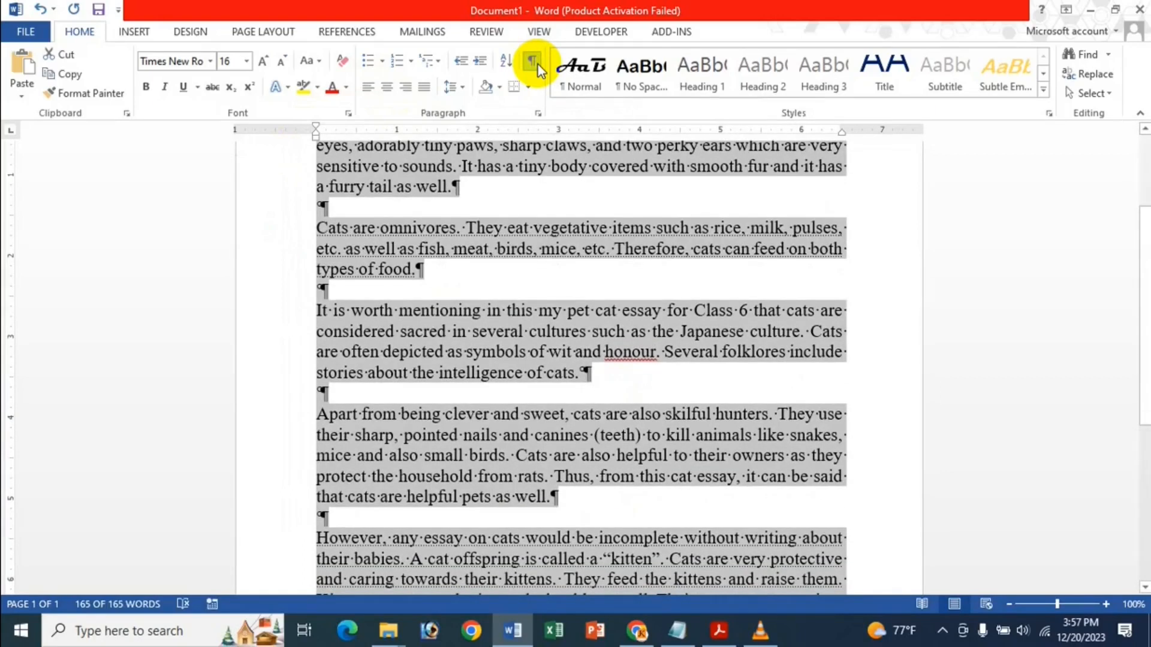
pyautogui.scroll(1, 458, 237)
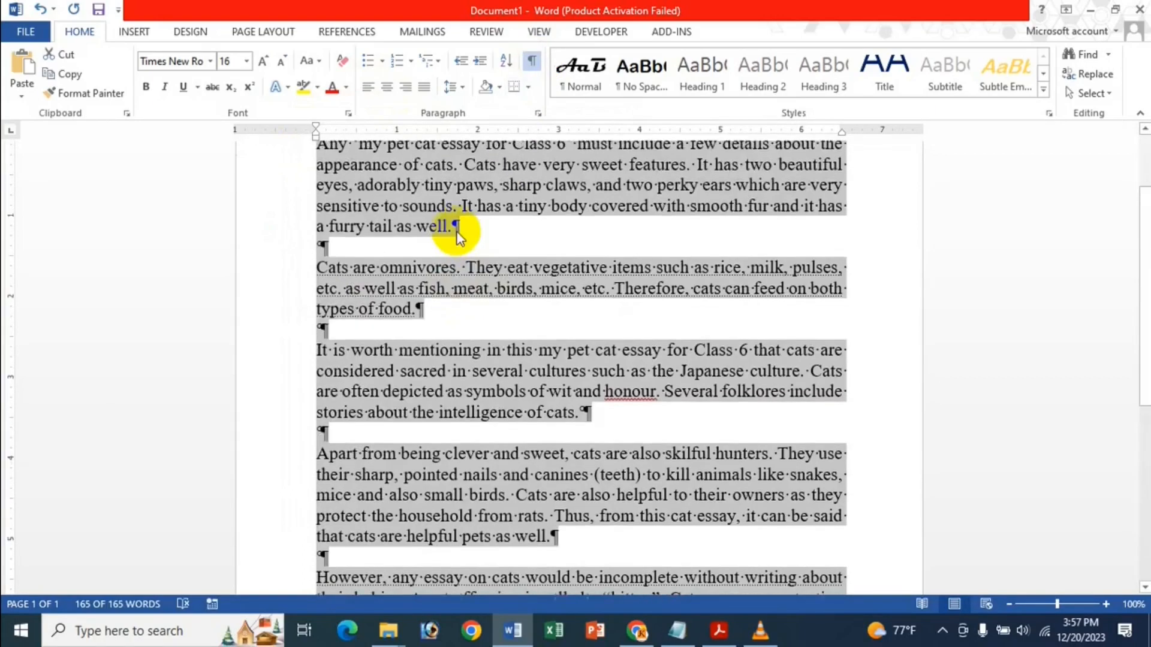
pyautogui.scroll(2, 458, 237)
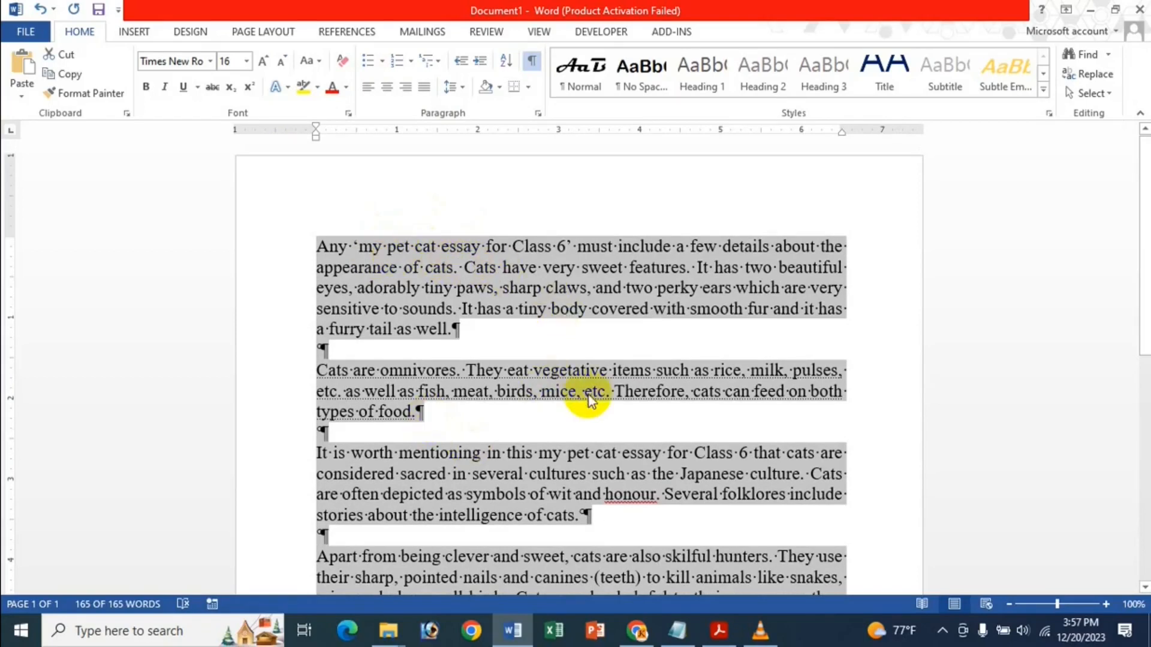
# Untick Hidden in the Font dialog so all text reappears, then hide formatting marks.
pyautogui.click(350, 113)
pyautogui.click(630, 116)
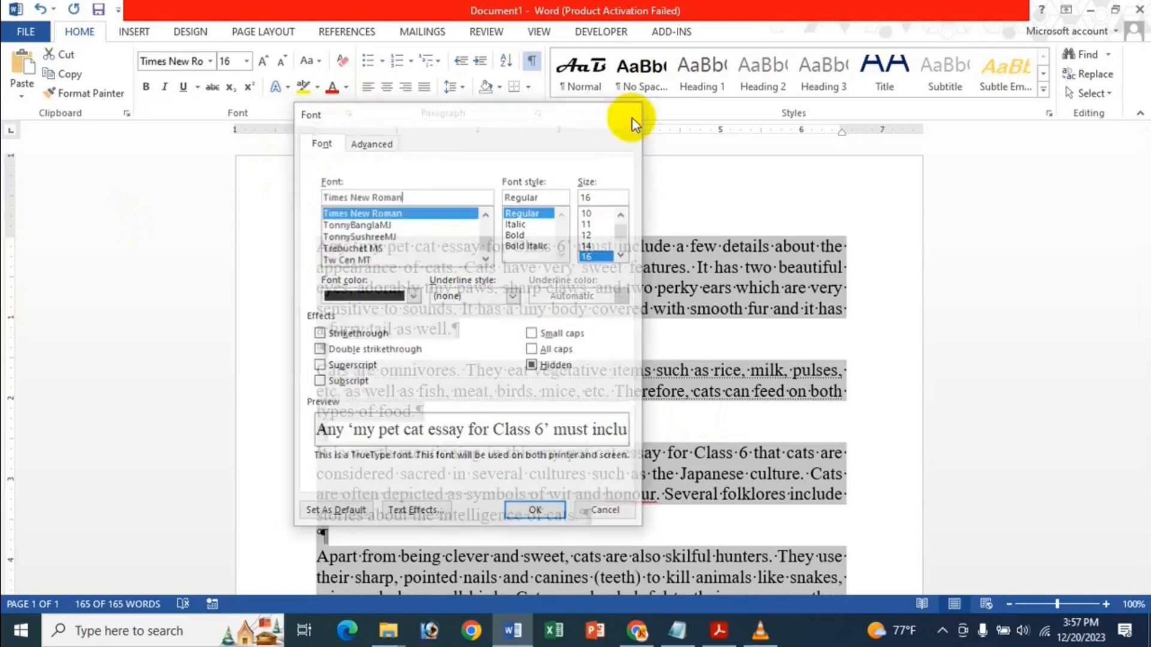
pyautogui.click(349, 114)
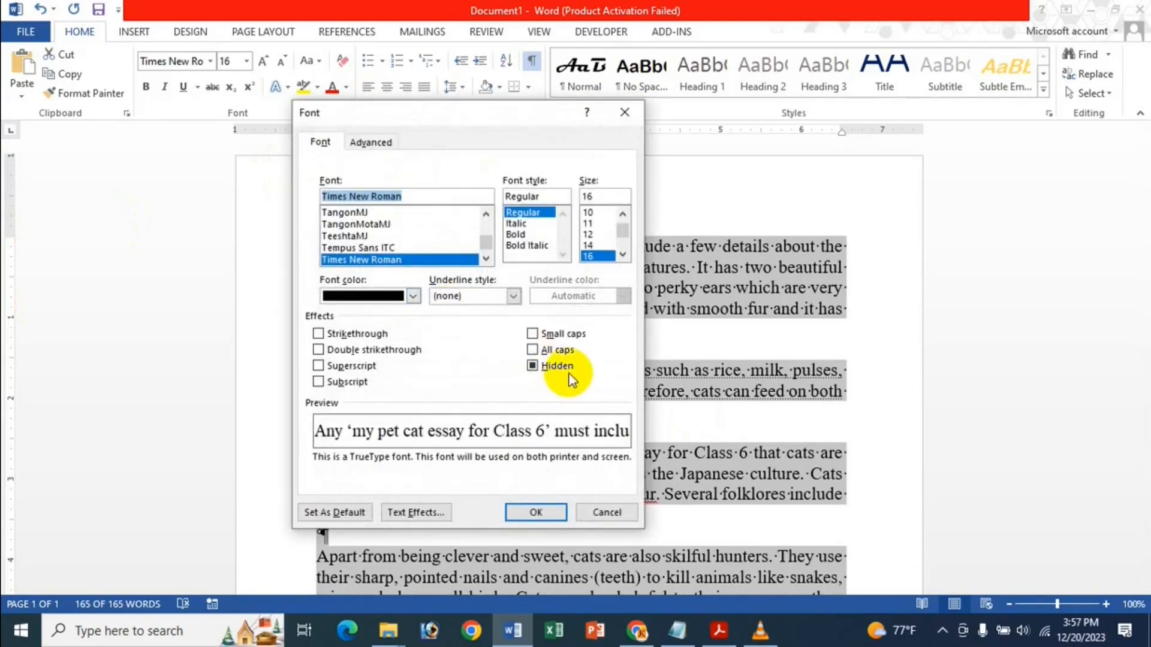
pyautogui.click(533, 367)
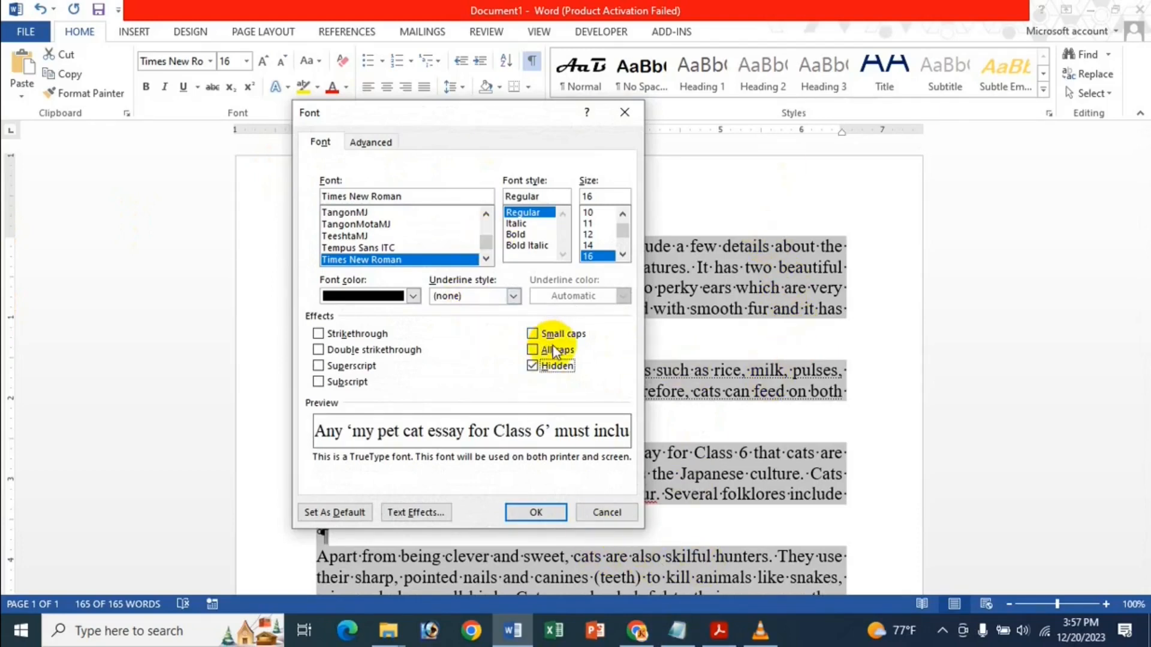
pyautogui.click(532, 366)
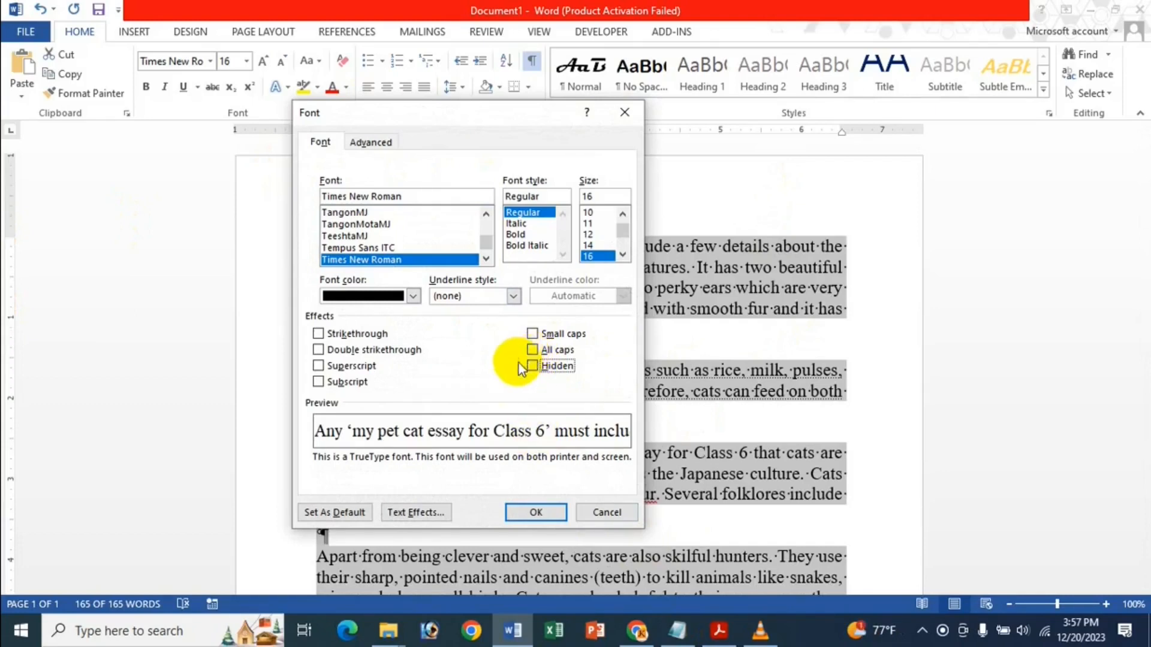
pyautogui.click(549, 516)
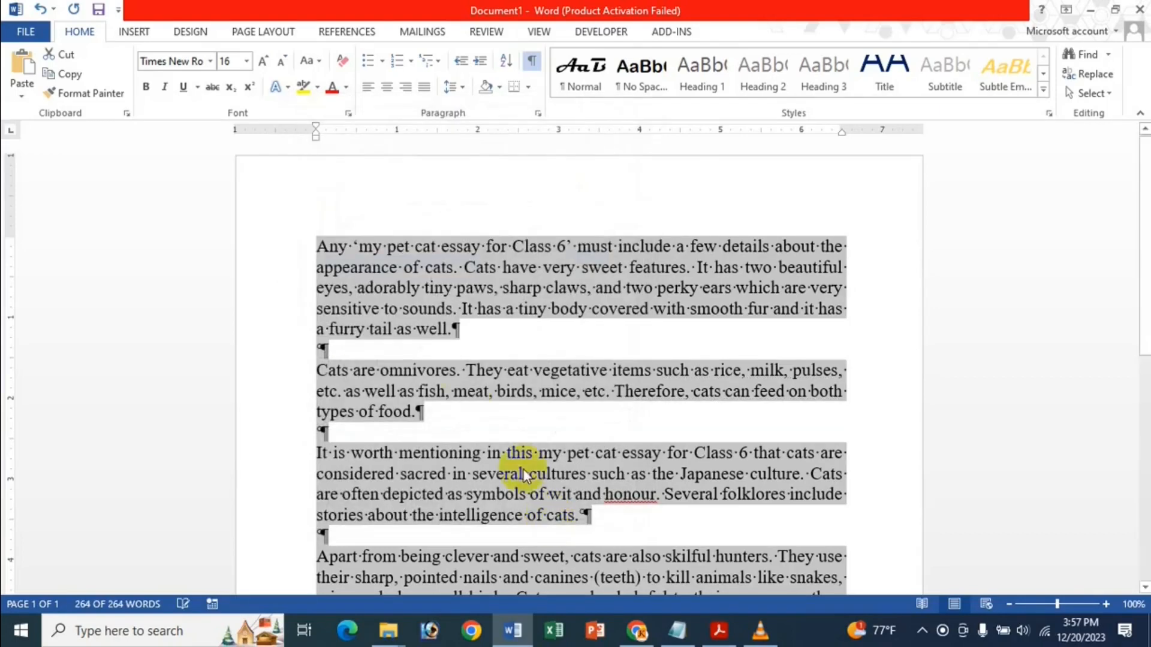
pyautogui.scroll(-3, 504, 246)
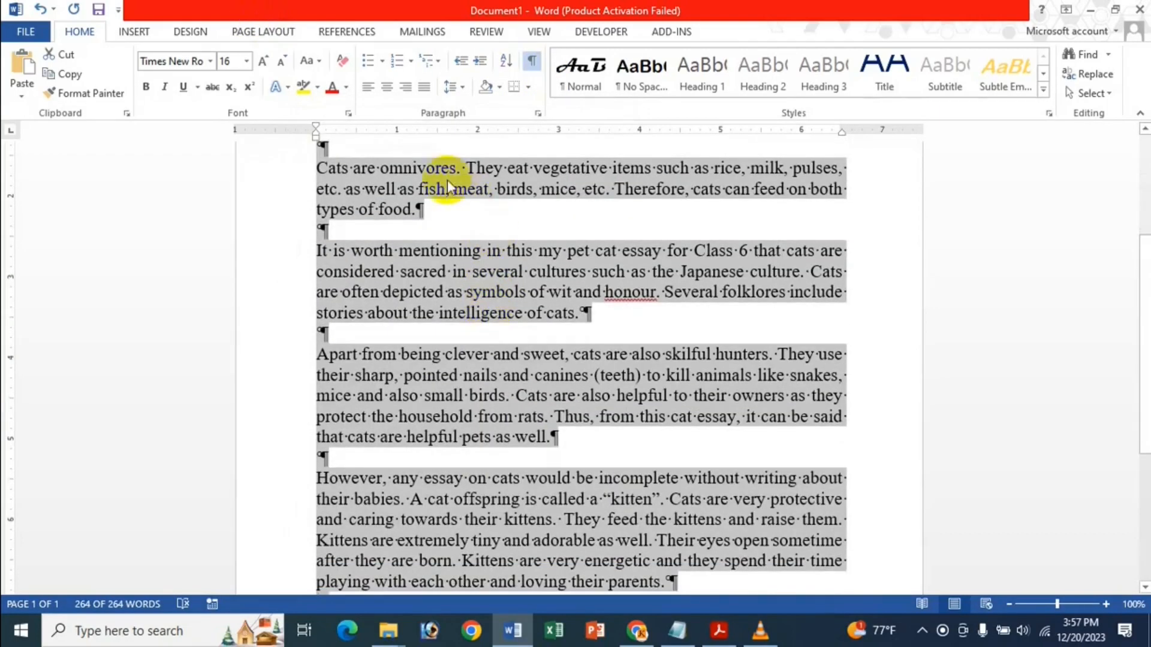
pyautogui.click(535, 59)
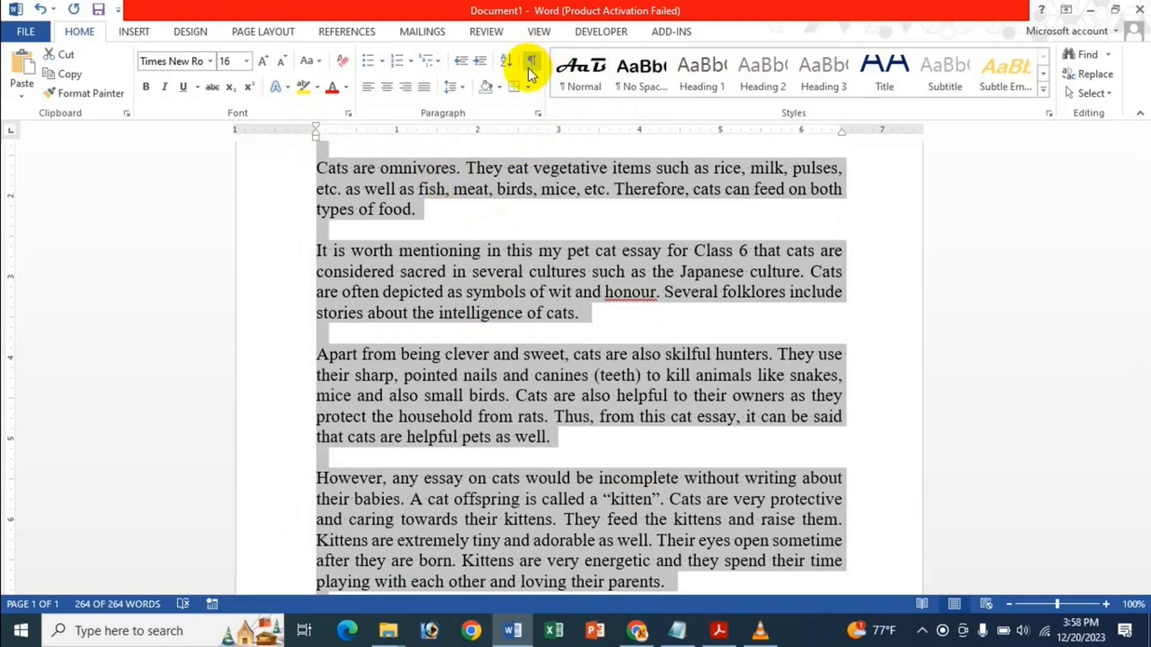
# Deselect the essay, scroll through its paragraphs, and switch to the Acrobat PDF.
pyautogui.click(384, 302)
pyautogui.scroll(-4, 372, 303)
pyautogui.scroll(5, 369, 324)
pyautogui.scroll(2, 366, 348)
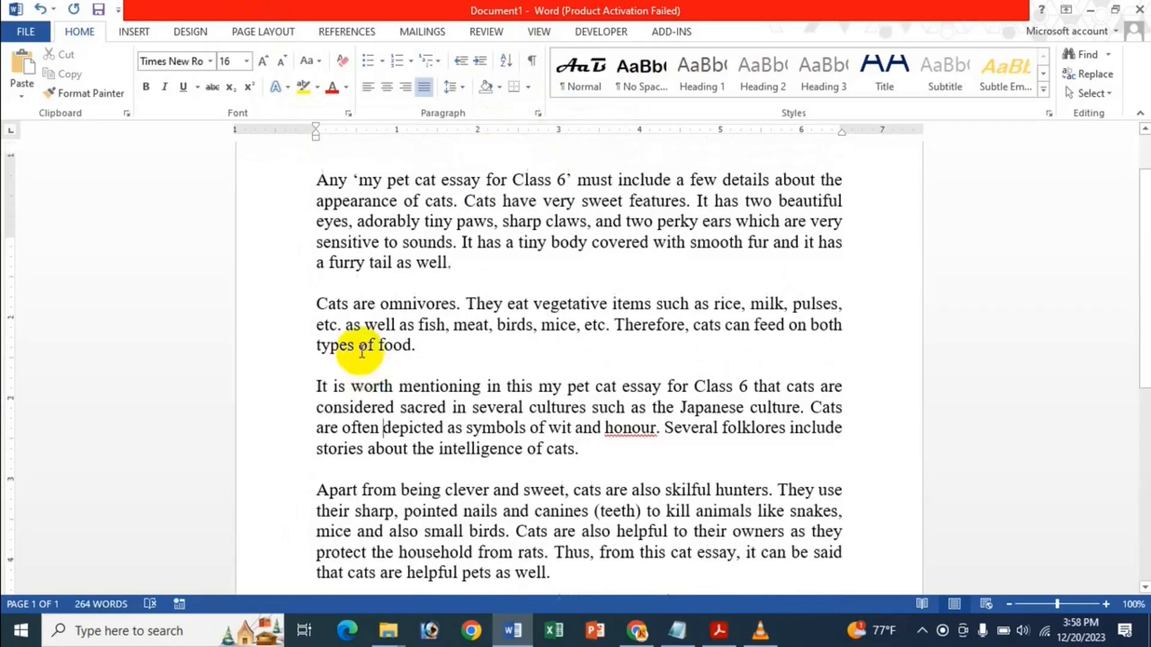
pyautogui.scroll(-4, 354, 365)
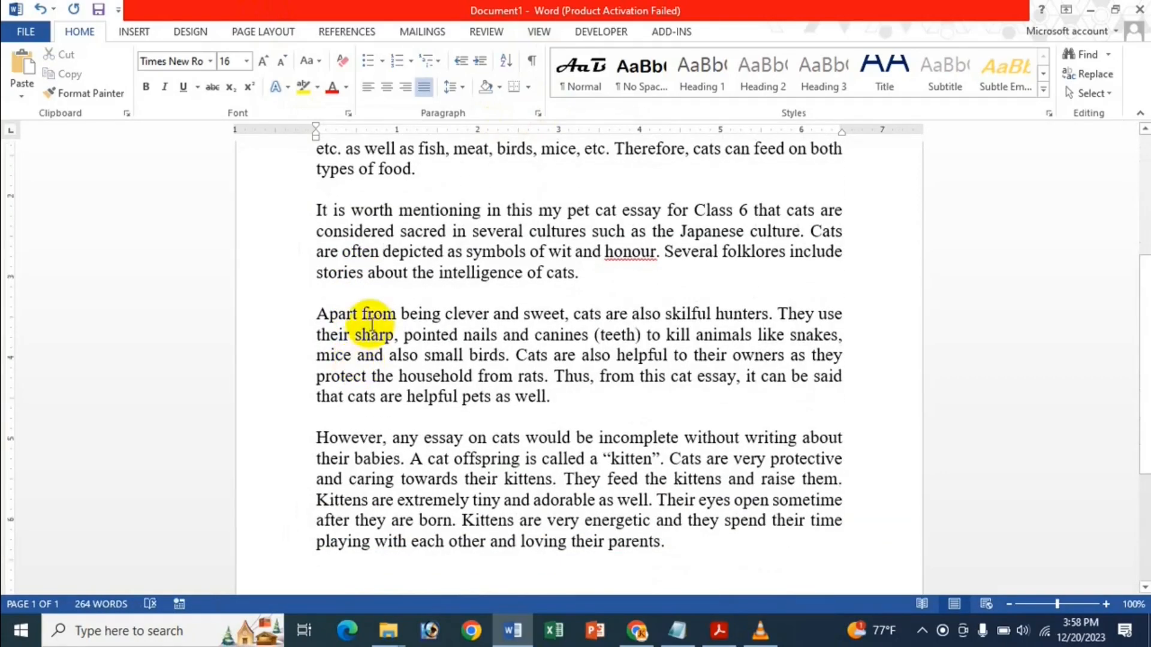
pyautogui.scroll(6, 366, 323)
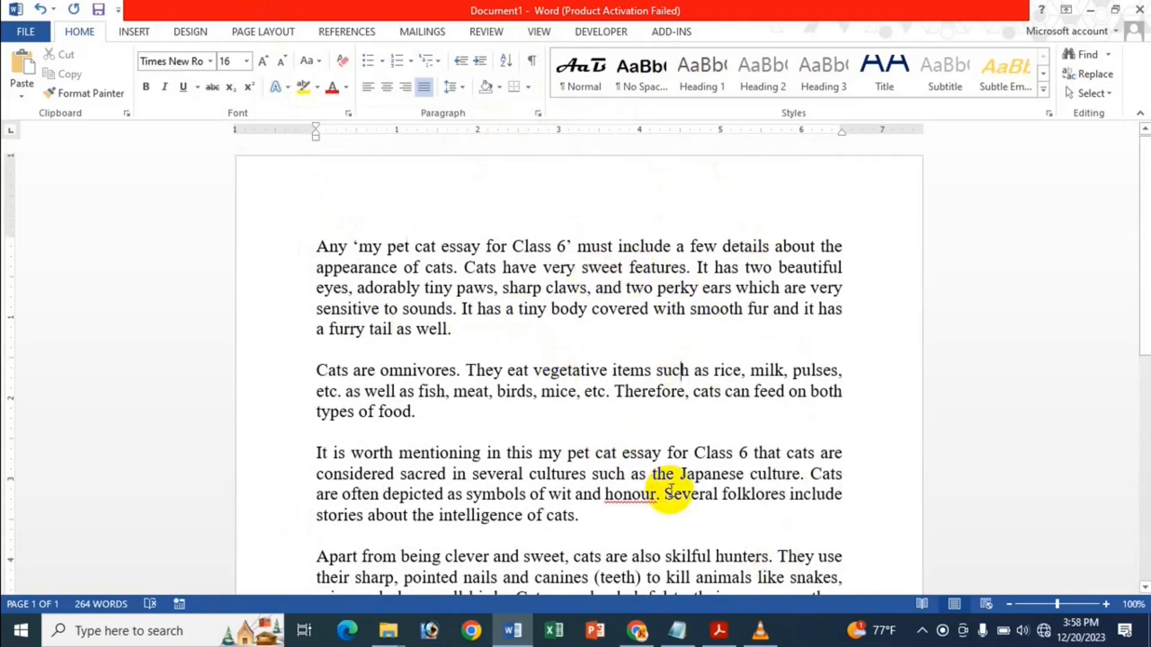
pyautogui.moveTo(723, 640)
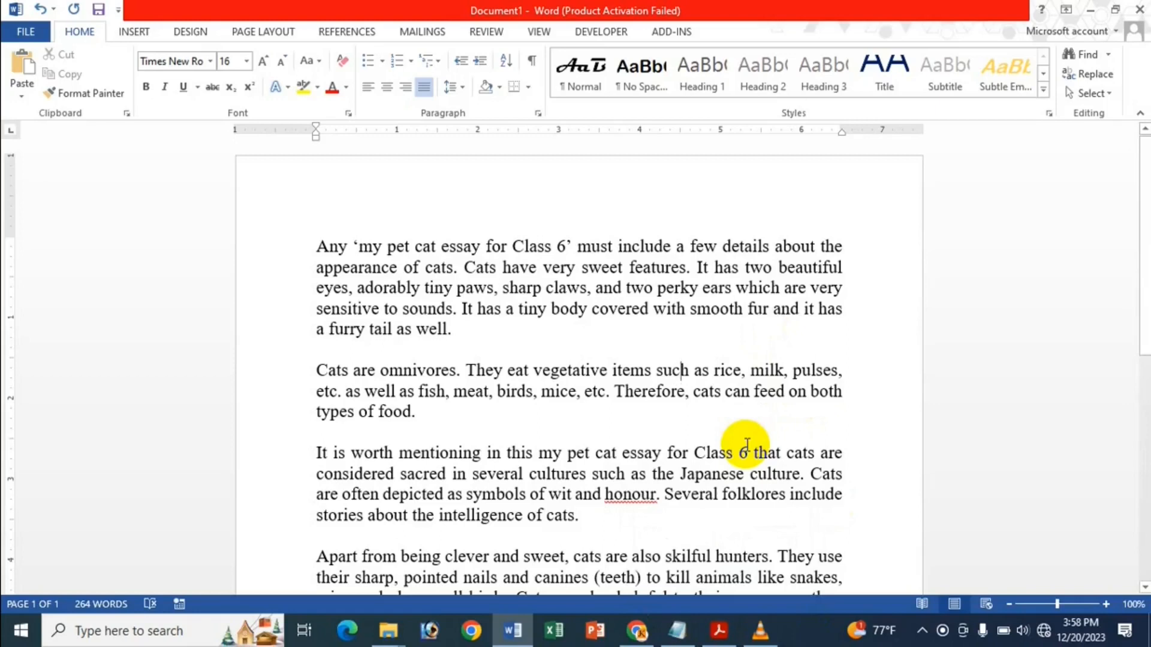
pyautogui.click(720, 630)
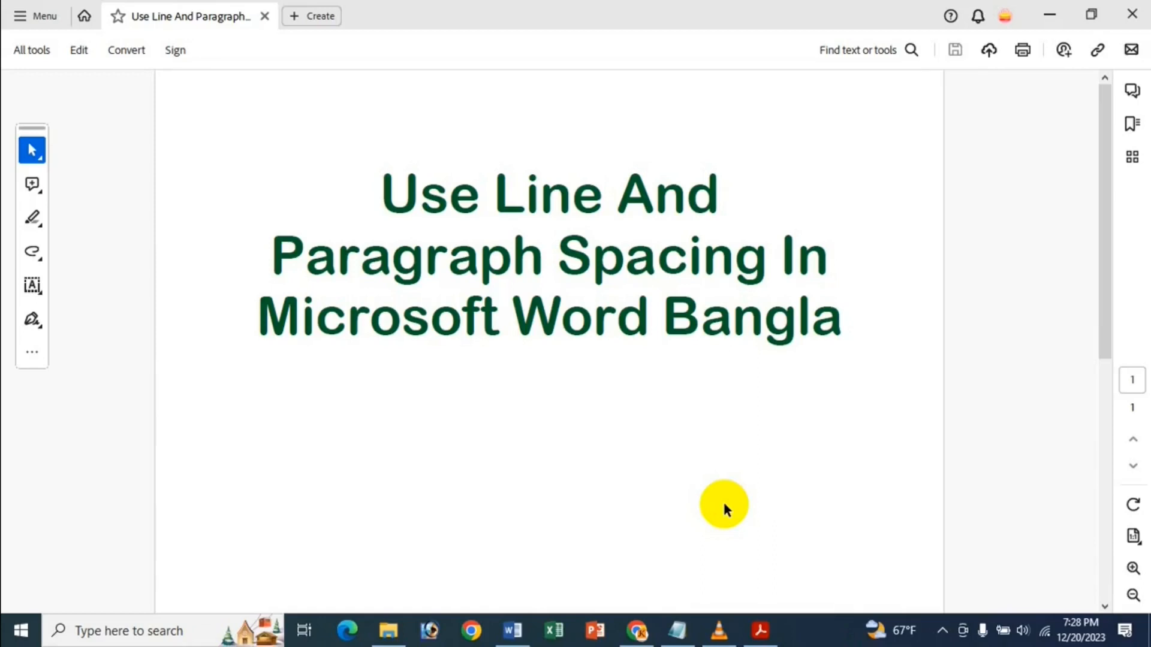
# Minimize the Acrobat PDF so the Word cat essay is back in front.
pyautogui.click(1050, 14)
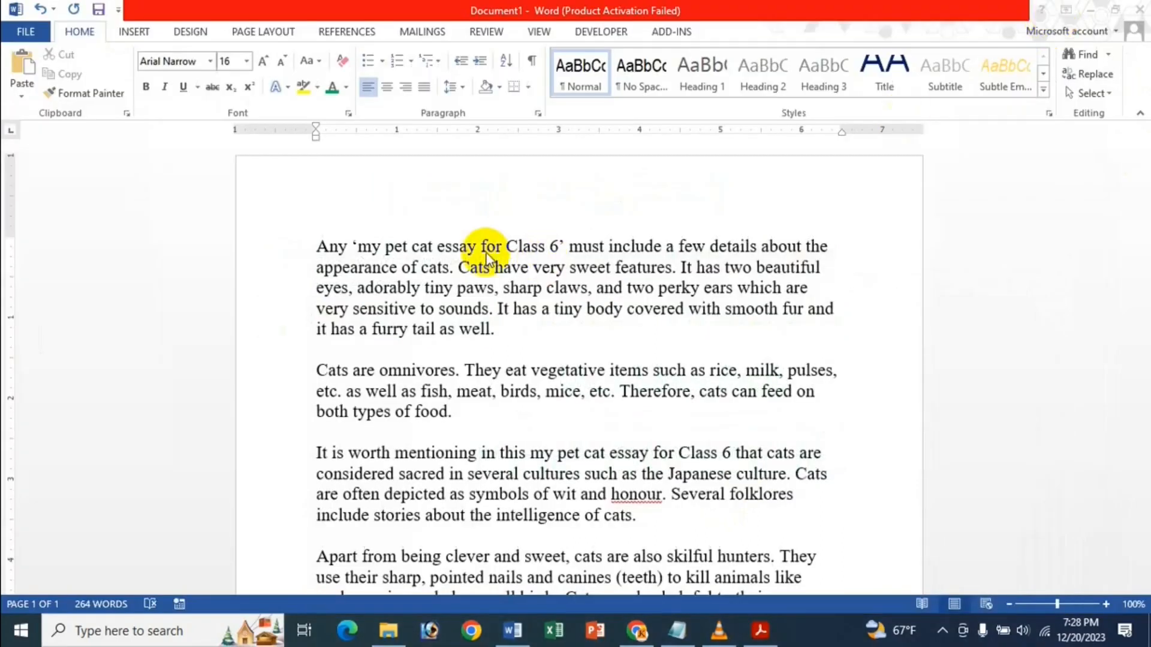
# Select the entire cat essay.
pyautogui.click(318, 247)
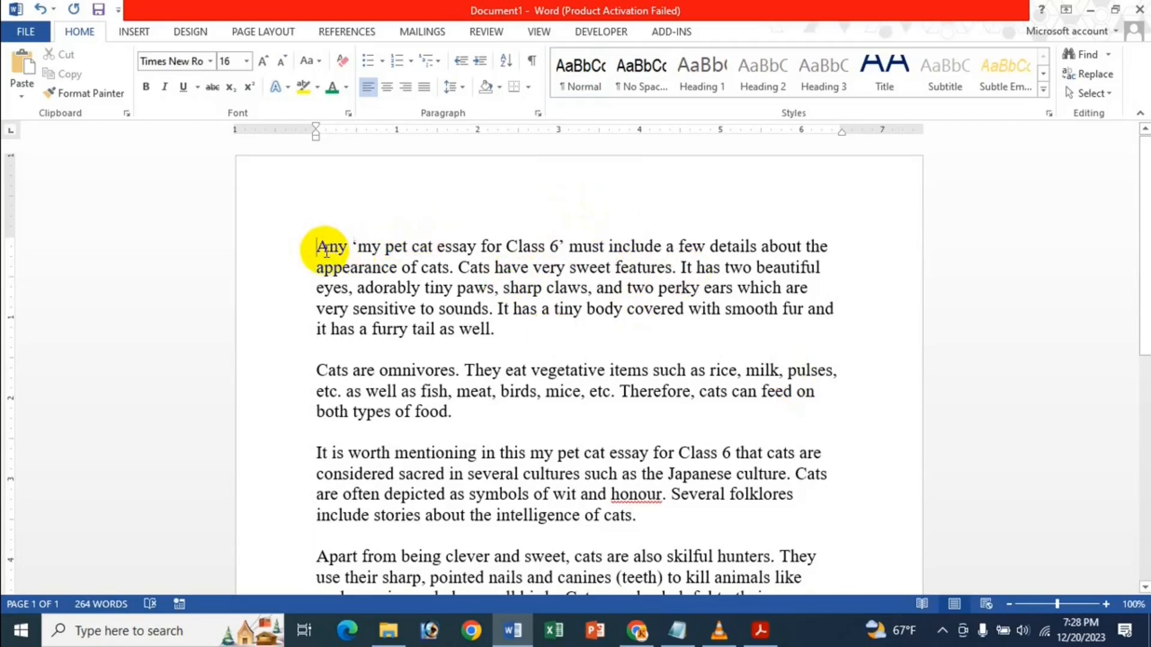
pyautogui.moveTo(314, 246); pyautogui.dragTo(457, 432)
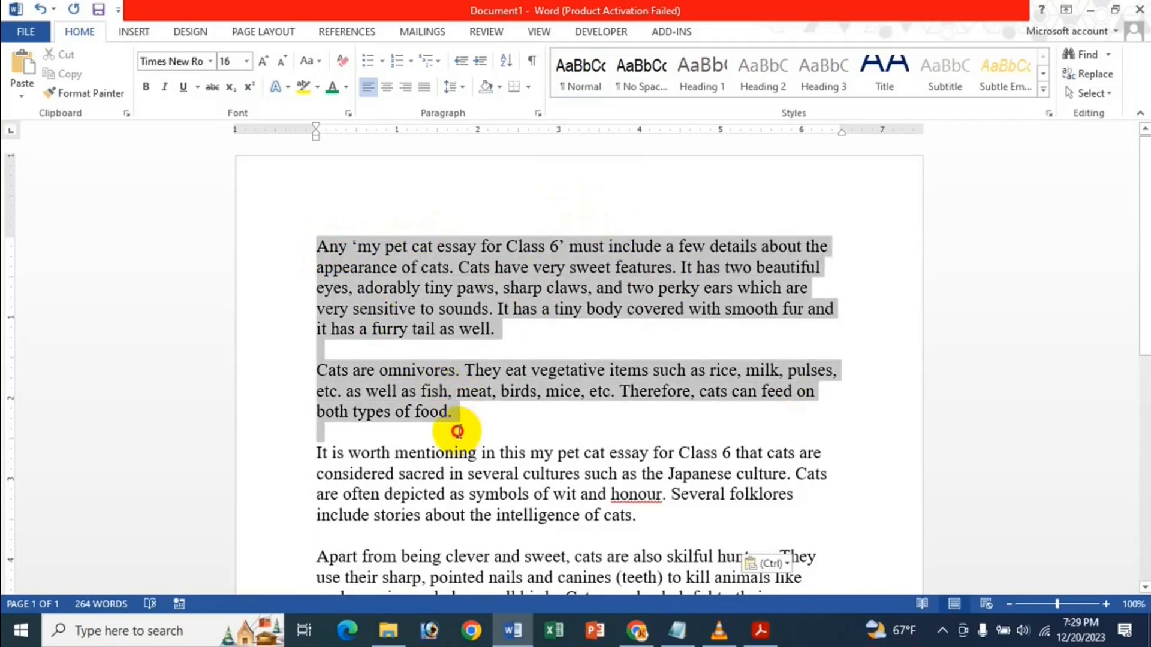
pyautogui.click(426, 309)
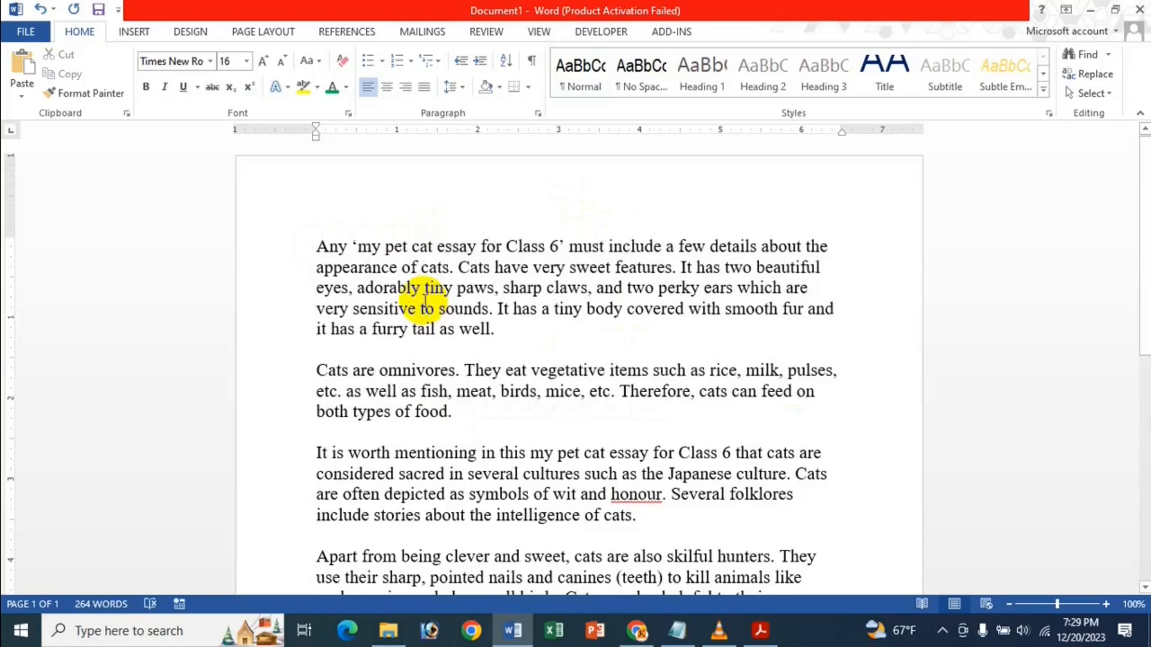
pyautogui.hotkey('ctrl', 'a')
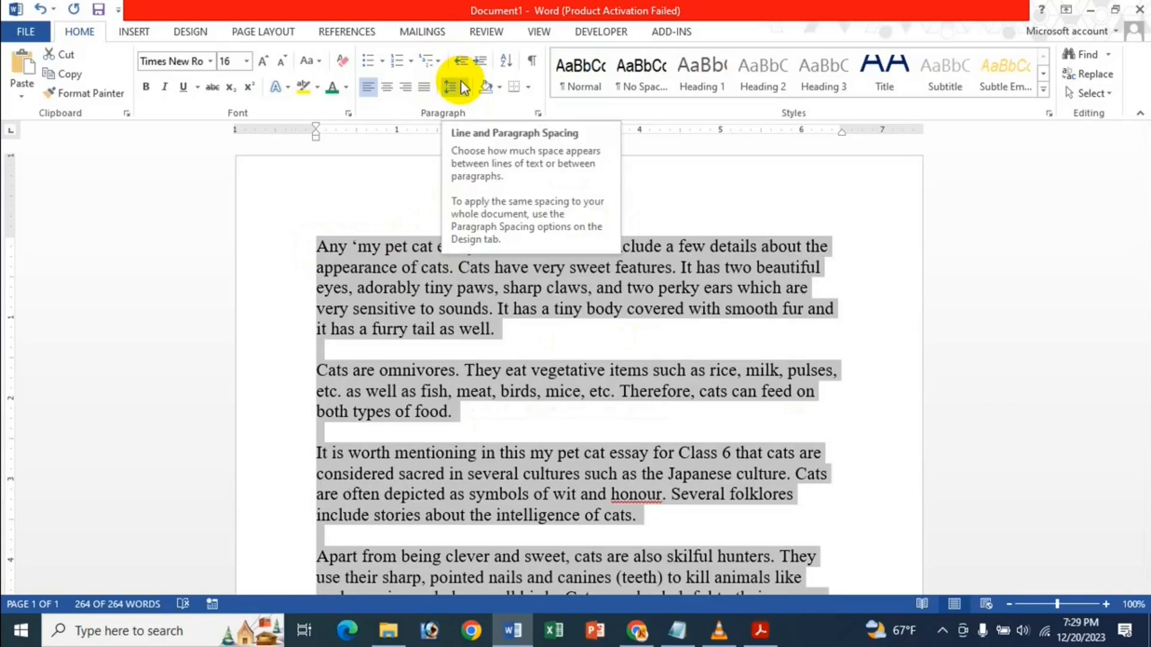
# Apply 2.0 double line spacing to the whole essay.
pyautogui.click(462, 86)
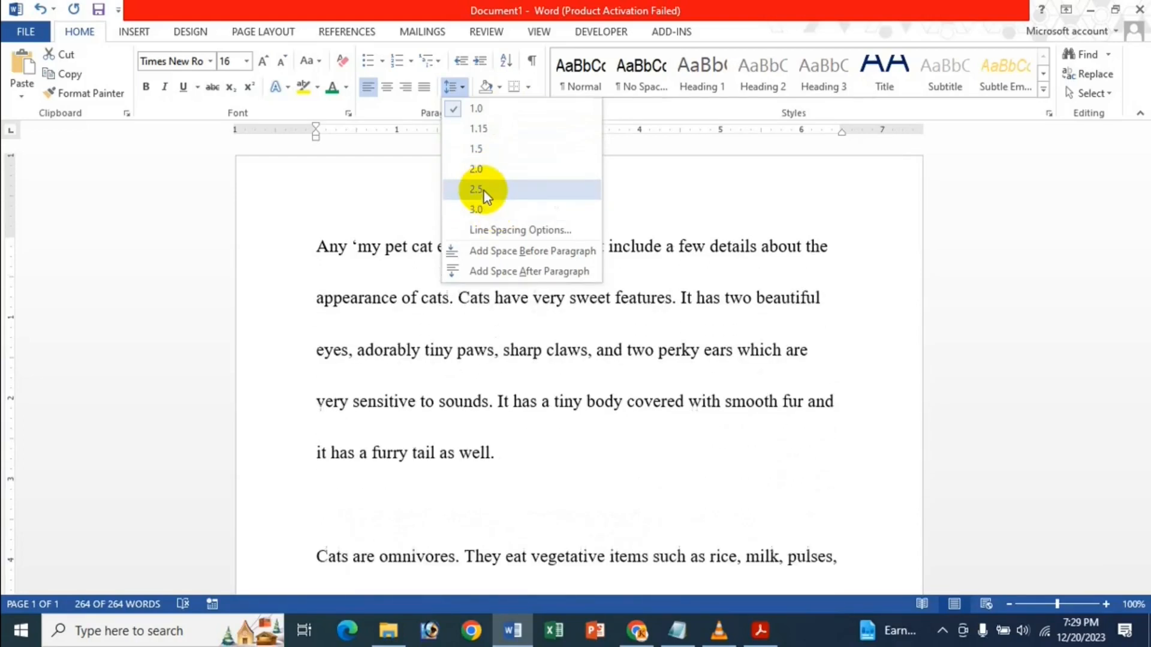
pyautogui.press('Escape')
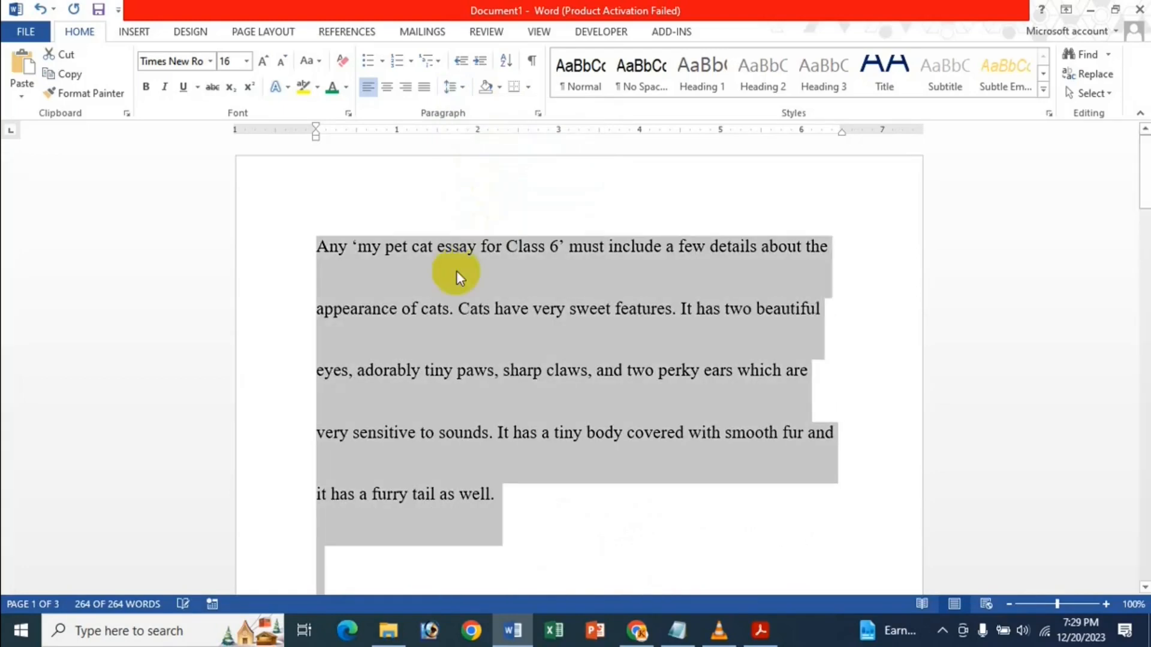
pyautogui.click(468, 89)
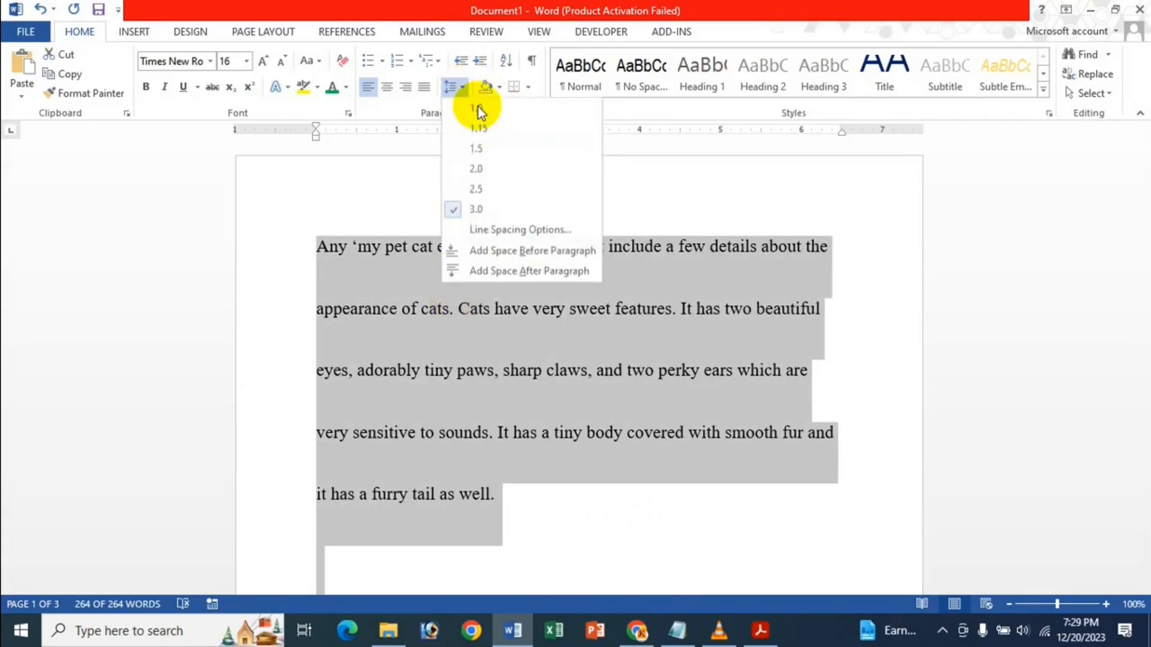
pyautogui.click(478, 172)
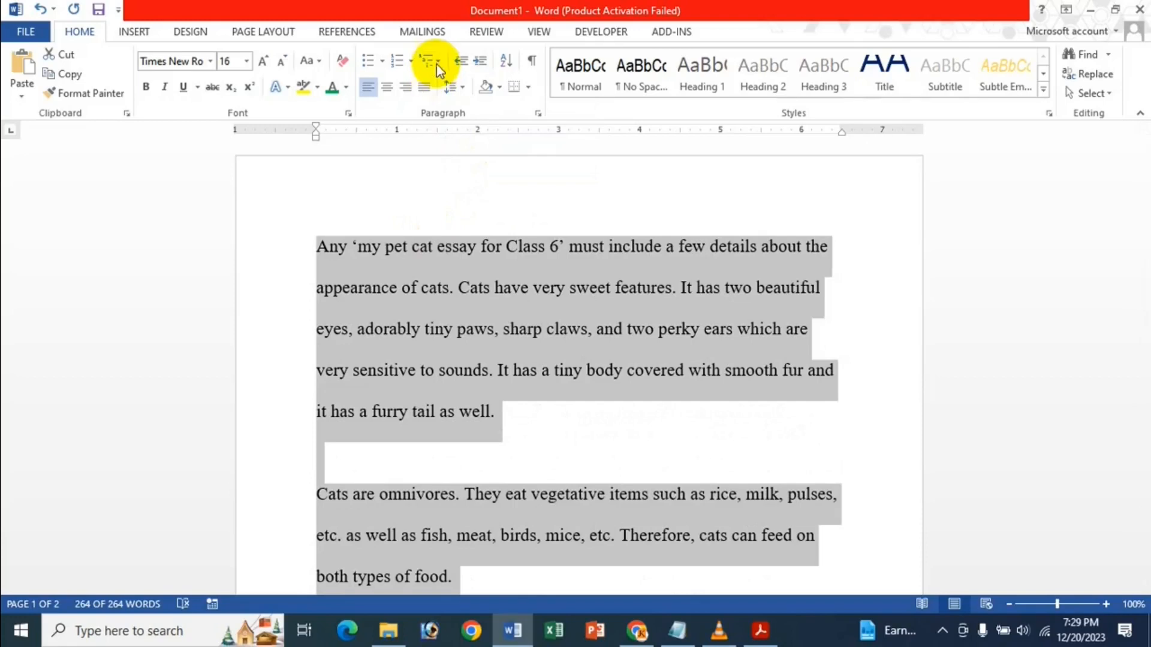
# Return the essay to single 1.0 line spacing with Ctrl+1.
pyautogui.click(440, 69)
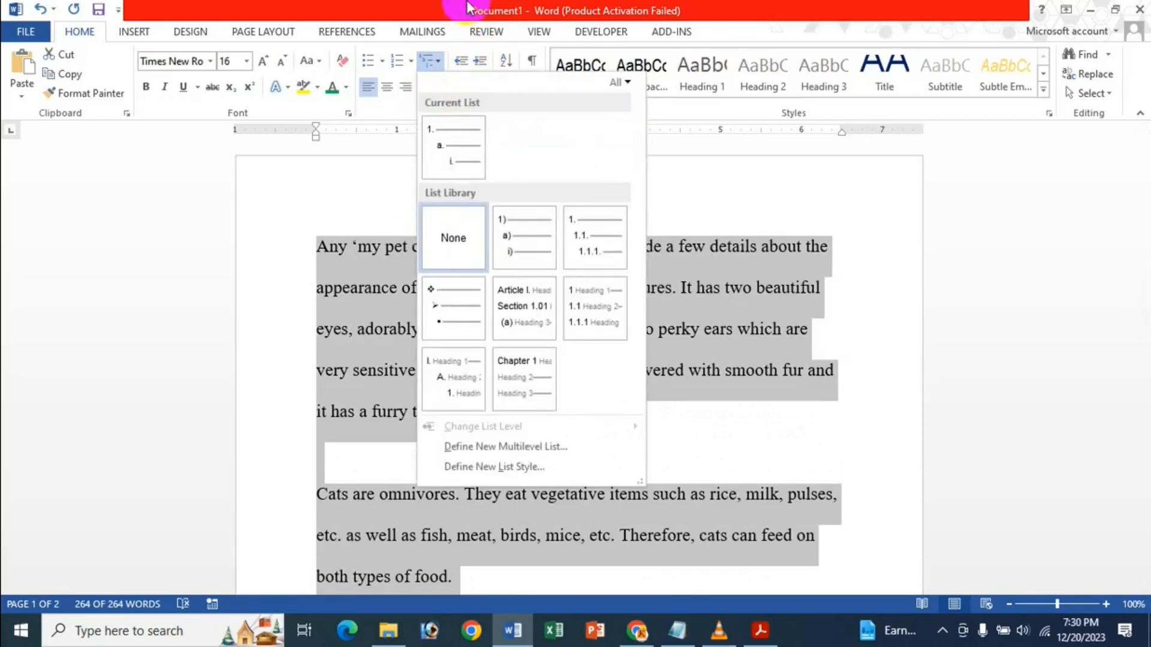
pyautogui.click(461, 71)
pyautogui.click(459, 82)
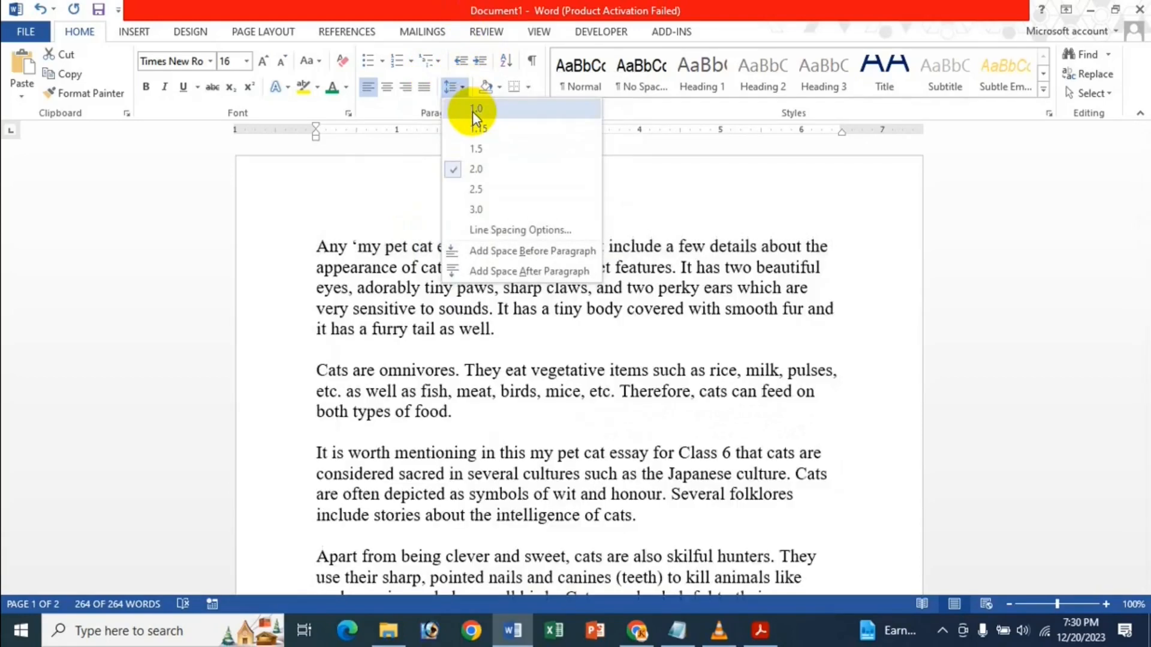
pyautogui.click(475, 168)
pyautogui.hotkey('ctrl', '1')
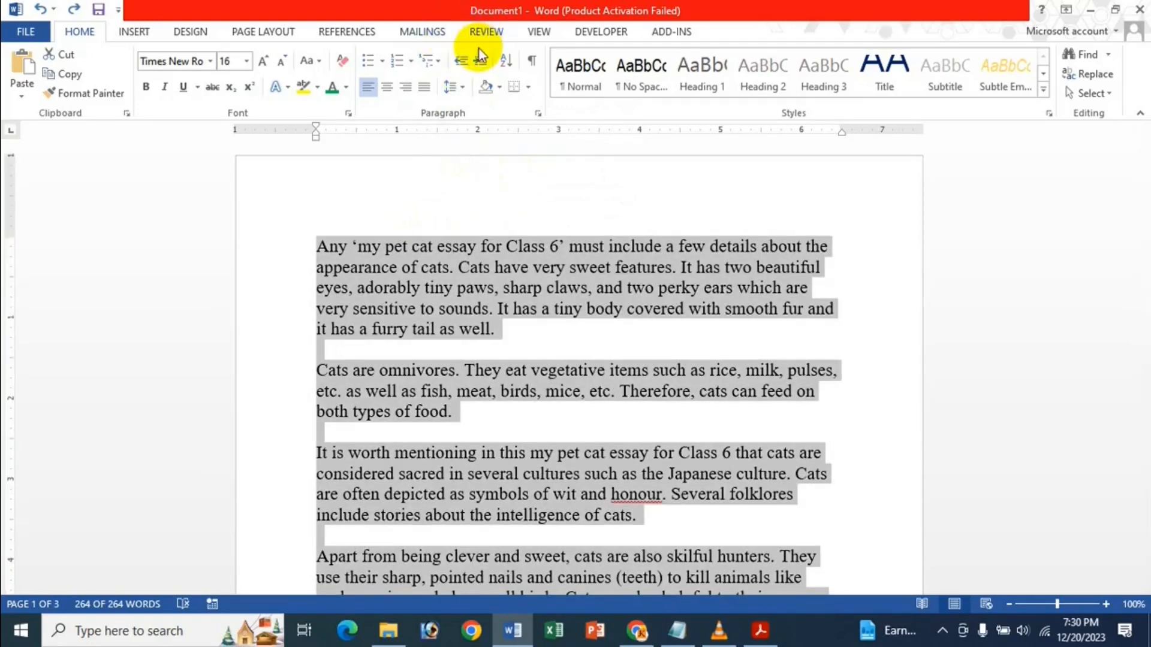
# Add, then remove, extra space before the essay's paragraphs.
pyautogui.click(455, 88)
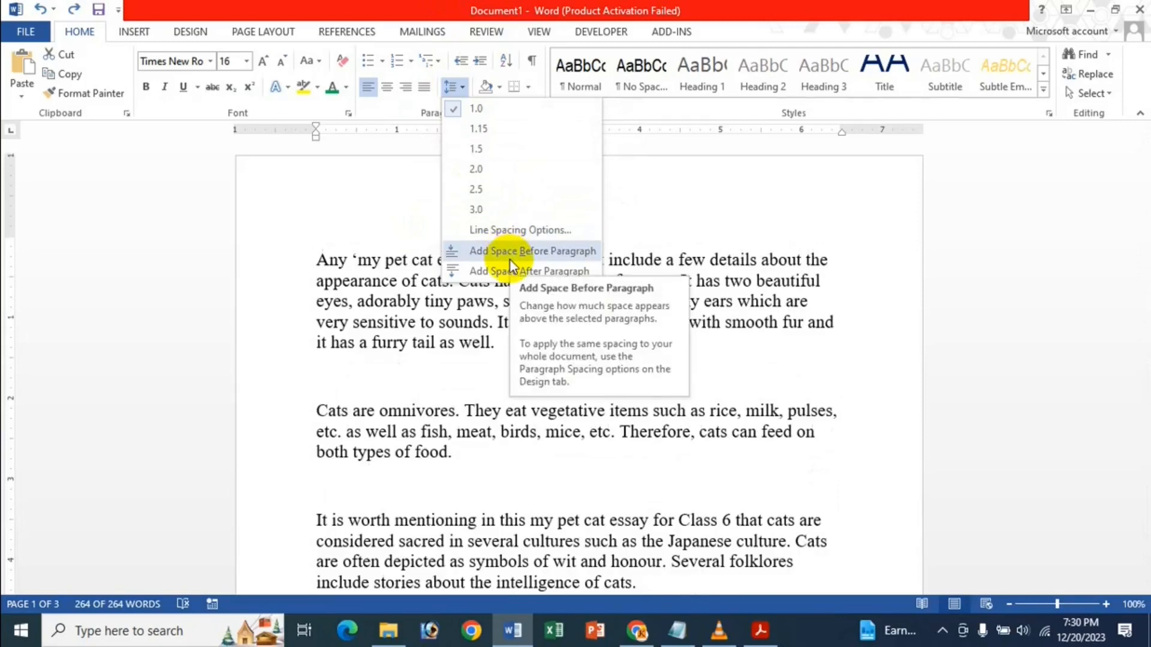
pyautogui.click(509, 259)
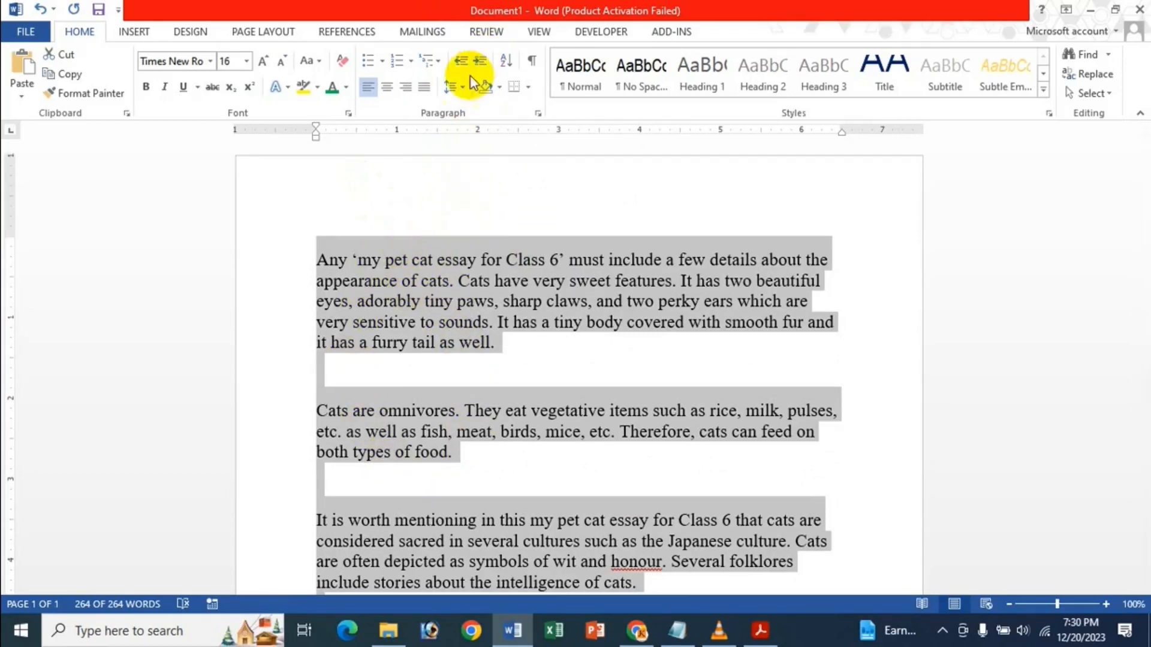
pyautogui.click(460, 90)
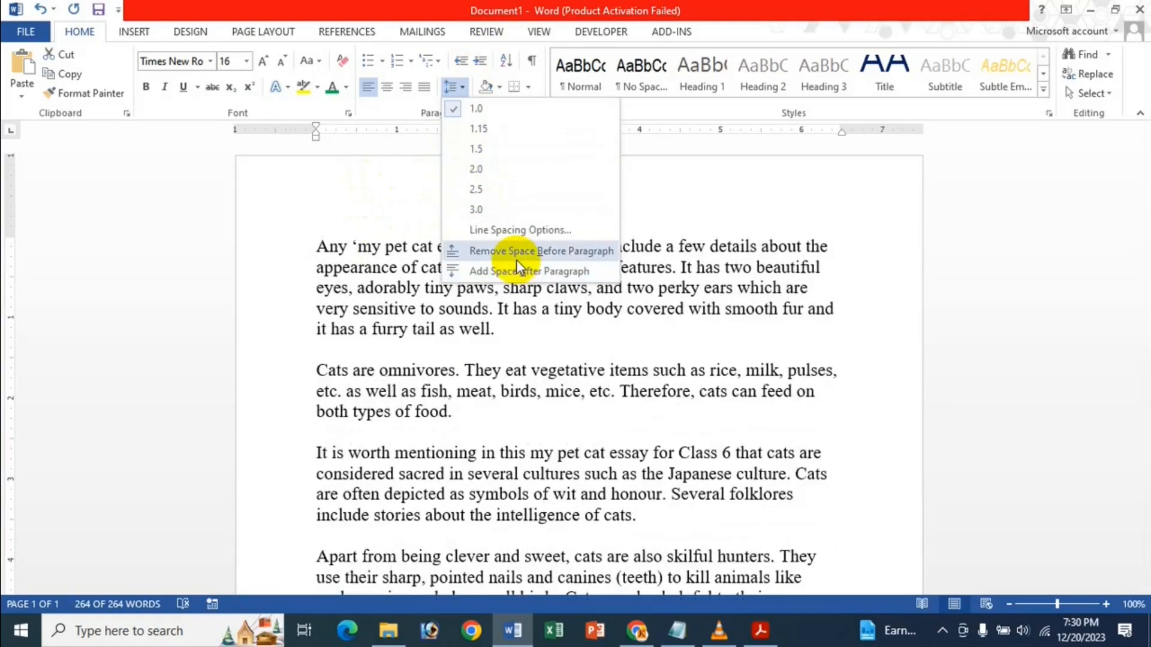
pyautogui.click(517, 258)
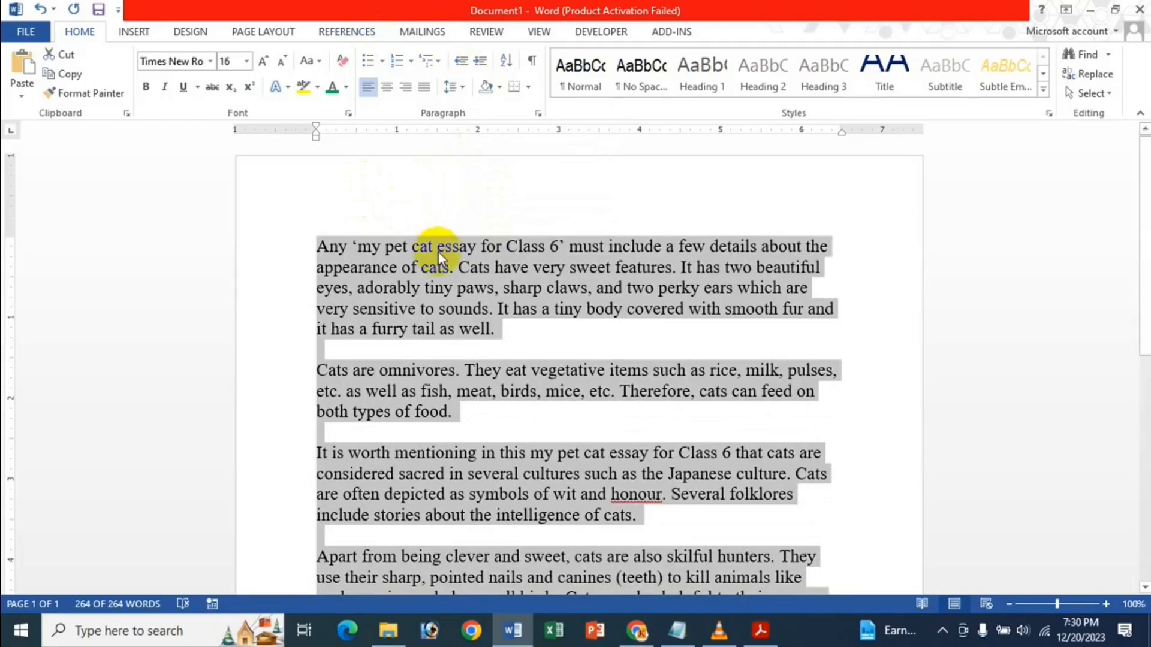
# Add, then remove, space after the paragraphs, then open Line Spacing Options.
pyautogui.click(460, 93)
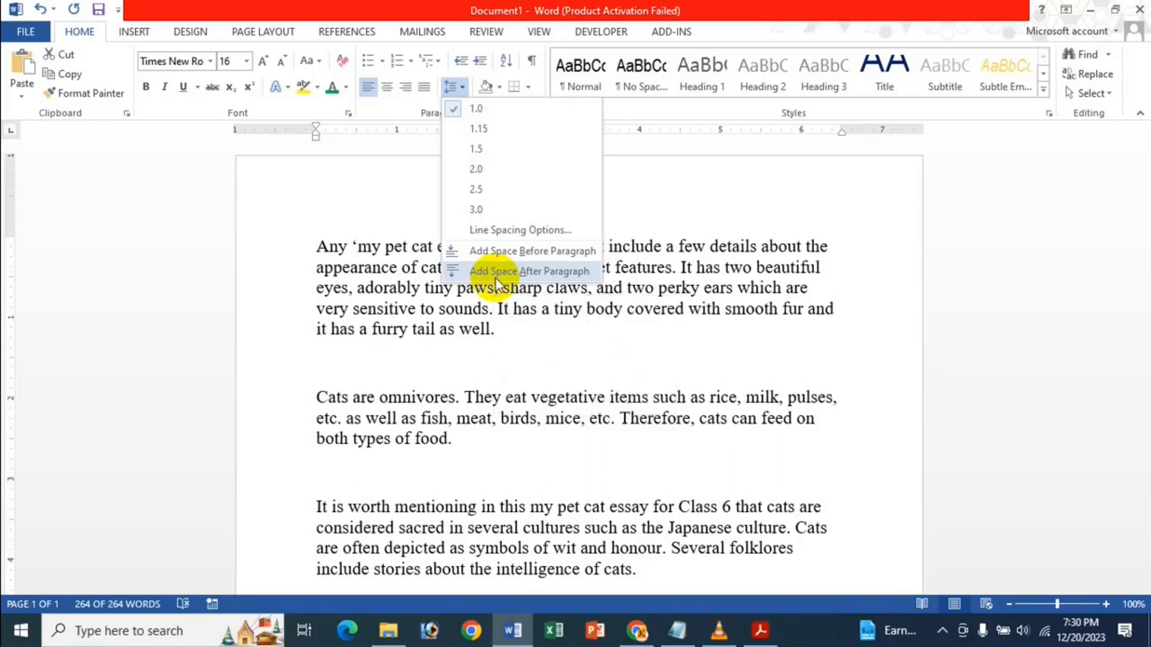
pyautogui.click(496, 274)
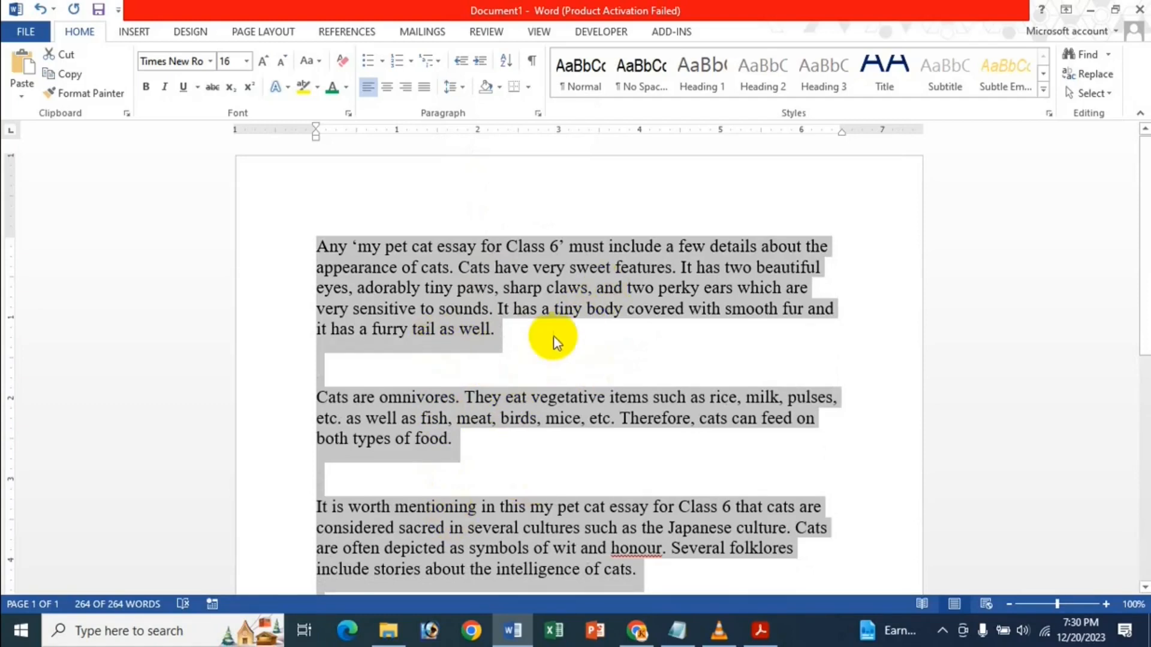
pyautogui.click(462, 94)
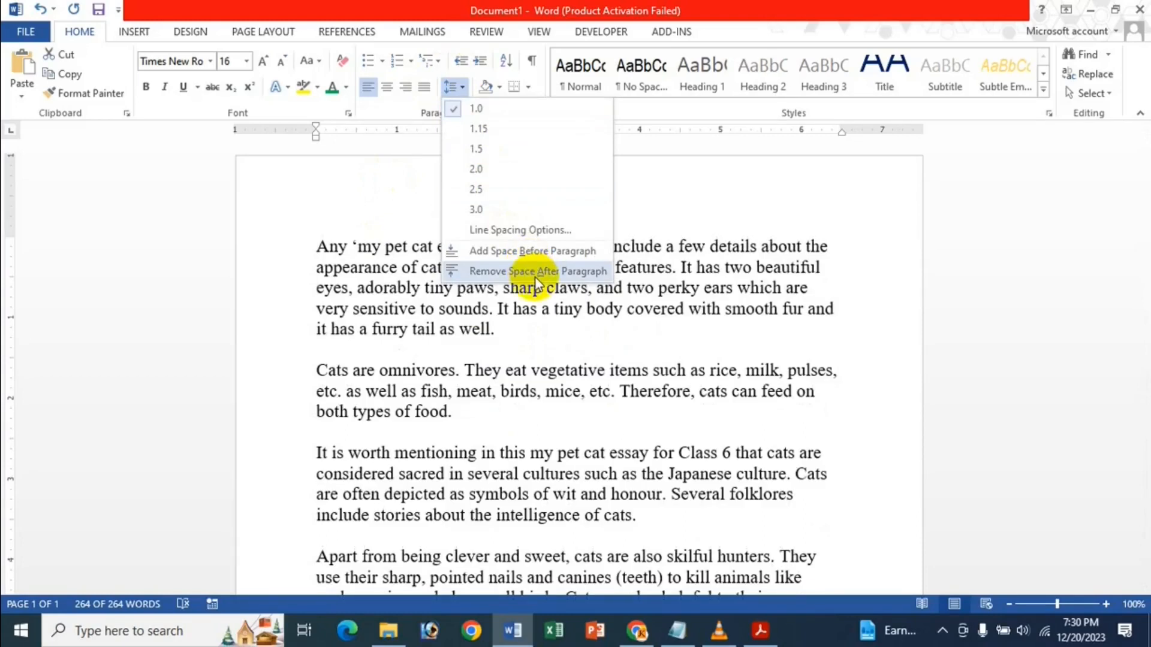
pyautogui.click(534, 275)
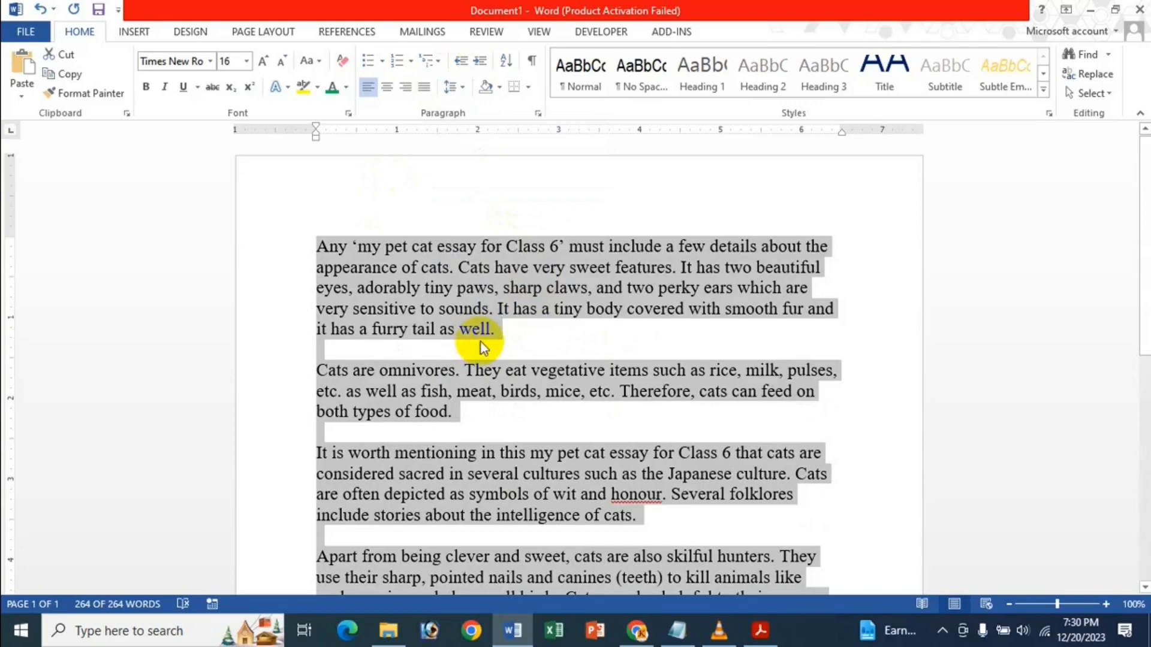
pyautogui.click(465, 86)
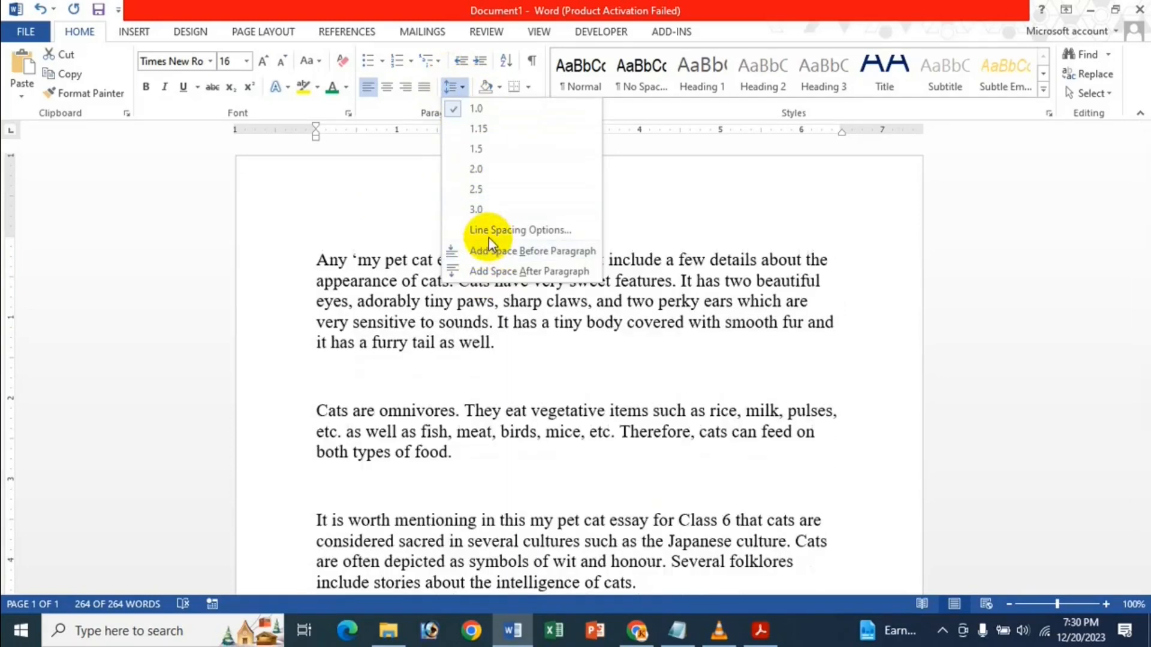
pyautogui.click(502, 230)
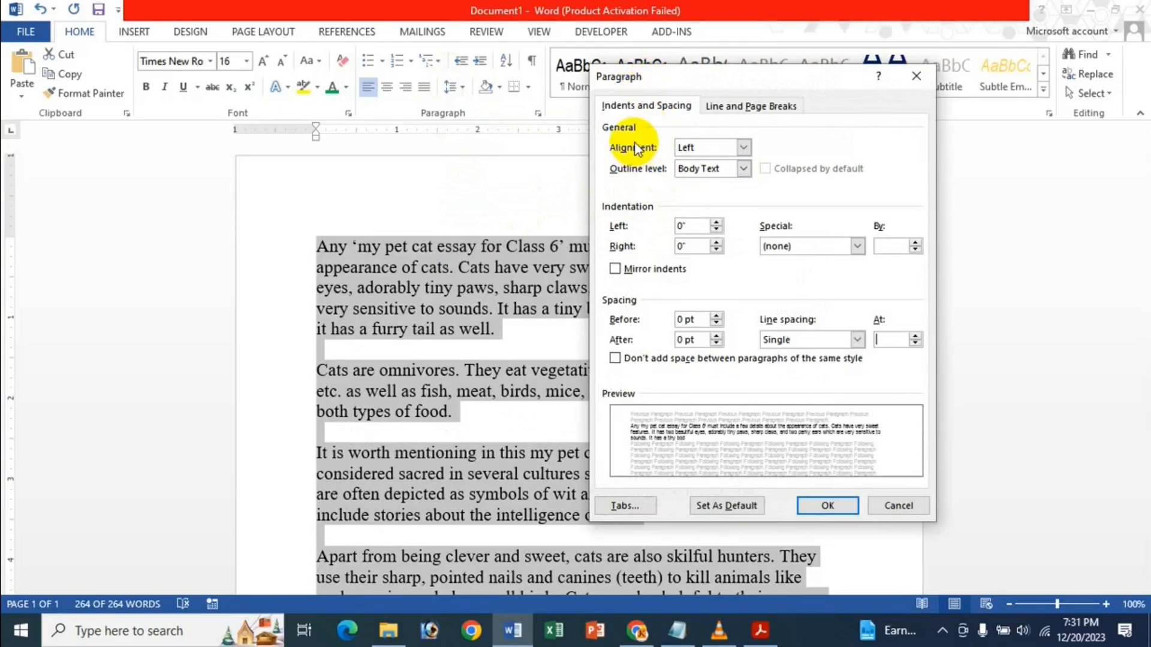
# Keep Left alignment and raise the Left indent to 2.2" with the spinner, then apply.
pyautogui.click(710, 151)
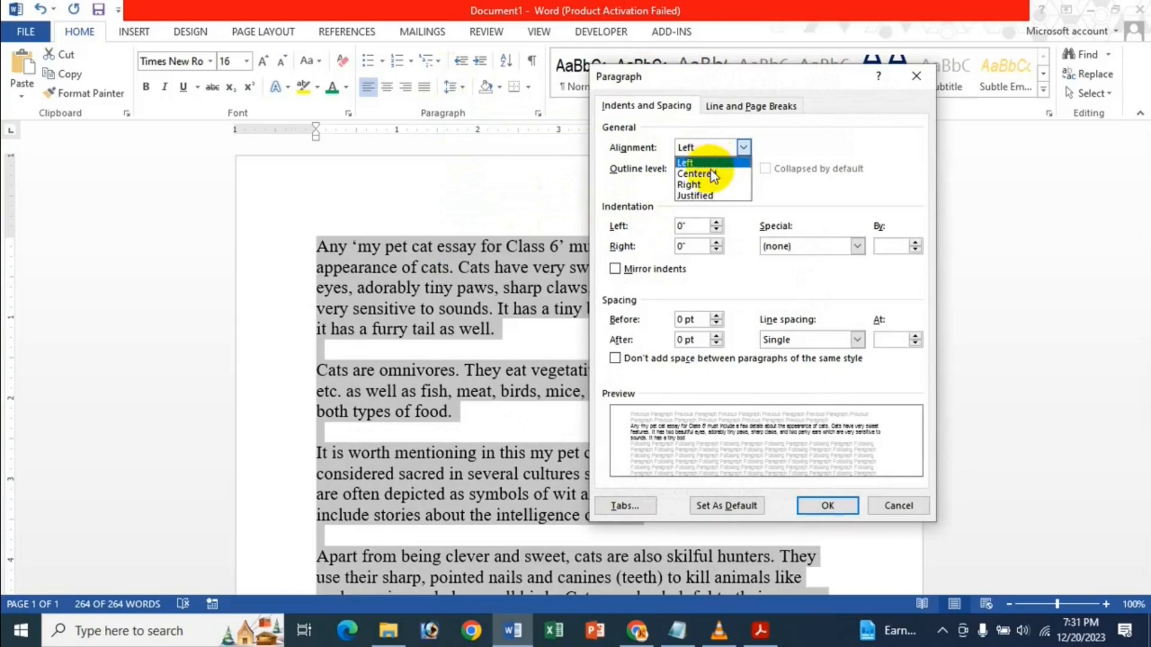
pyautogui.click(838, 158)
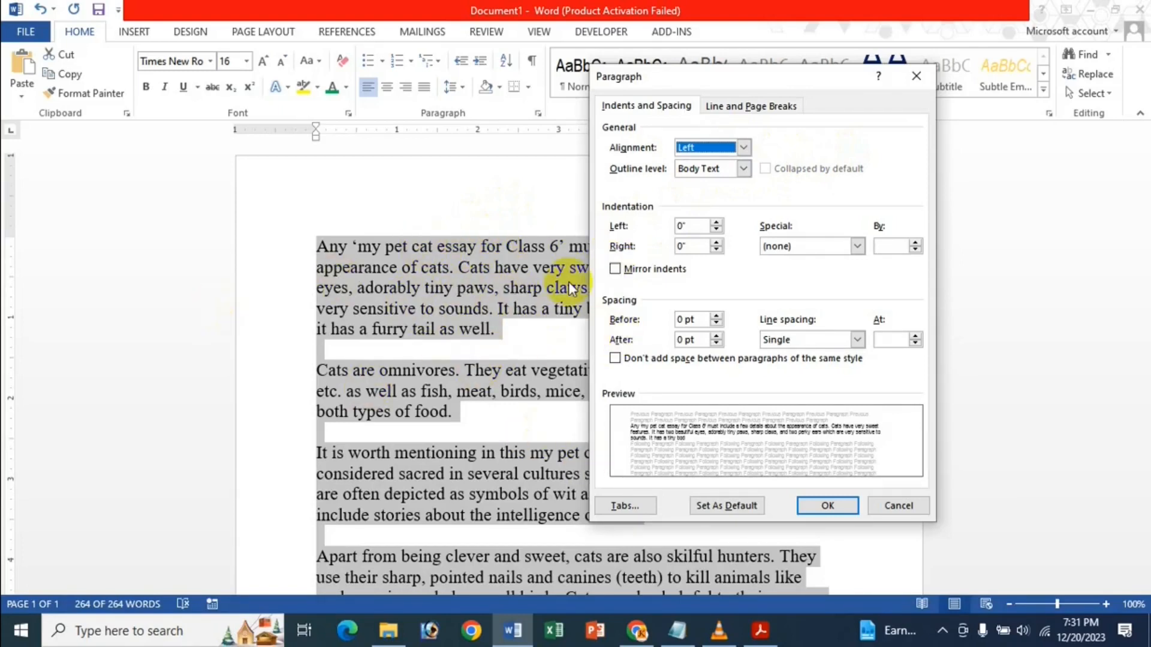
pyautogui.moveTo(768, 633)
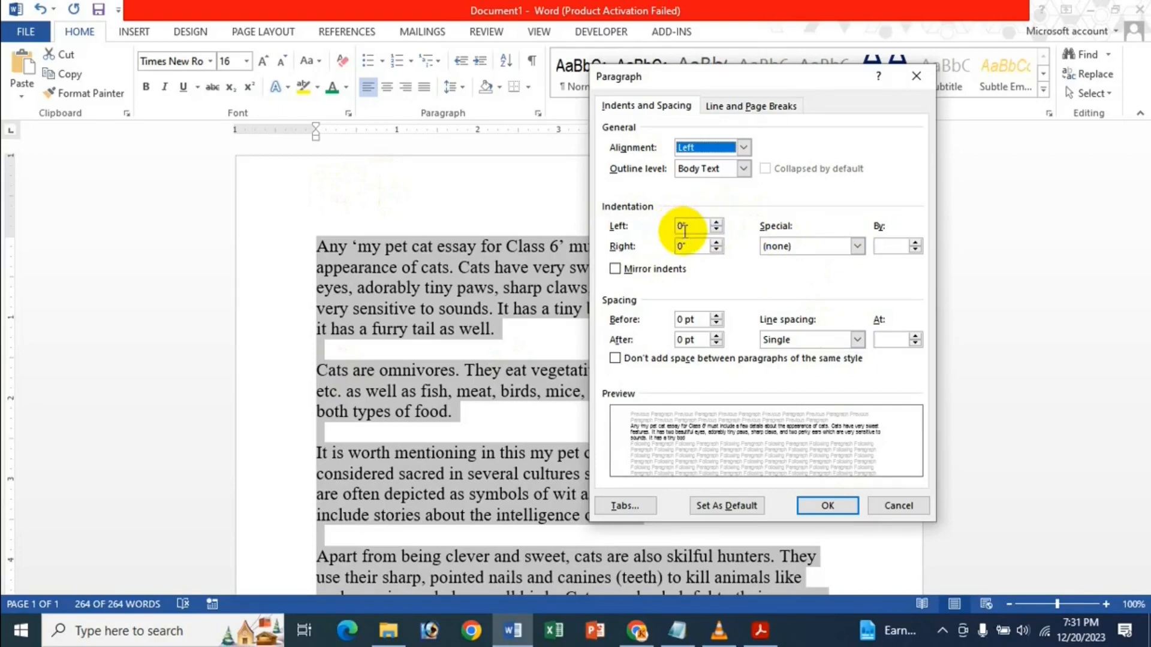
pyautogui.click(717, 222)
pyautogui.click(716, 223)
pyautogui.click(716, 222)
pyautogui.click(716, 223)
pyautogui.click(716, 222)
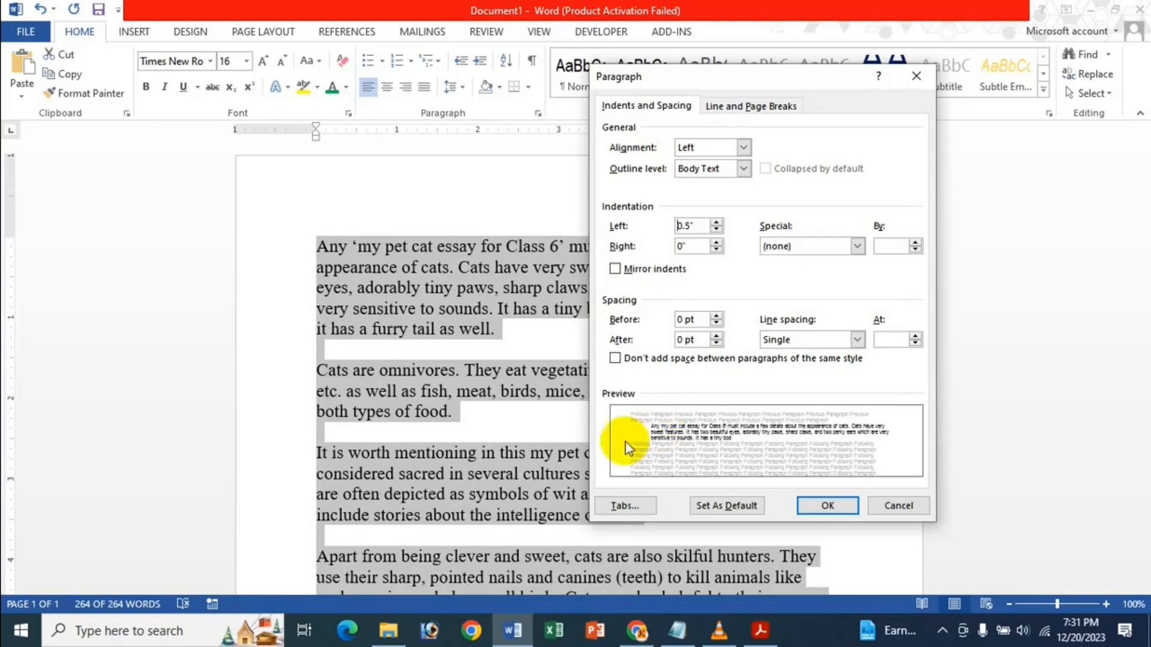
pyautogui.click(717, 223)
pyautogui.click(717, 224)
pyautogui.click(717, 224)
pyautogui.click(717, 223)
pyautogui.click(717, 223)
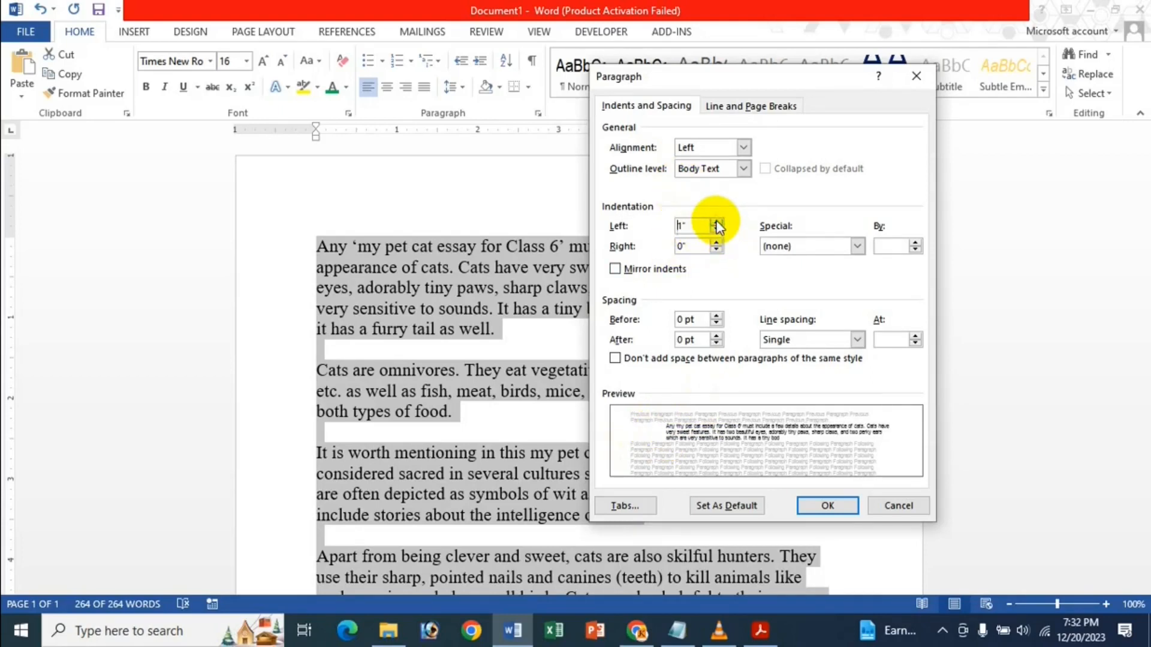
pyautogui.click(717, 222)
pyautogui.click(718, 222)
pyautogui.click(717, 223)
pyautogui.click(717, 223)
pyautogui.click(717, 222)
pyautogui.click(717, 222)
pyautogui.click(717, 223)
pyautogui.click(717, 223)
pyautogui.click(717, 223)
pyautogui.click(717, 222)
pyautogui.click(717, 223)
pyautogui.click(717, 223)
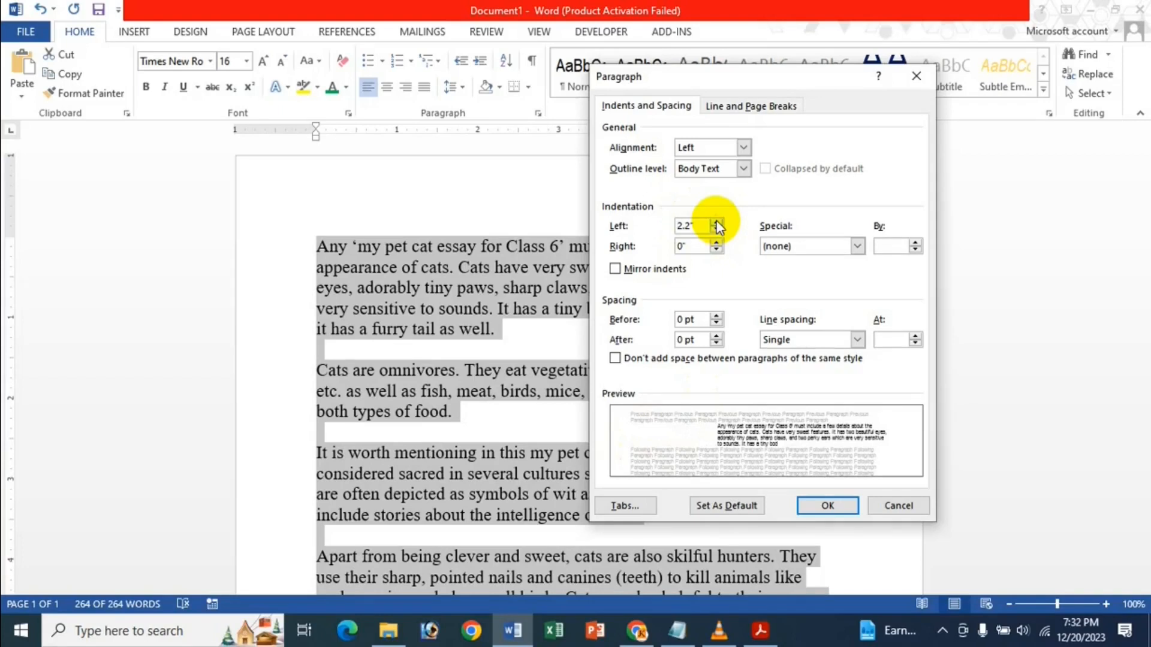
pyautogui.click(832, 505)
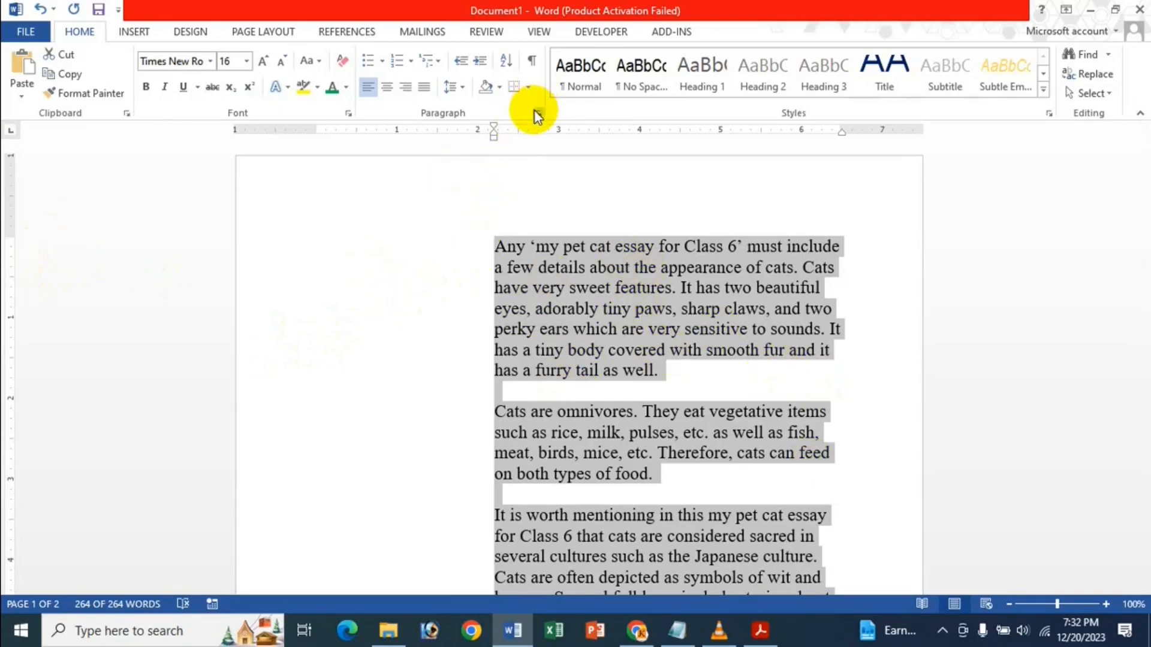
pyautogui.click(465, 89)
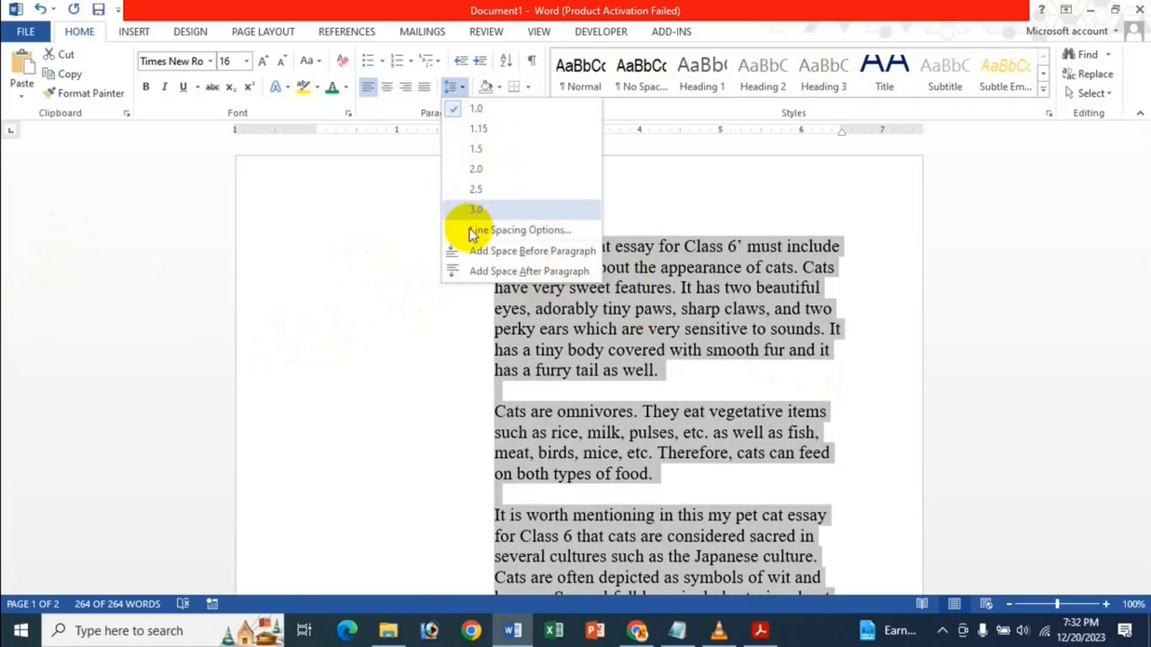
# Set the essay's Left indent to 3.5" in the Paragraph dialog and apply it.
pyautogui.click(487, 229)
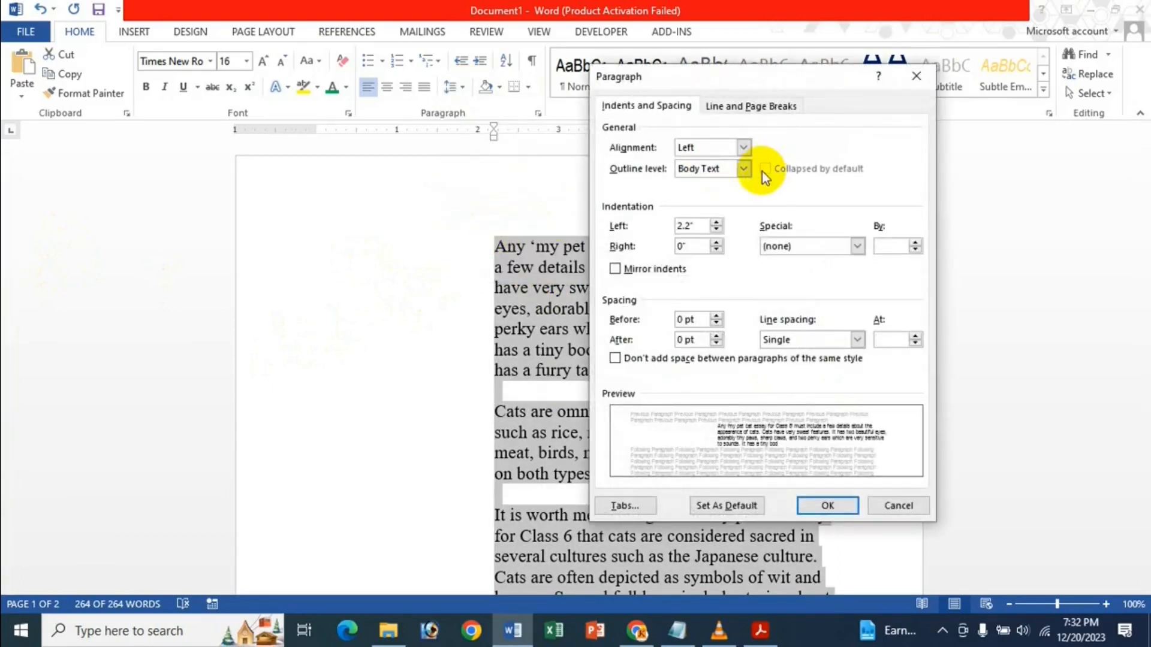
pyautogui.click(683, 225)
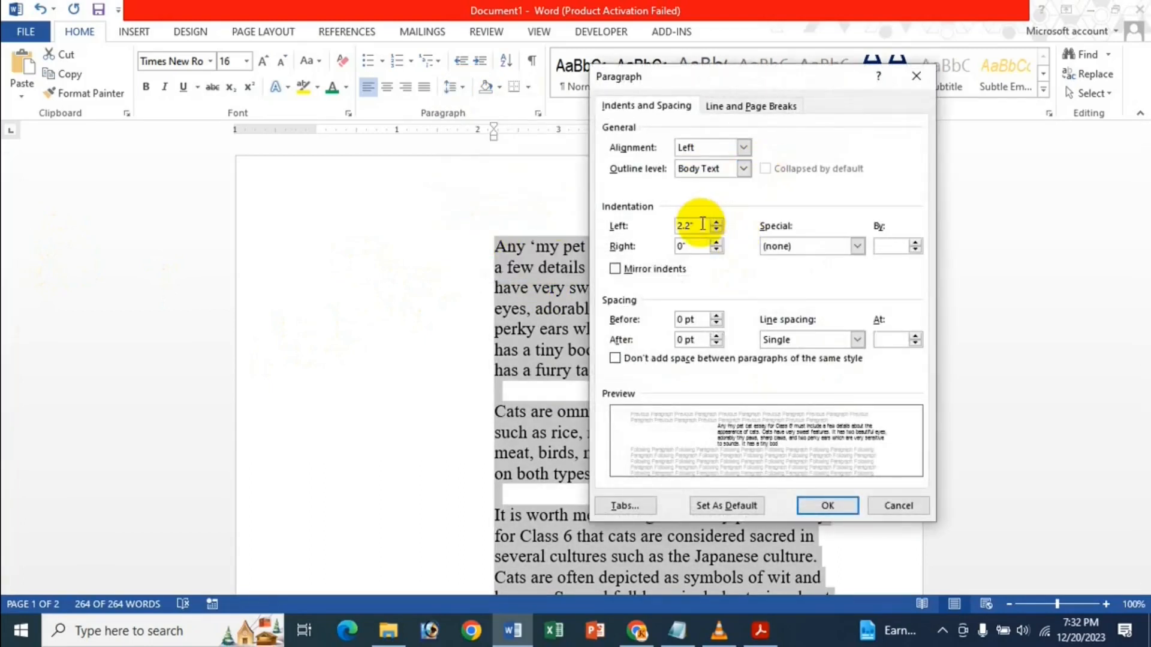
pyautogui.press('Delete')
pyautogui.press('BackSpace')
pyautogui.press('BackSpace')
pyautogui.press('BackSpace')
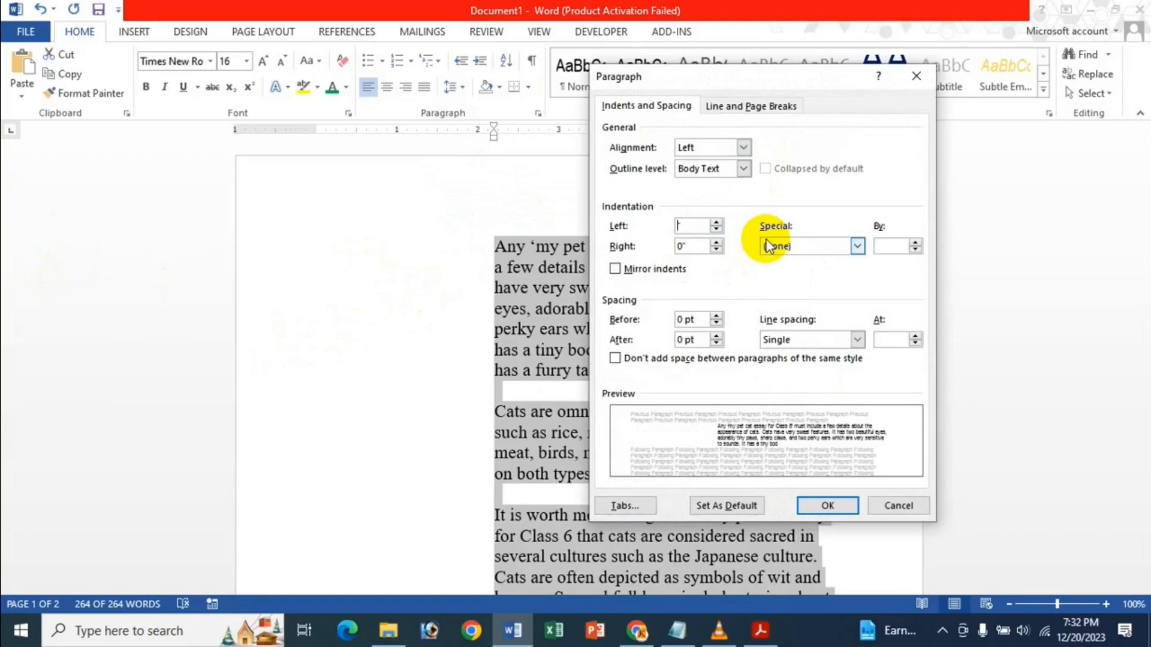
pyautogui.write('3.5')
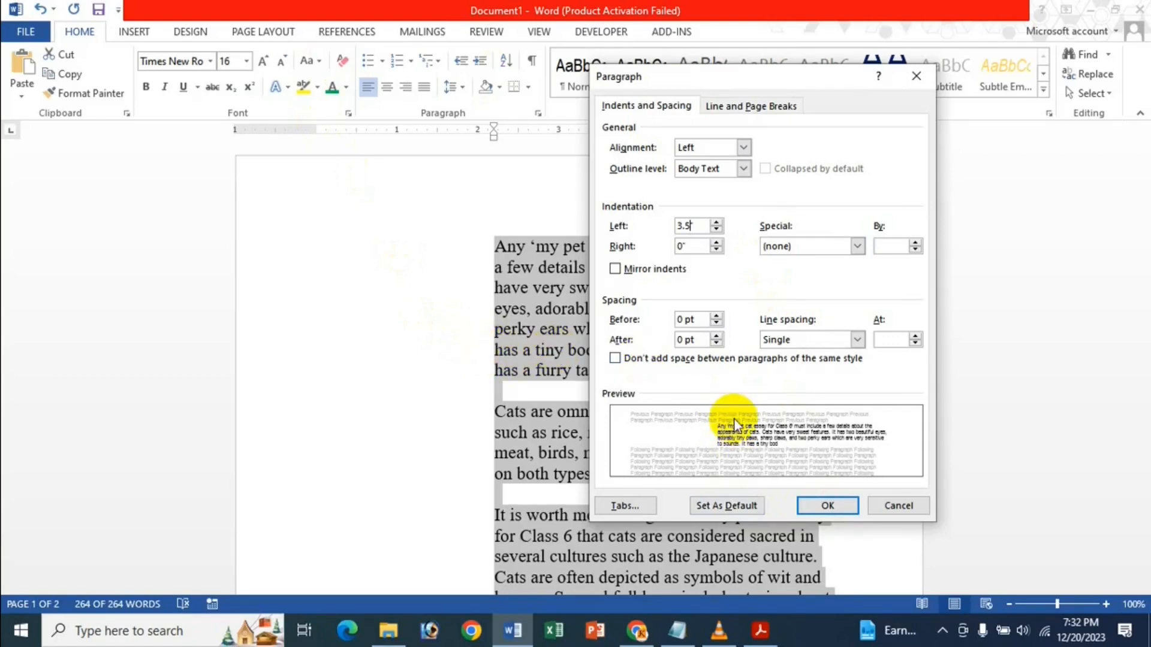
pyautogui.click(856, 503)
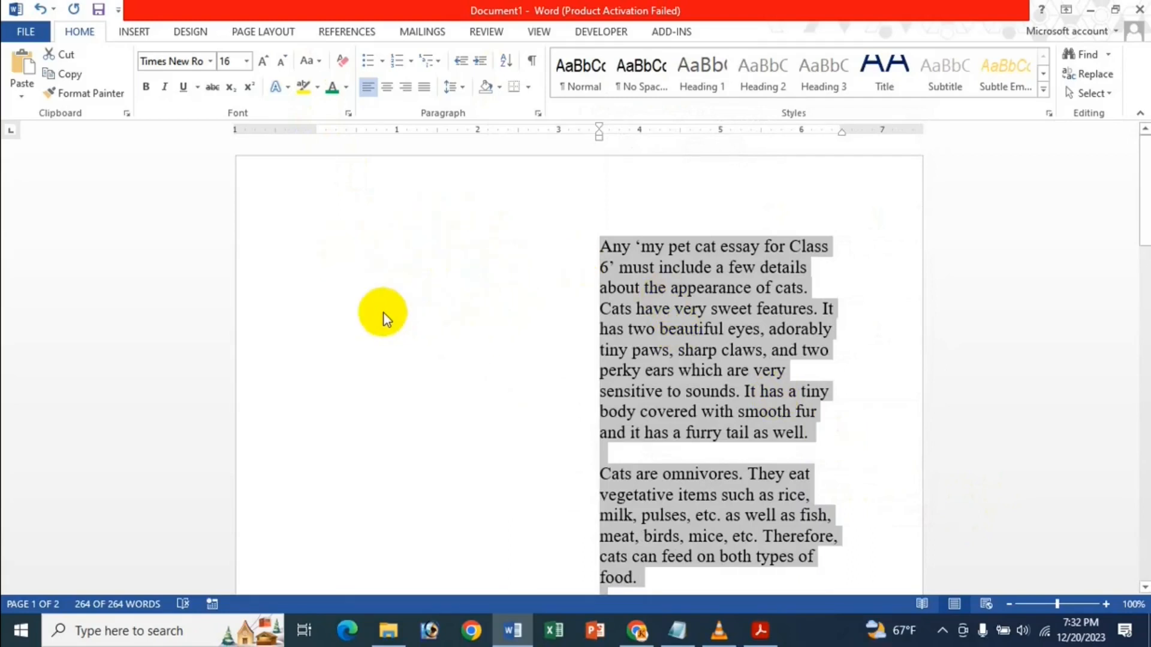
pyautogui.scroll(-3, 430, 229)
pyautogui.scroll(3, 365, 287)
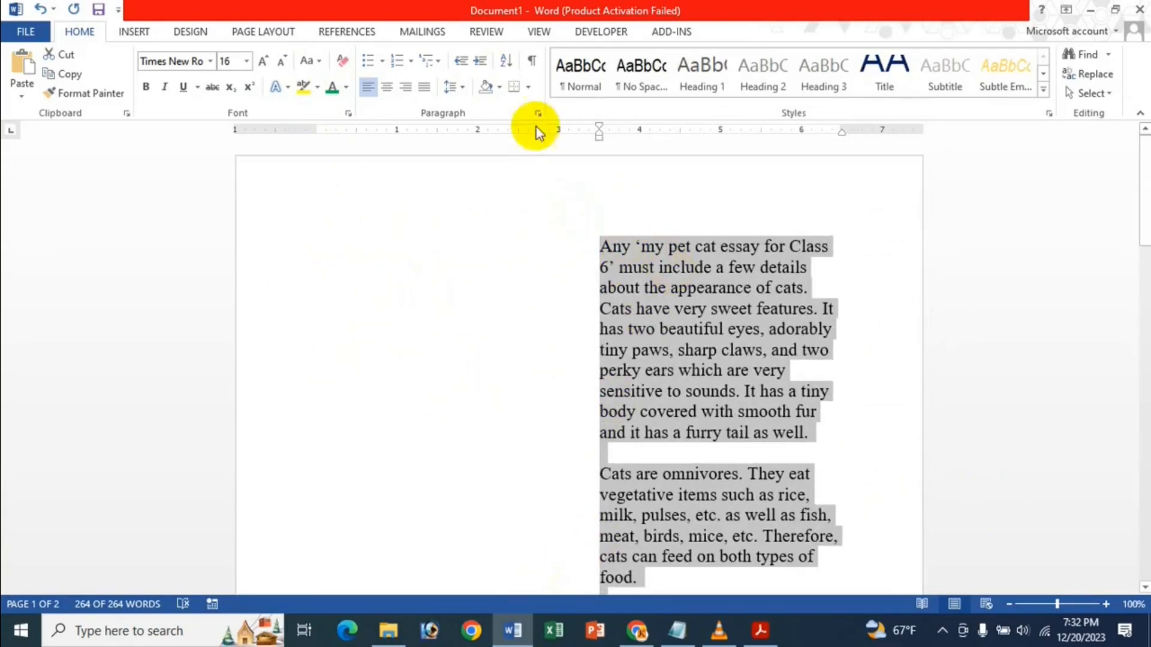
# Reopen the Paragraph dialog and change the Left indent back to 0".
pyautogui.click(465, 91)
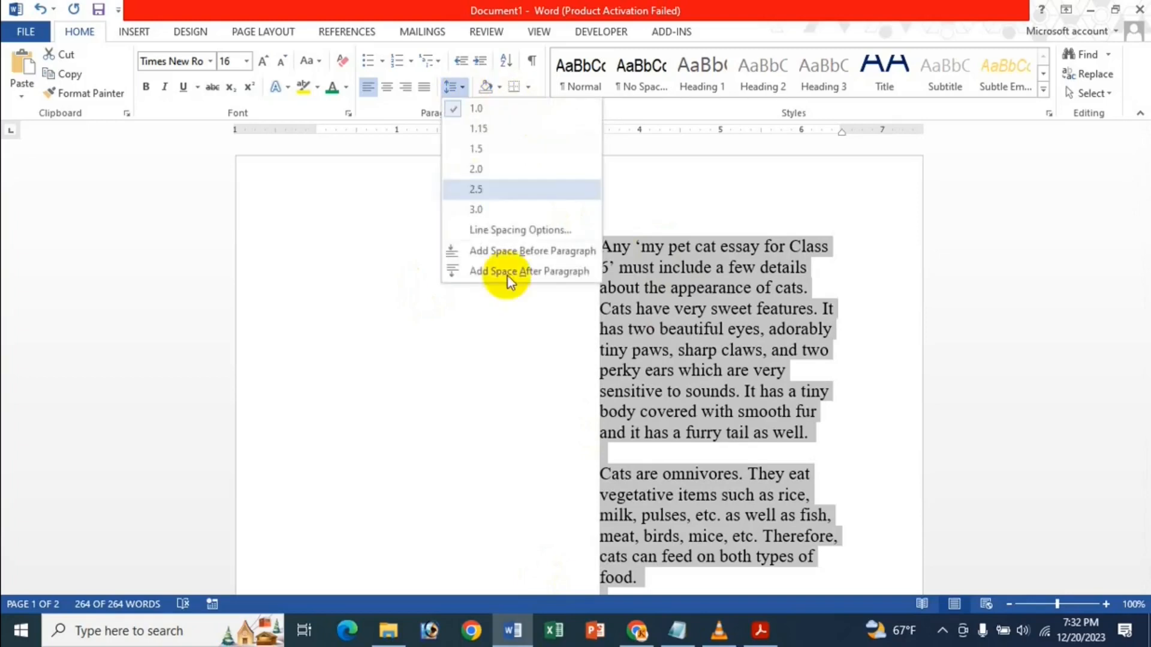
pyautogui.click(509, 232)
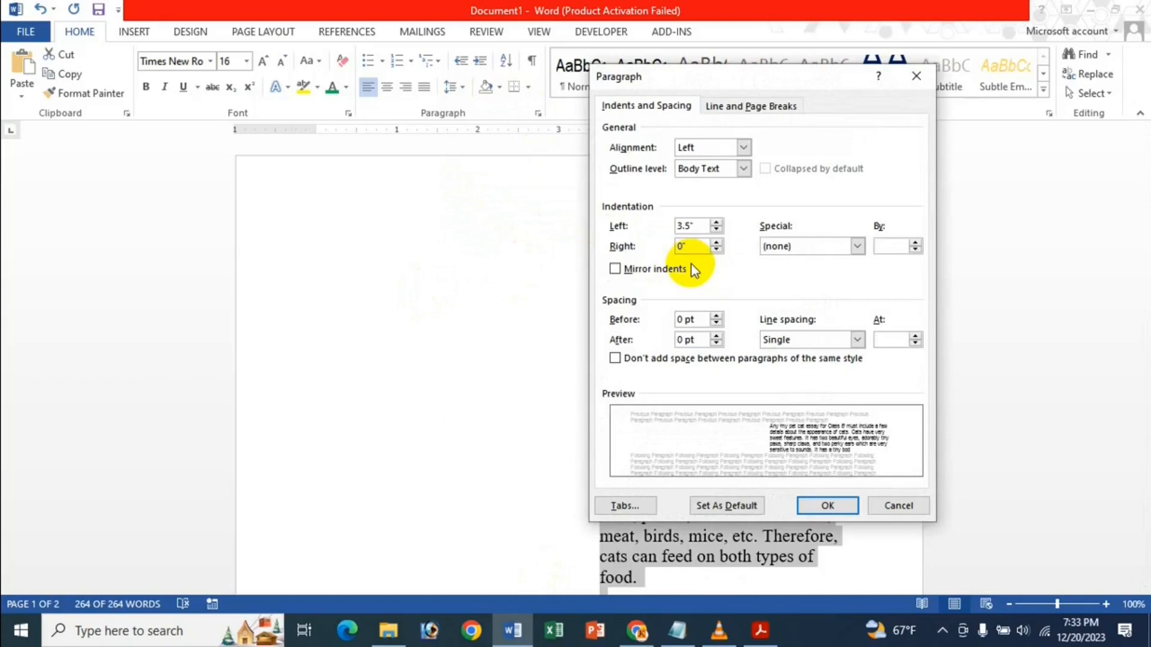
pyautogui.click(698, 228)
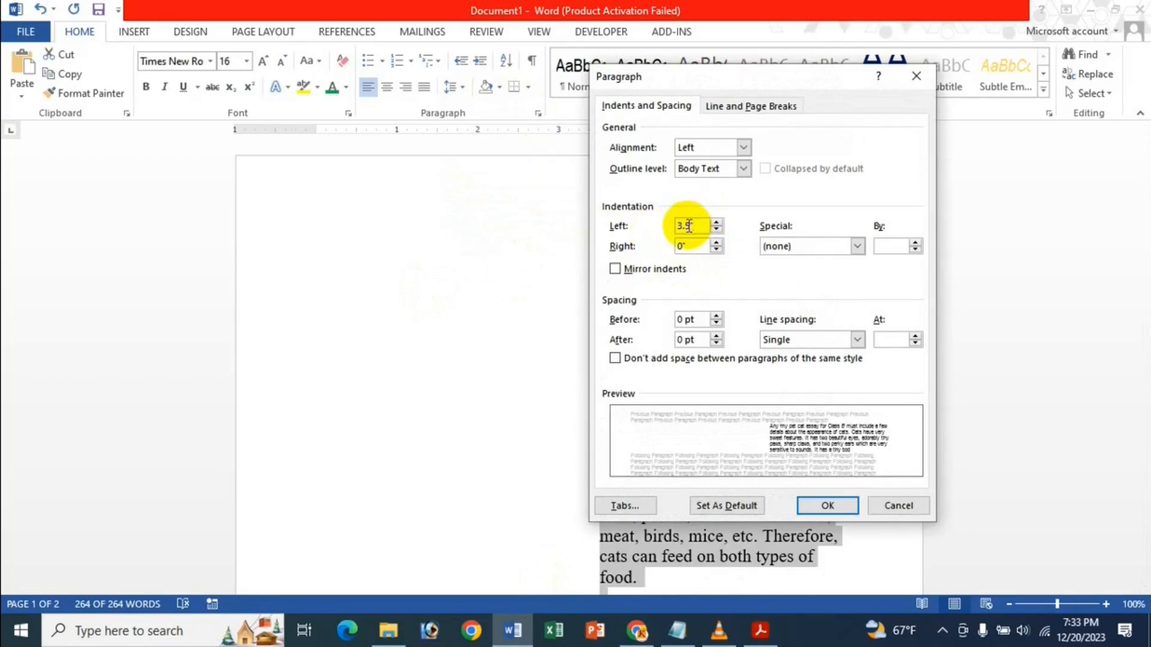
pyautogui.click(718, 232)
pyautogui.click(721, 232)
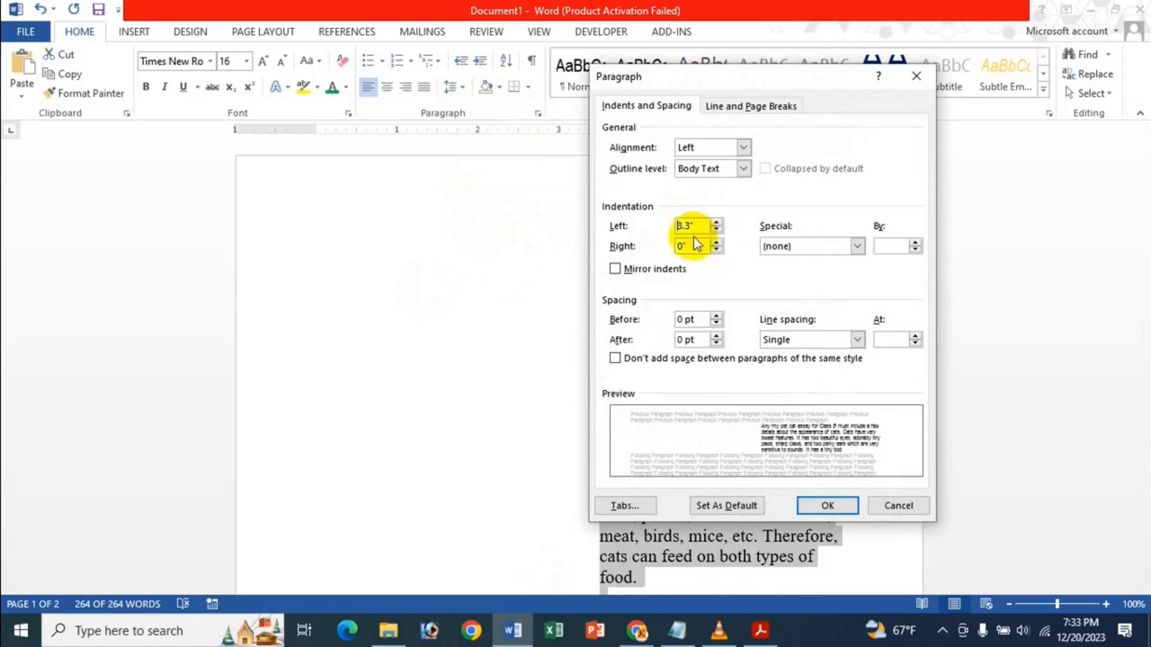
pyautogui.press('BackSpace')
pyautogui.press('BackSpace')
pyautogui.press('BackSpace')
pyautogui.press('BackSpace')
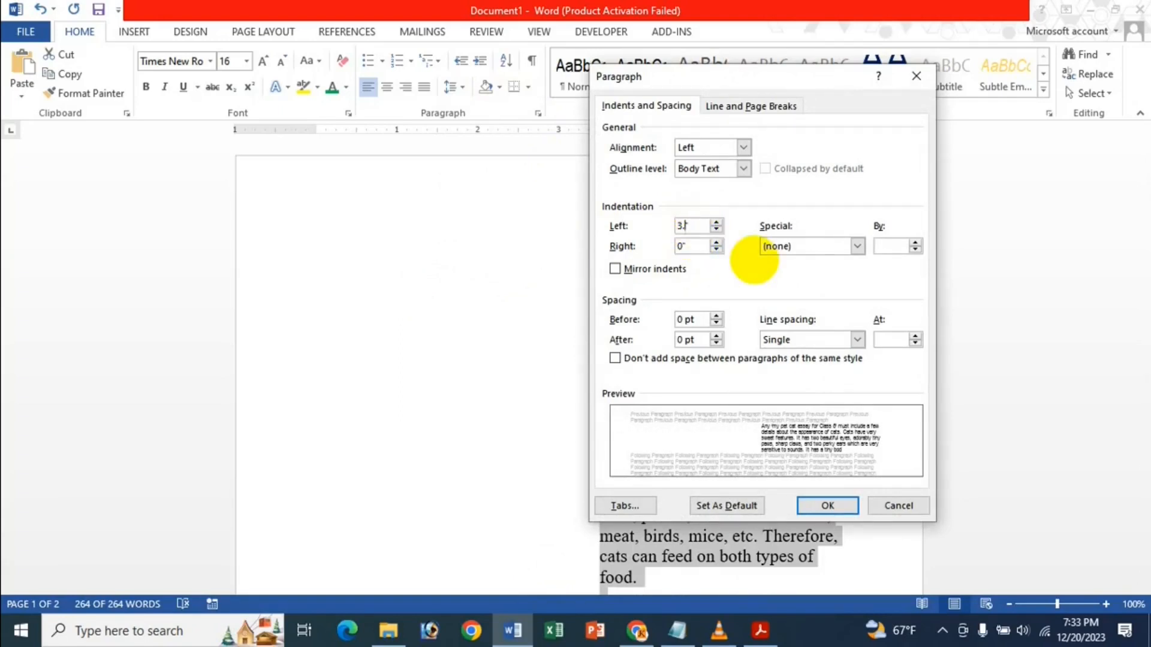
pyautogui.write('0')
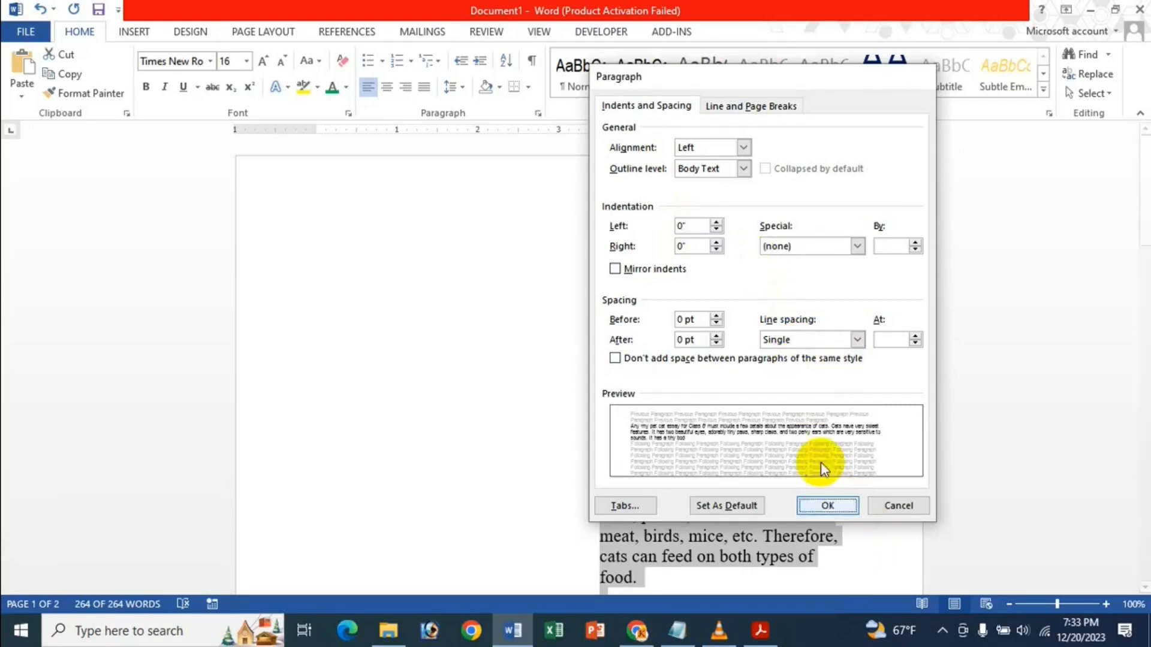
pyautogui.click(827, 506)
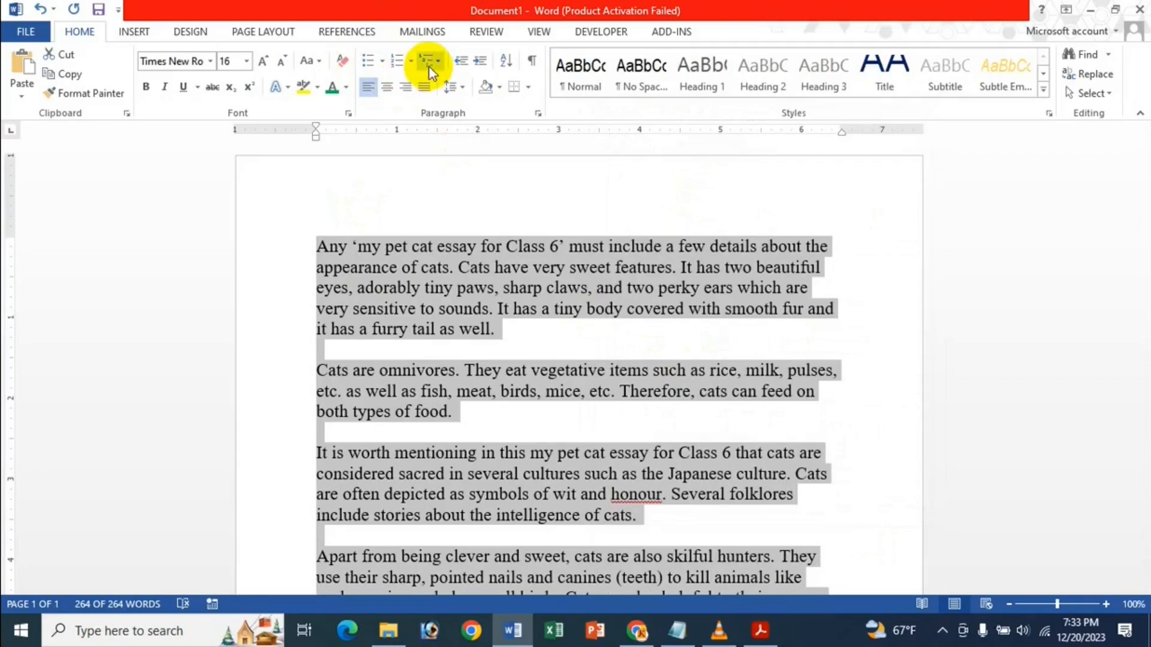
# Apply a 2.3" right indent to the essay paragraphs.
pyautogui.click(453, 89)
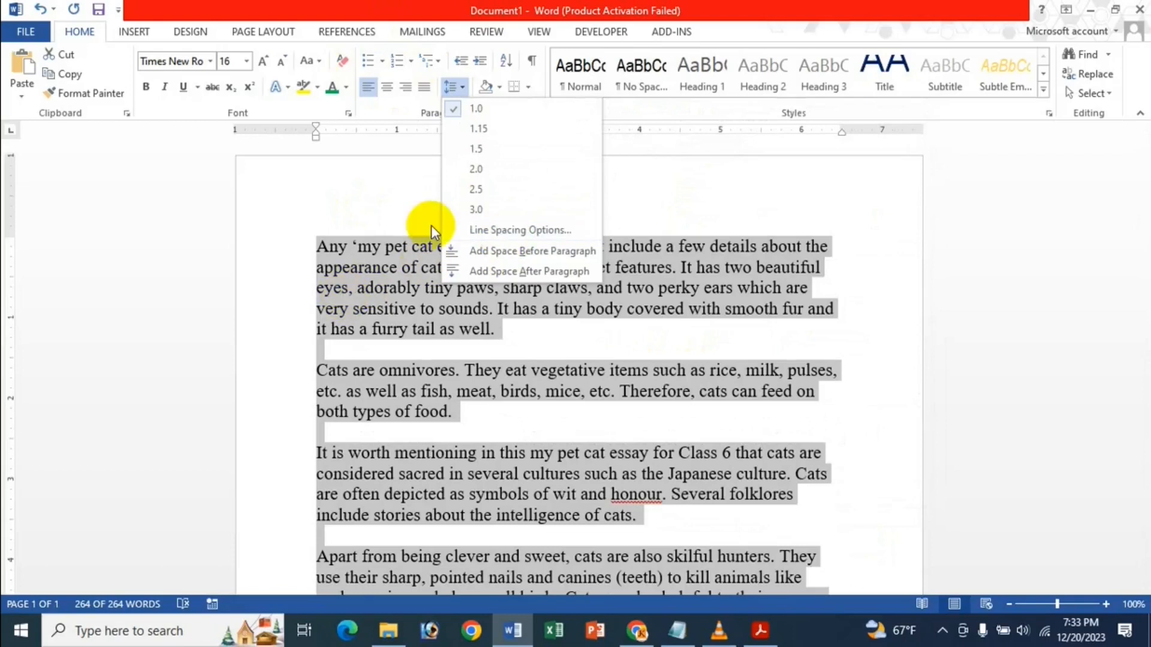
pyautogui.click(483, 229)
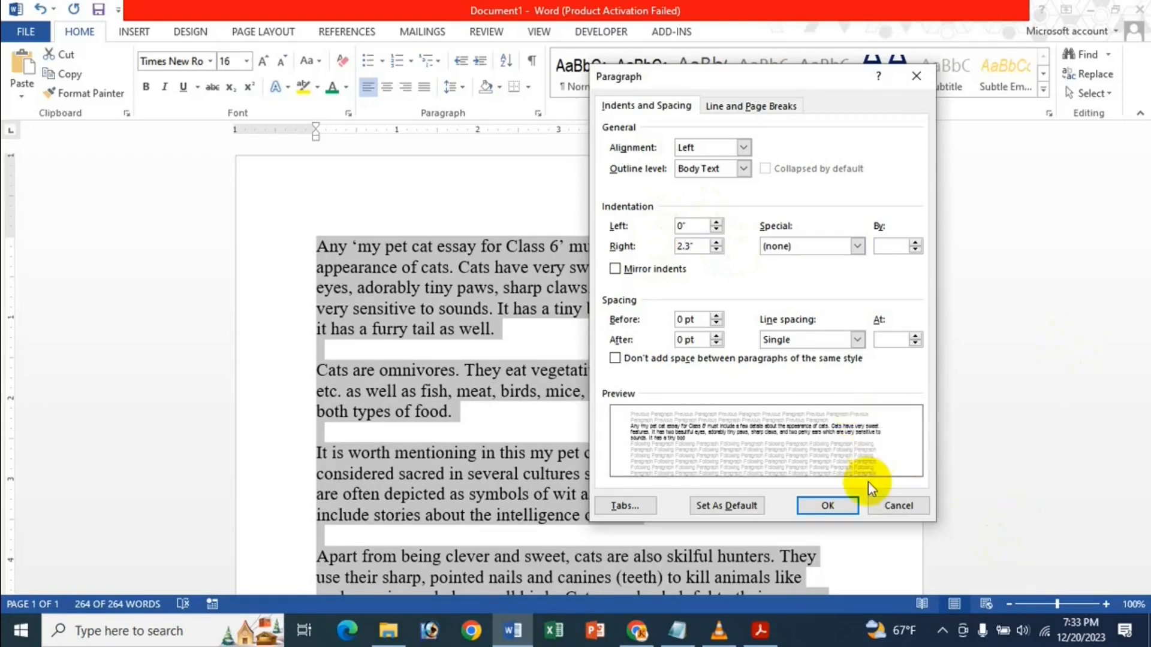
pyautogui.click(851, 506)
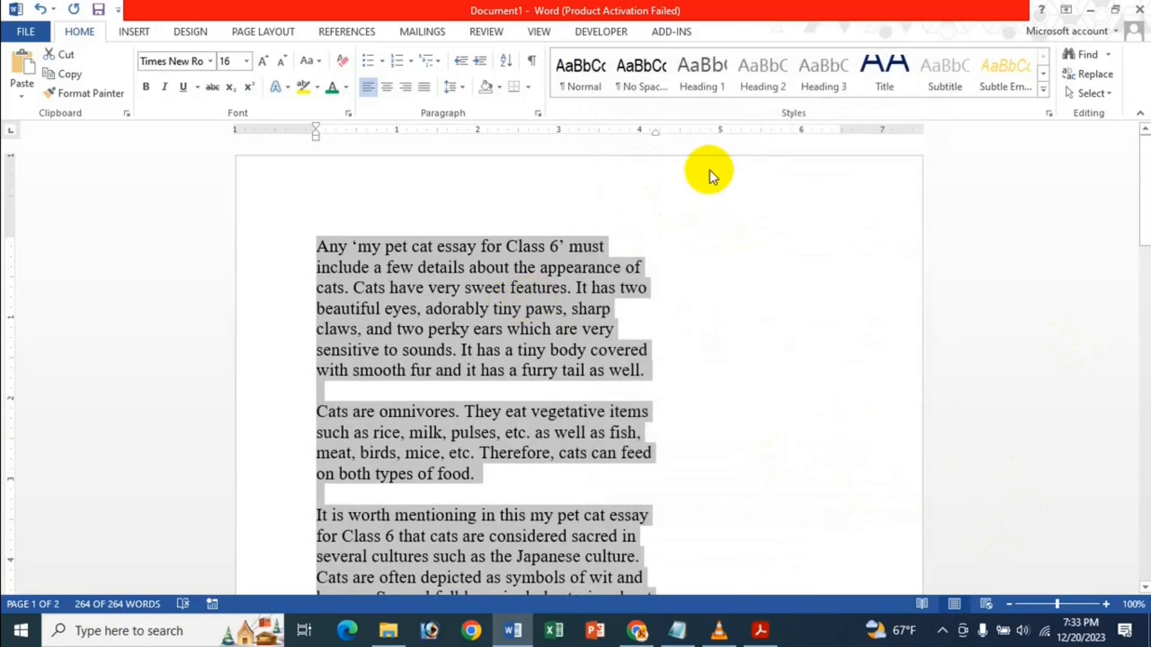
pyautogui.scroll(-3, 684, 384)
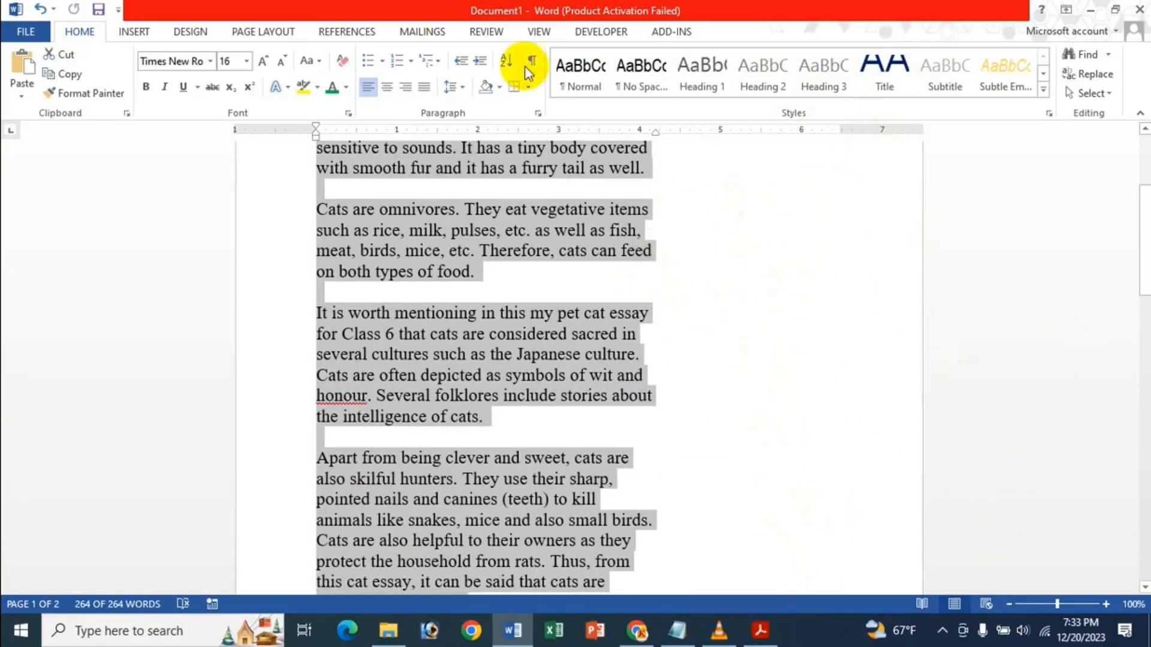
# Reopen the Paragraph dialog and change the Right indent to 0".
pyautogui.click(451, 87)
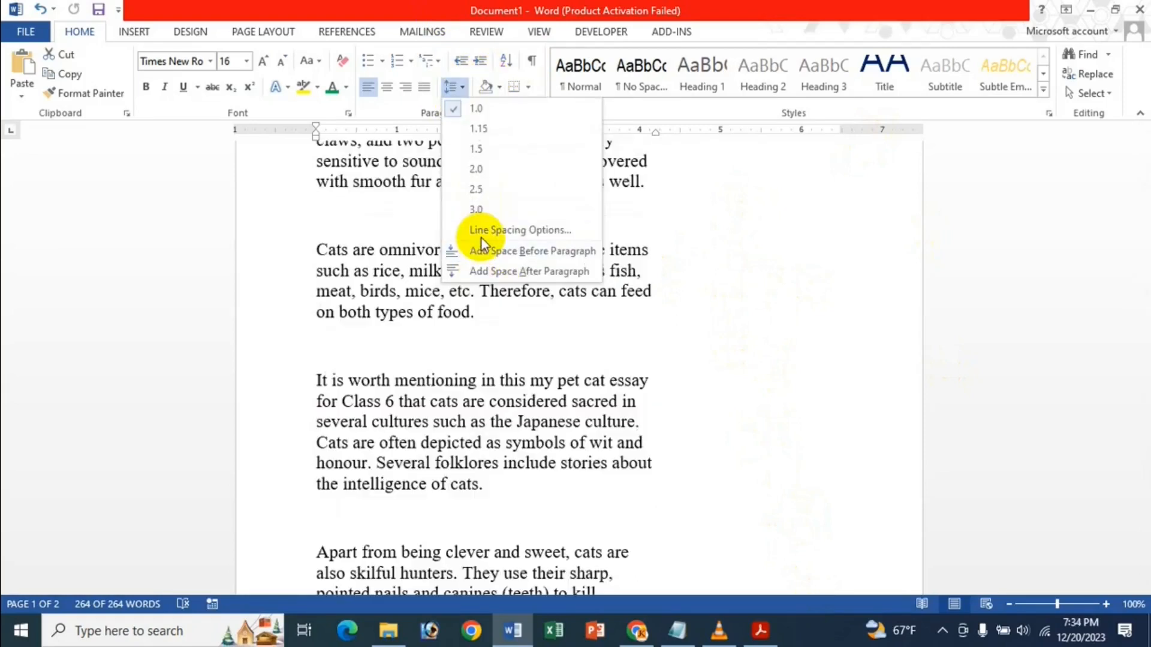
pyautogui.click(509, 230)
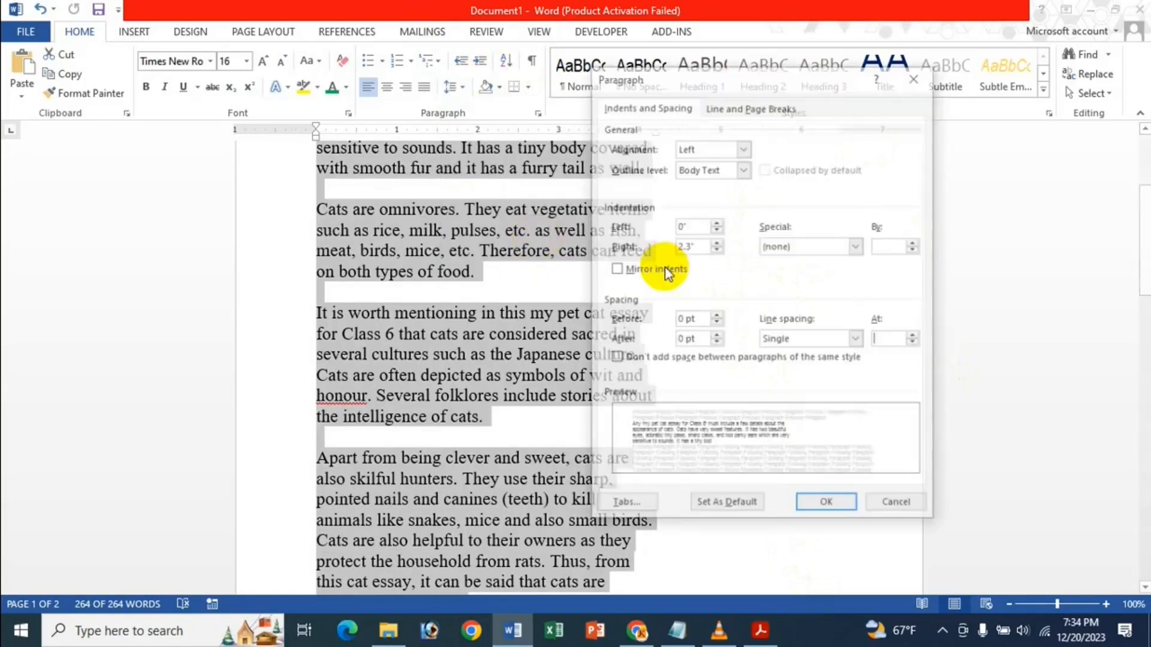
pyautogui.click(689, 246)
pyautogui.press('BackSpace')
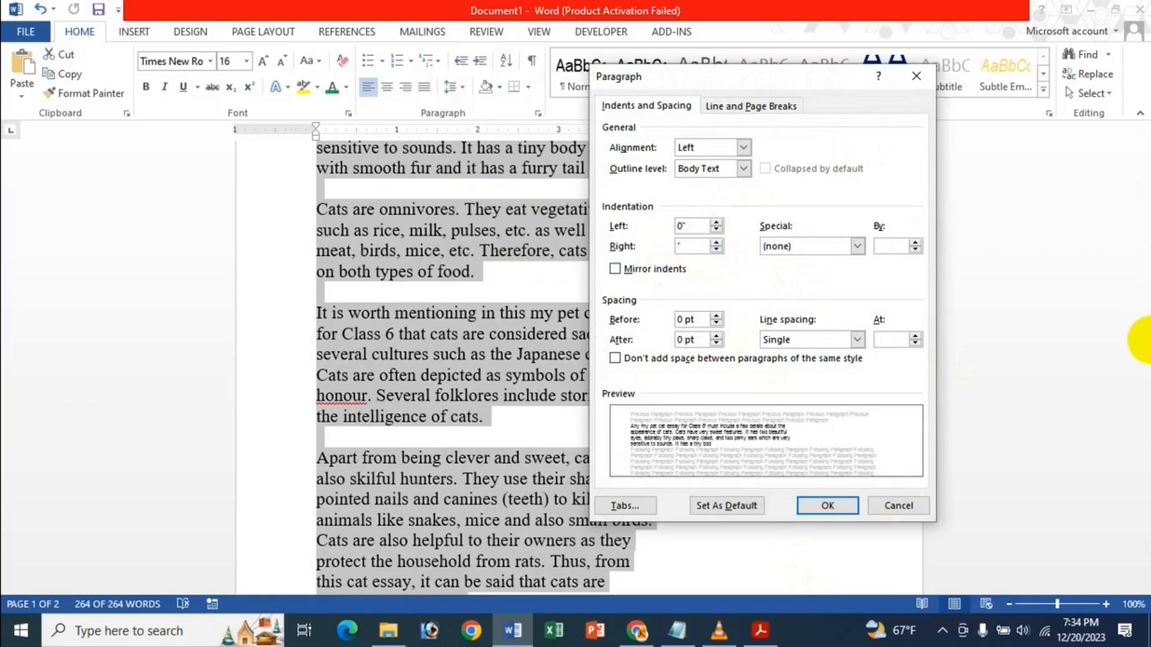
pyautogui.write('0')
pyautogui.press('Tab')
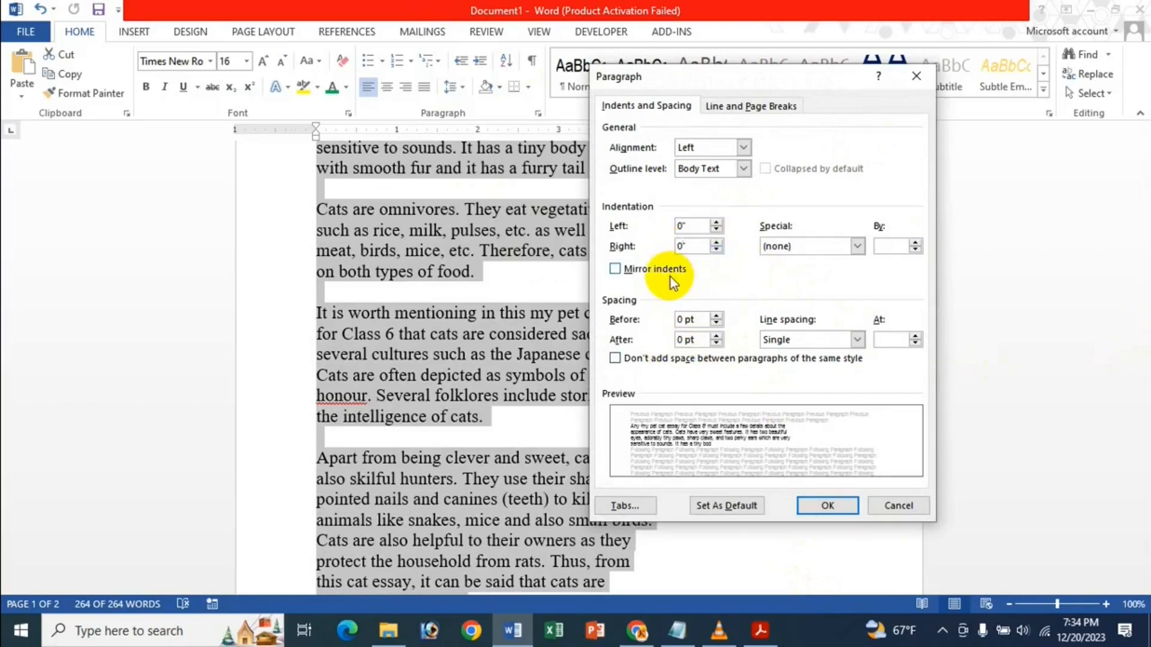
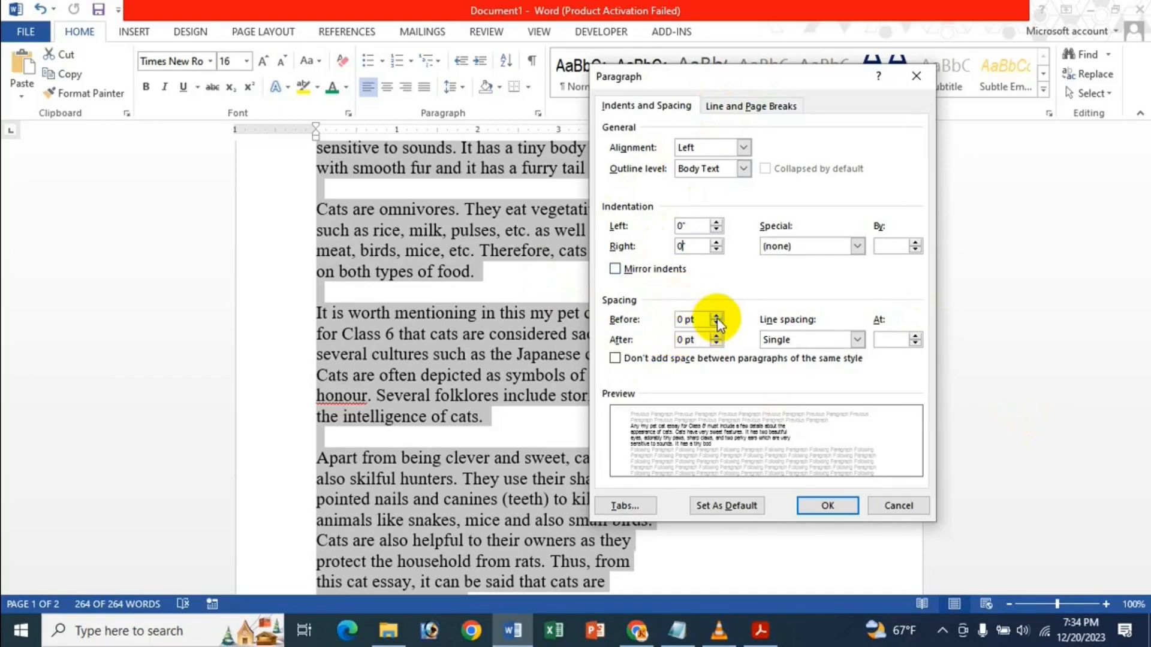
# Raise Spacing Before to 72 pt for the essay paragraphs.
pyautogui.click(717, 316)
pyautogui.click(717, 315)
pyautogui.click(716, 316)
pyautogui.click(717, 315)
pyautogui.click(716, 315)
pyautogui.click(716, 315)
pyautogui.click(717, 316)
pyautogui.click(717, 315)
pyautogui.click(716, 315)
pyautogui.click(717, 315)
pyautogui.click(717, 315)
pyautogui.click(716, 315)
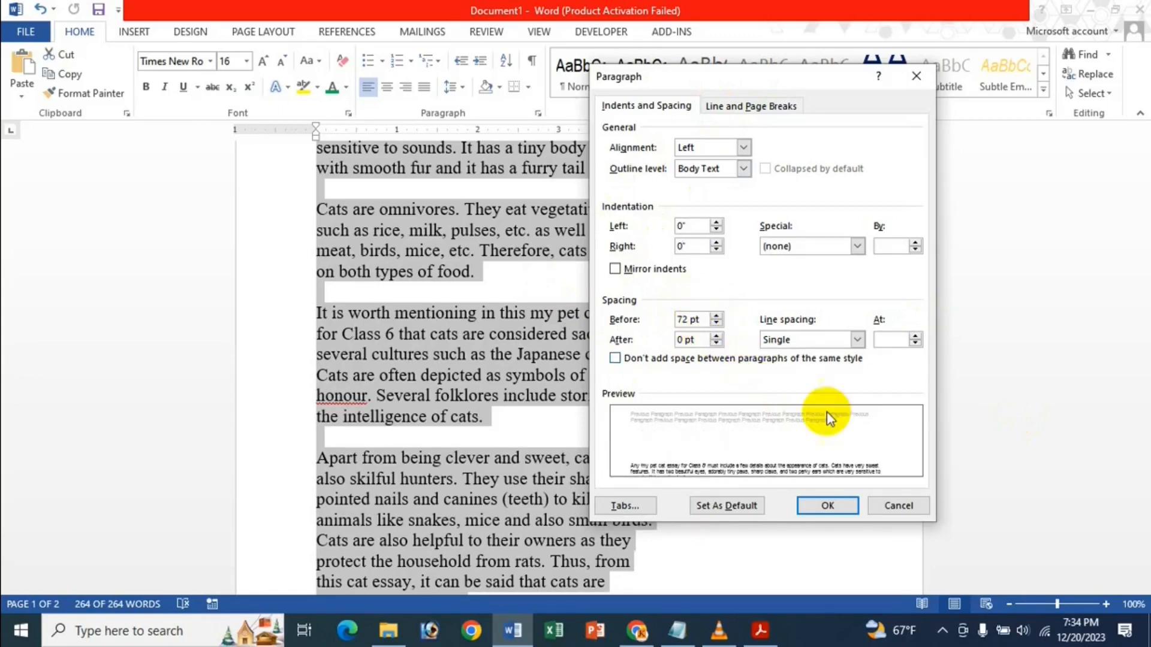
pyautogui.click(826, 502)
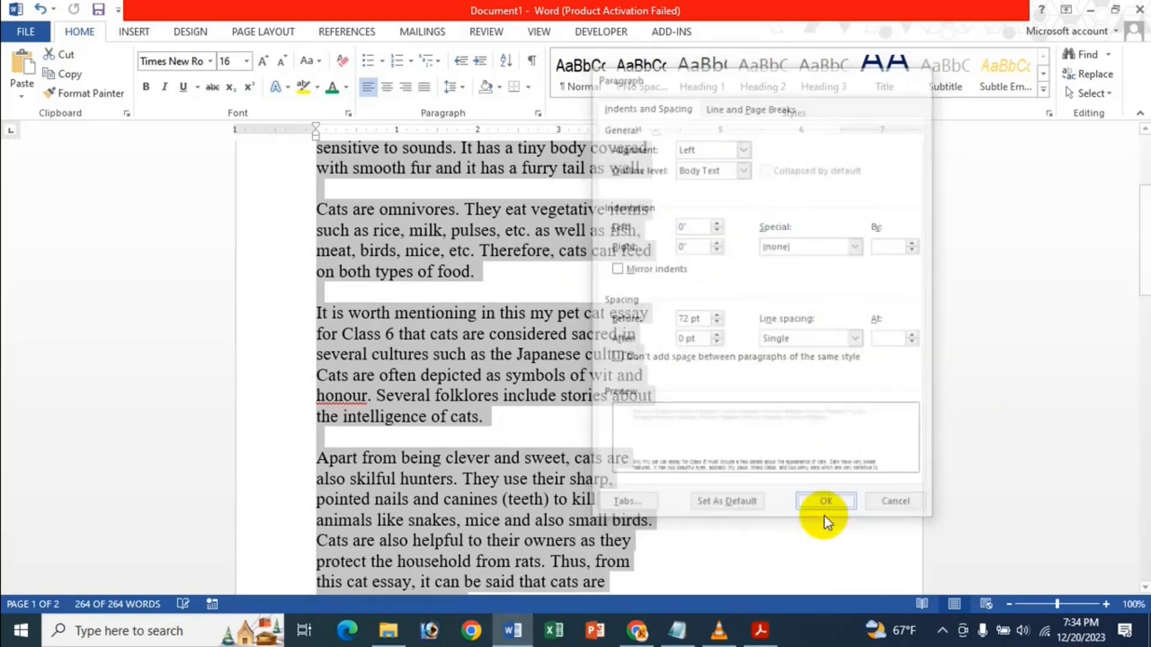
# Reopen Line Spacing Options to bring the paragraph spacing settings back up.
pyautogui.scroll(3, 523, 224)
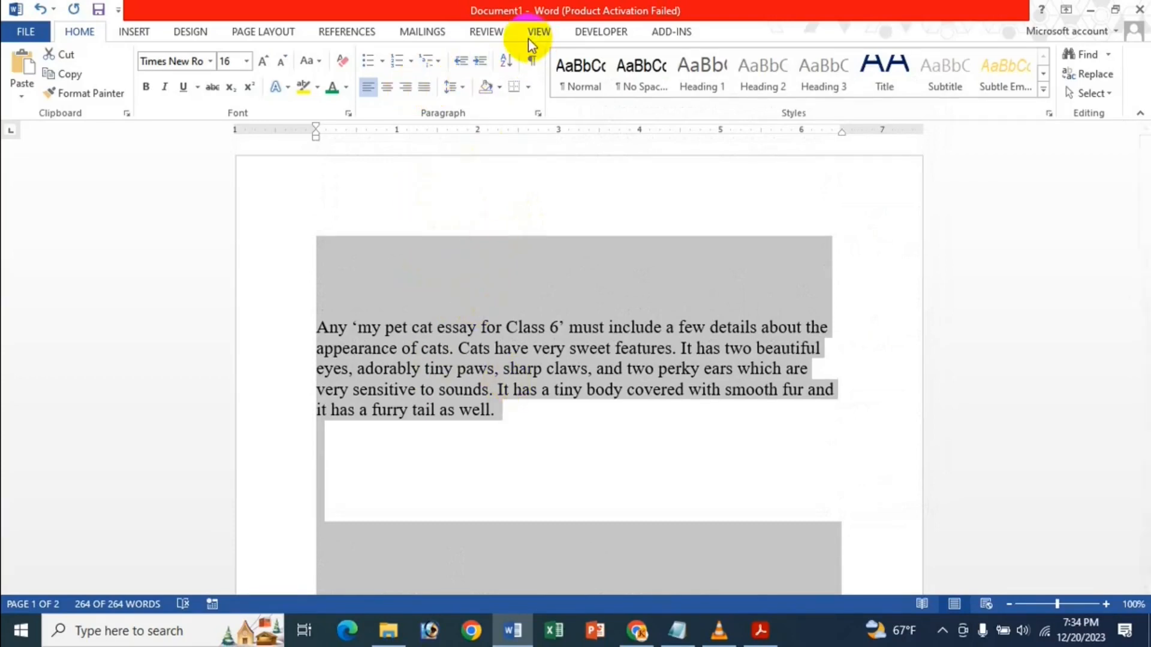
pyautogui.click(465, 83)
pyautogui.click(473, 228)
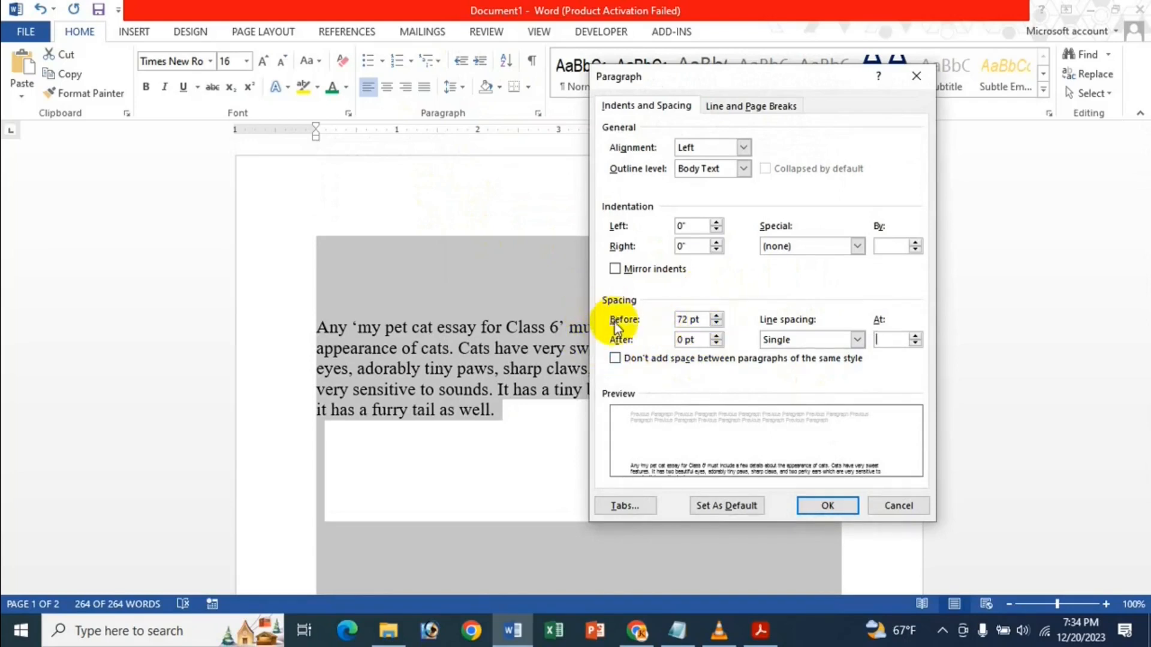
# Add 60 pt of space after the essay paragraphs.
pyautogui.click(717, 336)
pyautogui.click(717, 337)
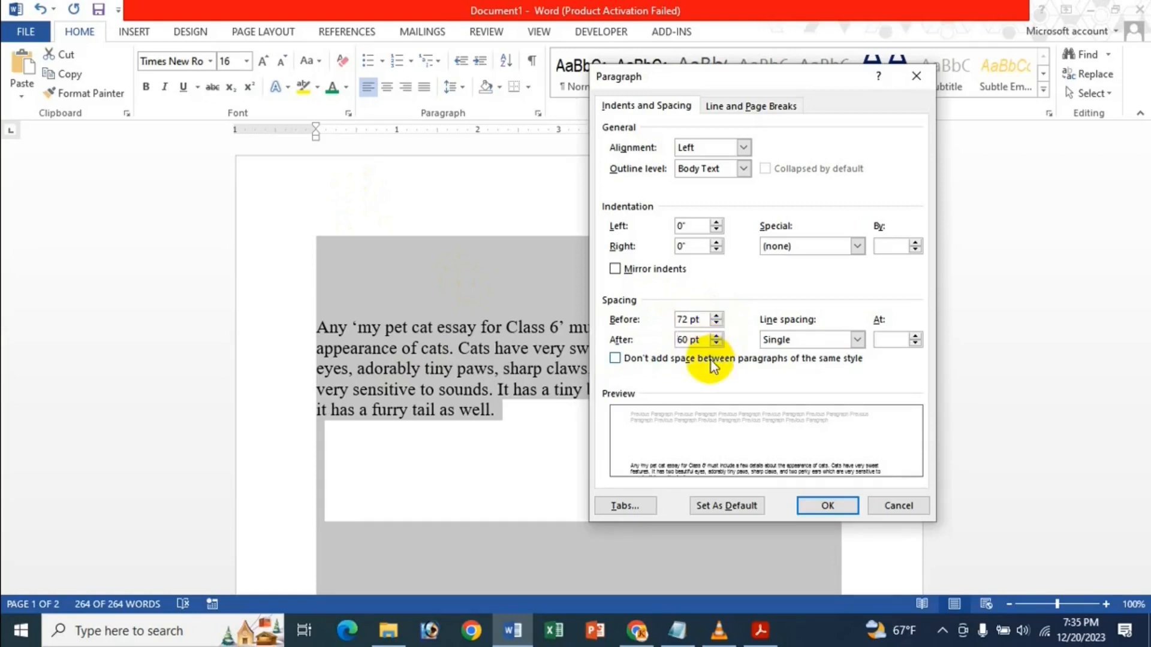
pyautogui.click(697, 339)
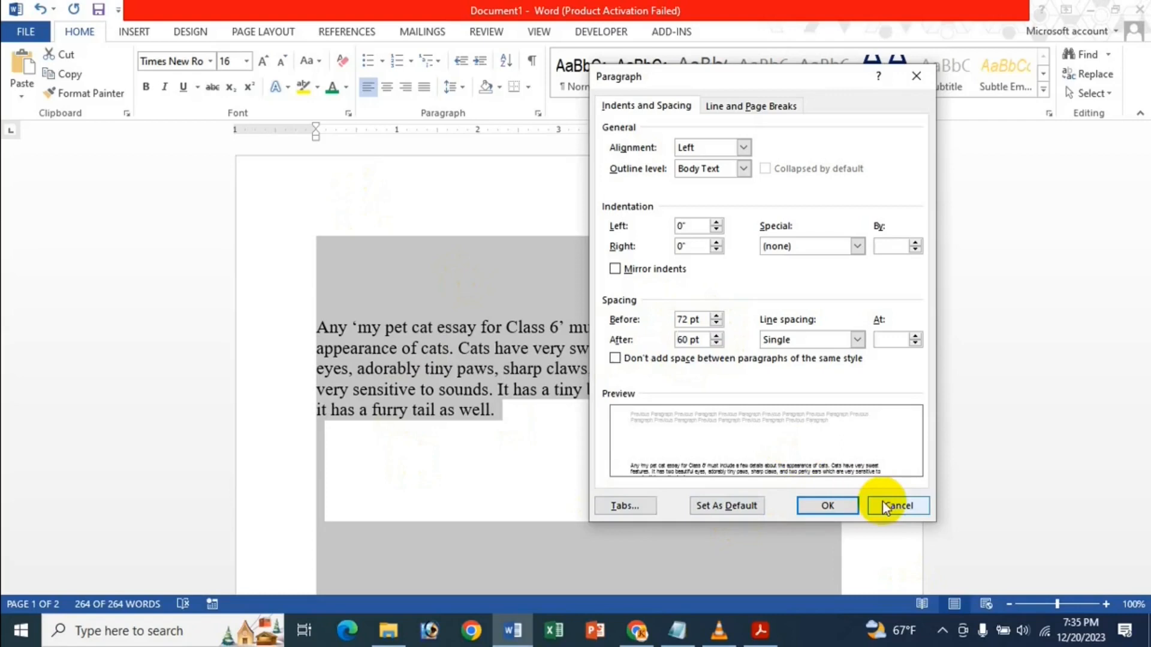
pyautogui.click(844, 503)
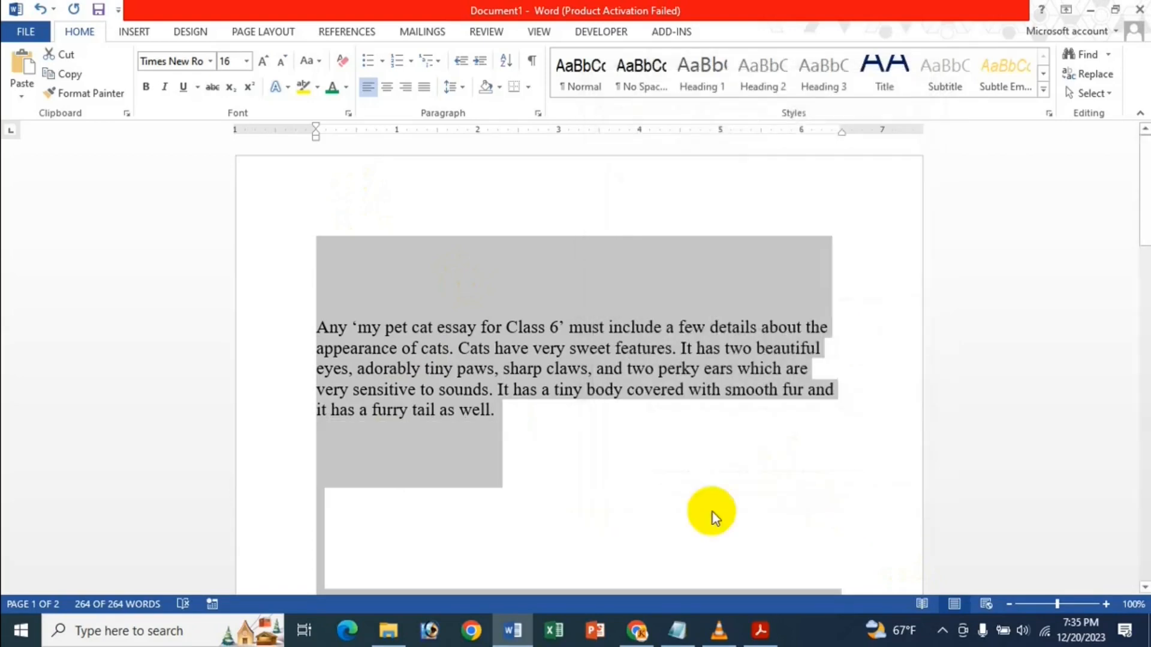
# Check Line Spacing Options without changes, then reopen the Line and Paragraph Spacing dropdown.
pyautogui.scroll(-5, 393, 420)
pyautogui.scroll(3, 366, 288)
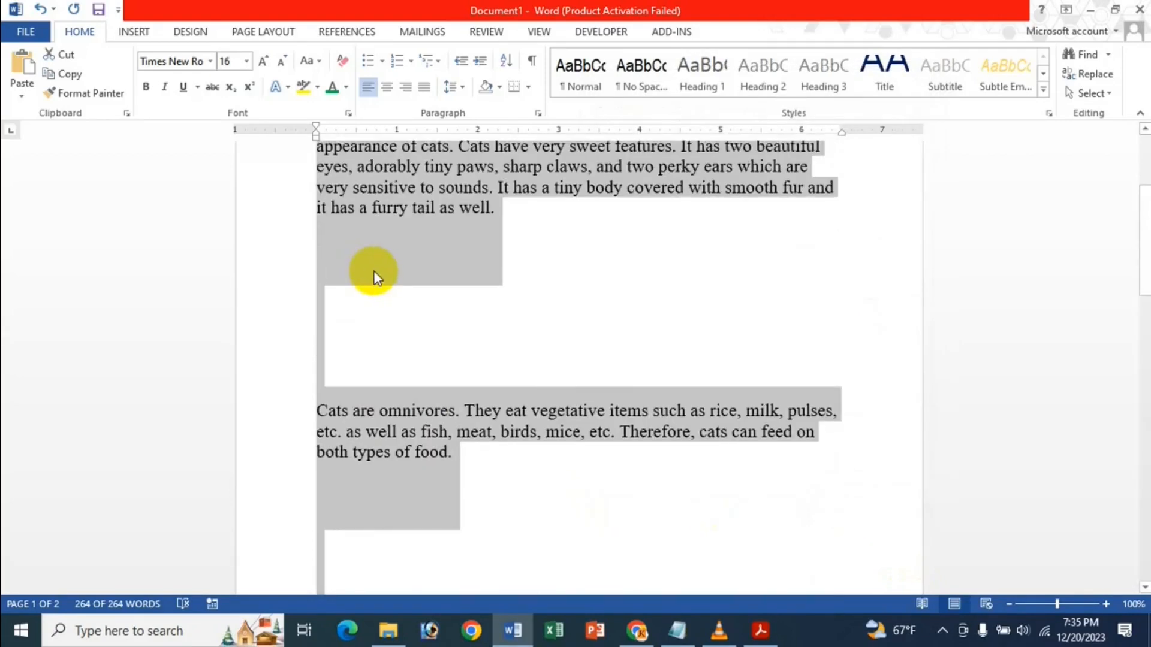
pyautogui.scroll(4, 332, 380)
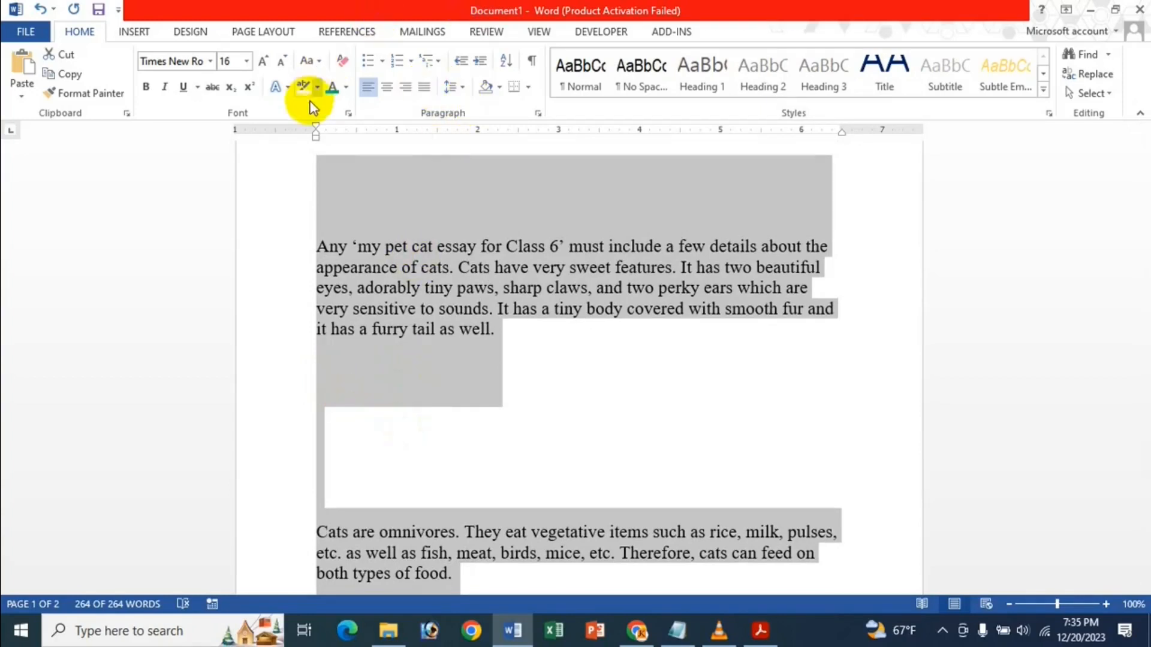
pyautogui.click(456, 88)
pyautogui.click(508, 231)
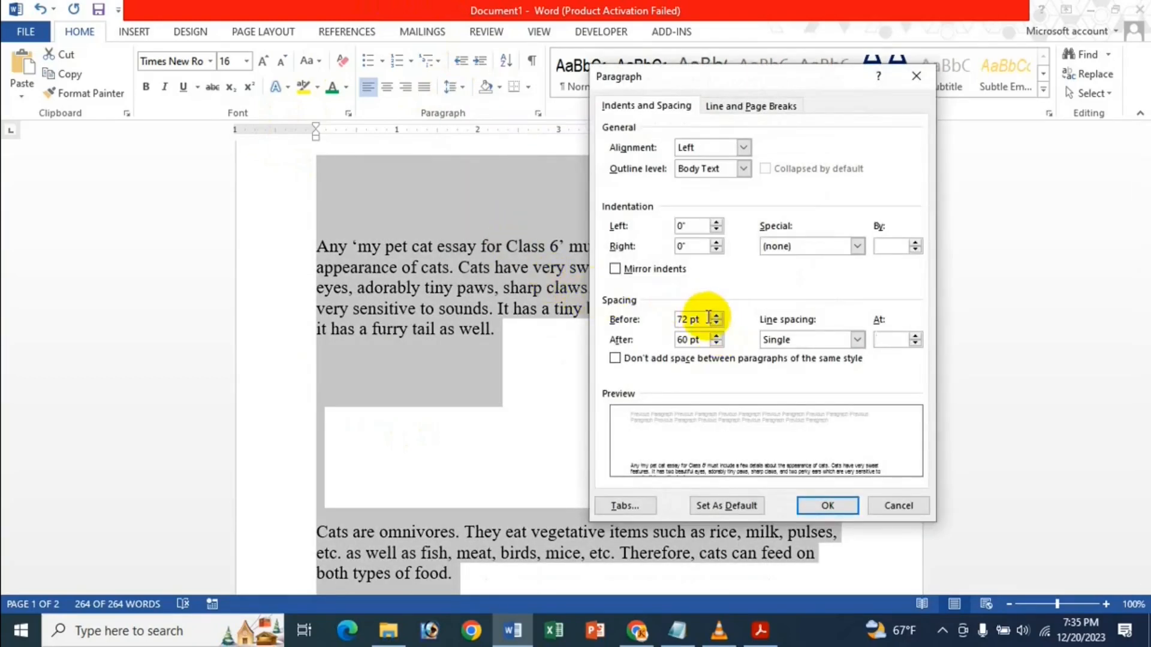
pyautogui.click(904, 505)
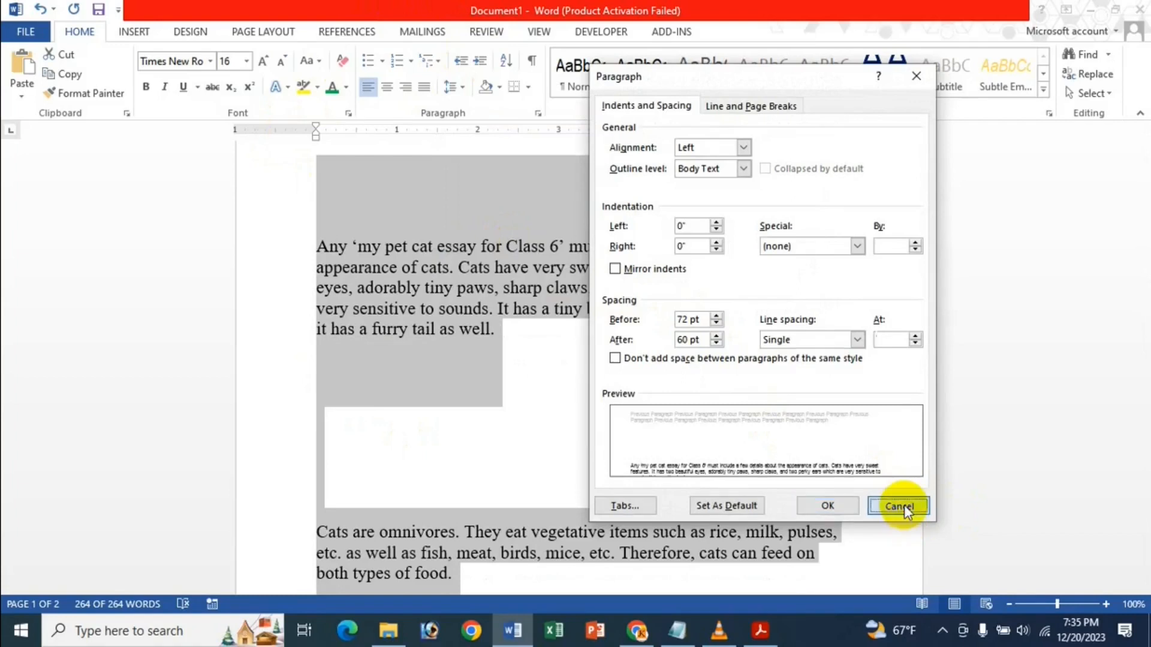
pyautogui.click(454, 86)
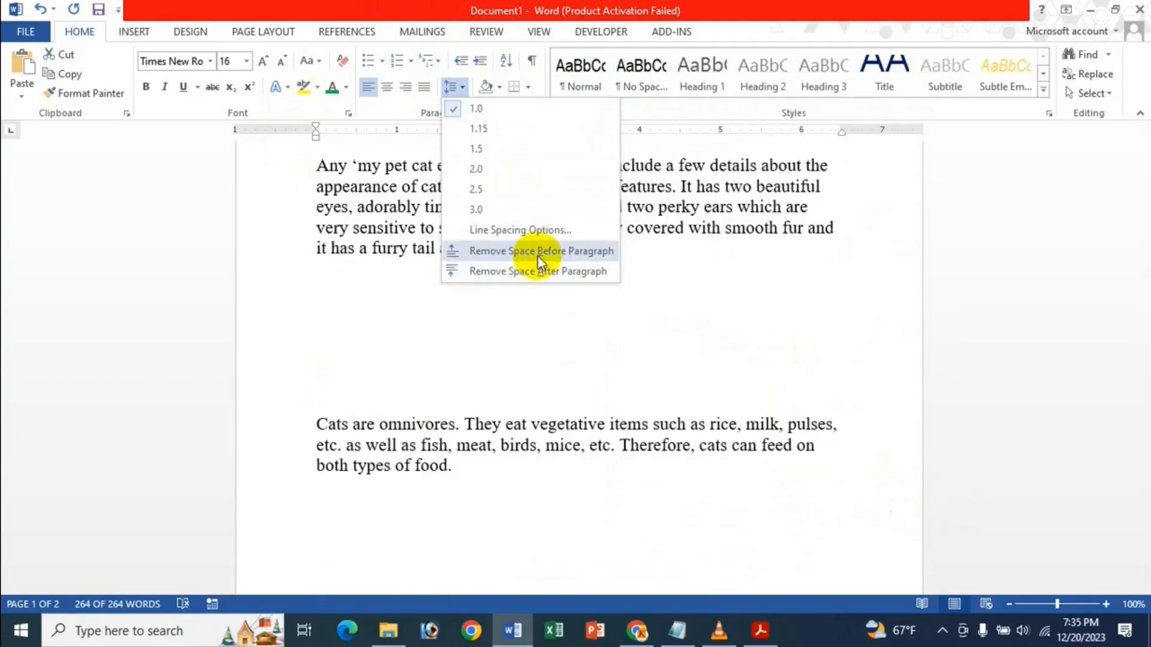
pyautogui.click(537, 255)
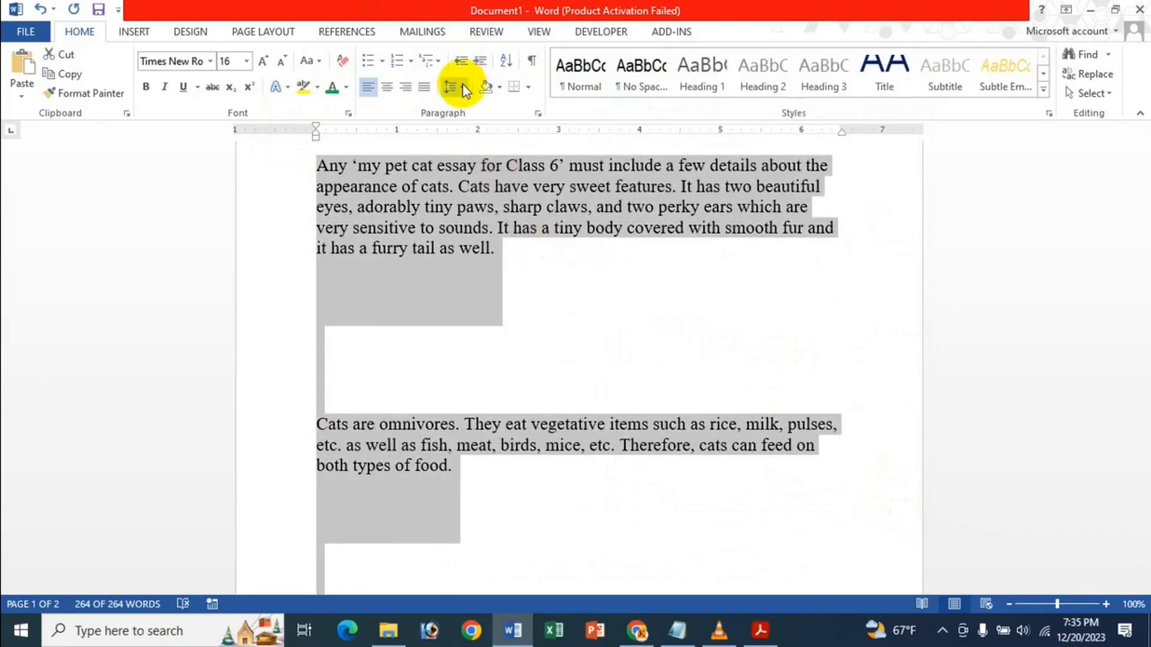
pyautogui.scroll(2, 456, 206)
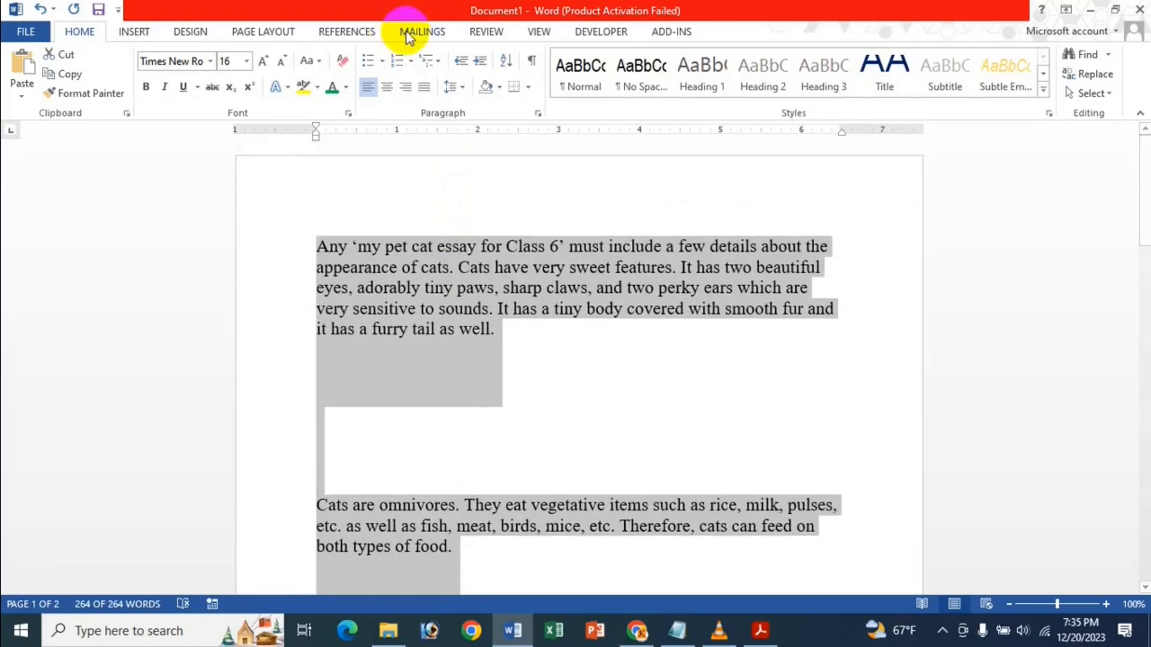
pyautogui.click(451, 86)
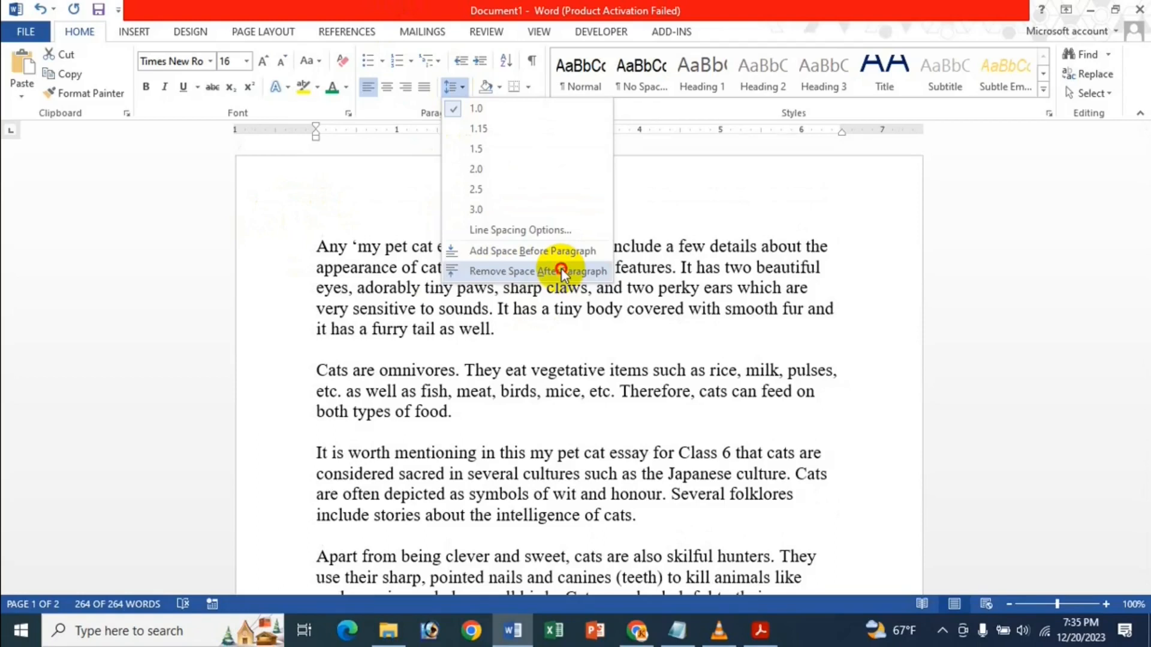
pyautogui.click(561, 270)
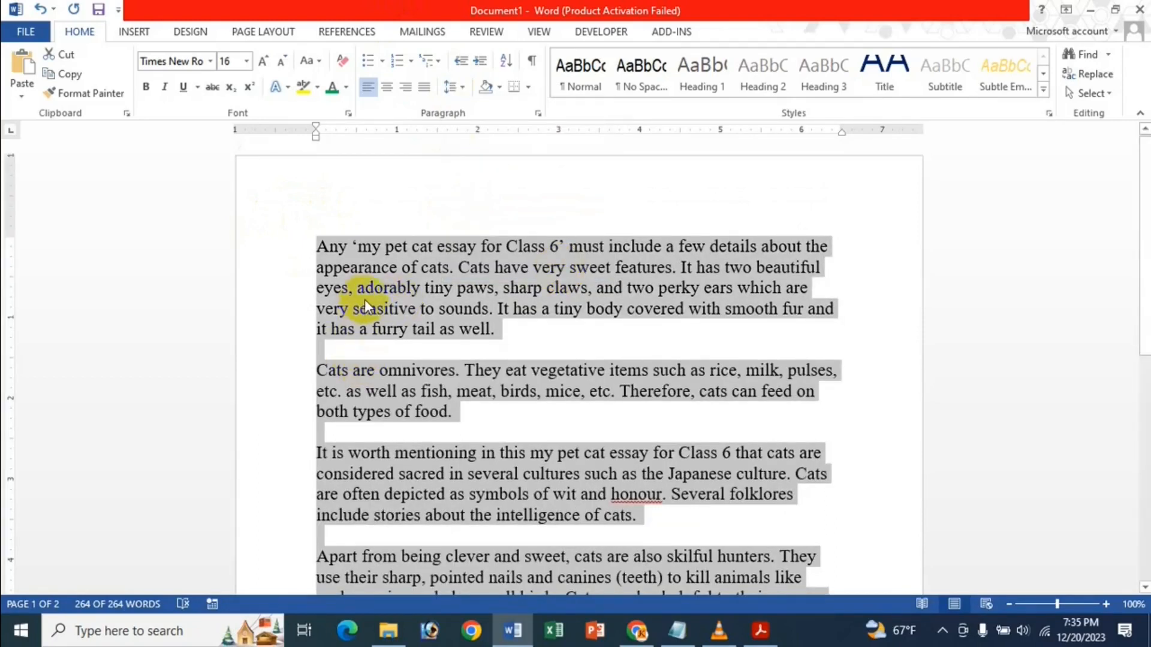
pyautogui.click(464, 84)
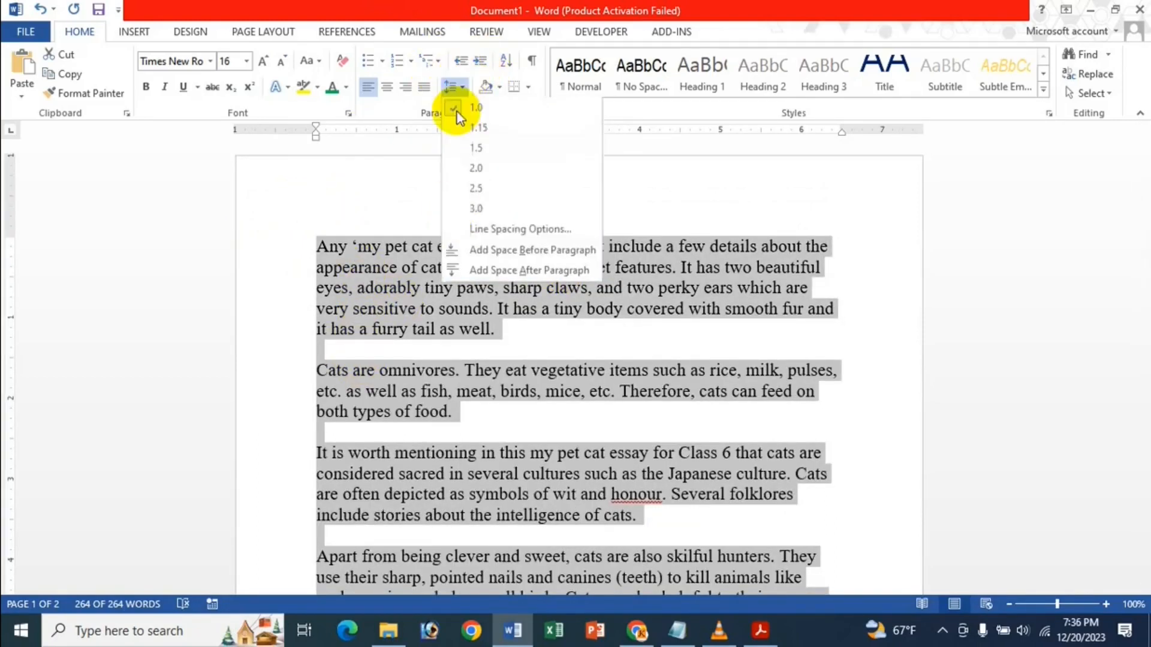
pyautogui.click(464, 84)
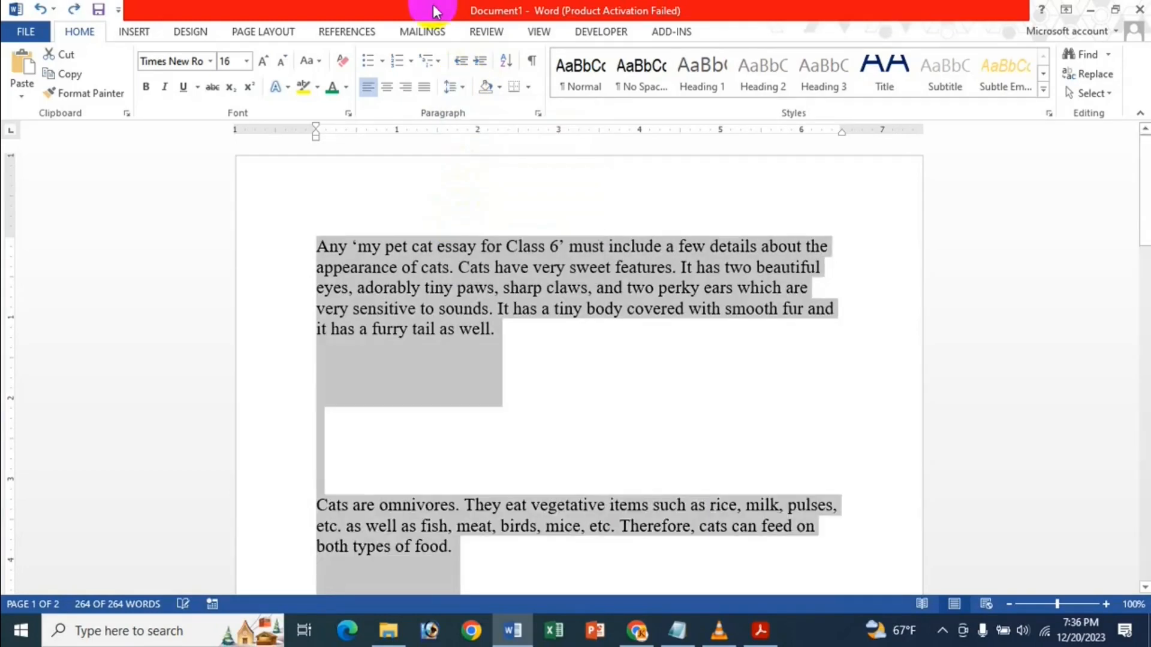
pyautogui.click(462, 87)
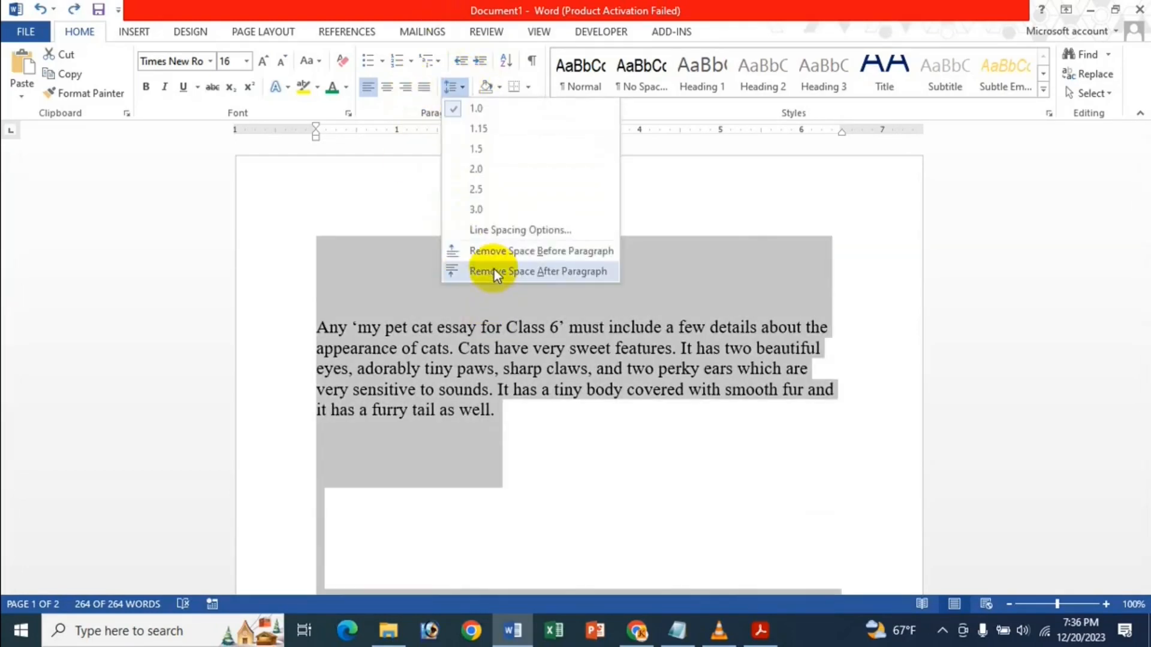
# Set spacing Before and After to 0 pt, keeping Single line spacing.
pyautogui.click(495, 231)
pyautogui.click(685, 319)
pyautogui.write('0')
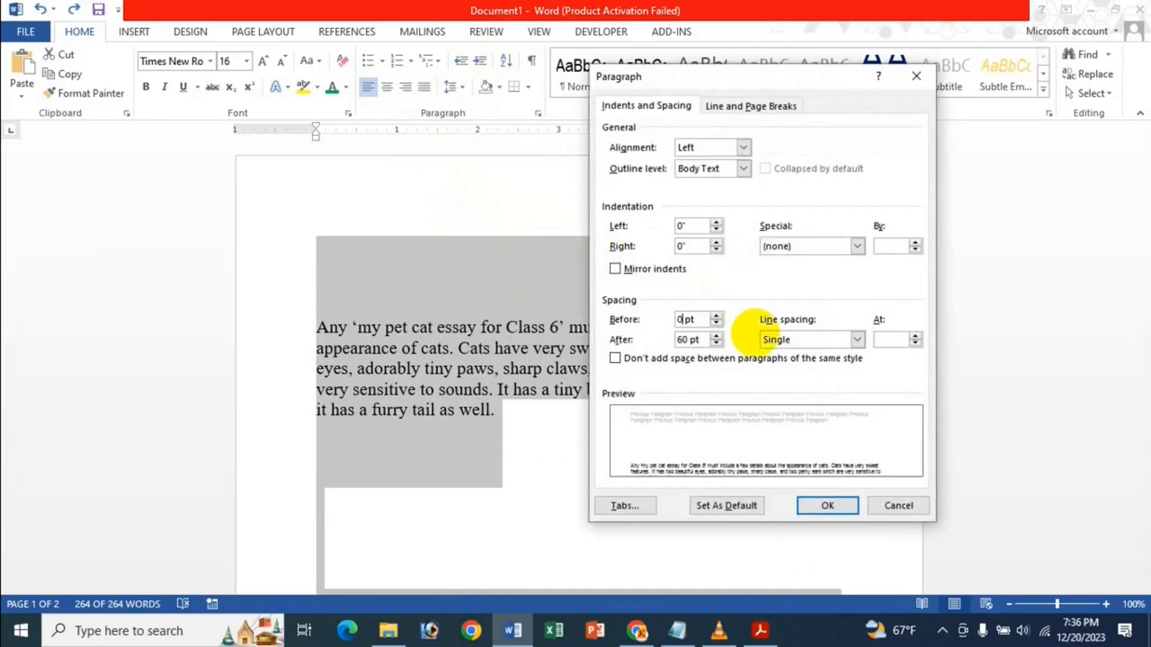
pyautogui.click(689, 338)
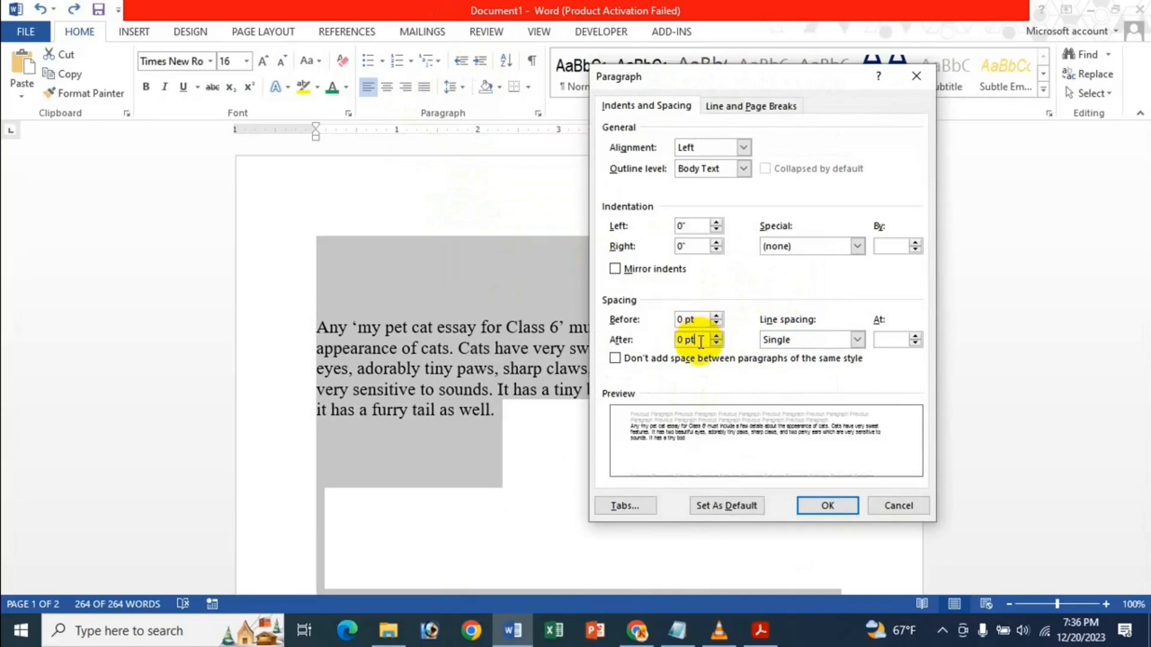
pyautogui.click(816, 339)
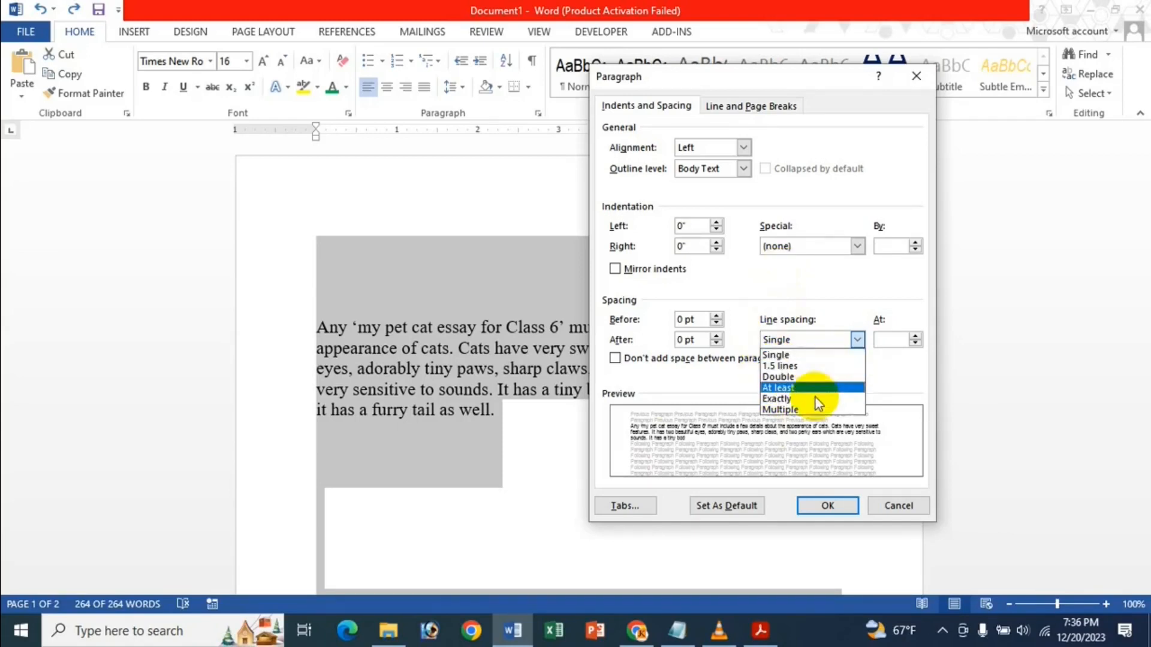
pyautogui.click(797, 336)
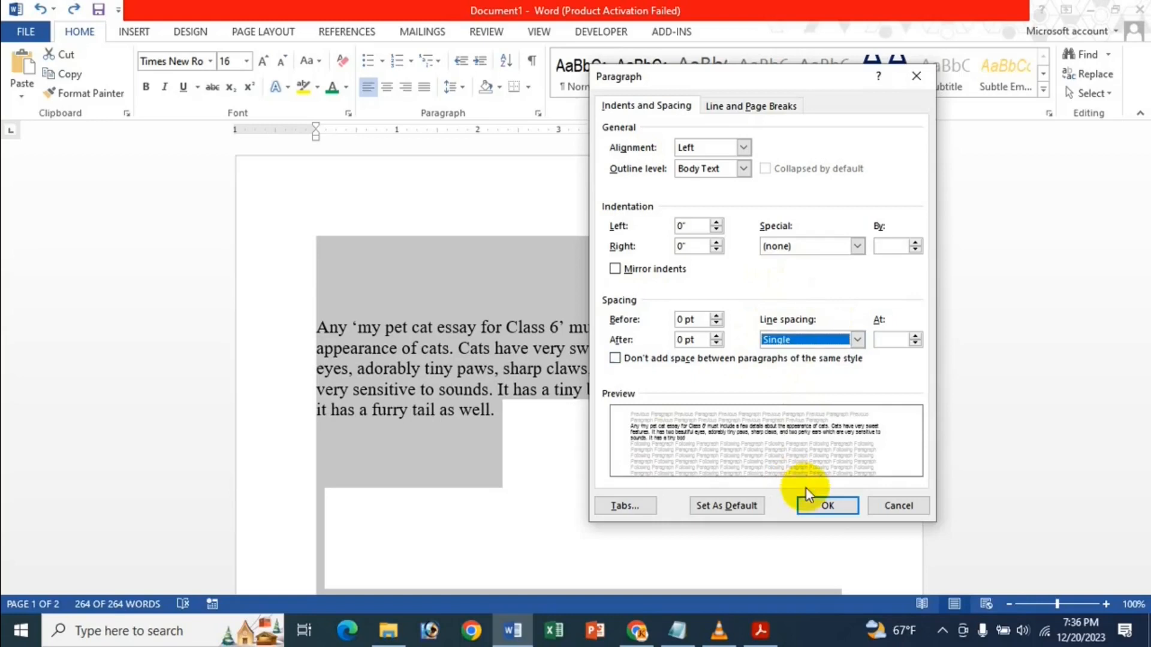
pyautogui.click(819, 505)
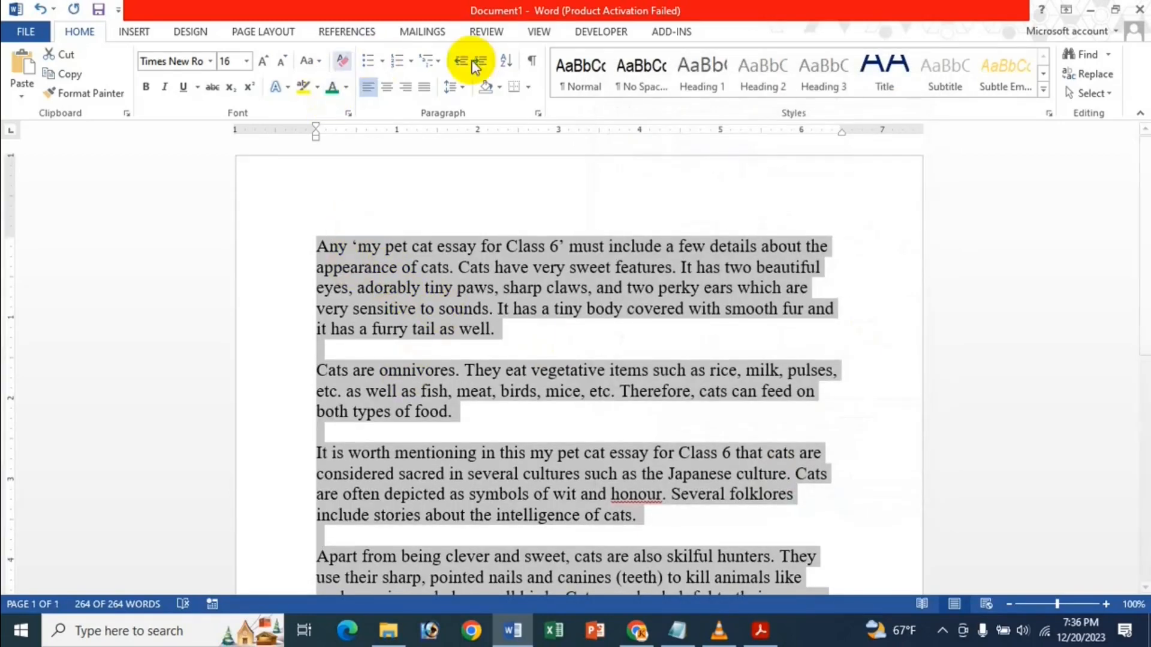
# Switch the essay paragraphs to 1.5 lines line spacing.
pyautogui.click(452, 86)
pyautogui.click(535, 223)
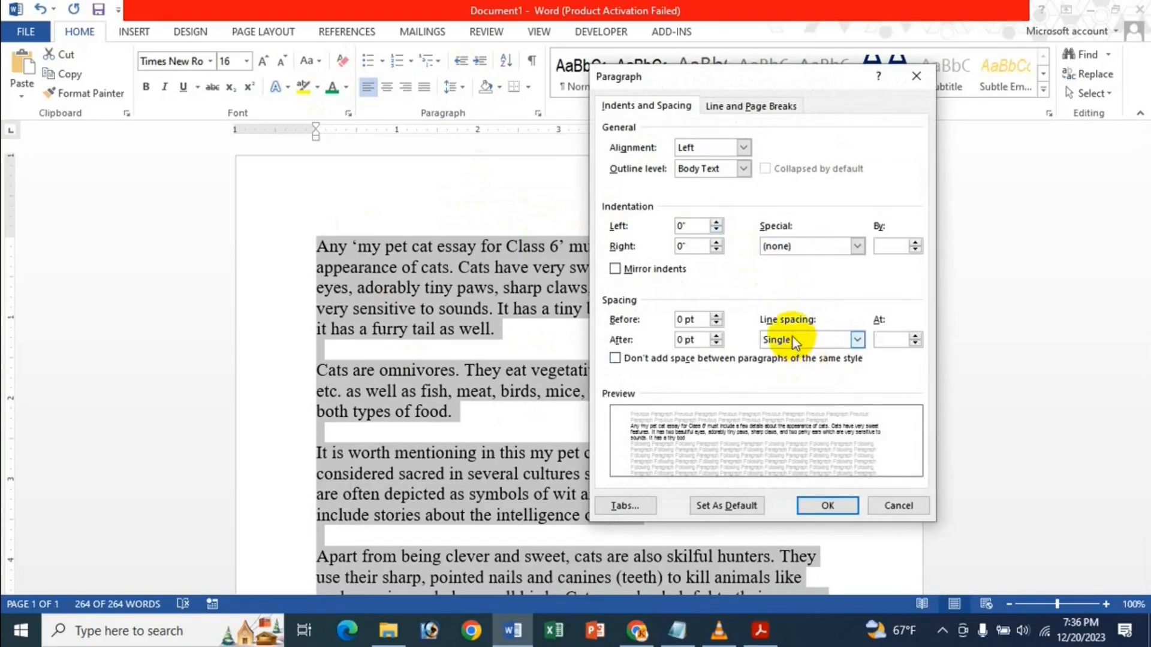
pyautogui.click(792, 339)
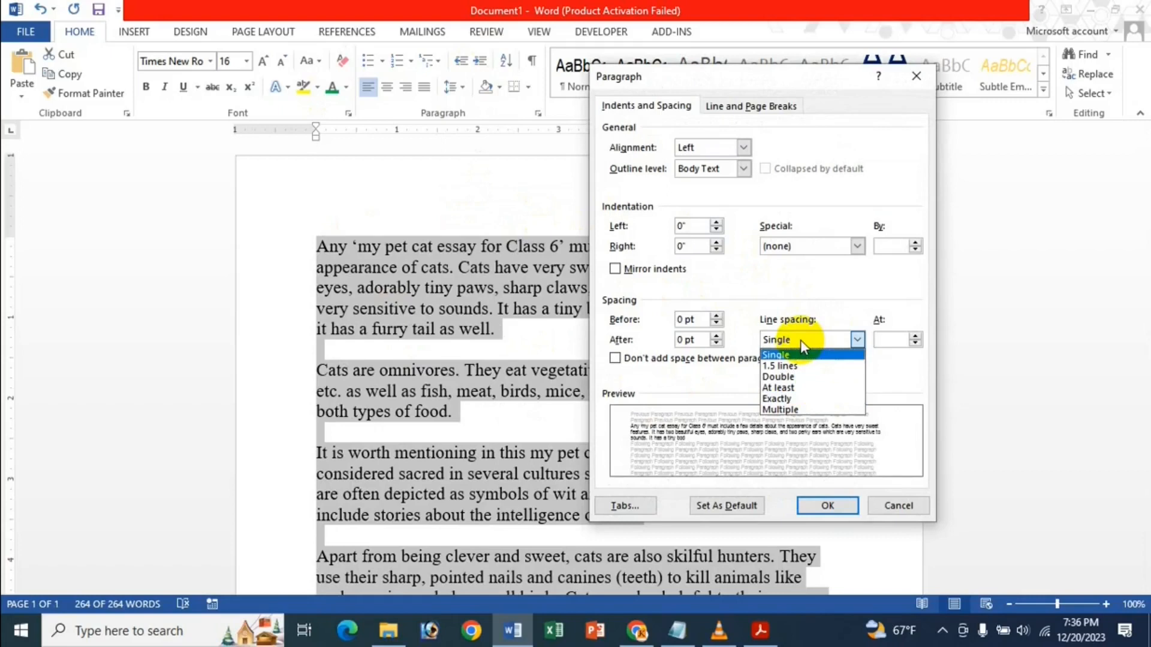
pyautogui.click(781, 366)
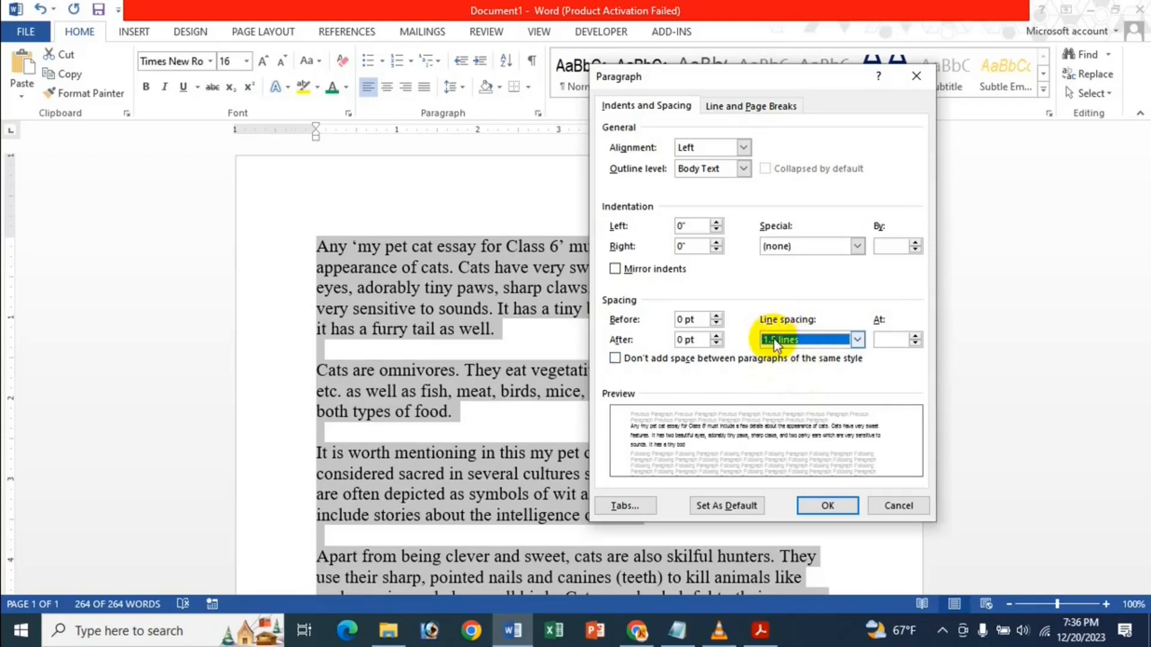
pyautogui.click(826, 505)
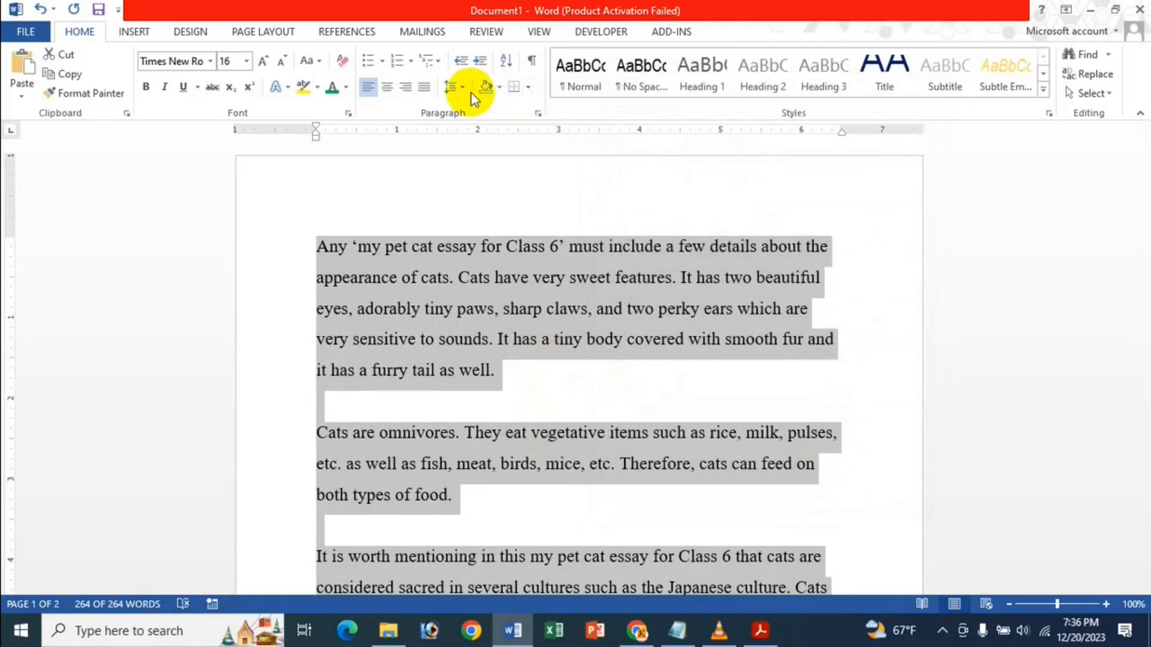
# Reopen Line Spacing Options and expand the Line spacing list.
pyautogui.click(456, 85)
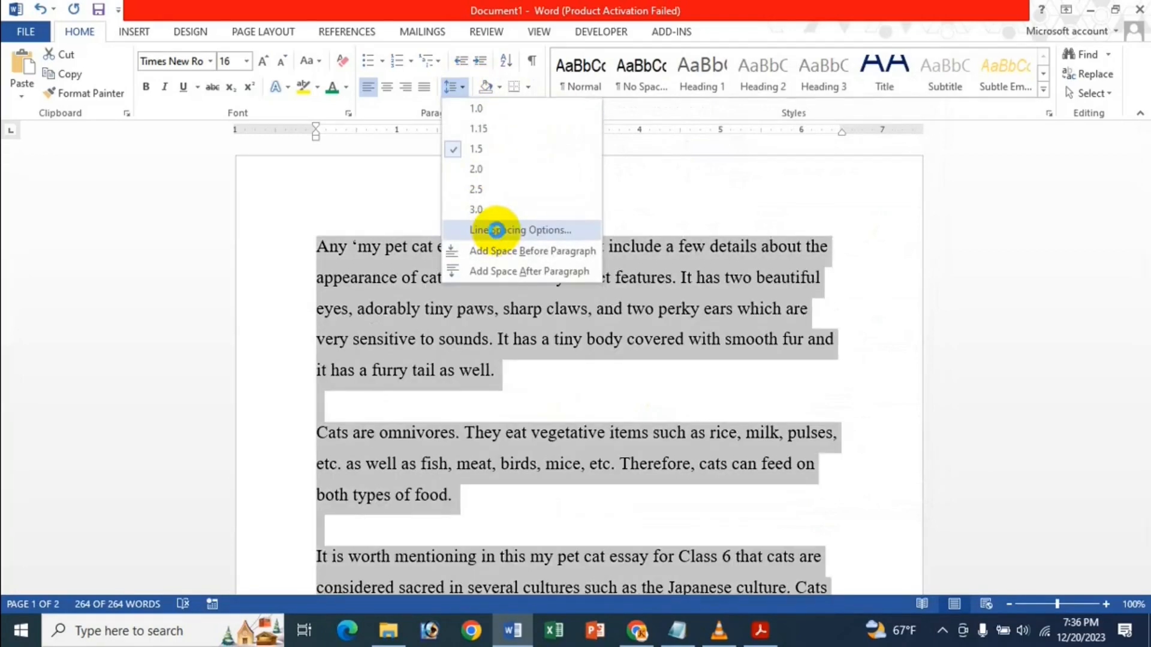
pyautogui.click(497, 229)
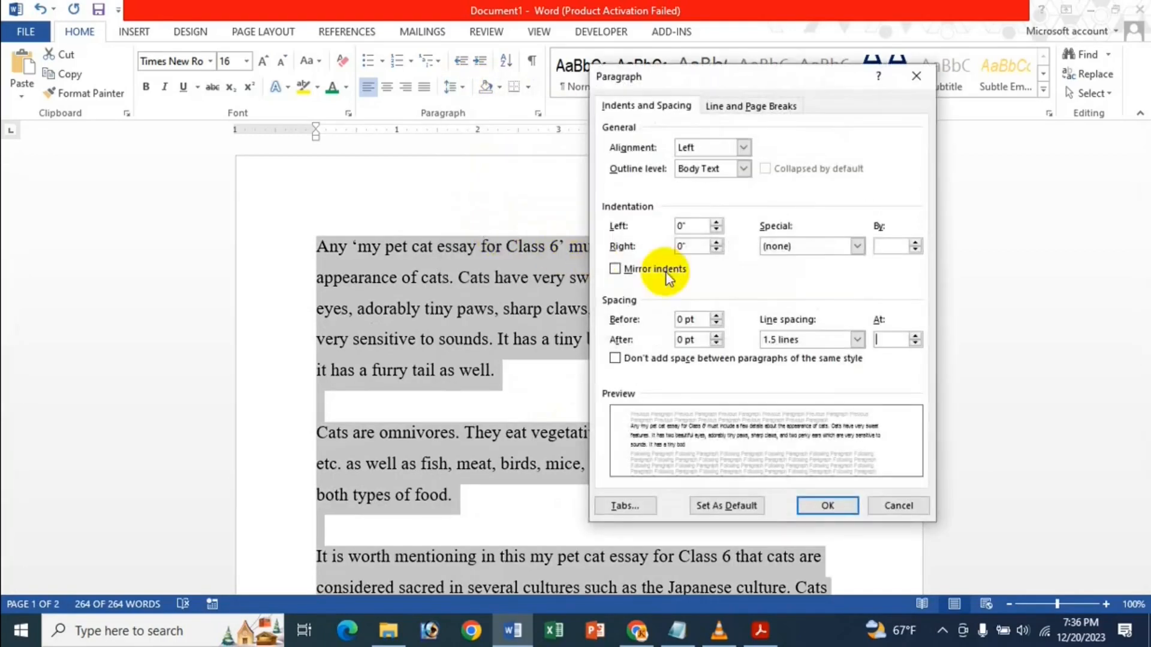
pyautogui.click(768, 340)
# Apply double spacing, then change the essay to At least 12 pt line spacing.
pyautogui.click(820, 514)
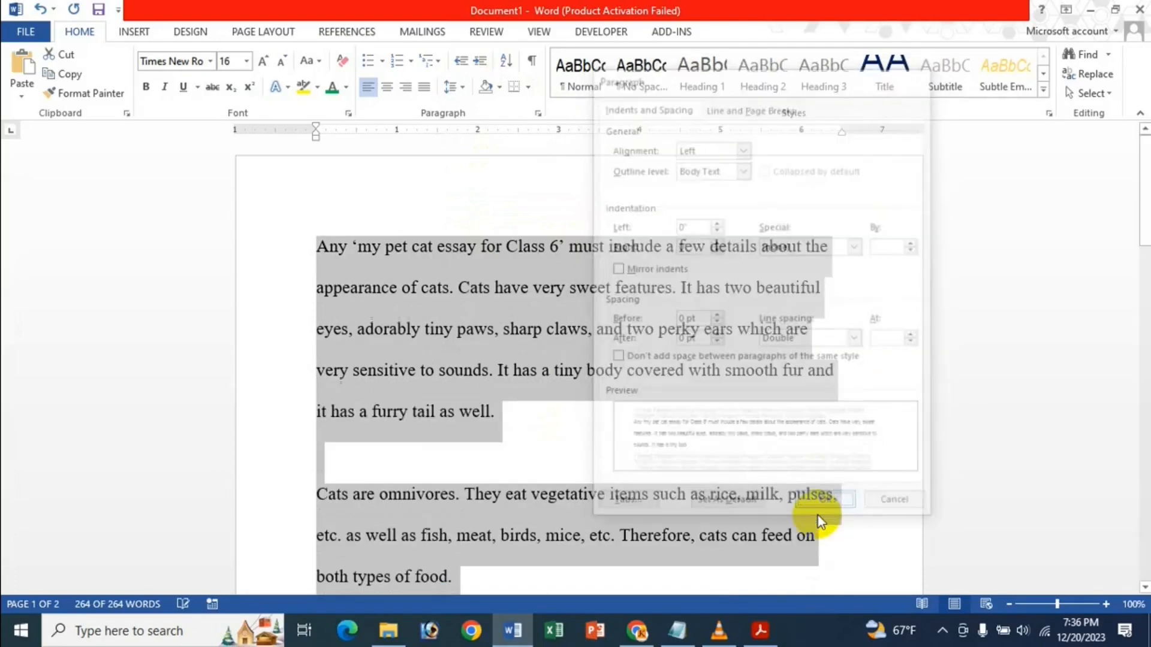
pyautogui.click(459, 90)
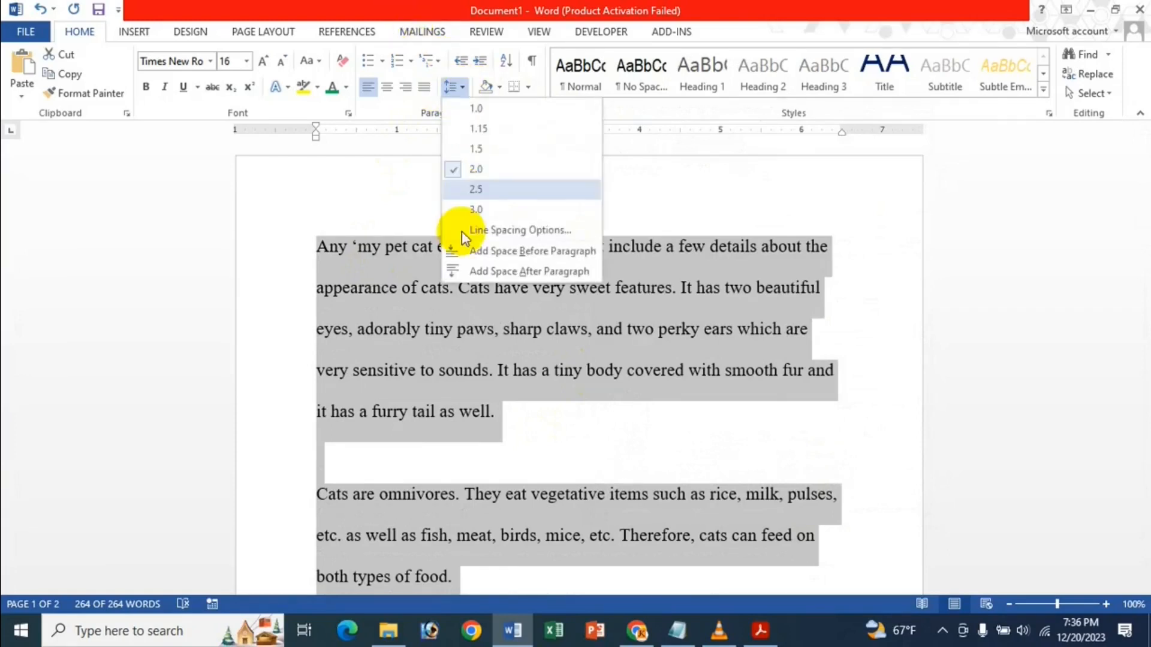
pyautogui.click(474, 230)
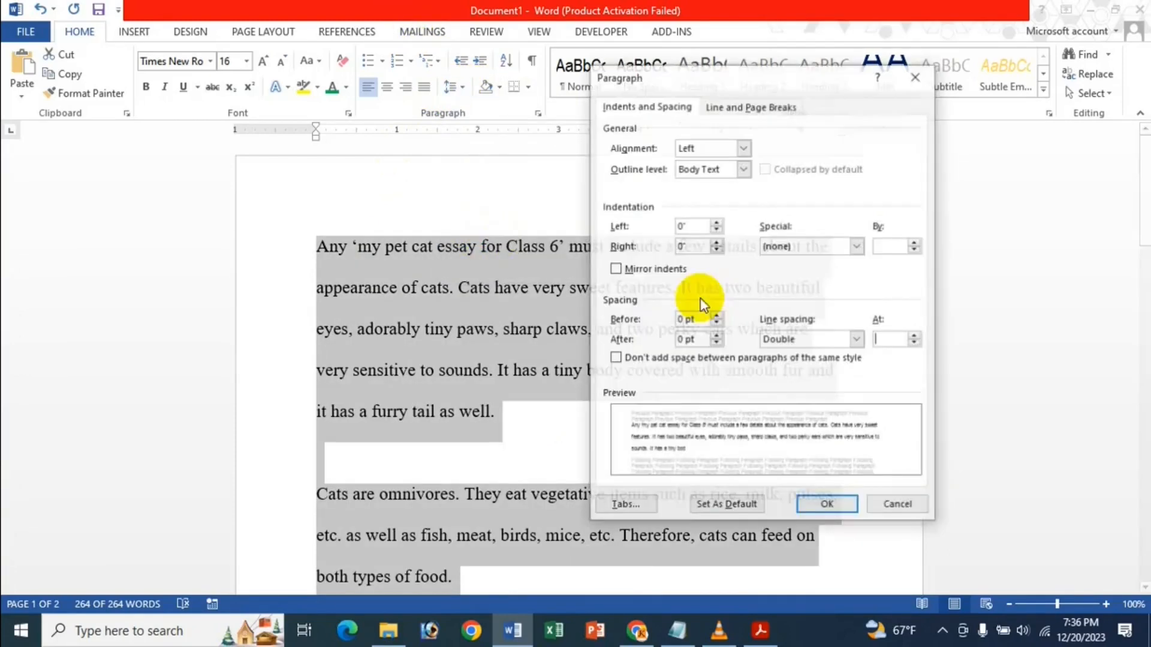
pyautogui.click(772, 341)
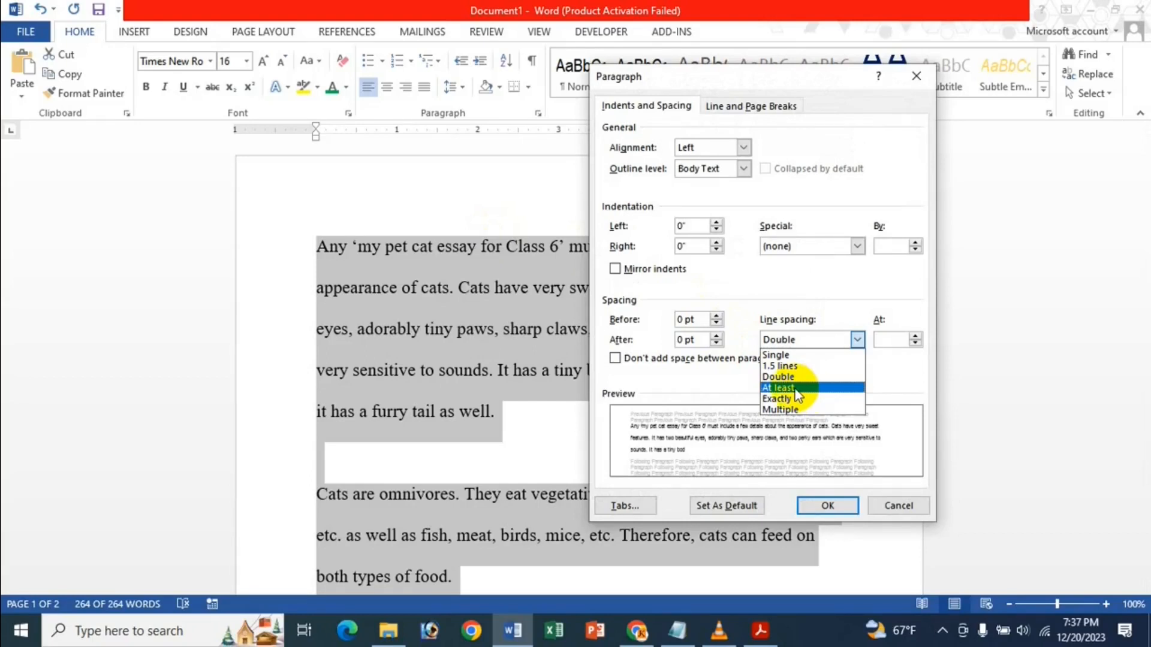
pyautogui.click(796, 388)
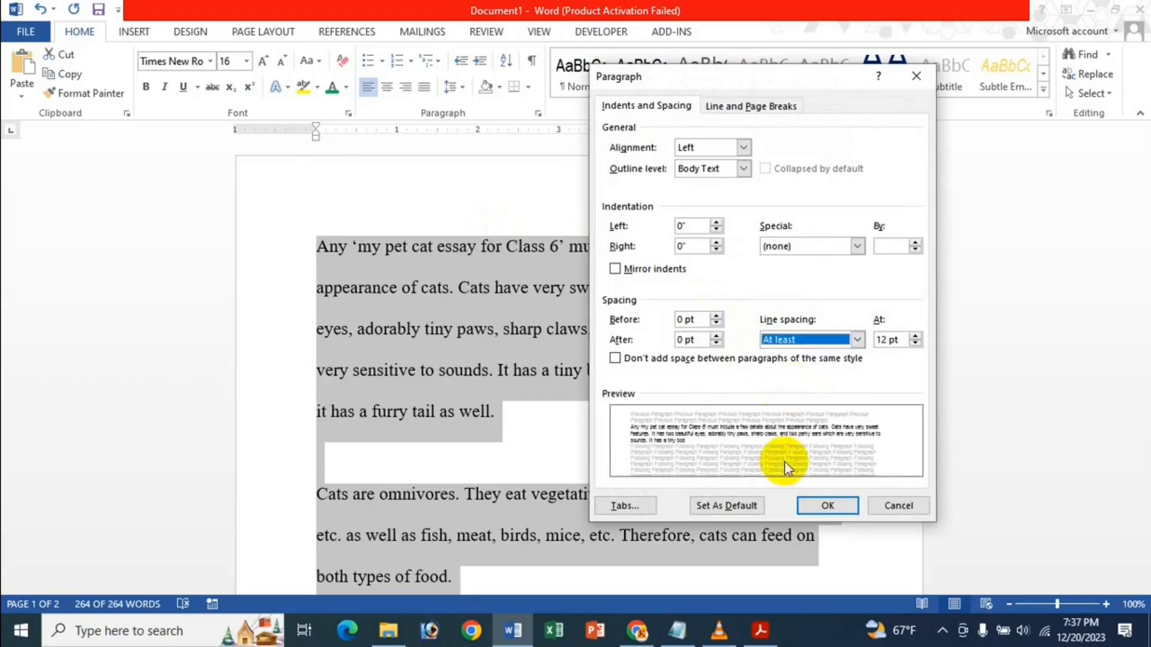
pyautogui.click(841, 508)
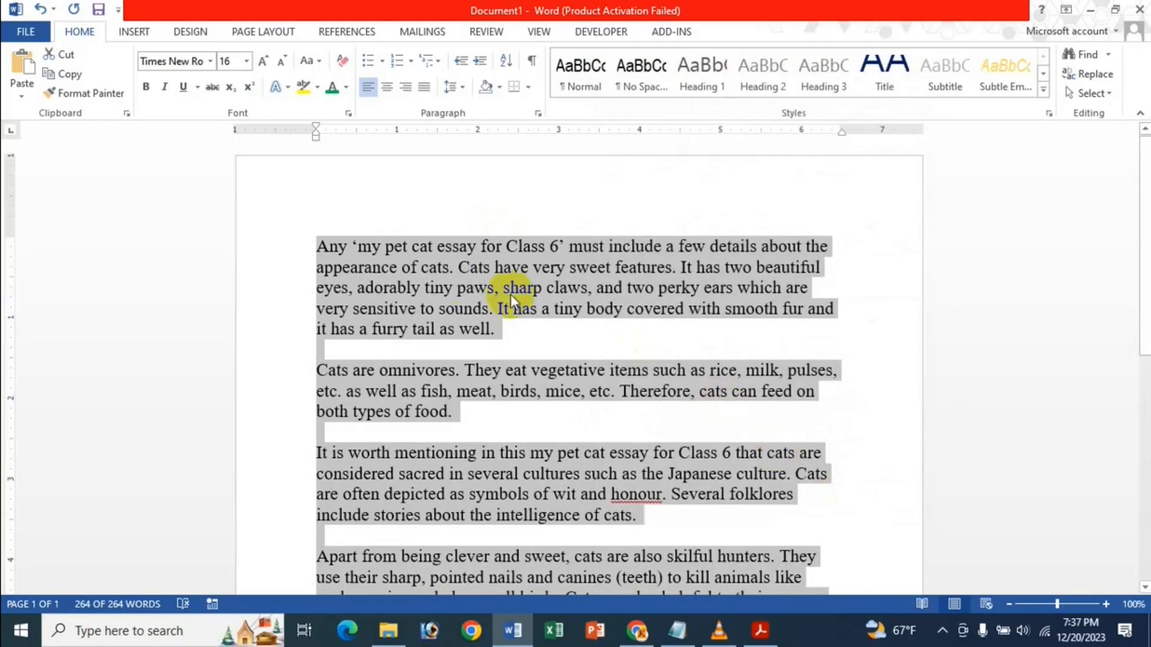
# Change the essay's line spacing rule to Exactly 12 pt.
pyautogui.click(459, 80)
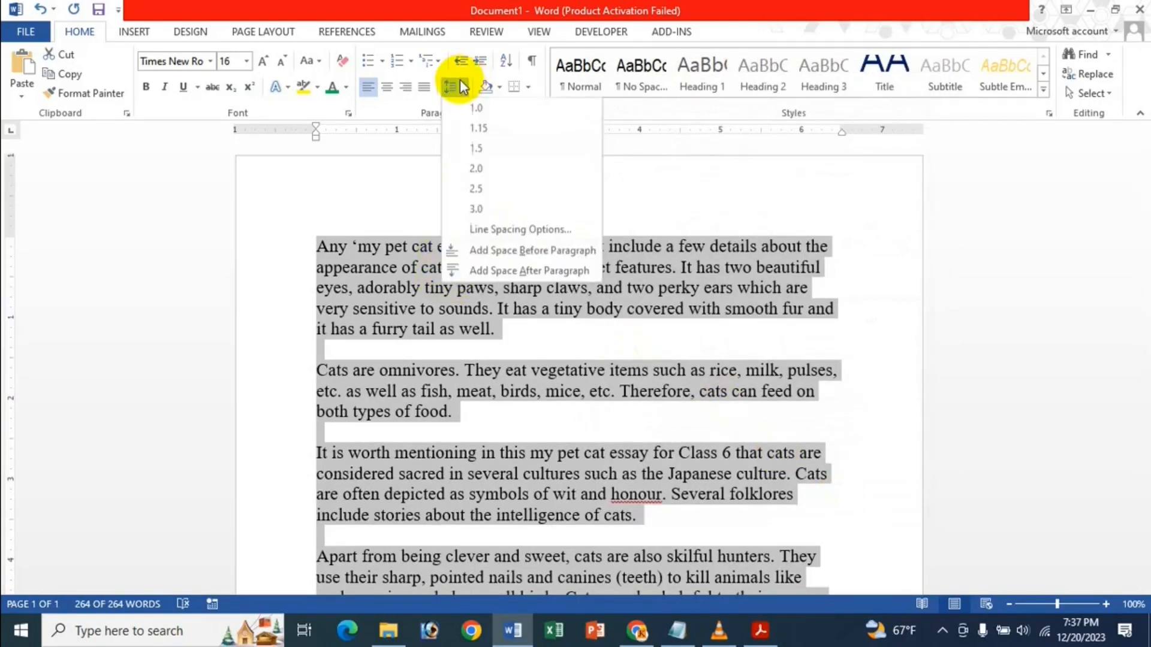
pyautogui.click(505, 235)
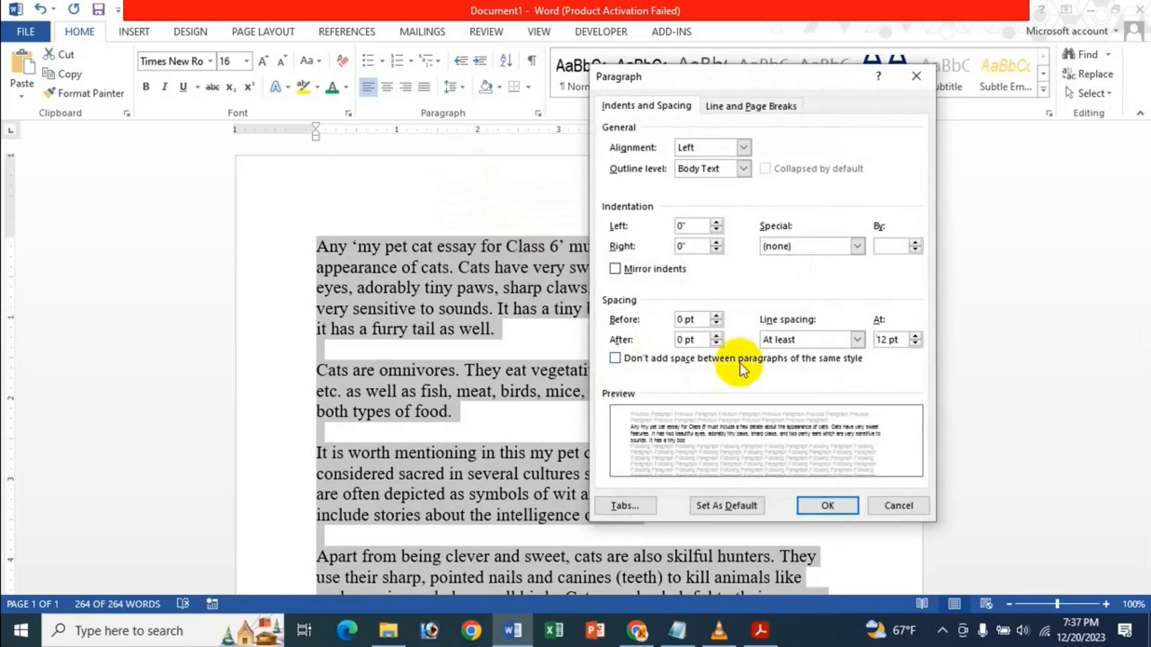
pyautogui.click(780, 340)
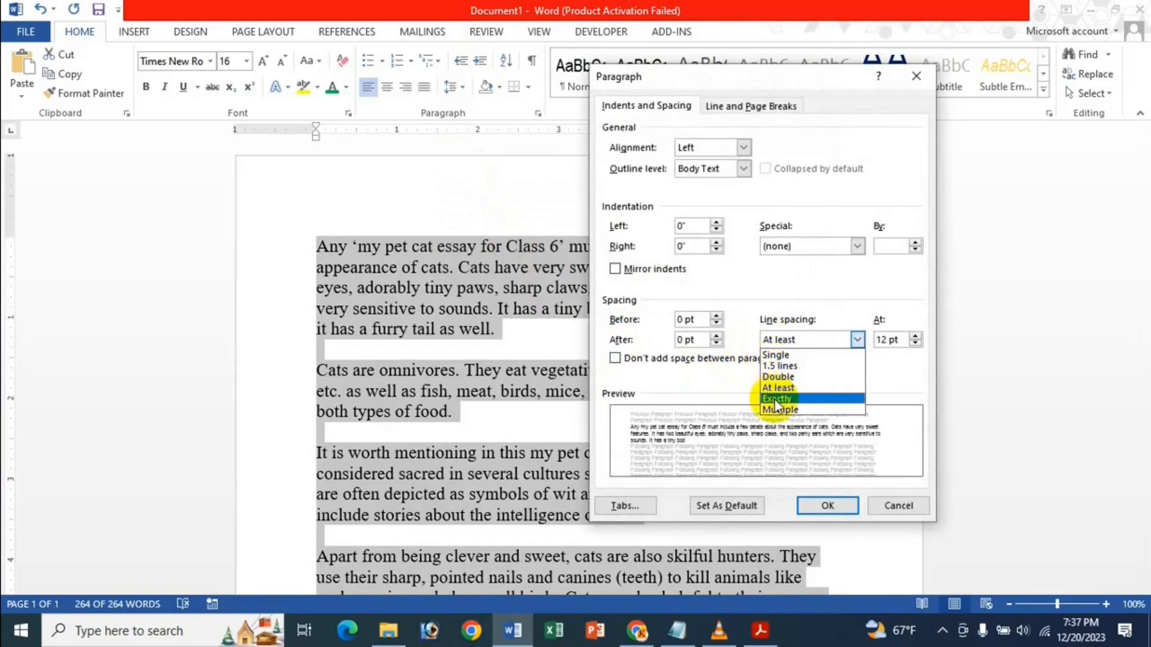
pyautogui.click(776, 399)
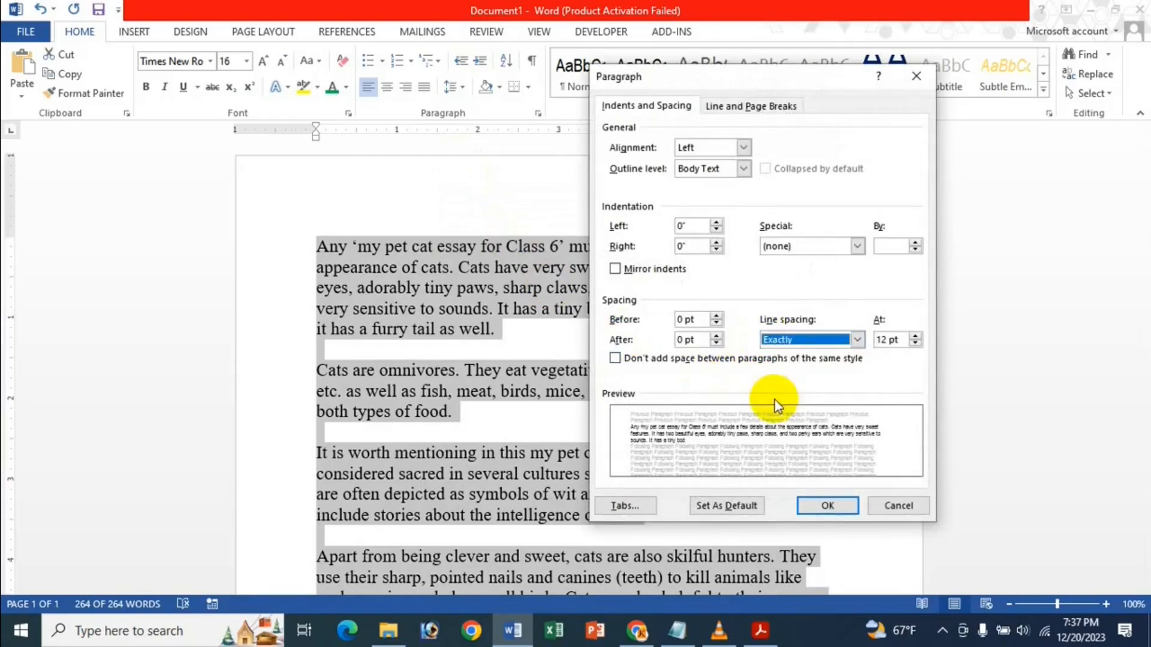
pyautogui.click(826, 506)
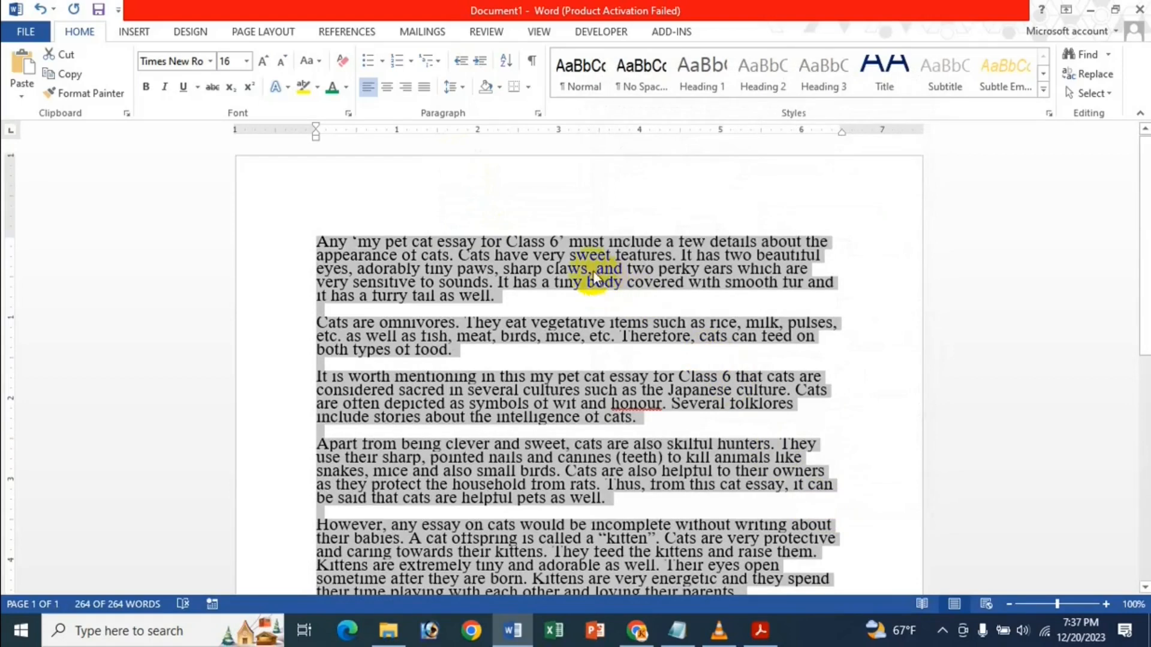
# Change the essay's line spacing rule to Multiple, giving very wide line gaps.
pyautogui.click(455, 88)
pyautogui.click(494, 227)
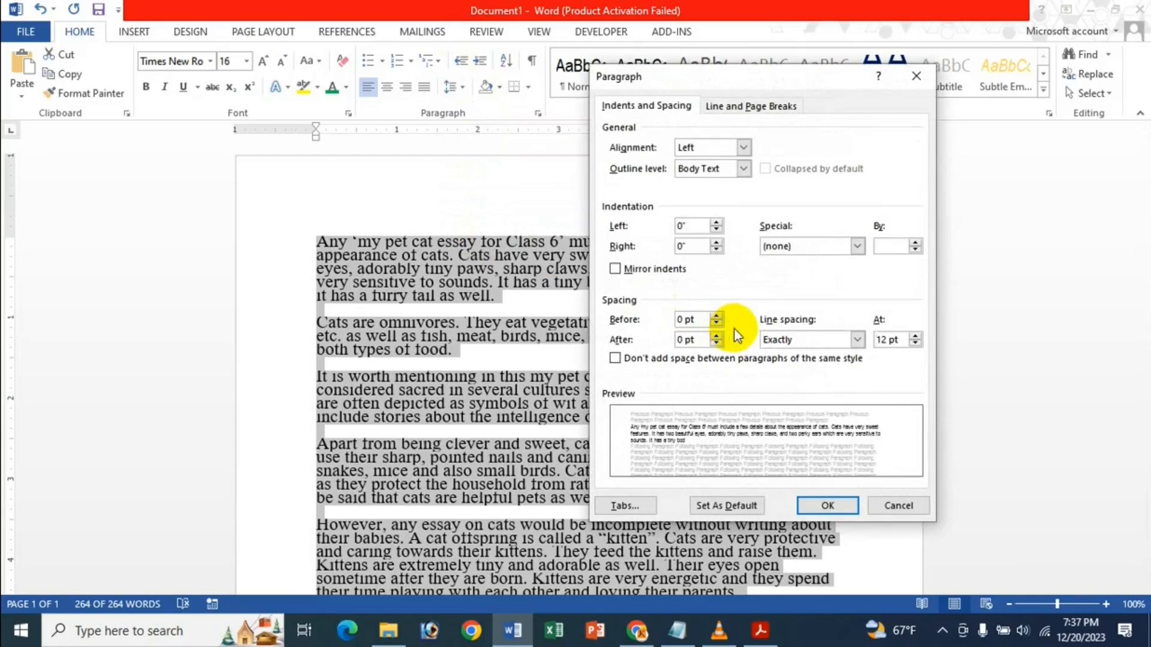
pyautogui.click(769, 340)
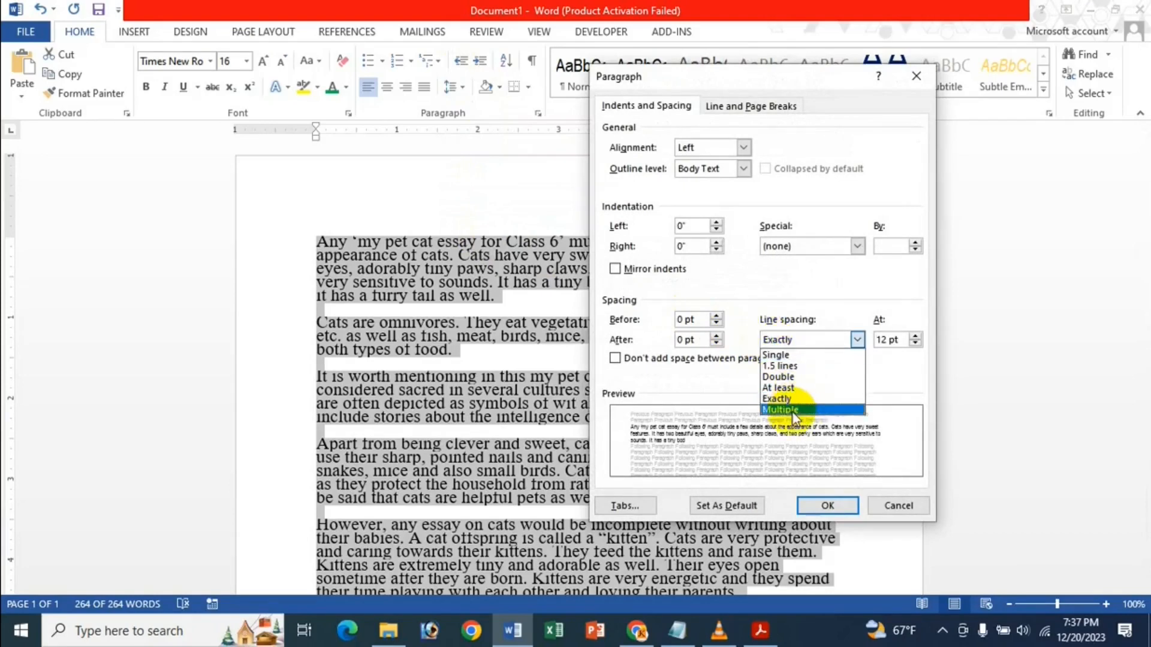
pyautogui.click(793, 410)
pyautogui.click(832, 505)
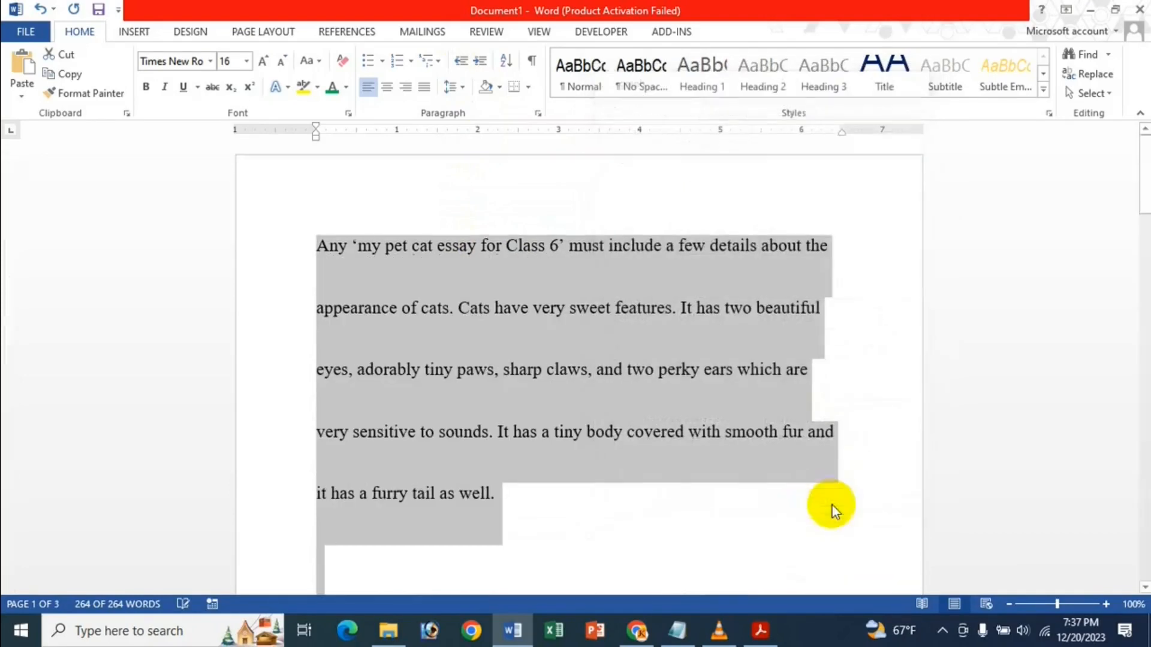
# In Line Spacing Options, try Single and Double before choosing At least.
pyautogui.scroll(-2, 582, 312)
pyautogui.scroll(2, 593, 360)
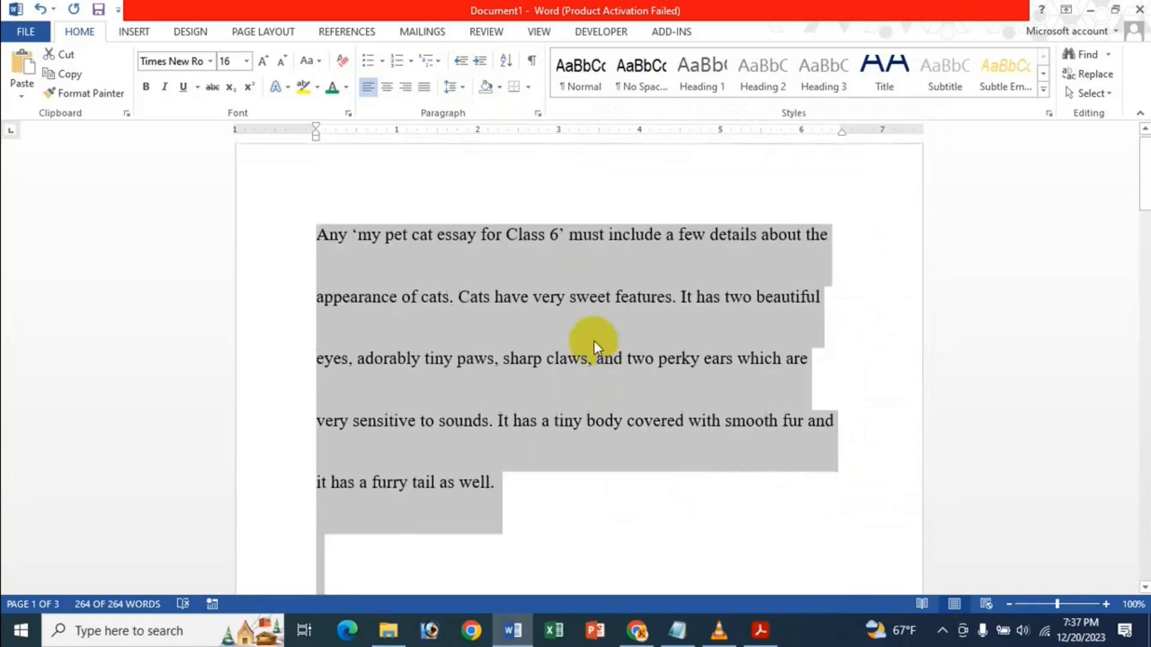
pyautogui.click(463, 90)
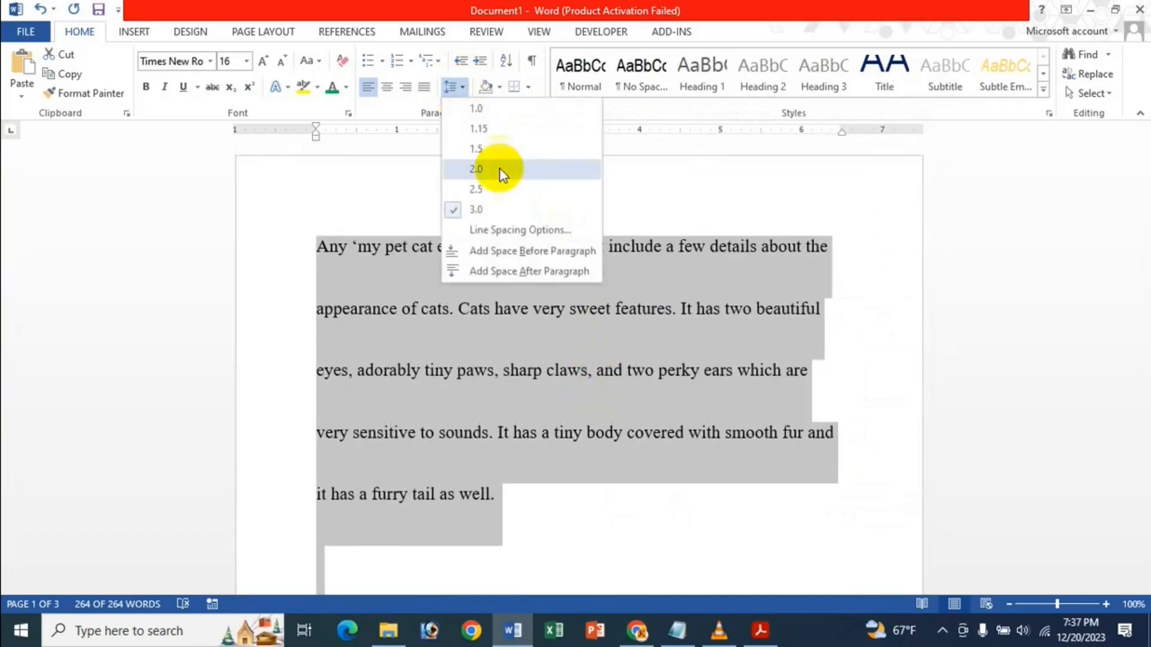
pyautogui.click(526, 228)
pyautogui.click(836, 341)
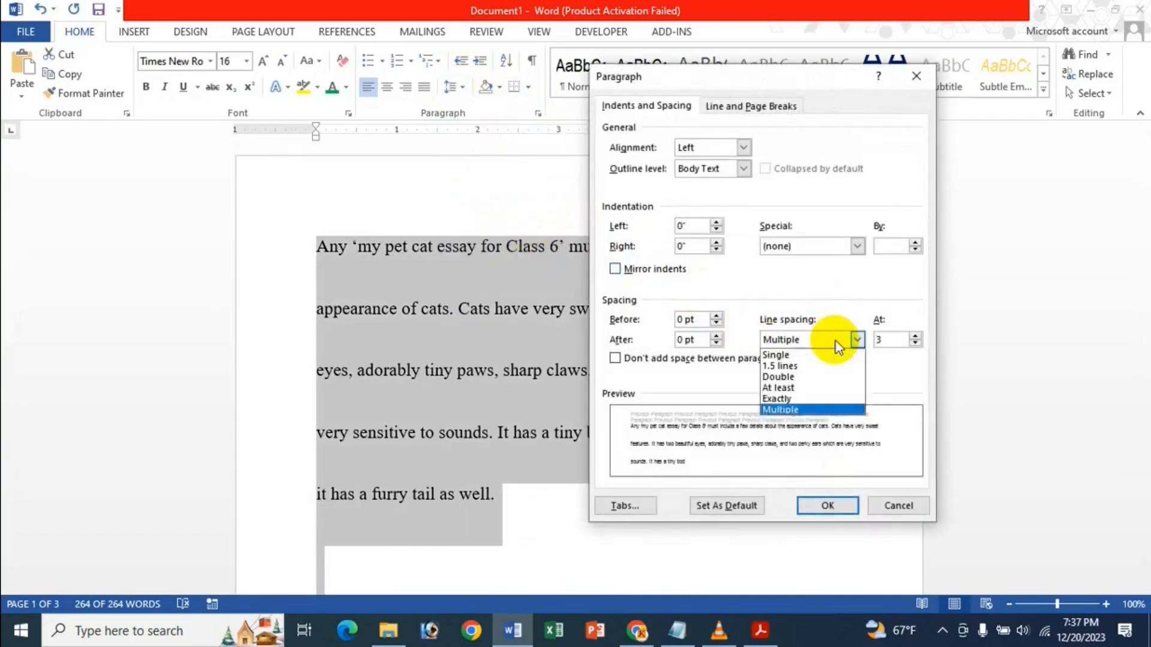
pyautogui.click(830, 350)
pyautogui.click(832, 340)
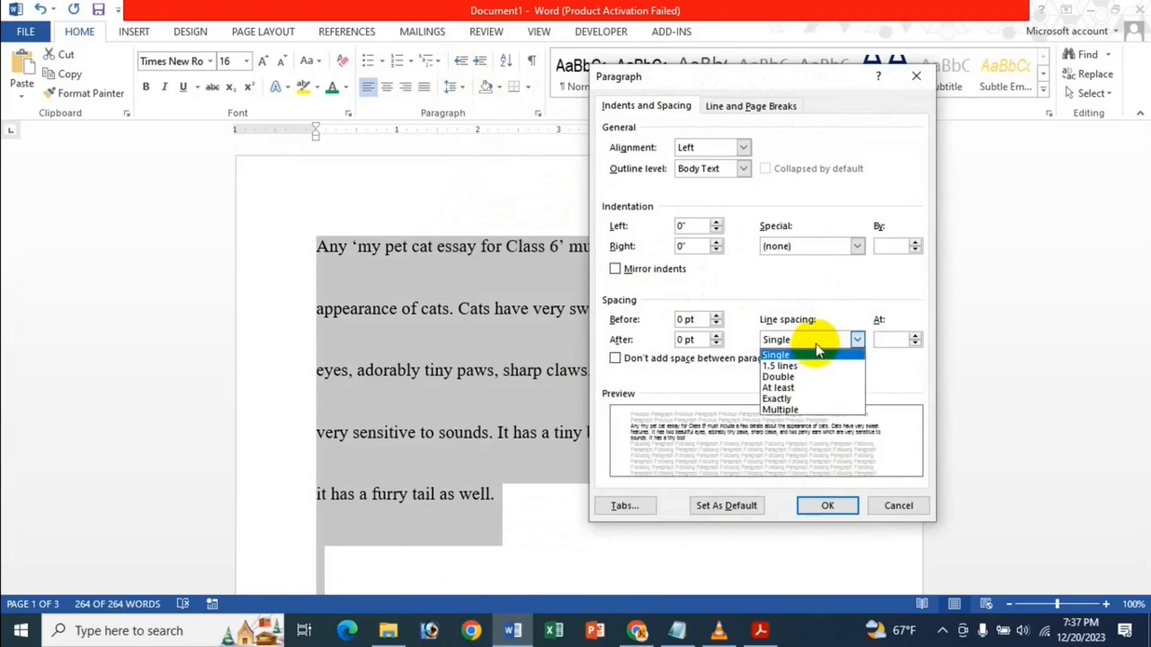
pyautogui.click(810, 377)
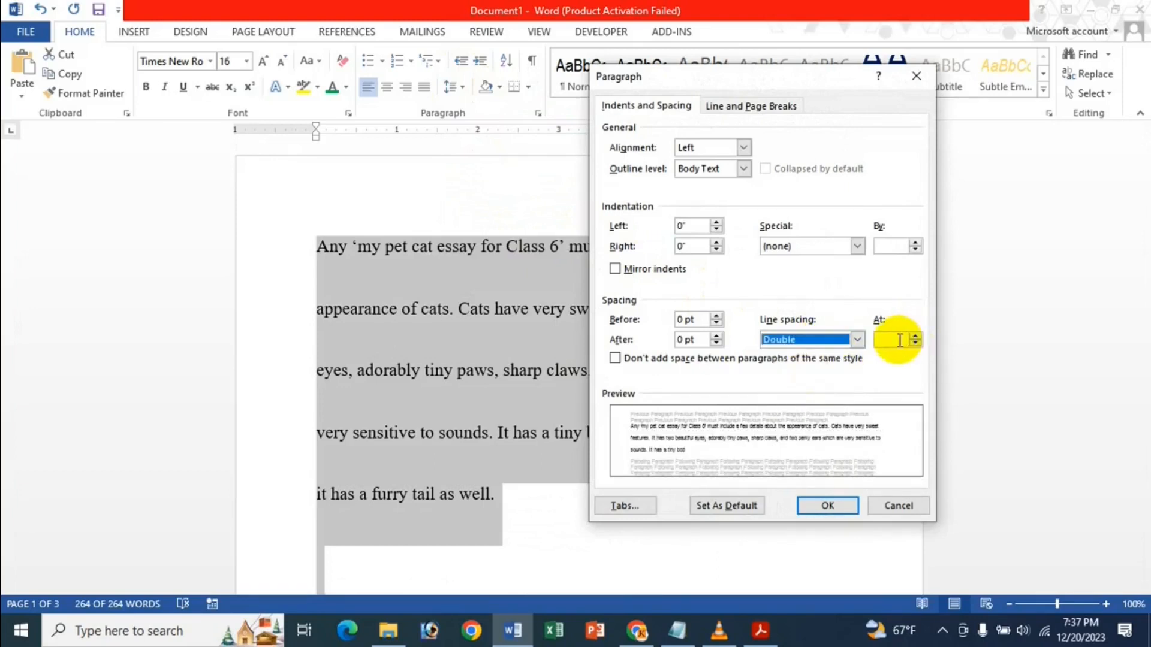
pyautogui.click(856, 340)
pyautogui.click(822, 386)
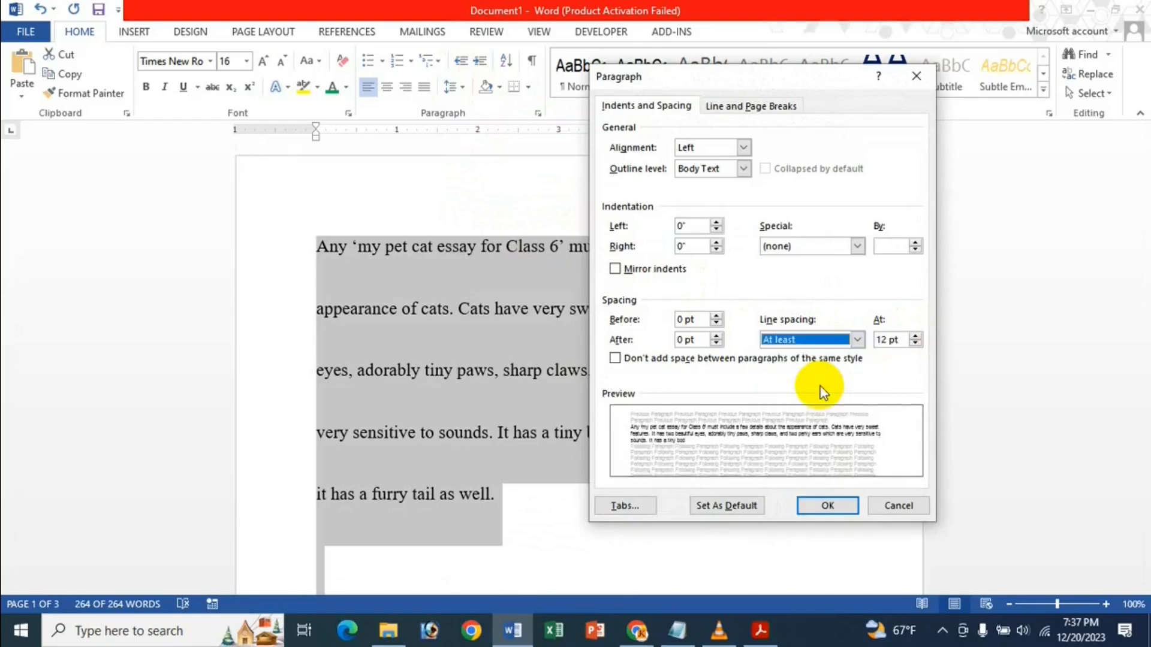
# Set the At least line spacing value to 28 pt and apply it.
pyautogui.click(858, 340)
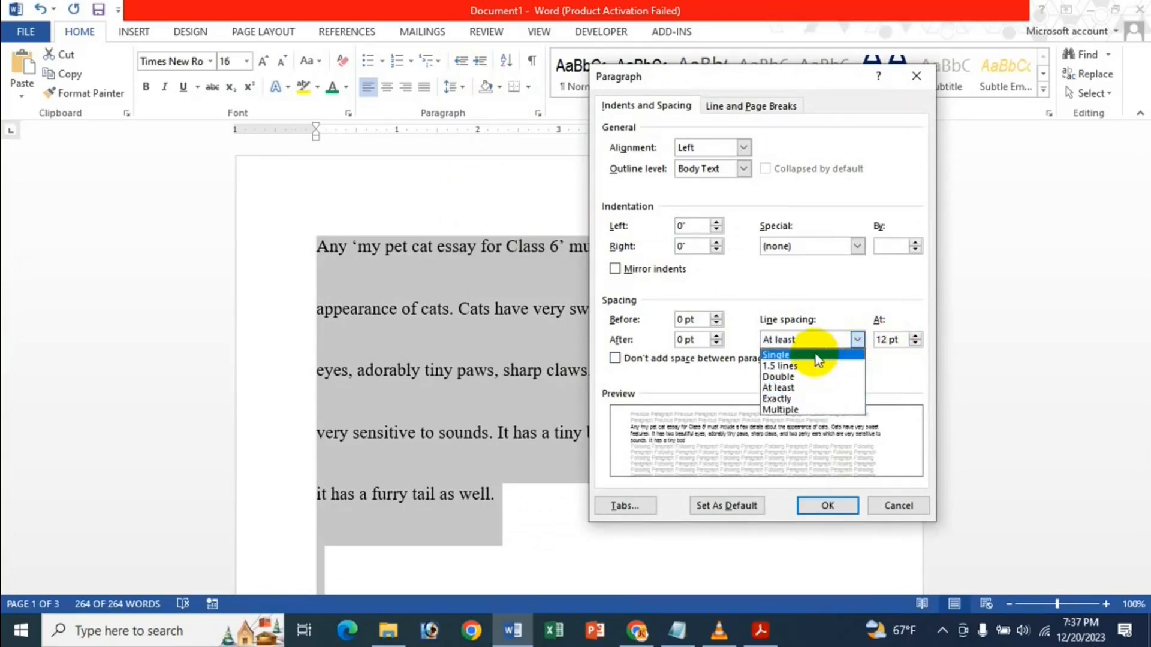
pyautogui.click(878, 318)
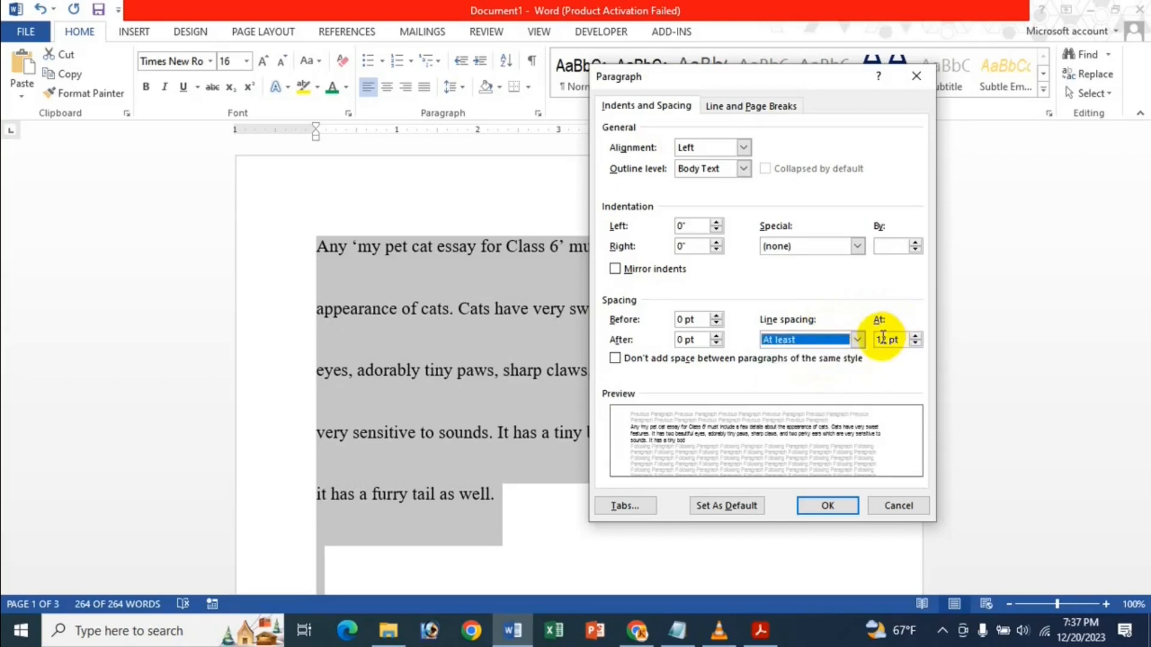
pyautogui.click(881, 340)
pyautogui.press('Delete')
pyautogui.press('BackSpace')
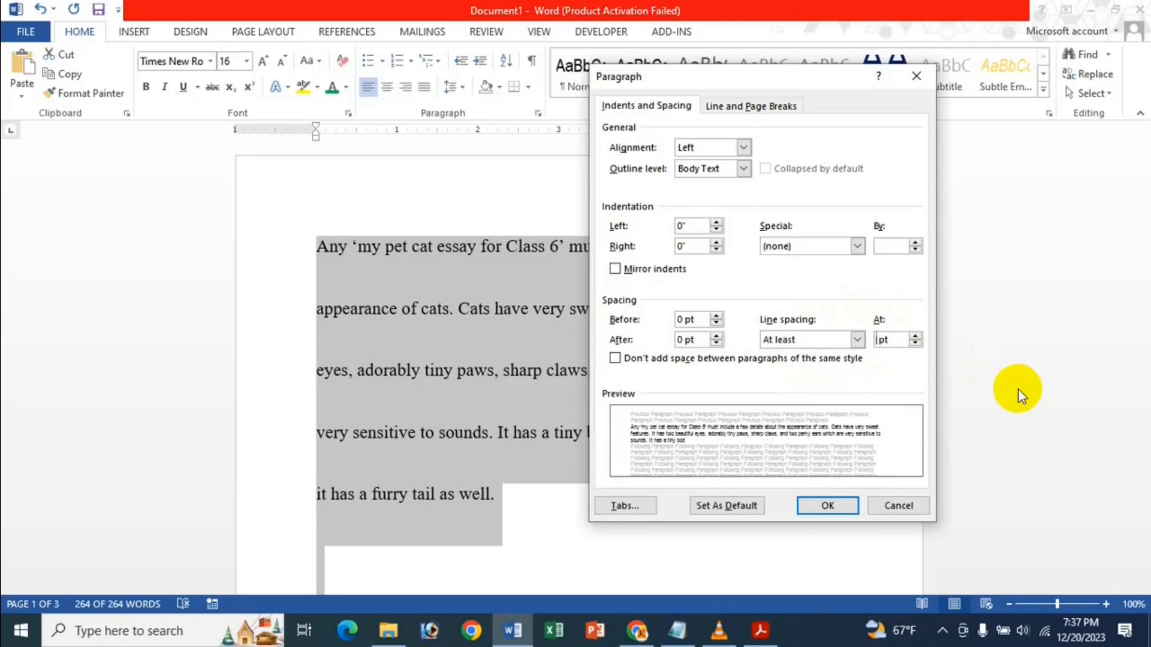
pyautogui.write('28')
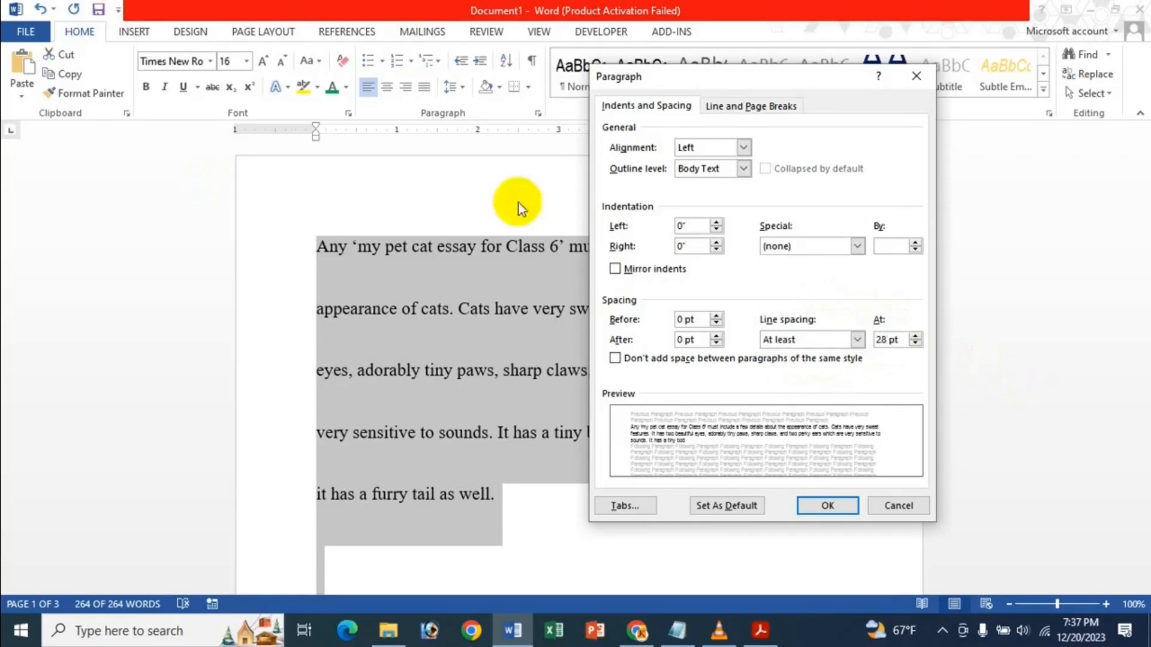
pyautogui.click(825, 503)
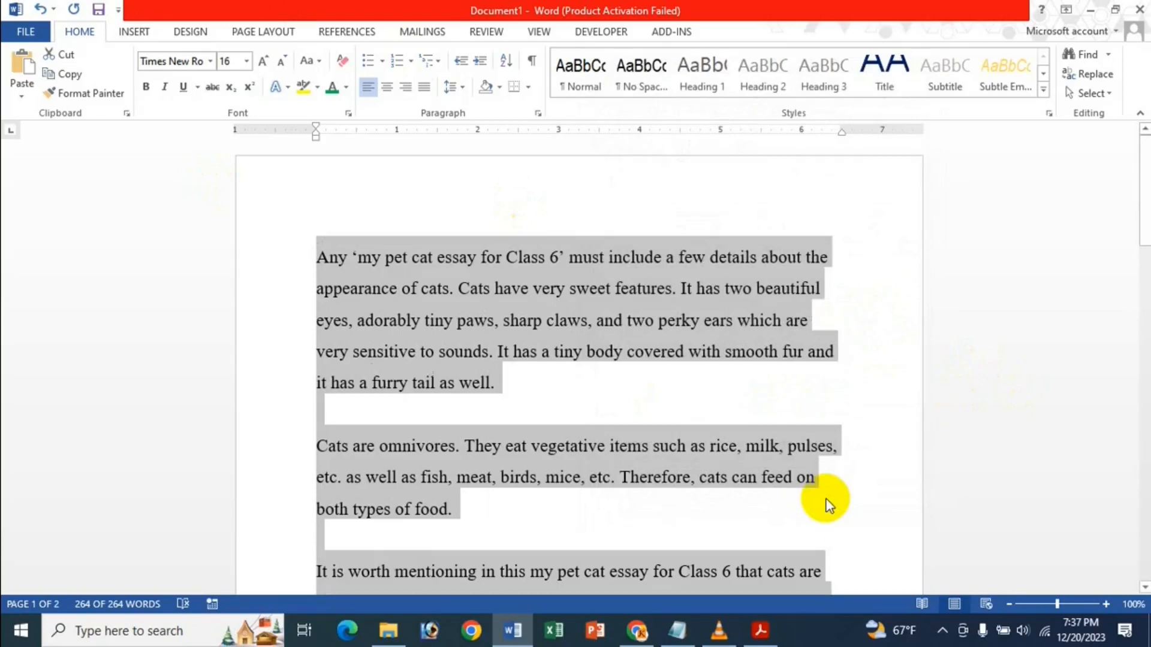
# Return the essay to Single line spacing, then switch to the spacing tutorial PDF in Acrobat.
pyautogui.click(452, 86)
pyautogui.click(500, 223)
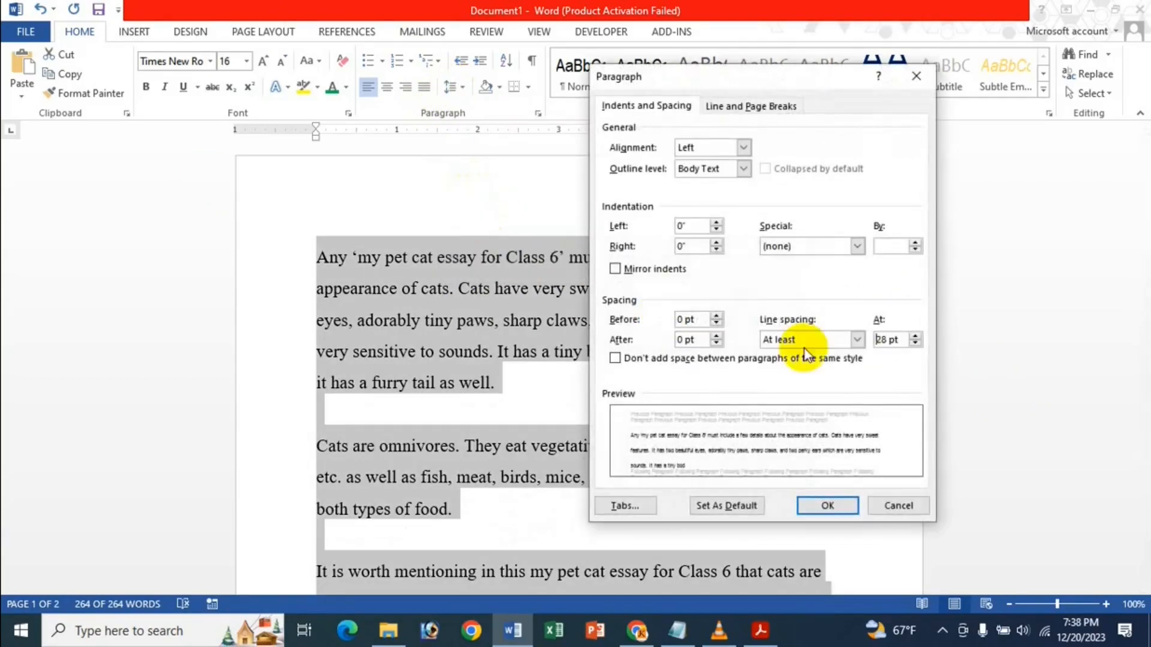
pyautogui.click(853, 341)
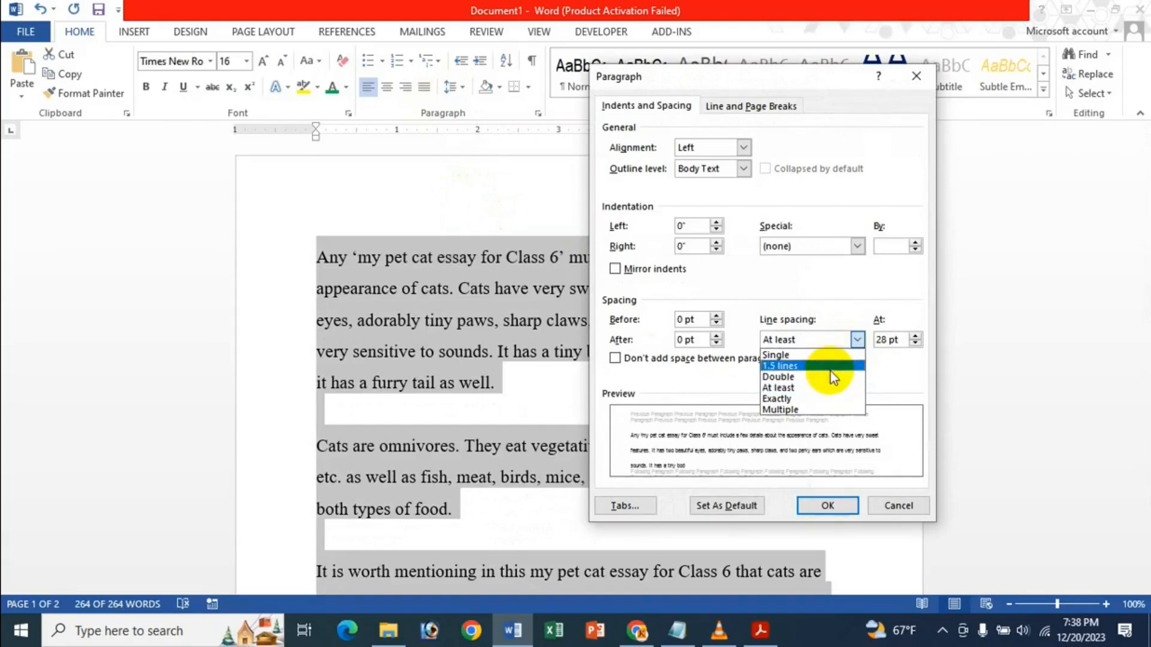
pyautogui.click(817, 356)
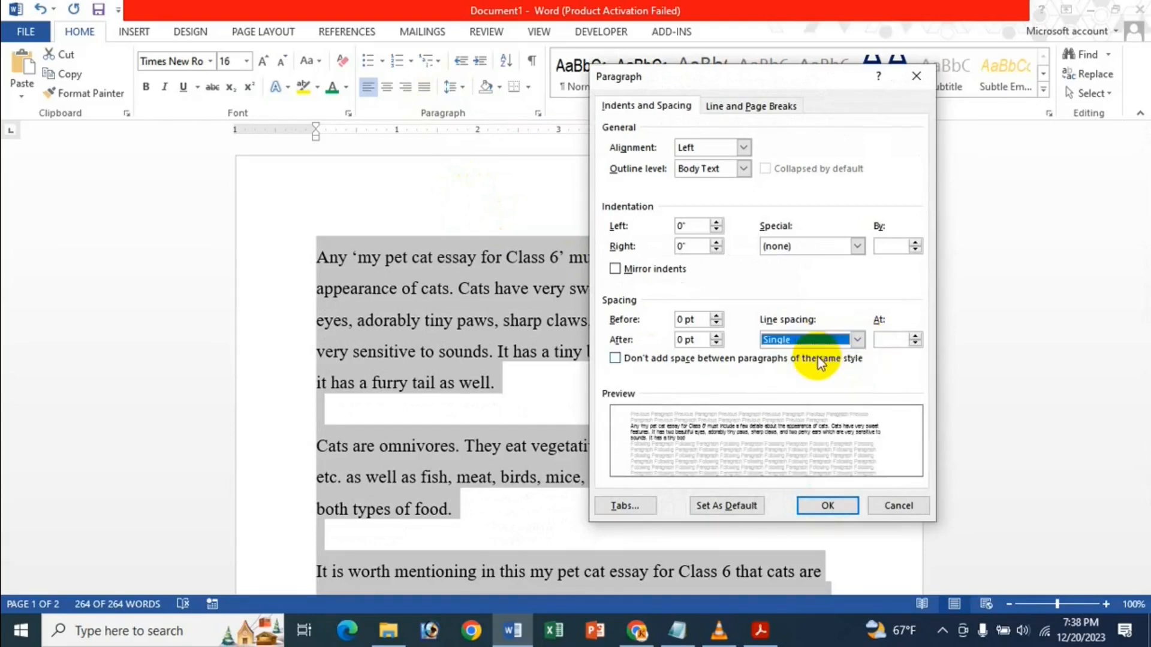
pyautogui.click(824, 507)
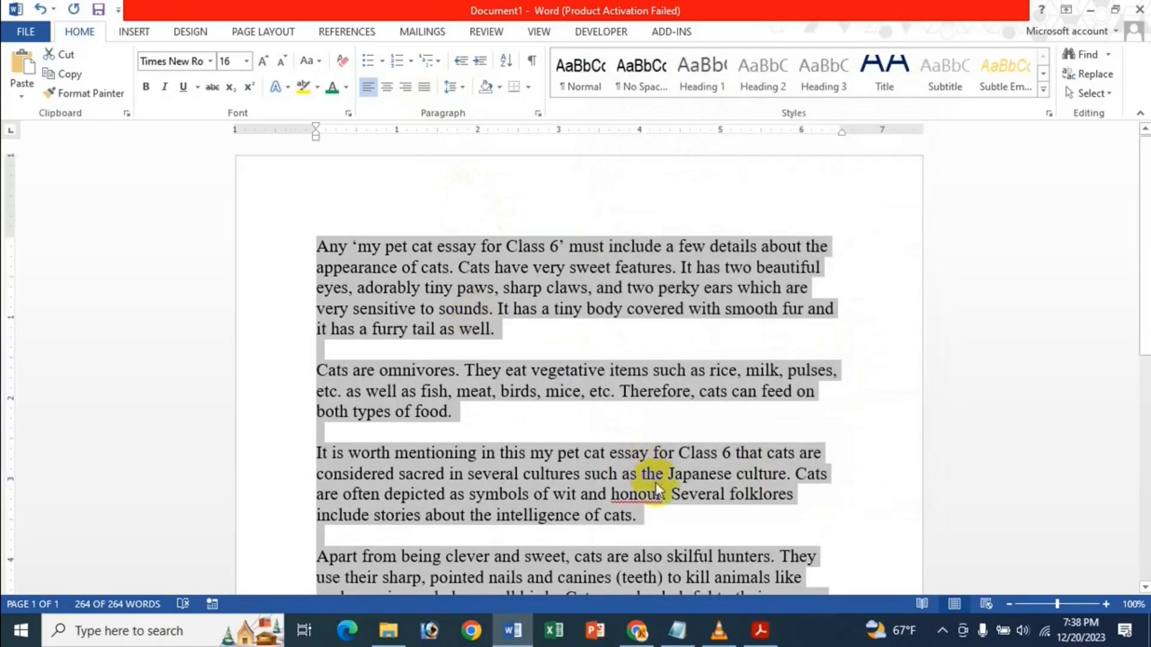
pyautogui.moveTo(760, 630)
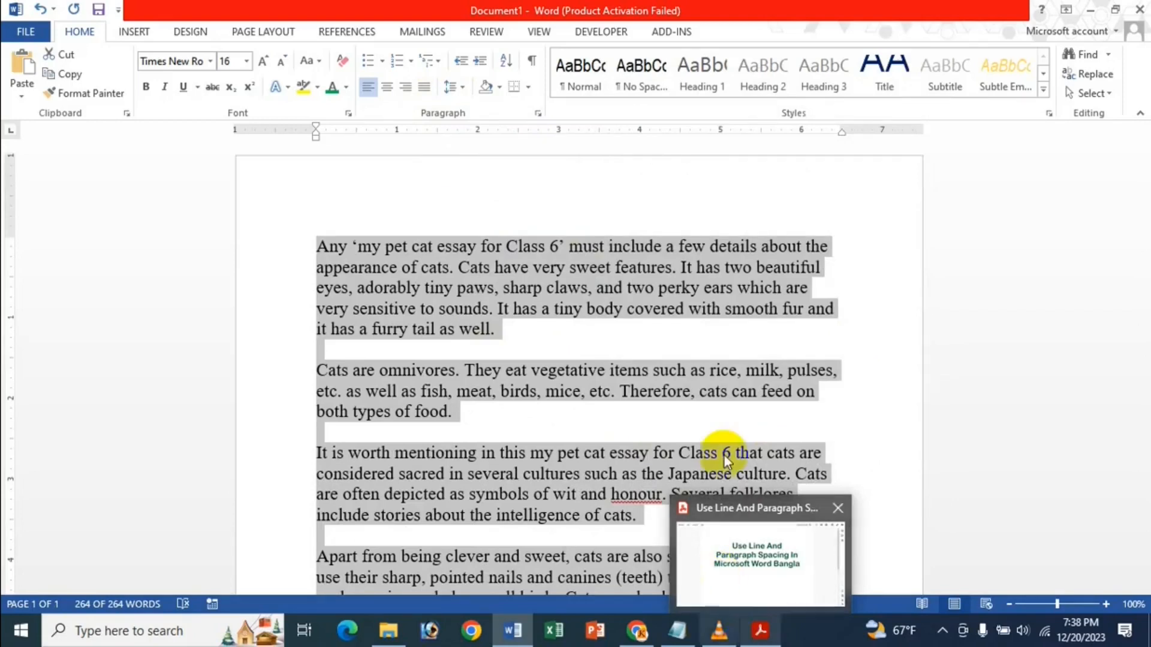
pyautogui.click(770, 631)
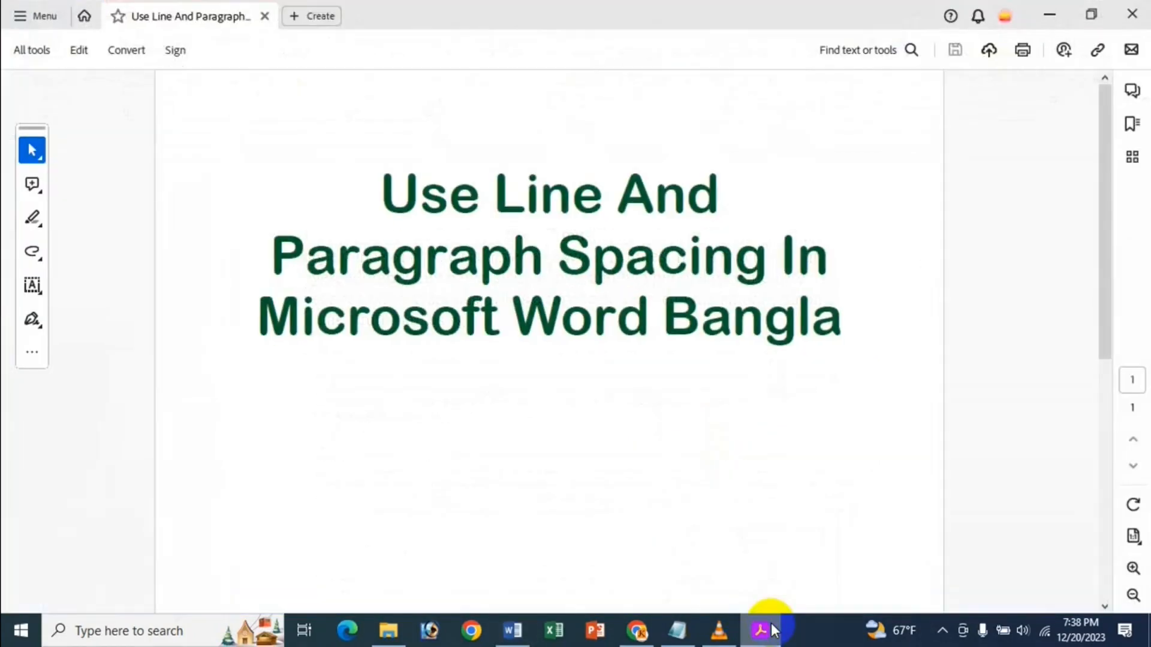
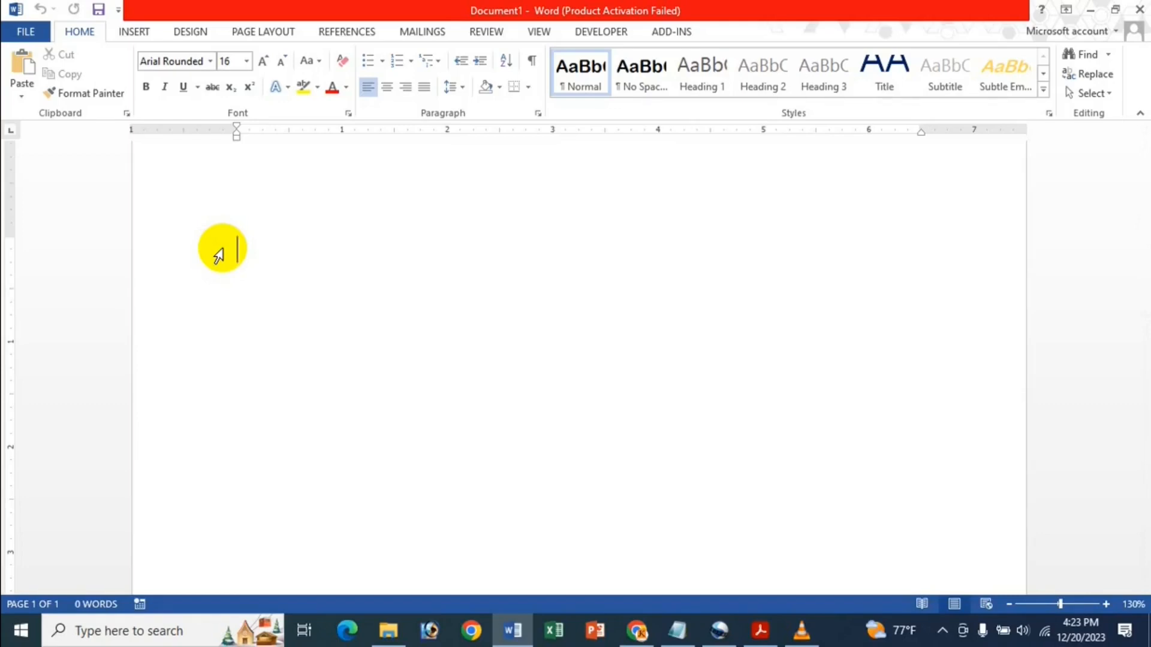
# Type the names Disa, Icche, waziha and Arohi on four lines, then select all four.
pyautogui.write('Disa')
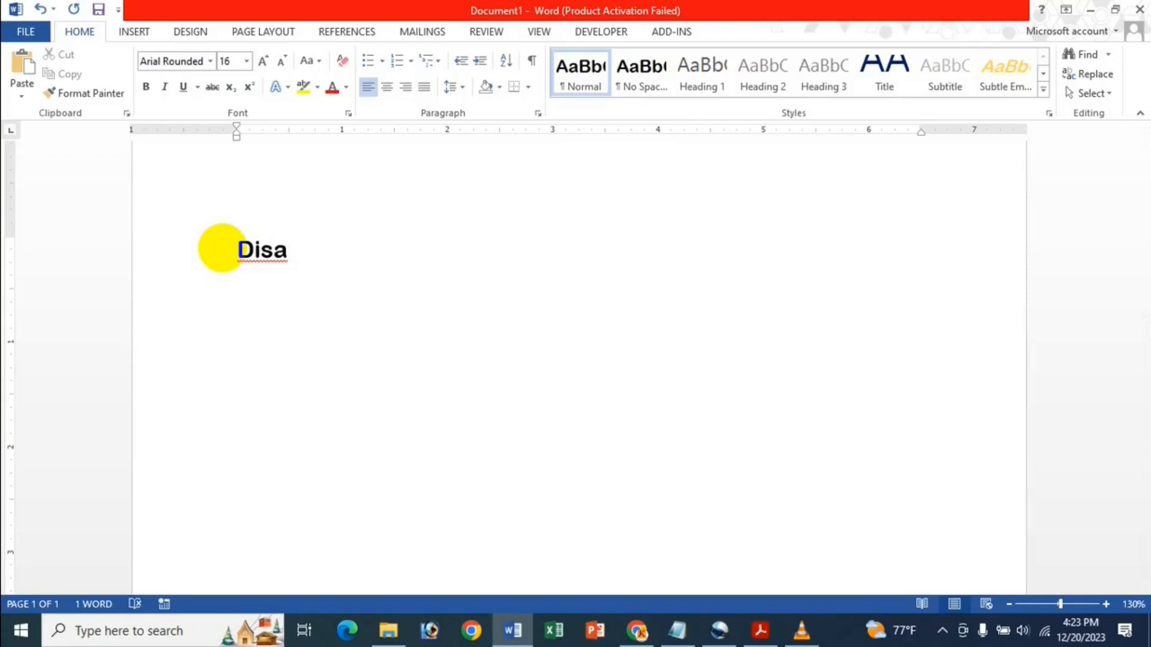
pyautogui.press('Return')
pyautogui.write('Icche')
pyautogui.press('Return')
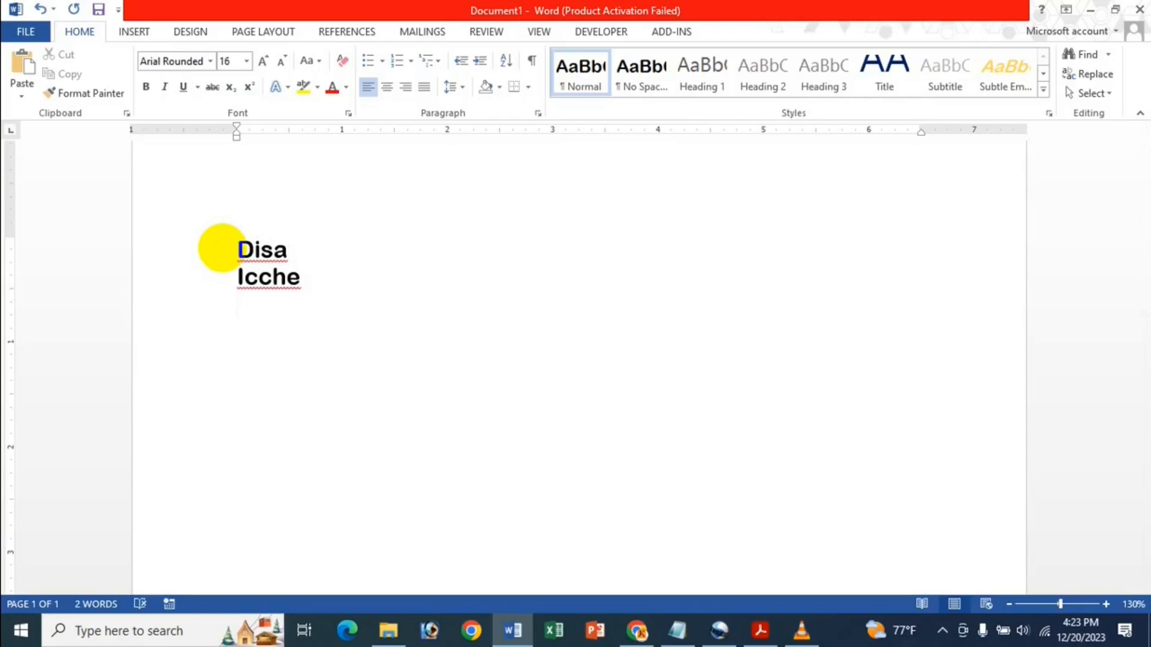
pyautogui.write('A')
pyautogui.press('BackSpace')
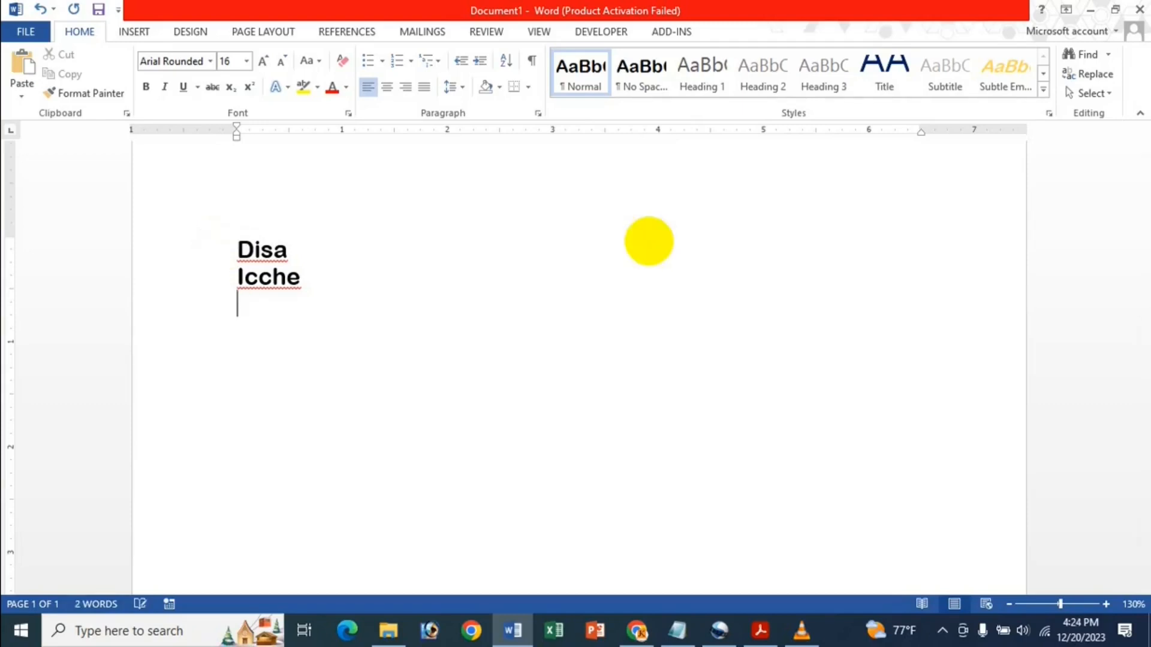
pyautogui.write('waziha')
pyautogui.press('Return')
pyautogui.write('Arog')
pyautogui.press('BackSpace')
pyautogui.write('hi')
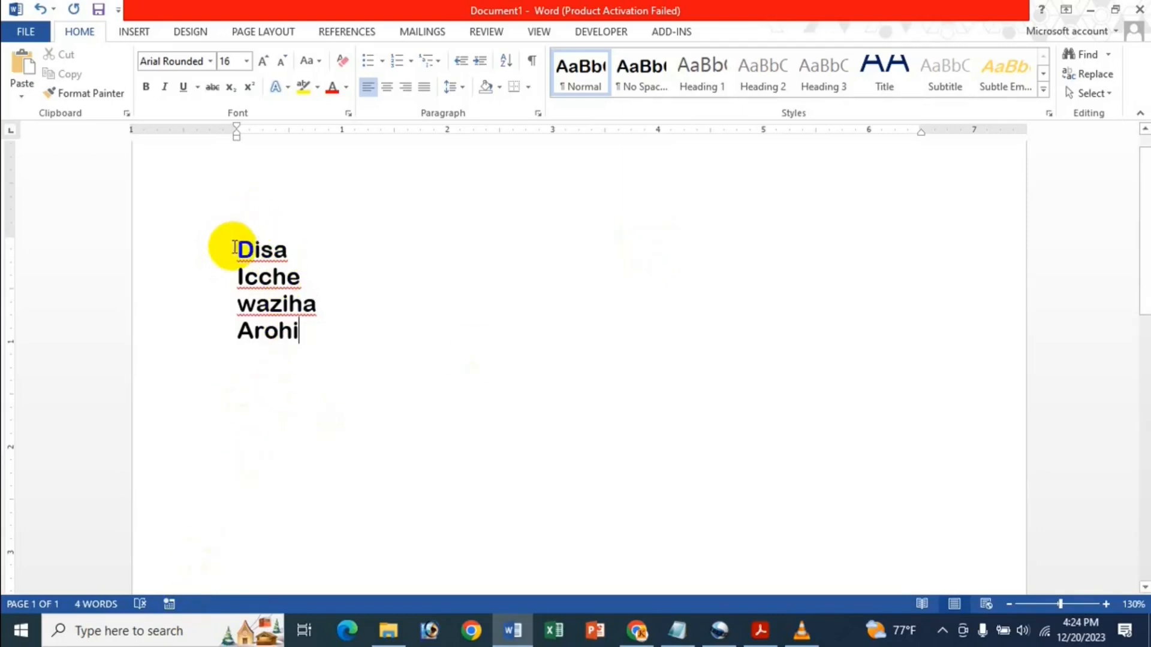
pyautogui.moveTo(262, 252); pyautogui.dragTo(337, 331)
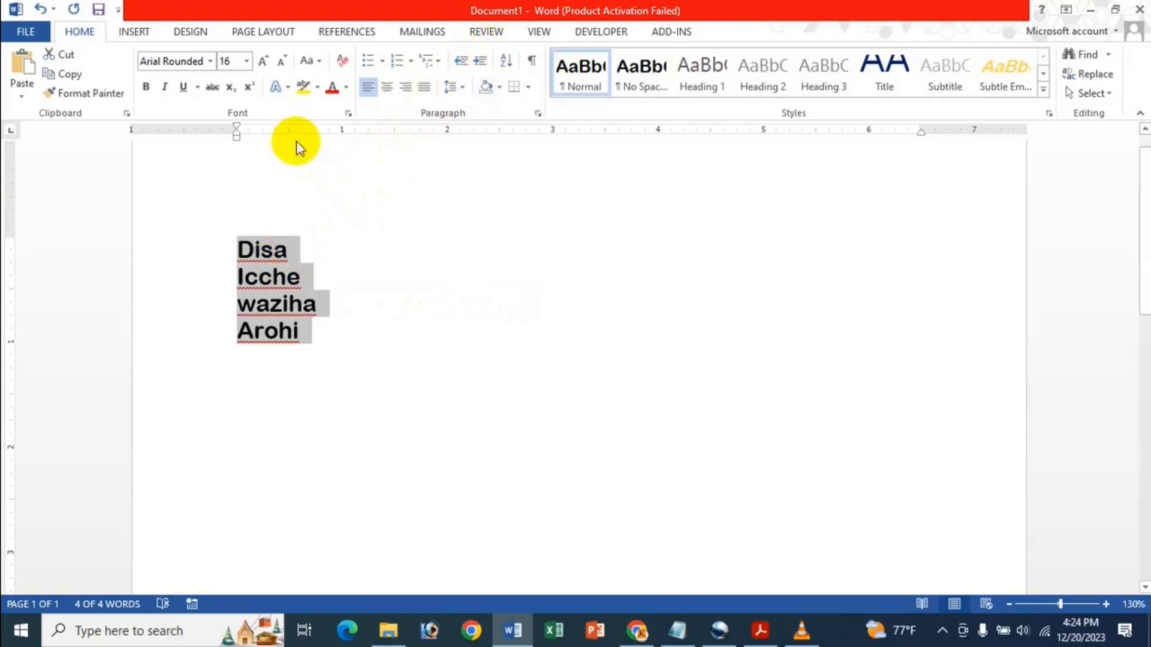
# Sort the selected names as Text, Descending, giving waziha, Icche, Disa, Arohi.
pyautogui.click(505, 59)
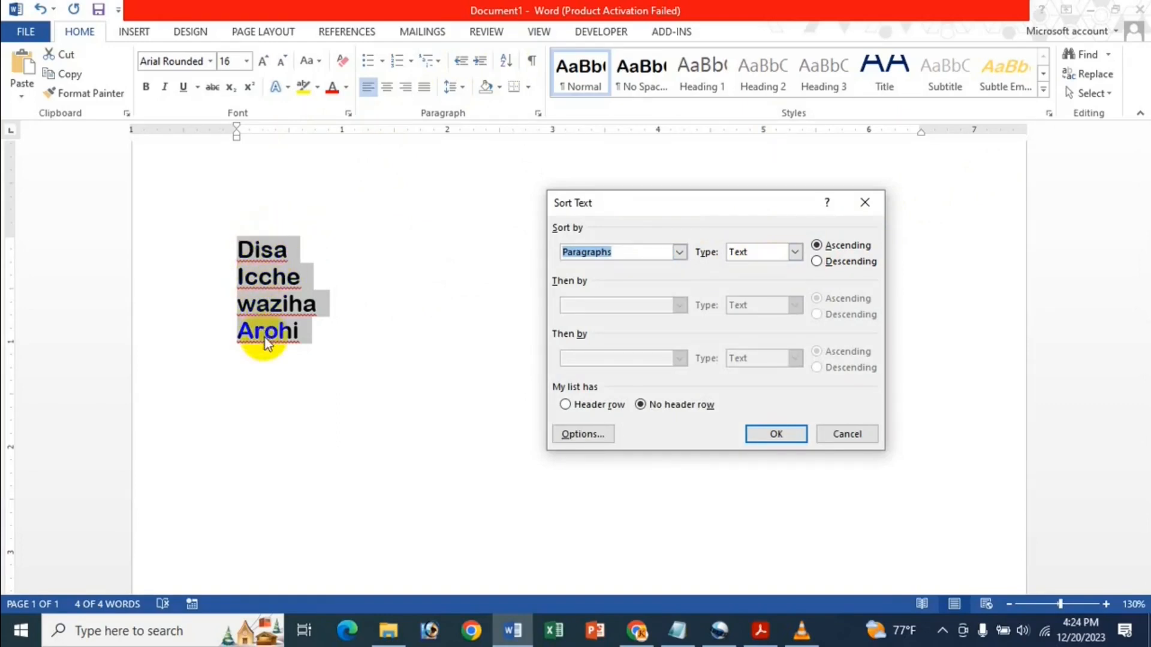
pyautogui.click(795, 252)
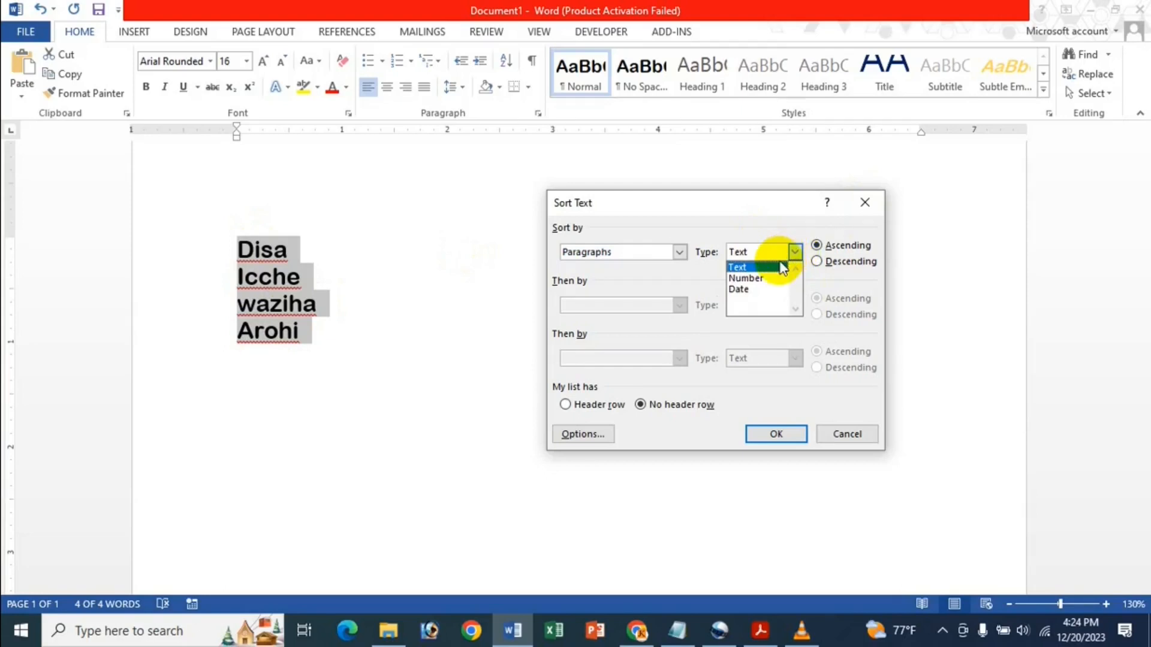
pyautogui.click(780, 265)
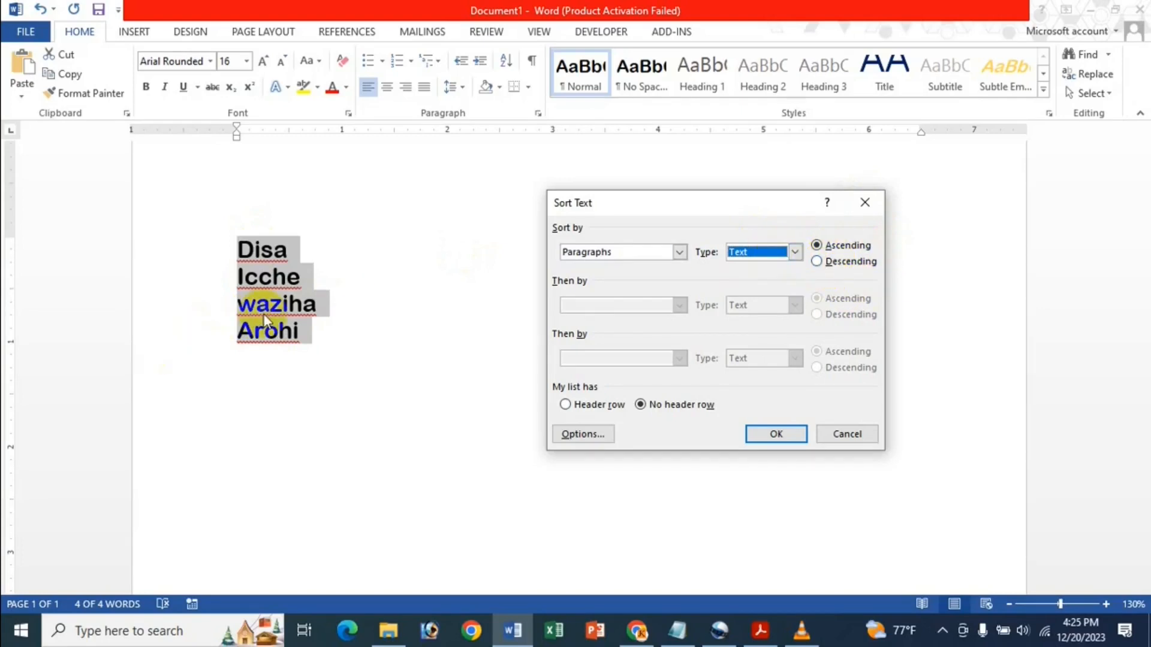
pyautogui.click(853, 263)
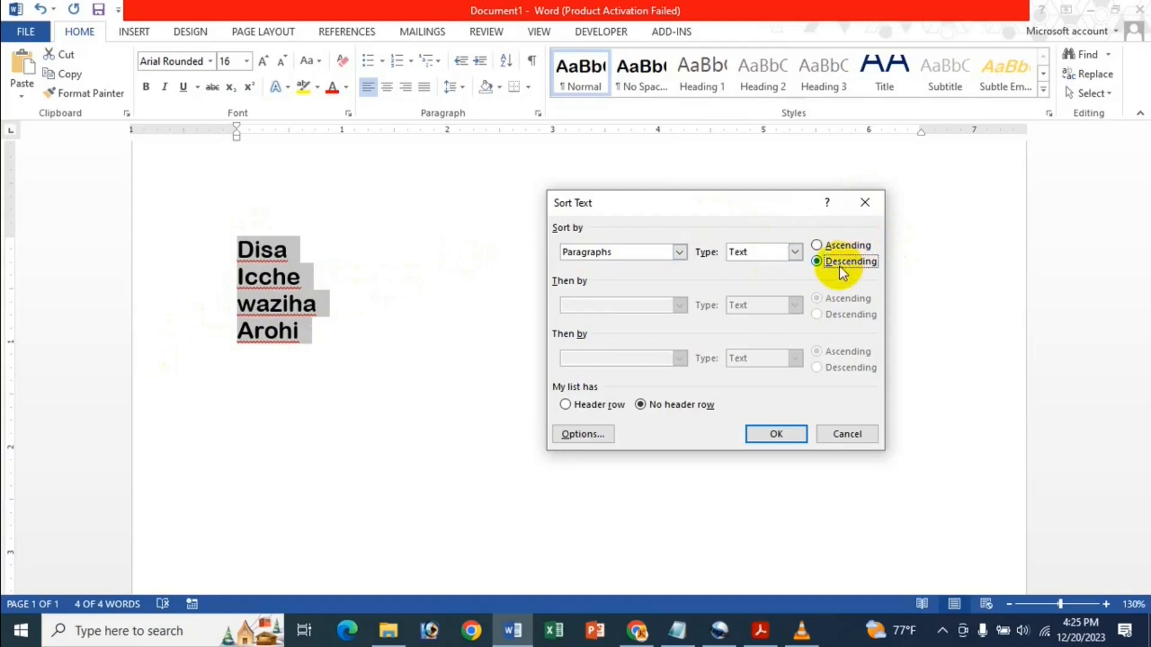
pyautogui.click(780, 434)
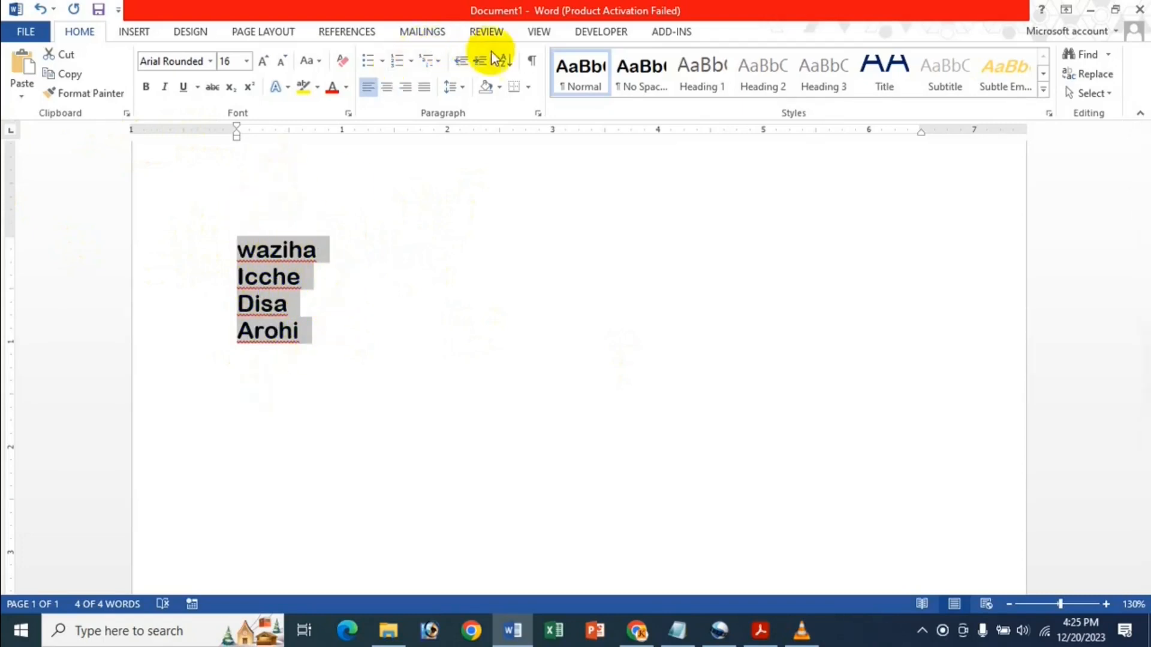
pyautogui.click(510, 62)
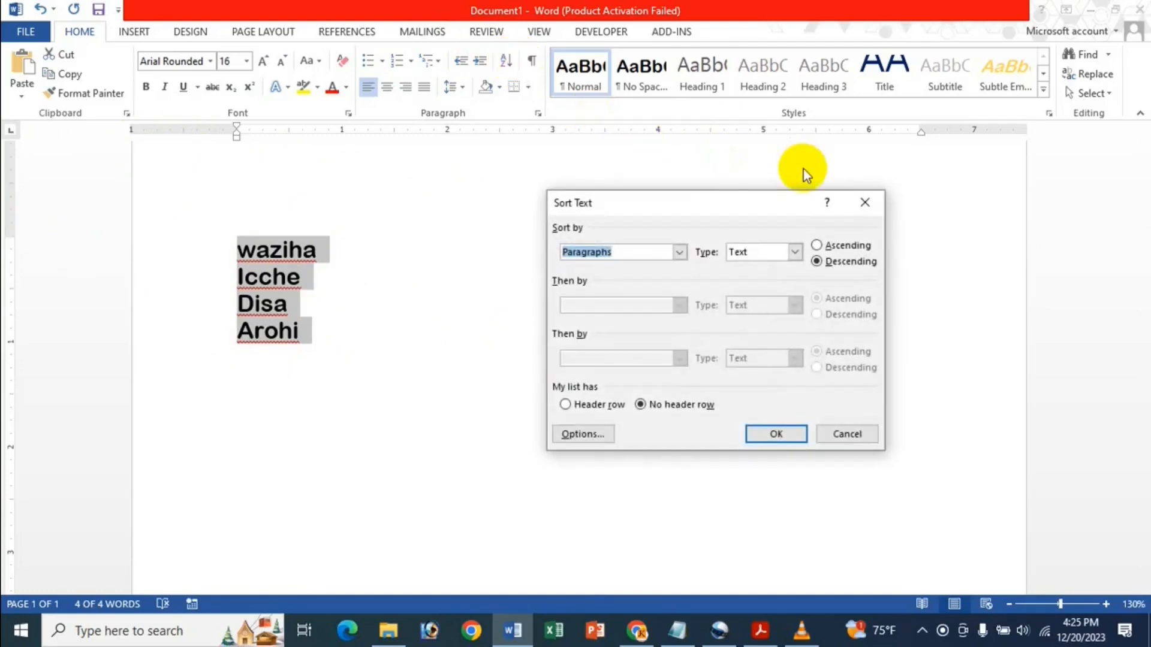
# Switch the sort to Ascending so the names read Arohi, Disa, Icche, waziha.
pyautogui.click(849, 247)
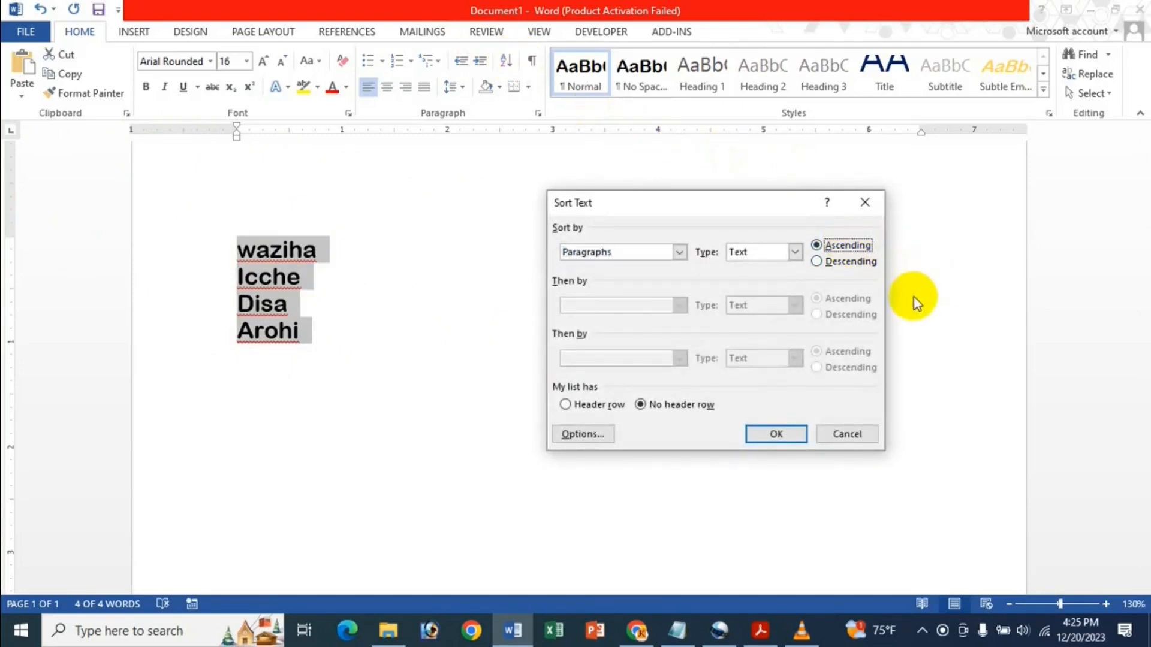
pyautogui.click(803, 431)
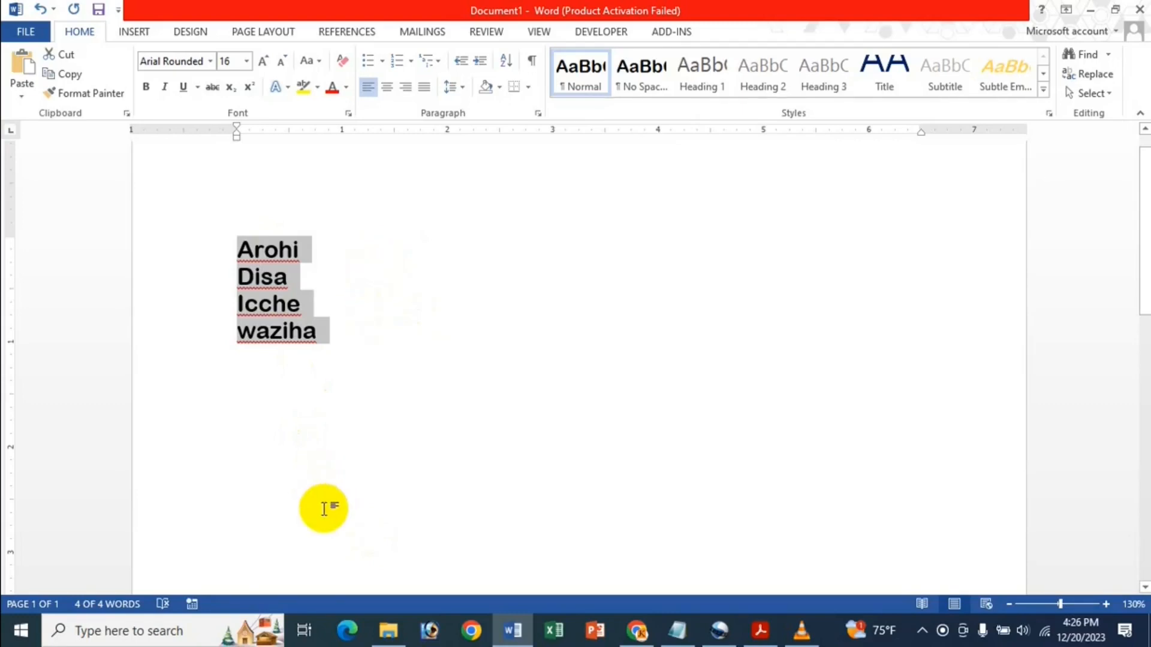
# Delete the sorted names to leave a blank page.
pyautogui.press('Delete')
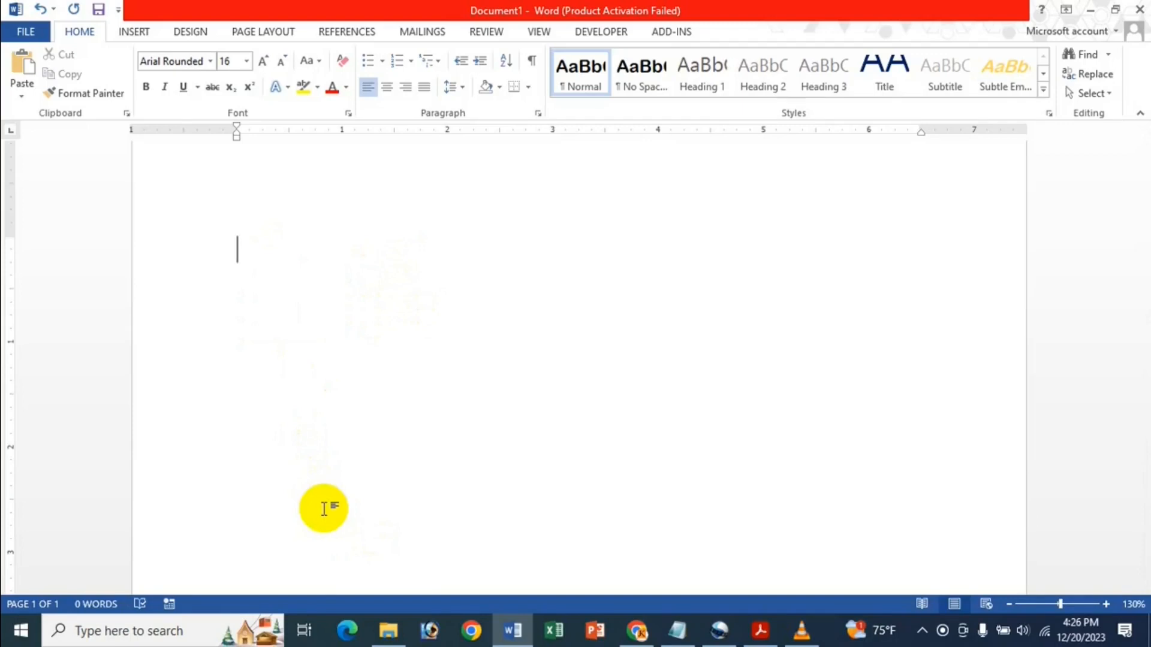
pyautogui.write('5')
pyautogui.press('Return')
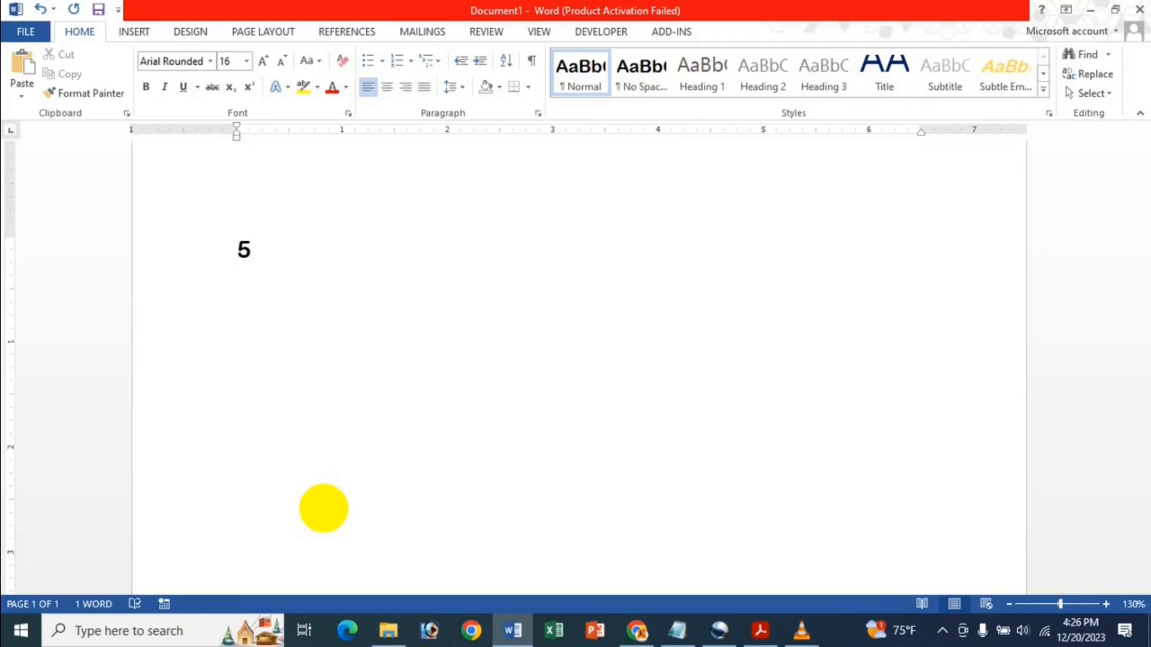
pyautogui.press('BackSpace')
pyautogui.press('BackSpace')
# Type the numbers 1, 12, 2, 23, 3, 34 on separate lines.
pyautogui.write('1')
pyautogui.press('Return')
pyautogui.write('12')
pyautogui.press('Return')
pyautogui.write('2')
pyautogui.press('Return')
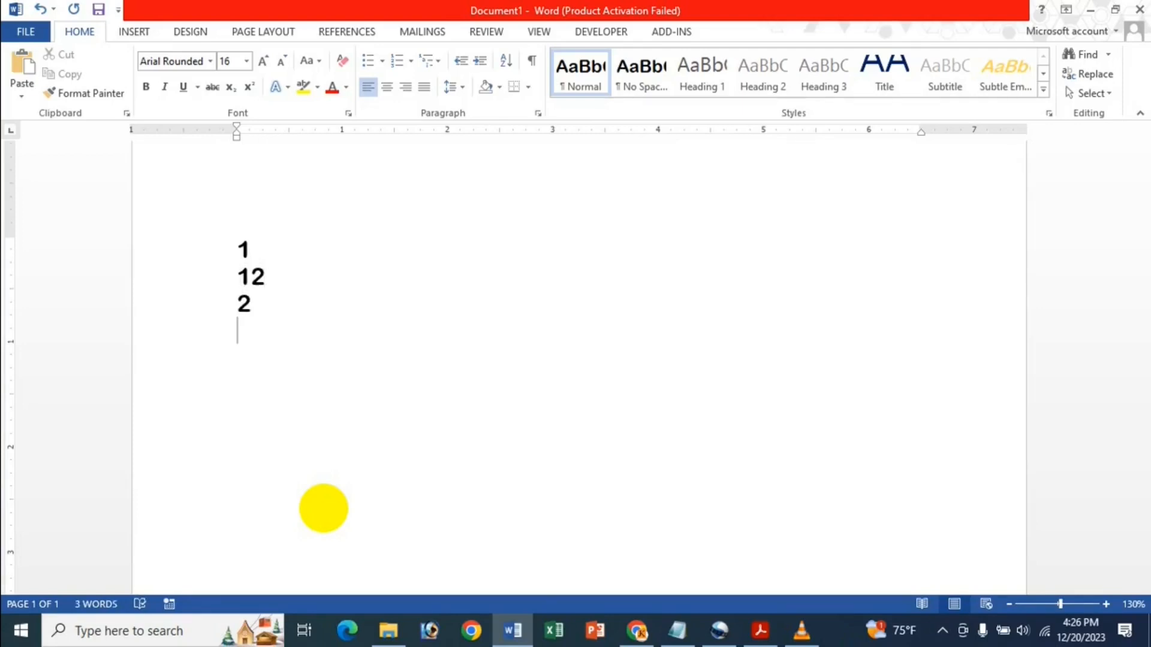
pyautogui.write('23')
pyautogui.press('Return')
pyautogui.write('3')
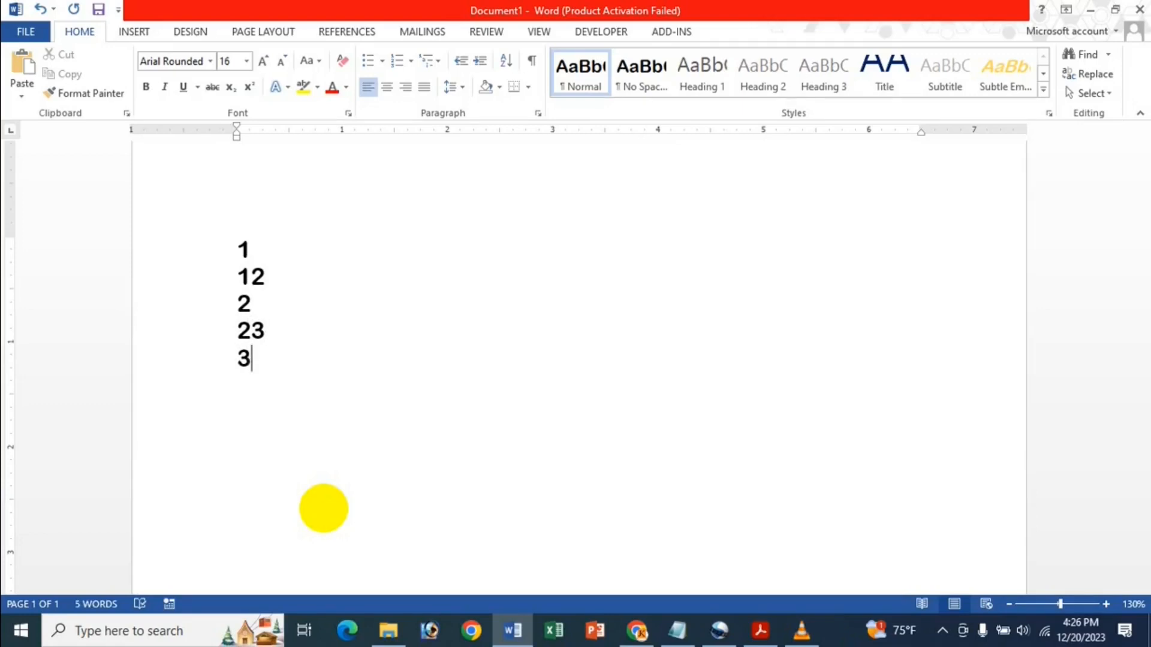
pyautogui.press('Return')
pyautogui.write('34')
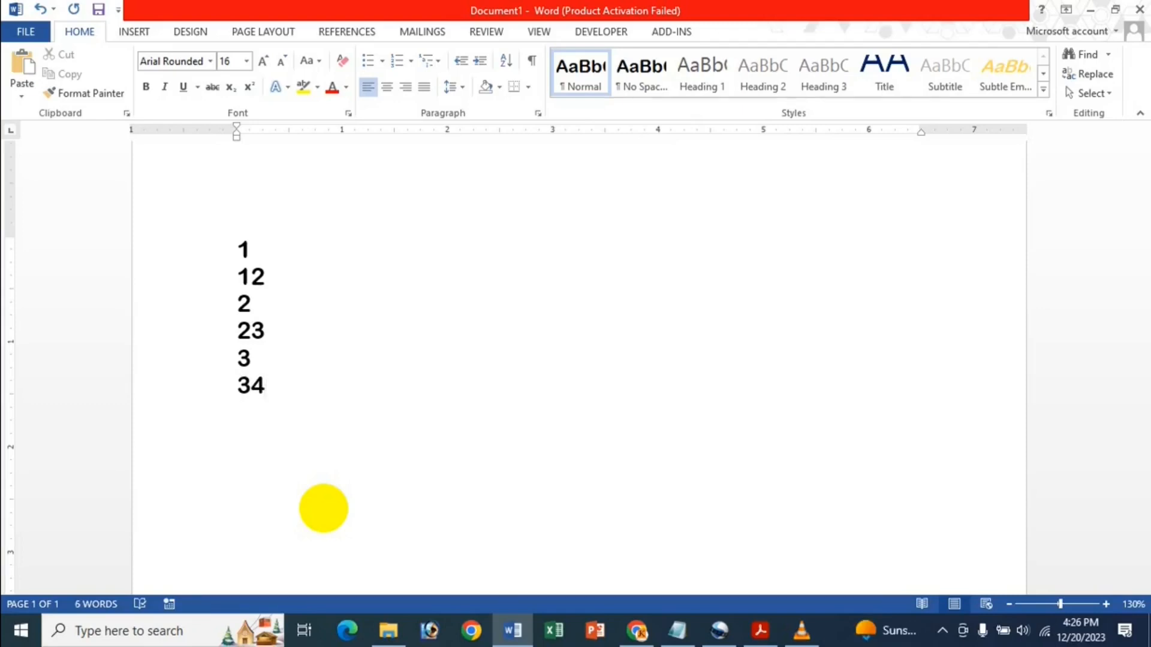
# Select all six numbers and sort them as Number, Descending: 34, 23, 12, 3, 2, 1.
pyautogui.moveTo(239, 247); pyautogui.dragTo(275, 333)
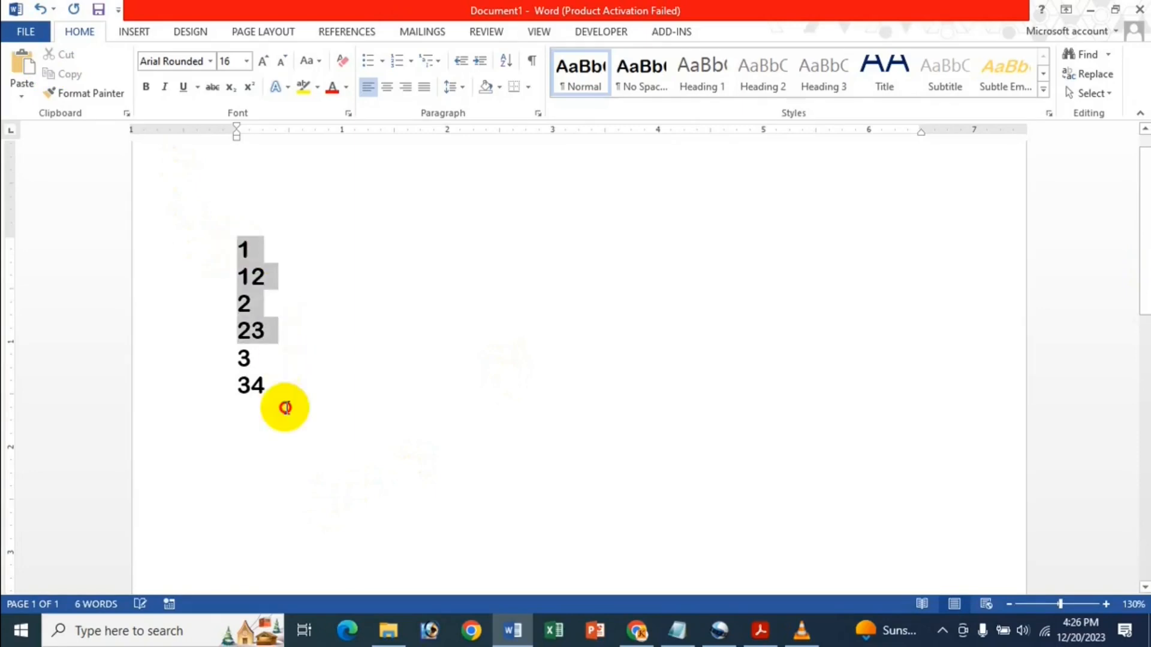
pyautogui.keyDown('shift'); pyautogui.click(285, 407); pyautogui.keyUp('shift')
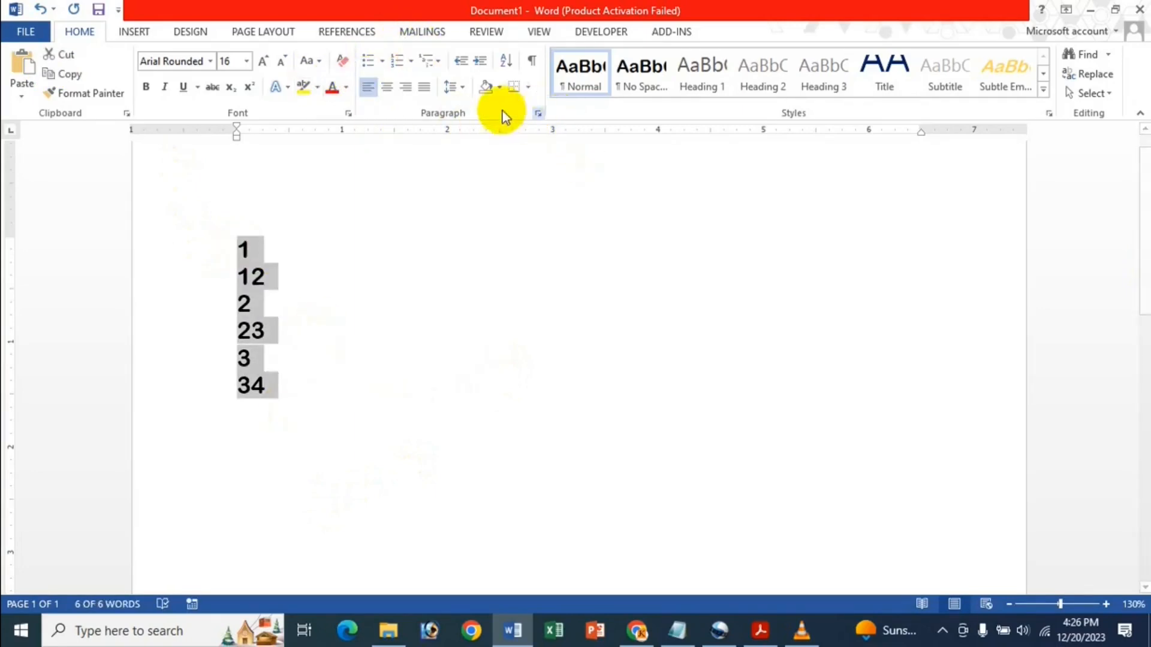
pyautogui.click(514, 68)
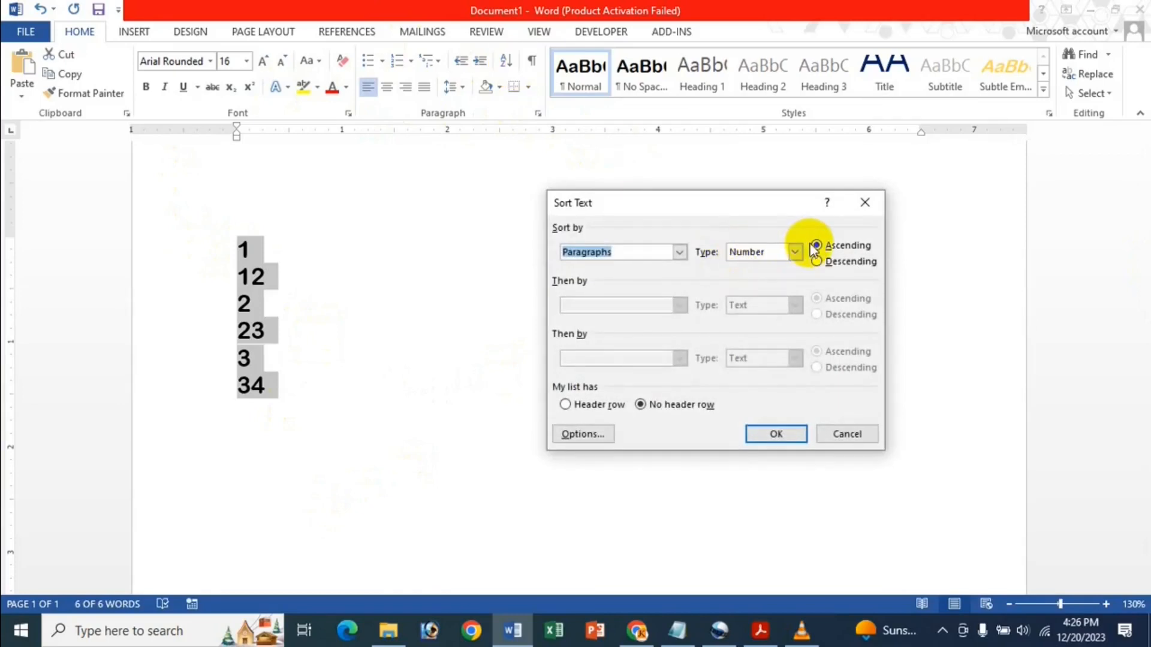
pyautogui.click(768, 254)
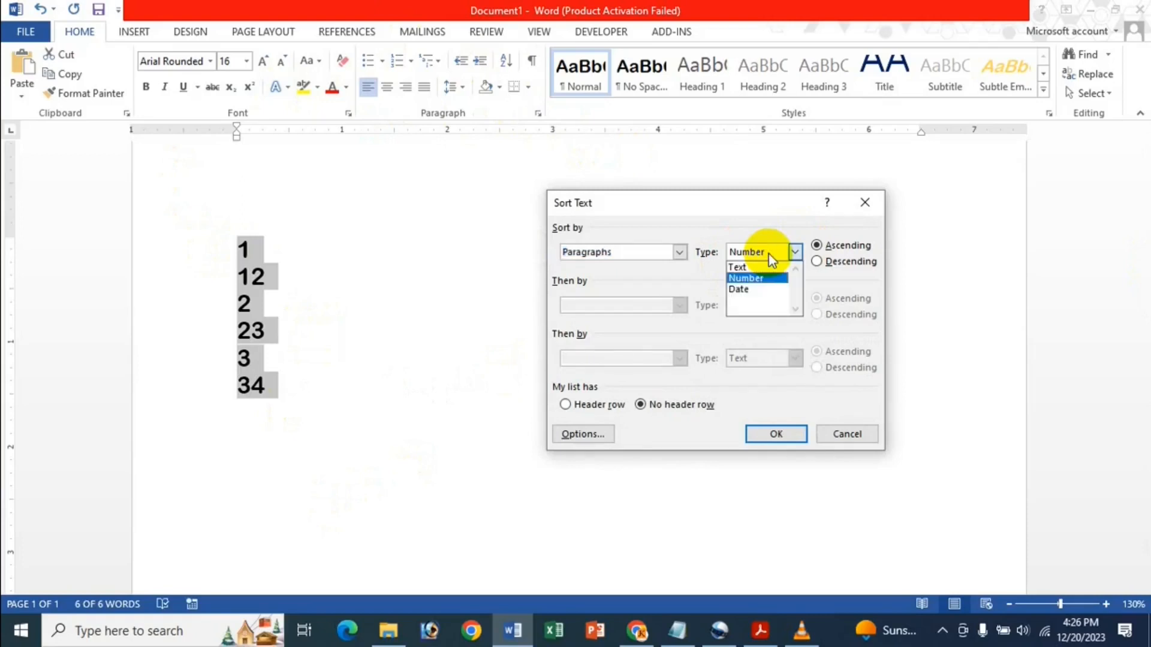
pyautogui.click(760, 279)
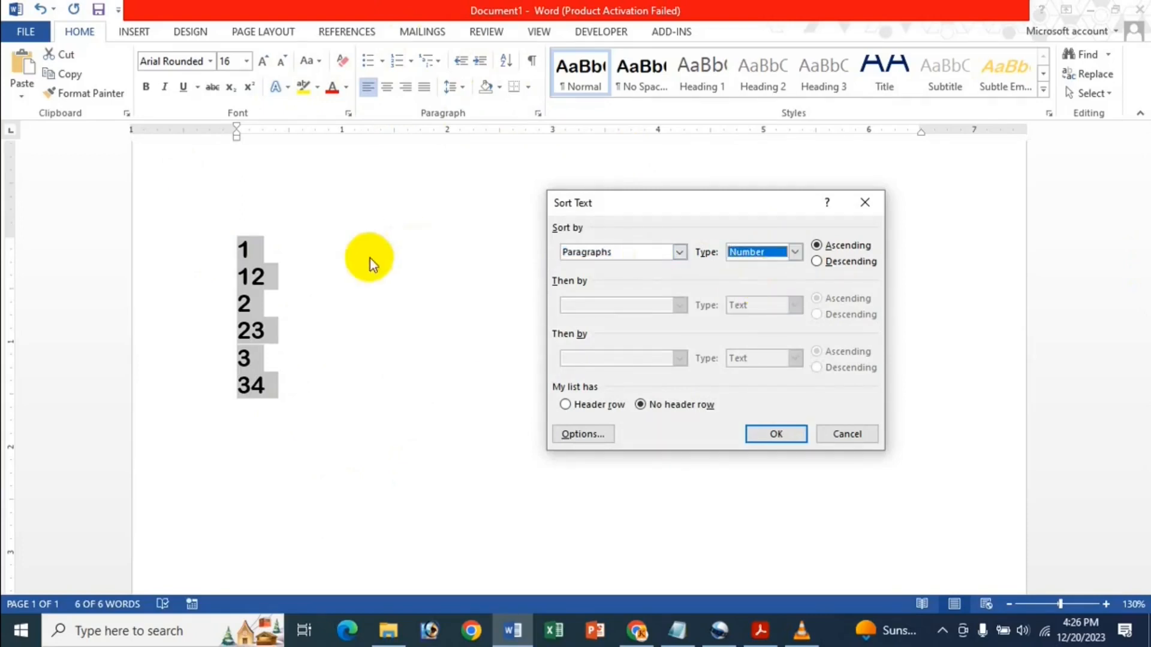
pyautogui.click(843, 261)
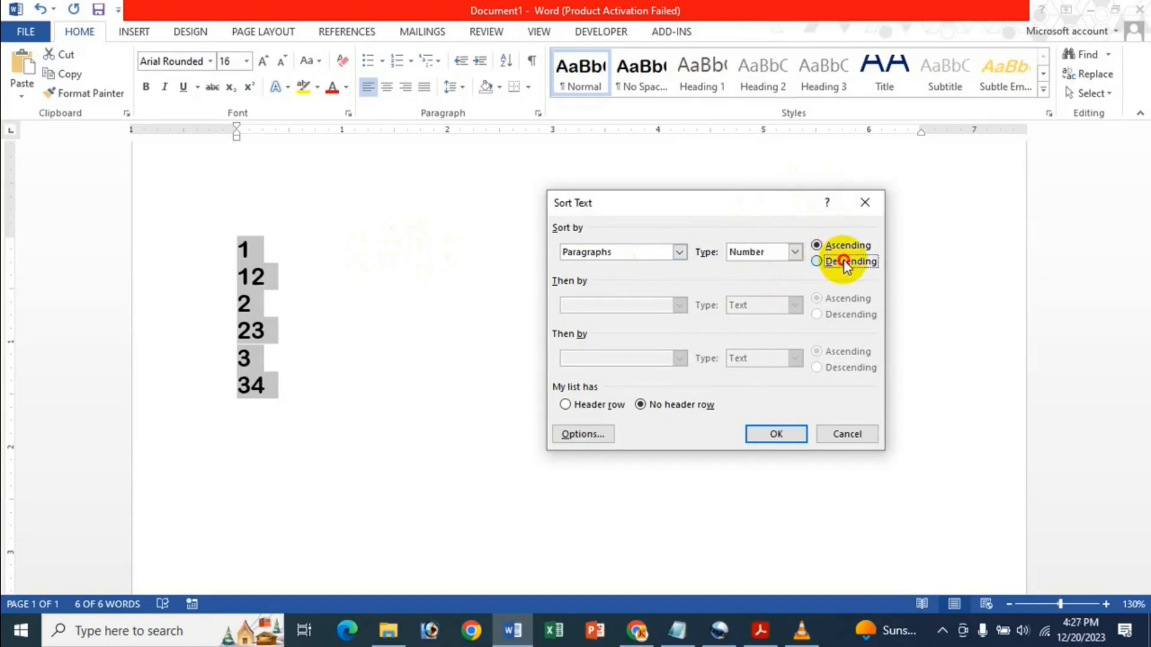
pyautogui.click(786, 439)
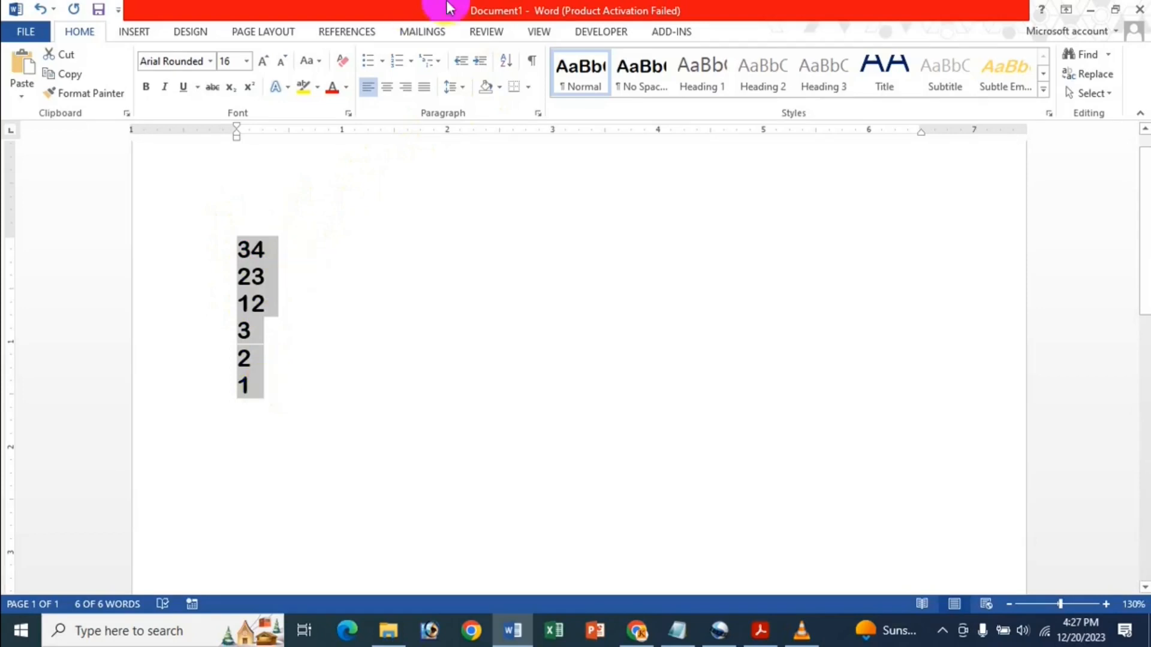
pyautogui.click(508, 66)
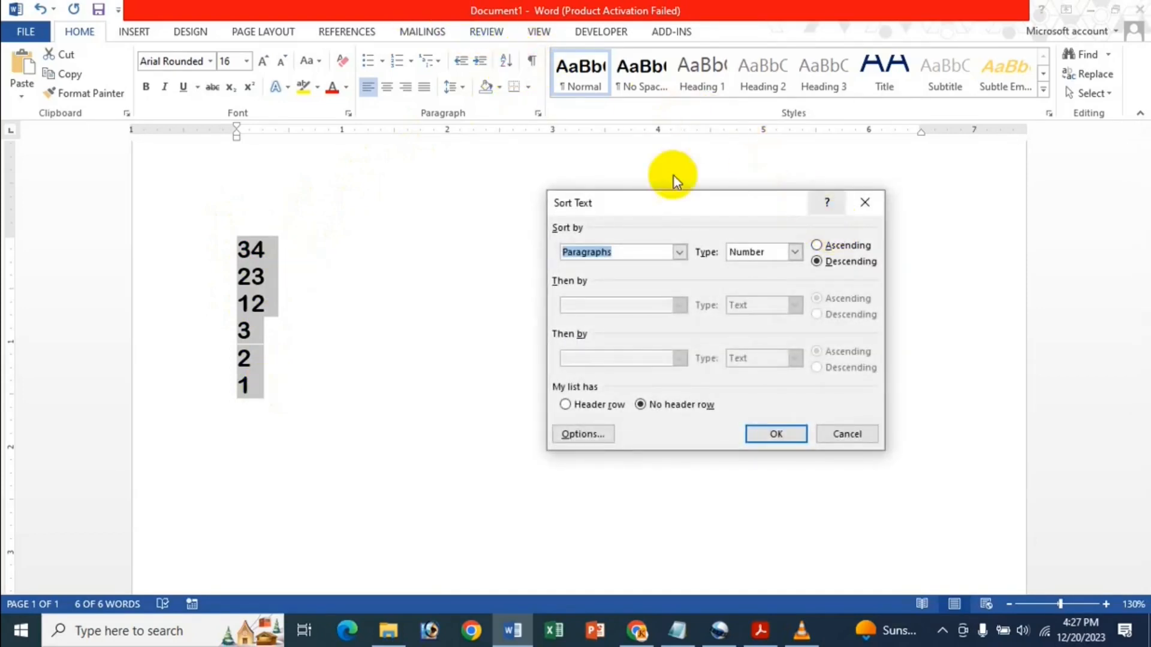
# Re-sort the numbers ascending to 1, 2, 3, 12, 23, 34, then delete the list.
pyautogui.click(862, 246)
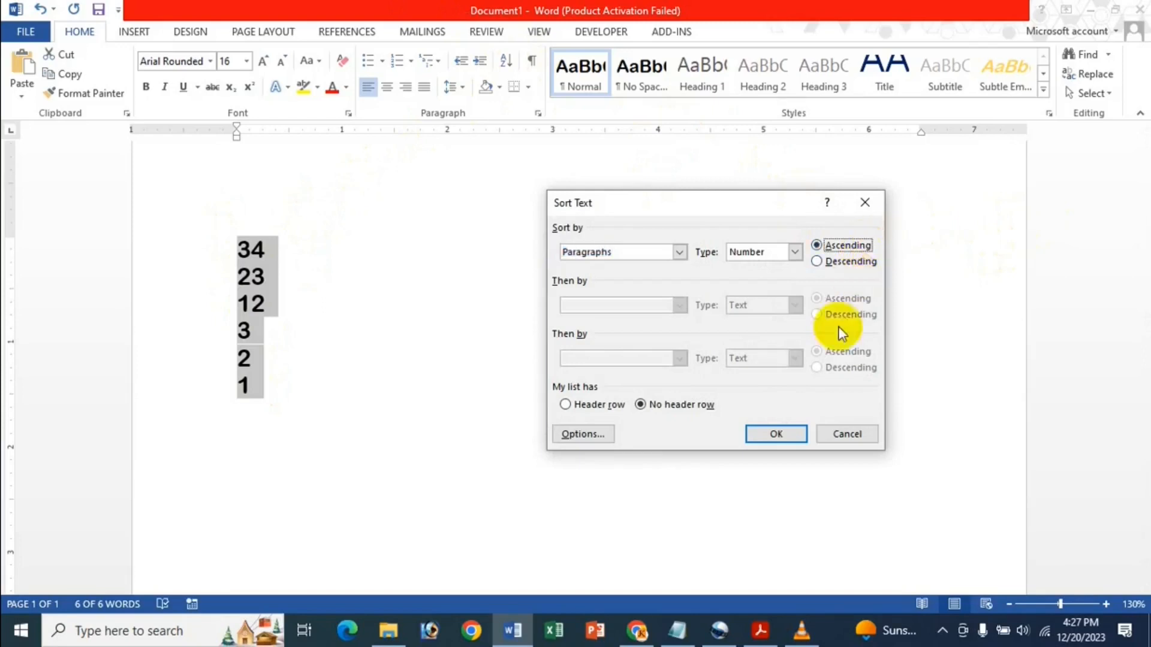
pyautogui.click(773, 432)
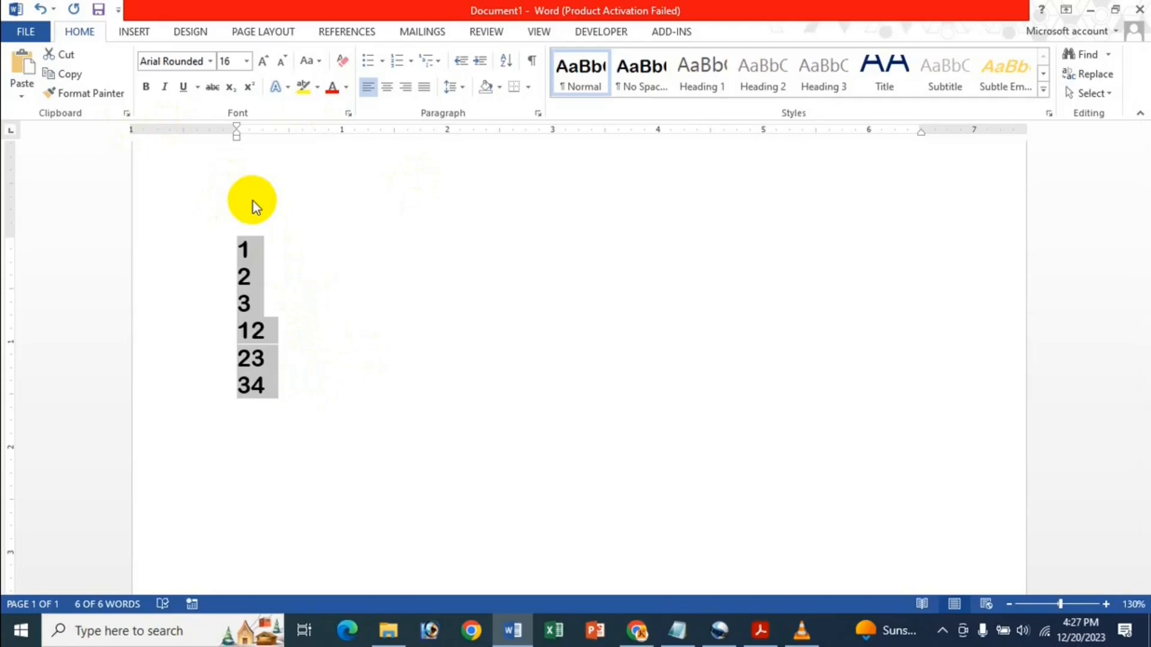
pyautogui.press('Delete')
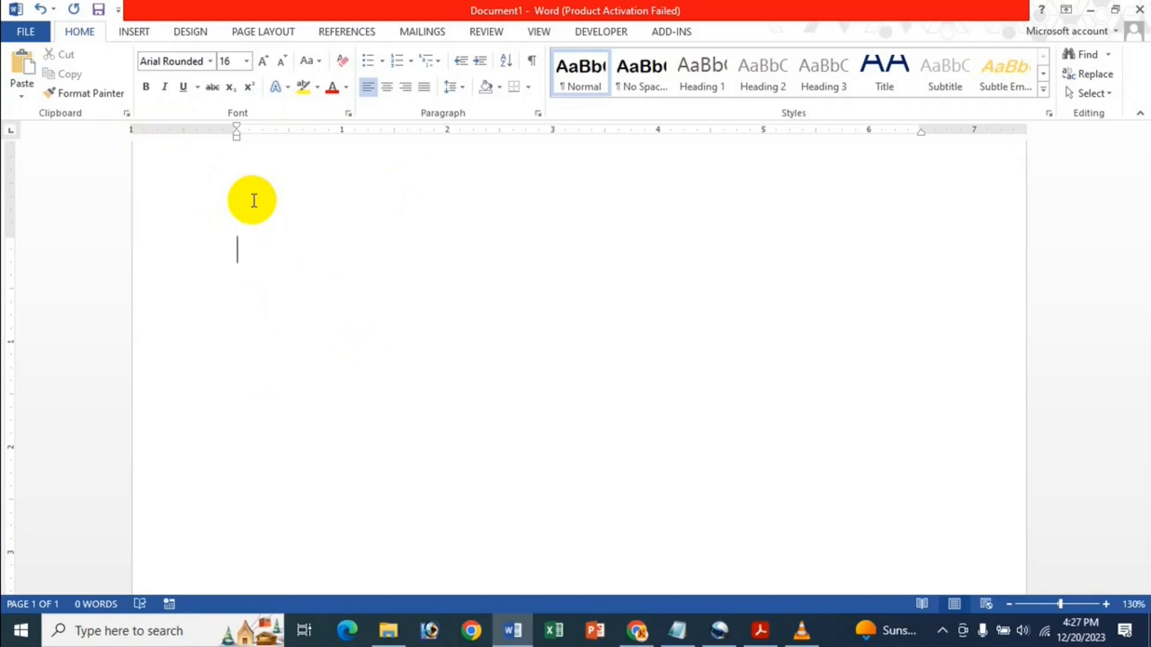
# Type the dates 10-5-2022 and 3-2-2023 on two separate lines.
pyautogui.write('8')
pyautogui.press('BackSpace')
pyautogui.write('10')
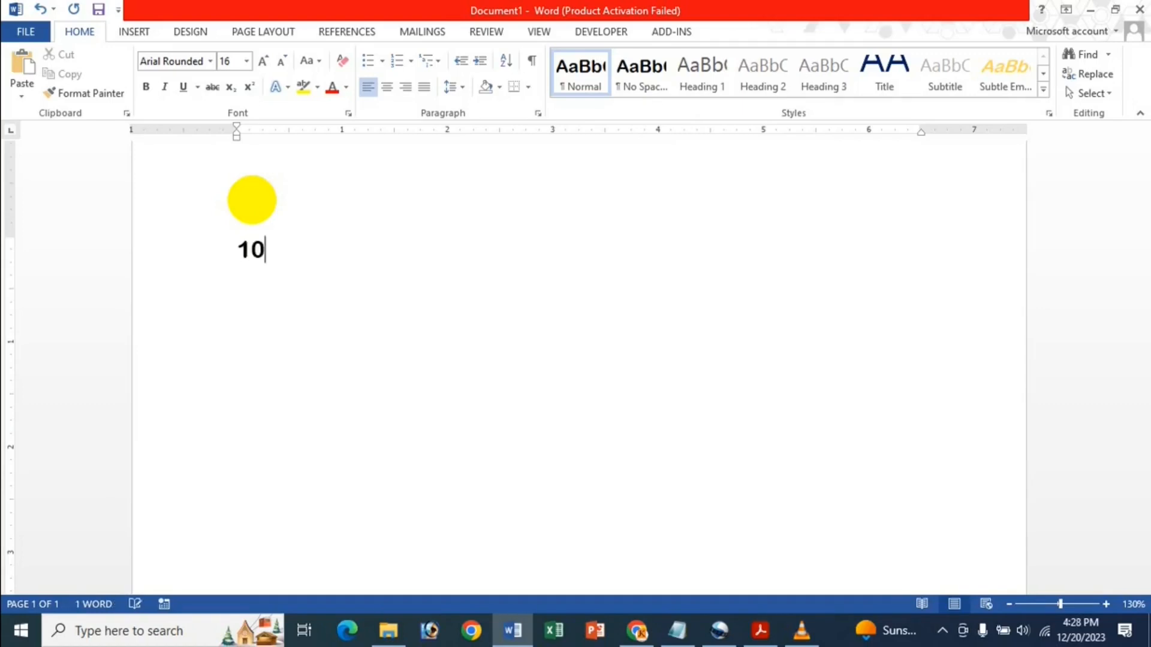
pyautogui.write('-5-202')
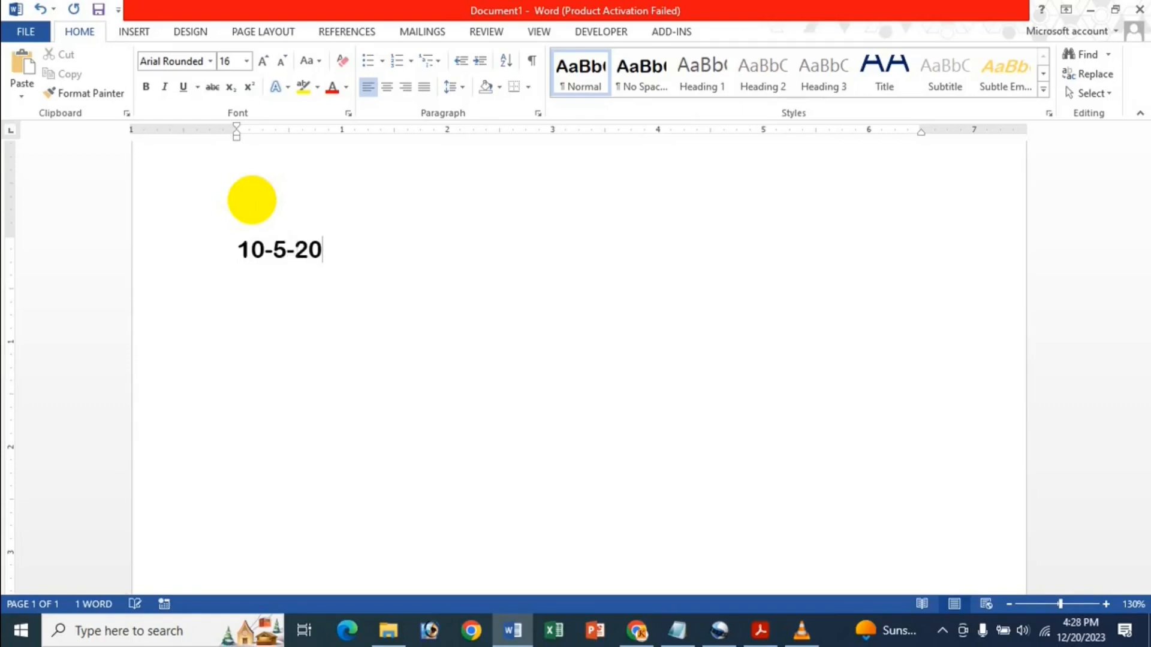
pyautogui.write('2')
pyautogui.press('Return')
pyautogui.write('3')
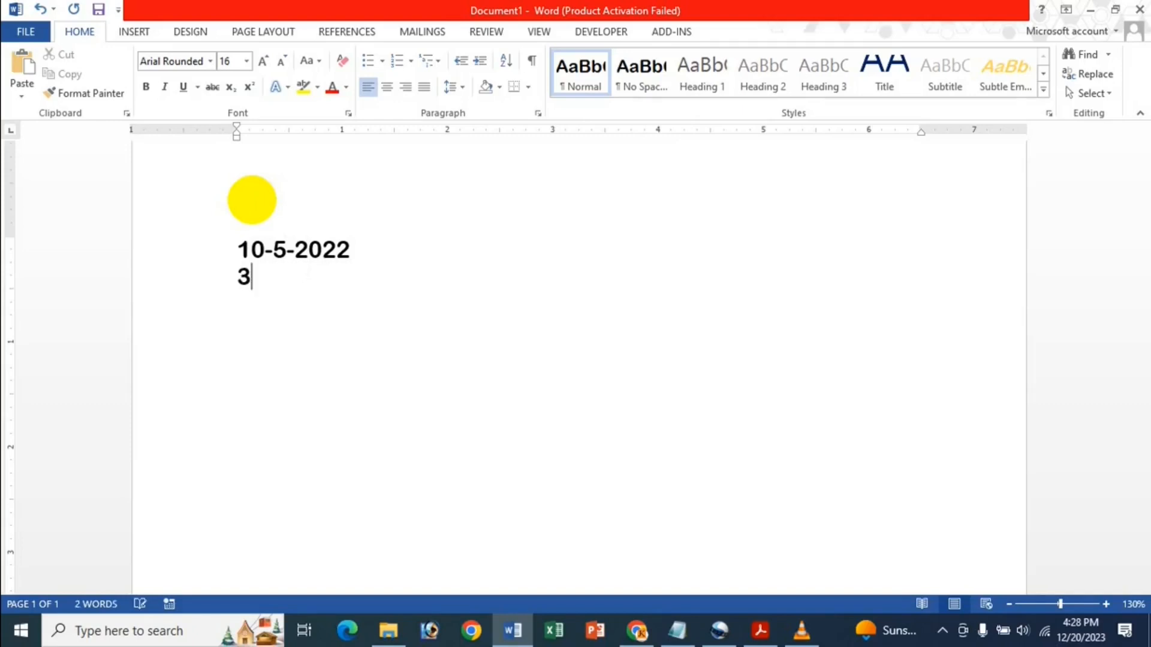
pyautogui.write('-2-2023')
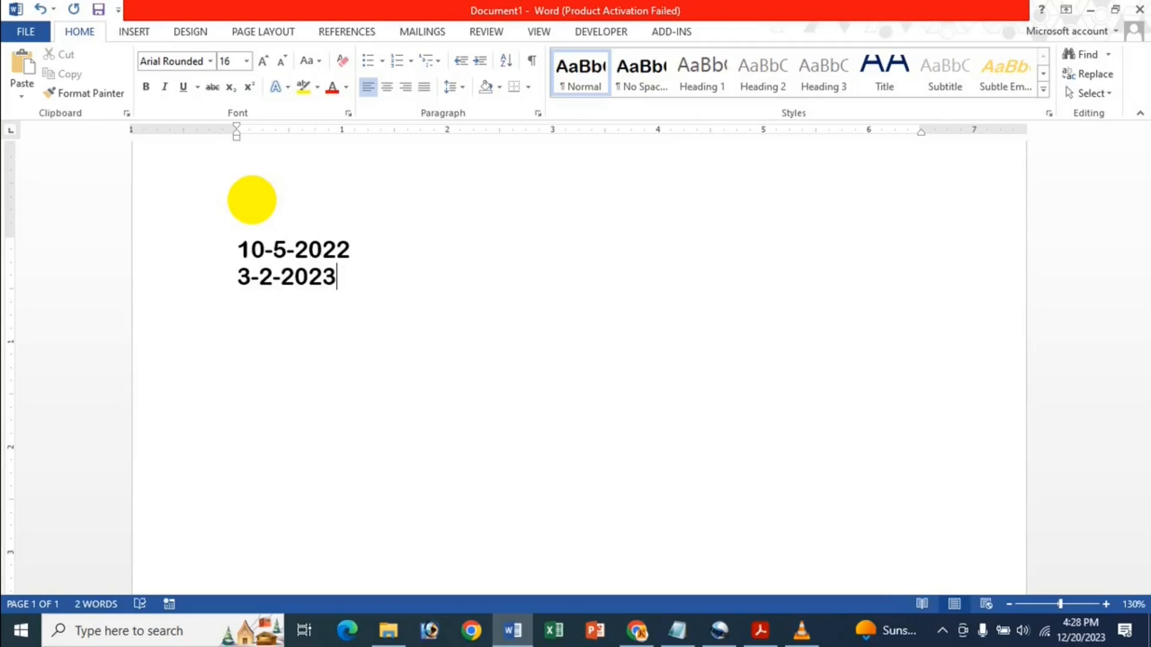
pyautogui.click(267, 256)
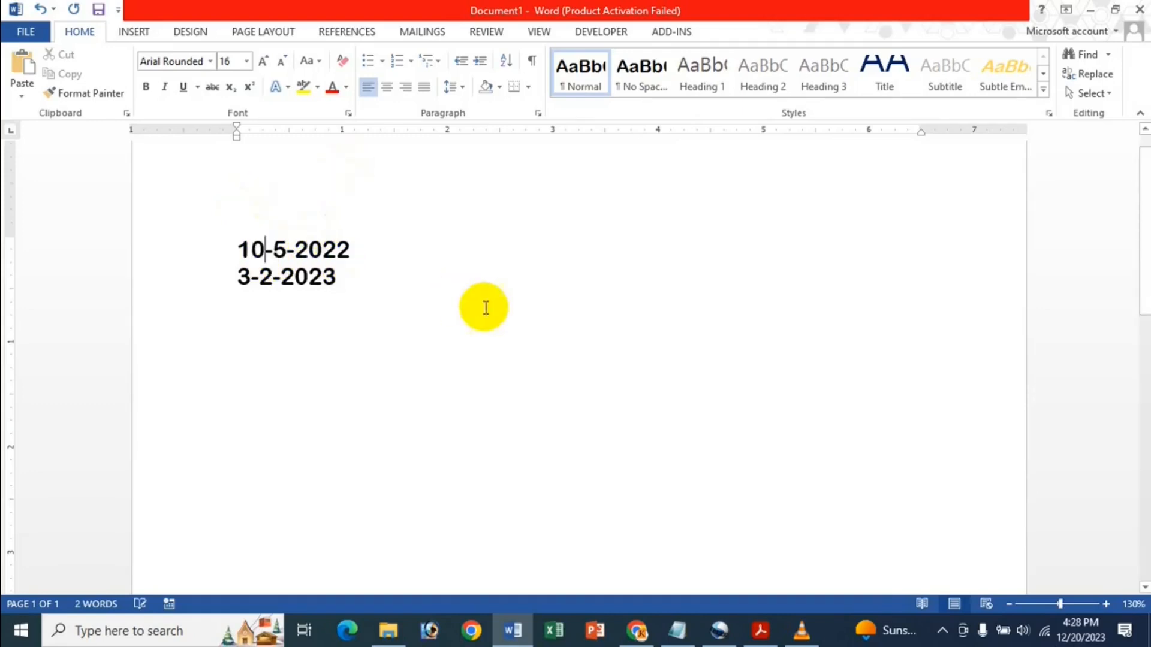
# Replace the hyphens with slashes so the dates read 10/5/2022 and 3/2/2023.
pyautogui.press('Delete')
pyautogui.write('/')
pyautogui.press('Right')
pyautogui.press('Right')
pyautogui.press('BackSpace')
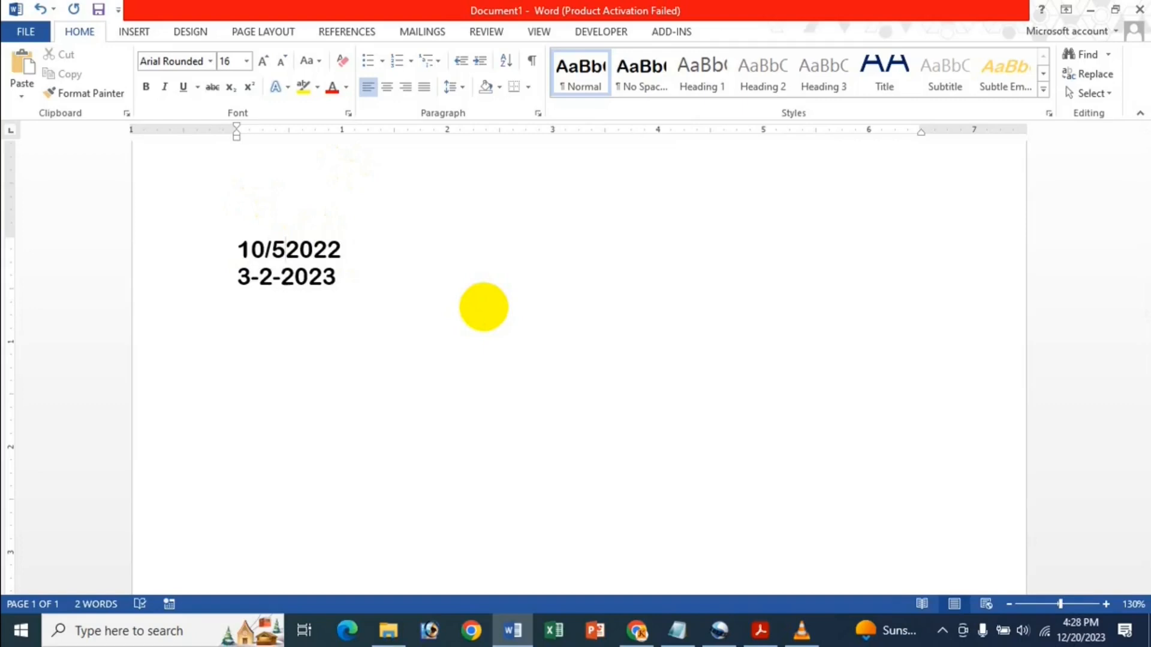
pyautogui.write('/')
pyautogui.click(251, 277)
pyautogui.press('Delete')
pyautogui.write('/')
pyautogui.press('Right')
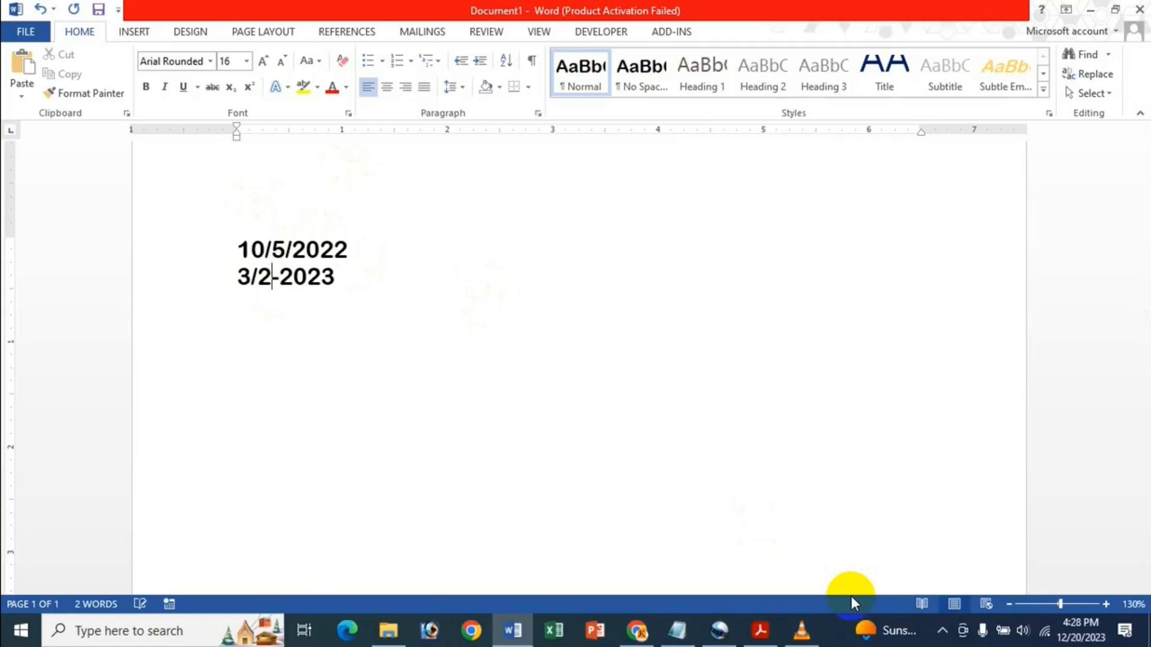
pyautogui.press('Delete')
pyautogui.write('/')
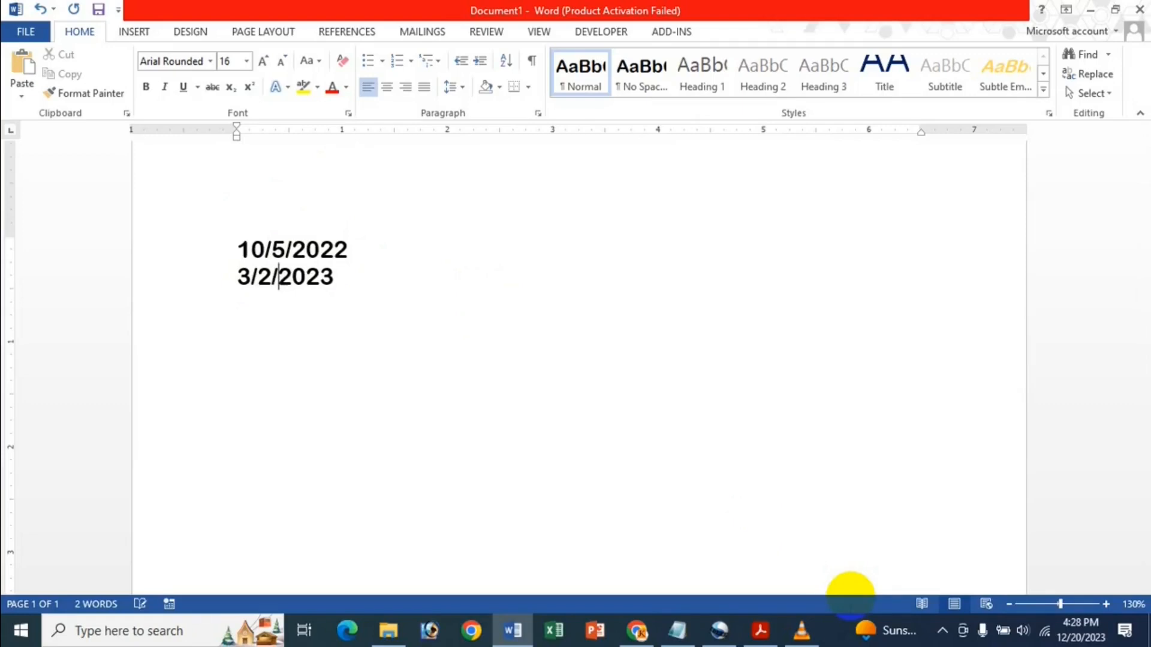
# Add the dates 12/20/2023 and 5/1/2023 on new lines below.
pyautogui.press('End')
pyautogui.press('Return')
pyautogui.write('12/')
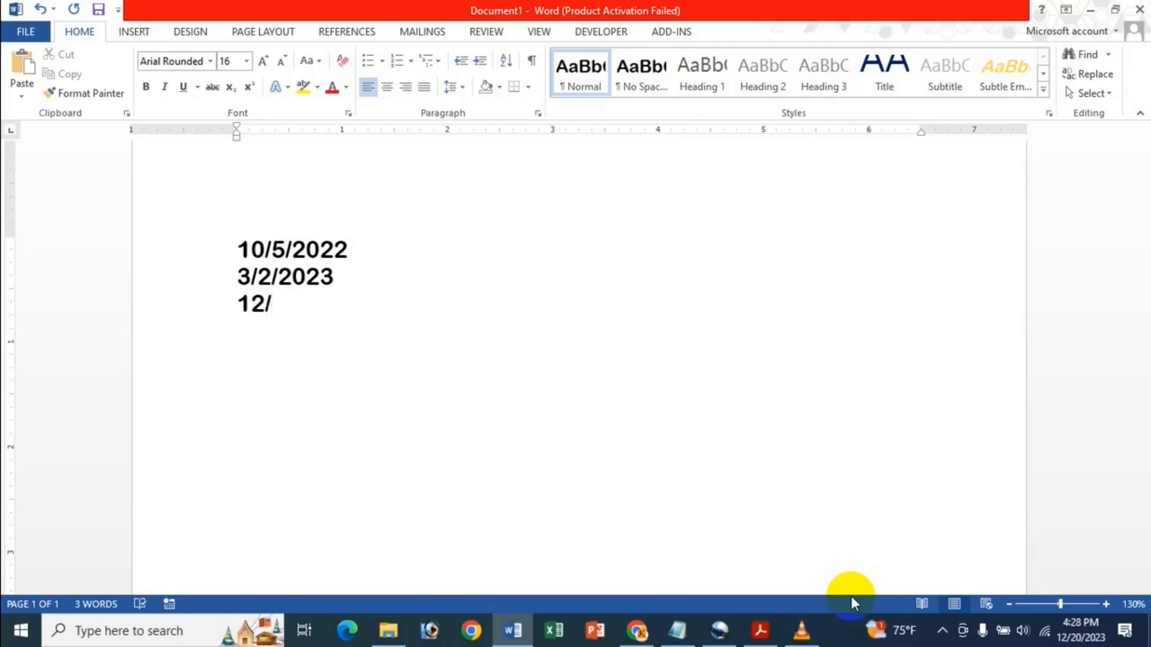
pyautogui.write('20/2')
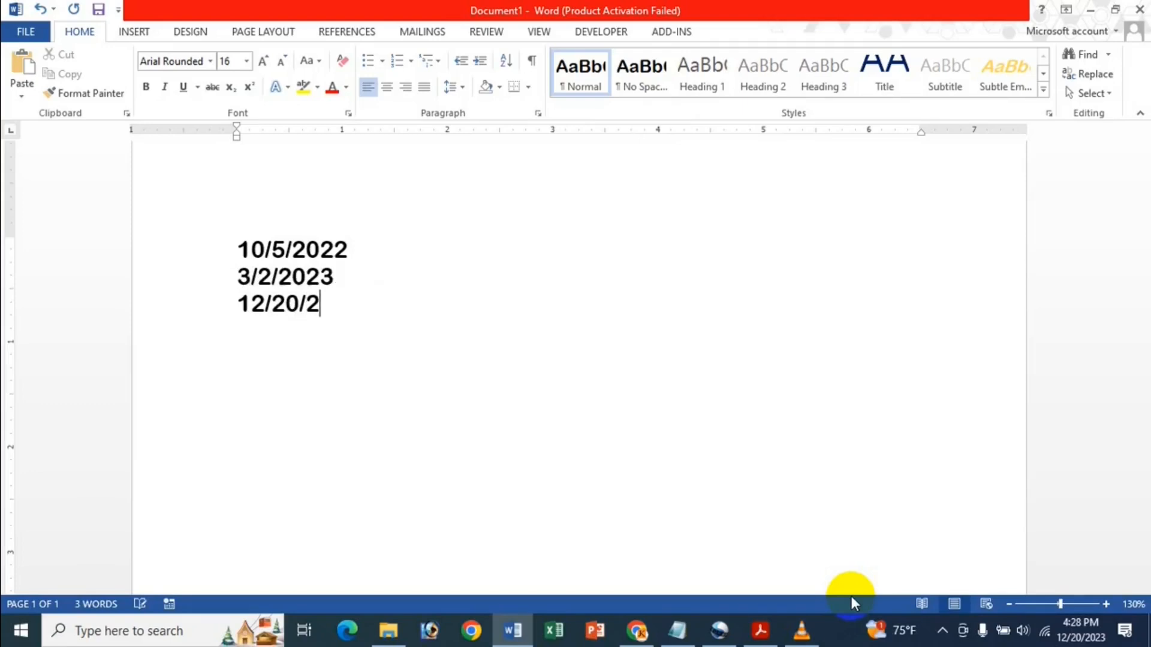
pyautogui.write('023')
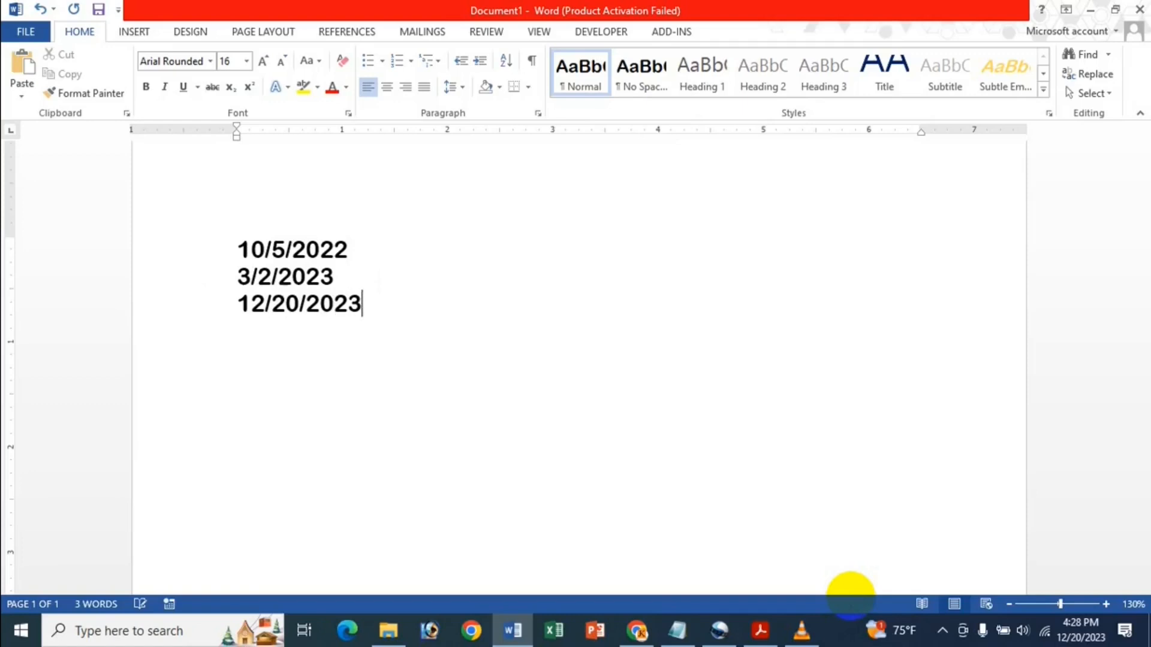
pyautogui.press('Return')
pyautogui.write('5/1/2023')
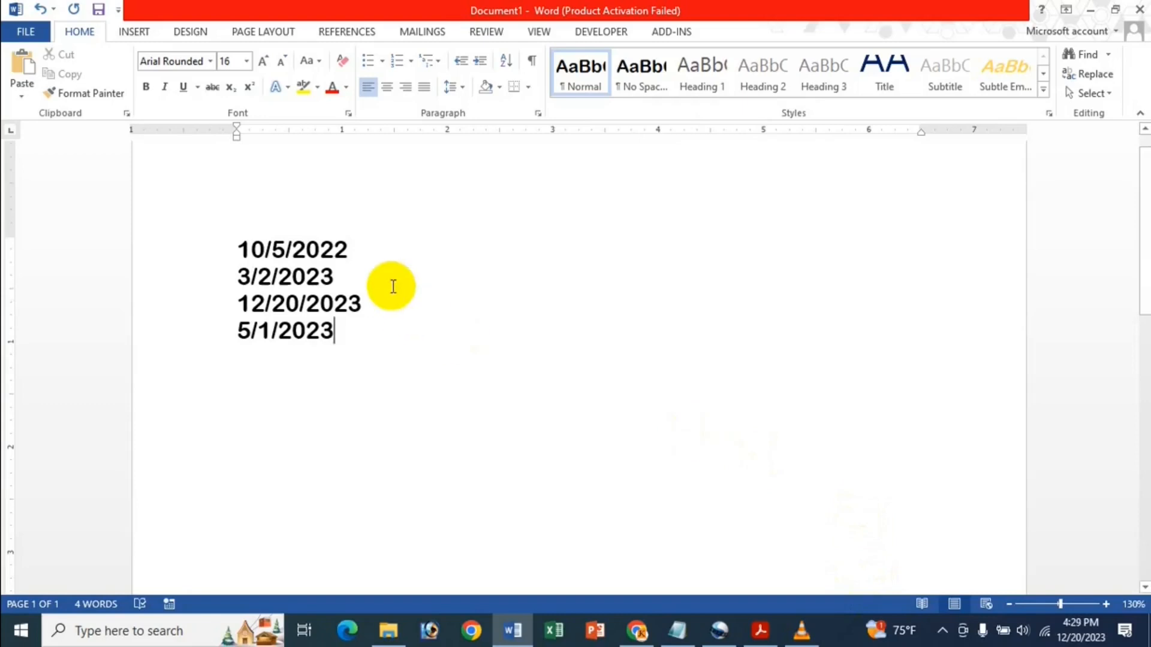
pyautogui.click(365, 276)
# Select the four dates and sort them as Date, Descending, with 12/20/2023 first.
pyautogui.moveTo(239, 248); pyautogui.dragTo(362, 358)
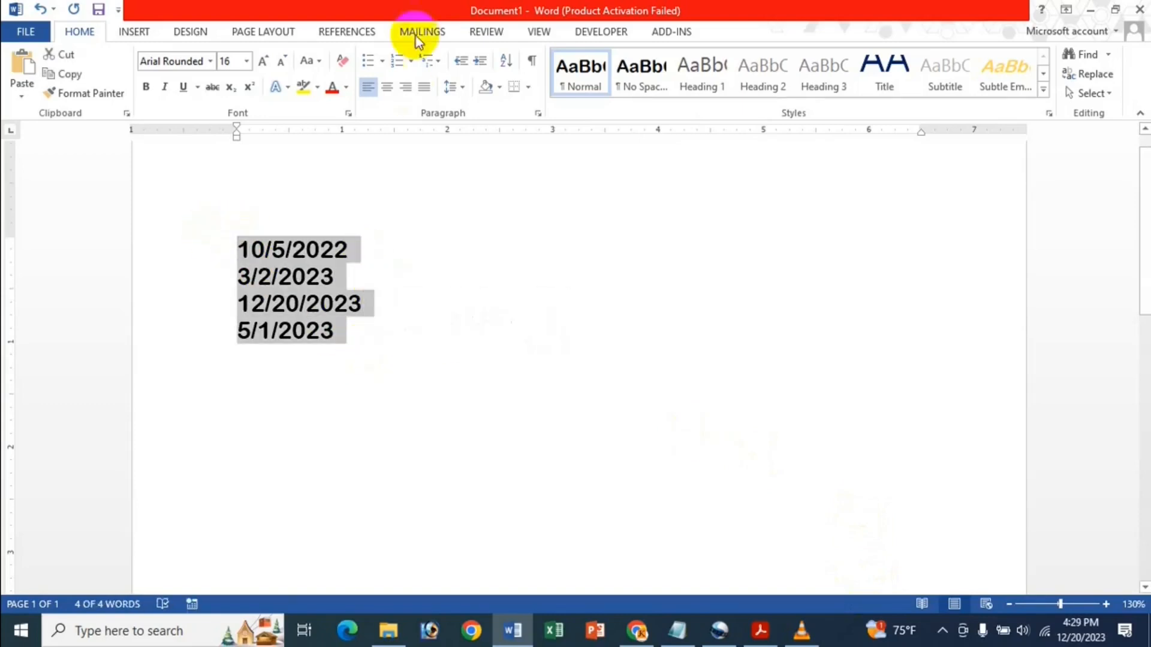
pyautogui.click(506, 66)
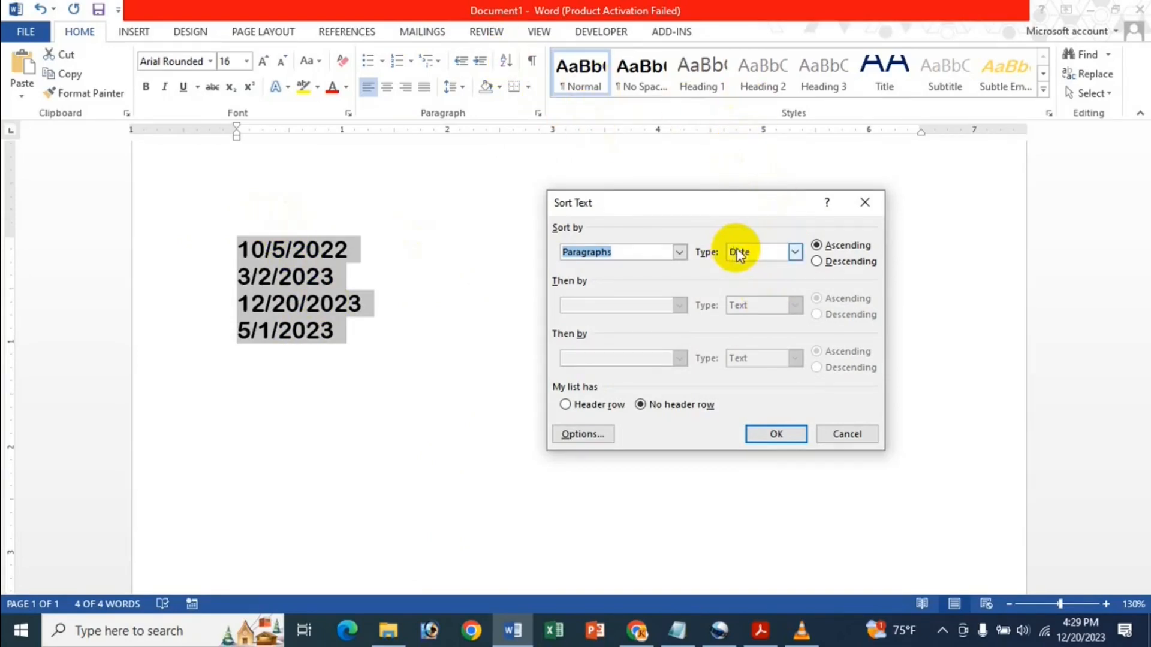
pyautogui.click(796, 252)
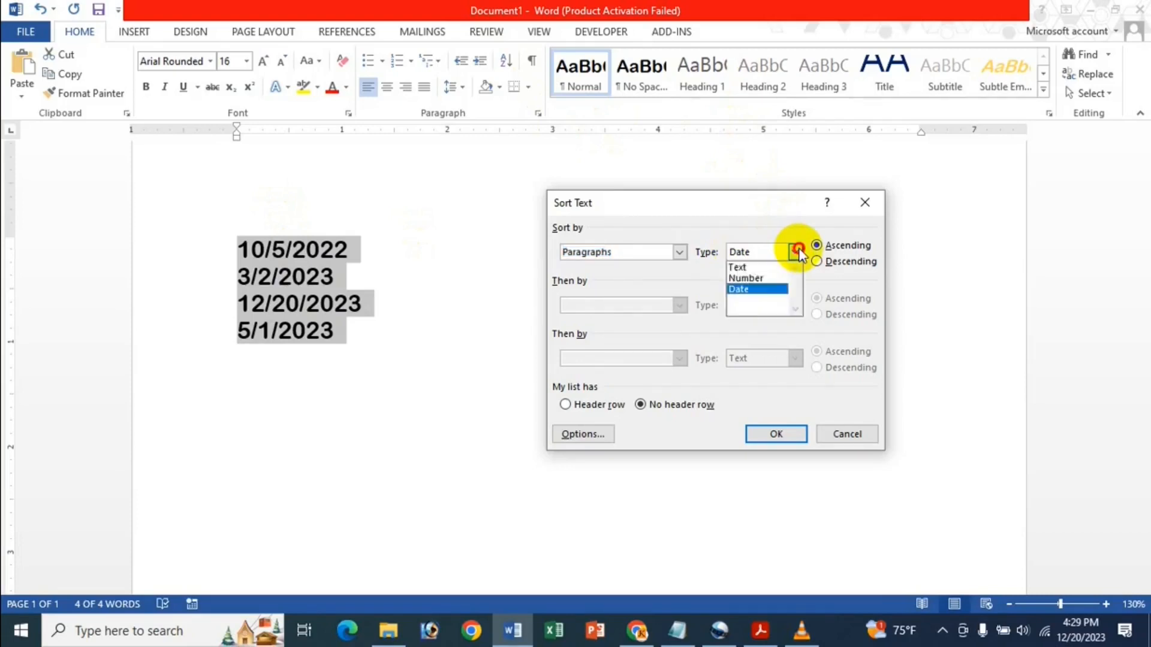
pyautogui.click(756, 290)
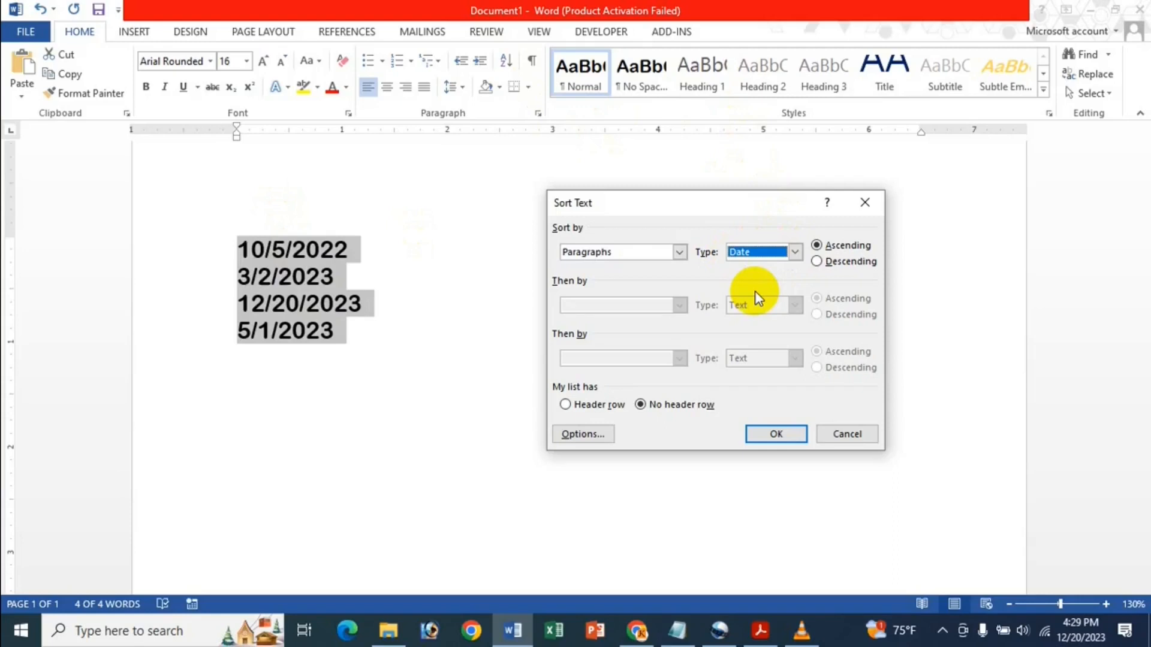
pyautogui.click(847, 262)
pyautogui.click(777, 434)
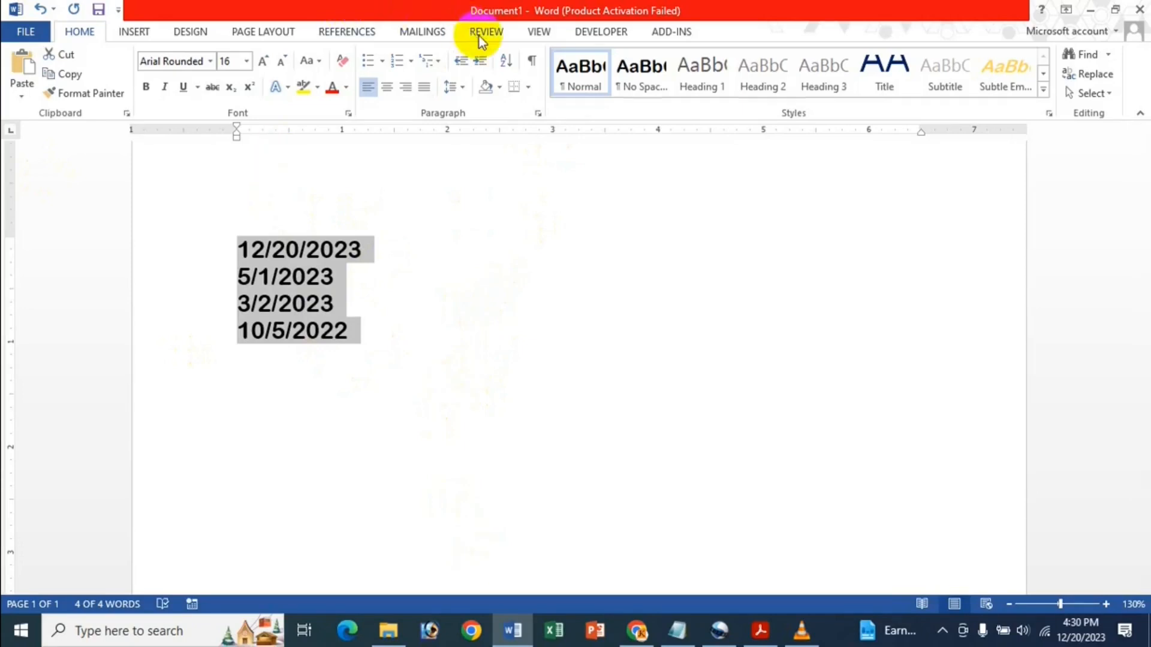
# Re-sort the dates ascending from 10/5/2022 to 12/20/2023, then switch to the Acrobat tutorial.
pyautogui.click(504, 68)
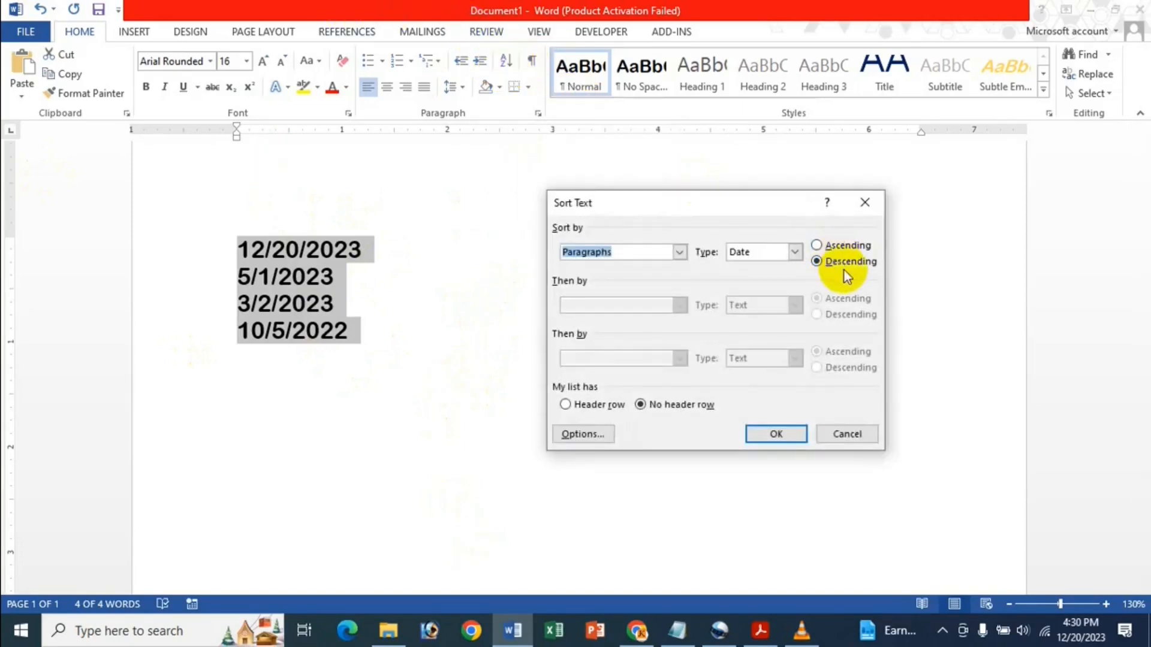
pyautogui.click(836, 245)
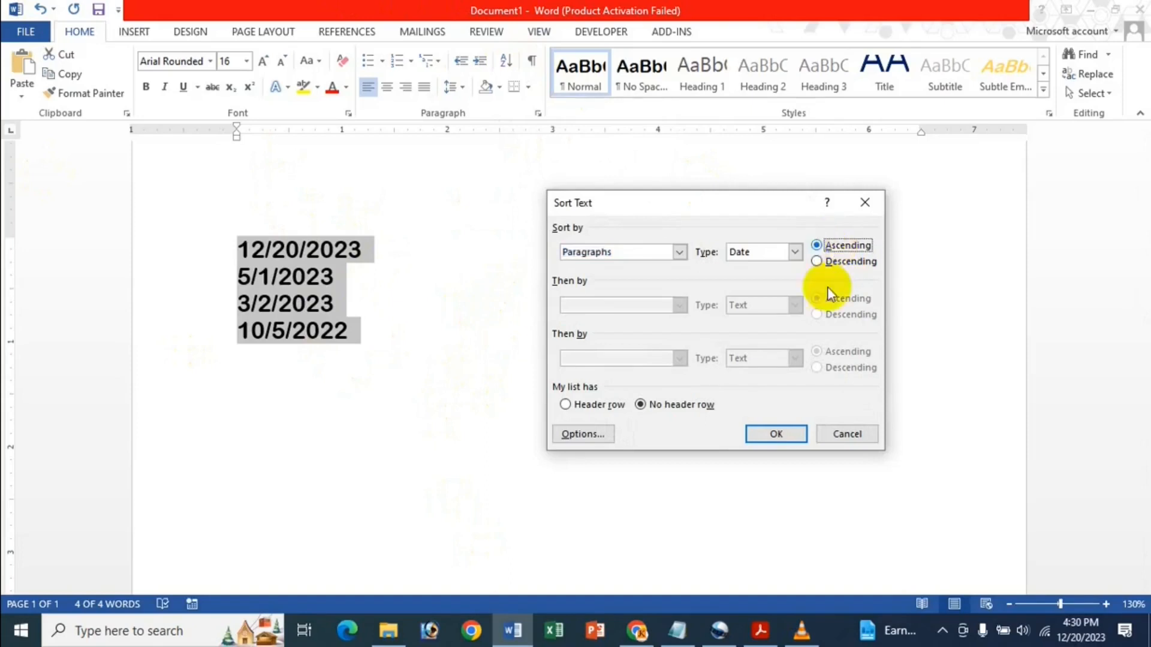
pyautogui.click(778, 434)
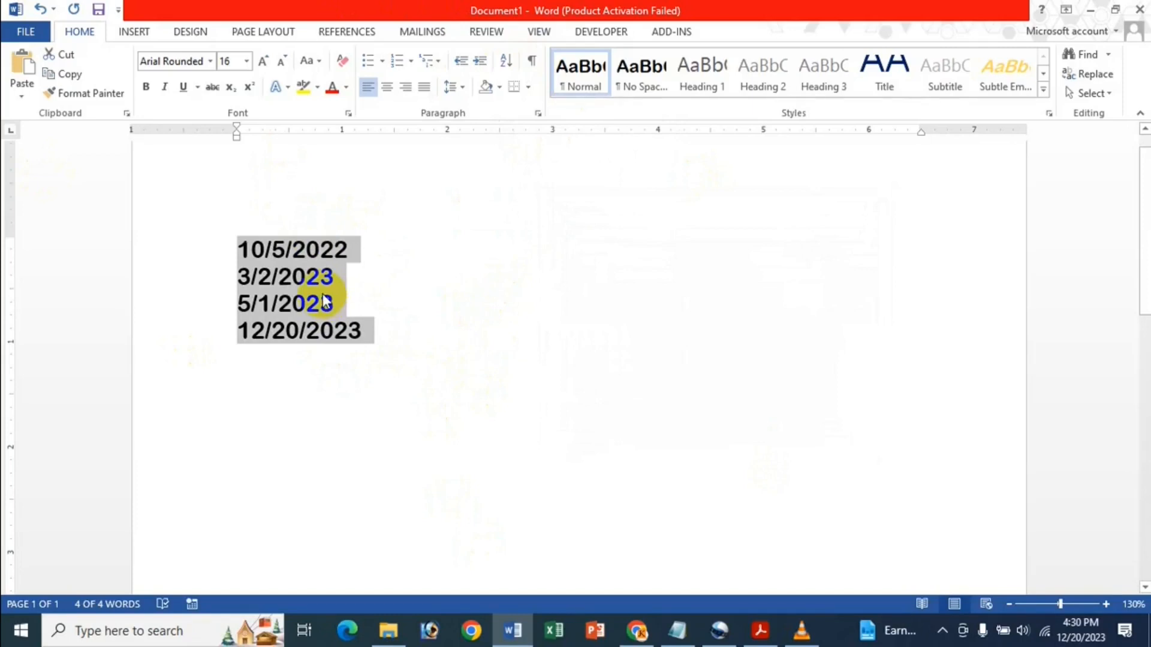
pyautogui.click(362, 341)
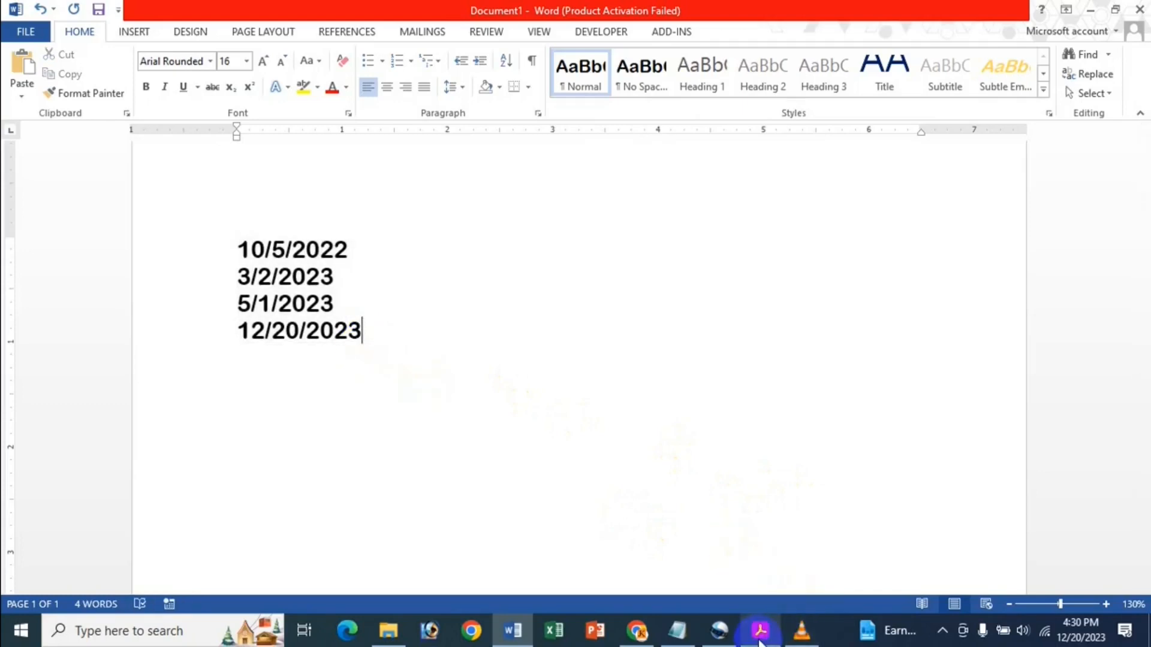
pyautogui.moveTo(760, 643)
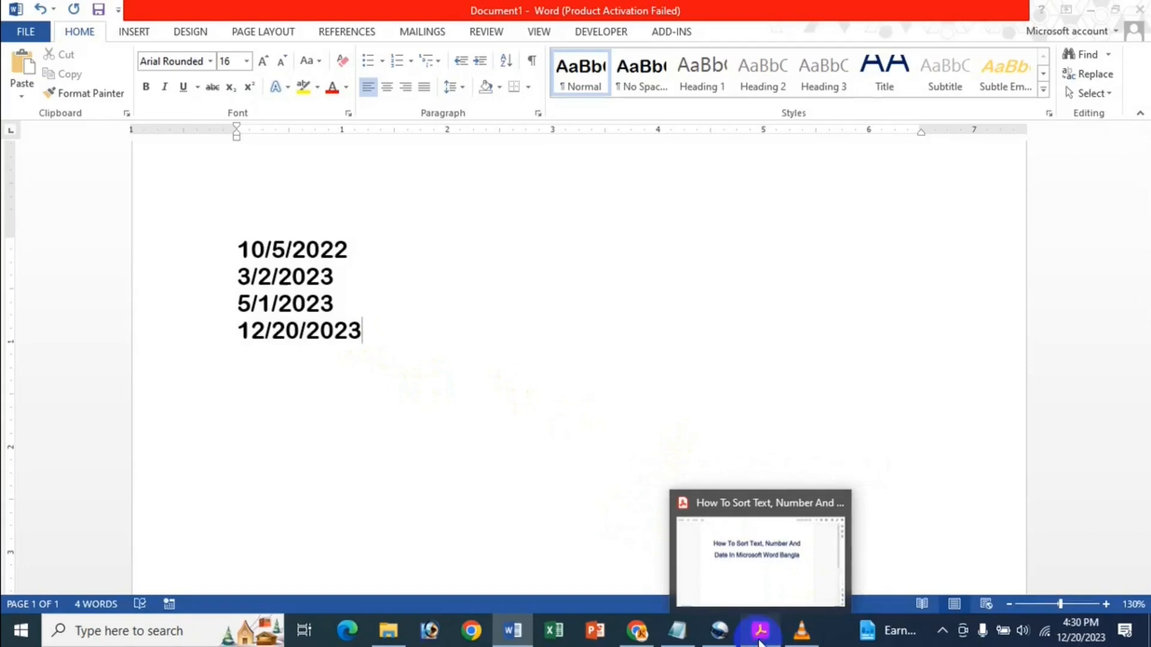
pyautogui.click(760, 640)
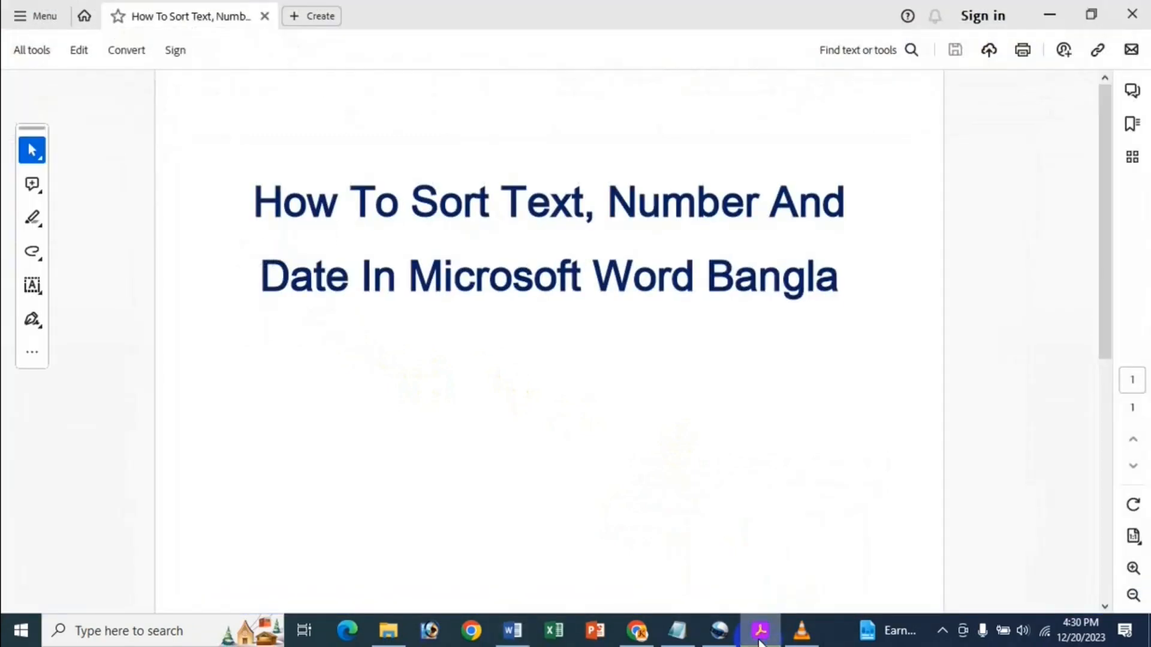
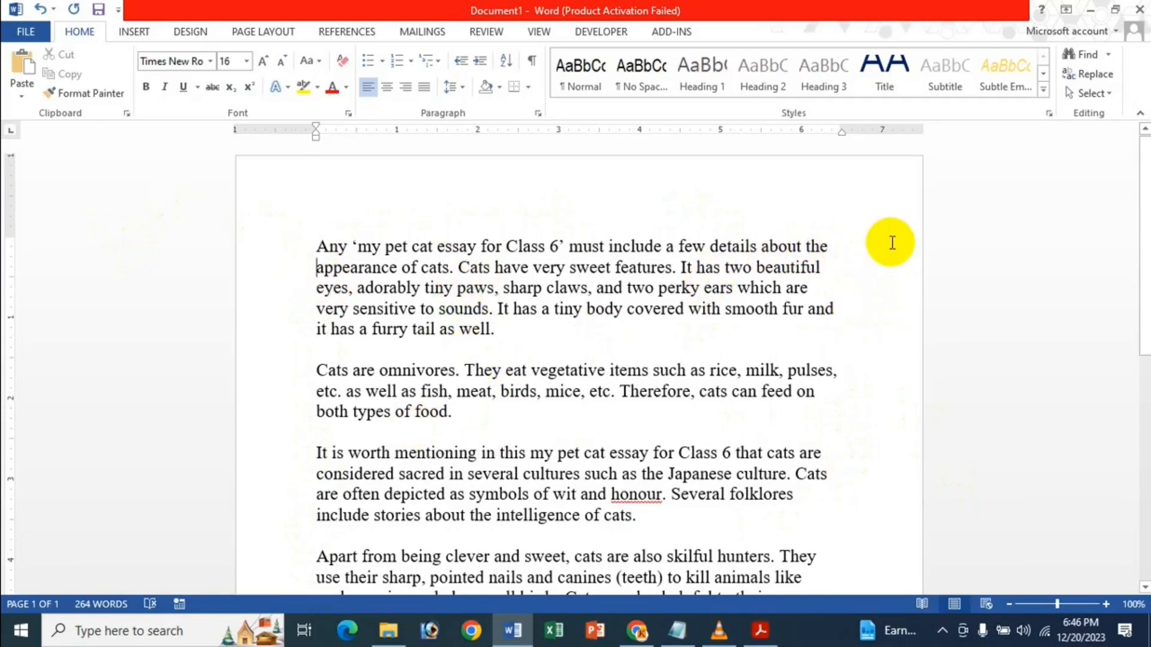
# Select the whole essay and try Center, Align Right and Justify from the ribbon.
pyautogui.moveTo(762, 641)
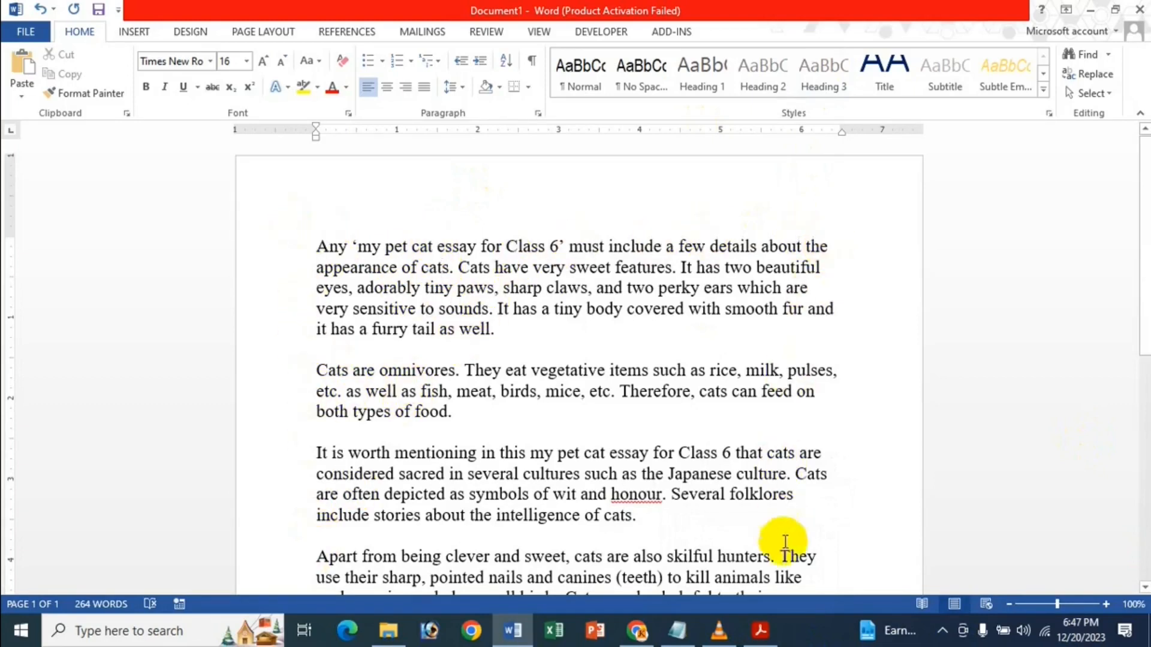
pyautogui.click(339, 247)
pyautogui.hotkey('ctrl', 'a')
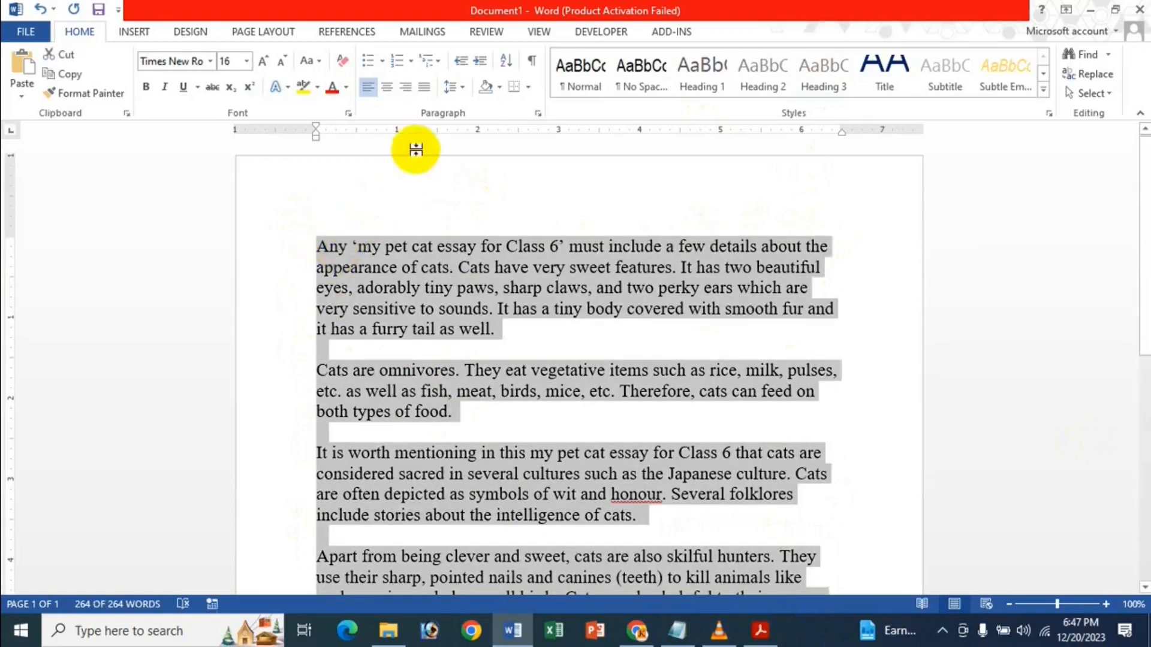
pyautogui.click(392, 87)
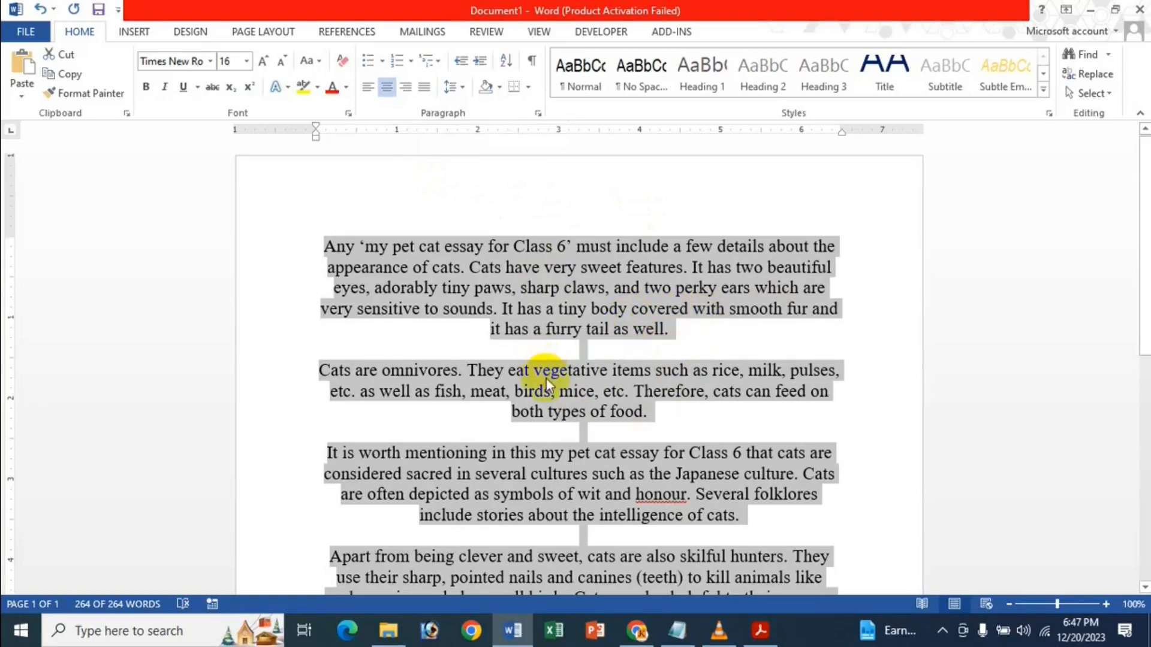
pyautogui.click(412, 88)
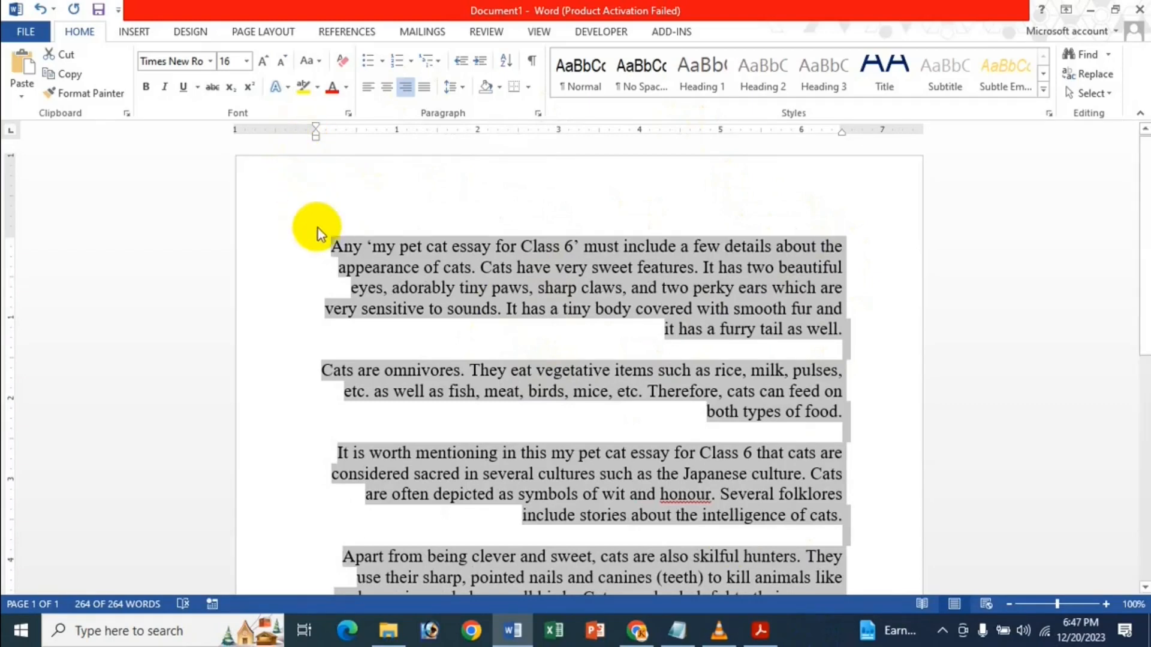
pyautogui.click(426, 92)
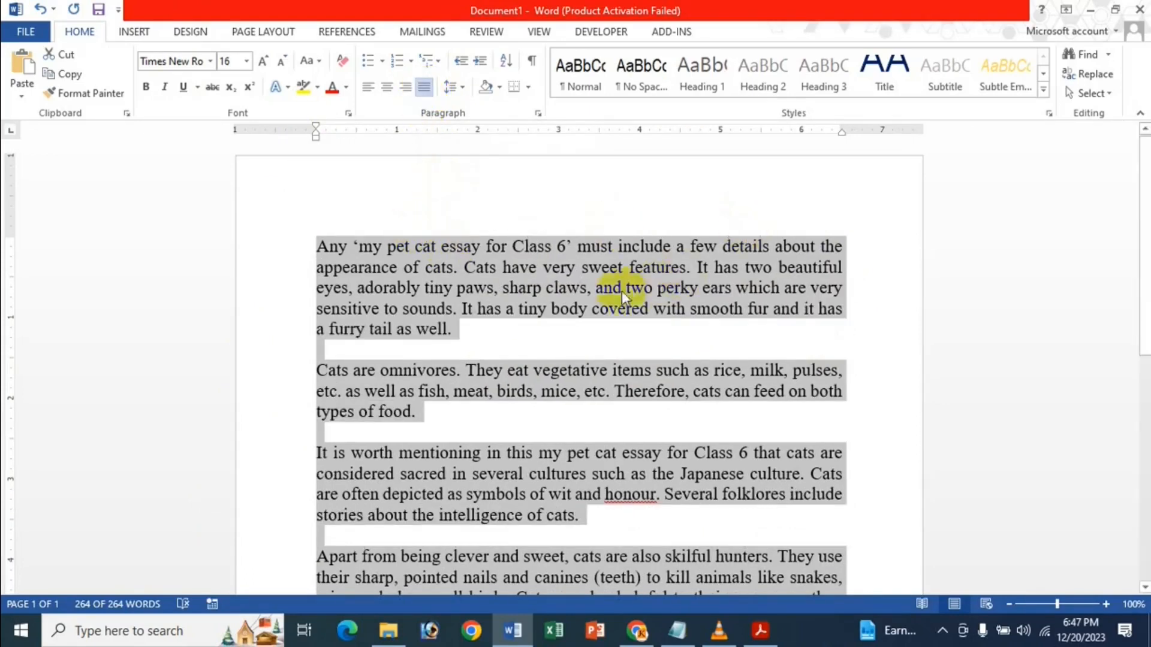
pyautogui.scroll(-2, 599, 413)
pyautogui.scroll(2, 527, 404)
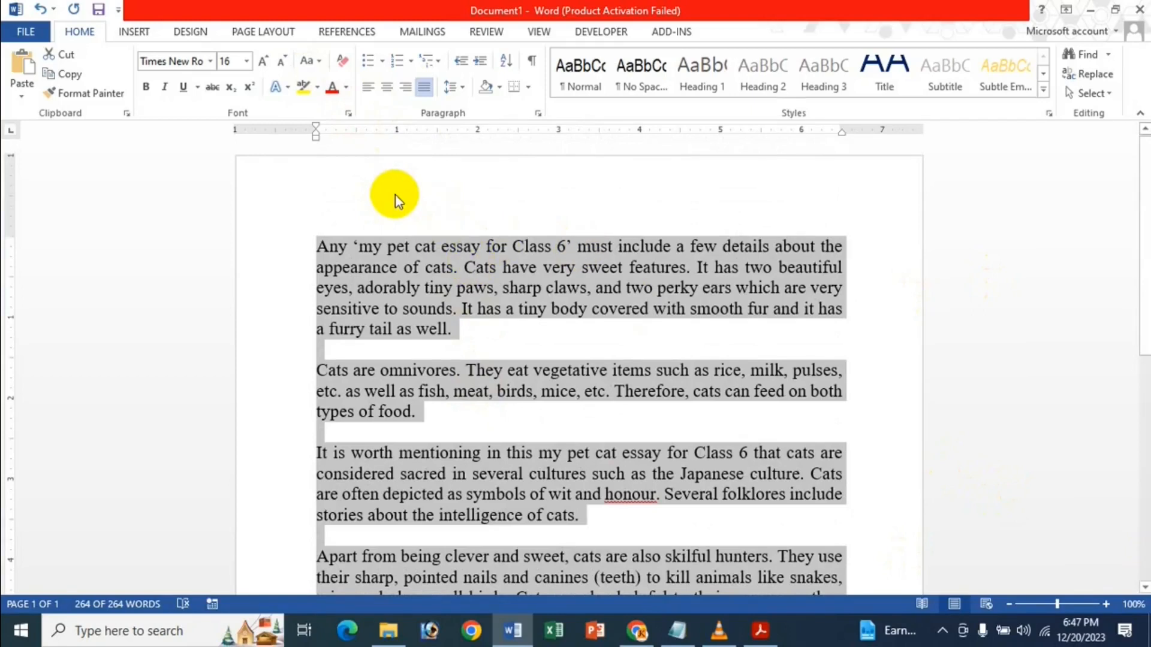
# Cycle through left, centre and right alignment shortcuts, finishing with Justify (Ctrl+J).
pyautogui.hotkey('ctrl', 'l')
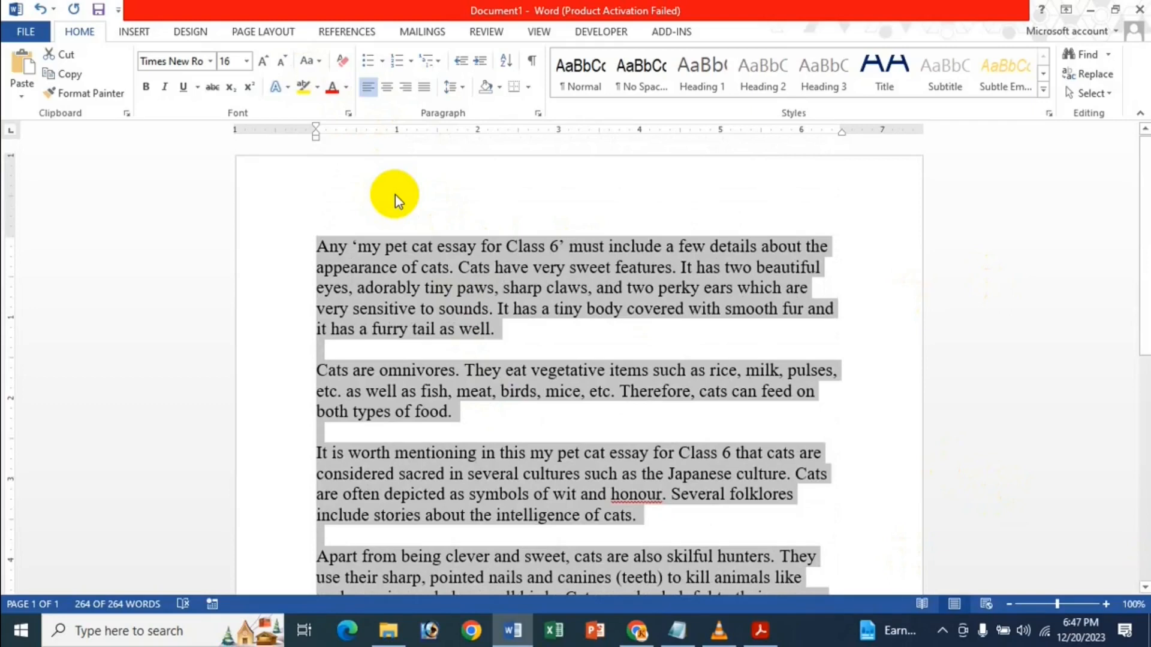
pyautogui.hotkey('ctrl', 'c')
pyautogui.hotkey('ctrl', 'e')
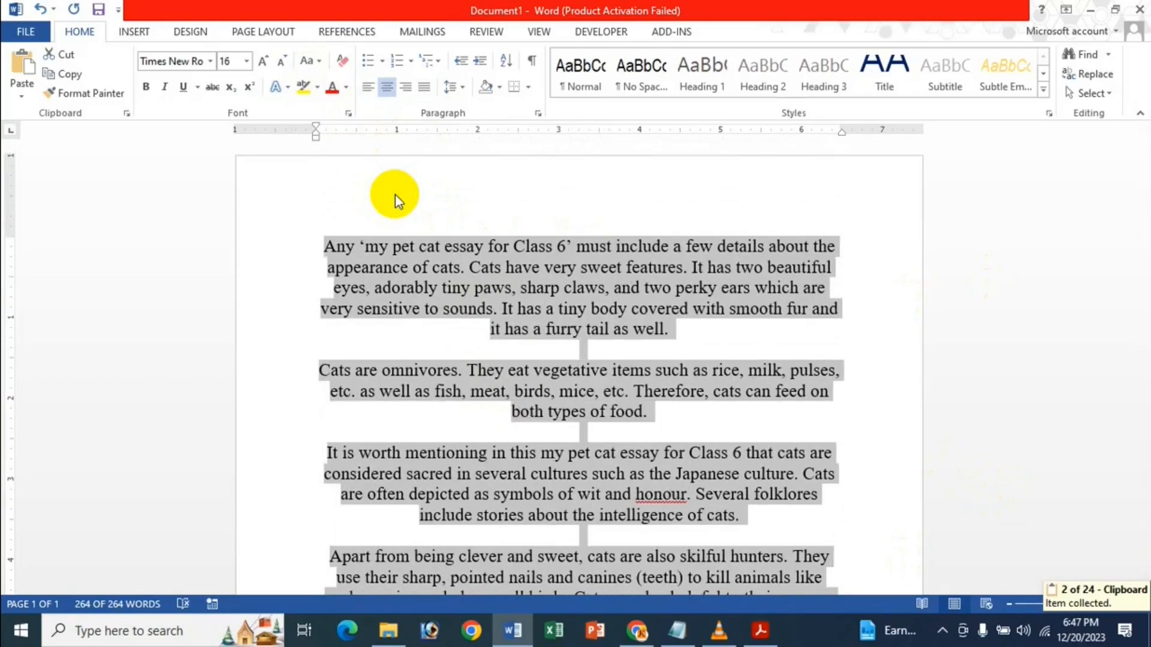
pyautogui.hotkey('ctrl', 'r')
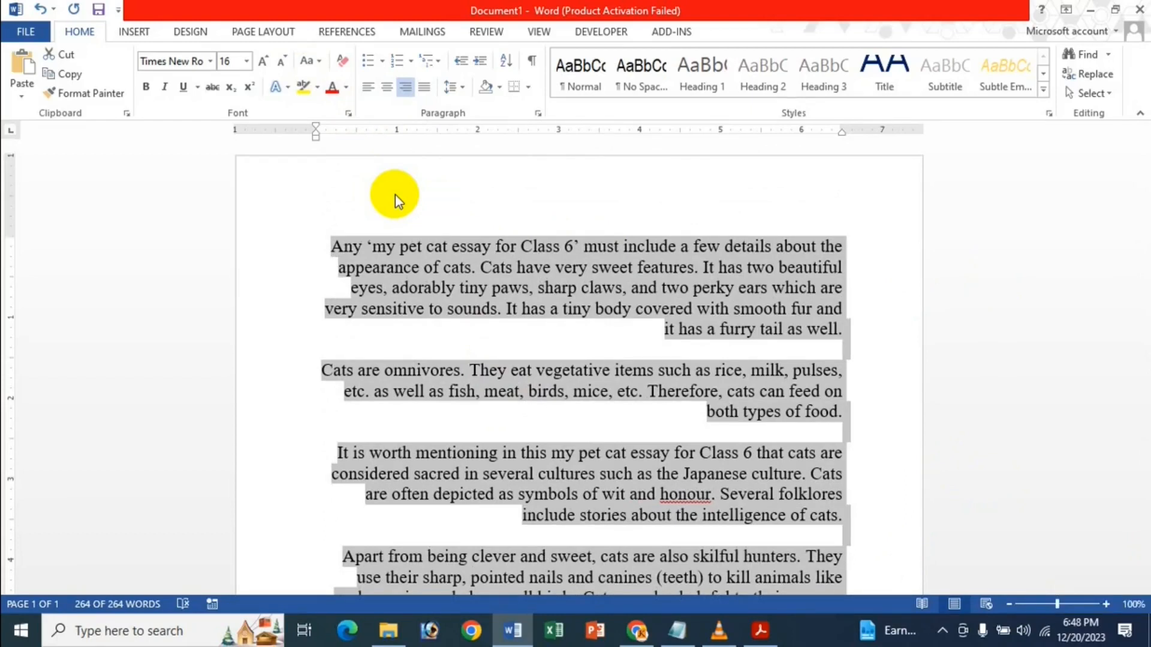
pyautogui.hotkey('ctrl', 'j')
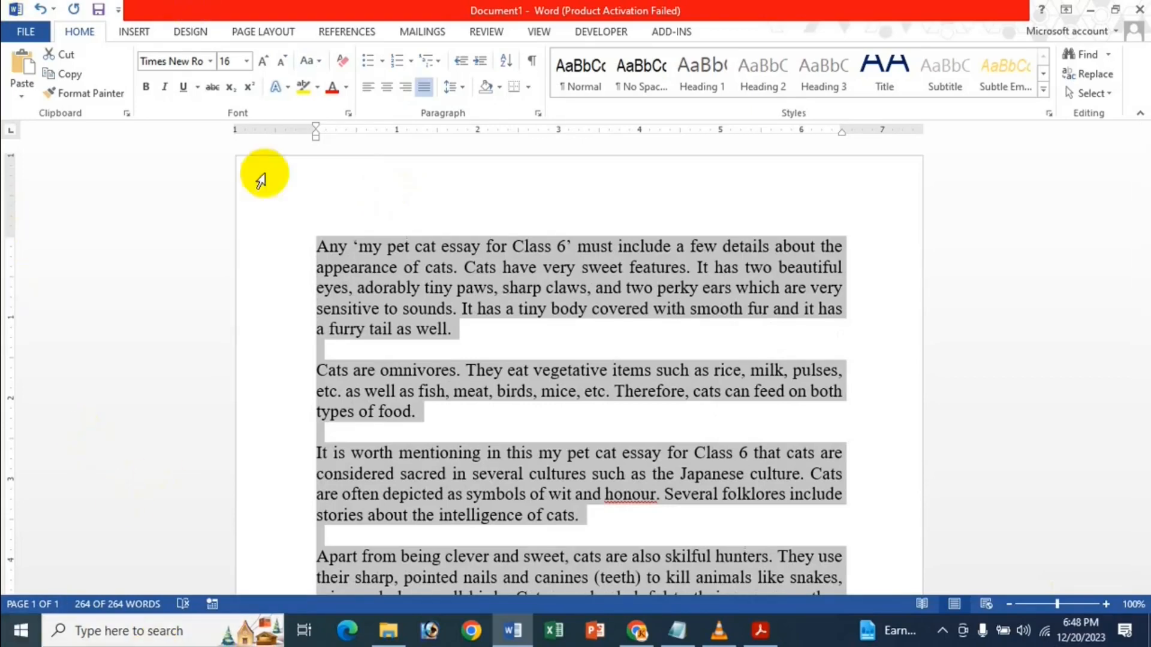
pyautogui.click(538, 114)
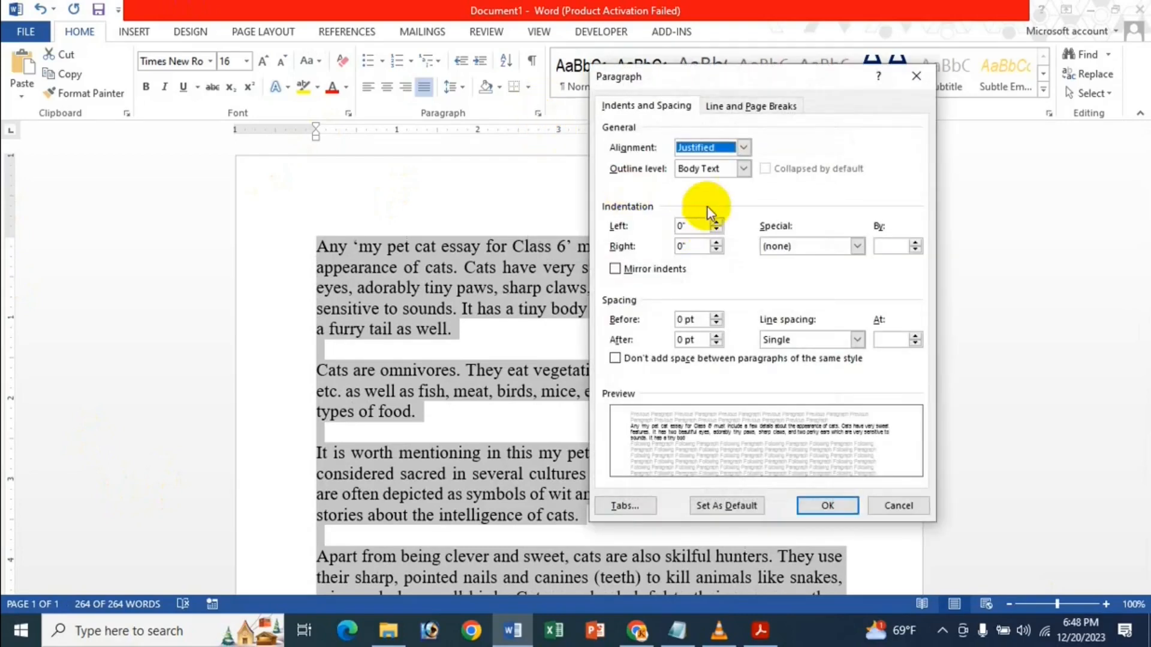
pyautogui.click(728, 150)
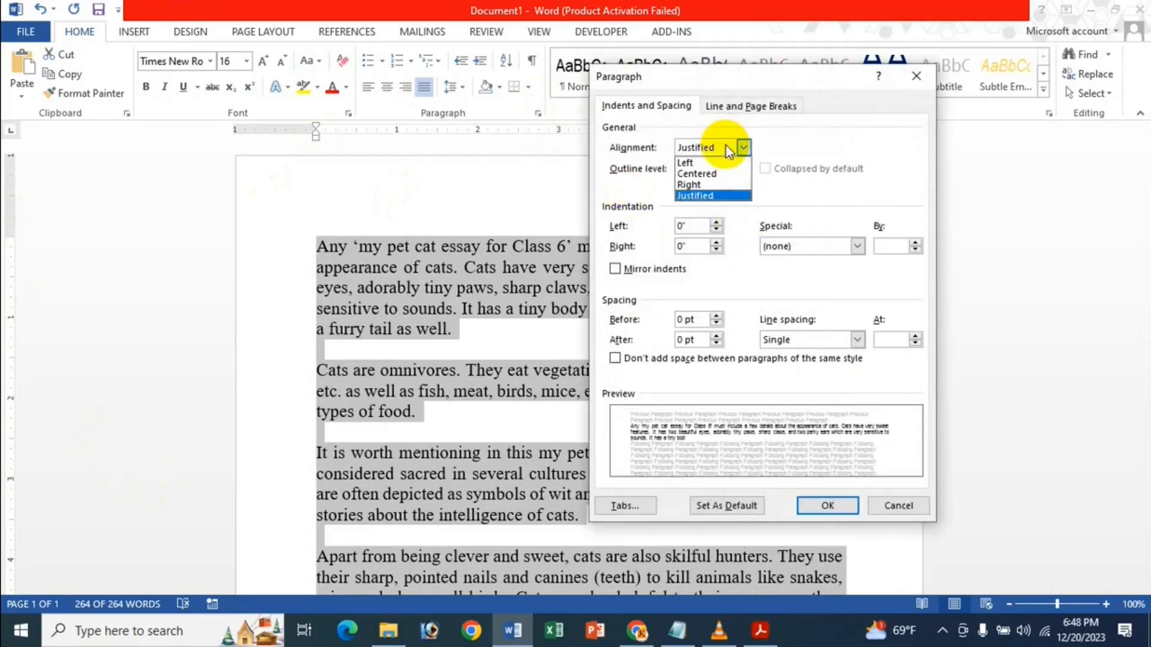
pyautogui.click(695, 156)
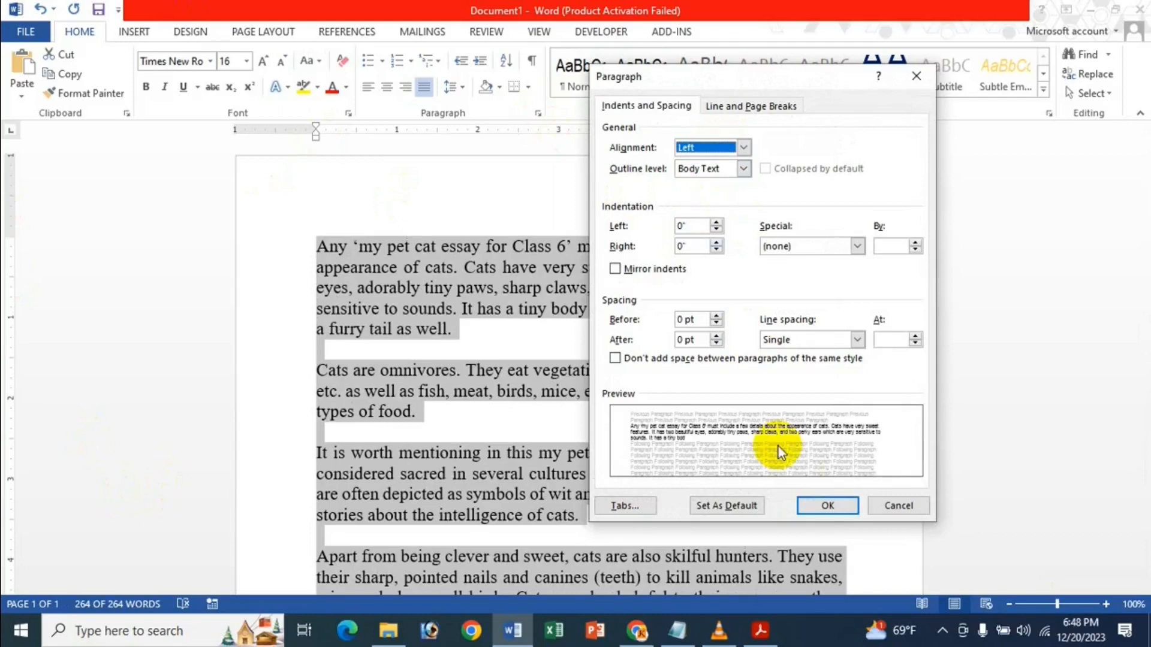
pyautogui.click(827, 506)
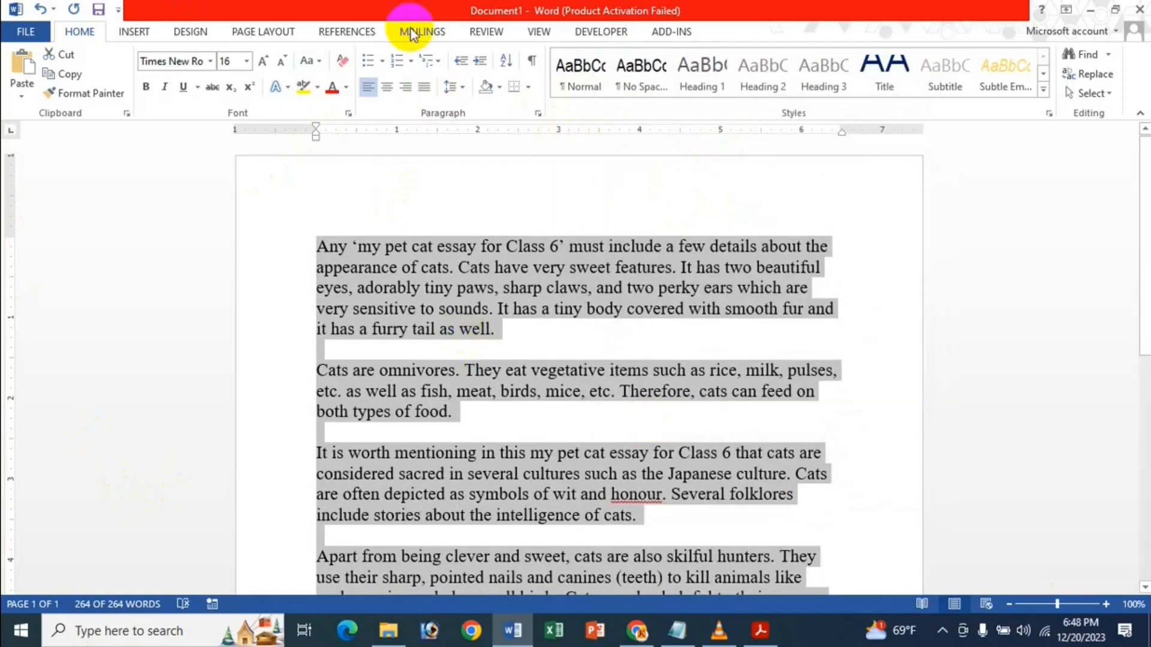
pyautogui.click(539, 114)
pyautogui.click(744, 147)
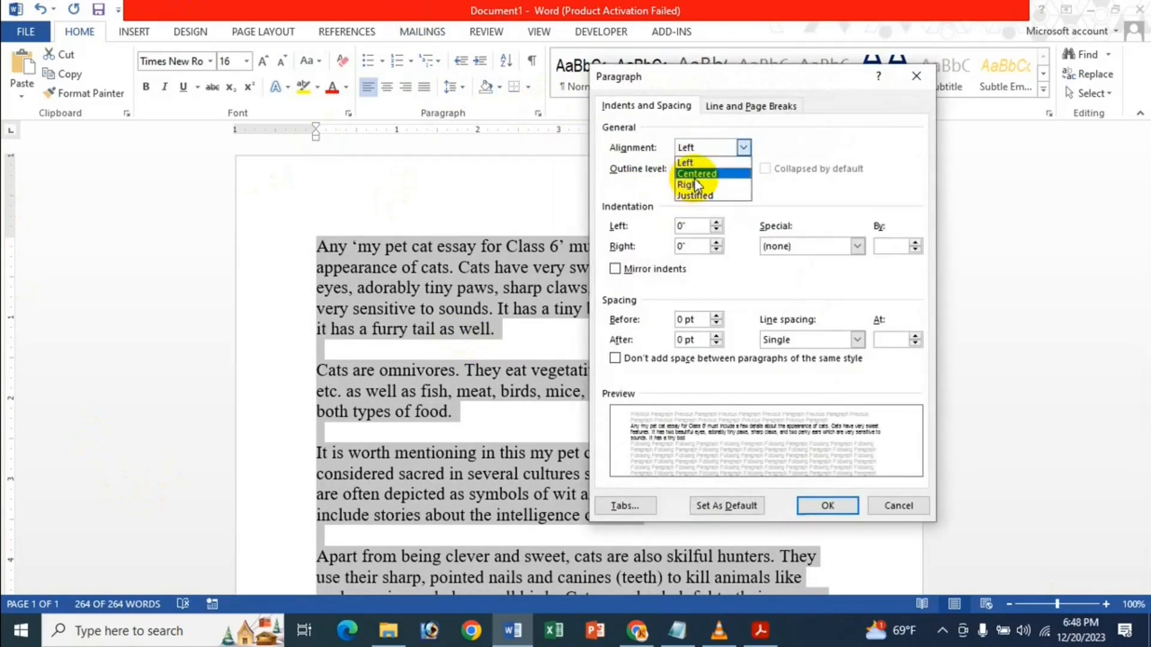
pyautogui.click(695, 174)
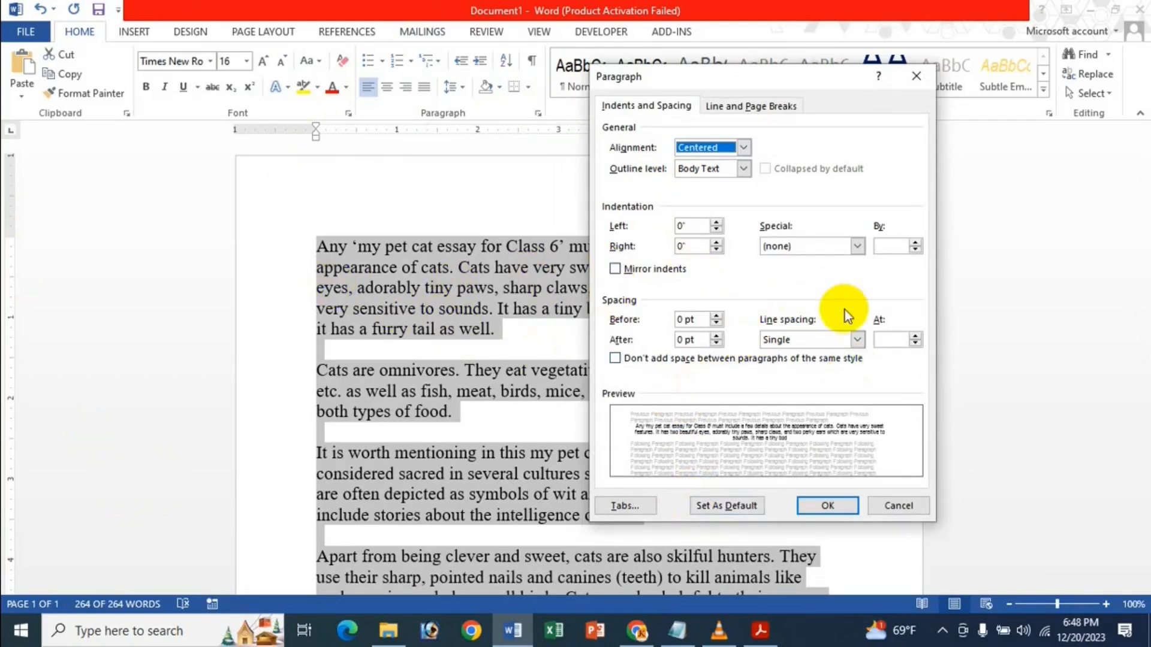
pyautogui.click(836, 498)
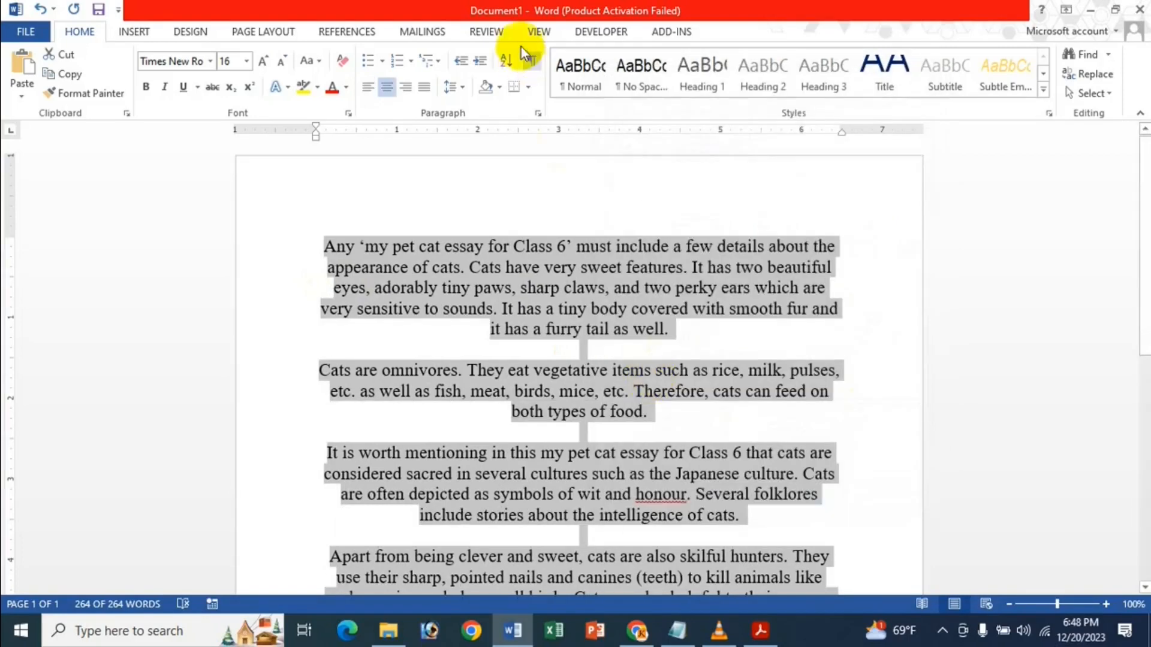
pyautogui.click(537, 114)
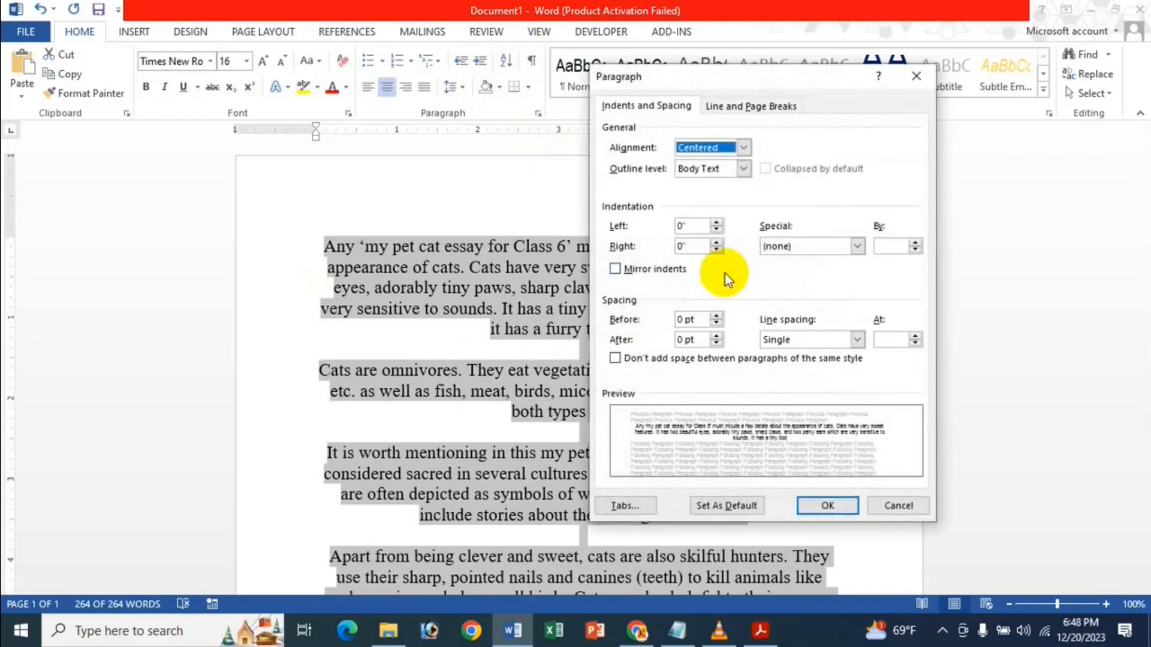
pyautogui.click(712, 148)
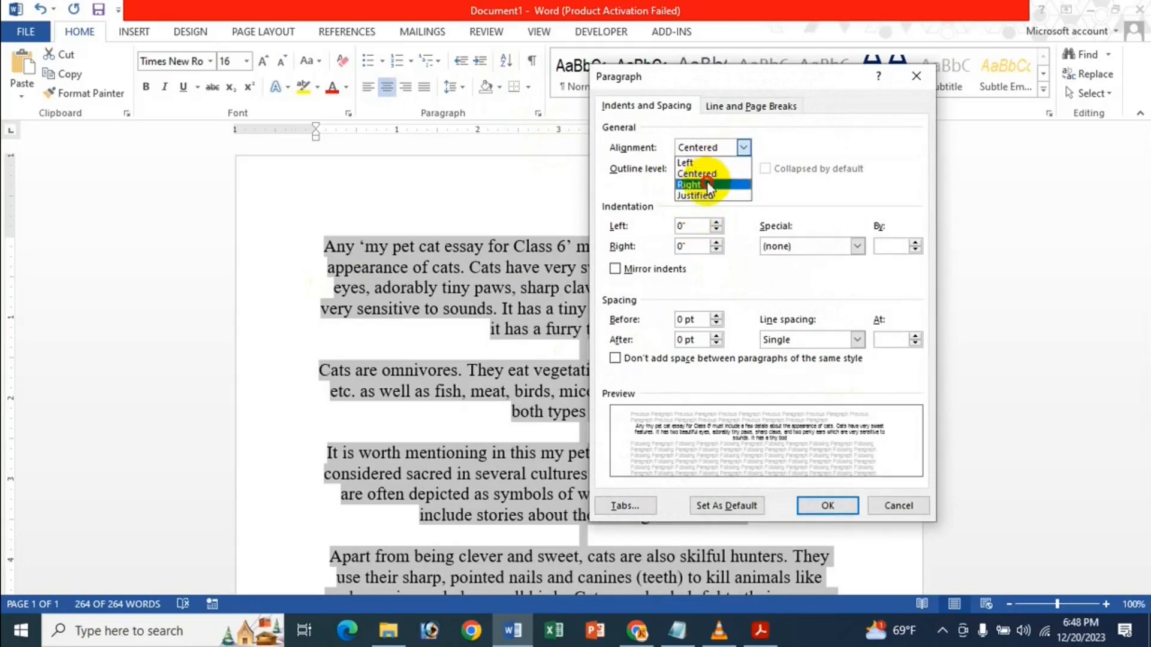
pyautogui.click(701, 185)
pyautogui.click(830, 507)
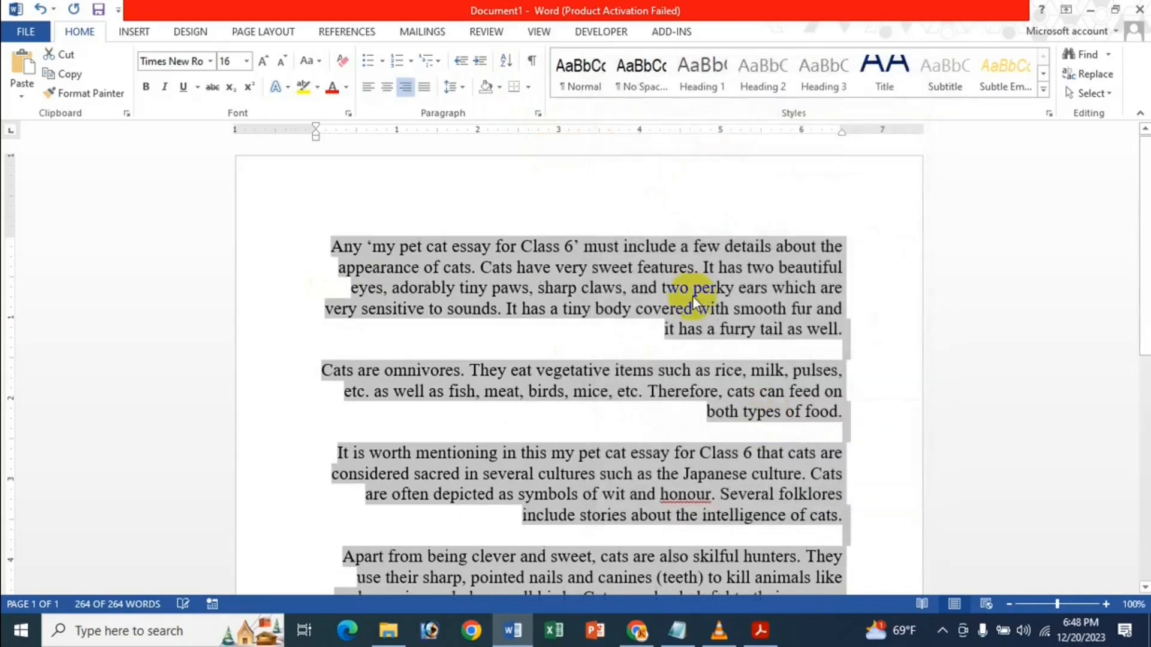
pyautogui.click(538, 115)
pyautogui.click(698, 148)
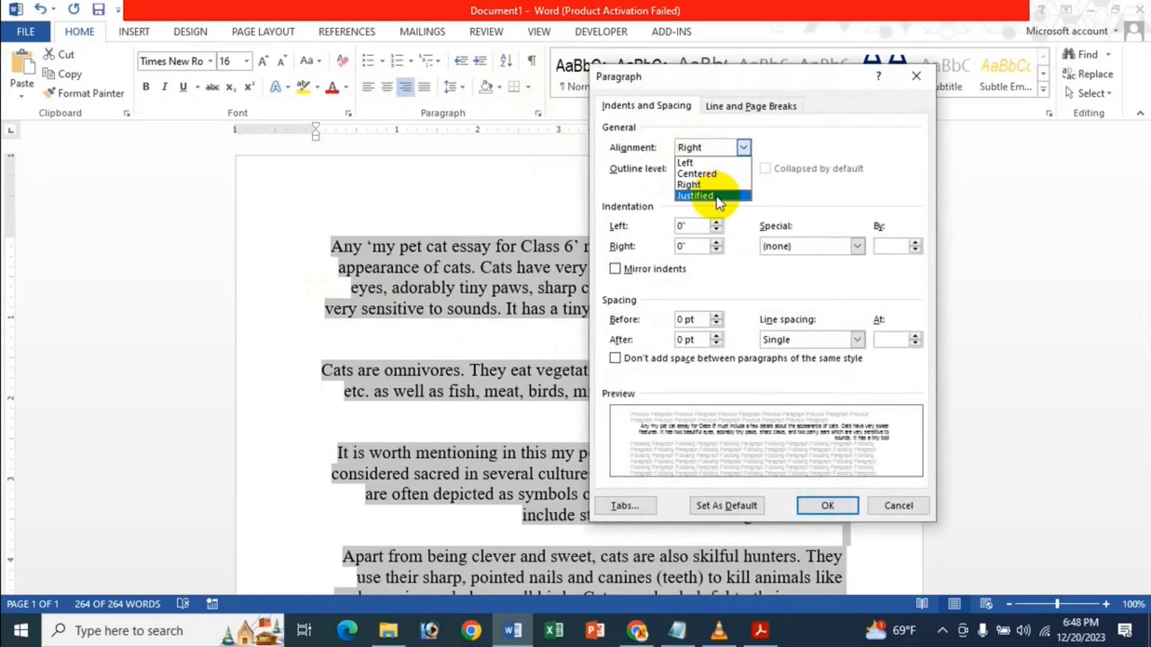
pyautogui.click(719, 196)
pyautogui.press('Return')
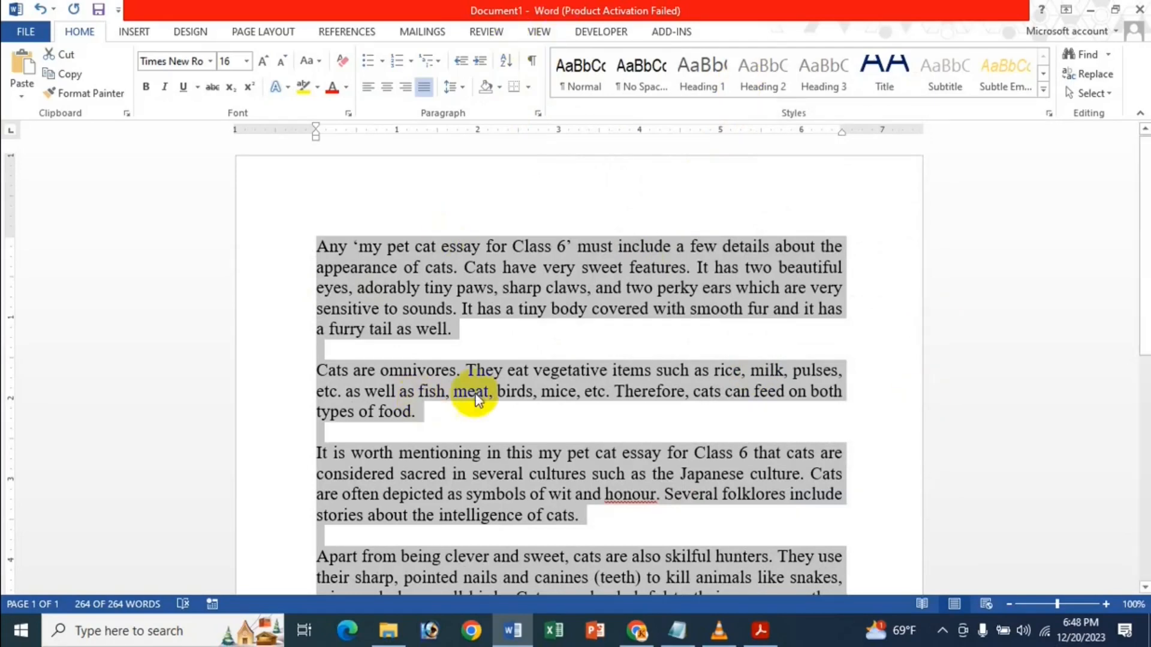
pyautogui.click(741, 367)
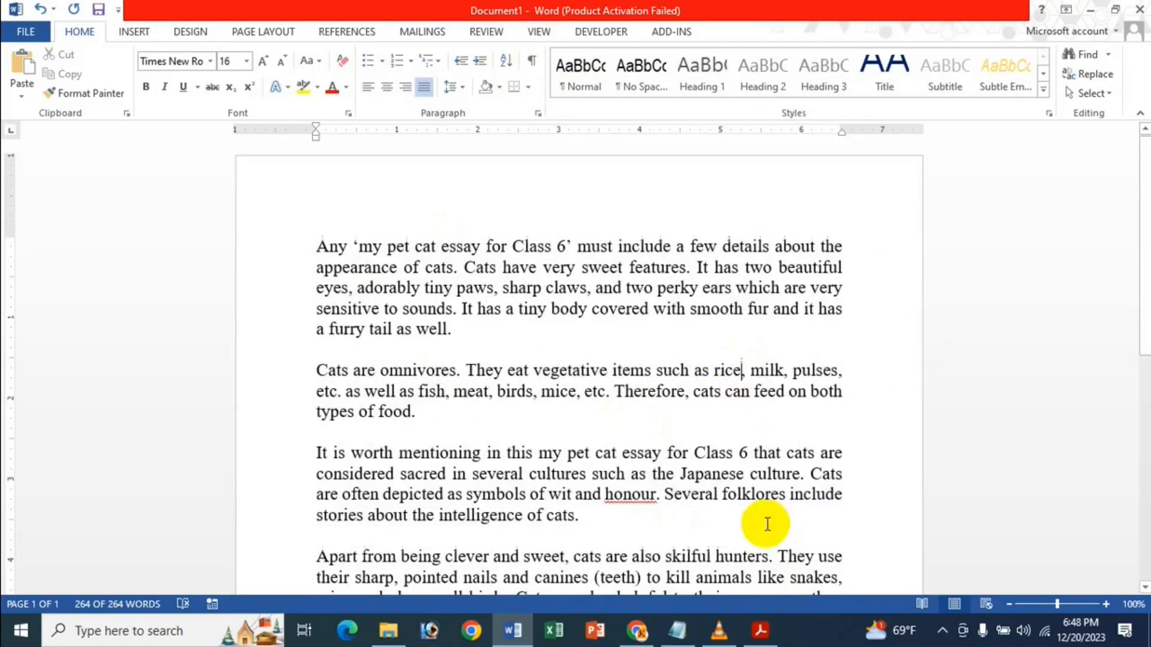
pyautogui.moveTo(755, 637)
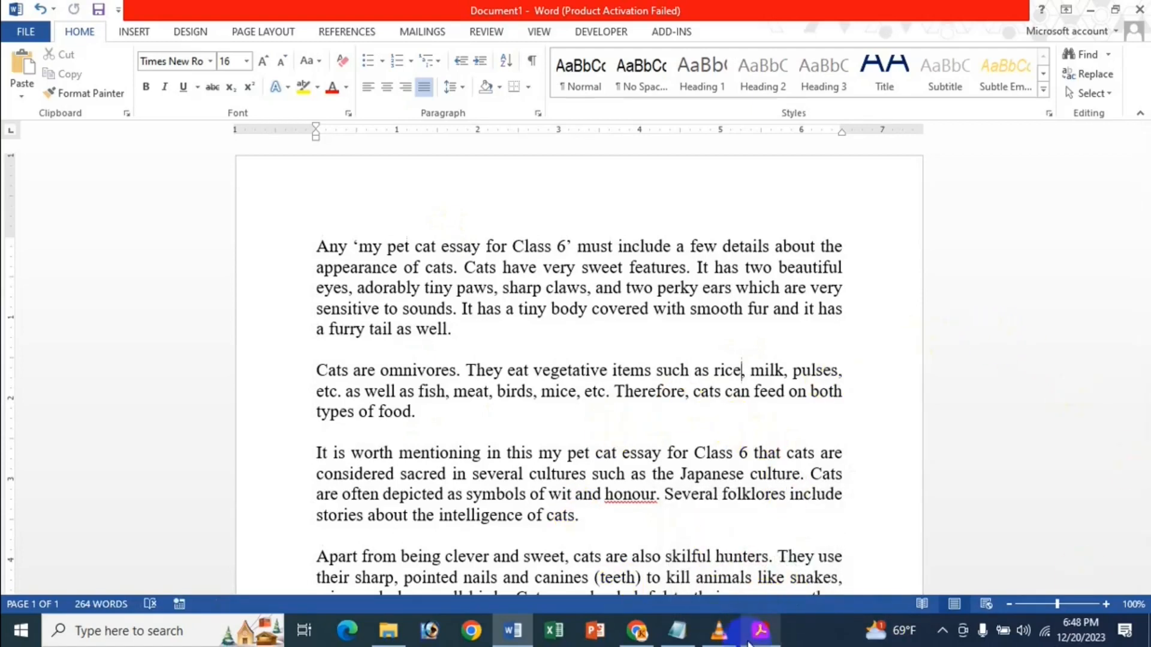
pyautogui.click(750, 640)
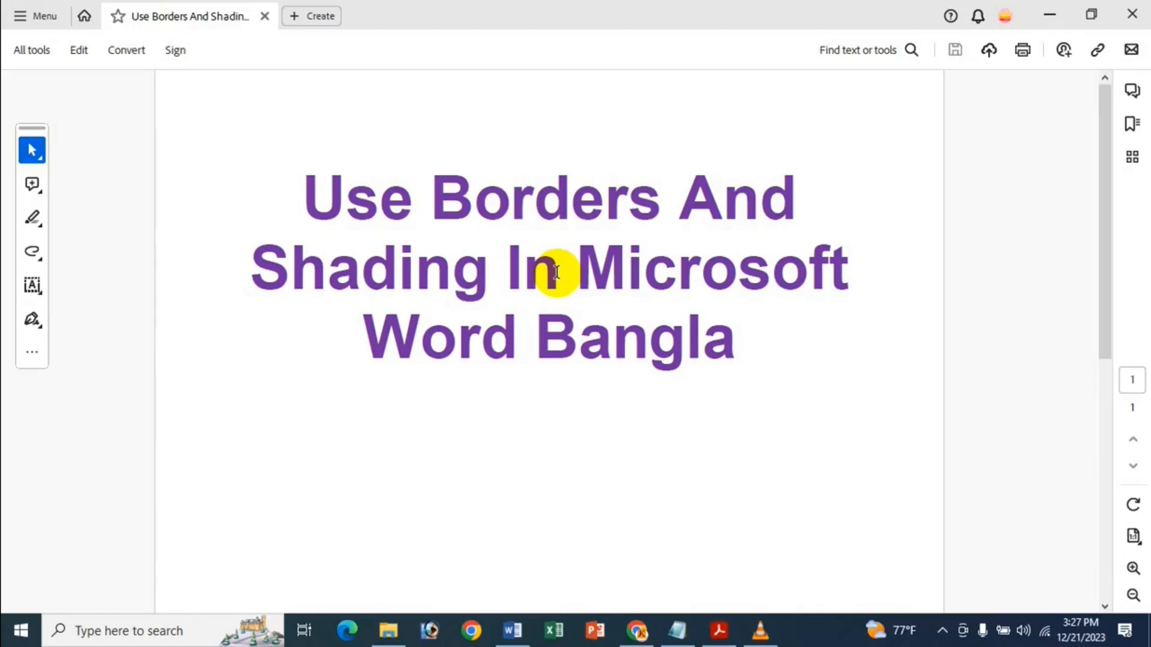
pyautogui.click(1042, 10)
pyautogui.scroll(-1, 689, 255)
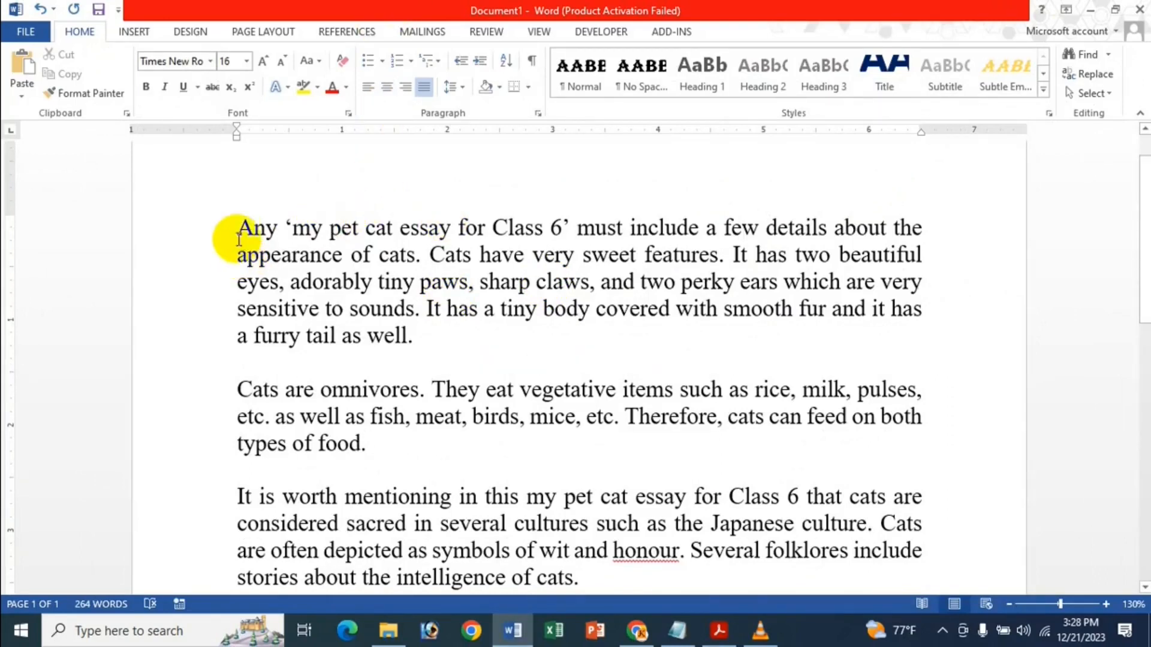
# Shade the phrase Any ‘my pet cat essay for Class 6’ with custom cyan (RGB 1, 225, 255).
pyautogui.moveTo(238, 227); pyautogui.dragTo(574, 228)
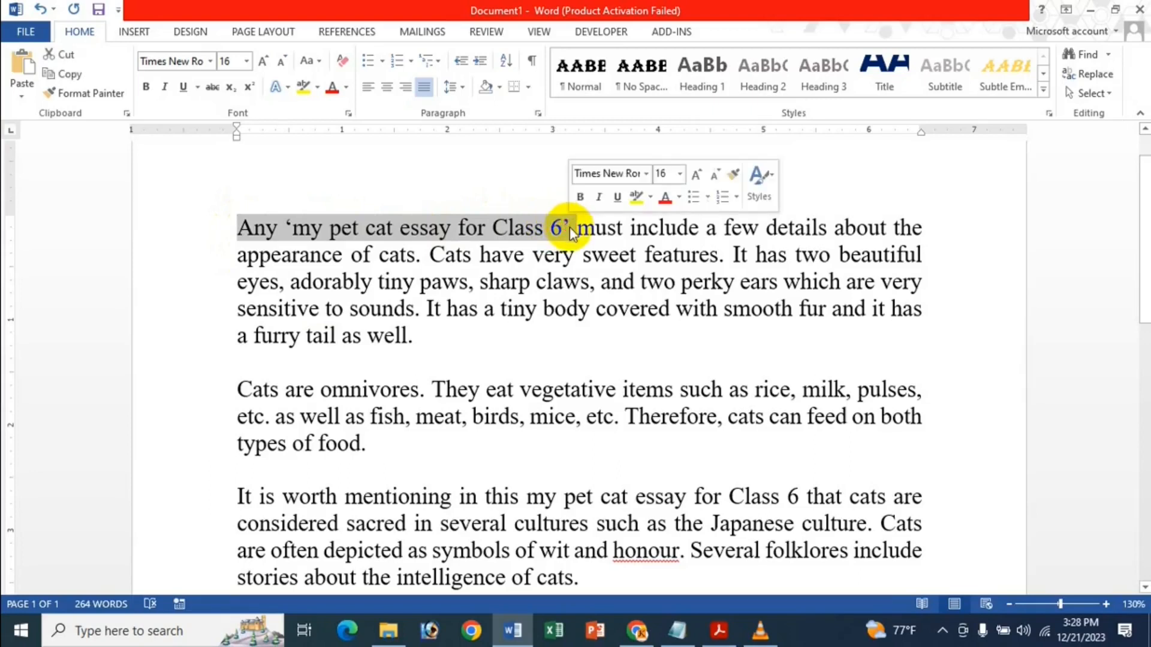
pyautogui.click(498, 92)
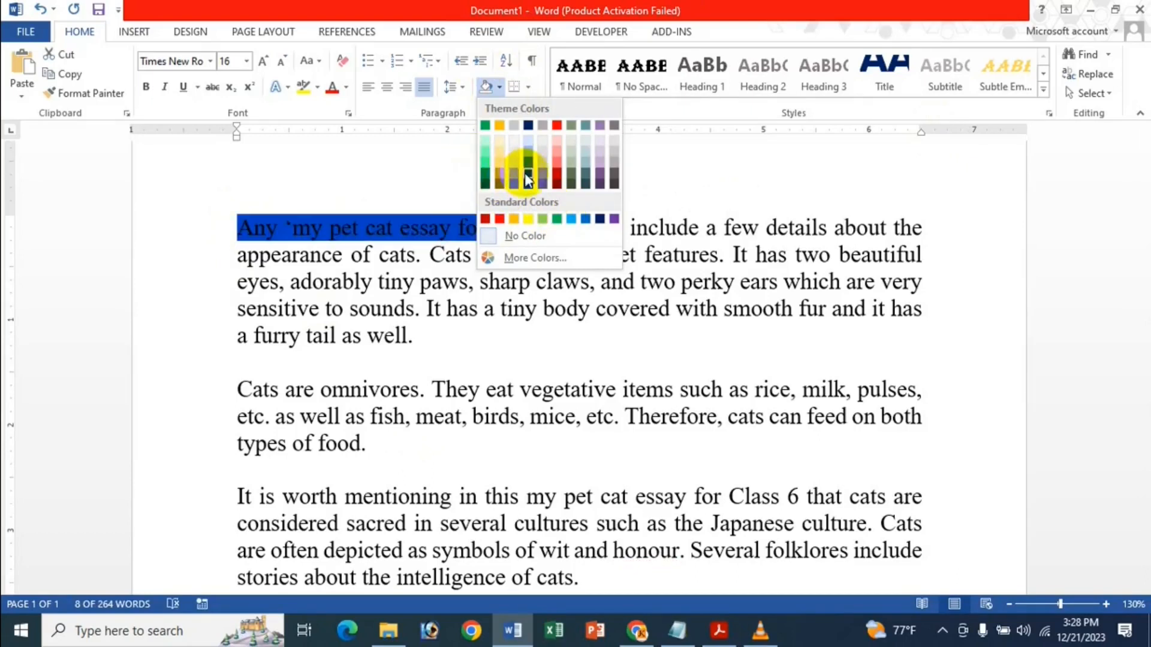
pyautogui.click(519, 262)
pyautogui.click(766, 199)
pyautogui.click(725, 211)
pyautogui.click(748, 169)
pyautogui.click(757, 101)
pyautogui.moveTo(758, 180); pyautogui.dragTo(766, 137)
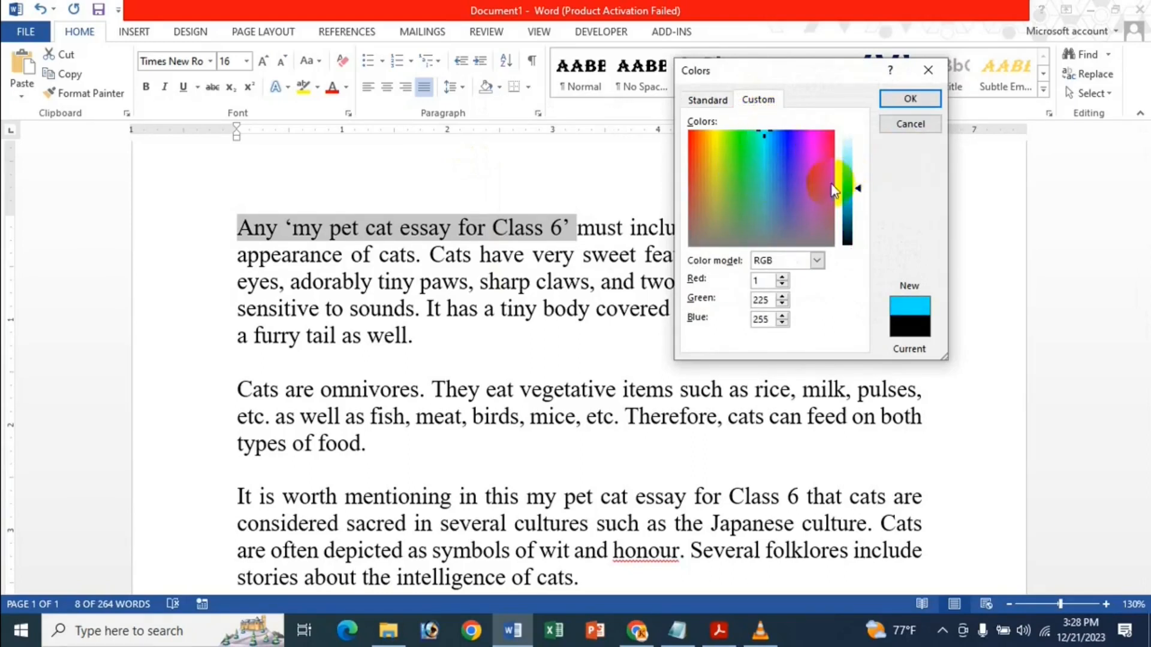
pyautogui.click(916, 96)
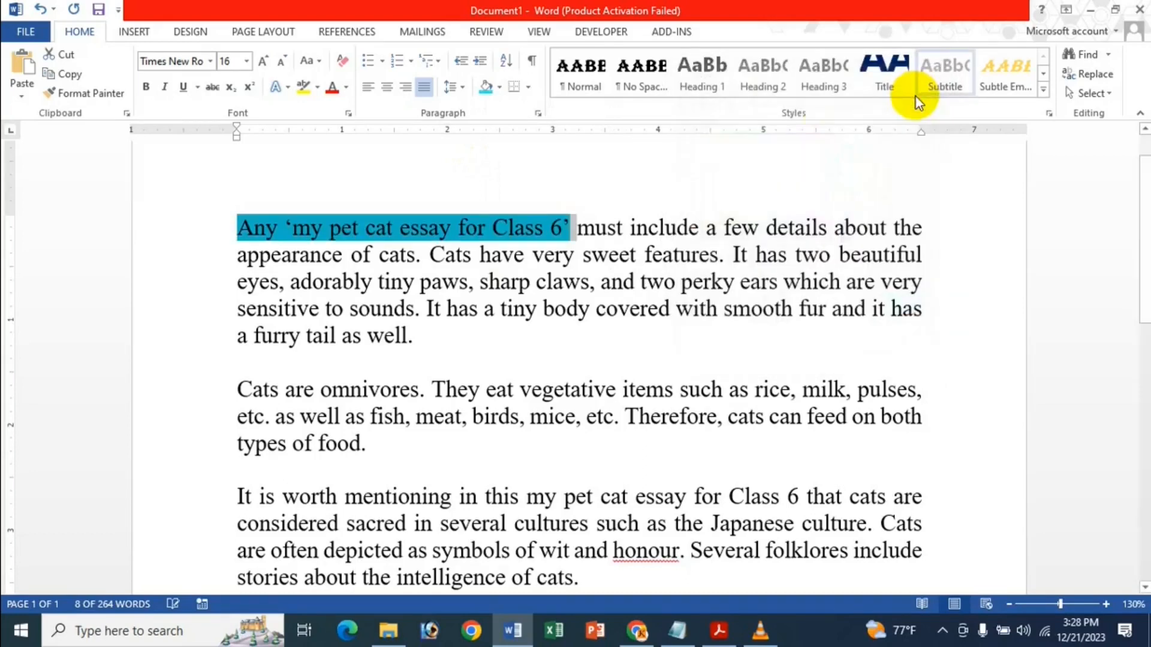
pyautogui.click(520, 282)
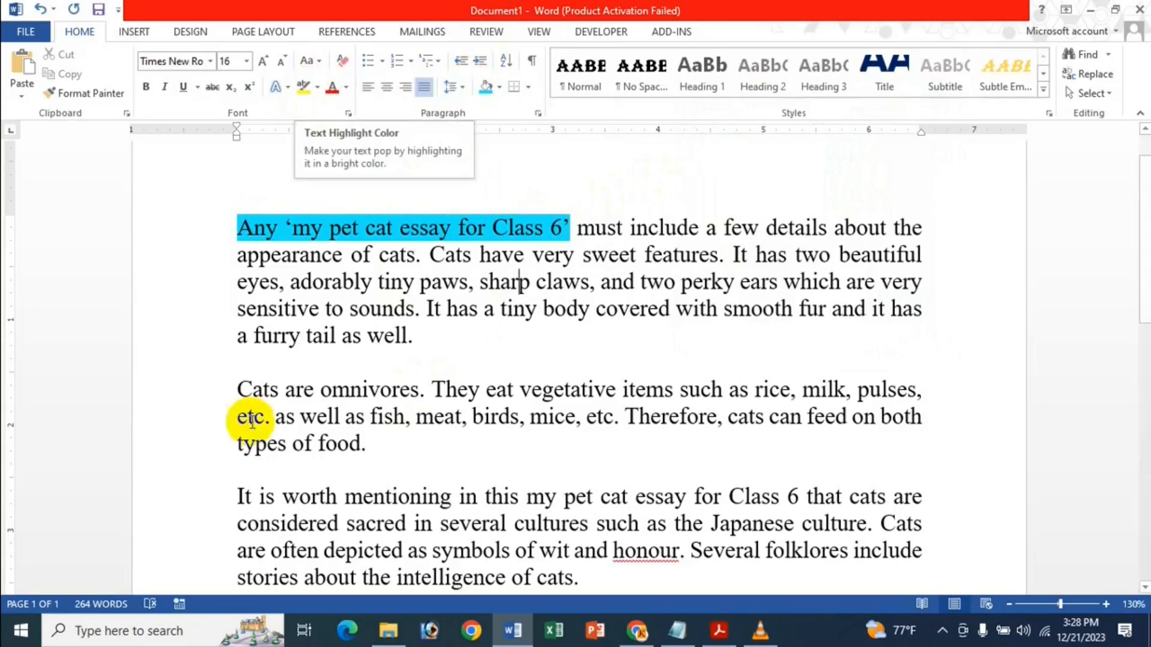
# Highlight the sentence "Cats are omnivores." in Turquoise.
pyautogui.moveTo(262, 392); pyautogui.dragTo(425, 392)
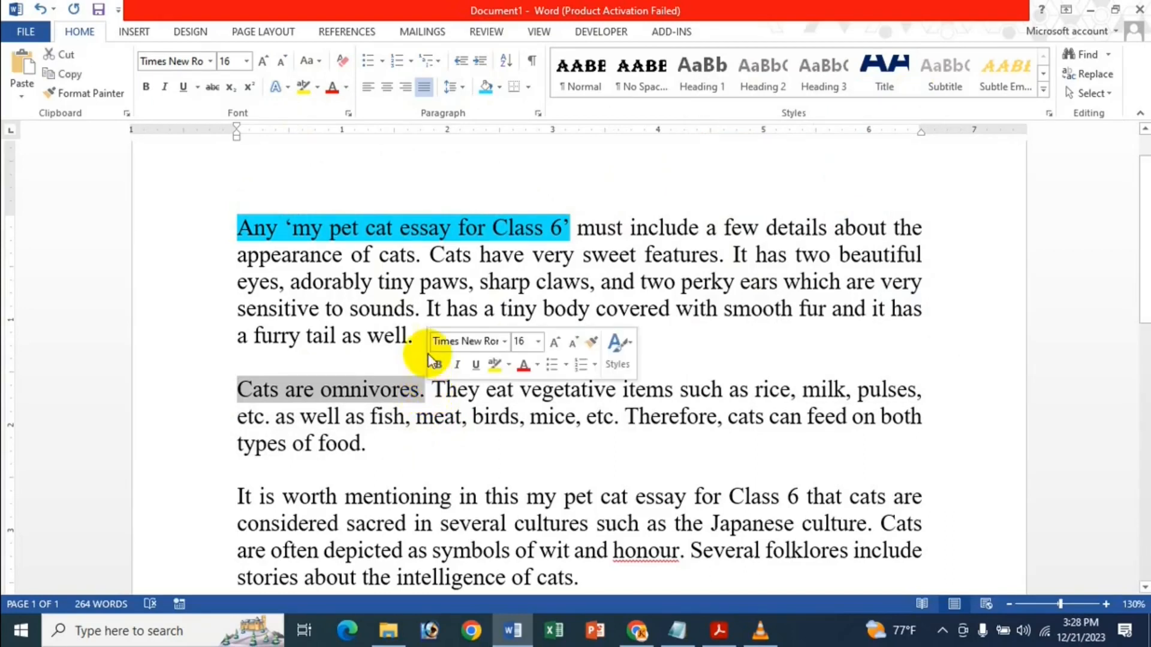
pyautogui.click(318, 87)
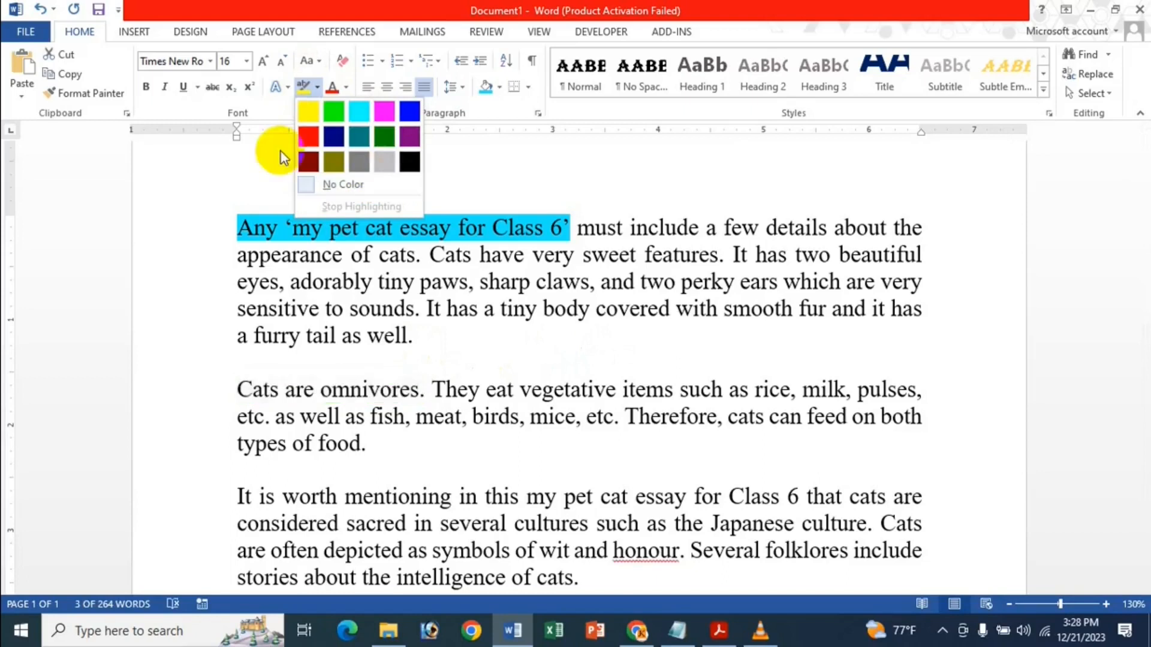
pyautogui.click(358, 110)
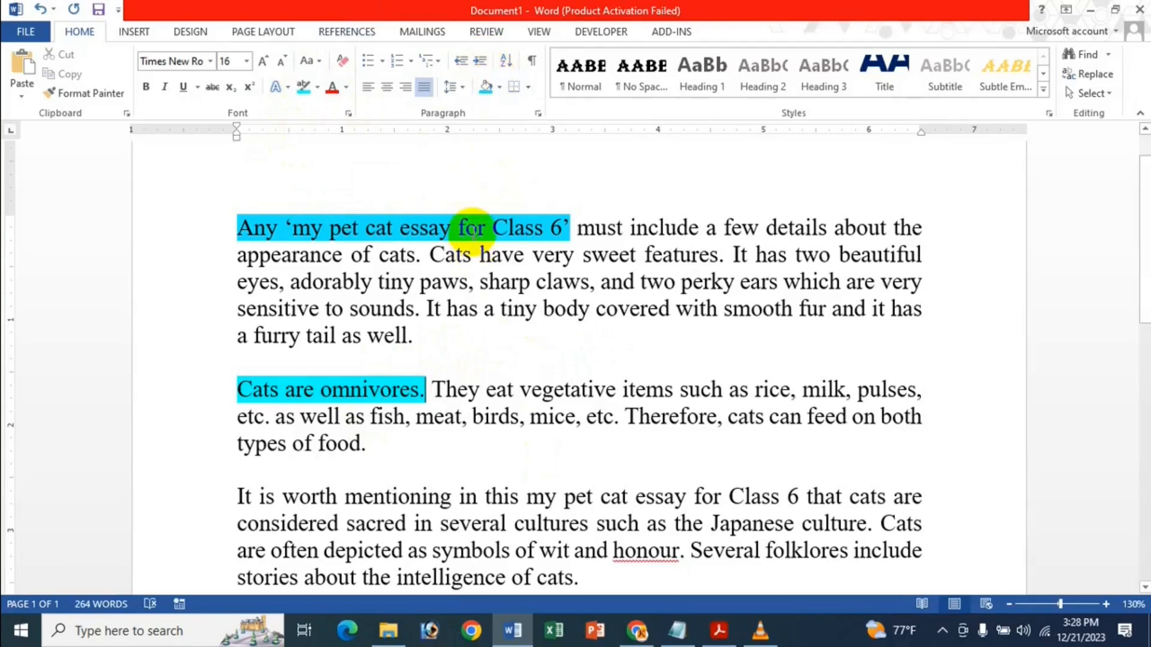
pyautogui.scroll(-3, 305, 293)
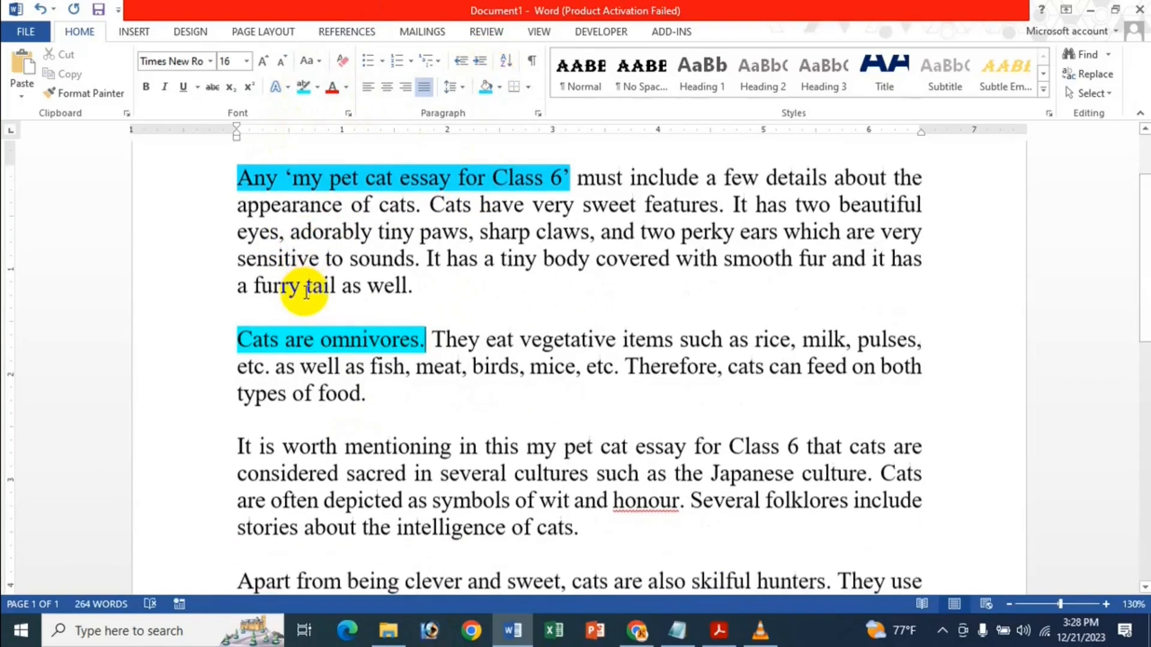
# Select the third paragraph about cats being sacred and shade it green.
pyautogui.moveTo(240, 344); pyautogui.dragTo(431, 367)
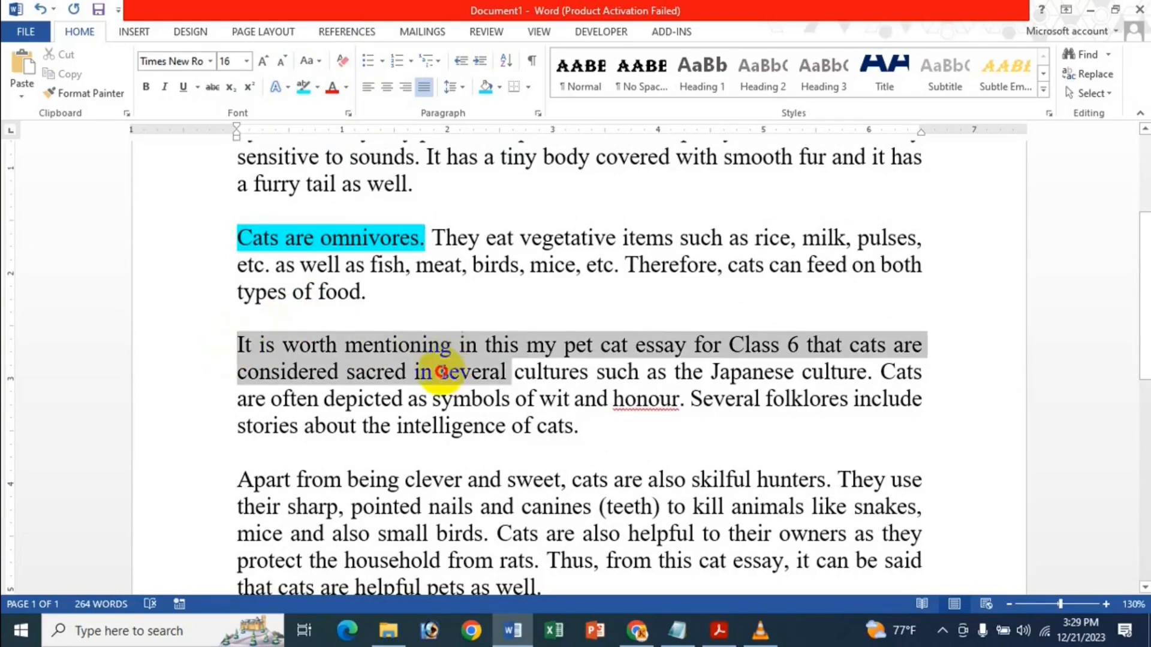
pyautogui.click(339, 355)
pyautogui.scroll(4, 442, 306)
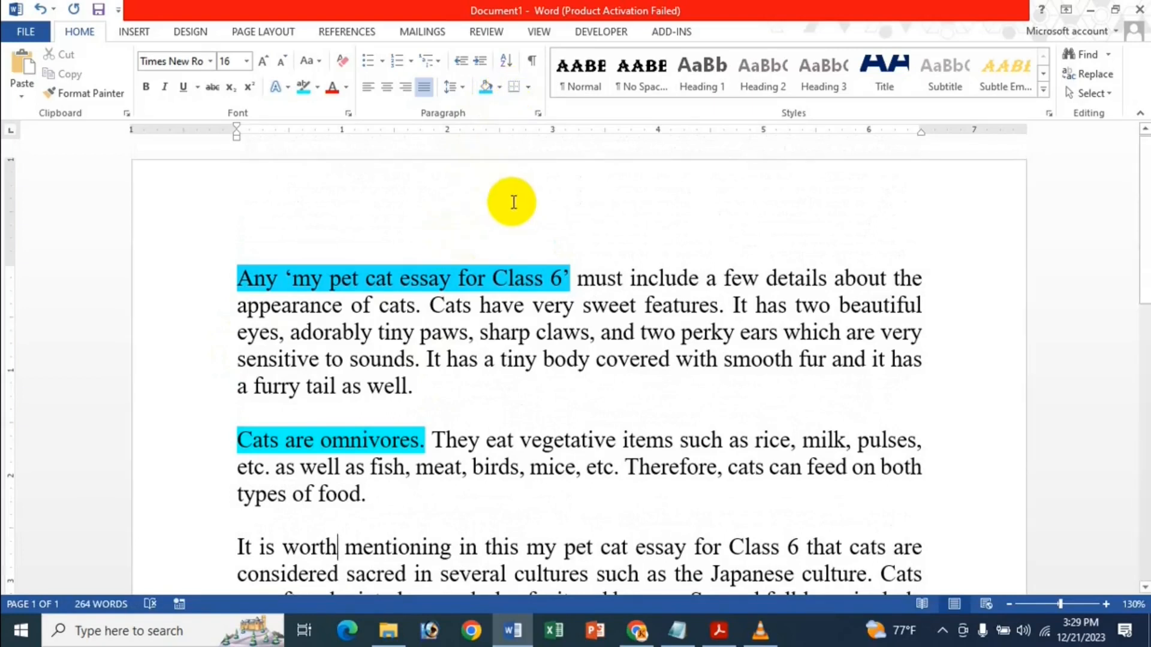
pyautogui.scroll(-3, 342, 342)
pyautogui.moveTo(234, 293); pyautogui.dragTo(596, 367)
pyautogui.click(499, 88)
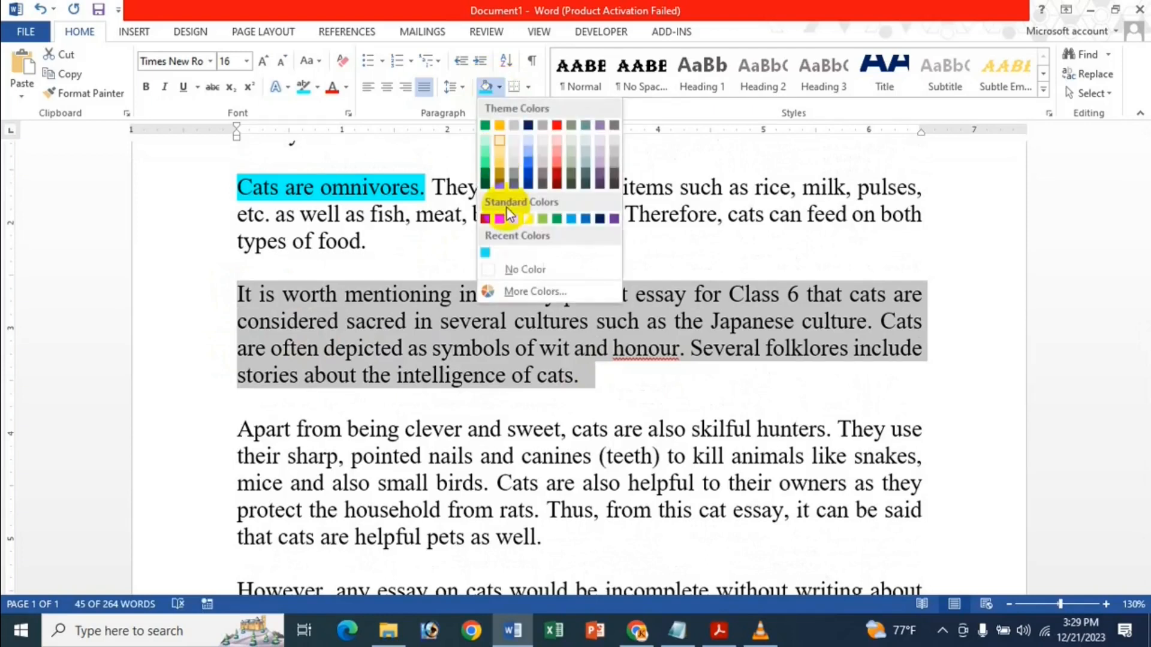
pyautogui.click(485, 173)
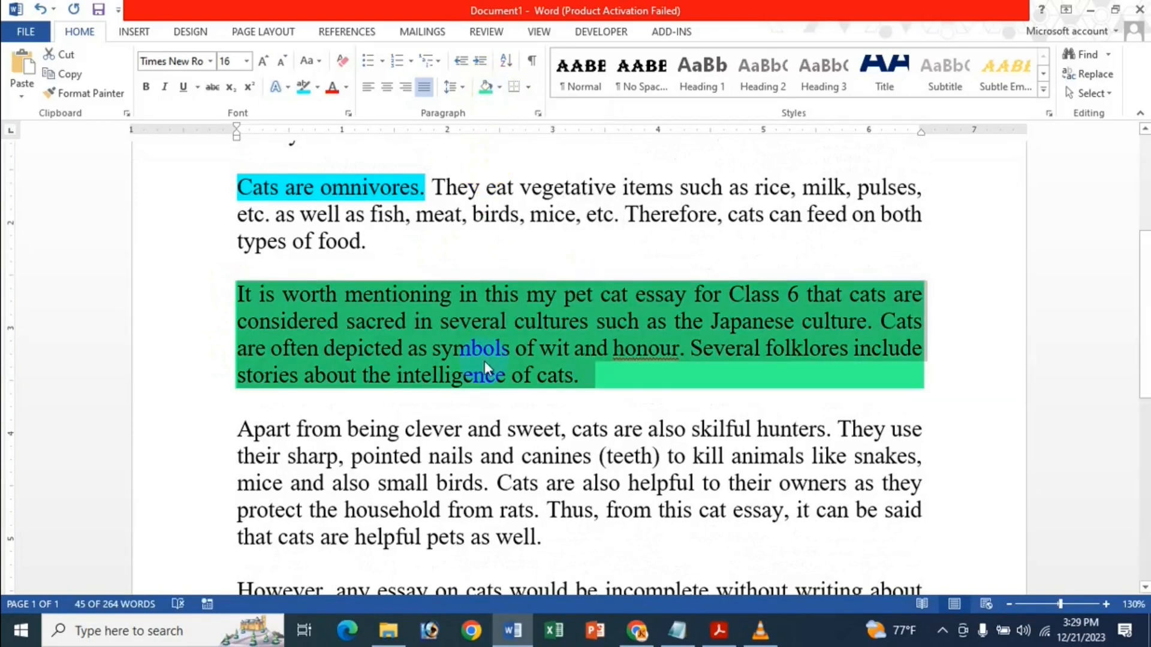
pyautogui.click(484, 359)
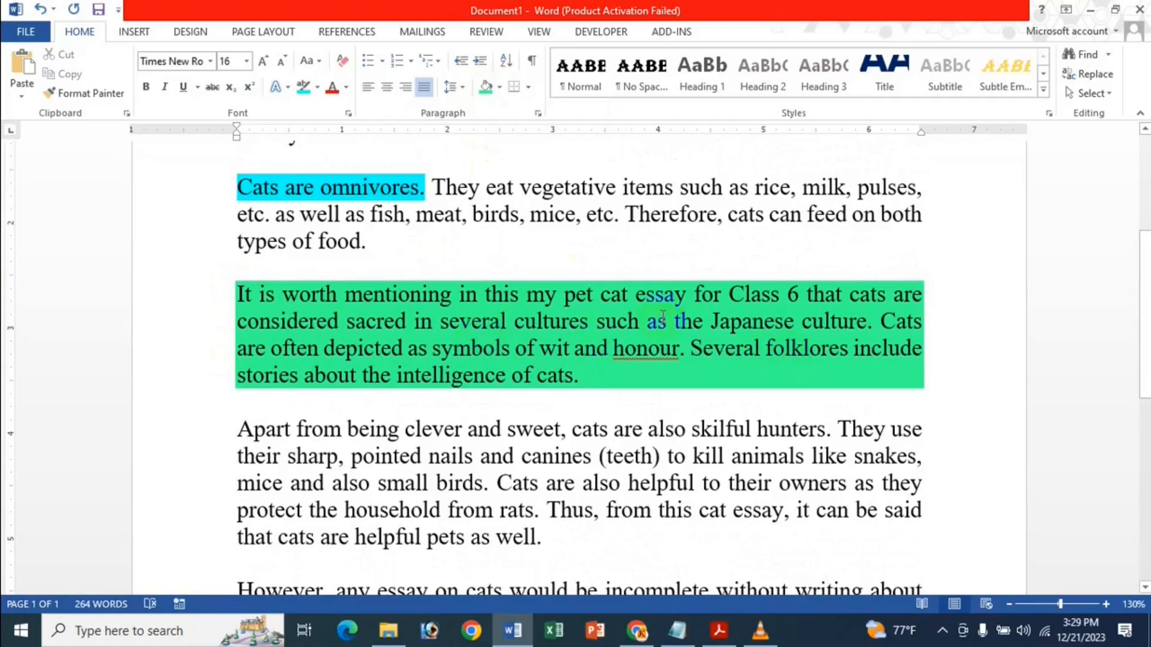
# Reselect the green-shaded paragraph and bring up the Borders options.
pyautogui.tripleClick(605, 351)
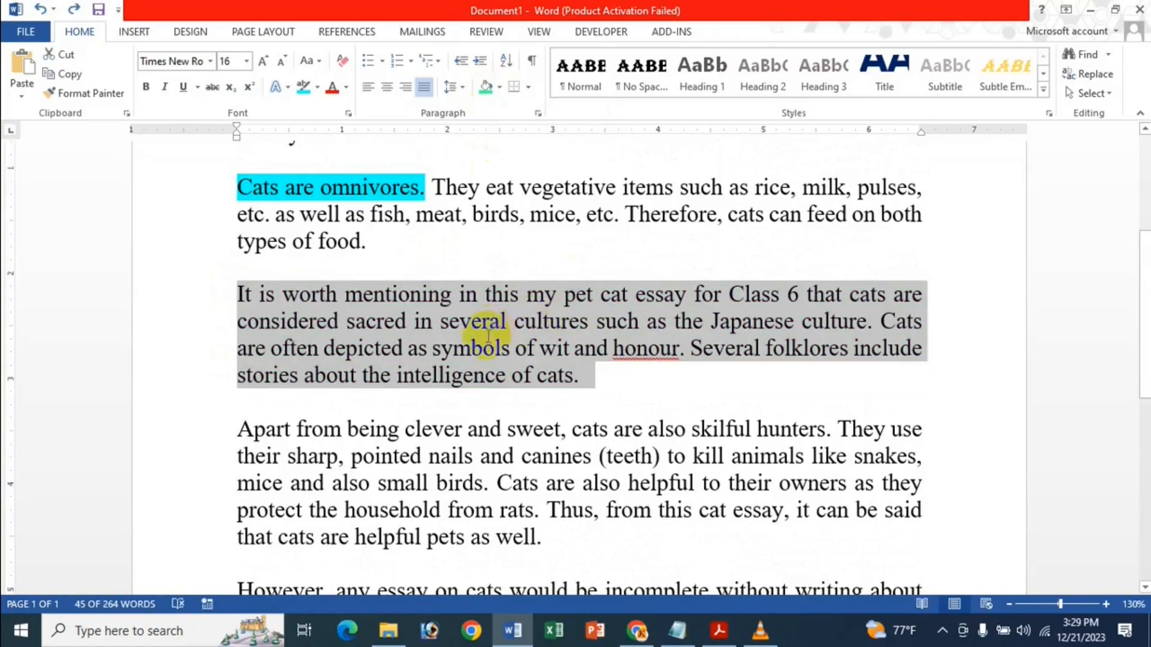
pyautogui.scroll(3, 473, 329)
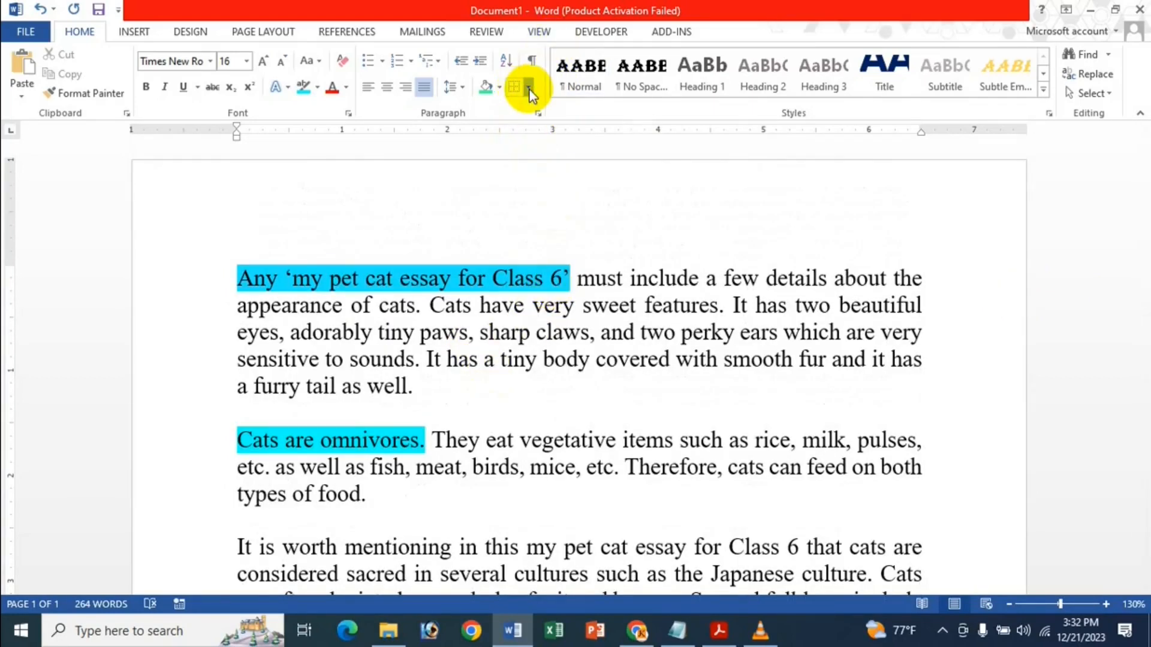
pyautogui.click(529, 89)
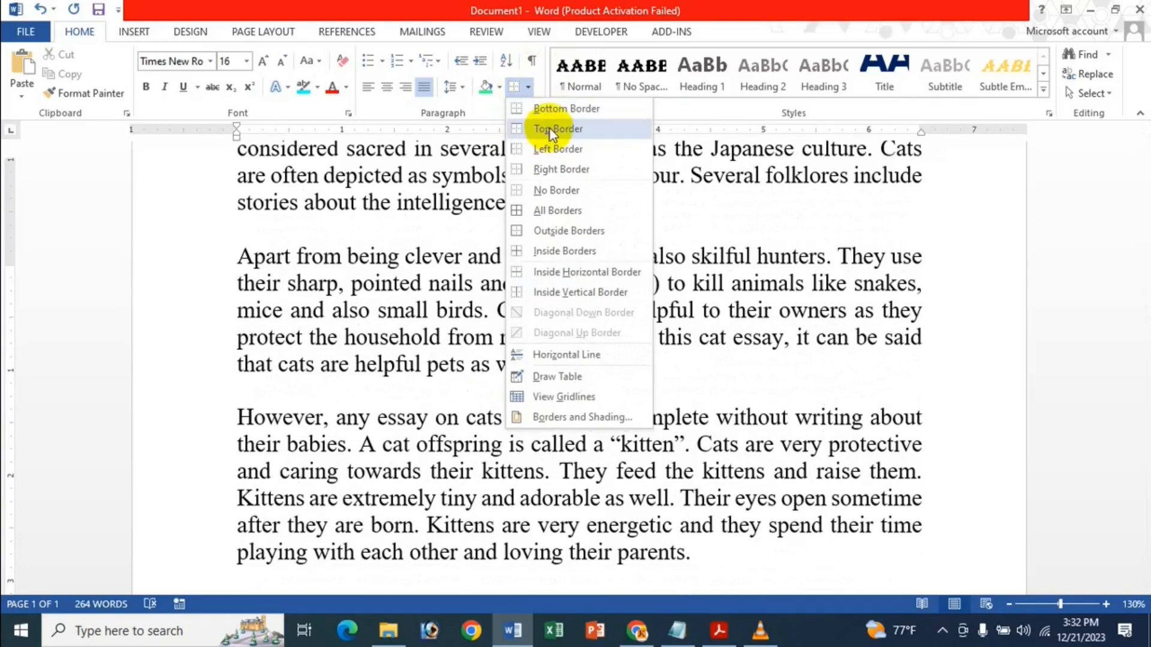
# Add a bottom border below the essay's last paragraph.
pyautogui.click(586, 118)
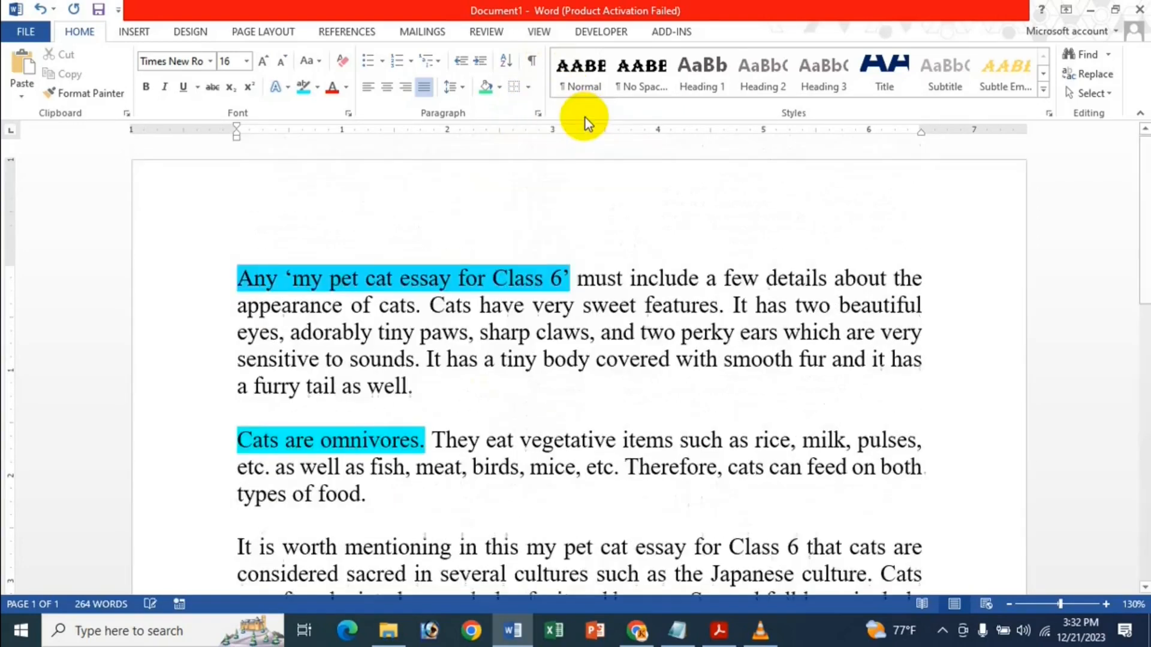
pyautogui.scroll(-2, 624, 424)
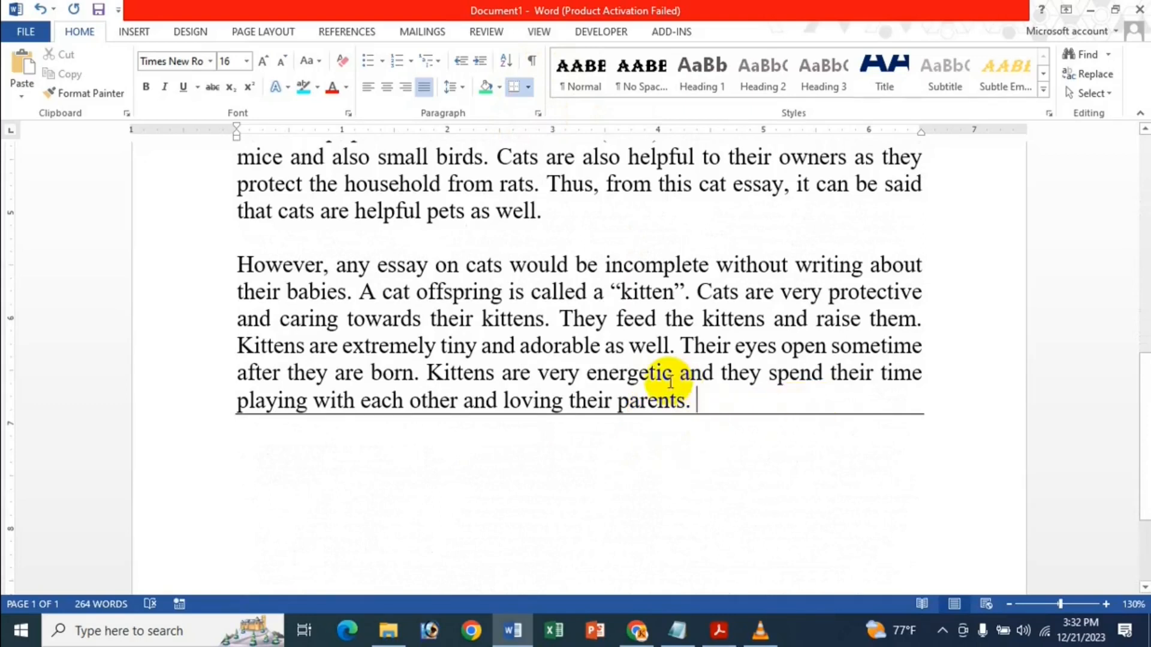
pyautogui.scroll(7, 670, 381)
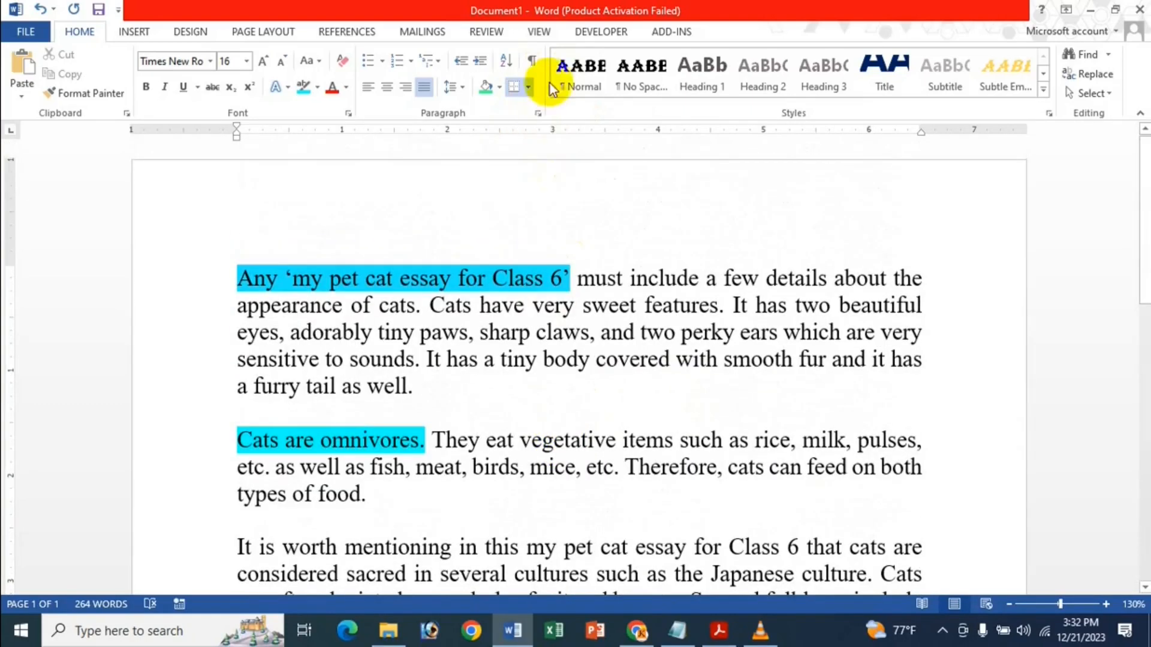
# Add a top border above the essay's opening paragraph.
pyautogui.click(528, 90)
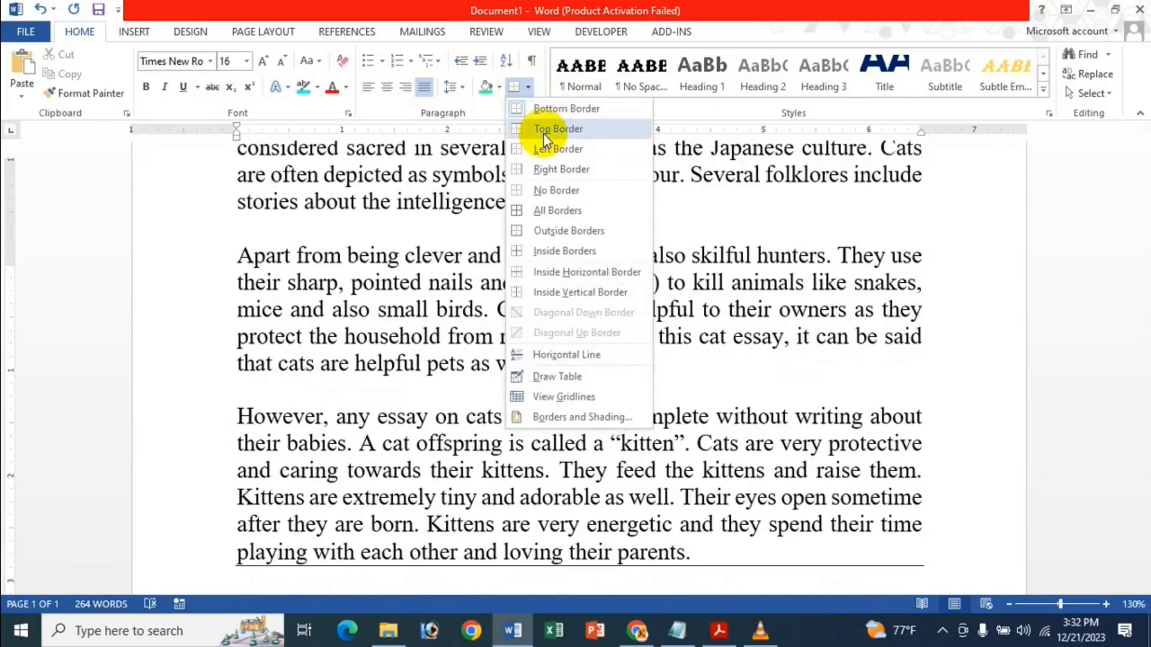
pyautogui.click(543, 107)
pyautogui.scroll(5, 467, 210)
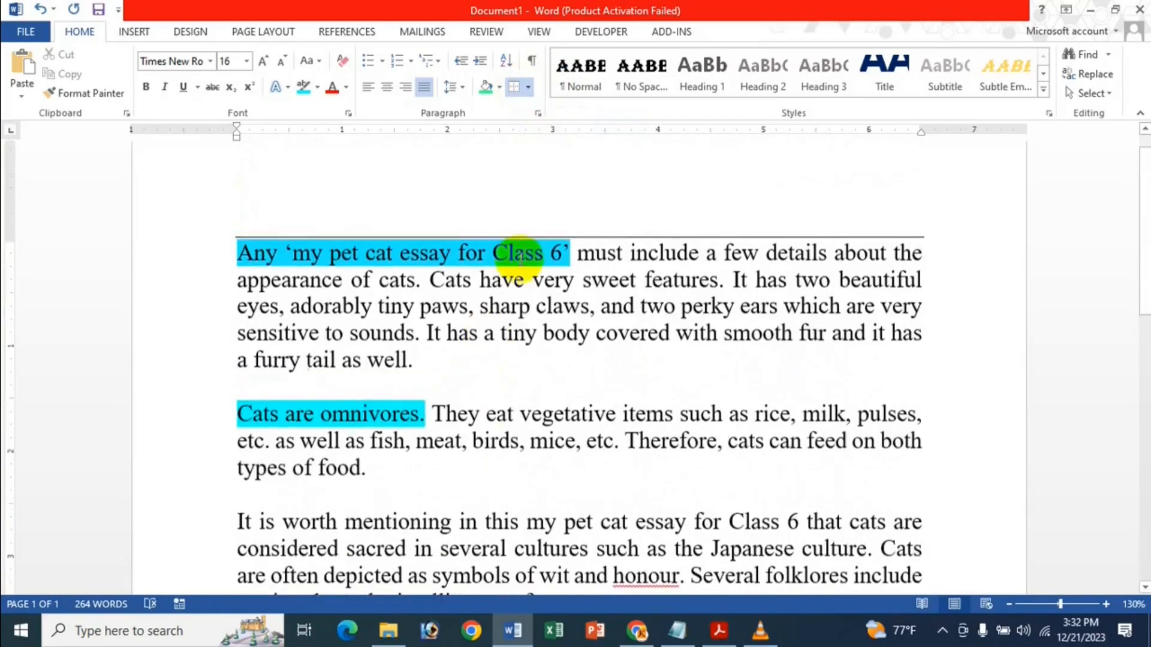
pyautogui.scroll(-1, 503, 270)
pyautogui.scroll(-5, 496, 296)
pyautogui.scroll(6, 483, 345)
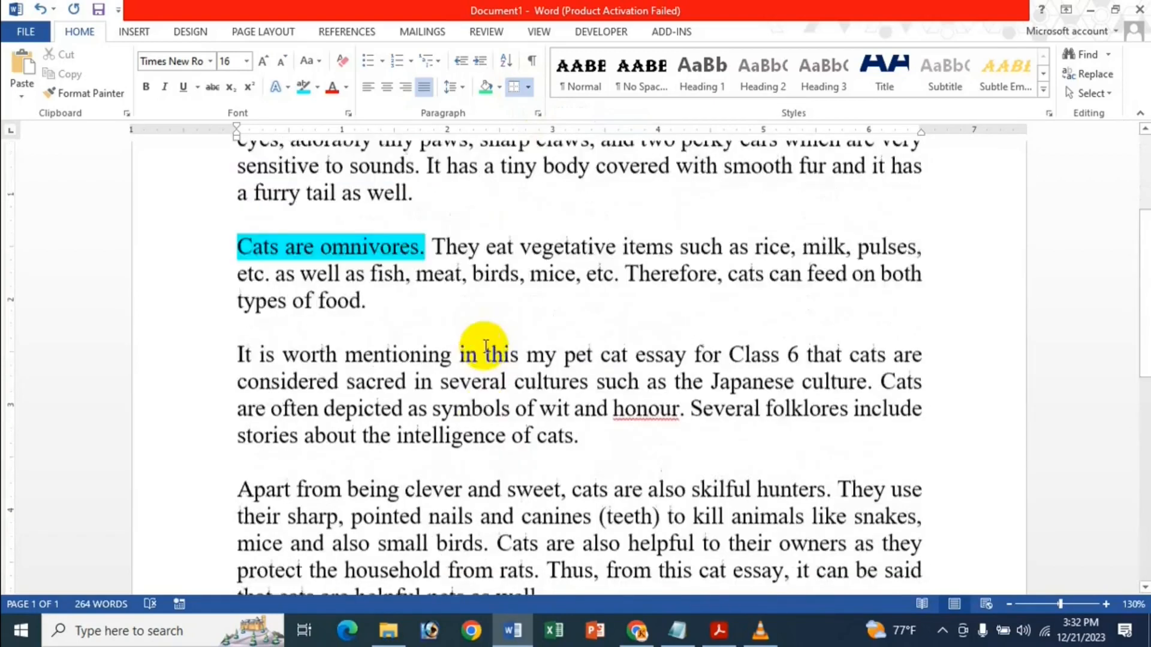
# Try adding left and right borders to the essay text.
pyautogui.click(527, 90)
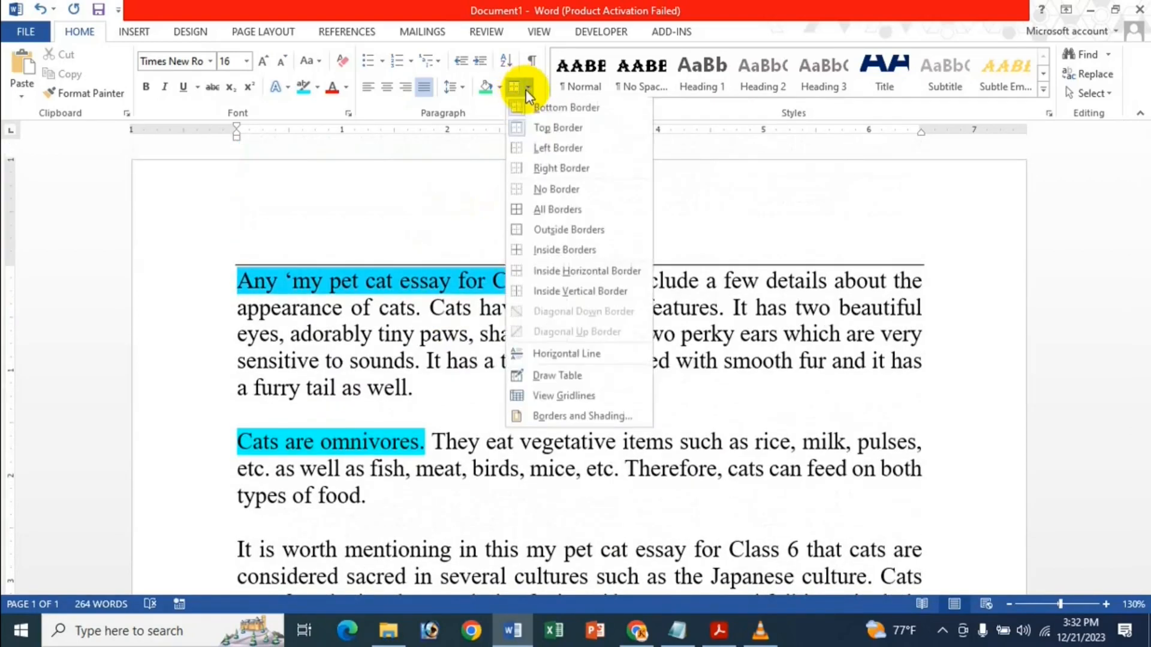
pyautogui.click(538, 152)
pyautogui.scroll(6, 344, 246)
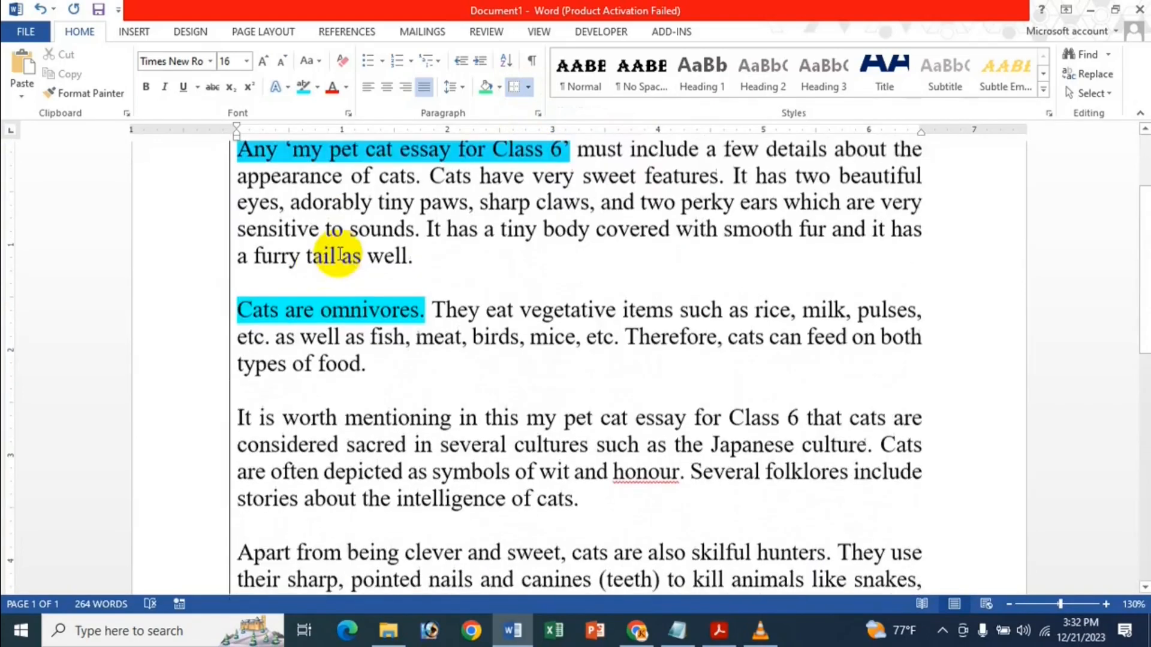
pyautogui.click(529, 86)
pyautogui.click(588, 166)
pyautogui.scroll(-5, 873, 282)
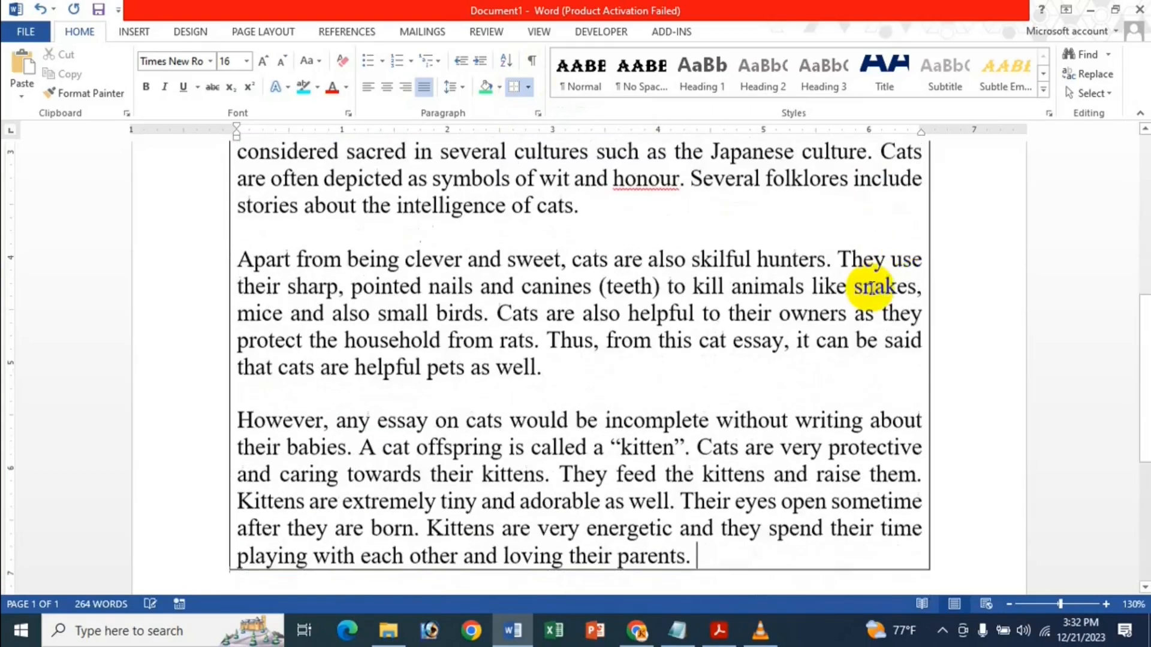
pyautogui.scroll(2, 835, 308)
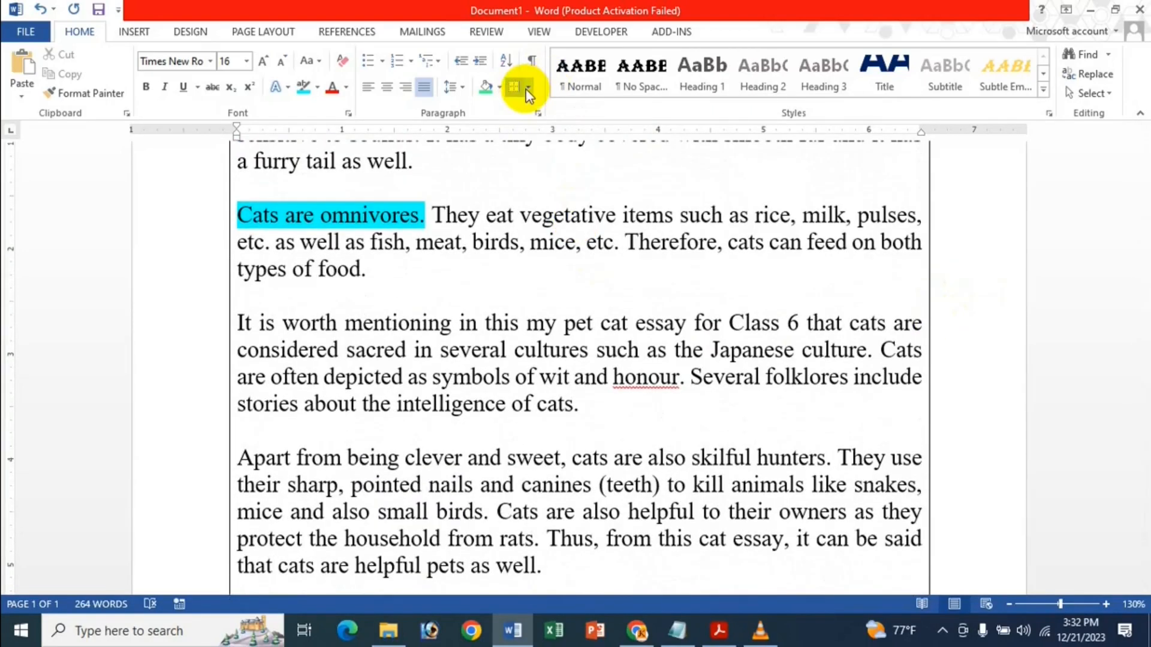
# Remove all borders, then box every paragraph with borders between them.
pyautogui.click(528, 88)
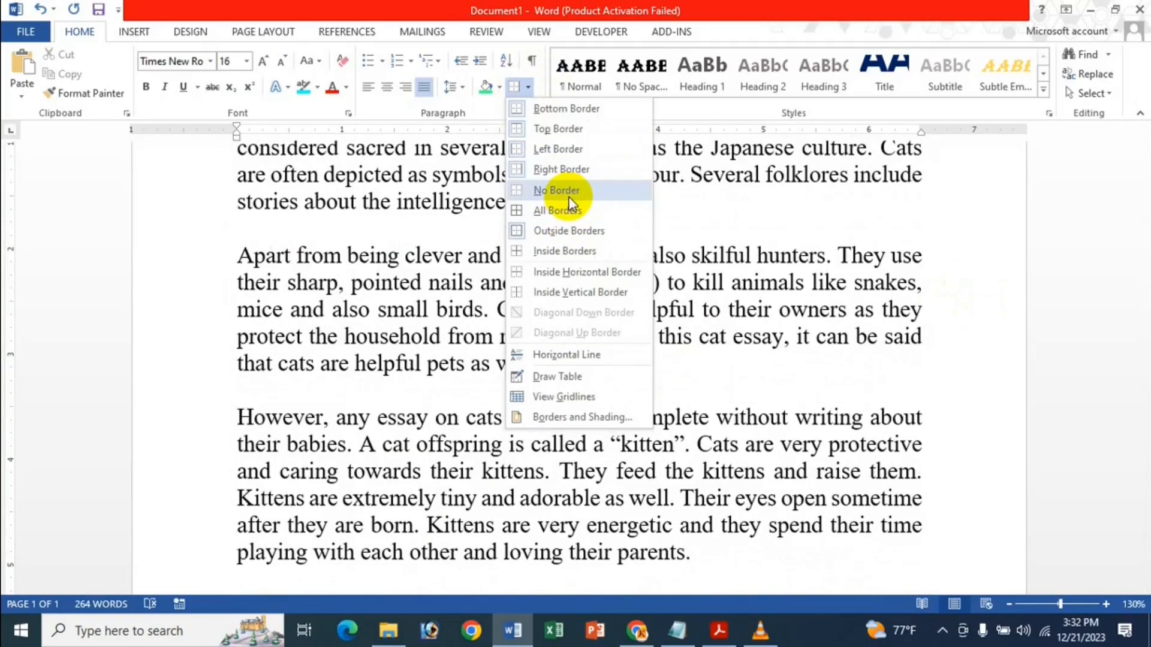
pyautogui.click(567, 191)
pyautogui.scroll(4, 543, 288)
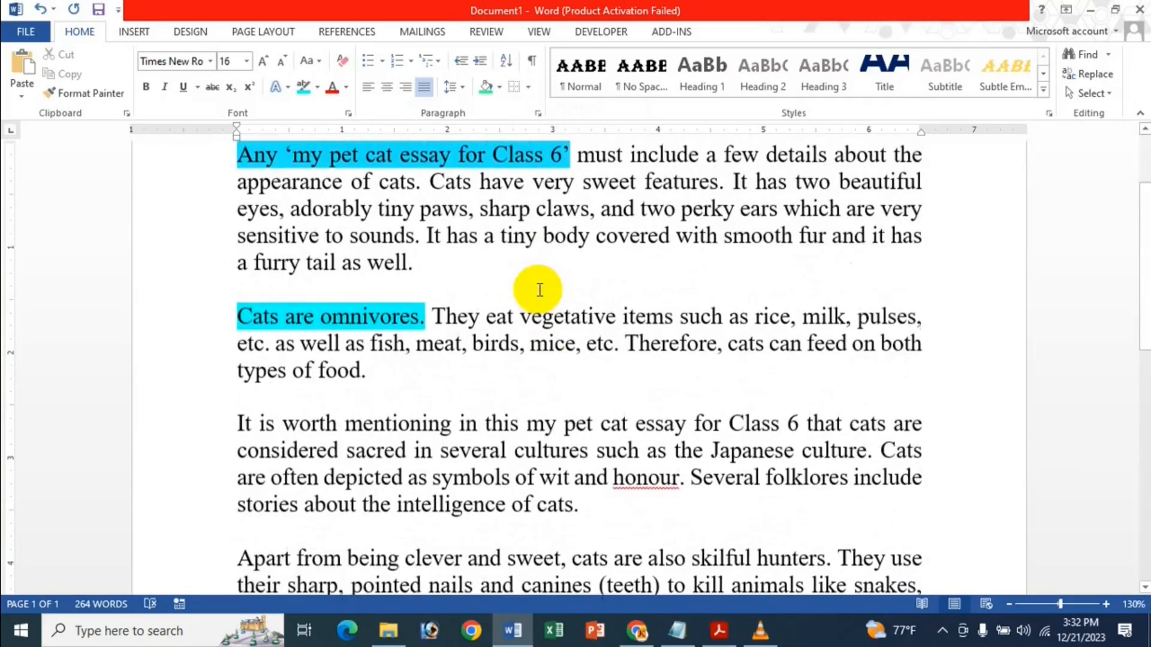
pyautogui.click(528, 86)
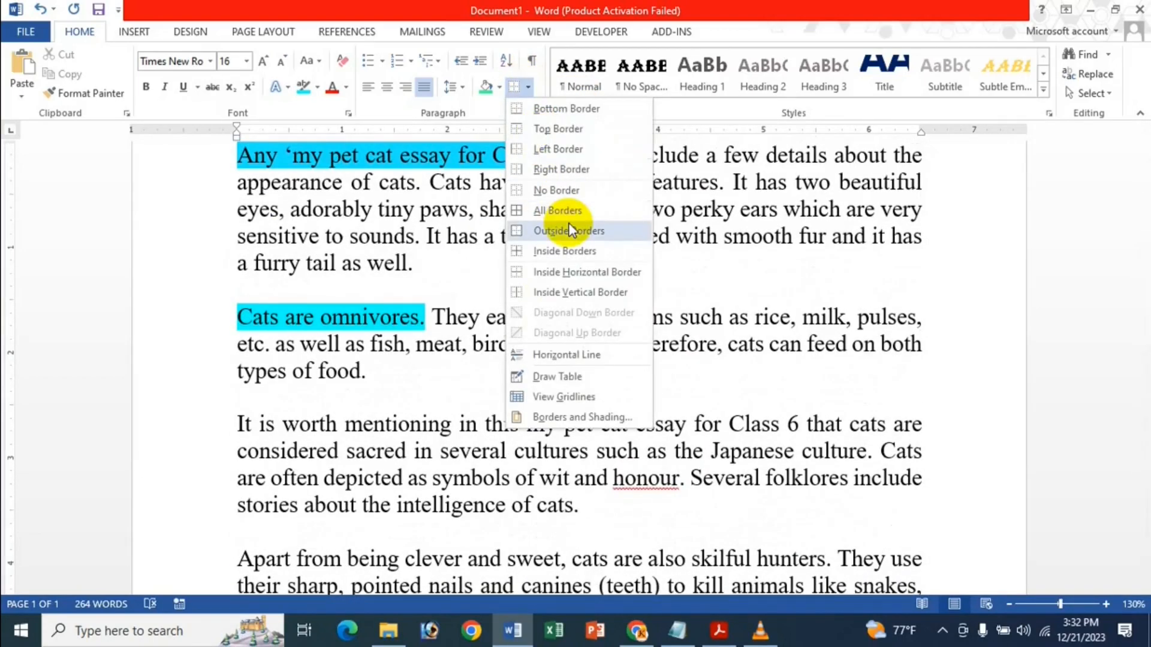
pyautogui.click(586, 211)
pyautogui.scroll(7, 450, 360)
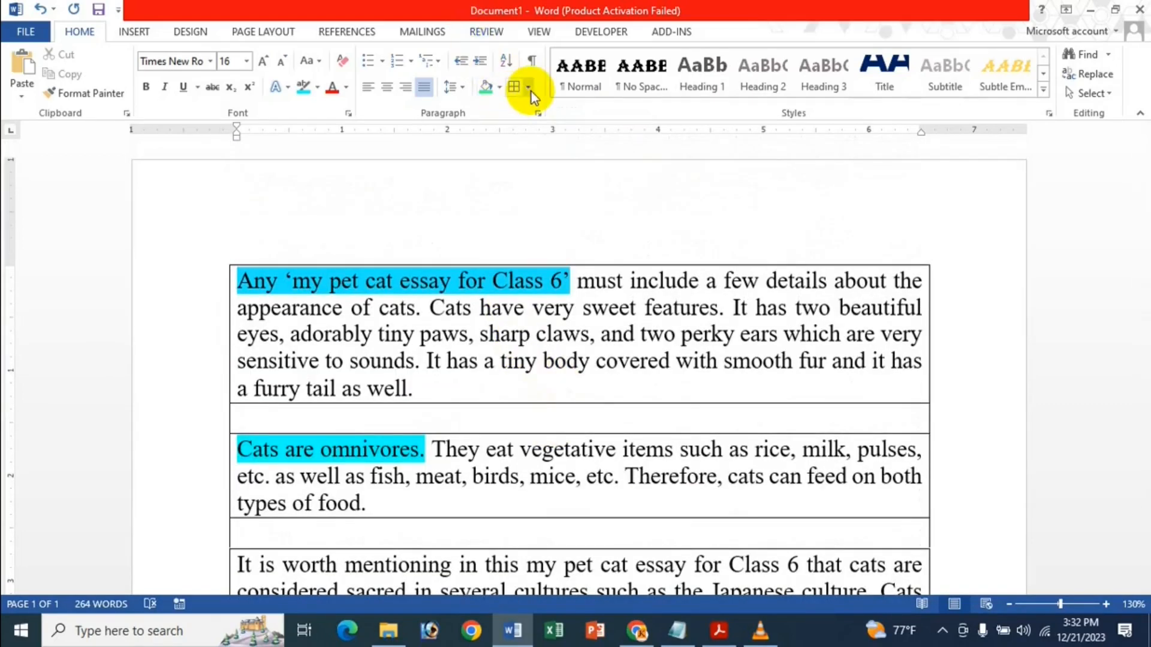
# Clear every paragraph border with No Border, leaving the justified text unboxed.
pyautogui.click(528, 88)
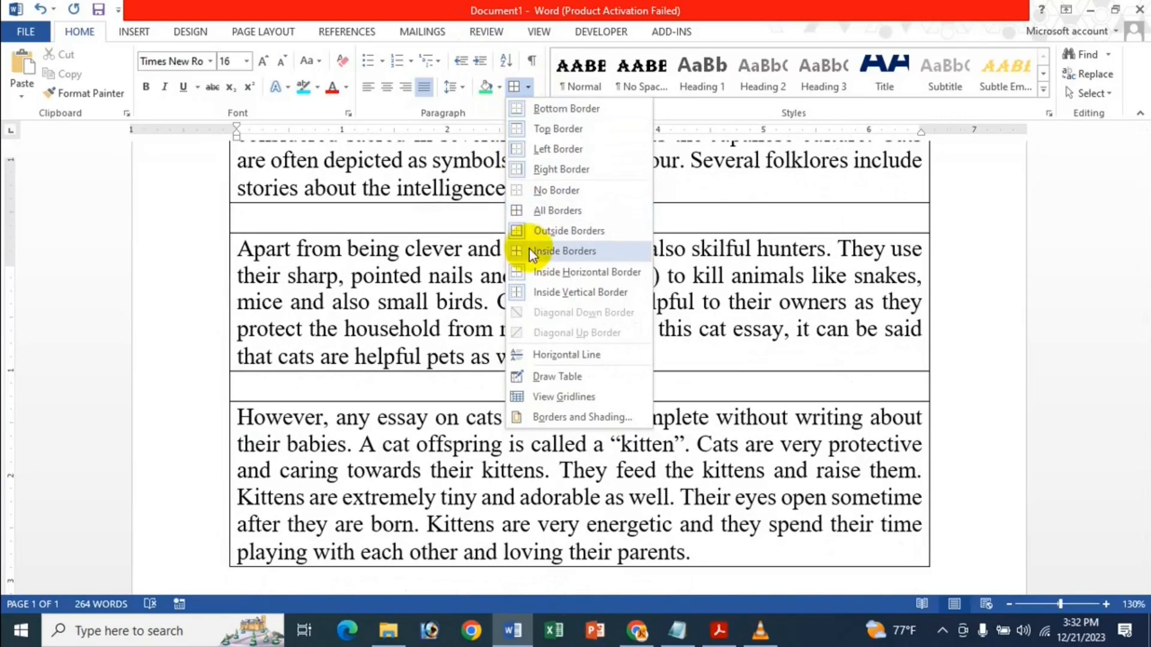
pyautogui.click(535, 192)
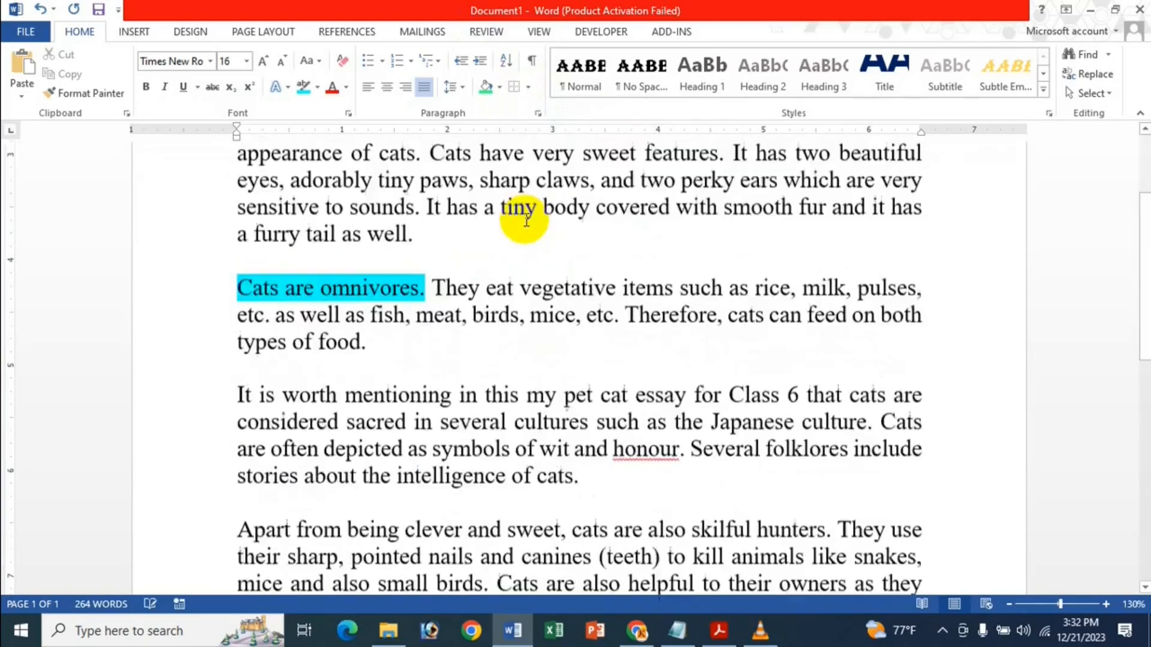
pyautogui.click(529, 89)
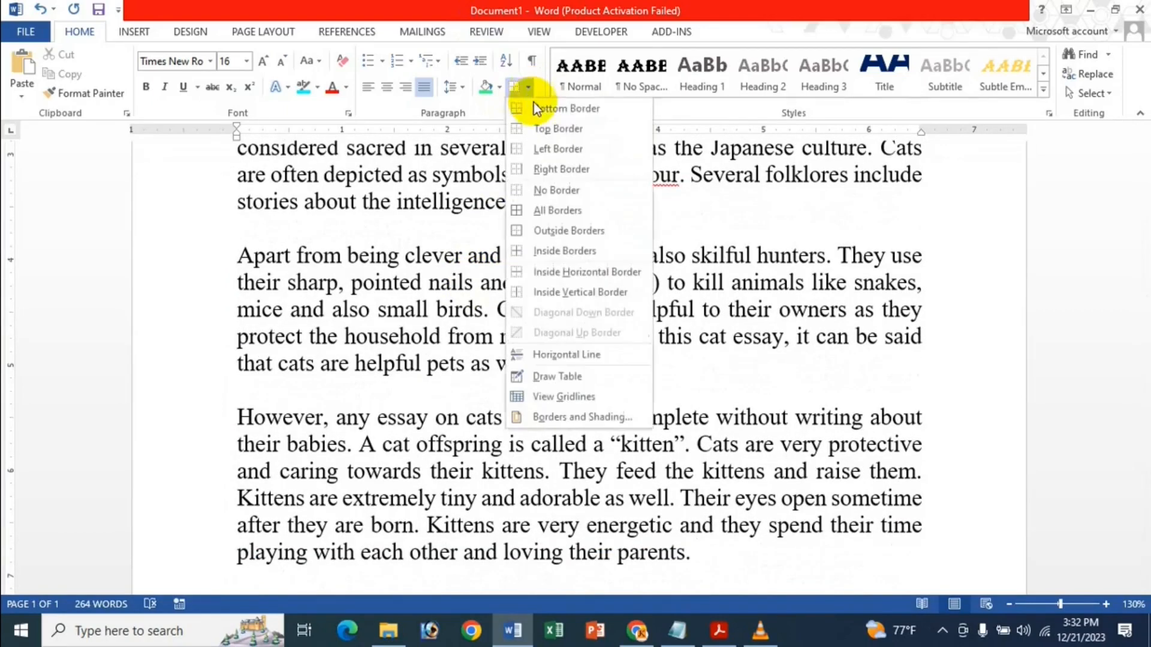
pyautogui.press('Escape')
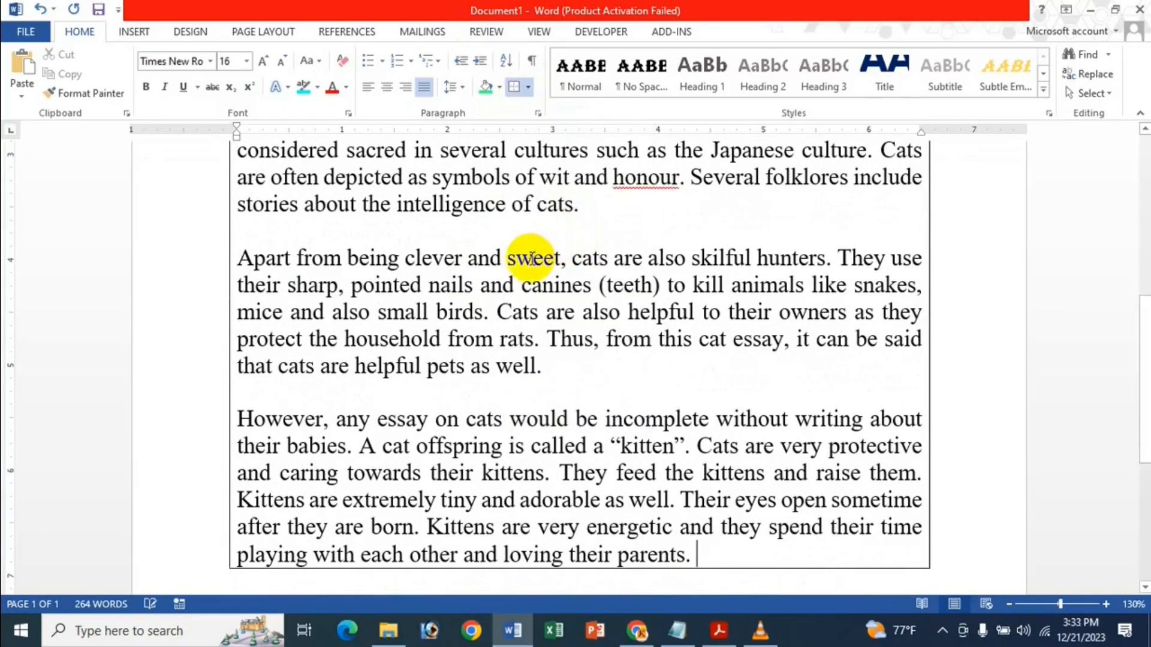
pyautogui.scroll(5, 527, 256)
pyautogui.scroll(-3, 758, 426)
pyautogui.scroll(2, 656, 359)
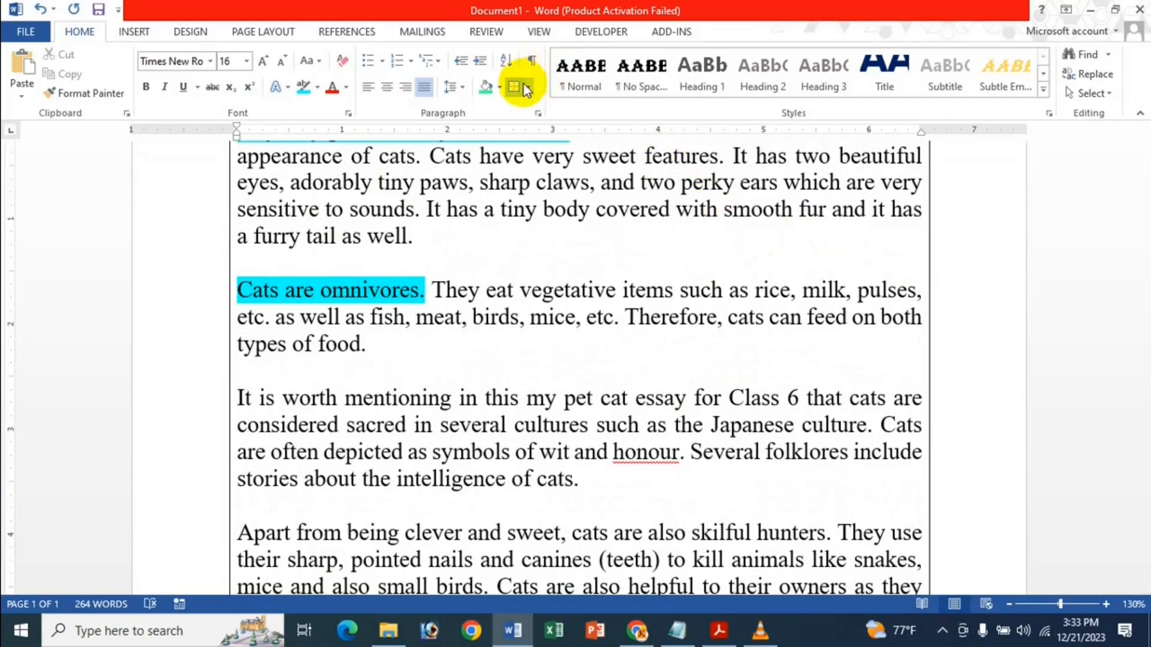
pyautogui.click(528, 85)
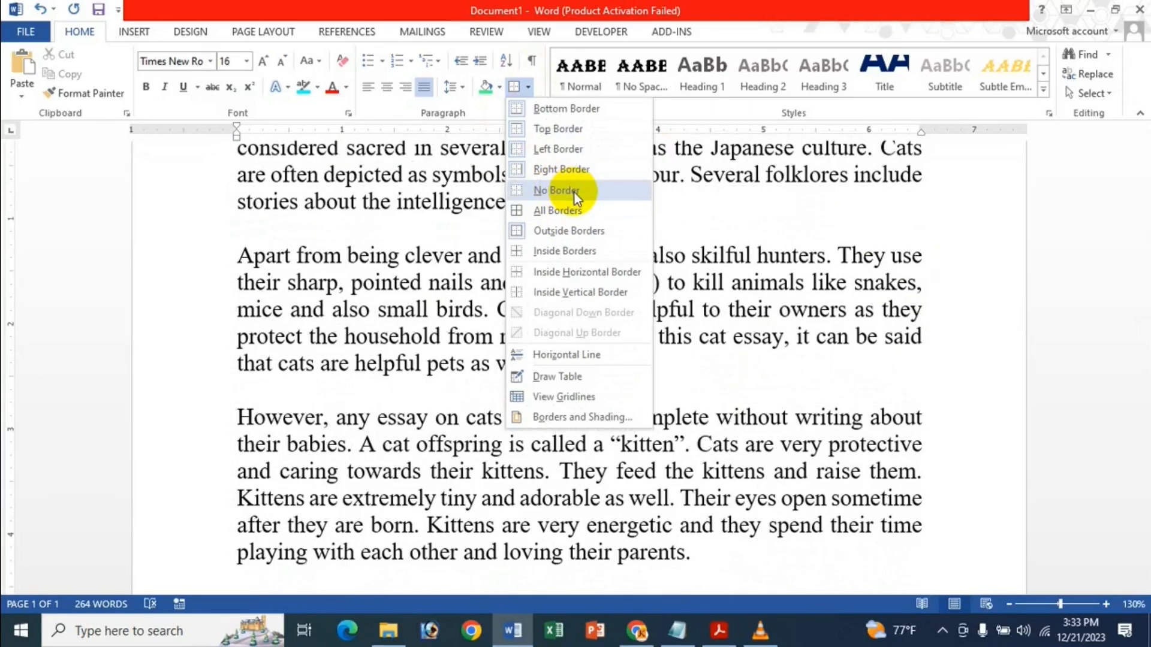
pyautogui.click(575, 193)
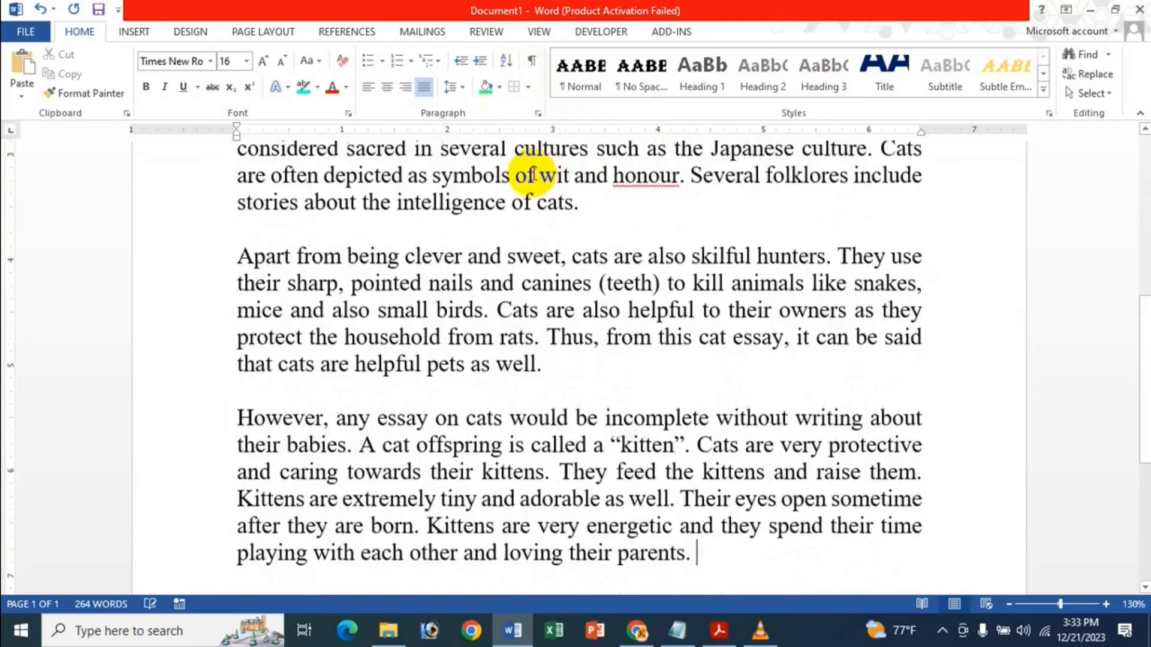
# Insert horizontal lines at the essay's end, after the intelligence-of-cats paragraph, and after the opening paragraph.
pyautogui.click(530, 93)
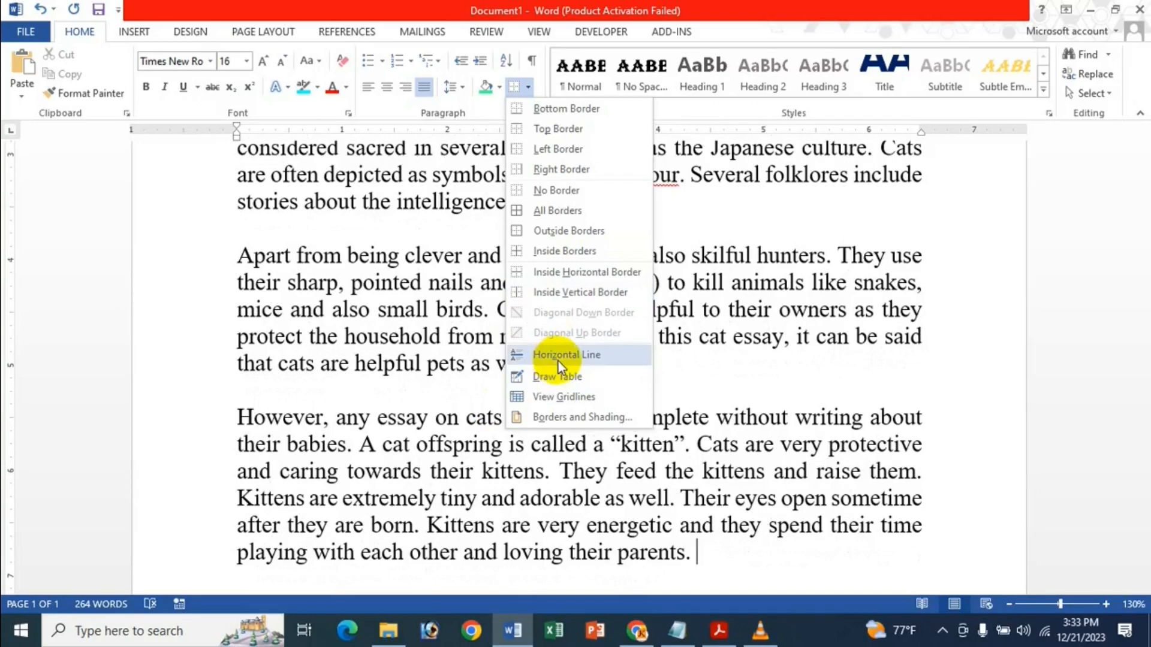
pyautogui.click(559, 357)
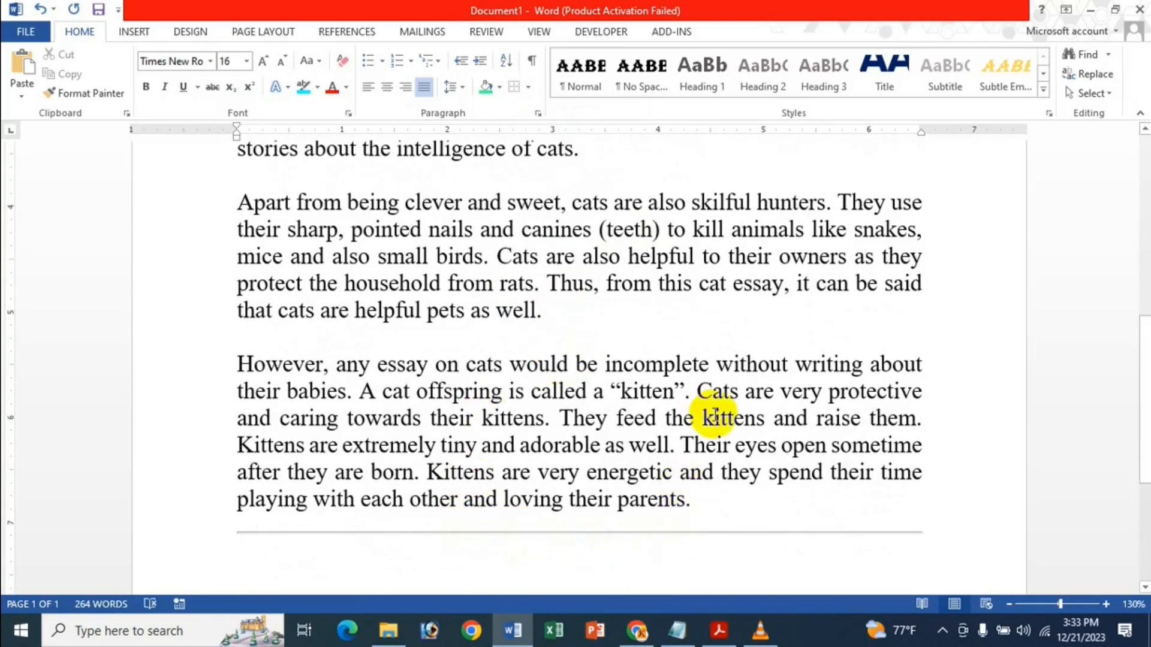
pyautogui.scroll(3, 610, 349)
pyautogui.click(580, 402)
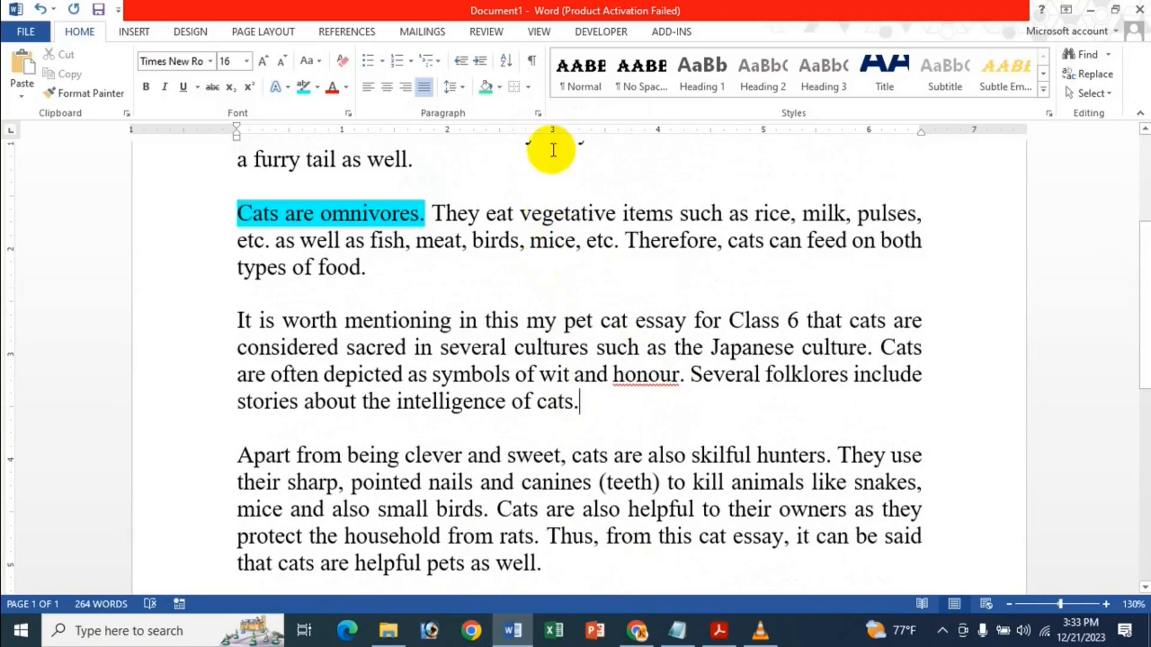
pyautogui.click(527, 87)
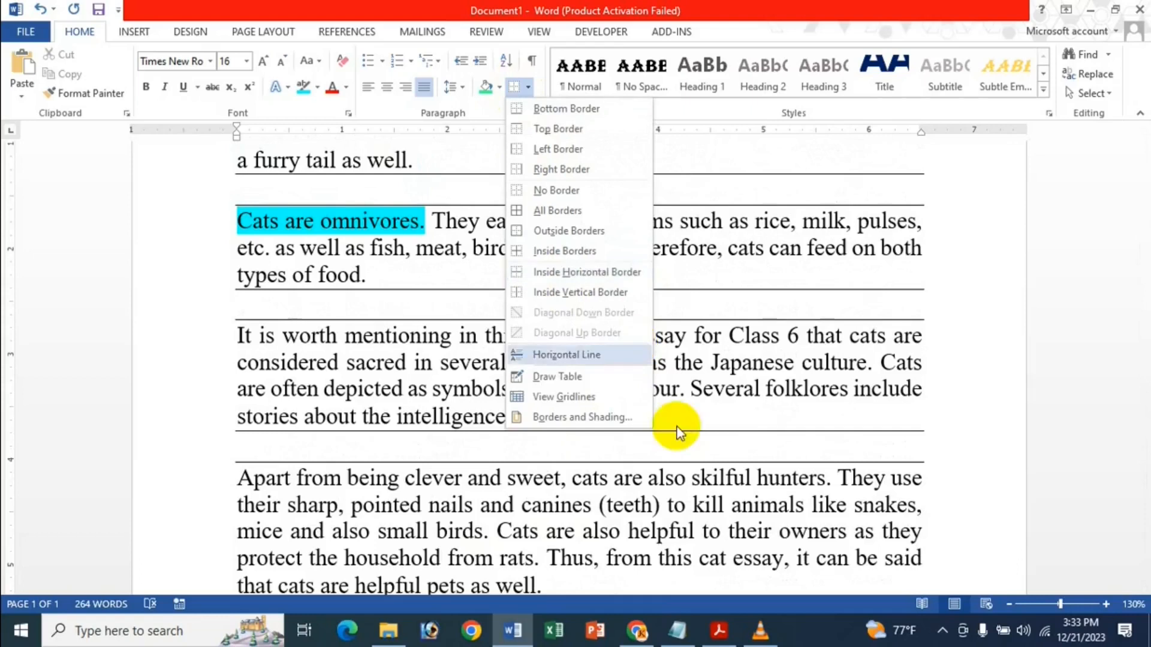
pyautogui.click(616, 363)
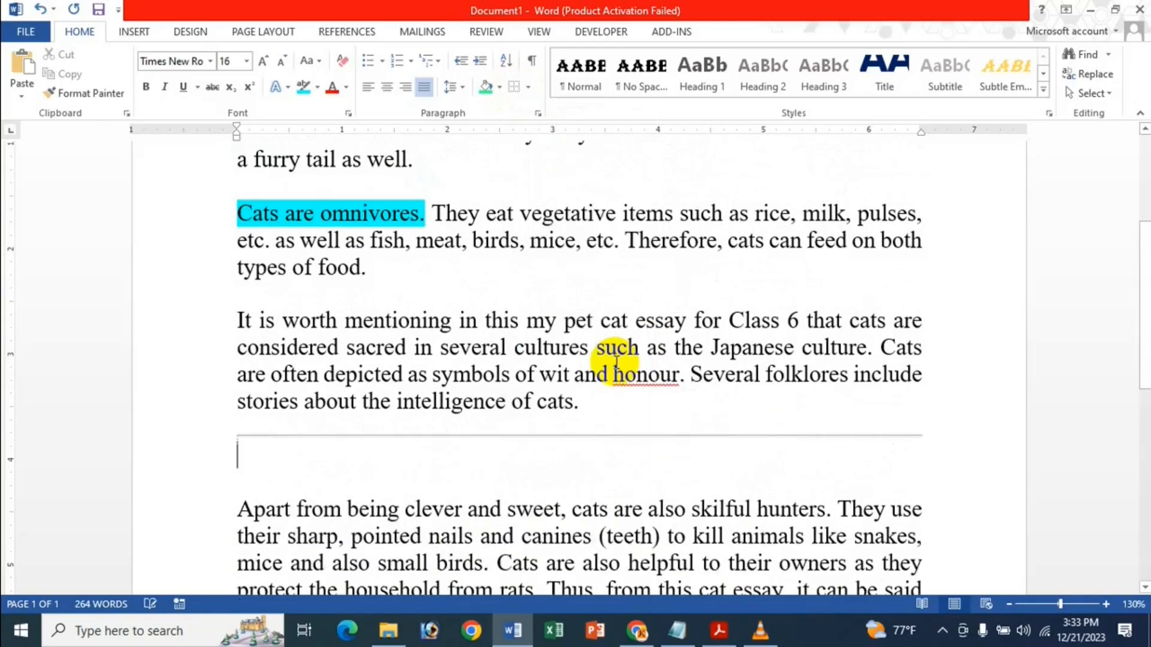
pyautogui.scroll(-3, 612, 360)
pyautogui.scroll(9, 590, 319)
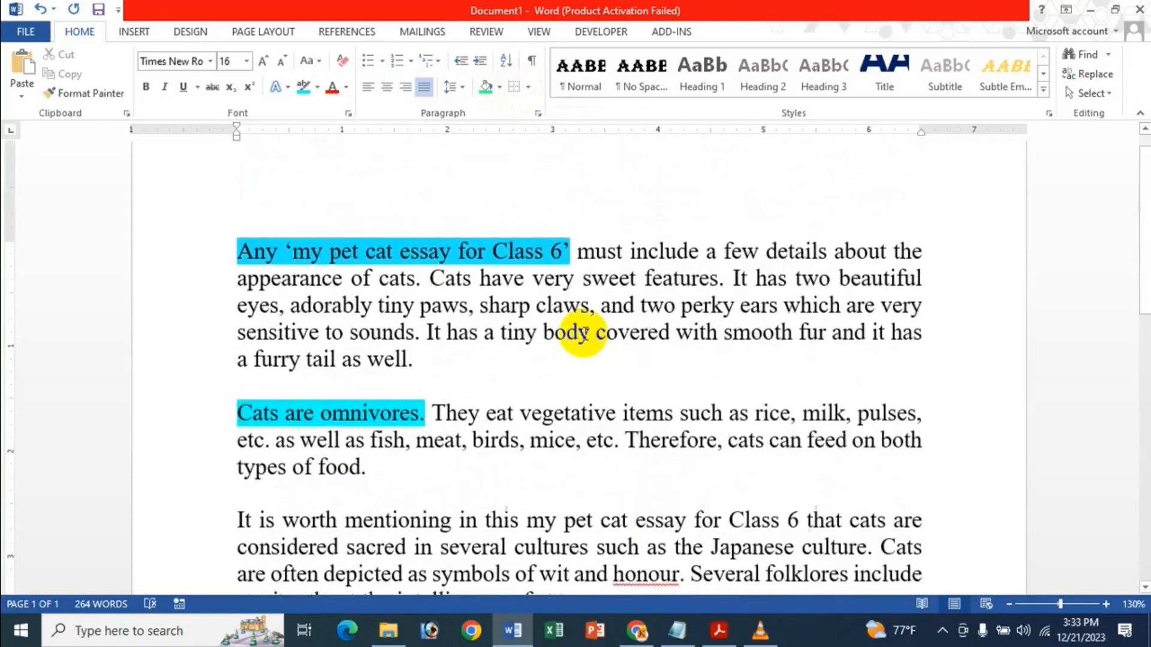
pyautogui.click(435, 358)
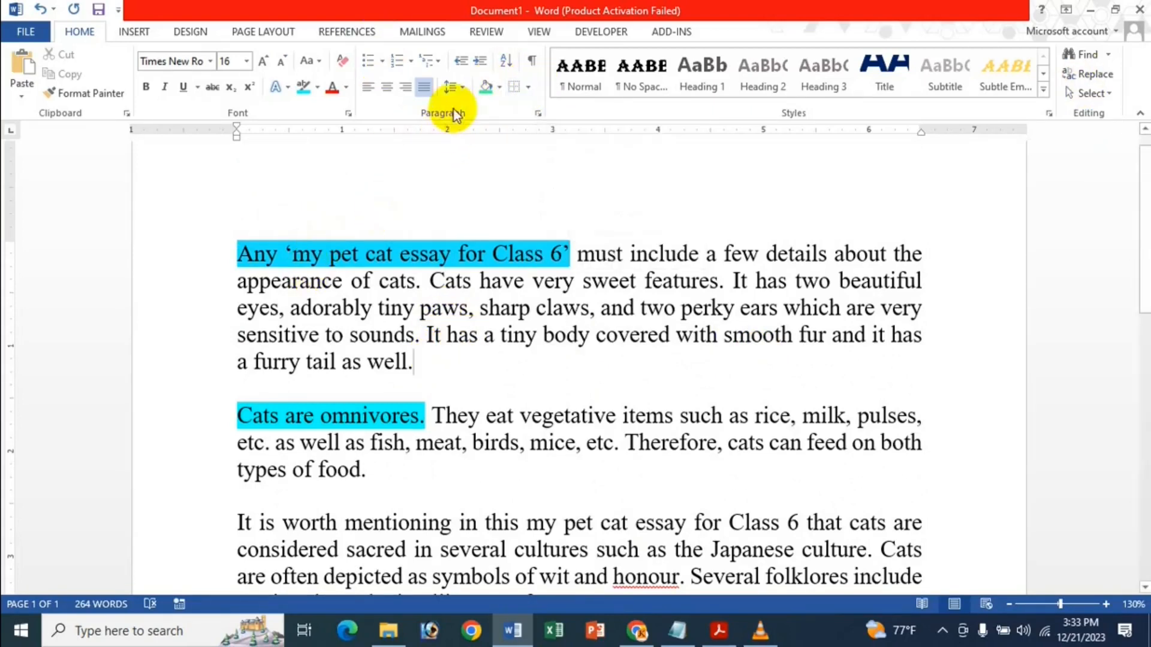
pyautogui.click(529, 88)
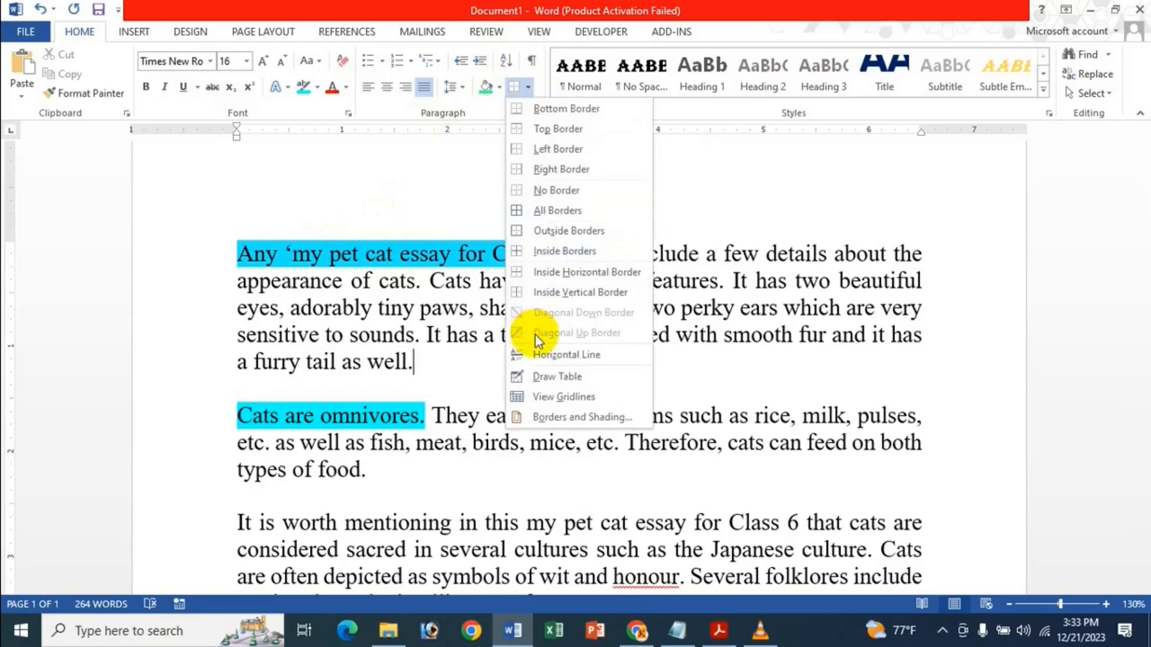
pyautogui.click(541, 351)
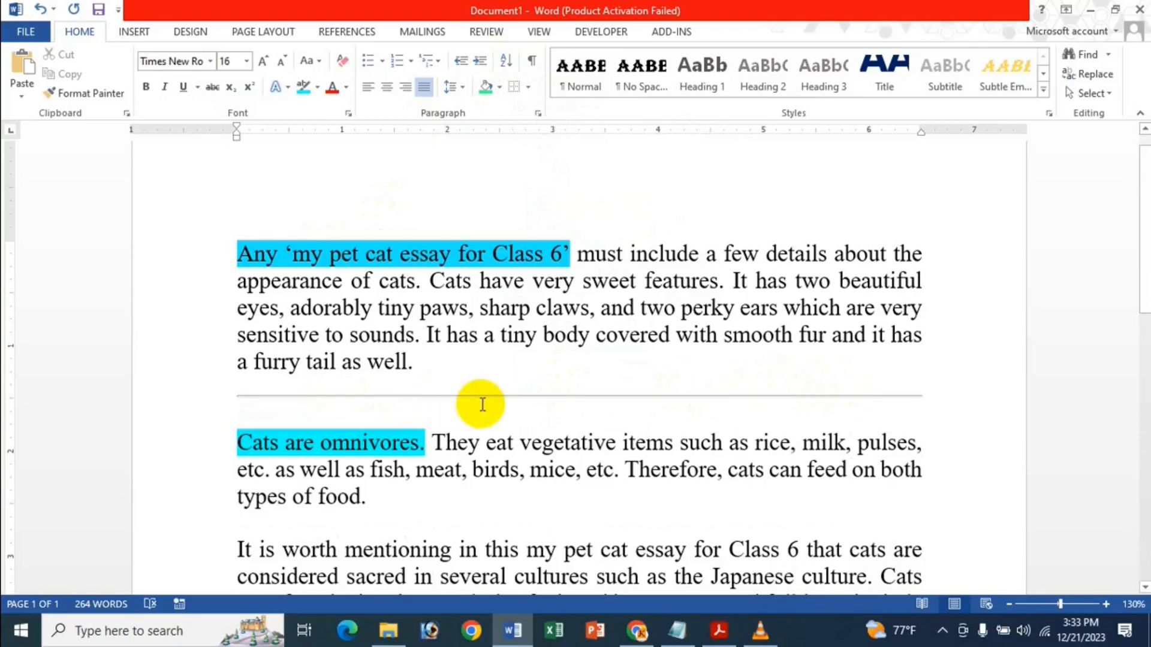
# Resize and cyan-shade the horizontal rule under the opening paragraph, then delete it.
pyautogui.click(618, 397)
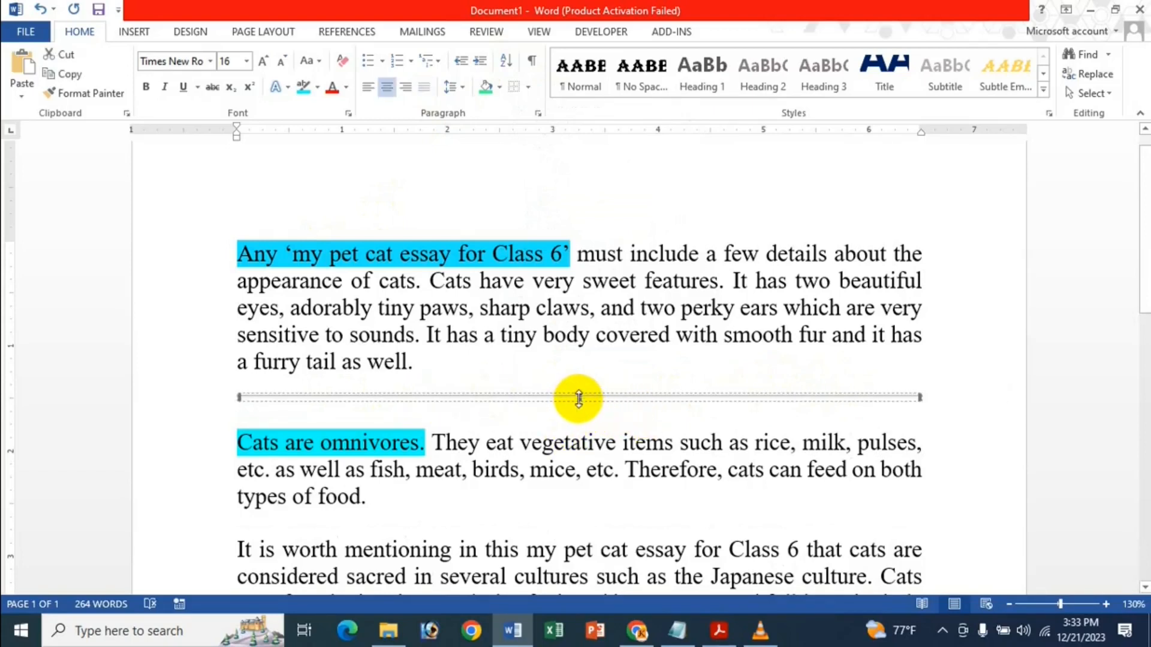
pyautogui.moveTo(581, 409)
pyautogui.mouseDown()
pyautogui.moveTo(586, 437)
pyautogui.moveTo(593, 420)
pyautogui.mouseUp()
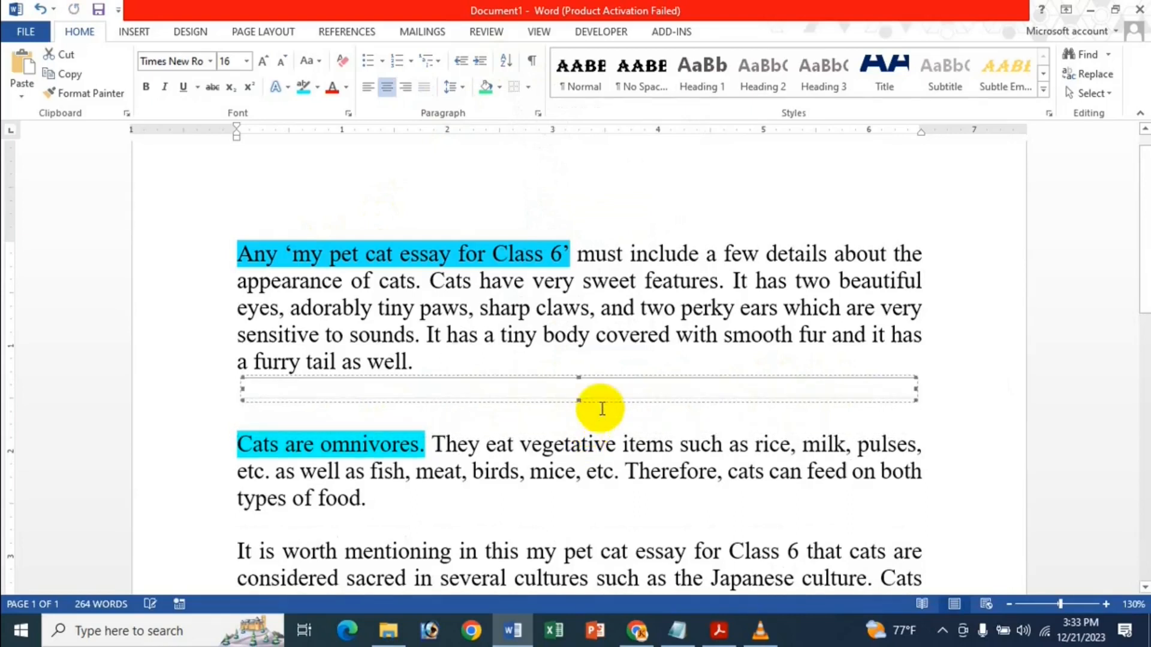
pyautogui.click(499, 87)
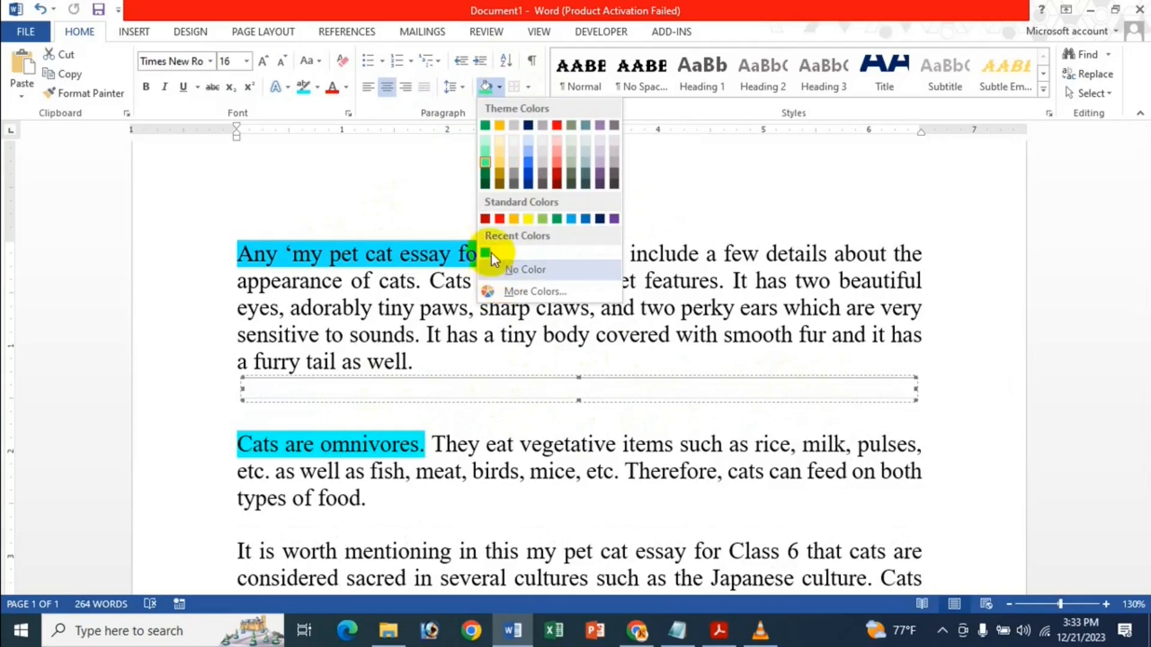
pyautogui.click(490, 252)
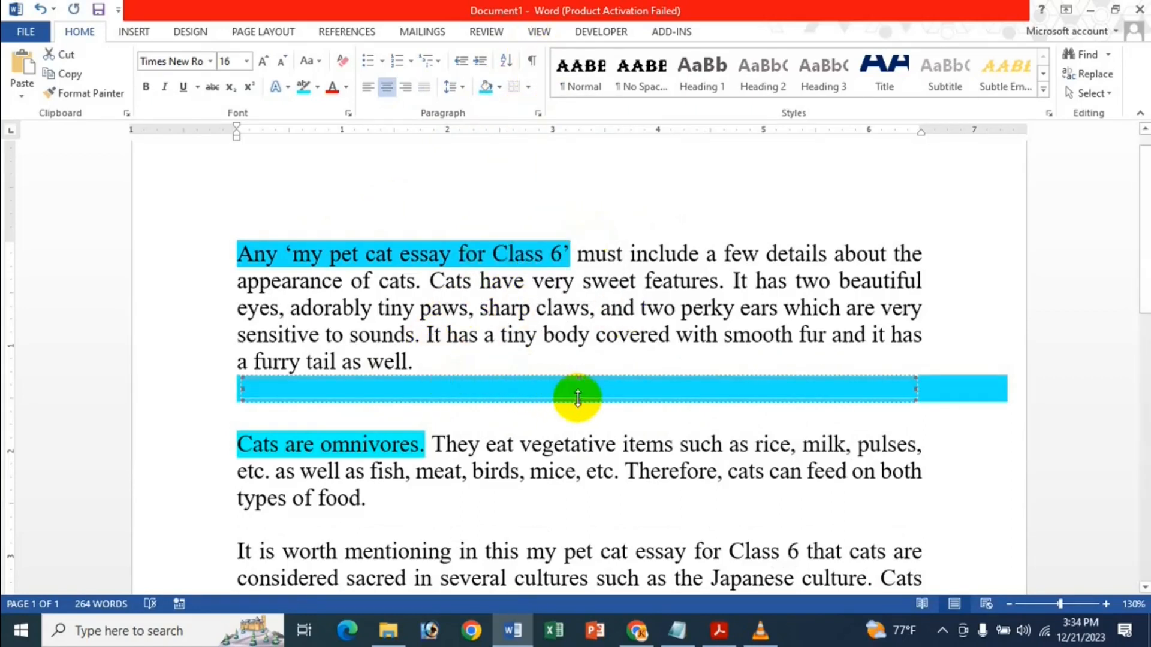
pyautogui.moveTo(578, 384); pyautogui.dragTo(581, 389)
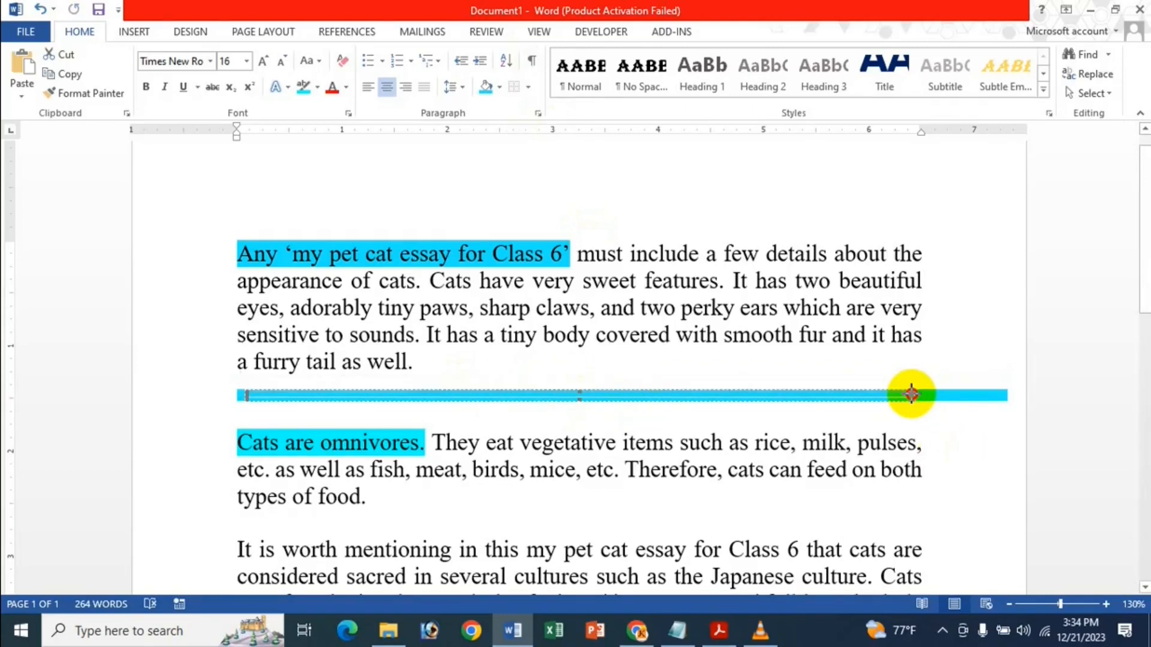
pyautogui.click(807, 408)
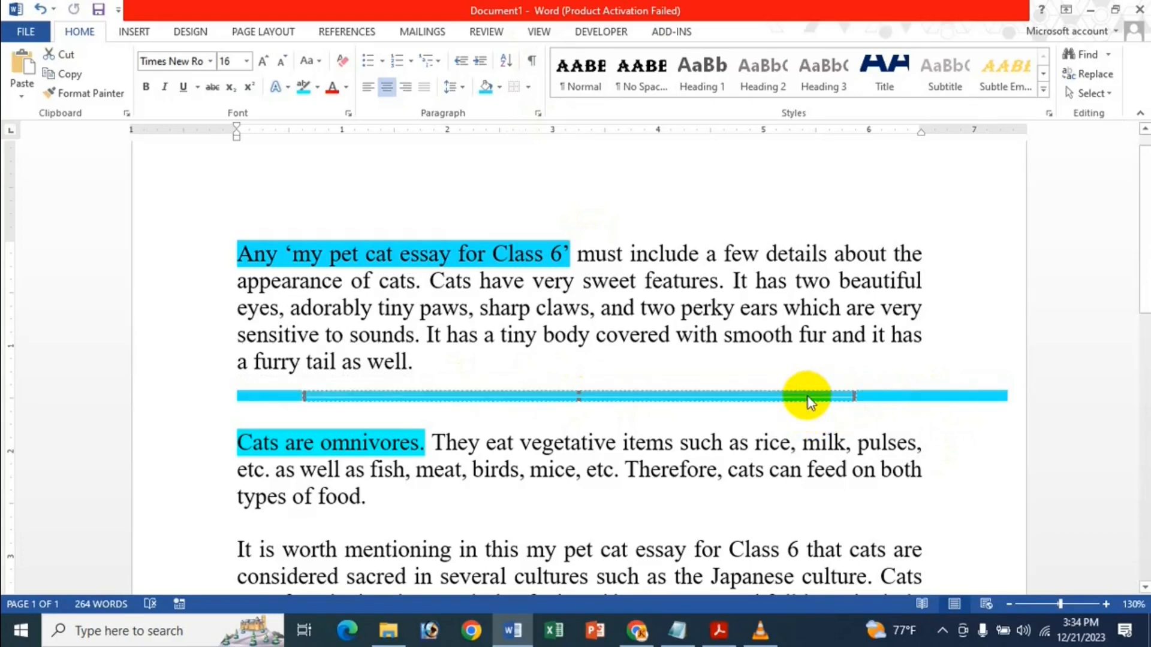
pyautogui.press('Delete')
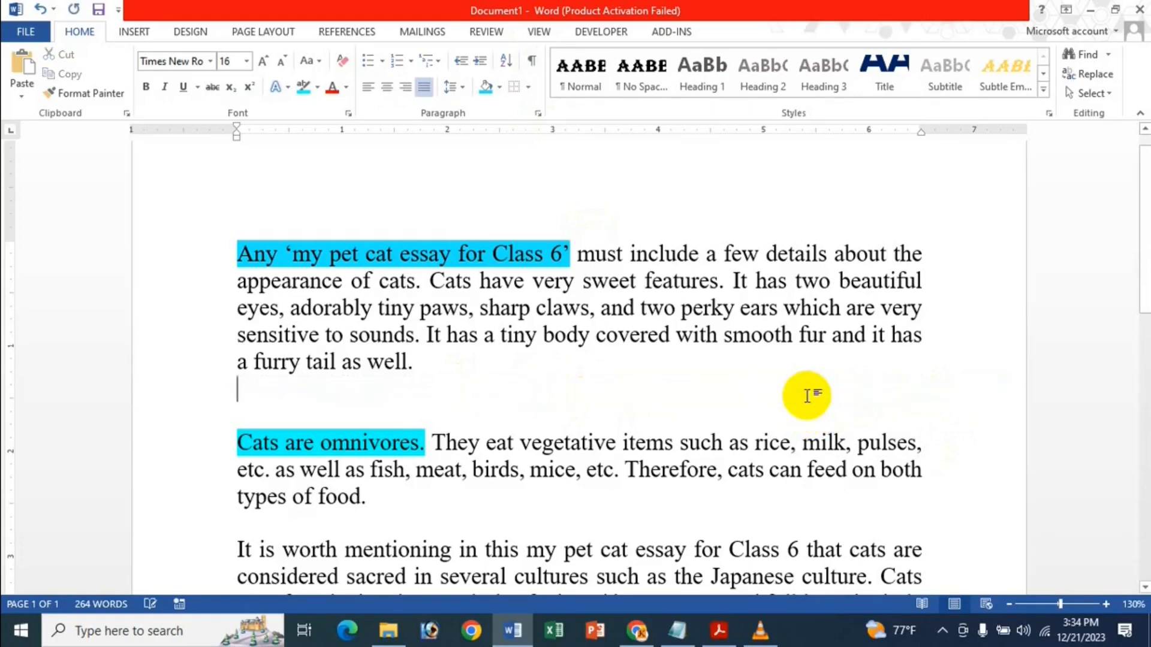
# Use Draw Table to drag out a table outline and its first column dividers.
pyautogui.click(526, 90)
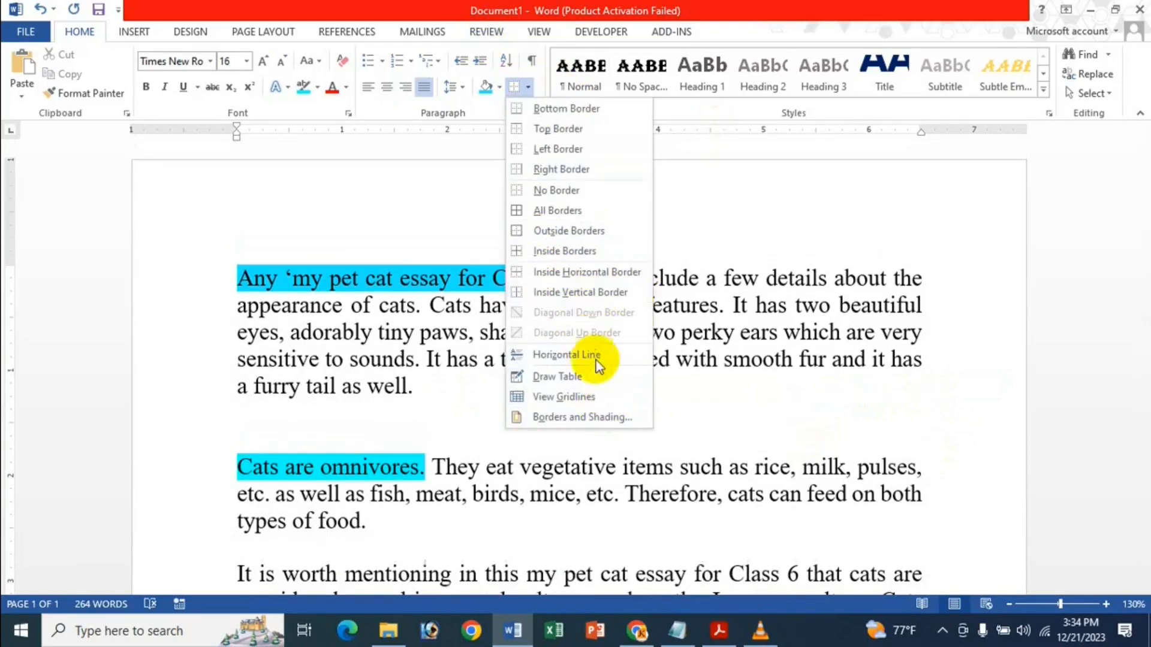
pyautogui.click(558, 376)
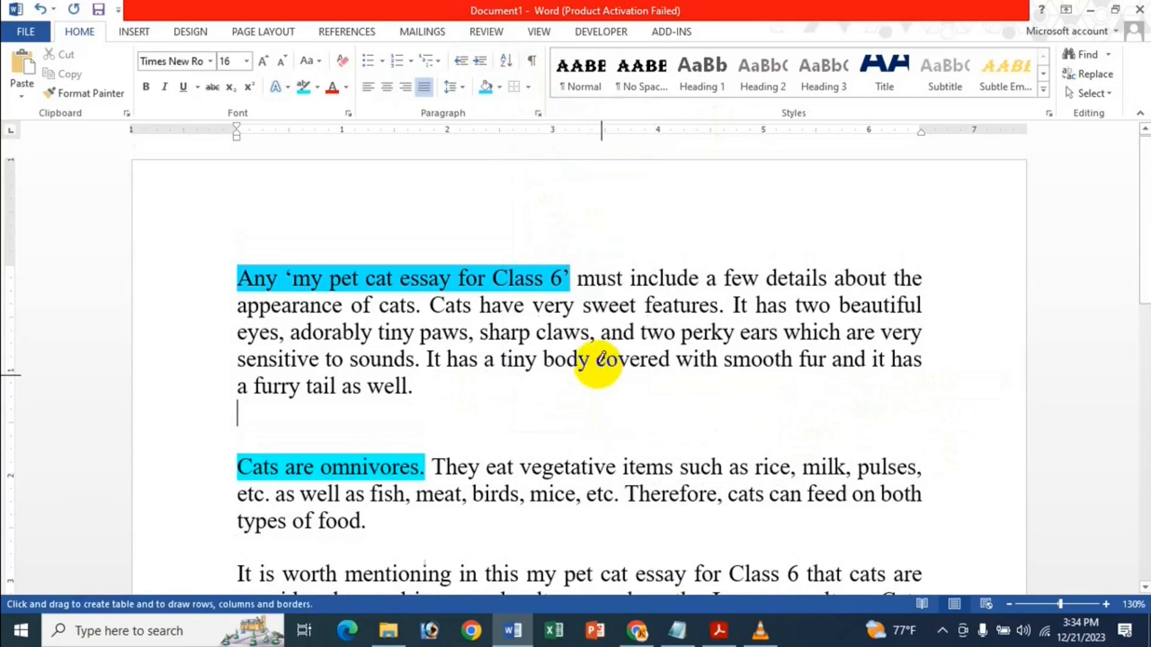
pyautogui.scroll(-10, 603, 383)
pyautogui.scroll(-2, 604, 388)
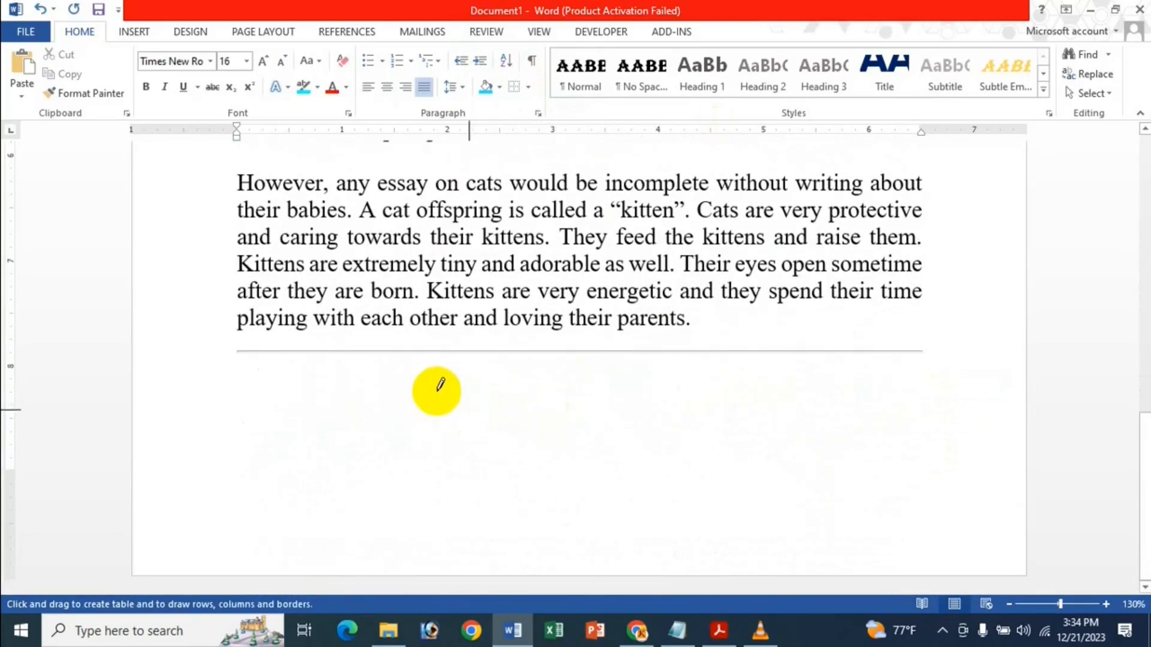
pyautogui.moveTo(381, 405)
pyautogui.mouseDown()
pyautogui.moveTo(609, 514)
pyautogui.moveTo(912, 550)
pyautogui.moveTo(960, 569)
pyautogui.moveTo(737, 519)
pyautogui.moveTo(986, 558)
pyautogui.mouseUp()
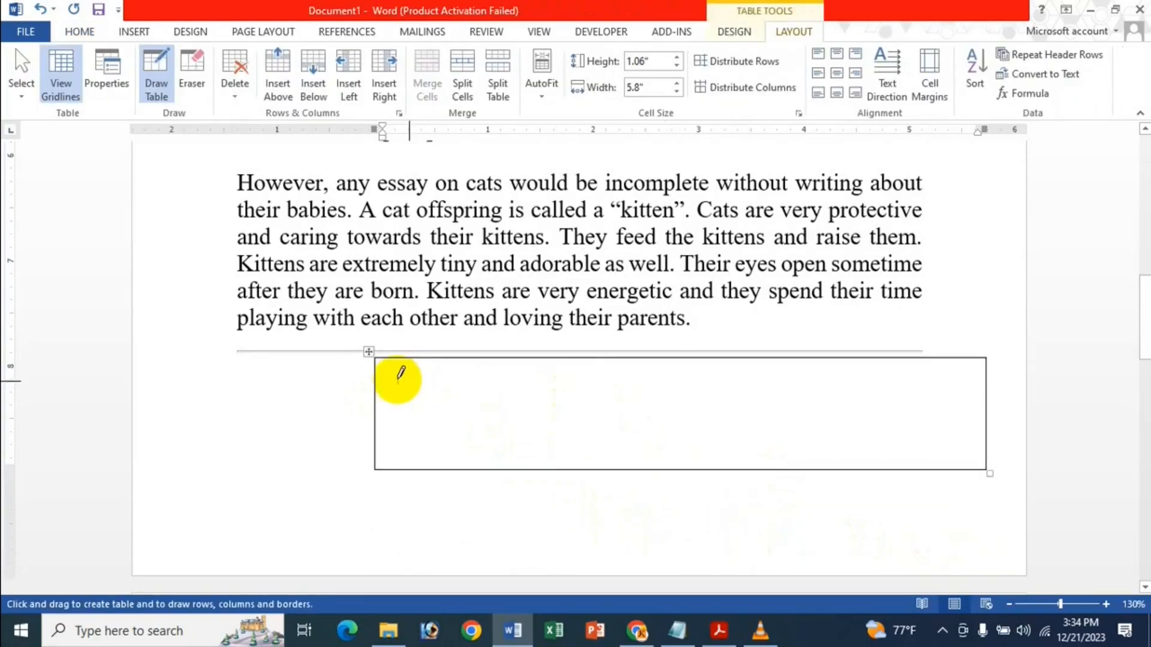
pyautogui.moveTo(461, 358); pyautogui.dragTo(461, 469)
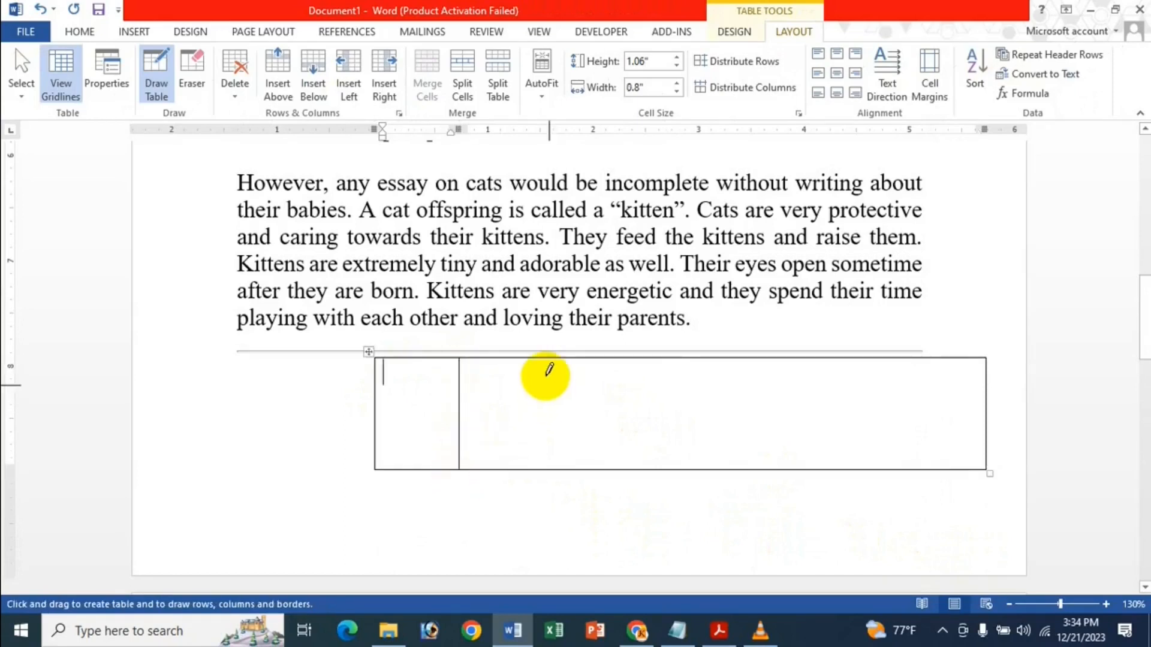
pyautogui.moveTo(544, 358); pyautogui.dragTo(540, 470)
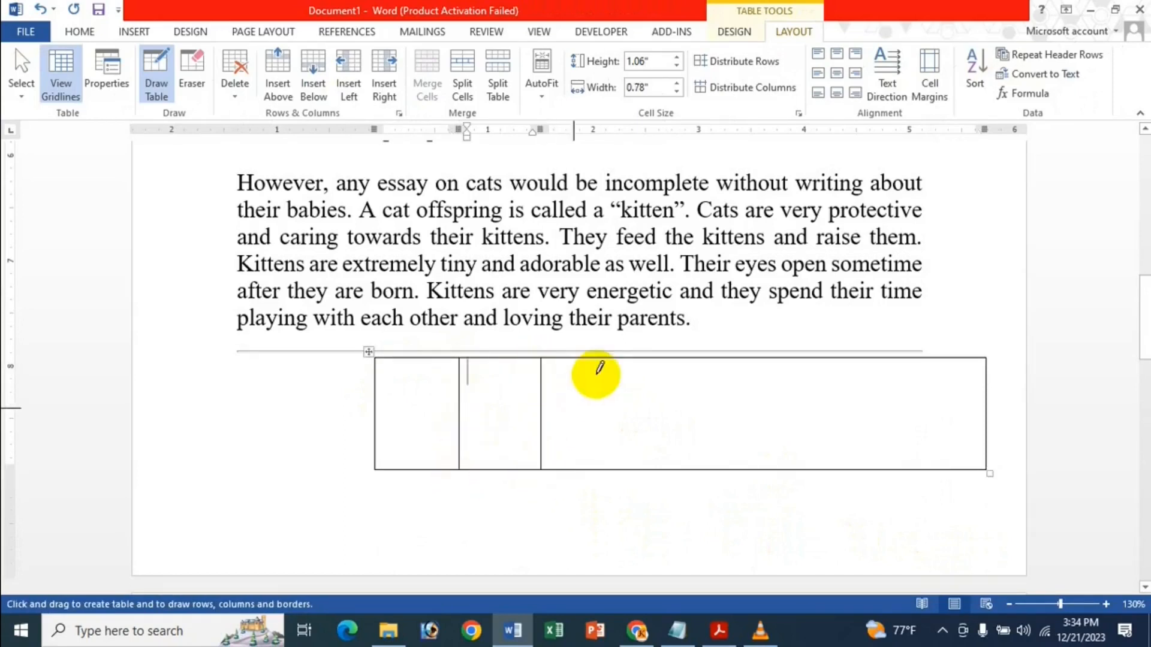
pyautogui.moveTo(611, 358)
pyautogui.mouseDown()
pyautogui.moveTo(611, 464)
pyautogui.moveTo(626, 483)
pyautogui.mouseUp()
pyautogui.moveTo(691, 358); pyautogui.dragTo(703, 470)
pyautogui.moveTo(753, 358); pyautogui.dragTo(753, 480)
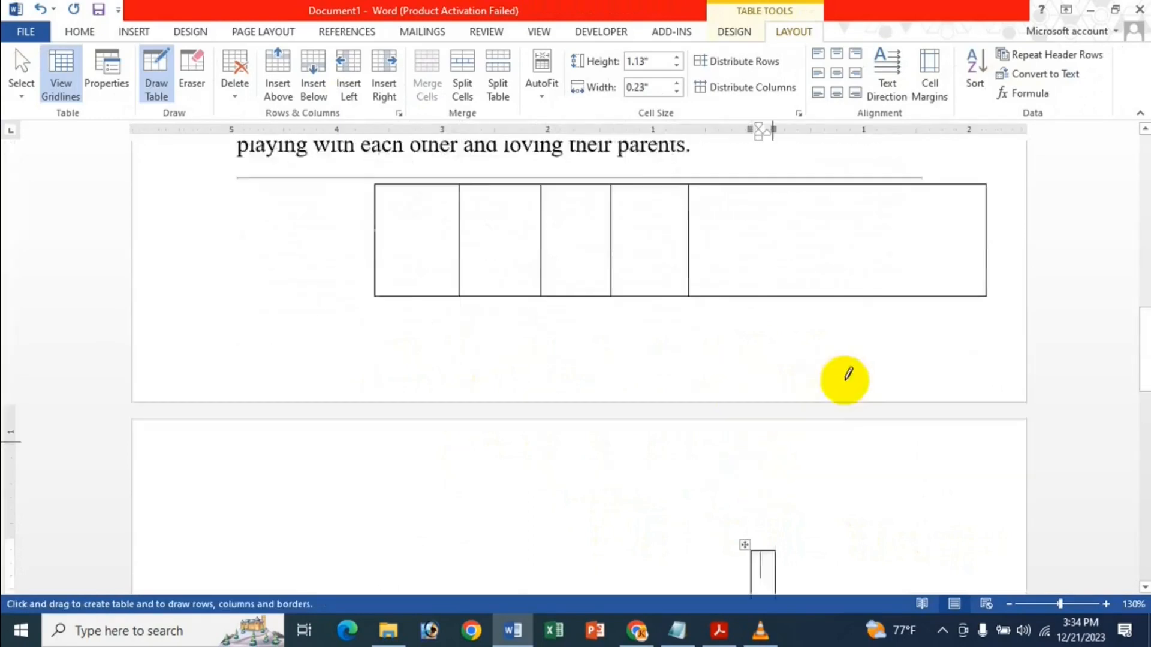
# Undo a stray line, add dividers for eight columns, and draw two row lines.
pyautogui.hotkey('ctrl', 'z')
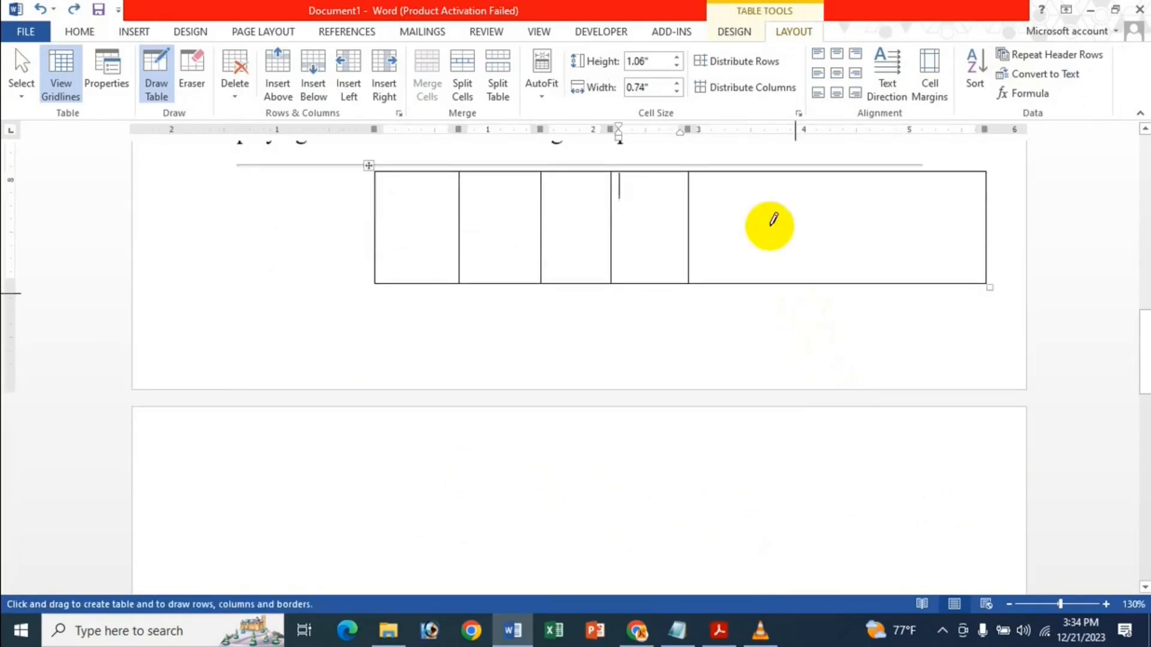
pyautogui.moveTo(771, 234); pyautogui.dragTo(771, 285)
pyautogui.moveTo(860, 174); pyautogui.dragTo(867, 285)
pyautogui.moveTo(915, 175); pyautogui.dragTo(915, 285)
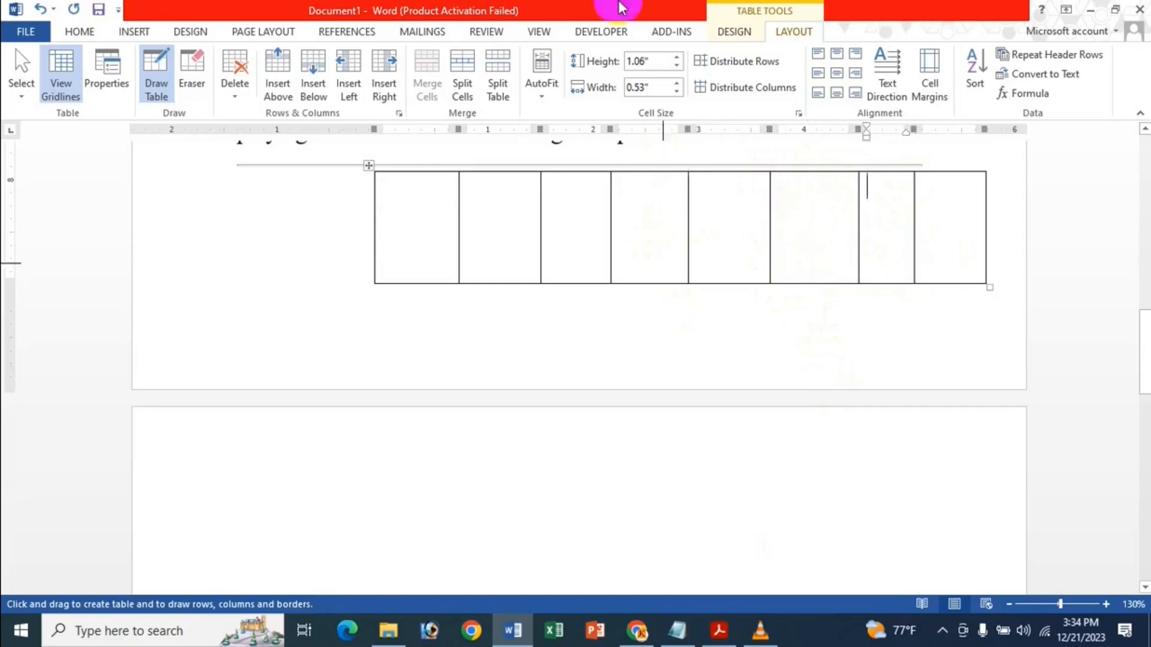
pyautogui.moveTo(379, 201)
pyautogui.mouseDown()
pyautogui.moveTo(725, 182)
pyautogui.moveTo(920, 210)
pyautogui.moveTo(974, 205)
pyautogui.mouseUp()
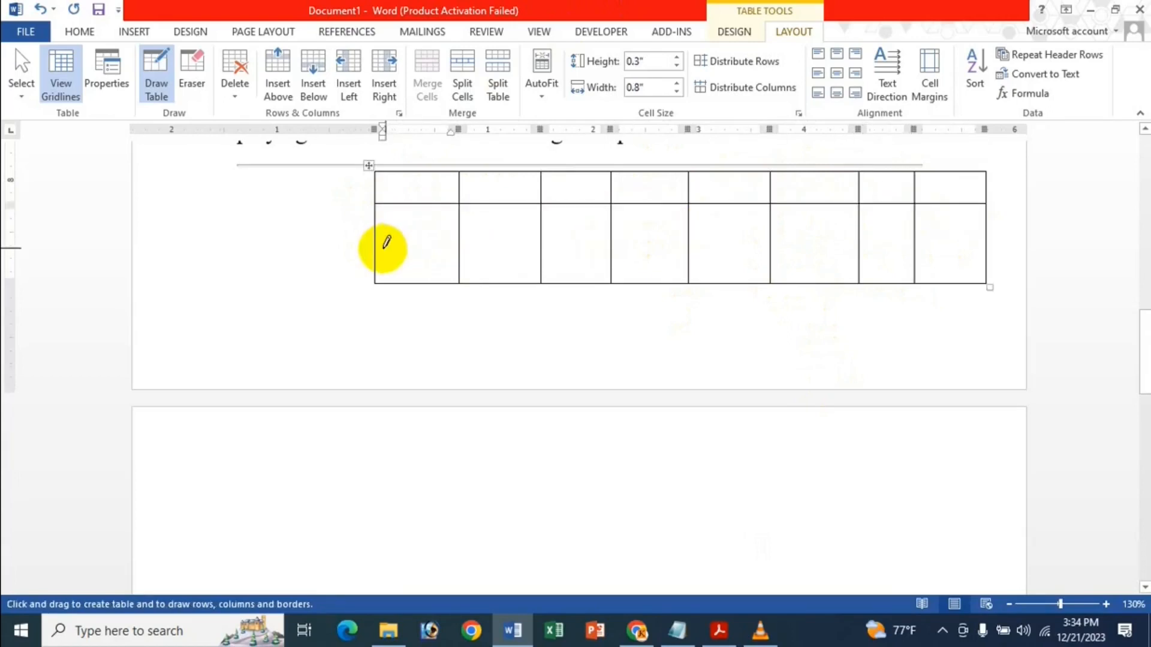
pyautogui.moveTo(379, 245); pyautogui.dragTo(961, 248)
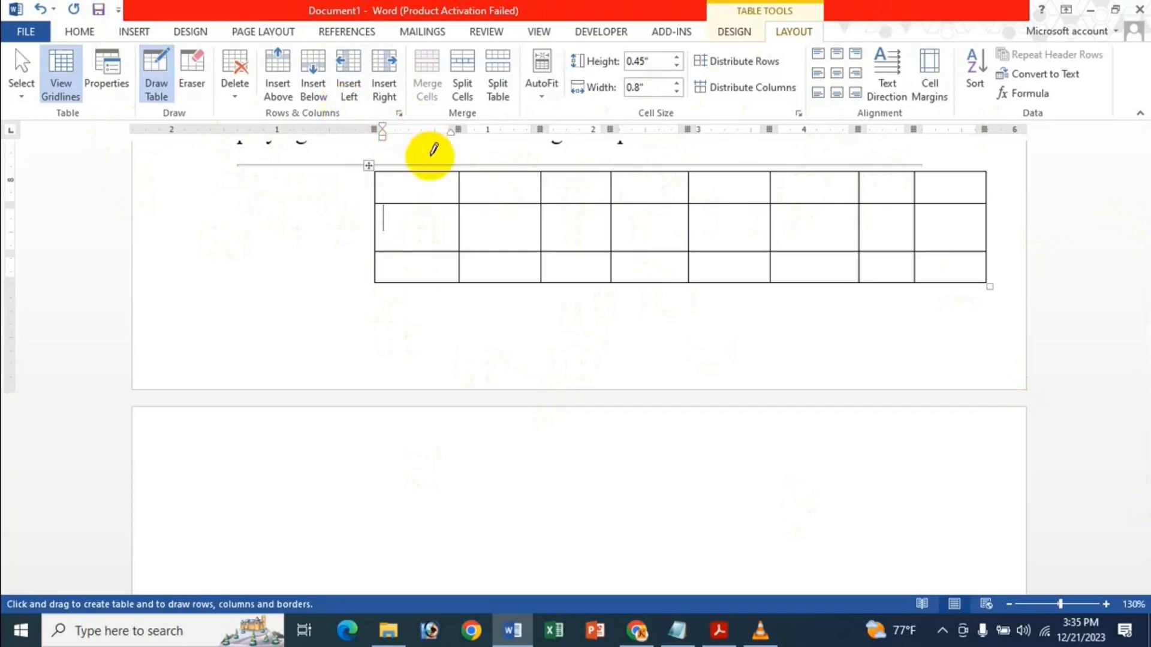
# Delete one column and one row, leaving the table at 7 columns and 2 rows.
pyautogui.click(235, 87)
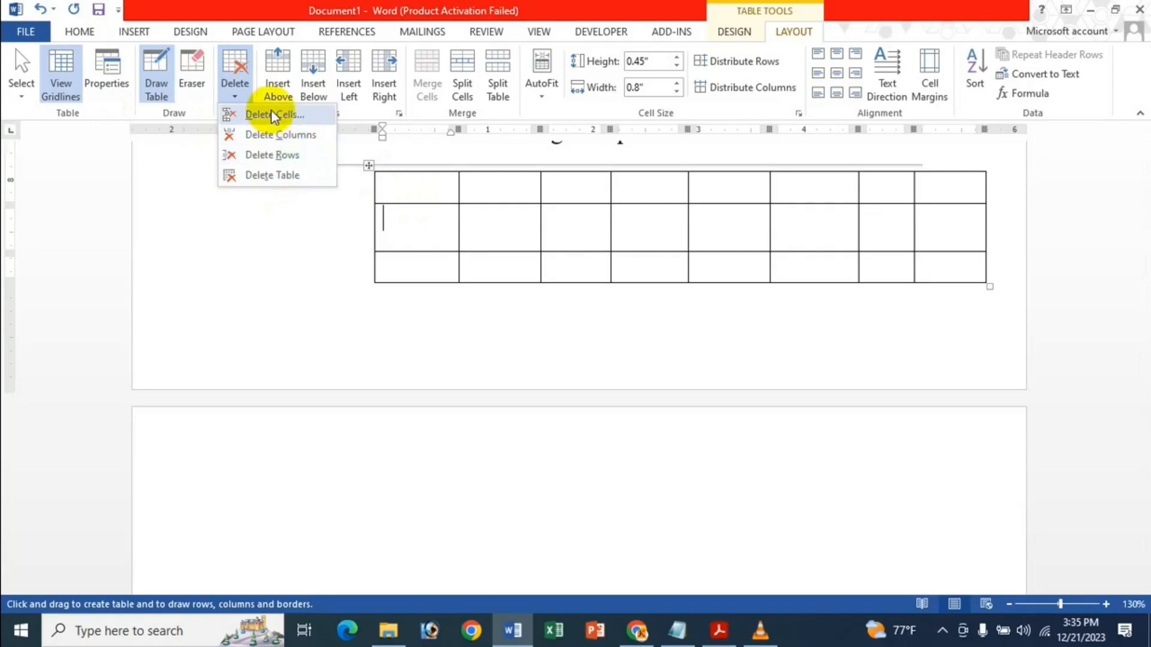
pyautogui.click(271, 114)
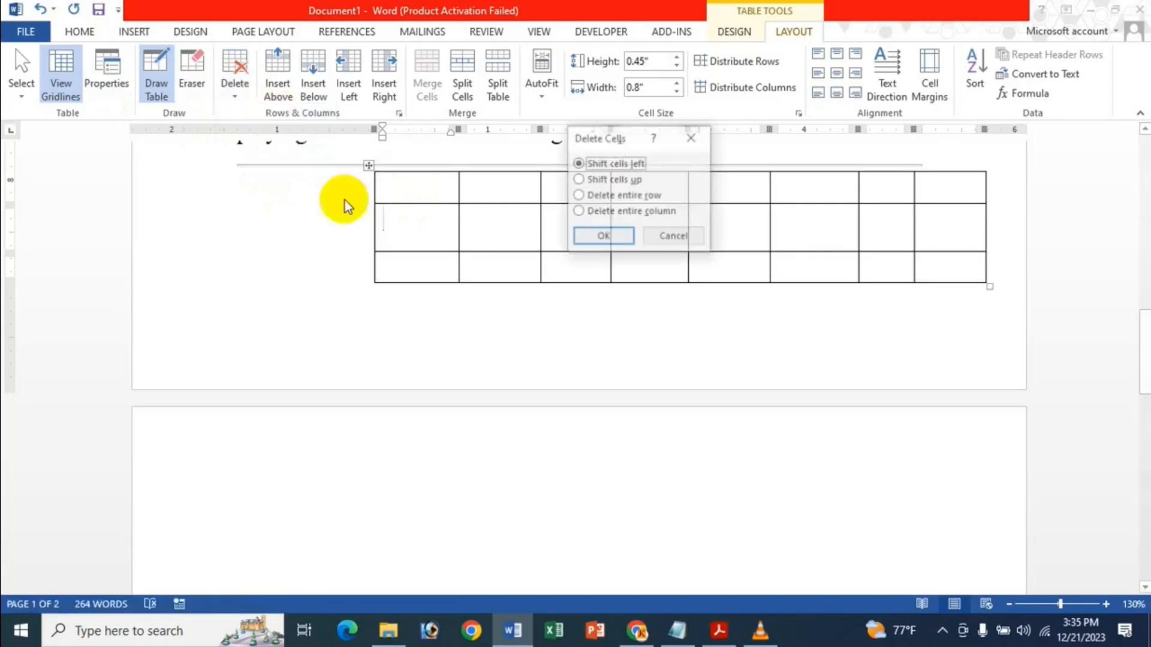
pyautogui.click(692, 137)
pyautogui.click(239, 92)
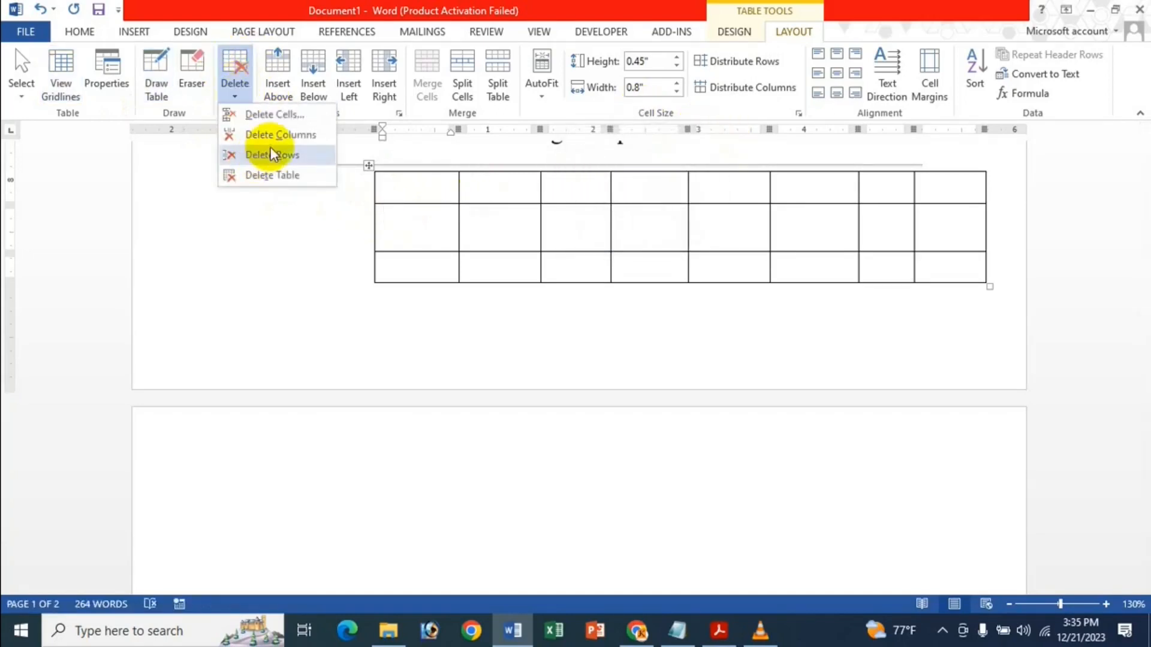
pyautogui.click(303, 138)
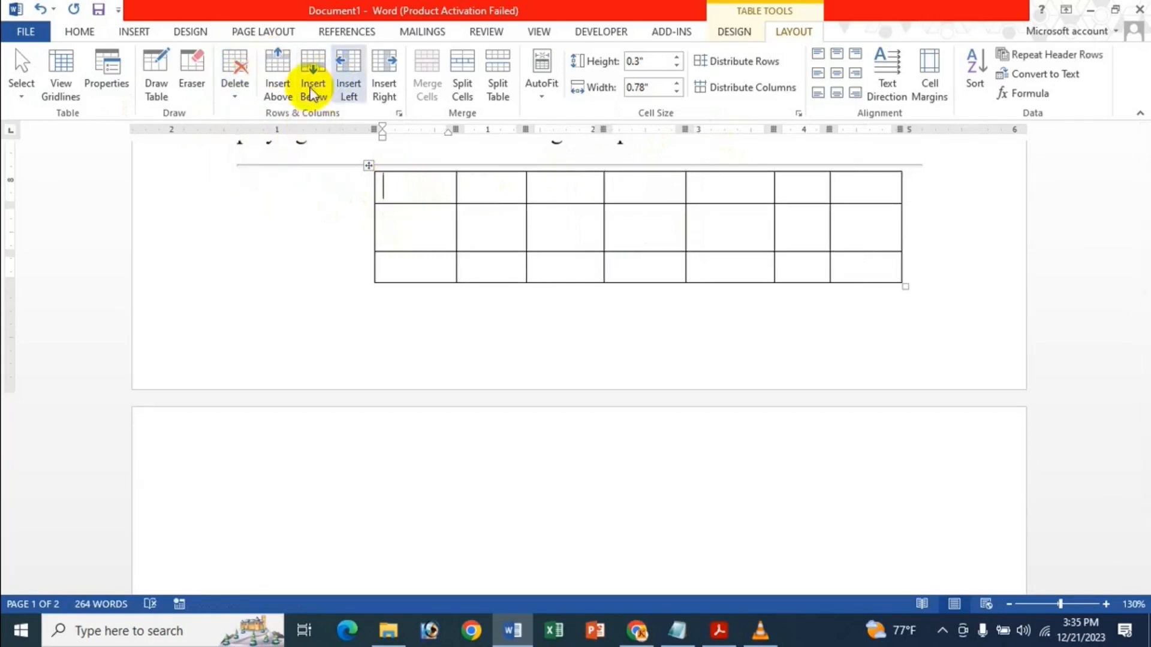
pyautogui.click(242, 105)
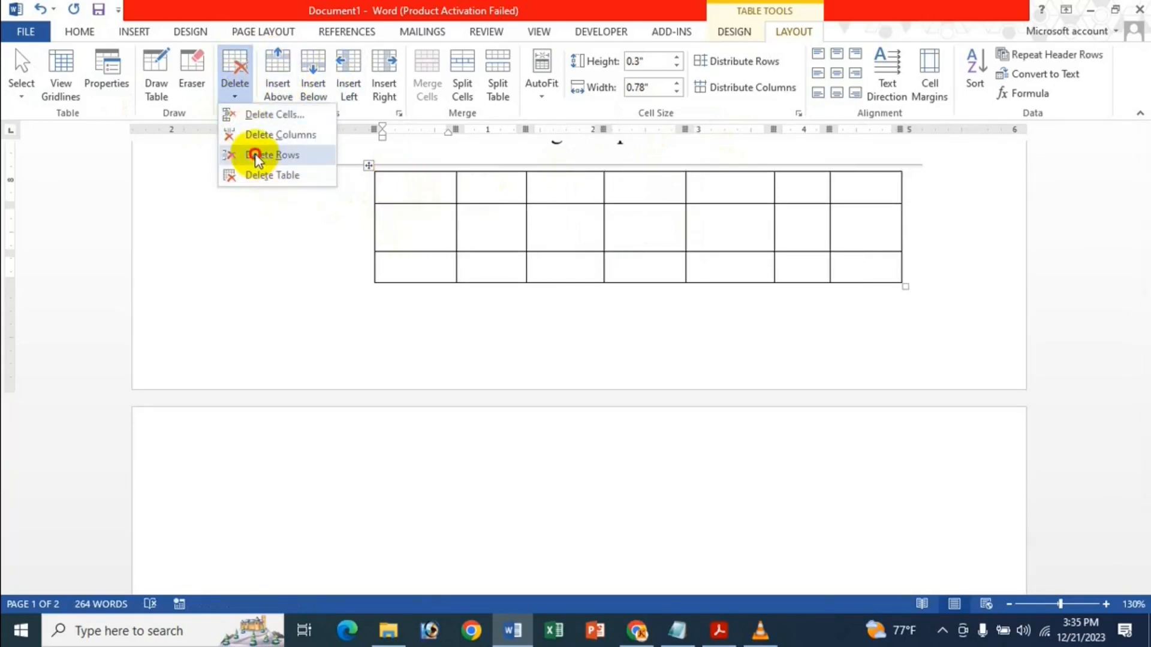
pyautogui.click(254, 154)
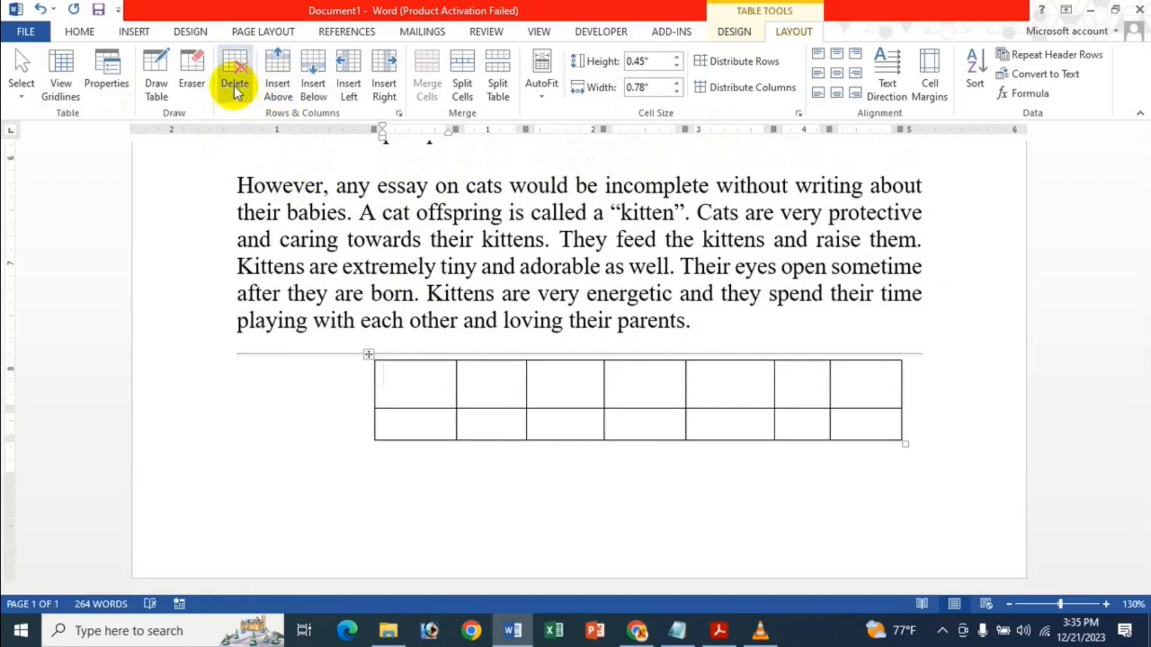
pyautogui.click(235, 90)
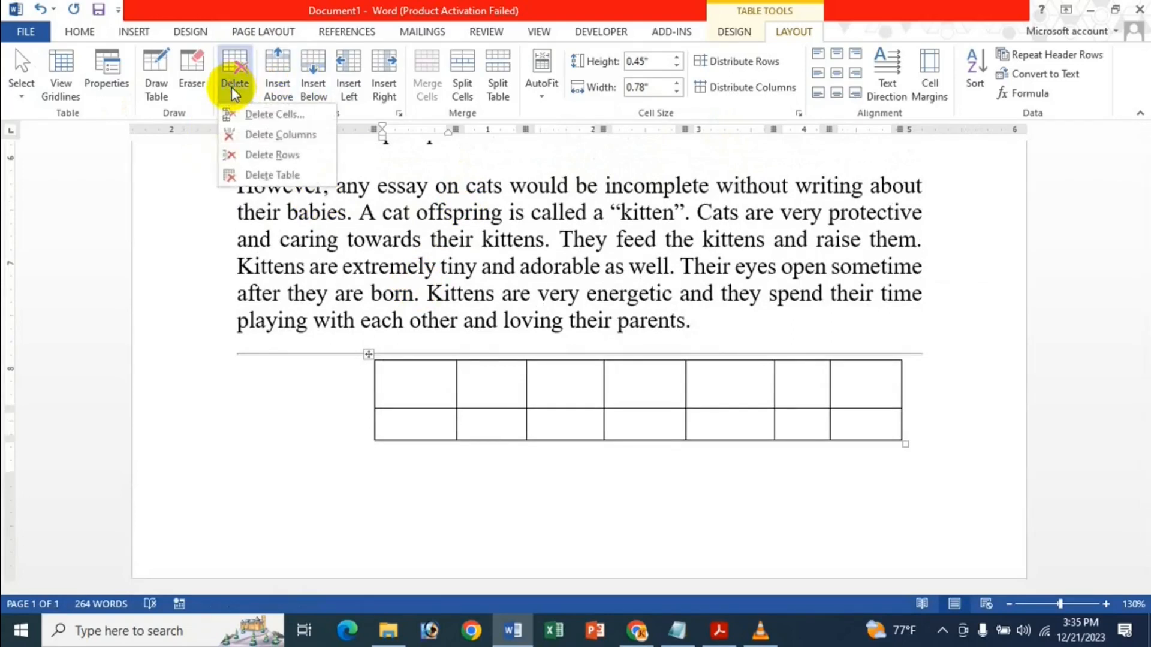
# Delete the empty table below the kitten paragraph and toggle the table gridlines display.
pyautogui.click(274, 174)
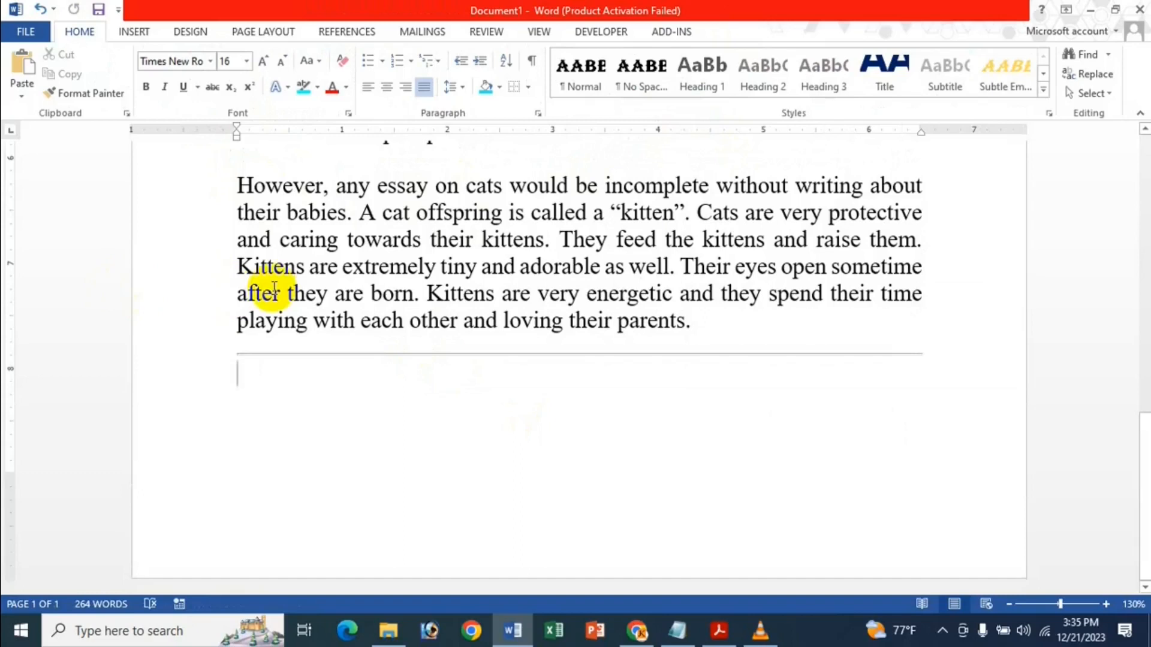
pyautogui.click(528, 88)
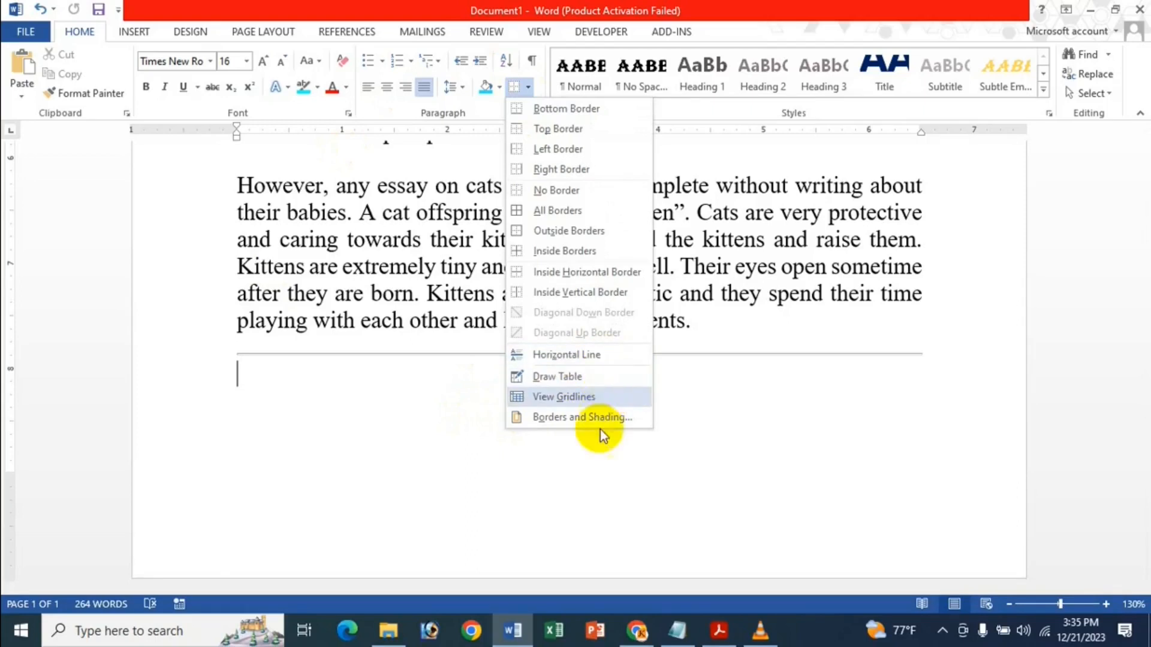
pyautogui.click(585, 398)
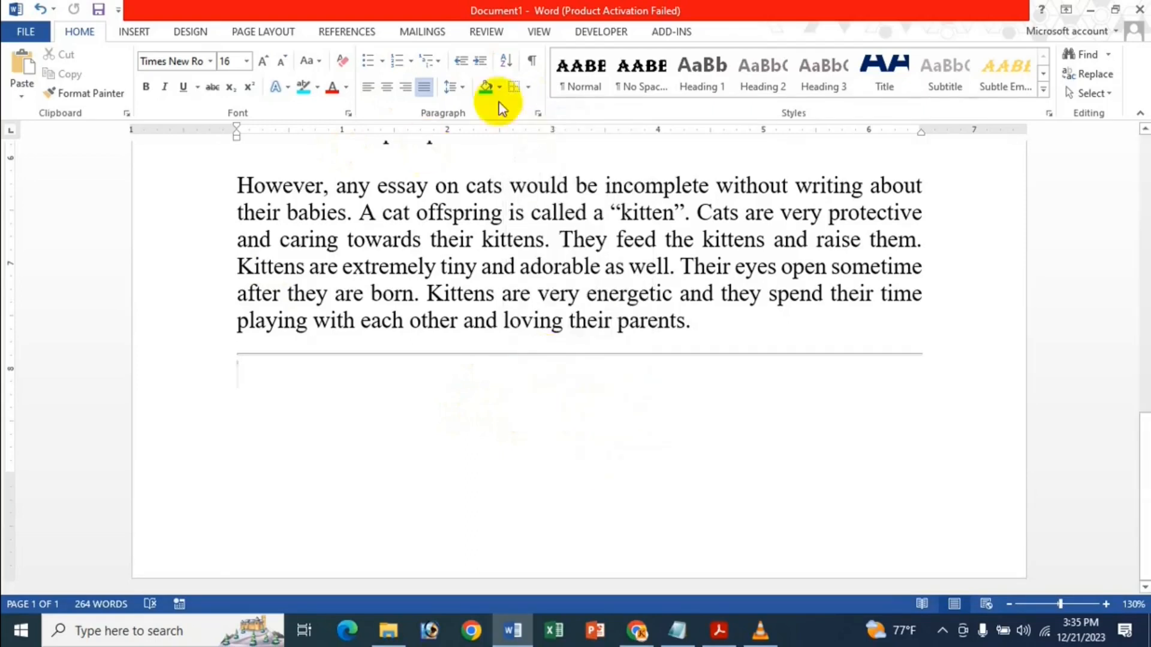
# Bring up the Borders and Shading dialog from the Borders list.
pyautogui.click(528, 88)
pyautogui.click(539, 397)
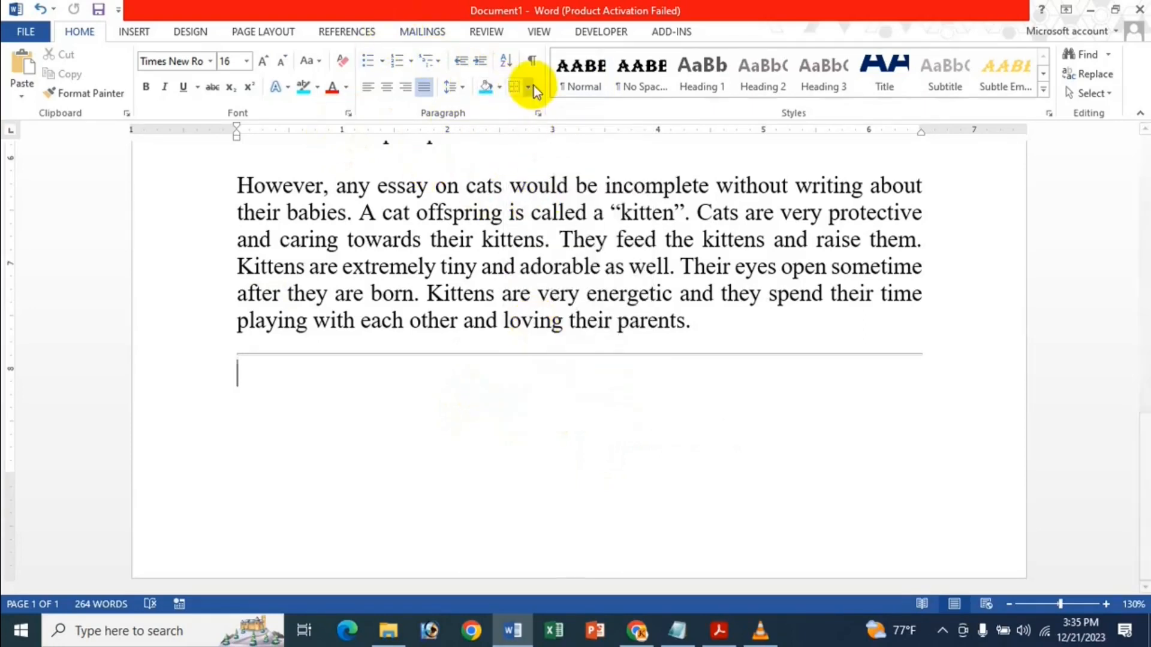
pyautogui.click(528, 87)
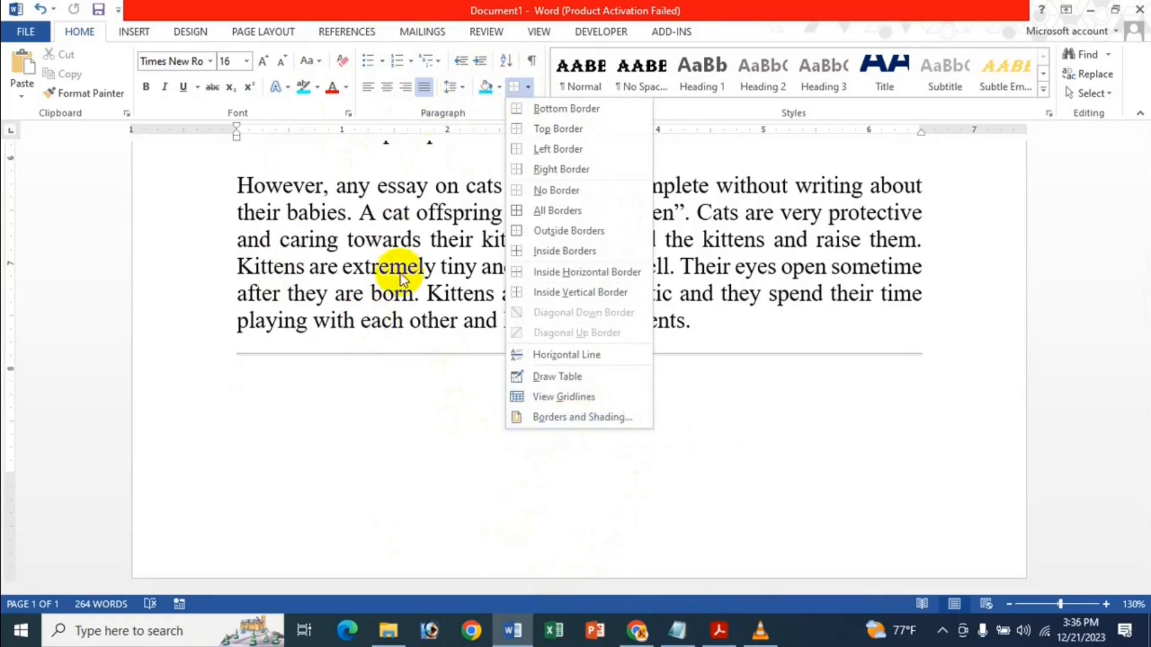
pyautogui.click(614, 421)
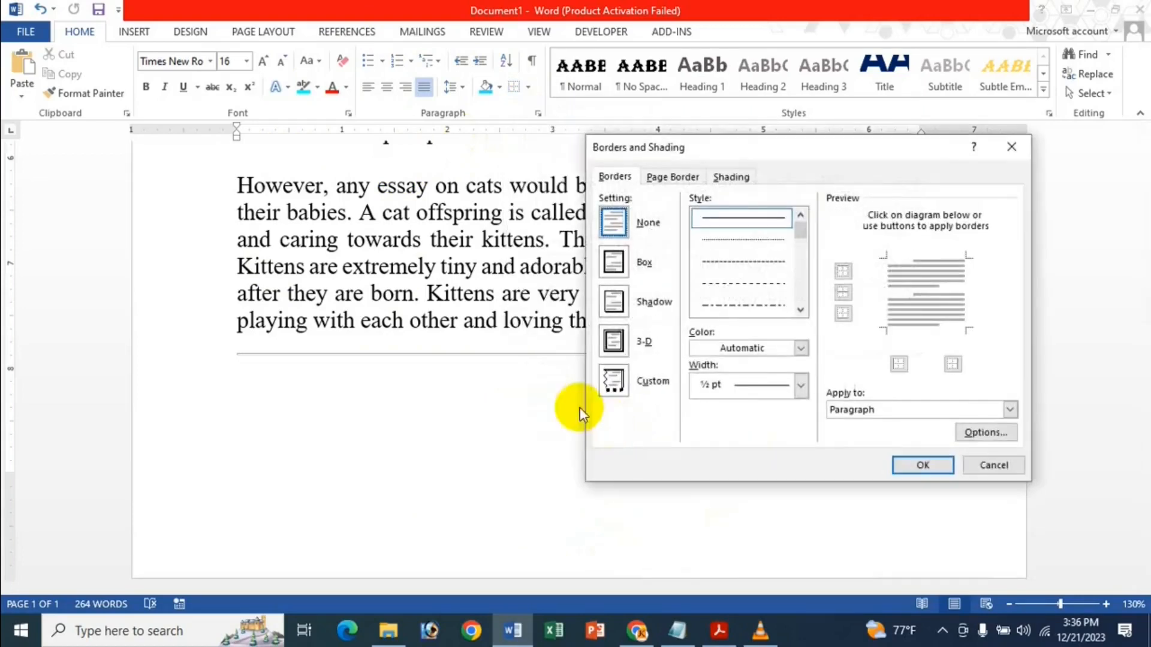
# Close Borders and Shading unchanged and try selecting the sentence ending 'appearance of cats.'.
pyautogui.click(1020, 150)
pyautogui.scroll(10, 449, 503)
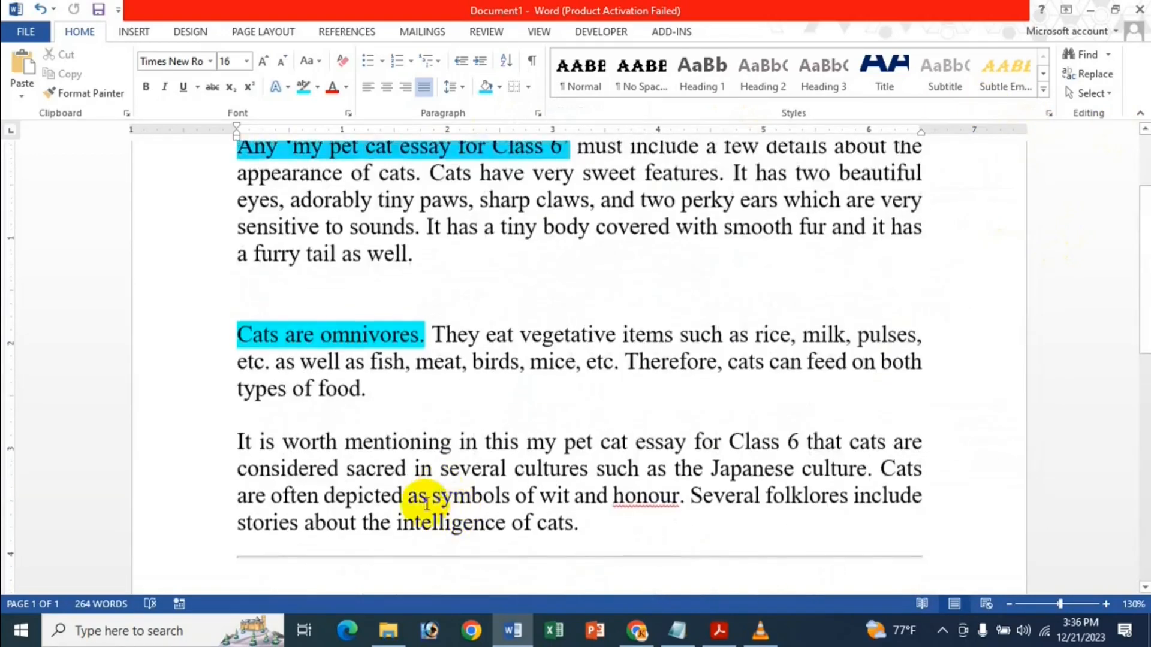
pyautogui.moveTo(234, 277); pyautogui.dragTo(424, 313)
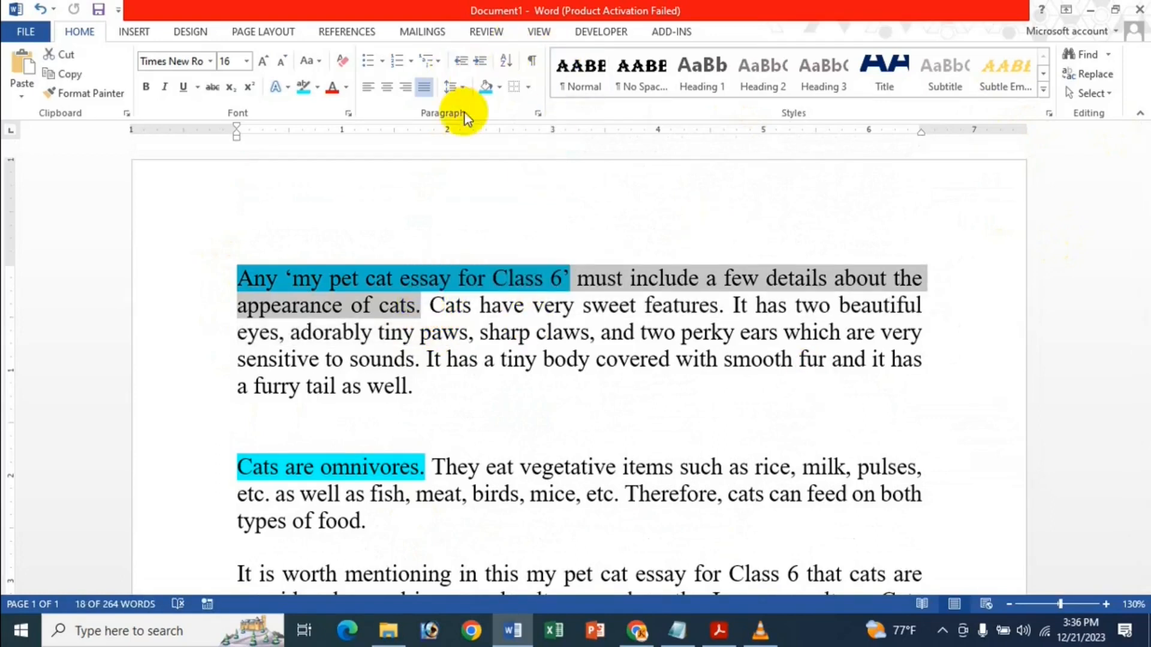
pyautogui.scroll(-5, 473, 324)
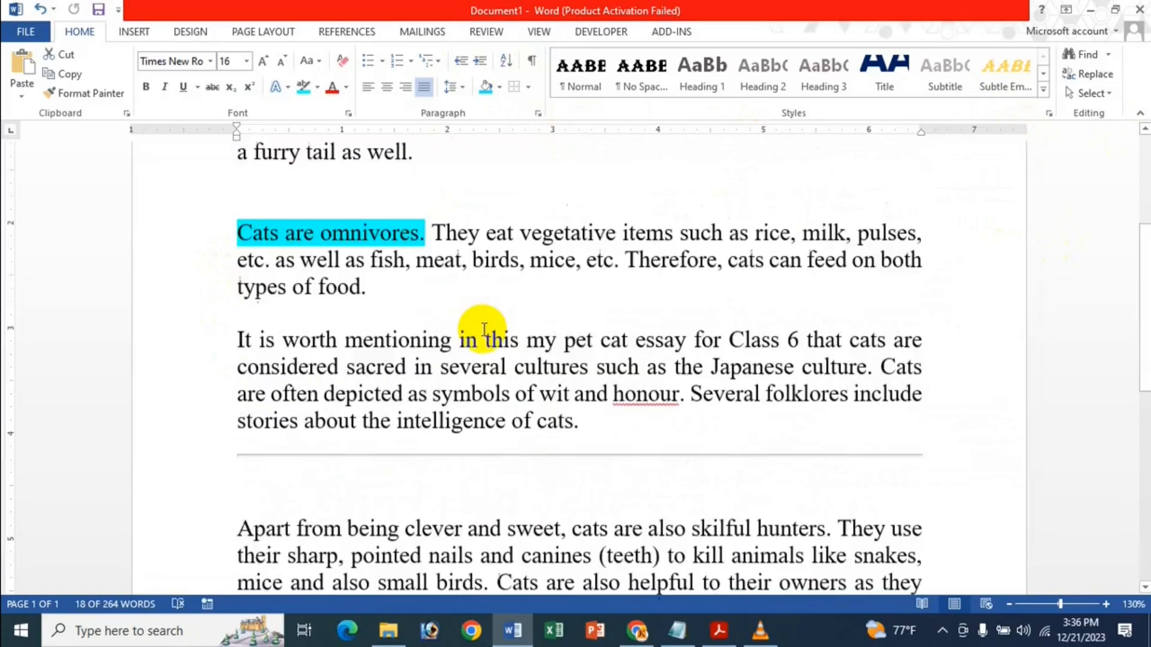
pyautogui.scroll(-1, 297, 314)
pyautogui.moveTo(240, 269); pyautogui.dragTo(413, 303)
pyautogui.click(457, 391)
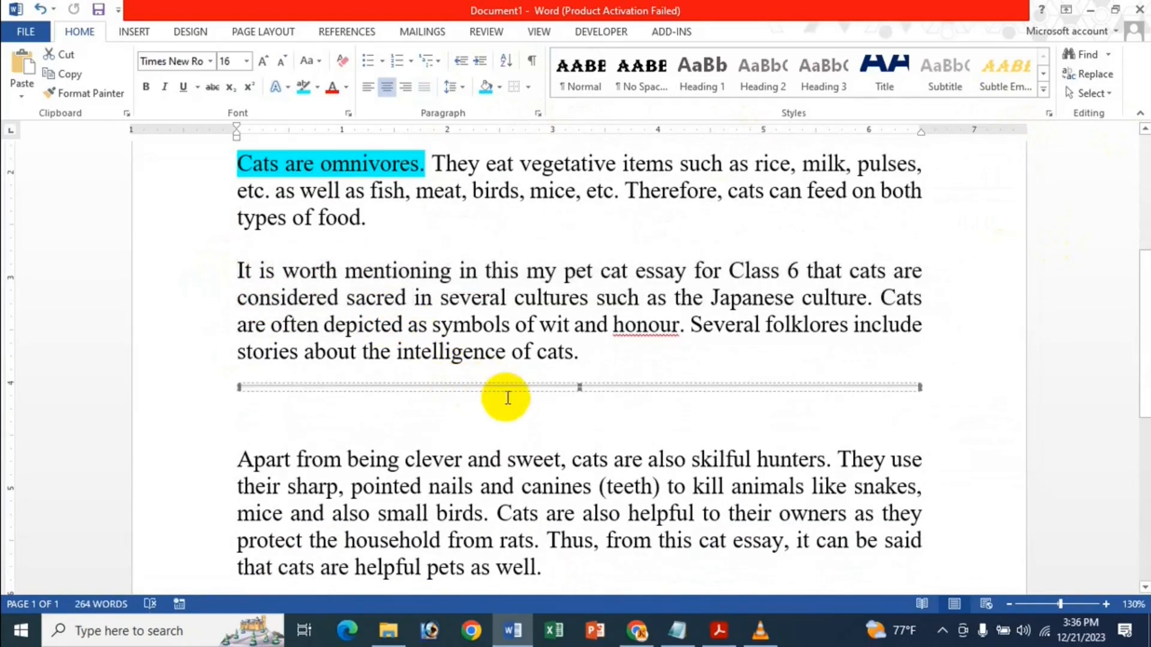
# Select the words from 'It is worth mentioning' through 'considered sacred'.
pyautogui.scroll(-6, 563, 359)
pyautogui.scroll(-3, 571, 351)
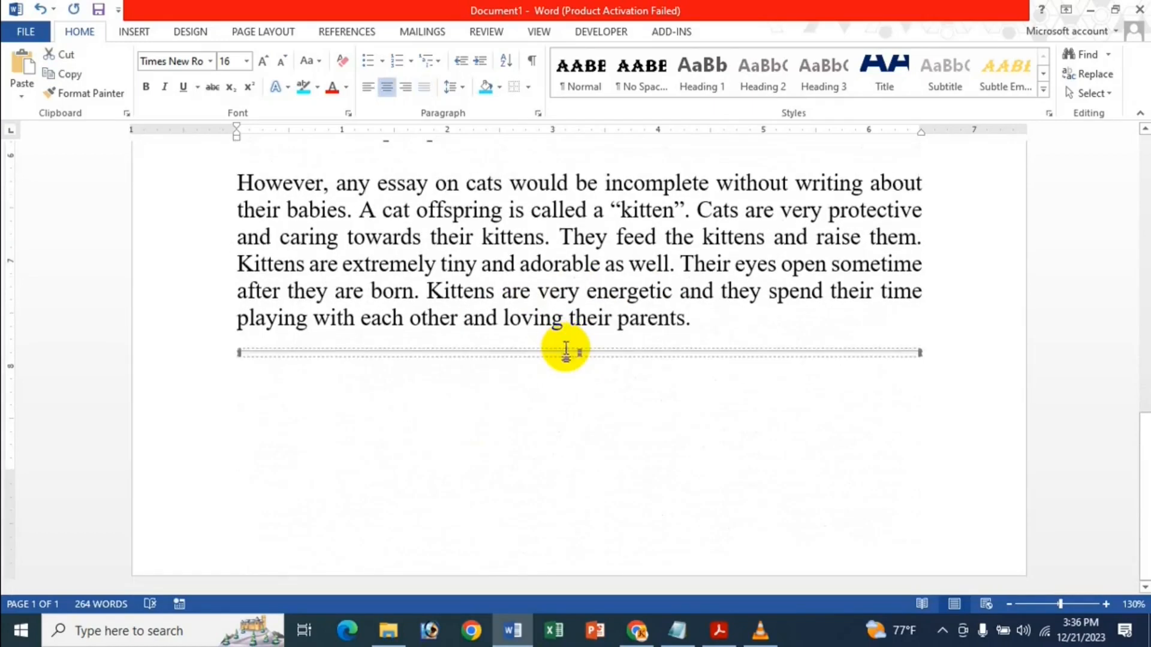
pyautogui.scroll(15, 565, 347)
pyautogui.scroll(-4, 502, 372)
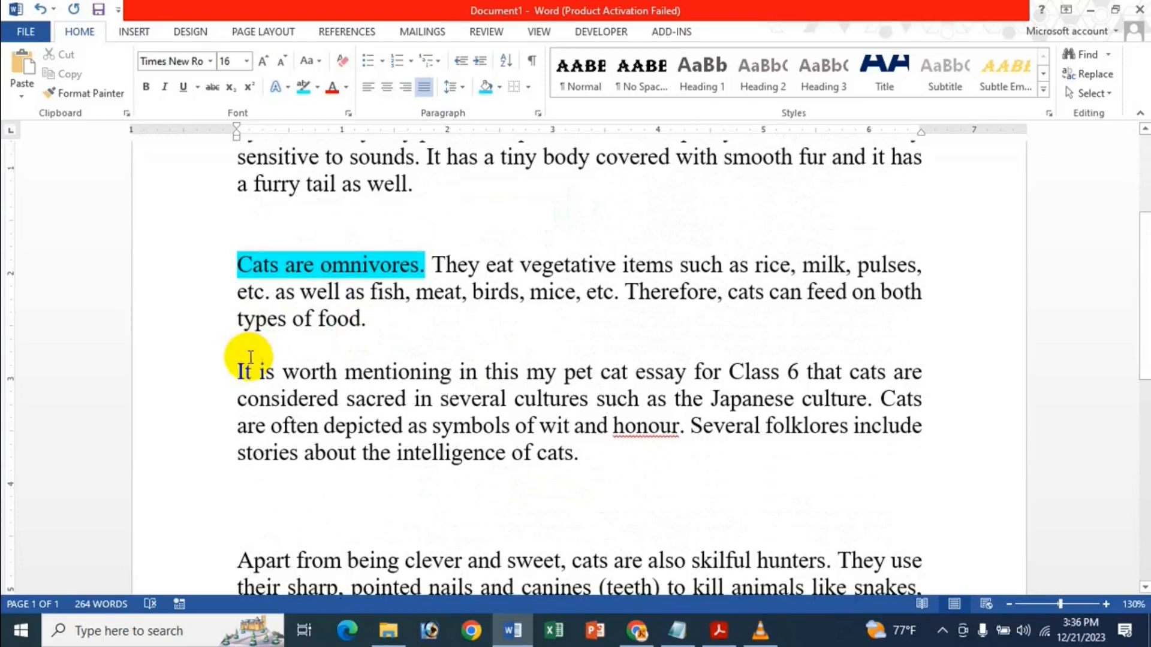
pyautogui.moveTo(240, 371); pyautogui.dragTo(393, 398)
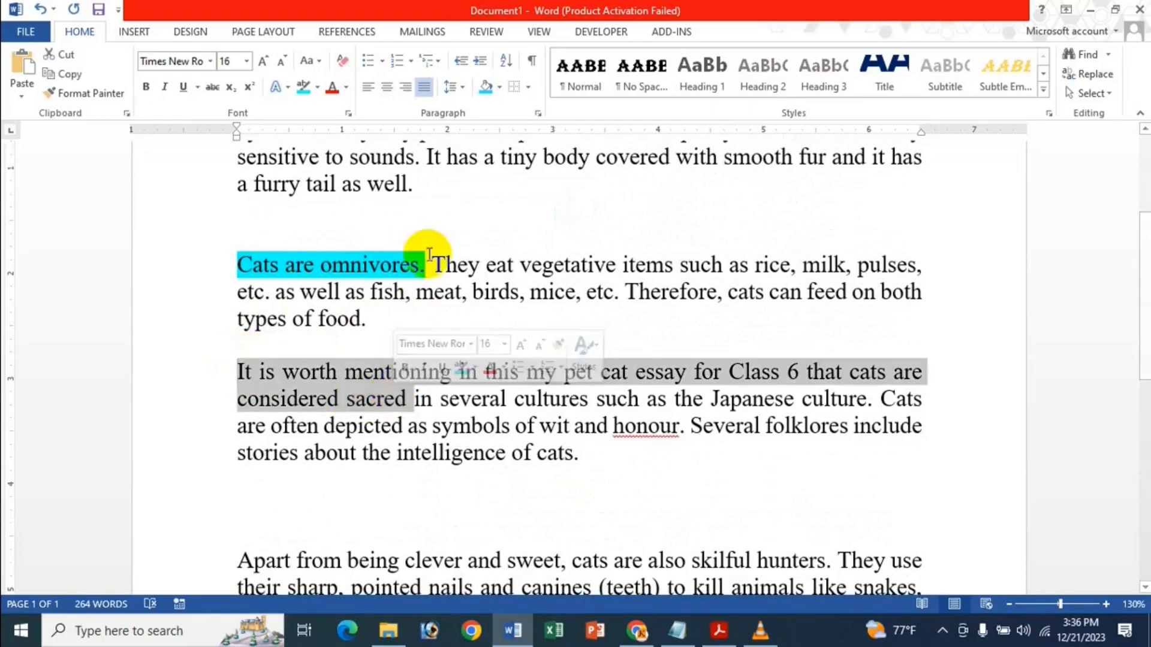
# In Borders and Shading, try Box and Shadow, then settle on a 3-D border.
pyautogui.click(533, 88)
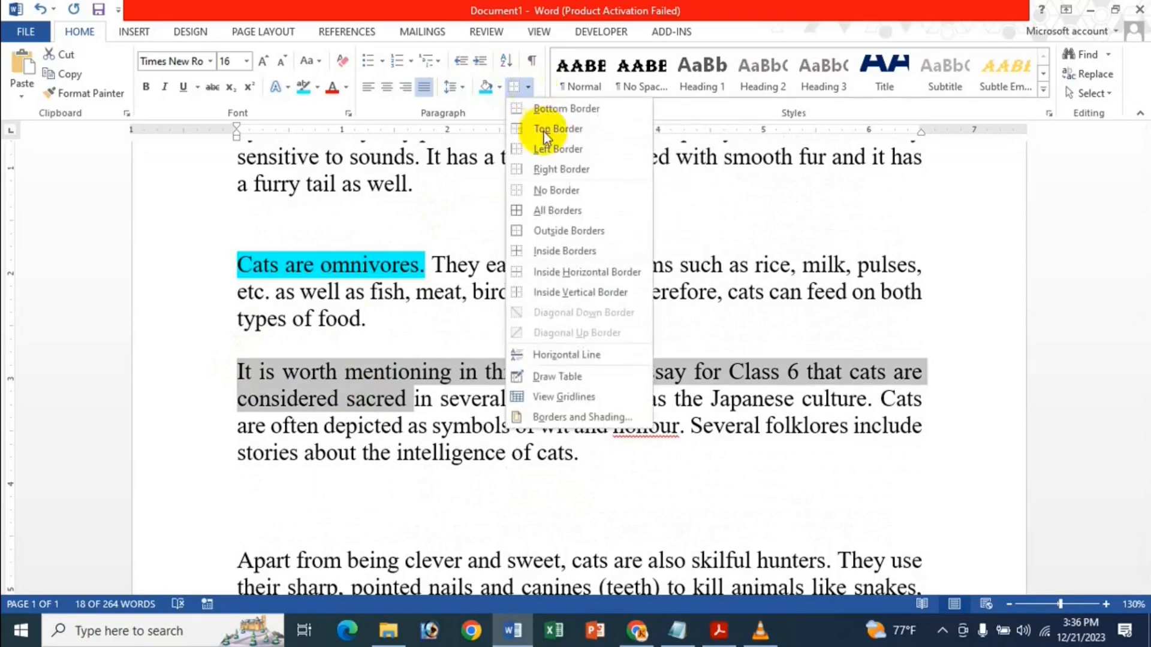
pyautogui.click(601, 419)
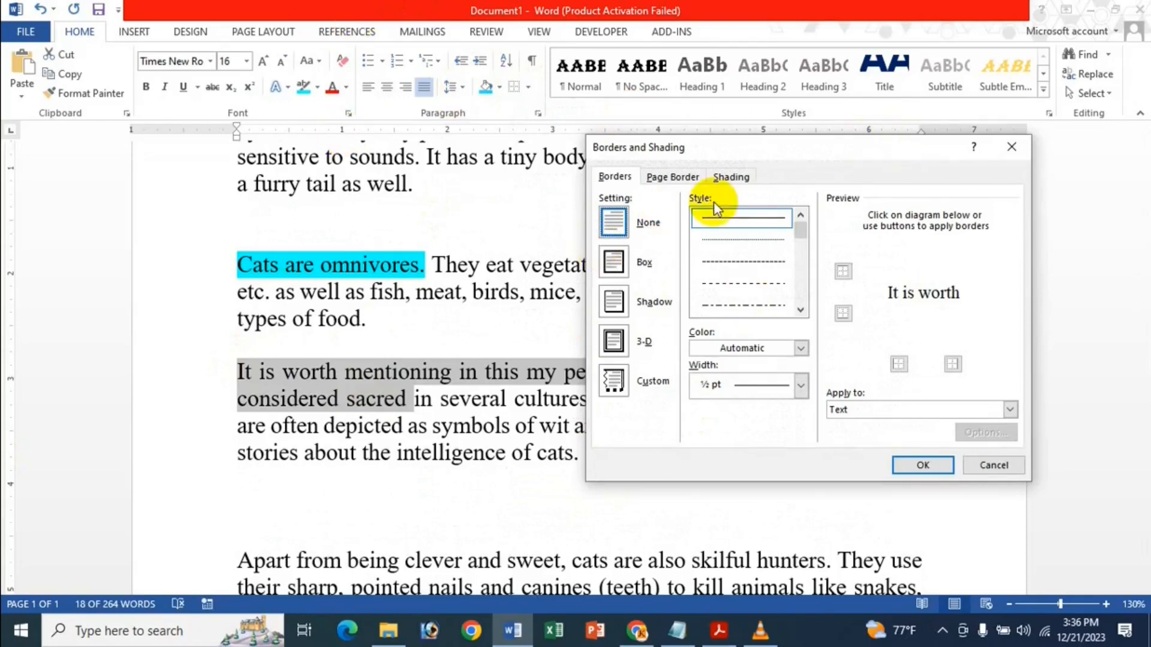
pyautogui.click(620, 270)
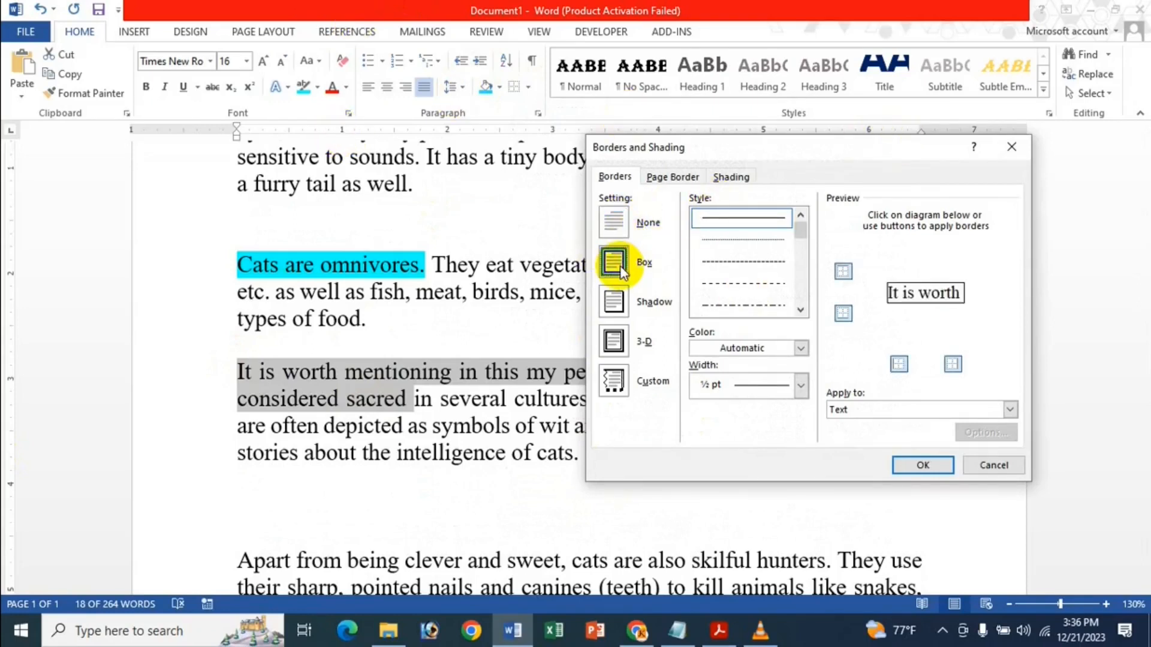
pyautogui.click(620, 303)
pyautogui.click(615, 340)
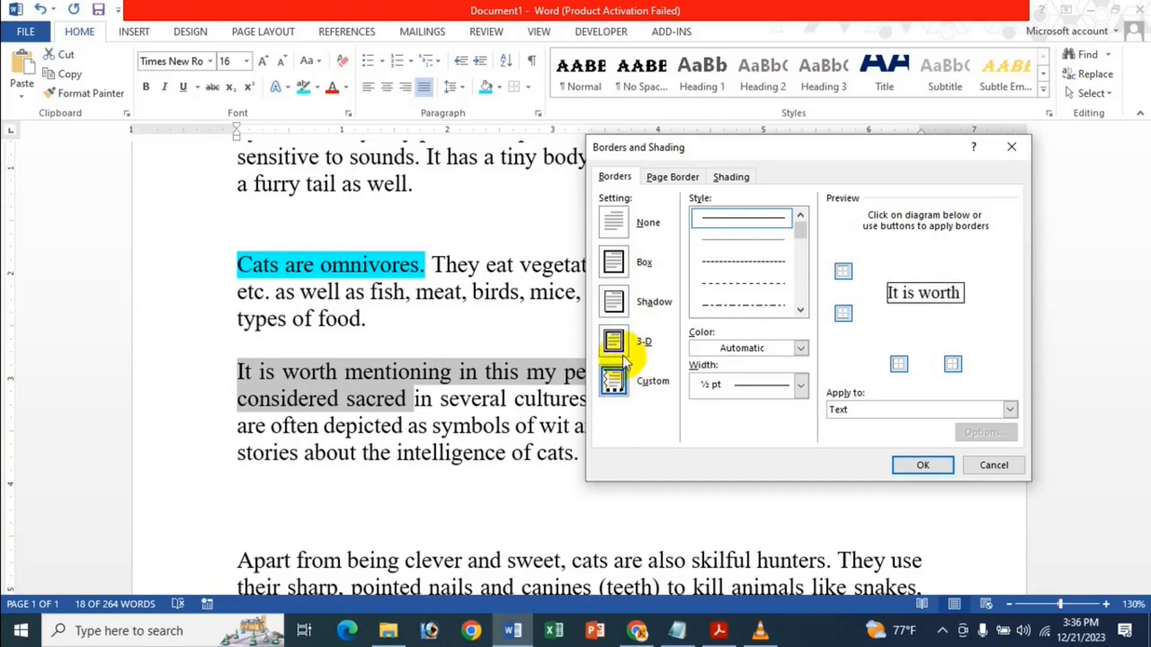
pyautogui.click(618, 343)
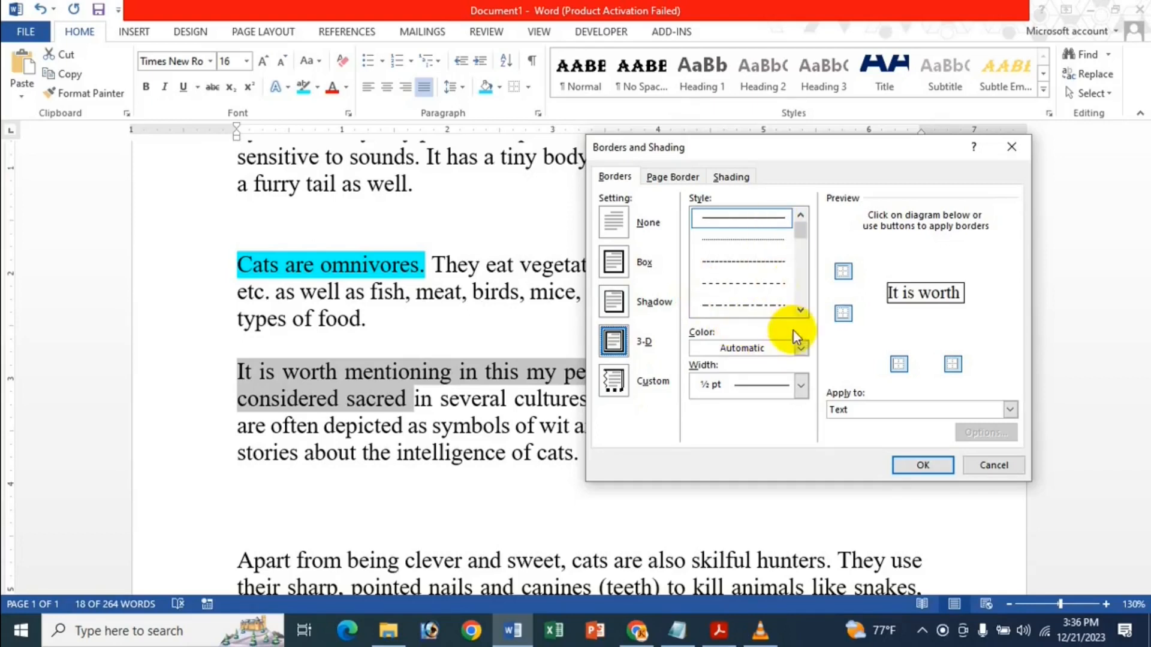
# Choose a thick solid line style for the border.
pyautogui.click(800, 313)
pyautogui.click(800, 313)
pyautogui.click(799, 313)
pyautogui.click(780, 307)
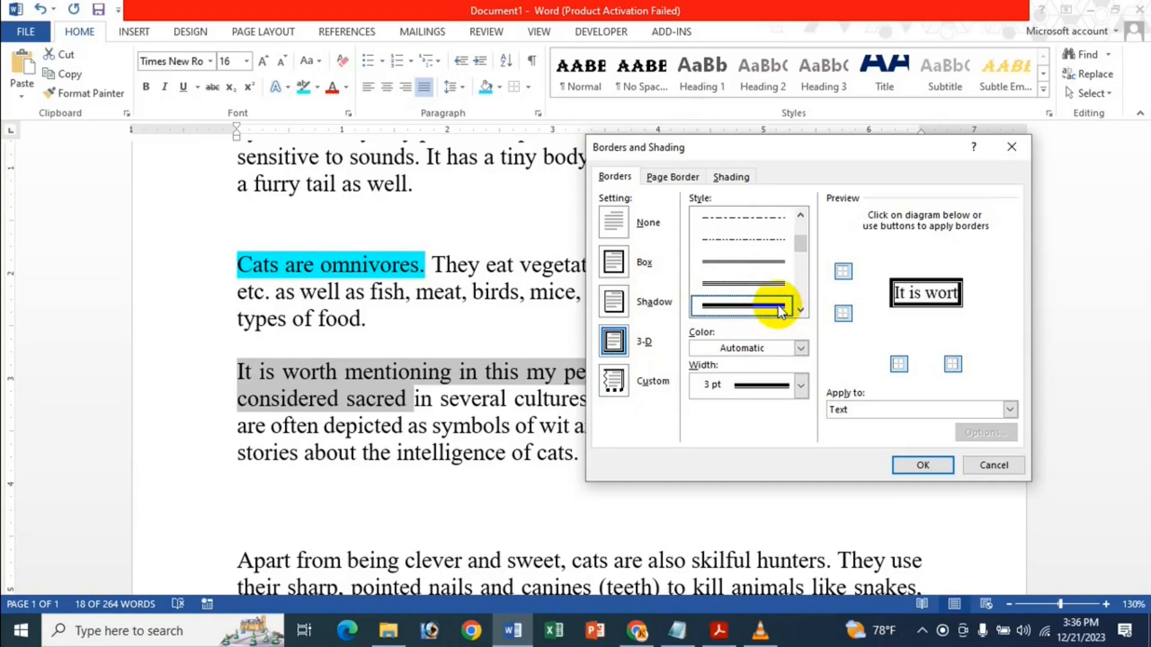
pyautogui.click(761, 282)
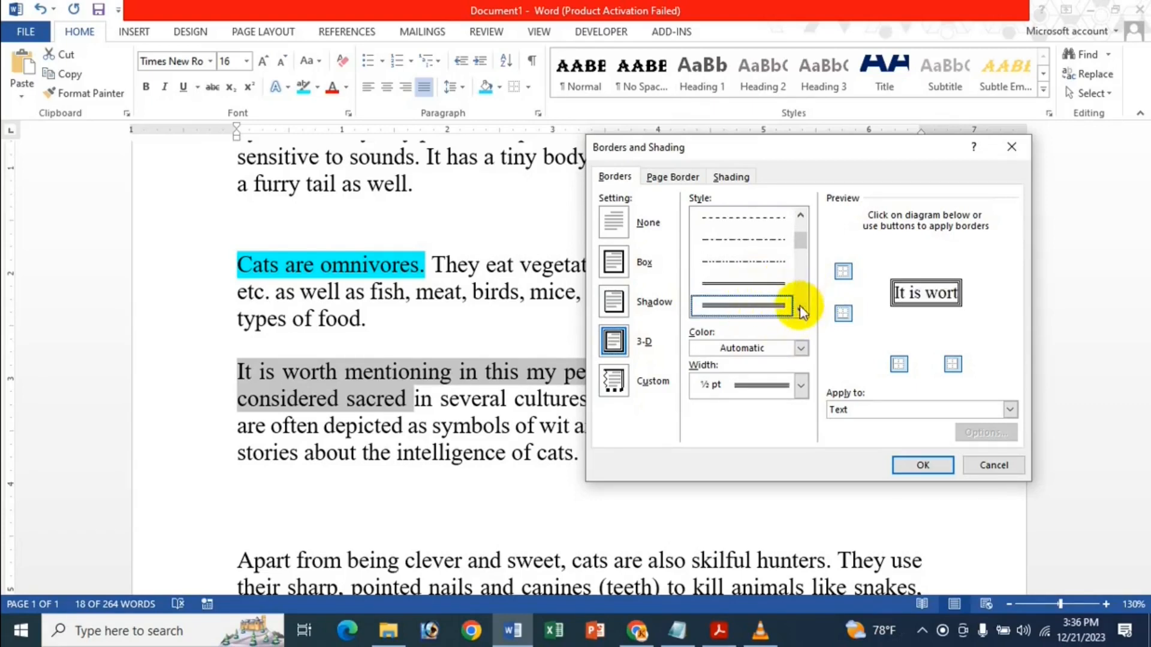
pyautogui.click(801, 310)
pyautogui.click(750, 305)
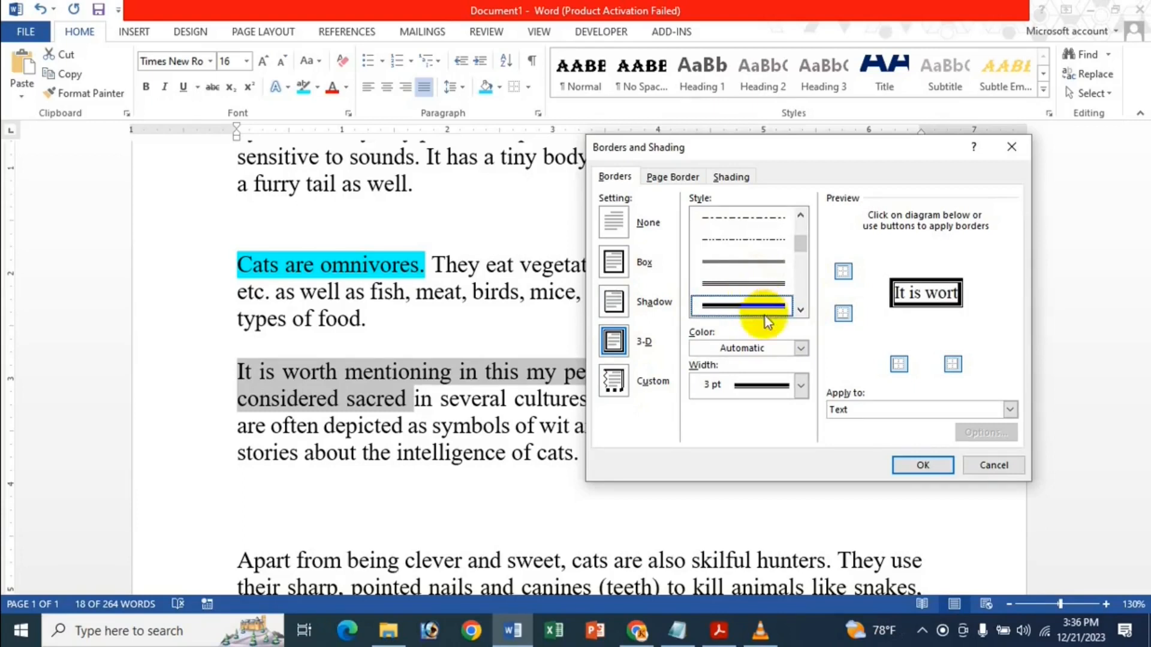
# Make the border light blue at 4½ pt width.
pyautogui.click(765, 349)
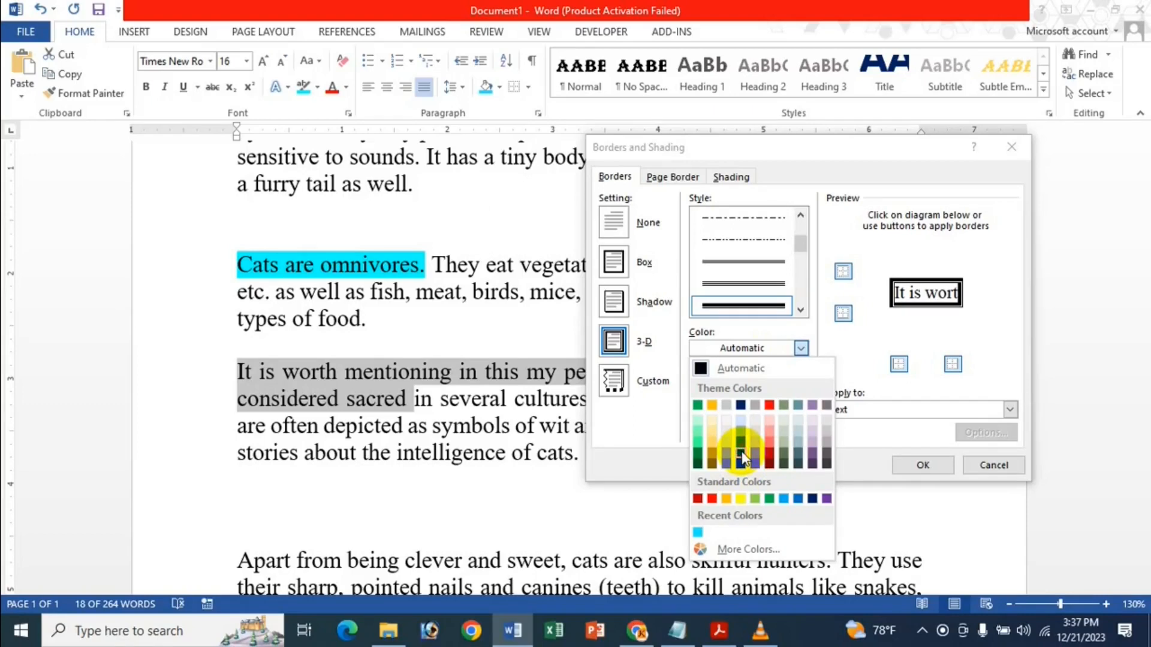
pyautogui.click(742, 454)
pyautogui.click(777, 358)
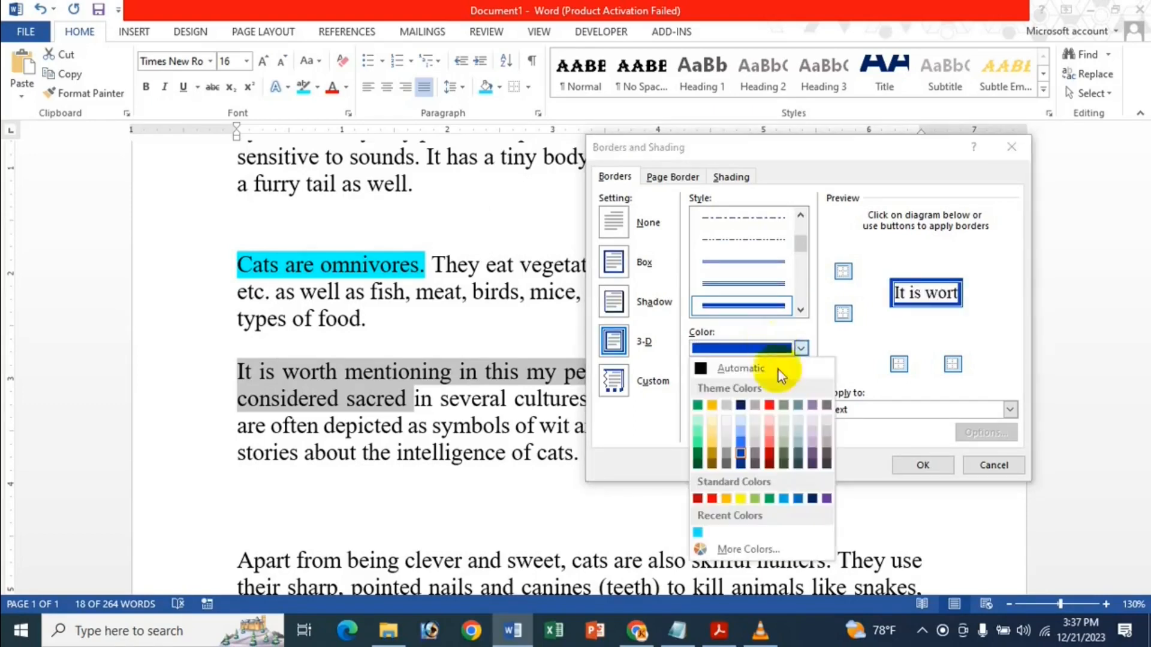
pyautogui.click(782, 503)
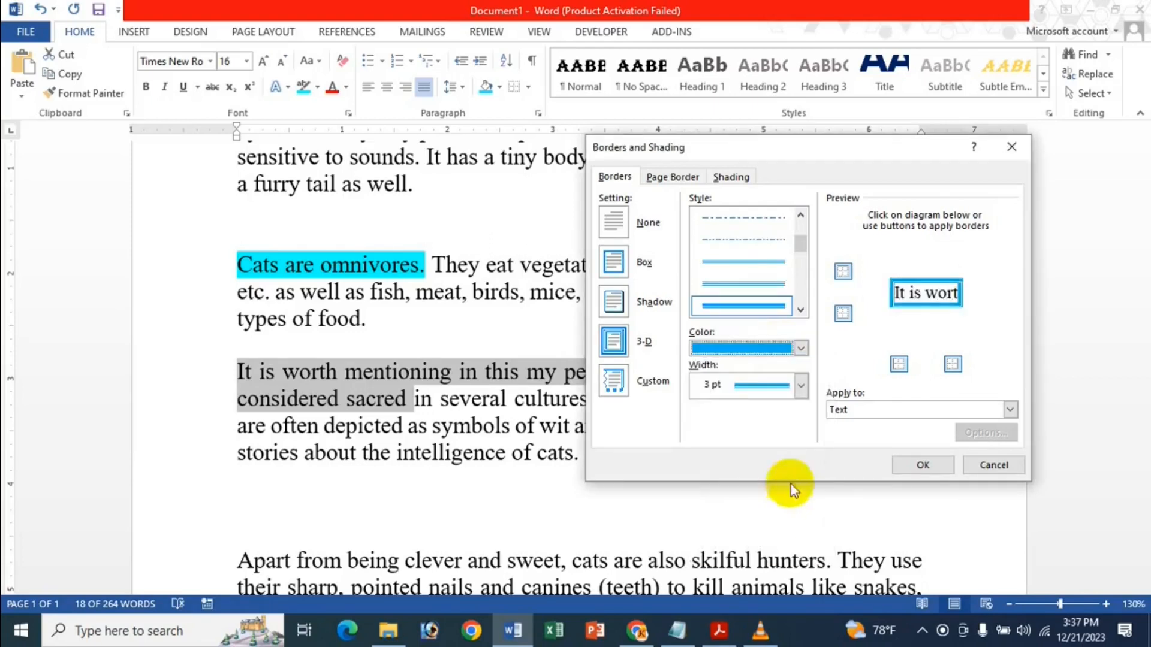
pyautogui.click(773, 396)
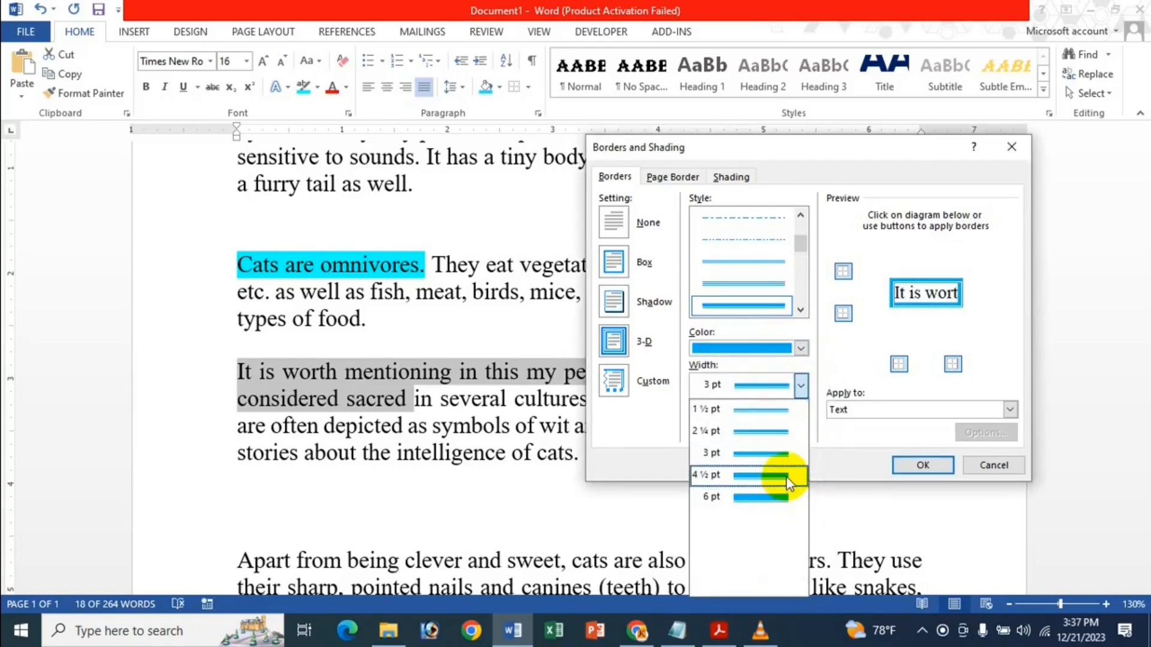
pyautogui.click(750, 484)
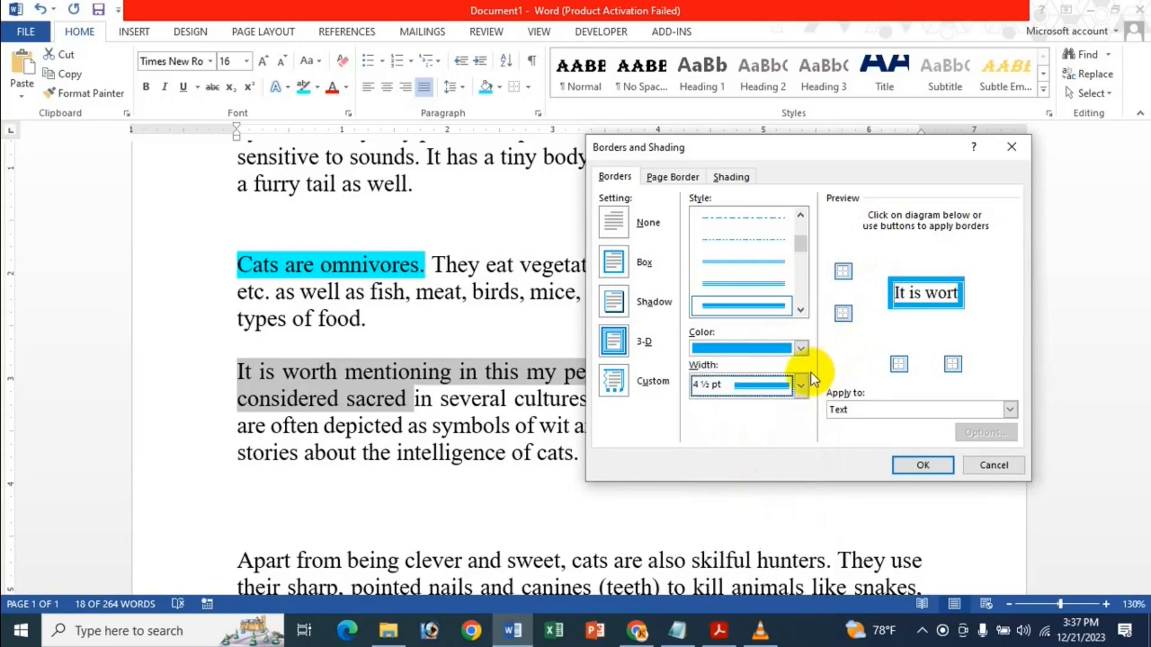
pyautogui.click(742, 177)
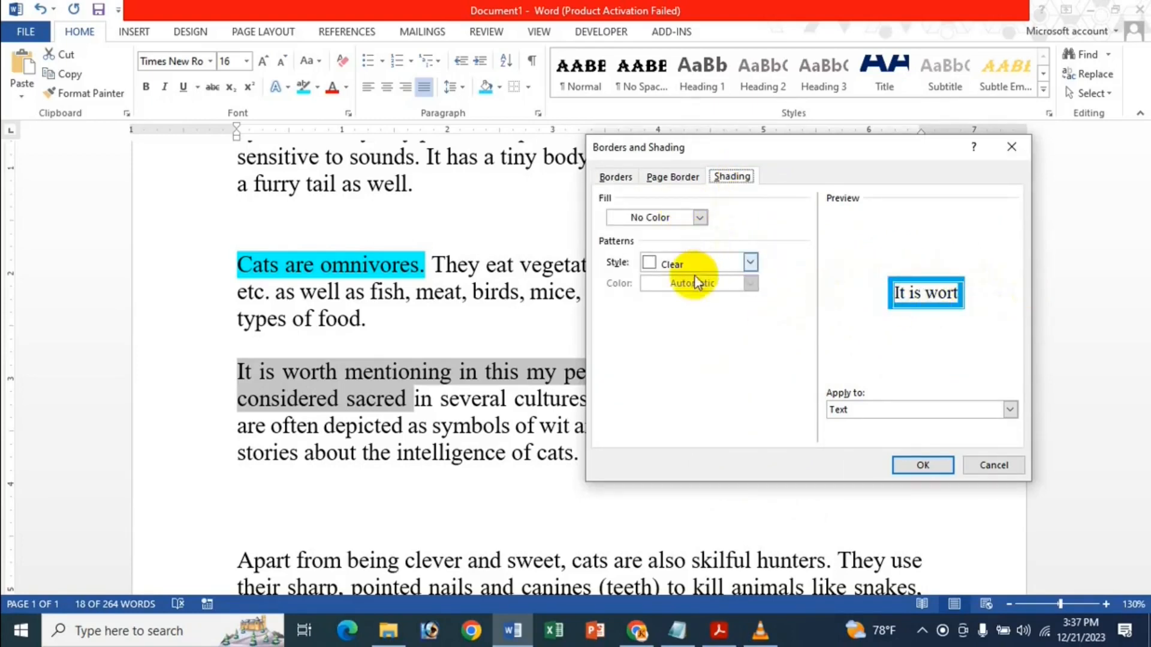
# Shade the phrase with blue fill and a light blue 12.5% pattern, applied to text.
pyautogui.click(672, 217)
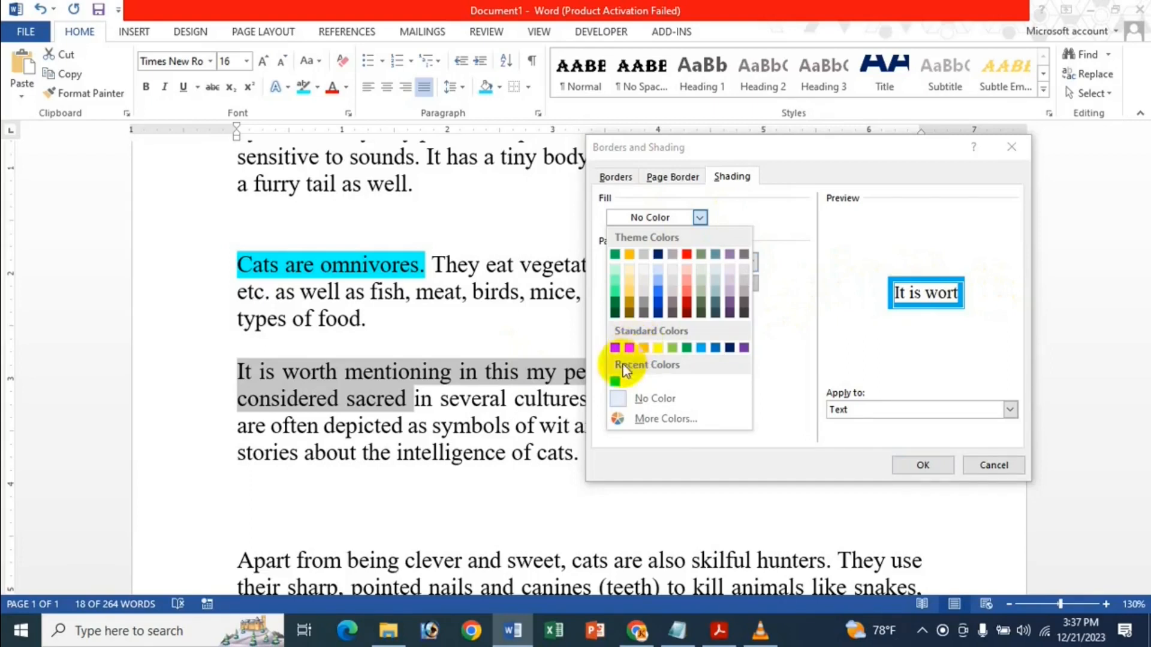
pyautogui.click(658, 307)
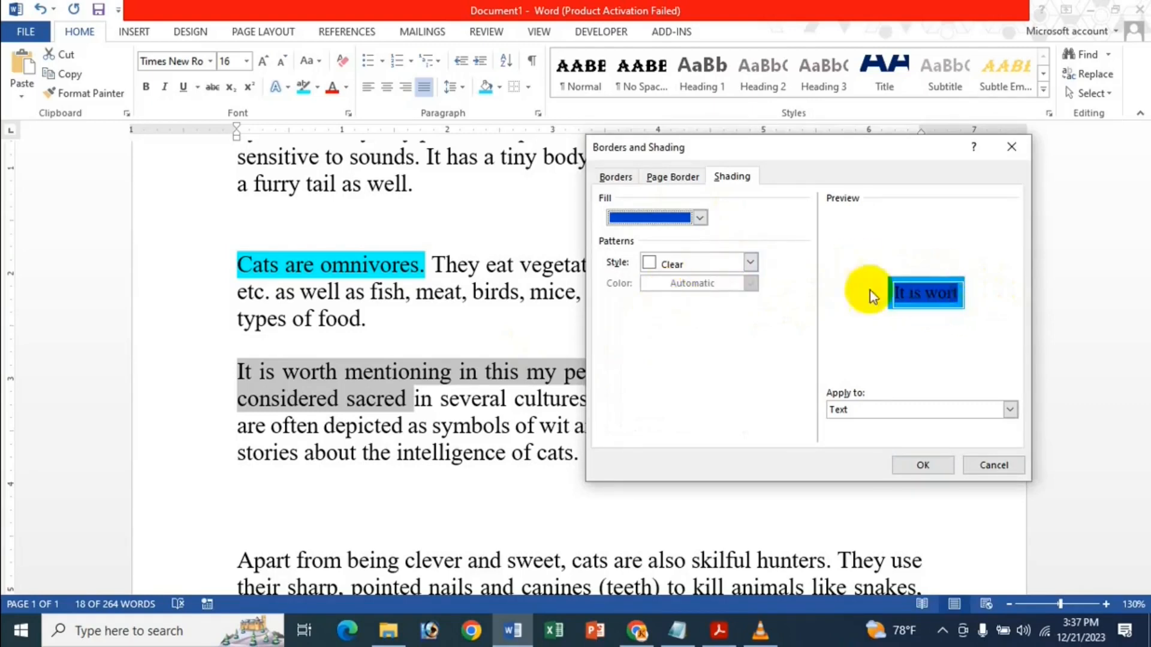
pyautogui.click(749, 262)
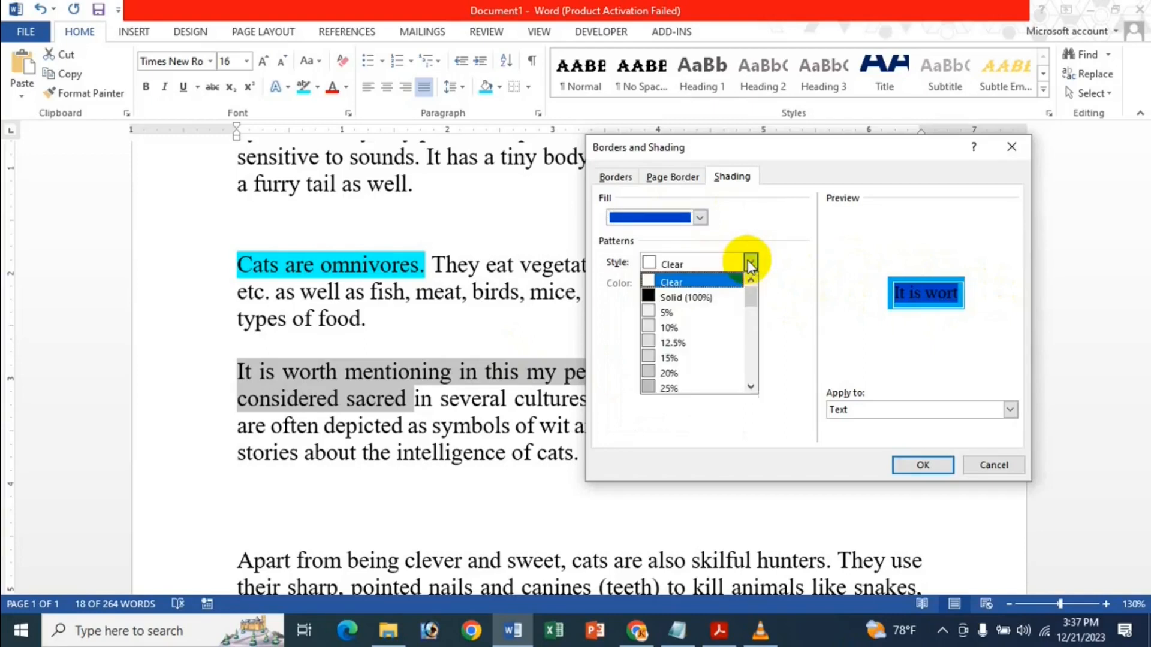
pyautogui.click(674, 343)
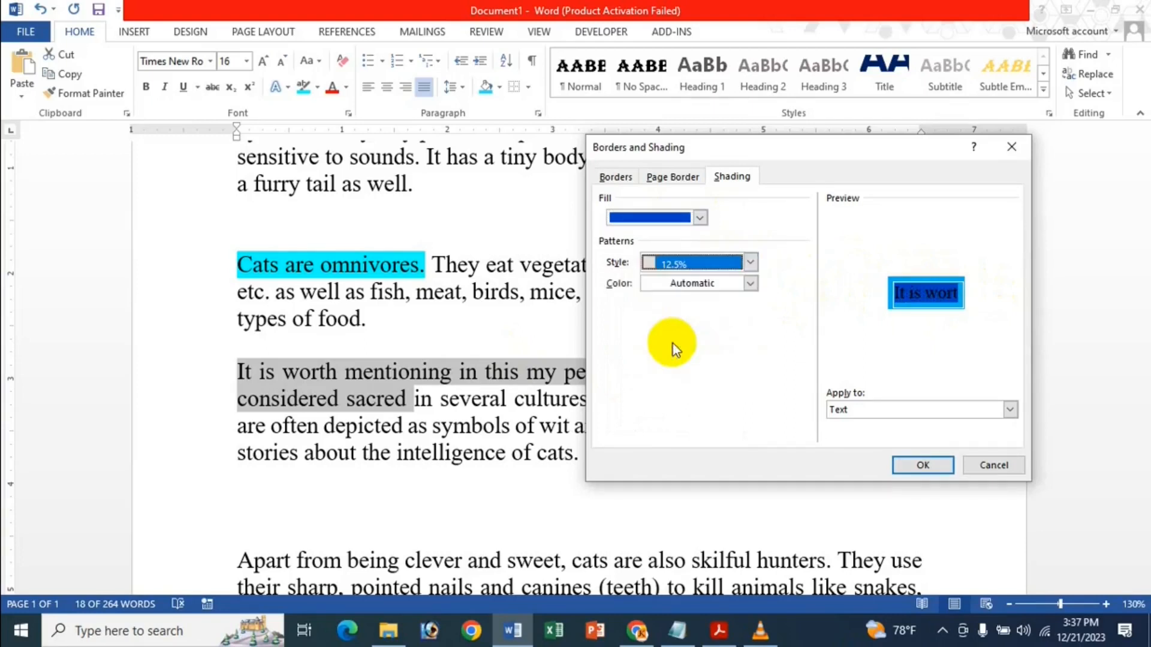
pyautogui.click(707, 285)
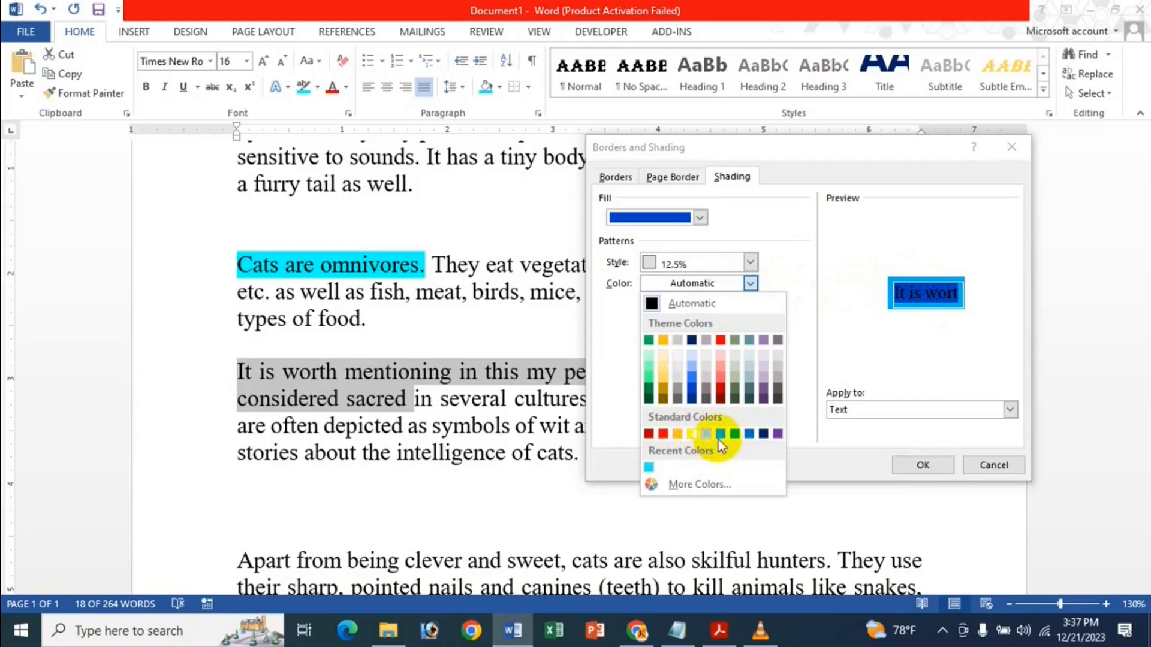
pyautogui.click(649, 469)
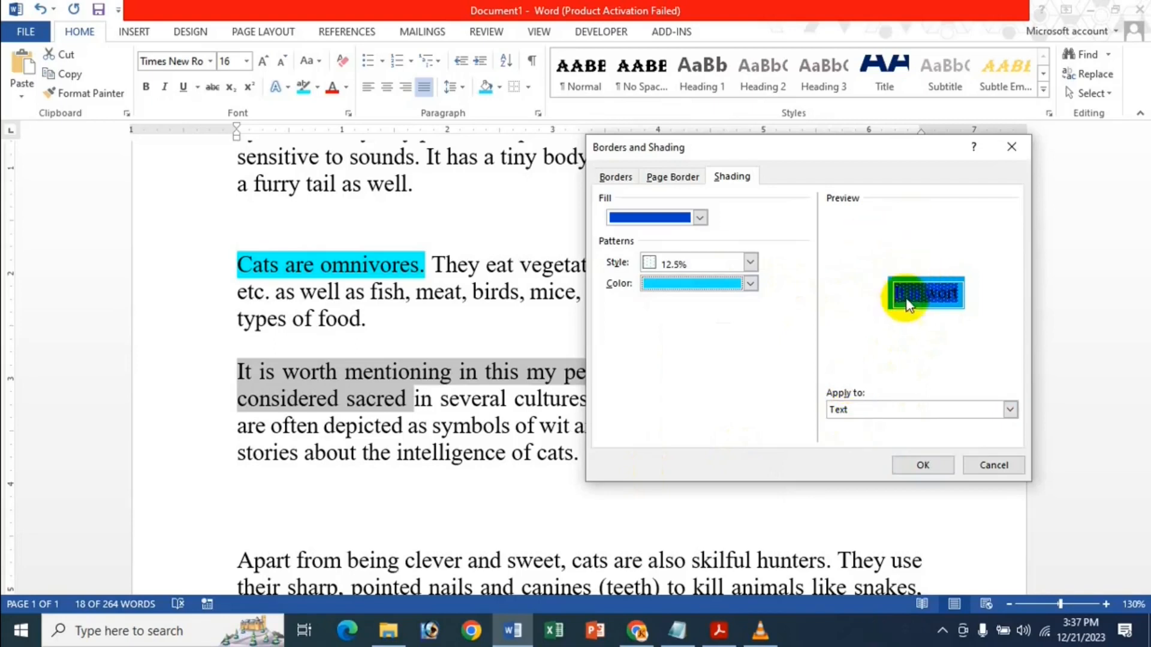
pyautogui.click(869, 411)
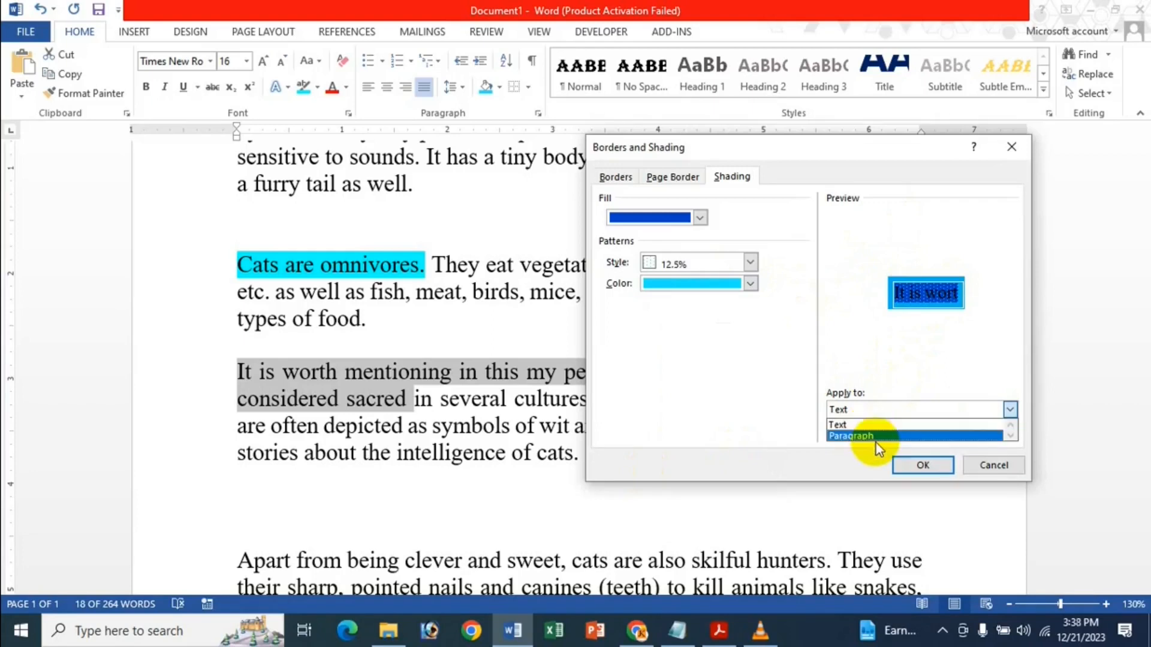
pyautogui.click(883, 411)
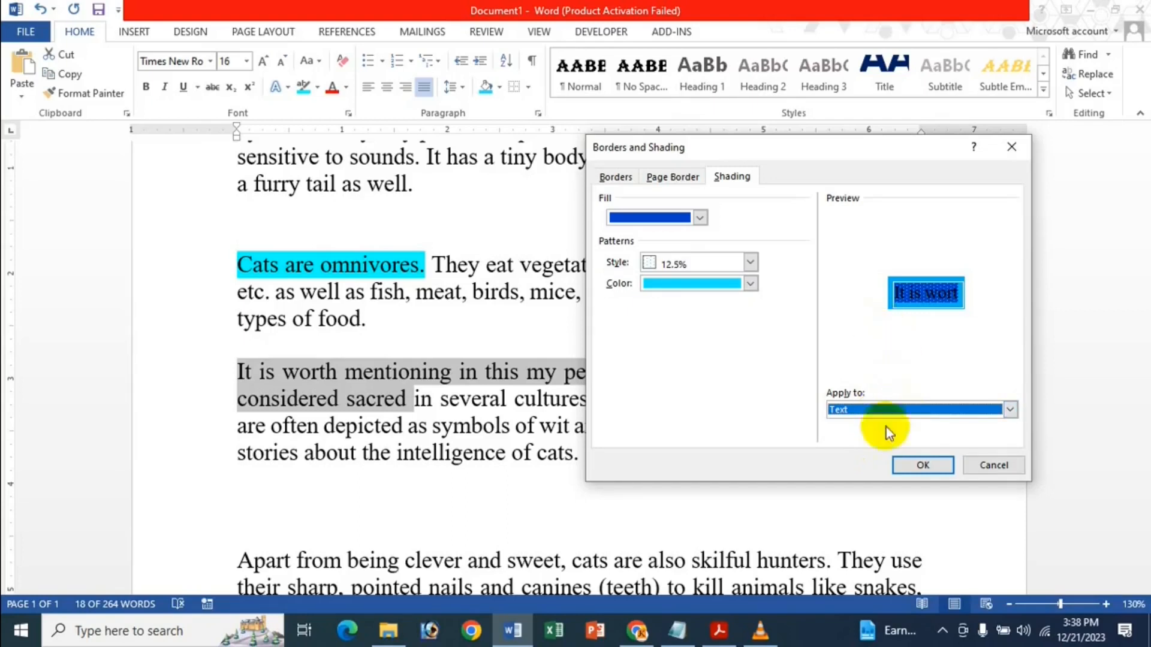
pyautogui.click(918, 466)
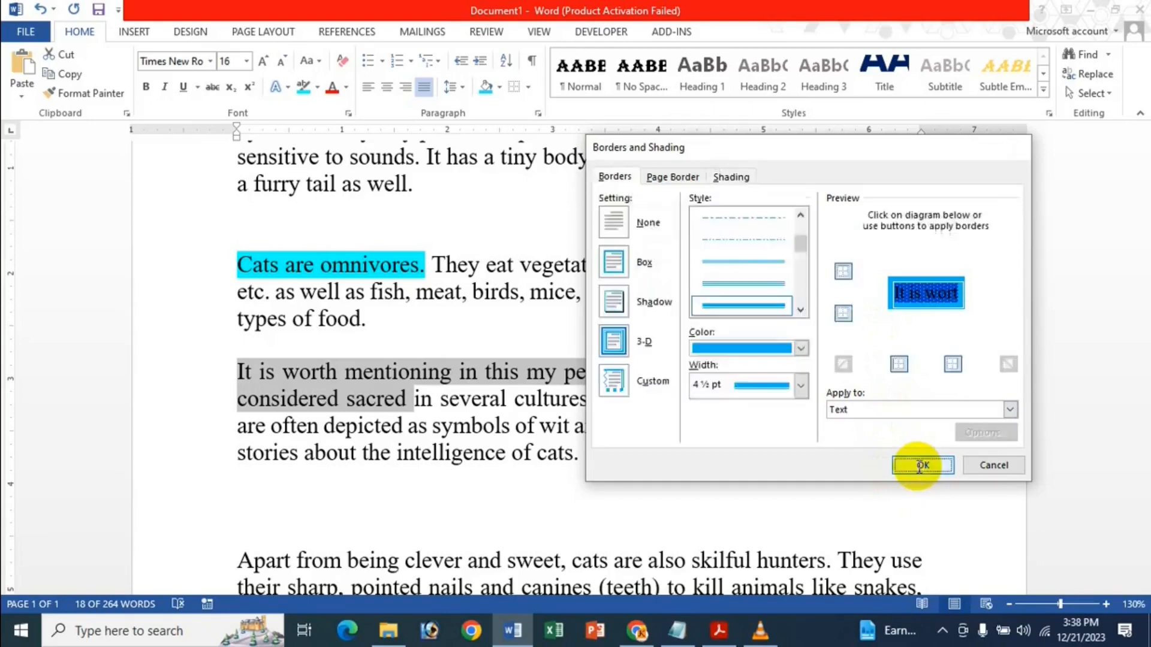
# Deselect the shaded phrase and select the paragraph from 'Apart' to 'well.'.
pyautogui.scroll(-3, 627, 339)
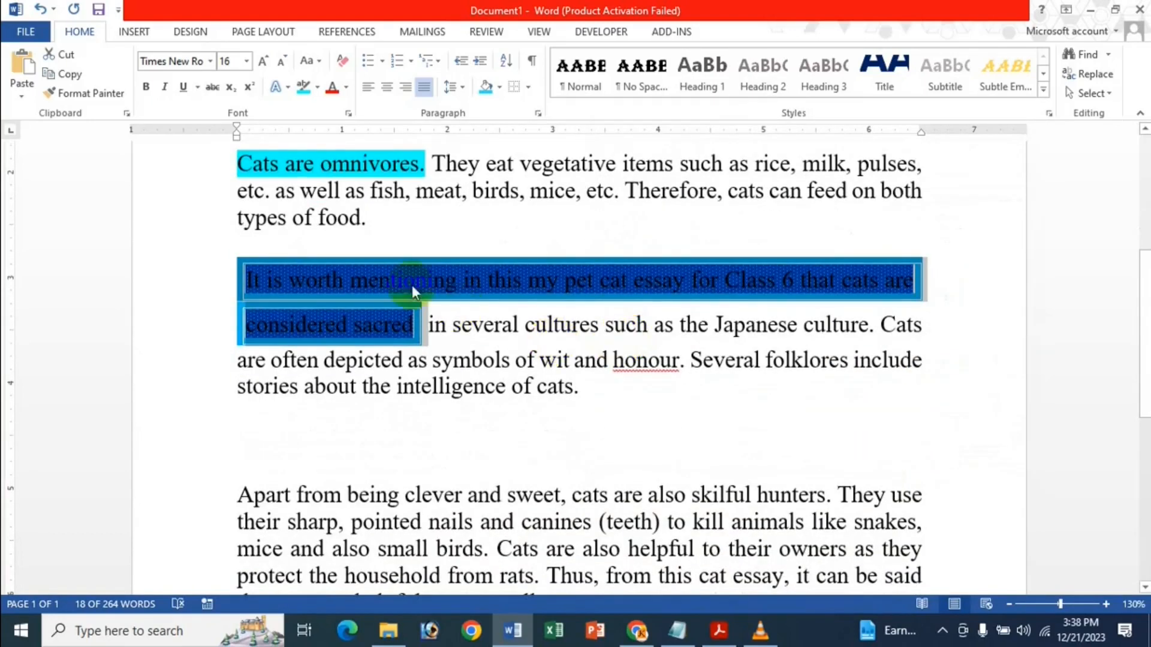
pyautogui.scroll(-1, 475, 288)
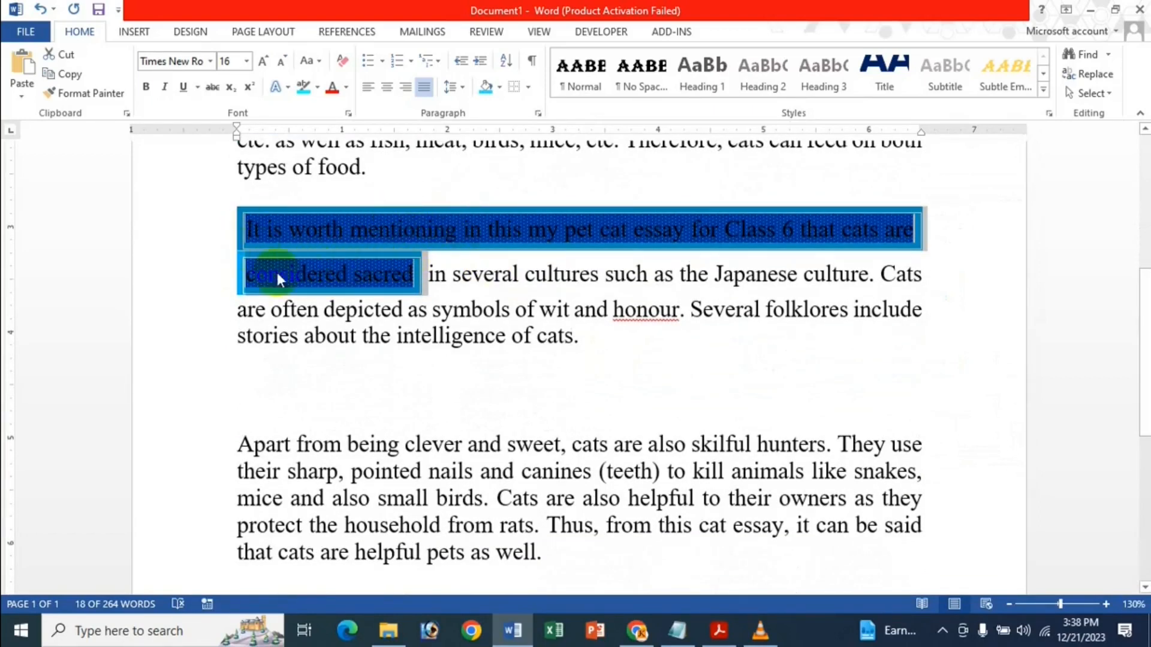
pyautogui.click(542, 311)
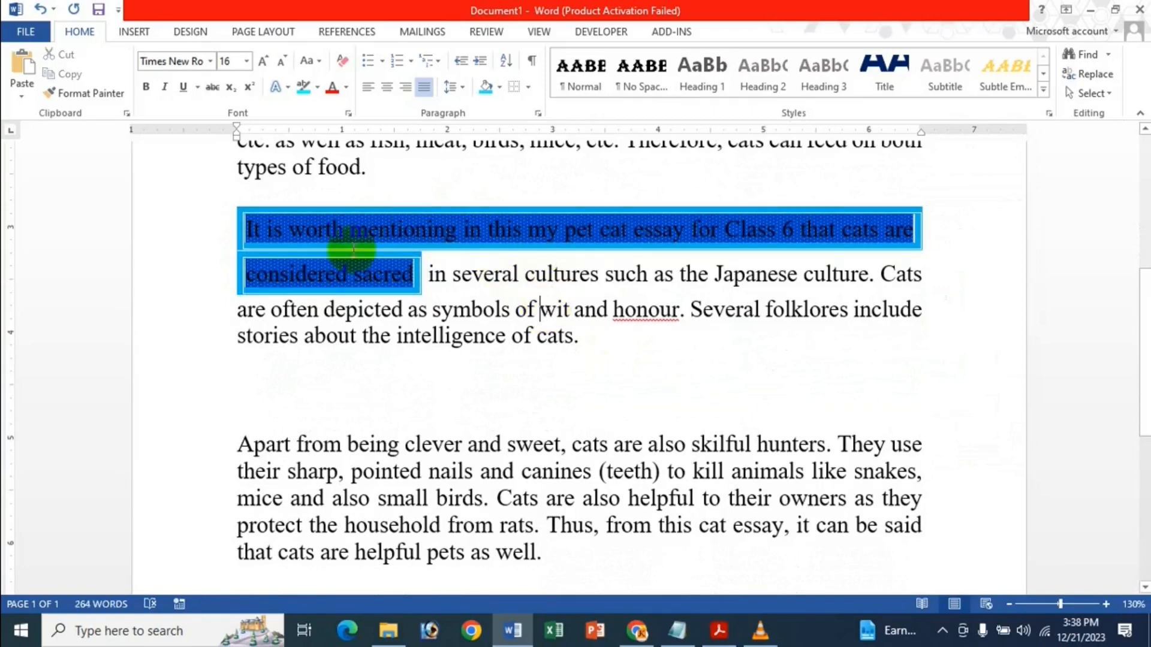
pyautogui.scroll(-2, 282, 293)
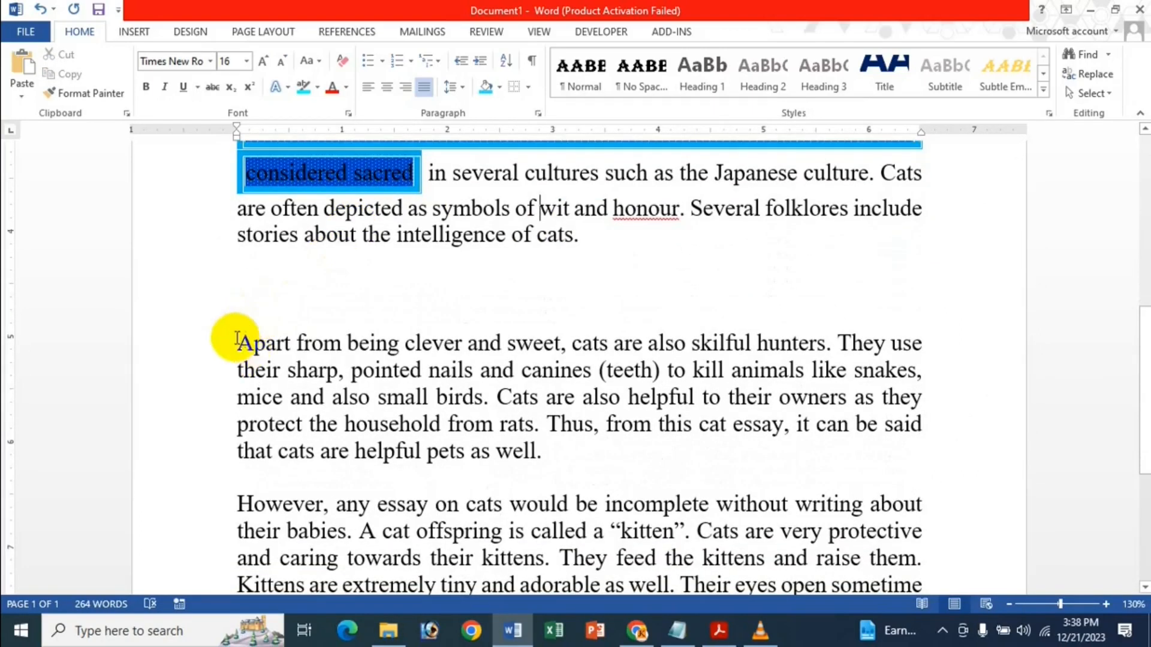
pyautogui.scroll(2, 288, 299)
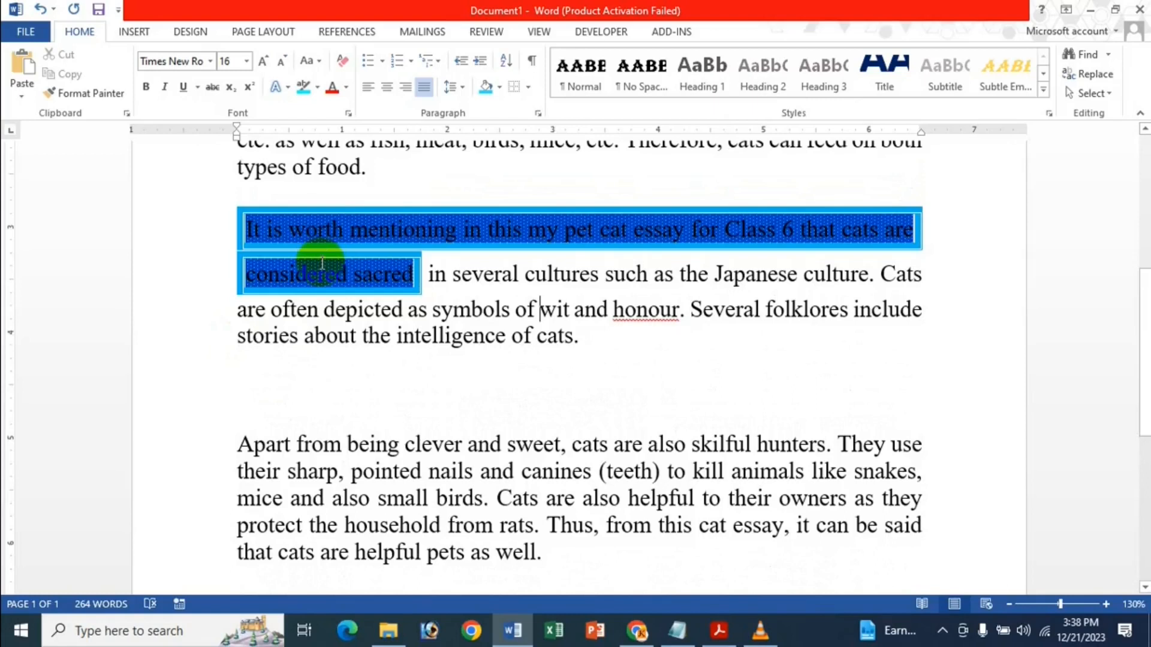
pyautogui.scroll(-2, 327, 252)
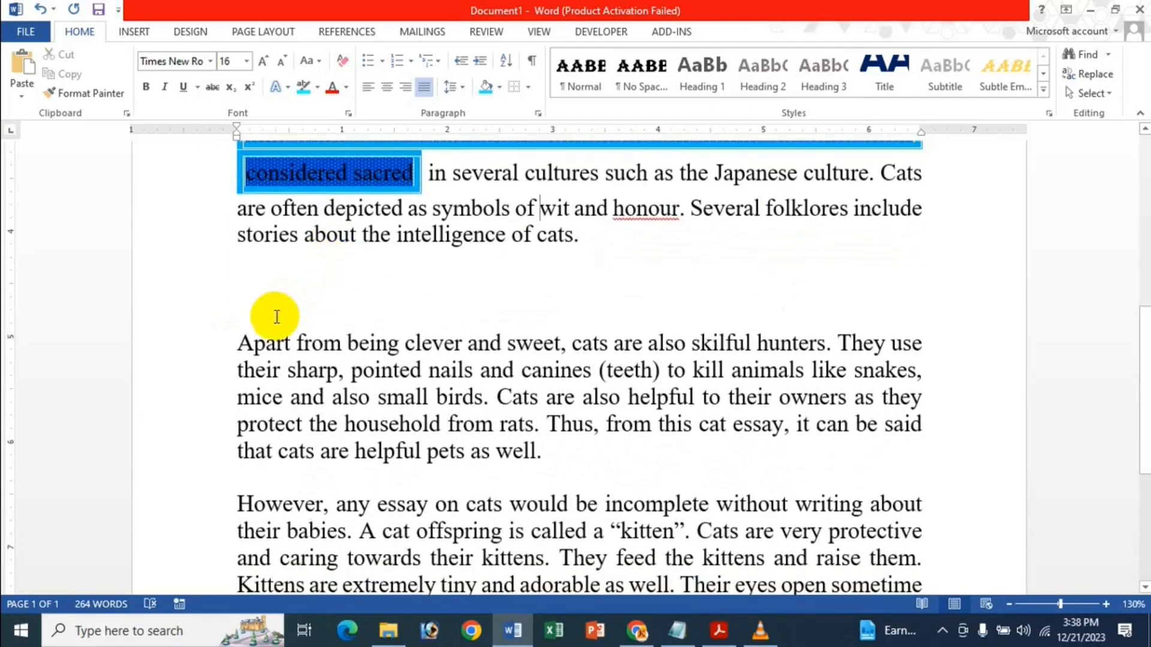
pyautogui.moveTo(239, 341); pyautogui.dragTo(585, 442)
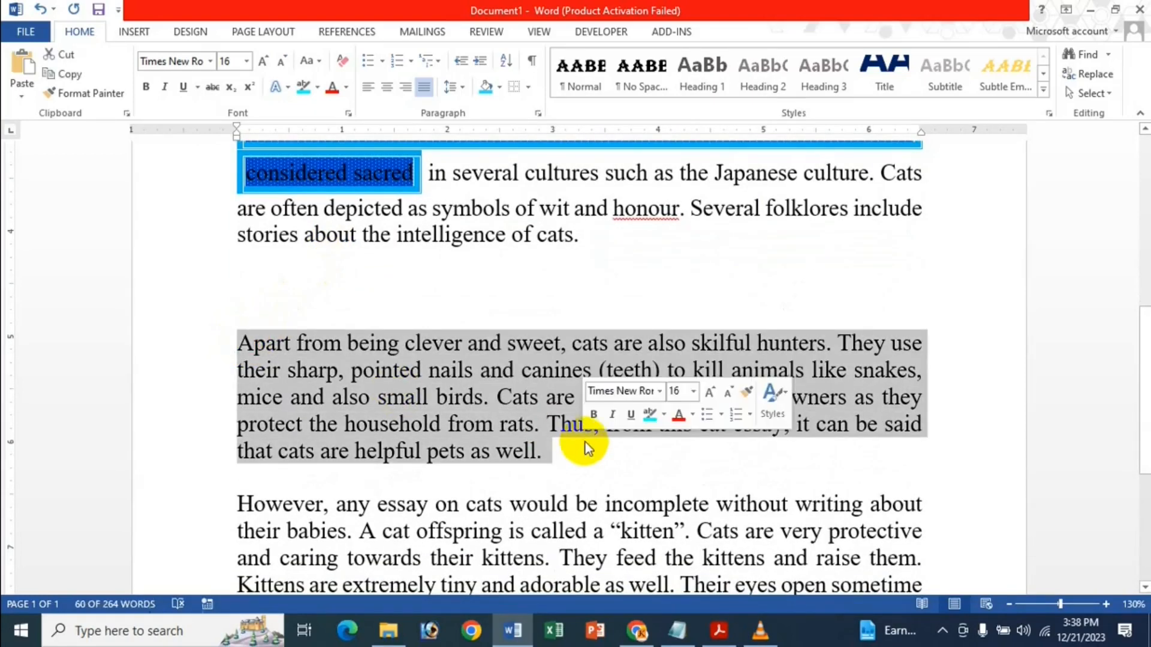
pyautogui.scroll(2, 501, 276)
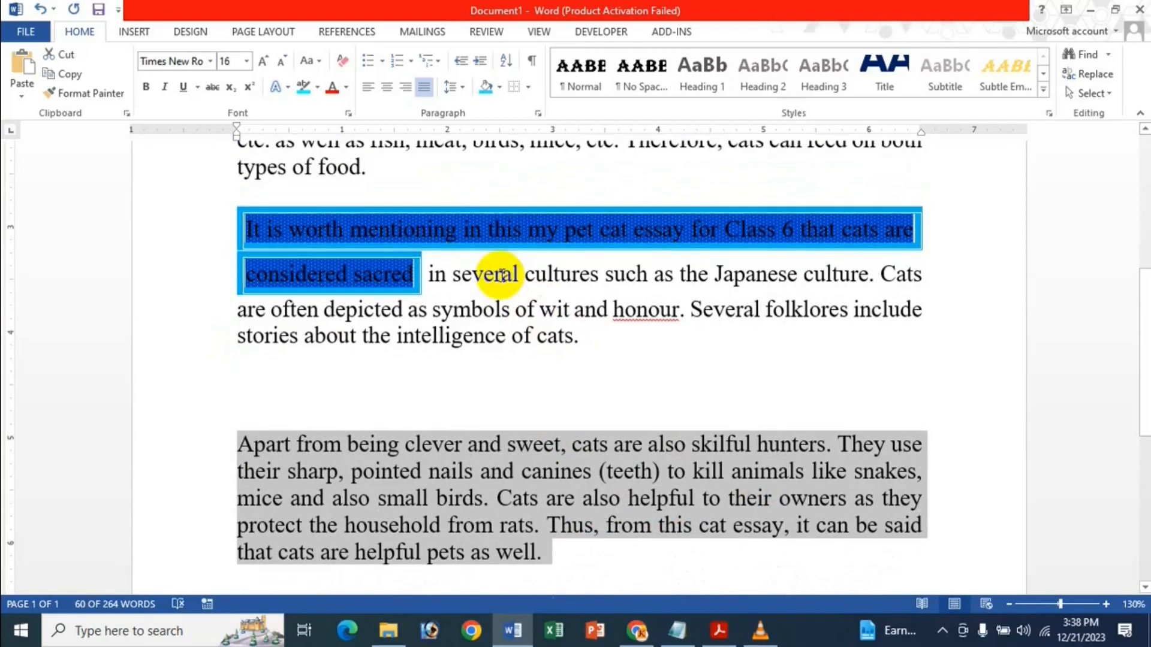
# In Borders and Shading, choose a 3-D box border with a thick solid line.
pyautogui.click(528, 87)
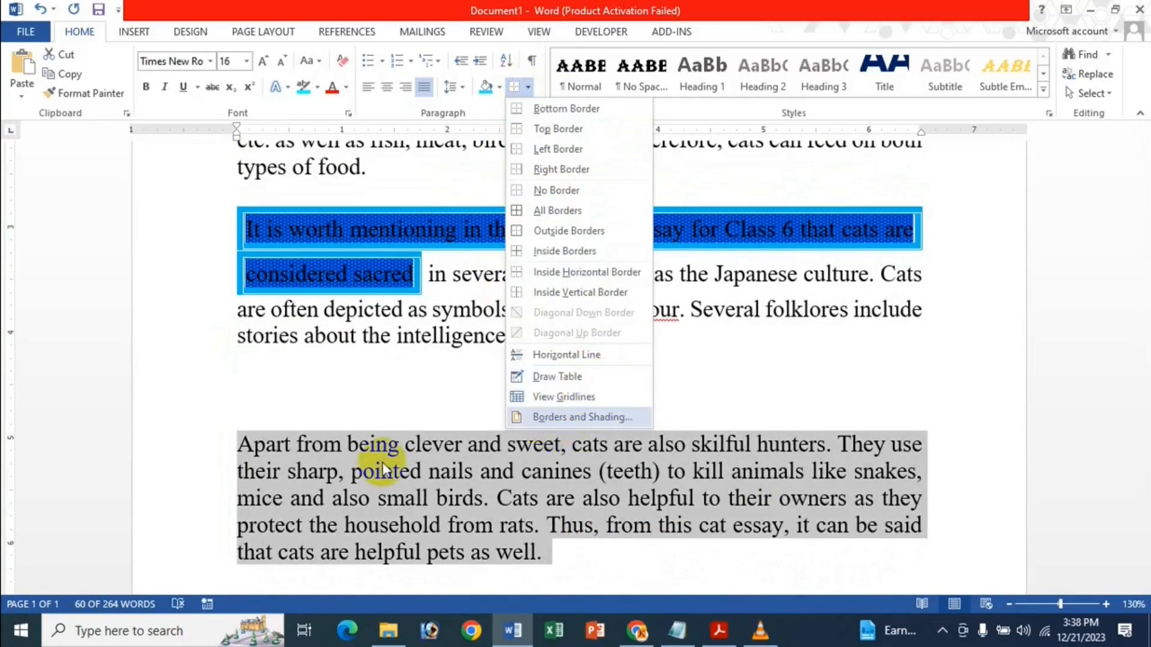
pyautogui.click(556, 419)
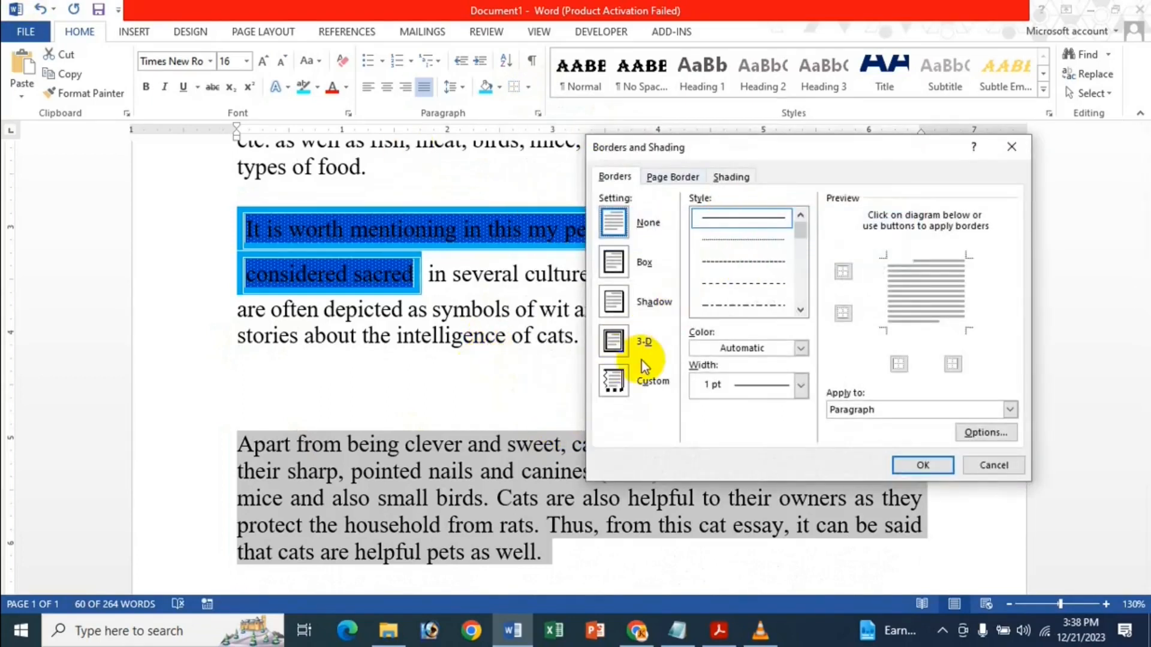
pyautogui.click(615, 342)
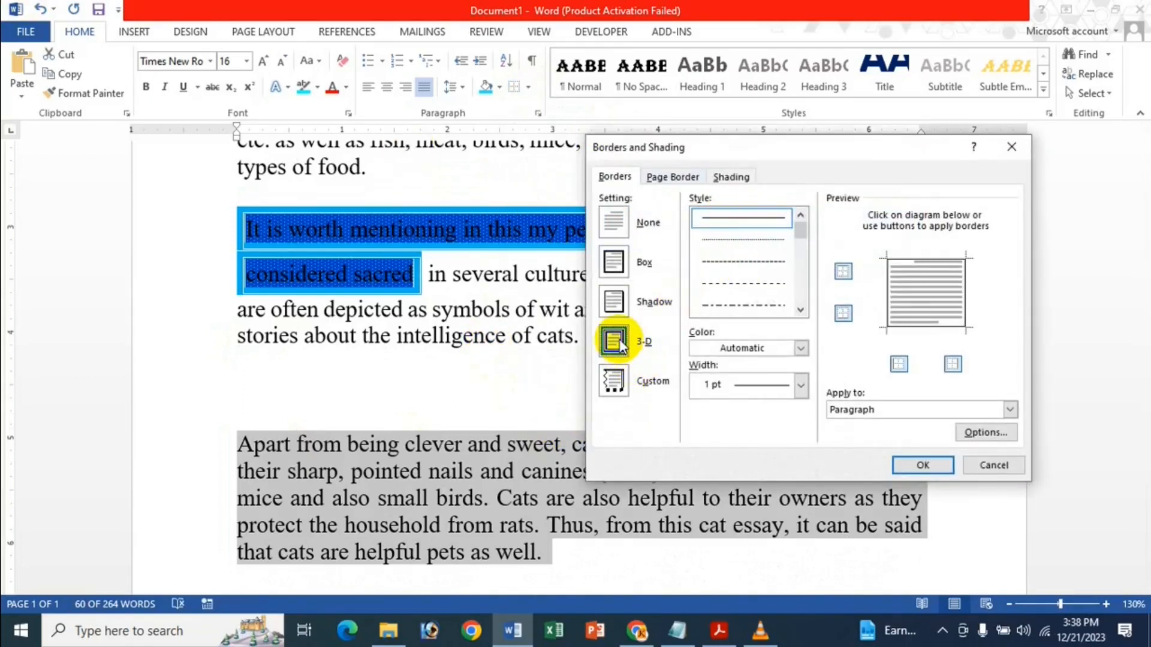
pyautogui.click(801, 311)
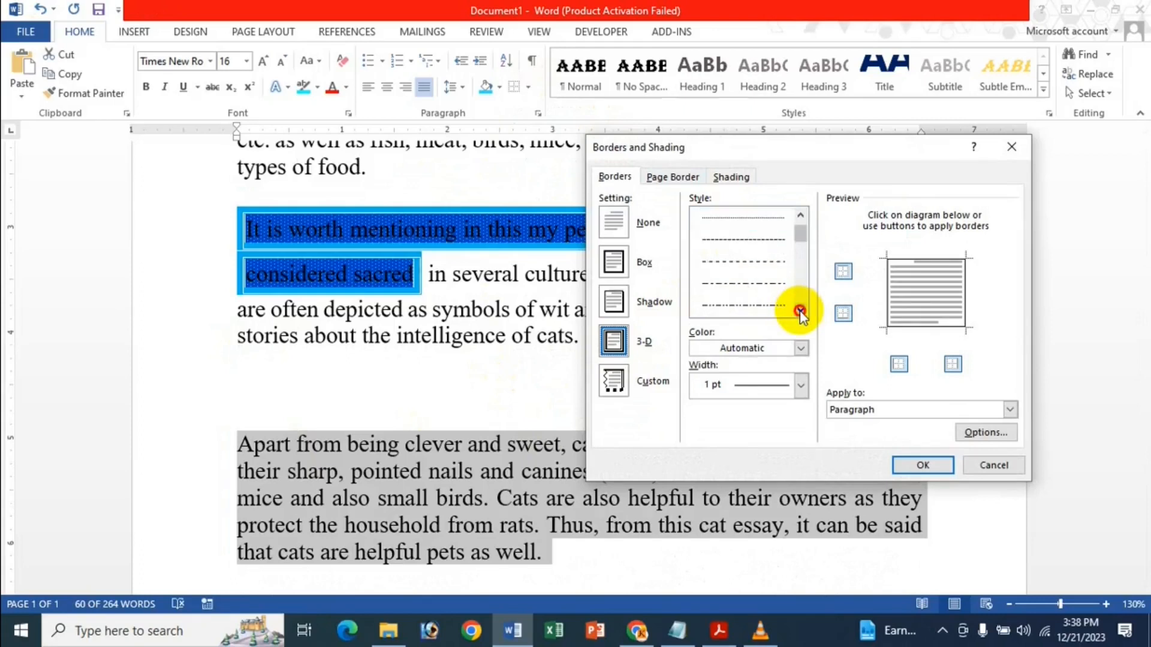
pyautogui.click(801, 311)
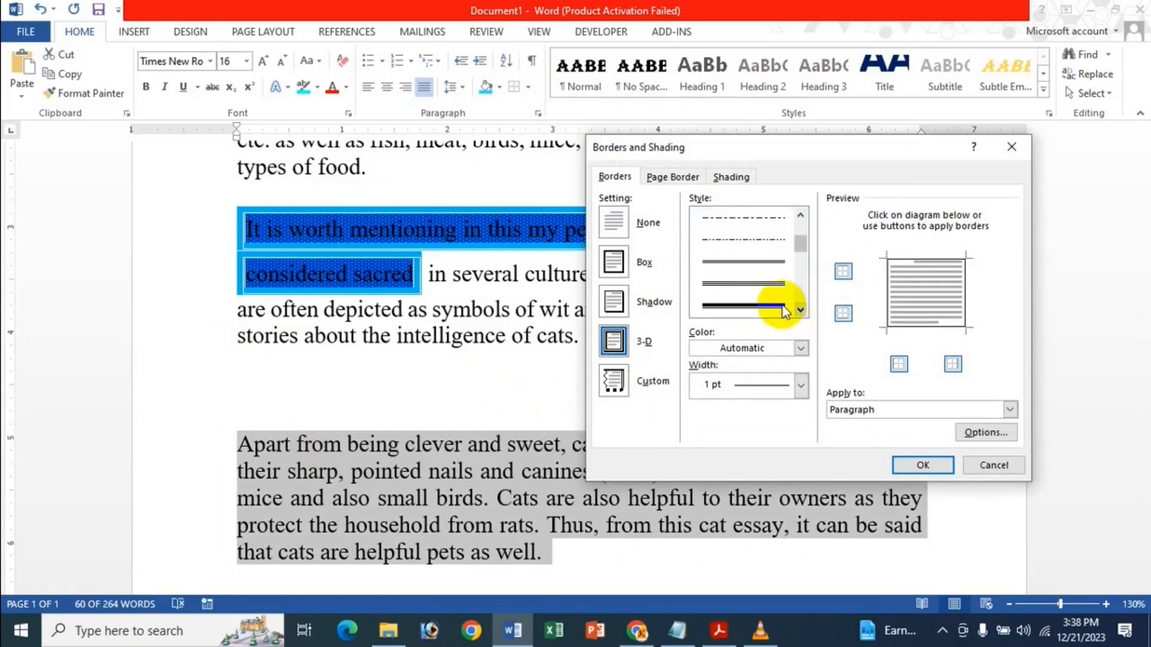
pyautogui.click(771, 306)
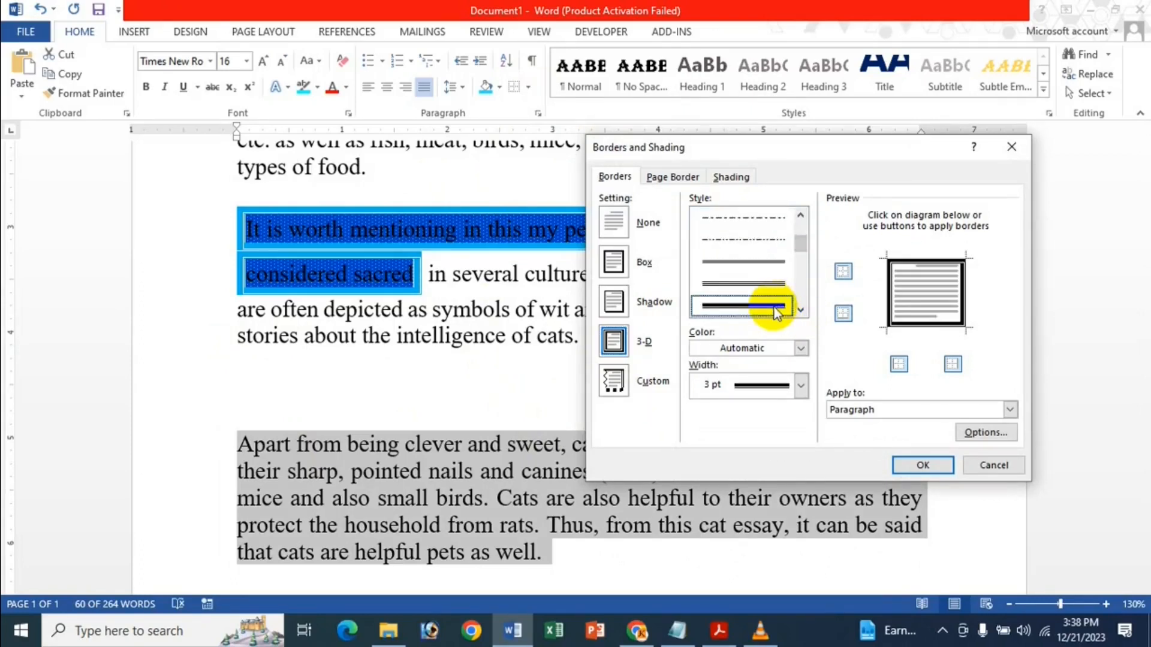
# Make the border red and set its width to 4½ pt.
pyautogui.click(753, 357)
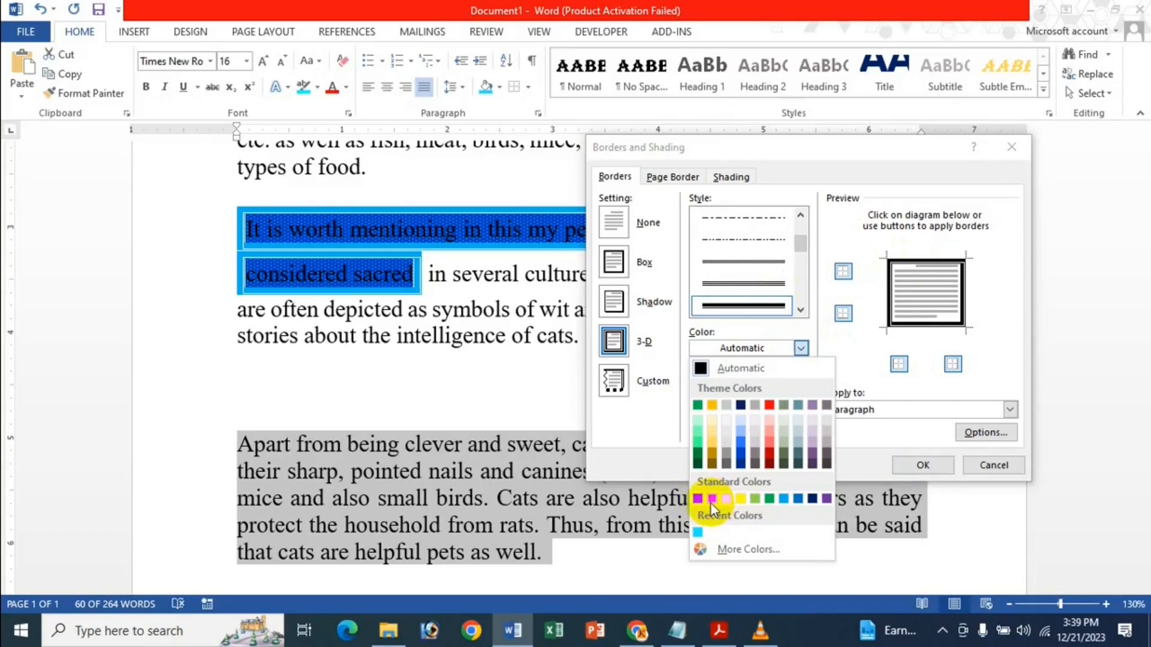
pyautogui.click(698, 499)
pyautogui.click(771, 384)
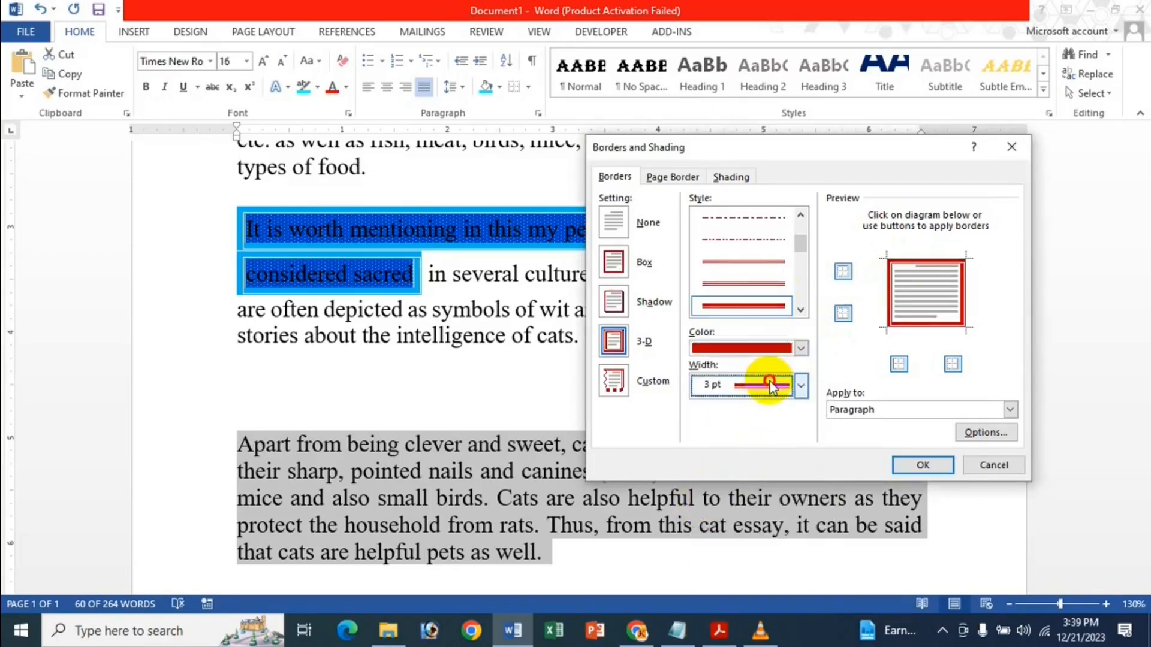
pyautogui.click(772, 499)
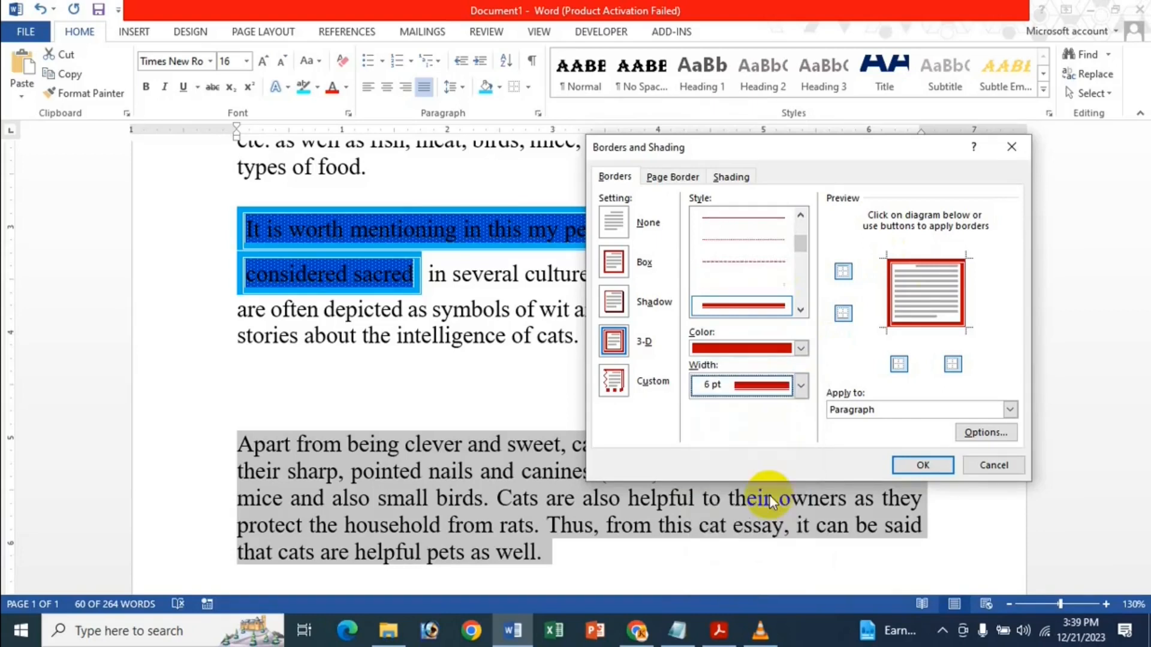
pyautogui.click(761, 389)
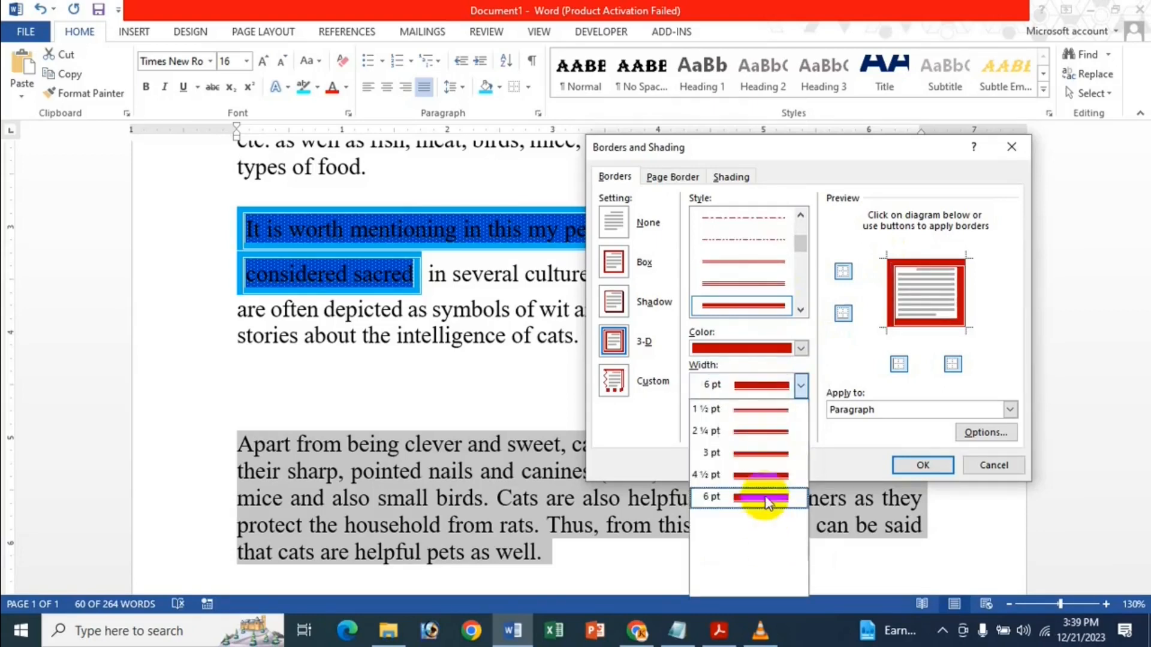
pyautogui.click(764, 475)
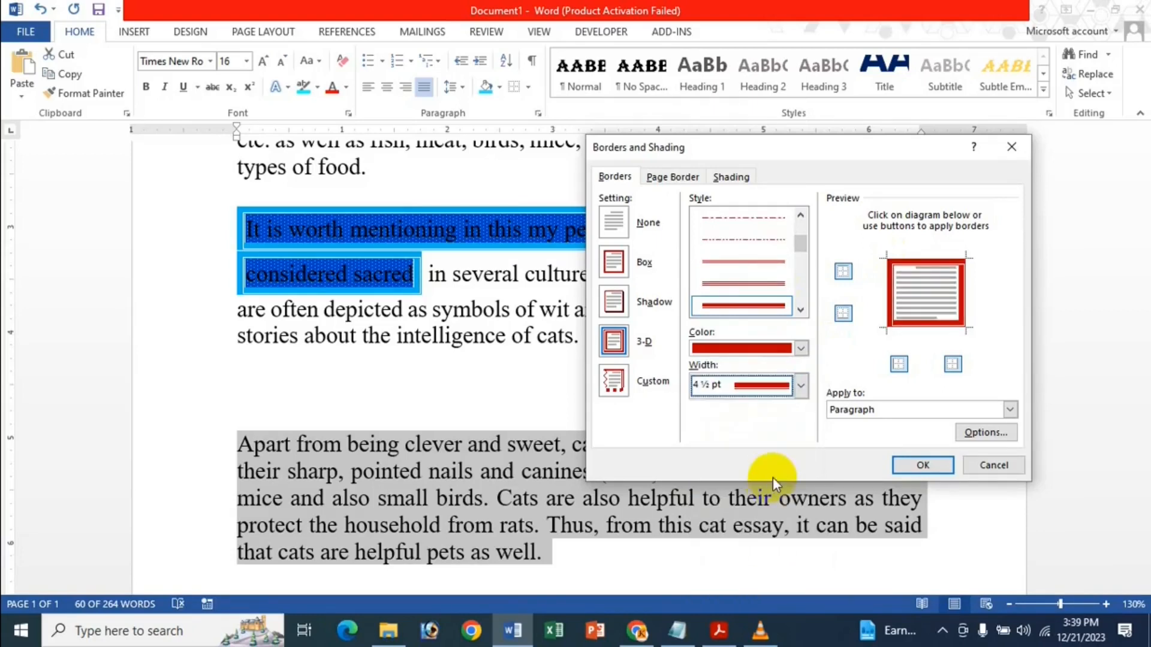
# Give the paragraph a red shading fill with a 12.5% pattern, applied to the paragraph.
pyautogui.click(730, 178)
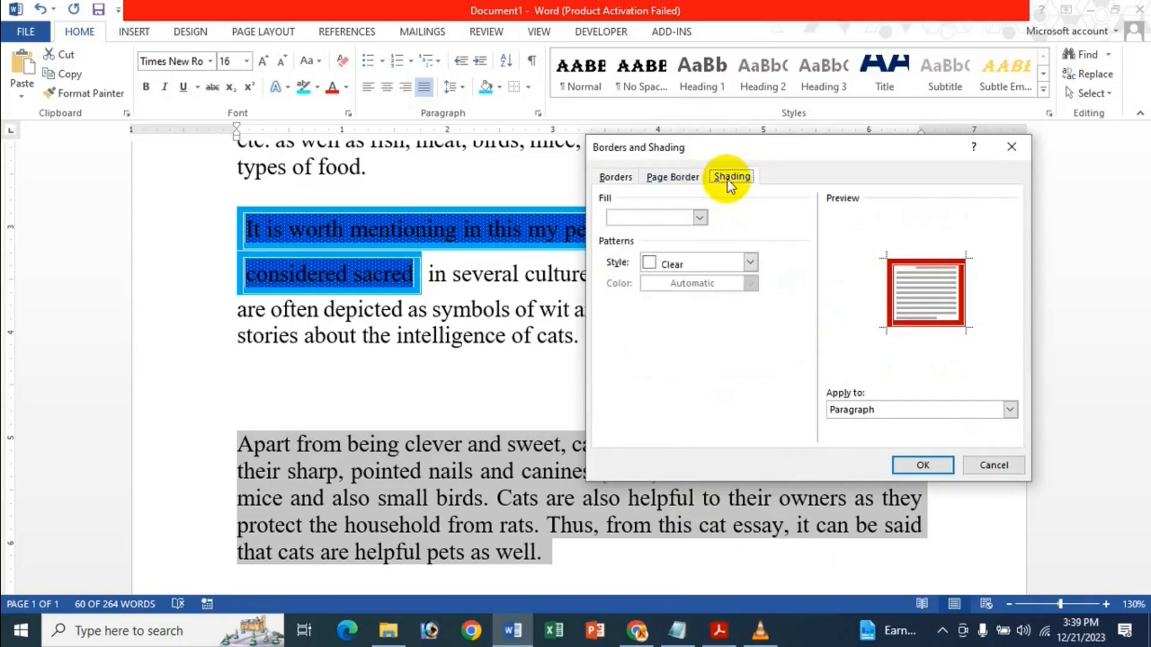
pyautogui.click(685, 218)
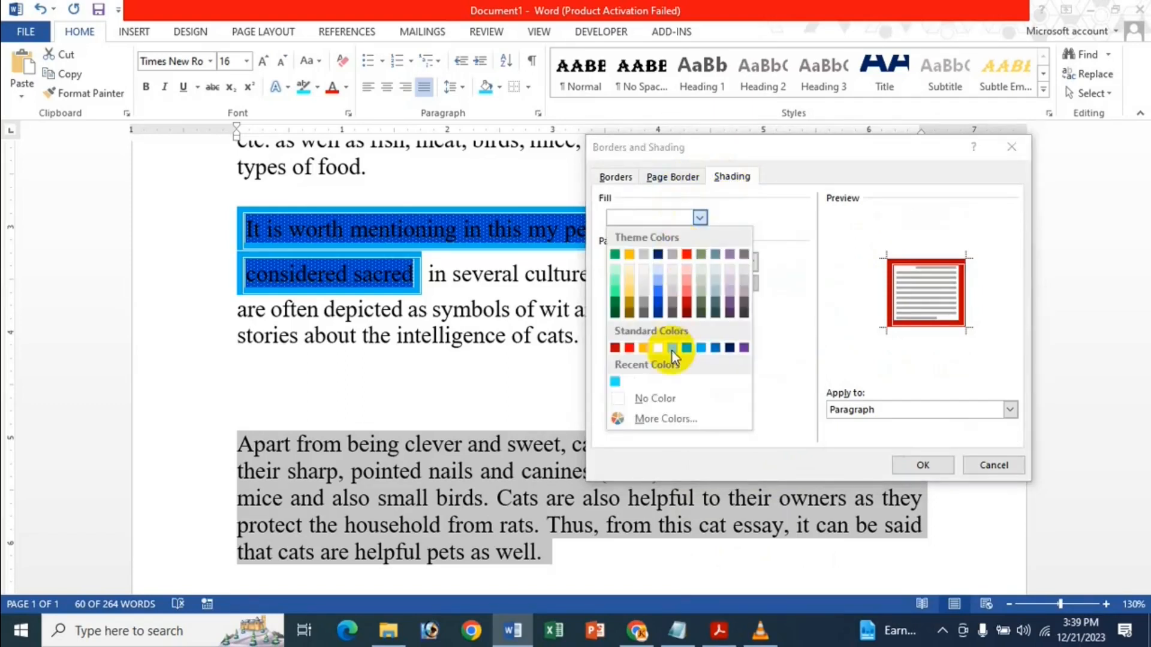
pyautogui.click(631, 350)
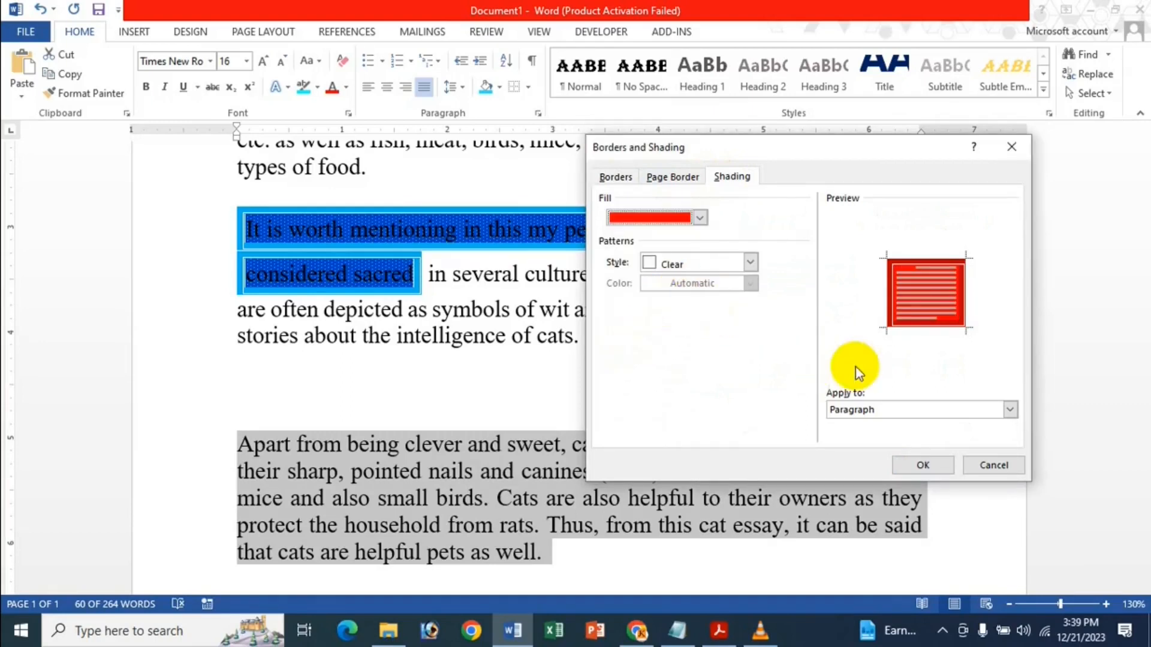
pyautogui.click(872, 411)
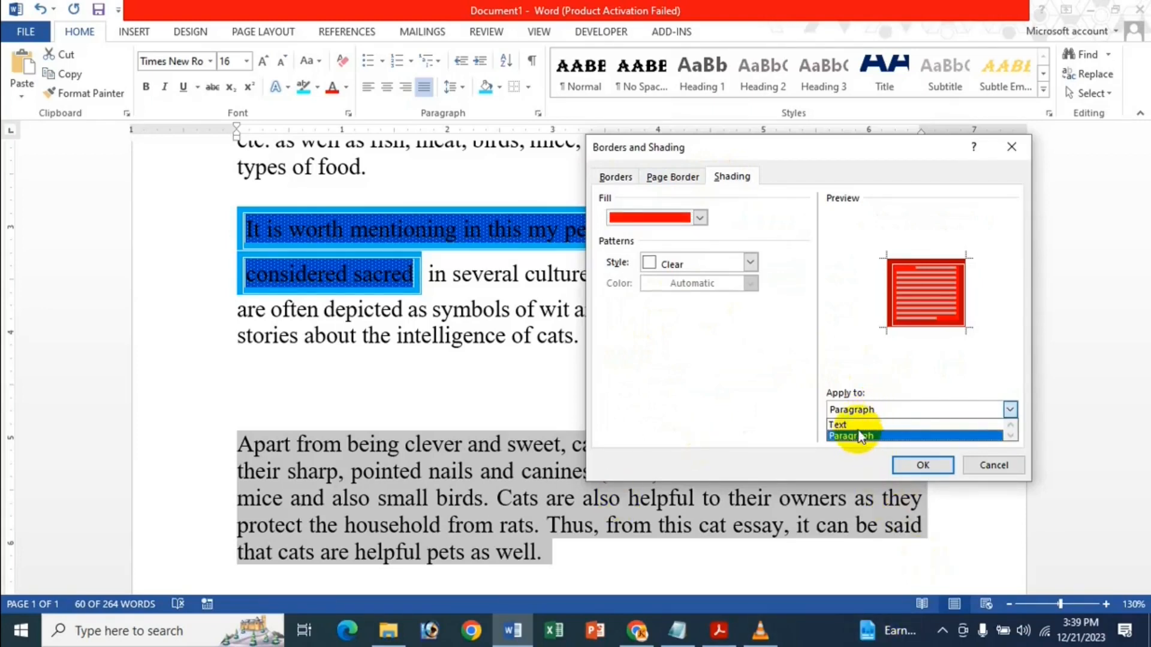
pyautogui.click(862, 436)
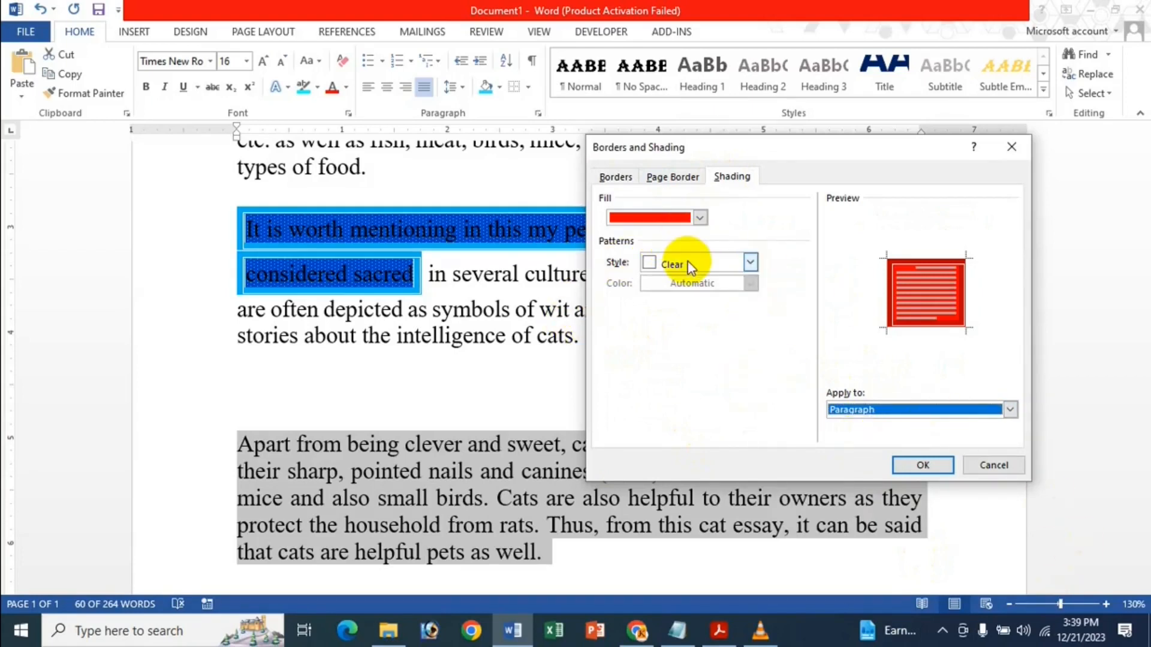
pyautogui.click(737, 267)
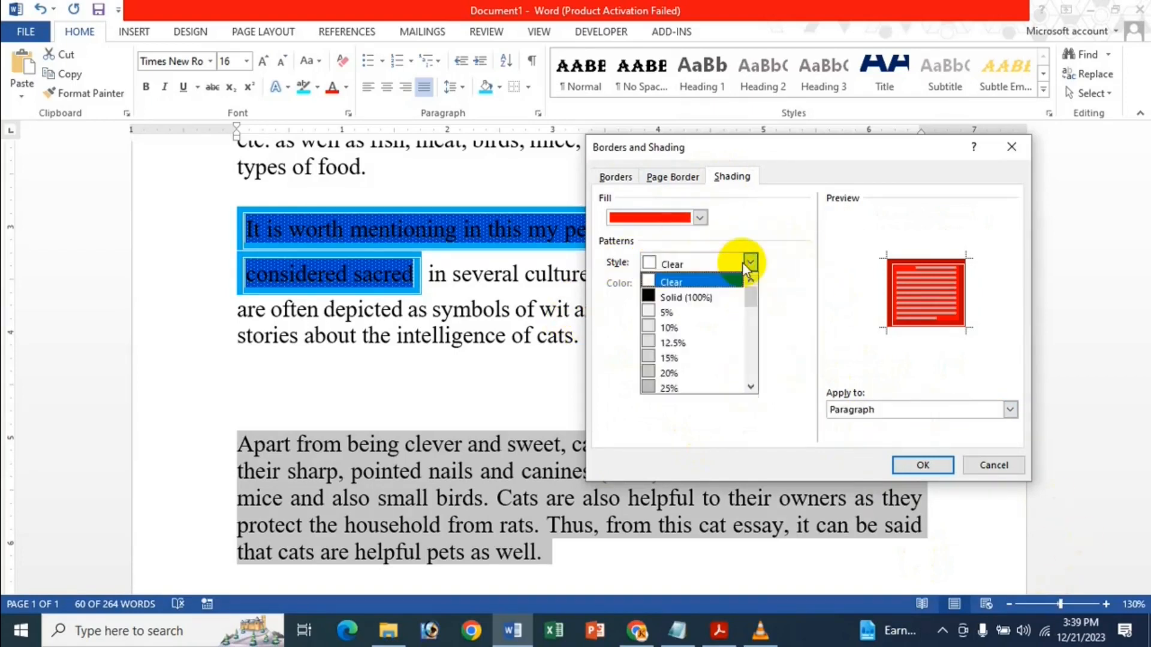
pyautogui.click(693, 341)
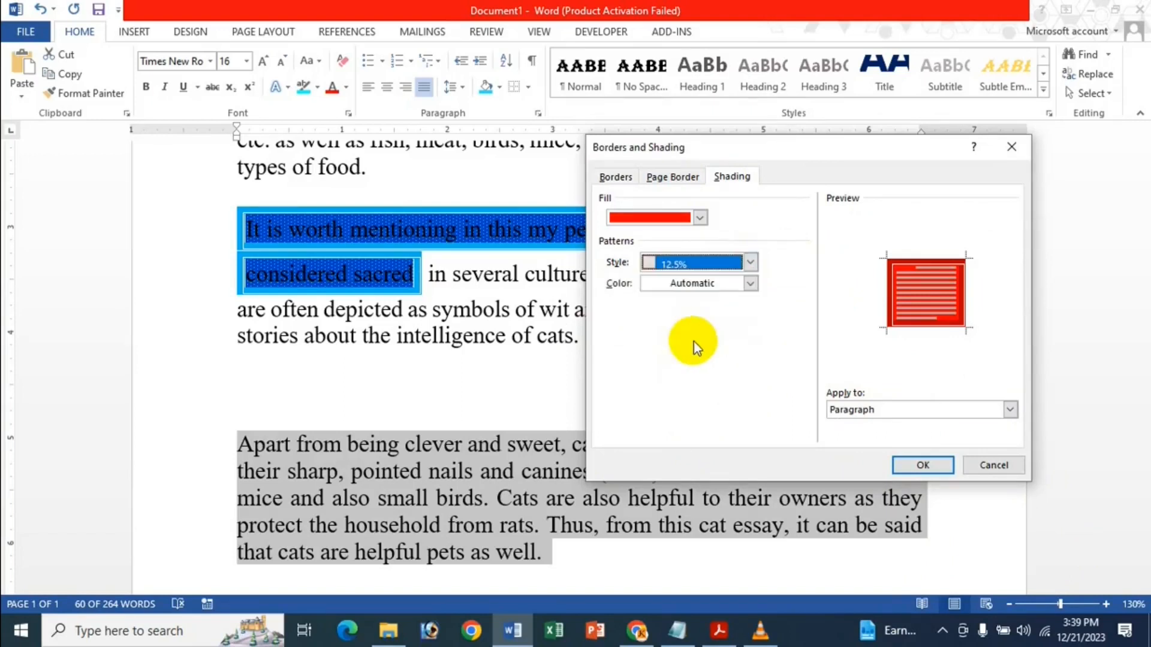
# Set the pattern colour to a custom red of RGB 255, 37, 37.
pyautogui.click(750, 283)
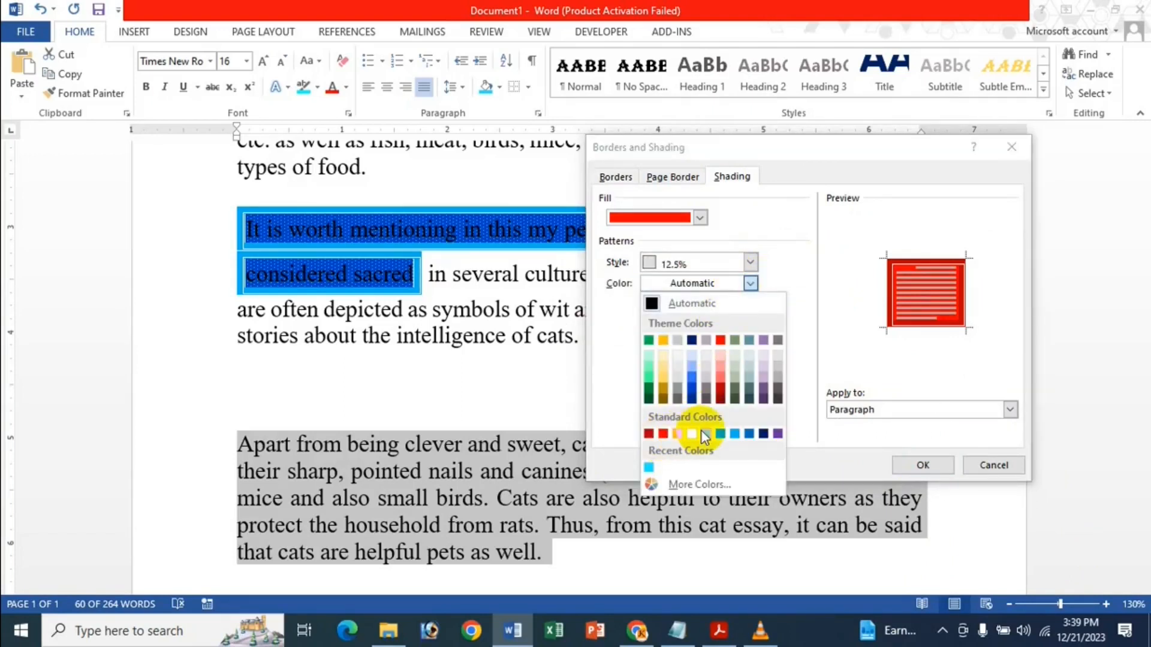
pyautogui.click(665, 486)
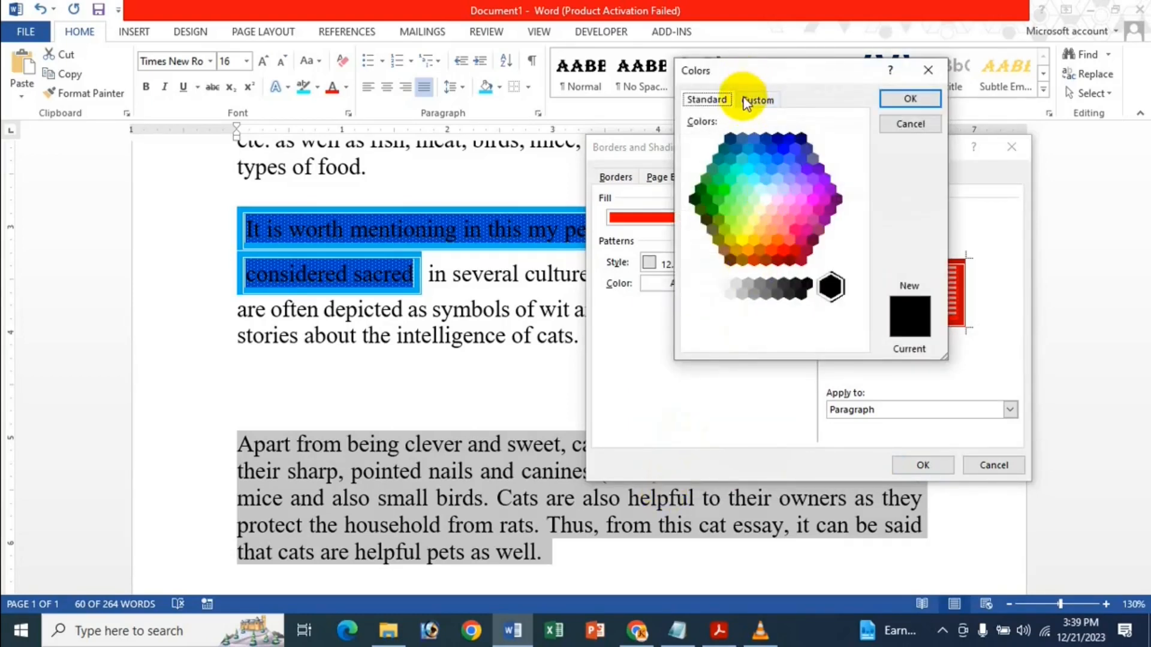
pyautogui.click(746, 102)
pyautogui.click(795, 146)
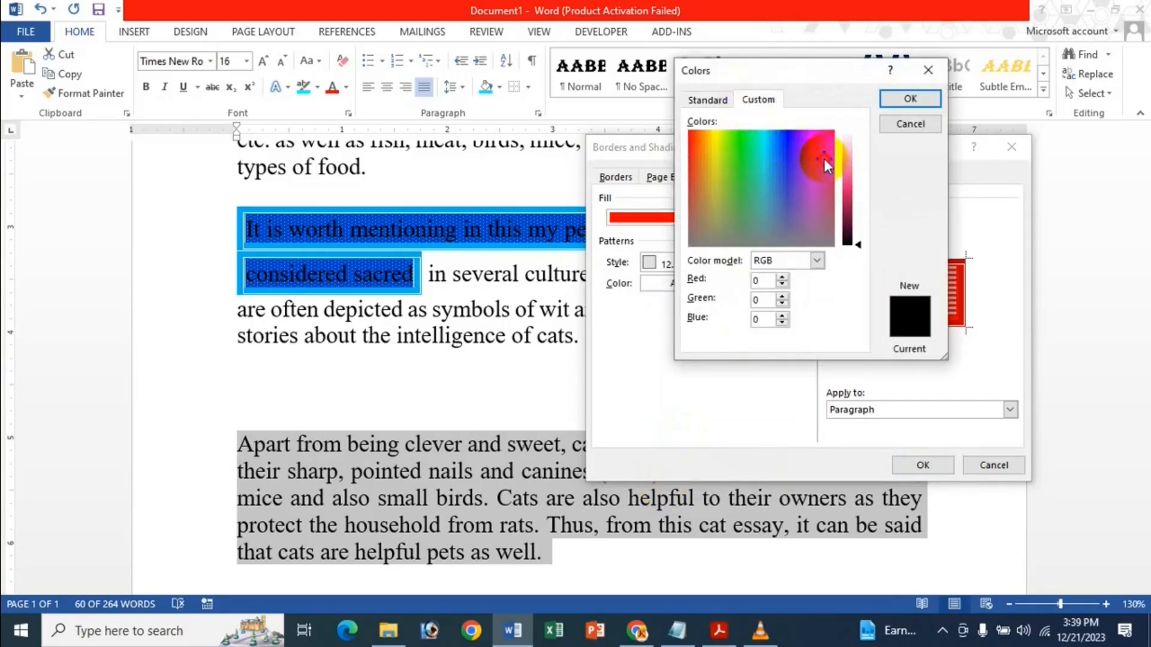
pyautogui.moveTo(821, 160); pyautogui.dragTo(680, 95)
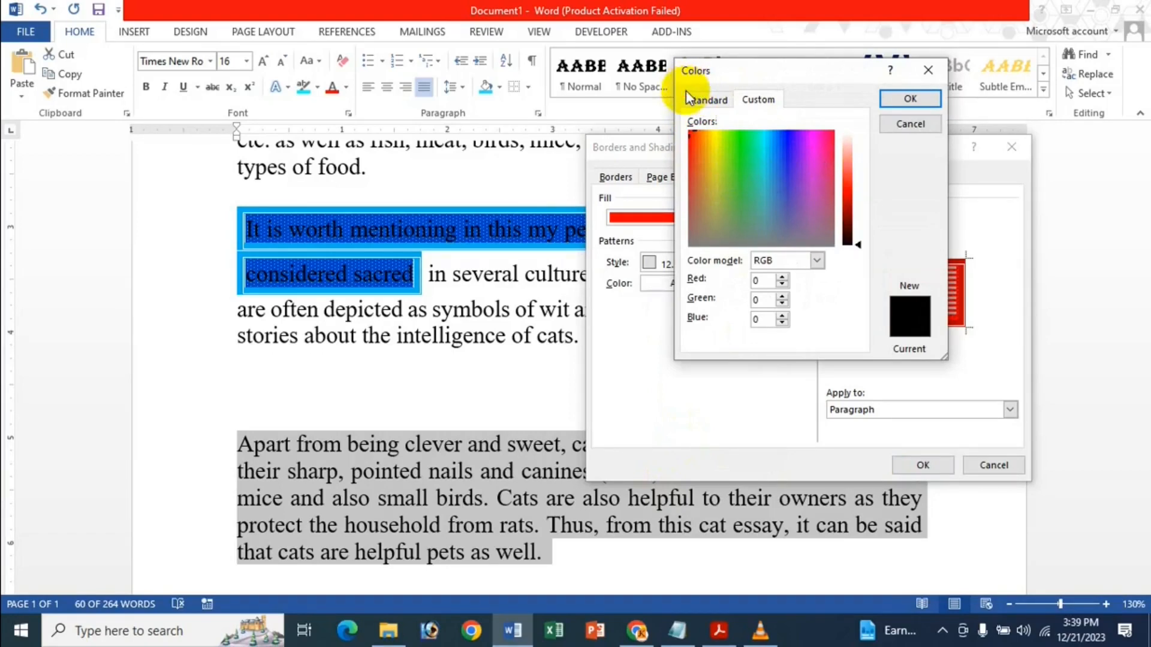
pyautogui.moveTo(854, 198); pyautogui.dragTo(844, 181)
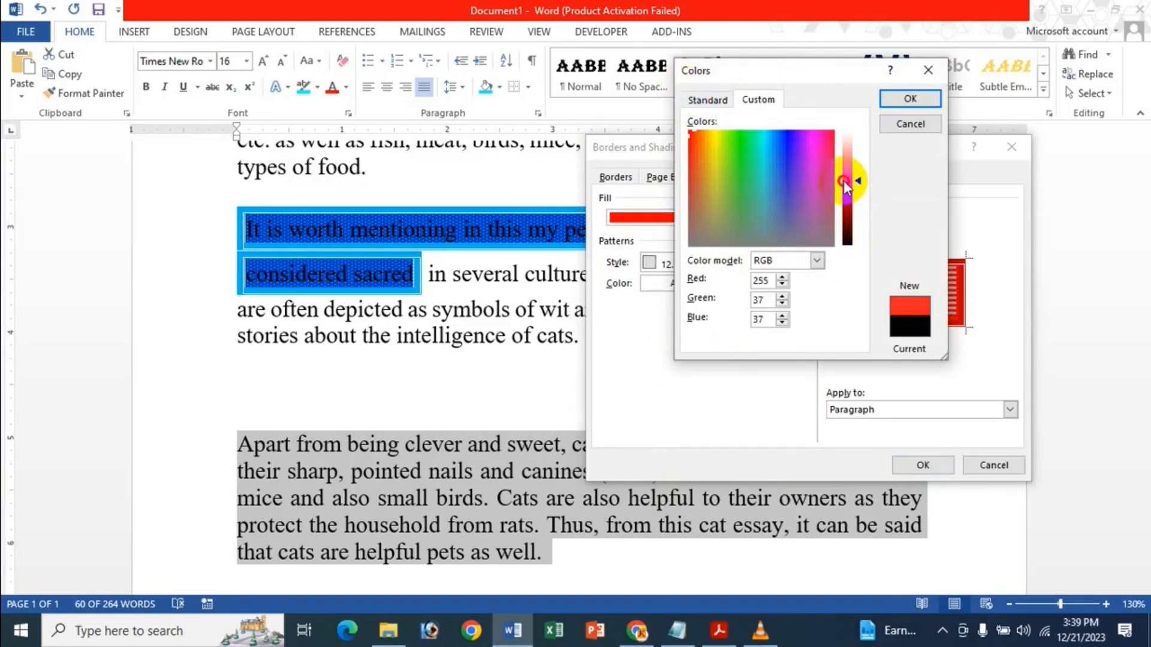
pyautogui.click(910, 100)
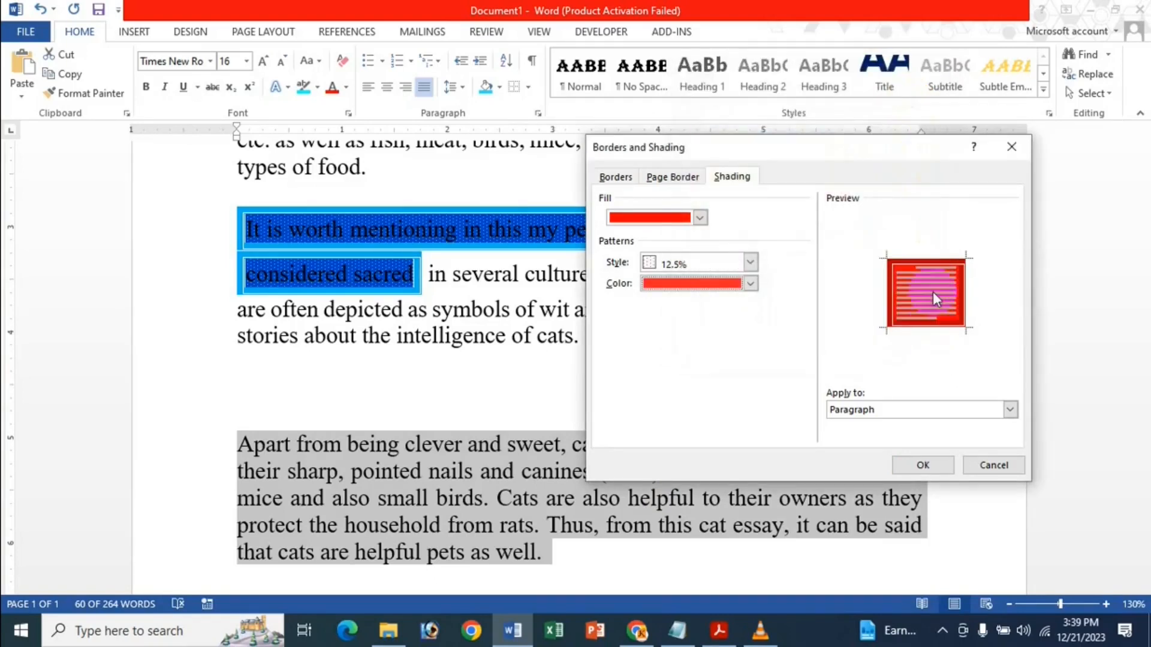
# Apply the red border and shading, then select the whole 'Apart from being clever' paragraph.
pyautogui.click(932, 468)
pyautogui.scroll(-3, 534, 434)
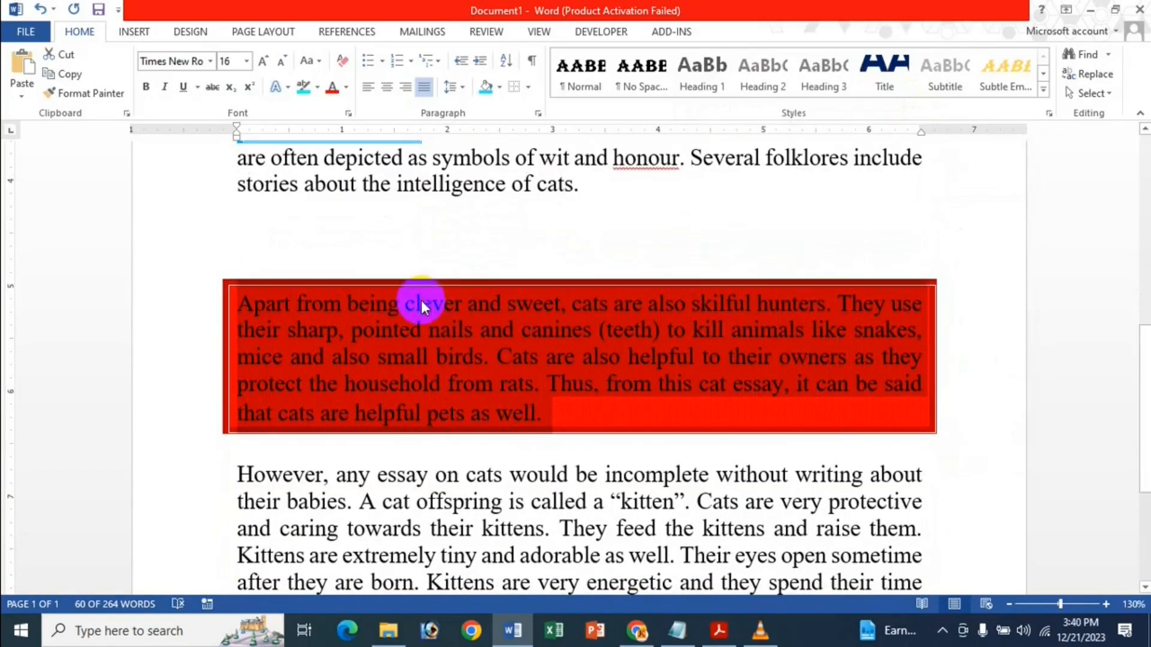
pyautogui.click(404, 282)
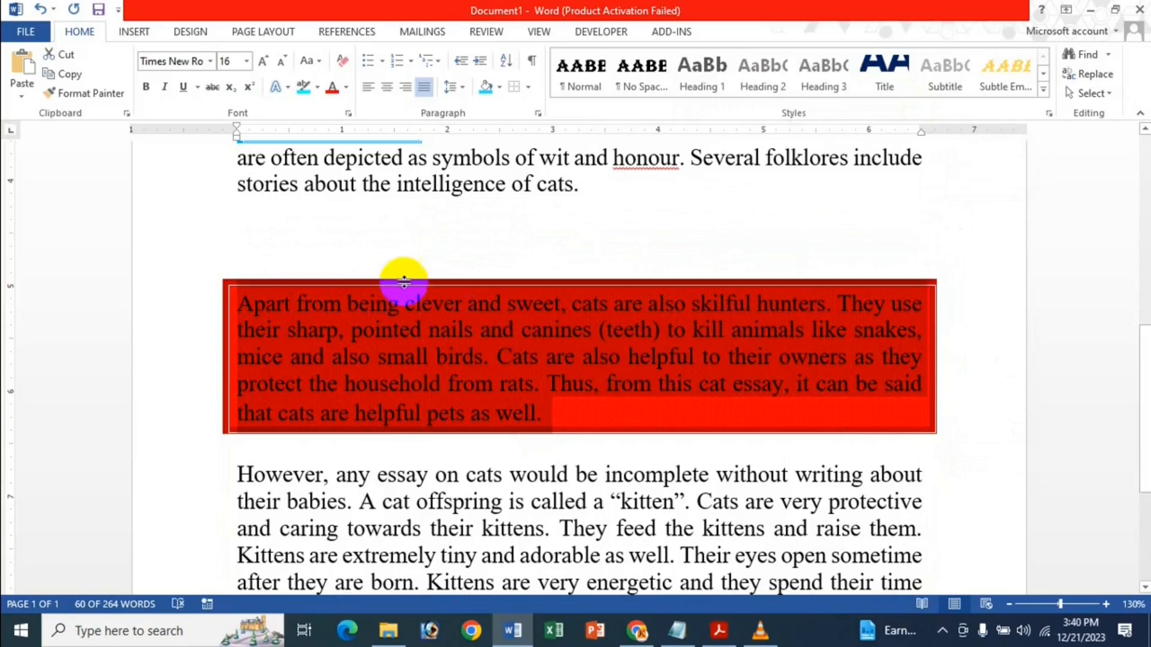
pyautogui.click(337, 330)
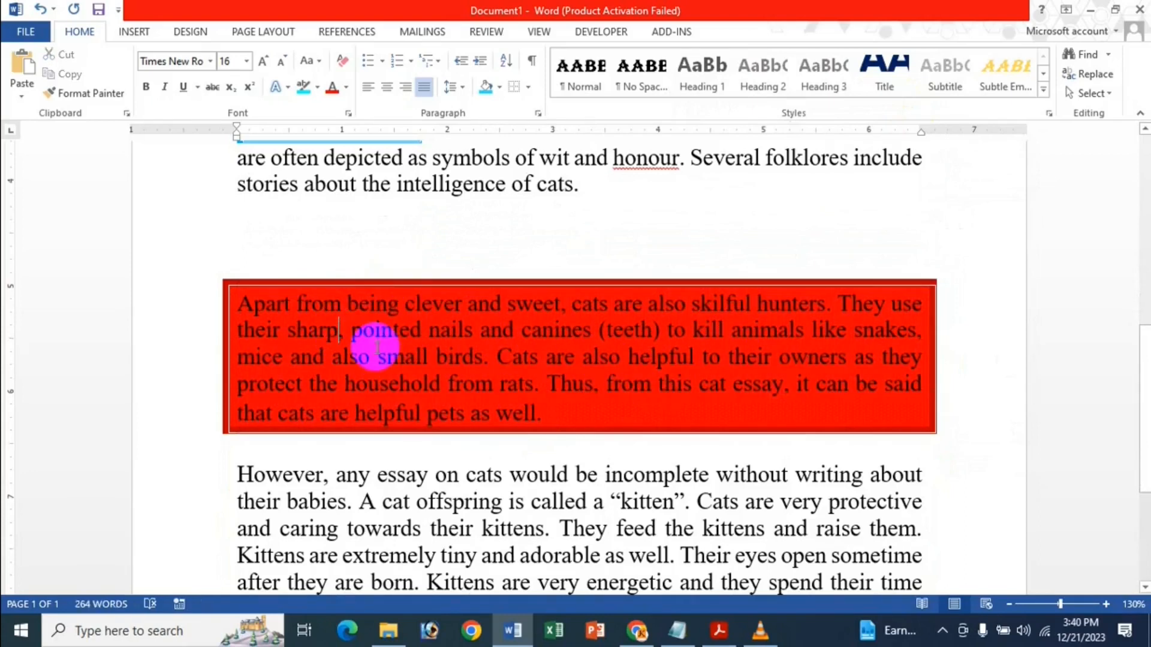
pyautogui.scroll(3, 367, 345)
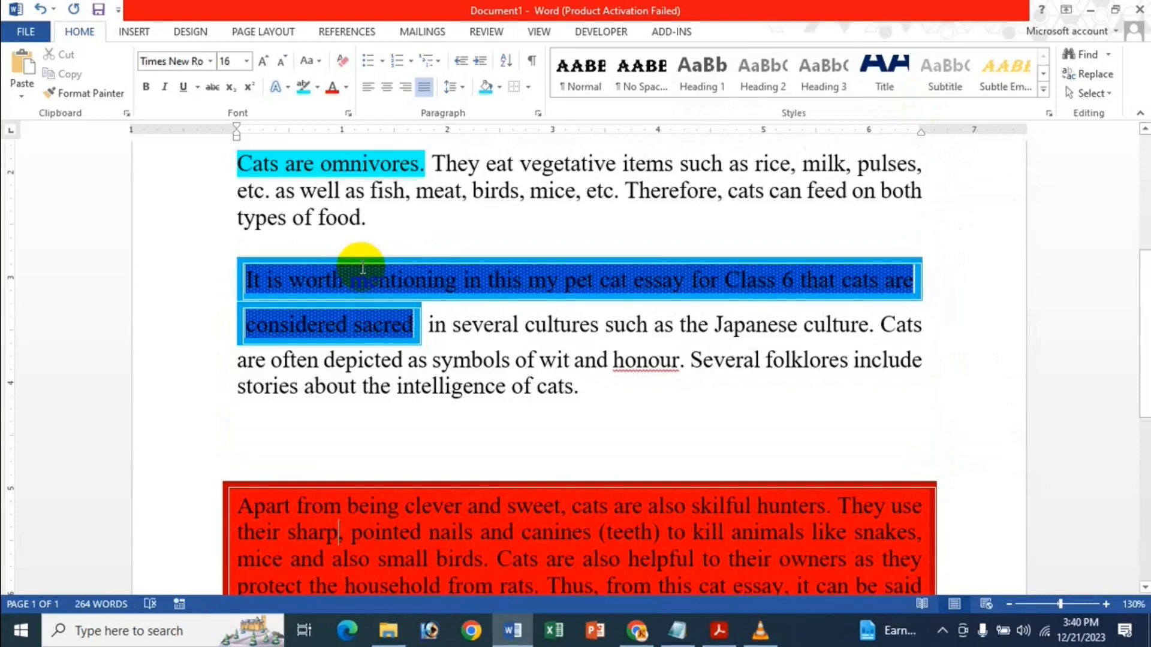
pyautogui.scroll(-4, 362, 268)
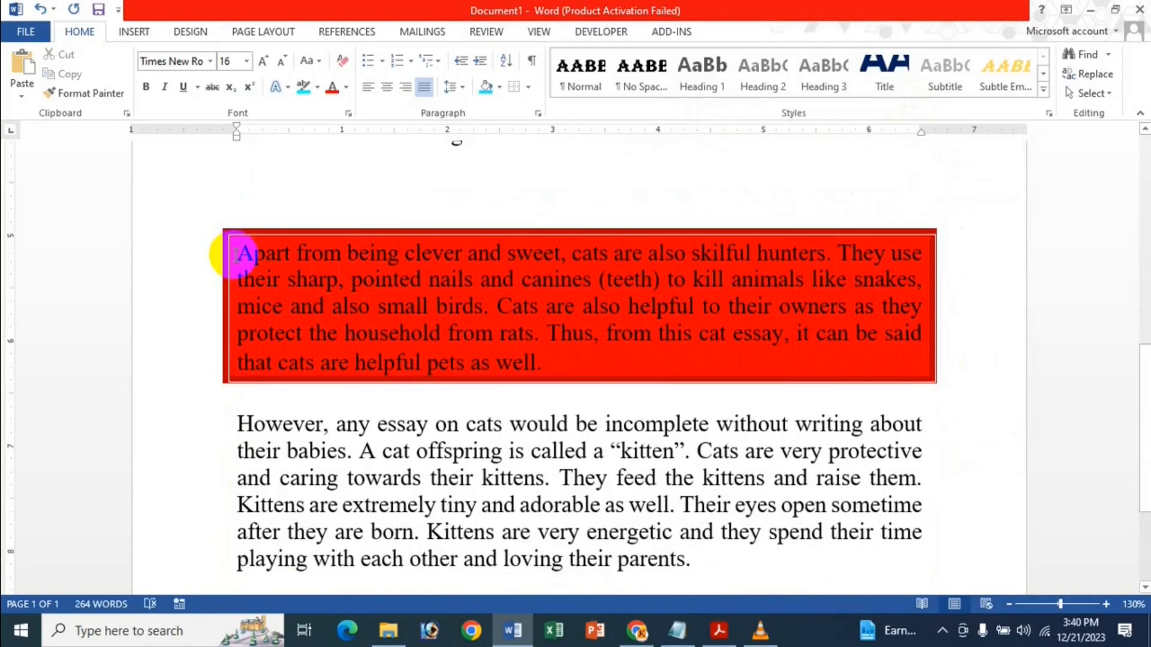
pyautogui.moveTo(237, 255); pyautogui.dragTo(592, 355)
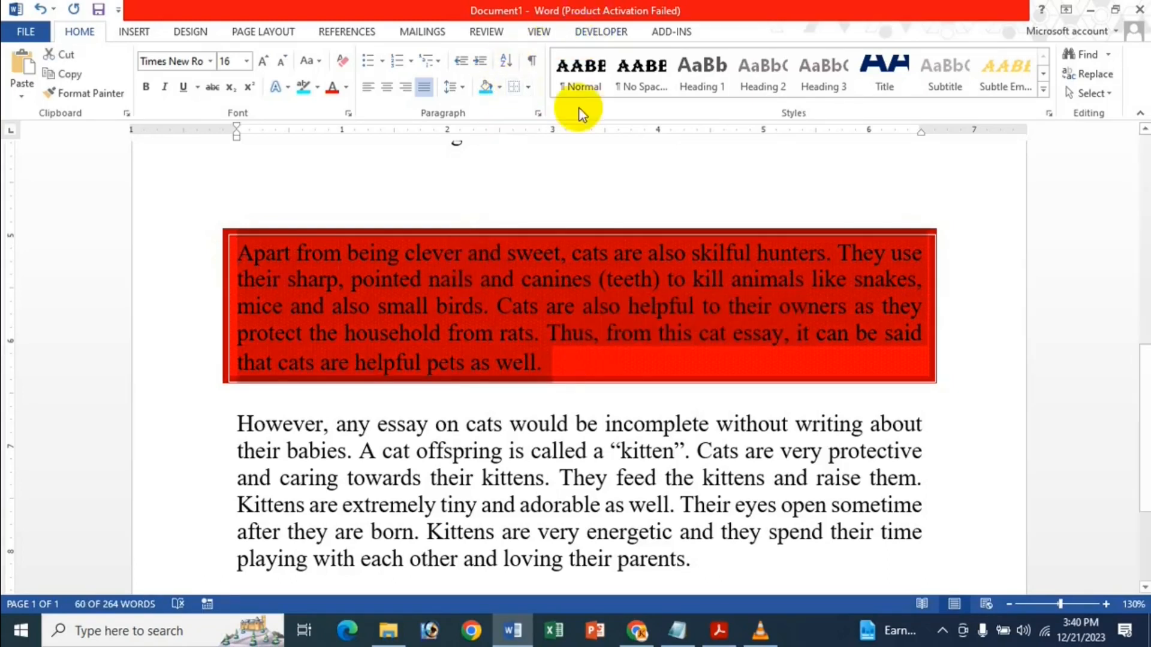
# Set the paragraph's border to None and its shading to No Color fill, Clear pattern.
pyautogui.click(527, 88)
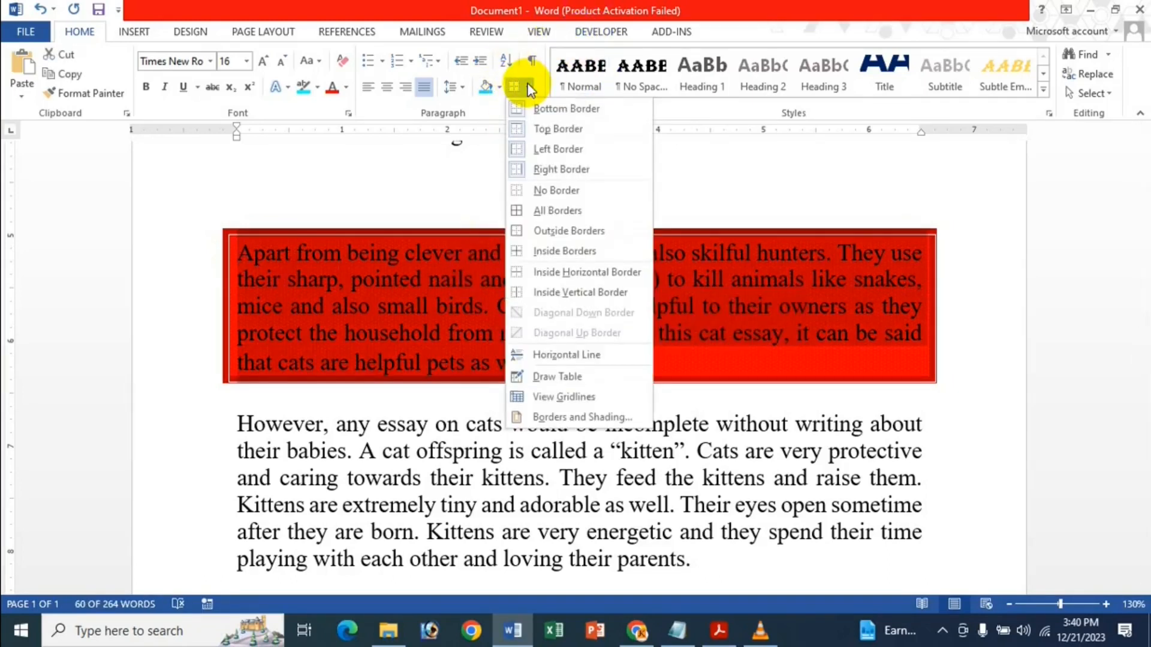
pyautogui.click(584, 416)
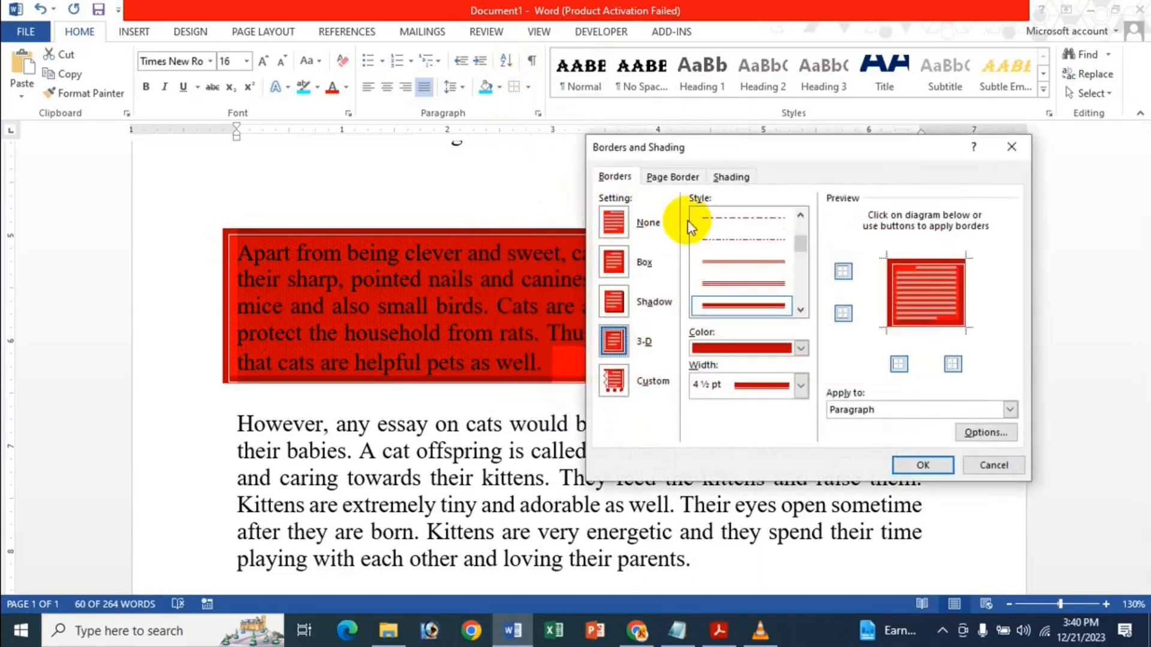
pyautogui.click(625, 228)
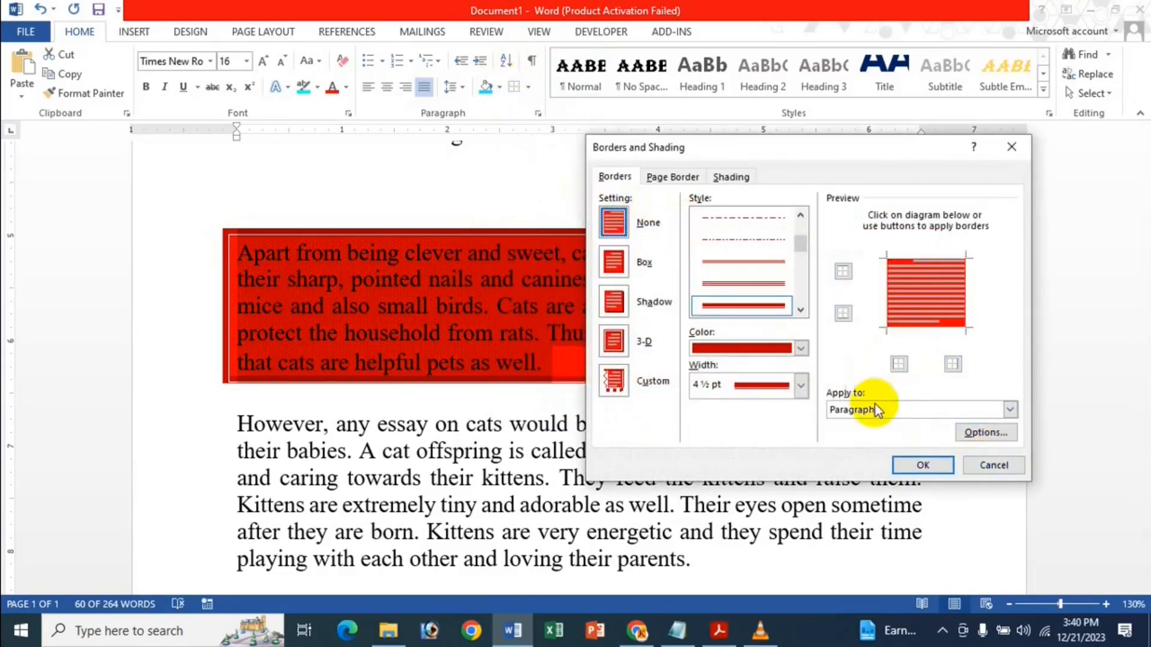
pyautogui.click(728, 177)
pyautogui.click(659, 218)
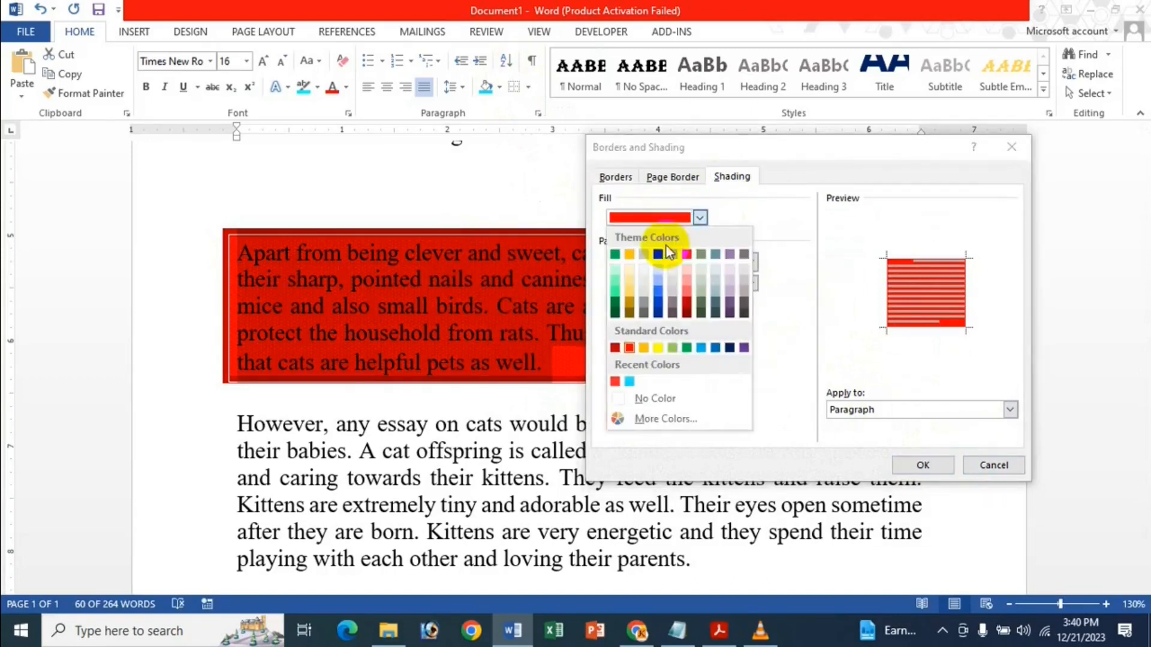
pyautogui.click(653, 399)
pyautogui.click(663, 262)
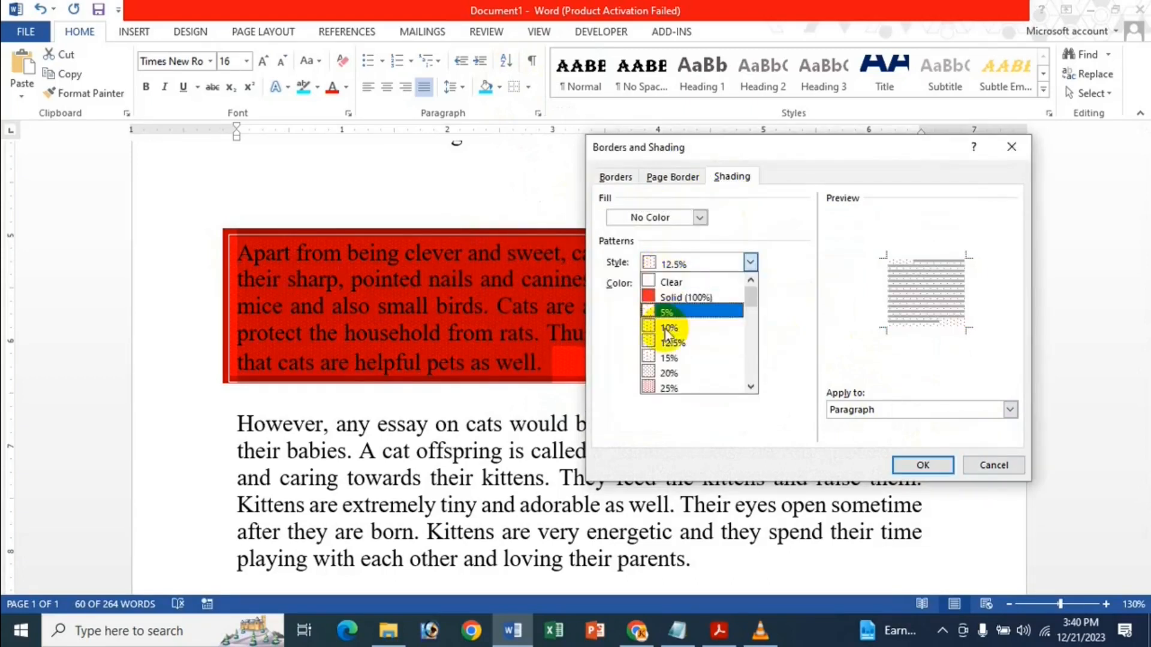
pyautogui.click(680, 288)
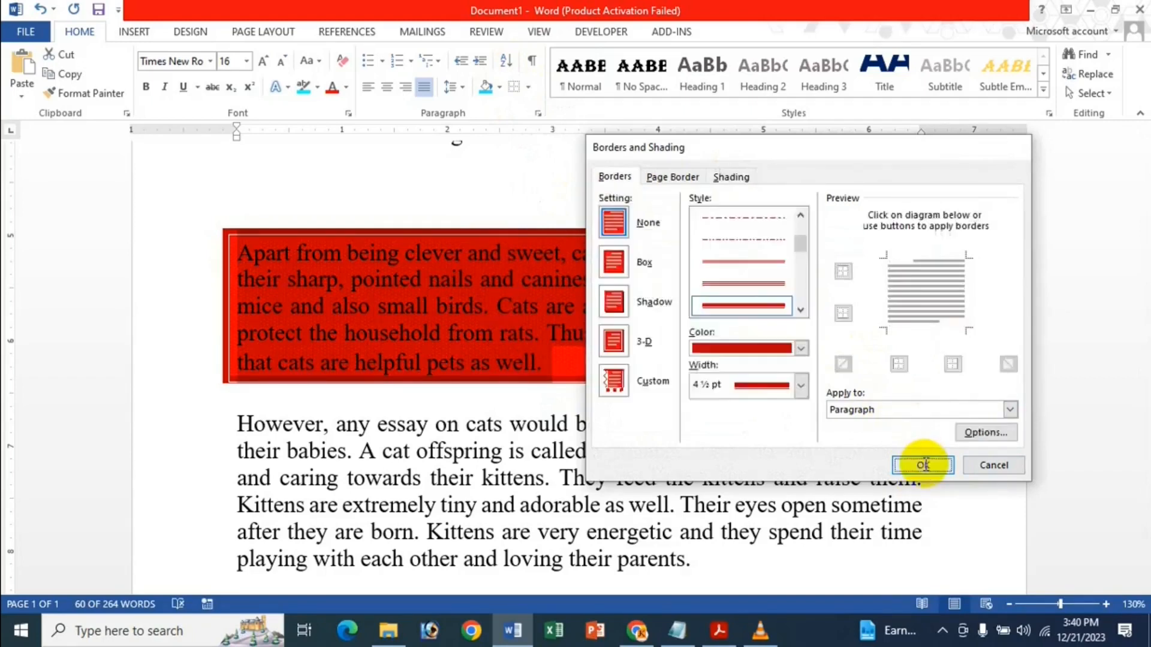
pyautogui.click(923, 465)
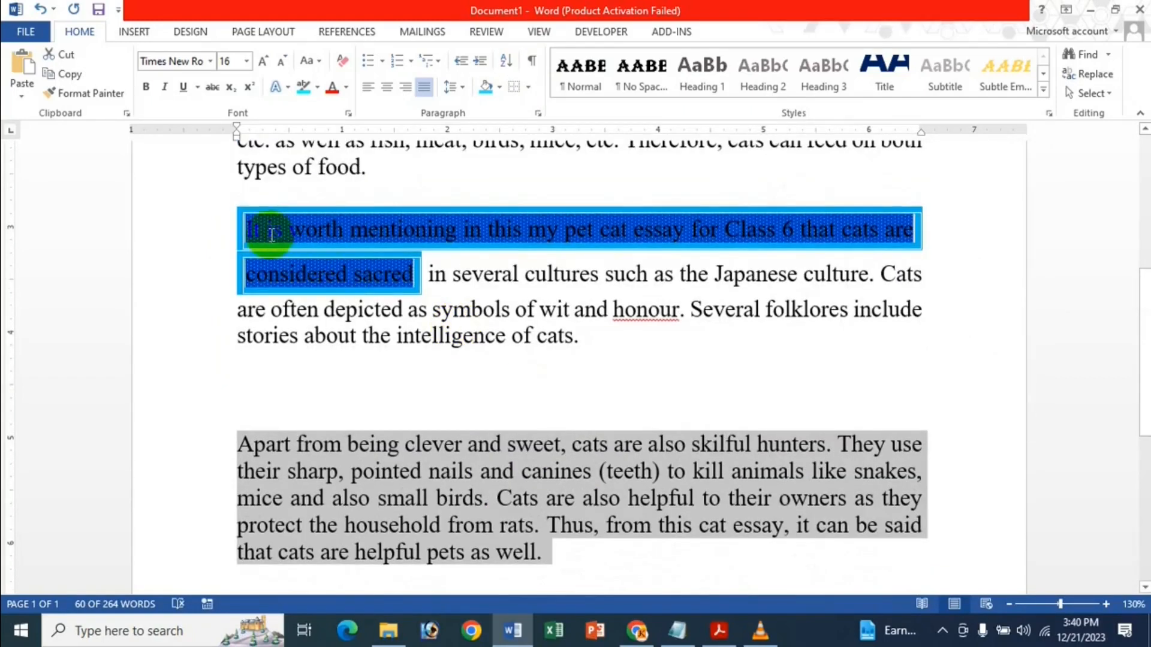
# Select the 'It is worth mentioning … considered sacred' words and set their border to None.
pyautogui.moveTo(240, 228)
pyautogui.mouseDown()
pyautogui.moveTo(424, 269)
pyautogui.moveTo(423, 290)
pyautogui.mouseUp()
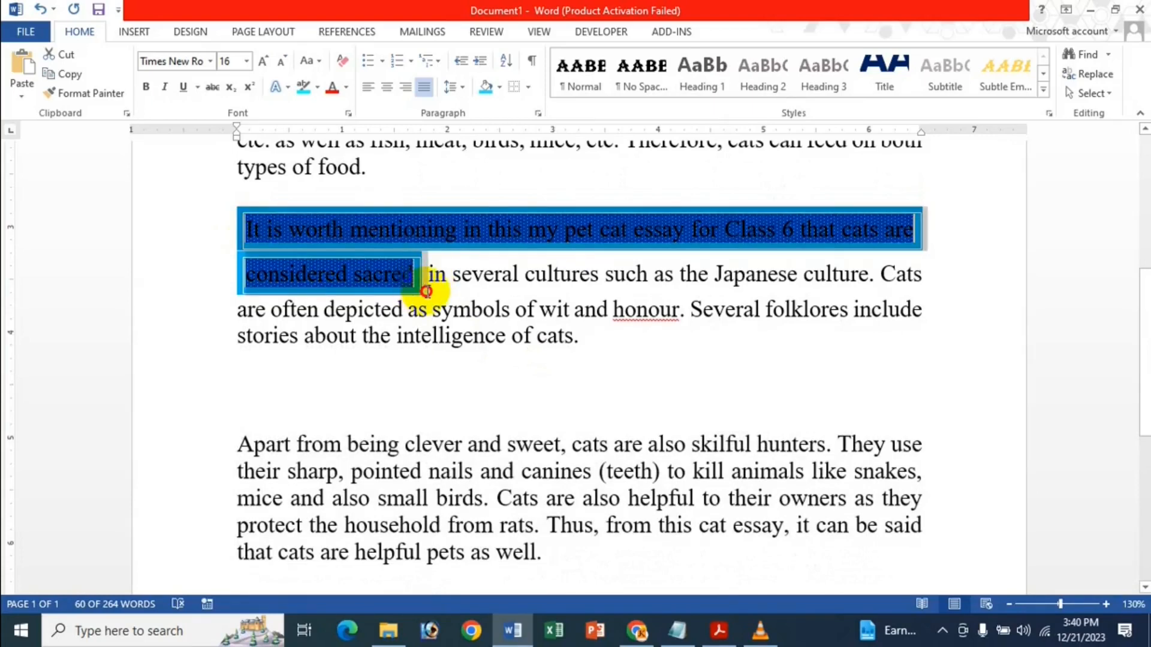
pyautogui.click(498, 88)
pyautogui.click(509, 130)
pyautogui.click(528, 88)
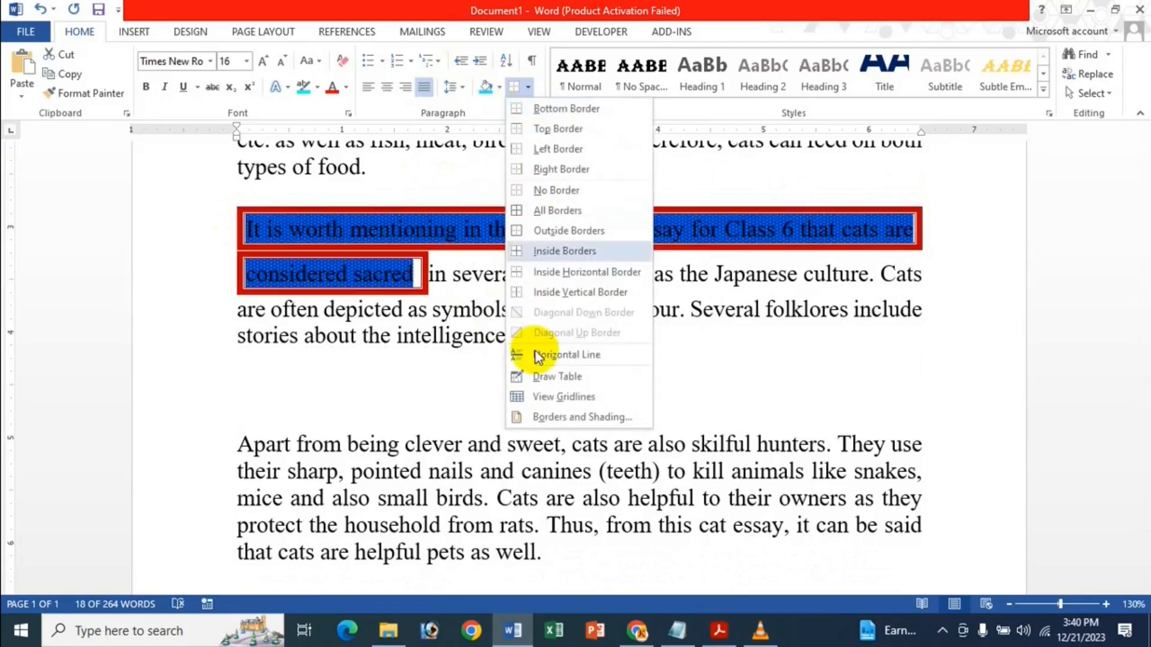
pyautogui.click(547, 417)
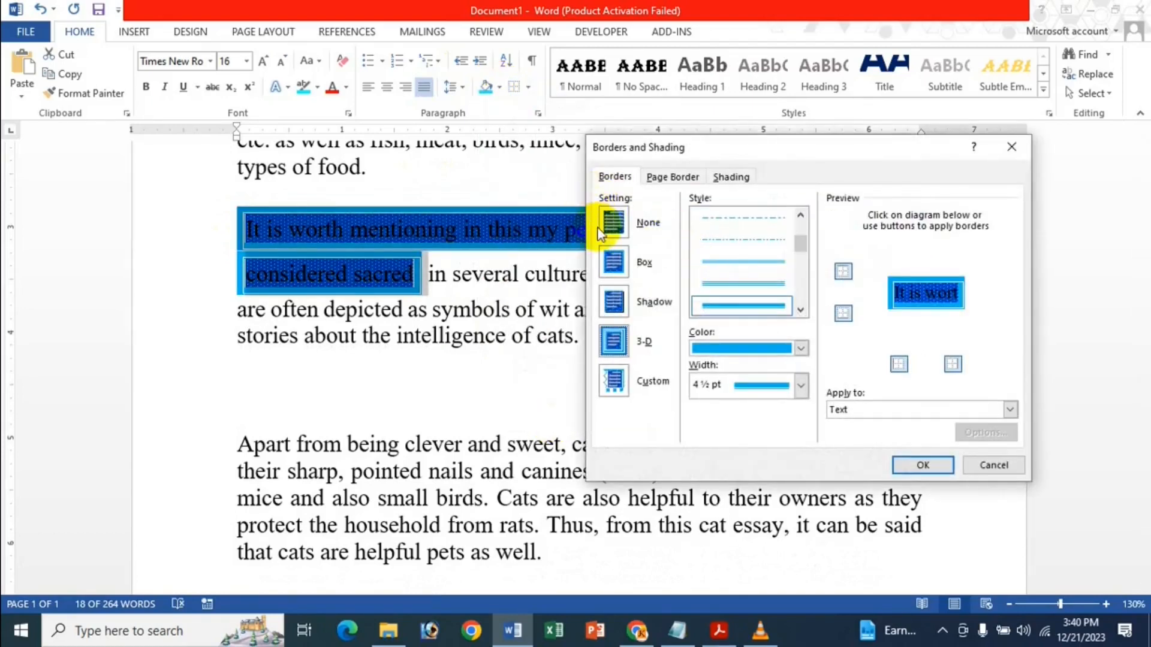
pyautogui.click(613, 223)
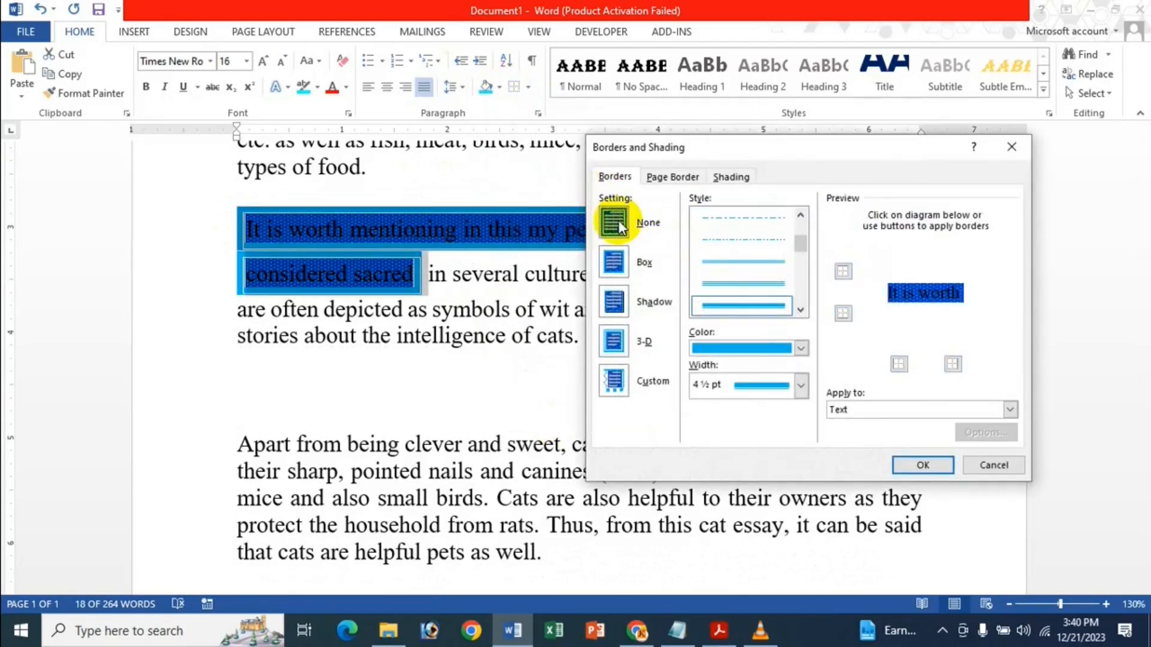
# Clear their shading to No Color fill with a Clear pattern and apply.
pyautogui.click(738, 178)
pyautogui.click(699, 217)
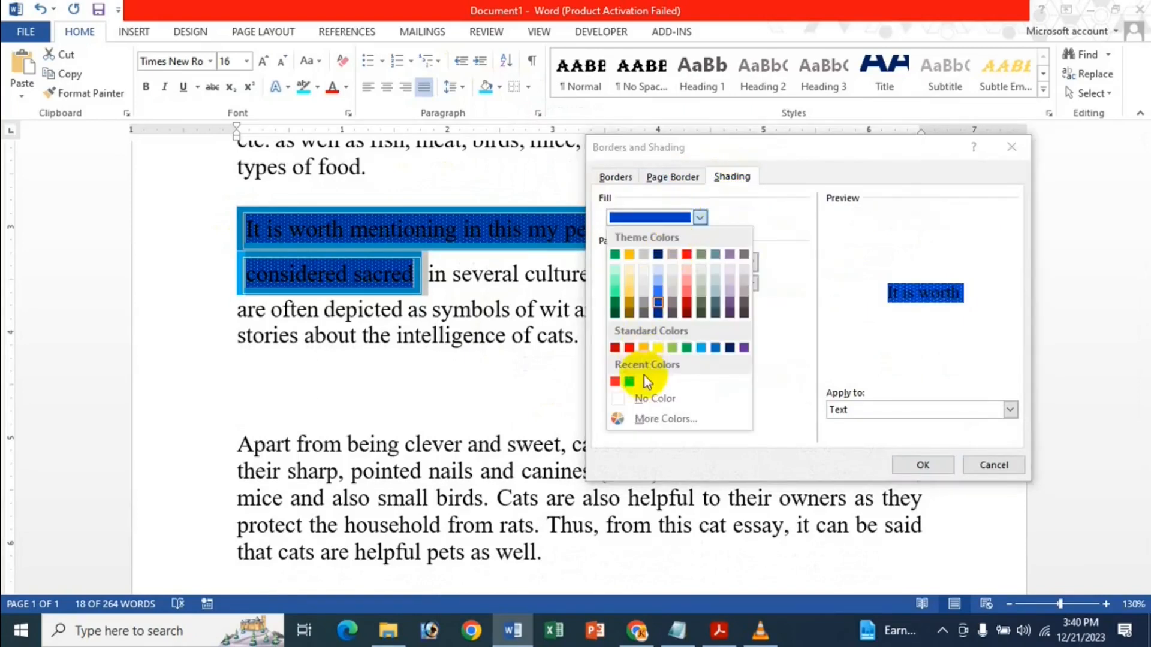
pyautogui.click(649, 401)
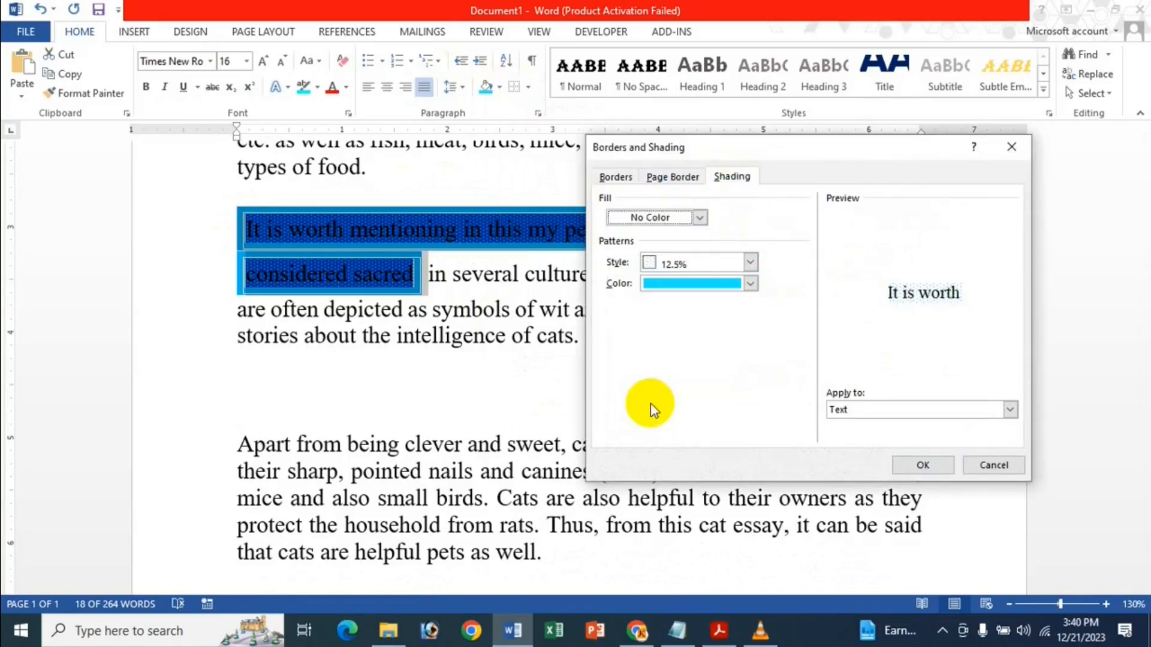
pyautogui.click(737, 260)
pyautogui.click(720, 283)
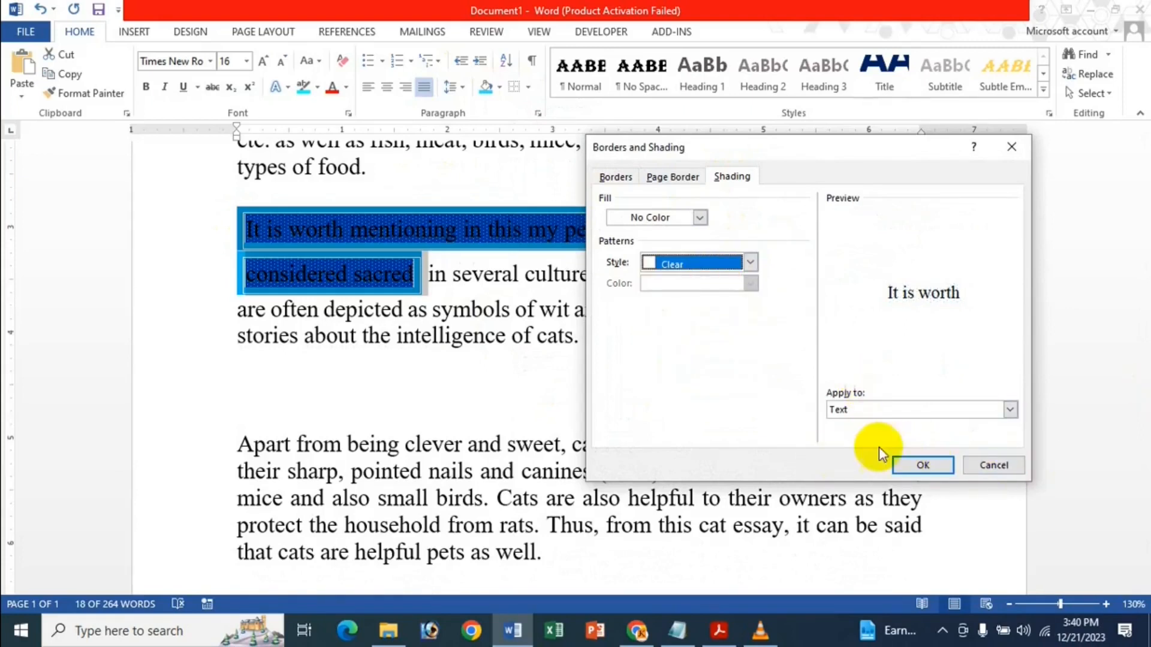
pyautogui.click(920, 465)
pyautogui.scroll(2, 380, 270)
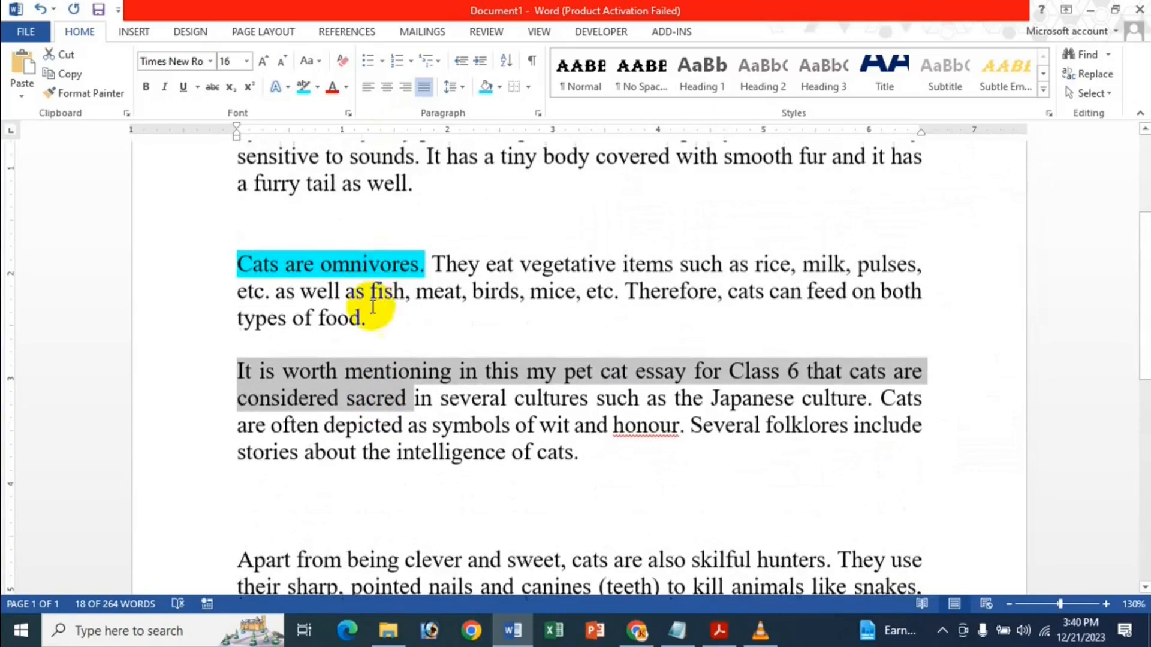
# Deselect the text and choose the 3-D setting for a new page border in Borders and Shading.
pyautogui.click(418, 316)
pyautogui.scroll(1, 457, 347)
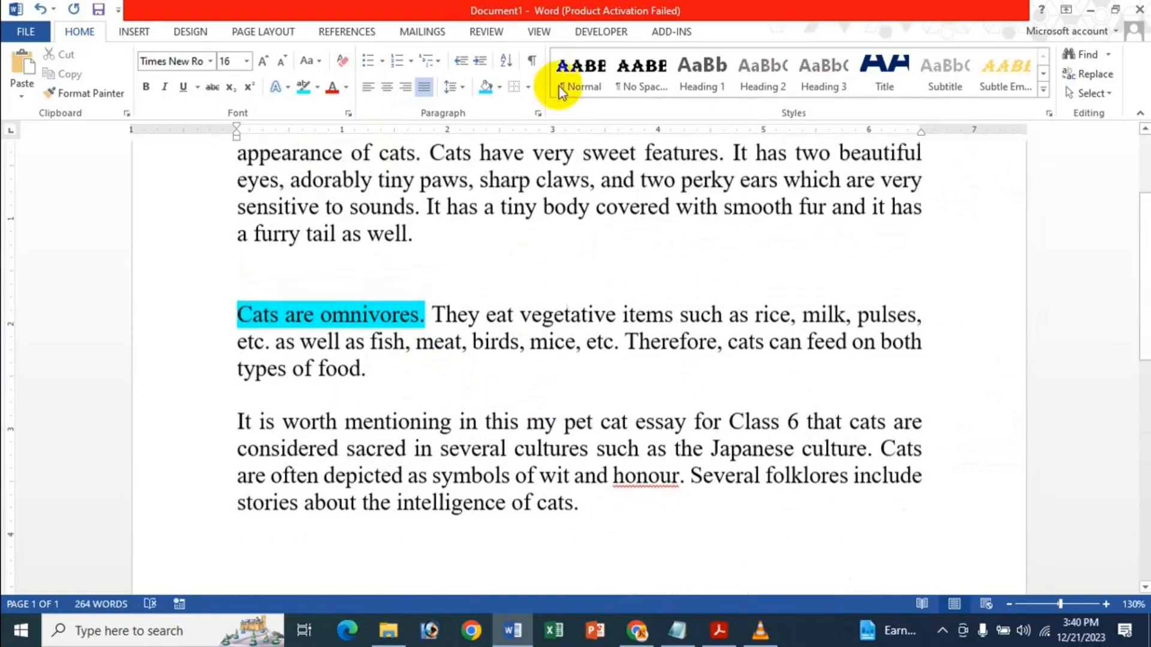
pyautogui.scroll(3, 420, 187)
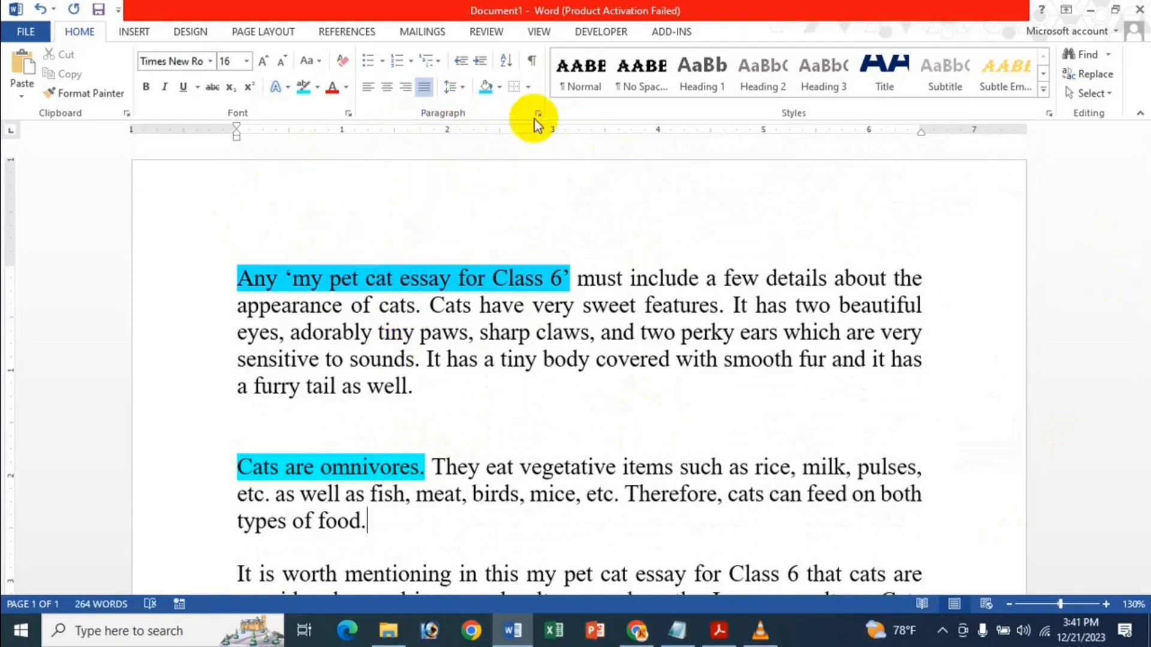
pyautogui.click(528, 87)
pyautogui.click(571, 416)
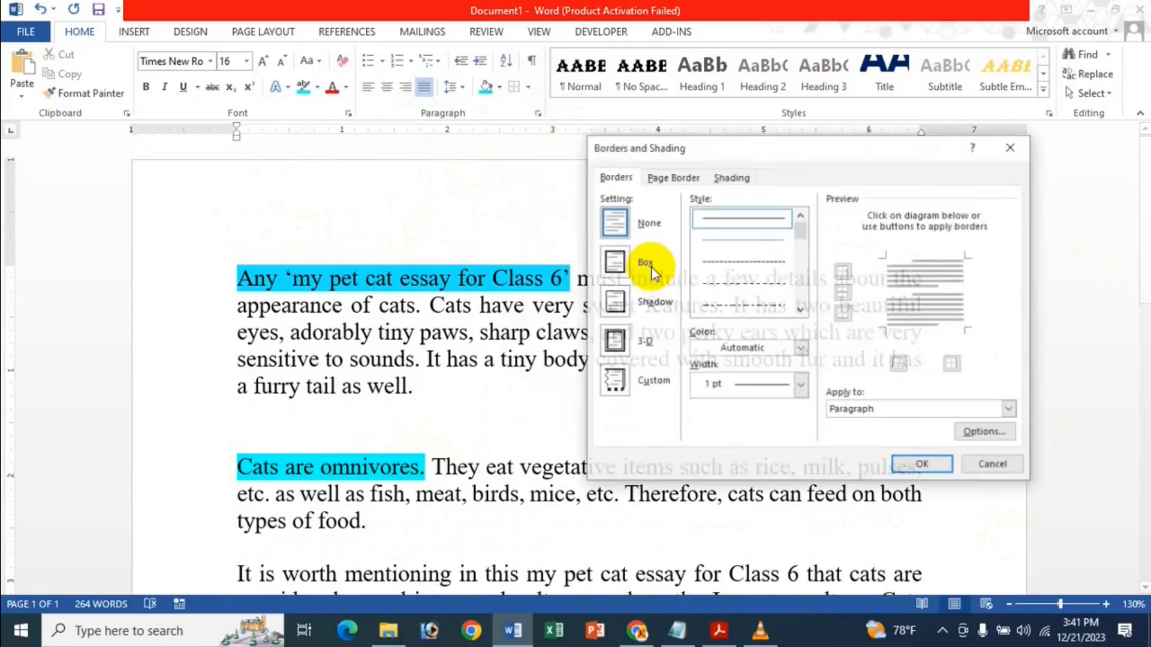
pyautogui.click(681, 180)
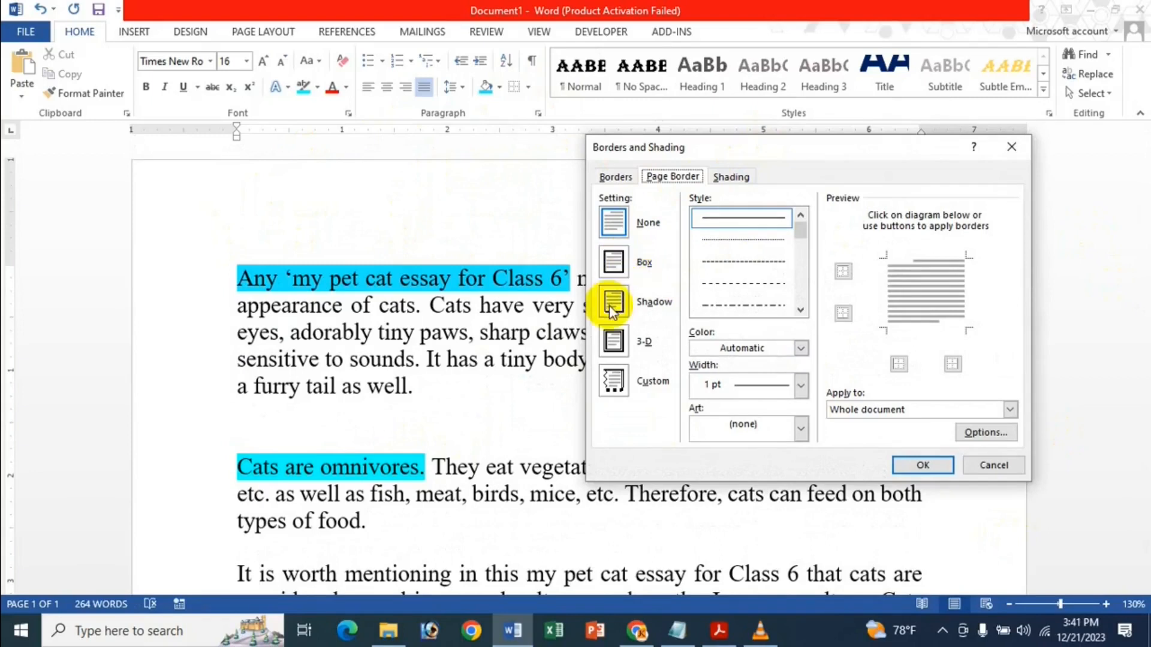
pyautogui.click(614, 339)
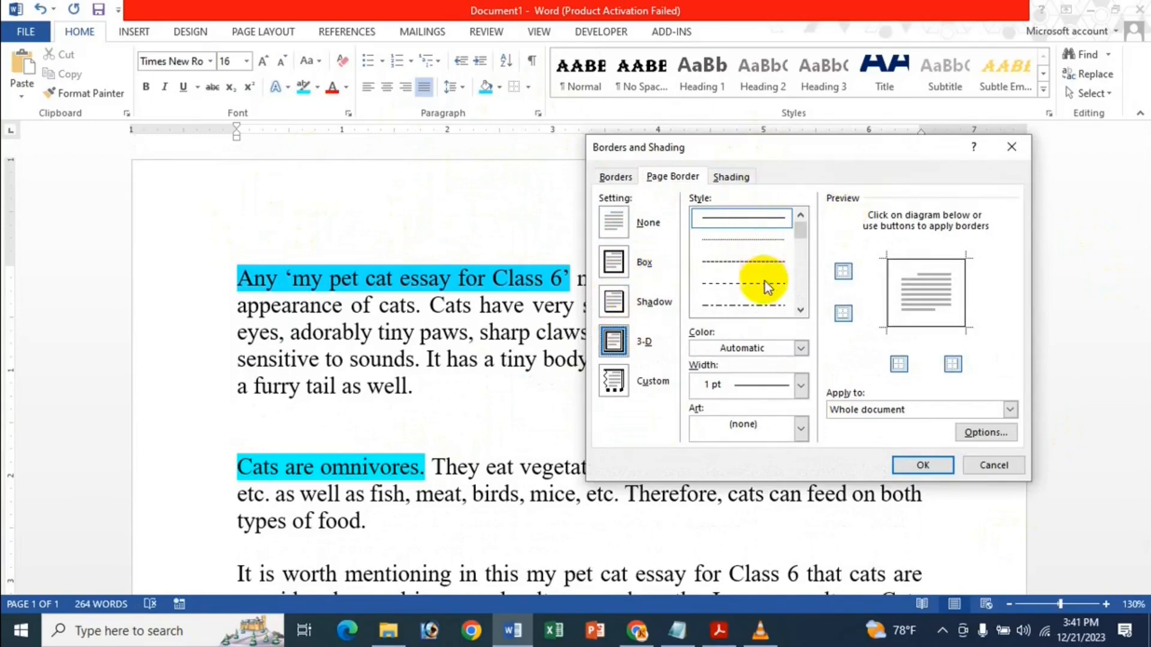
# Make the 3-D border thick-thin, yellow and 4 ½ pt wide, and apply it to the whole document.
pyautogui.click(800, 310)
pyautogui.click(801, 310)
pyautogui.click(800, 310)
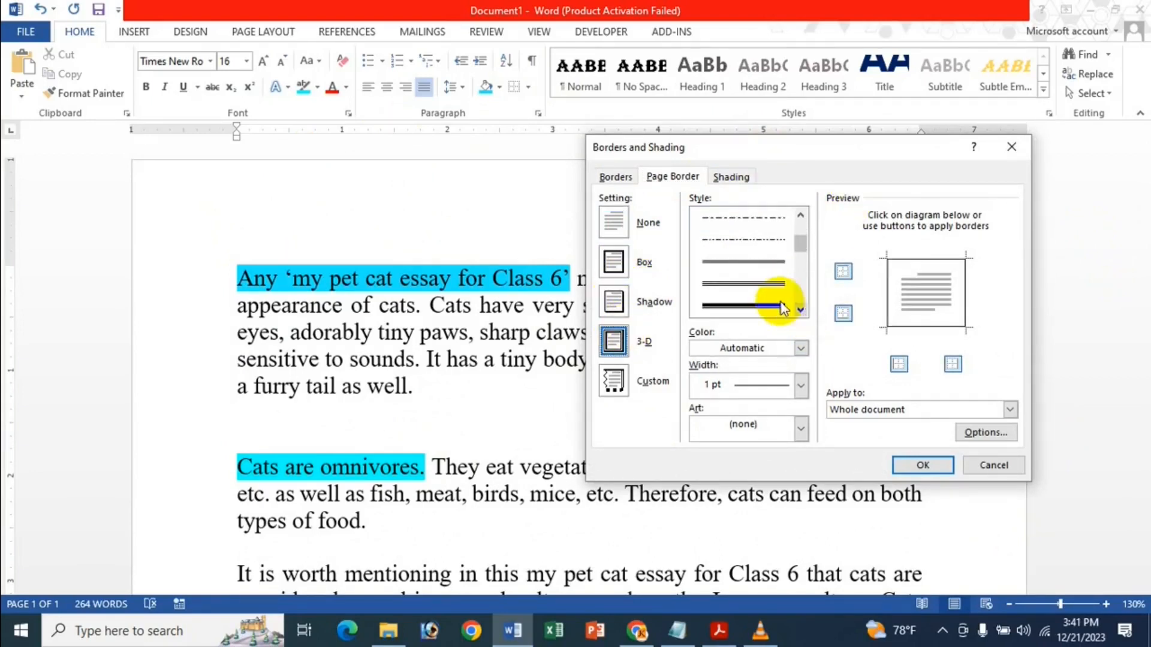
pyautogui.click(779, 308)
pyautogui.click(762, 348)
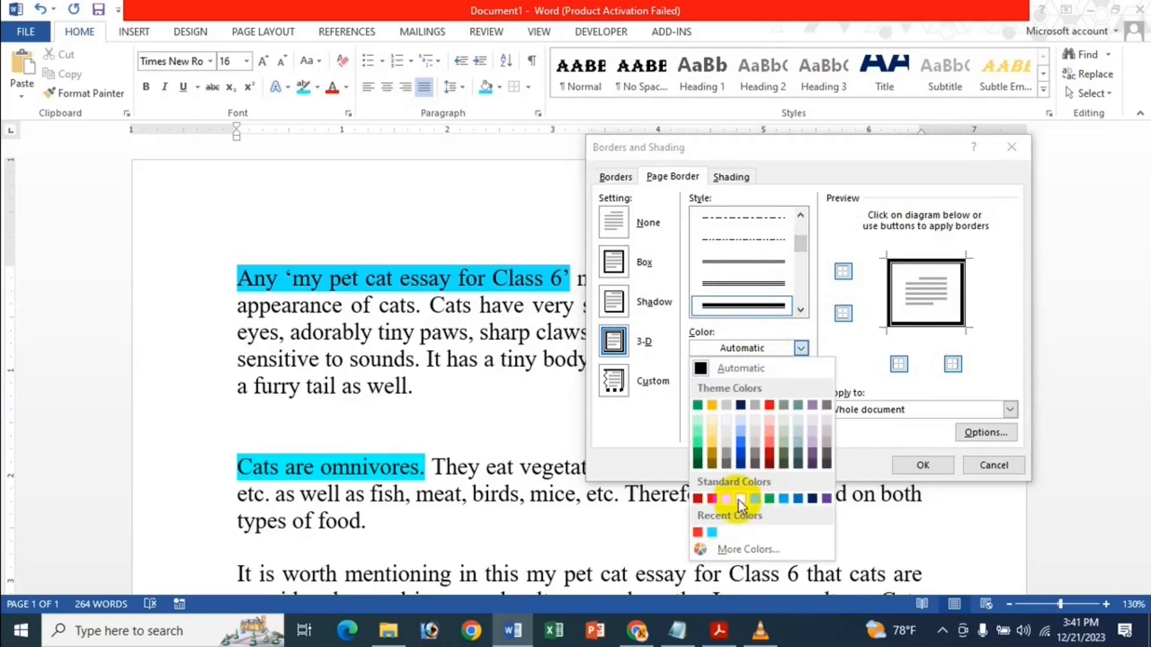
pyautogui.click(739, 499)
pyautogui.click(750, 373)
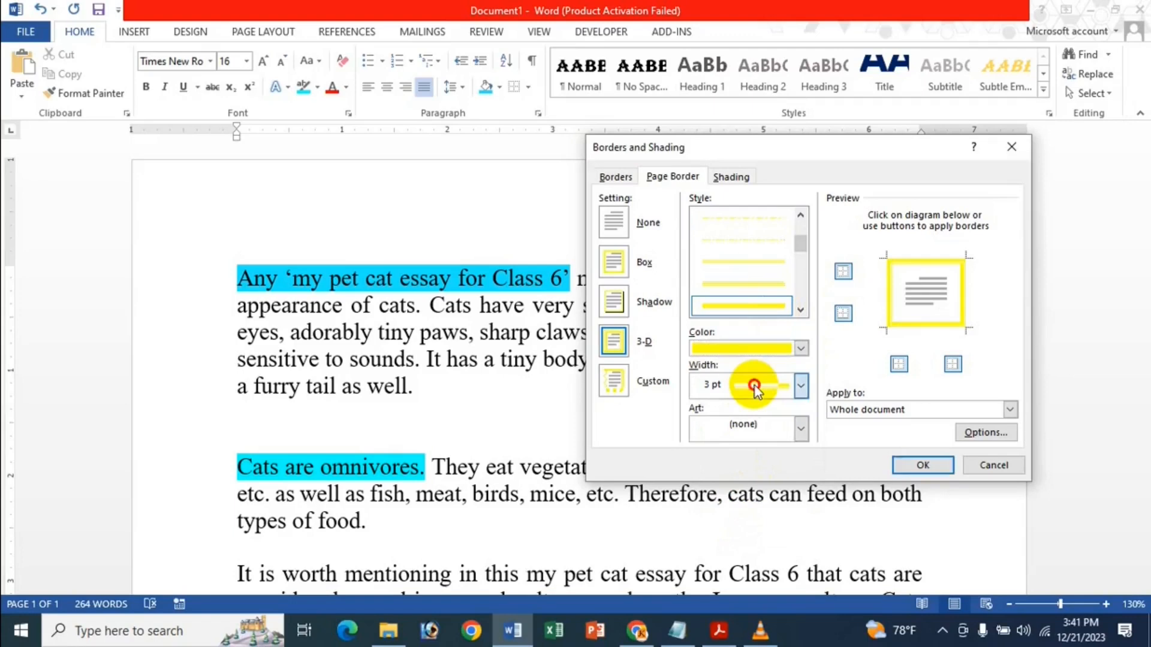
pyautogui.click(766, 478)
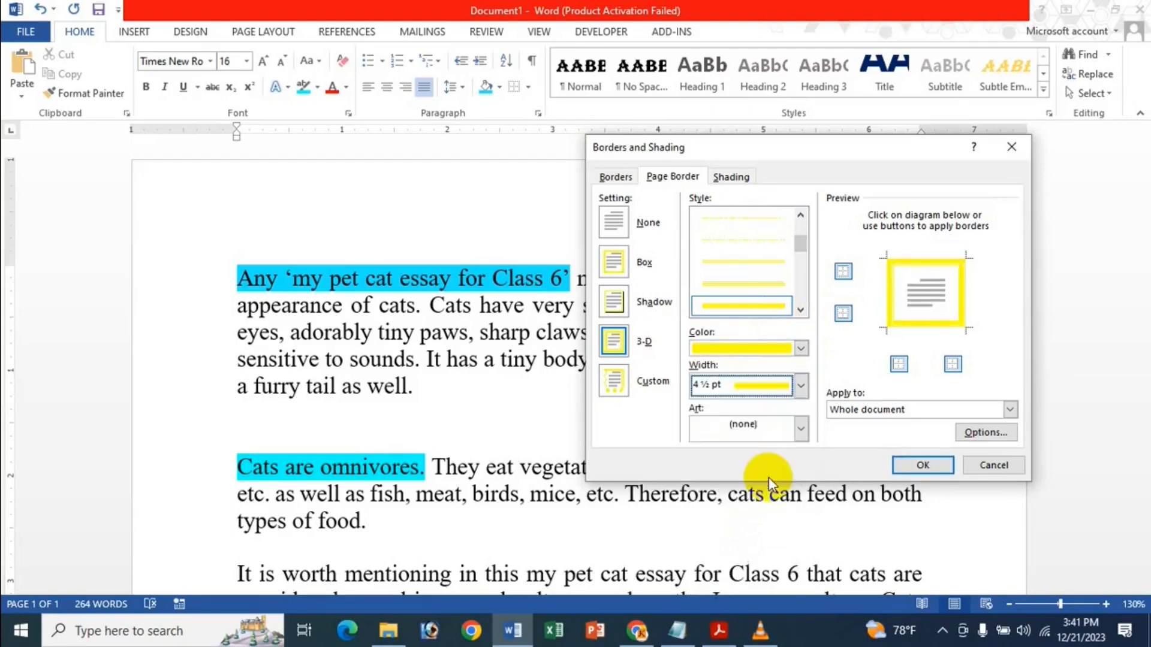
pyautogui.click(918, 464)
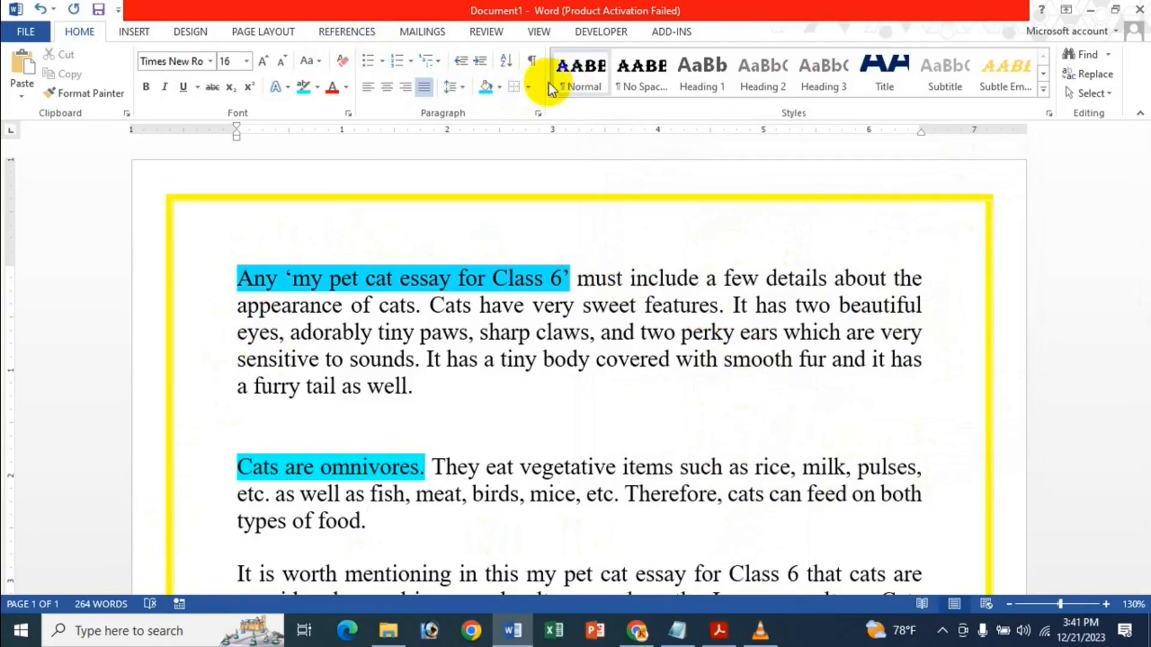
pyautogui.click(528, 87)
# Clear the page border to None and apply the 31 pt green fir-tree art border instead.
pyautogui.click(574, 417)
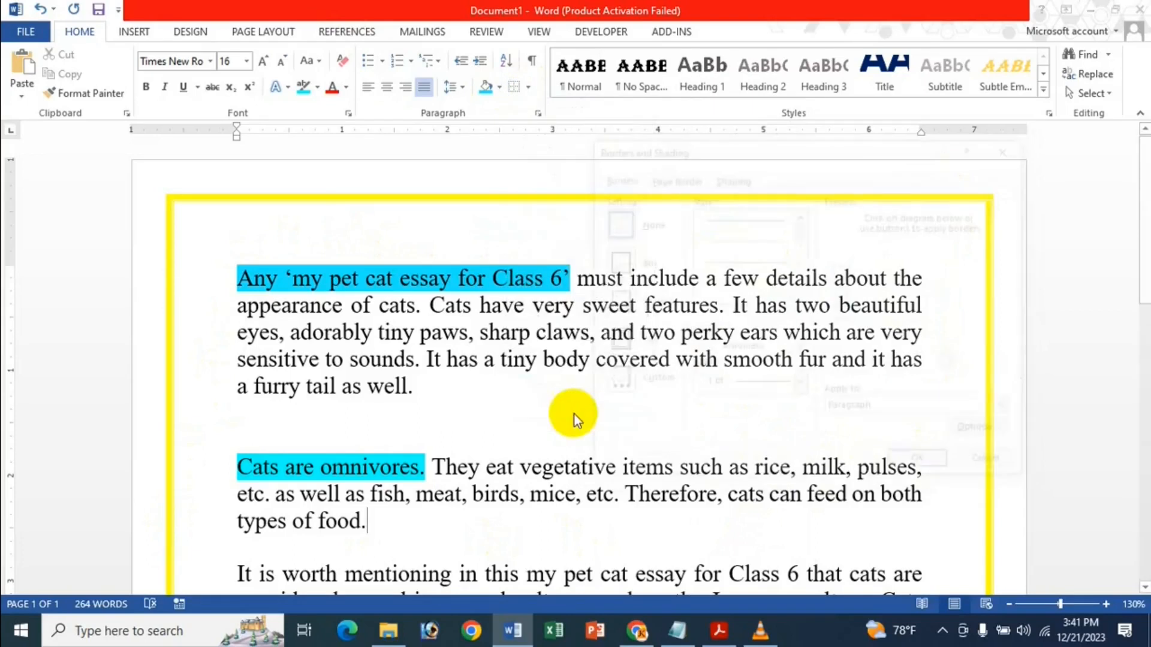
pyautogui.click(690, 178)
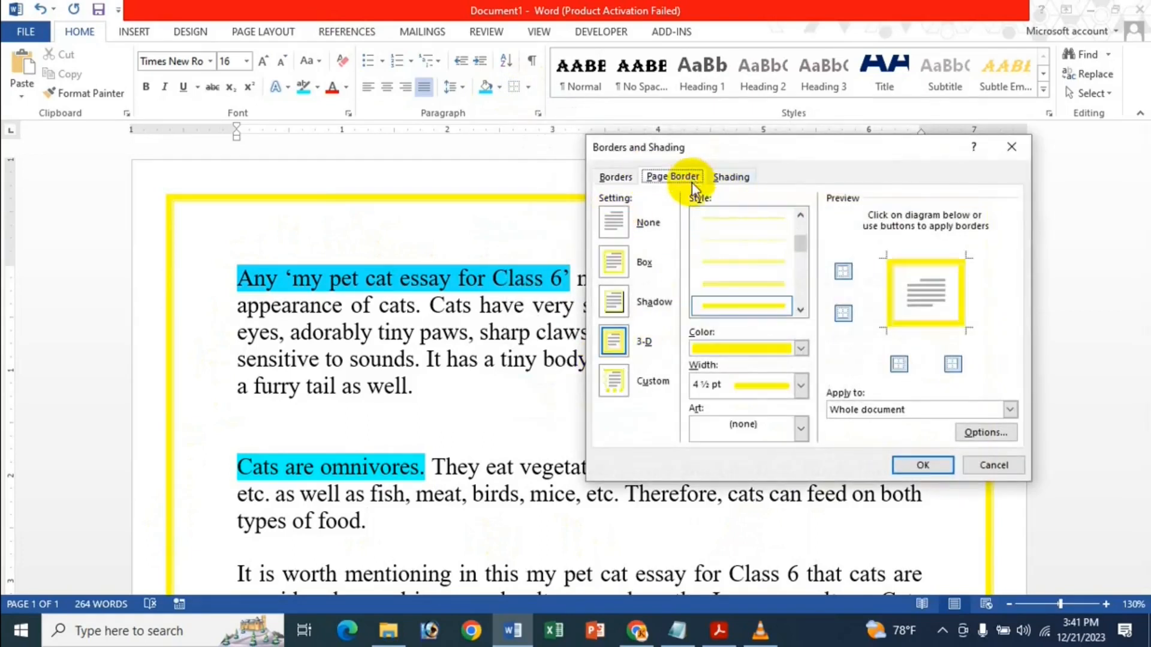
pyautogui.click(610, 231)
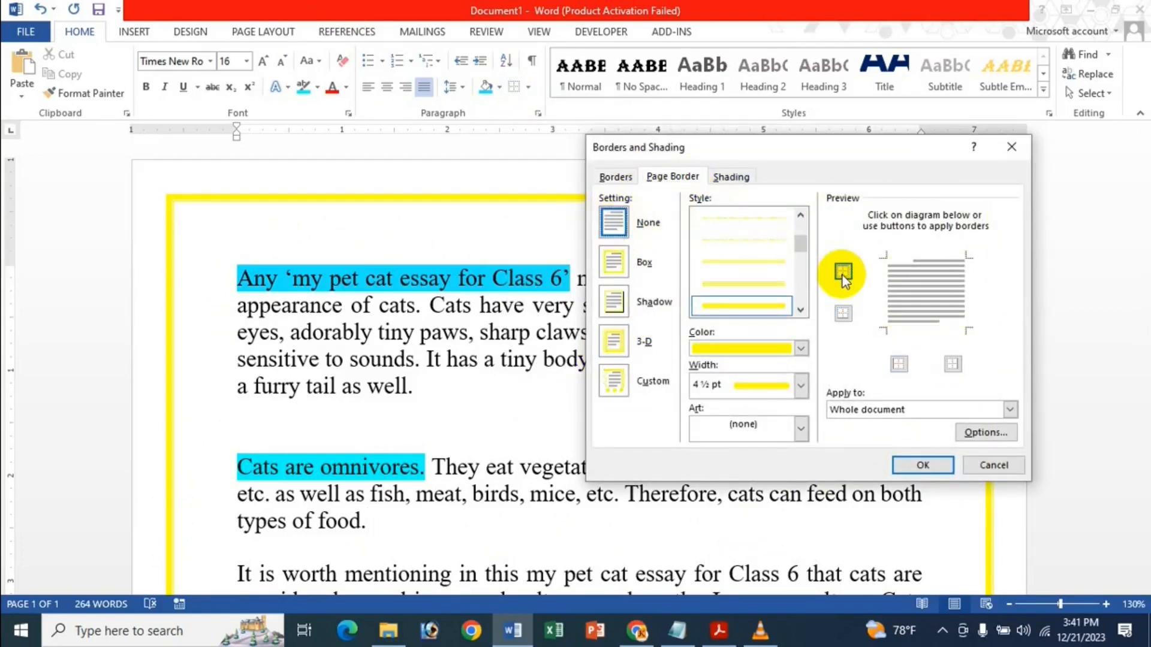
pyautogui.click(757, 430)
pyautogui.scroll(-3, 749, 509)
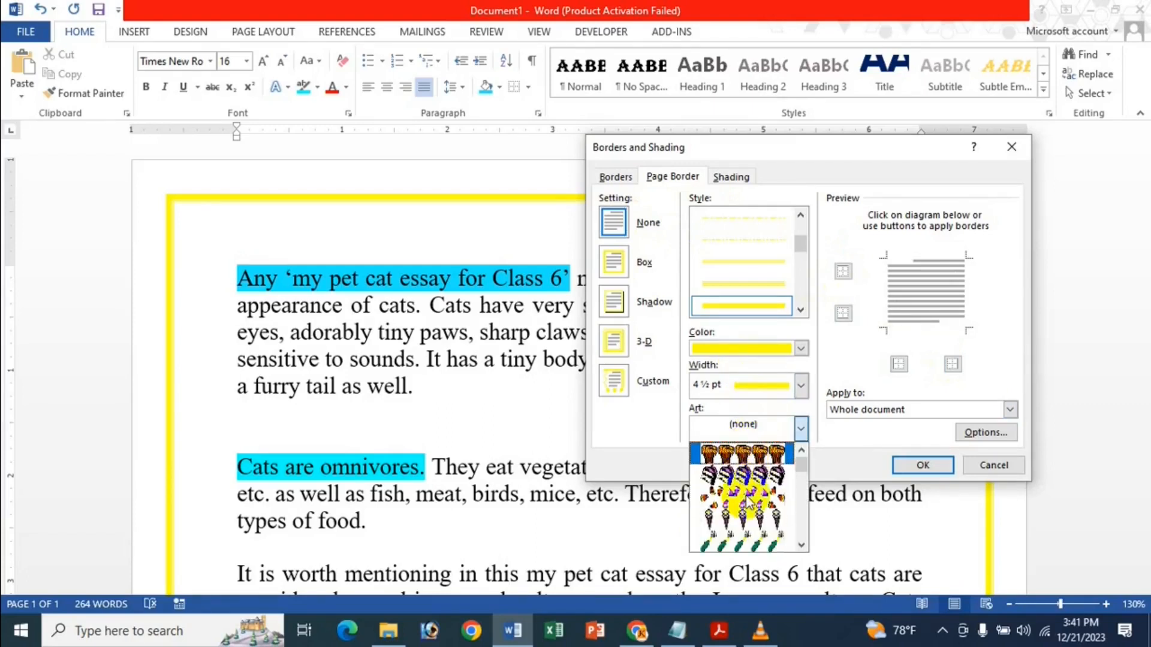
pyautogui.scroll(-2, 757, 522)
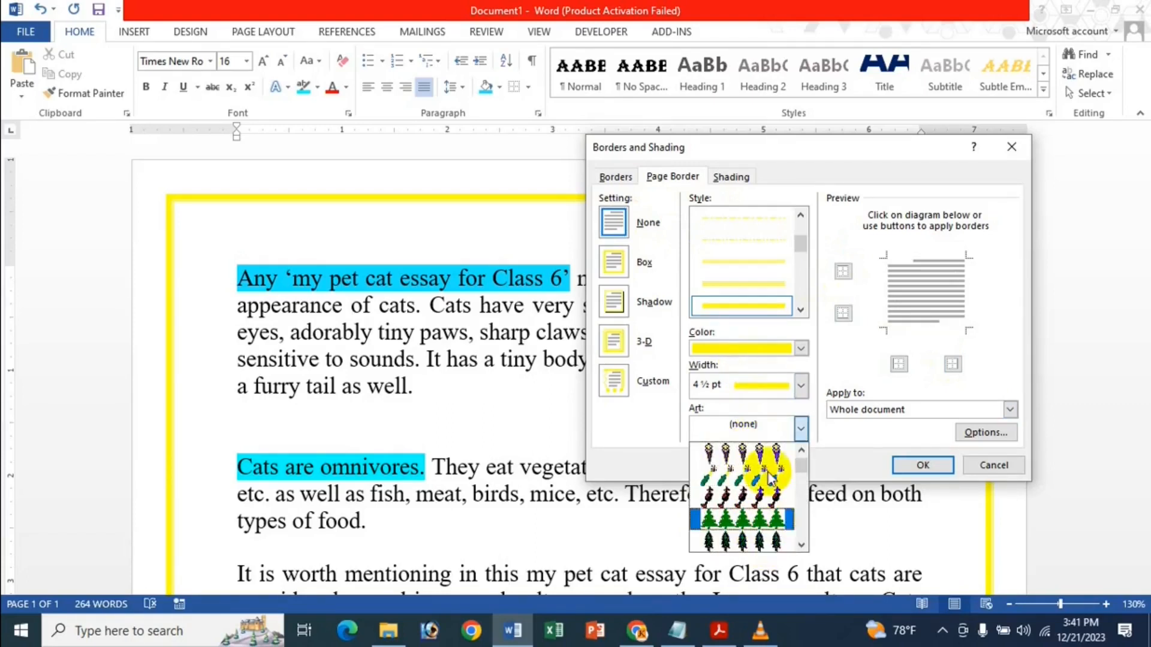
pyautogui.click(779, 521)
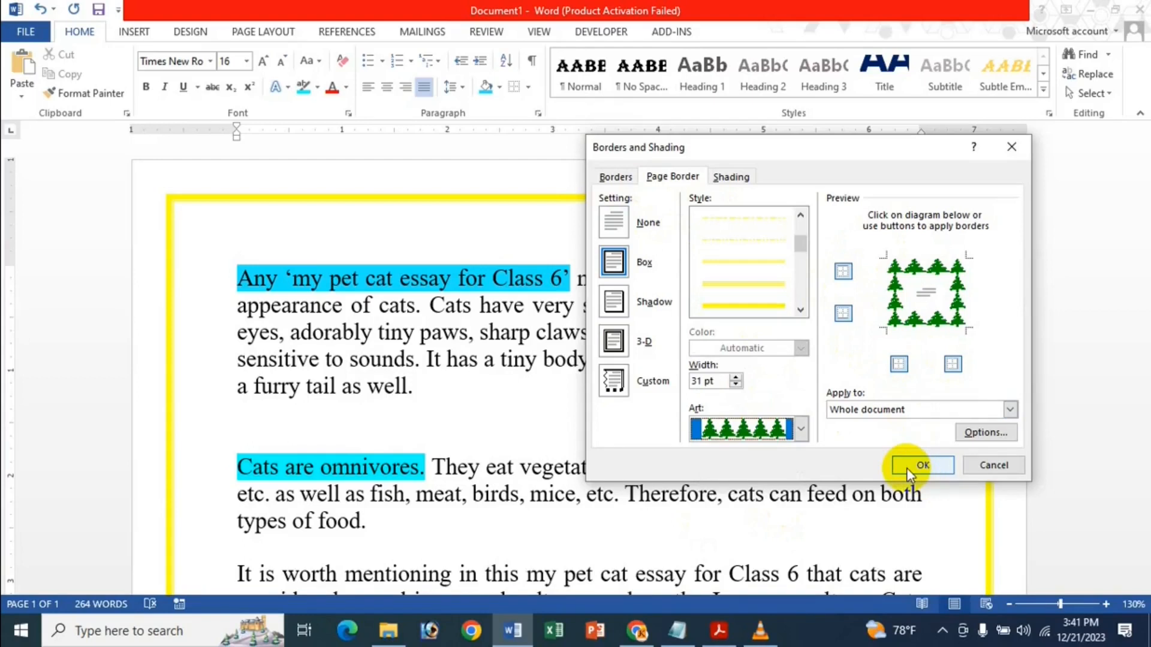
pyautogui.click(922, 466)
pyautogui.scroll(-2, 431, 207)
pyautogui.scroll(-7, 431, 207)
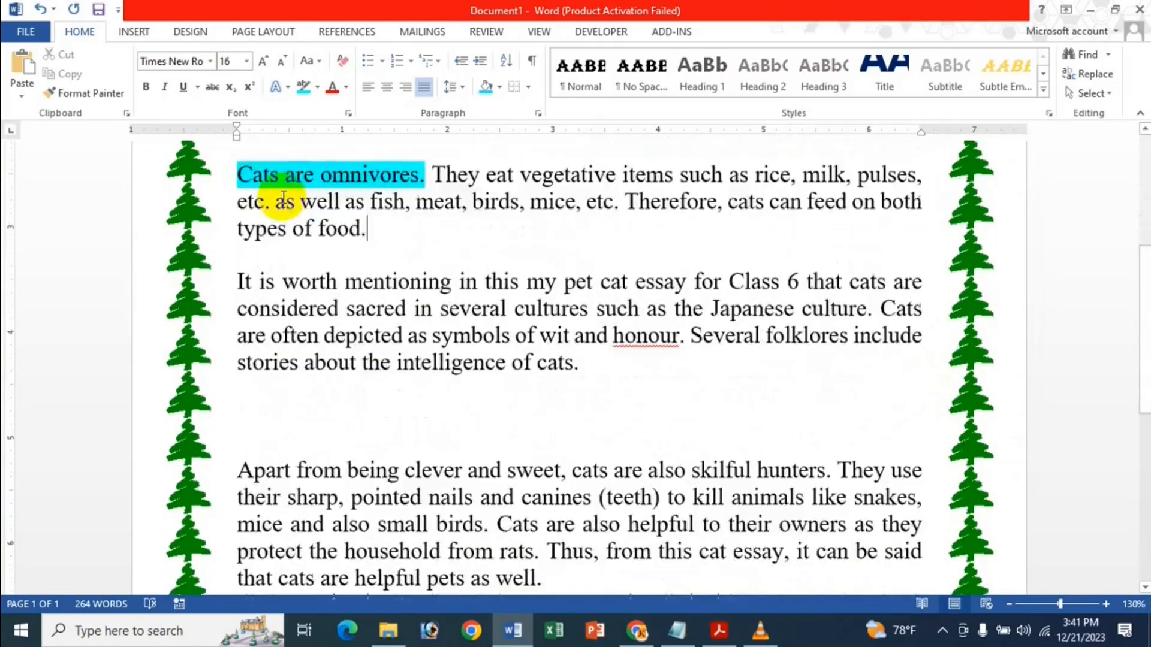
pyautogui.scroll(9, 249, 218)
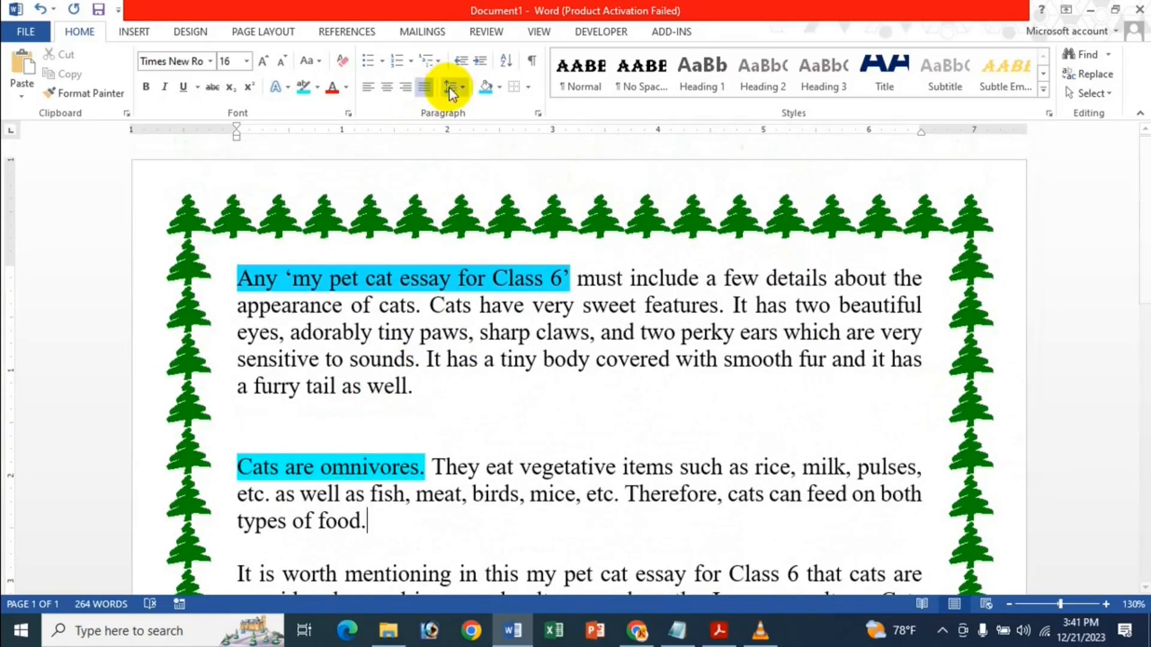
# Pick the yellow star pattern from the page border Art list in place of the fir trees.
pyautogui.click(528, 96)
pyautogui.click(545, 419)
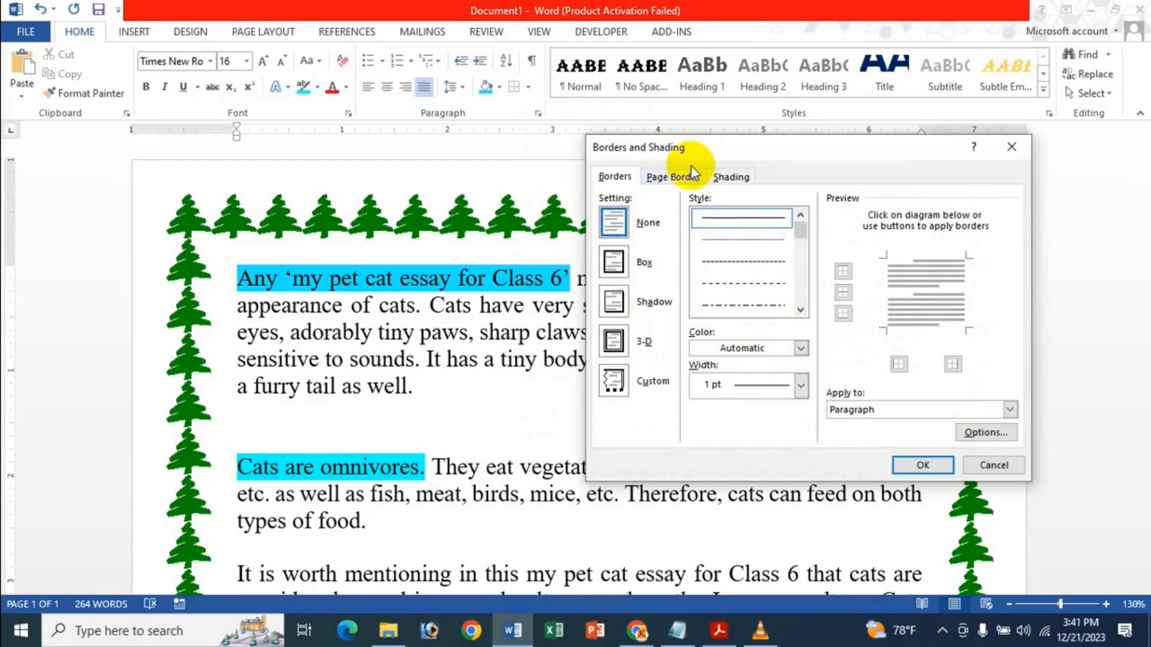
pyautogui.click(673, 176)
pyautogui.click(773, 429)
pyautogui.scroll(-5, 753, 508)
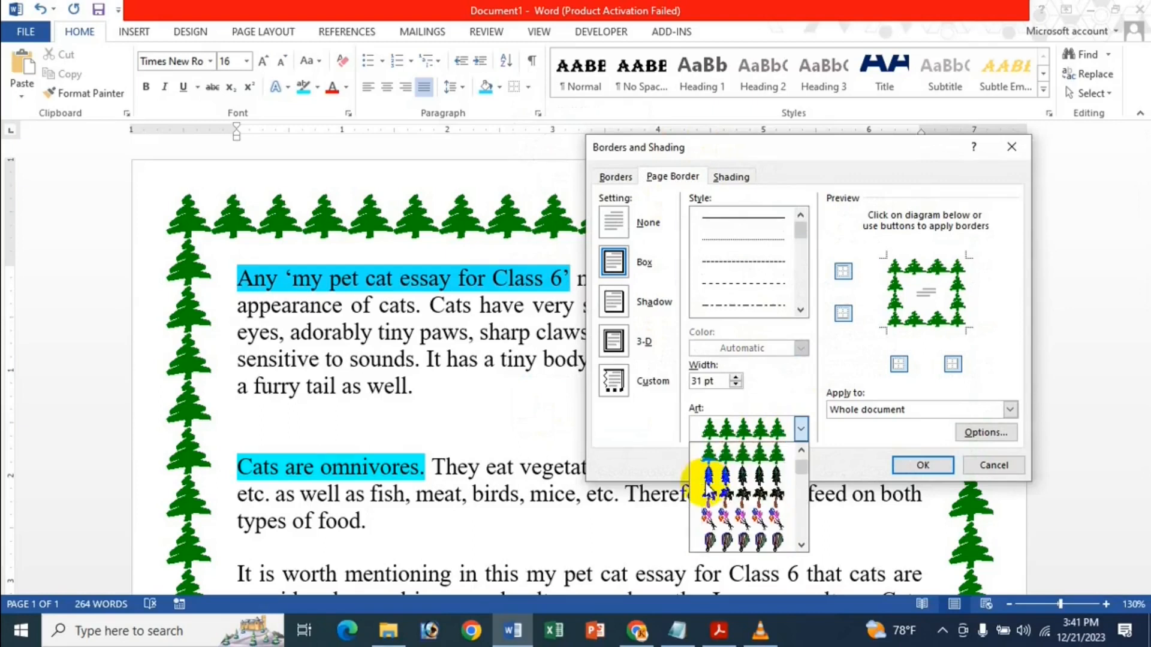
pyautogui.scroll(-6, 727, 493)
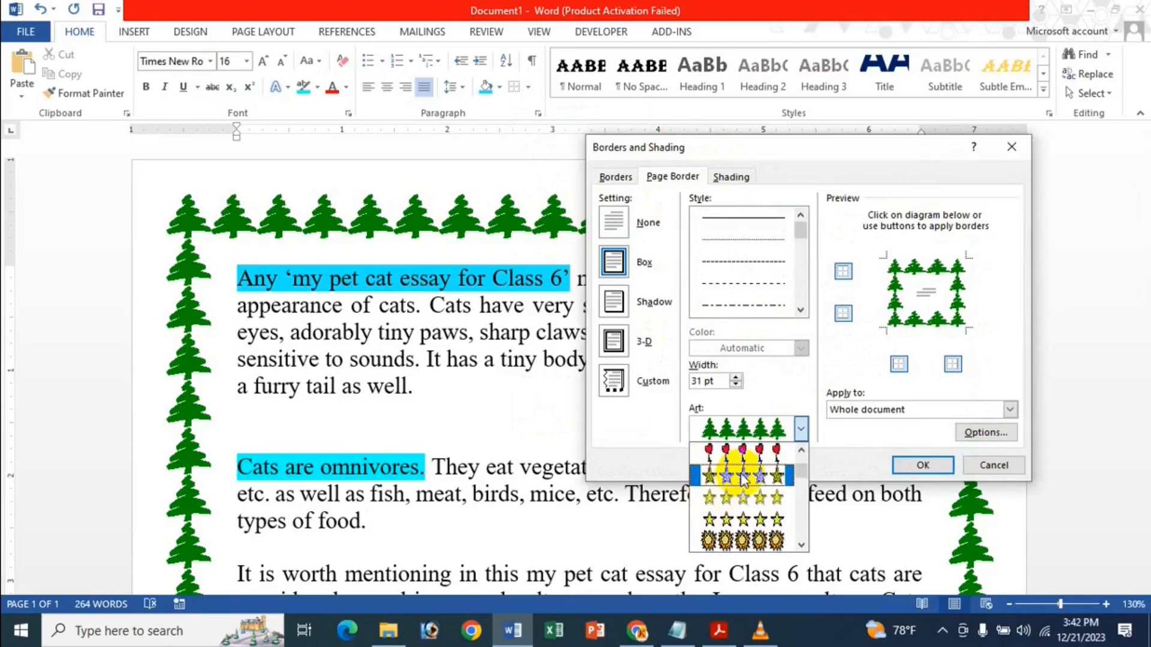
pyautogui.click(740, 480)
pyautogui.click(931, 465)
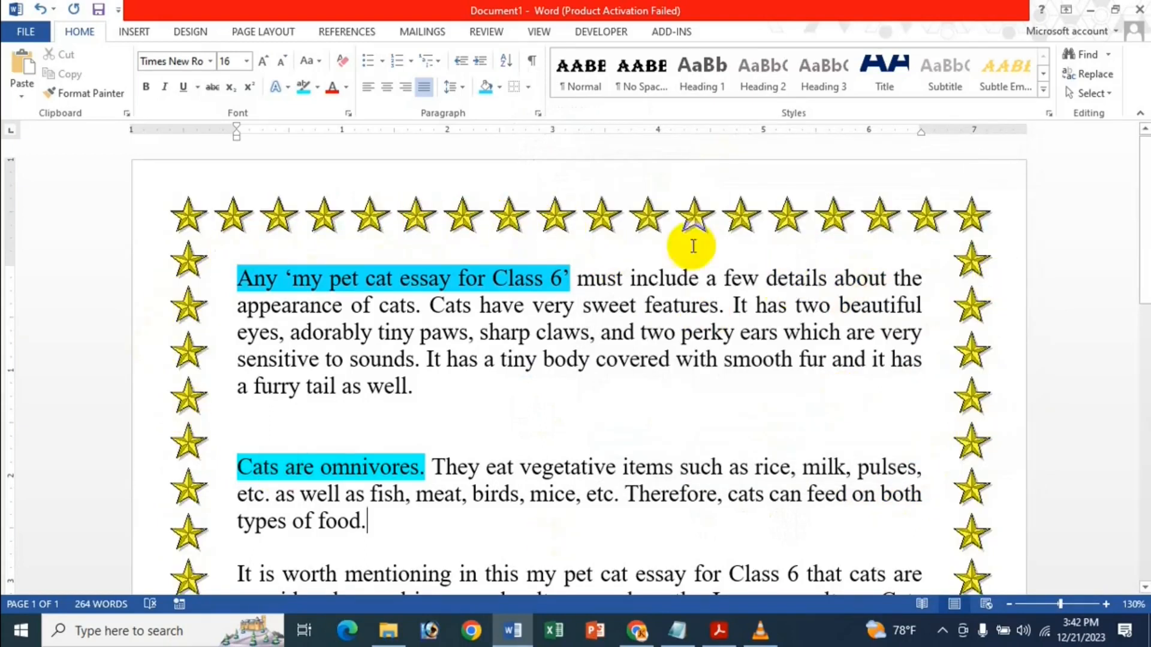
# Set the page border to None, then undo with Ctrl+Z to restore the yellow stars.
pyautogui.click(527, 88)
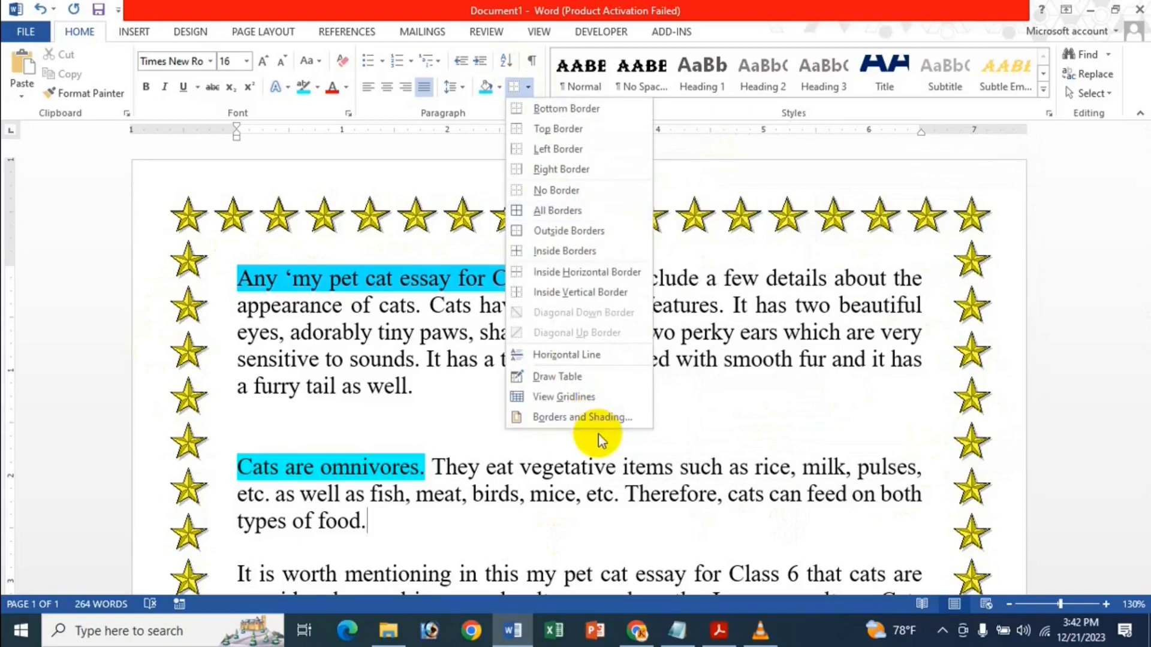
pyautogui.click(617, 417)
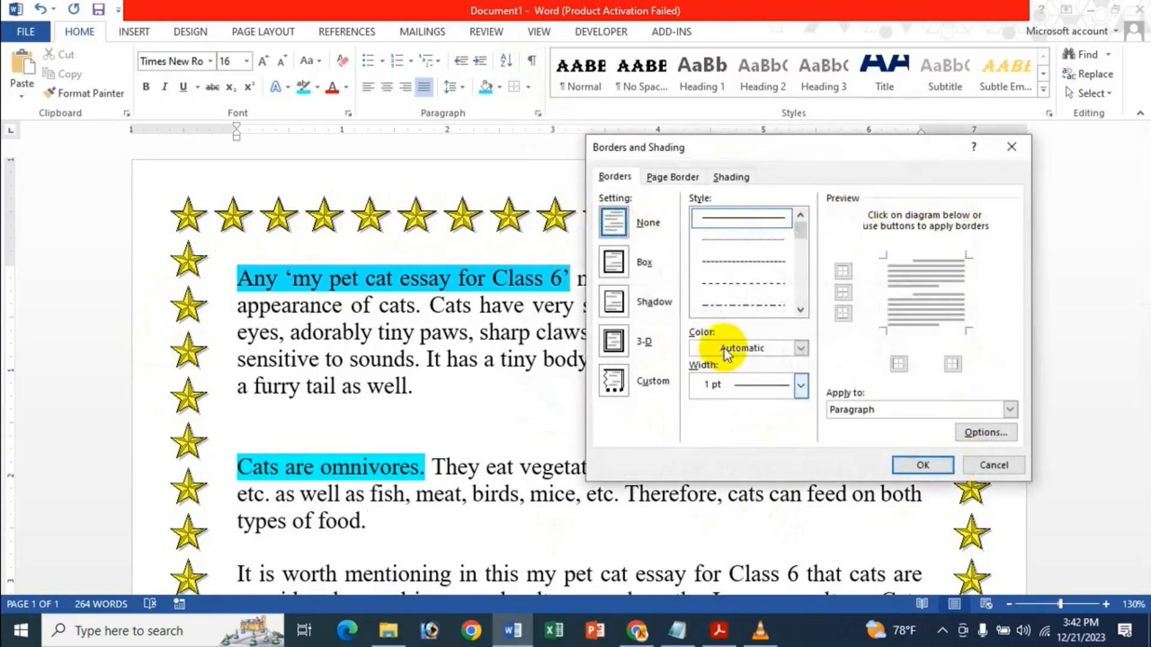
pyautogui.click(672, 177)
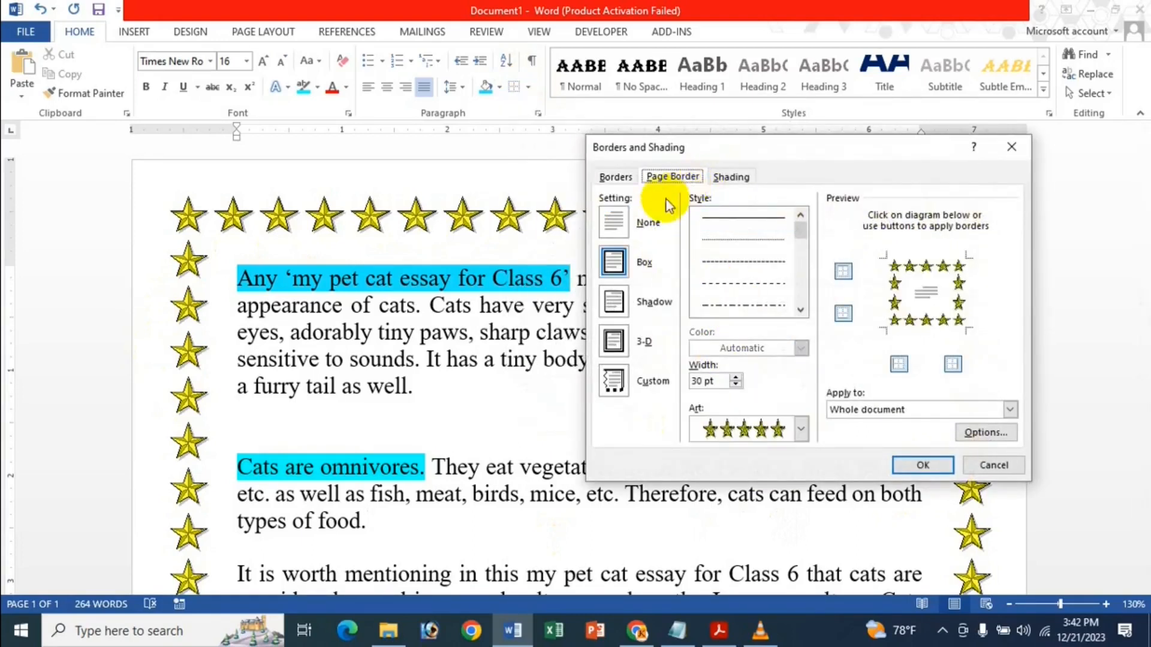
pyautogui.click(613, 221)
pyautogui.click(926, 465)
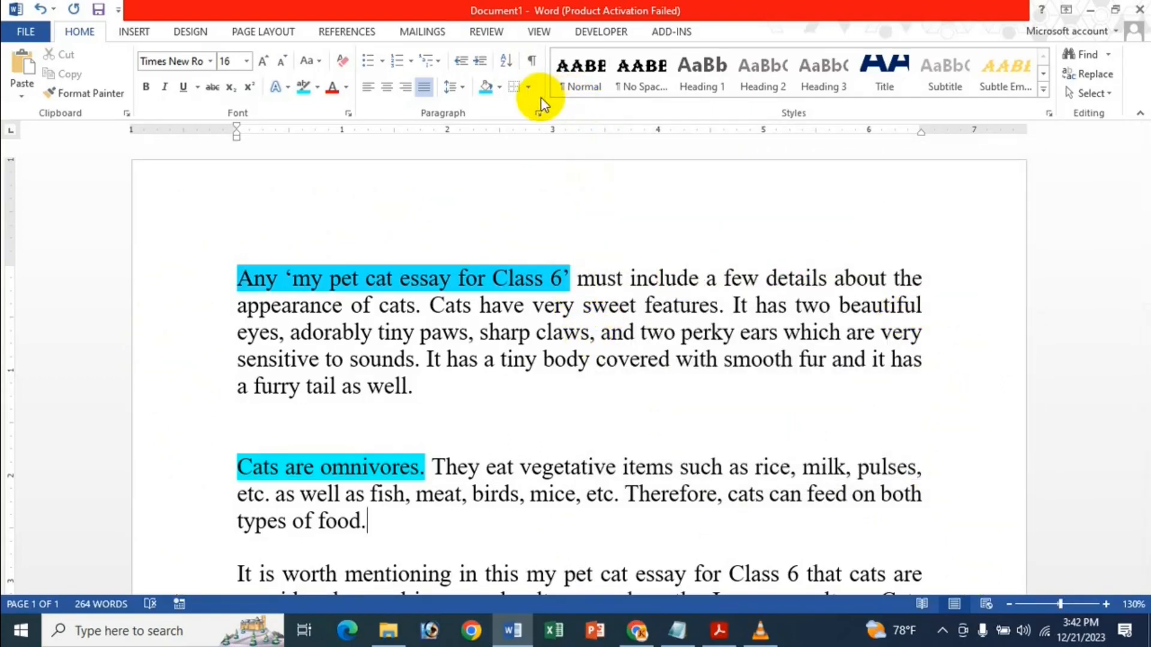
pyautogui.hotkey('ctrl', 'z')
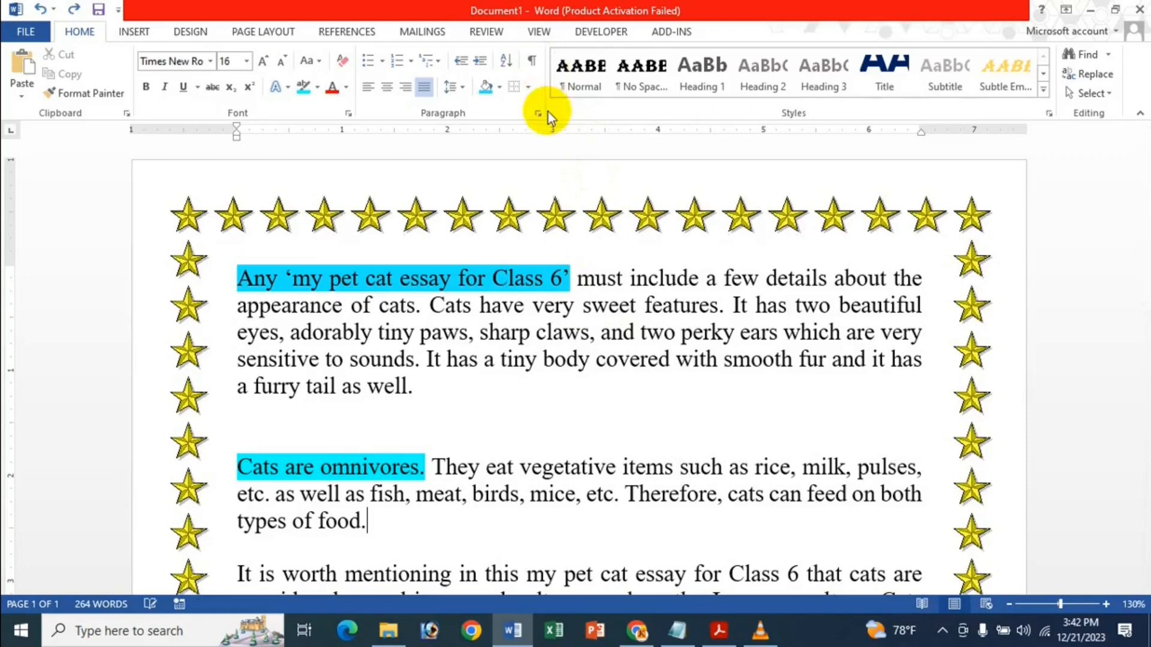
# Place the cursor in the first paragraph and bring the borders-and-shading PDF in Acrobat forward.
pyautogui.click(537, 331)
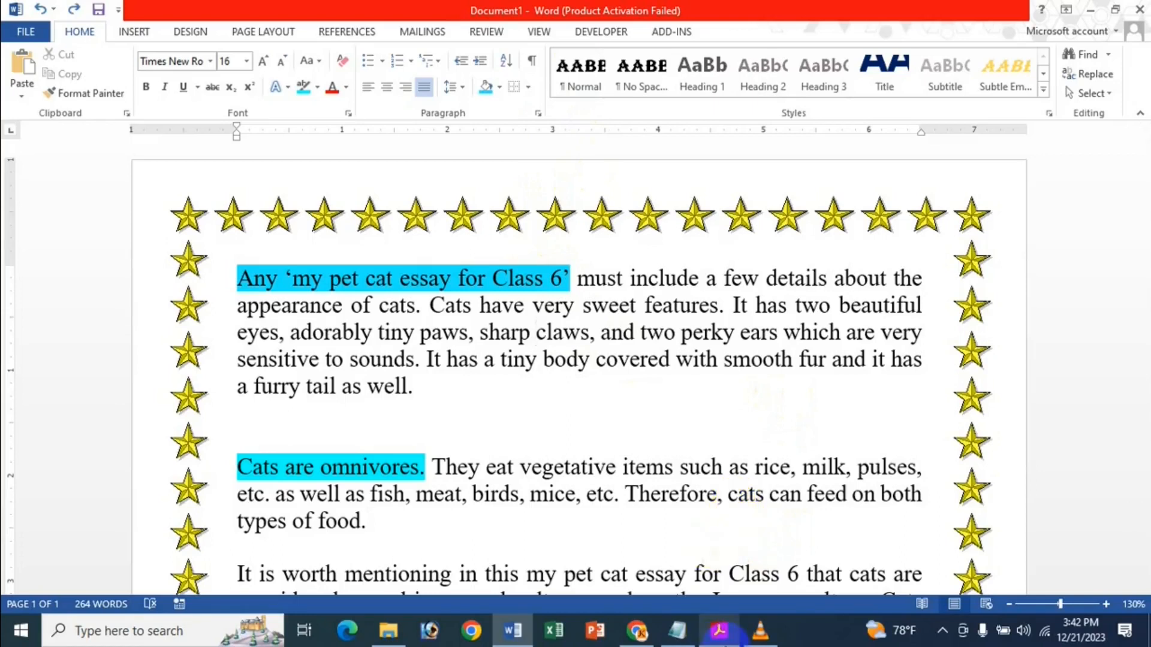
pyautogui.moveTo(722, 637)
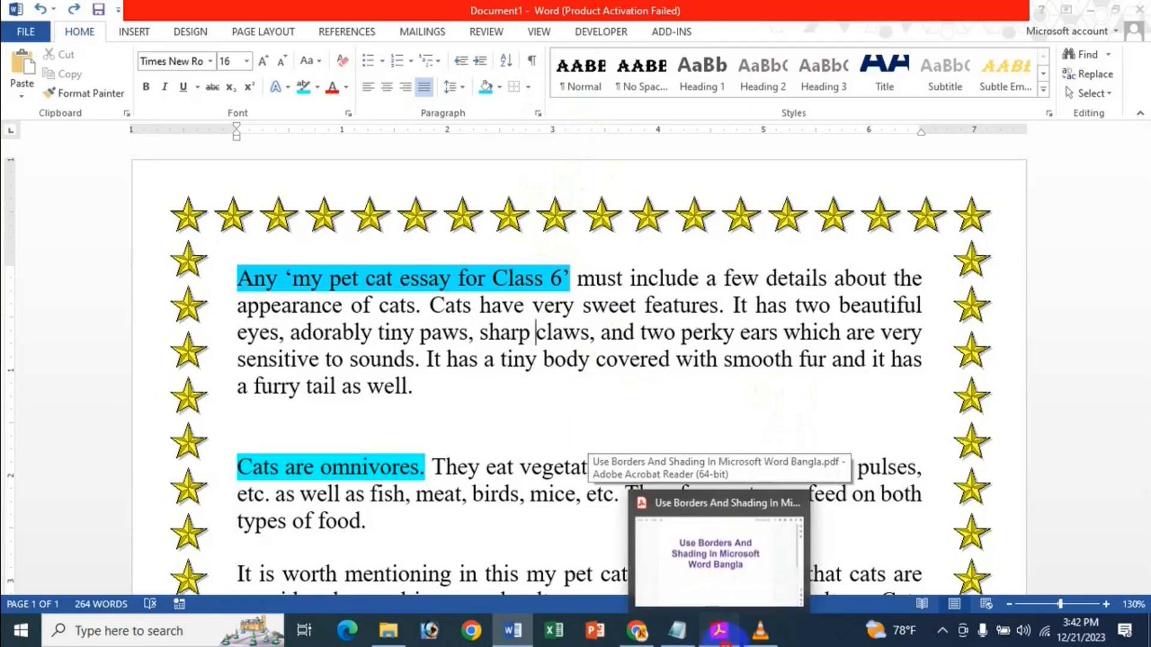
pyautogui.click(668, 540)
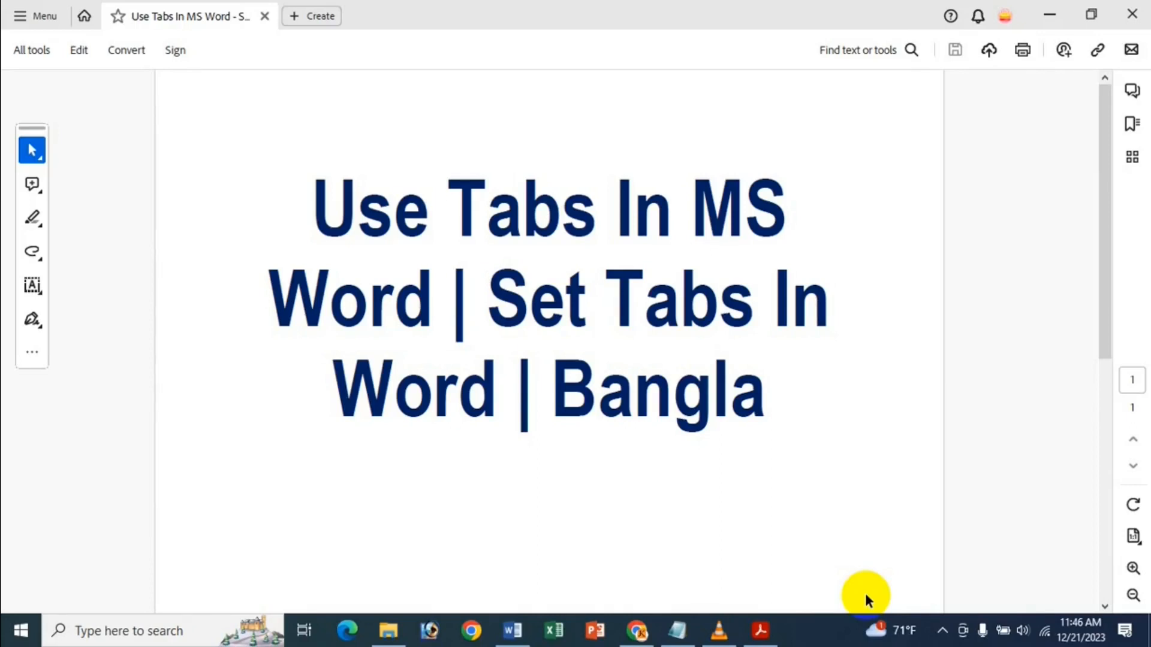
# Minimize the 'Use Tabs In MS Word' PDF window to reveal the blank Document2.
pyautogui.click(1052, 14)
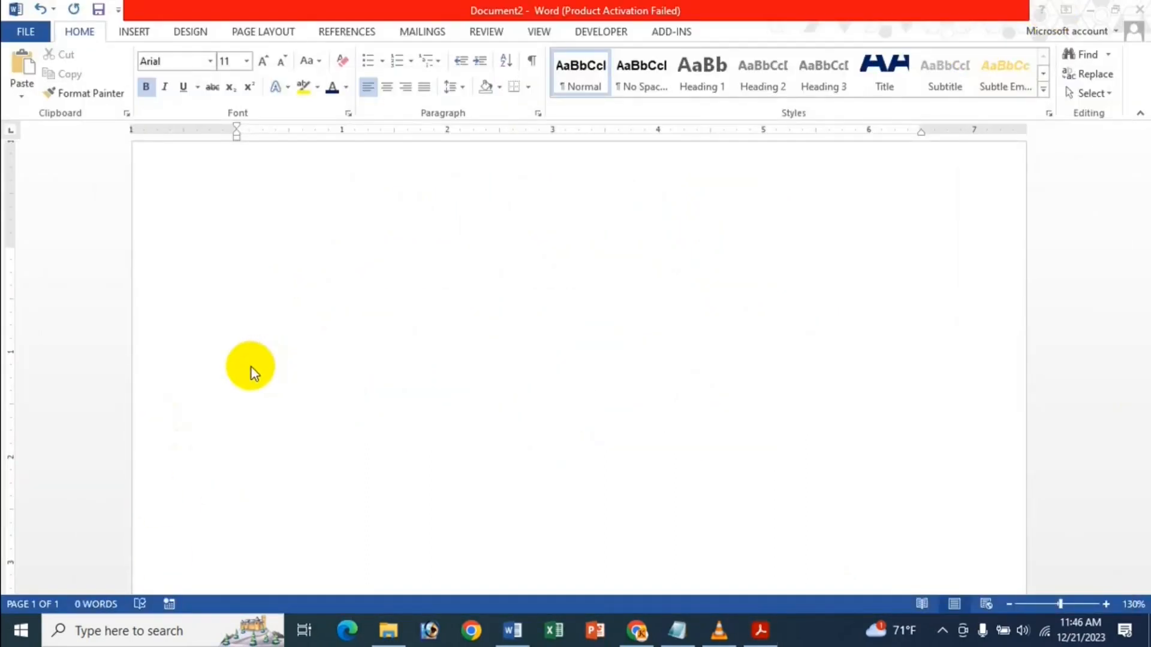
pyautogui.click(241, 244)
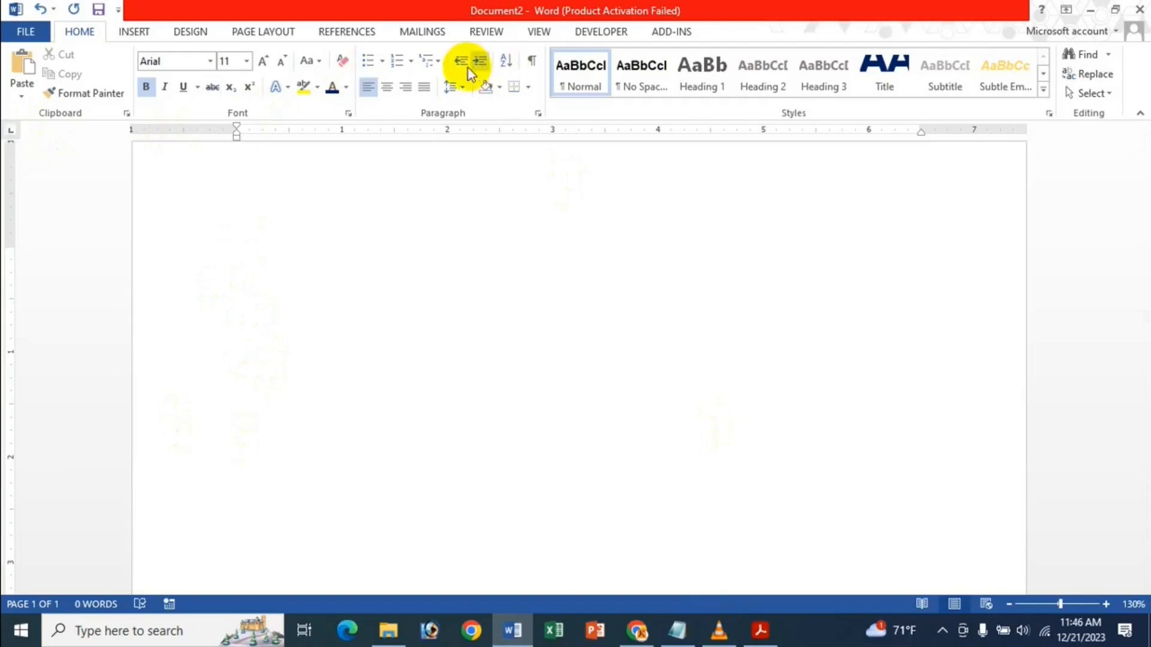
pyautogui.click(542, 112)
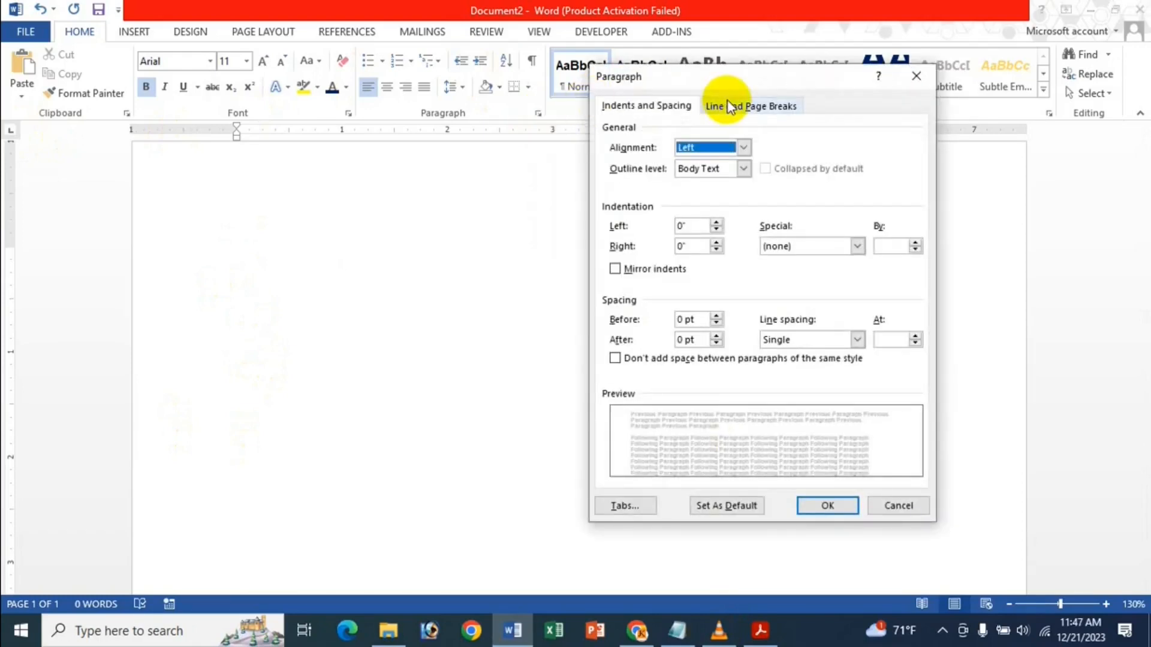
pyautogui.click(624, 506)
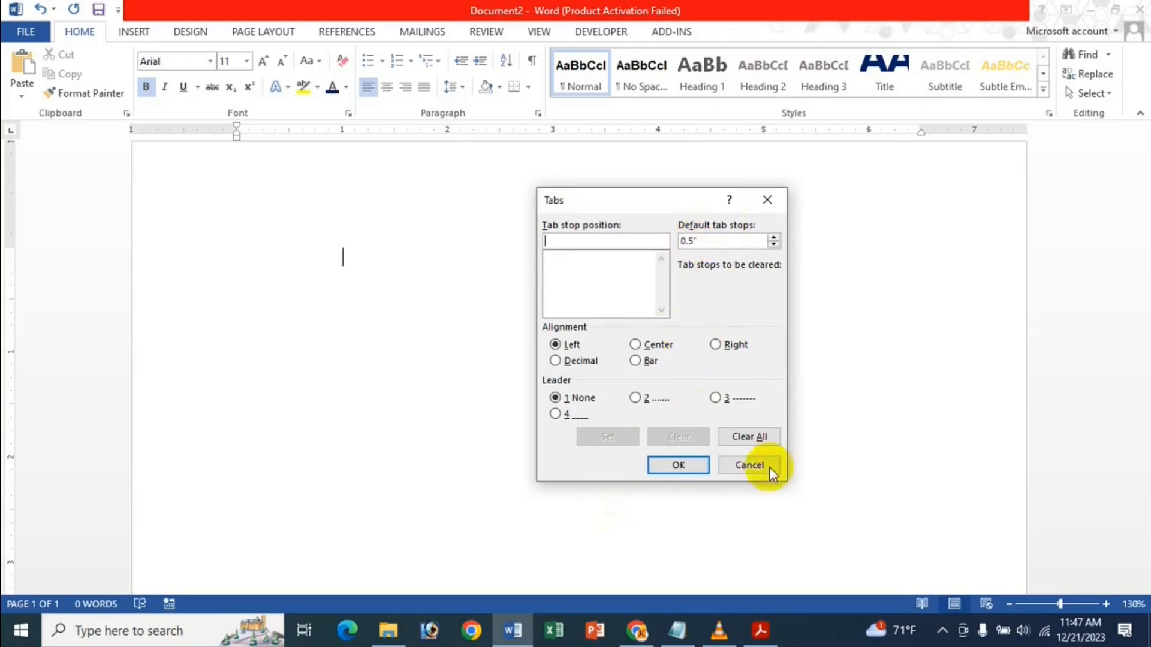
pyautogui.click(694, 465)
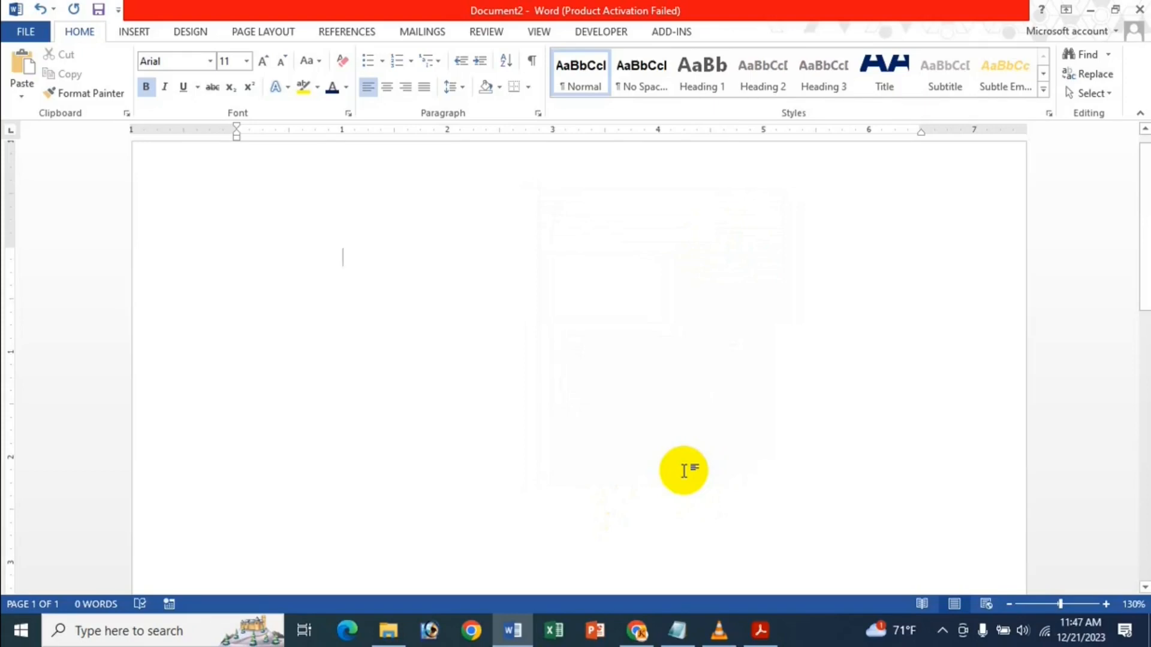
# Type test text, Tab through the 2, 2.5 and 3 inch default stops, then backspace to 'fd'.
pyautogui.write('gjghdf')
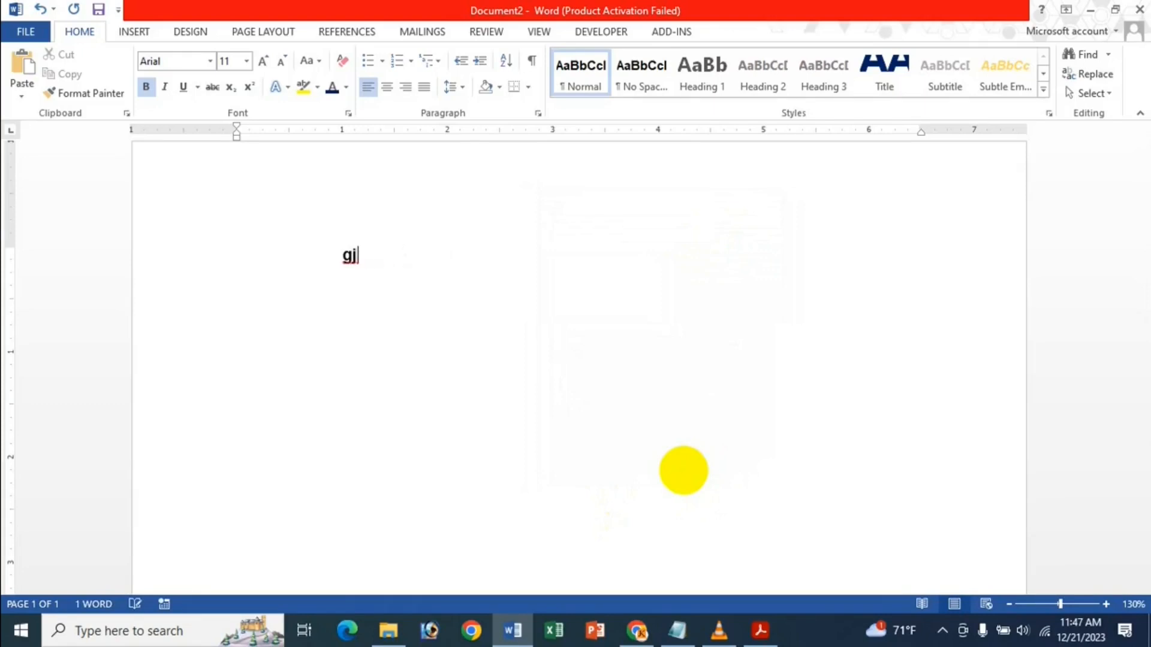
pyautogui.press('BackSpace')
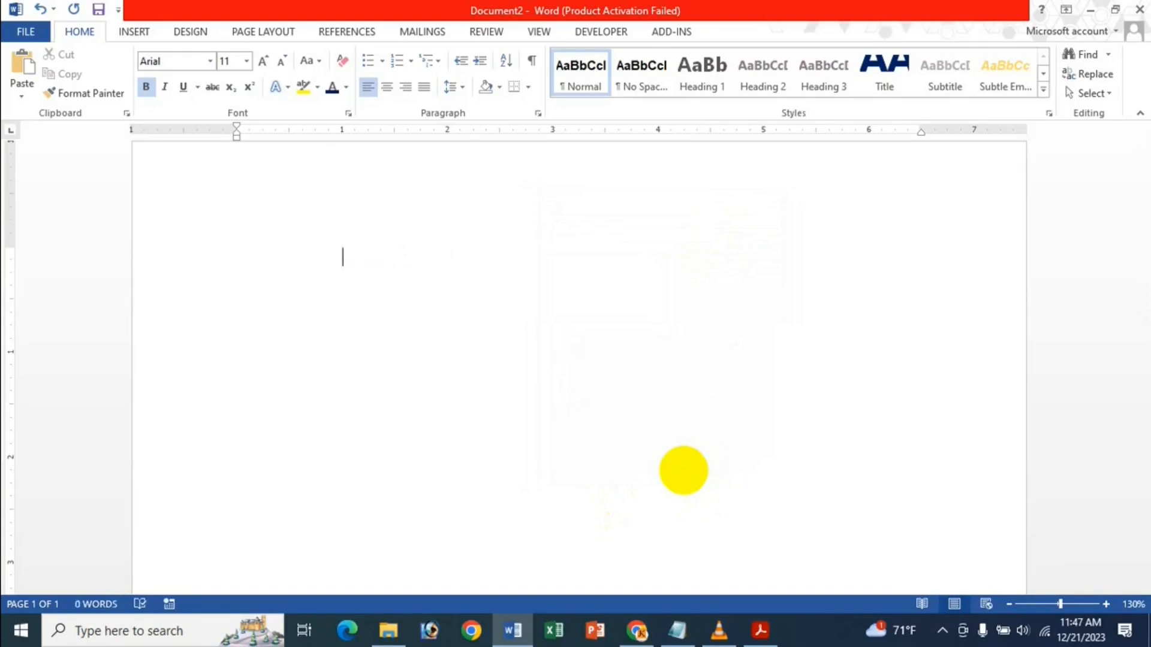
pyautogui.write('fdsf')
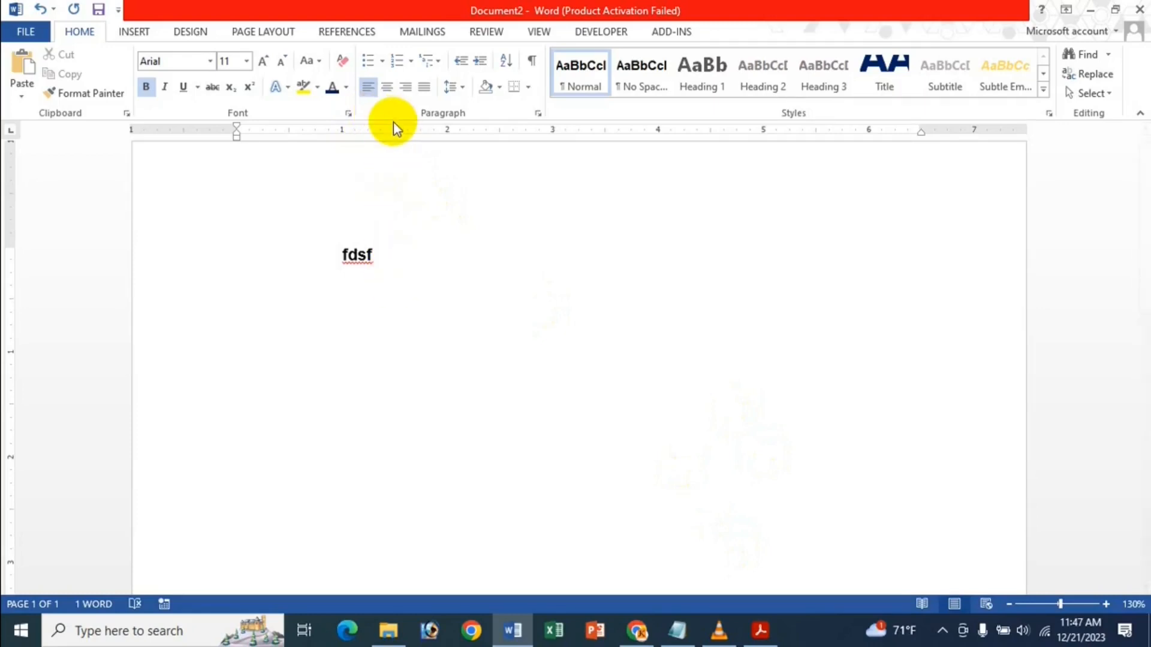
pyautogui.write('d')
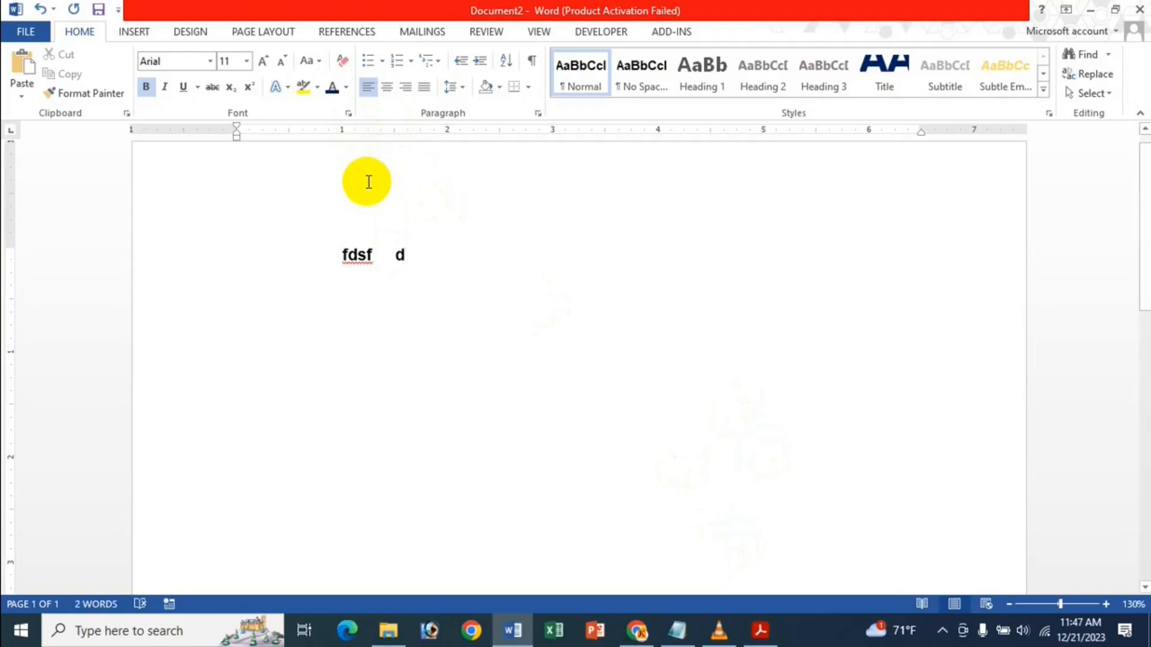
pyautogui.press('Tab')
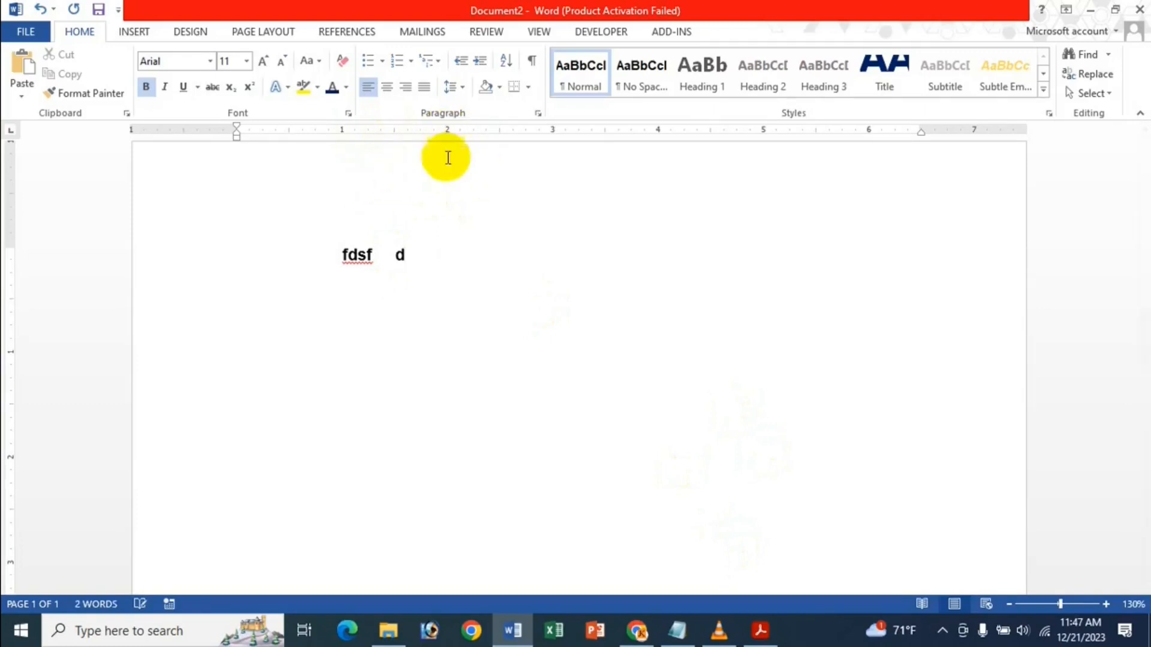
pyautogui.press('Tab')
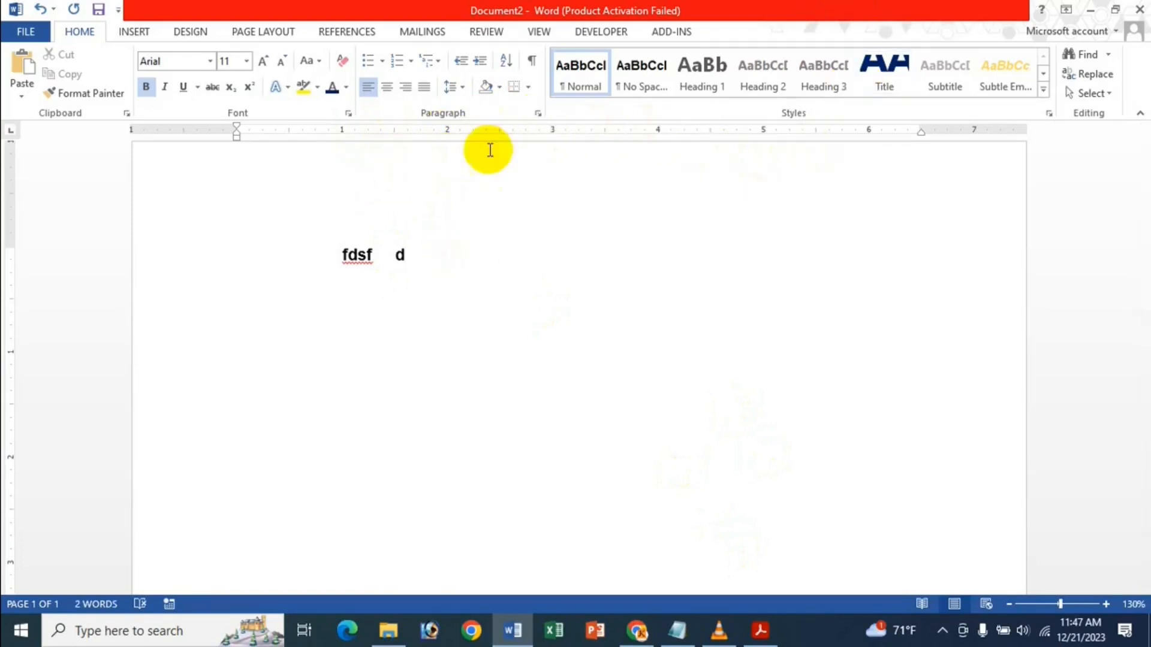
pyautogui.press('Tab')
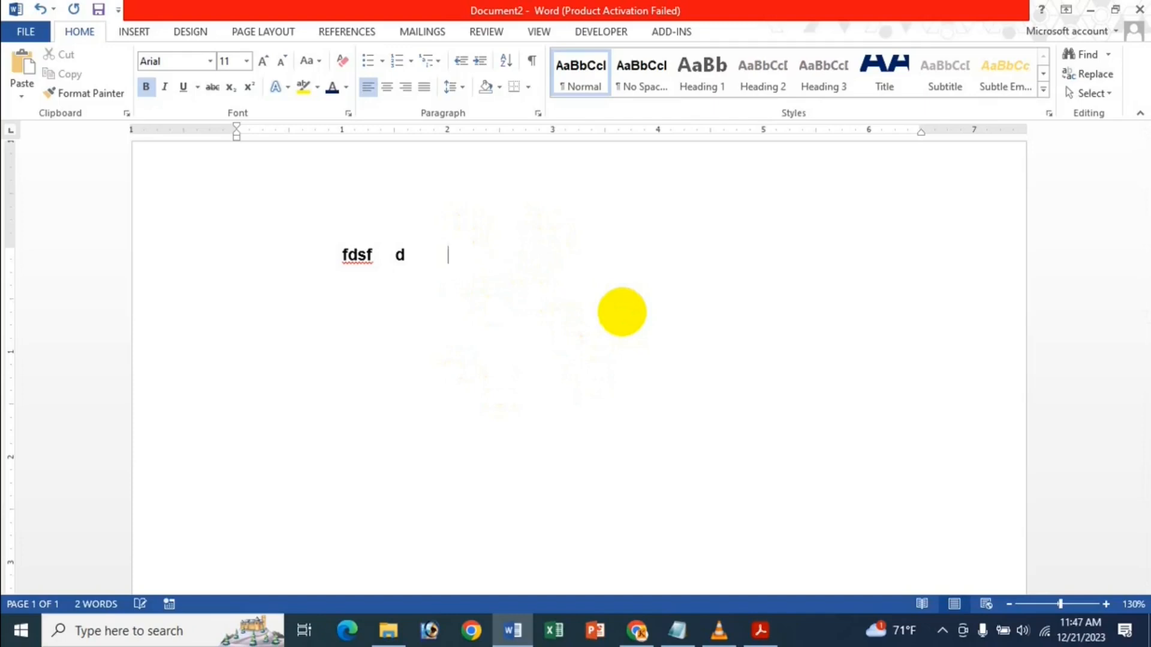
pyautogui.press('BackSpace')
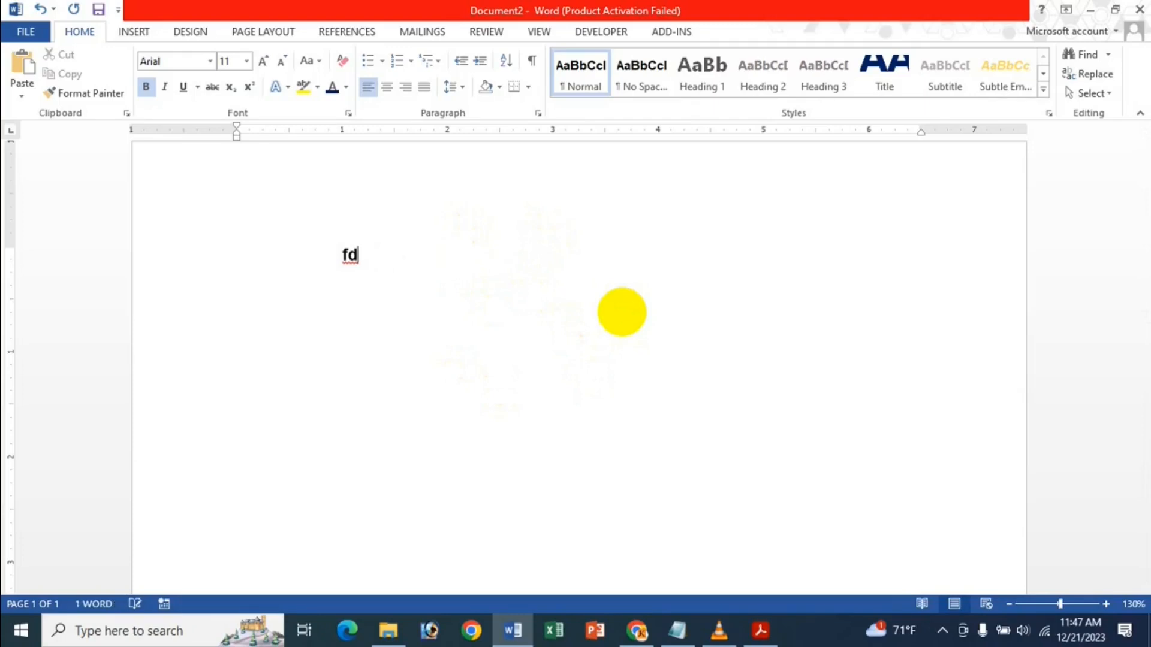
# Set Default tab stops to 1" in the Tabs dialog from the Paragraph settings.
pyautogui.click(537, 114)
pyautogui.click(623, 506)
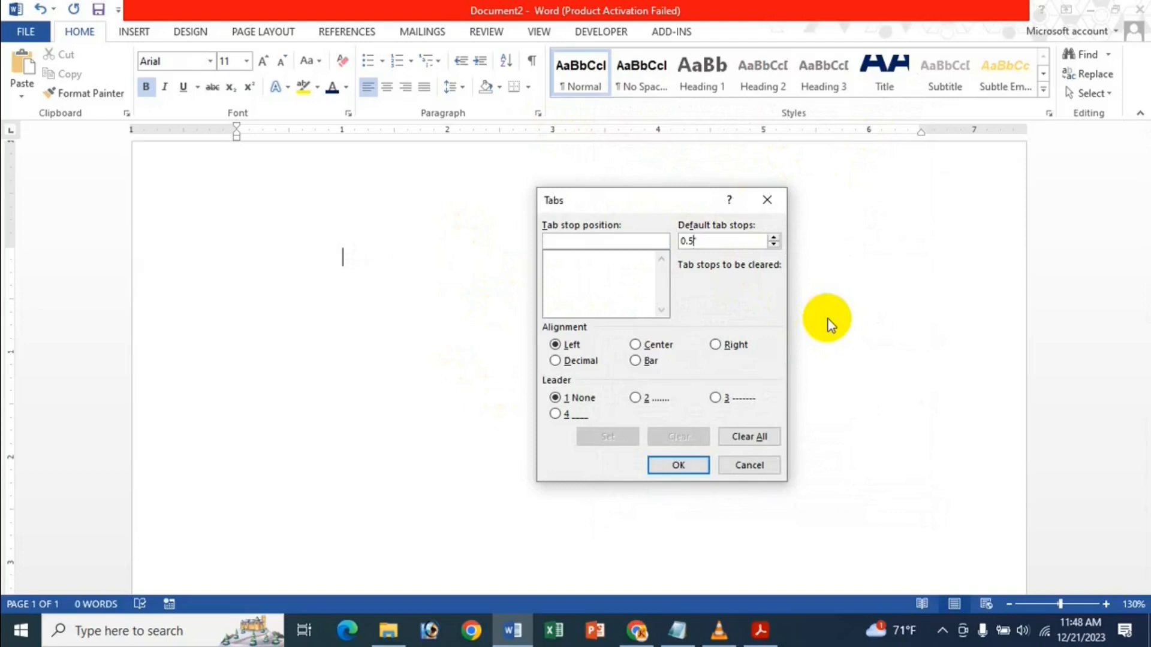
pyautogui.press('BackSpace')
pyautogui.press('BackSpace')
pyautogui.press('BackSpace')
pyautogui.press('BackSpace')
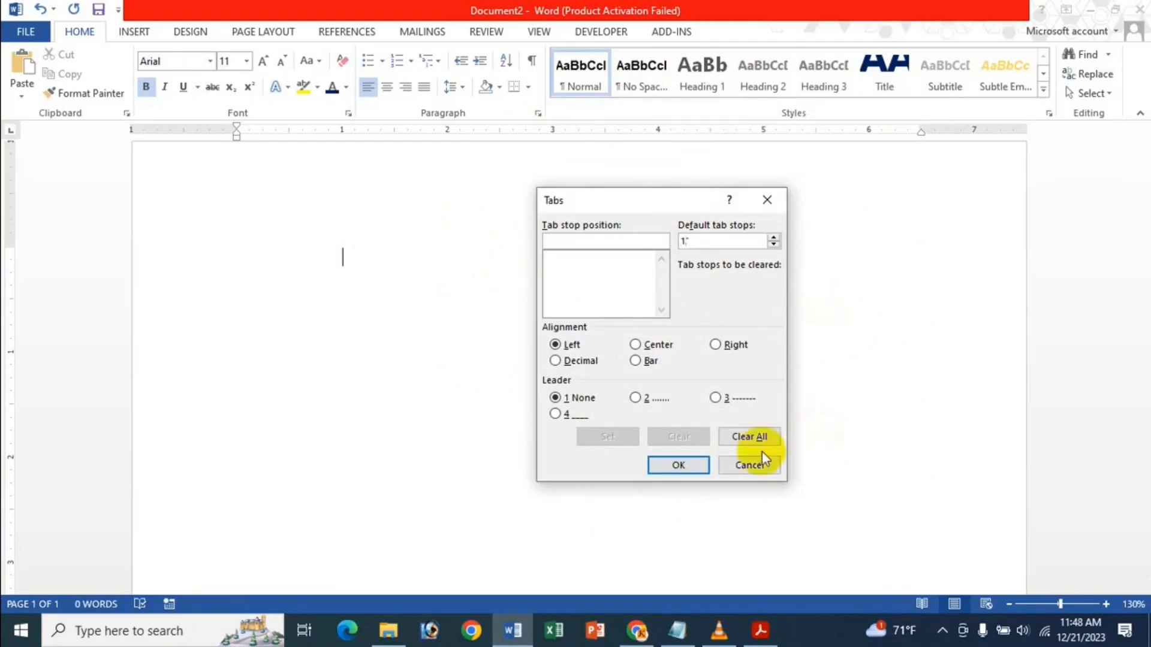
pyautogui.click(690, 471)
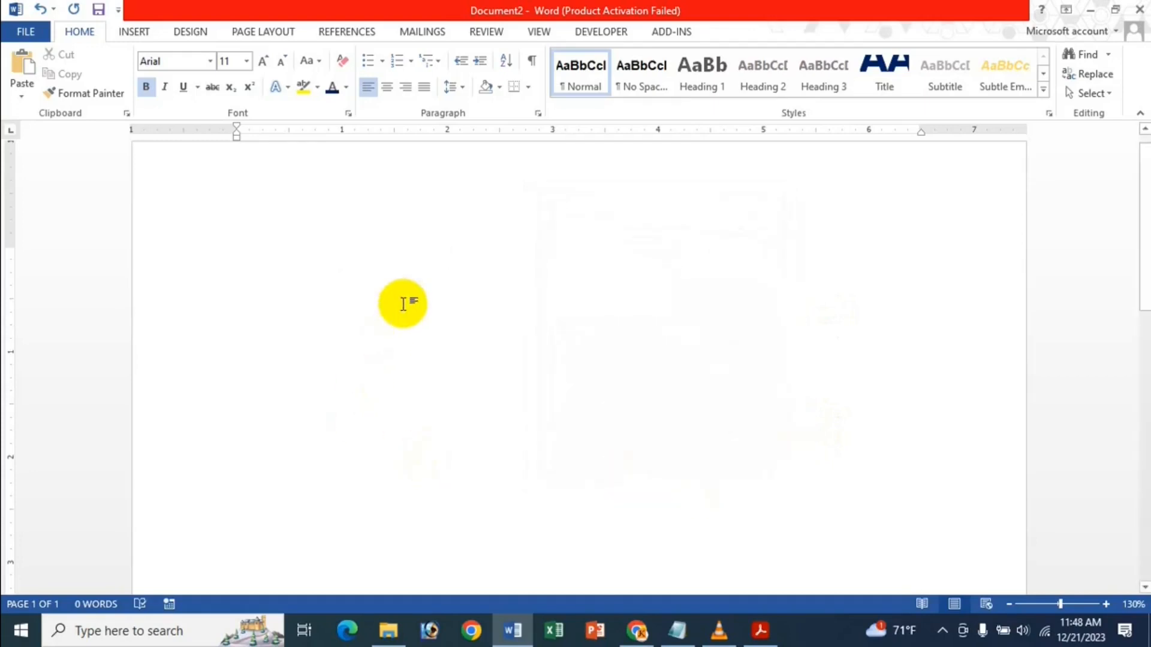
pyautogui.press('BackSpace')
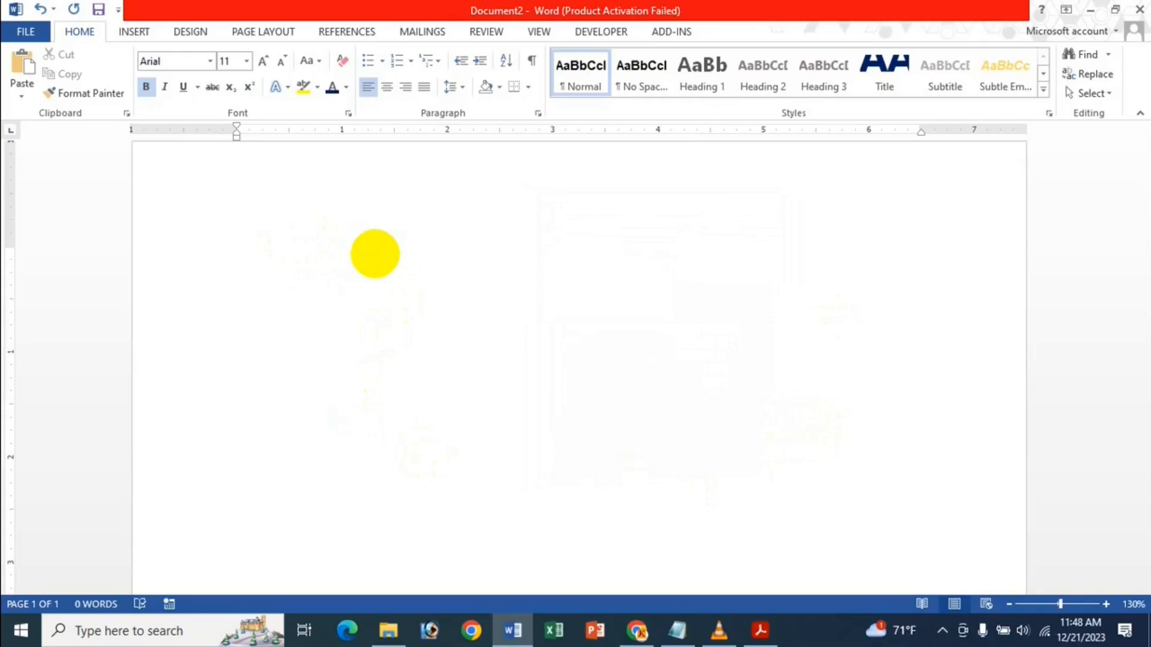
pyautogui.write('fdgdfg')
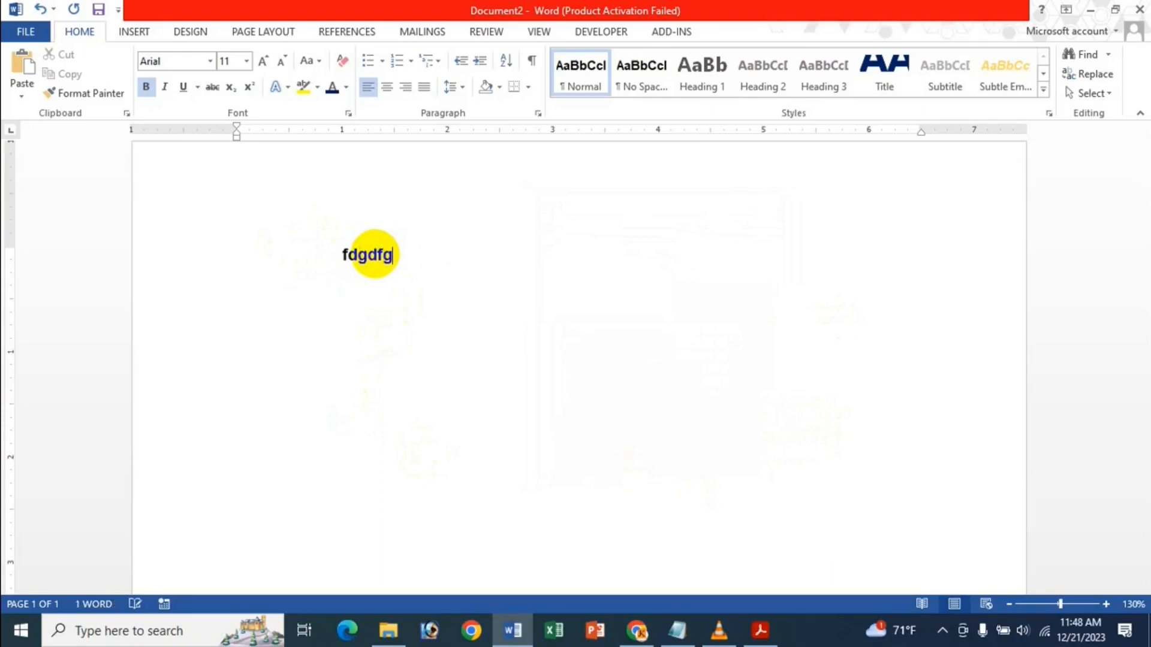
pyautogui.press('Tab')
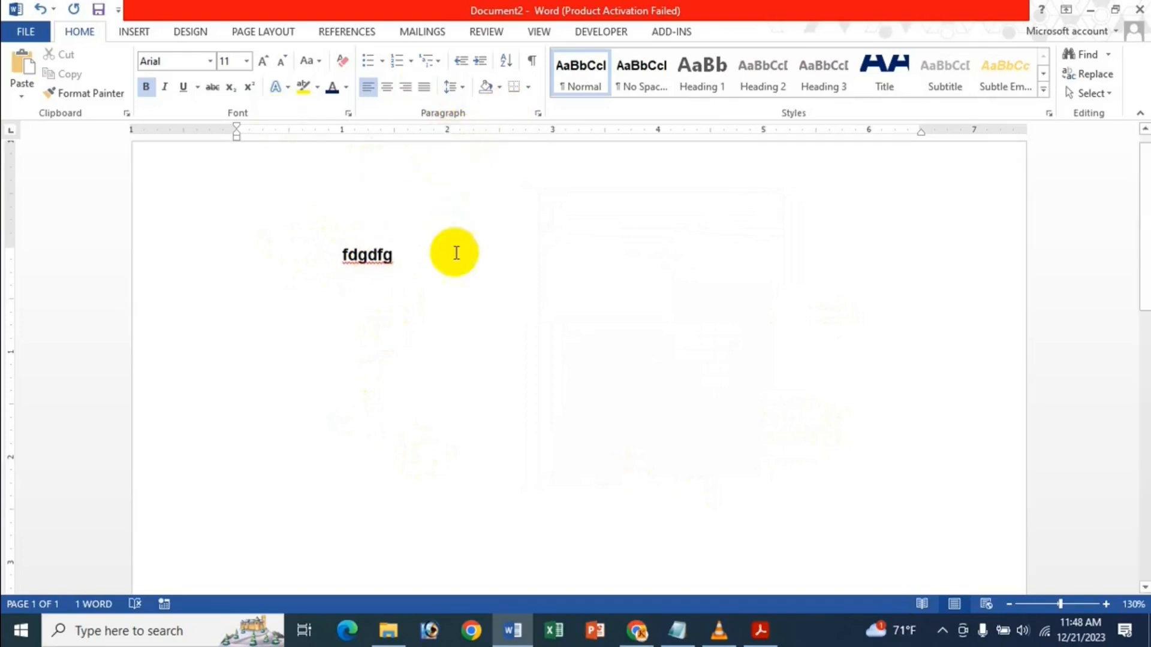
pyautogui.write('gdff')
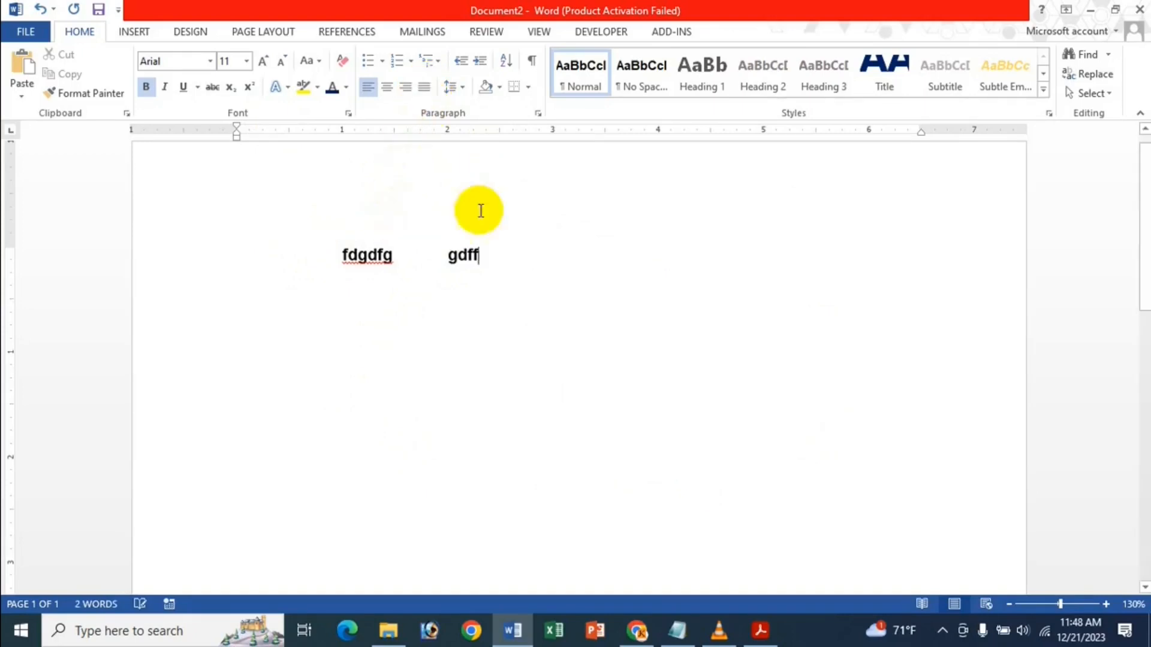
pyautogui.press('Tab')
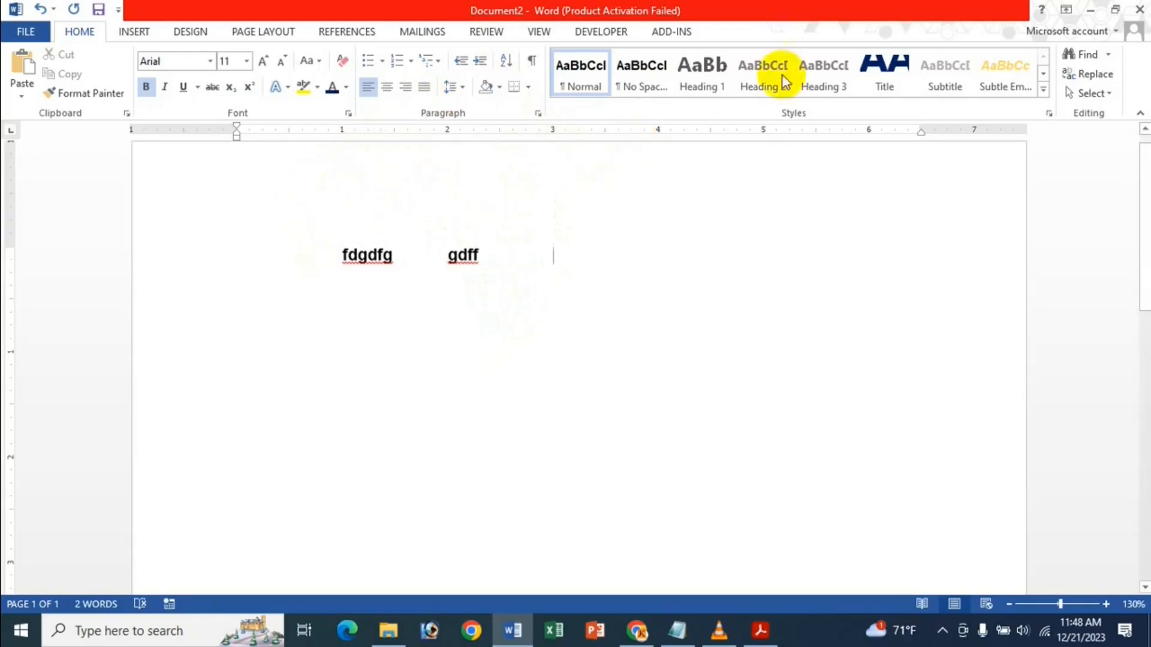
pyautogui.write('gfg')
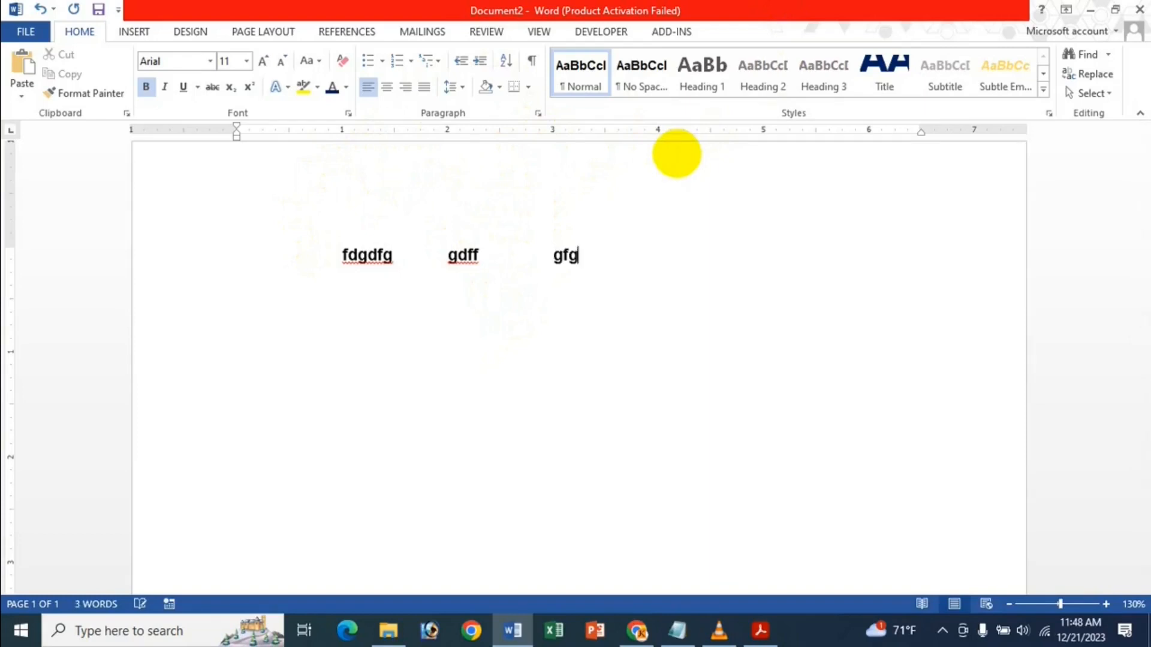
pyautogui.press('Tab')
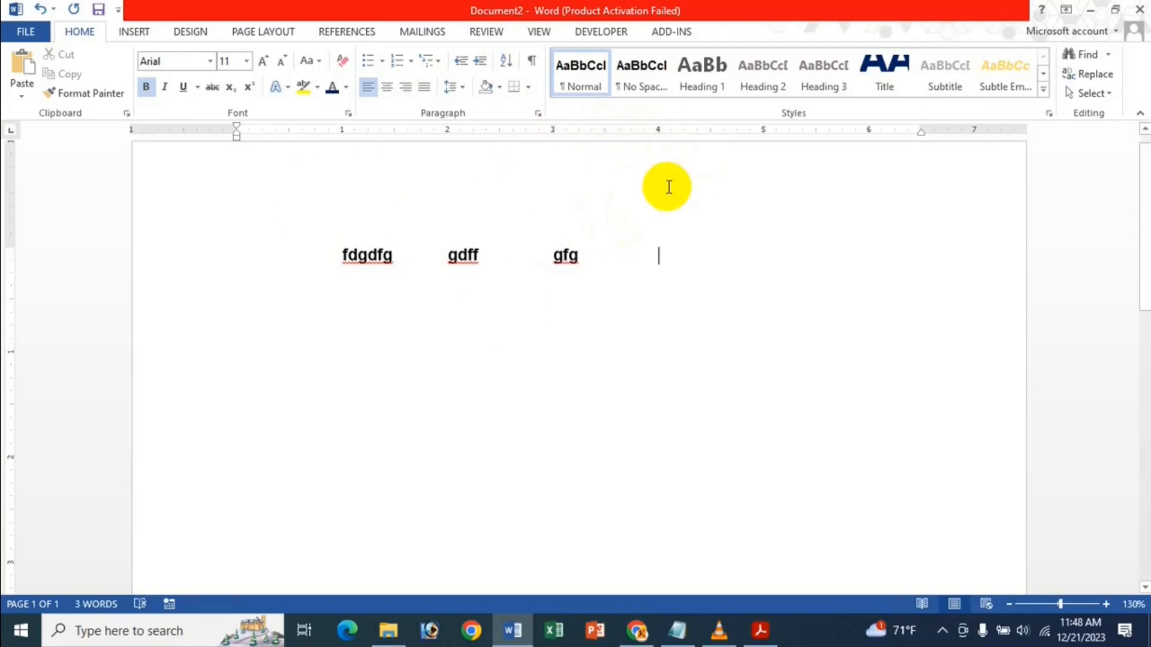
pyautogui.write('fdd')
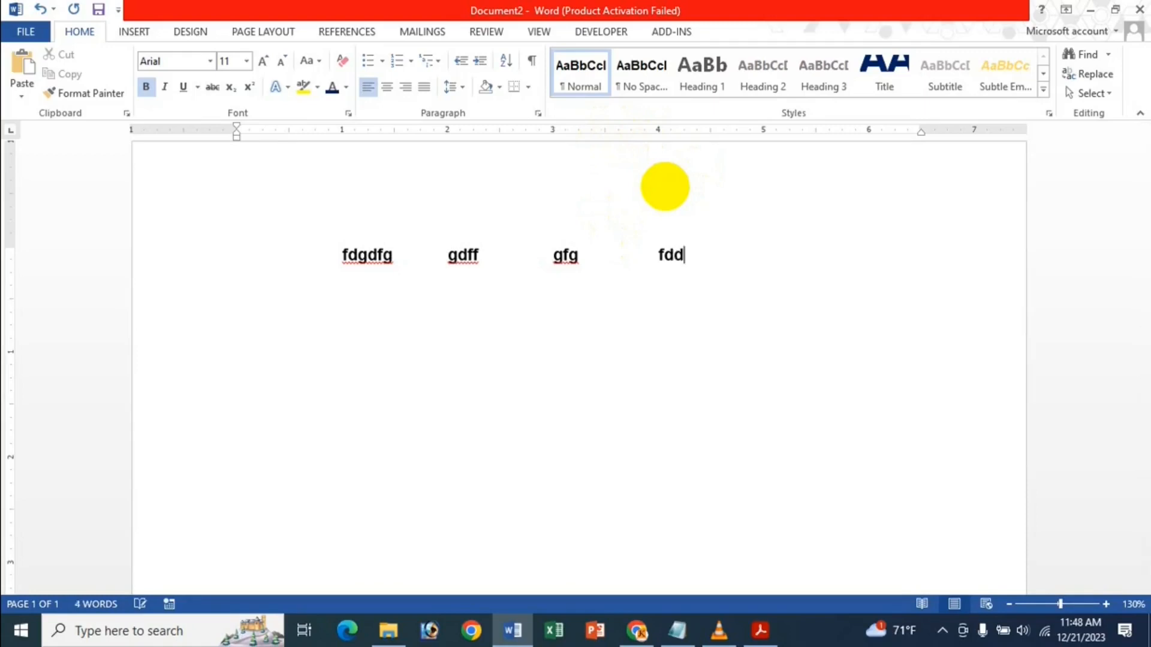
pyautogui.press('BackSpace')
pyautogui.press('BackSpace')
pyautogui.press('BackSpace')
pyautogui.press('BackSpace')
pyautogui.press('BackSpace')
pyautogui.press('BackSpace')
pyautogui.press('BackSpace')
pyautogui.press('BackSpace')
pyautogui.press('BackSpace')
pyautogui.press('BackSpace')
pyautogui.press('BackSpace')
pyautogui.press('BackSpace')
pyautogui.press('BackSpace')
pyautogui.press('BackSpace')
pyautogui.press('BackSpace')
pyautogui.press('BackSpace')
pyautogui.press('BackSpace')
pyautogui.press('BackSpace')
pyautogui.press('BackSpace')
pyautogui.press('BackSpace')
pyautogui.press('BackSpace')
# Undo back to the empty line and reset Default tab stops to 0.5" in the Tabs dialog.
pyautogui.hotkey('ctrl', 'z')
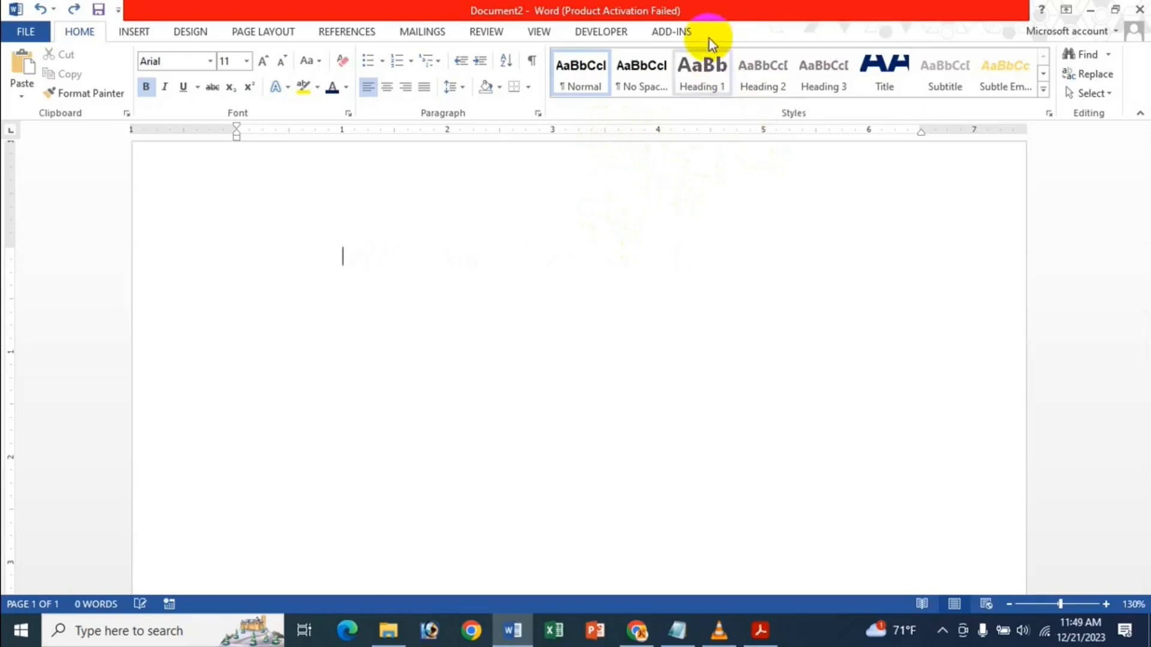
pyautogui.click(538, 113)
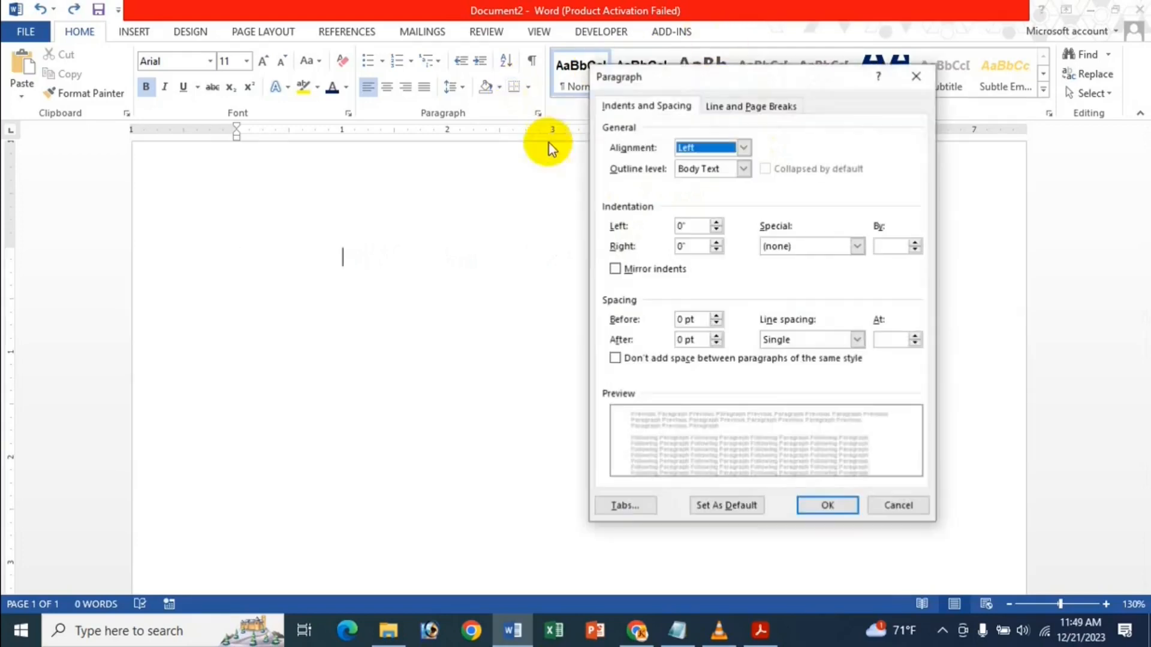
pyautogui.click(630, 503)
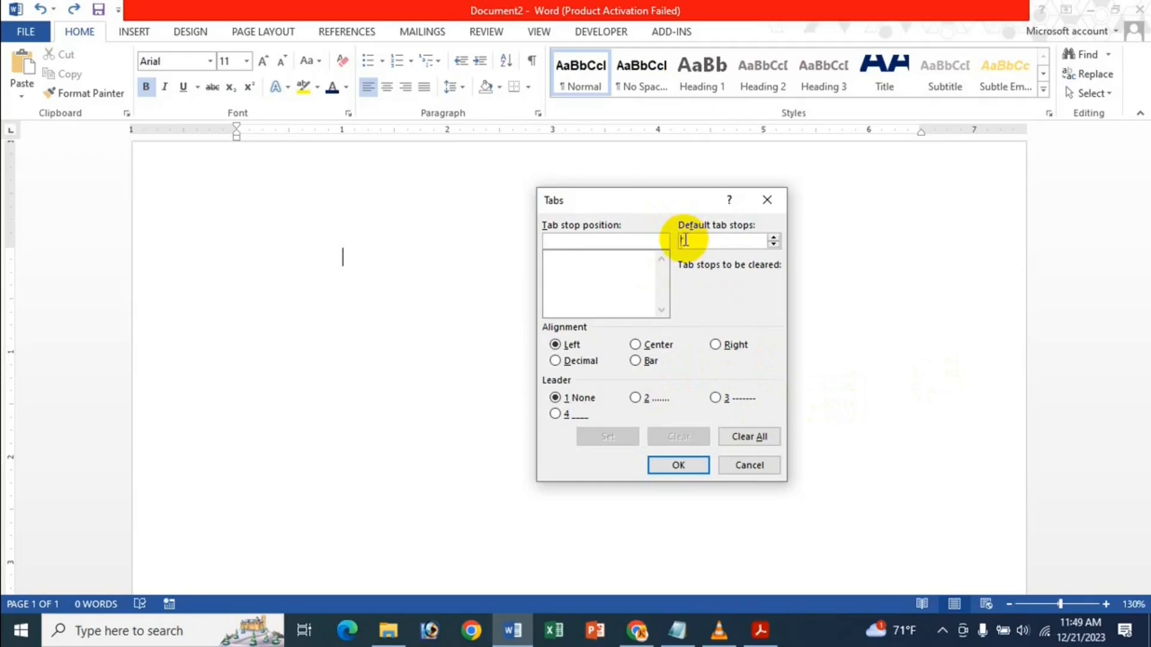
pyautogui.write('.5')
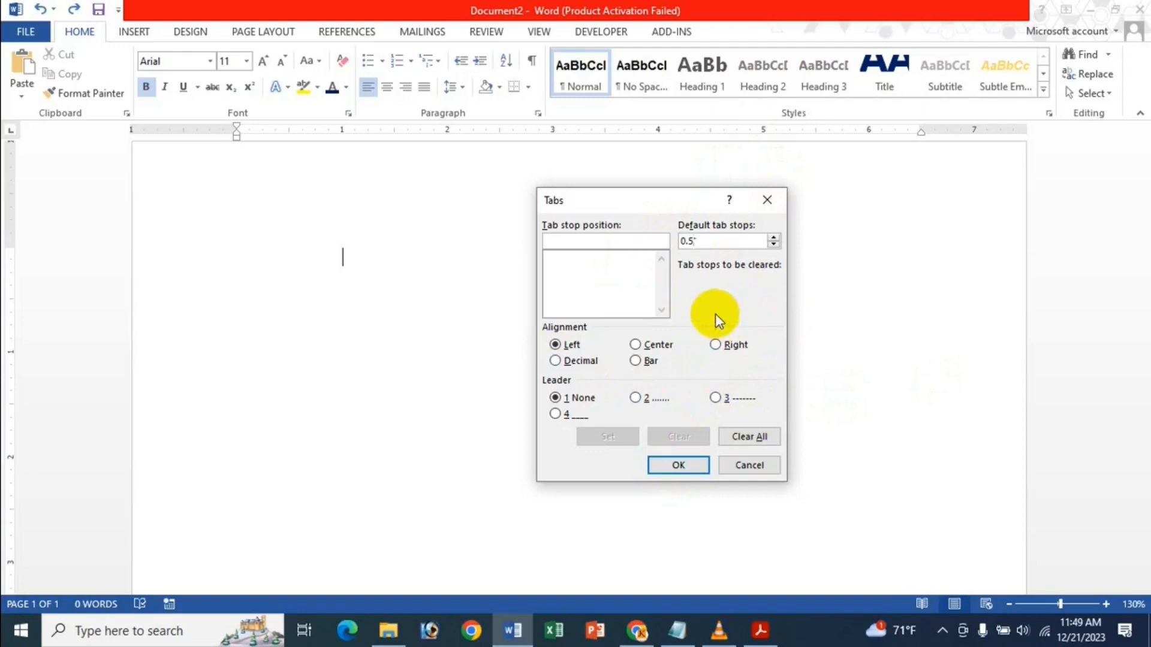
pyautogui.click(679, 465)
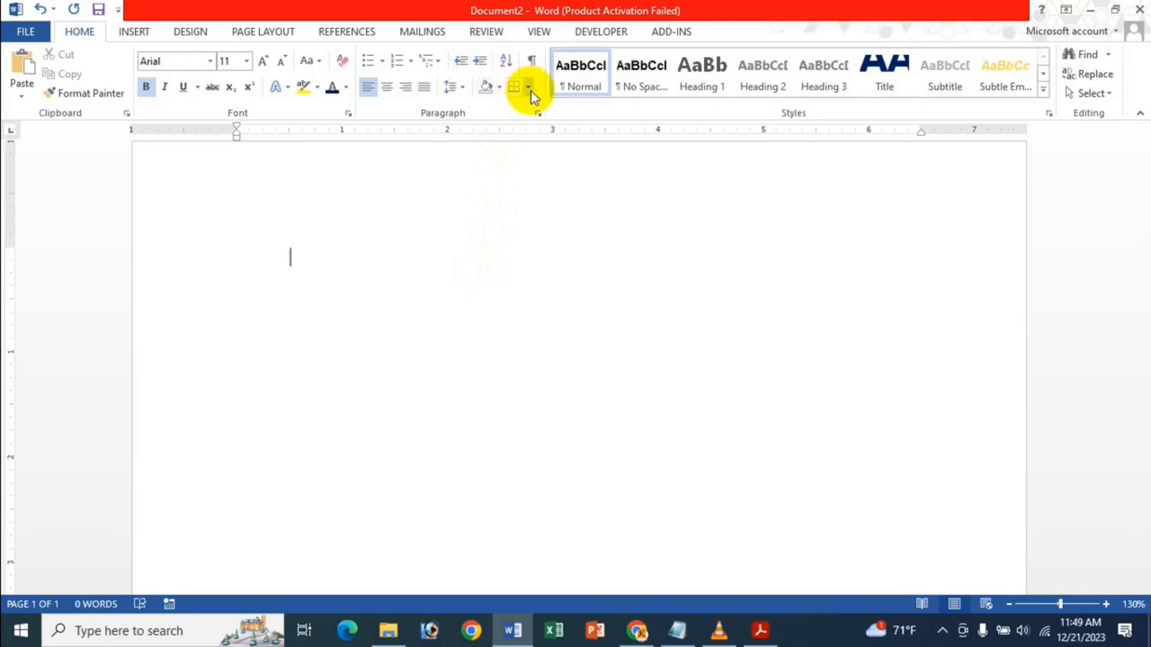
# Confirm the 0.5" default tab stops, then choose Set As Default in the Paragraph dialog.
pyautogui.click(538, 114)
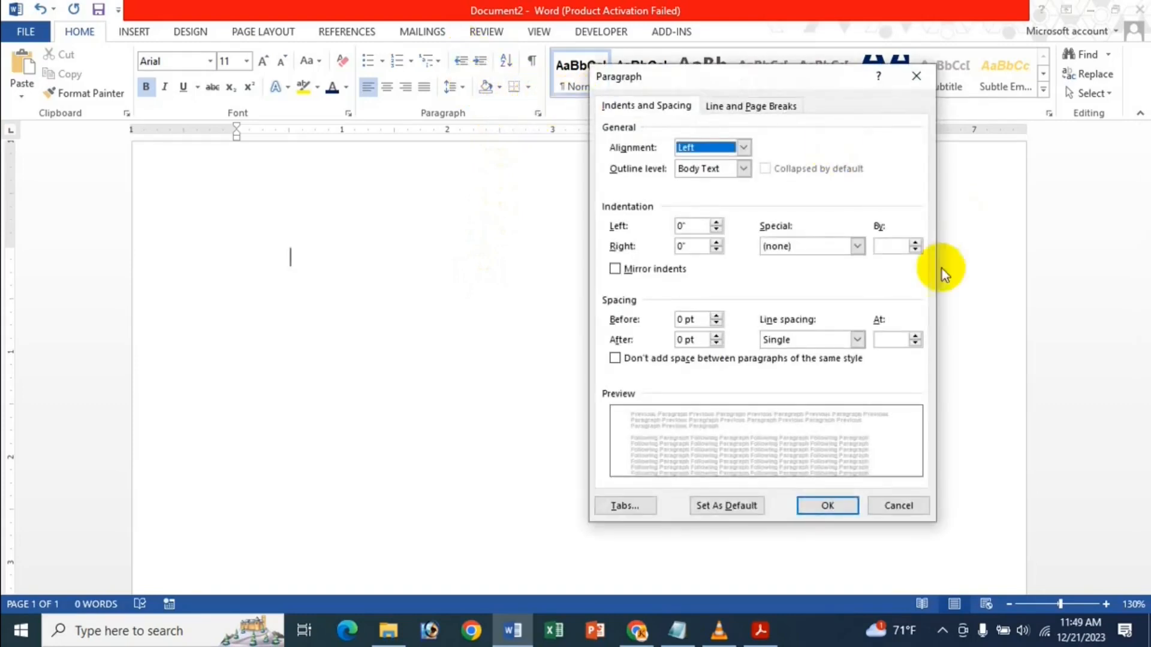
pyautogui.click(623, 505)
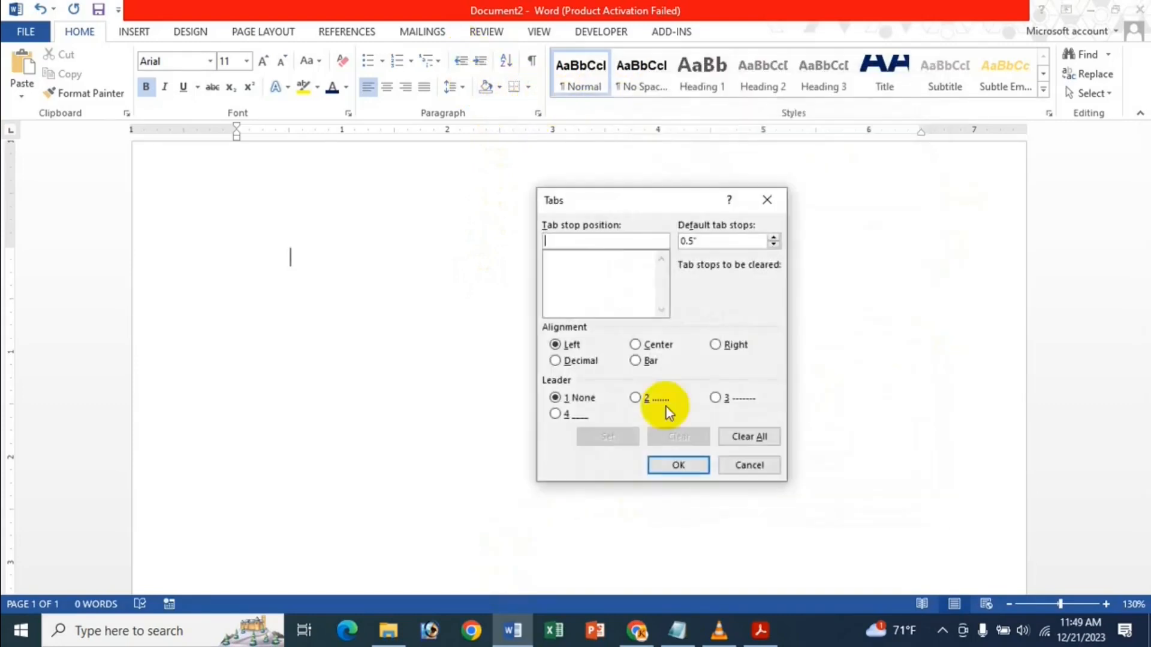
pyautogui.press('Tab')
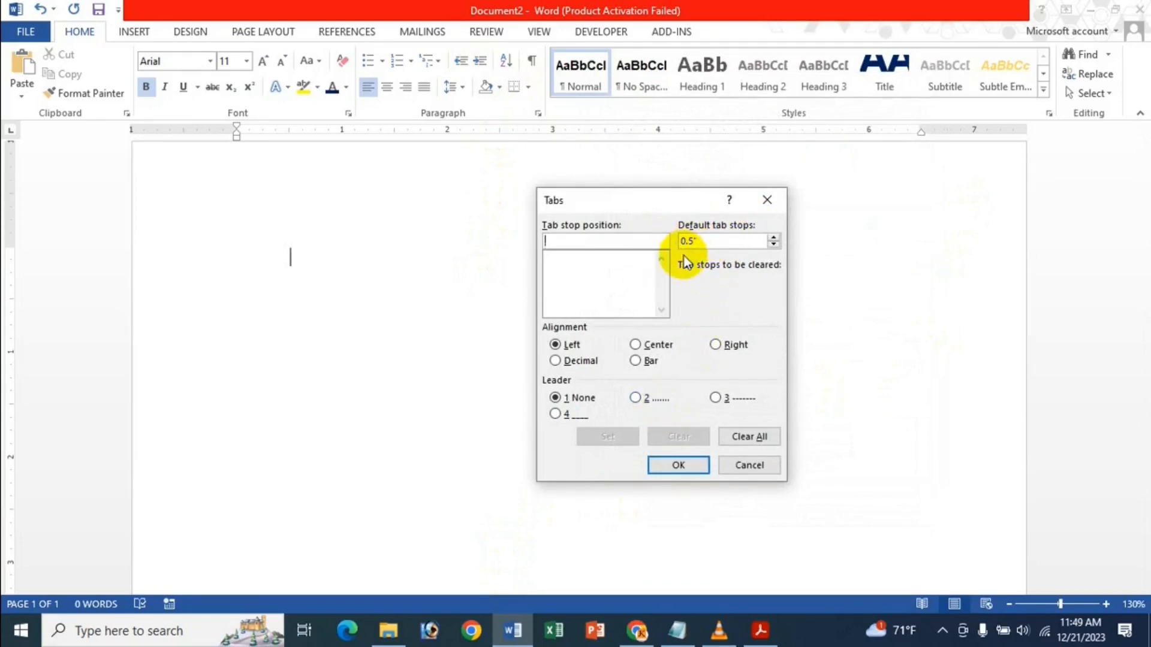
pyautogui.click(690, 466)
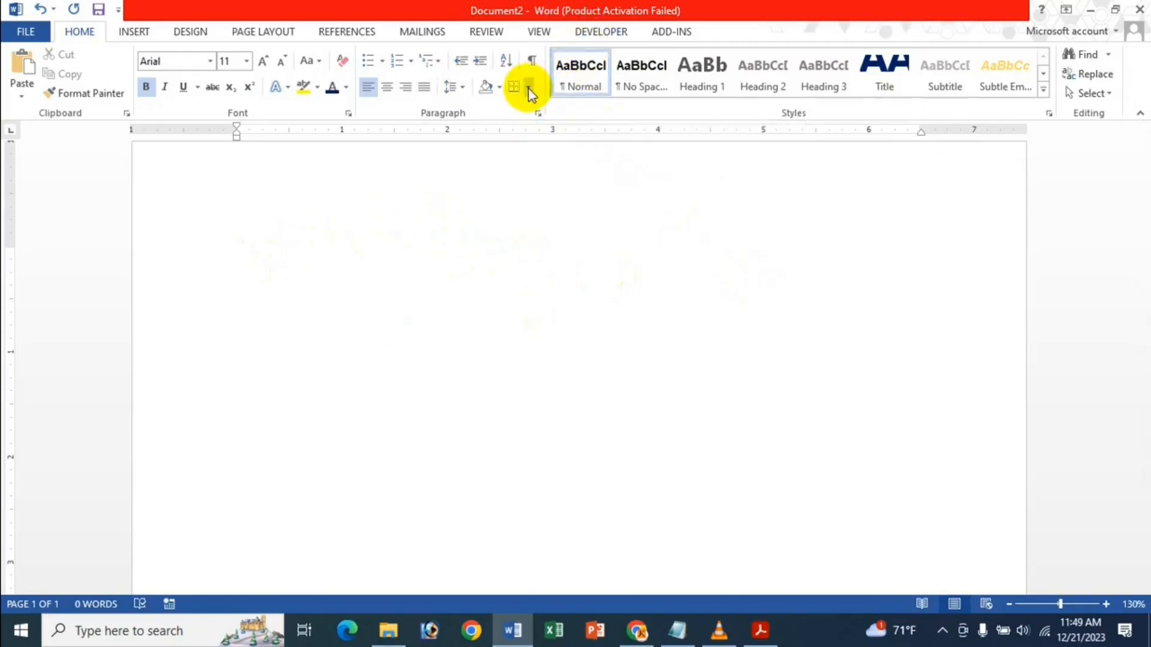
pyautogui.click(537, 114)
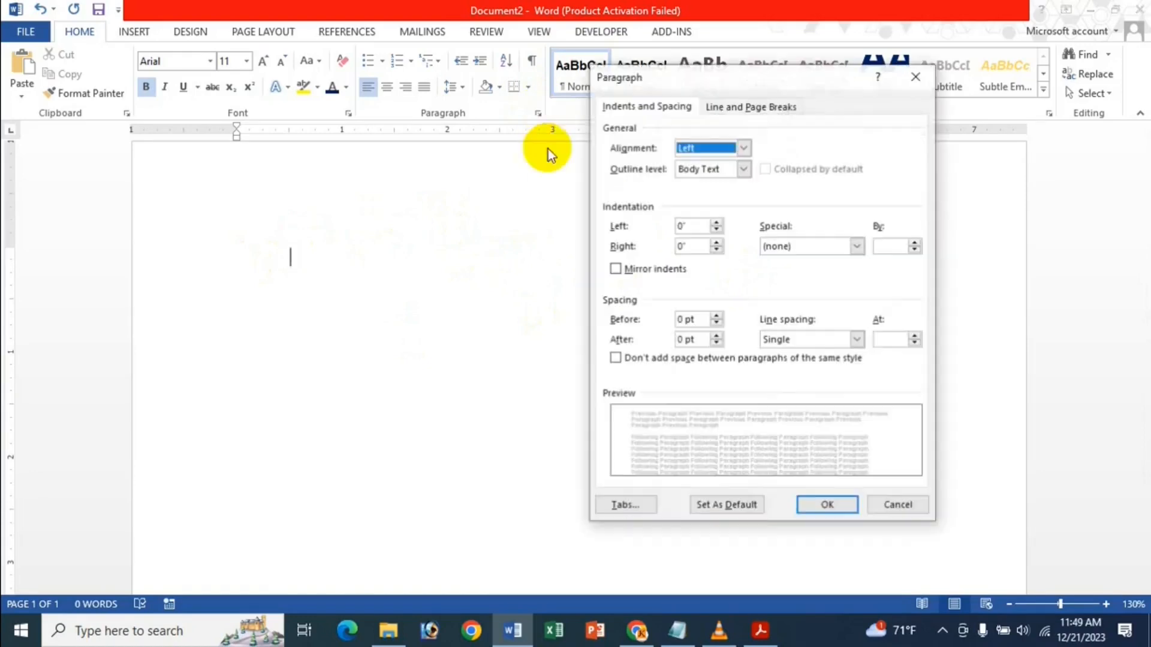
pyautogui.click(745, 509)
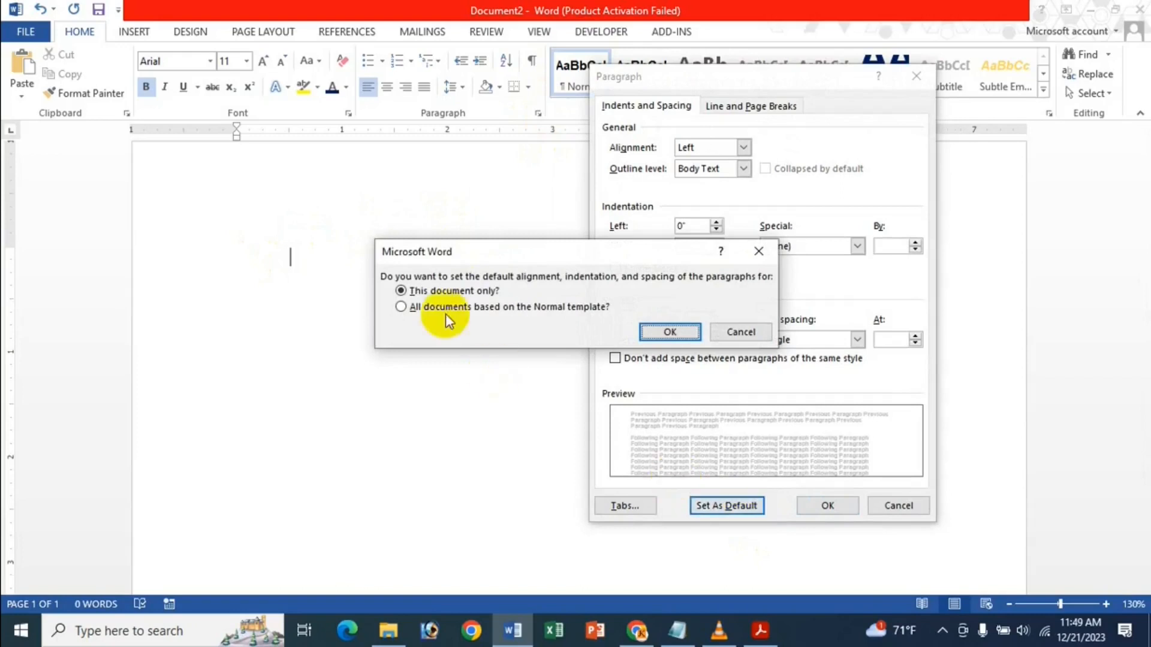
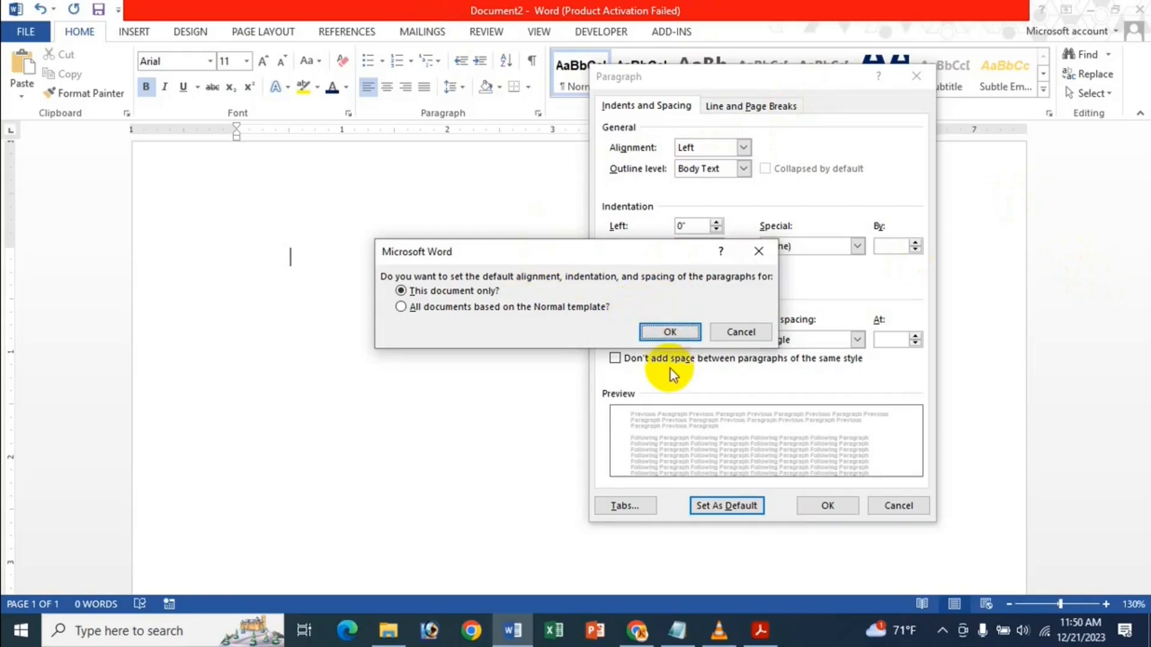
# Cancel the Set As Default prompt without changing anything and bring up the Tabs dialog.
pyautogui.click(602, 307)
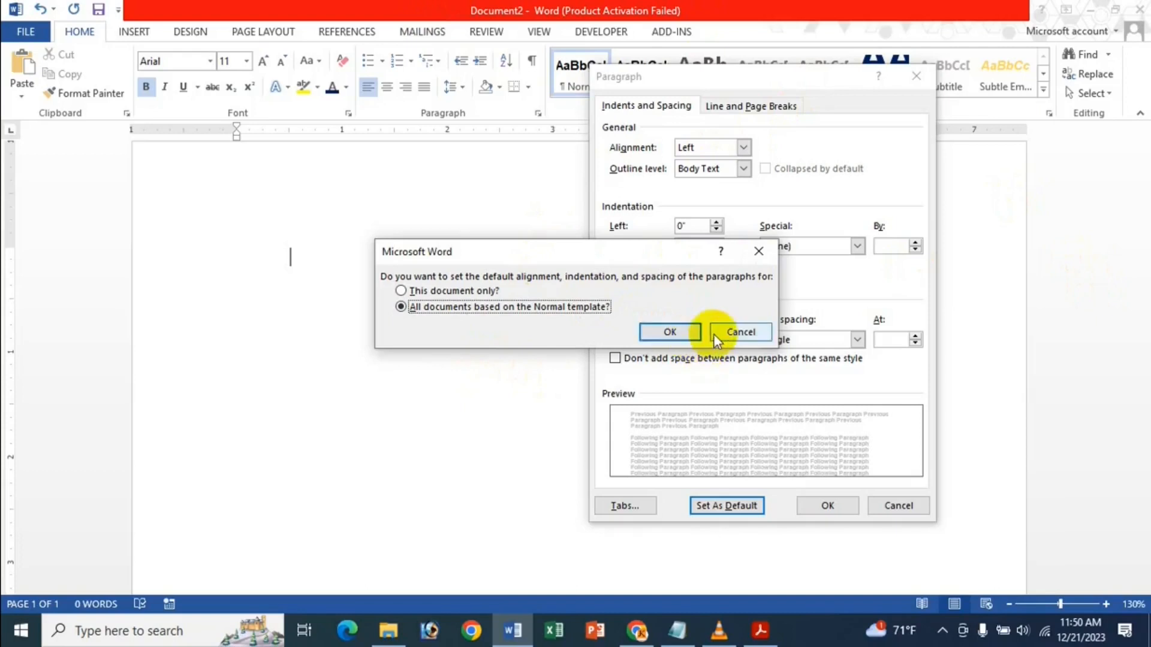
pyautogui.click(741, 334)
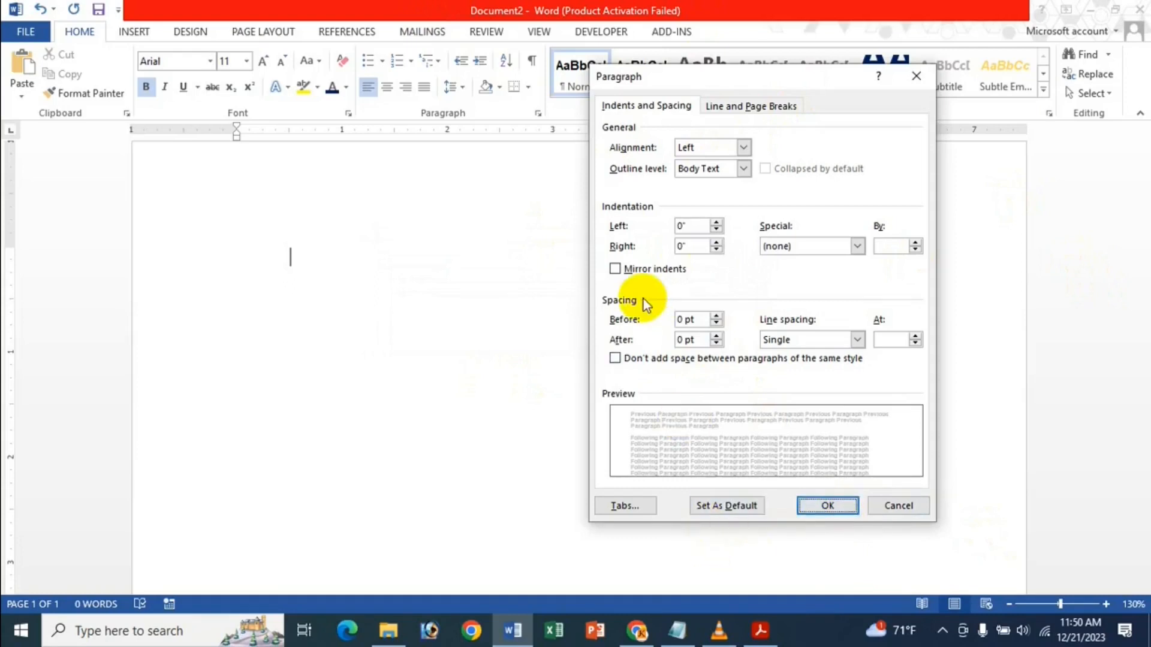
pyautogui.click(621, 508)
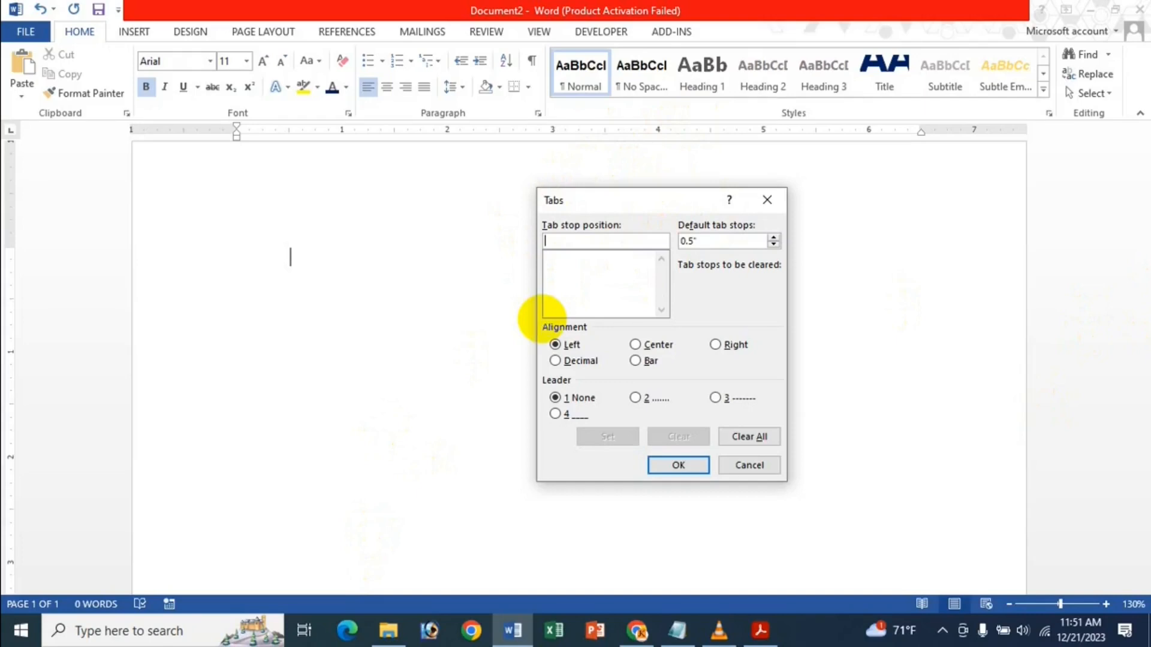
# Add left tab stops at 3" and 5" in the Tabs dialog and apply them.
pyautogui.write('3')
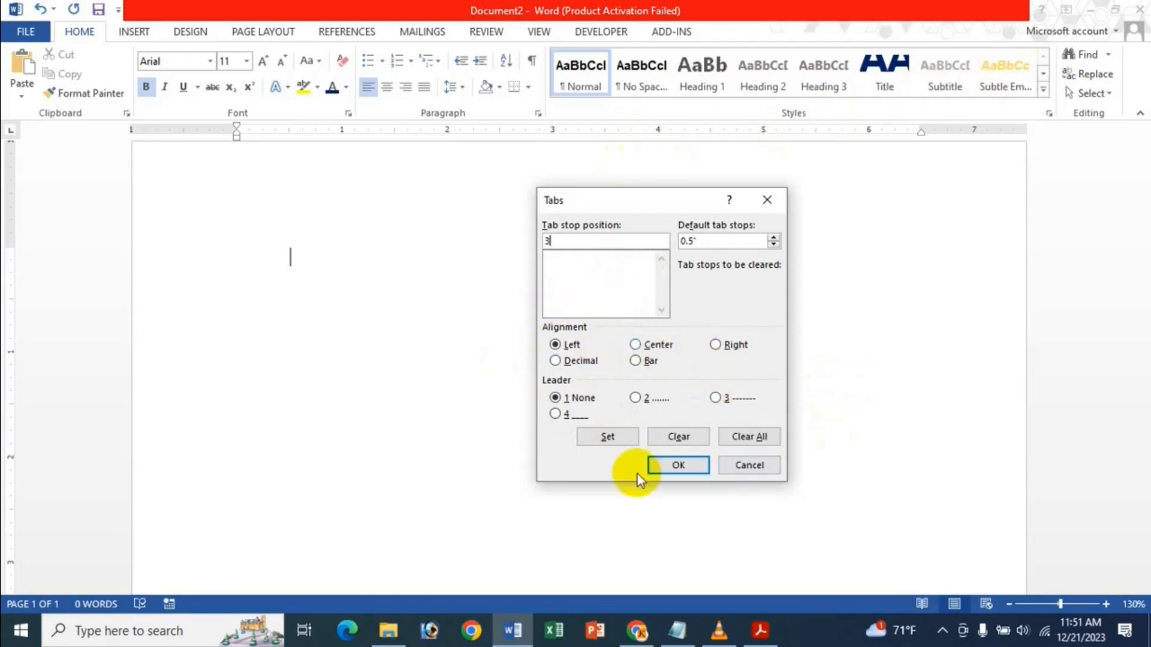
pyautogui.click(607, 439)
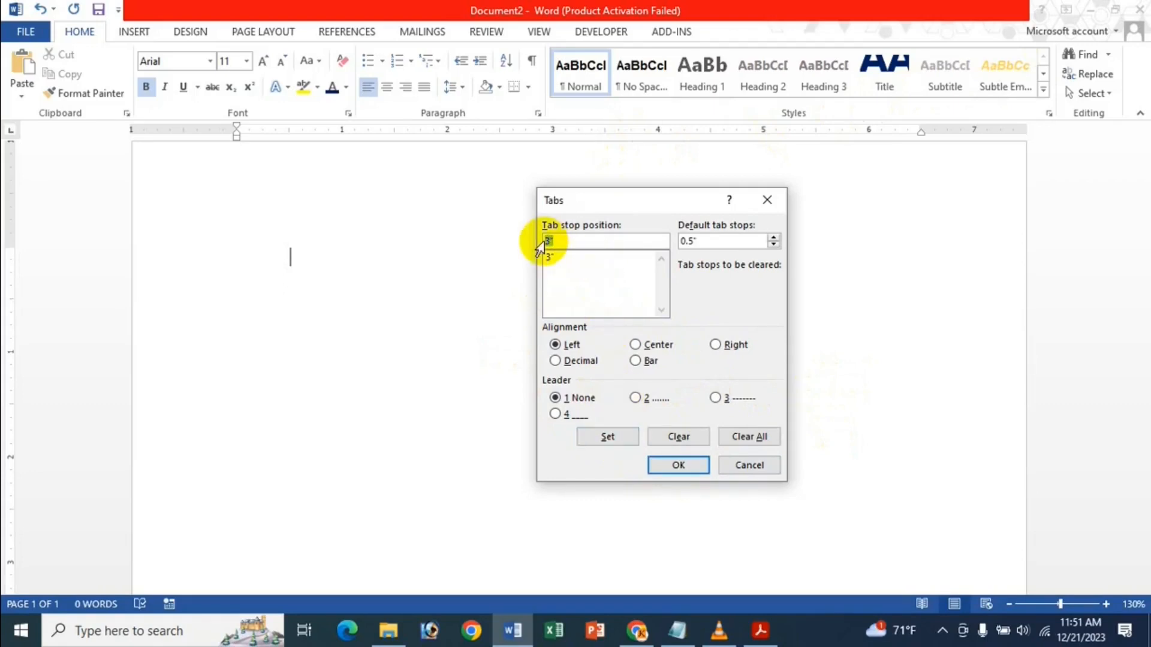
pyautogui.write('5')
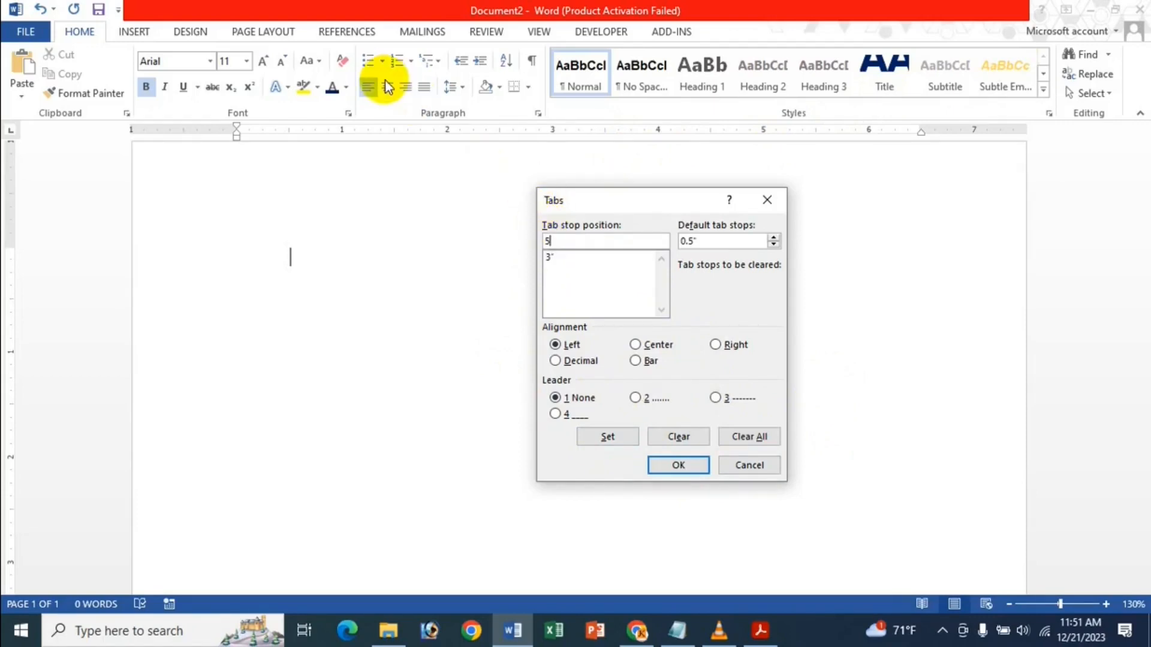
pyautogui.click(595, 438)
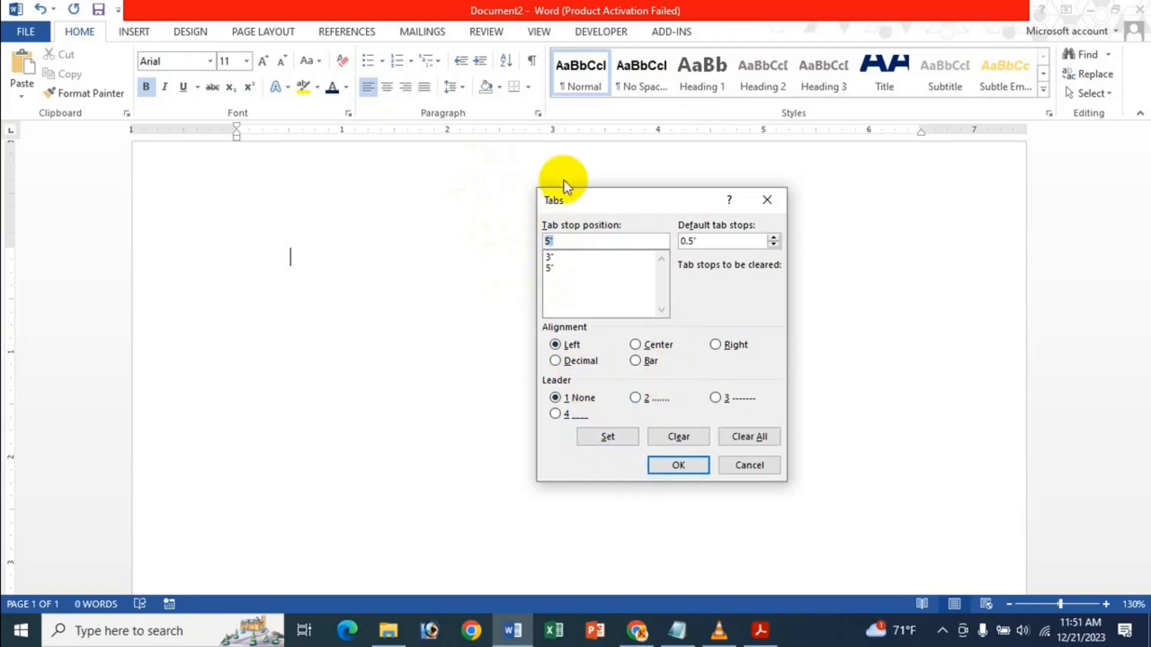
pyautogui.click(560, 267)
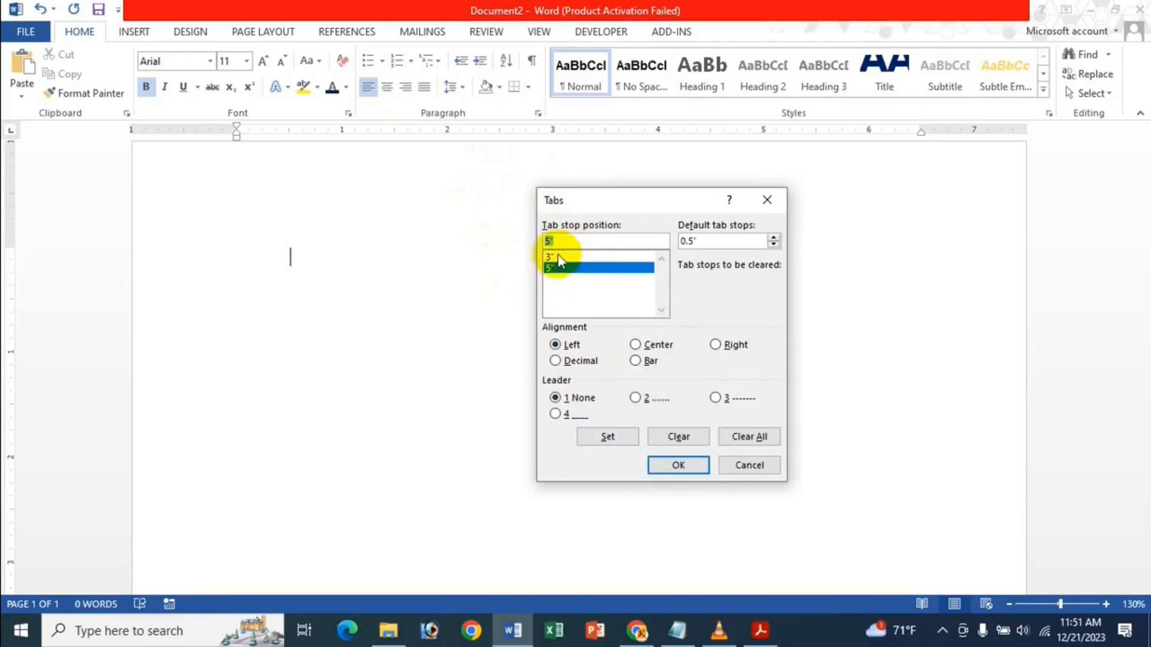
pyautogui.click(557, 257)
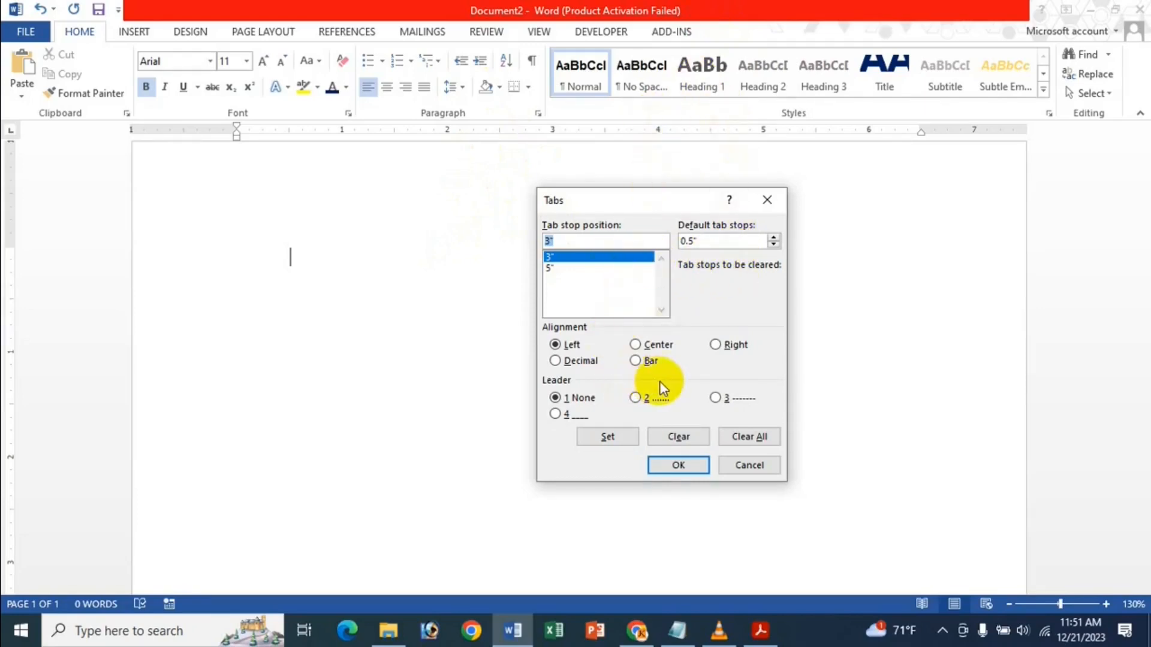
pyautogui.click(678, 465)
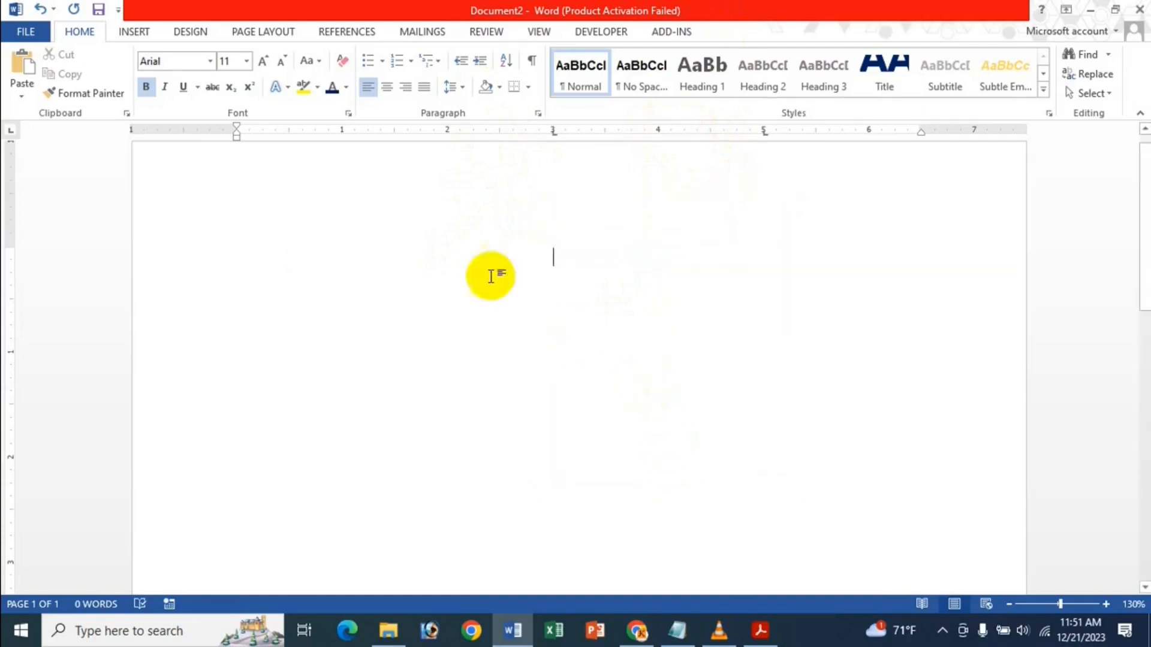
# Type 'jghj', 'gfhfgh' and 'sdf' separated by tabs so they align at 3" and 5".
pyautogui.click(340, 270)
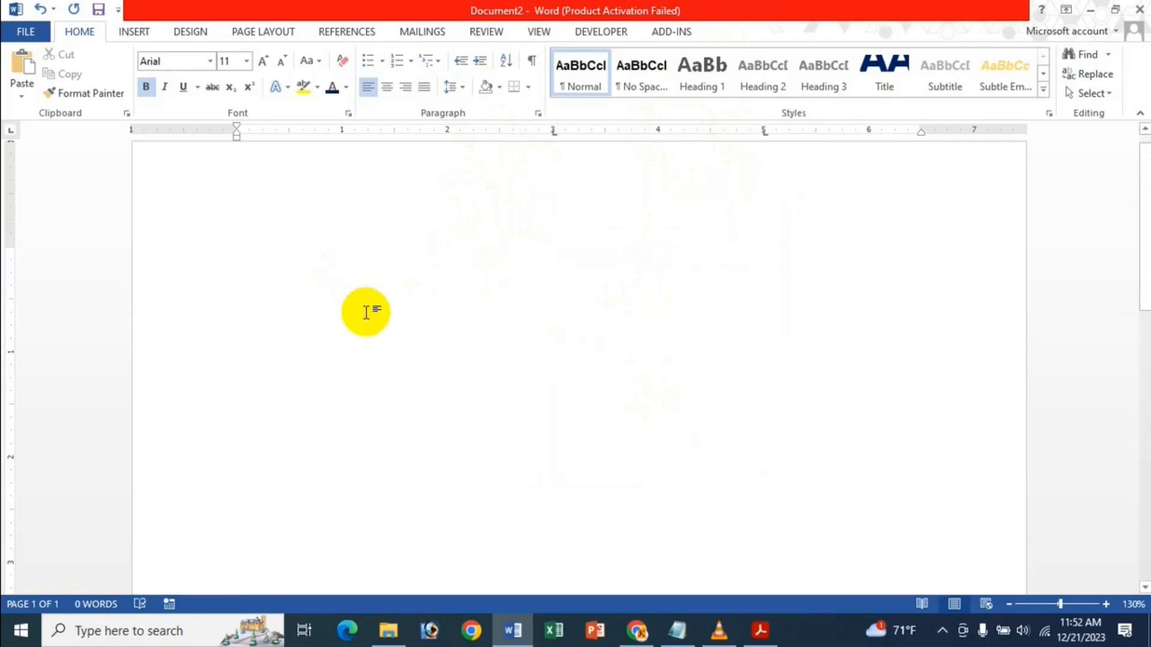
pyautogui.write('jghj')
pyautogui.press('Tab')
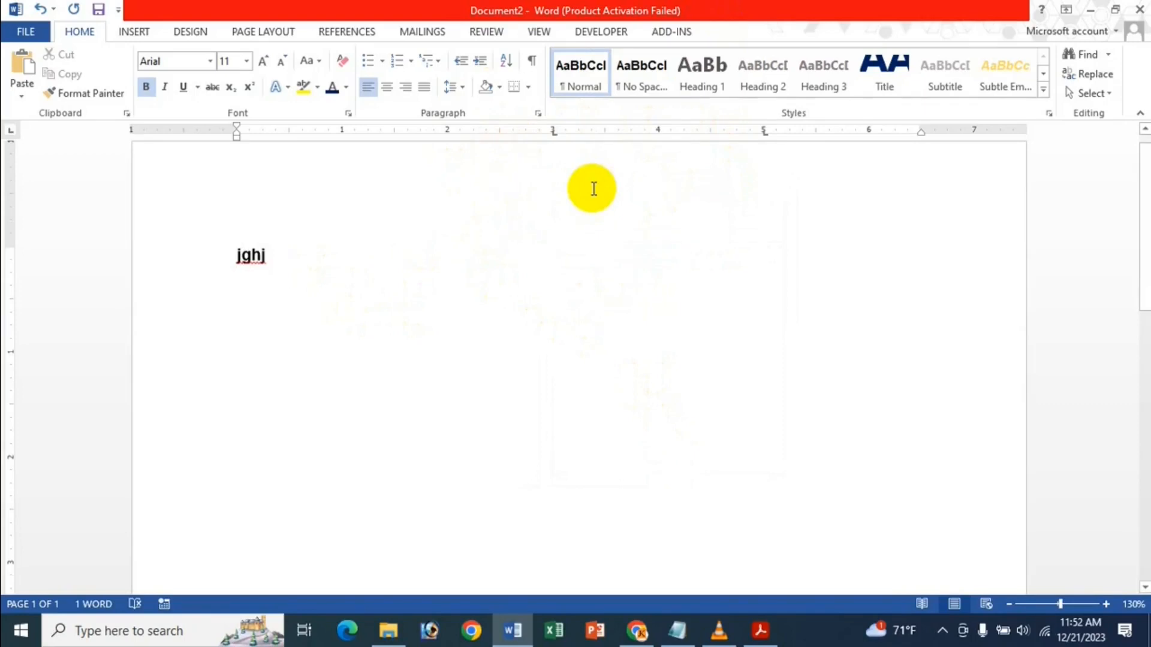
pyautogui.write('gfhfgh')
pyautogui.press('Tab')
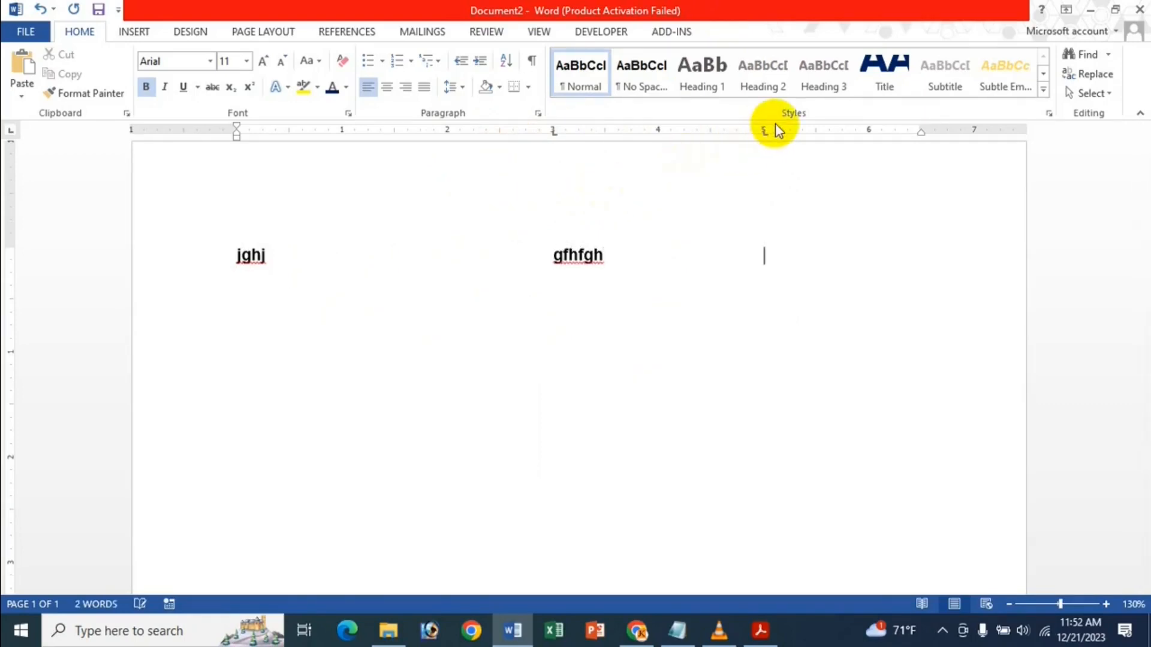
pyautogui.write('sdf')
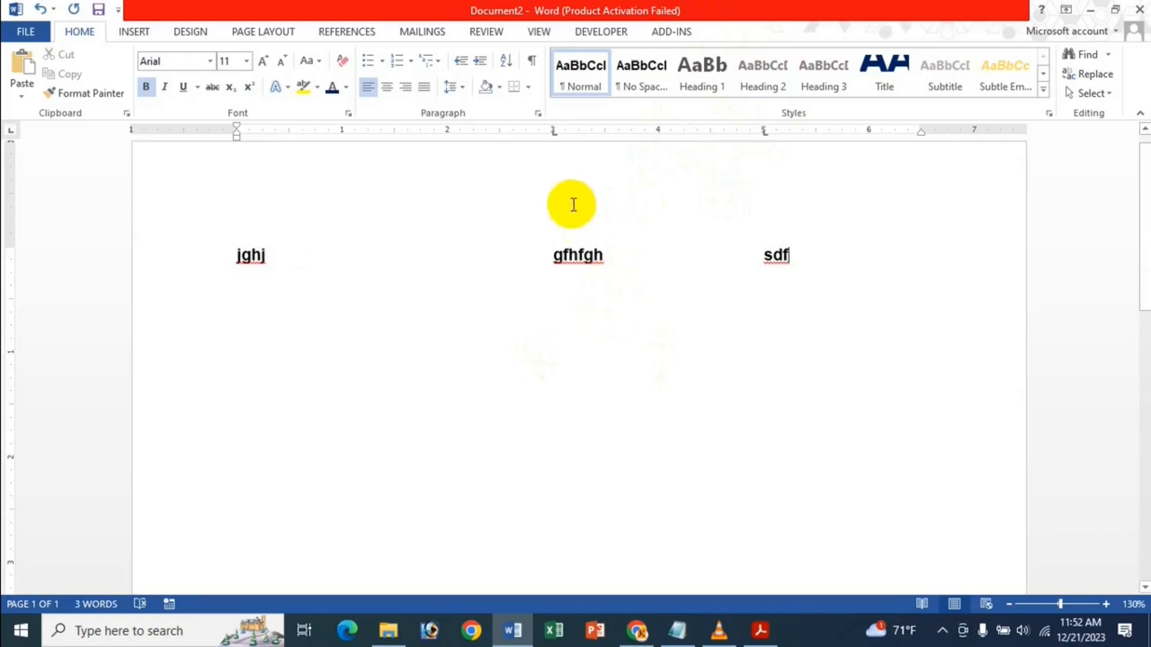
pyautogui.click(539, 114)
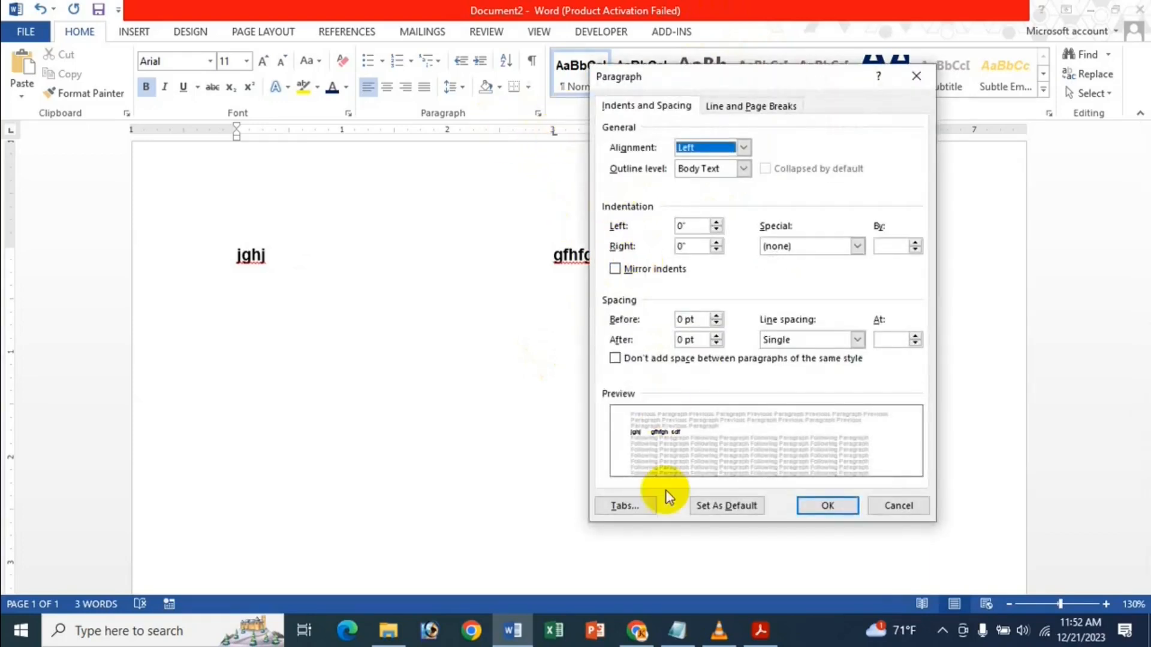
# Check the Tabs dialog unchanged, then delete the line and restore it with undo.
pyautogui.click(640, 505)
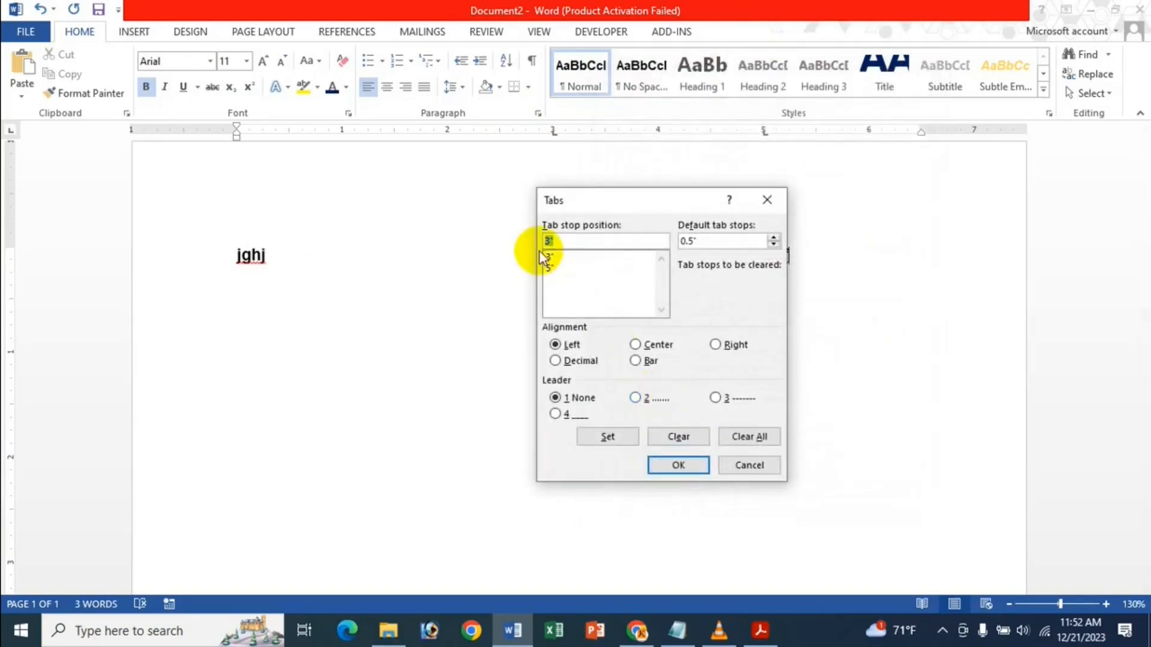
pyautogui.click(767, 199)
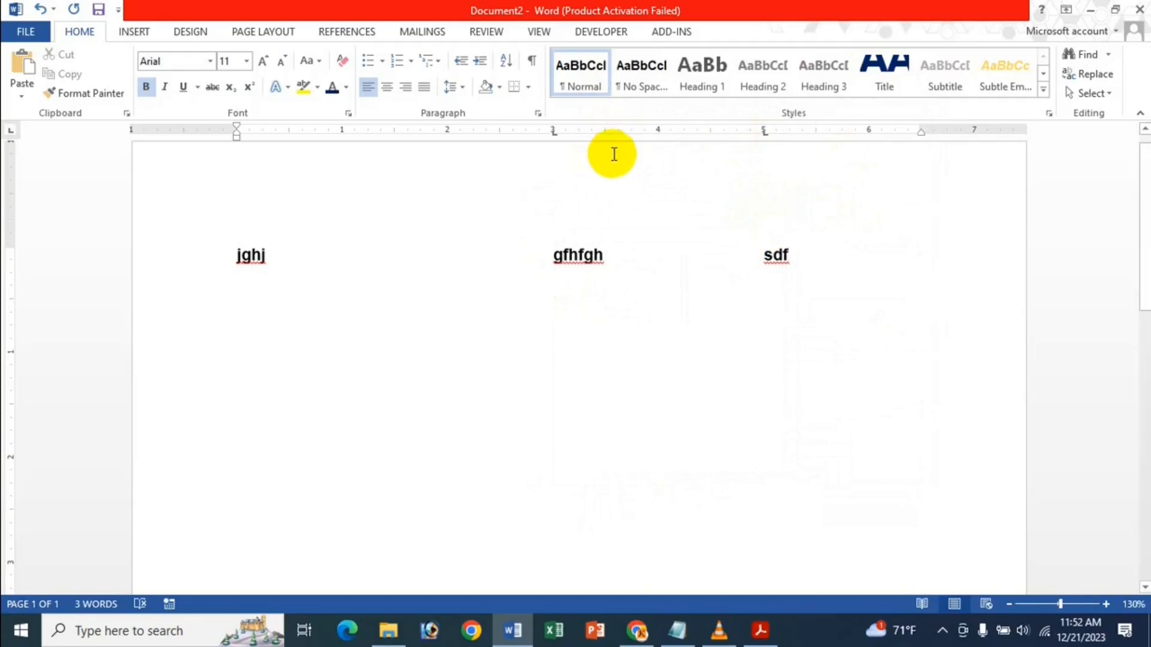
pyautogui.hotkey('ctrl', 'a')
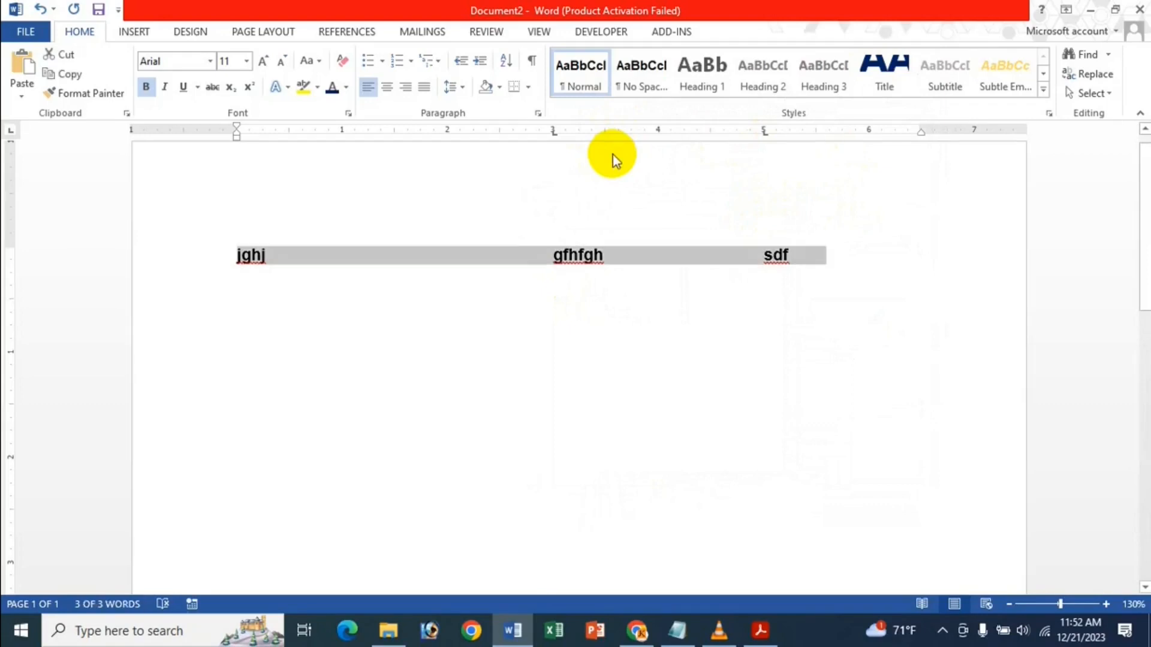
pyautogui.press('Delete')
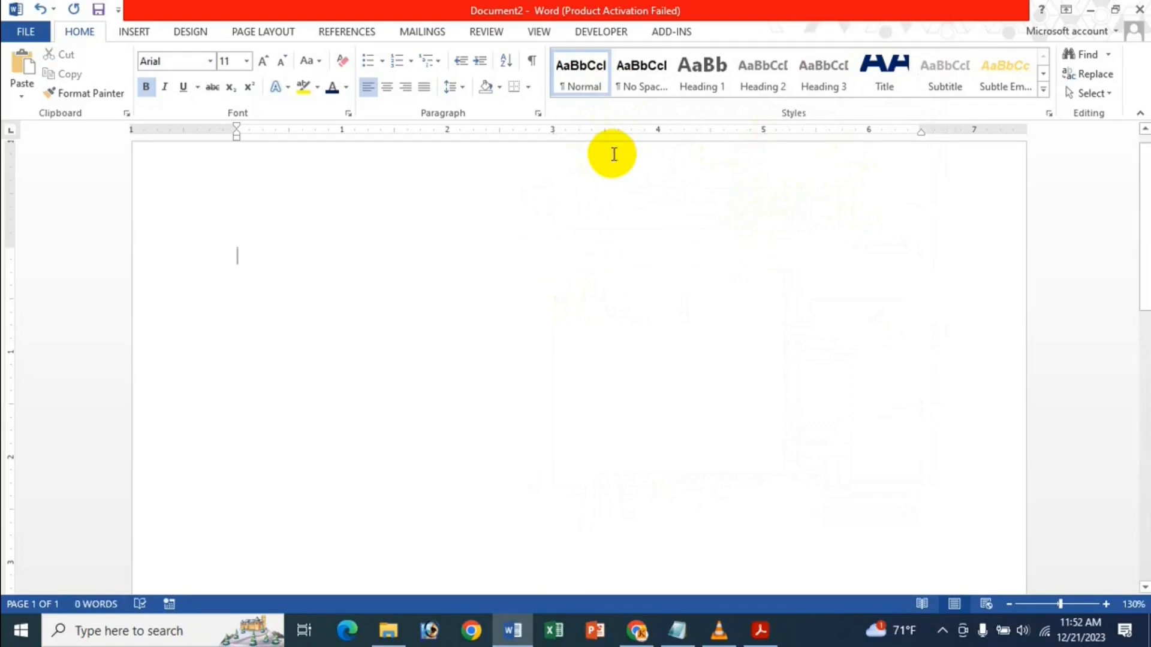
pyautogui.hotkey('ctrl', 'z')
pyautogui.click(617, 267)
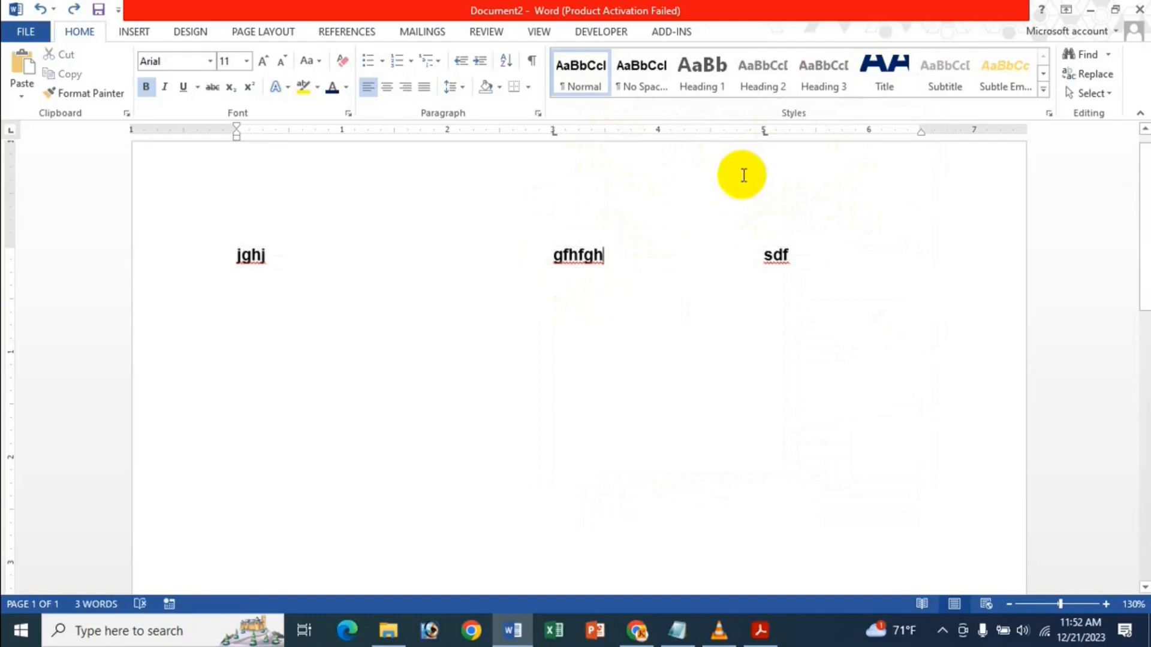
# Drag the 5" and 3" tab stops off the ruler, then delete all text.
pyautogui.click(763, 132)
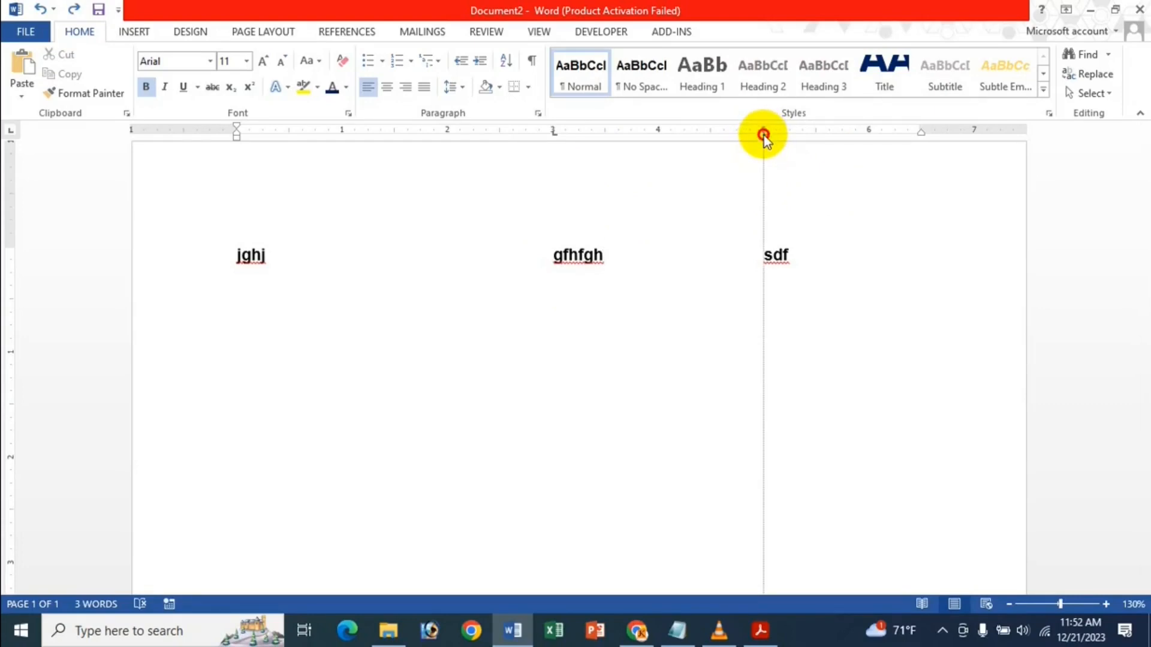
pyautogui.moveTo(753, 302); pyautogui.dragTo(753, 305)
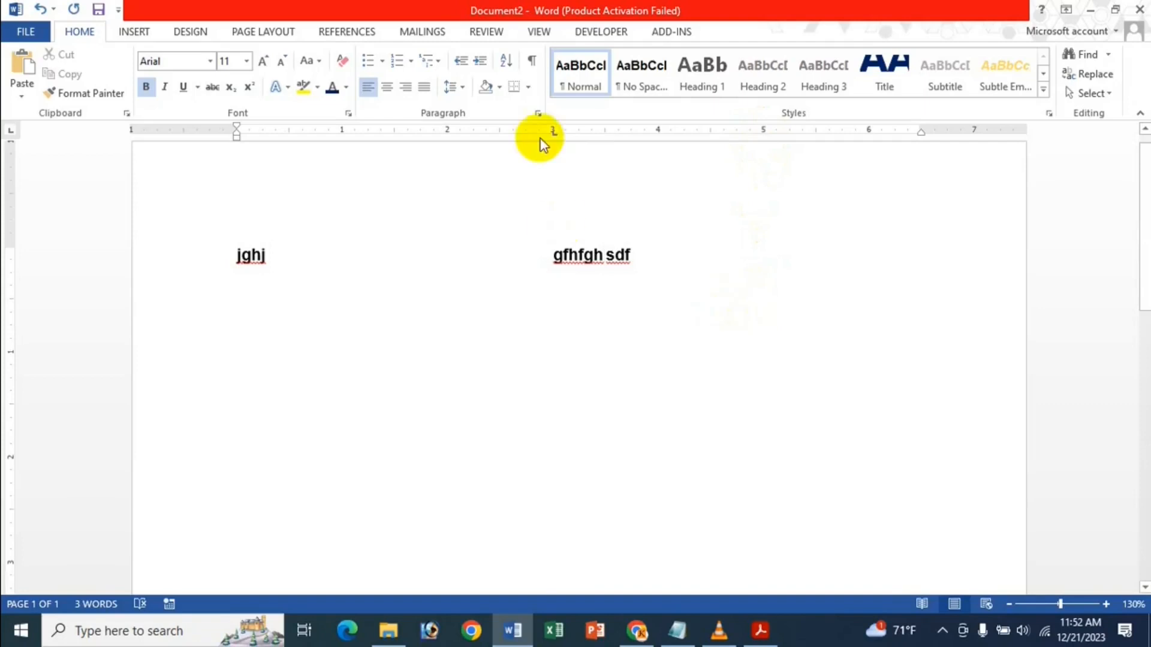
pyautogui.moveTo(551, 135); pyautogui.dragTo(552, 276)
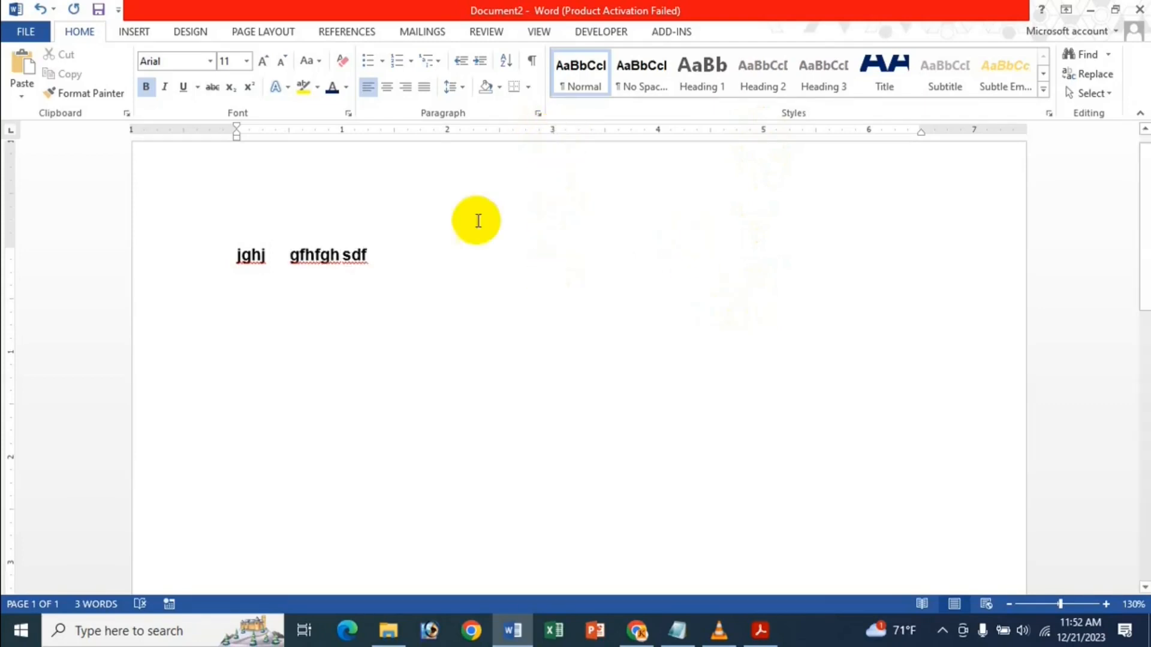
pyautogui.hotkey('ctrl', 'a')
pyautogui.press('Delete')
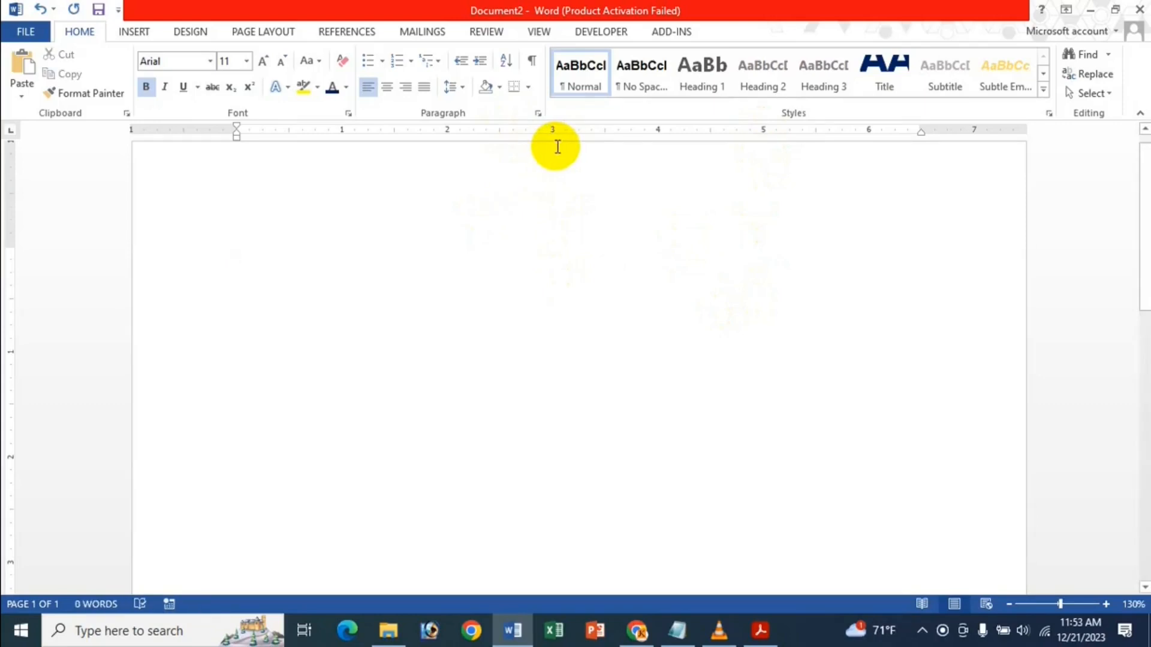
# Add a centred tab stop at 3" with a dotted leader in the Tabs dialog.
pyautogui.click(536, 112)
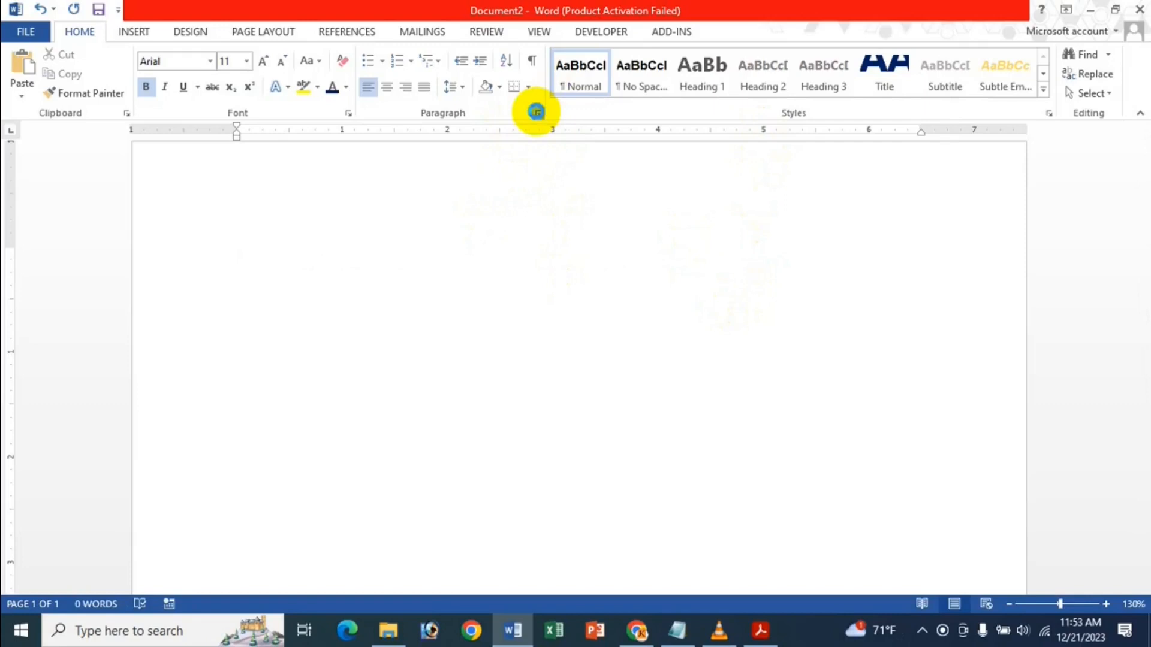
pyautogui.click(624, 505)
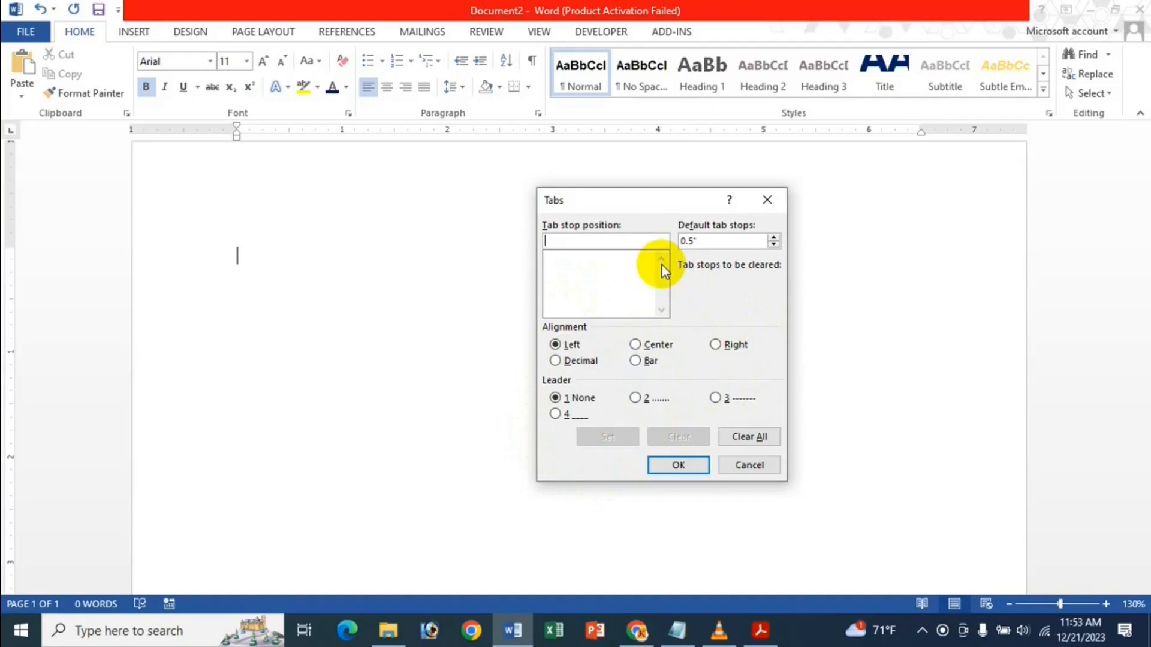
pyautogui.write('4')
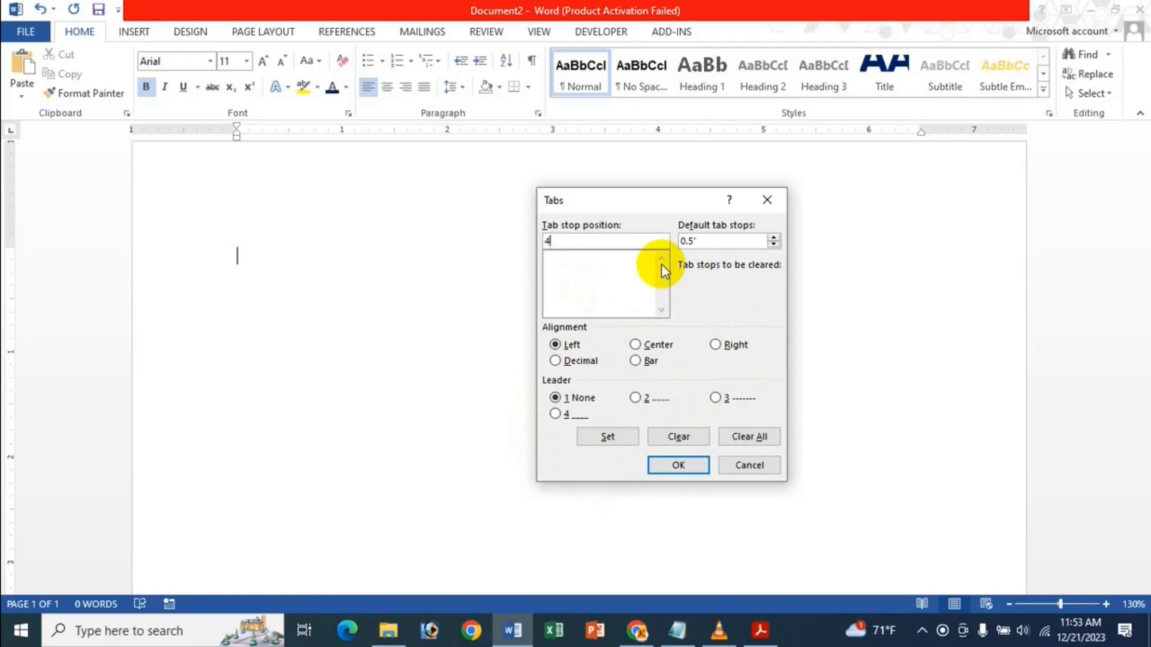
pyautogui.press('BackSpace')
pyautogui.write('3')
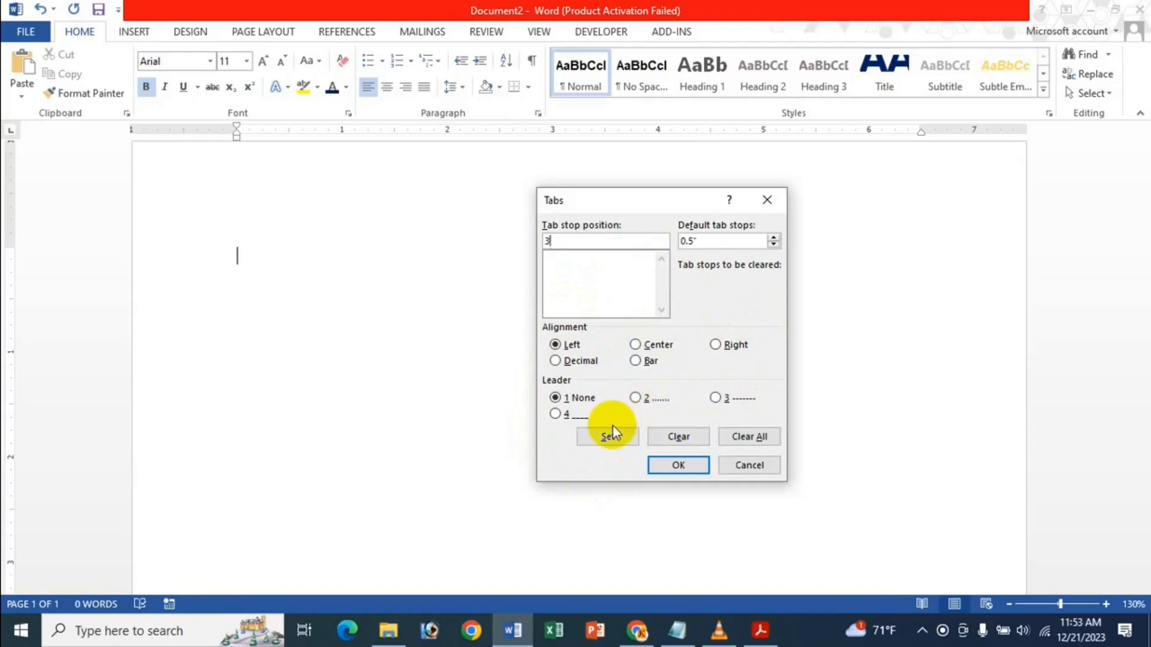
pyautogui.click(648, 345)
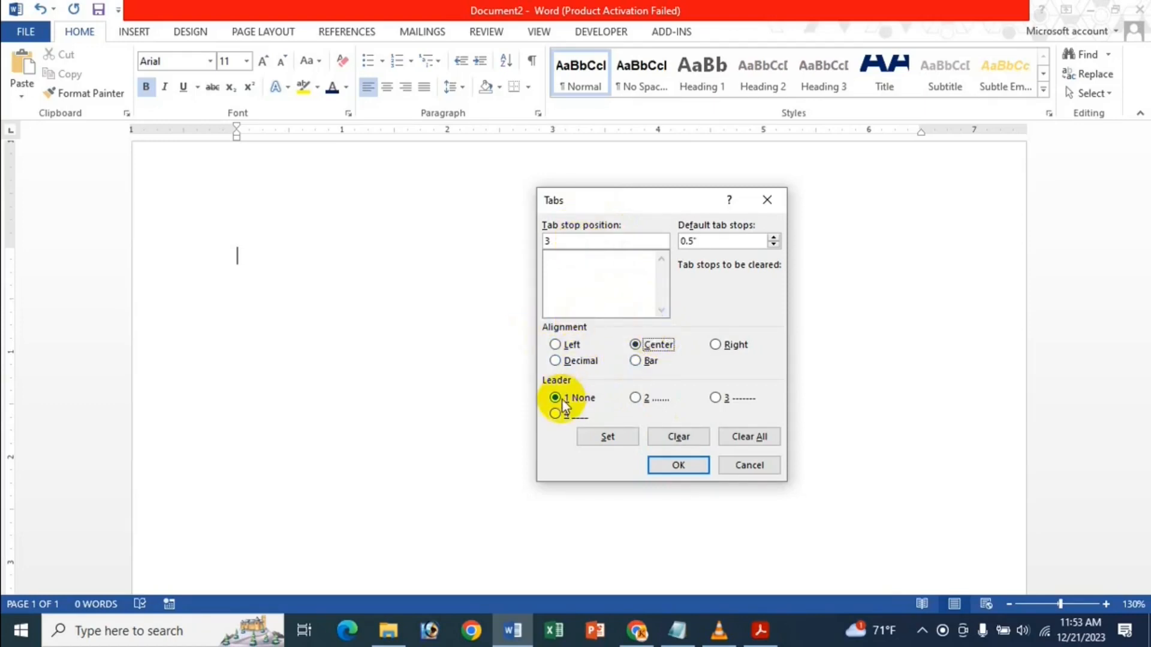
pyautogui.click(657, 403)
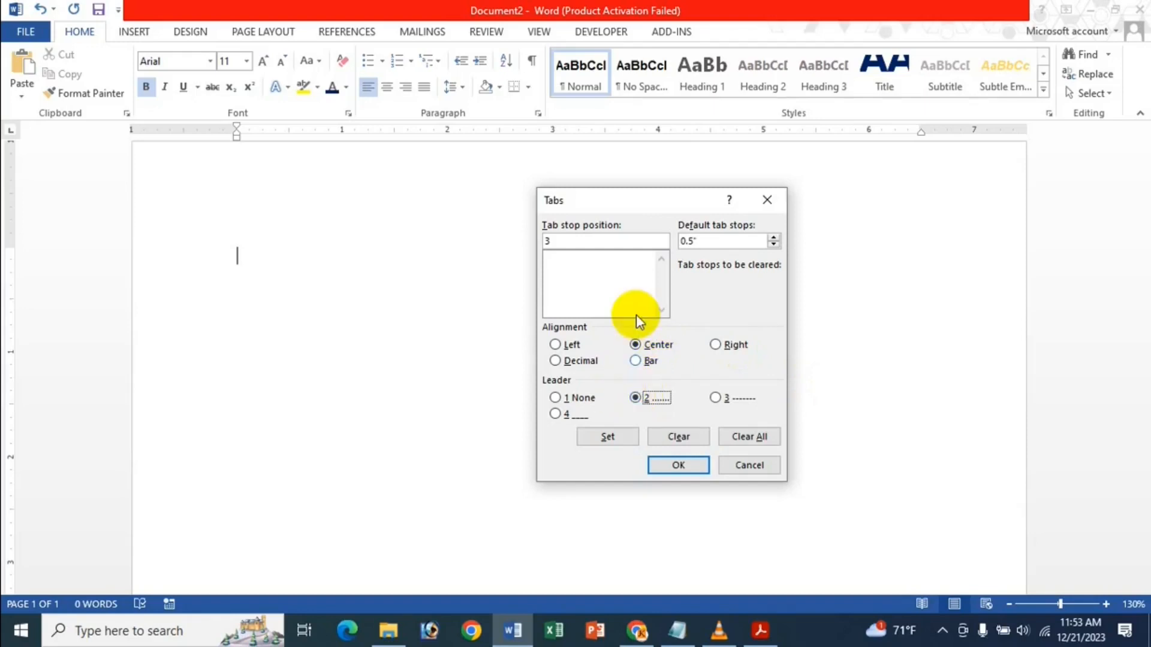
pyautogui.click(617, 437)
# Add a dotted-leader tab stop at 5" and apply the tab stops.
pyautogui.write('5')
pyautogui.hotkey('alt', '1')
pyautogui.write('.')
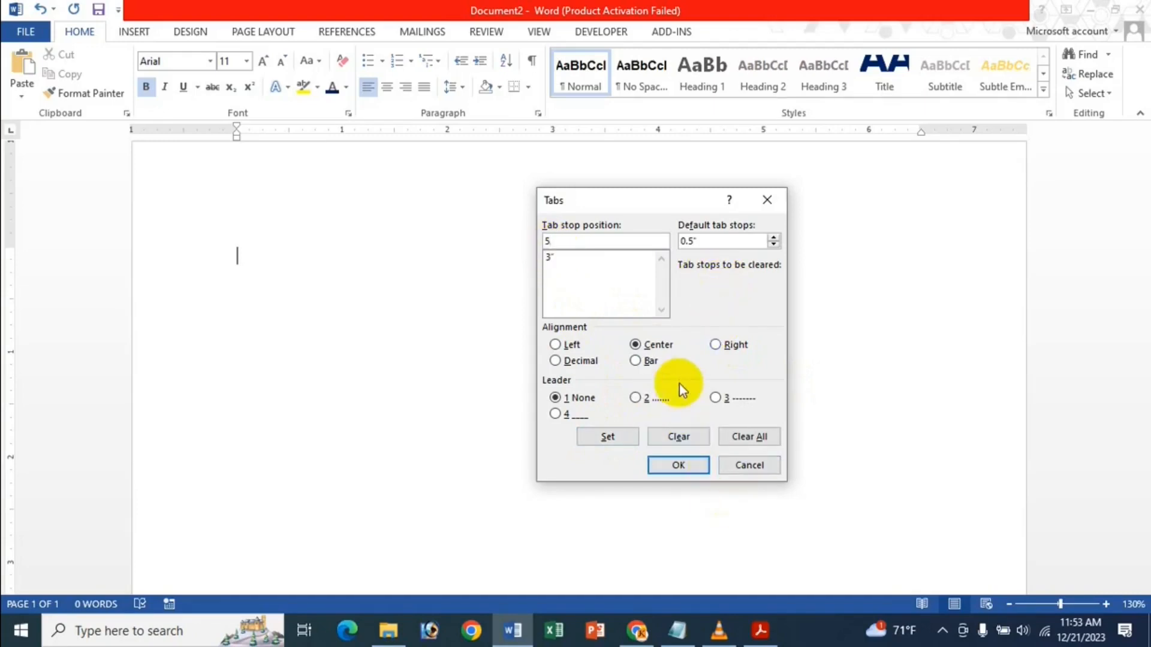
pyautogui.click(648, 397)
pyautogui.click(625, 437)
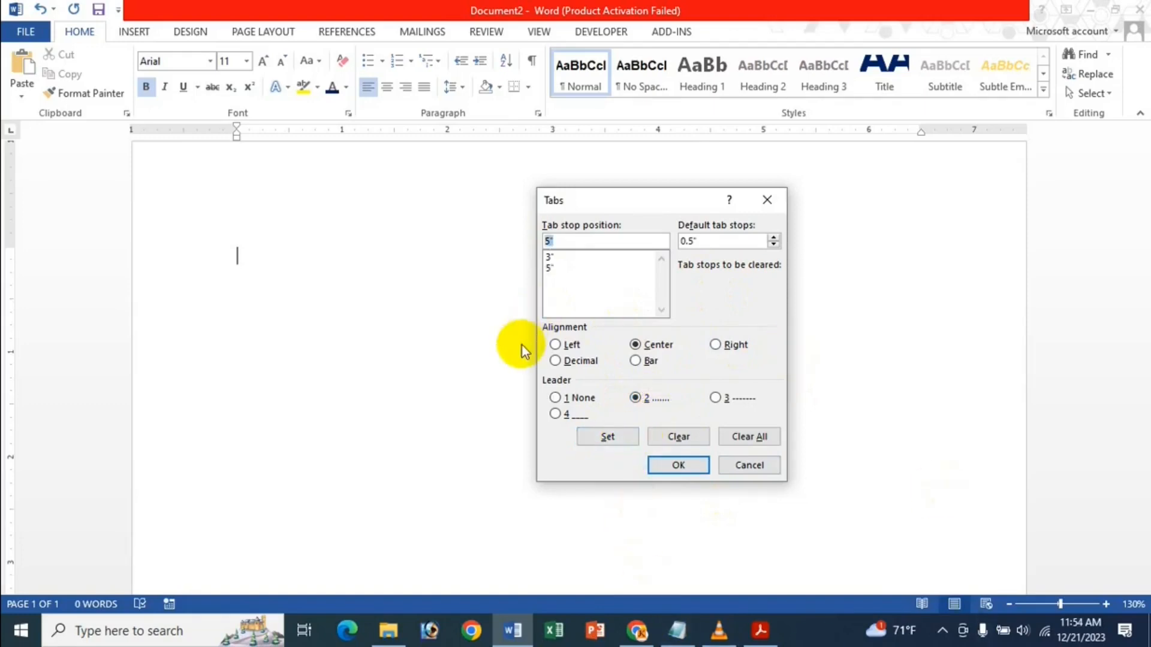
pyautogui.click(683, 465)
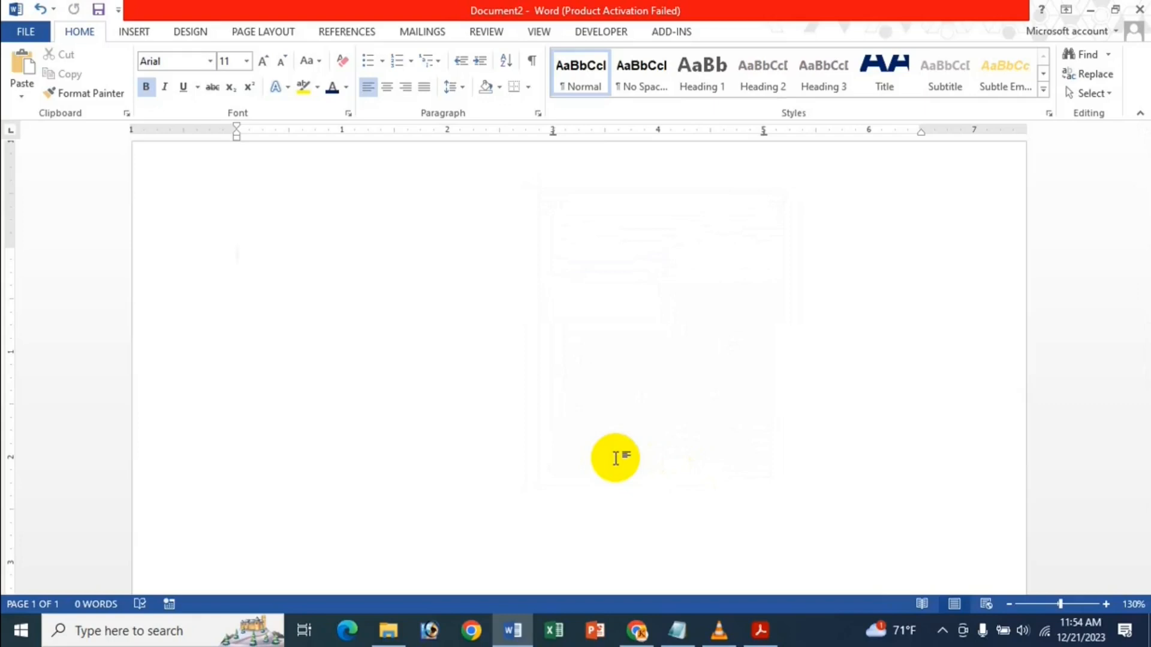
# Type 'Name' and 'Adress', each followed by a dotted leader to the next tab stop.
pyautogui.write('dsd')
pyautogui.press('Tab')
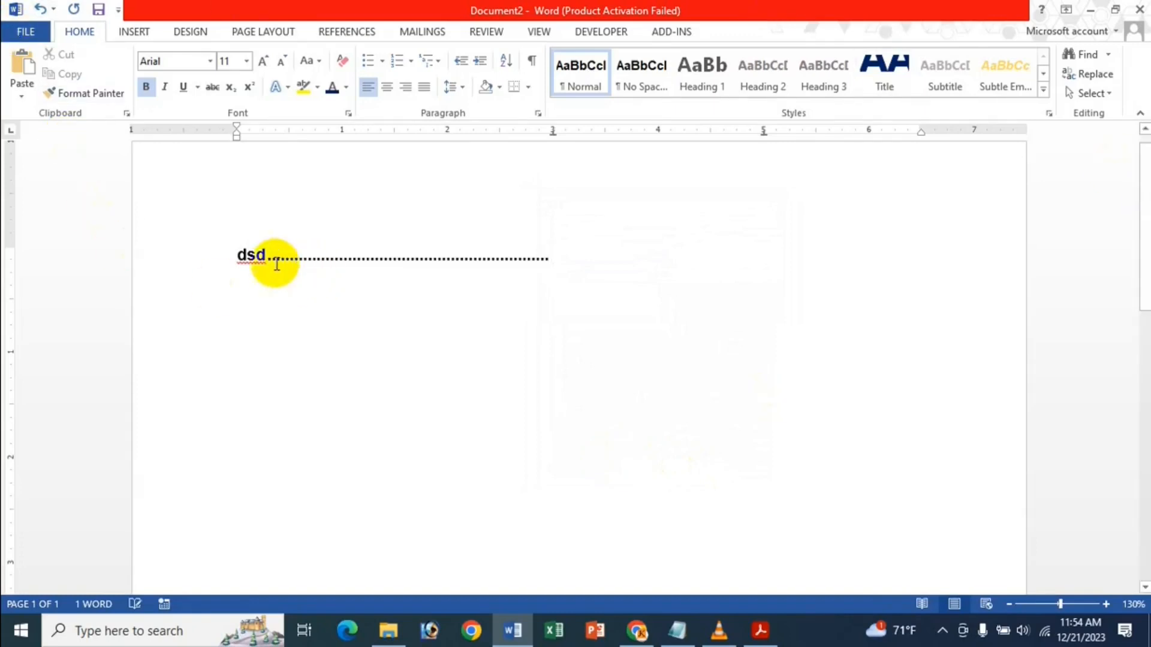
pyautogui.hotkey('ctrl', 'z')
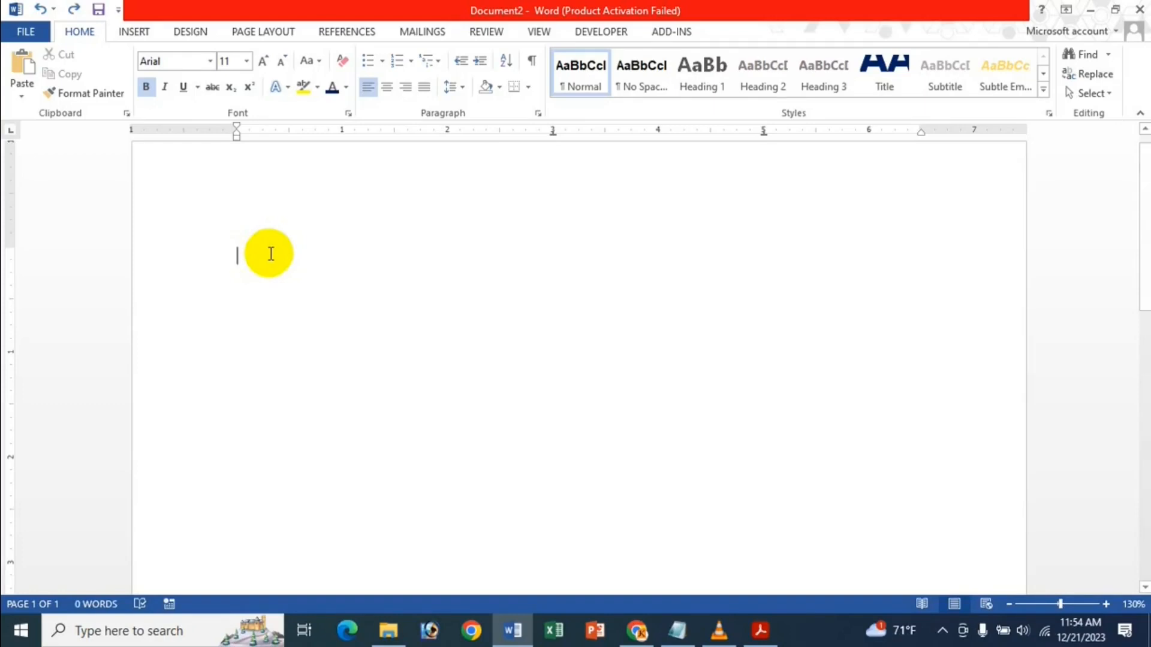
pyautogui.write('Name')
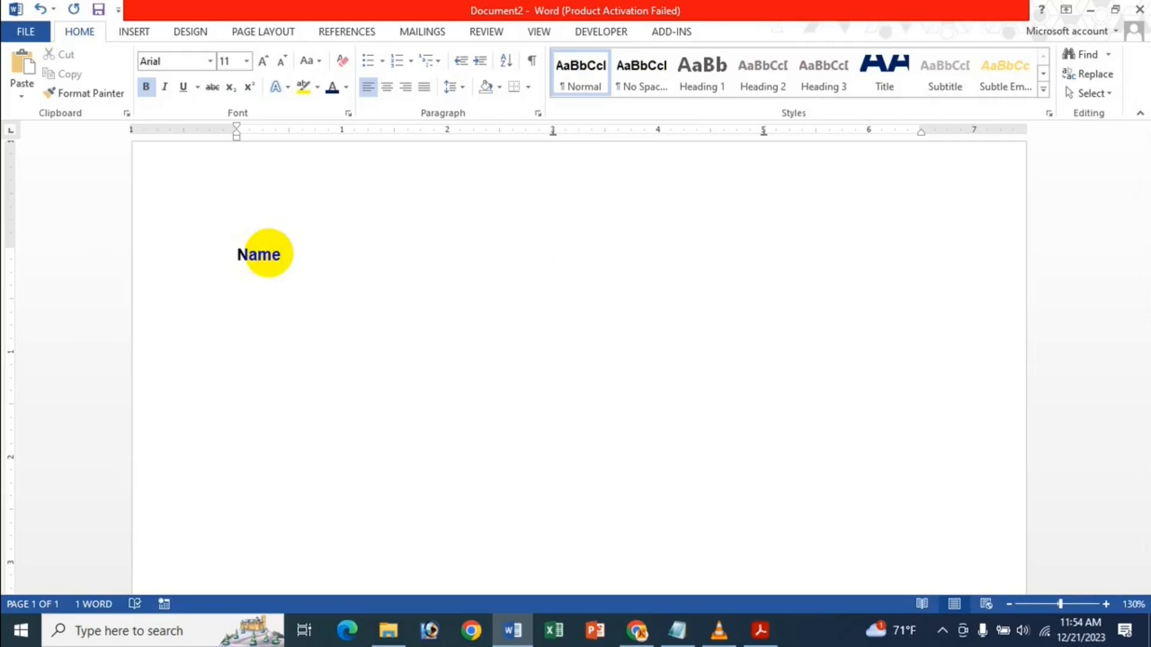
pyautogui.press('Tab')
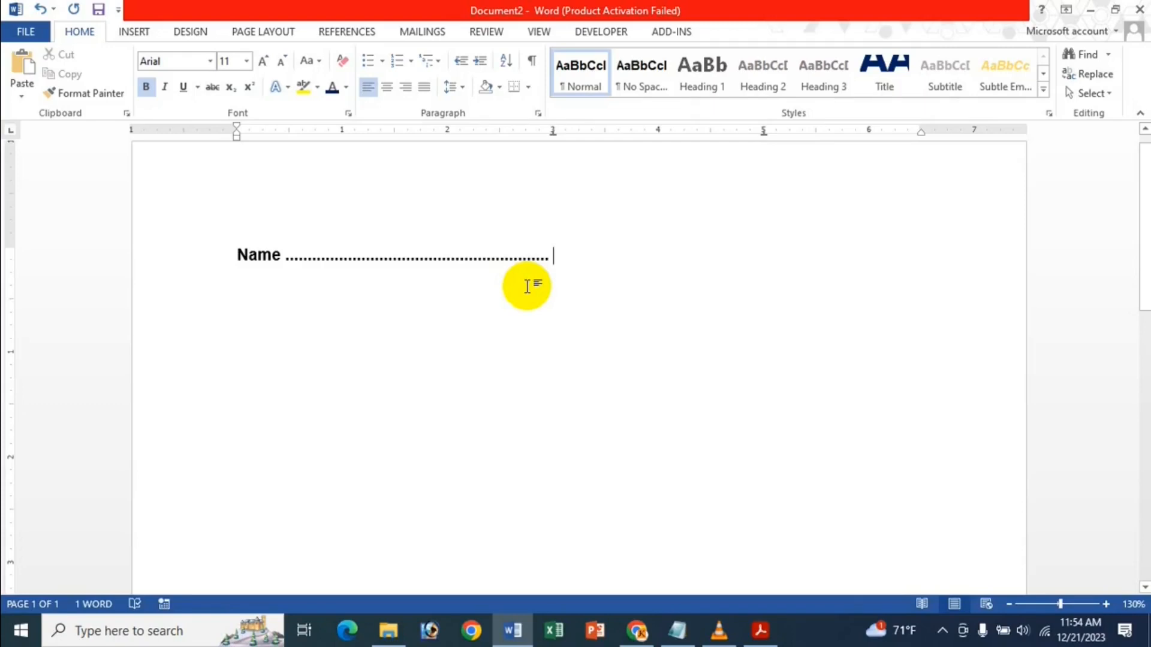
pyautogui.write('Ad')
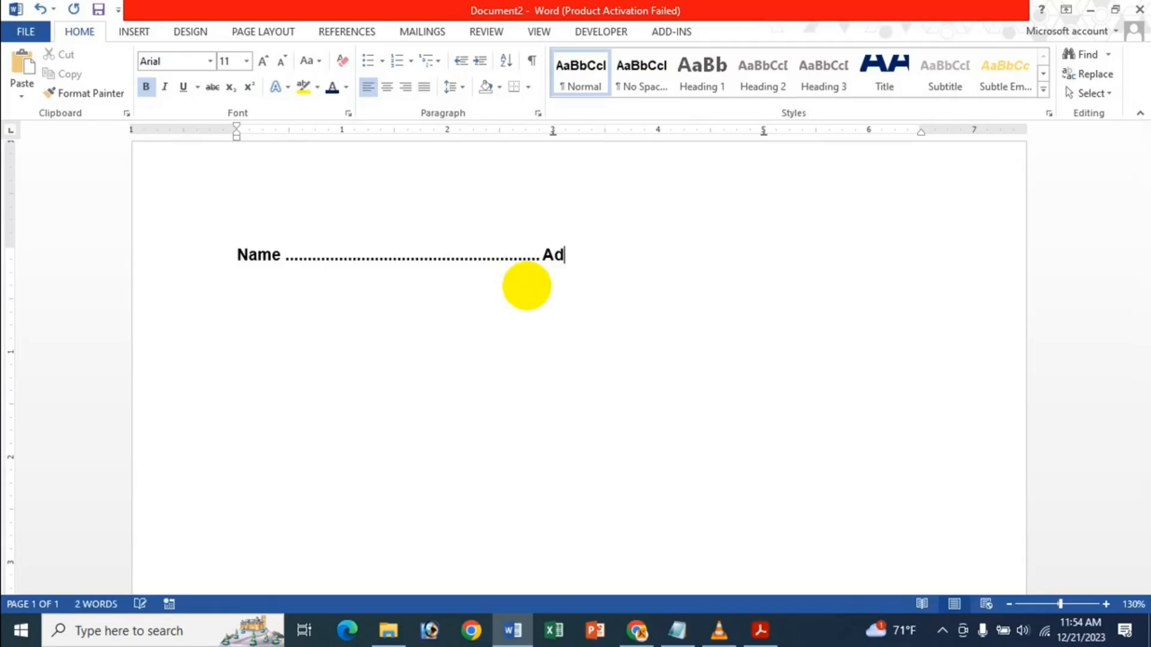
pyautogui.write('jhfjhf')
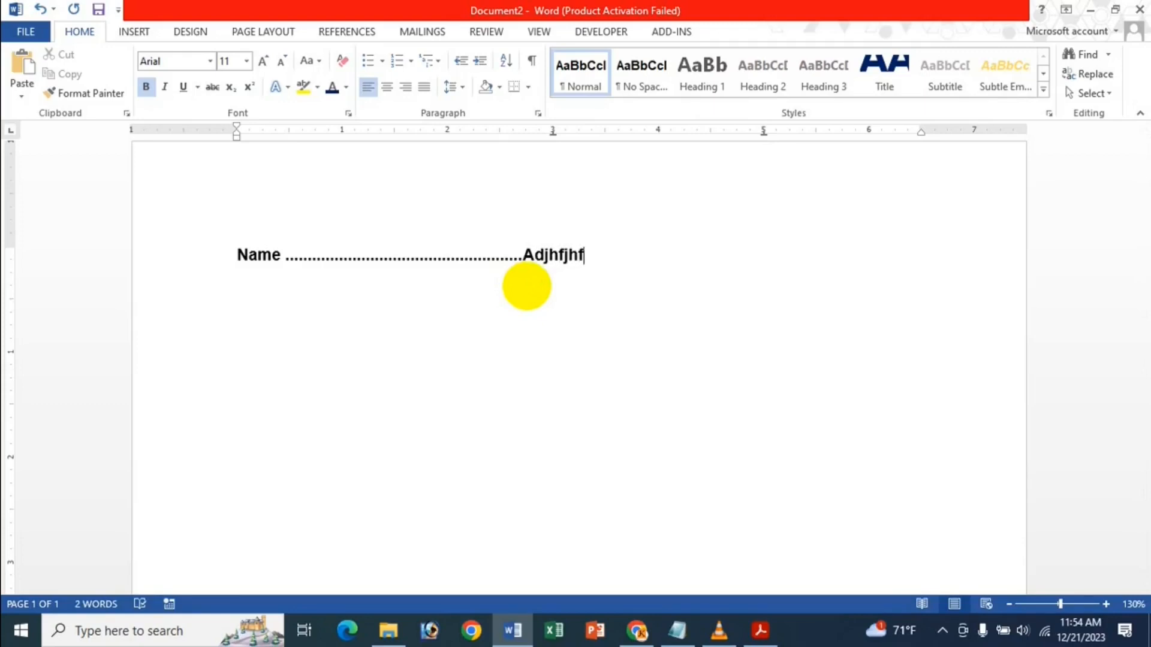
pyautogui.press('BackSpace')
pyautogui.press('BackSpace')
pyautogui.press('BackSpace')
pyautogui.press('BackSpace')
pyautogui.press('BackSpace')
pyautogui.press('BackSpace')
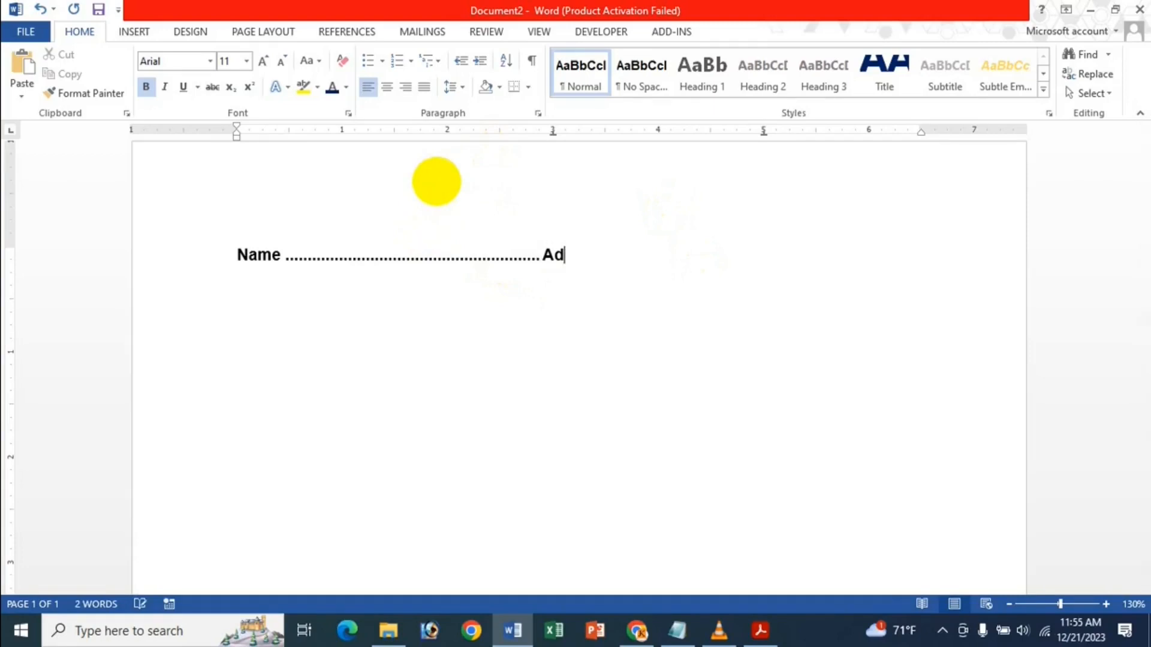
pyautogui.write('ress')
pyautogui.press('Tab')
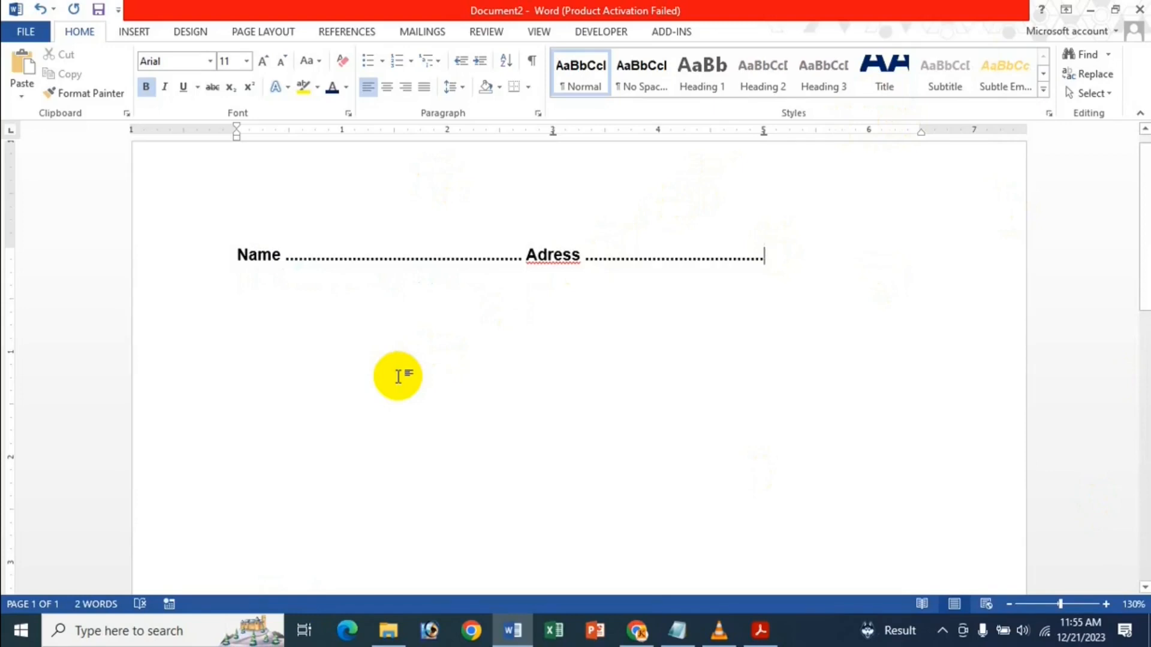
# Start a new line with 'Phon' followed by a dotted leader.
pyautogui.write('ghfhjh')
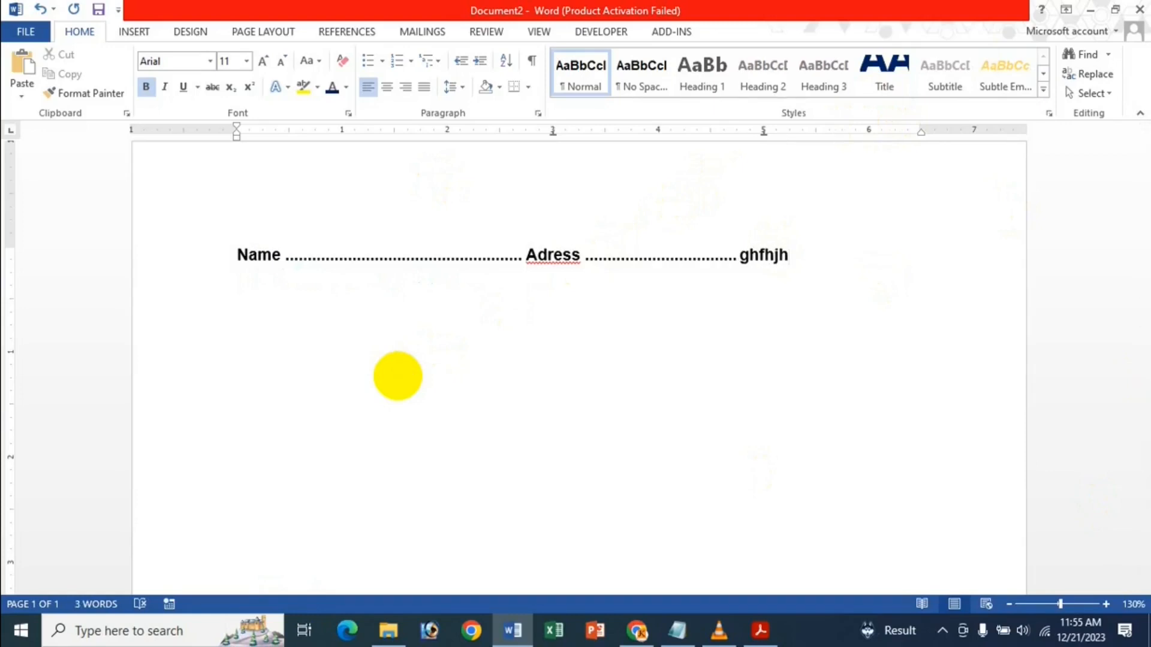
pyautogui.press('BackSpace')
pyautogui.press('BackSpace')
pyautogui.press('BackSpace')
pyautogui.press('BackSpace')
pyautogui.press('BackSpace')
pyautogui.press('BackSpace')
pyautogui.write('Phon')
pyautogui.press('Tab')
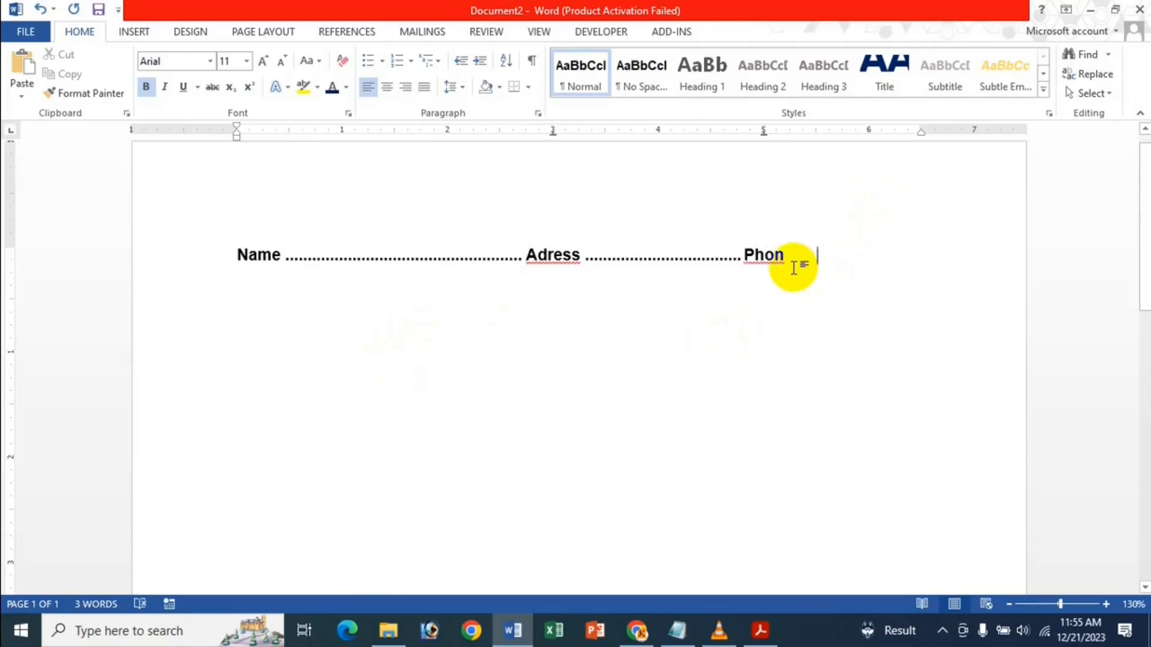
pyautogui.press('BackSpace')
pyautogui.press('Return')
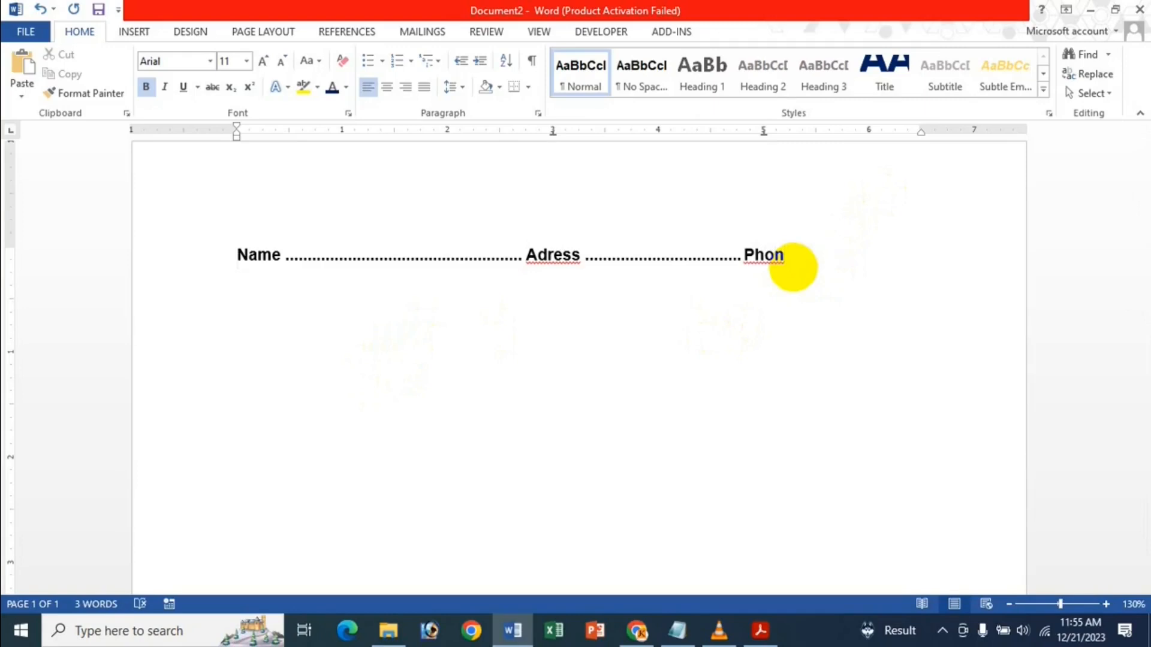
pyautogui.press('BackSpace')
pyautogui.press('BackSpace')
pyautogui.press('BackSpace')
pyautogui.press('BackSpace')
pyautogui.write('Phon')
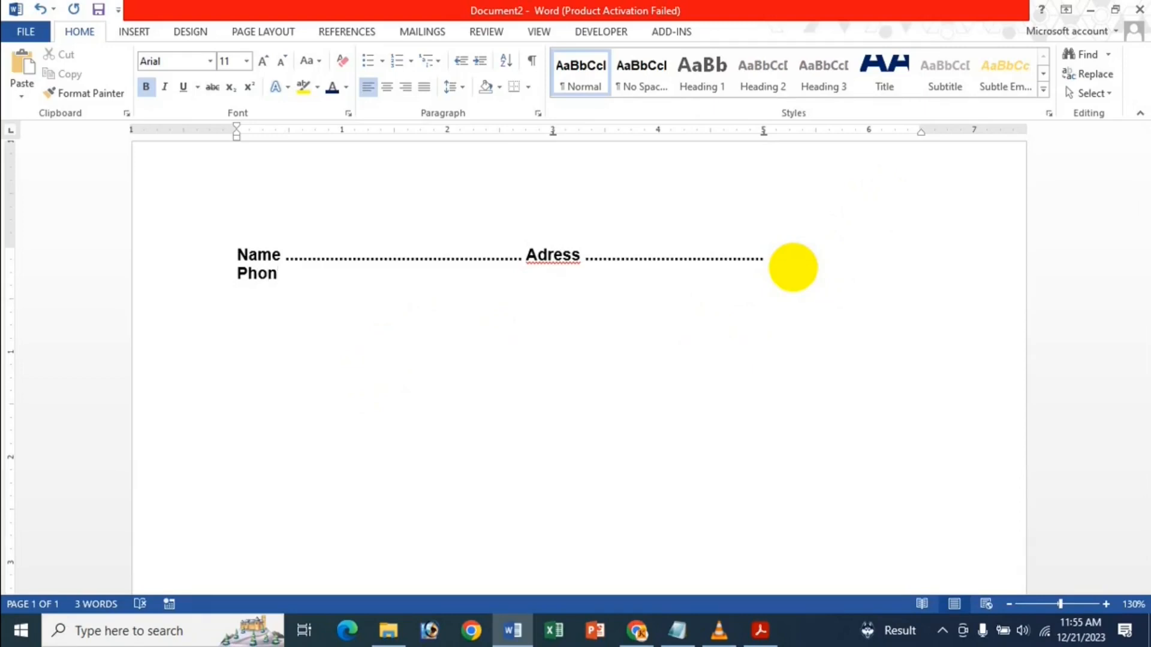
pyautogui.press('Tab')
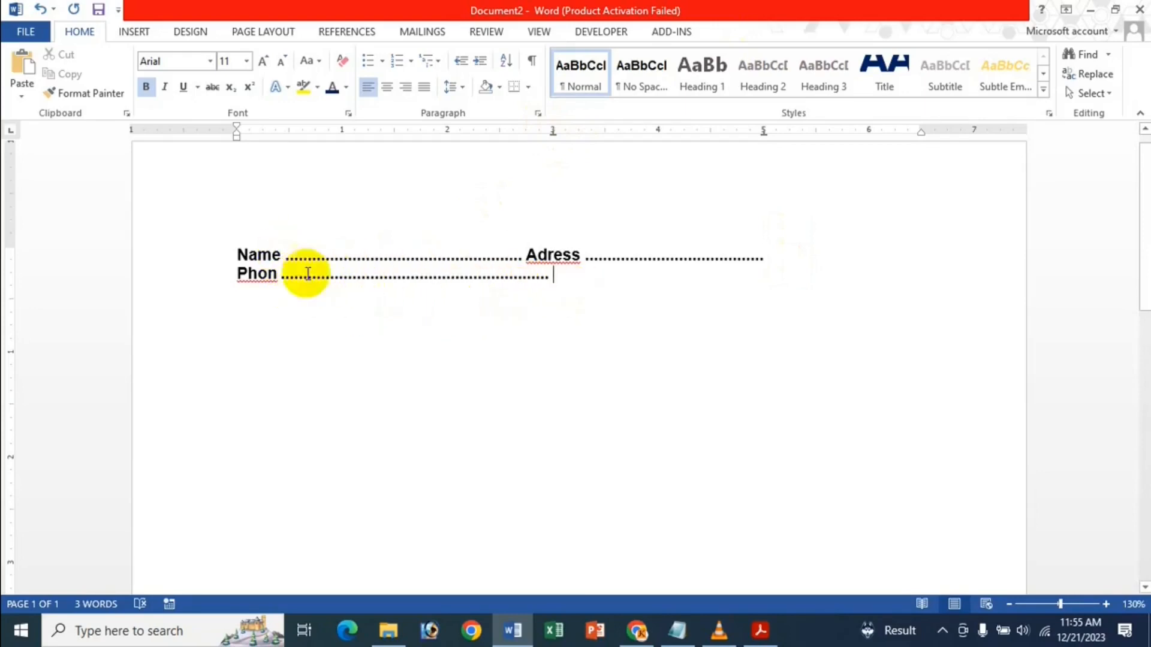
# Add a blank line above Phon, type 'fgsdfsd' after its leader, and remove its 5" tab stop.
pyautogui.click(239, 277)
pyautogui.press('Return')
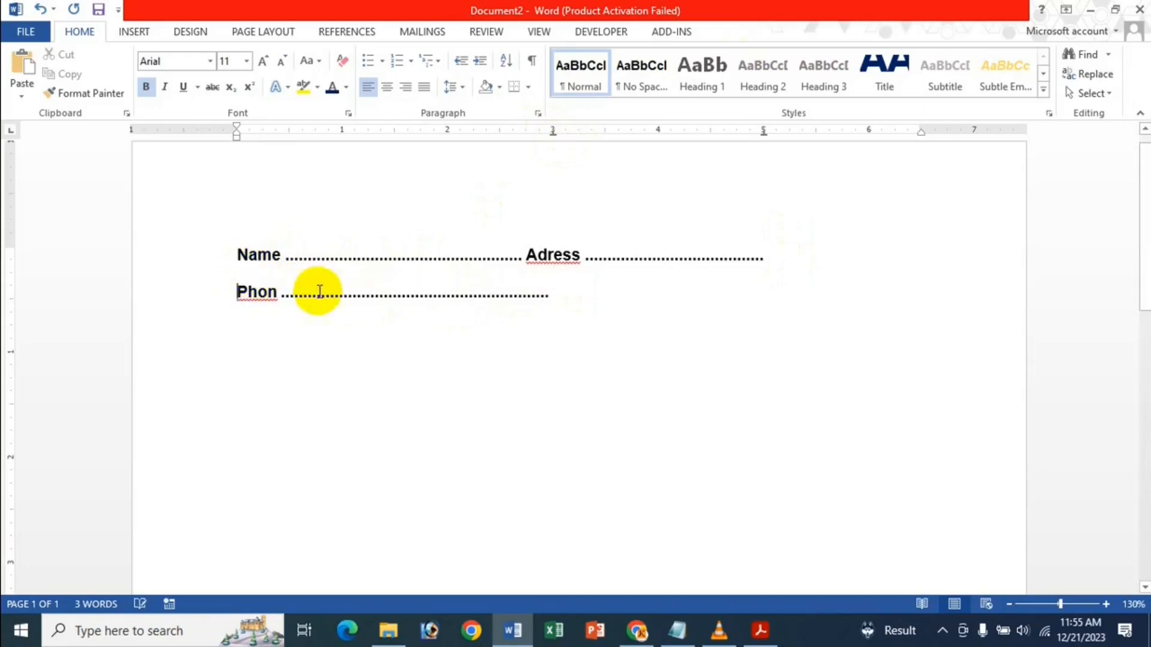
pyautogui.click(546, 296)
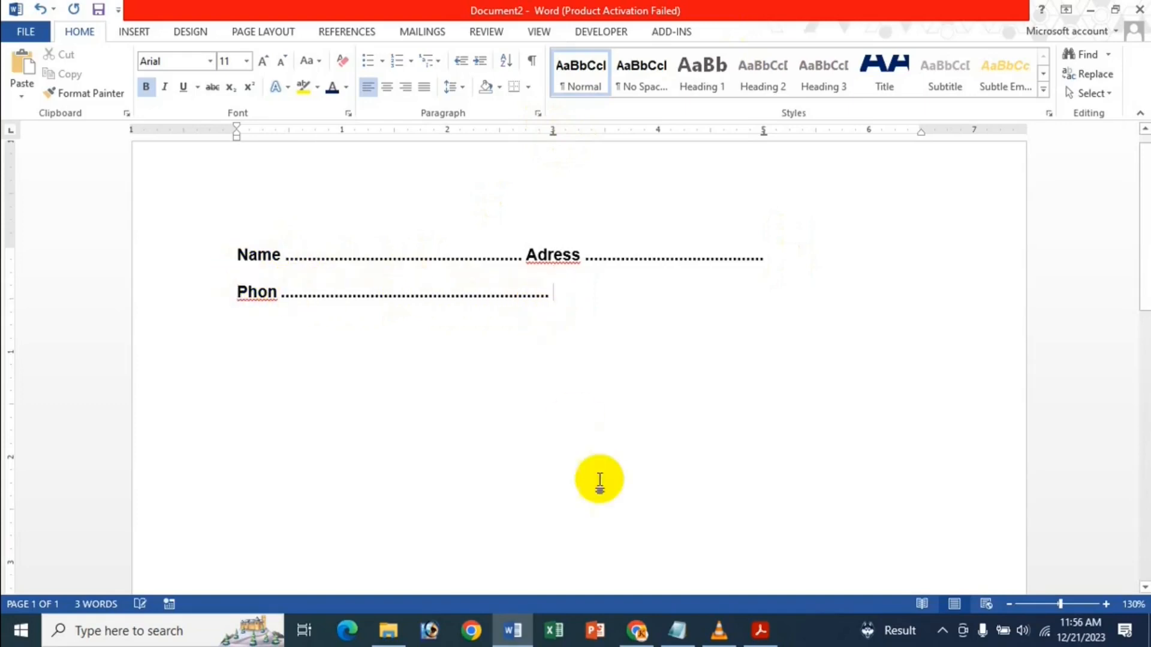
pyautogui.write('fgsdfsd')
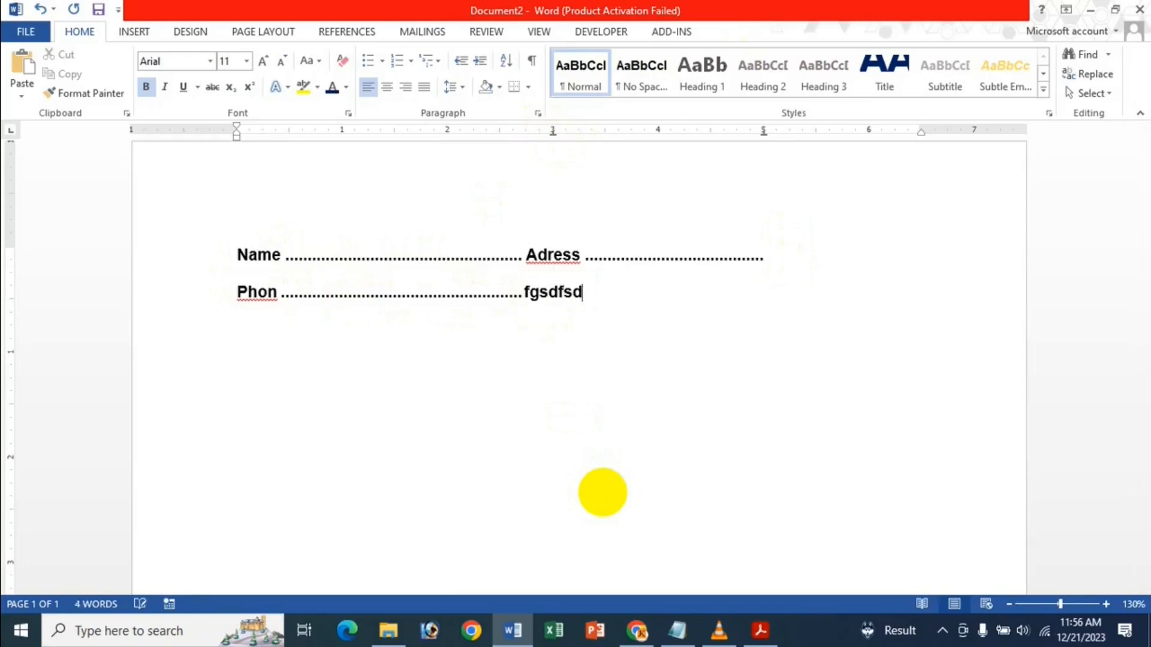
pyautogui.write('........................................')
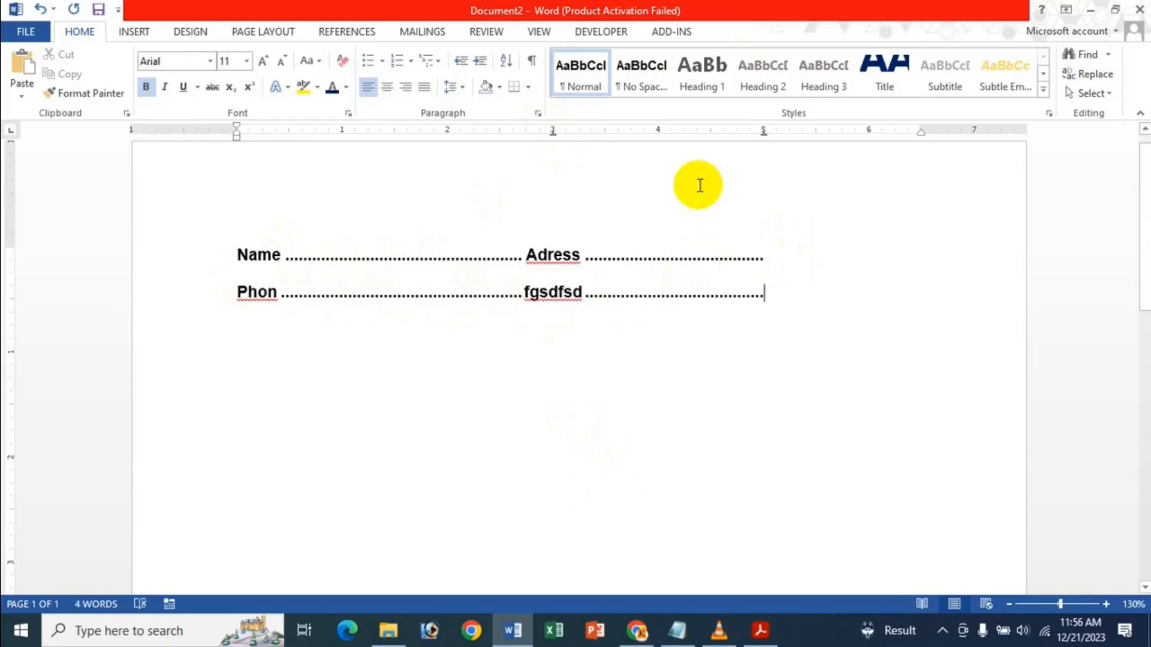
pyautogui.write('fsdsfdf')
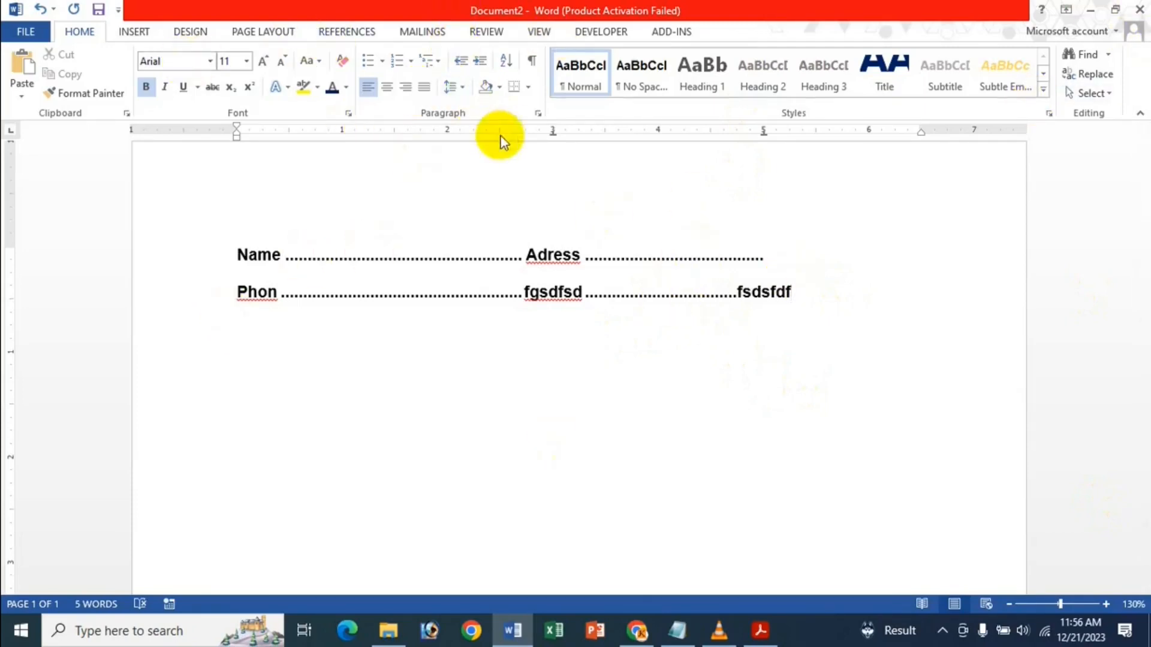
pyautogui.moveTo(764, 137); pyautogui.dragTo(778, 391)
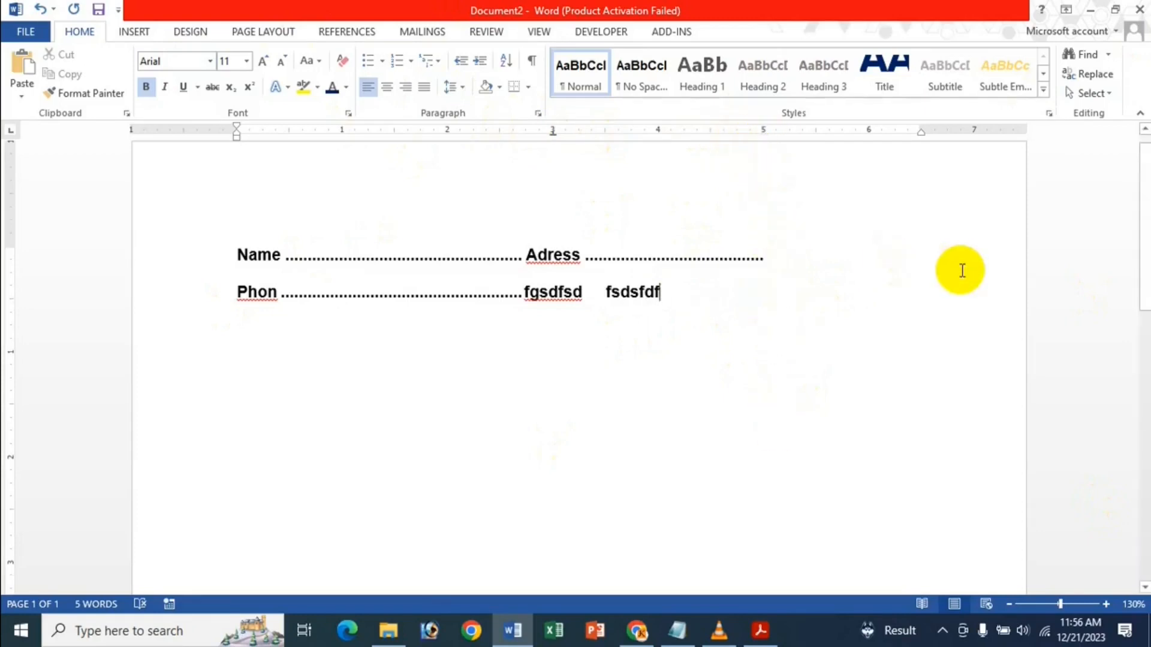
pyautogui.hotkey('ctrl', 'a')
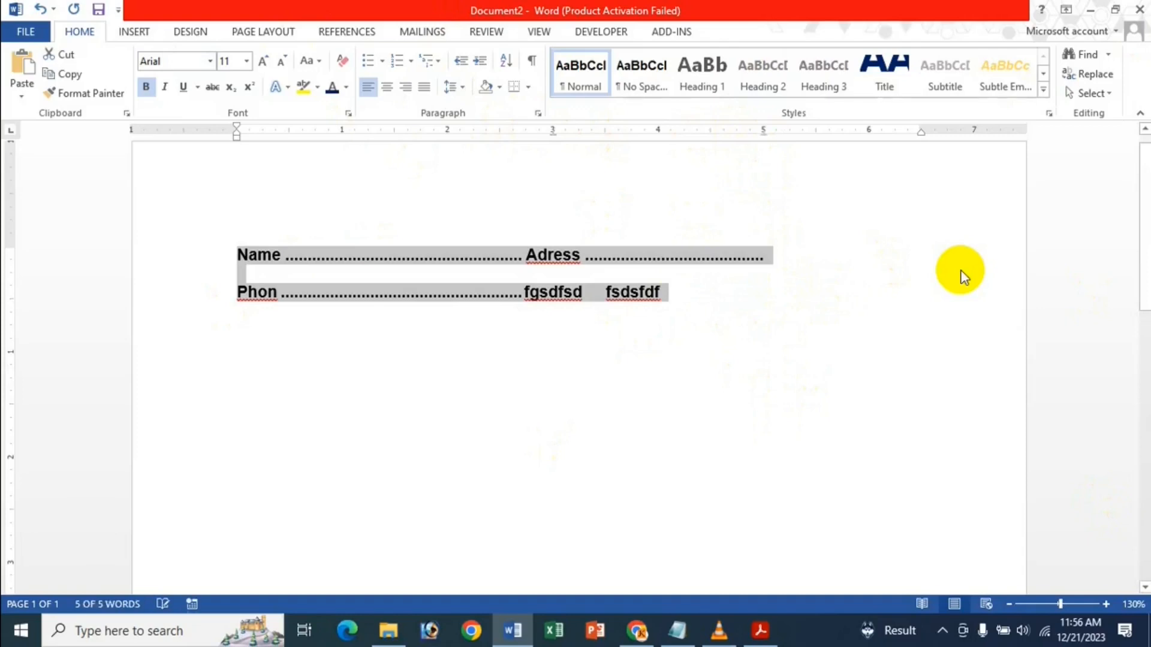
# Delete all text and set a right-aligned 4" tab stop with dashed leader 3.
pyautogui.press('Delete')
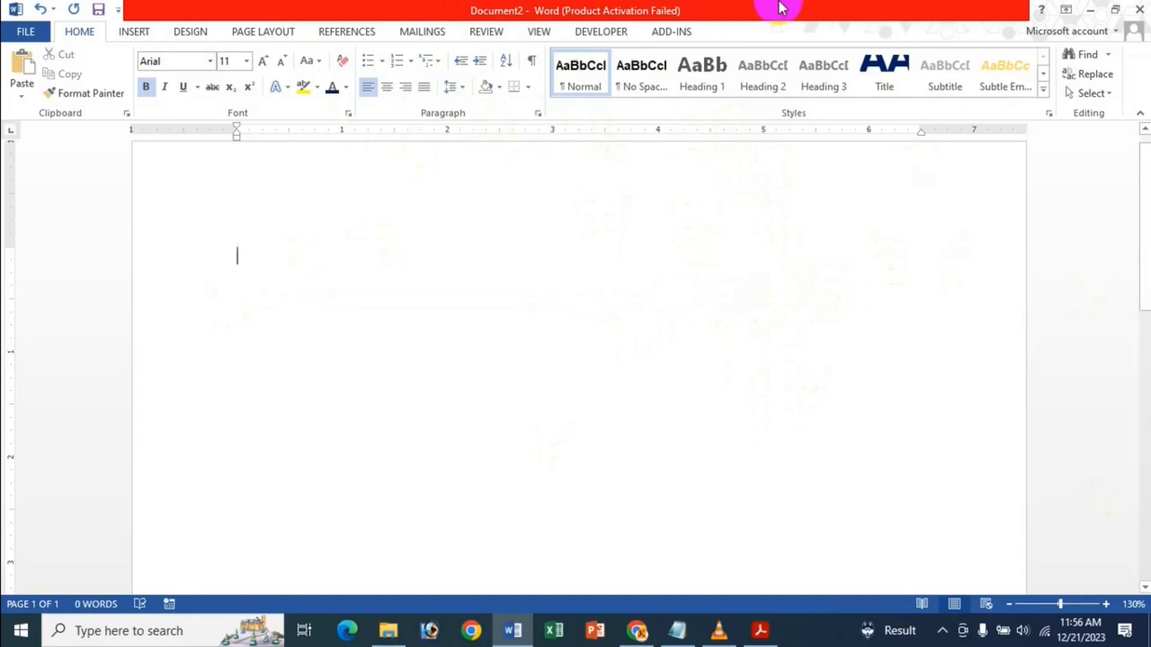
pyautogui.click(539, 111)
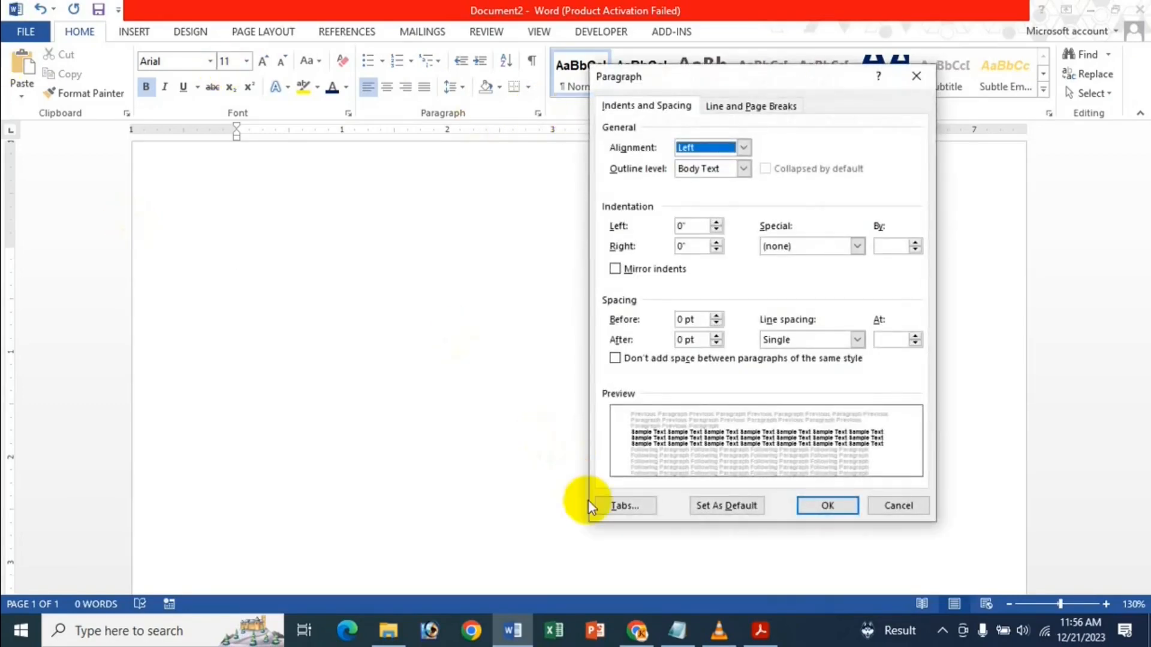
pyautogui.click(626, 506)
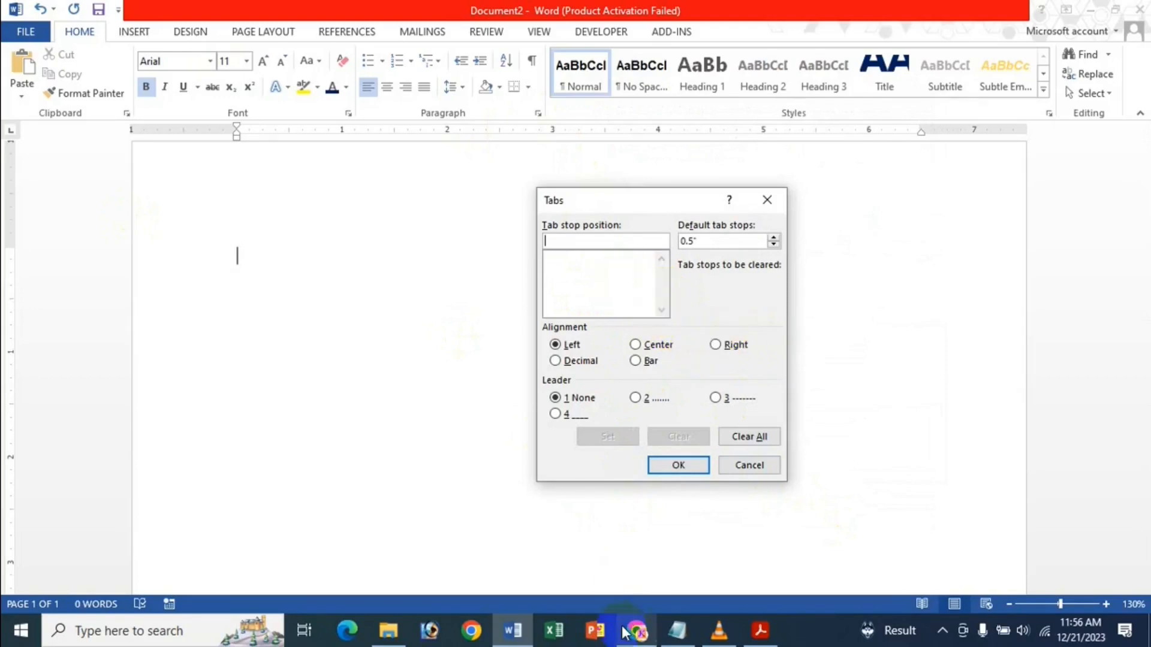
pyautogui.write('4')
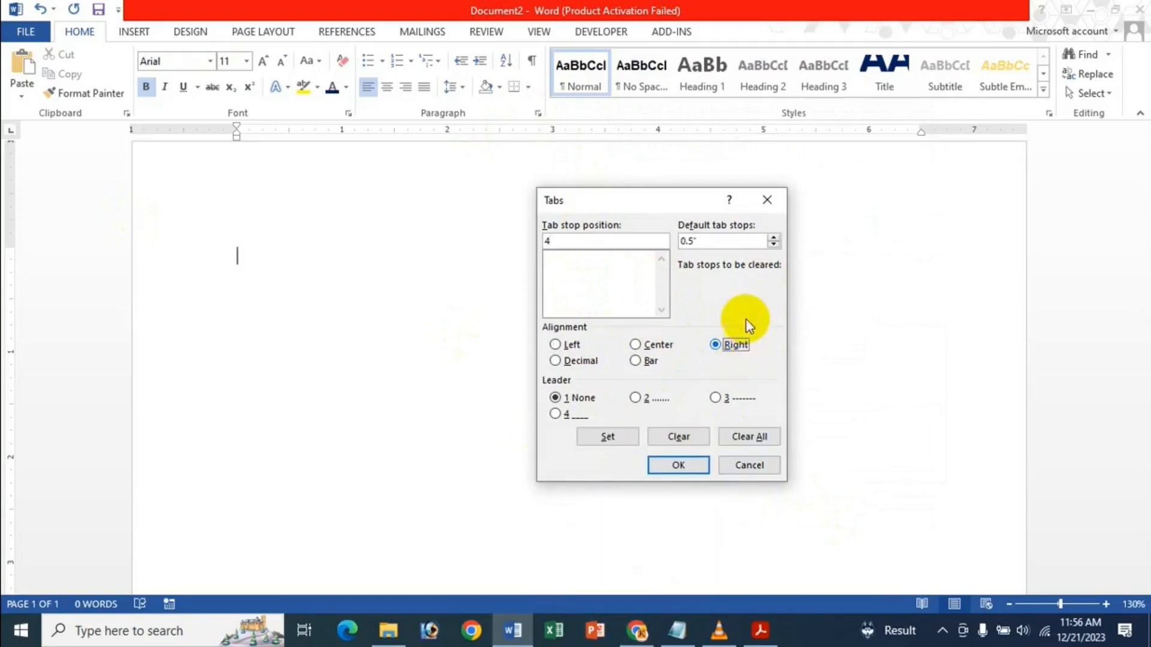
pyautogui.click(741, 408)
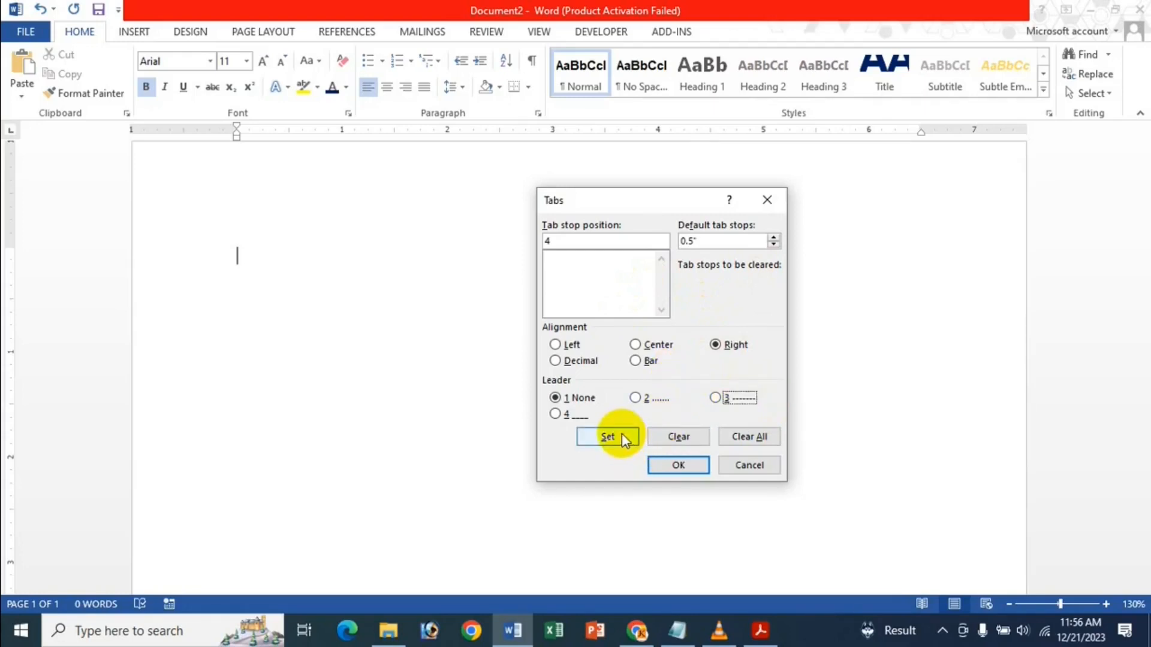
pyautogui.click(715, 398)
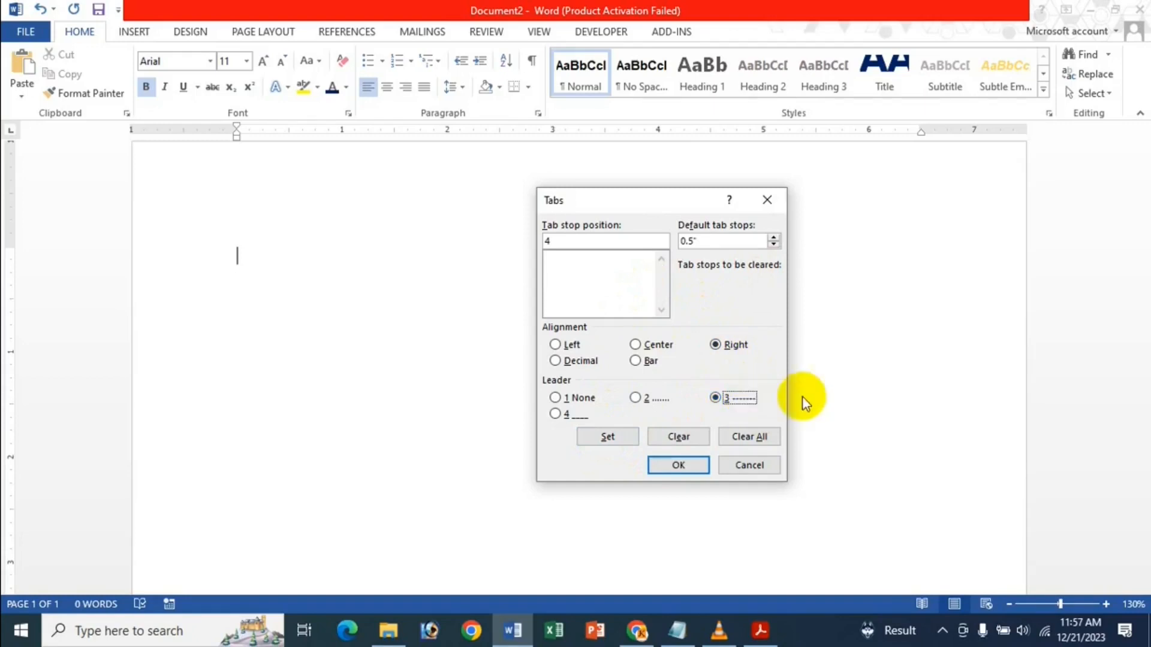
pyautogui.click(600, 444)
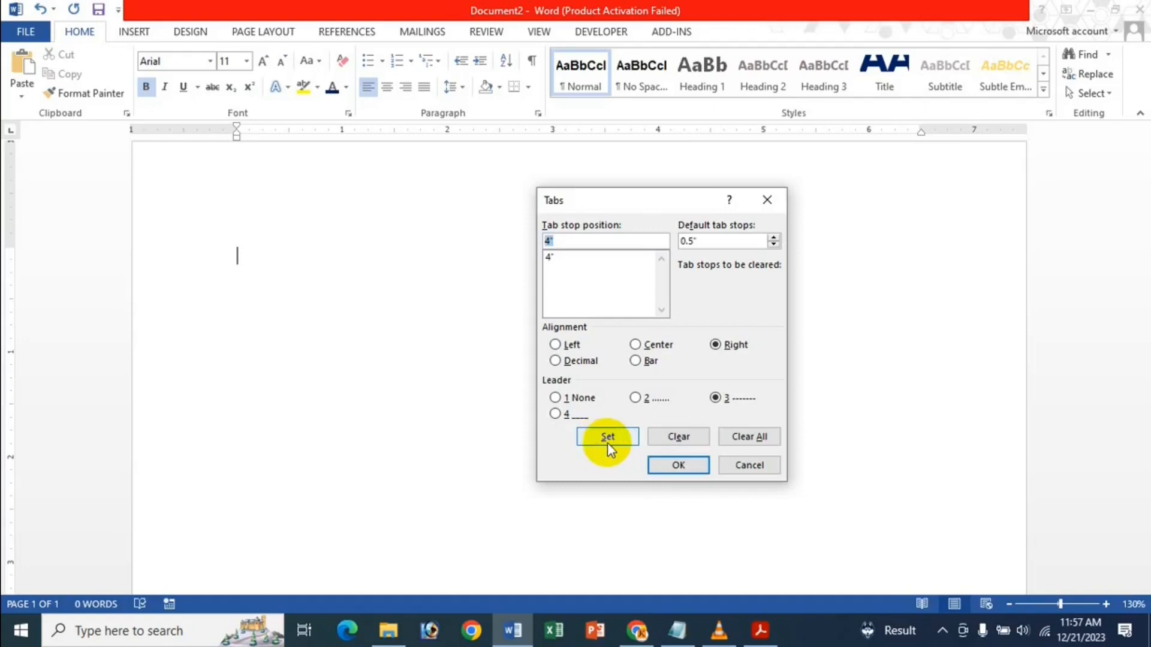
pyautogui.click(675, 468)
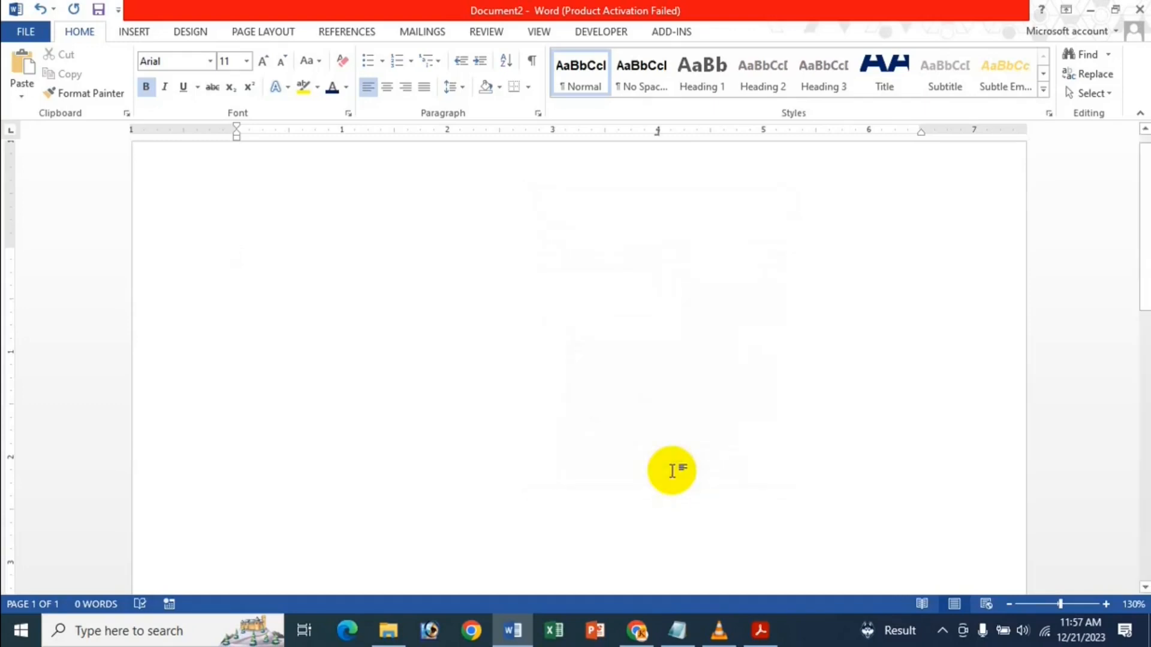
# Test the dashed leader with 'gfjghdhg' and 'fsdfsdfdfs', then delete the line.
pyautogui.write('gfjghdhg')
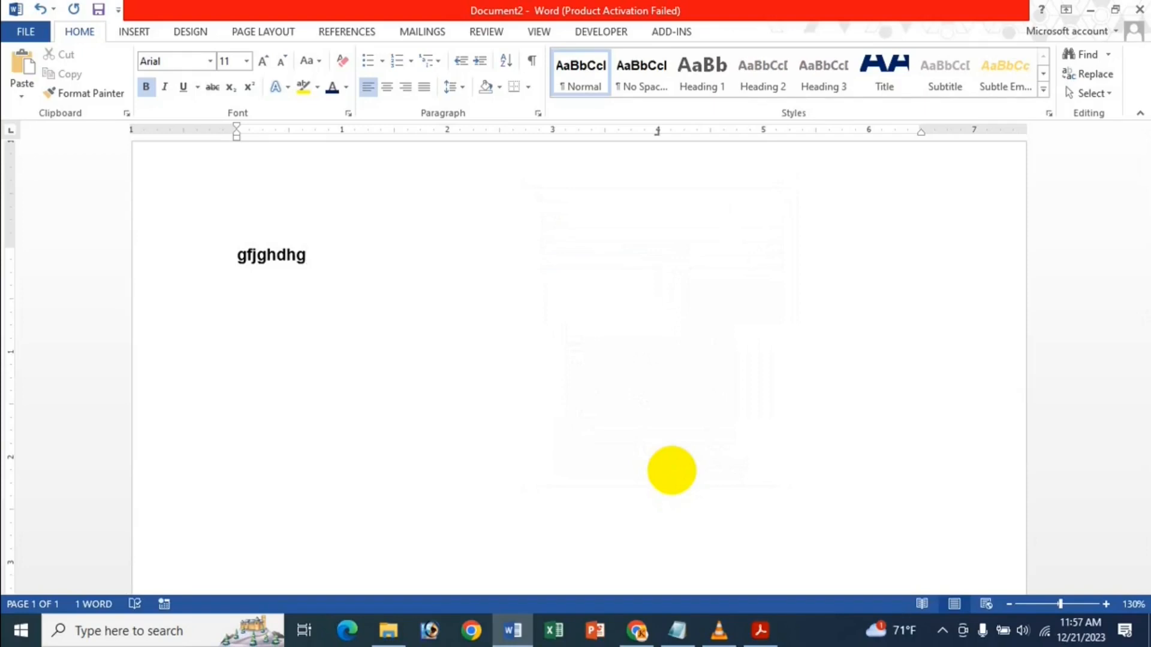
pyautogui.press('Tab')
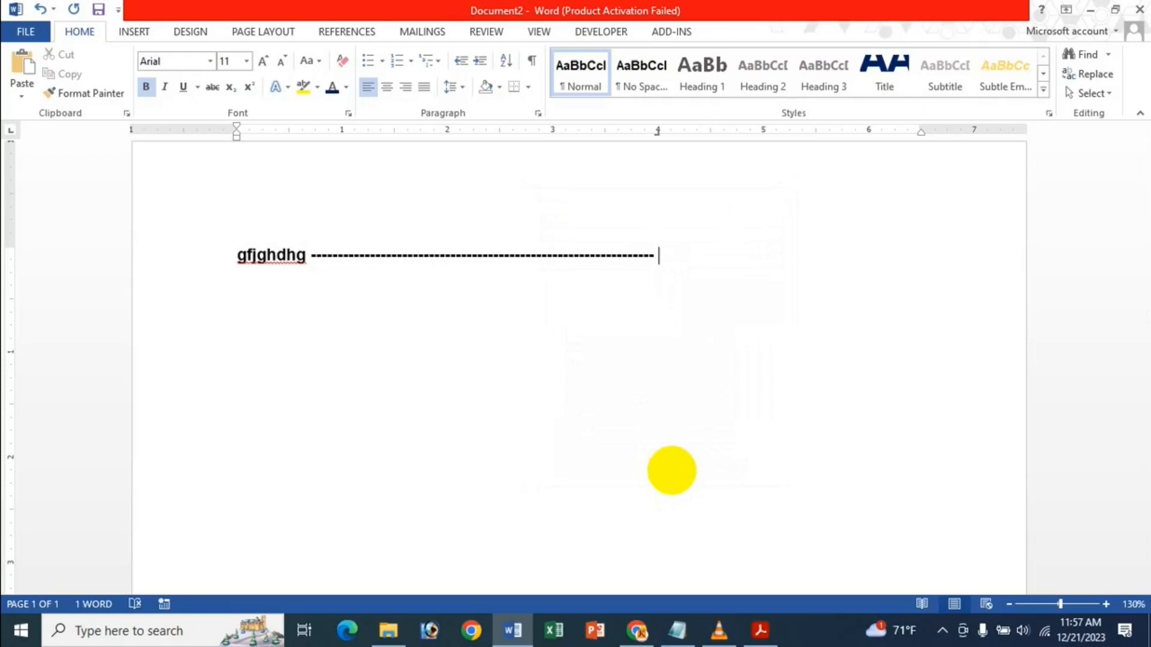
pyautogui.write('fsdf')
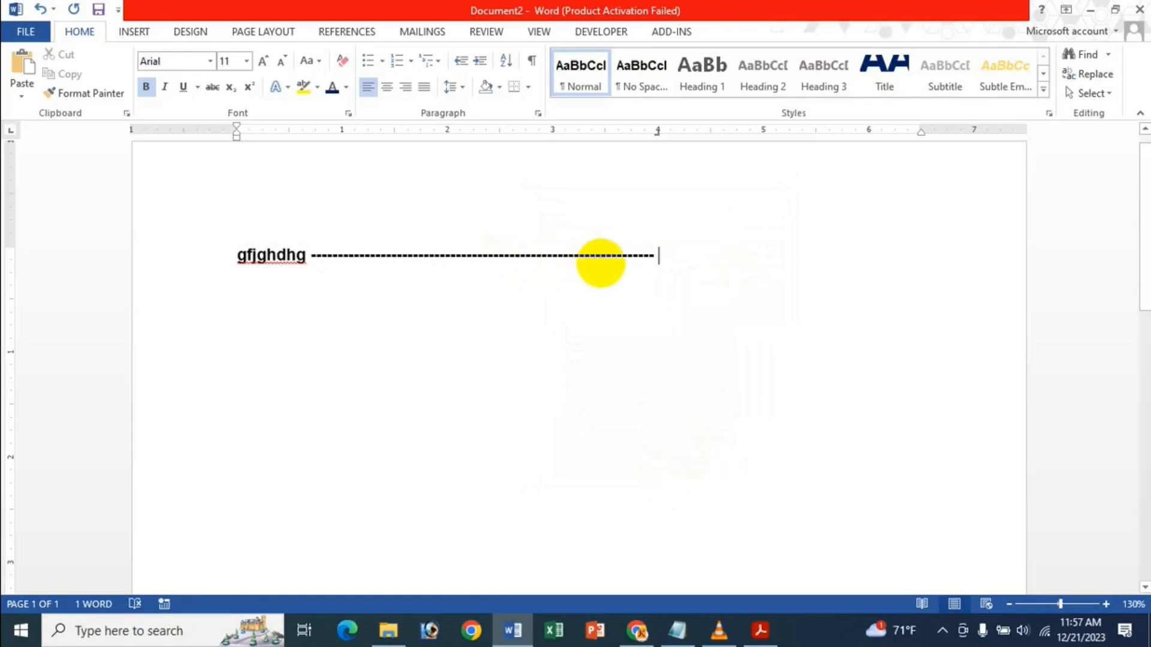
pyautogui.write('sdfdfs')
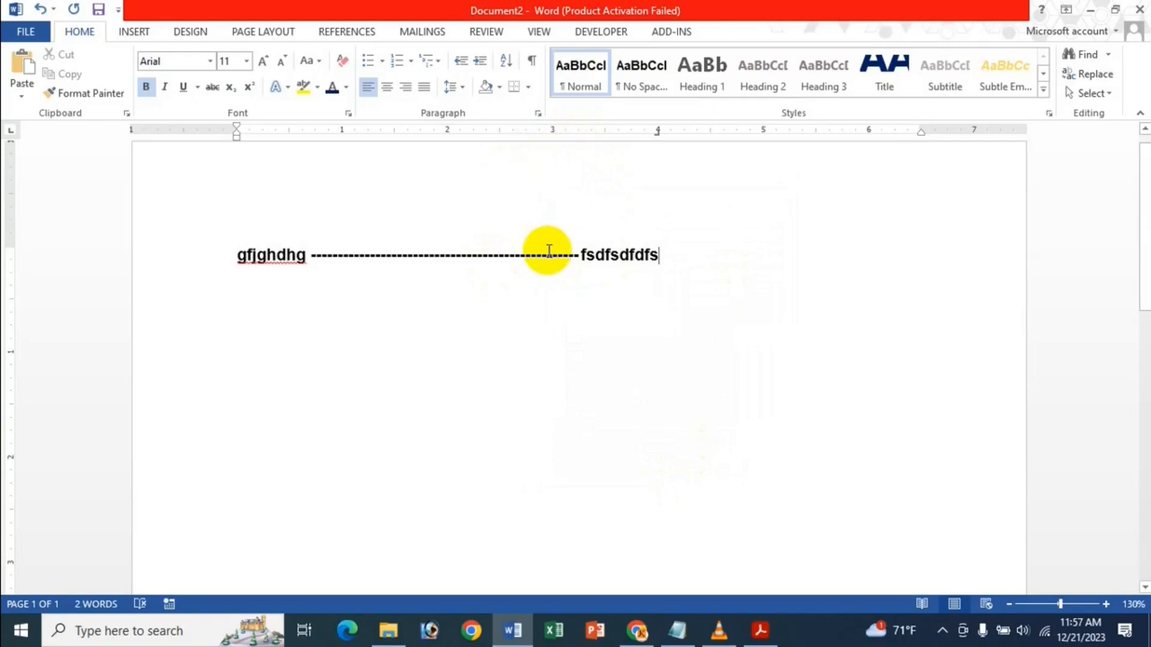
pyautogui.hotkey('ctrl', 'a')
pyautogui.press('Delete')
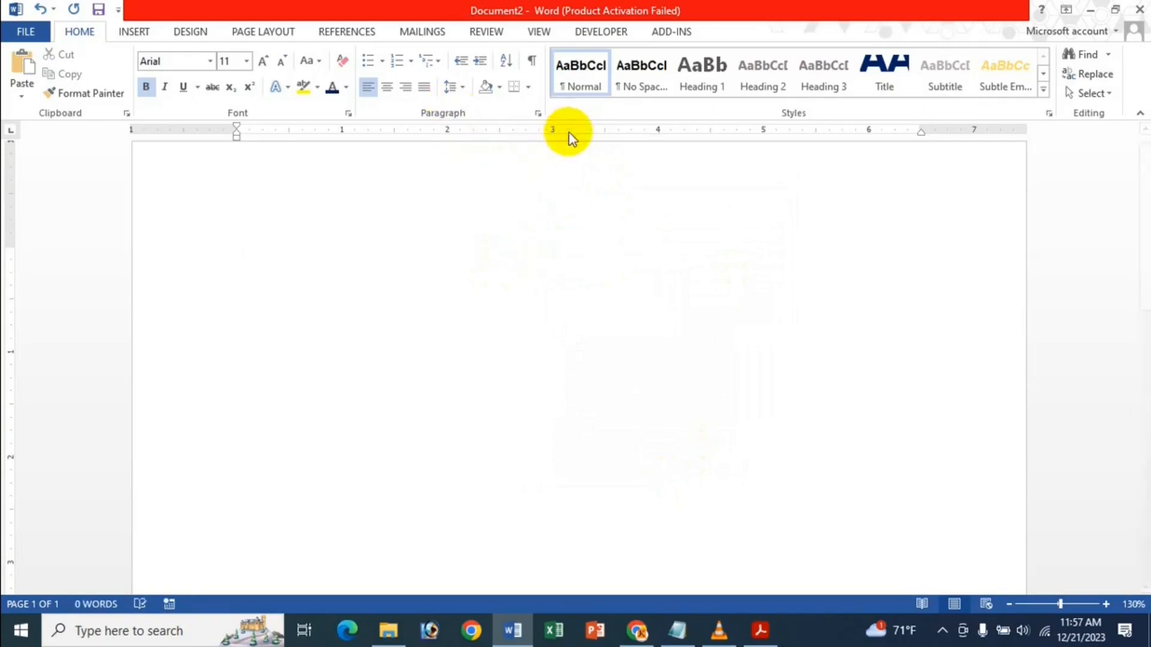
# Add right-aligned dashed-leader tab stops at 4" and 6" and apply them.
pyautogui.click(537, 117)
pyautogui.click(614, 506)
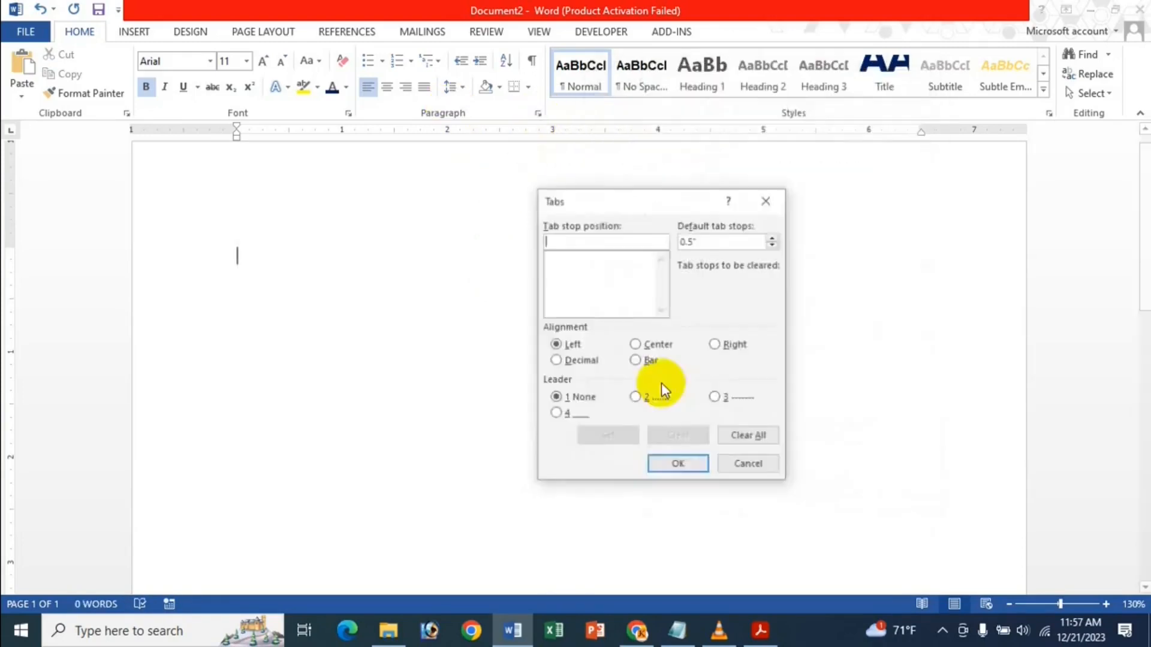
pyautogui.write('4')
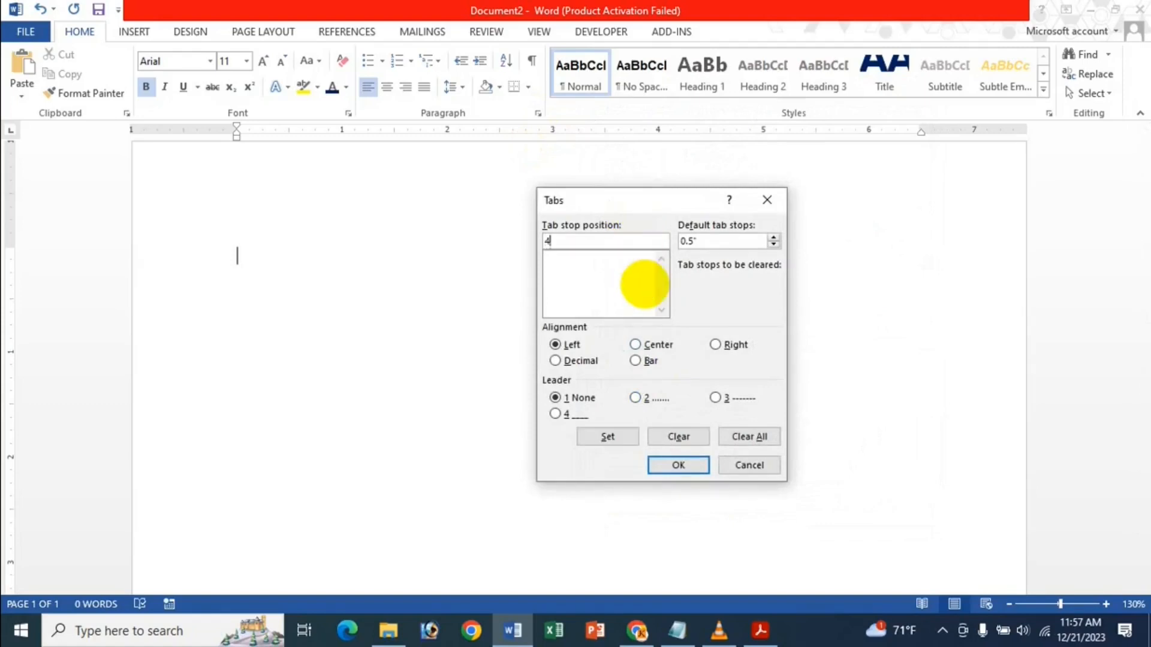
pyautogui.click(735, 346)
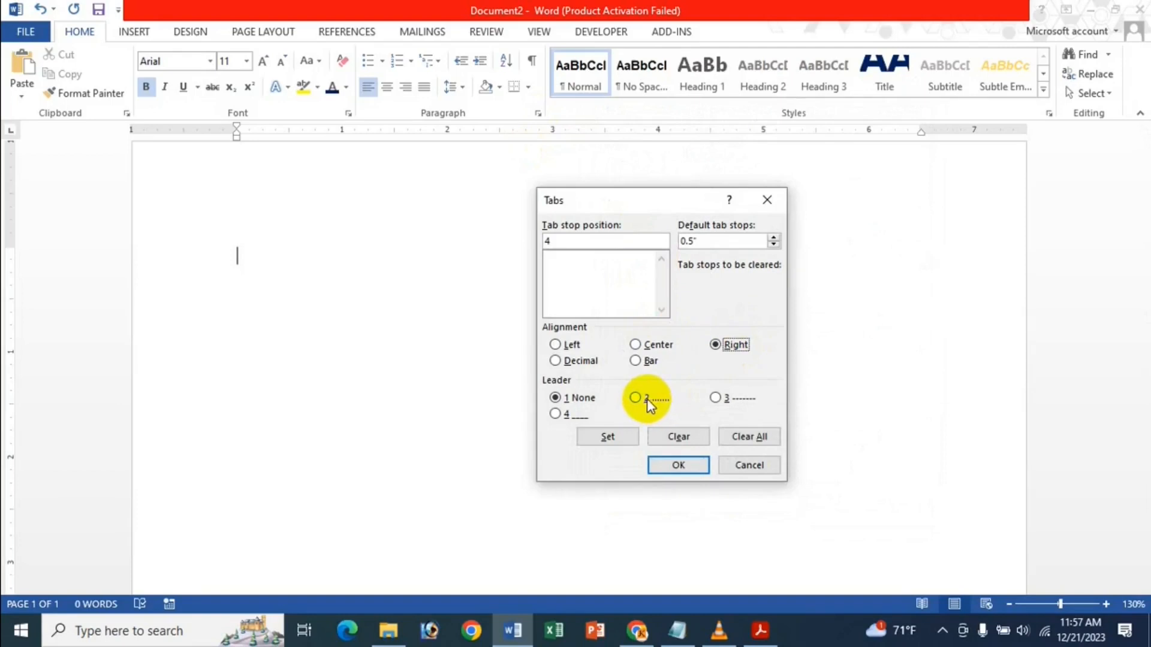
pyautogui.click(740, 399)
pyautogui.click(607, 437)
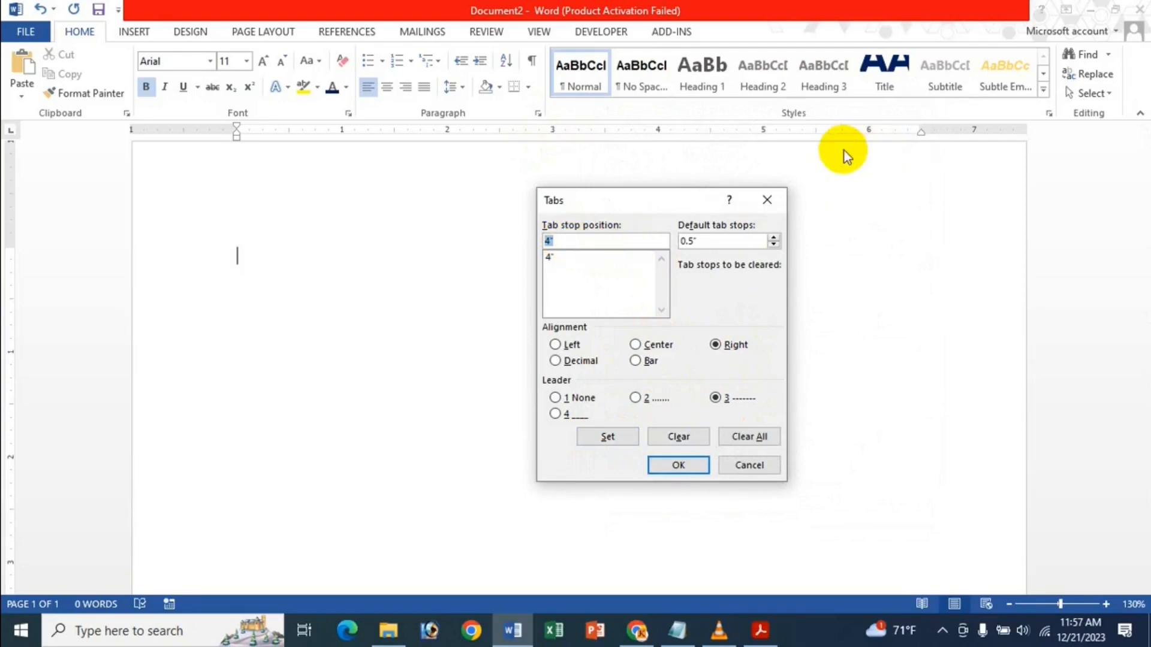
pyautogui.write('6')
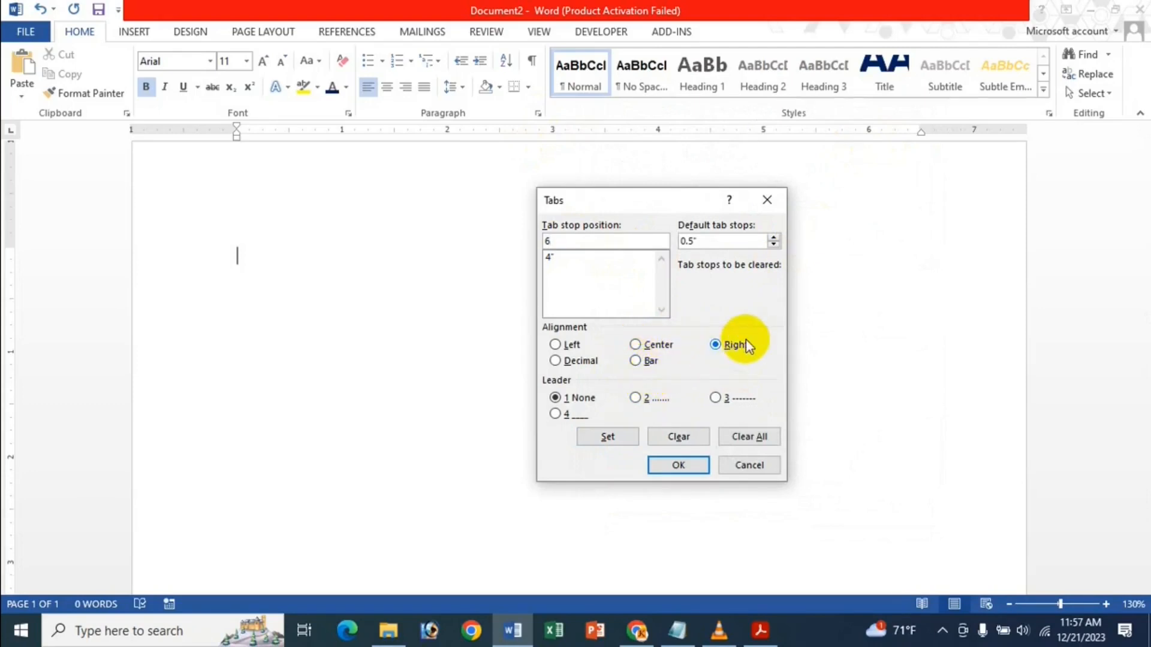
pyautogui.click(716, 398)
pyautogui.click(608, 437)
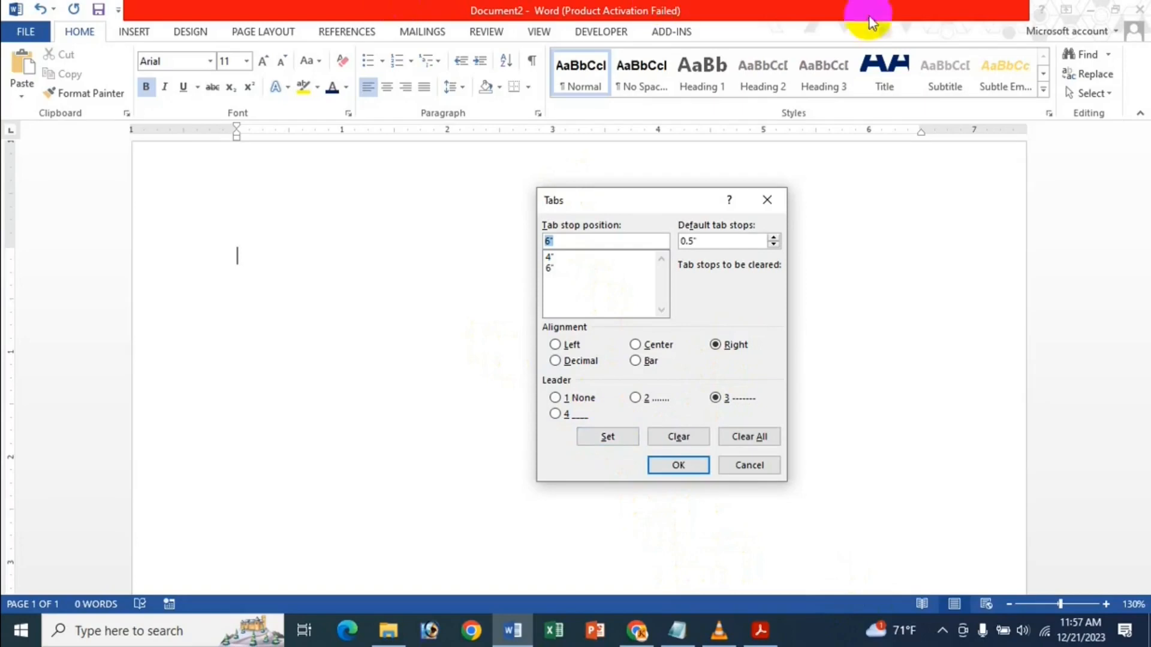
pyautogui.click(689, 465)
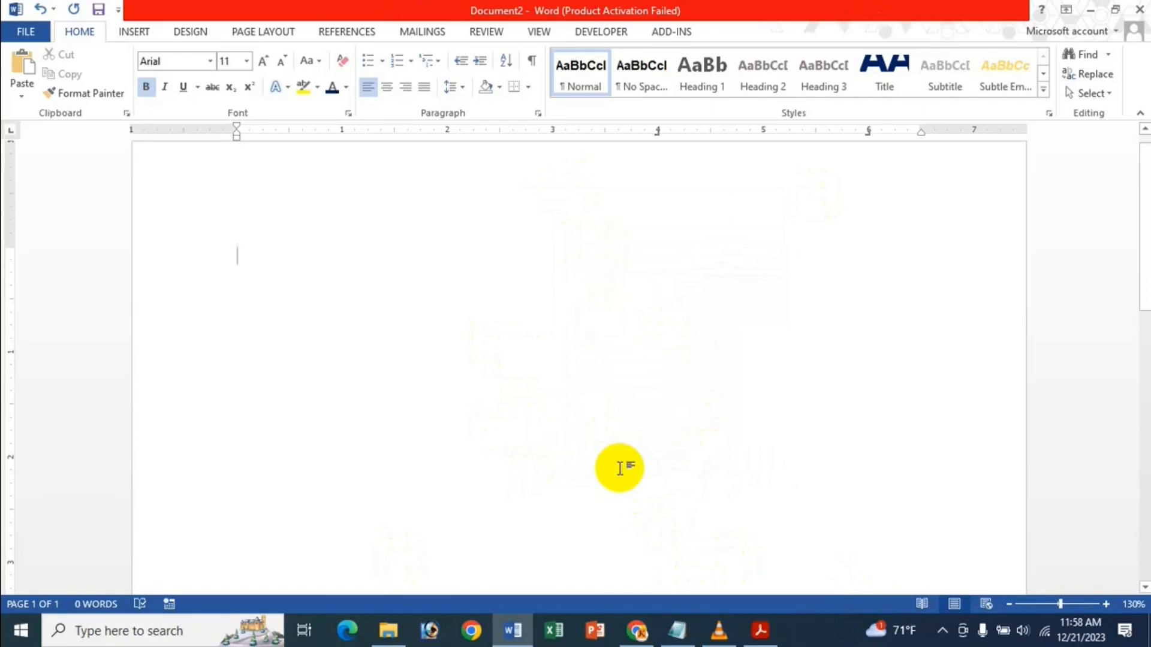
# Type a dashed-leader line starting 'Icche' ending 'hghgfh', remove the 6" stop, and delete everything.
pyautogui.write('Icche')
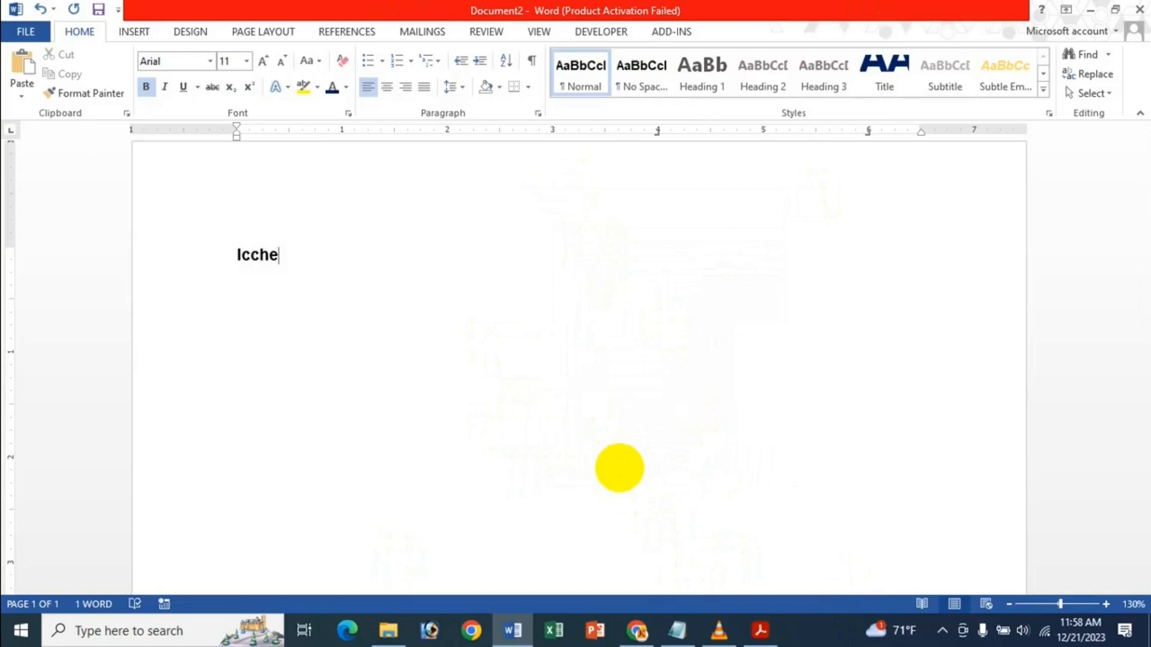
pyautogui.write('------------------------------------------------------------------------------------------------')
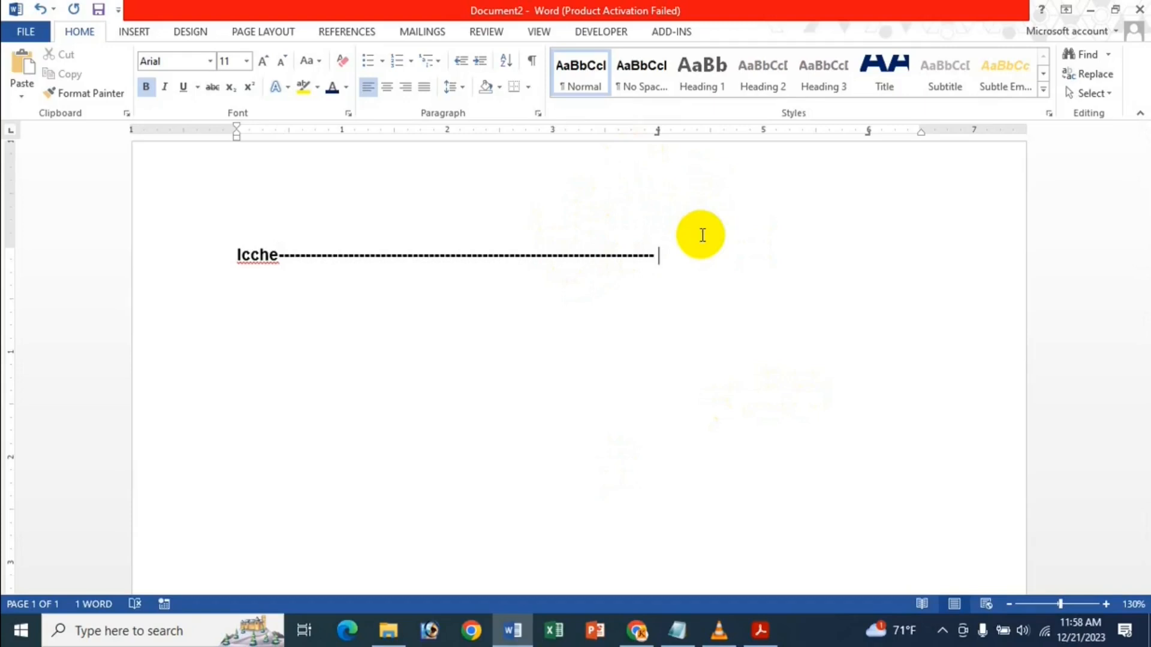
pyautogui.write('gfdgjfd')
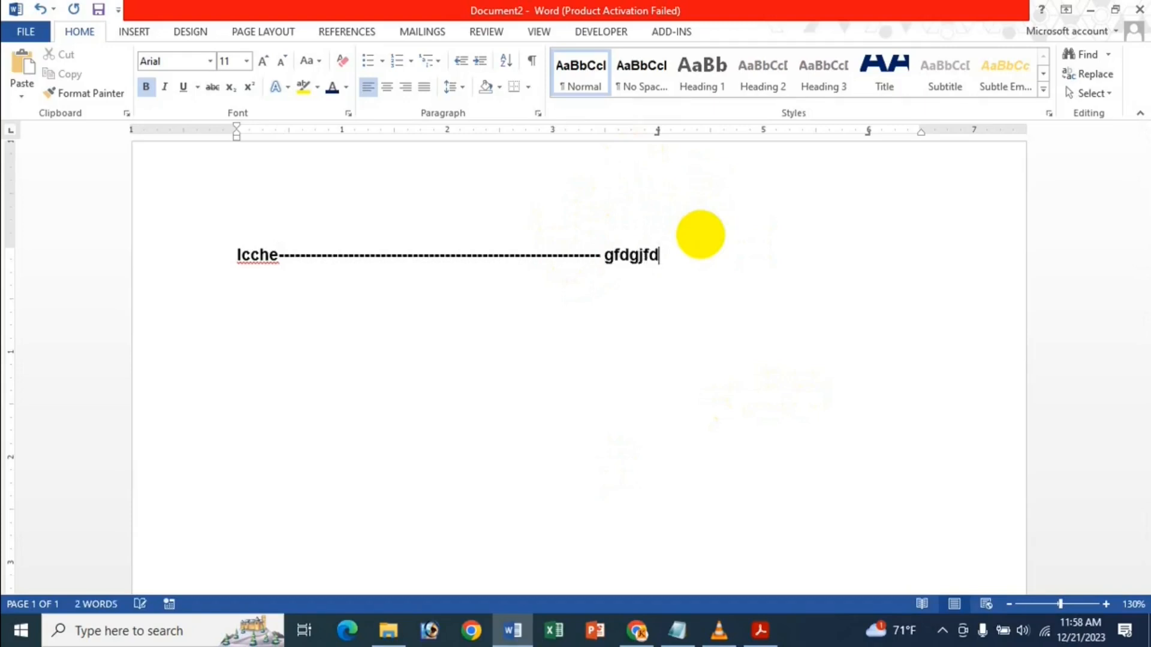
pyautogui.write('ggfdgtfg')
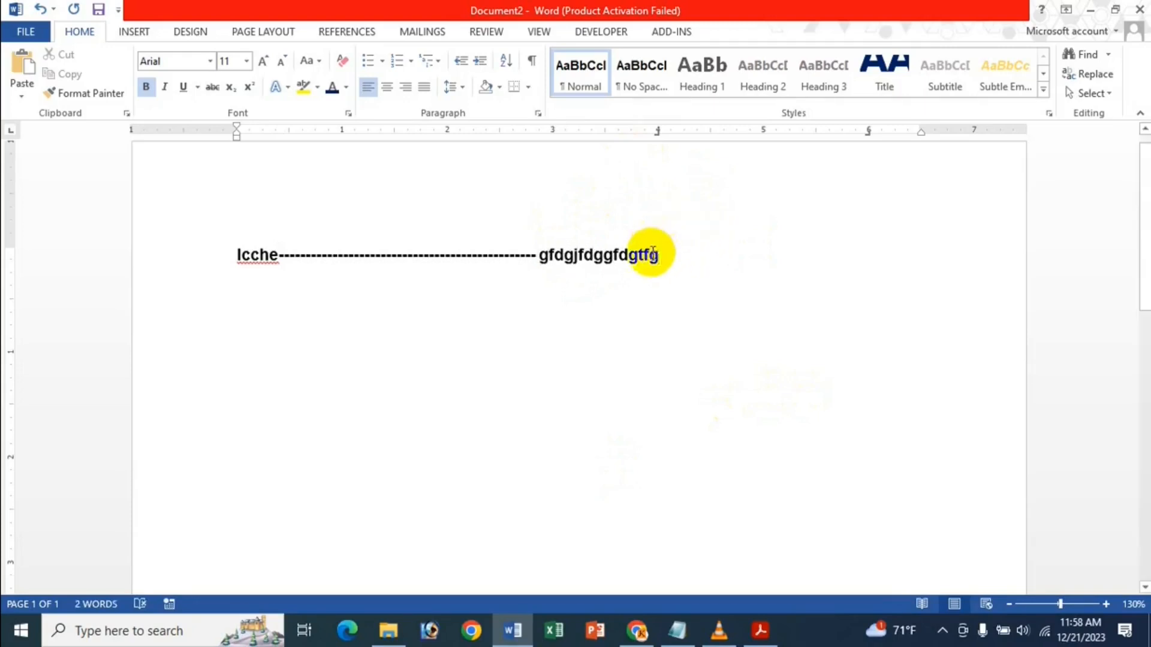
pyautogui.write('gfdg')
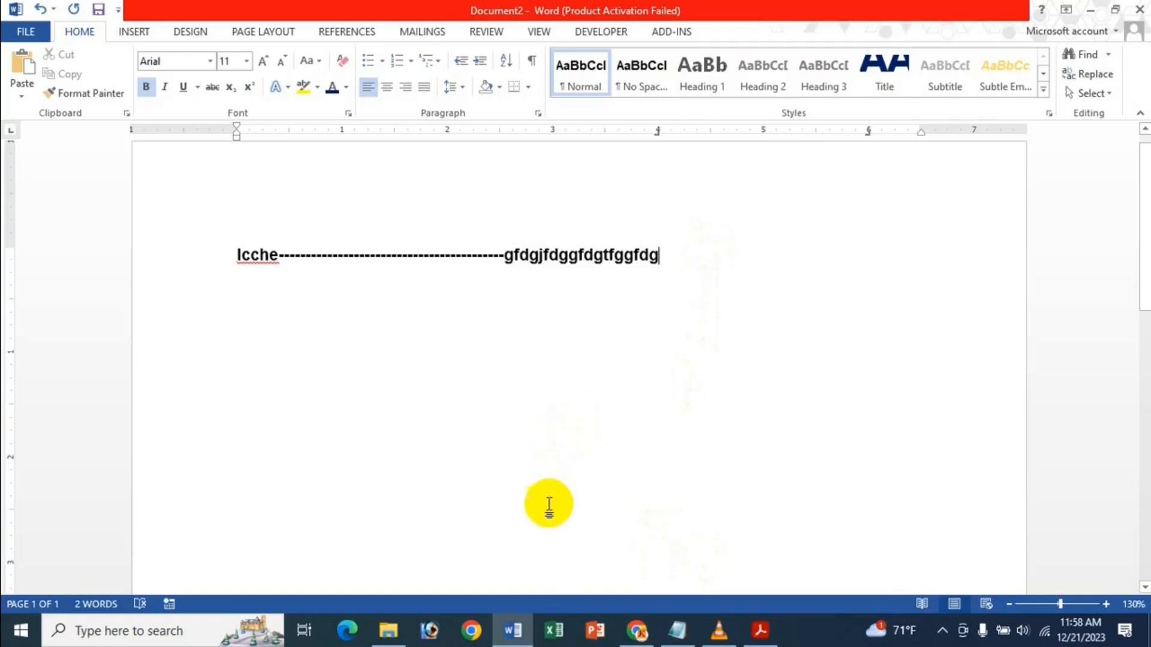
pyautogui.press('Tab')
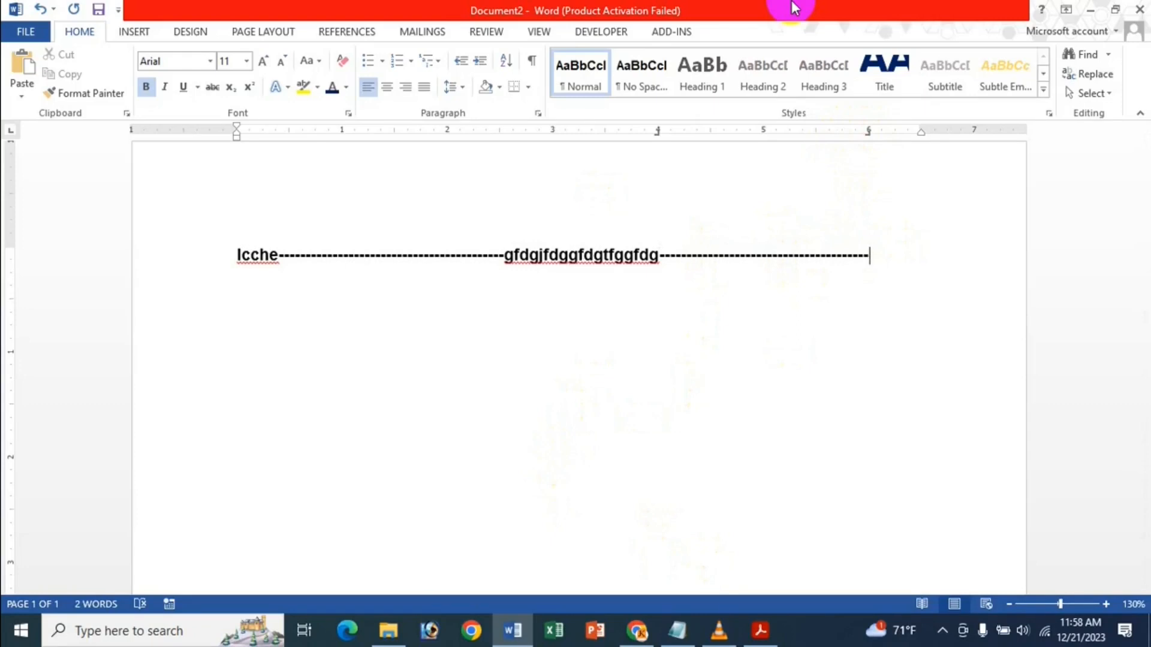
pyautogui.write('hghgfh')
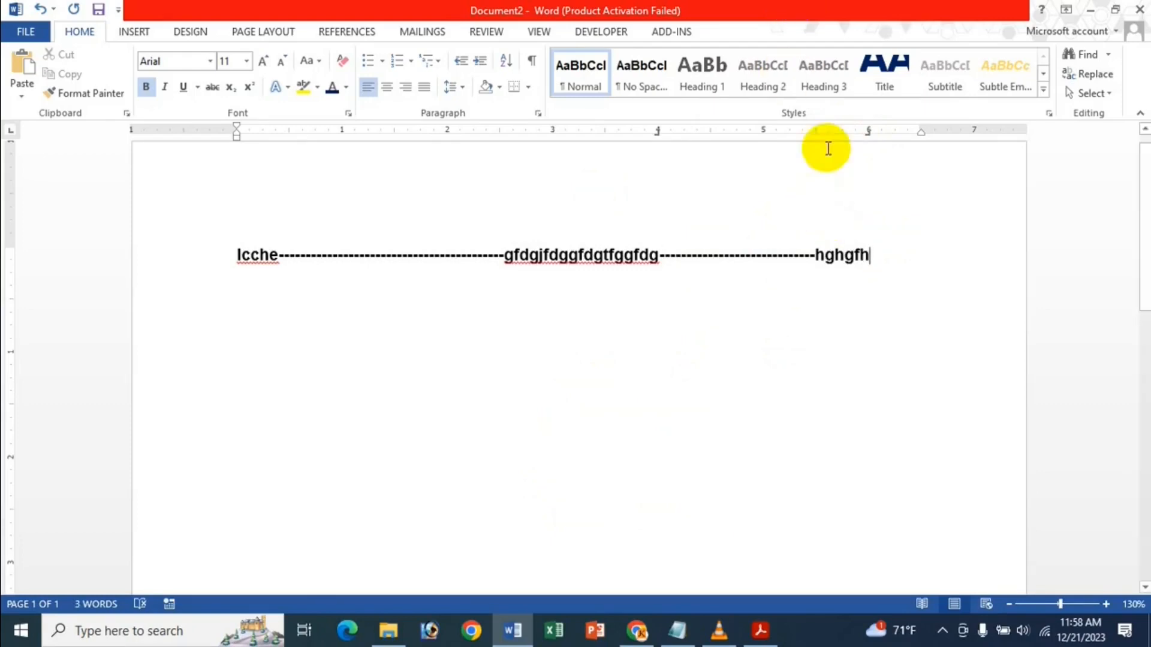
pyautogui.moveTo(869, 133); pyautogui.dragTo(865, 363)
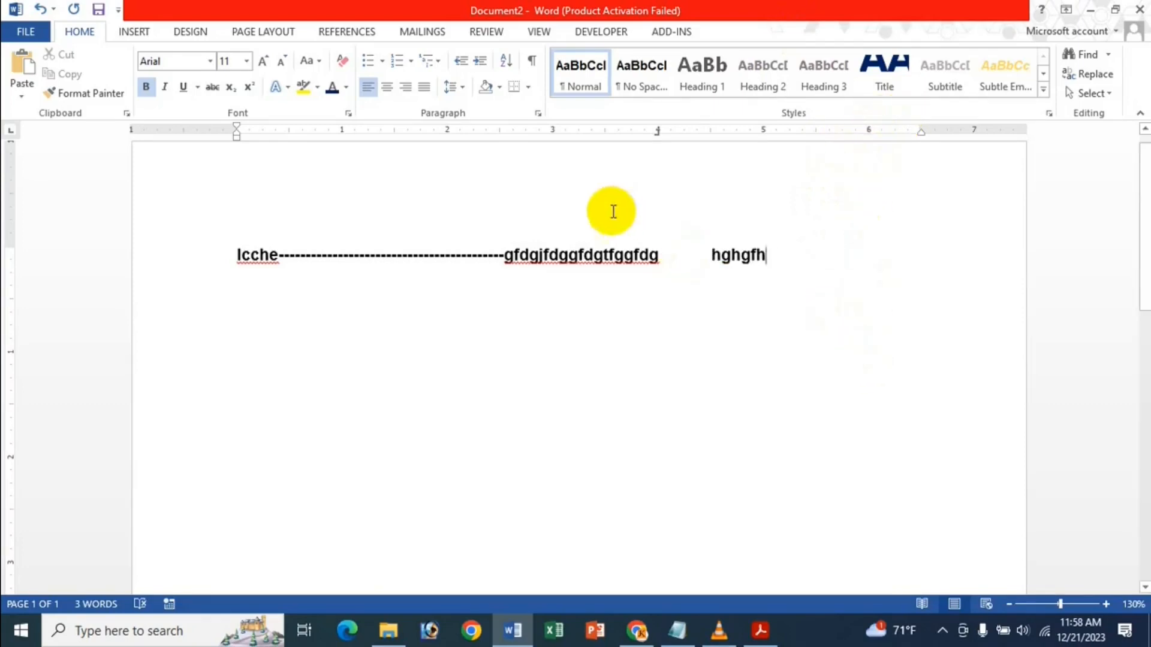
pyautogui.hotkey('ctrl', 'a')
pyautogui.press('Delete')
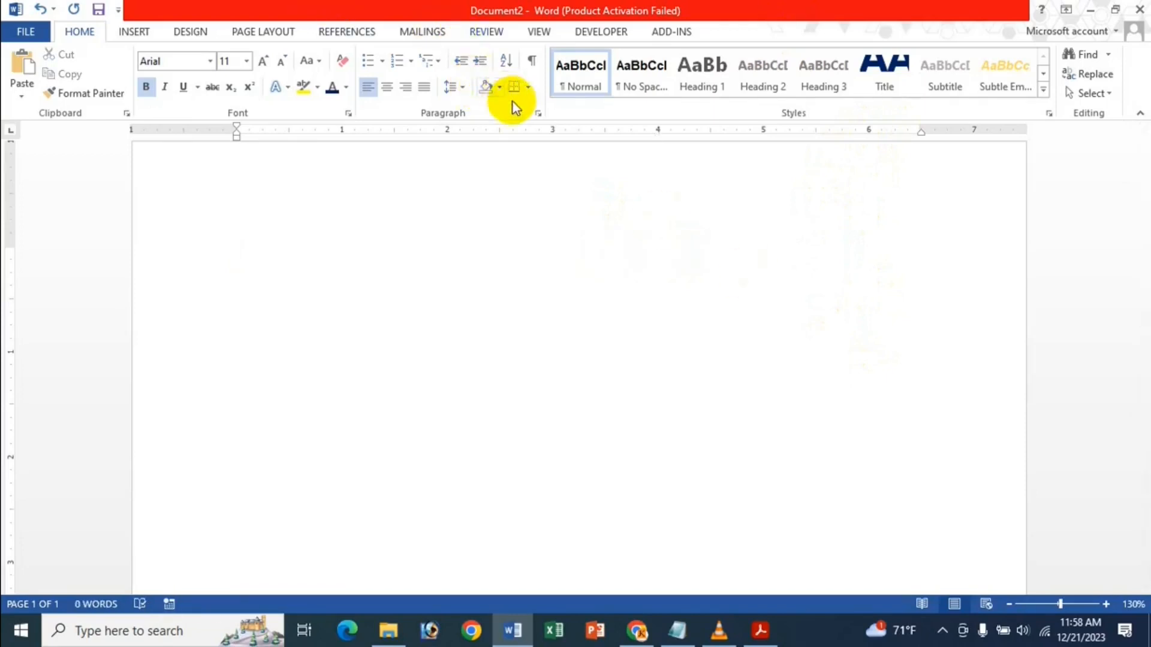
# In the Paragraph Tabs dialog, add decimal tab stops at 3" and 5" with no leader.
pyautogui.click(537, 113)
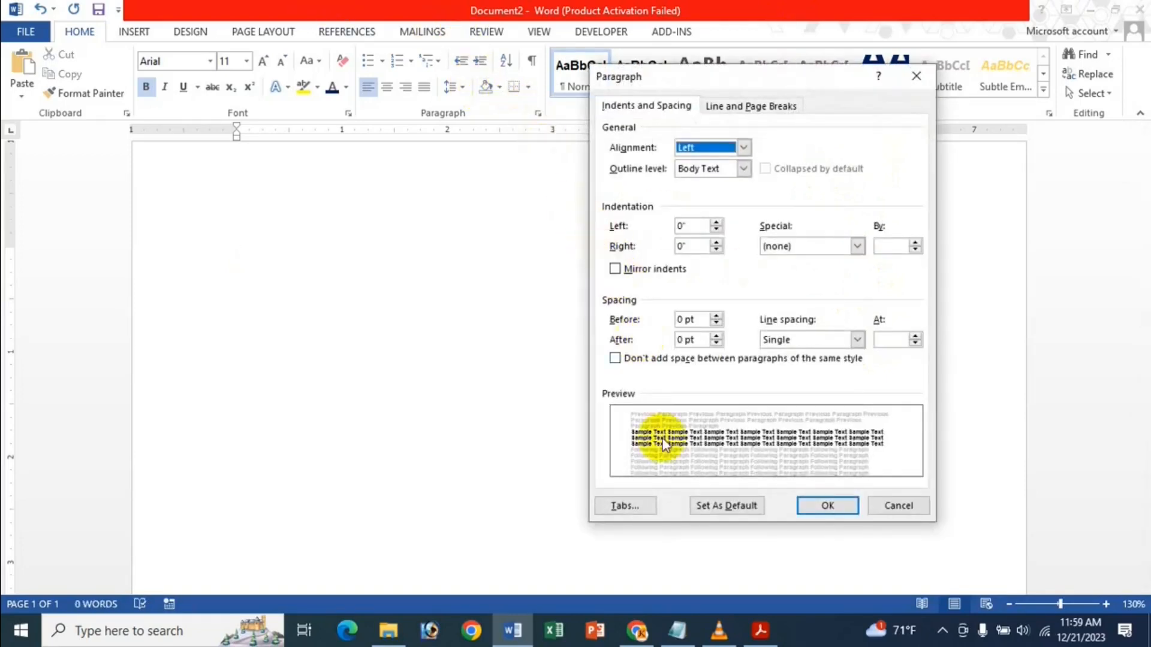
pyautogui.click(646, 506)
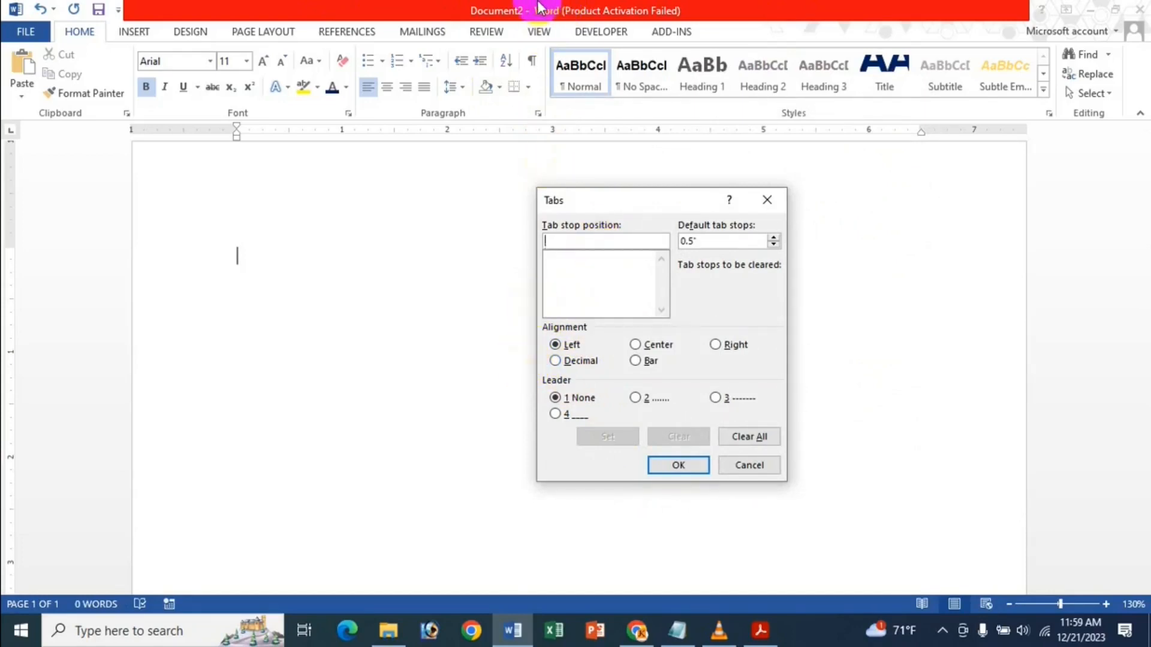
pyautogui.write('3')
pyautogui.click(579, 361)
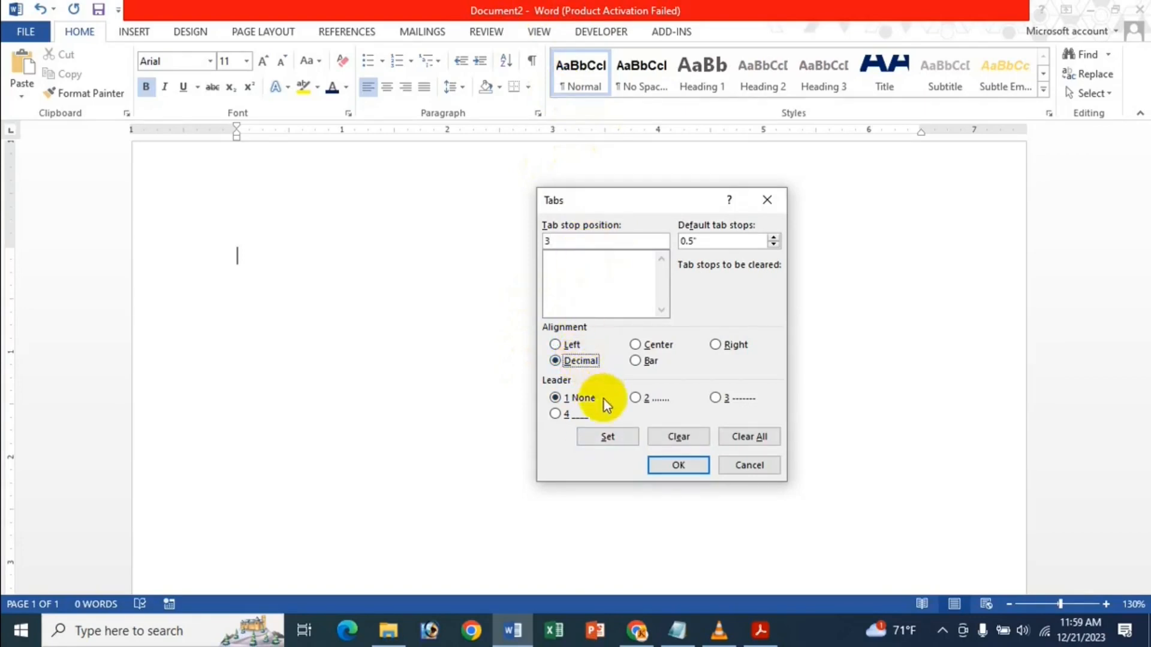
pyautogui.click(617, 438)
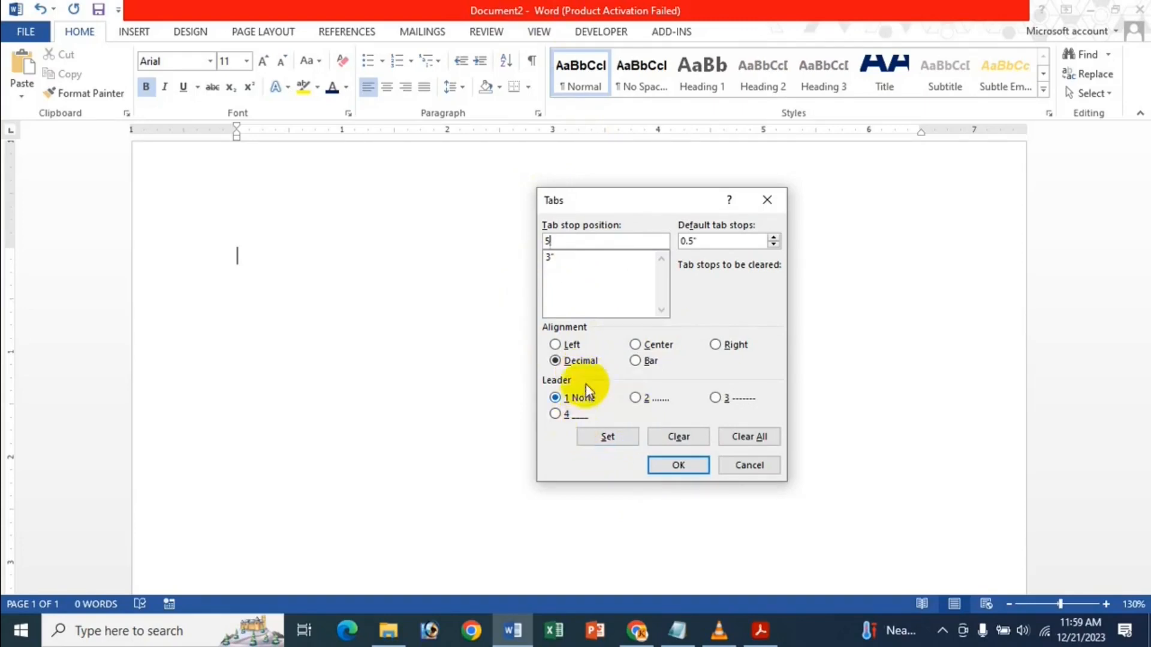
pyautogui.click(594, 441)
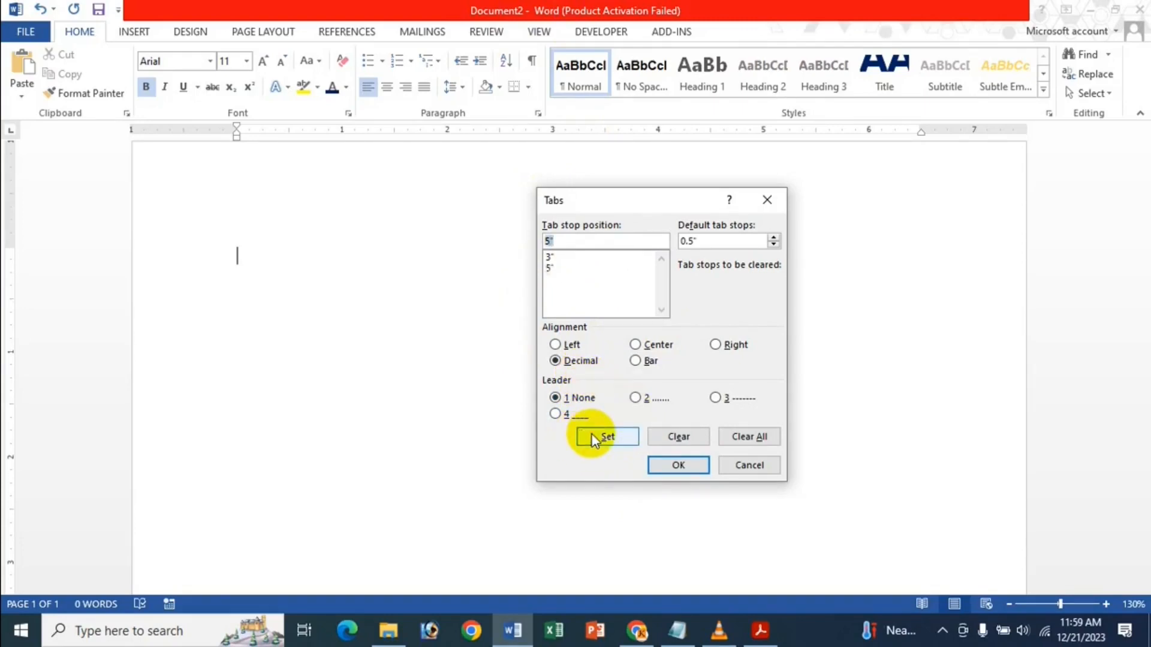
pyautogui.click(700, 465)
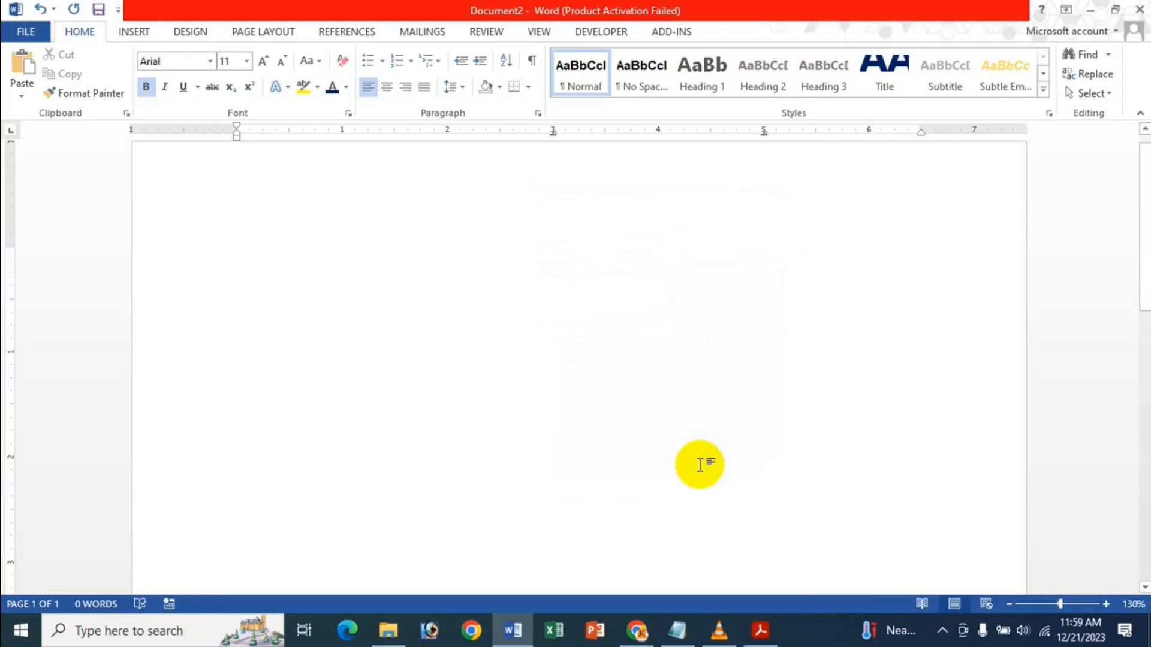
# Type the label 'Sales Amount', then 435.000 and 235.000 at the 3" and 5" decimal stops.
pyautogui.write('fdgdf')
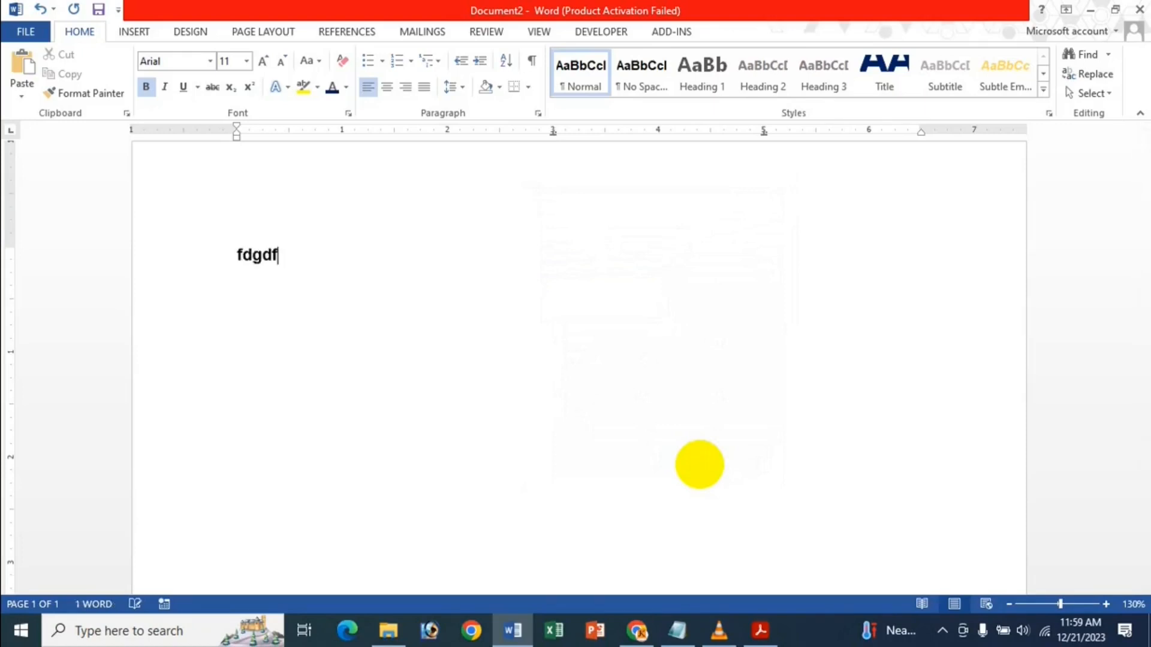
pyautogui.press('Tab')
pyautogui.press('Tab')
pyautogui.press('Tab')
pyautogui.press('Tab')
pyautogui.press('Tab')
pyautogui.press('Tab')
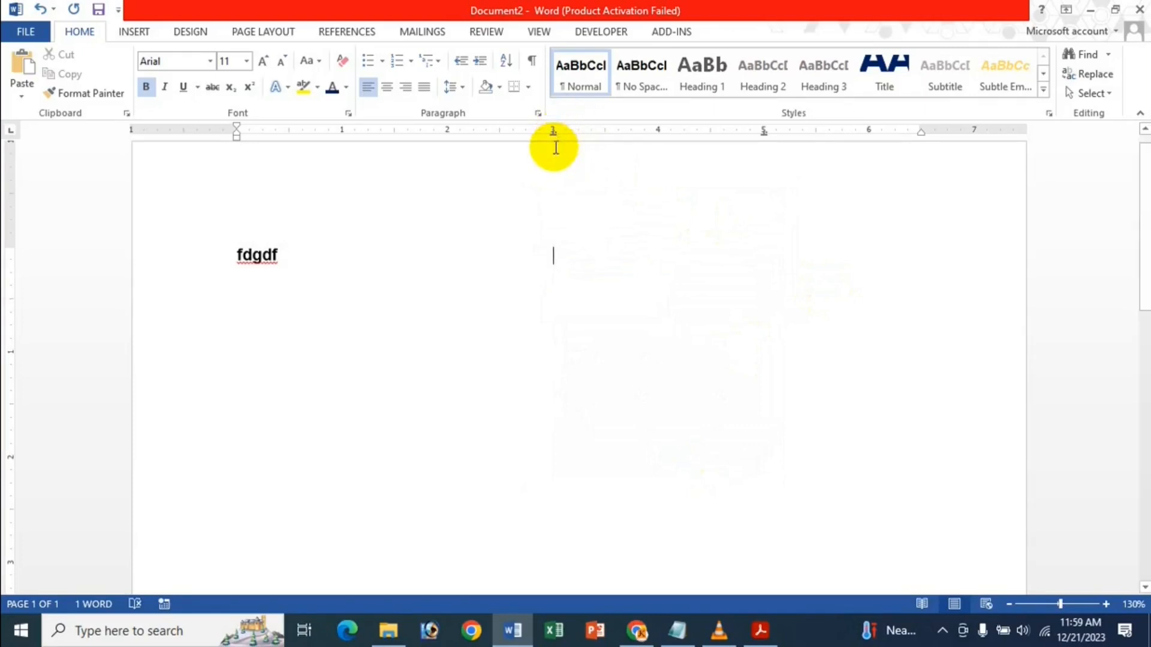
pyautogui.press('BackSpace')
pyautogui.press('BackSpace')
pyautogui.press('BackSpace')
pyautogui.press('BackSpace')
pyautogui.press('BackSpace')
pyautogui.press('BackSpace')
pyautogui.press('BackSpace')
pyautogui.press('BackSpace')
pyautogui.press('BackSpace')
pyautogui.press('BackSpace')
pyautogui.press('BackSpace')
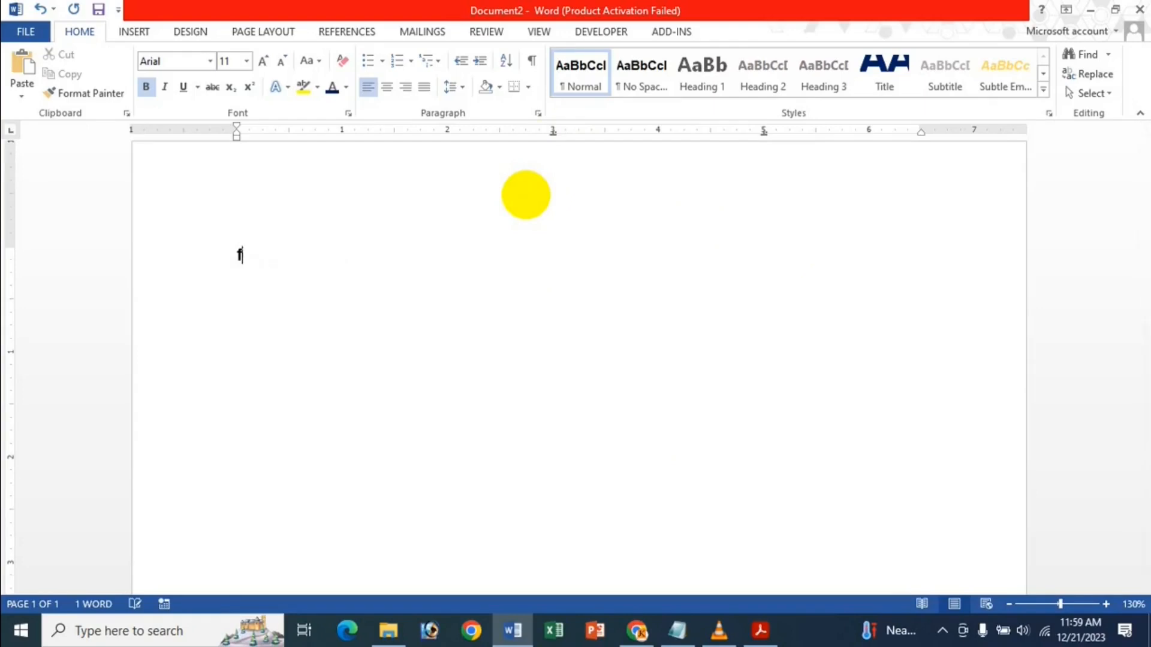
pyautogui.write('Sales Amount')
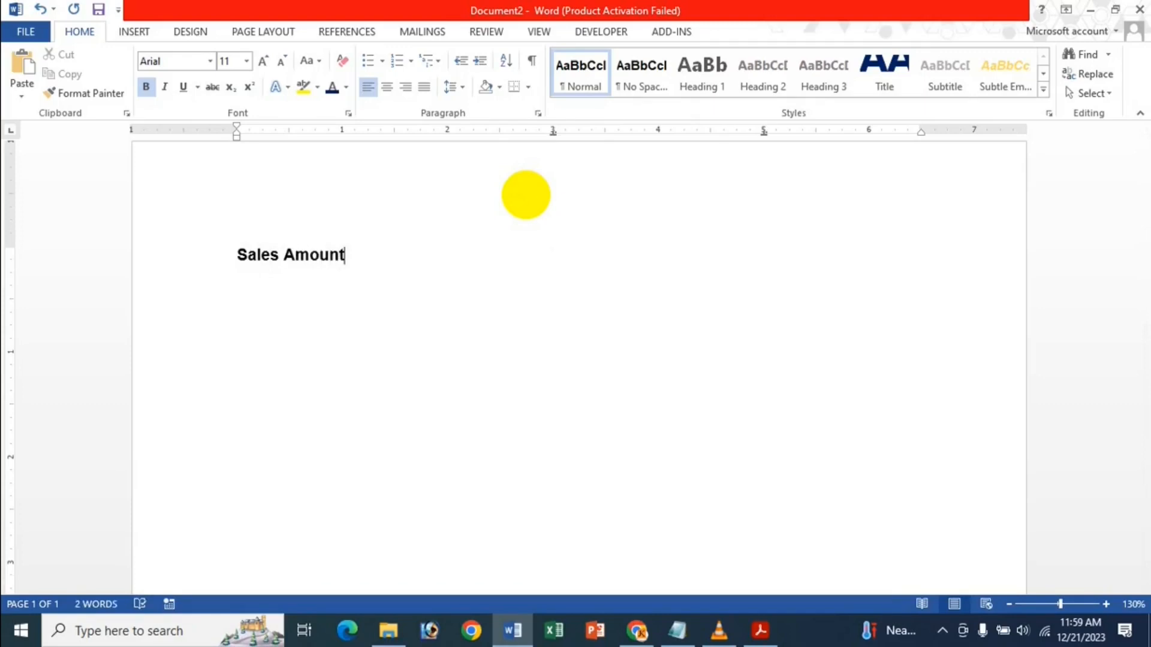
pyautogui.press('Tab')
pyautogui.write('435')
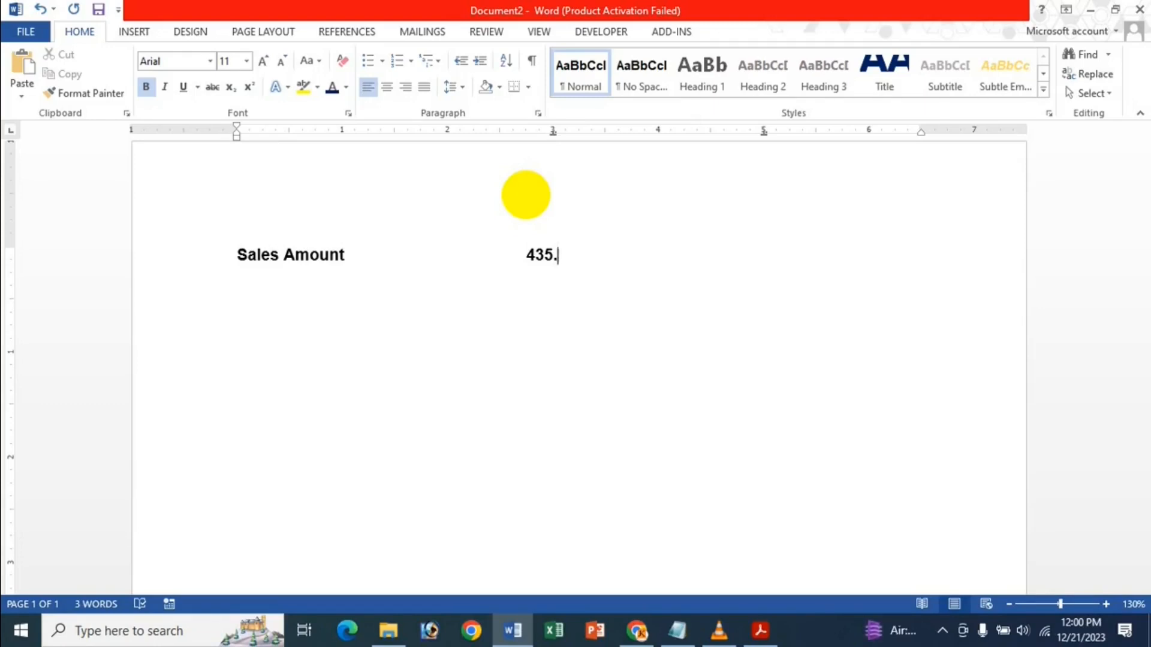
pyautogui.write('000')
pyautogui.press('Tab')
pyautogui.write('235')
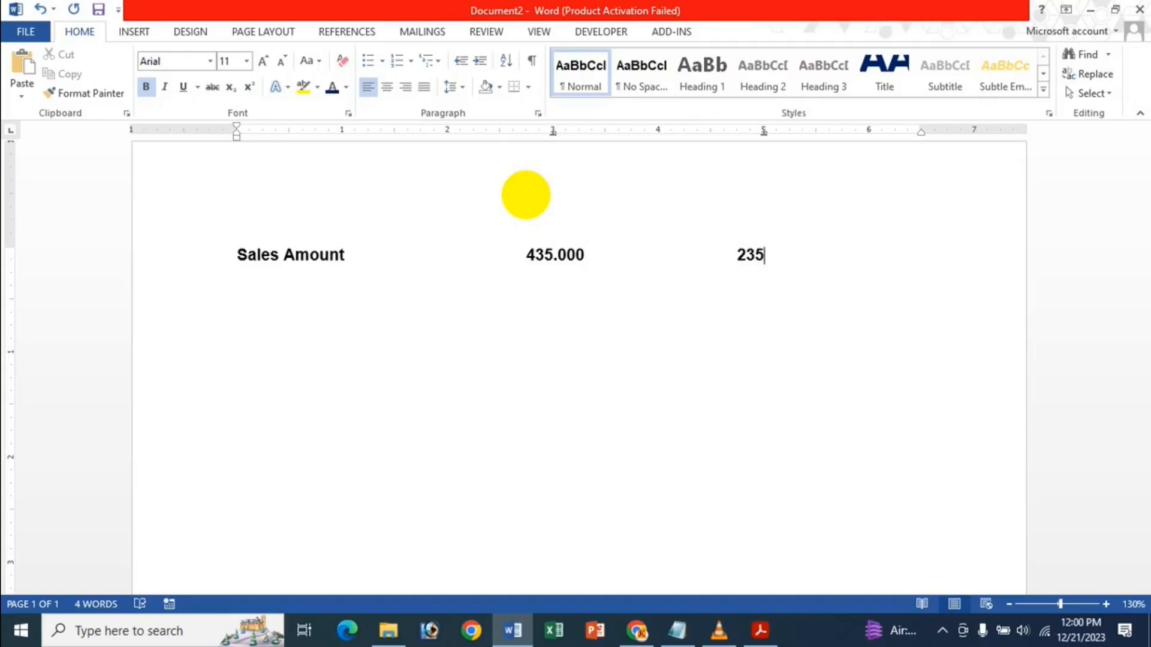
pyautogui.write('.')
pyautogui.write('000')
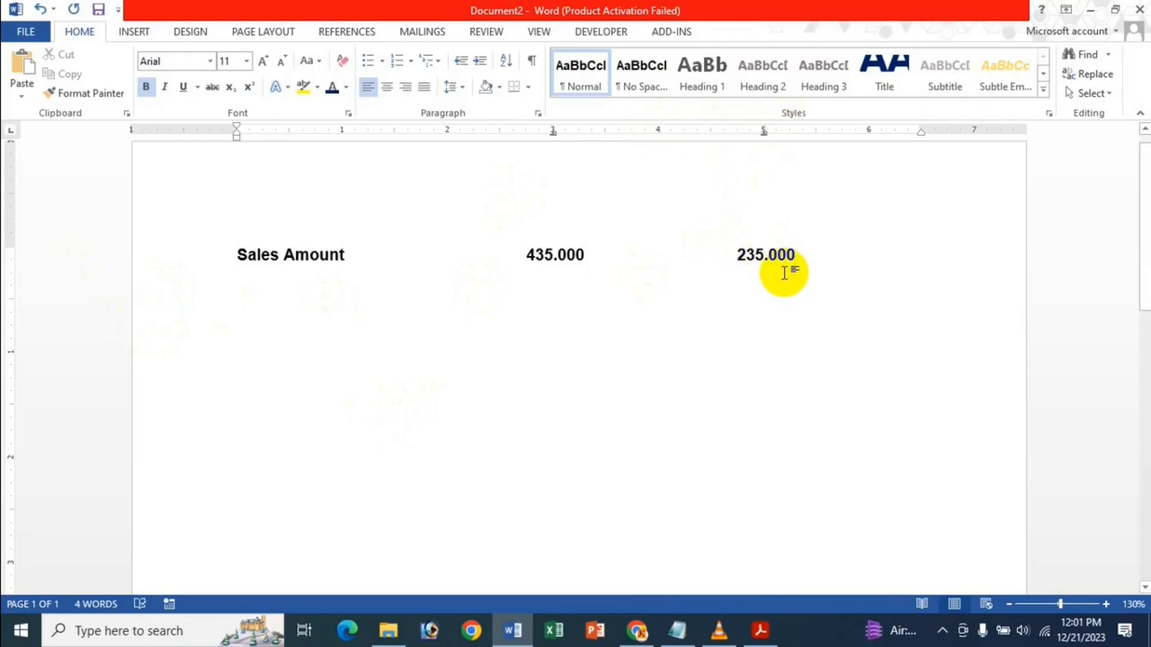
# On a new line, type 'dfsdf', then 352.000 and 328.000 under the decimal-aligned figures above.
pyautogui.press('Return')
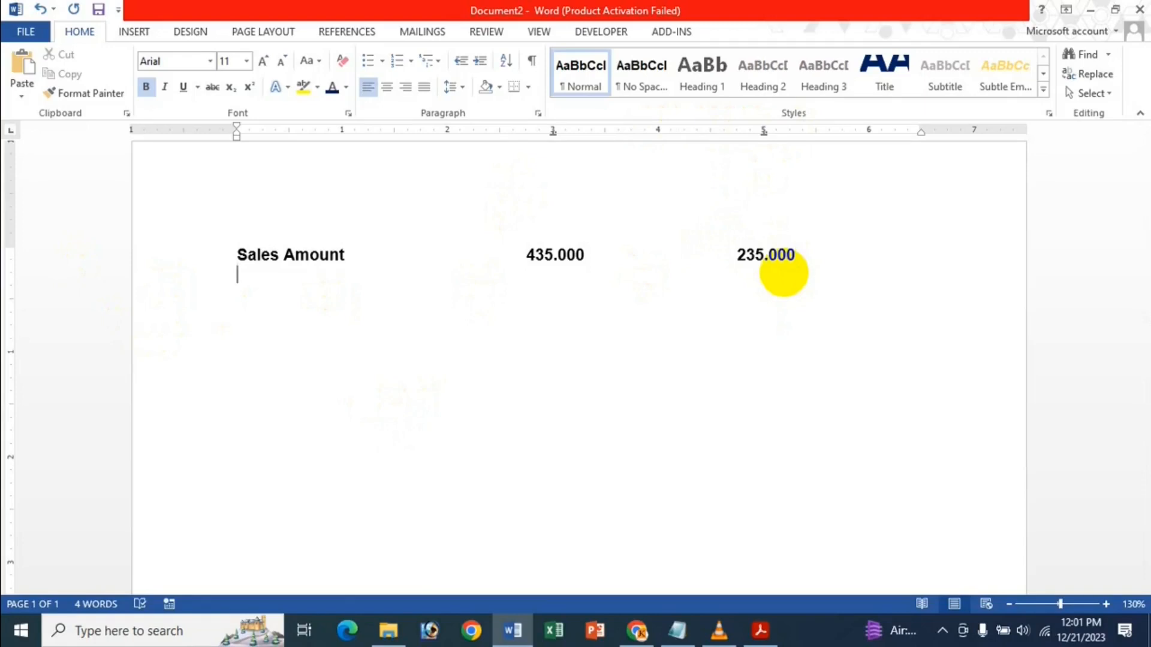
pyautogui.write('dfsdf')
pyautogui.press('Tab')
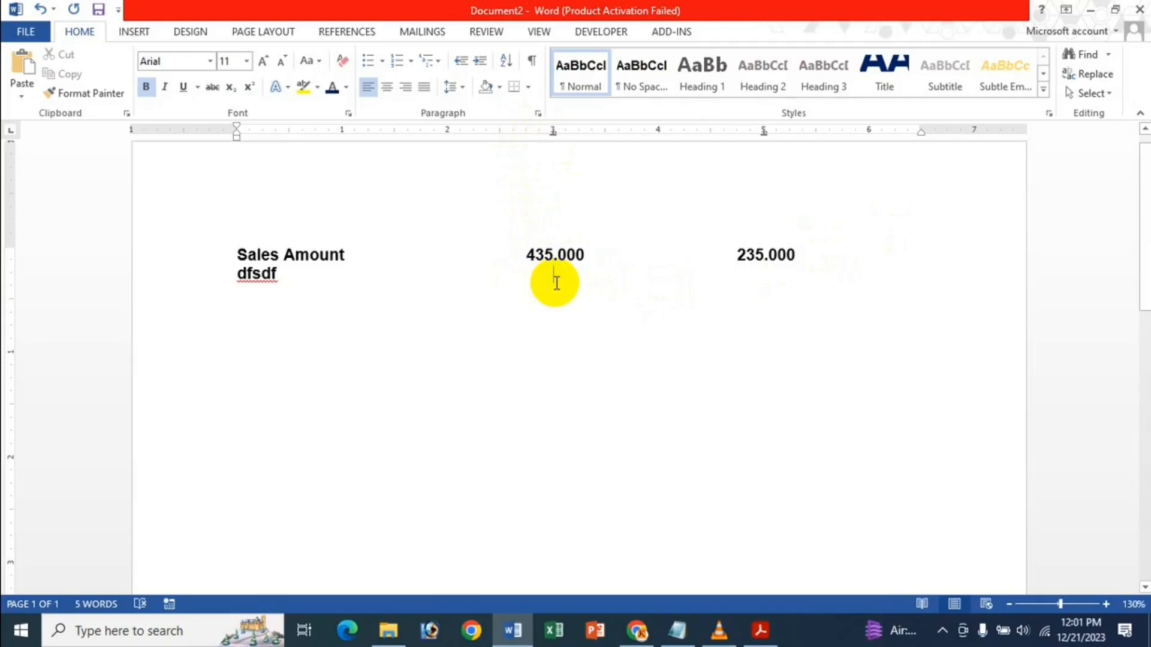
pyautogui.write('hhg')
pyautogui.press('BackSpace')
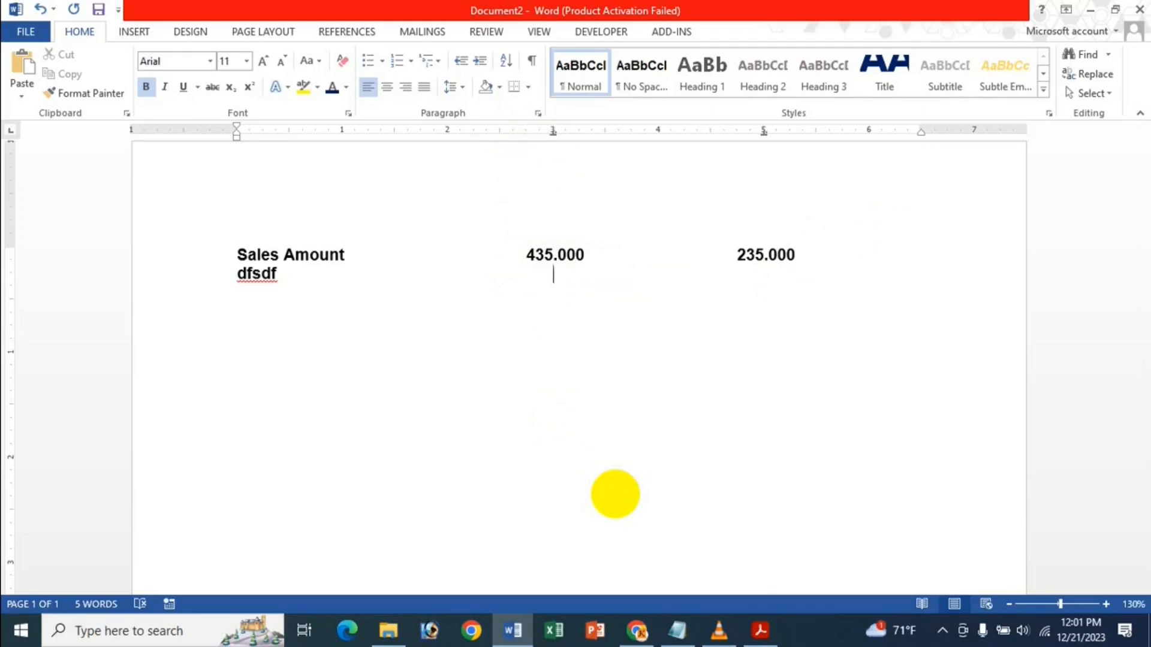
pyautogui.write('352.000')
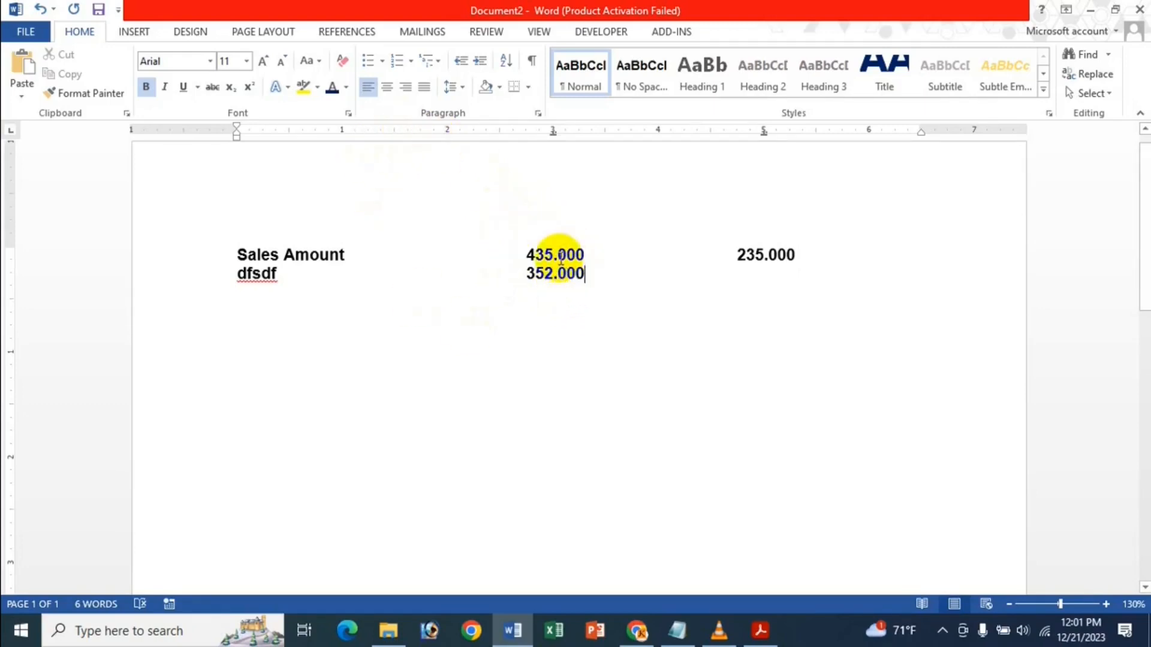
pyautogui.moveTo(602, 274); pyautogui.dragTo(545, 277)
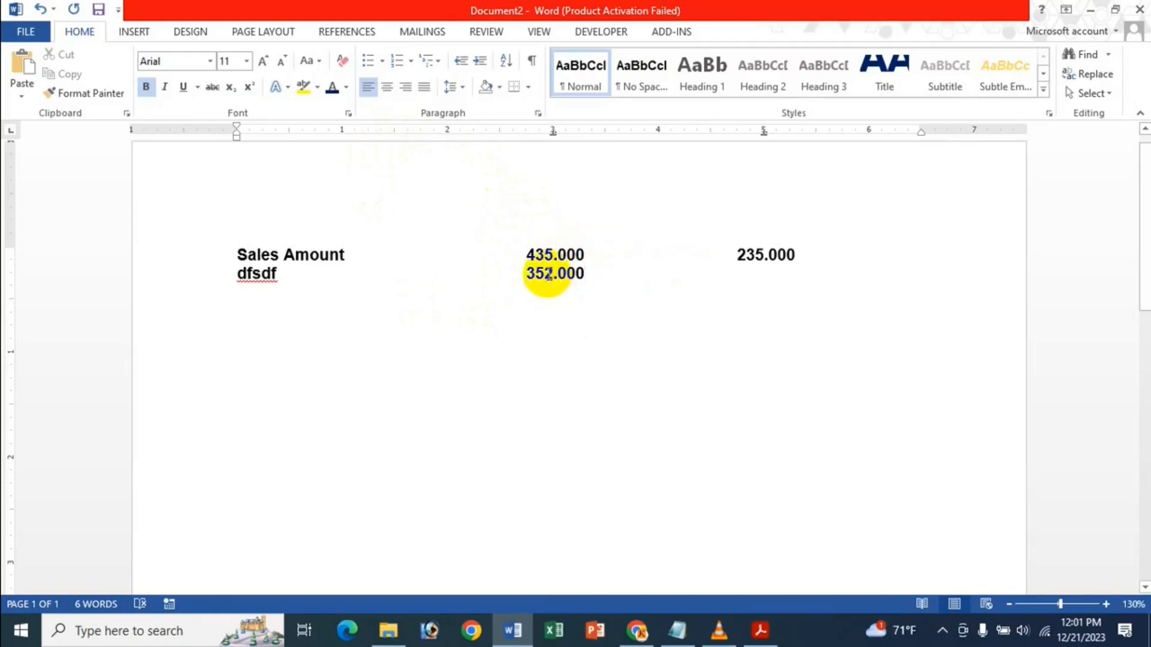
pyautogui.click(328, 229)
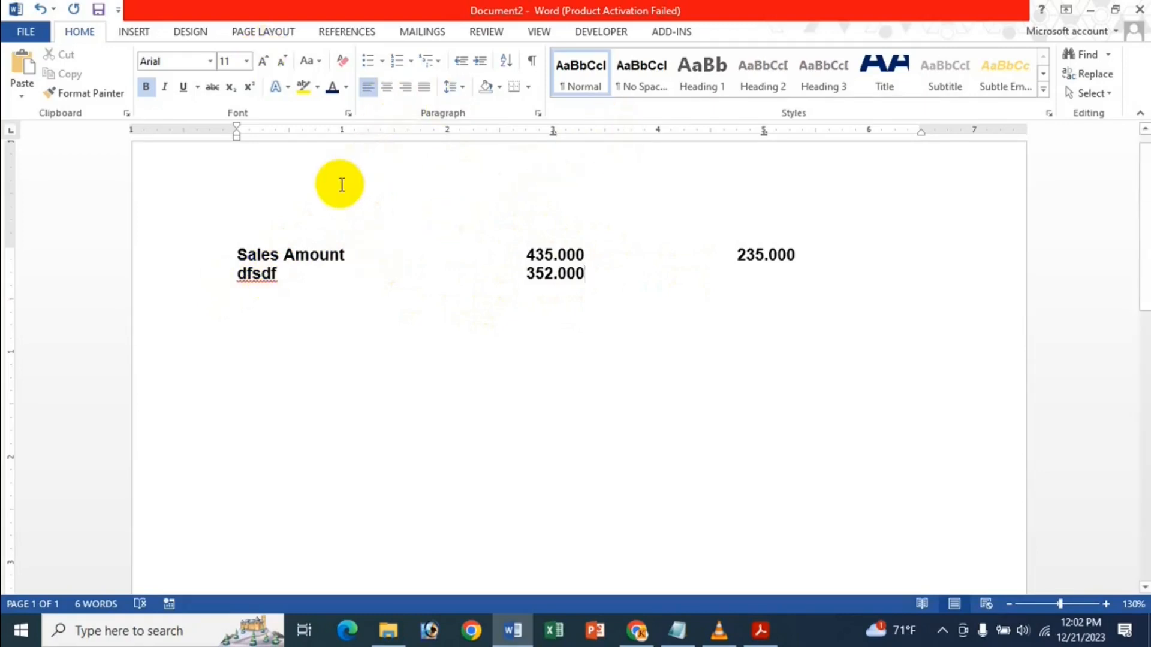
pyautogui.press('Tab')
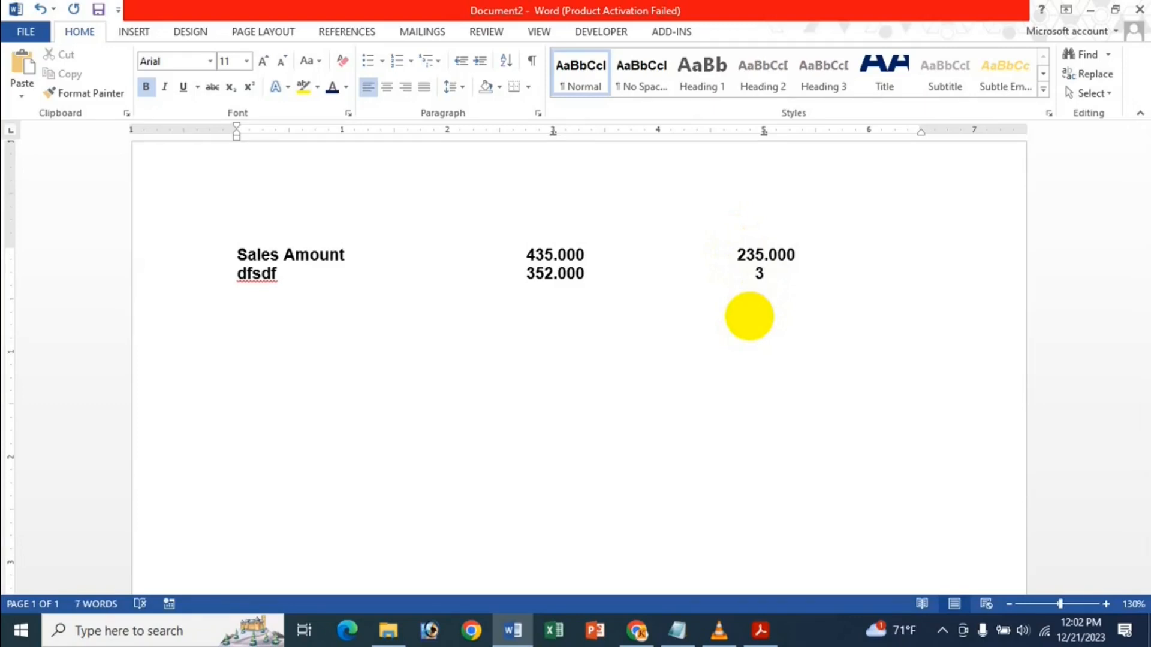
pyautogui.write('8')
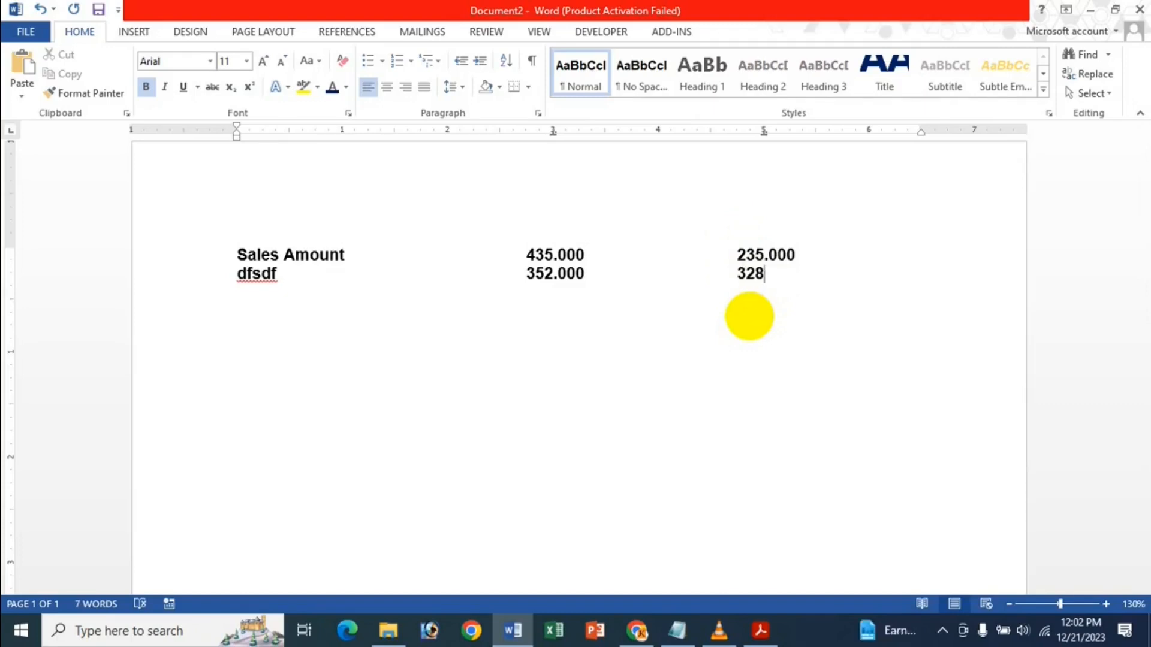
pyautogui.write('.000')
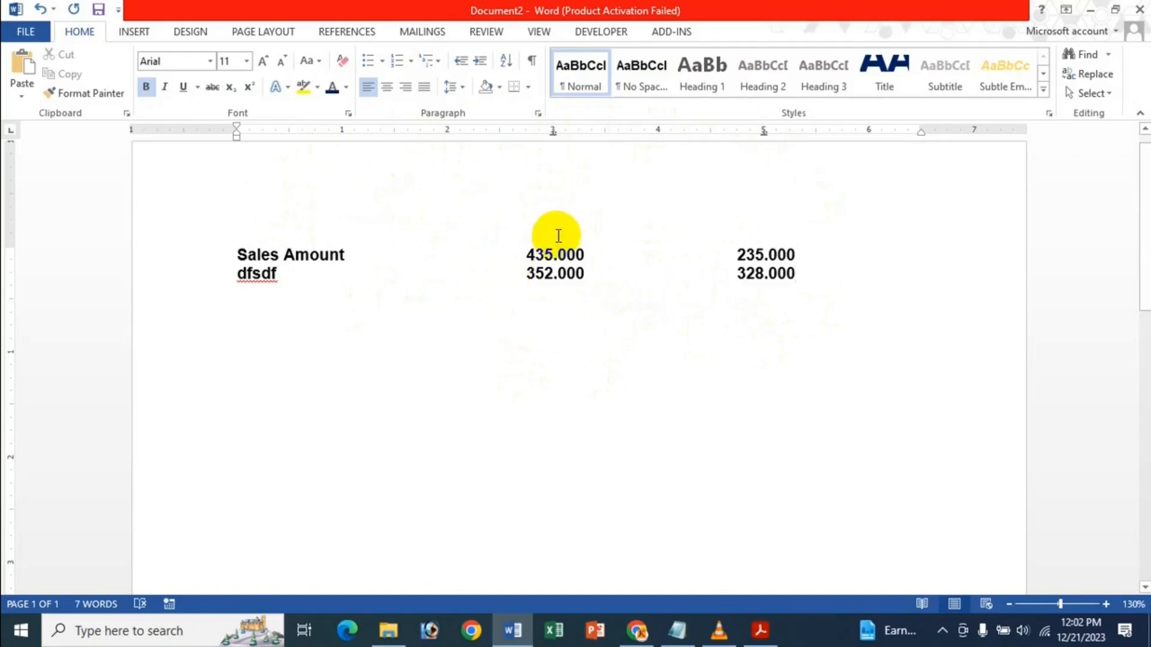
pyautogui.moveTo(552, 252); pyautogui.dragTo(521, 258)
pyautogui.press('Right')
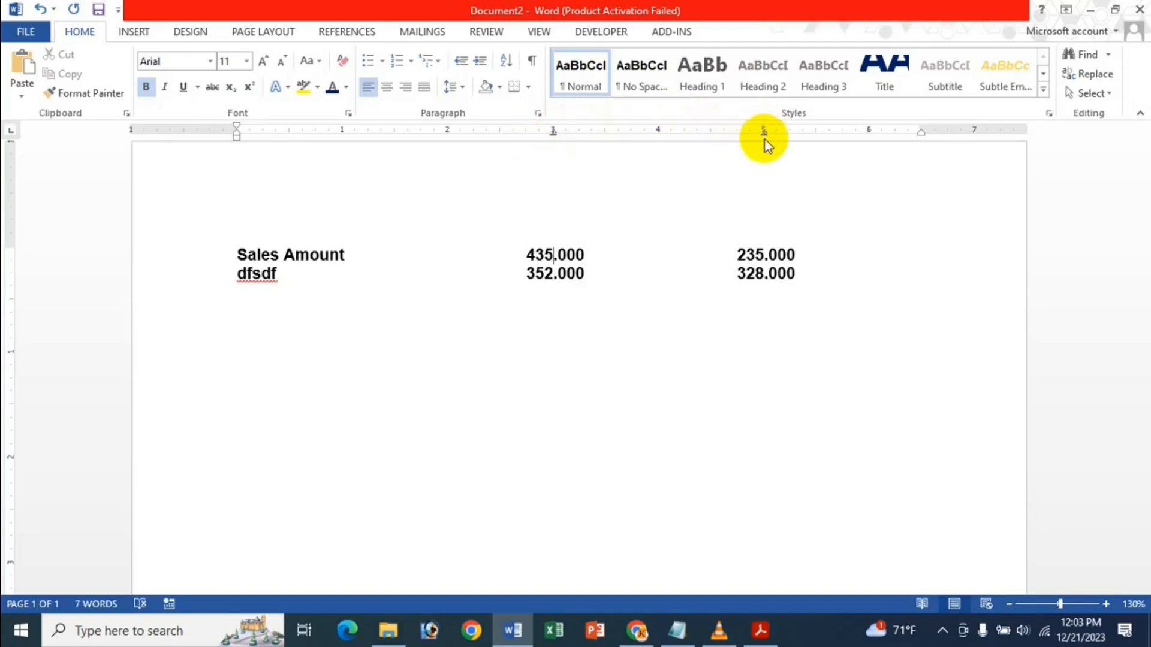
# Remove the 5" tab stop from the ruler and delete all text on the page.
pyautogui.moveTo(764, 132); pyautogui.dragTo(765, 234)
pyautogui.hotkey('ctrl', 'a')
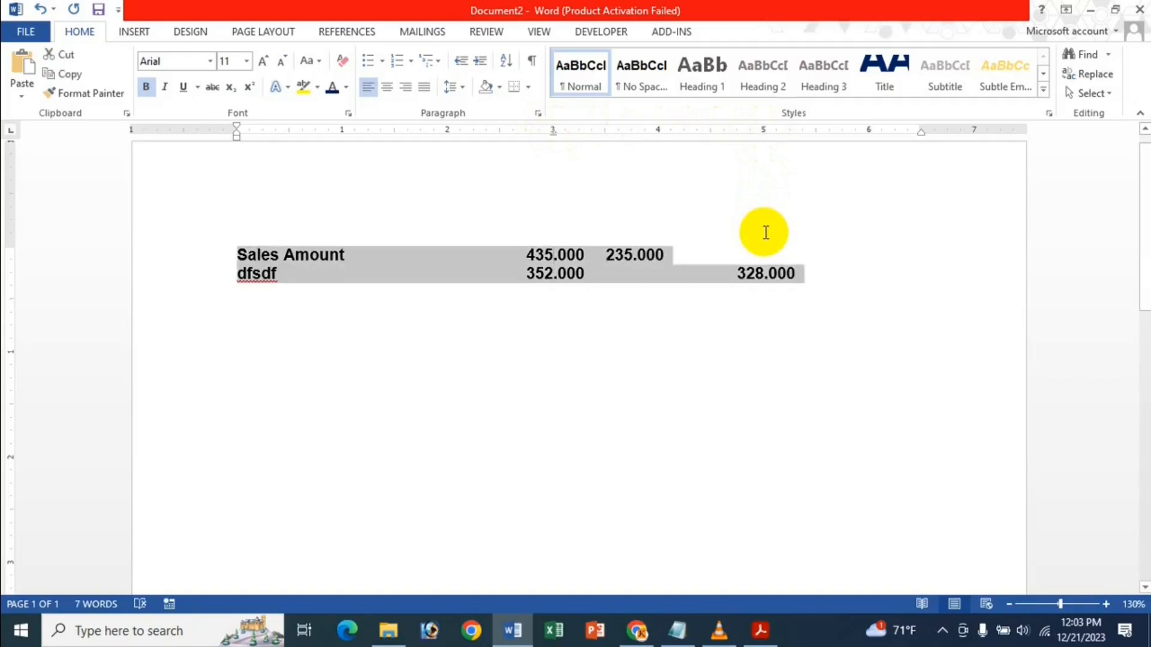
pyautogui.press('Delete')
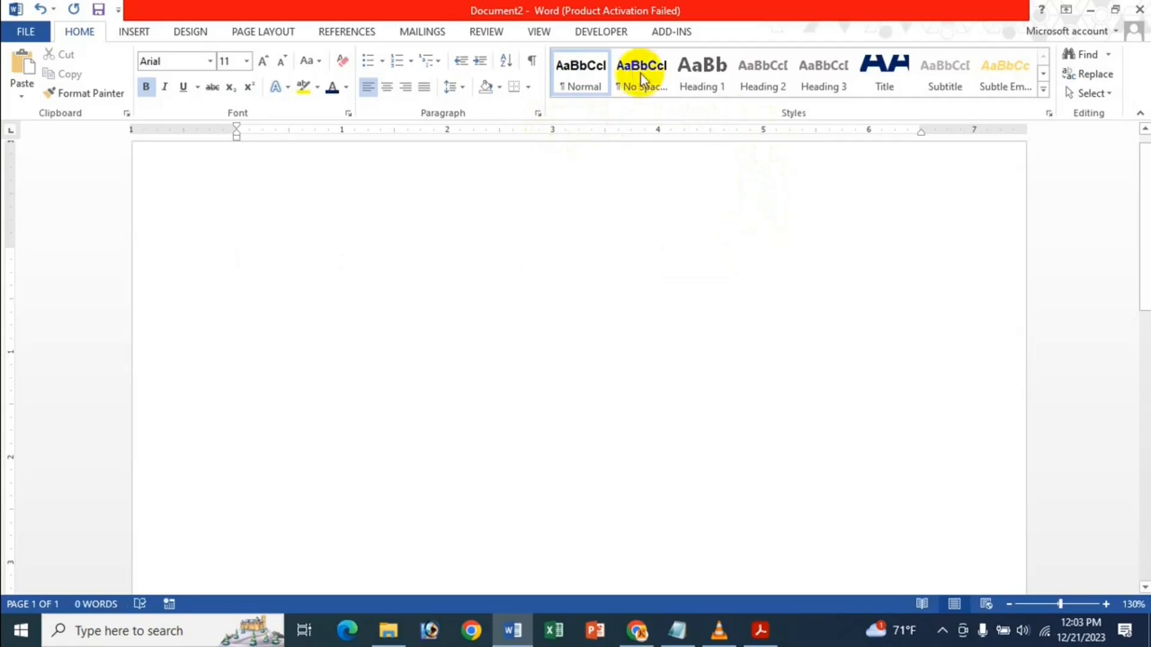
# In the Tabs dialog, set bar tab stops at 3", 5" and 7".
pyautogui.click(538, 114)
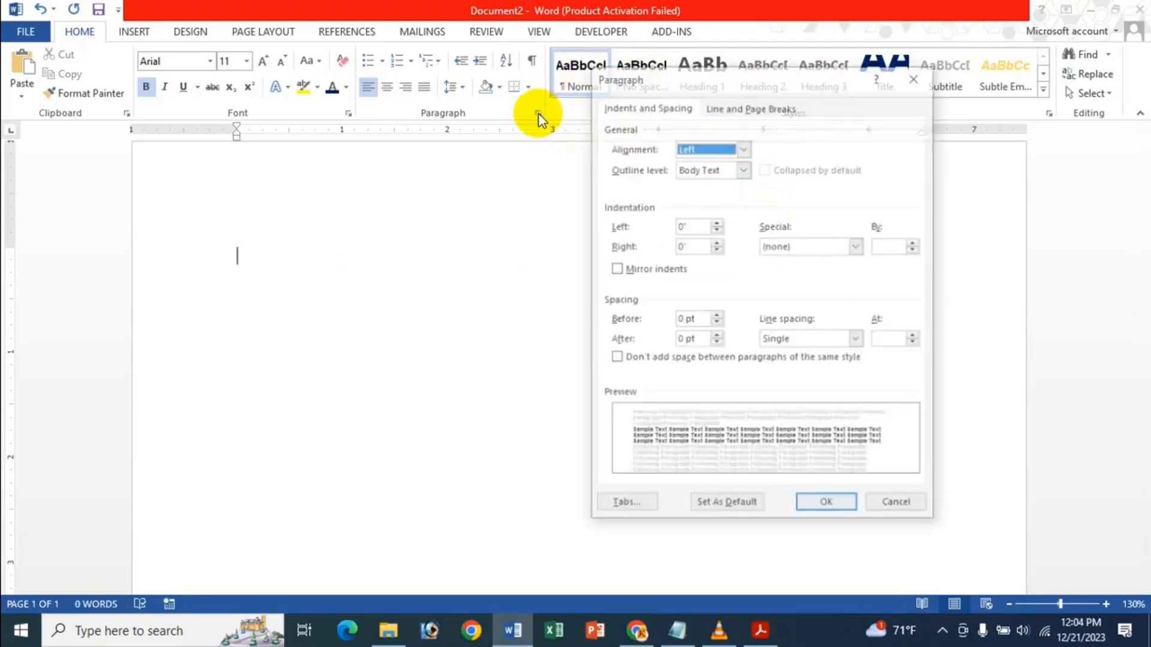
pyautogui.click(621, 506)
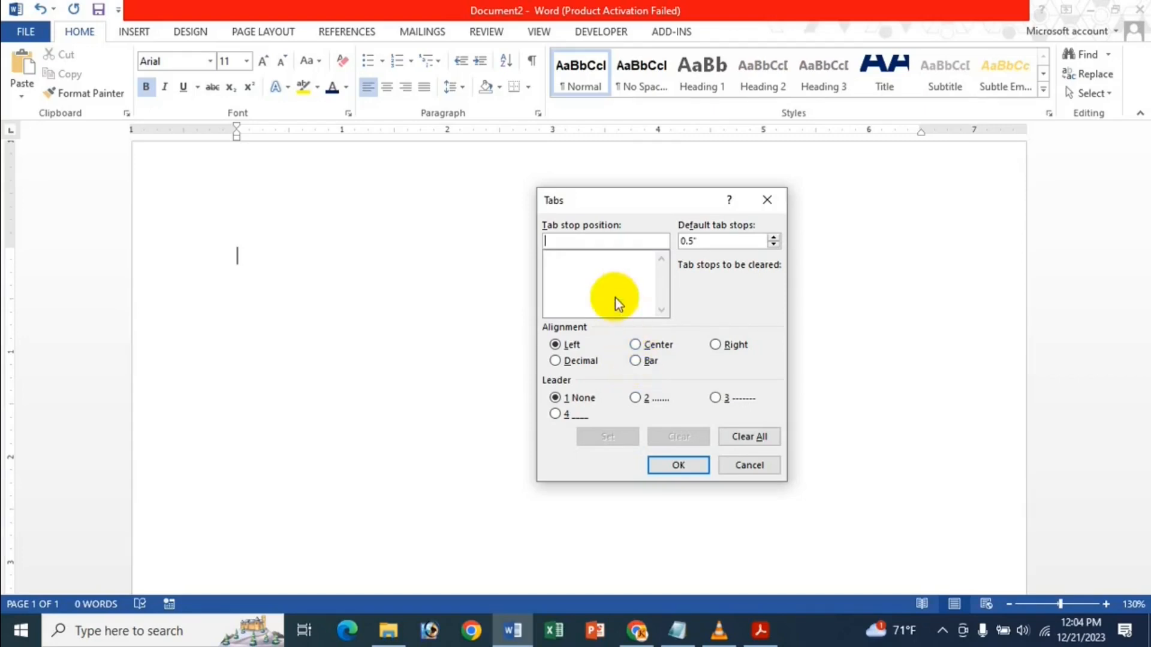
pyautogui.write('3')
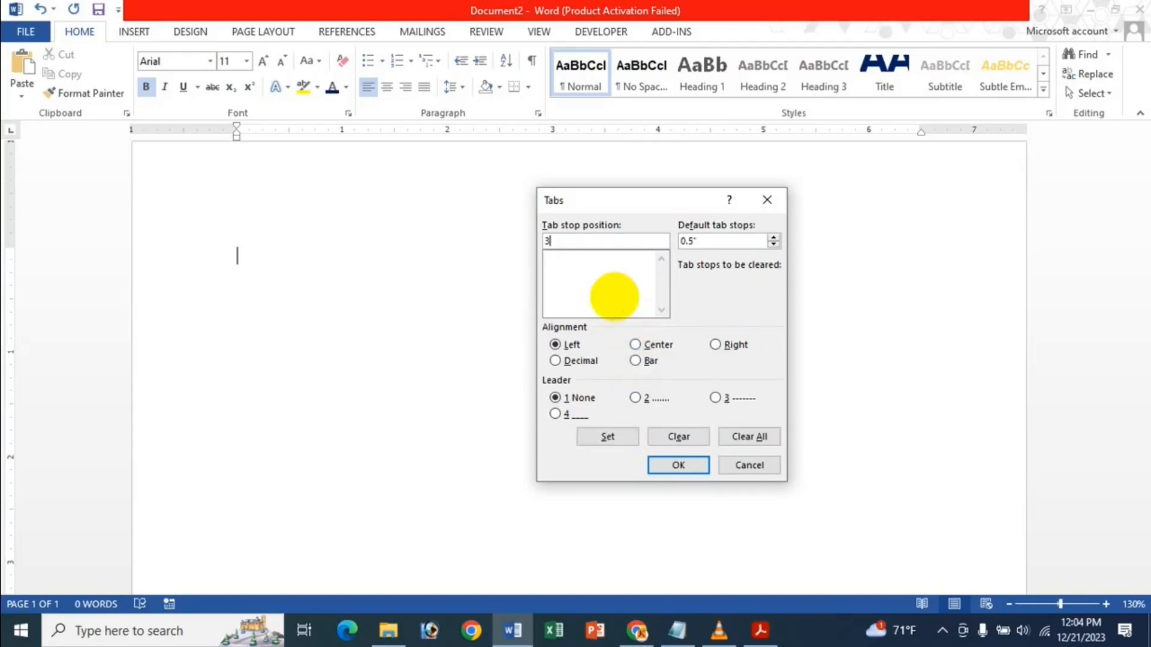
pyautogui.click(635, 360)
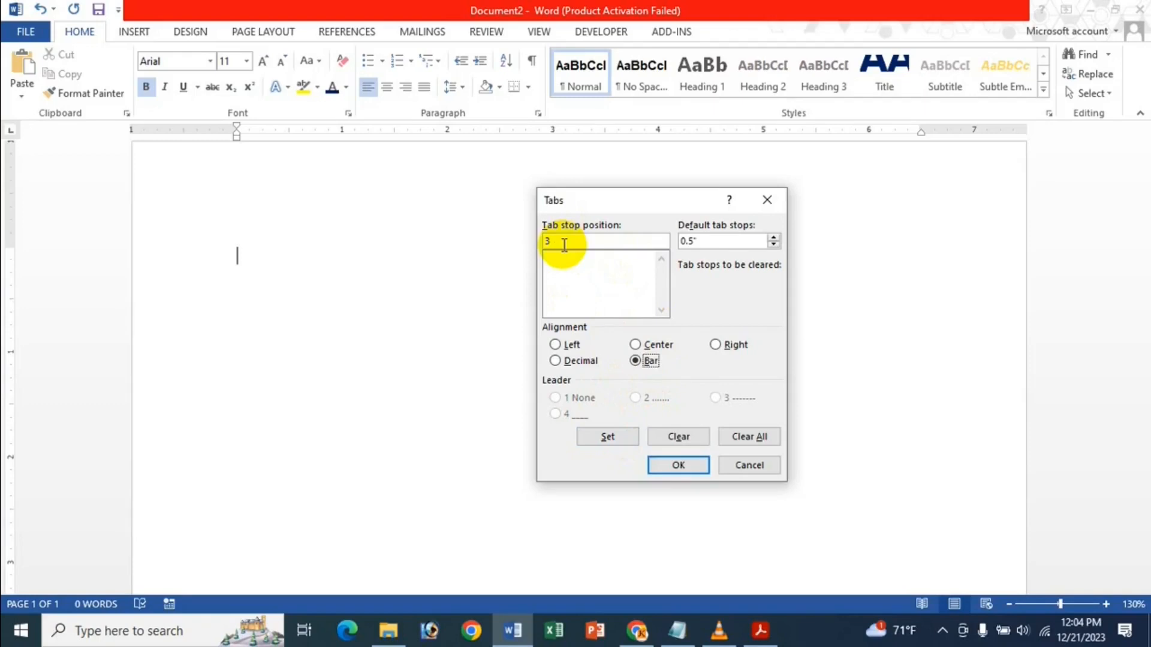
pyautogui.click(607, 437)
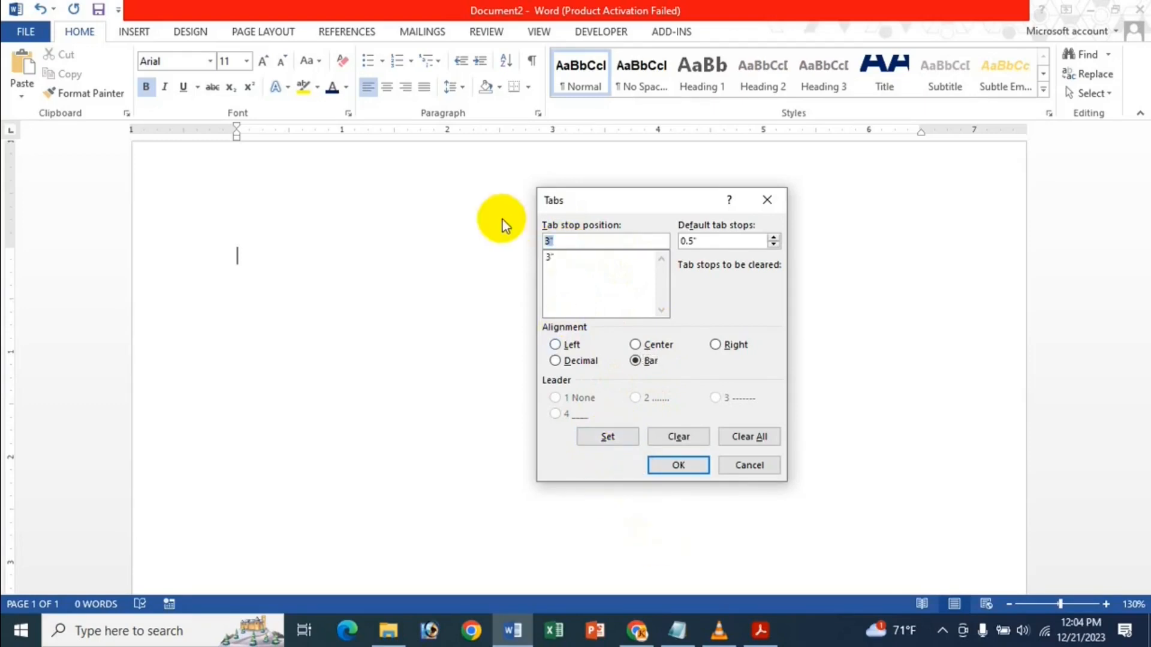
pyautogui.write('5')
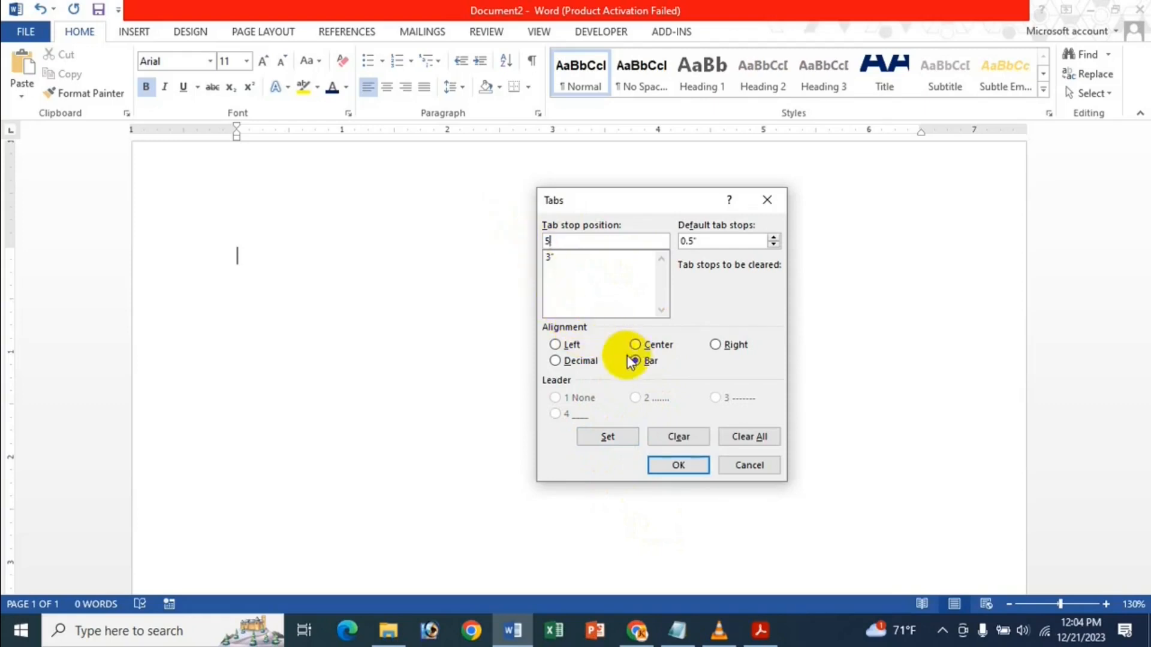
pyautogui.click(591, 435)
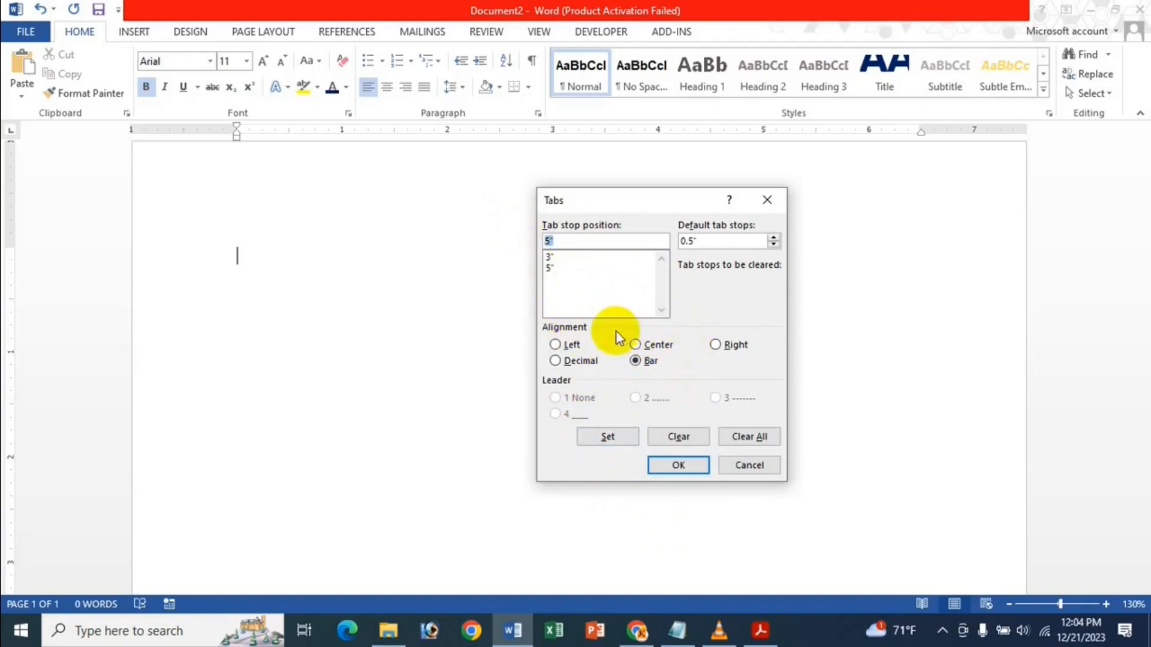
pyautogui.write('7')
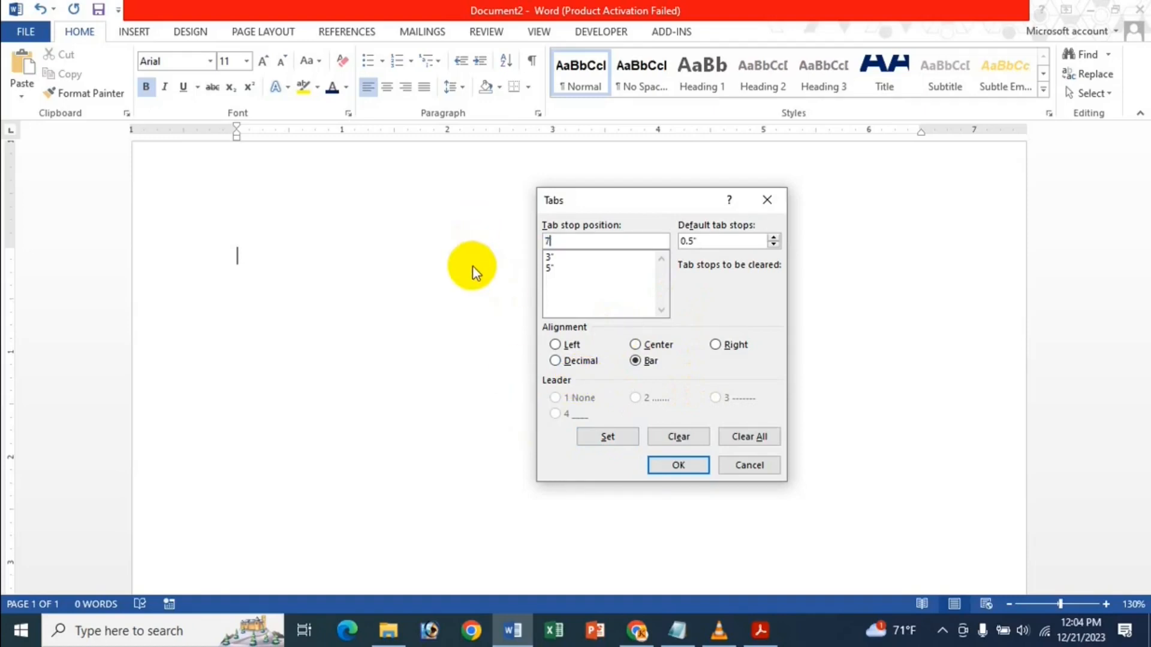
pyautogui.click(617, 446)
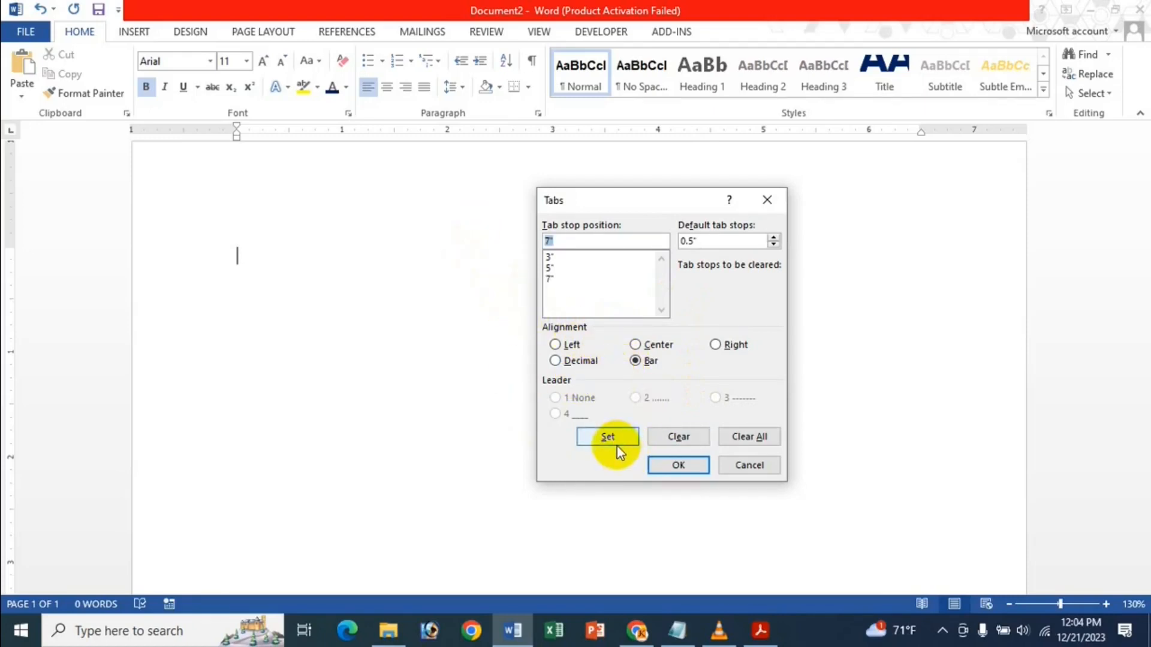
pyautogui.click(678, 466)
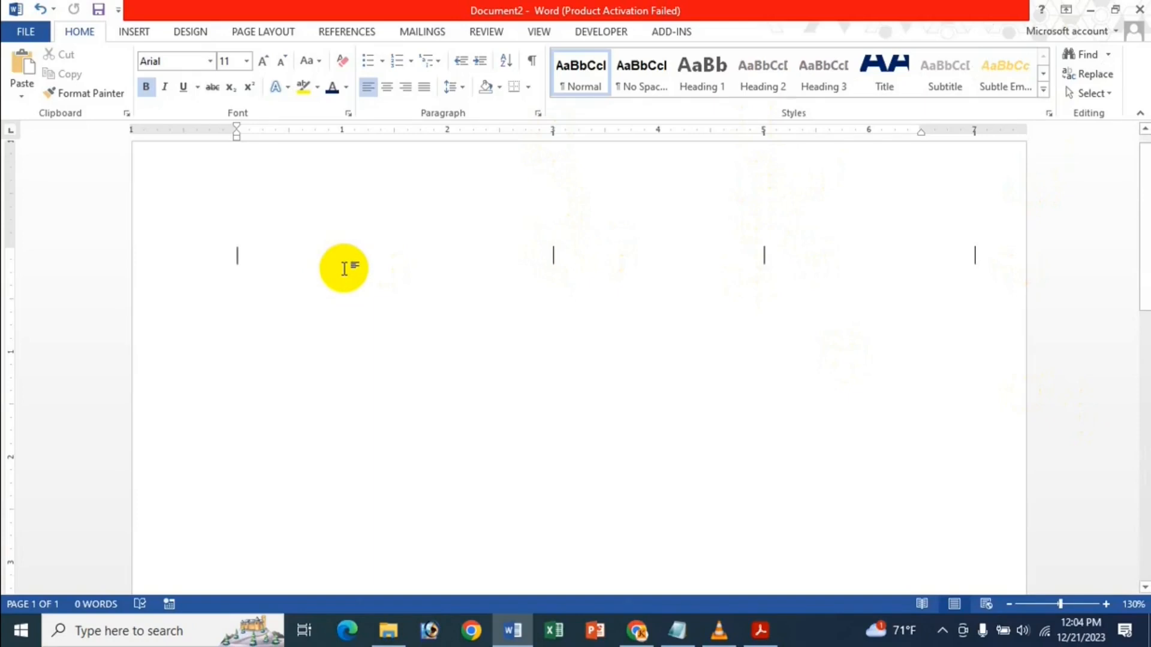
# Type sample words into the bar-tab columns over several lines.
pyautogui.write('sdfsdf')
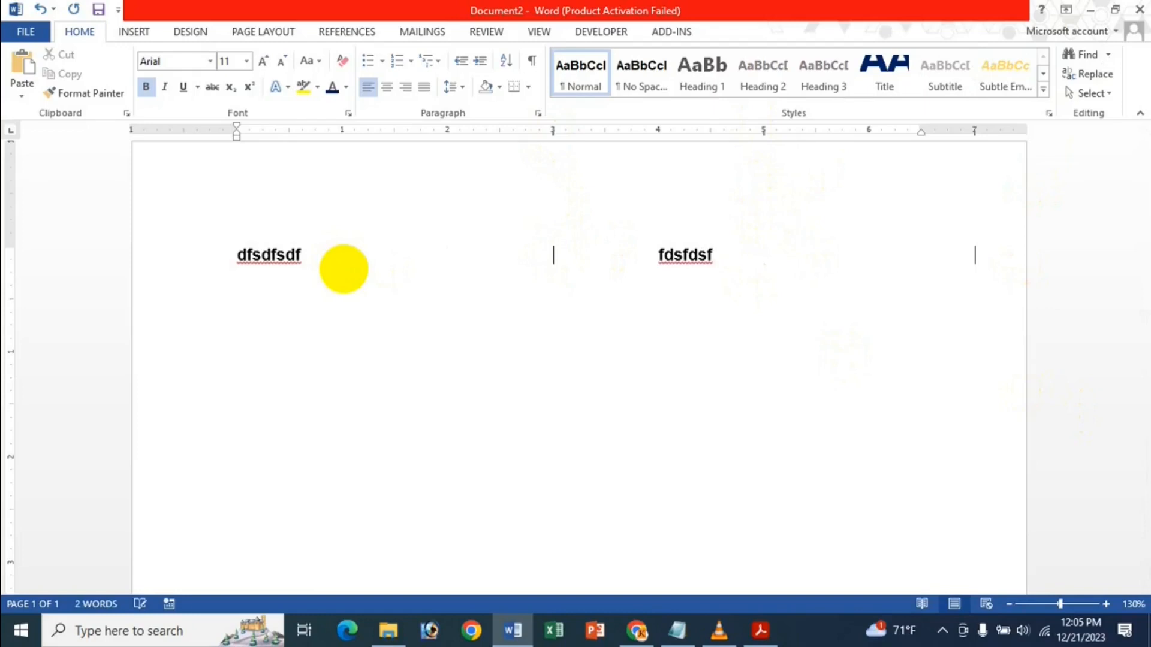
pyautogui.write('sdfsdf')
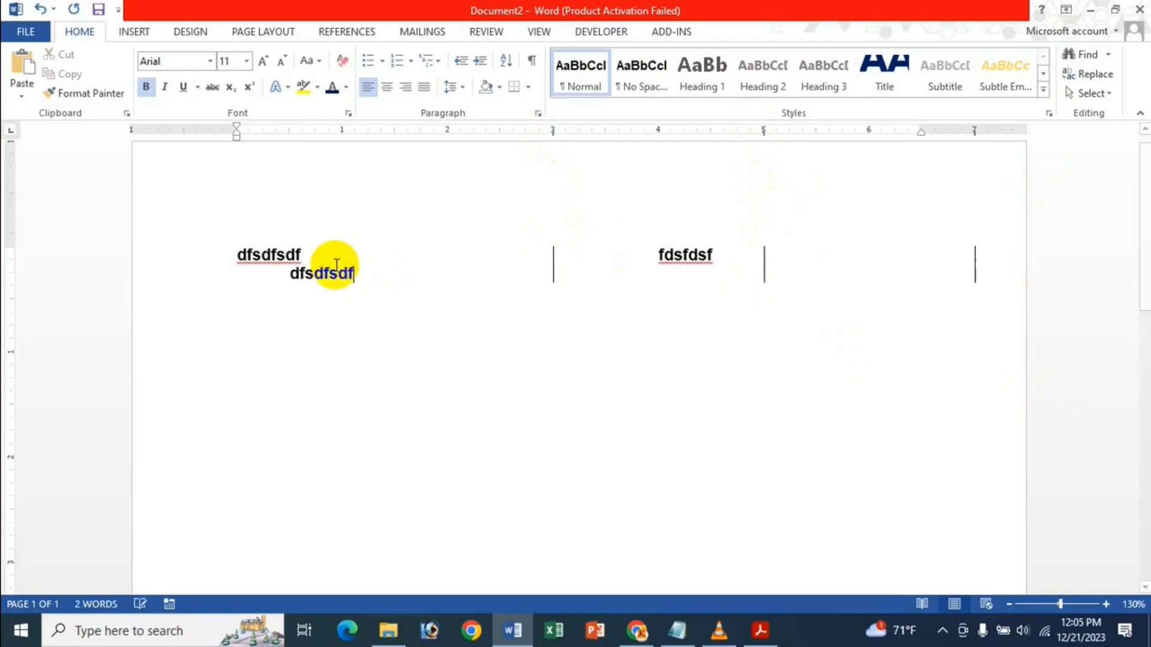
pyautogui.press('Tab')
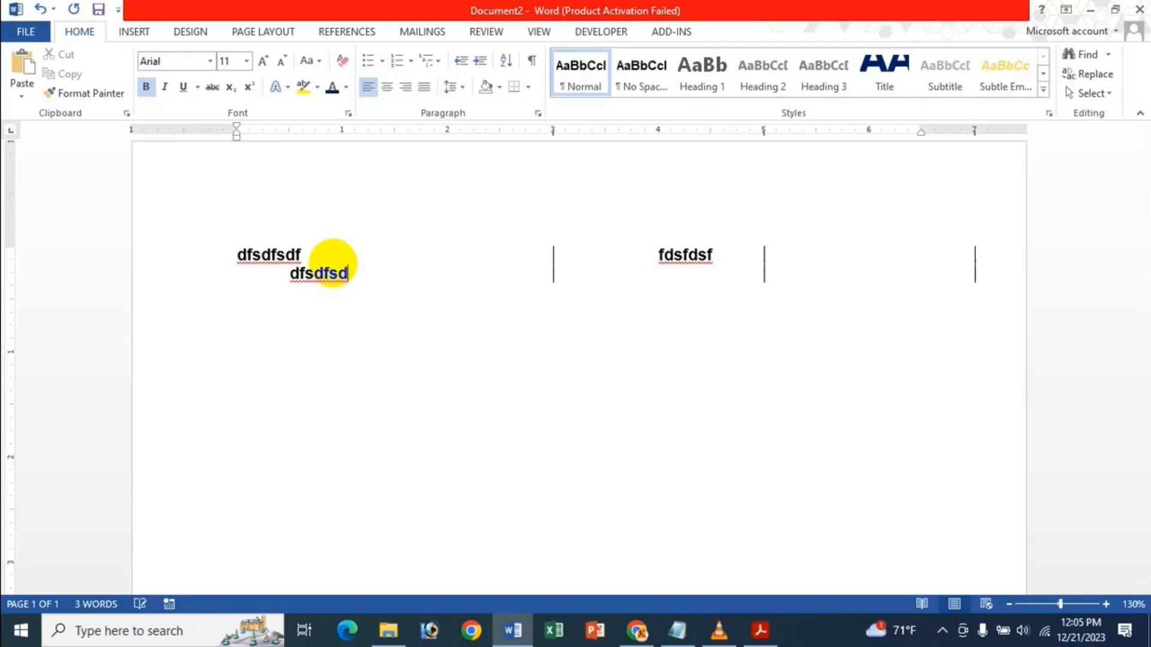
pyautogui.press('BackSpace')
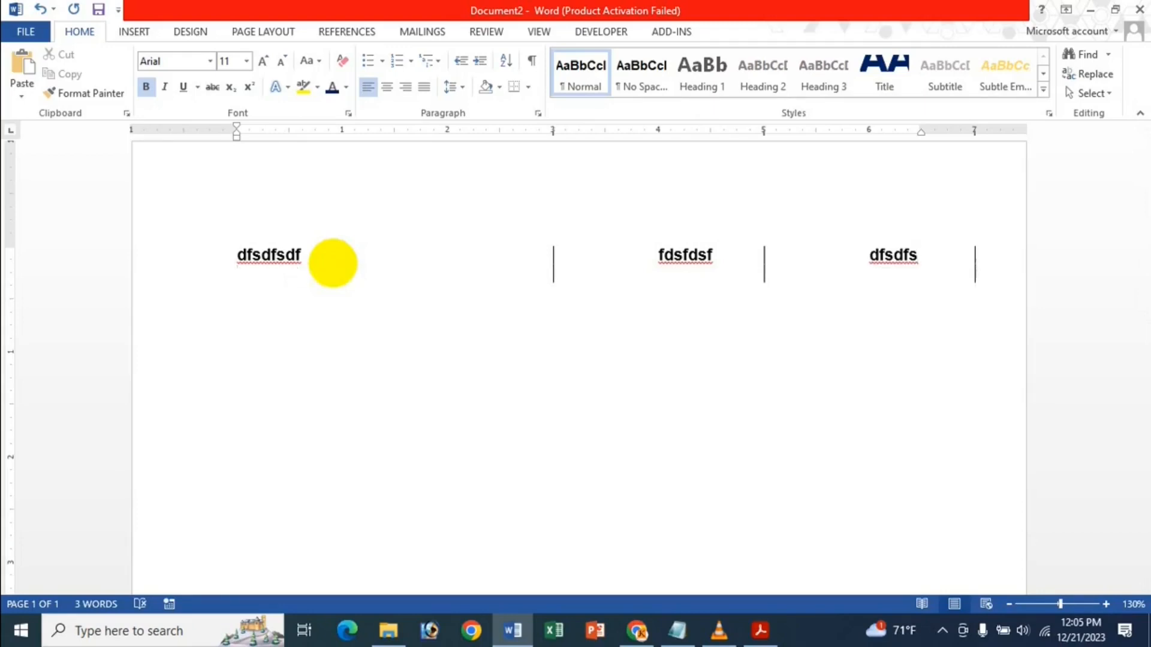
pyautogui.press('Return')
pyautogui.write('fsd')
pyautogui.press('Return')
pyautogui.write('dsf')
pyautogui.press('Return')
pyautogui.write('sdf')
pyautogui.press('Return')
pyautogui.write('sdf')
pyautogui.press('Return')
pyautogui.write('df')
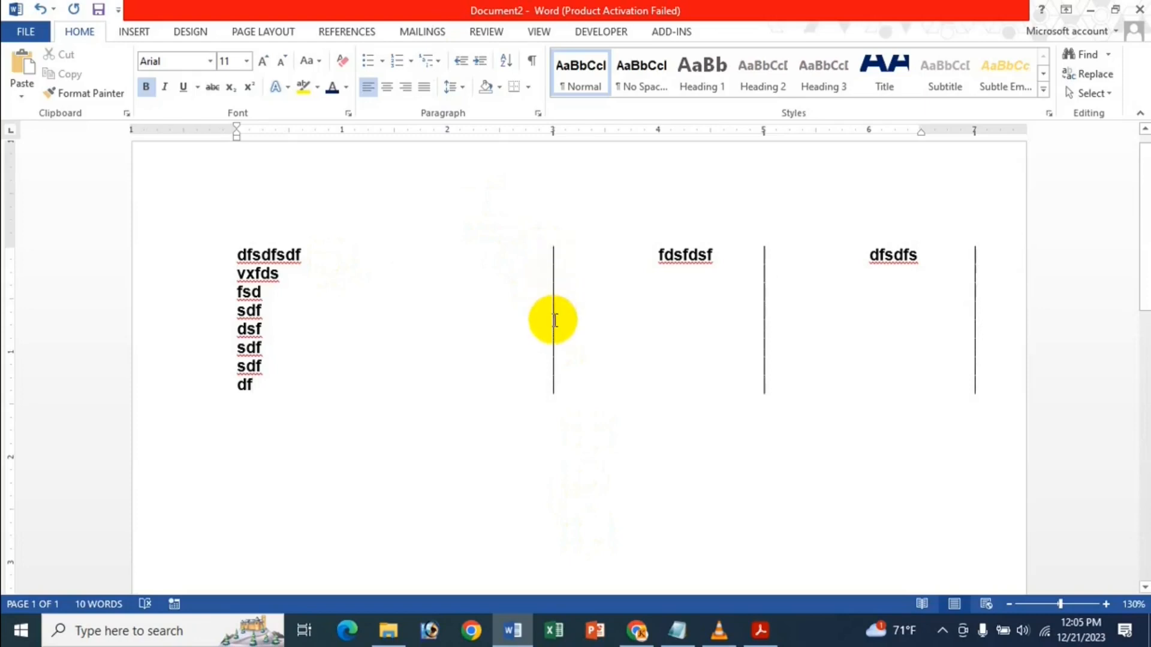
pyautogui.press('Return')
pyautogui.write('fs')
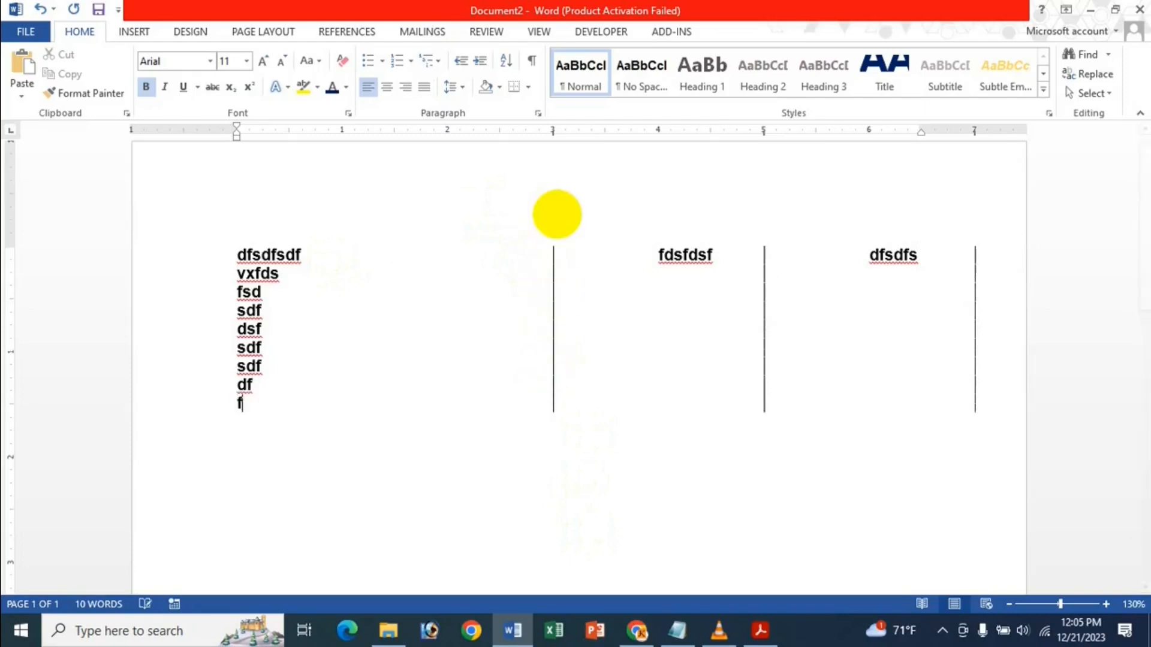
pyautogui.press('Return')
pyautogui.write('df')
pyautogui.press('Return')
pyautogui.write('dsf')
pyautogui.press('Return')
pyautogui.write('dsf')
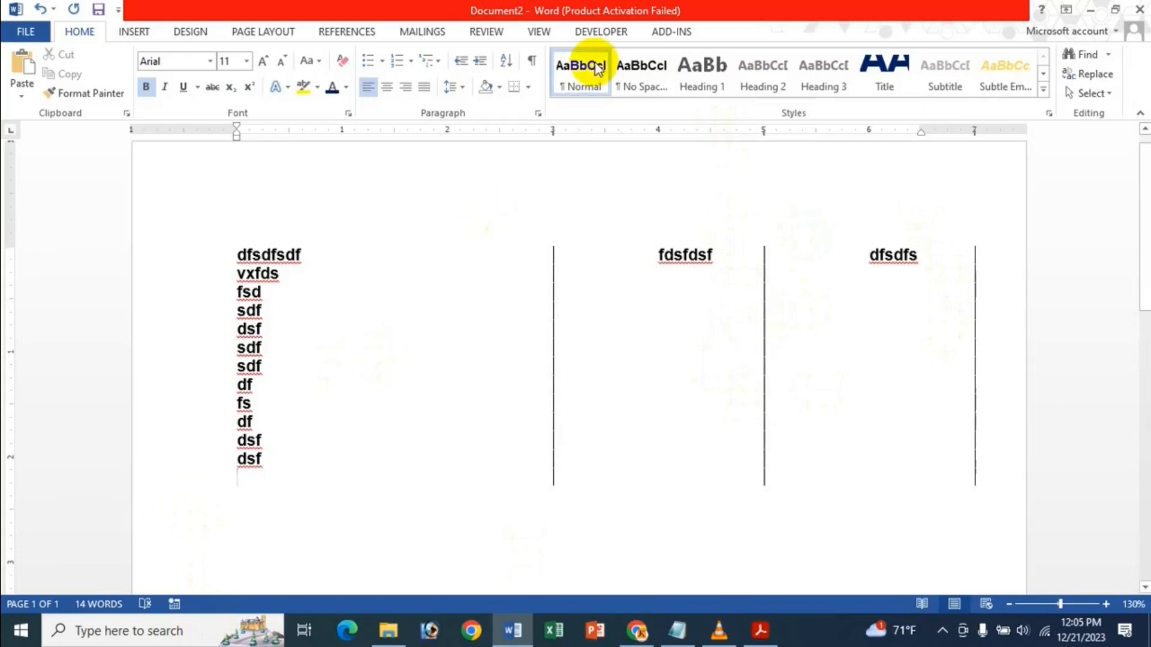
# Drag the rightmost and 5" bar tabs off the ruler and select all the text.
pyautogui.moveTo(973, 137); pyautogui.dragTo(980, 335)
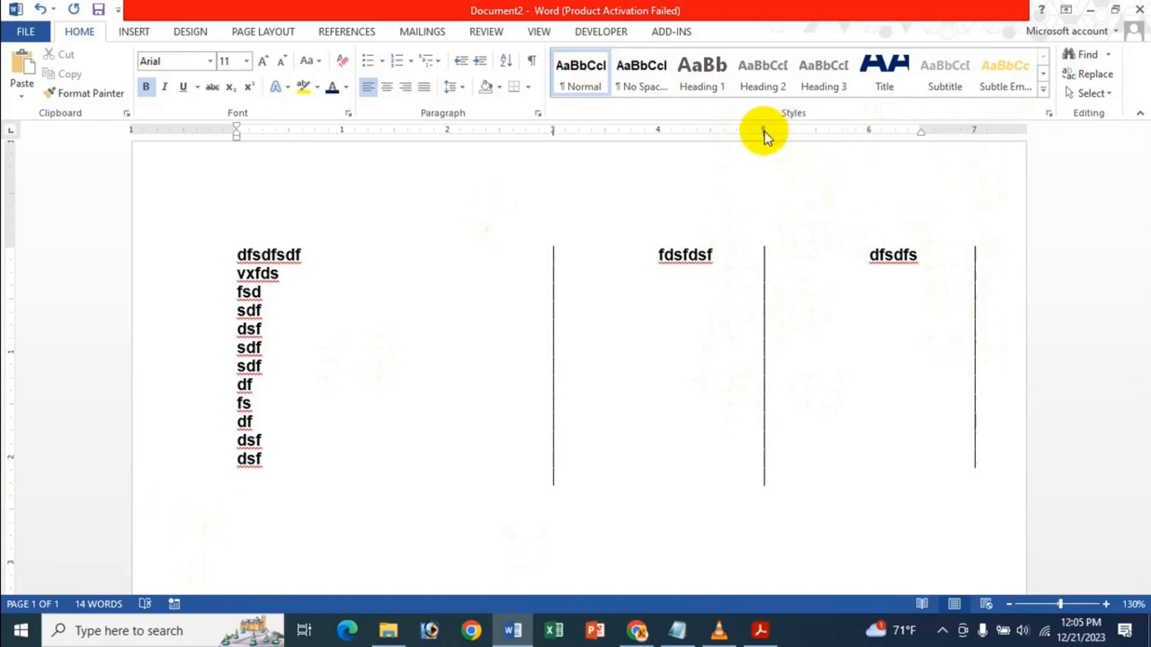
pyautogui.moveTo(764, 138); pyautogui.dragTo(765, 190)
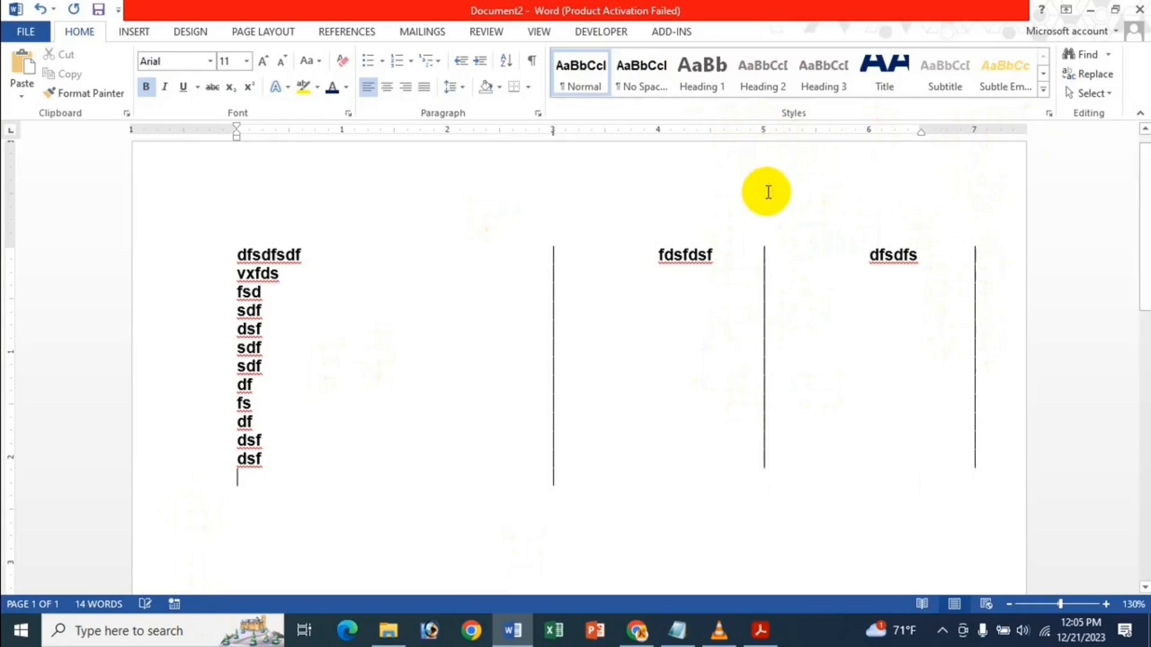
pyautogui.hotkey('ctrl', 'a')
pyautogui.press('Delete')
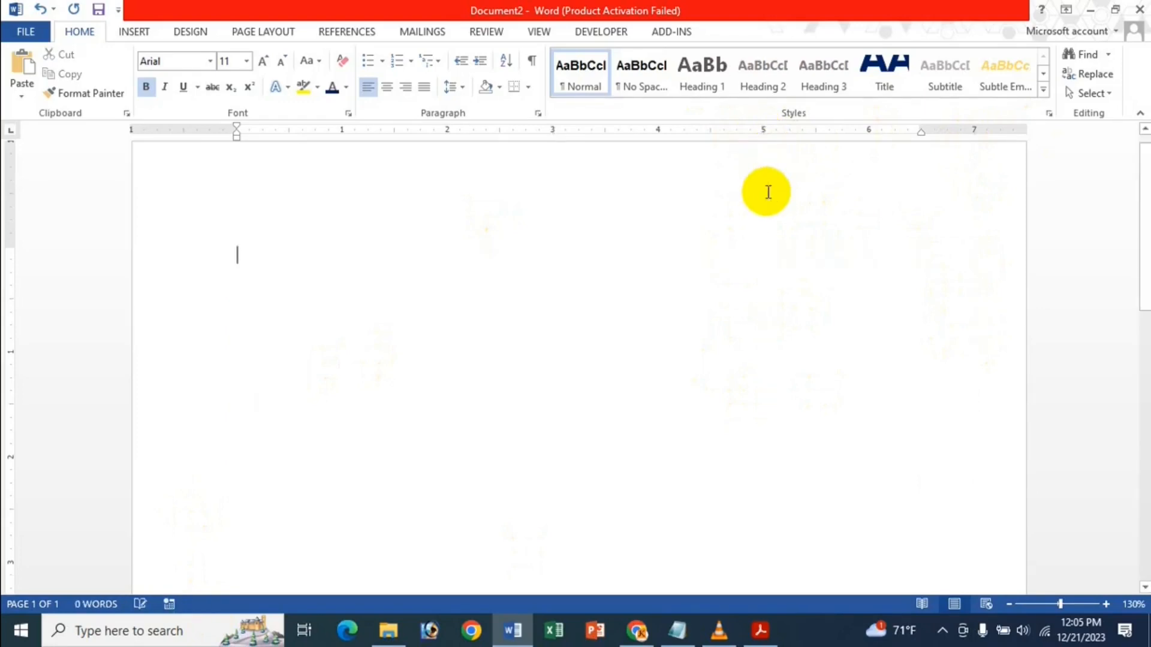
pyautogui.click(538, 113)
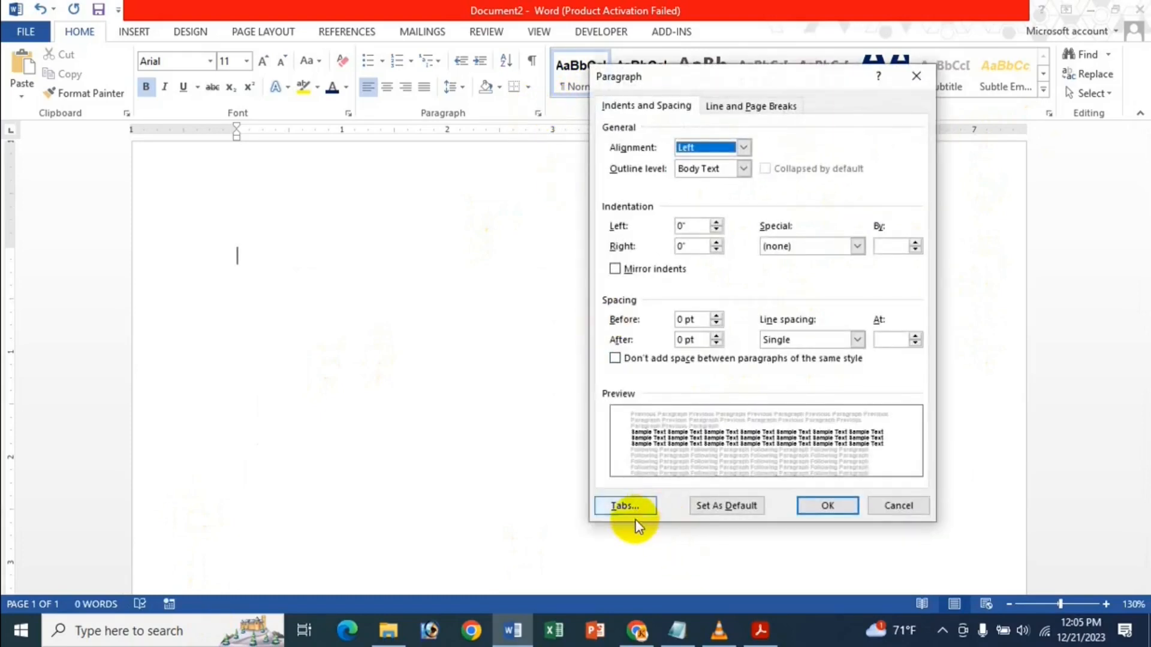
pyautogui.click(624, 507)
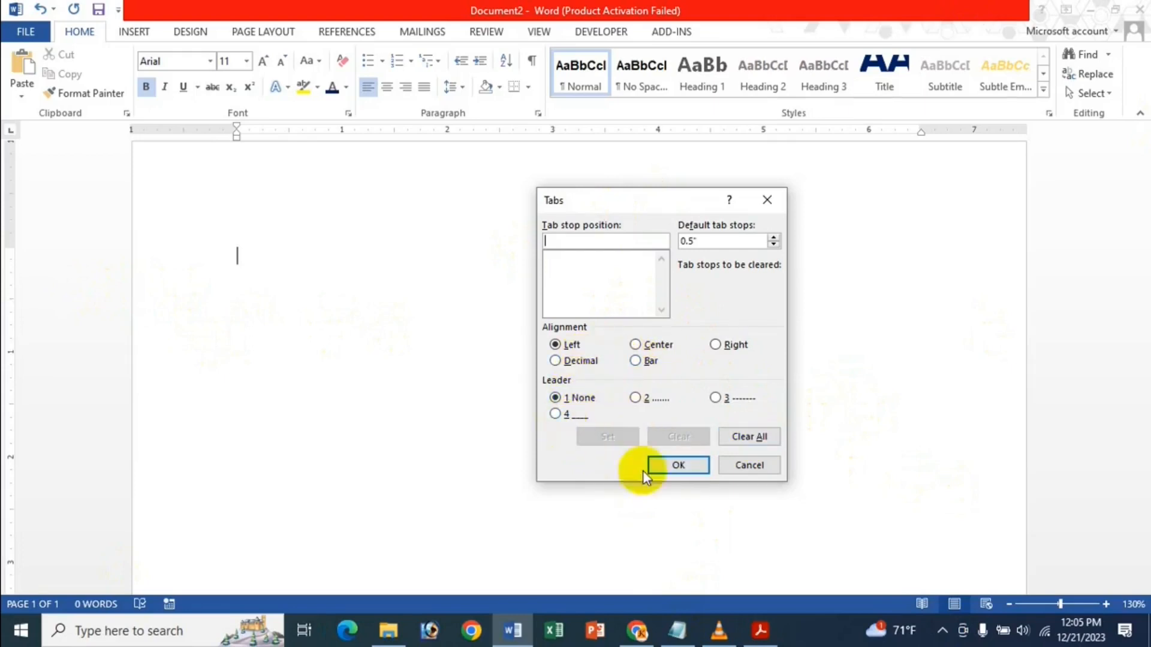
pyautogui.write('3')
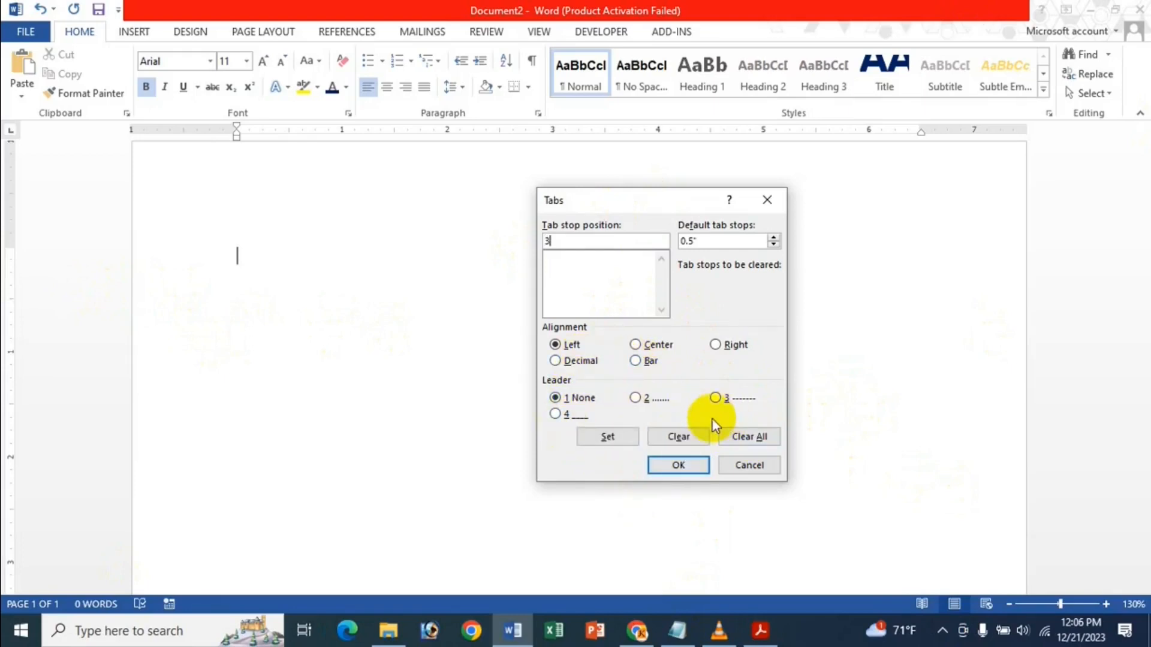
pyautogui.click(607, 437)
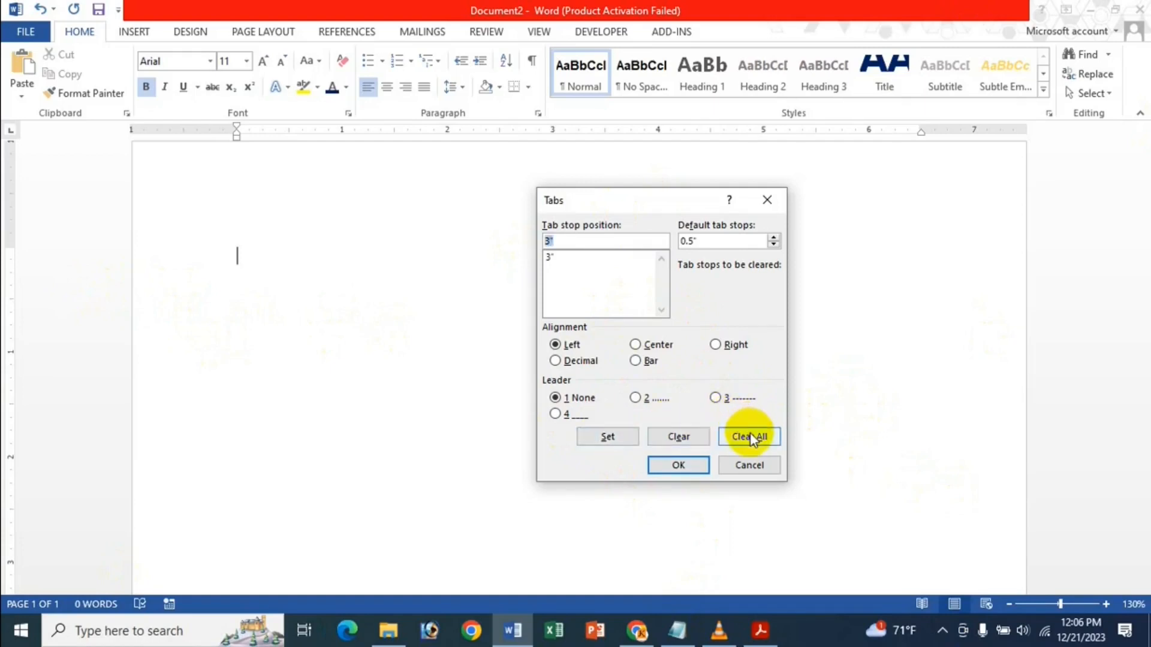
pyautogui.write('5')
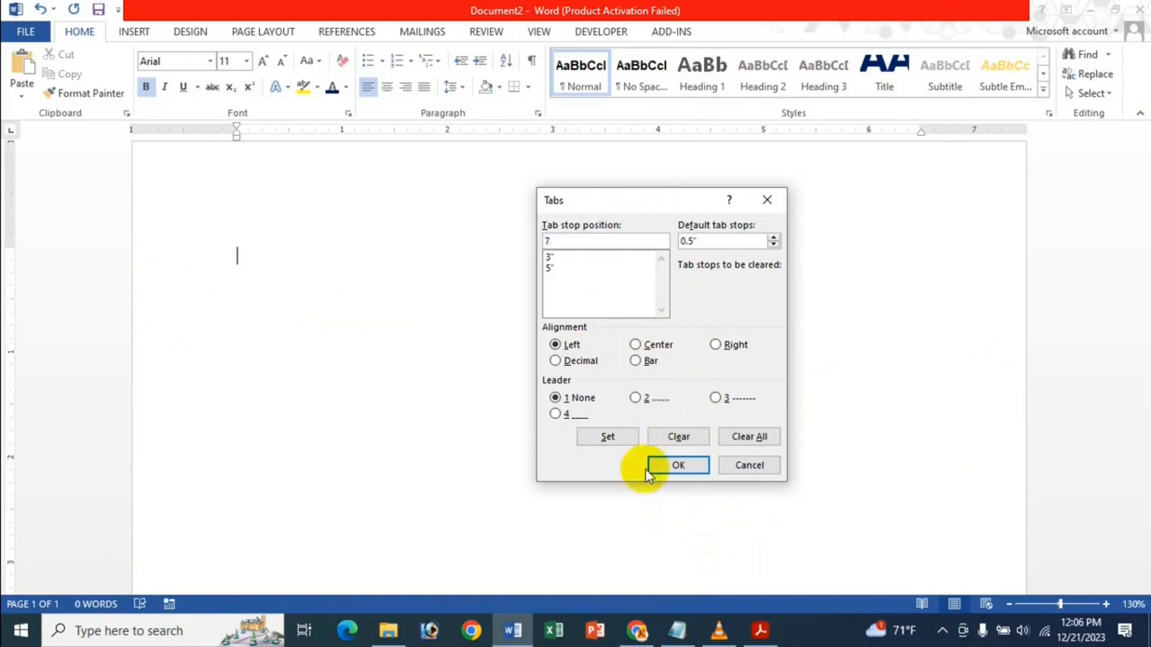
pyautogui.click(624, 437)
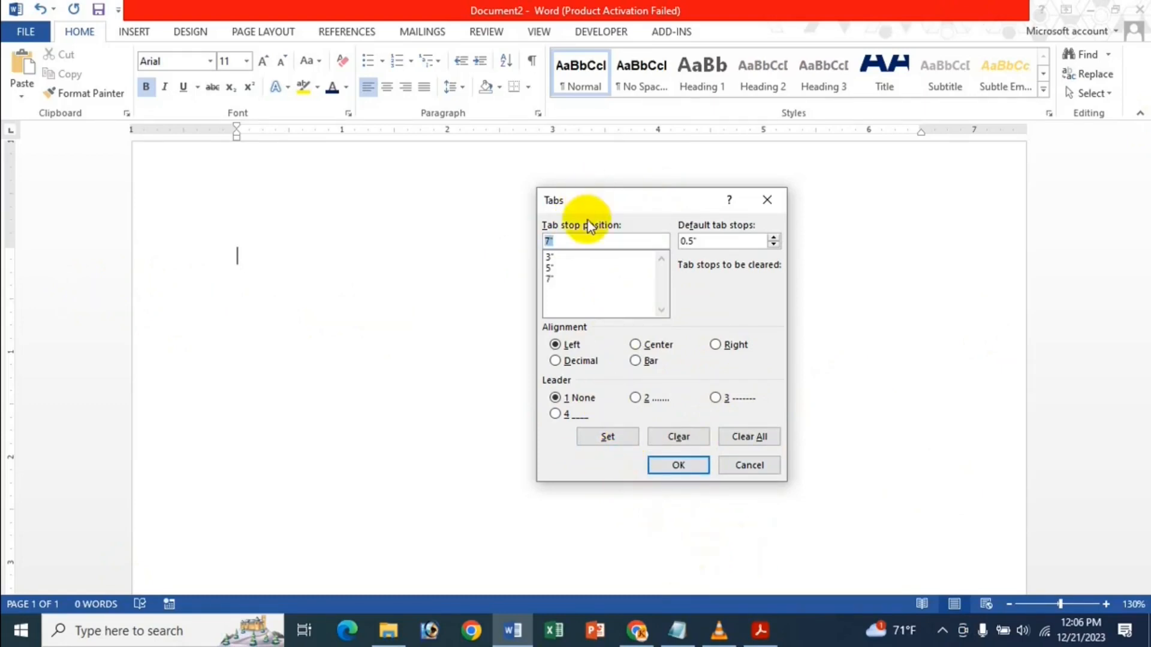
pyautogui.click(570, 267)
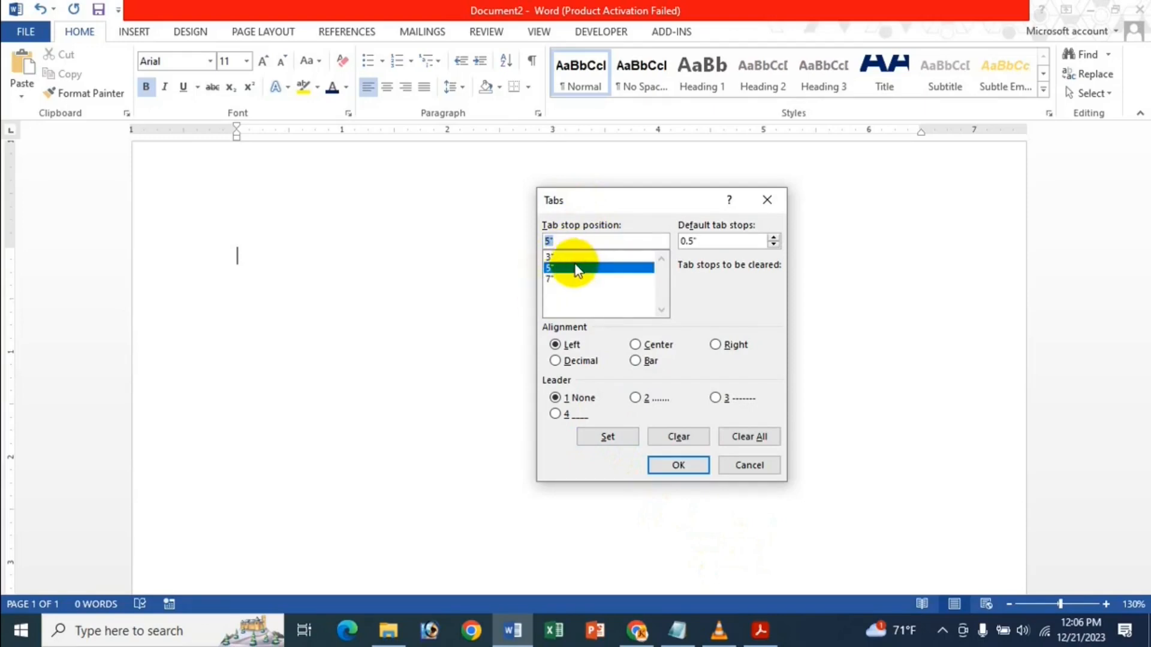
pyautogui.click(555, 256)
pyautogui.click(552, 267)
pyautogui.click(549, 256)
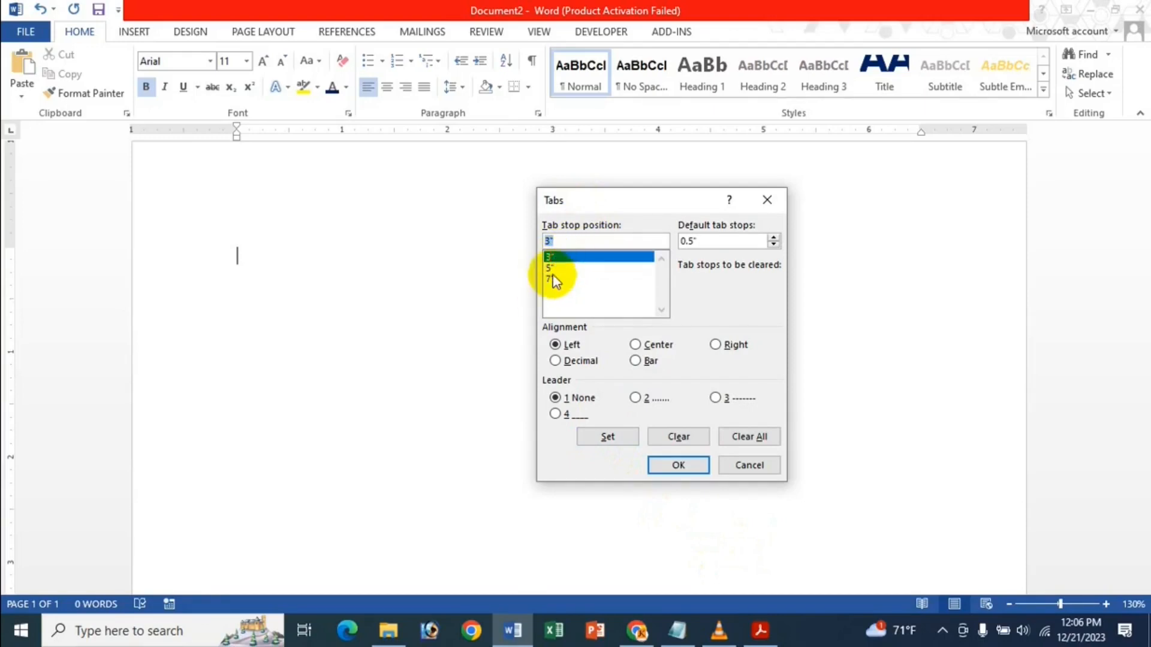
pyautogui.click(551, 275)
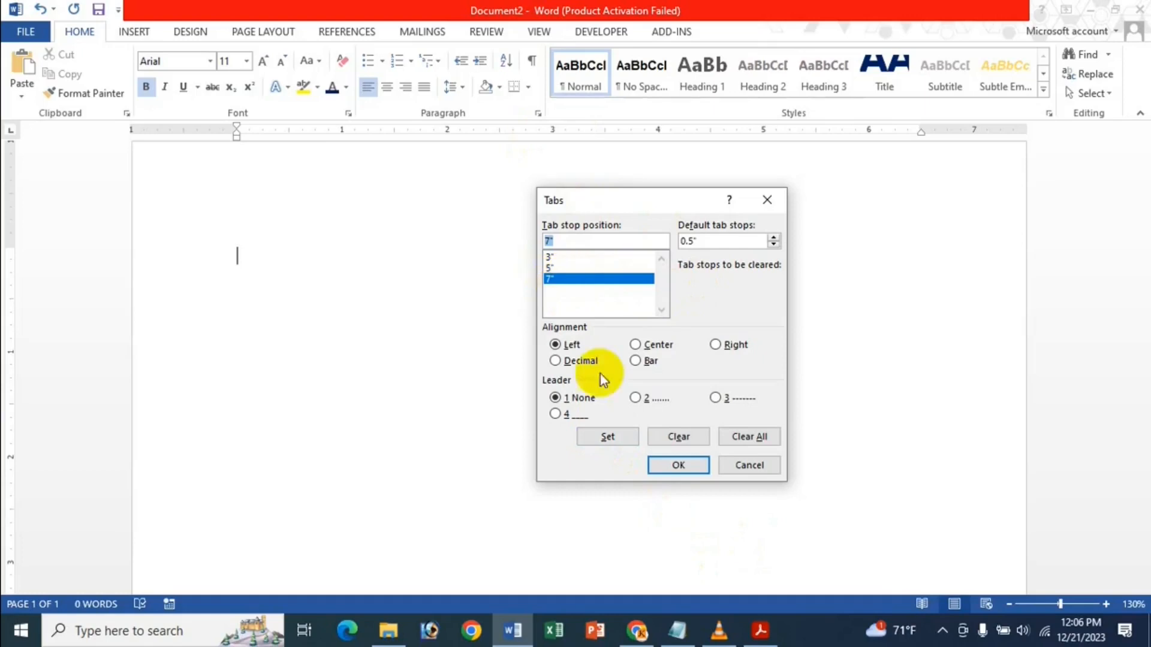
pyautogui.click(662, 438)
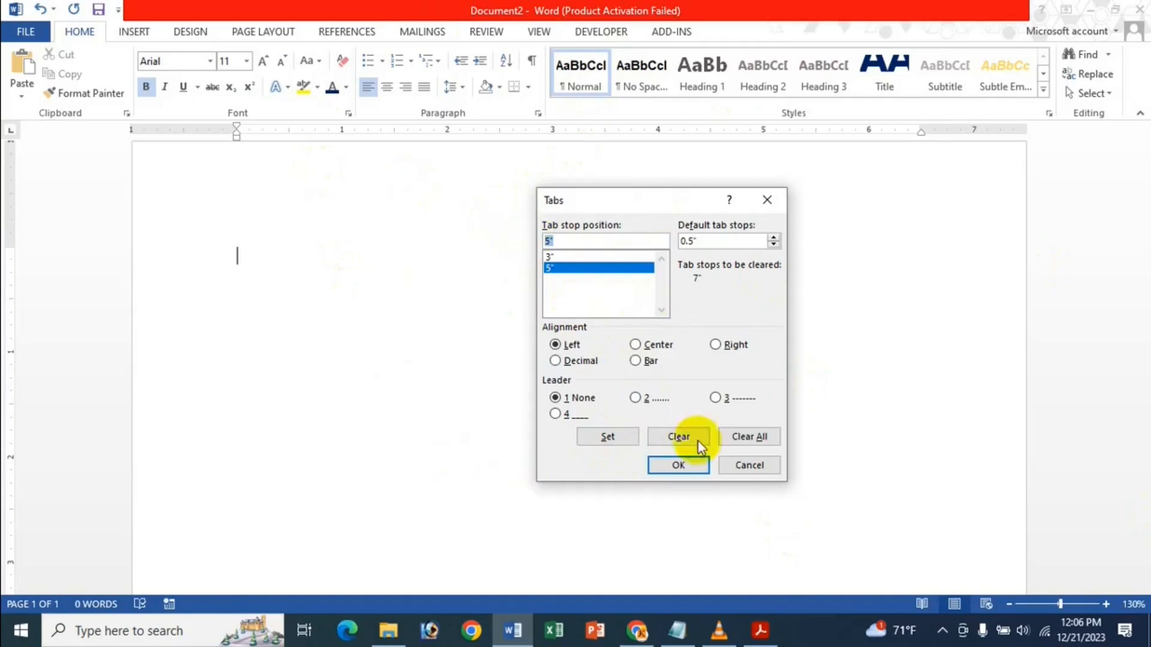
pyautogui.click(753, 440)
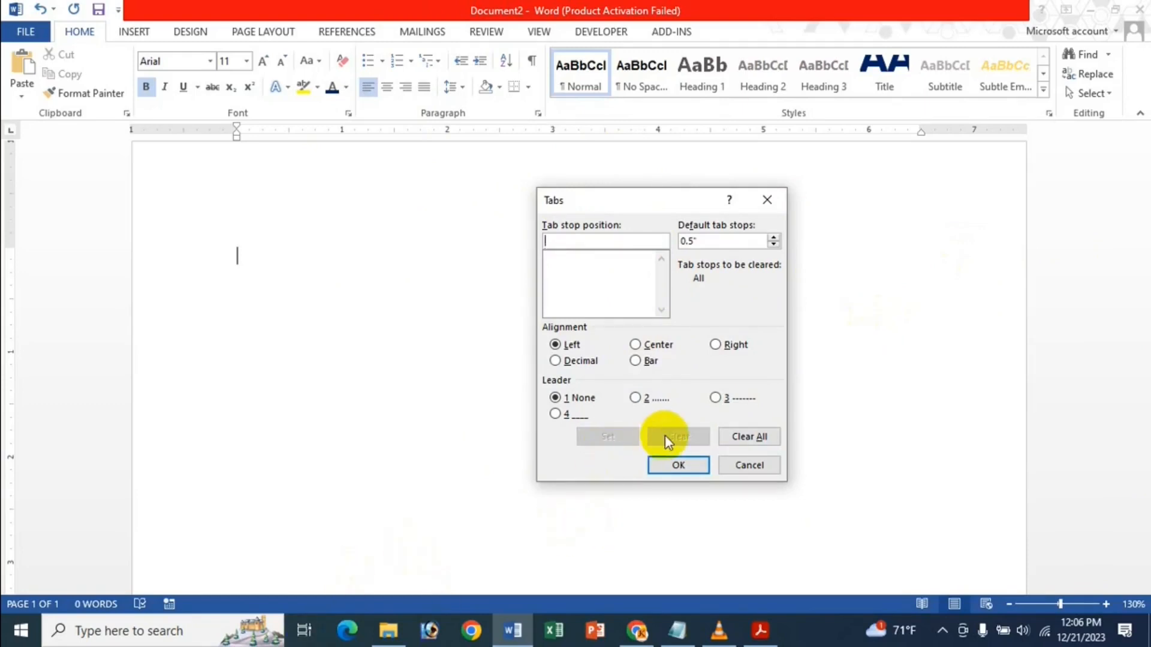
pyautogui.click(693, 465)
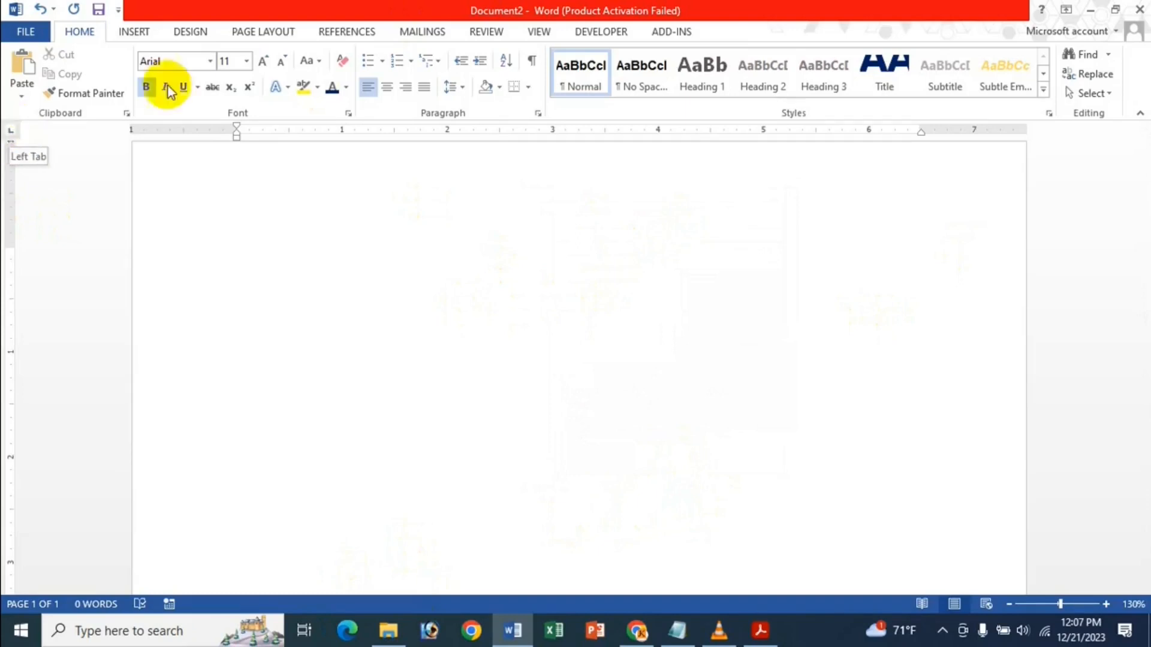
pyautogui.doubleClick(343, 130)
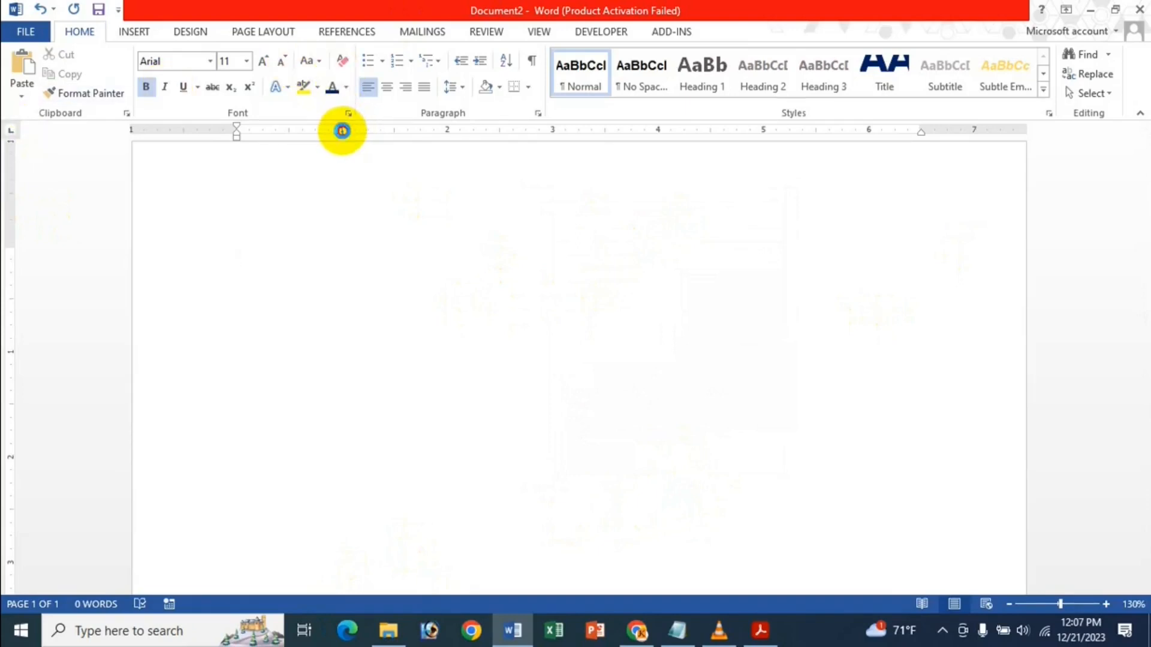
pyautogui.click(769, 201)
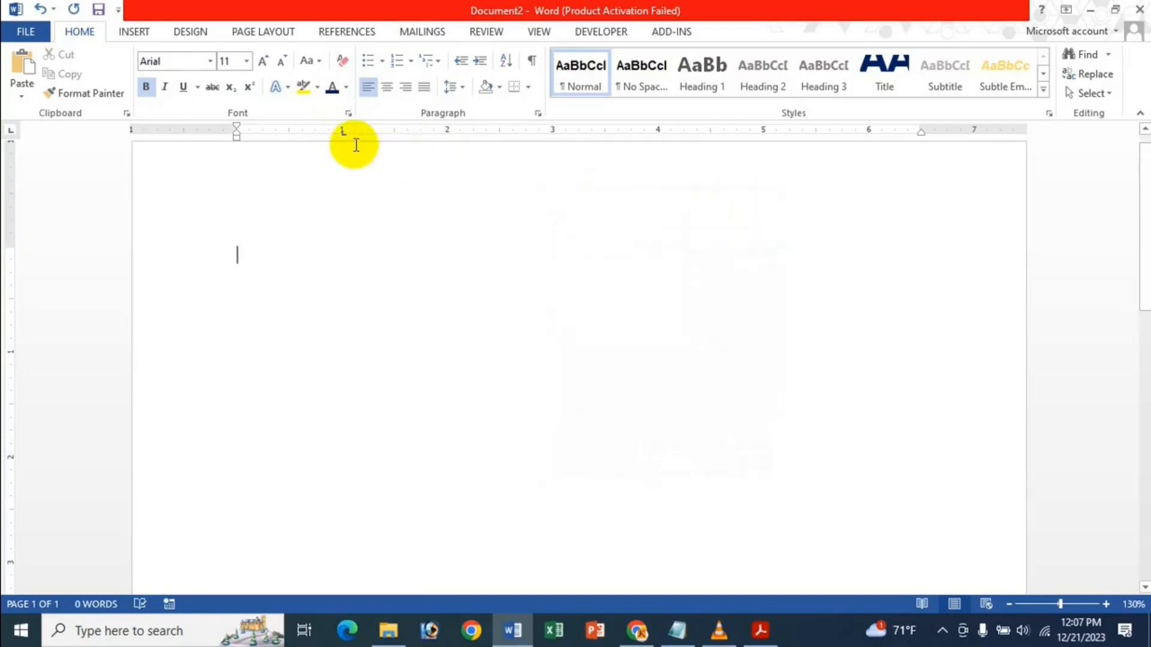
pyautogui.doubleClick(463, 136)
pyautogui.click(563, 79)
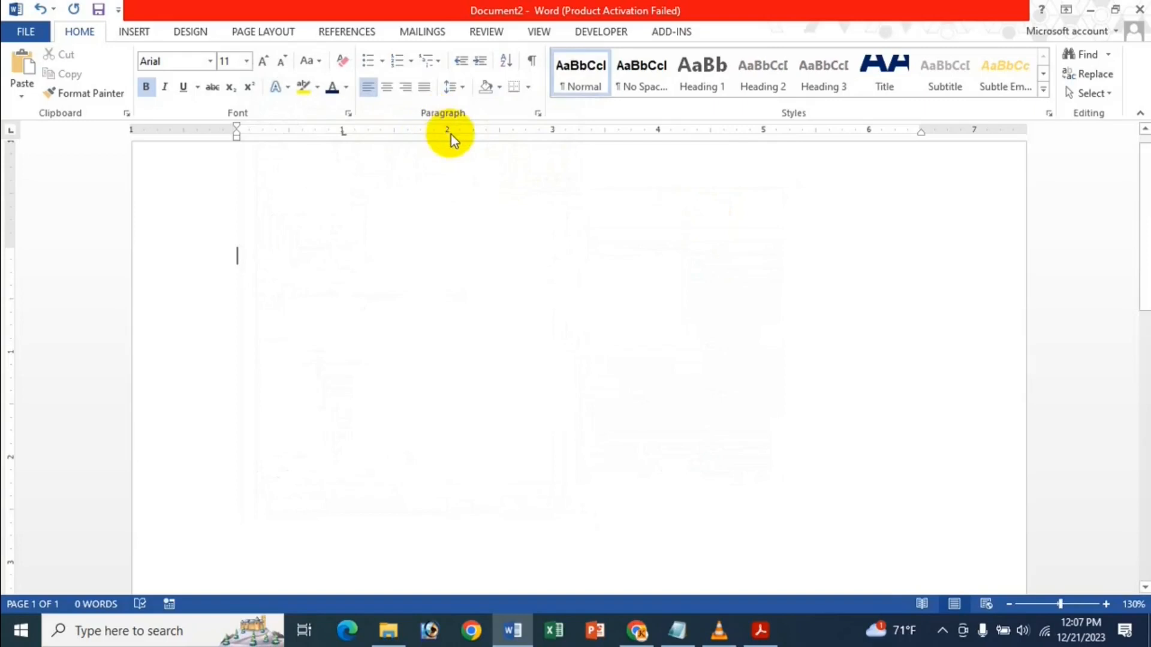
pyautogui.doubleClick(450, 133)
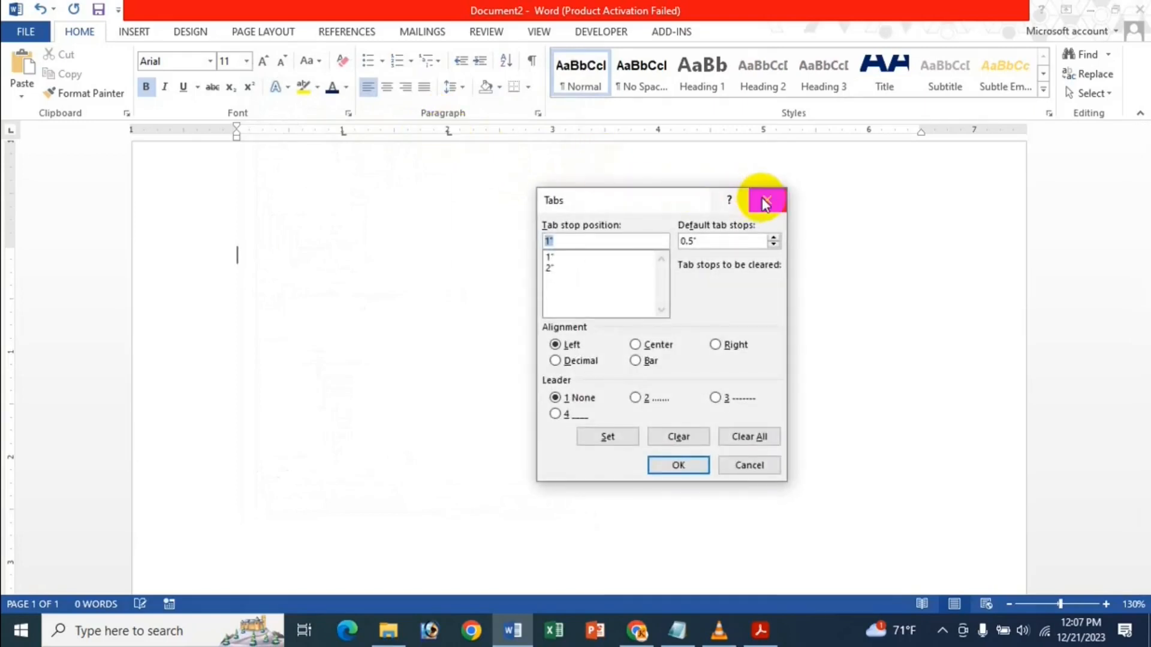
pyautogui.click(766, 202)
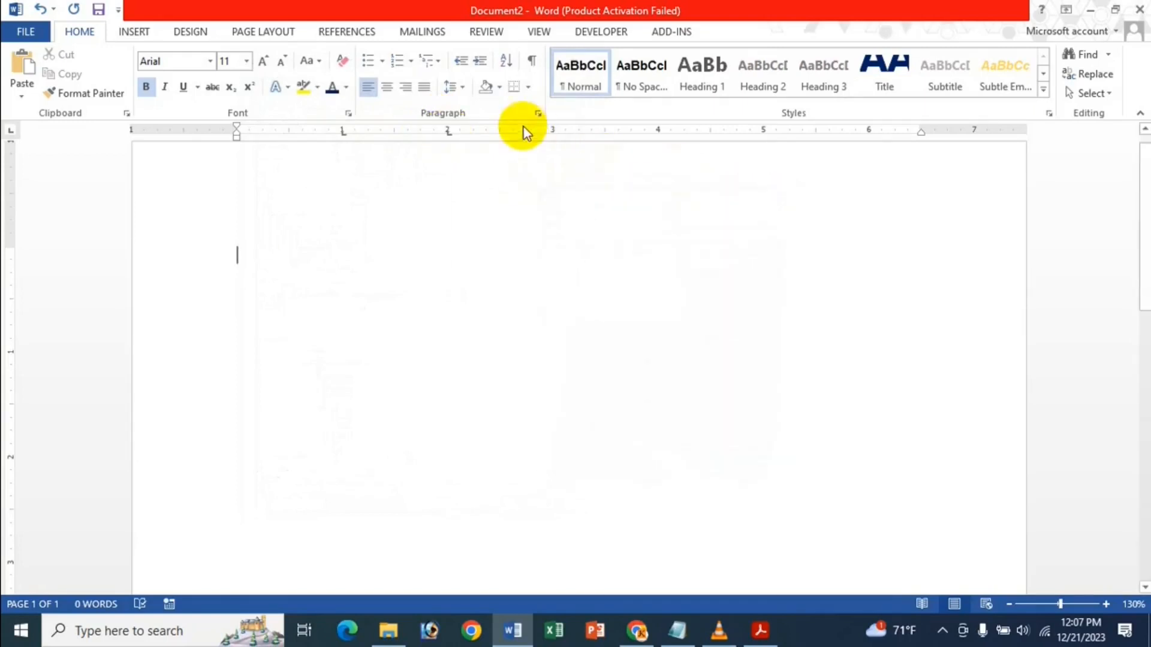
pyautogui.doubleClick(657, 132)
pyautogui.click(769, 203)
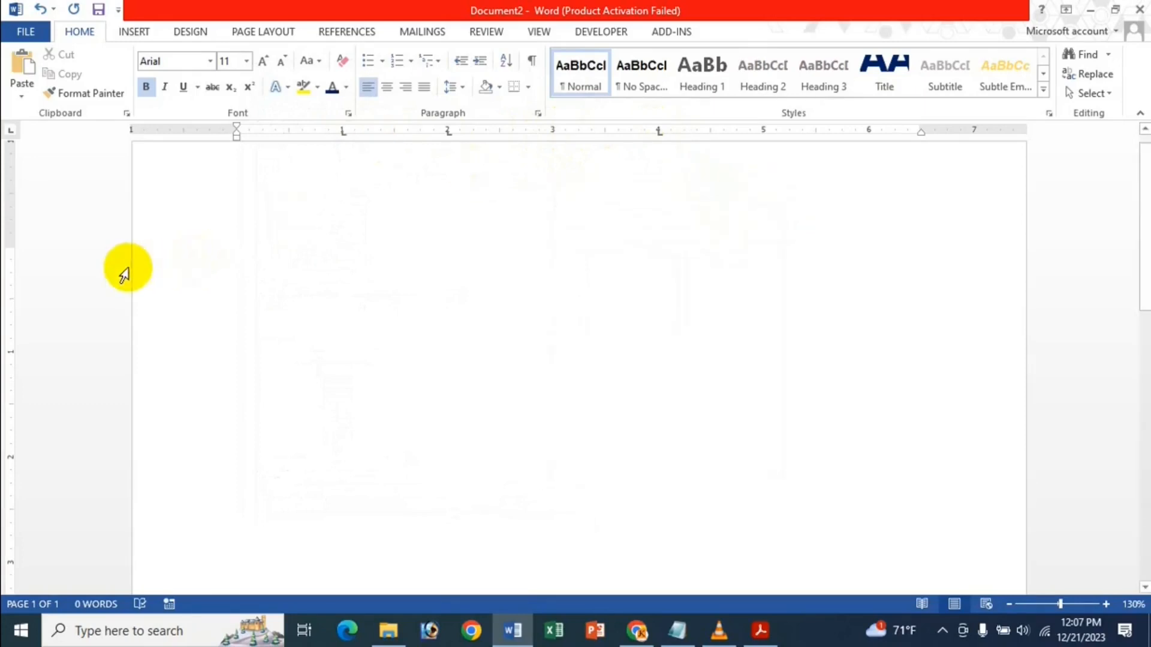
pyautogui.write('dsf\t')
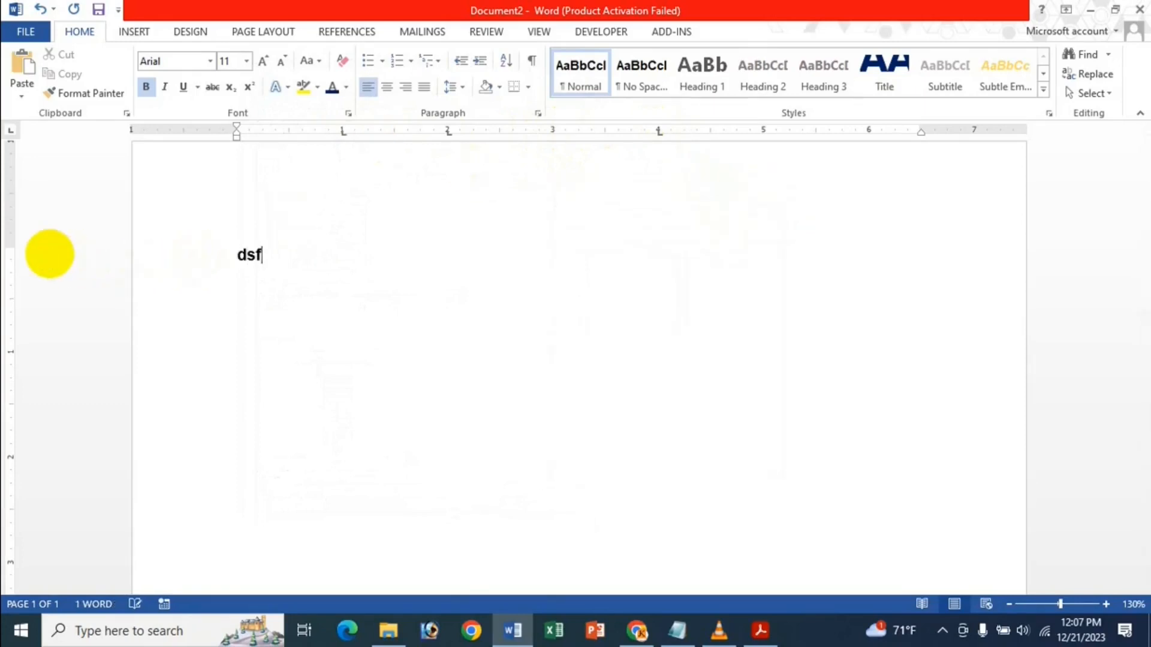
pyautogui.write('fsdfds')
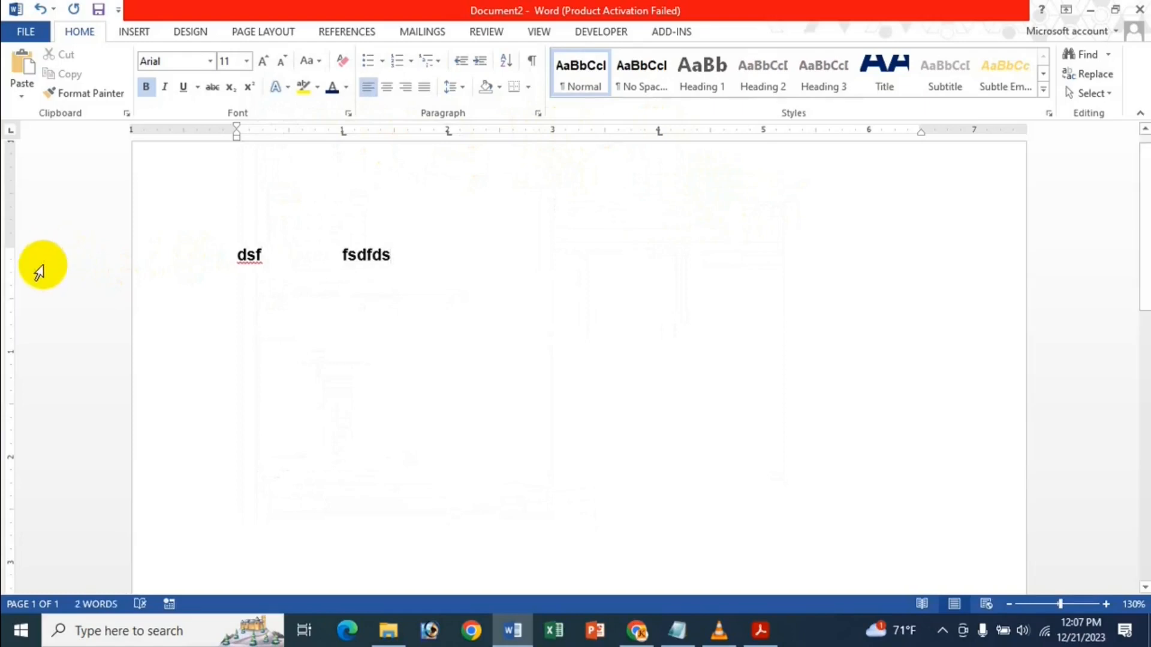
pyautogui.press('Tab')
pyautogui.write('sdfsdf')
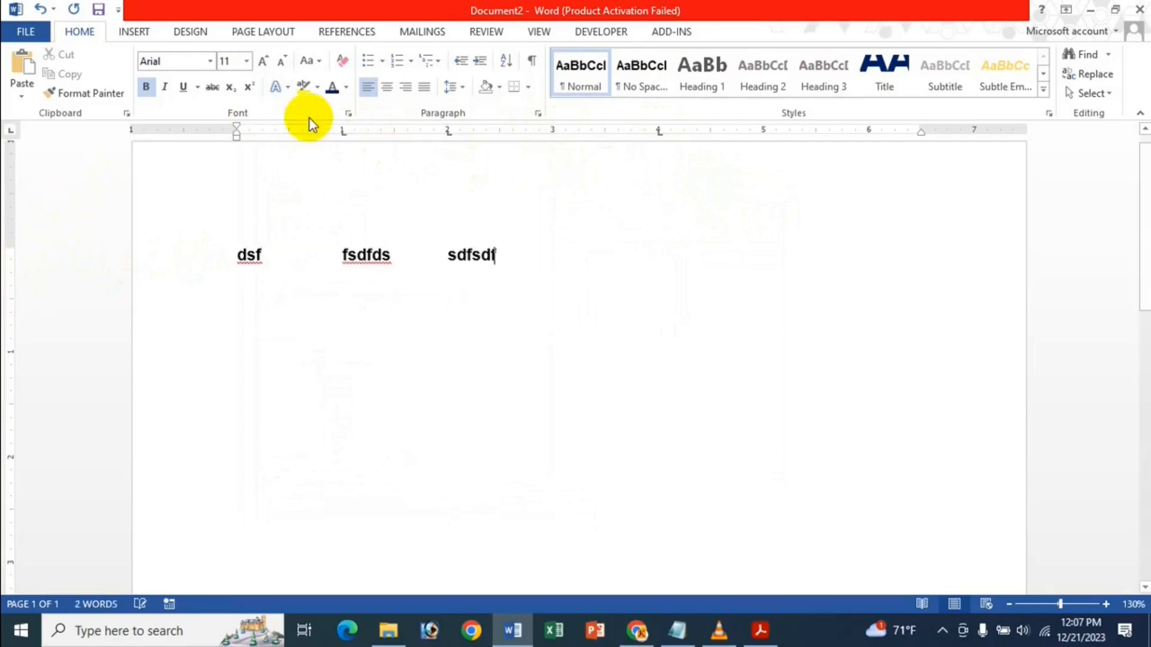
pyautogui.press('Tab')
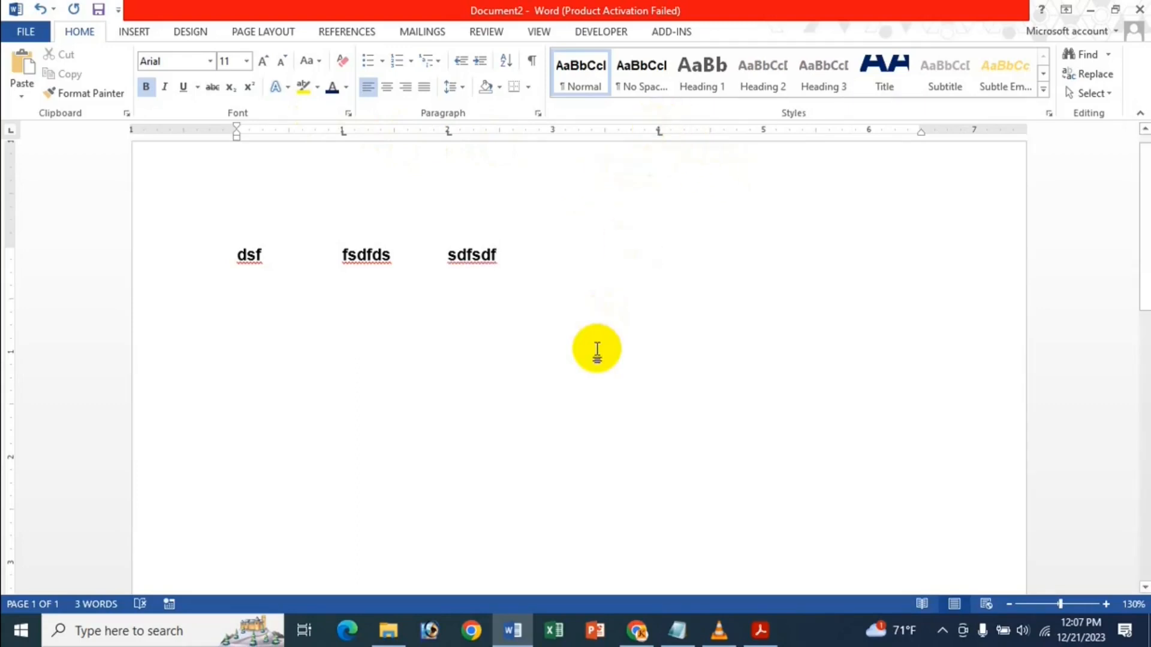
pyautogui.write('gdfgfg')
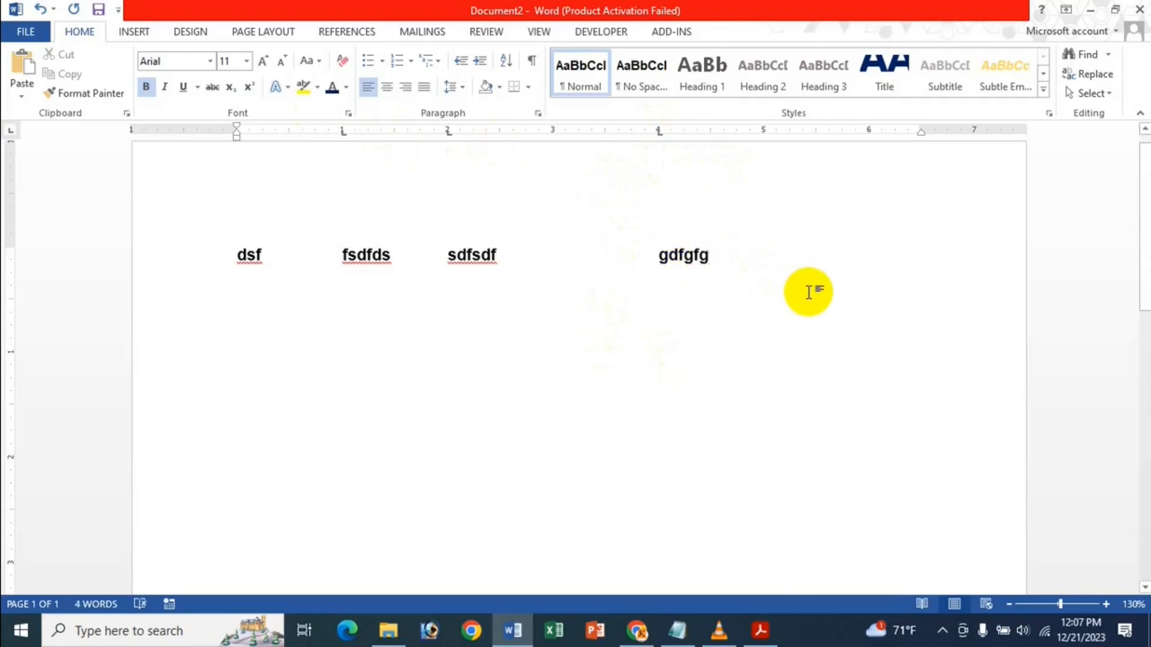
pyautogui.hotkey('ctrl', 'a')
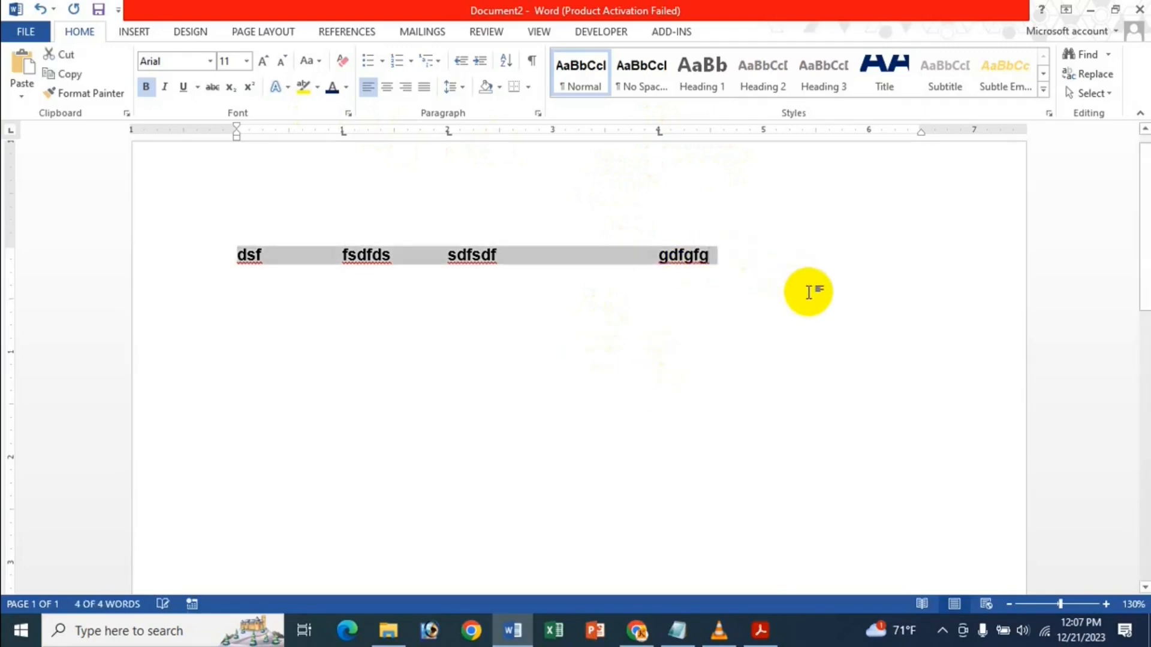
pyautogui.press('Delete')
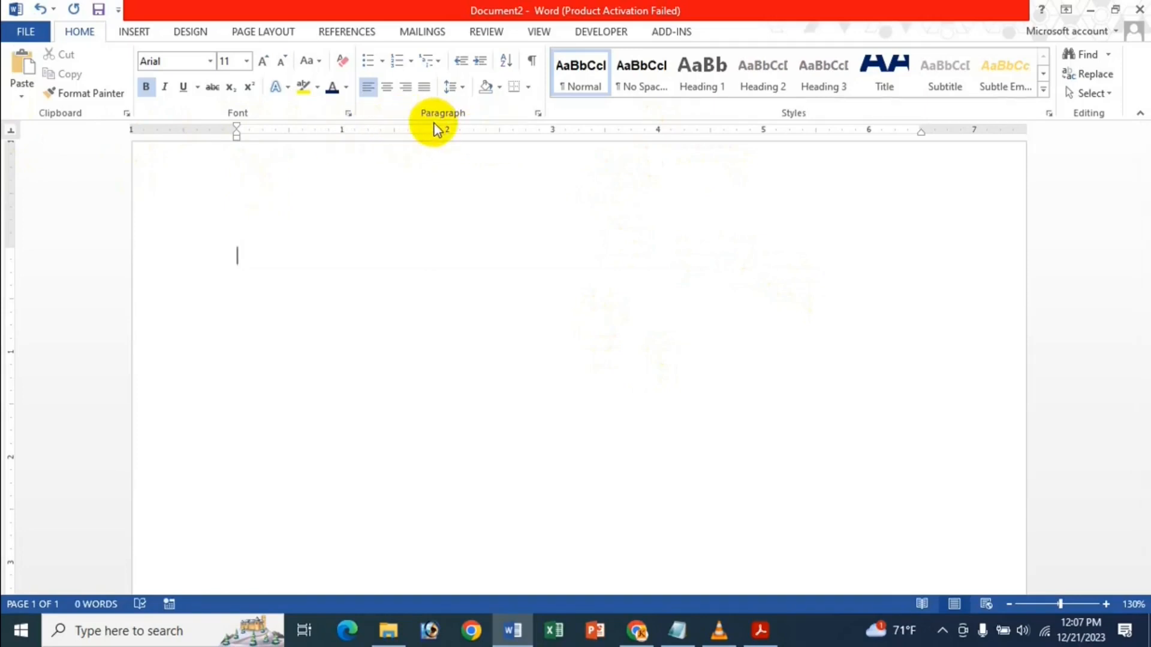
# Place tab stops on the ruler at 2", 4" and 6", closing the Tabs dialog without changes each time.
pyautogui.doubleClick(449, 138)
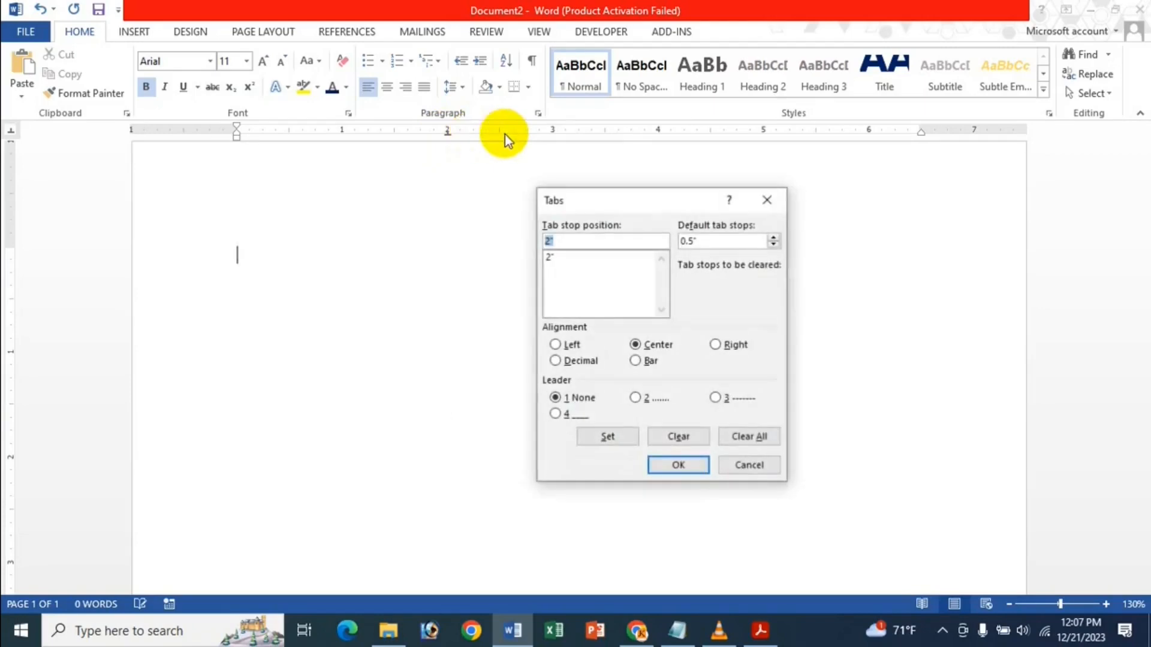
pyautogui.click(748, 467)
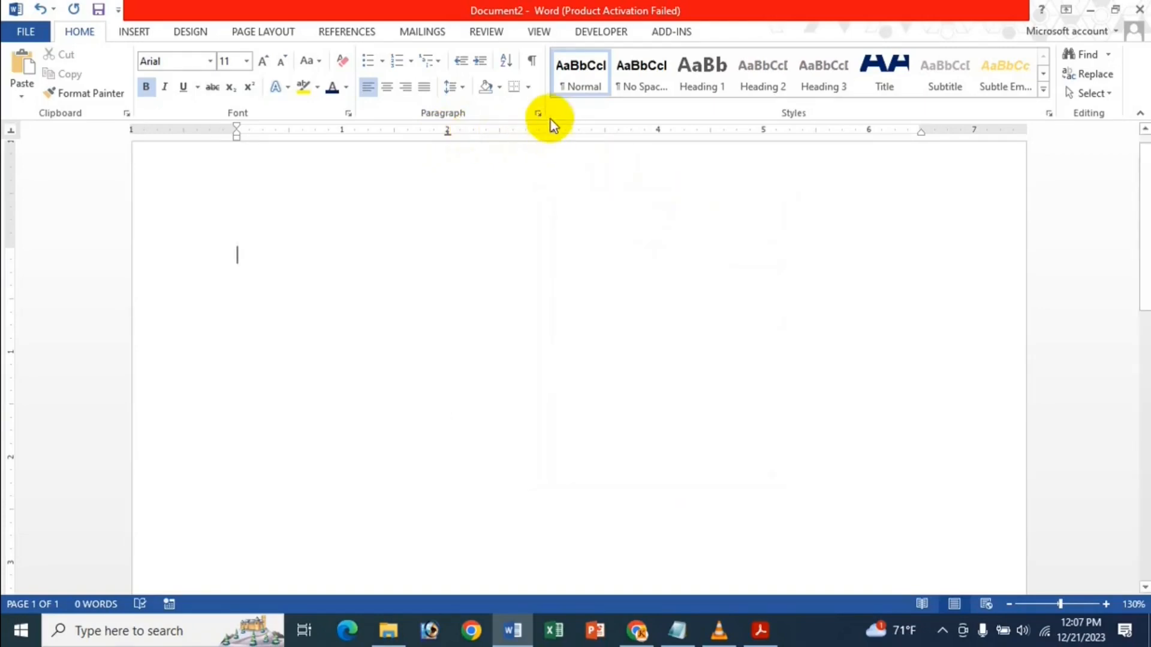
pyautogui.doubleClick(656, 130)
pyautogui.click(566, 66)
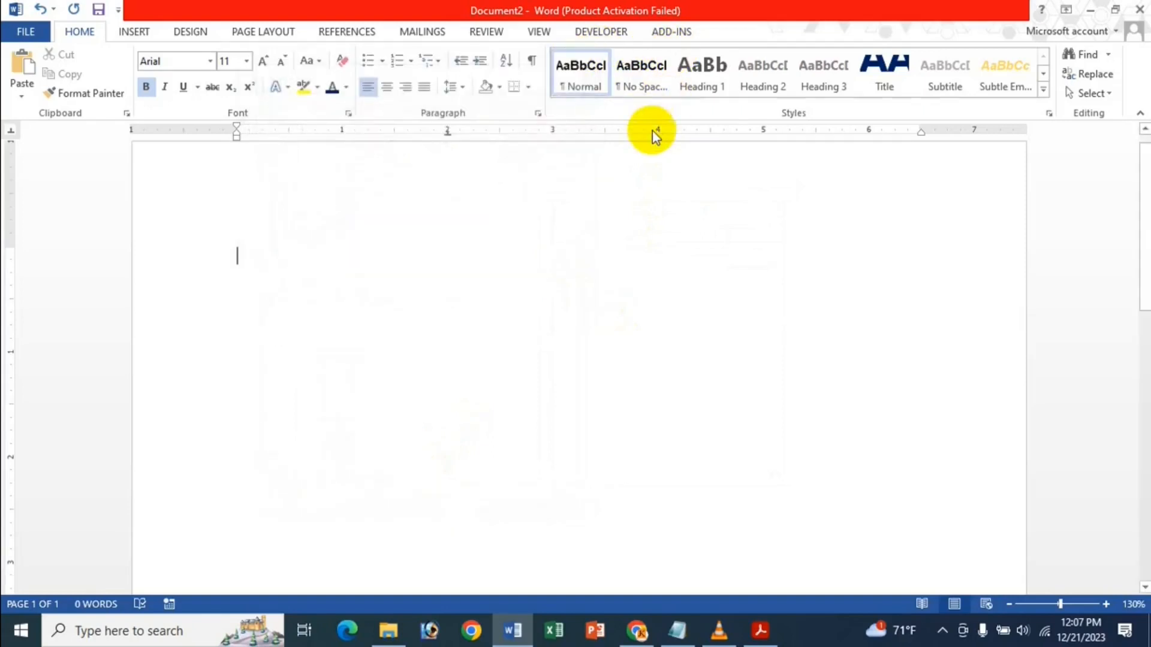
pyautogui.doubleClick(657, 136)
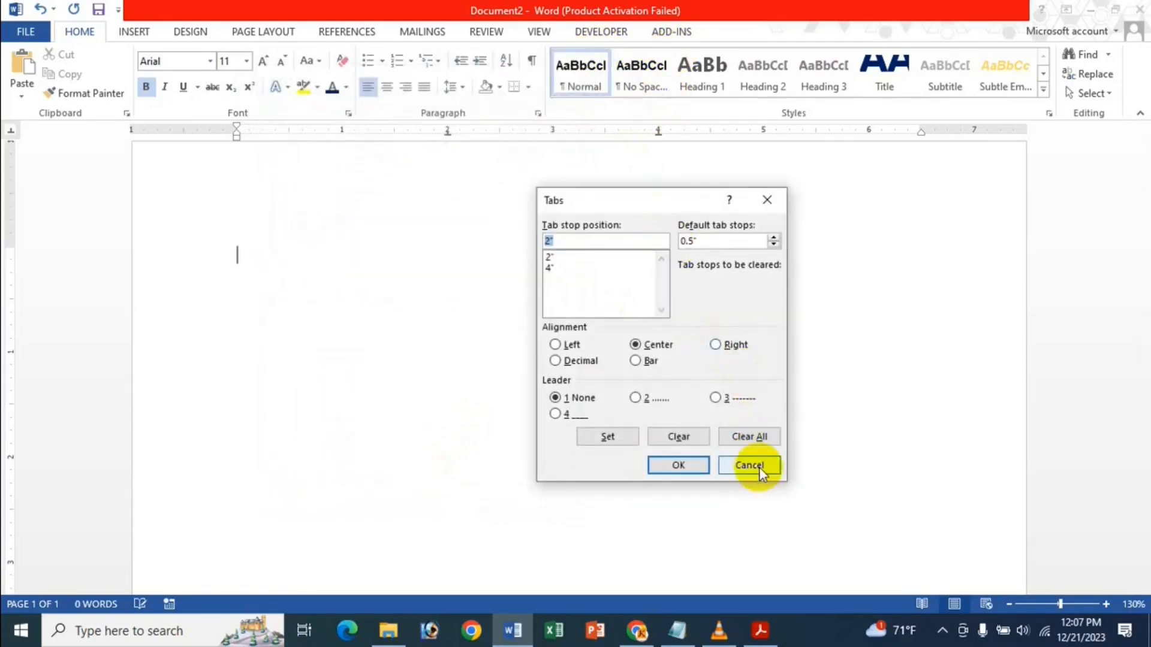
pyautogui.click(758, 466)
pyautogui.click(868, 132)
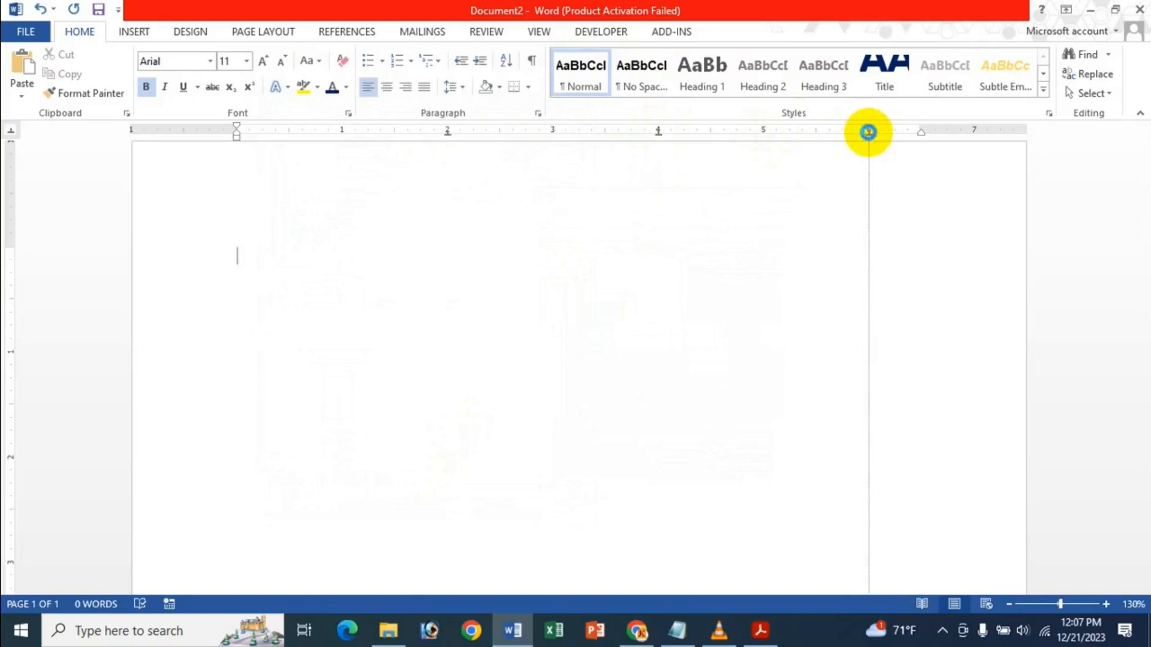
pyautogui.click(868, 132)
pyautogui.click(742, 465)
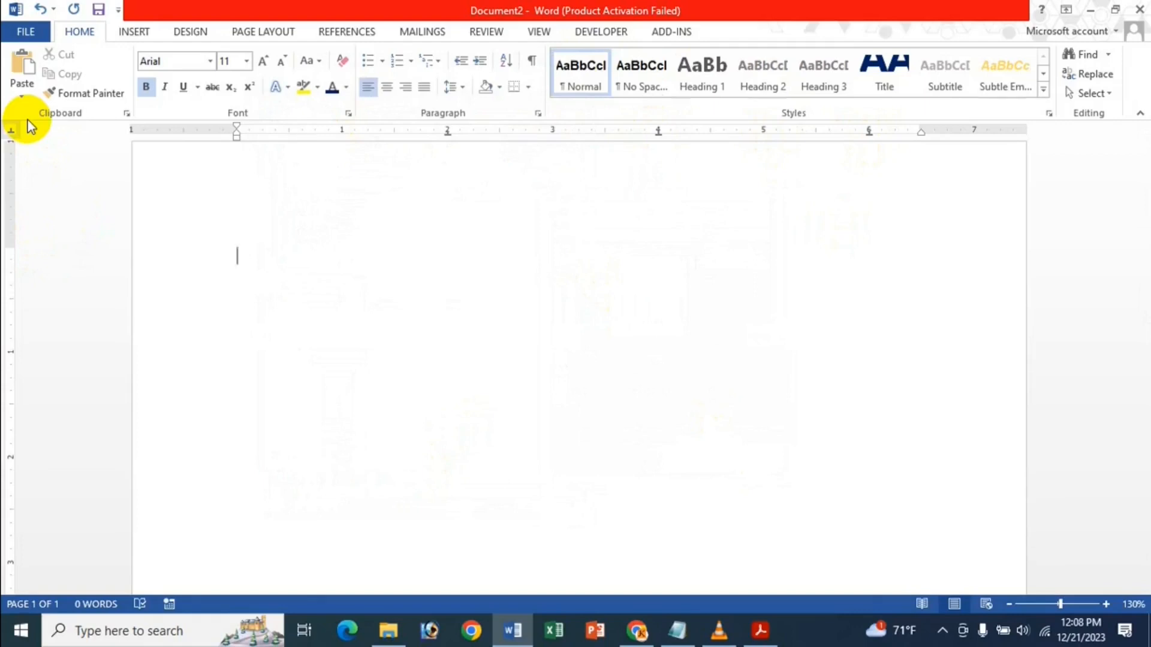
# Type four sample words, one at each of the 2", 4" and 6" centre stops.
pyautogui.write('sdsa')
pyautogui.press('Tab')
pyautogui.press('Tab')
pyautogui.press('Tab')
pyautogui.press('Tab')
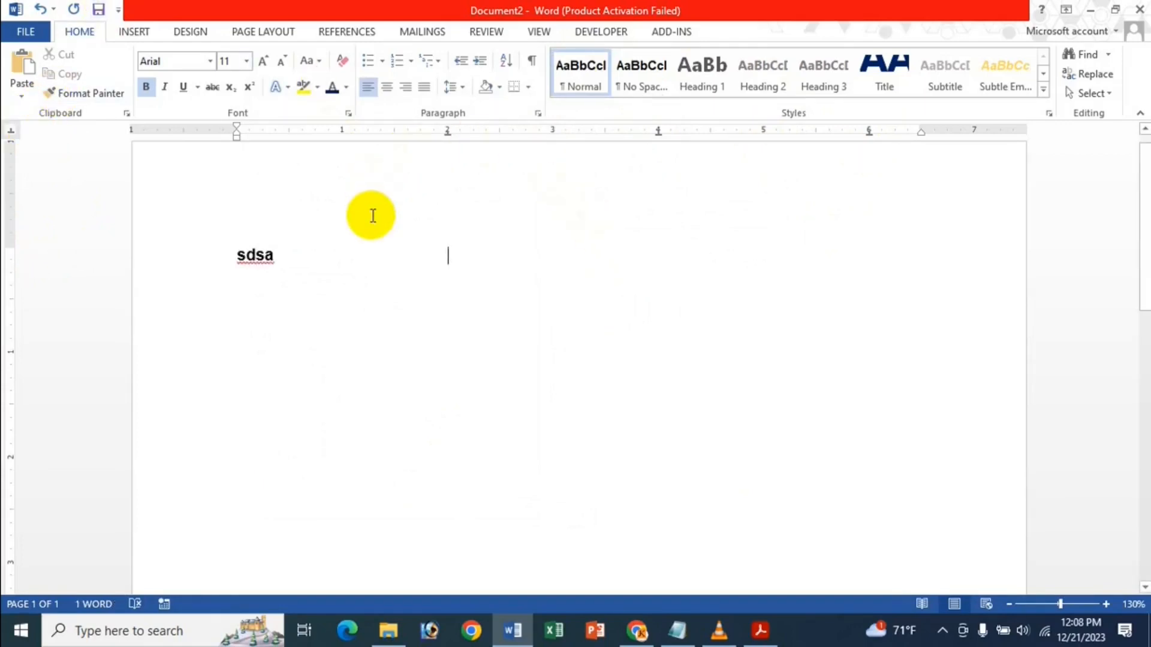
pyautogui.write('gdgdgf')
pyautogui.press('Tab')
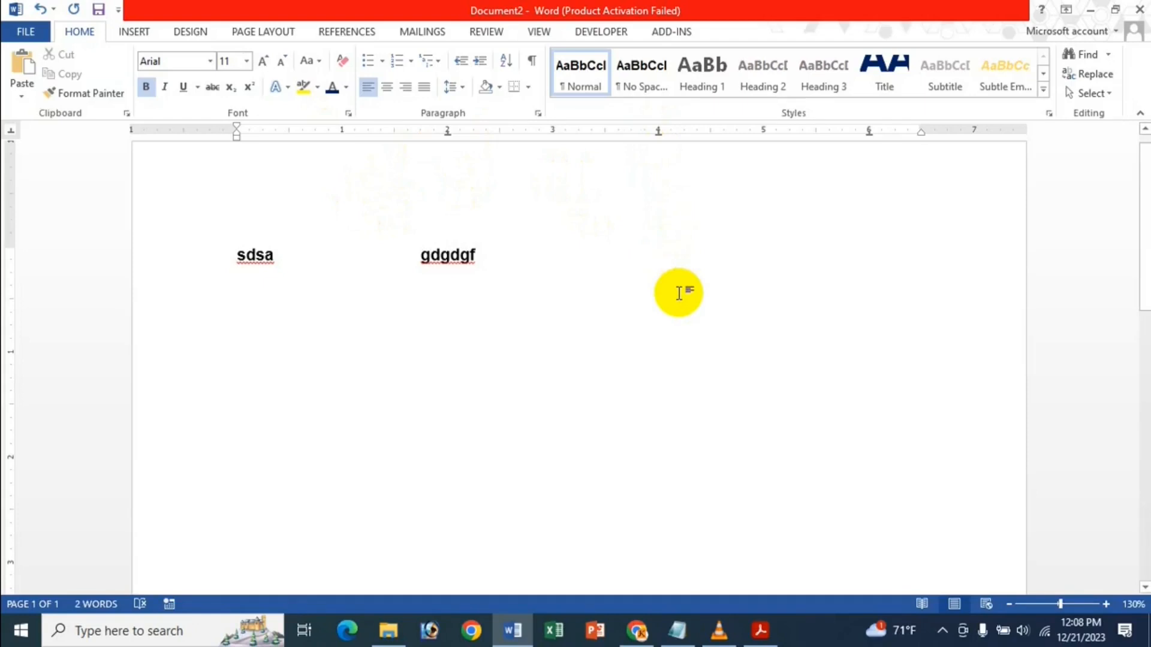
pyautogui.write('diugfdgdg')
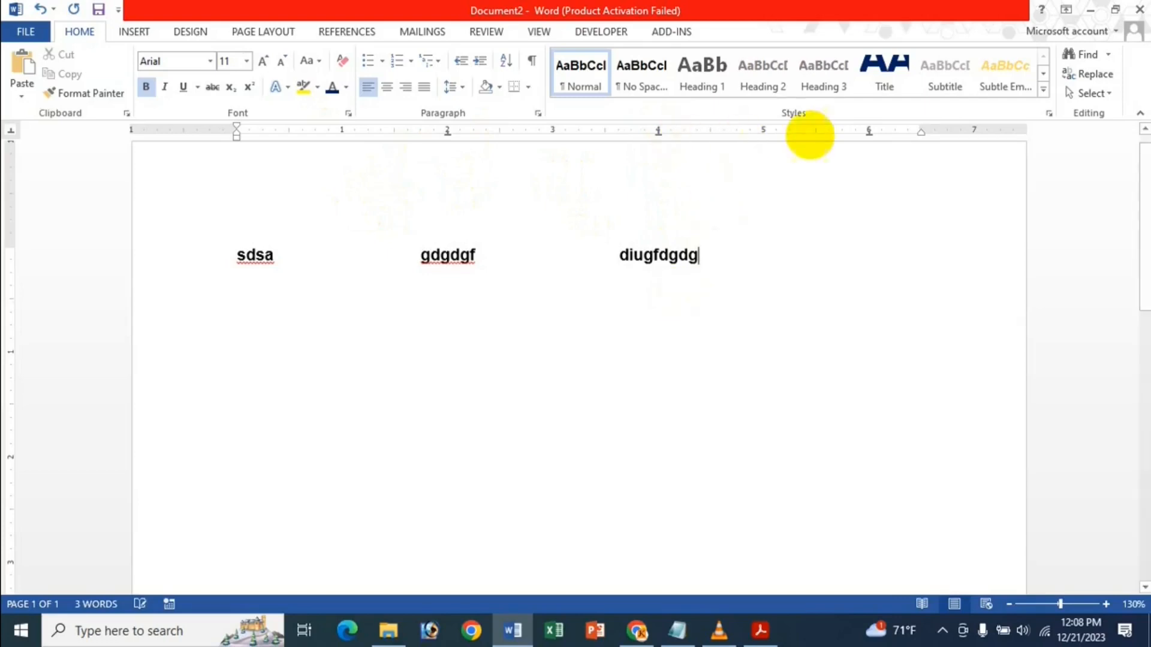
pyautogui.press('Tab')
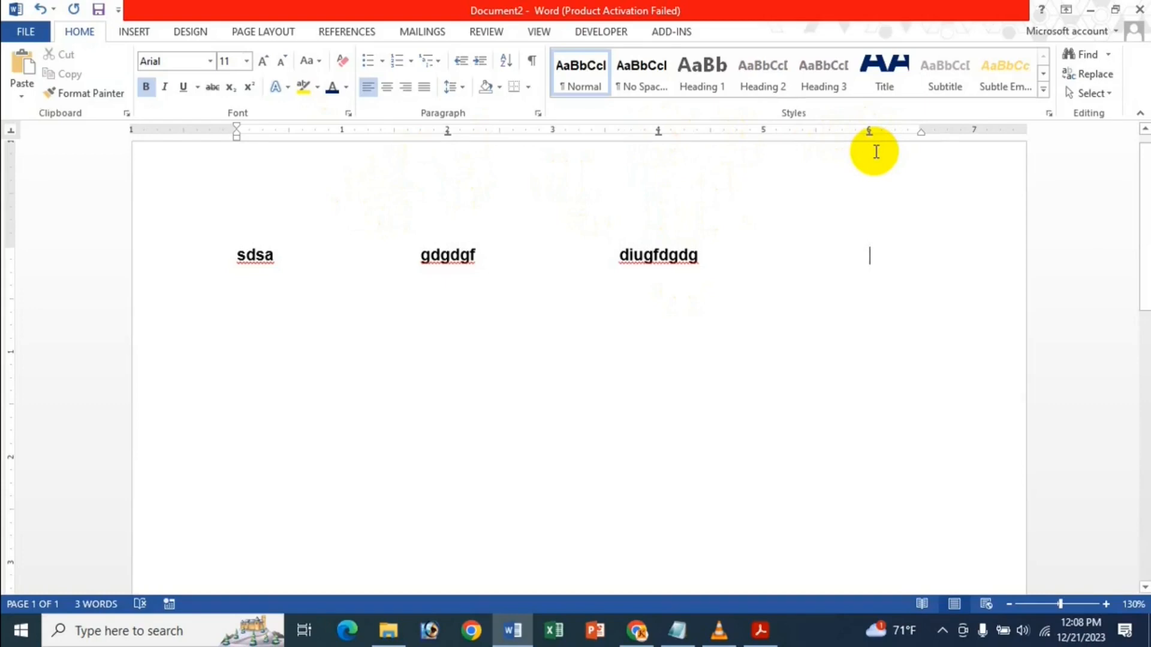
pyautogui.write('dfdshdsfsd')
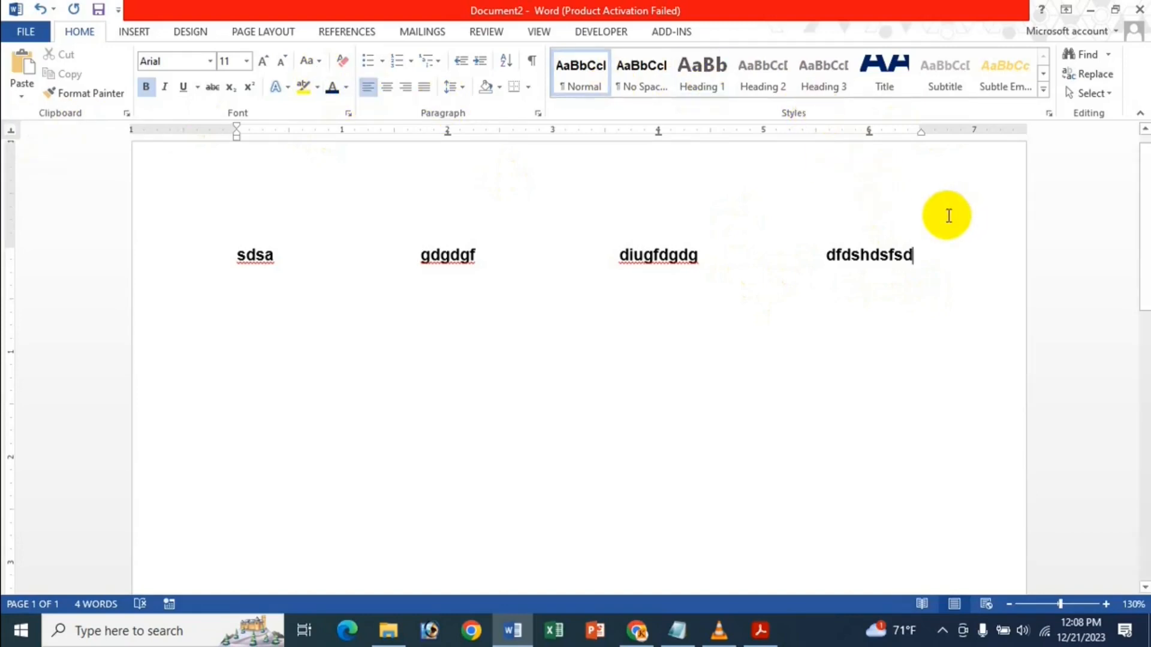
# Drag the 6" and 4" stops off the ruler and delete all the text.
pyautogui.hotkey('ctrl', 'a')
pyautogui.press('Right')
pyautogui.moveTo(869, 136); pyautogui.dragTo(854, 429)
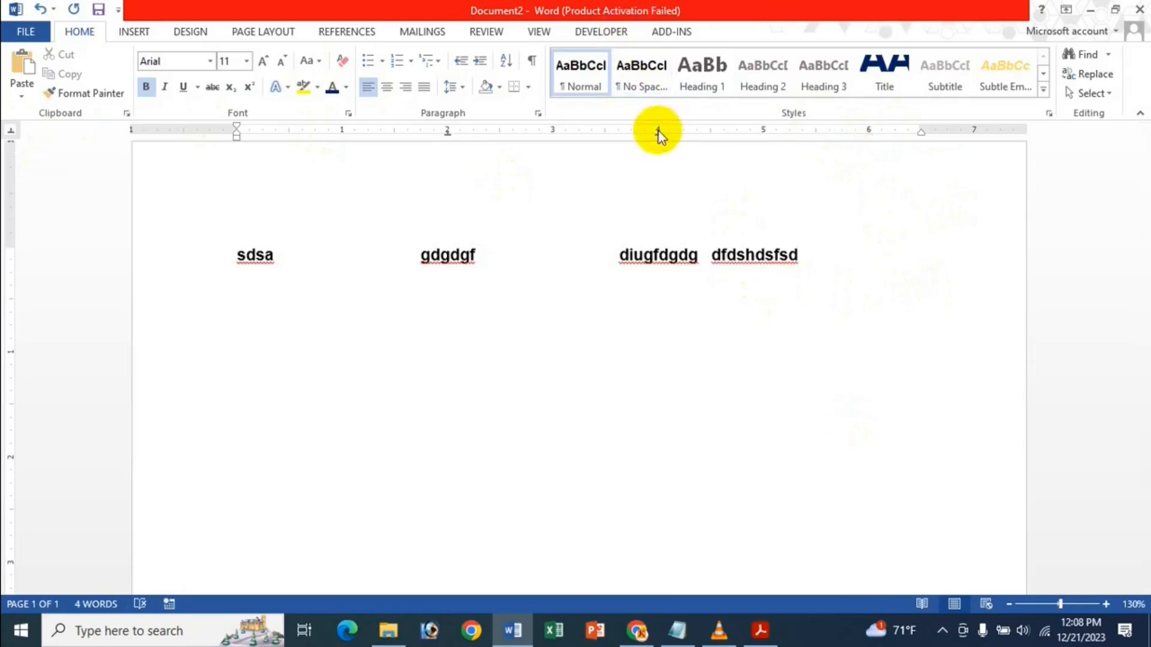
pyautogui.moveTo(658, 133); pyautogui.dragTo(653, 285)
pyautogui.hotkey('ctrl', 'a')
pyautogui.press('Delete')
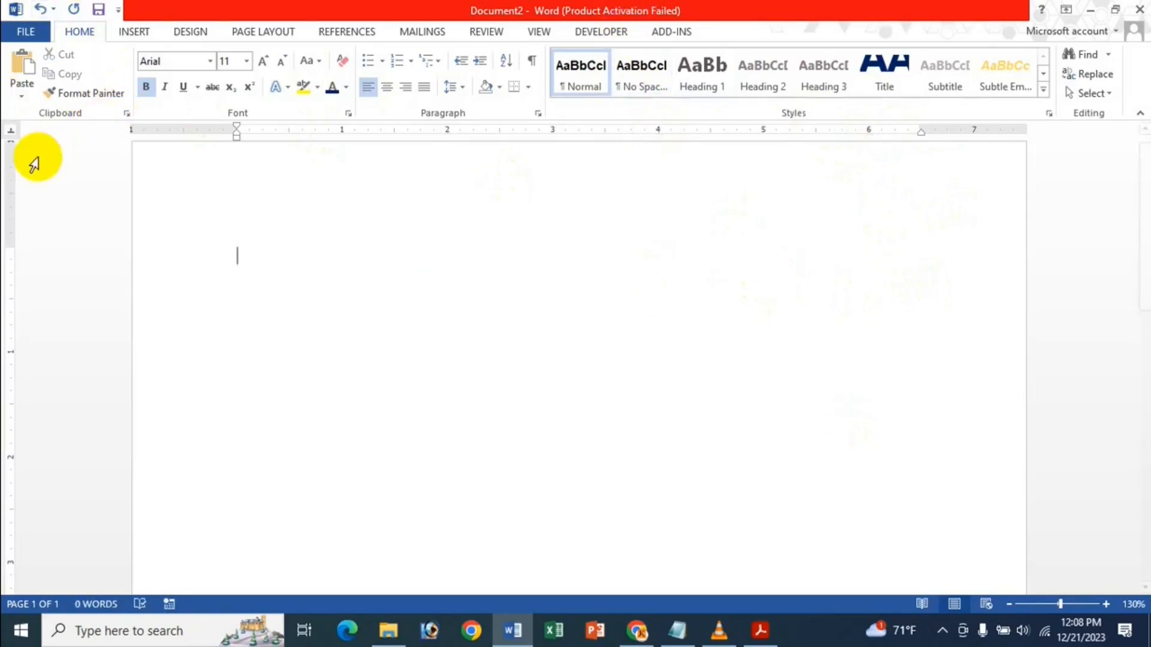
# Switch the tab selector to Right Tab and place right tab stops at 4" and 6".
pyautogui.click(12, 133)
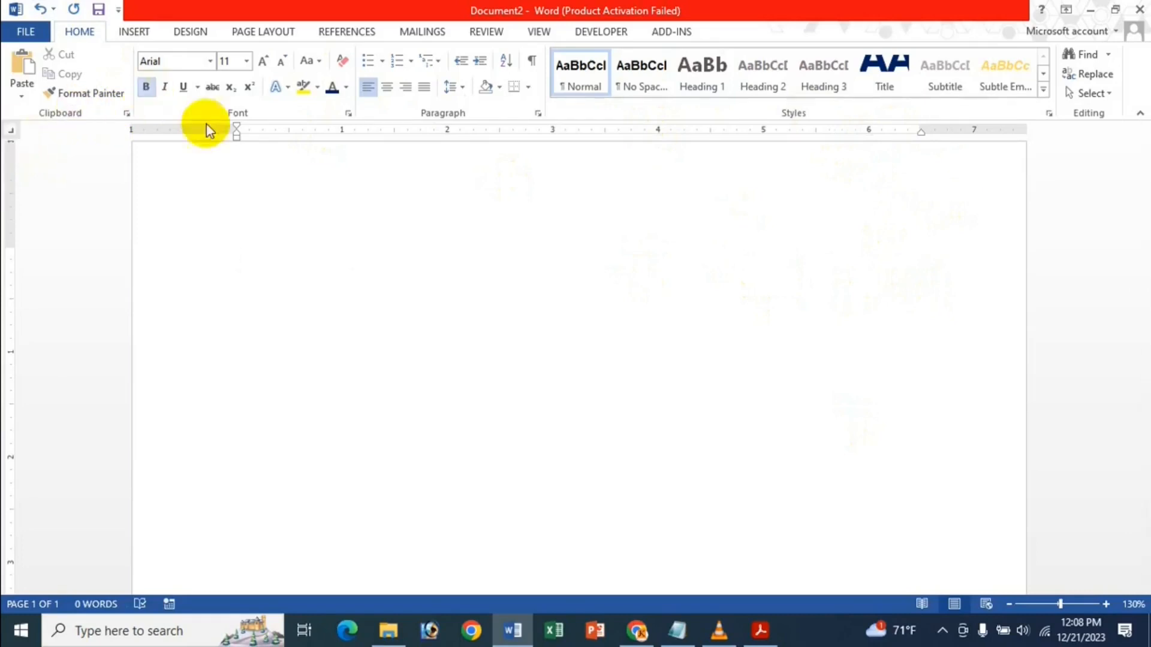
pyautogui.click(12, 133)
pyautogui.click(12, 133)
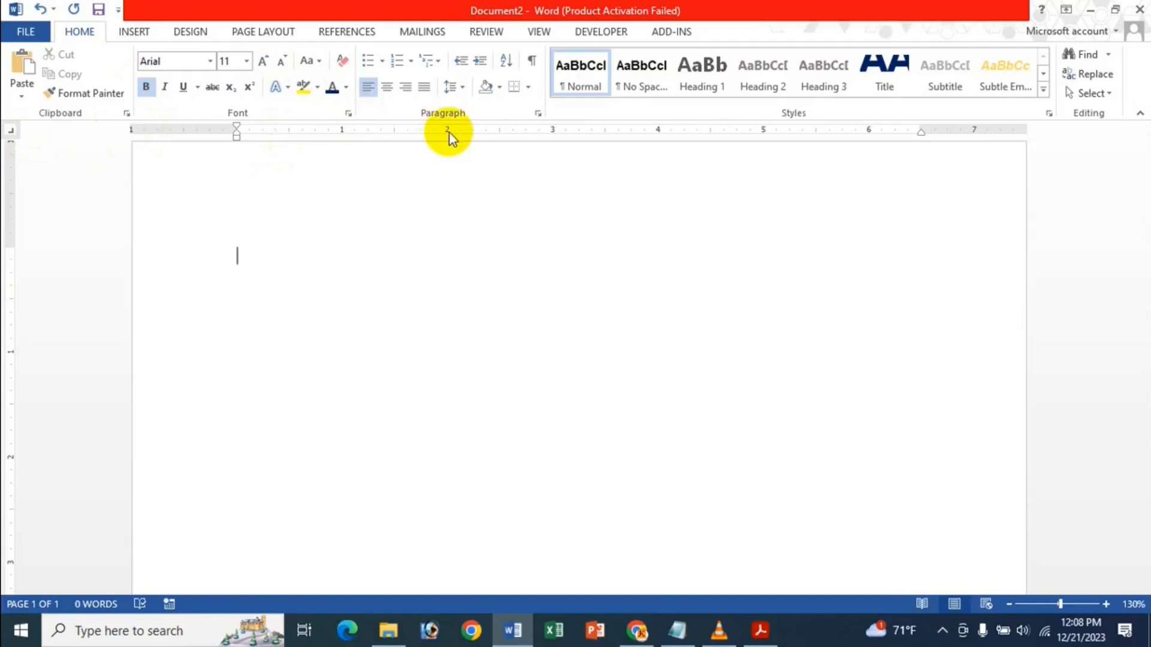
pyautogui.click(657, 130)
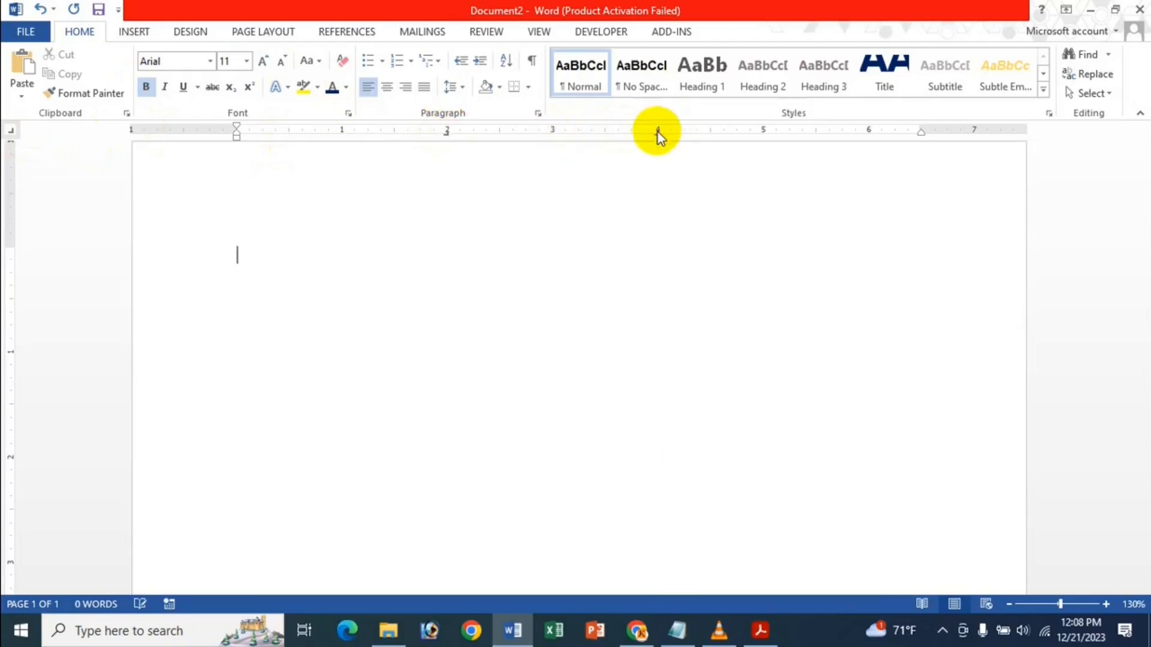
pyautogui.click(867, 131)
pyautogui.click(868, 131)
pyautogui.click(770, 200)
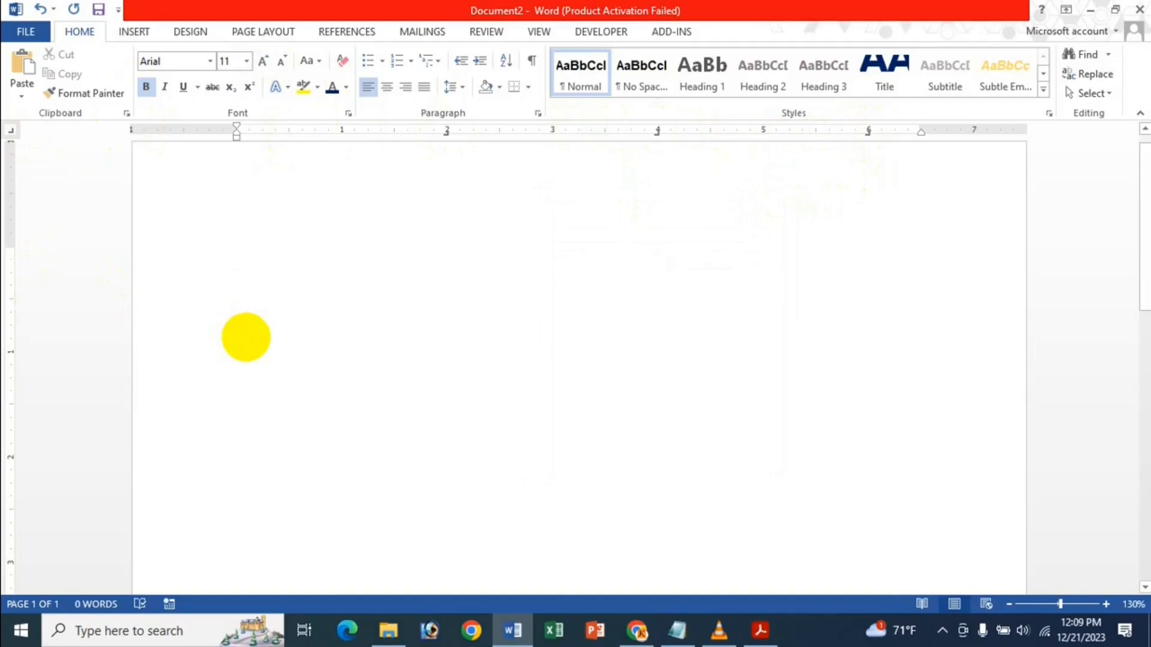
# Type 'fdsf', 'sdfssfdsf' and 'dfhgdbg' at the tab stops, then remove the 4" stop and delete the line.
pyautogui.write('fdsf')
pyautogui.press('Tab')
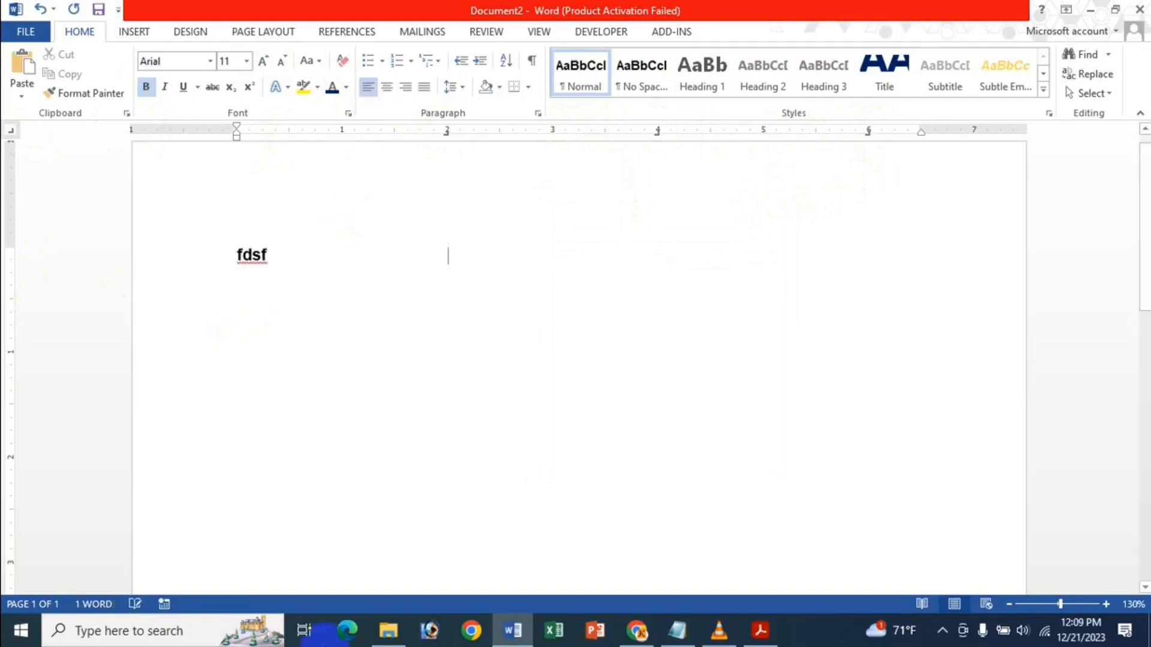
pyautogui.write('sdfss')
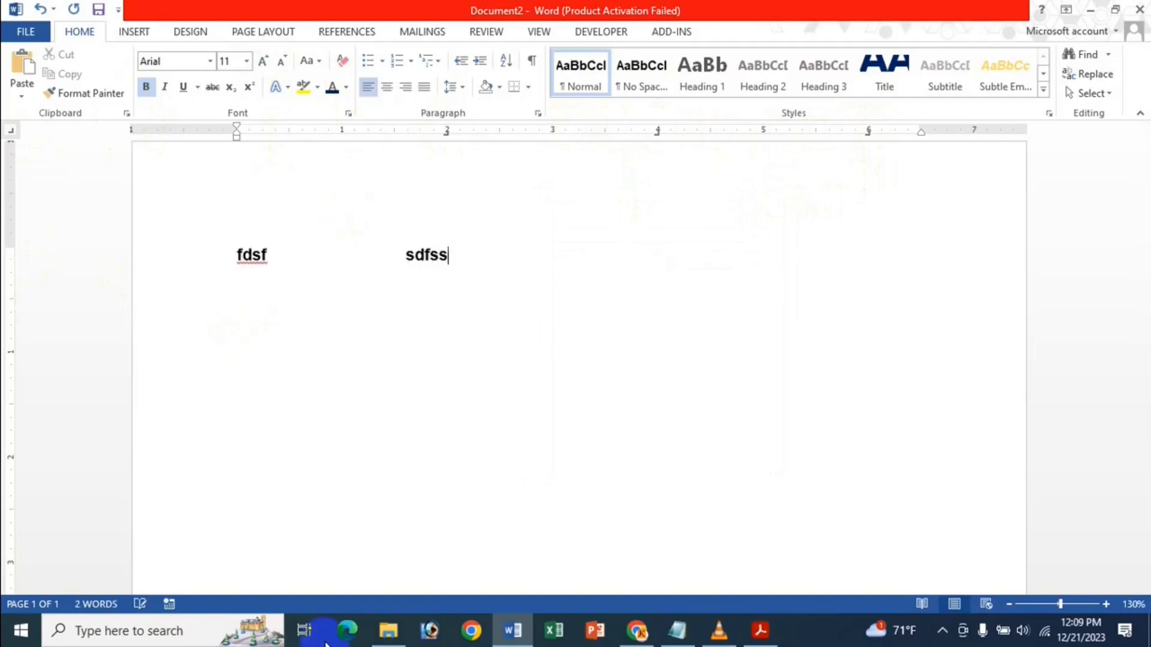
pyautogui.write('fdsf')
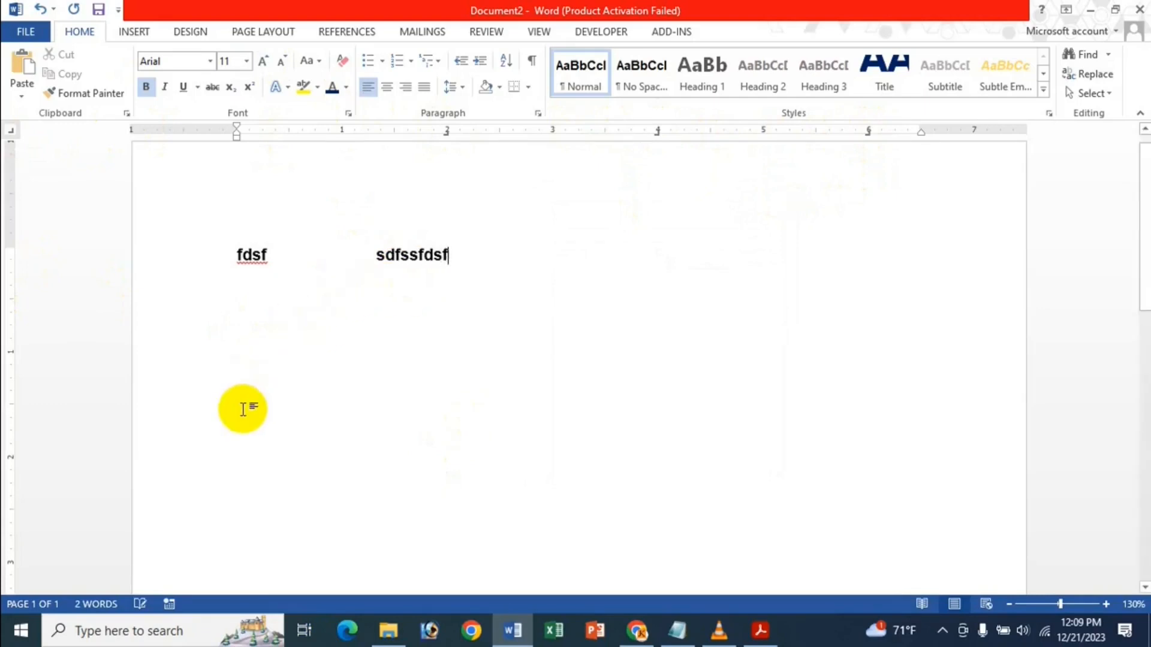
pyautogui.press('Tab')
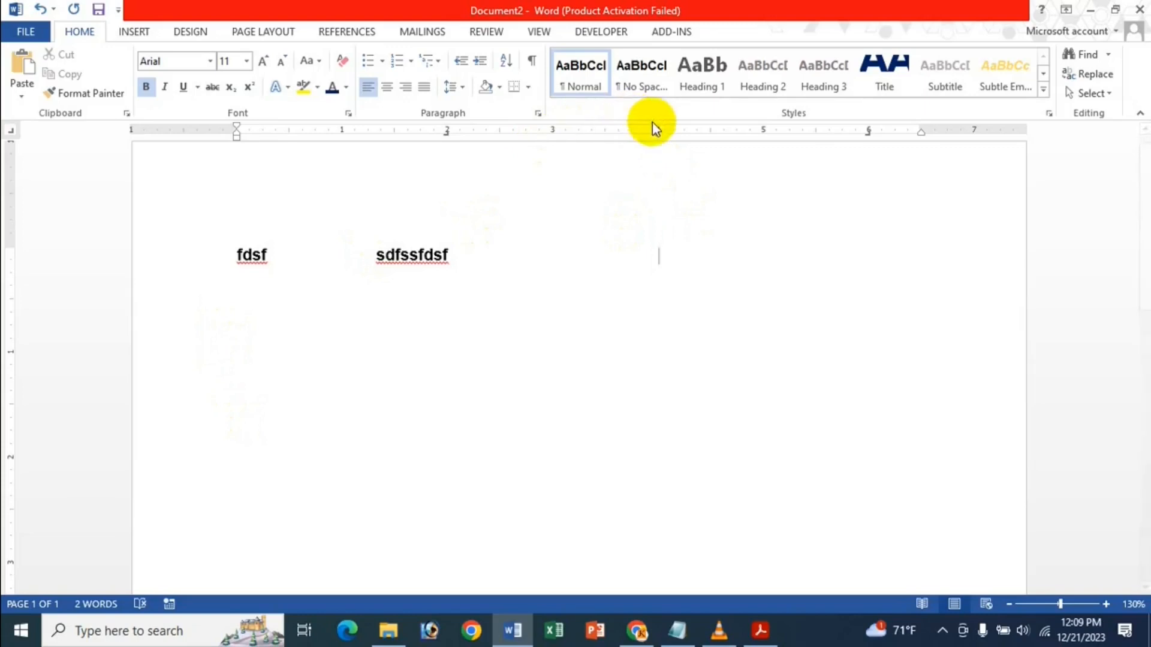
pyautogui.write('dfhgdbg')
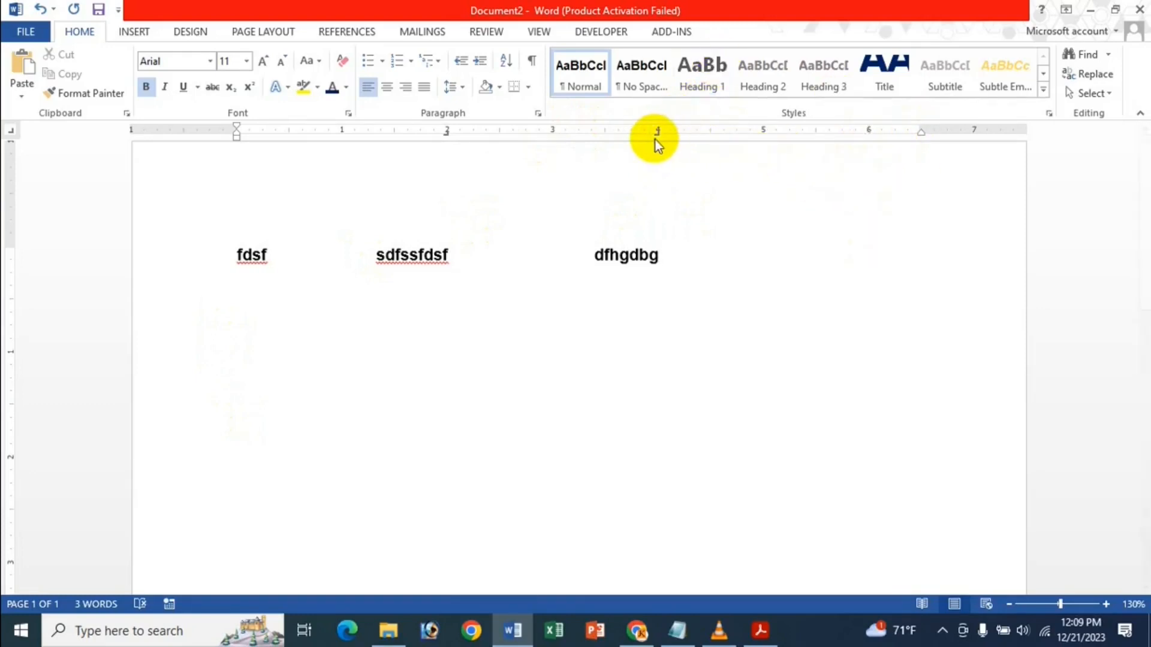
pyautogui.moveTo(657, 139); pyautogui.dragTo(659, 228)
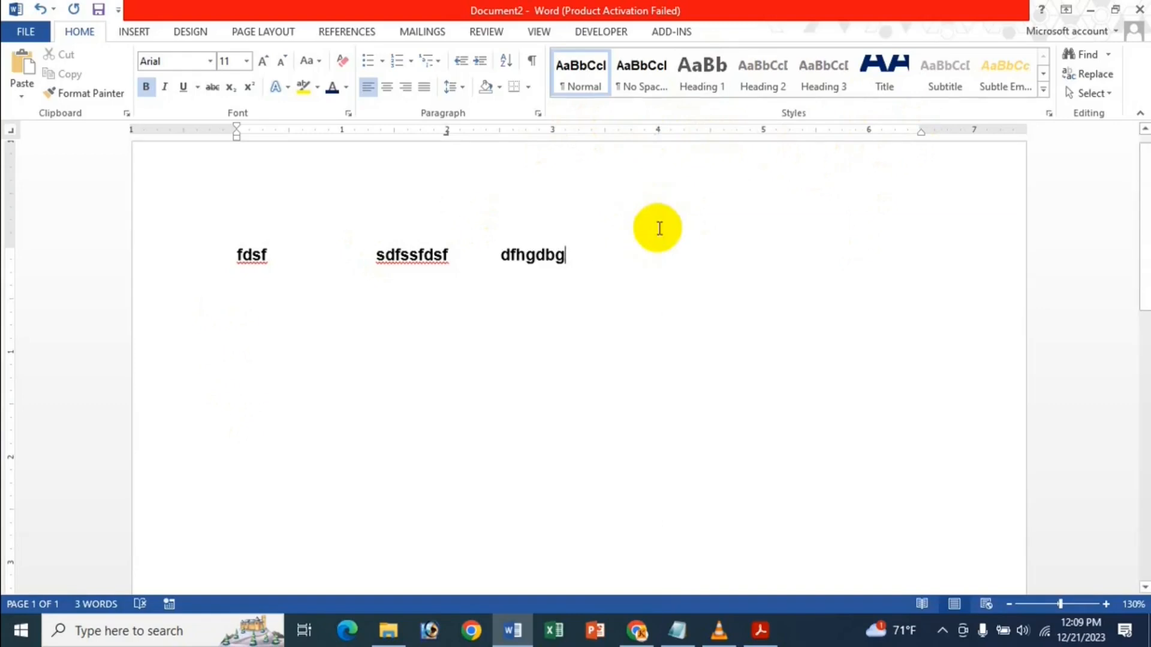
pyautogui.hotkey('ctrl', 'a')
pyautogui.press('Delete')
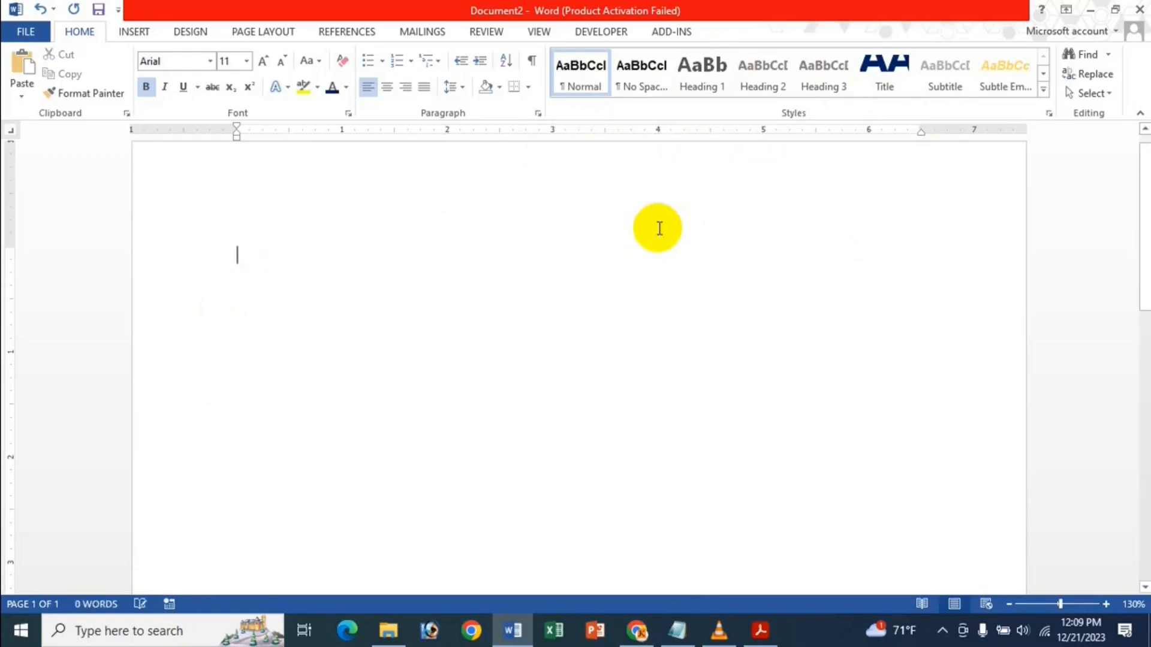
# Choose Decimal Tab, place stops at 3" and 5" on the ruler, and type 'Sales Amount'.
pyautogui.click(10, 129)
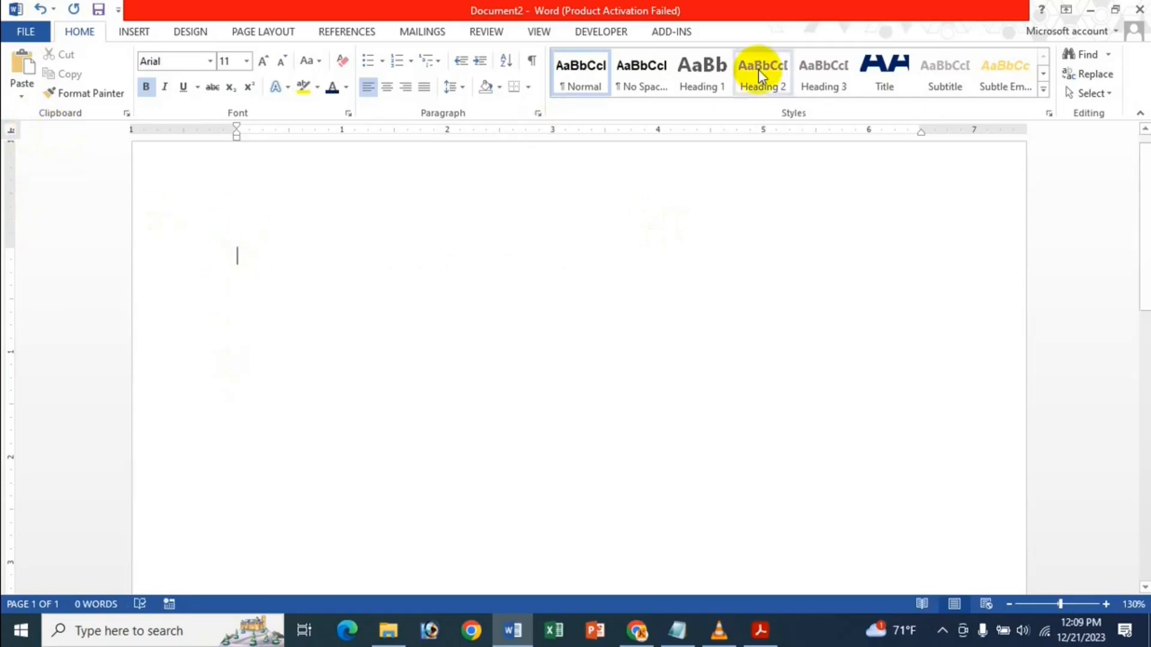
pyautogui.doubleClick(553, 130)
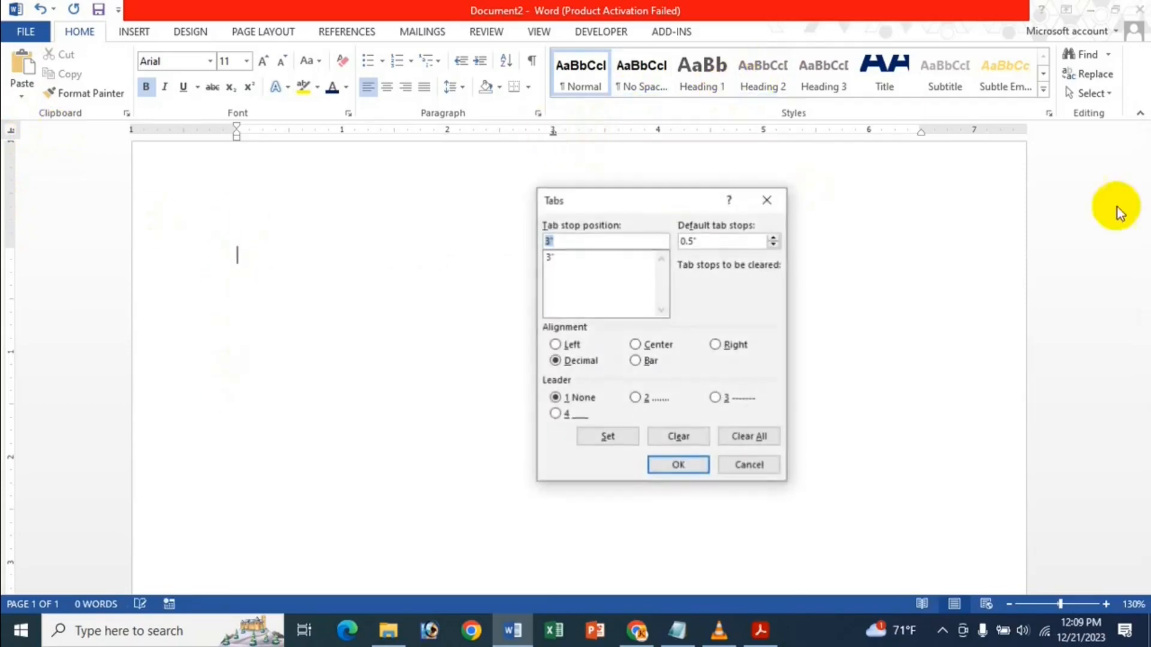
pyautogui.click(768, 200)
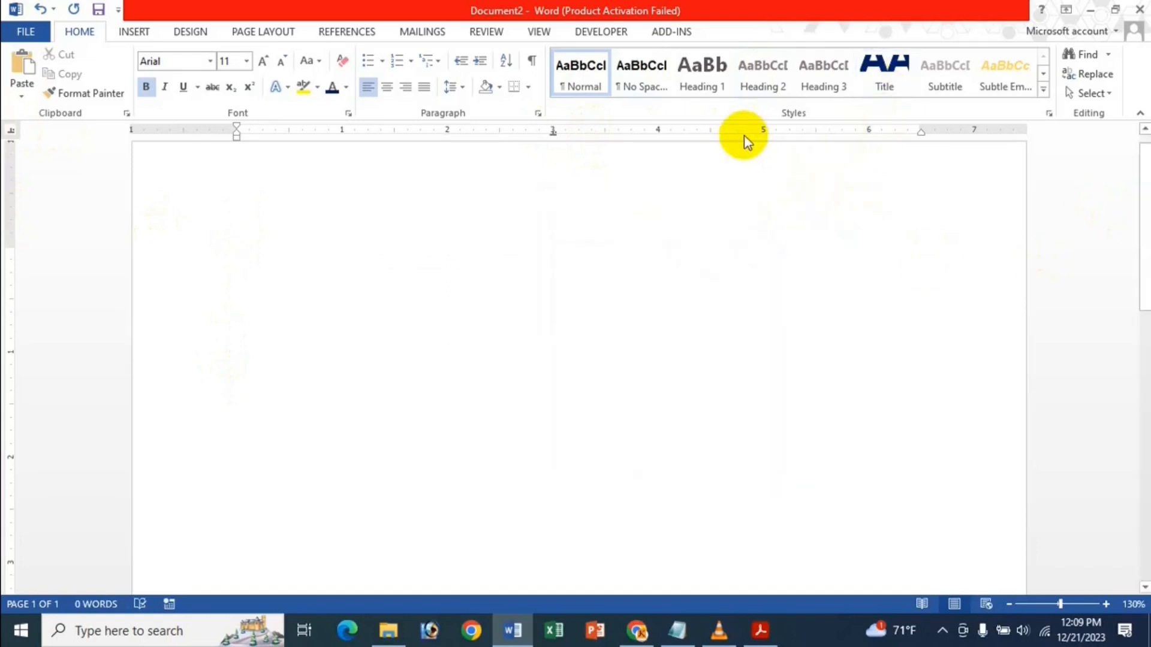
pyautogui.click(765, 134)
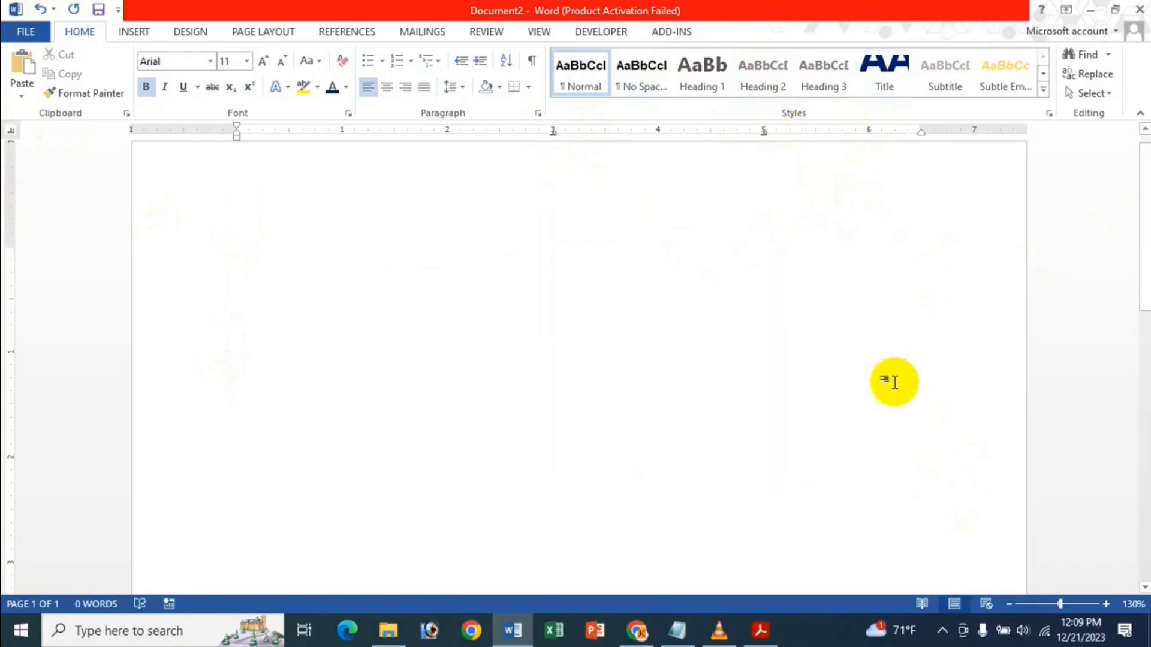
pyautogui.write('Sales Amount')
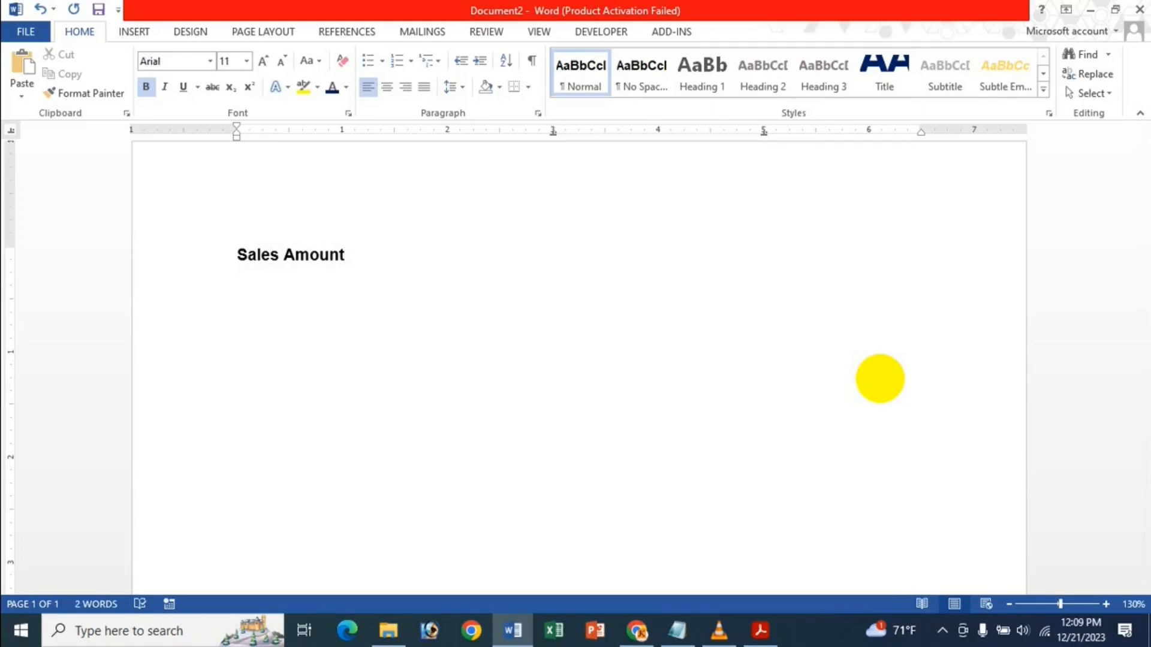
# Enter 456.000 and 236.000 at the 3" and 5" decimal stops in the Sales Amount row.
pyautogui.press('Tab')
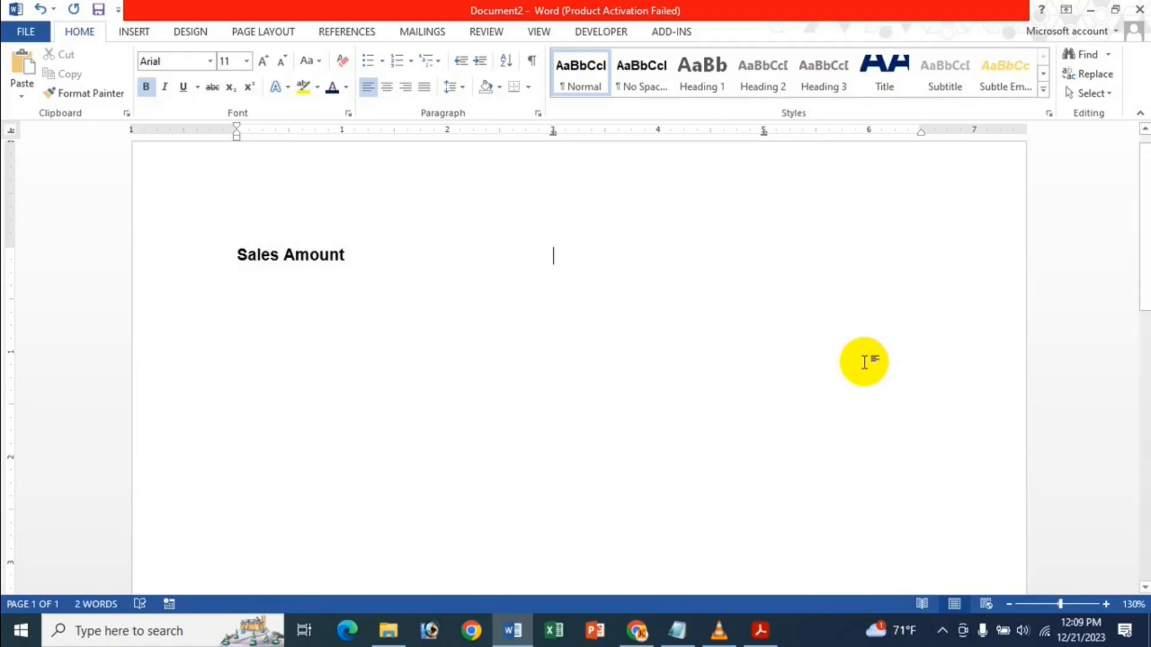
pyautogui.write('456')
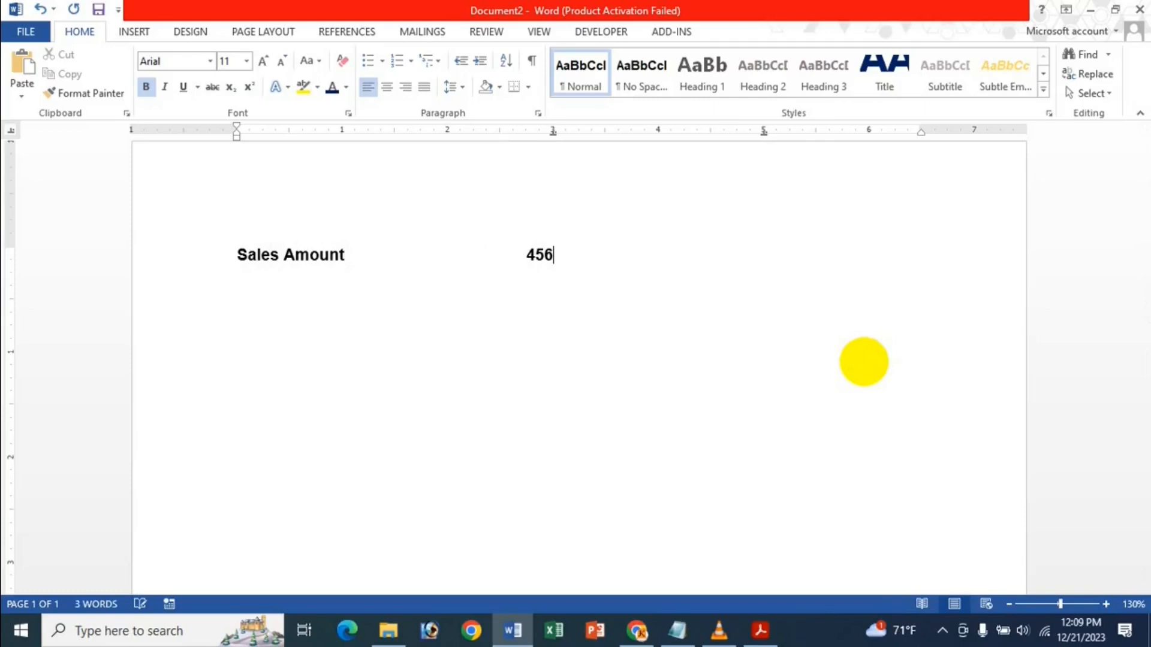
pyautogui.write('.000')
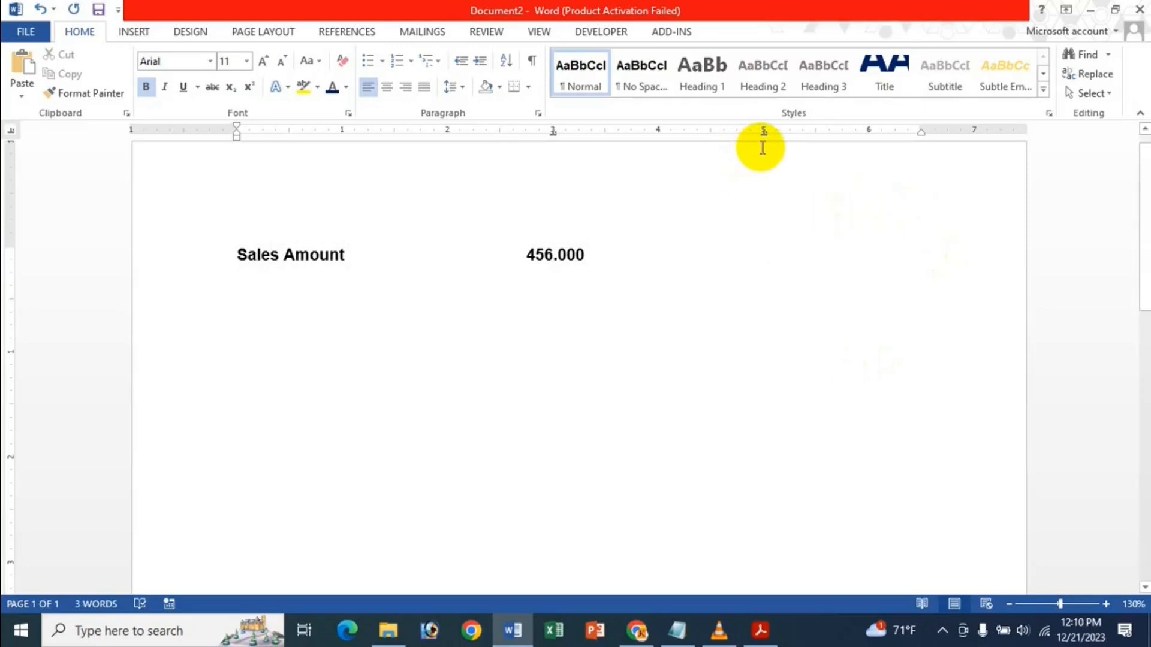
pyautogui.press('Tab')
pyautogui.write('236')
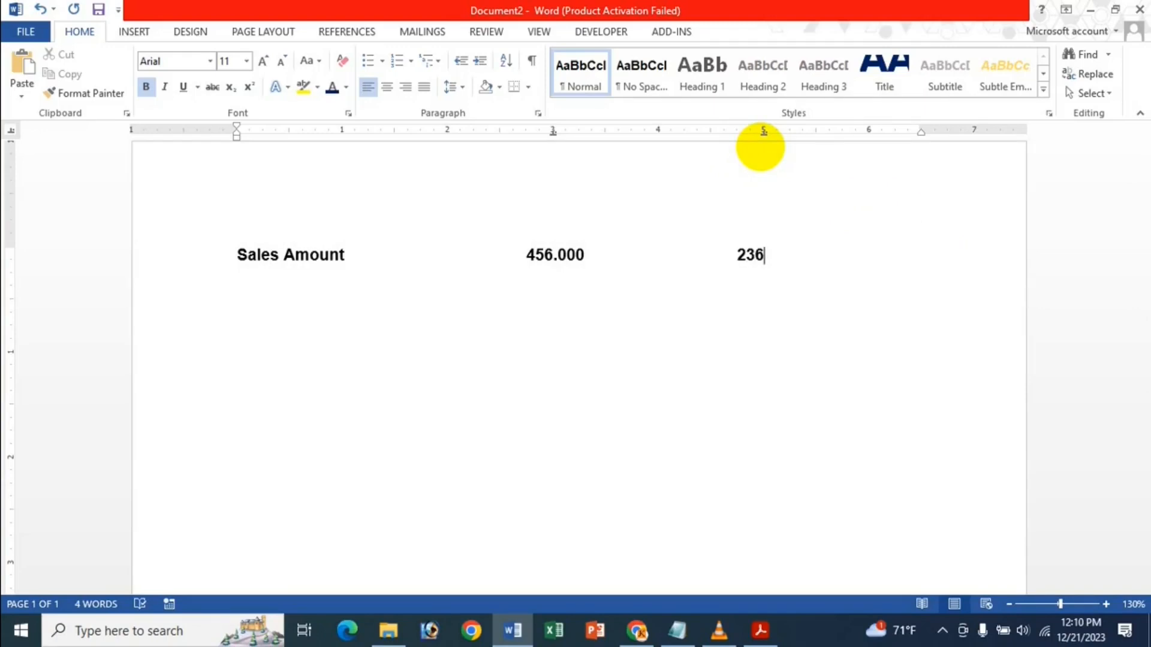
pyautogui.write('.000')
# Add a 'ggdg' row with 587.200 and 328.000 aligned under the figures above.
pyautogui.press('Return')
pyautogui.write('ggdg')
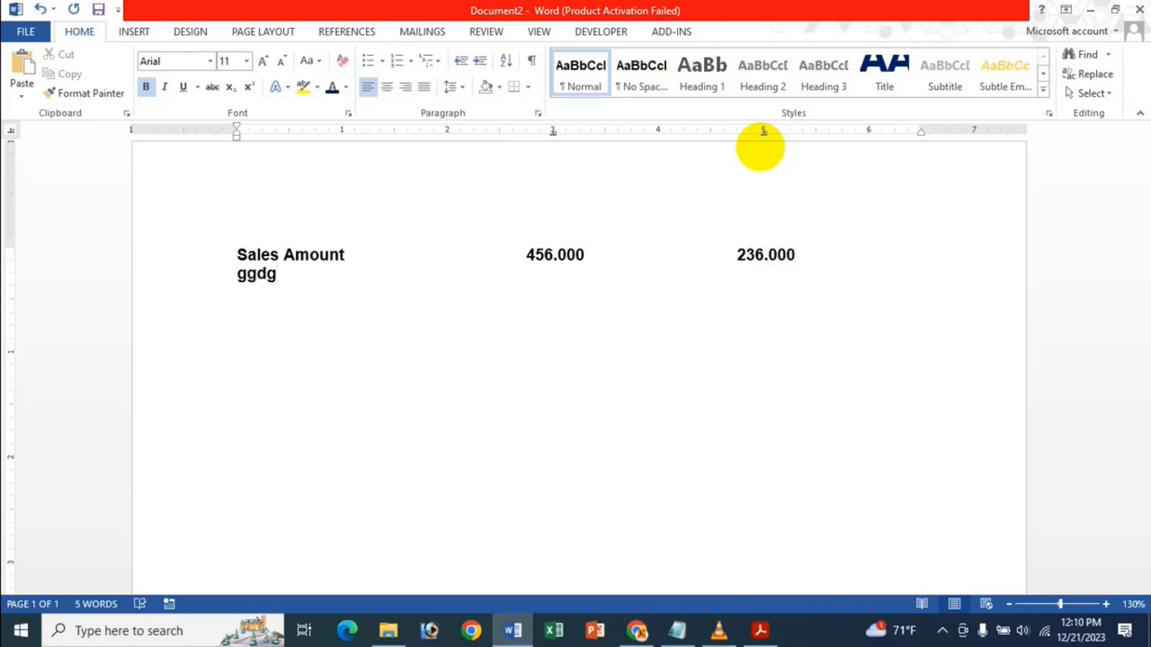
pyautogui.press('Tab')
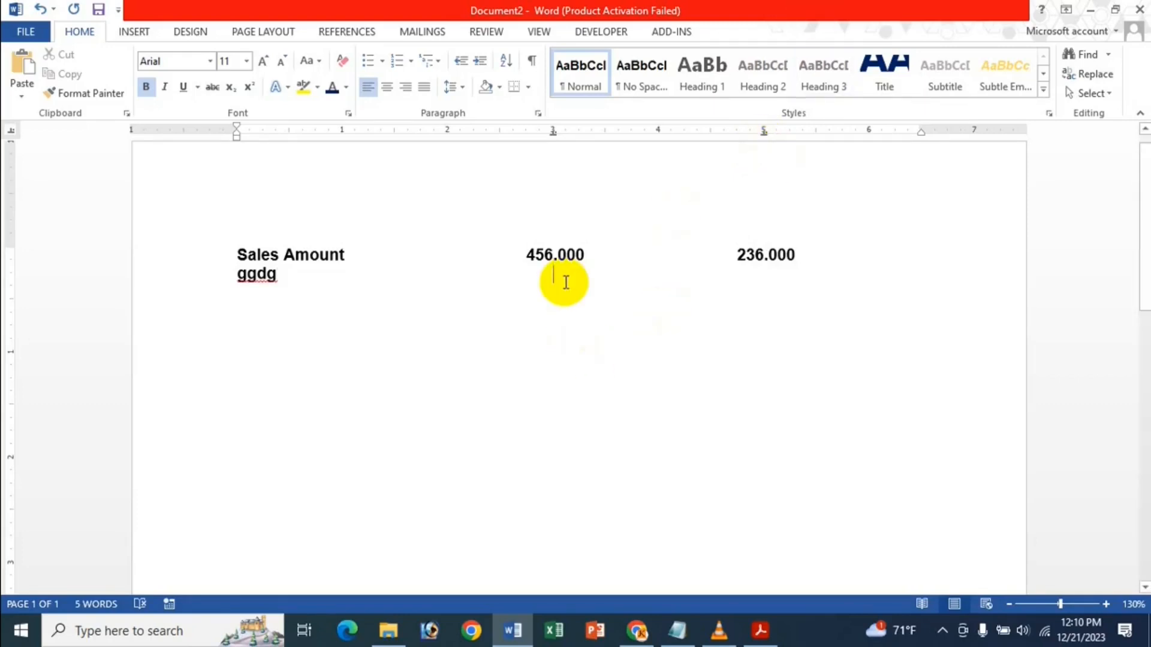
pyautogui.write('587')
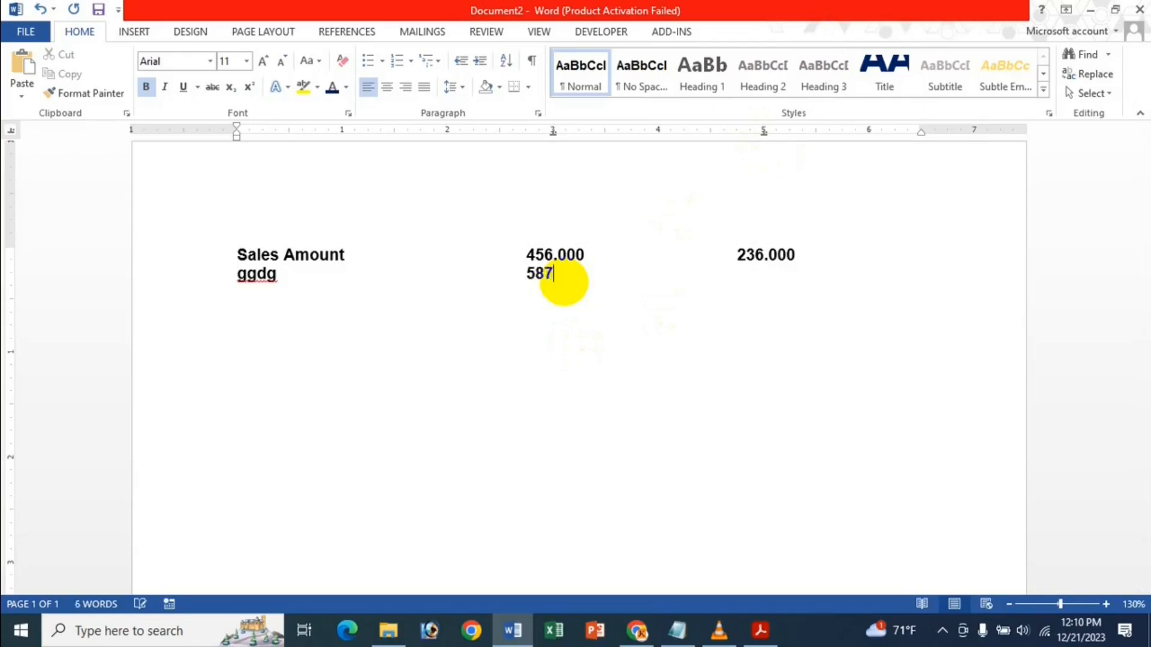
pyautogui.doubleClick(550, 277)
pyautogui.click(591, 277)
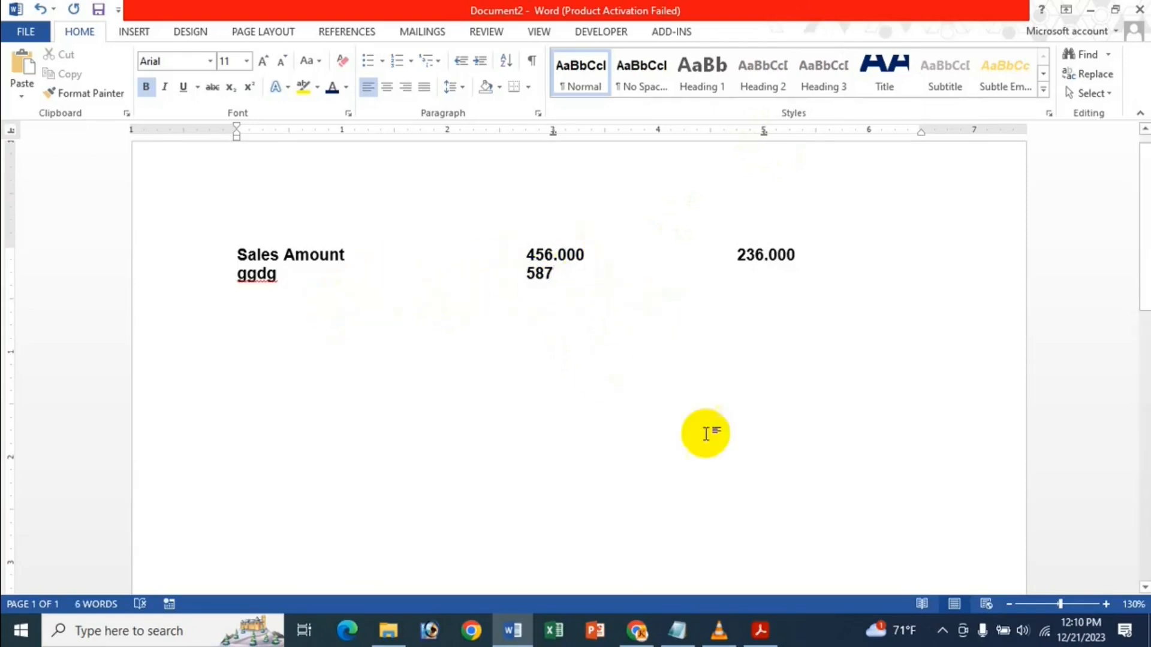
pyautogui.write('.')
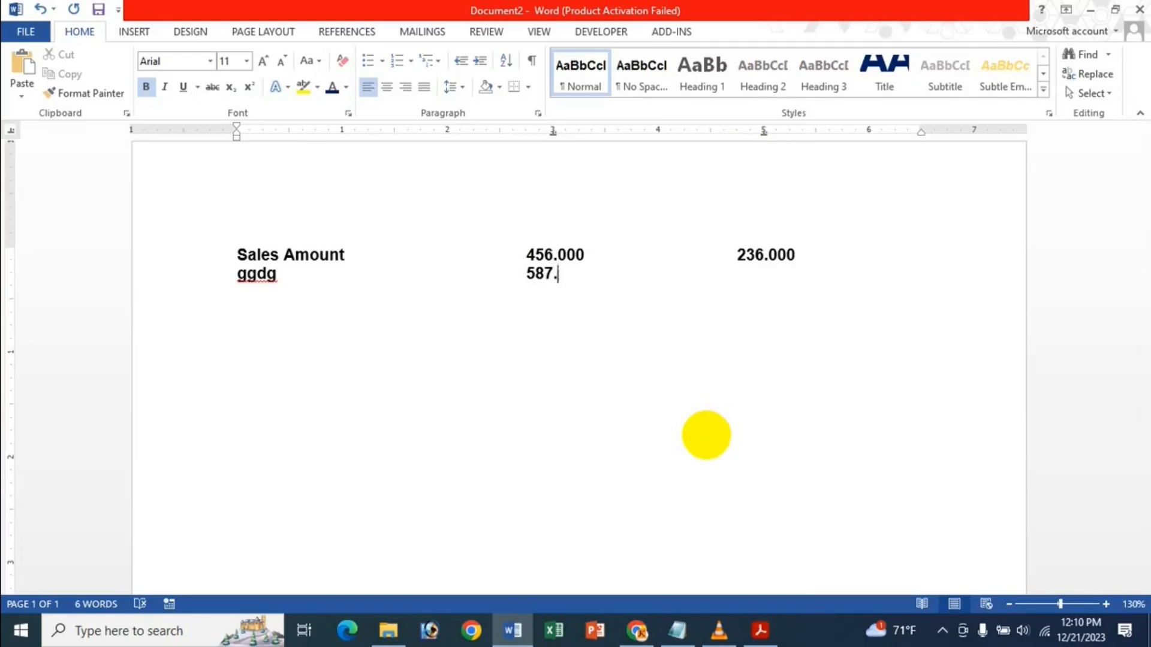
pyautogui.write('200')
pyautogui.write('32')
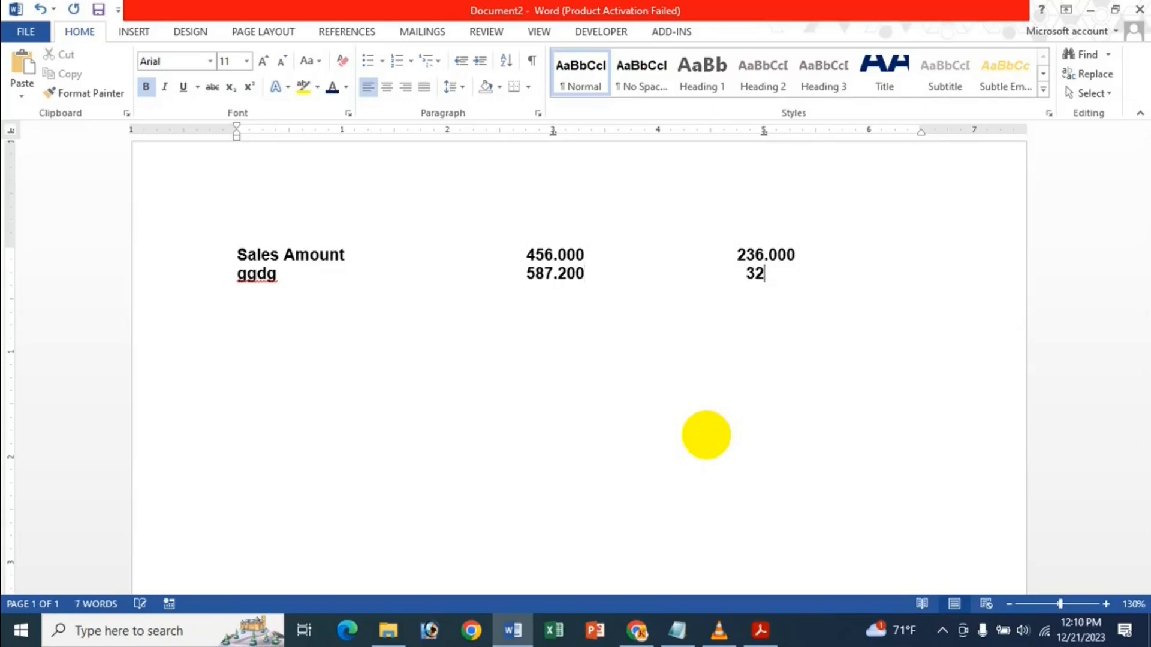
pyautogui.write('8.000')
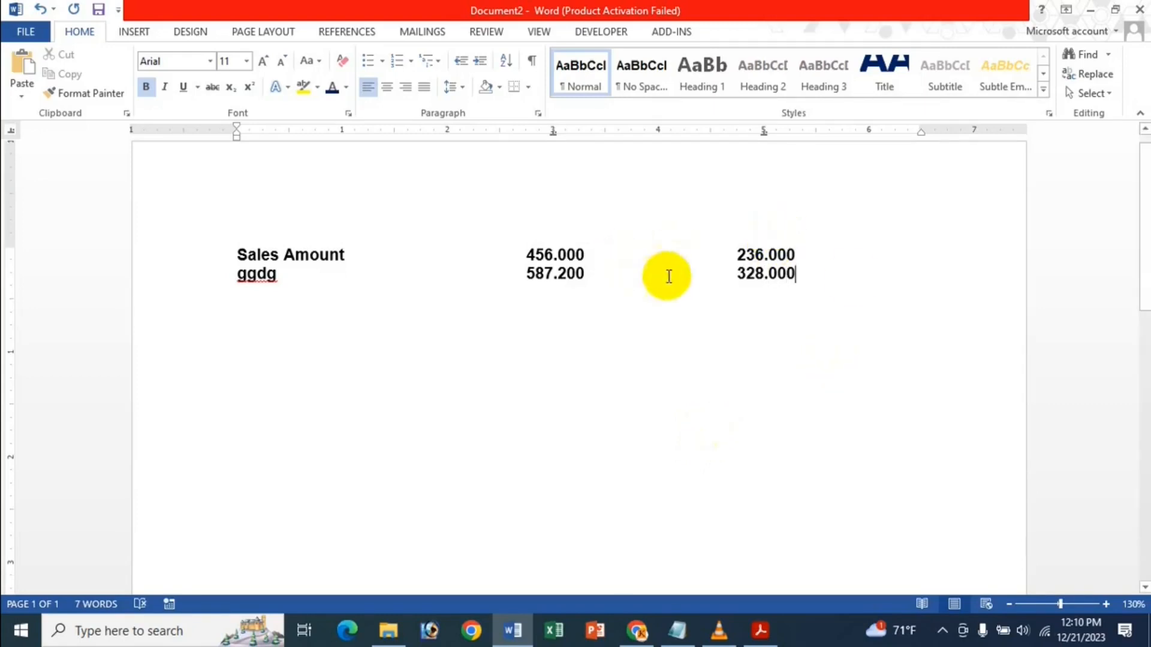
# Select all the text in the document and delete it.
pyautogui.moveTo(811, 261); pyautogui.dragTo(787, 261)
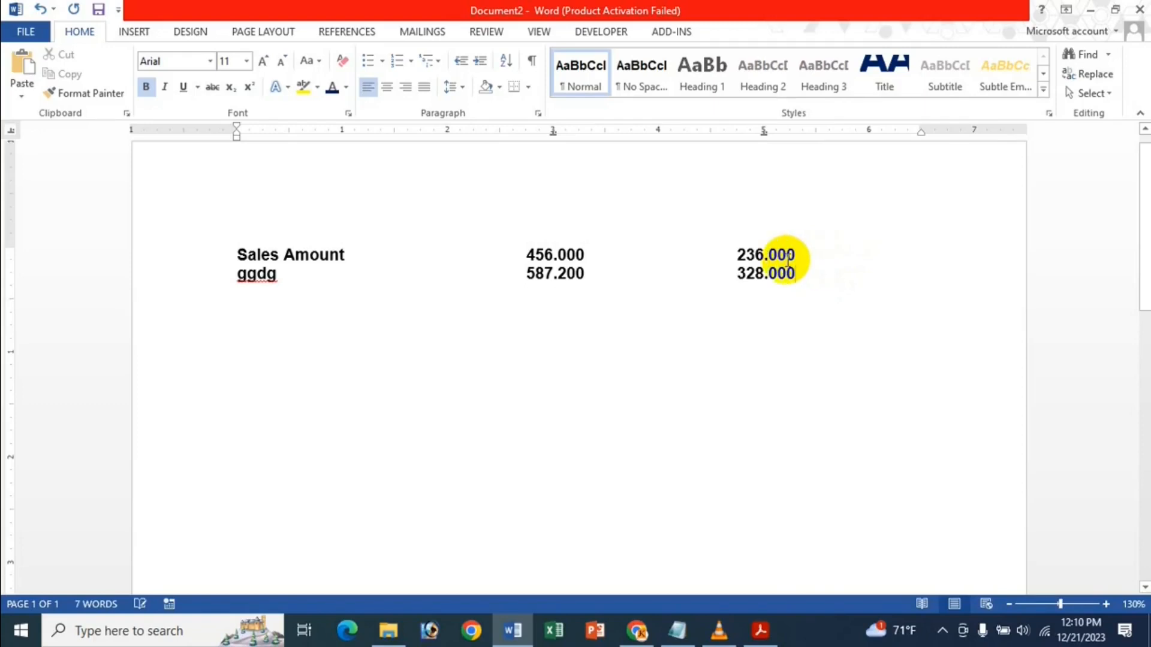
pyautogui.hotkey('ctrl', 'a')
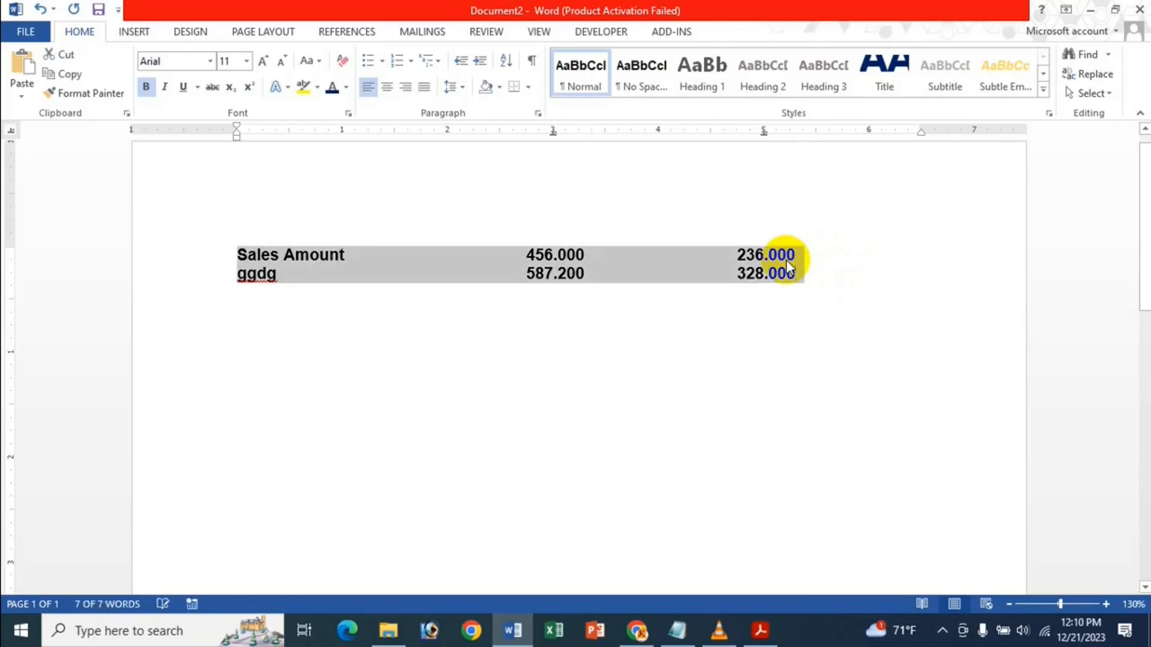
pyautogui.press('Delete')
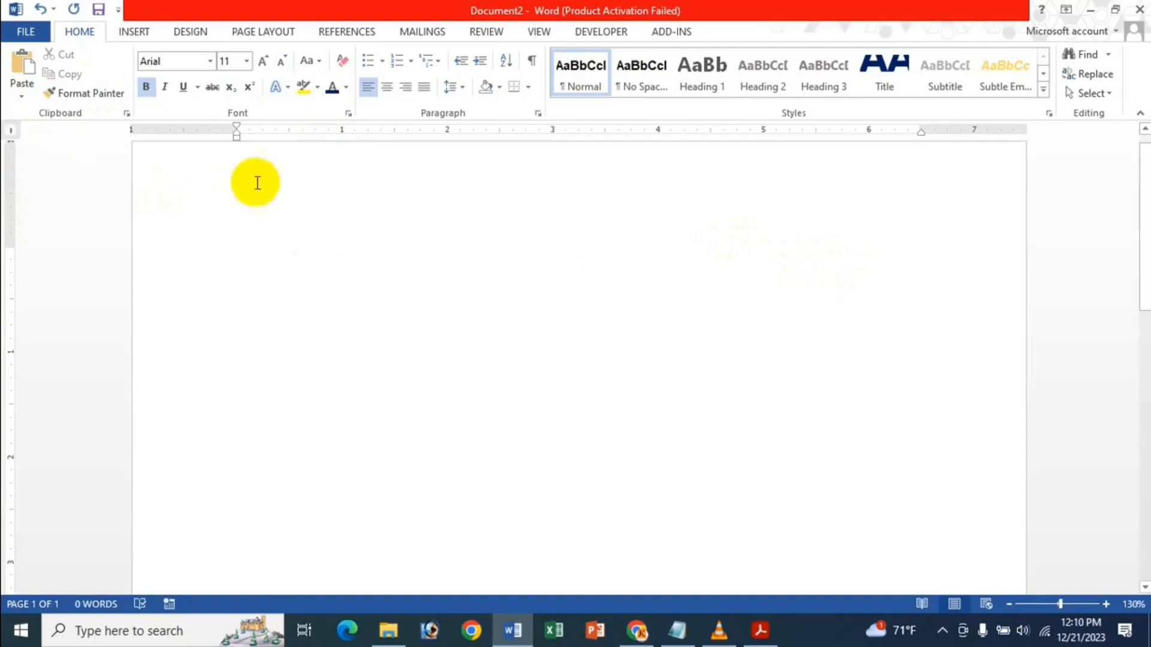
# Place bar tabs on the ruler at 2, 4 and 6 inches.
pyautogui.click(448, 130)
pyautogui.press('Tab')
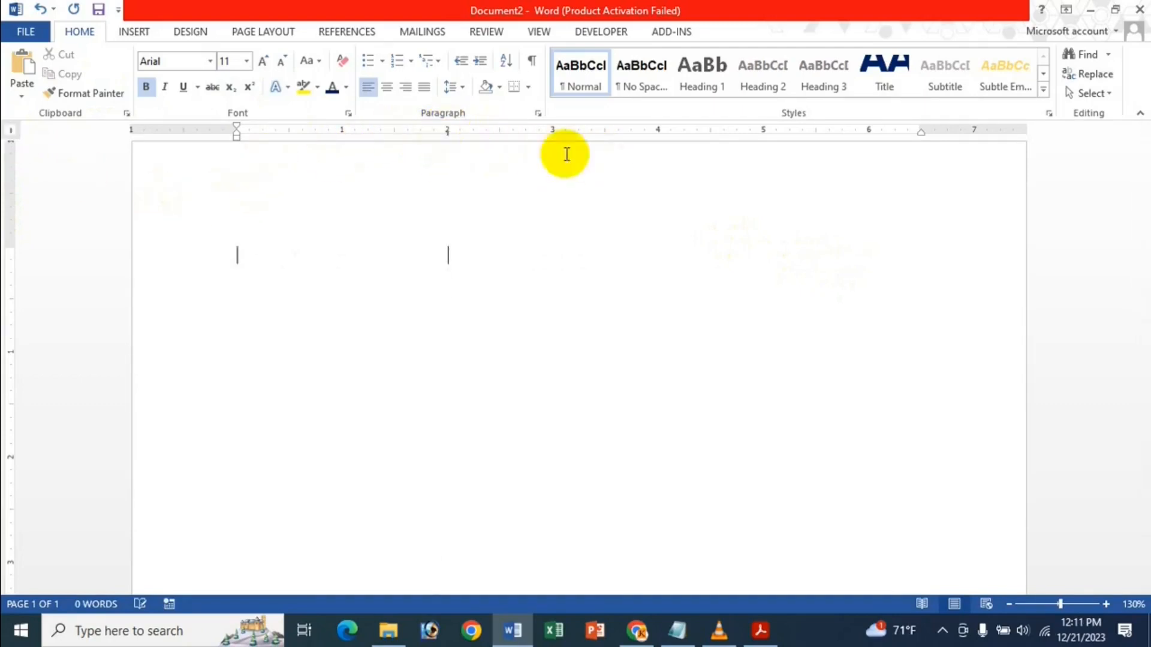
pyautogui.click(658, 130)
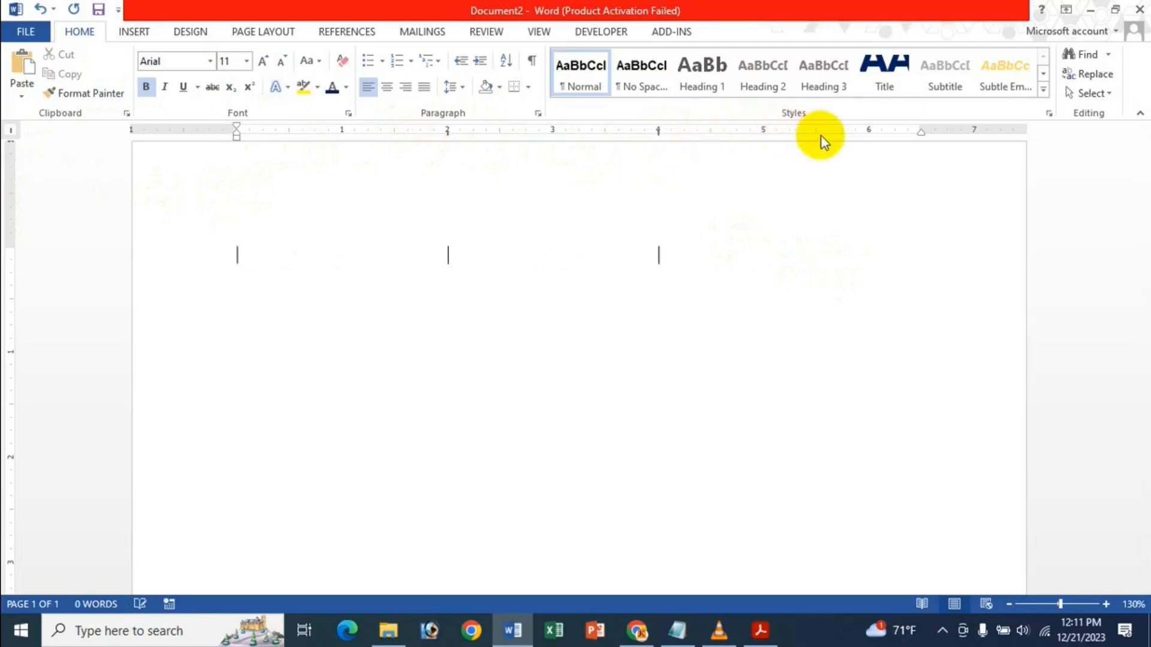
pyautogui.click(868, 131)
# Type the first row 'cxds', 'sdfsdf' and 'fdgdg' across the bar-tab columns.
pyautogui.write('cxds')
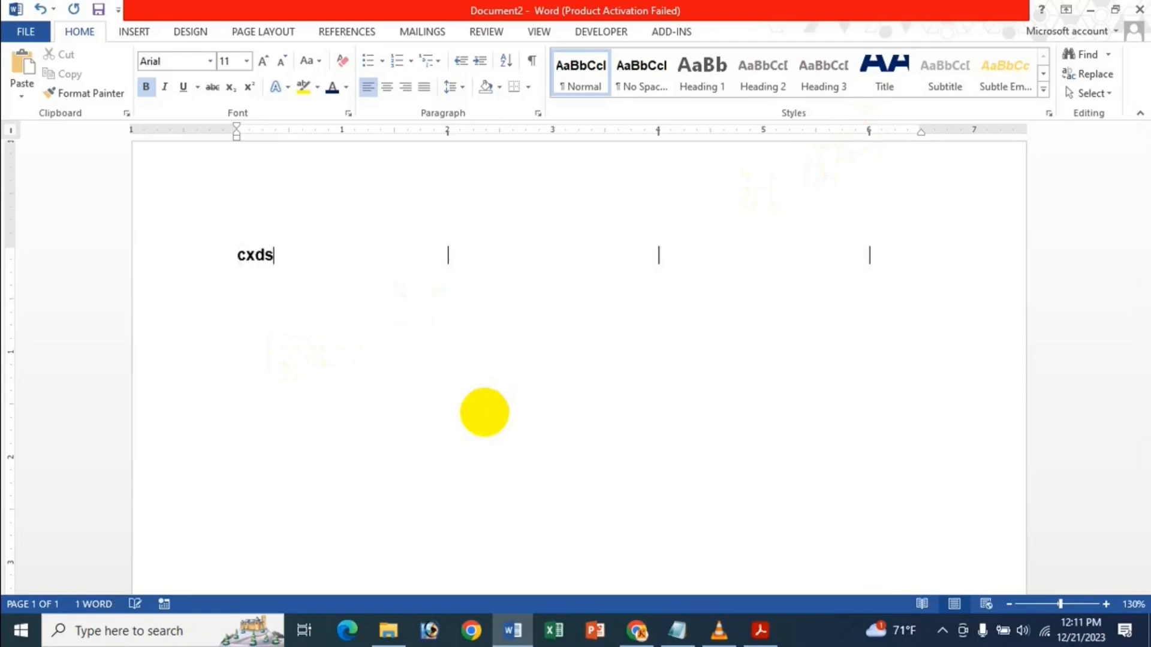
pyautogui.press('Tab')
pyautogui.press('Tab')
pyautogui.press('Tab')
pyautogui.press('Tab')
pyautogui.press('Tab')
pyautogui.write('sdfsdf')
pyautogui.press('Tab')
pyautogui.press('Tab')
pyautogui.press('Tab')
pyautogui.press('Tab')
pyautogui.press('BackSpace')
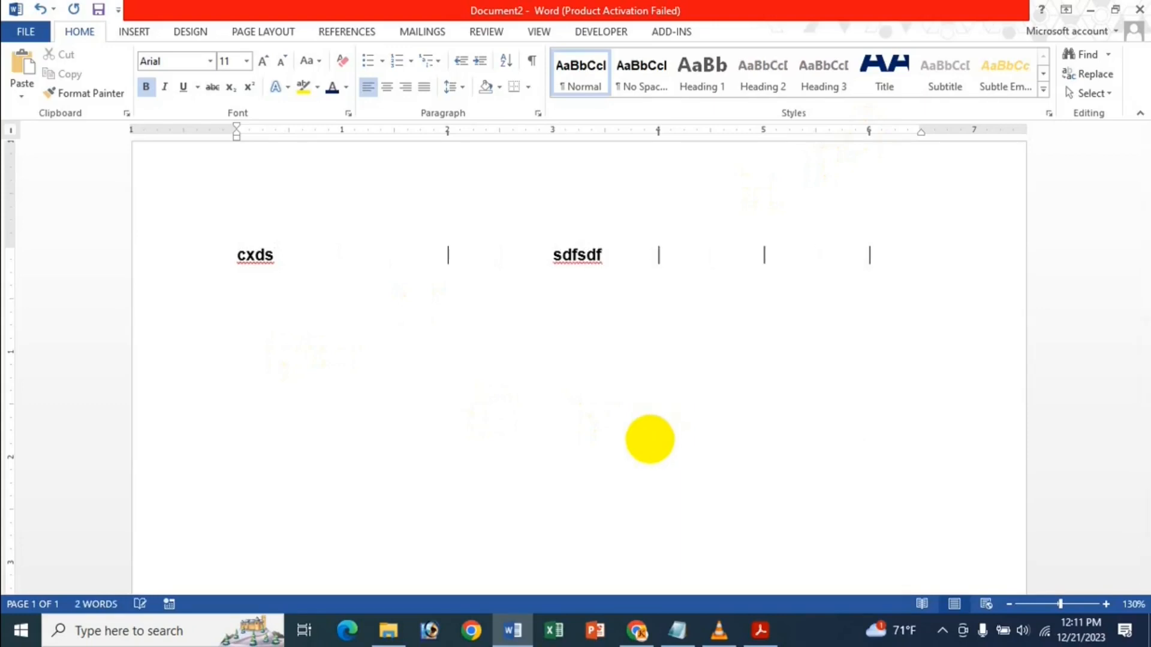
pyautogui.write('fdgdg')
# Add lines 'dasd', 'ads', 'sad' and 'asd sa dsada sda sd', then select everything.
pyautogui.press('Return')
pyautogui.write('dasd')
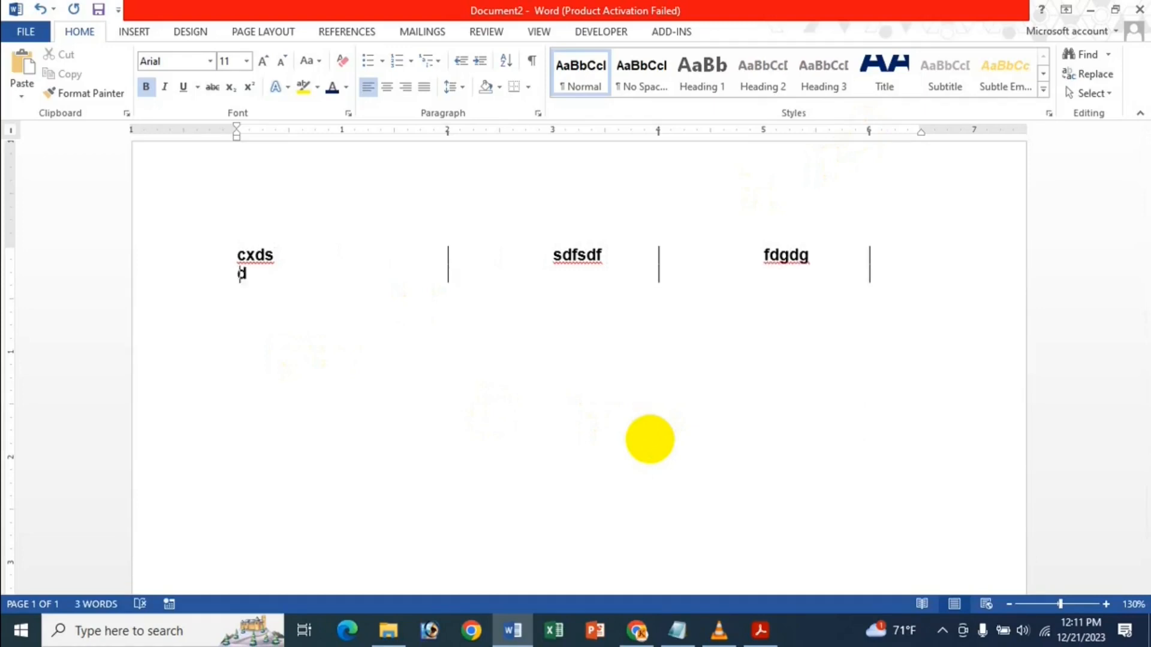
pyautogui.press('Return')
pyautogui.write('ads')
pyautogui.press('Return')
pyautogui.write('sad')
pyautogui.press('Return')
pyautogui.write('asd sa dsada sda sd')
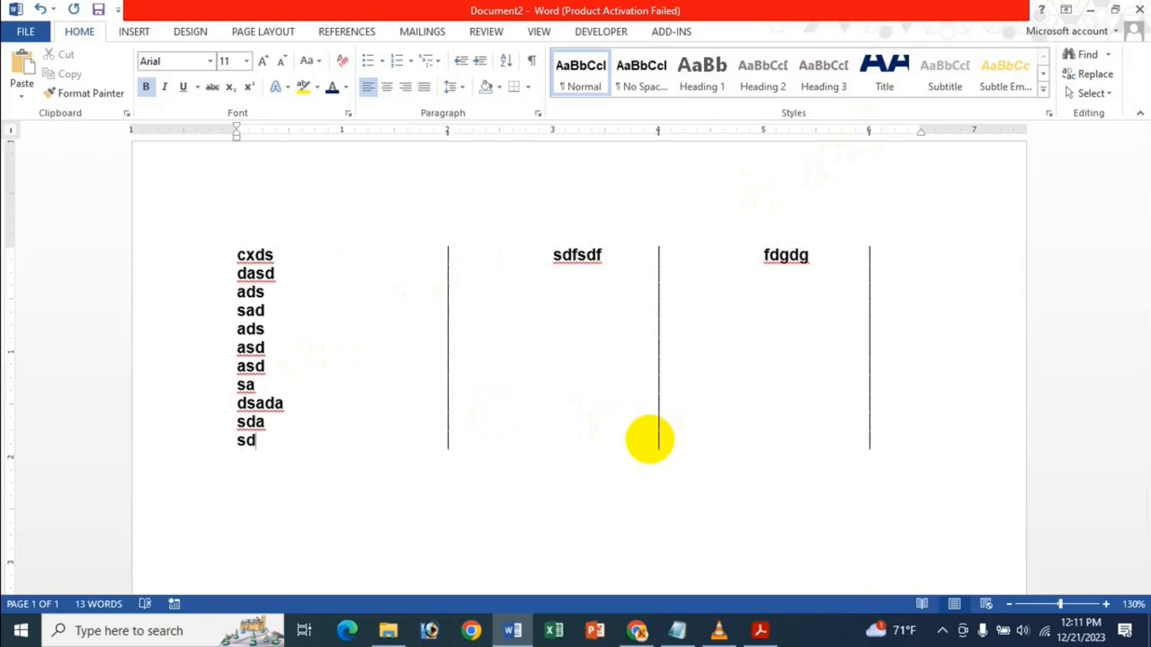
pyautogui.hotkey('ctrl', 'a')
# Undo the deletion, drag the 6, 4 and 2-inch bar tabs off the ruler, then delete the text.
pyautogui.press('BackSpace')
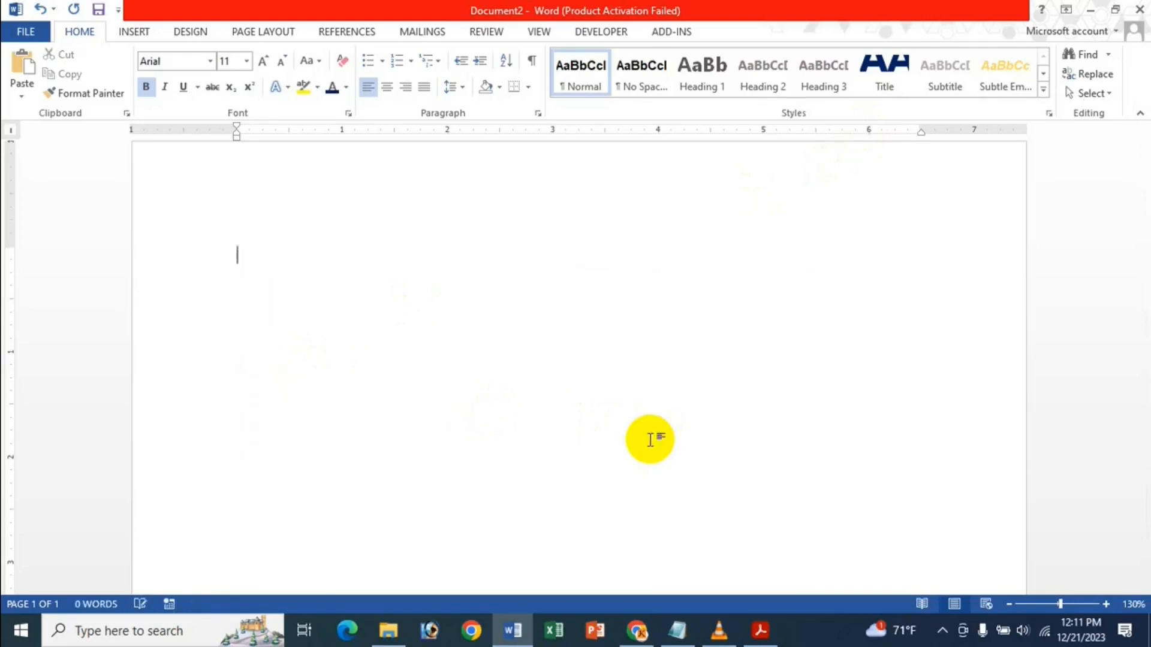
pyautogui.hotkey('ctrl', 'z')
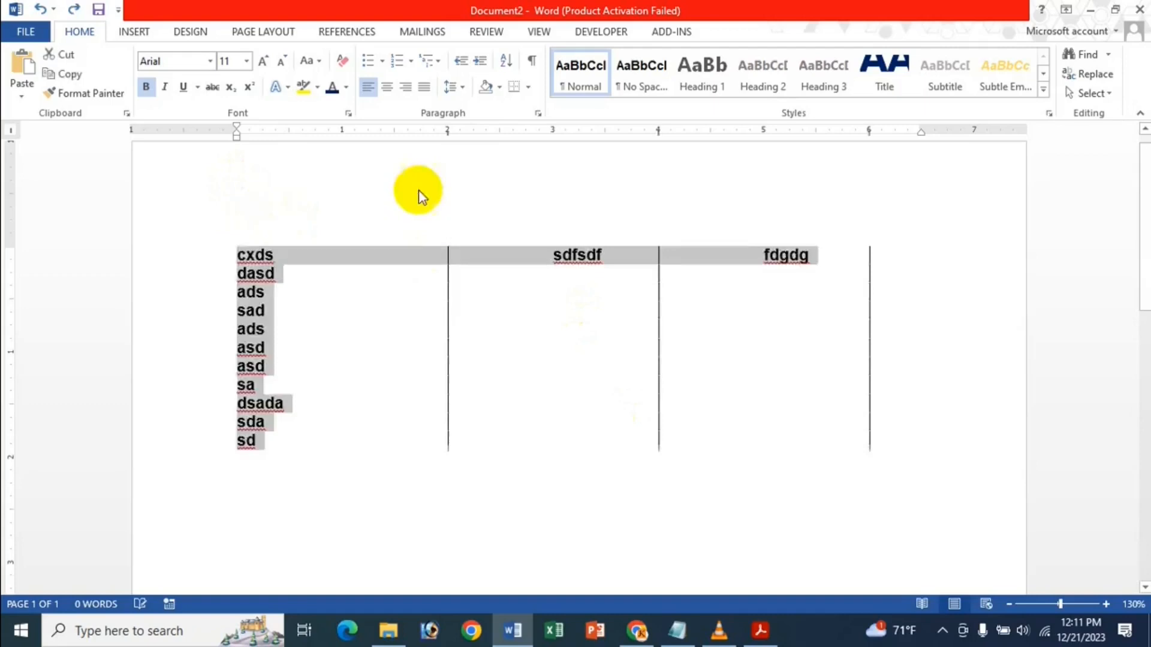
pyautogui.moveTo(868, 130); pyautogui.dragTo(866, 246)
pyautogui.moveTo(657, 131); pyautogui.dragTo(663, 171)
pyautogui.moveTo(447, 131); pyautogui.dragTo(451, 222)
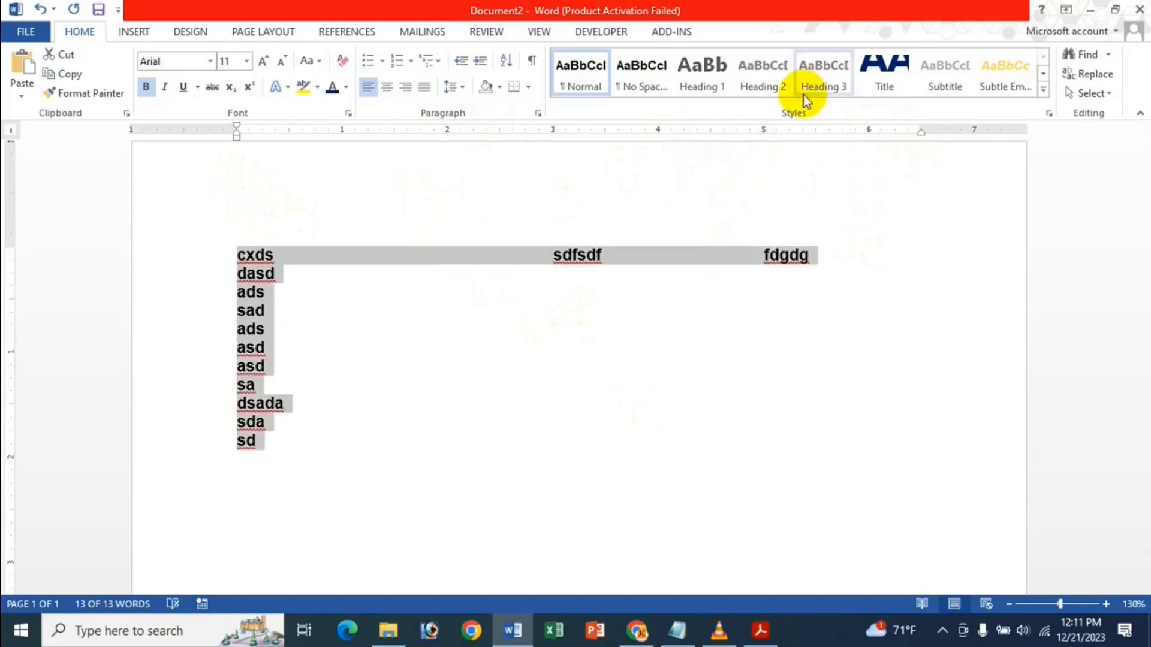
pyautogui.press('Delete')
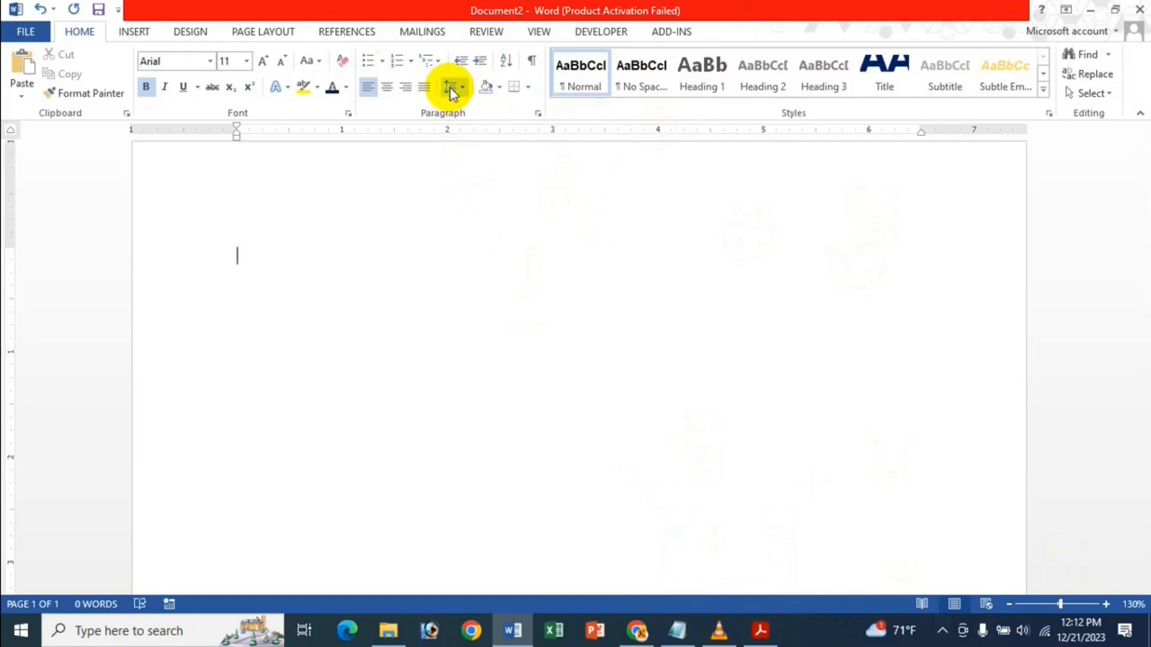
pyautogui.click(450, 87)
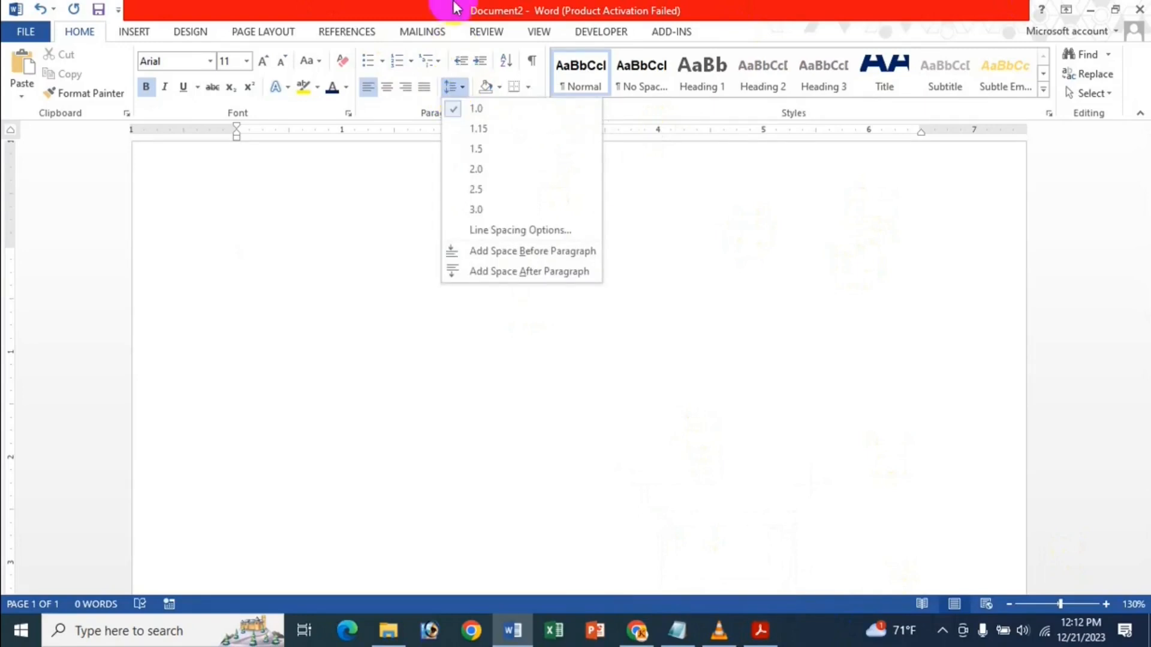
pyautogui.click(395, 11)
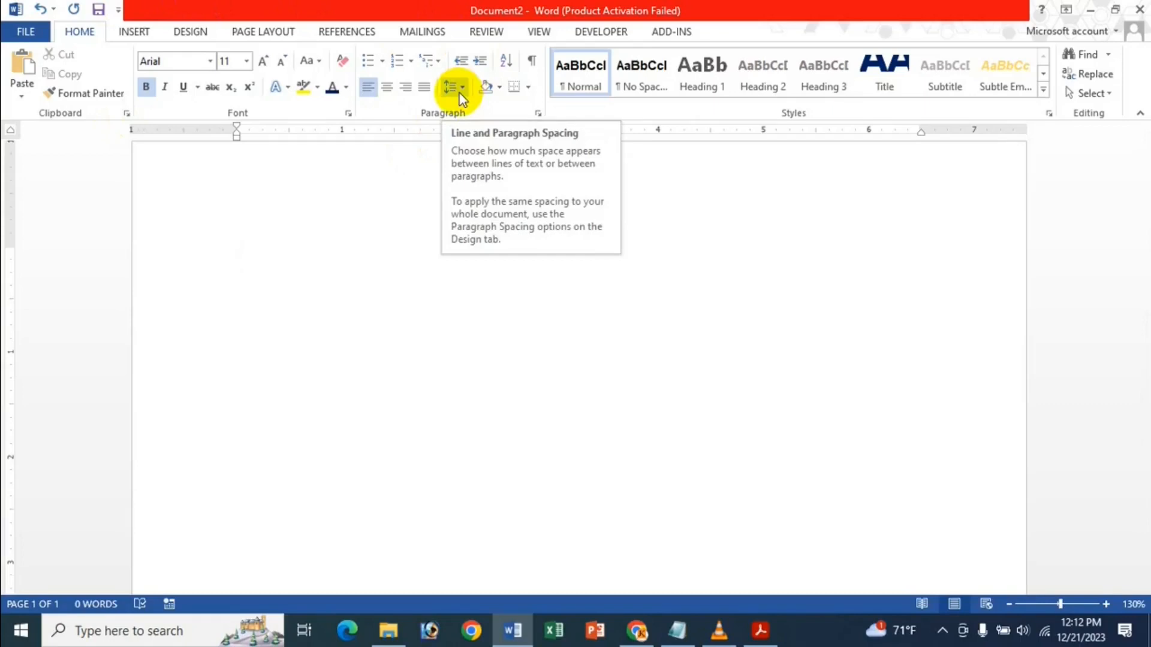
pyautogui.click(536, 113)
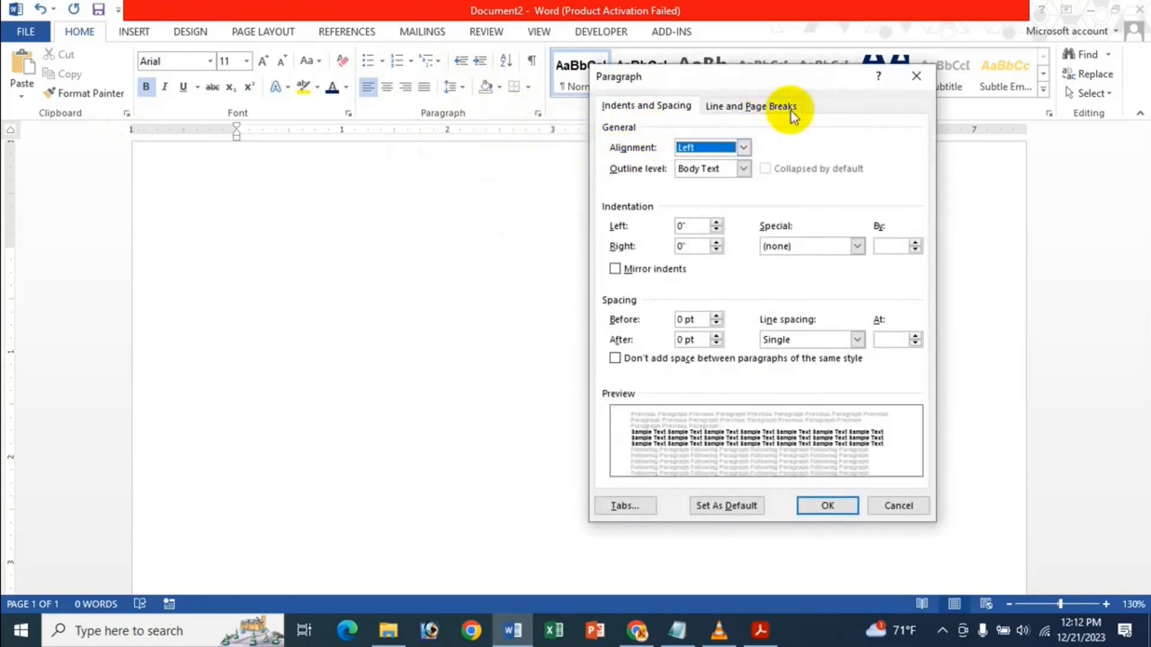
pyautogui.click(917, 75)
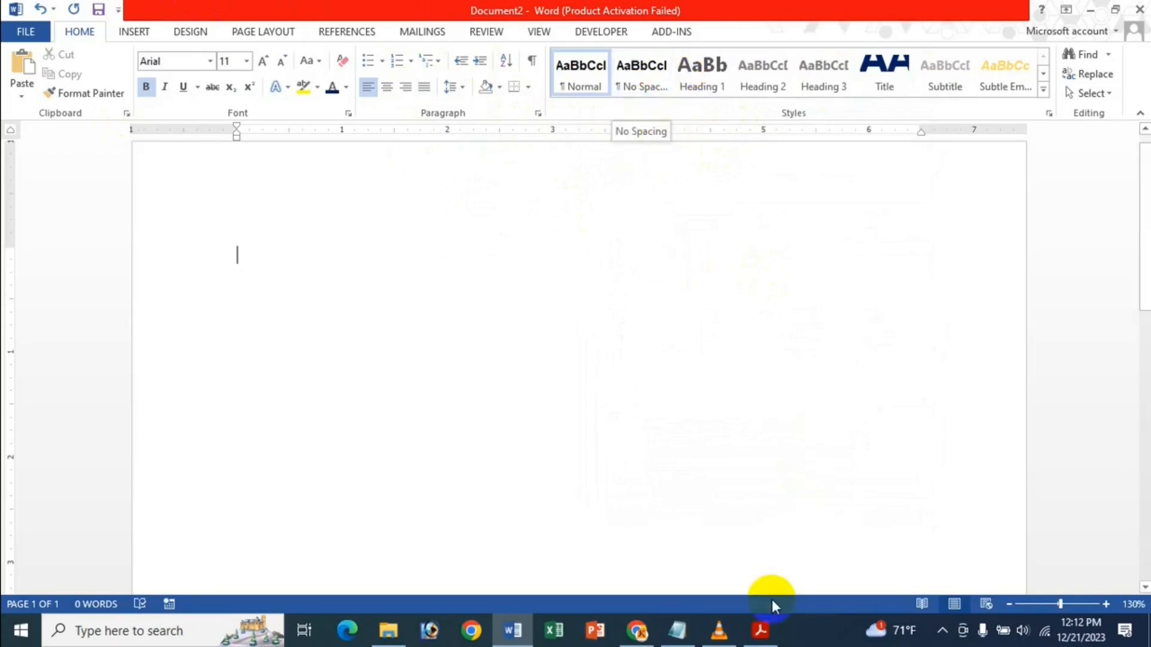
pyautogui.moveTo(772, 628)
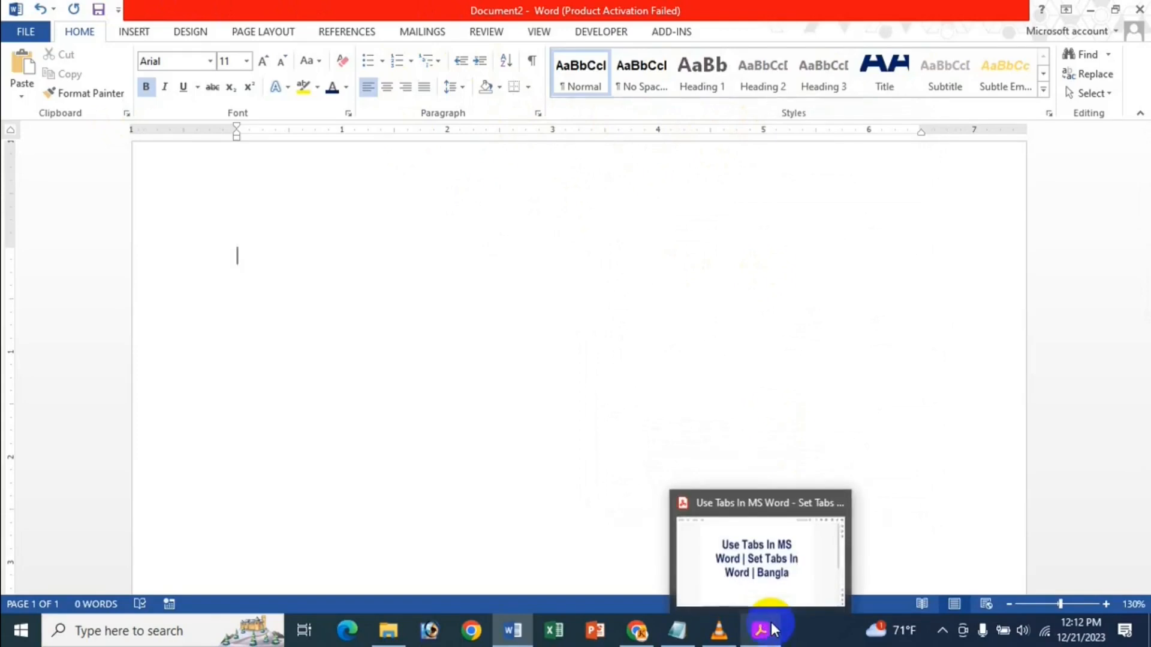